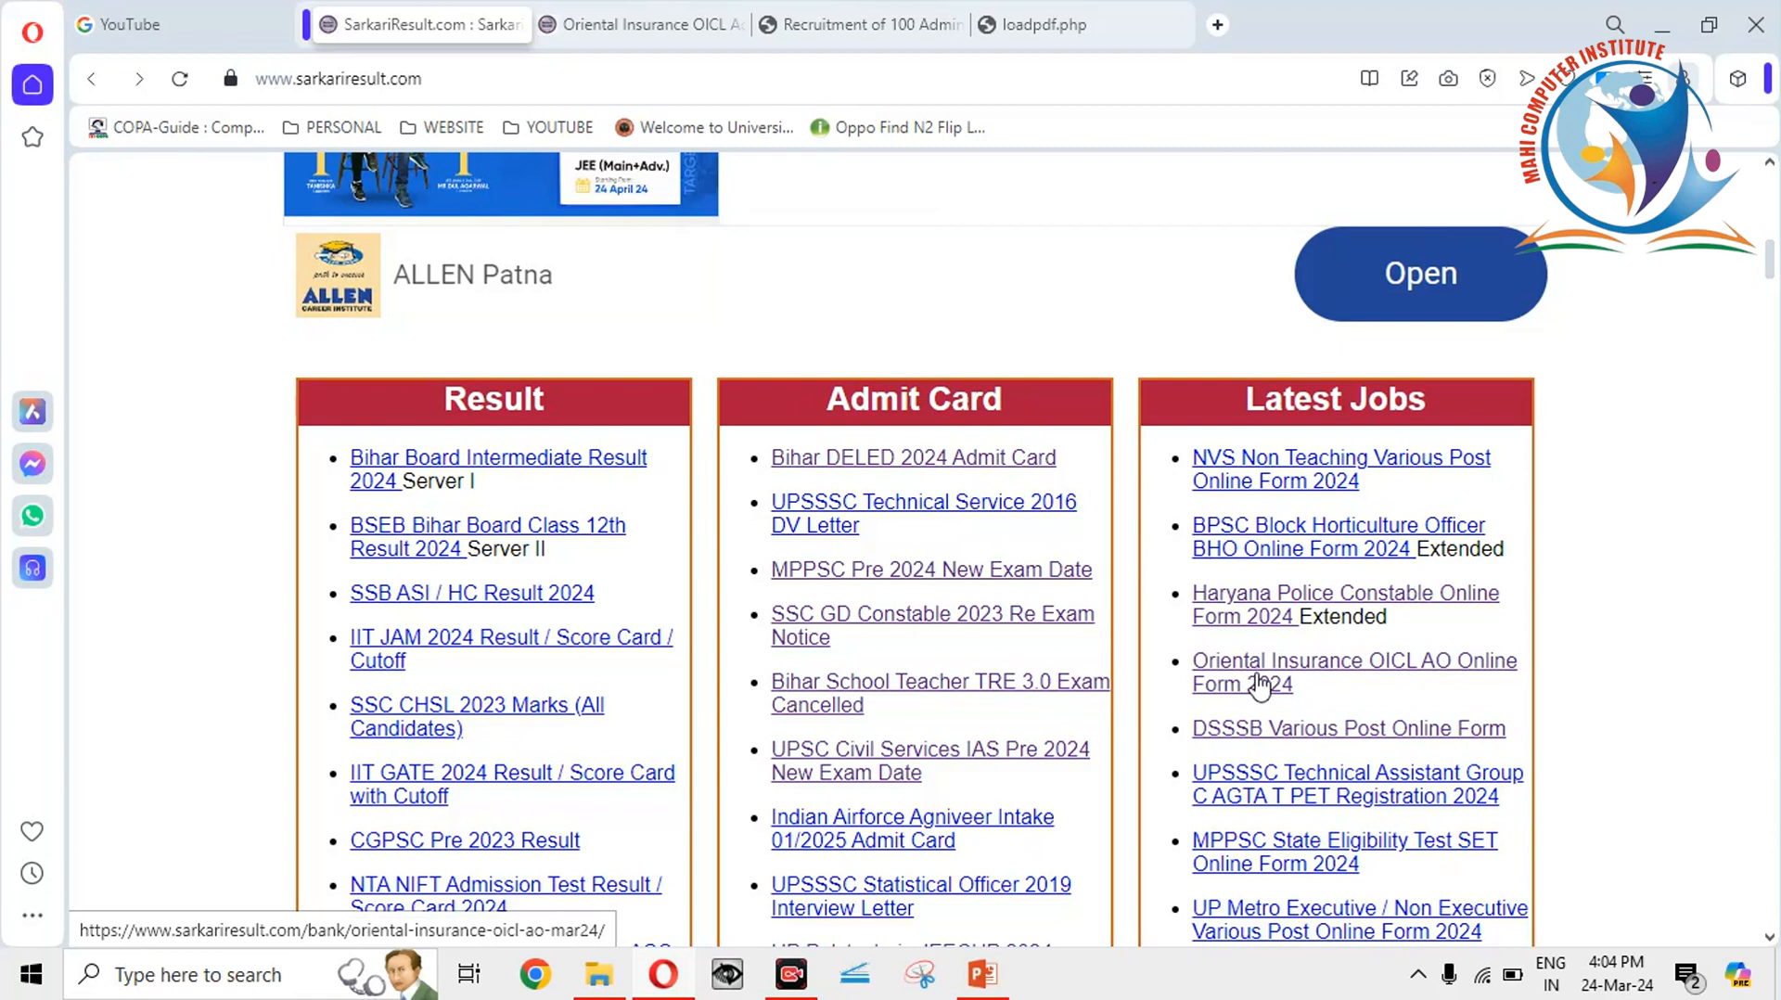
Open the Oriental Insurance OICL AO 2024 post and scroll to its age limit and vacancy tables.
{"action": "left_click", "coordinate": [1259, 686]}
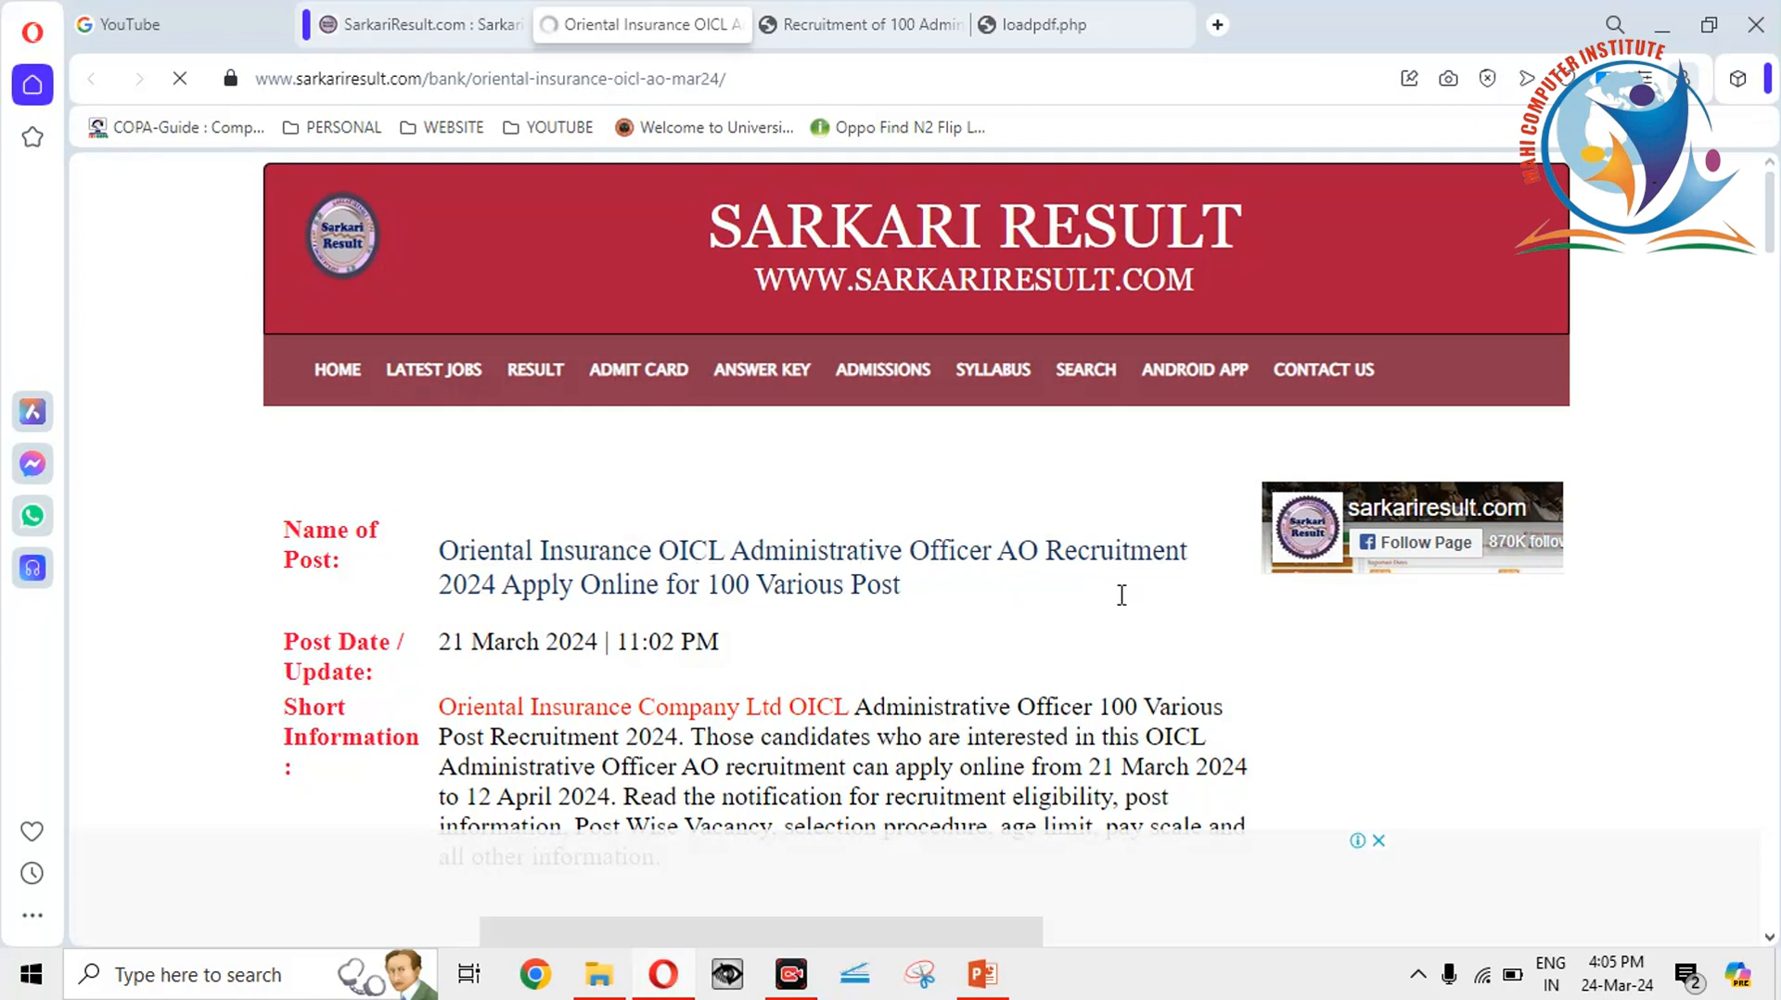
{"action": "scroll", "coordinate": [1776, 638], "scroll_direction": "down", "scroll_amount": 6}
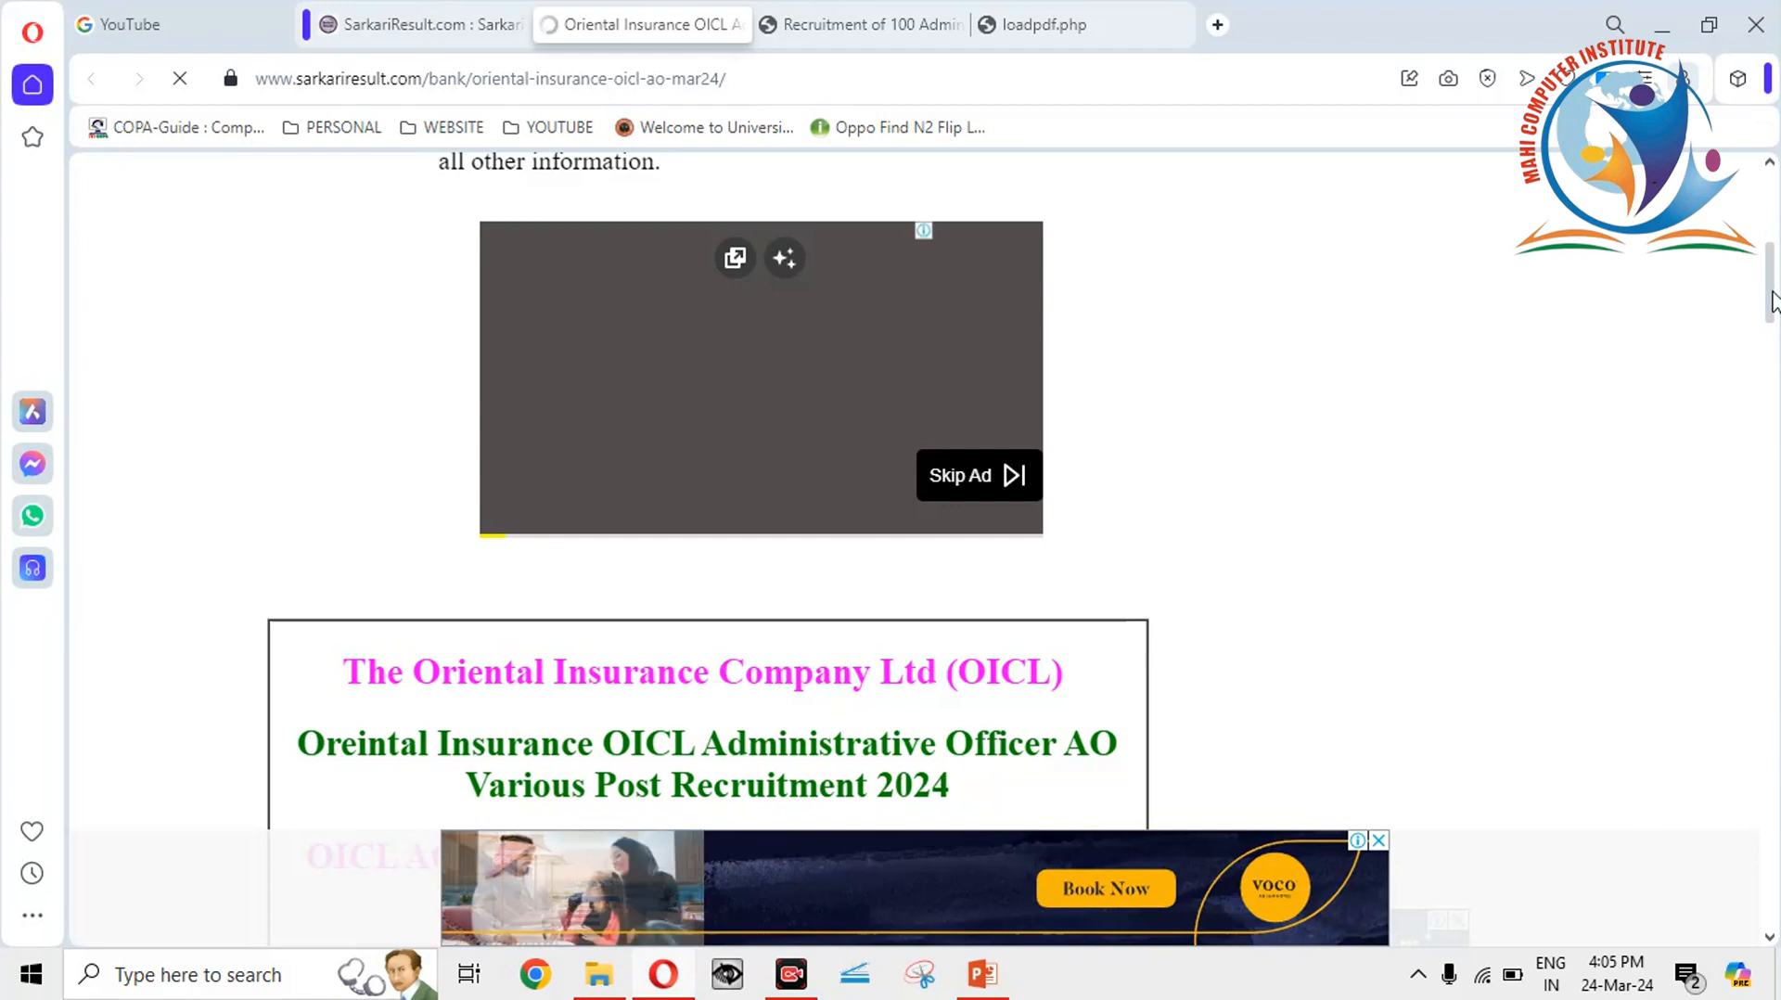
{"action": "scroll", "coordinate": [1772, 287], "scroll_direction": "up", "scroll_amount": 4}
{"action": "left_click_drag", "start_coordinate": [1767, 269], "coordinate": [1754, 365]}
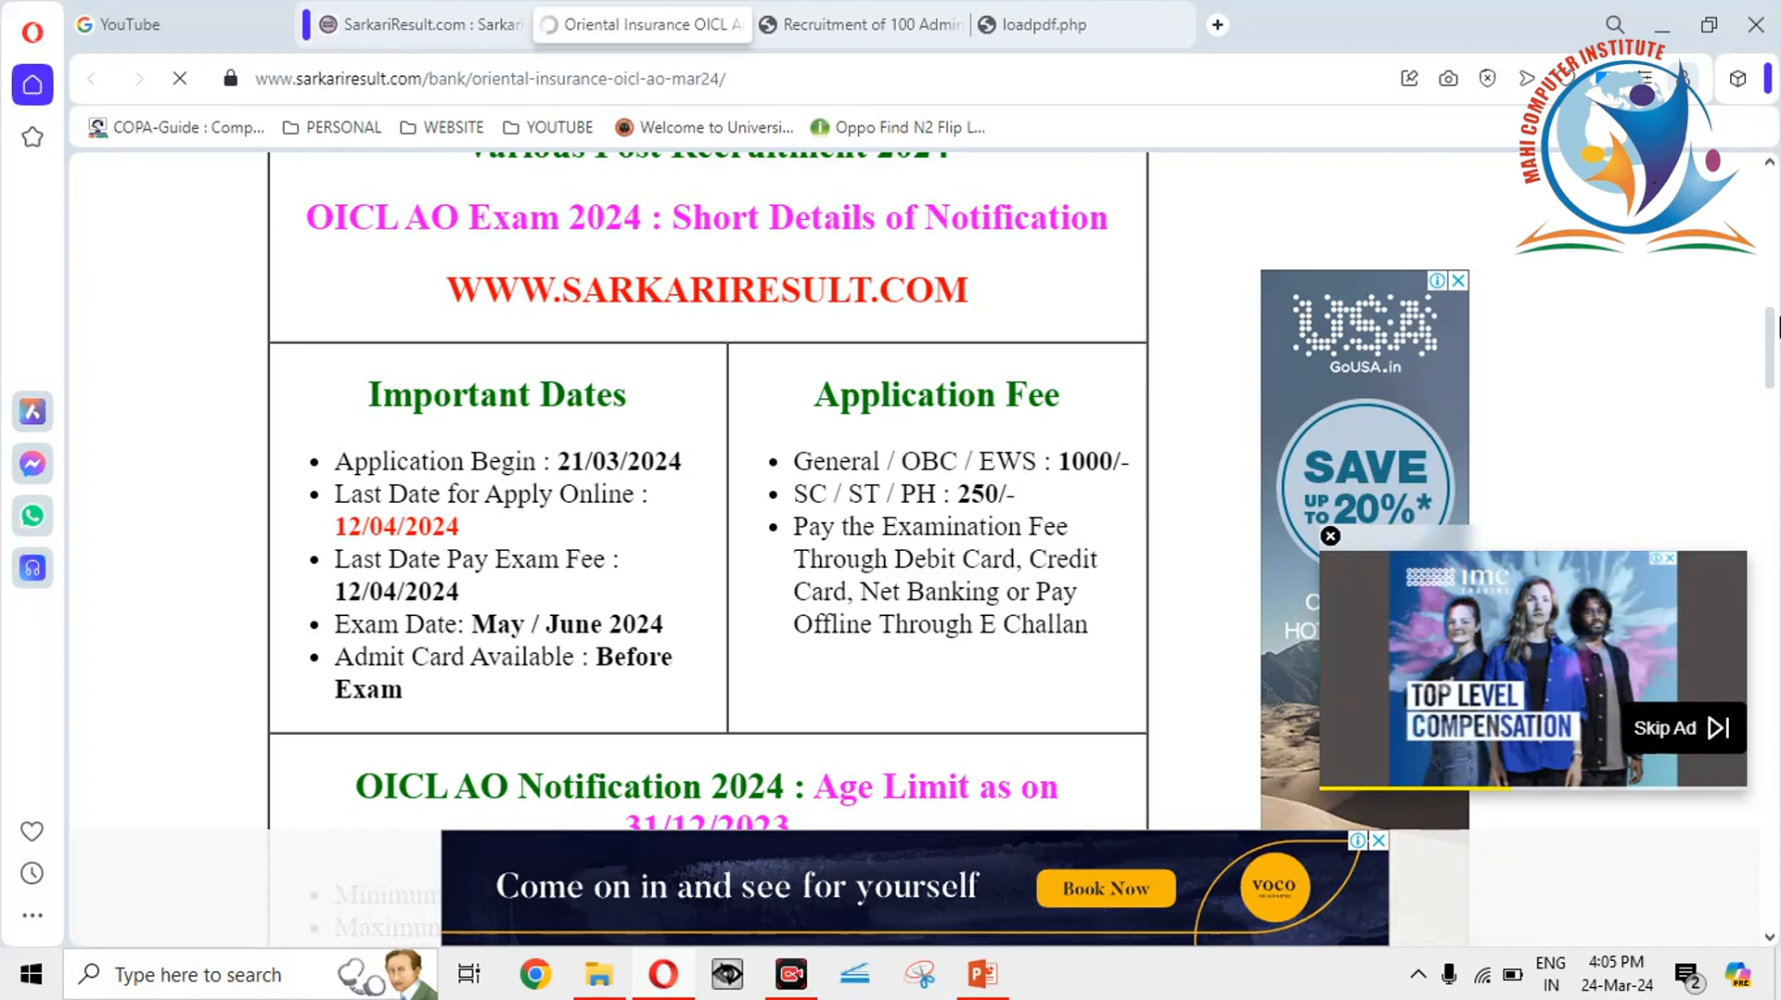
{"action": "left_click_drag", "start_coordinate": [1771, 341], "coordinate": [1768, 408]}
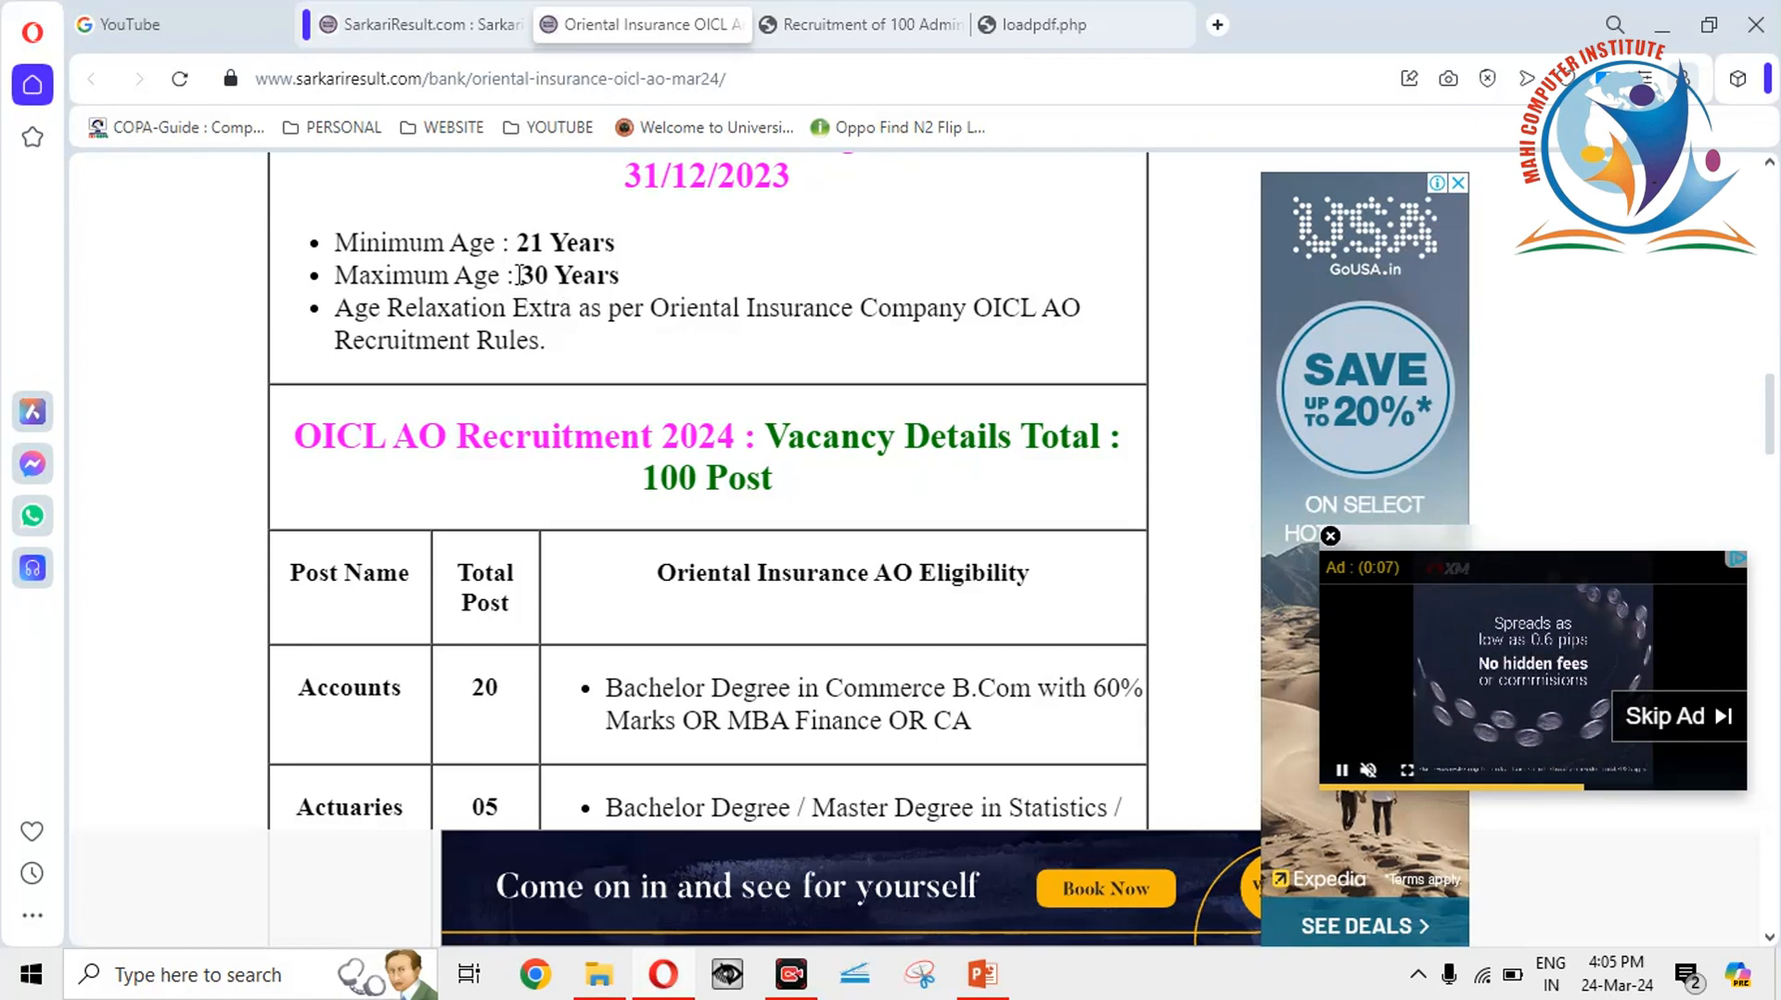
Scroll to Some Useful Important Links and open the Apply Online link in a new tab.
{"action": "left_click_drag", "start_coordinate": [1770, 423], "coordinate": [1771, 465]}
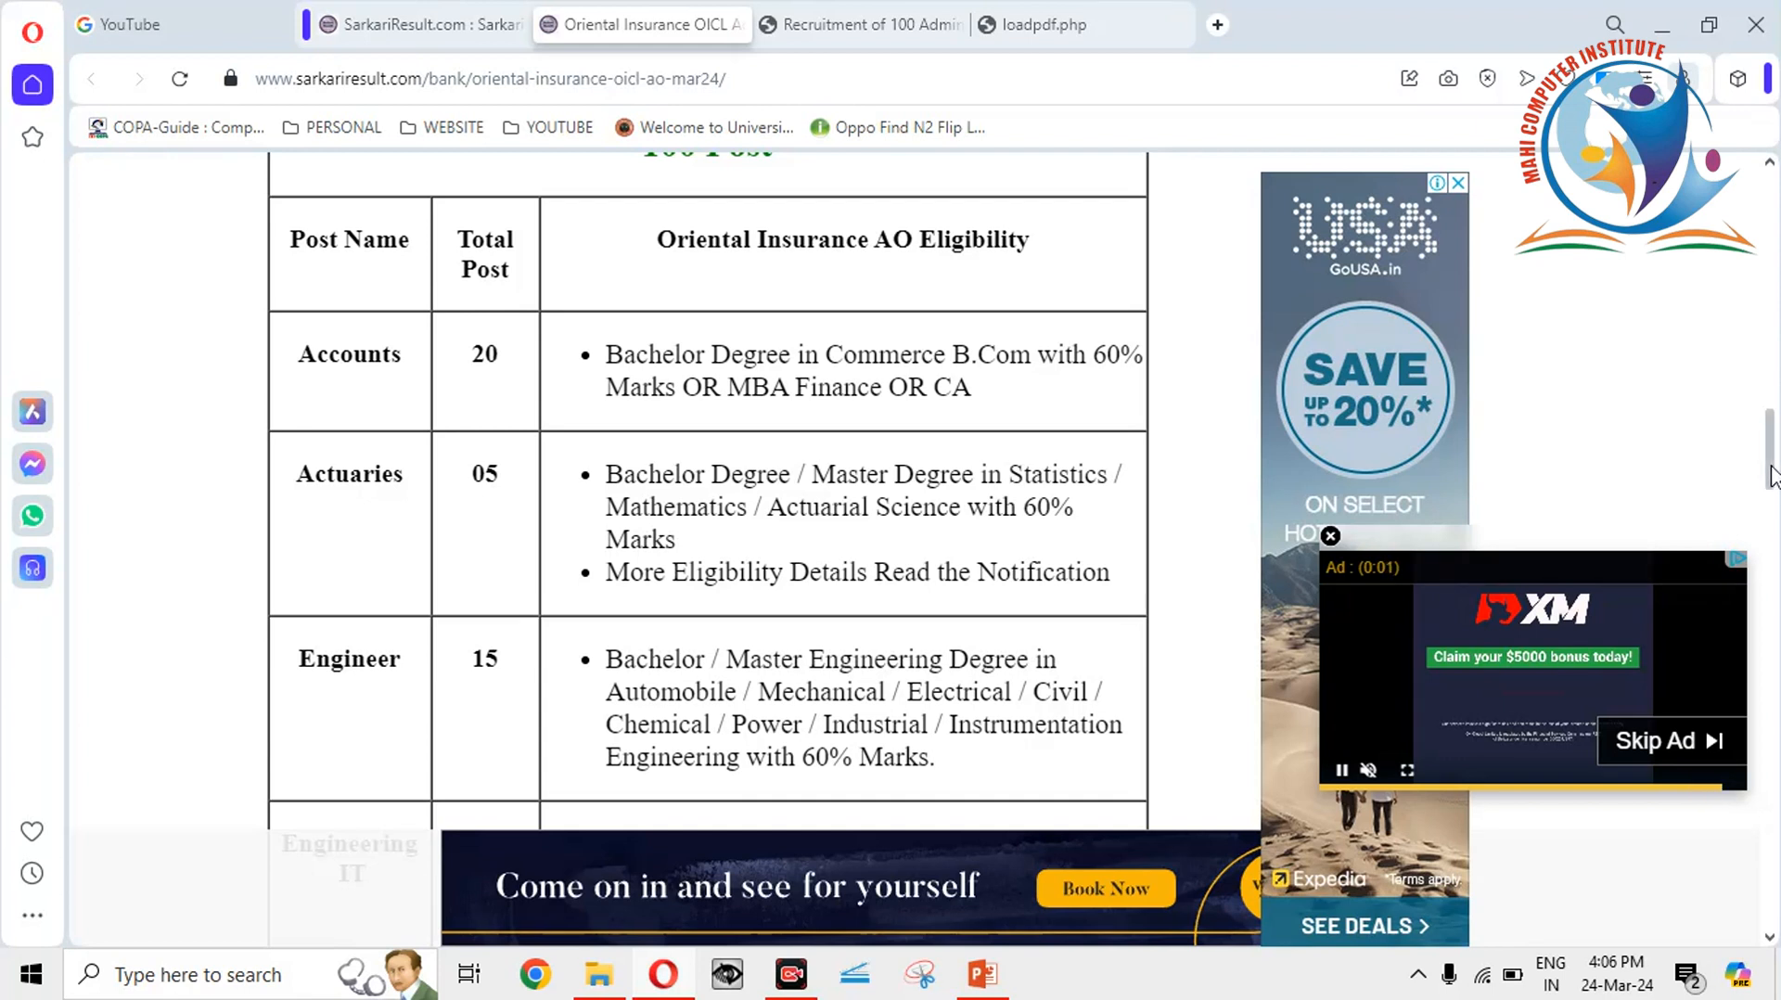
{"action": "left_click_drag", "start_coordinate": [1768, 470], "coordinate": [1769, 507]}
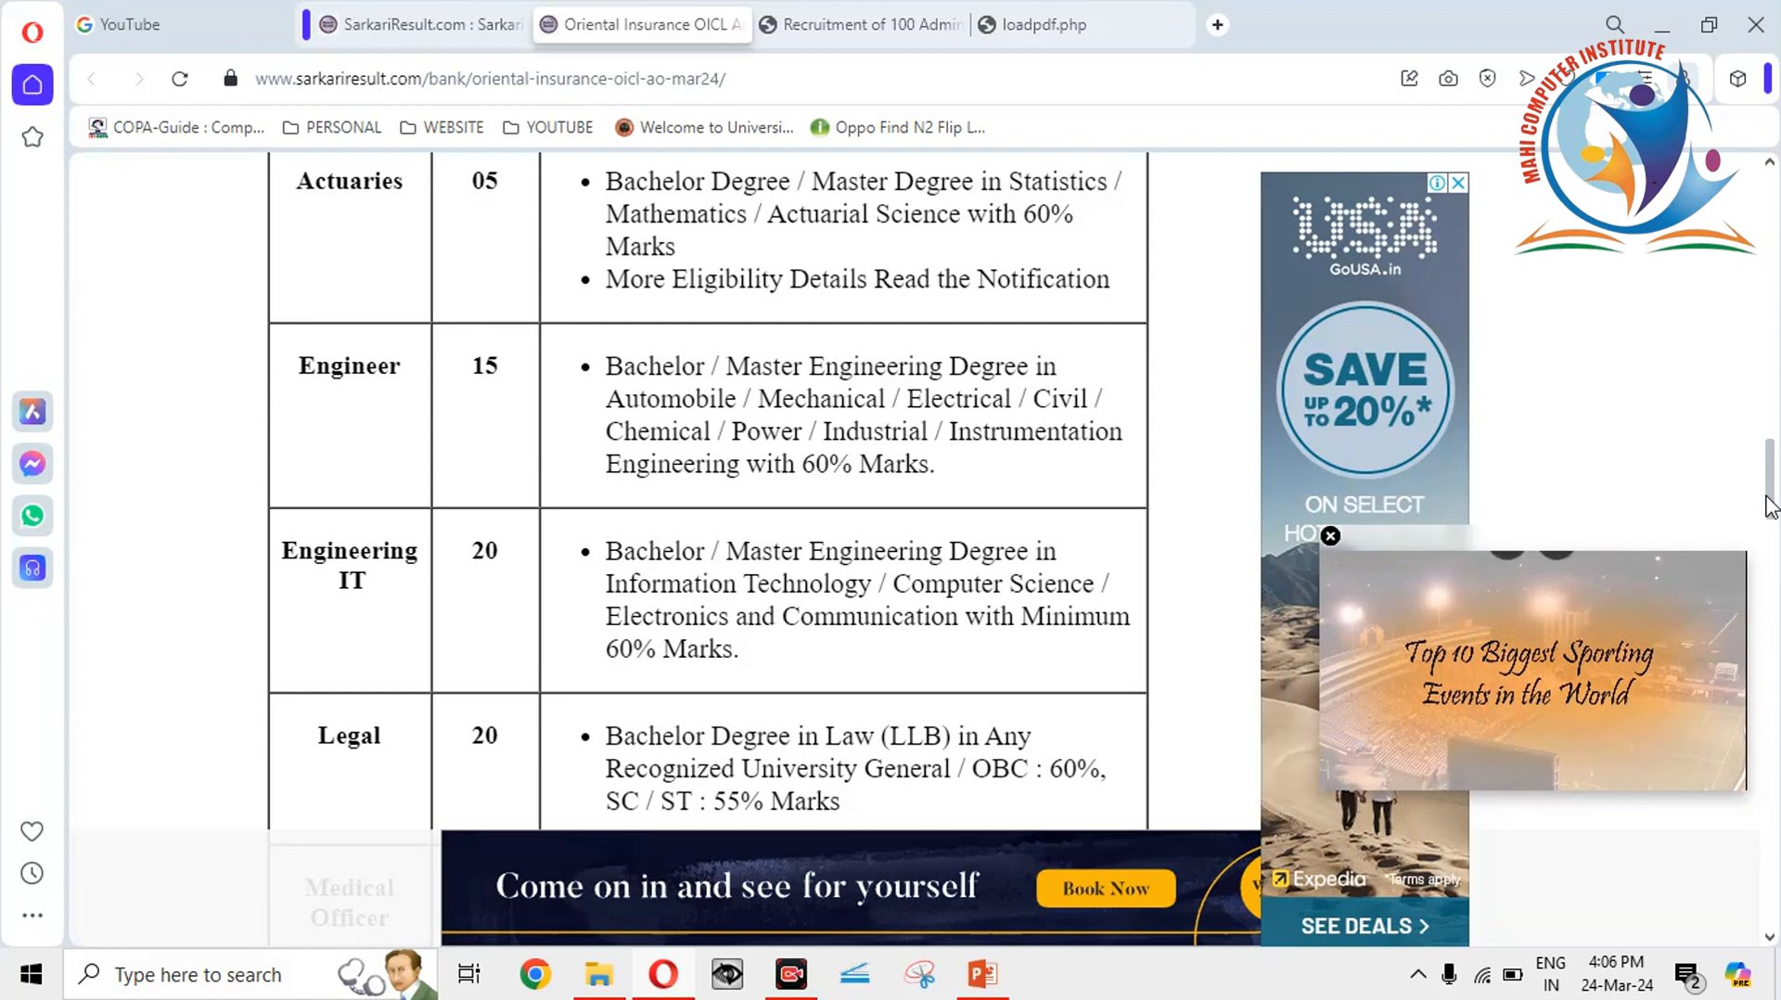
{"action": "left_click_drag", "start_coordinate": [1768, 507], "coordinate": [1769, 522]}
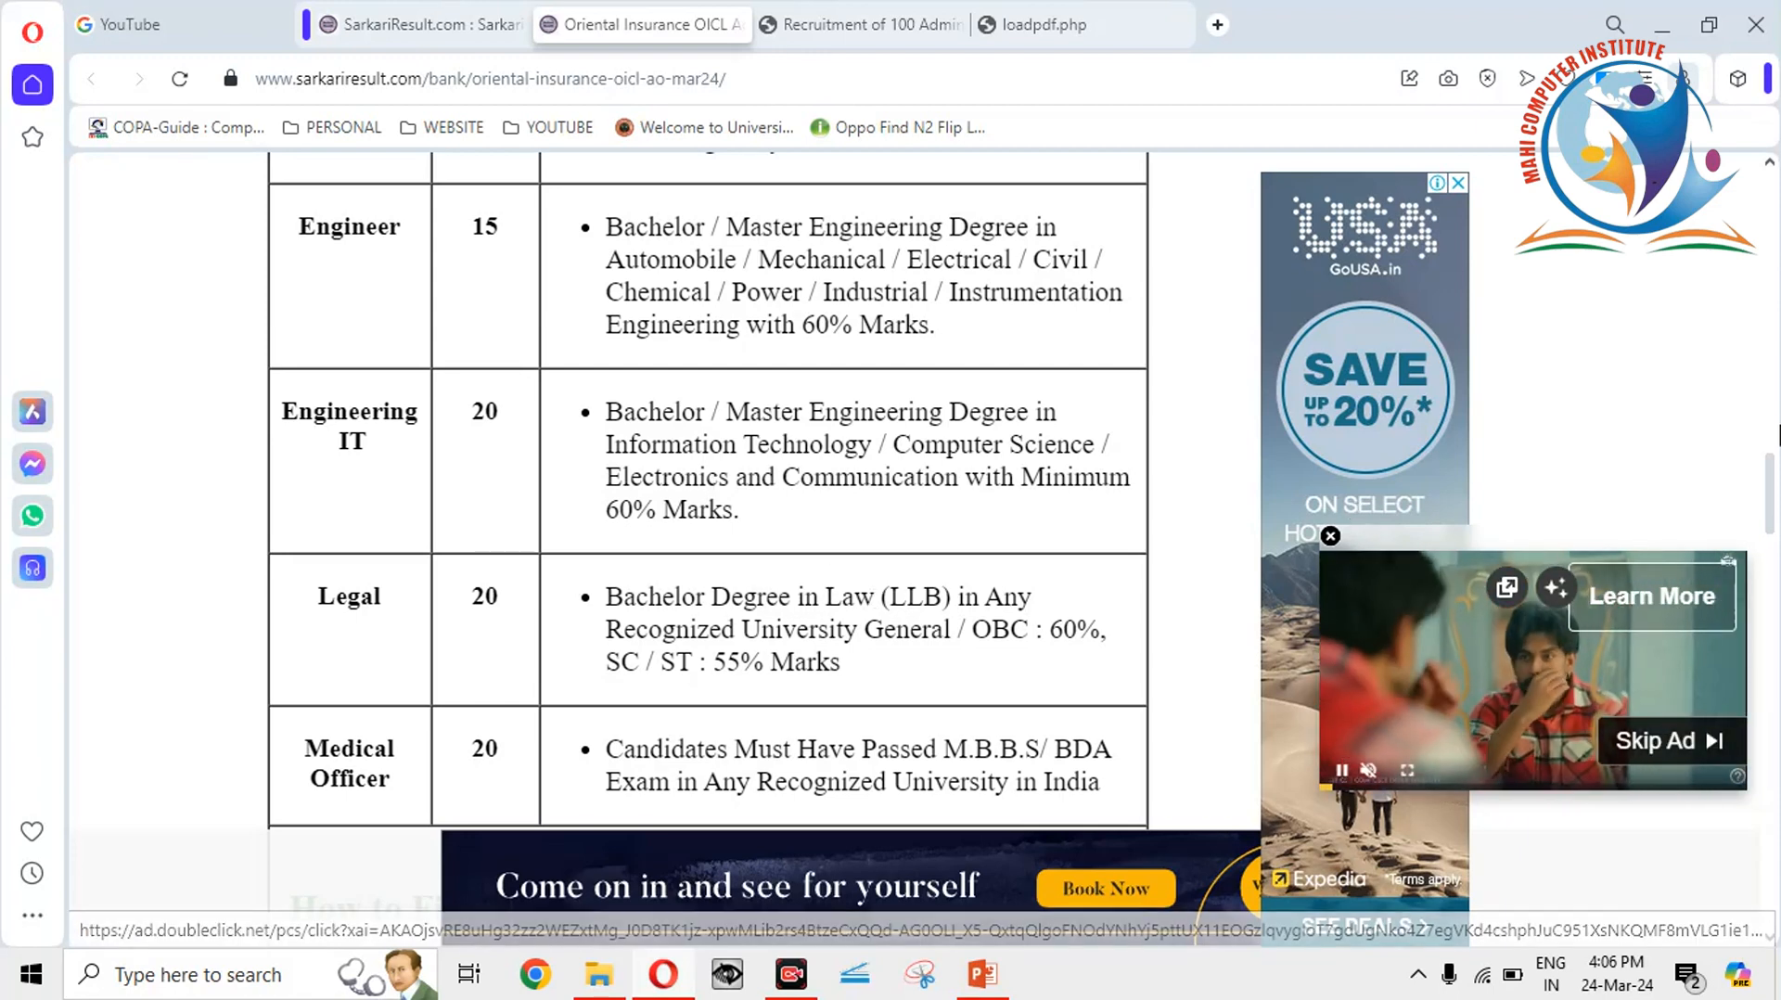
{"action": "left_click_drag", "start_coordinate": [1773, 483], "coordinate": [1773, 664]}
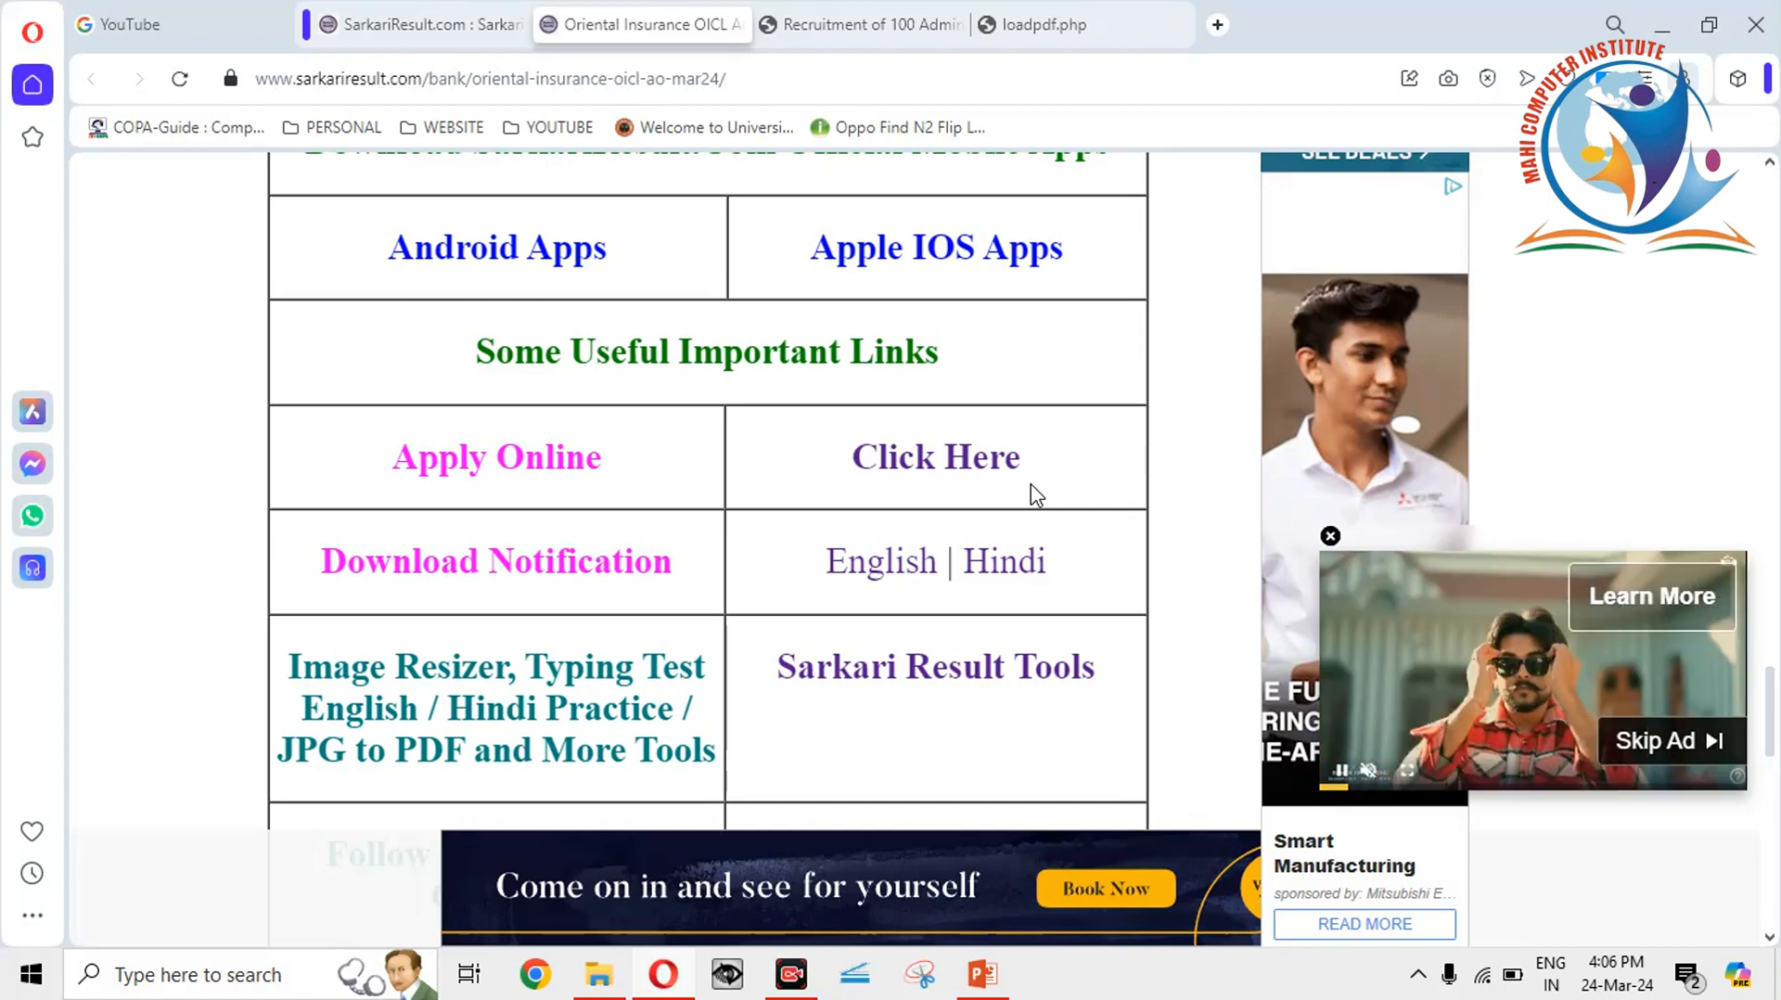
{"action": "left_click", "coordinate": [920, 464]}
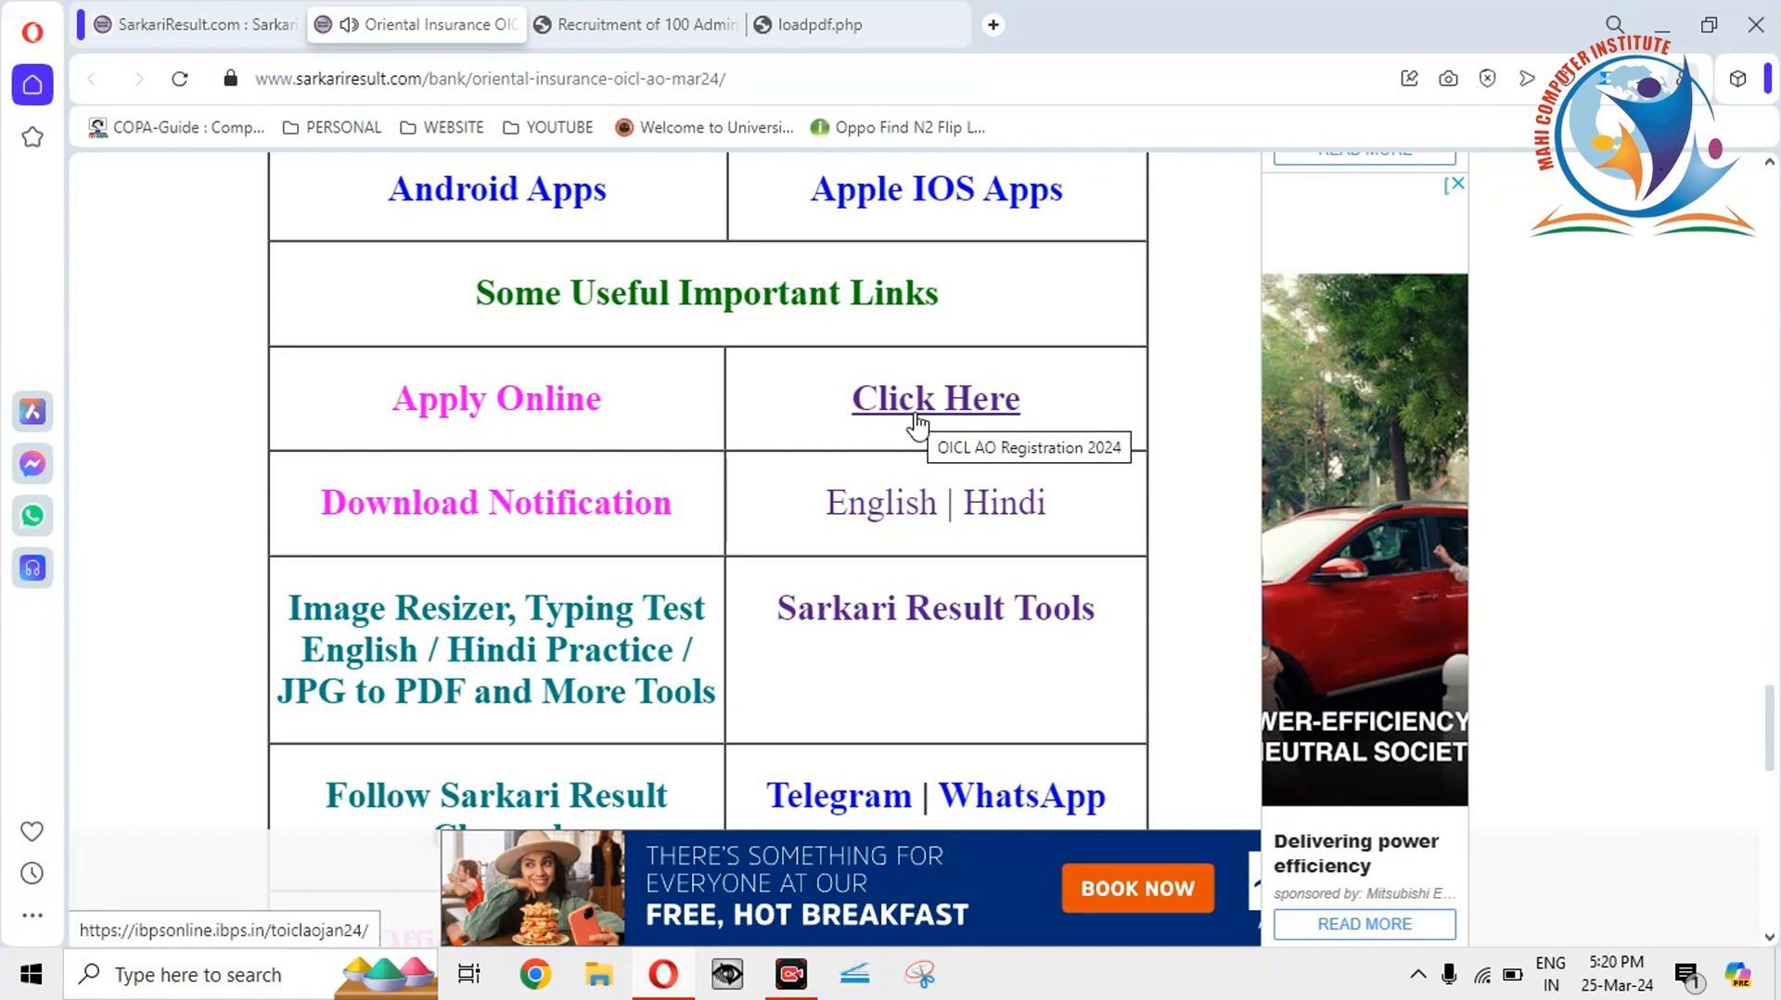
Switch to the IBPS registration login page and inspect its autofilled password field.
{"action": "left_click", "coordinate": [664, 33]}
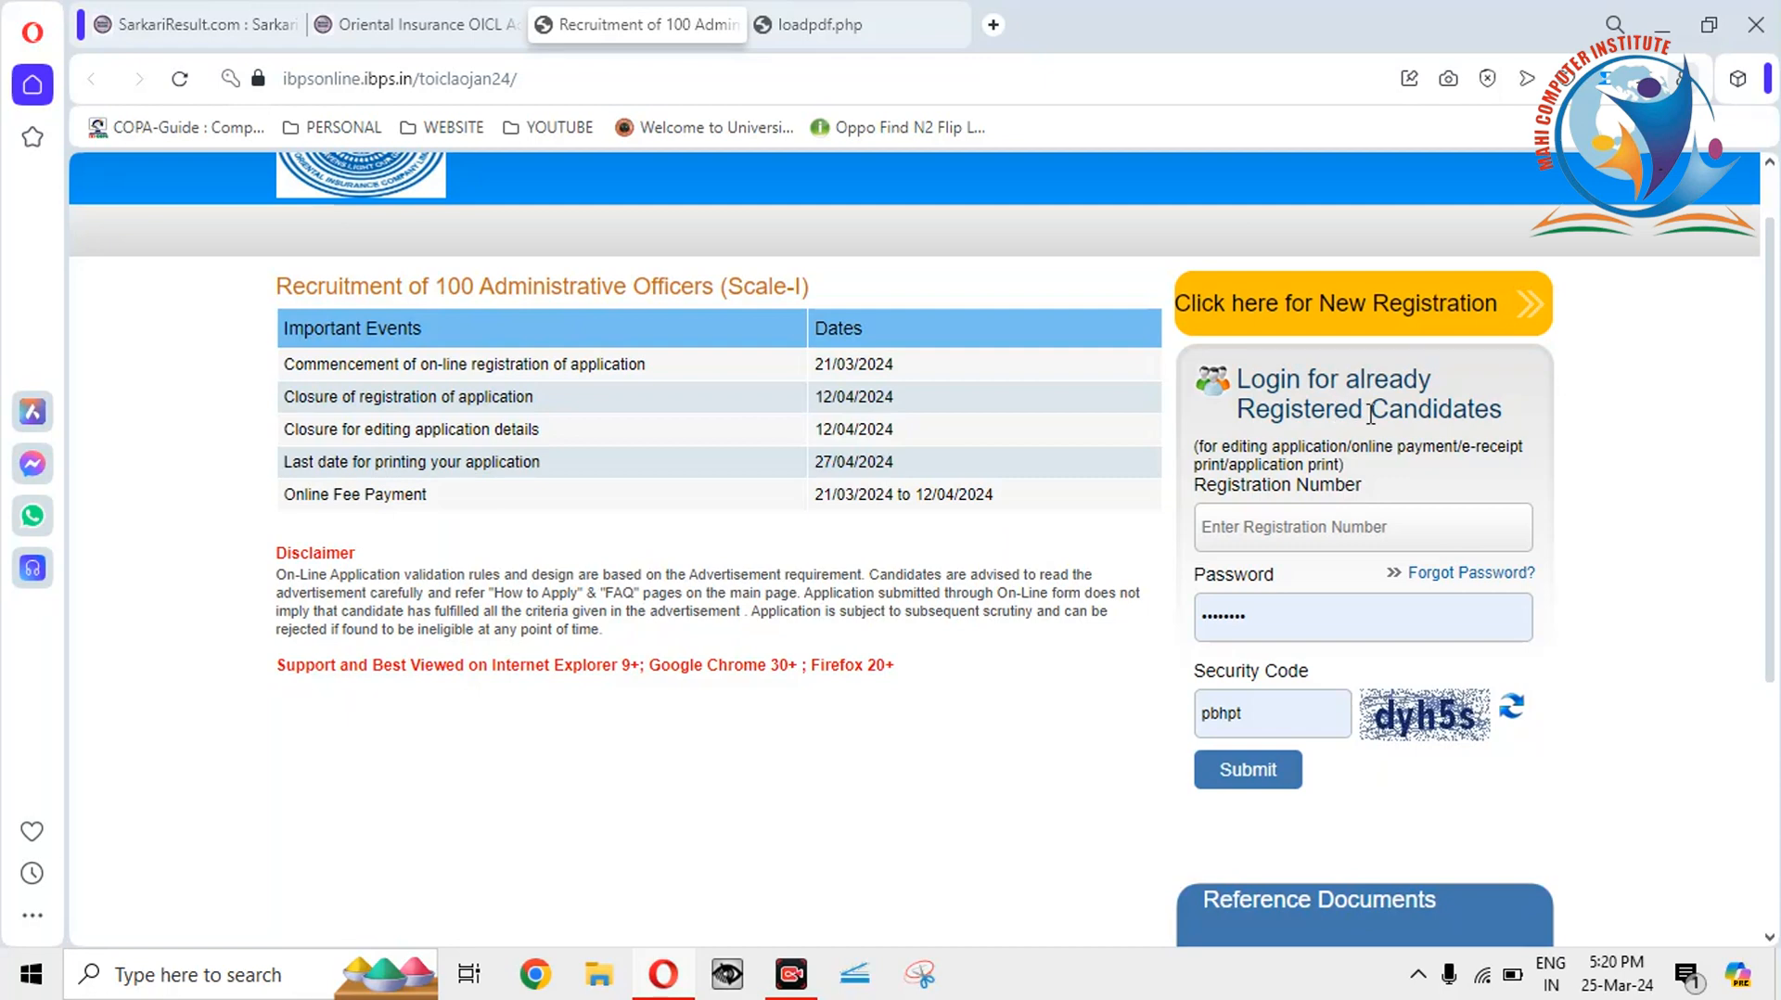
{"action": "left_click", "coordinate": [1276, 622]}
{"action": "left_click", "coordinate": [1277, 608]}
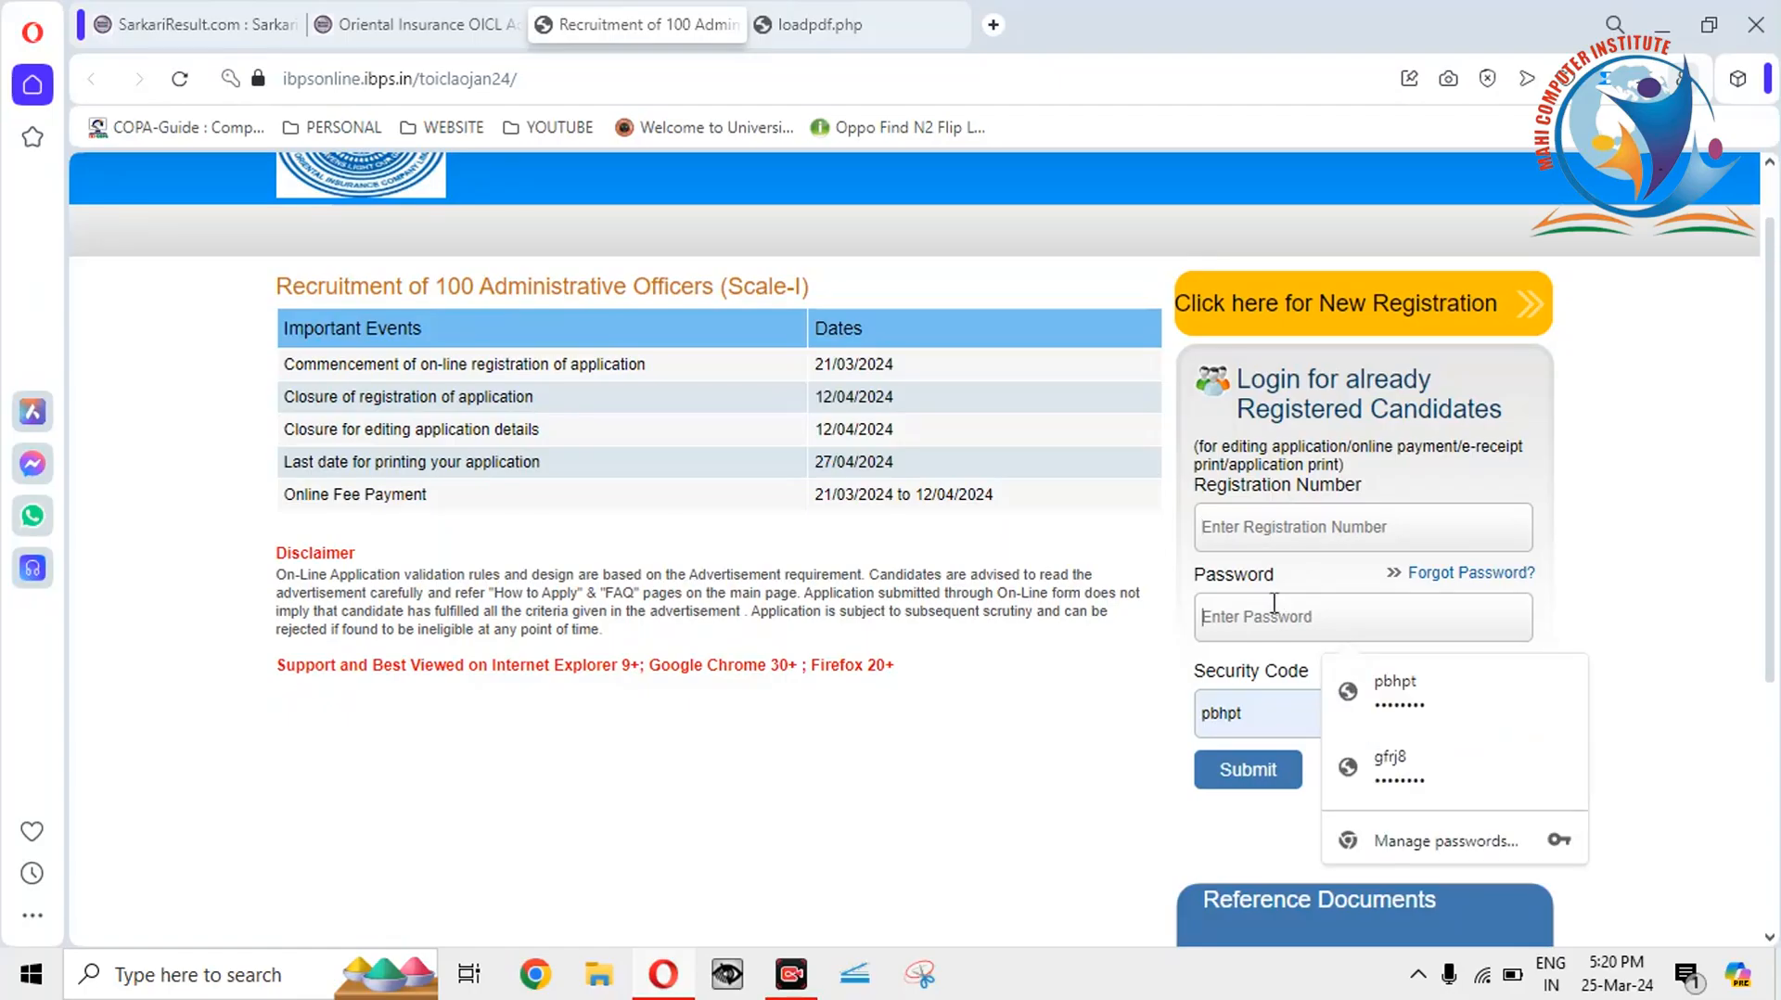
{"action": "left_click", "coordinate": [1259, 518]}
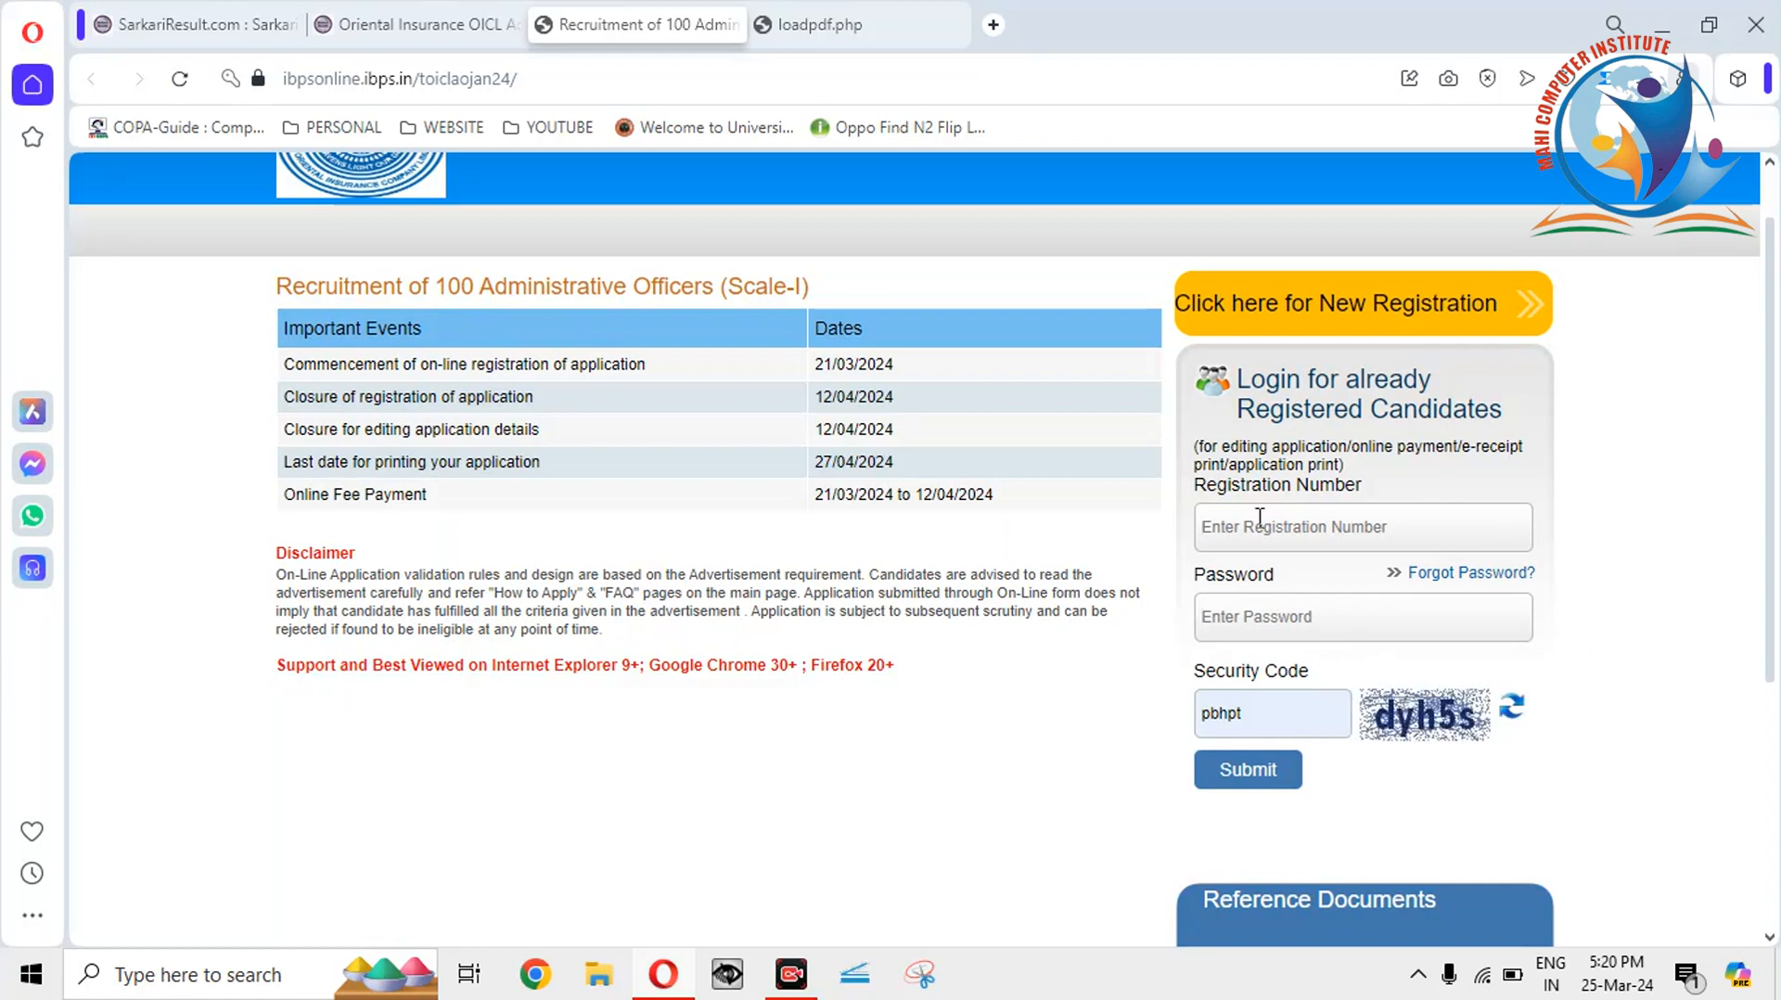
{"action": "left_click", "coordinate": [1272, 625]}
{"action": "left_click", "coordinate": [1257, 519]}
{"action": "left_click", "coordinate": [1260, 614]}
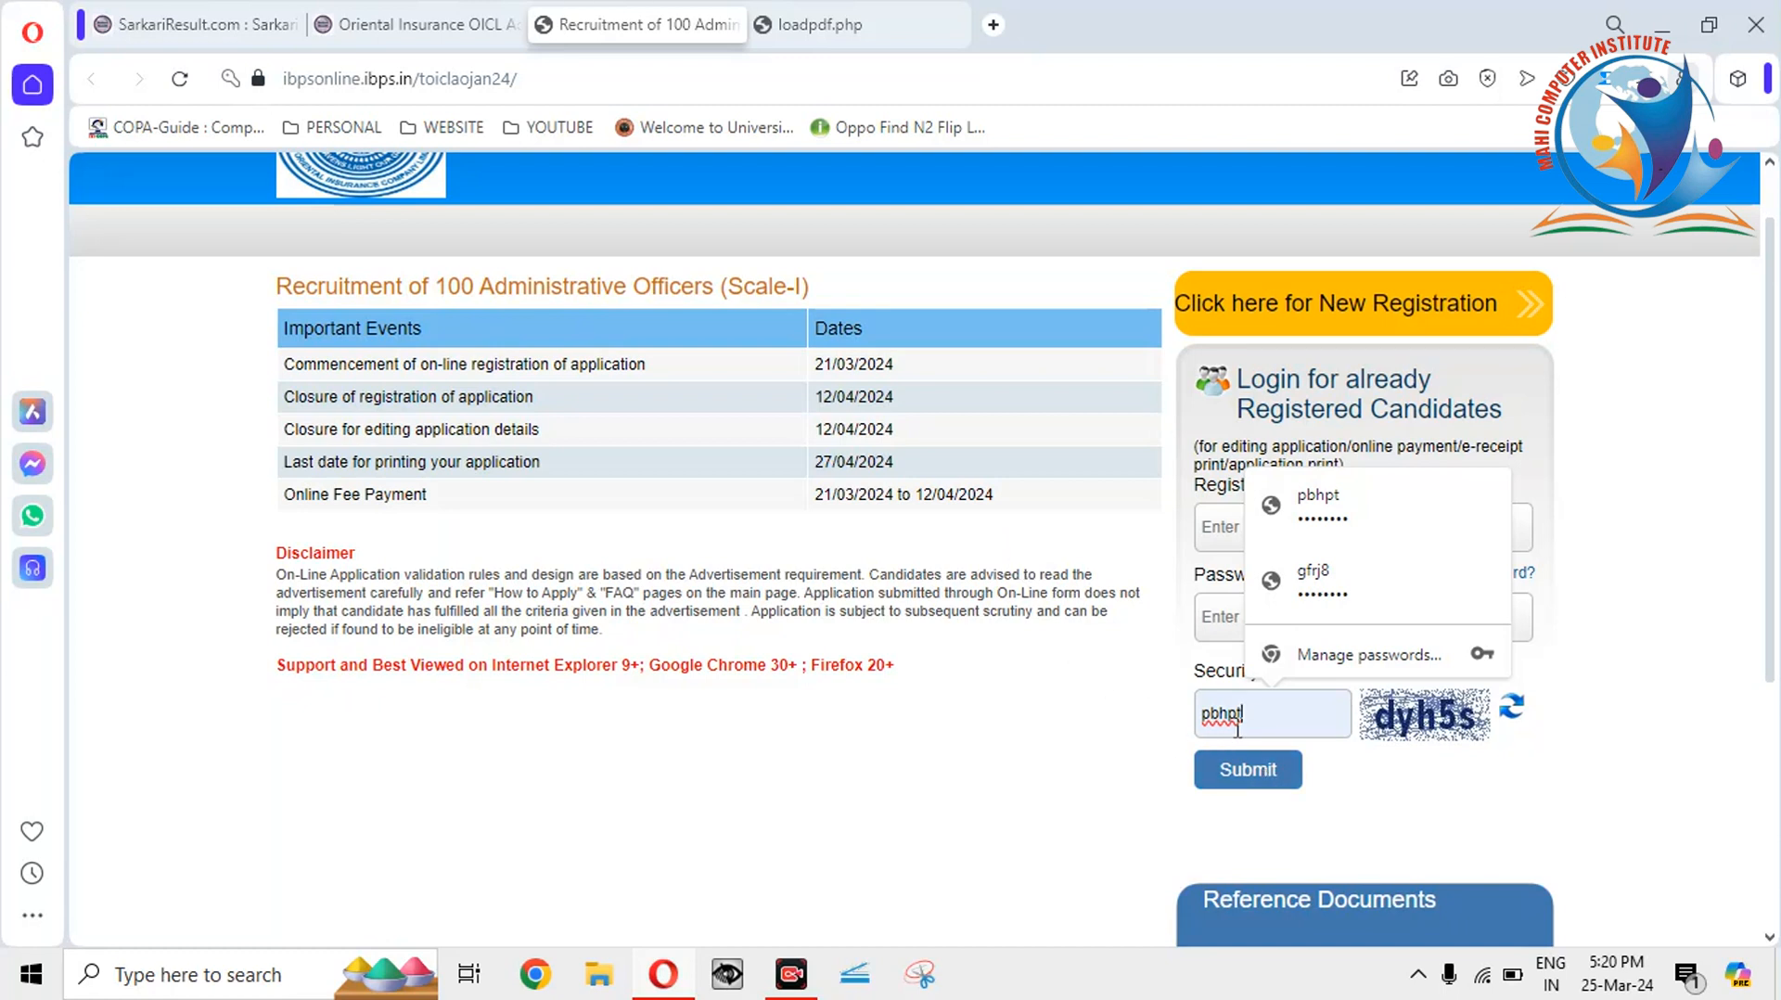
Dismiss the saved login suggestions and switch to the How to Apply guidelines PDF.
{"action": "left_click", "coordinate": [989, 575]}
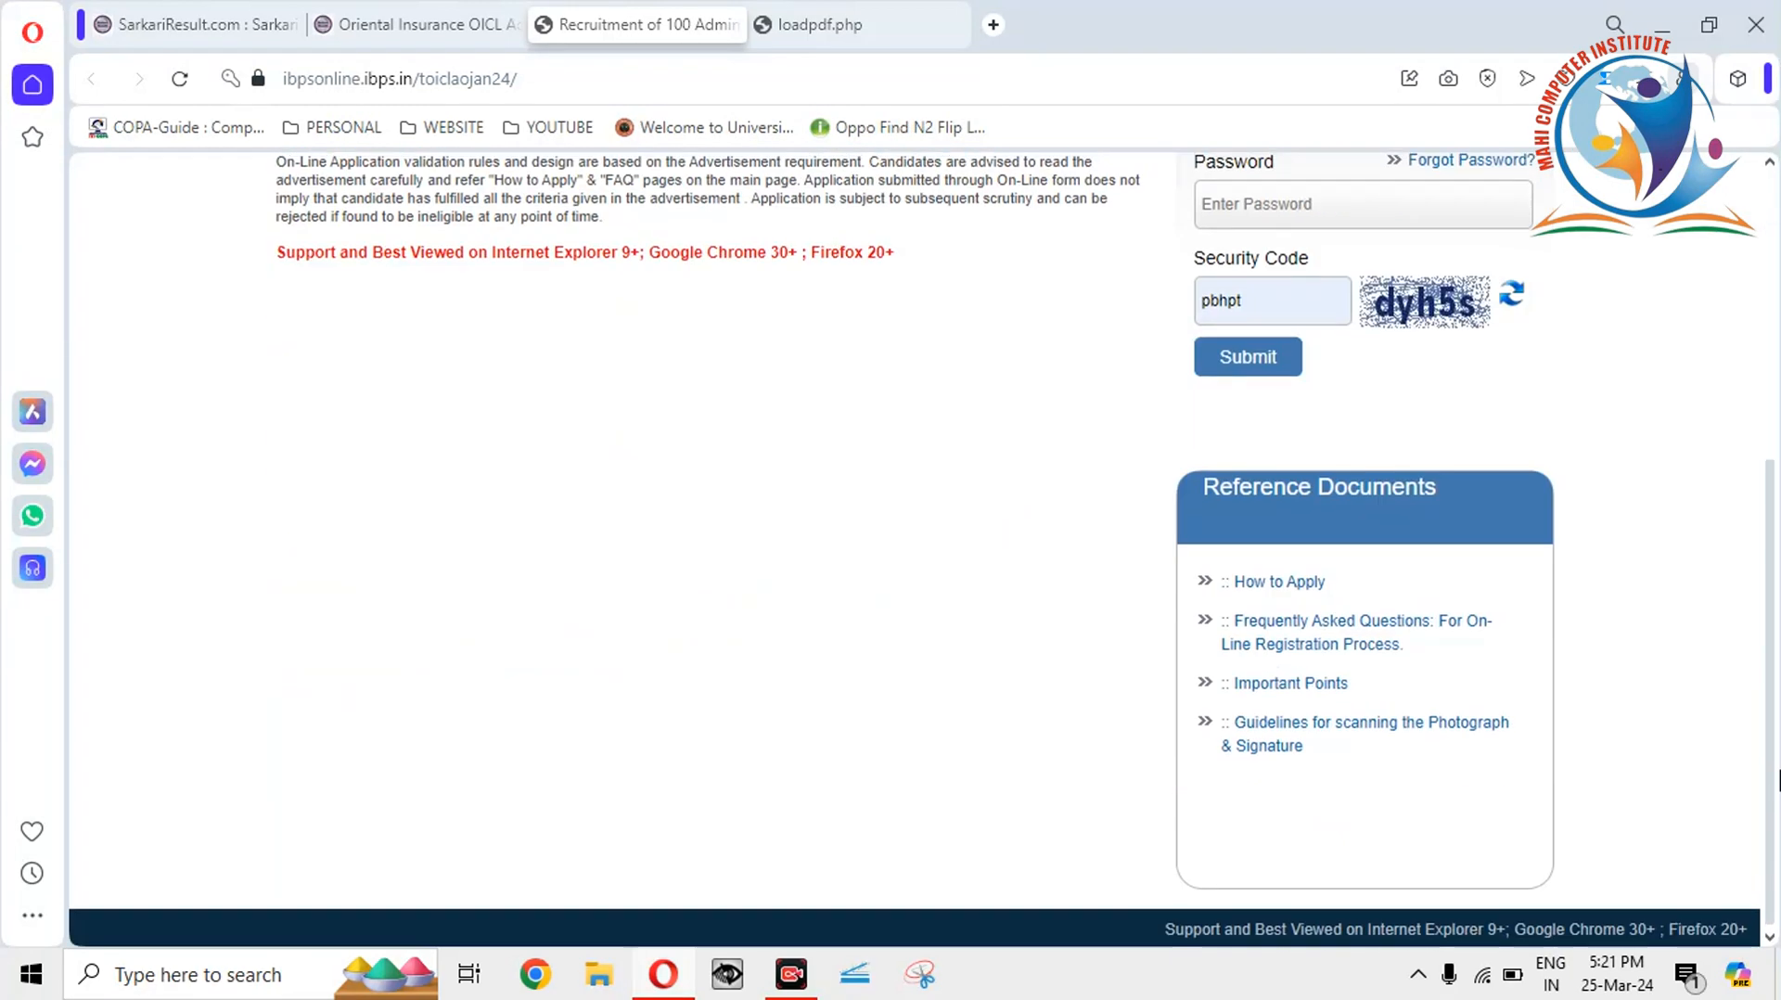
{"action": "scroll", "coordinate": [1338, 506], "scroll_direction": "down", "scroll_amount": 4}
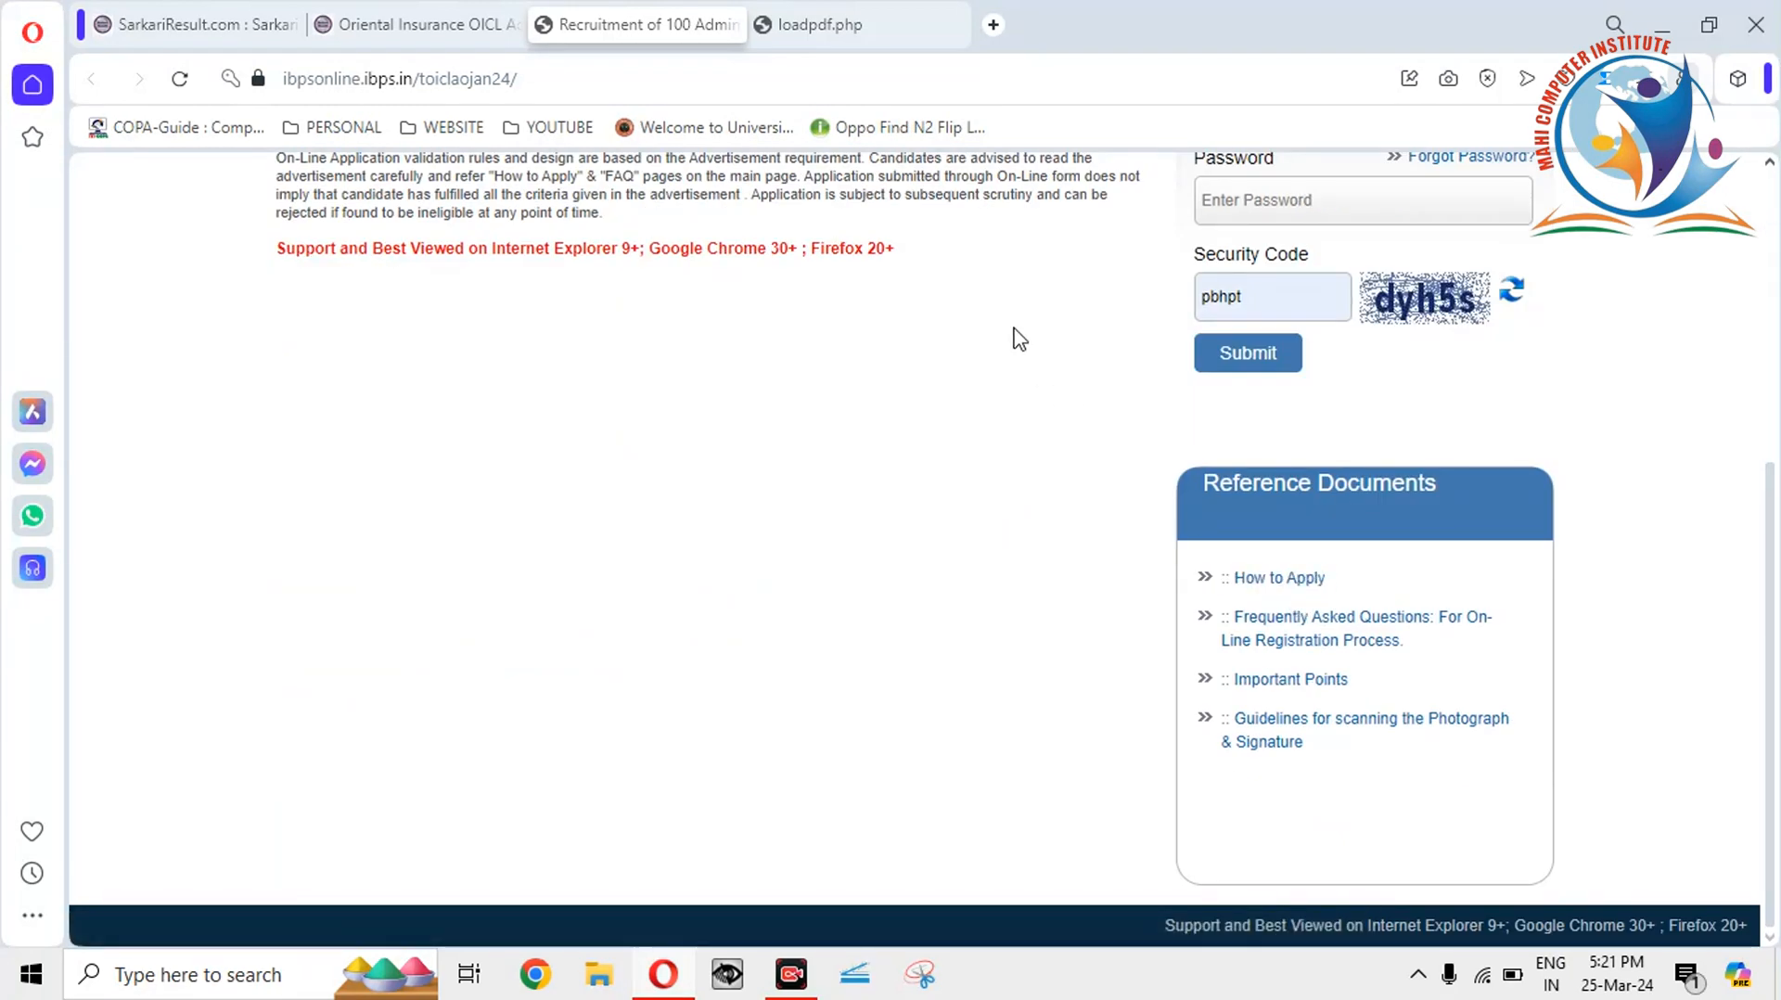
{"action": "left_click", "coordinate": [848, 24]}
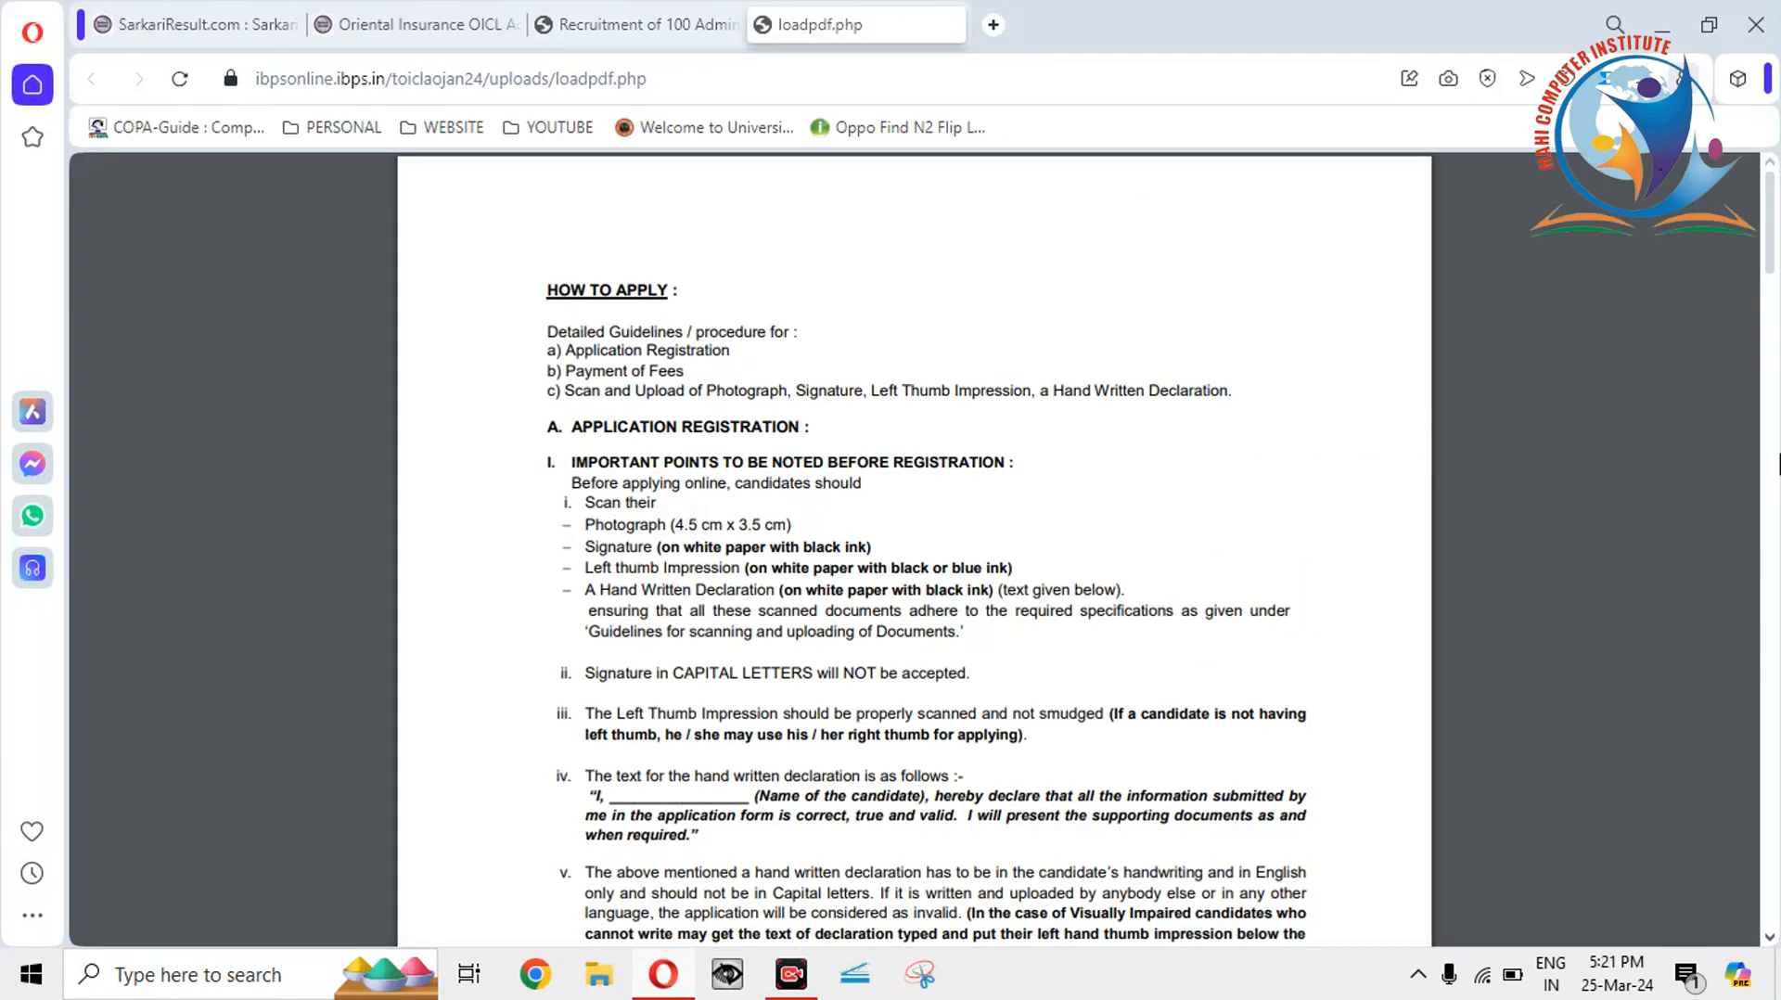
{"action": "mouse_move", "coordinate": [1772, 267]}
{"action": "left_mouse_down"}
{"action": "mouse_move", "coordinate": [1772, 295]}
{"action": "mouse_move", "coordinate": [1772, 267]}
{"action": "left_mouse_up"}
{"action": "scroll", "coordinate": [767, 311], "scroll_direction": "up", "scroll_amount": 2}
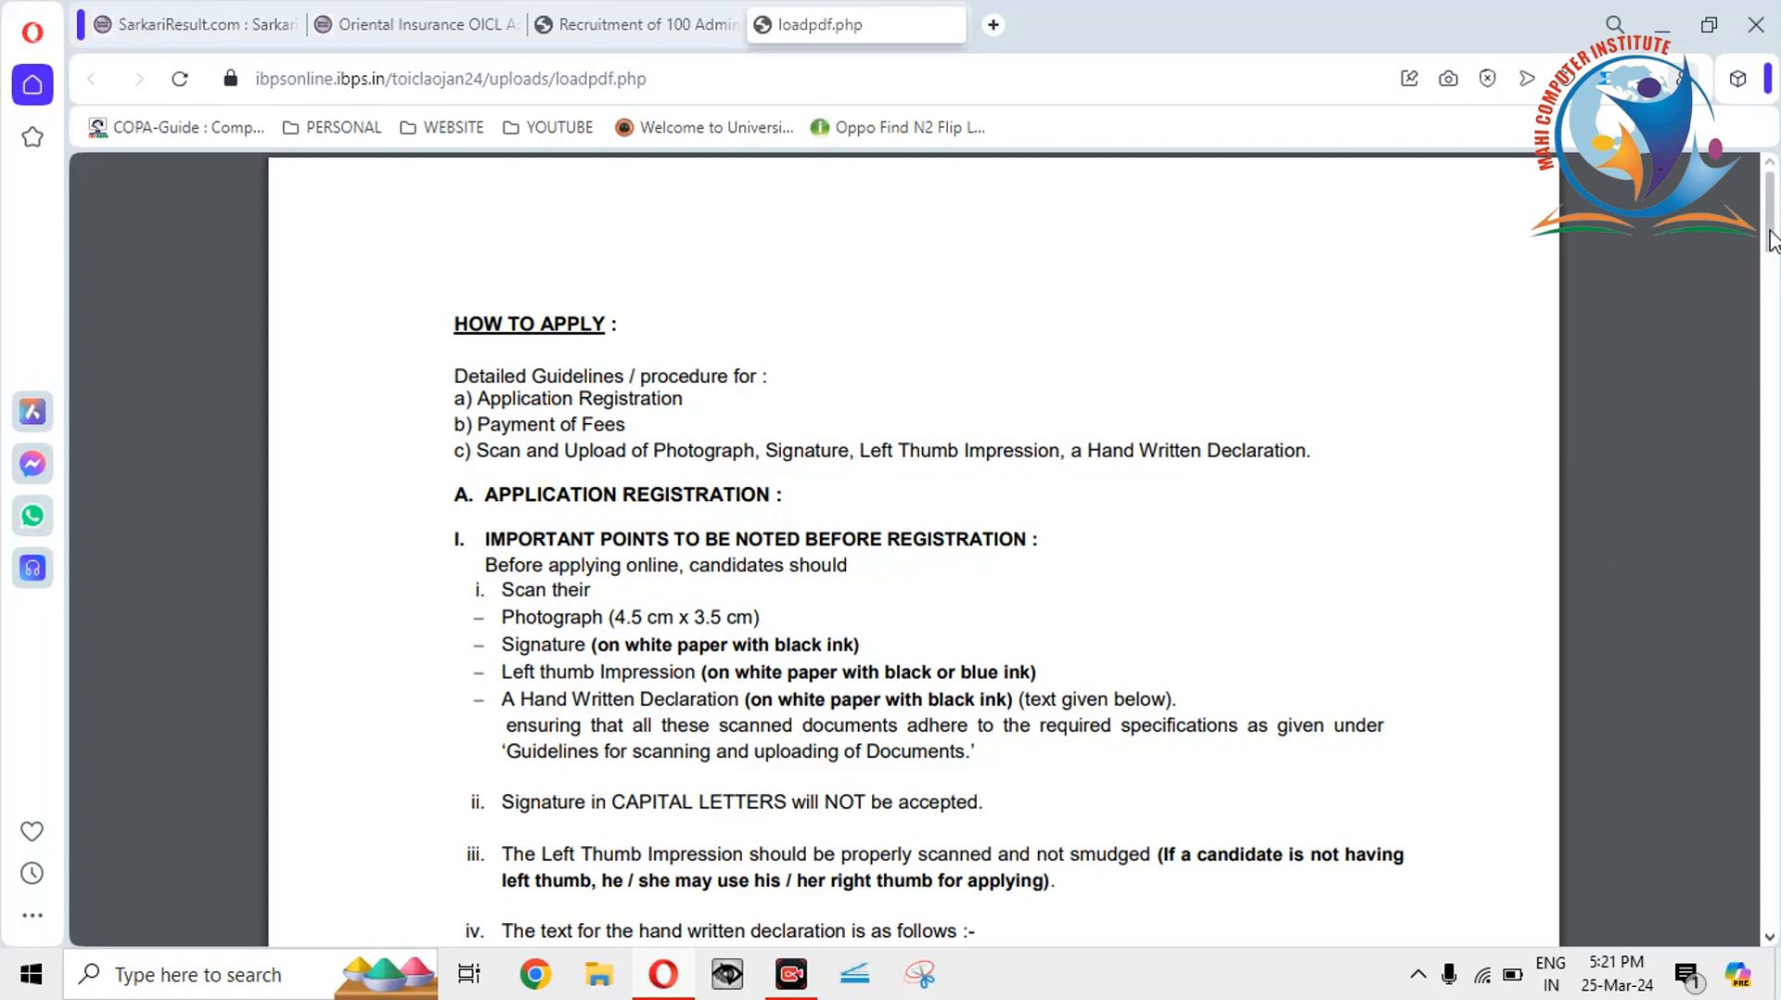
{"action": "scroll", "coordinate": [1771, 264], "scroll_direction": "down", "scroll_amount": 3}
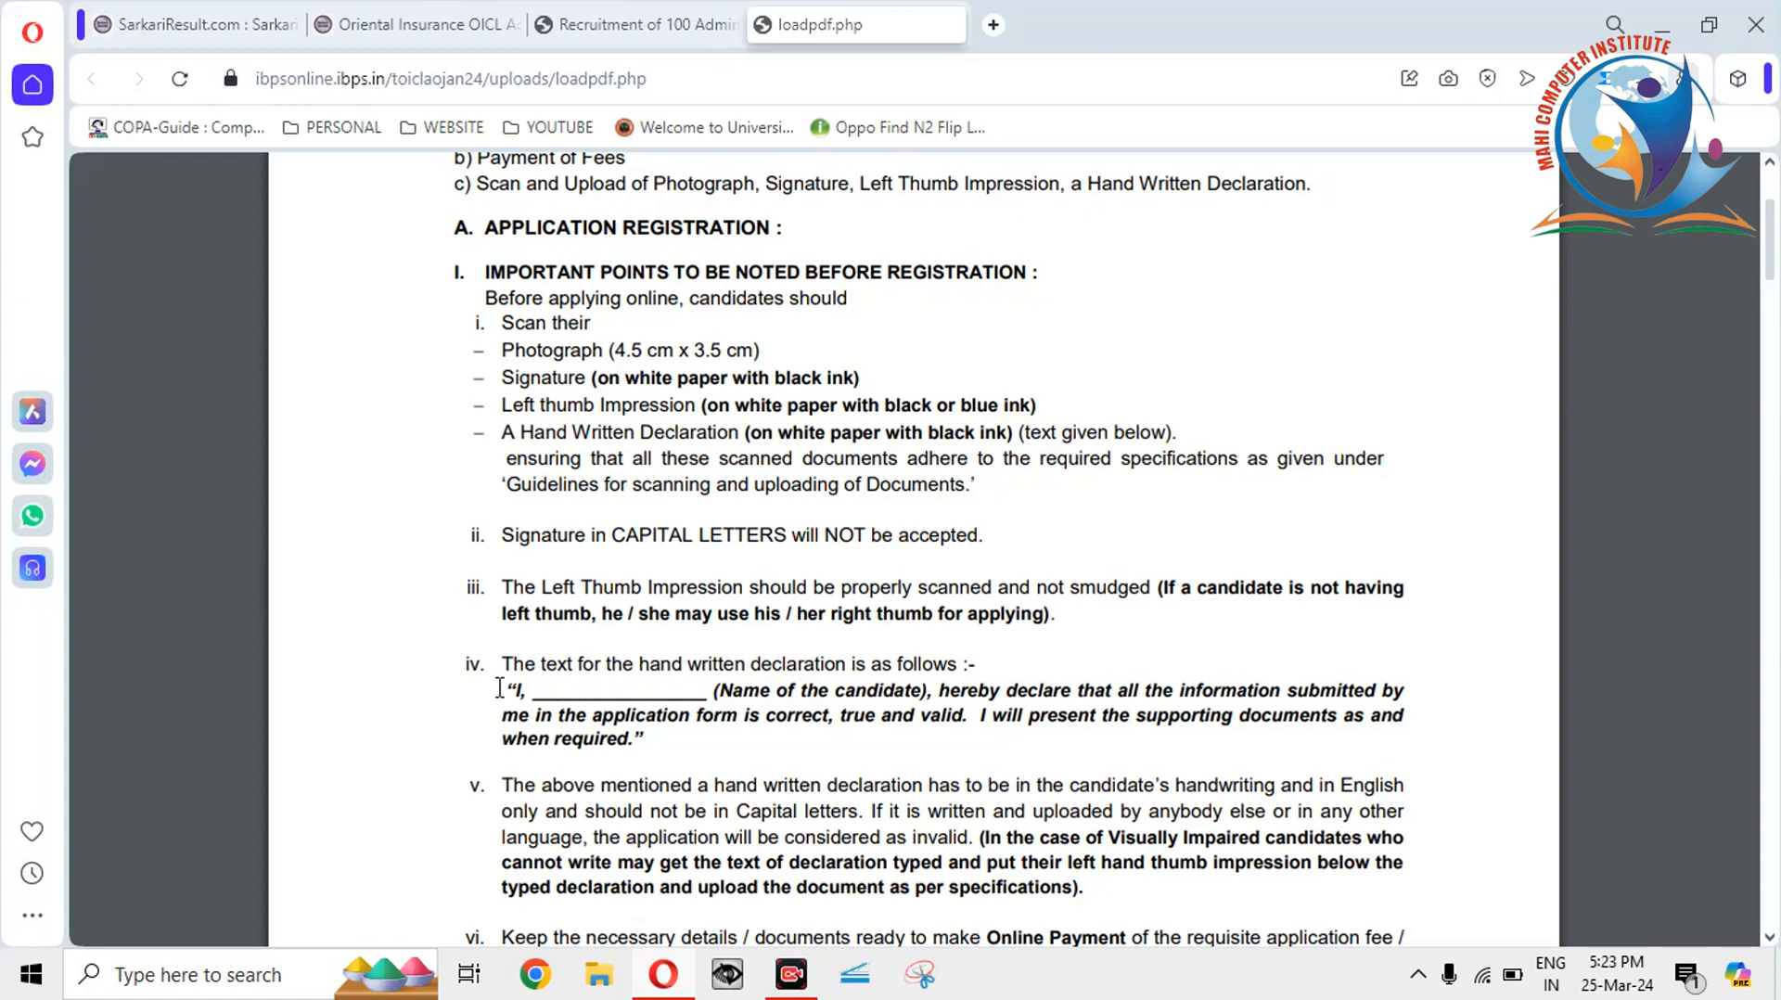
{"action": "left_click_drag", "start_coordinate": [506, 688], "coordinate": [645, 739]}
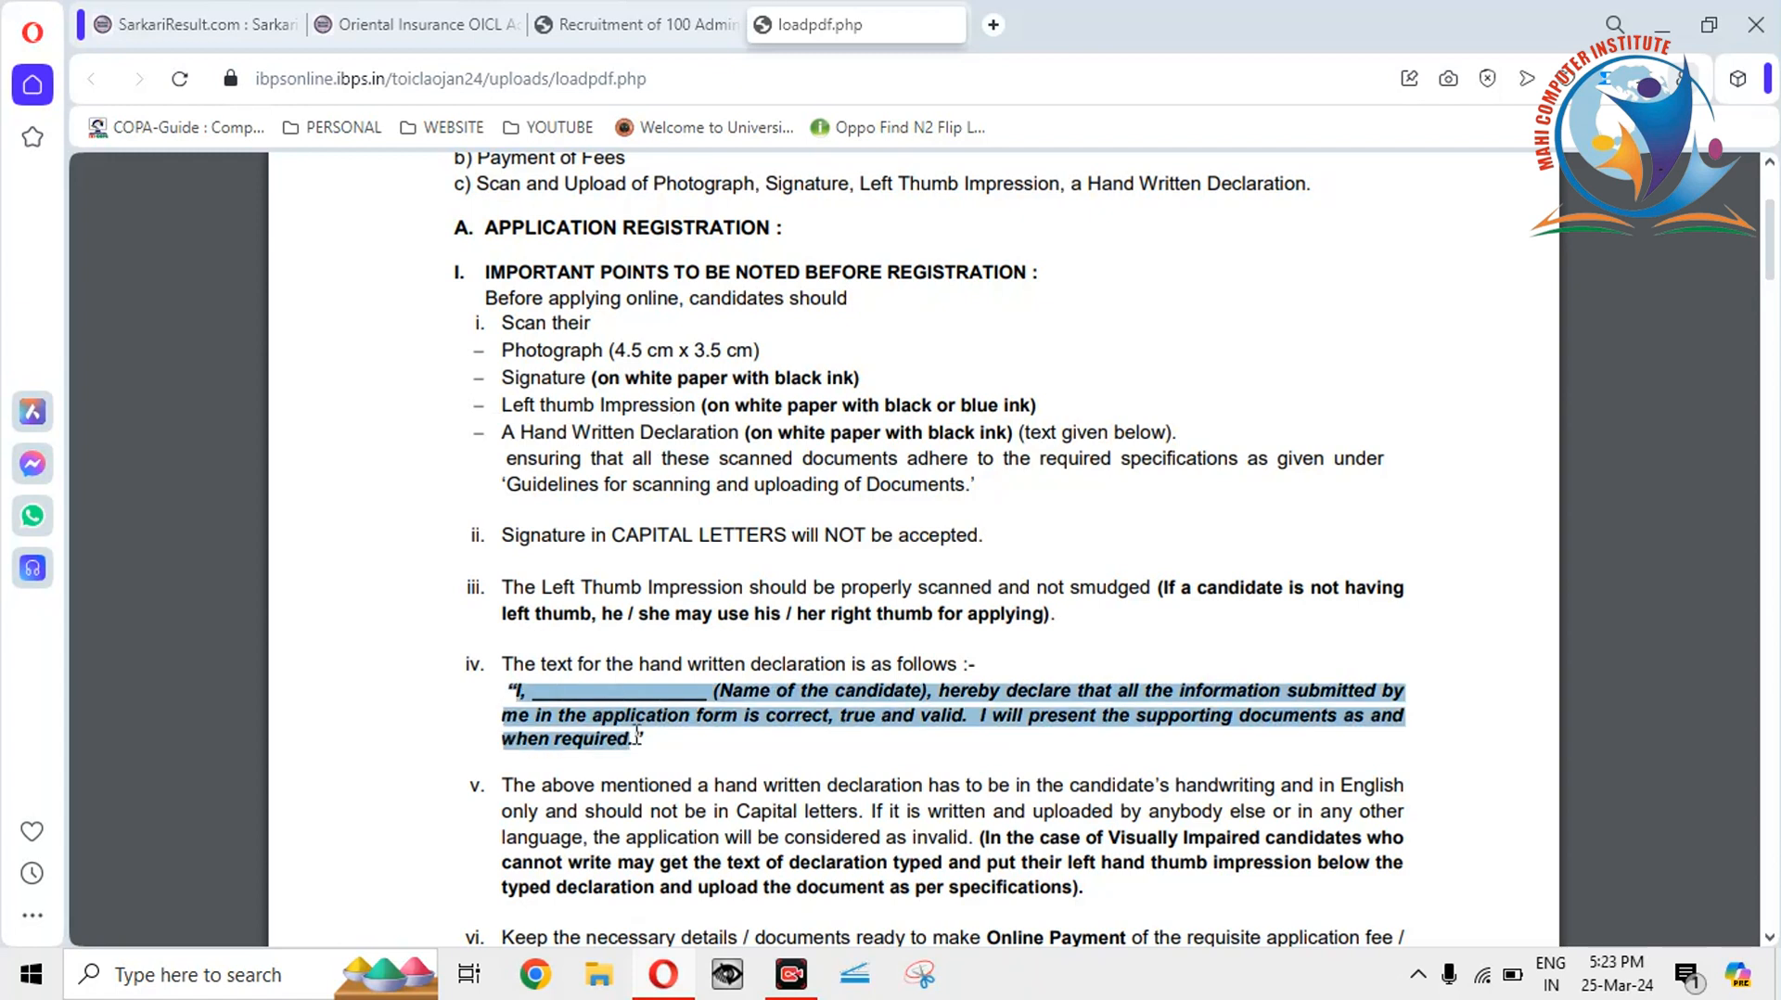
{"action": "left_click", "coordinate": [669, 687]}
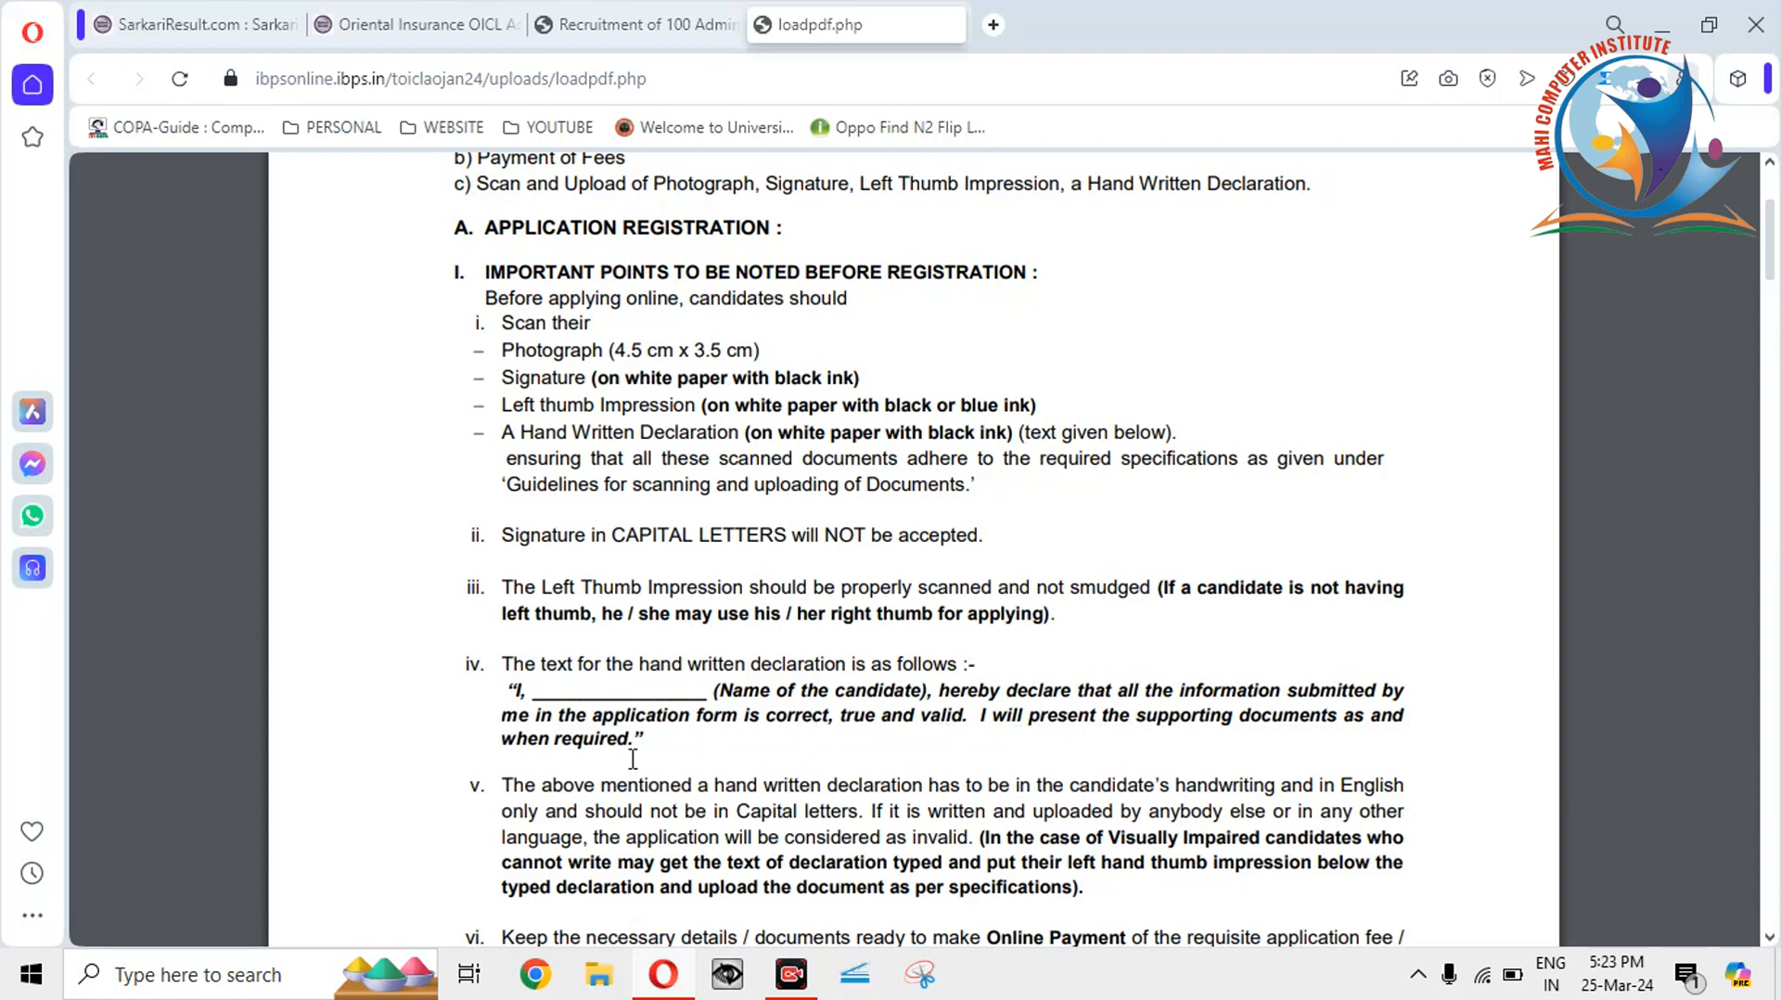
{"action": "left_click_drag", "start_coordinate": [647, 739], "coordinate": [504, 694]}
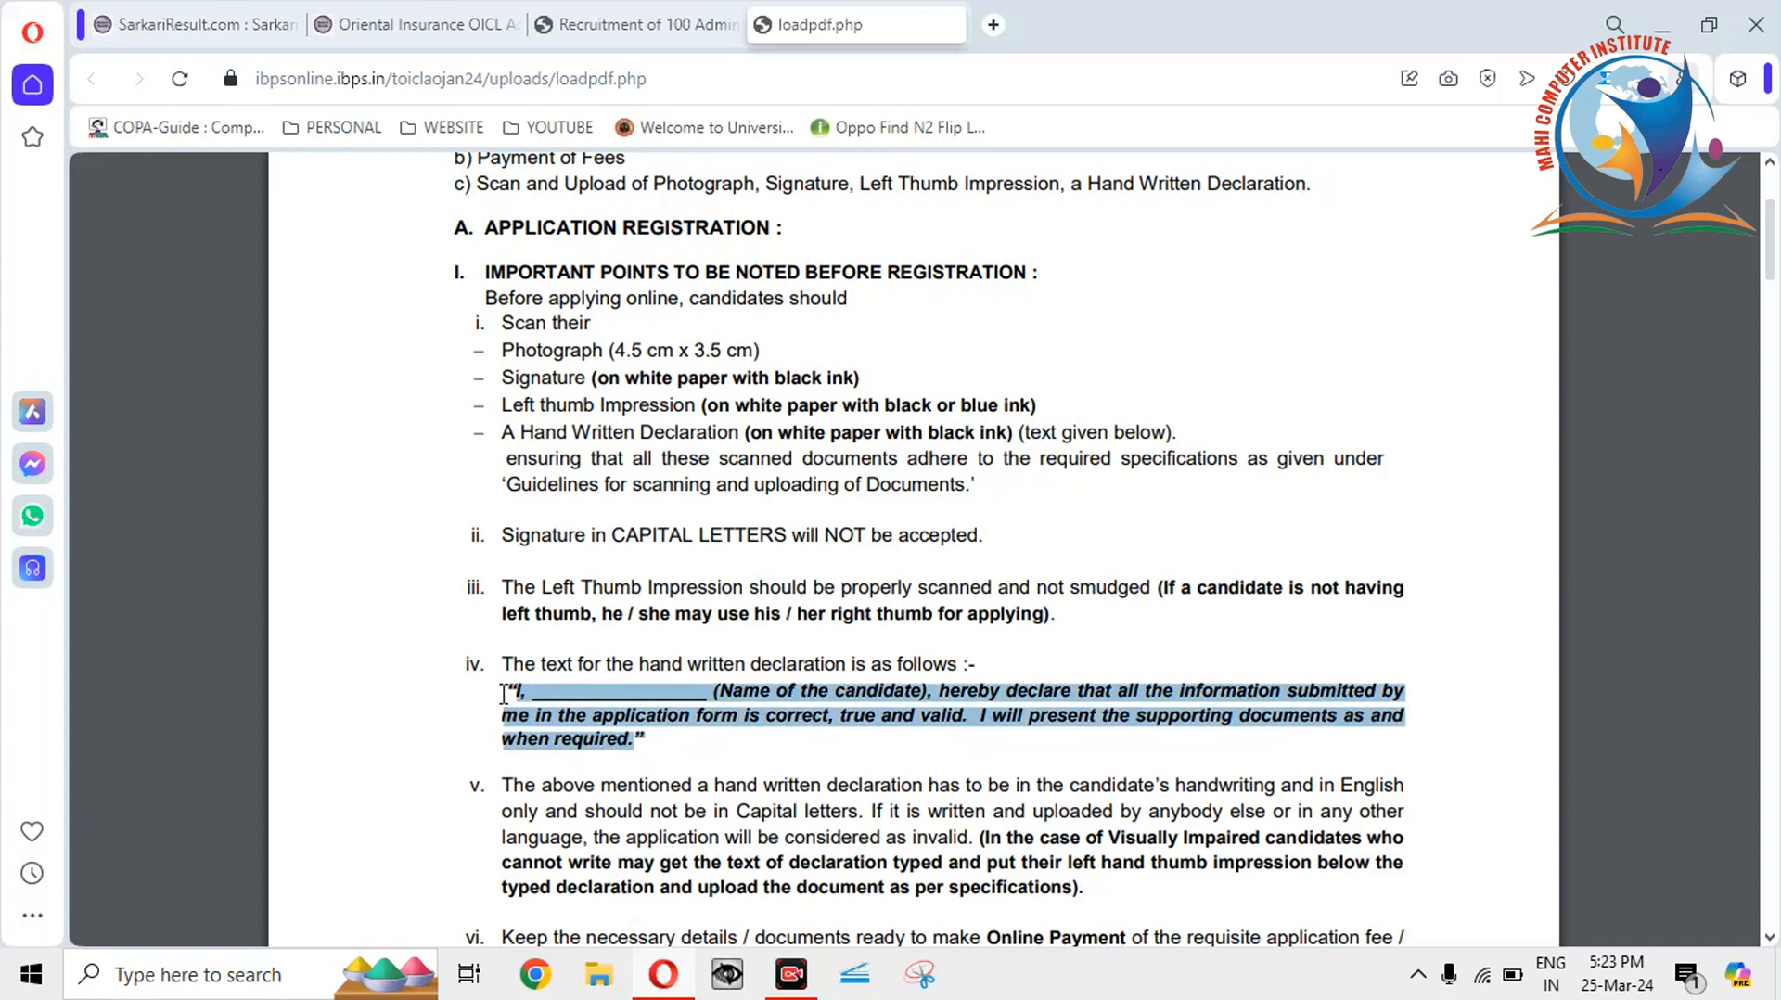
{"action": "left_click", "coordinate": [506, 691]}
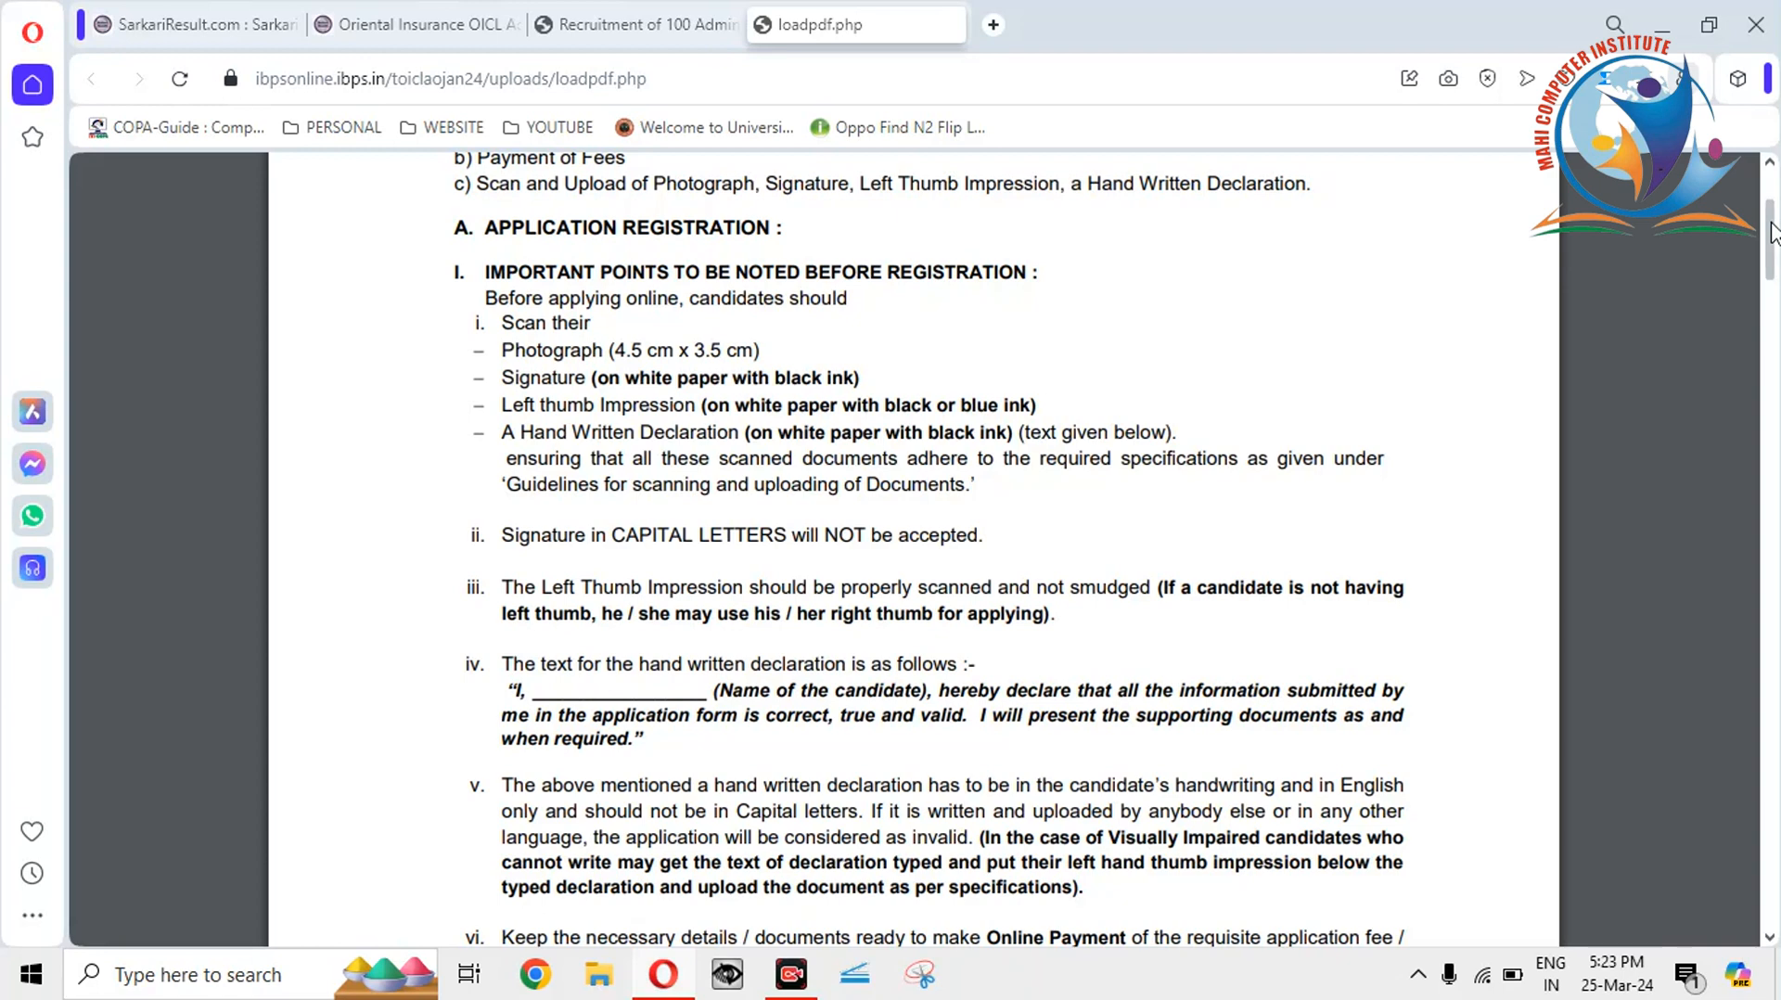
{"action": "left_click_drag", "start_coordinate": [1771, 232], "coordinate": [1772, 425]}
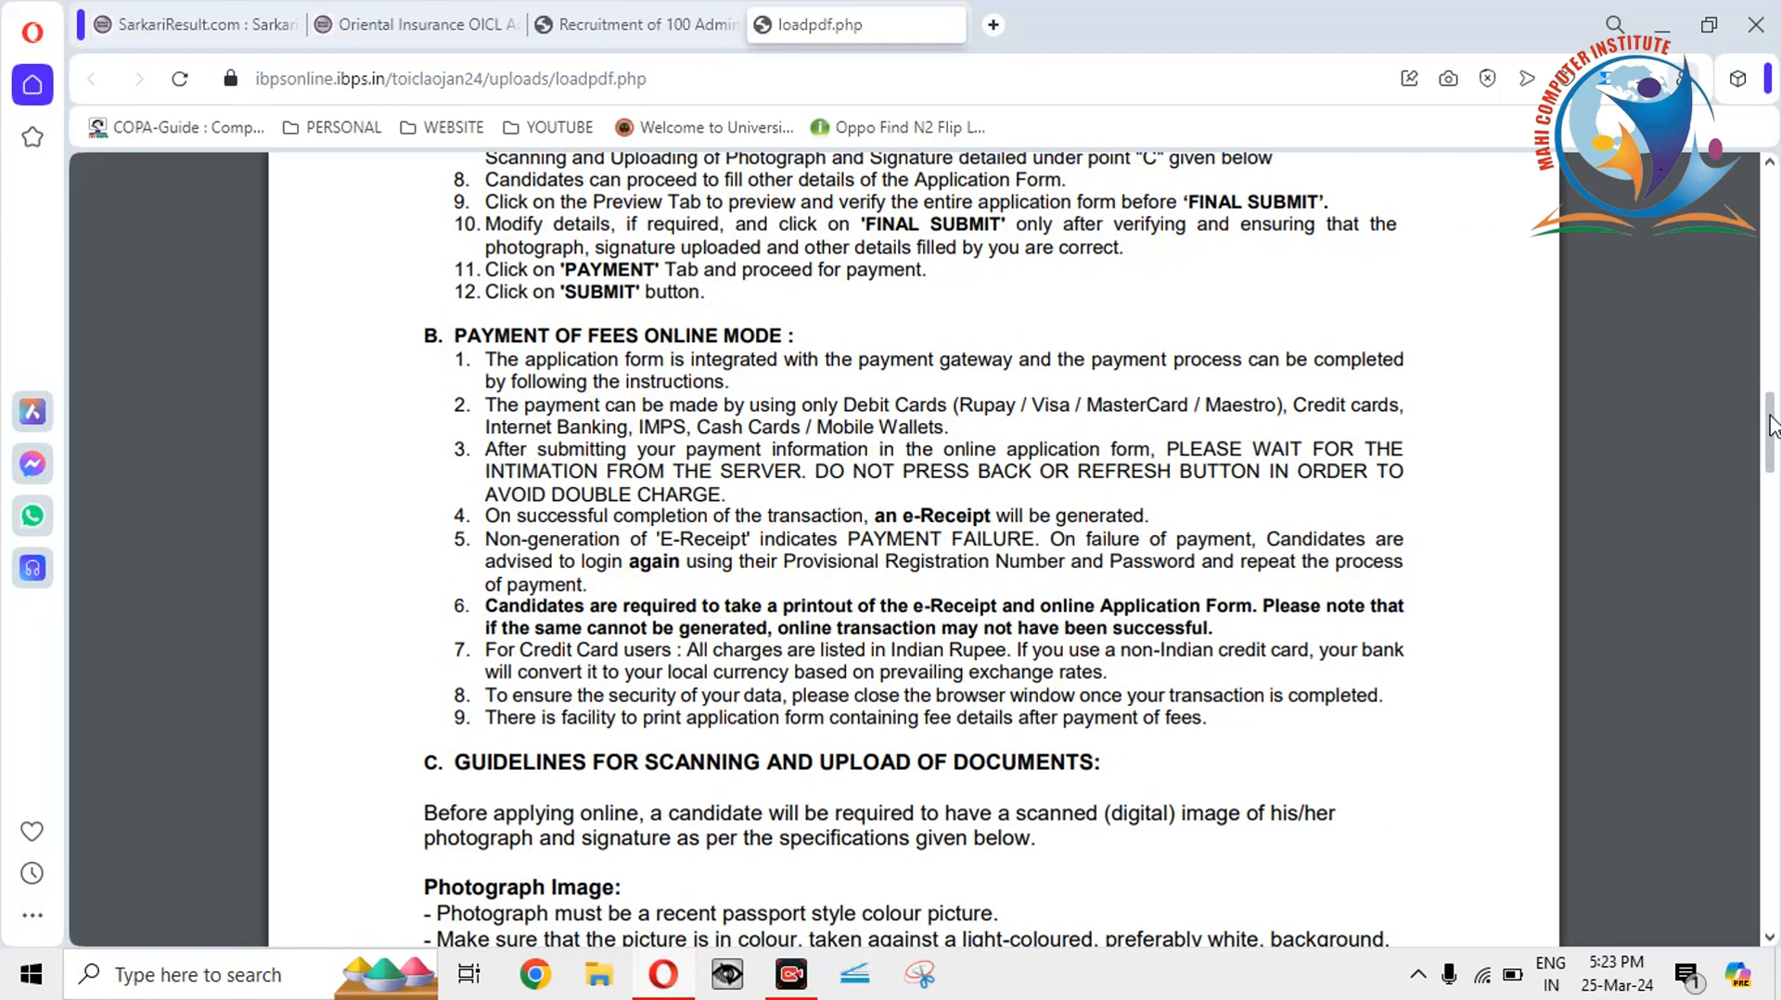
Review the photo rules: passport-style colour picture, light background, relaxed face, and the red-eye warning.
{"action": "left_click_drag", "start_coordinate": [1772, 425], "coordinate": [1771, 492]}
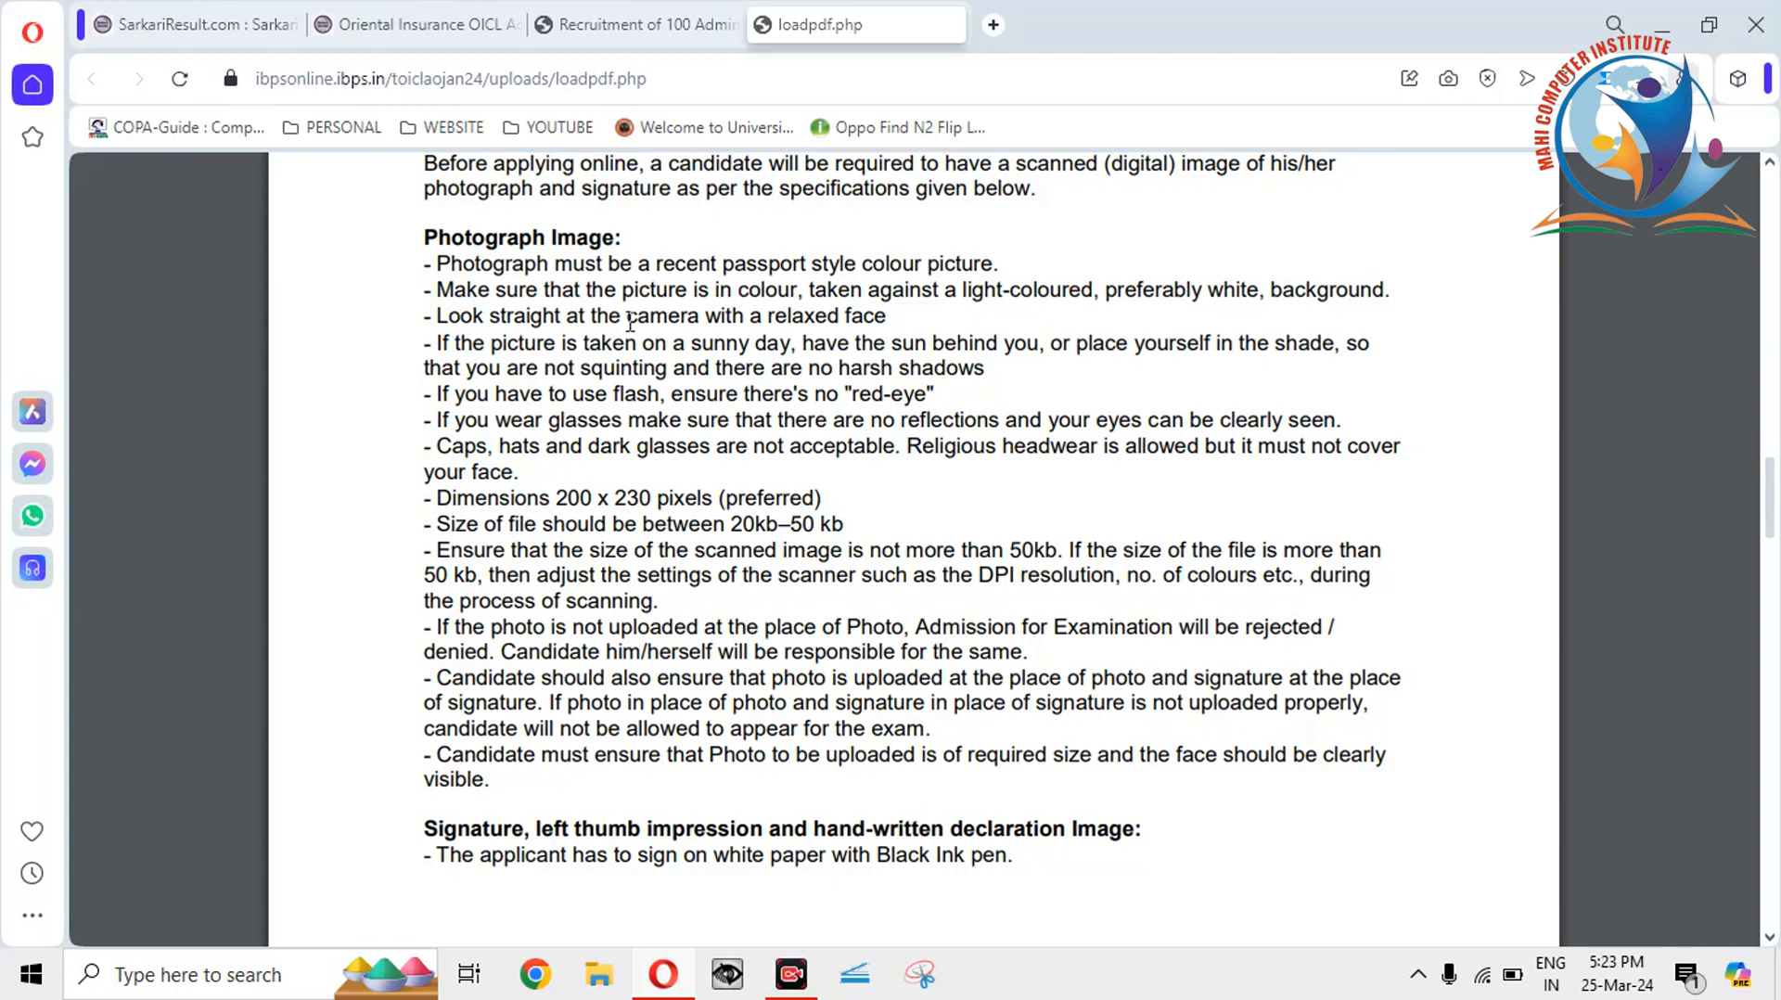
{"action": "left_click_drag", "start_coordinate": [1011, 269], "coordinate": [849, 265]}
{"action": "left_click", "coordinate": [849, 266]}
{"action": "left_click_drag", "start_coordinate": [893, 318], "coordinate": [740, 301]}
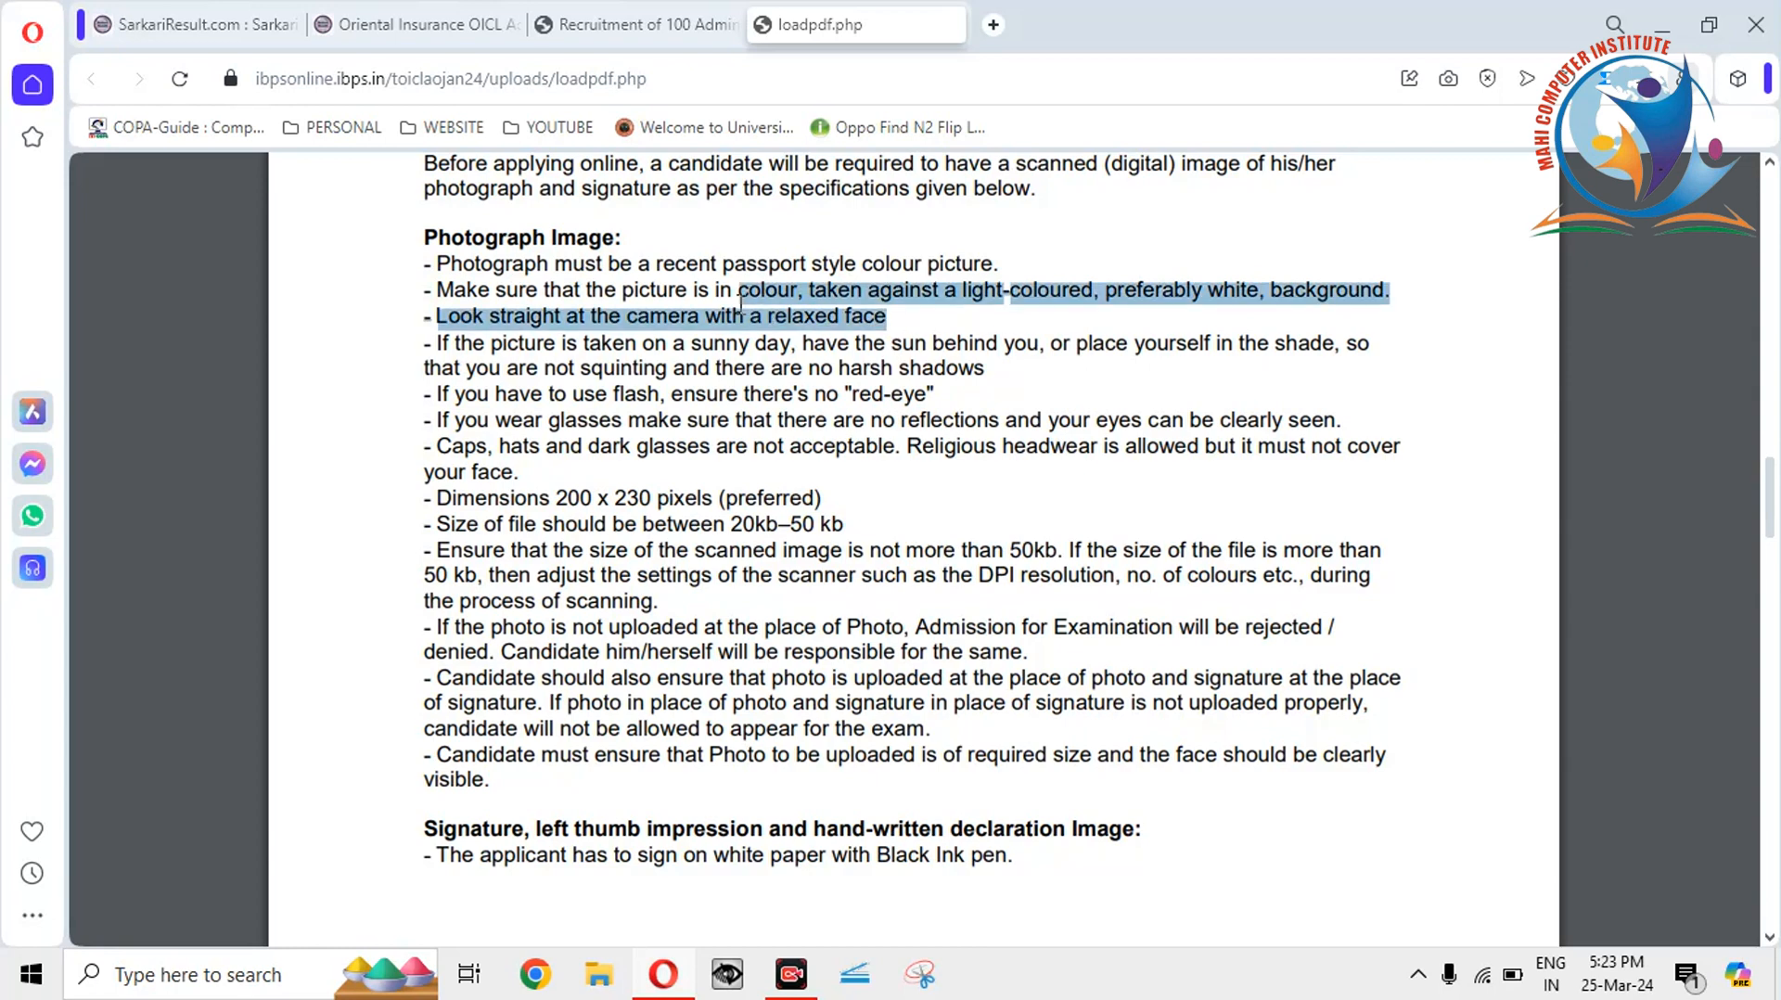
{"action": "left_click", "coordinate": [741, 302]}
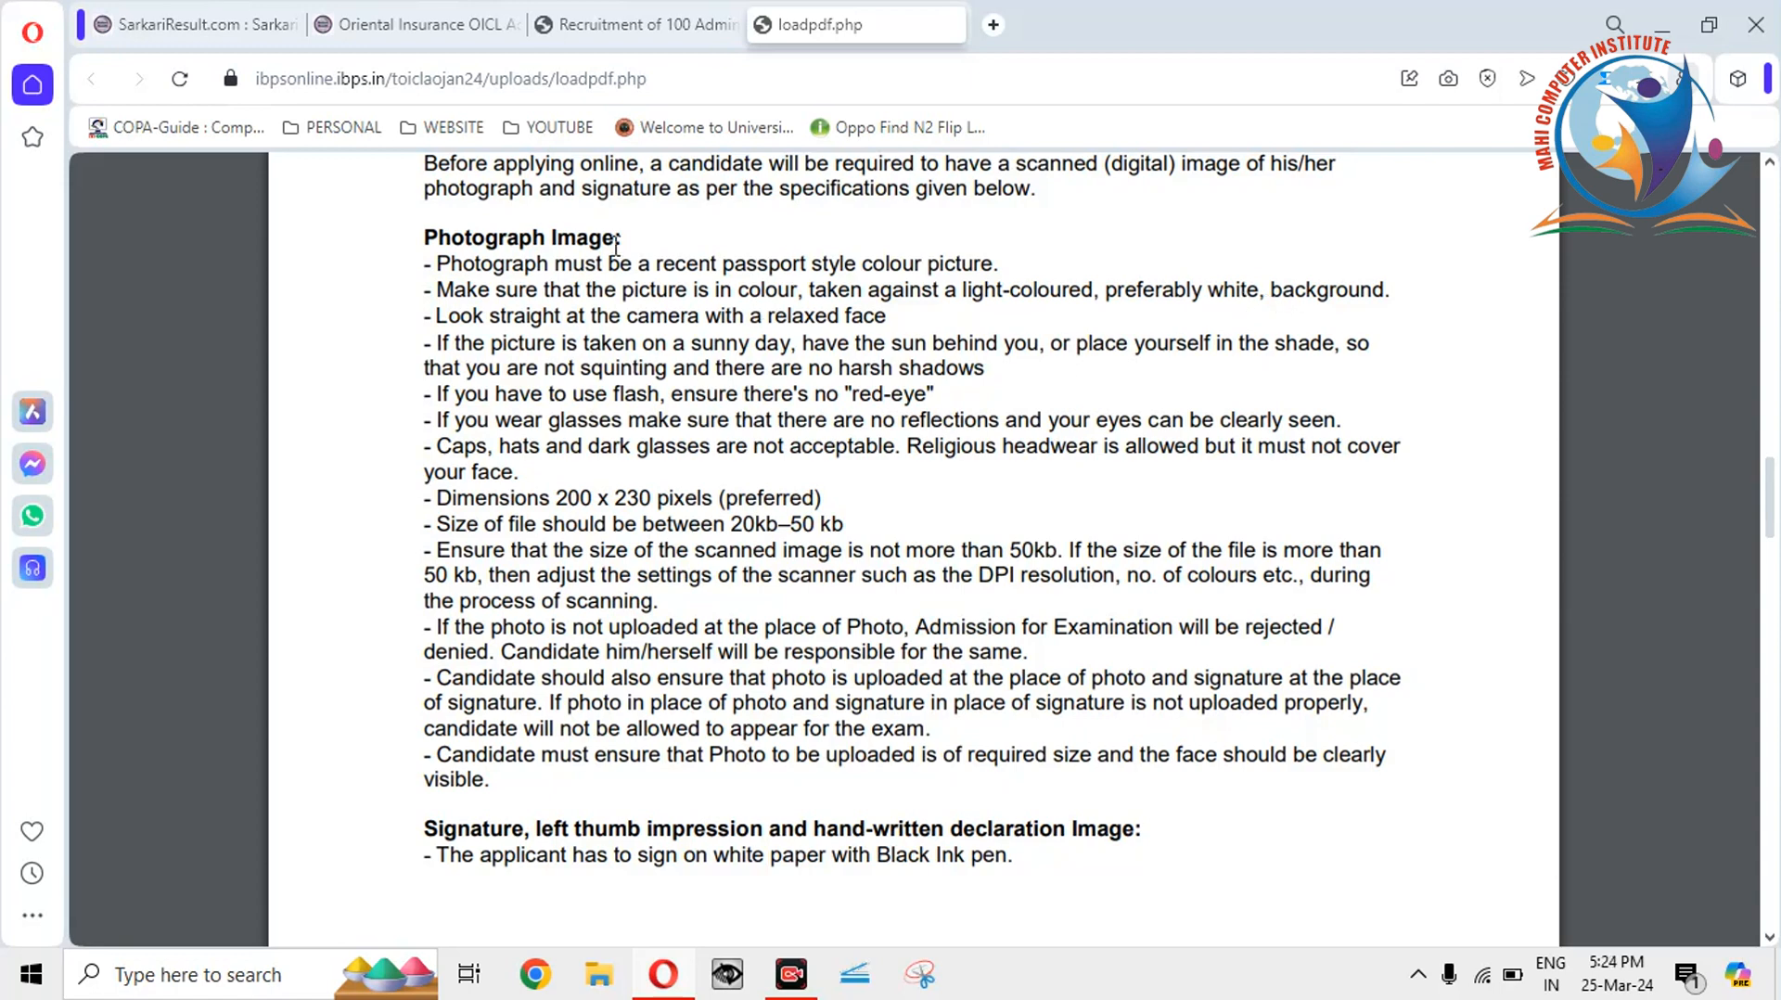
{"action": "left_click", "coordinate": [315, 67]}
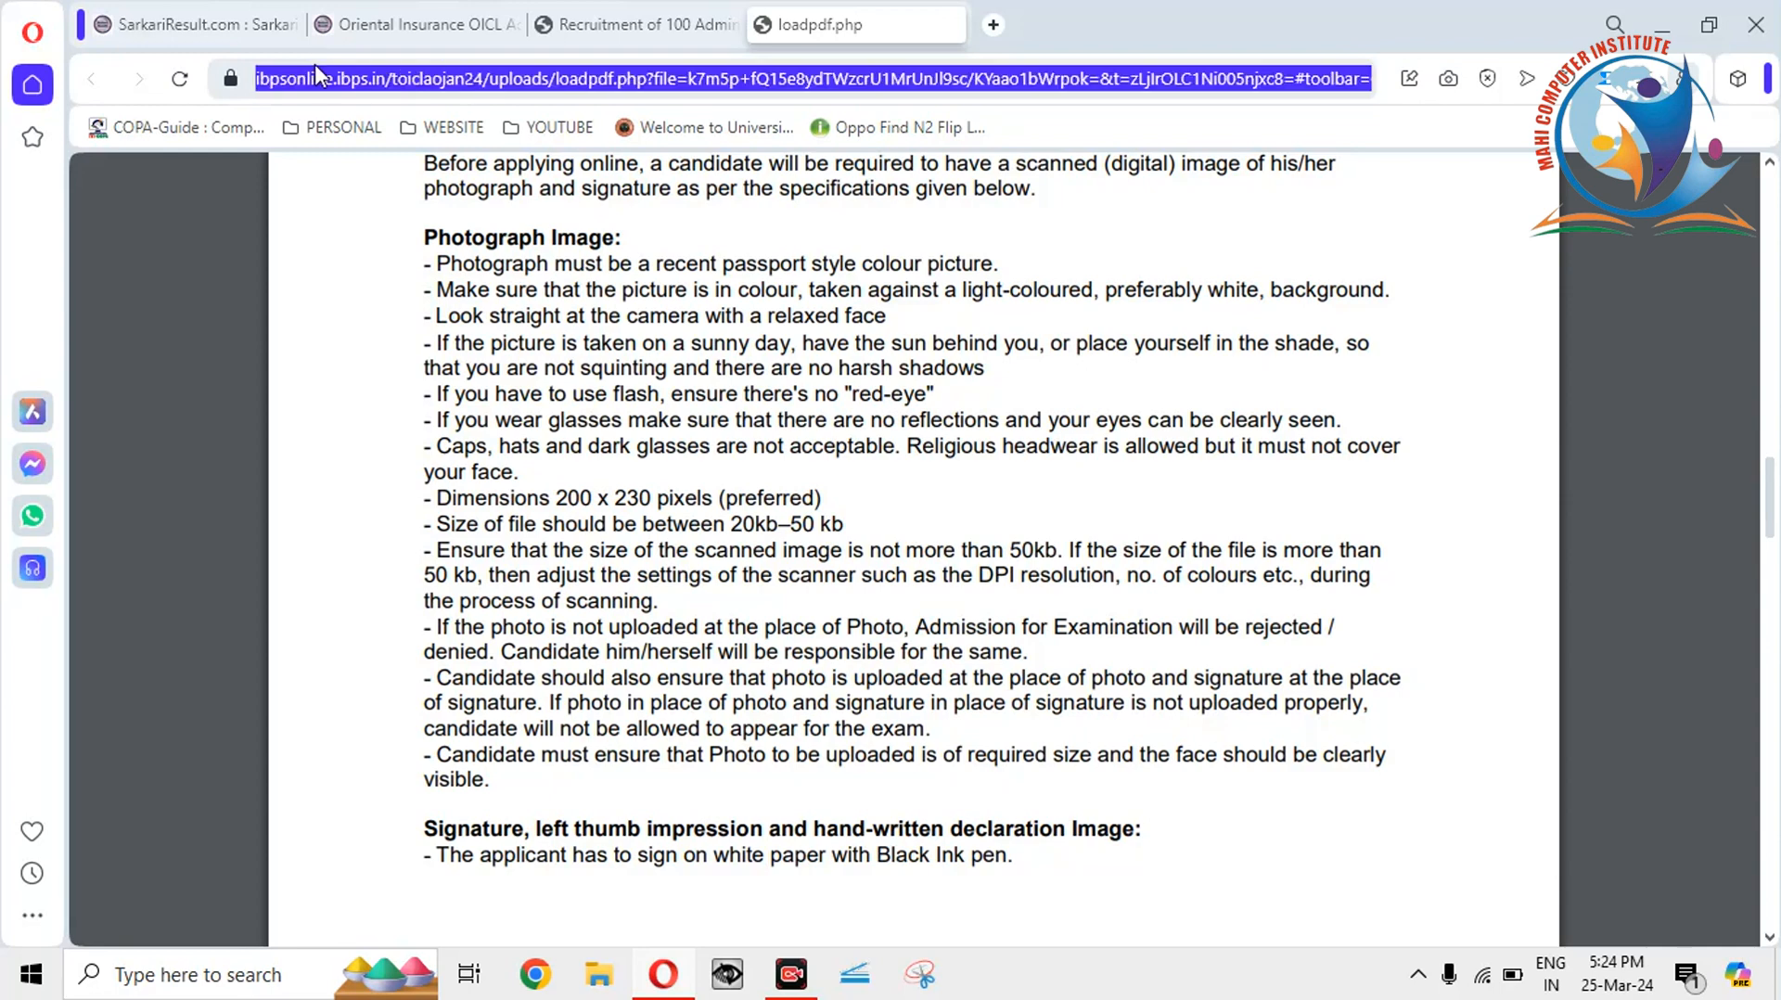
{"action": "left_click", "coordinate": [533, 345]}
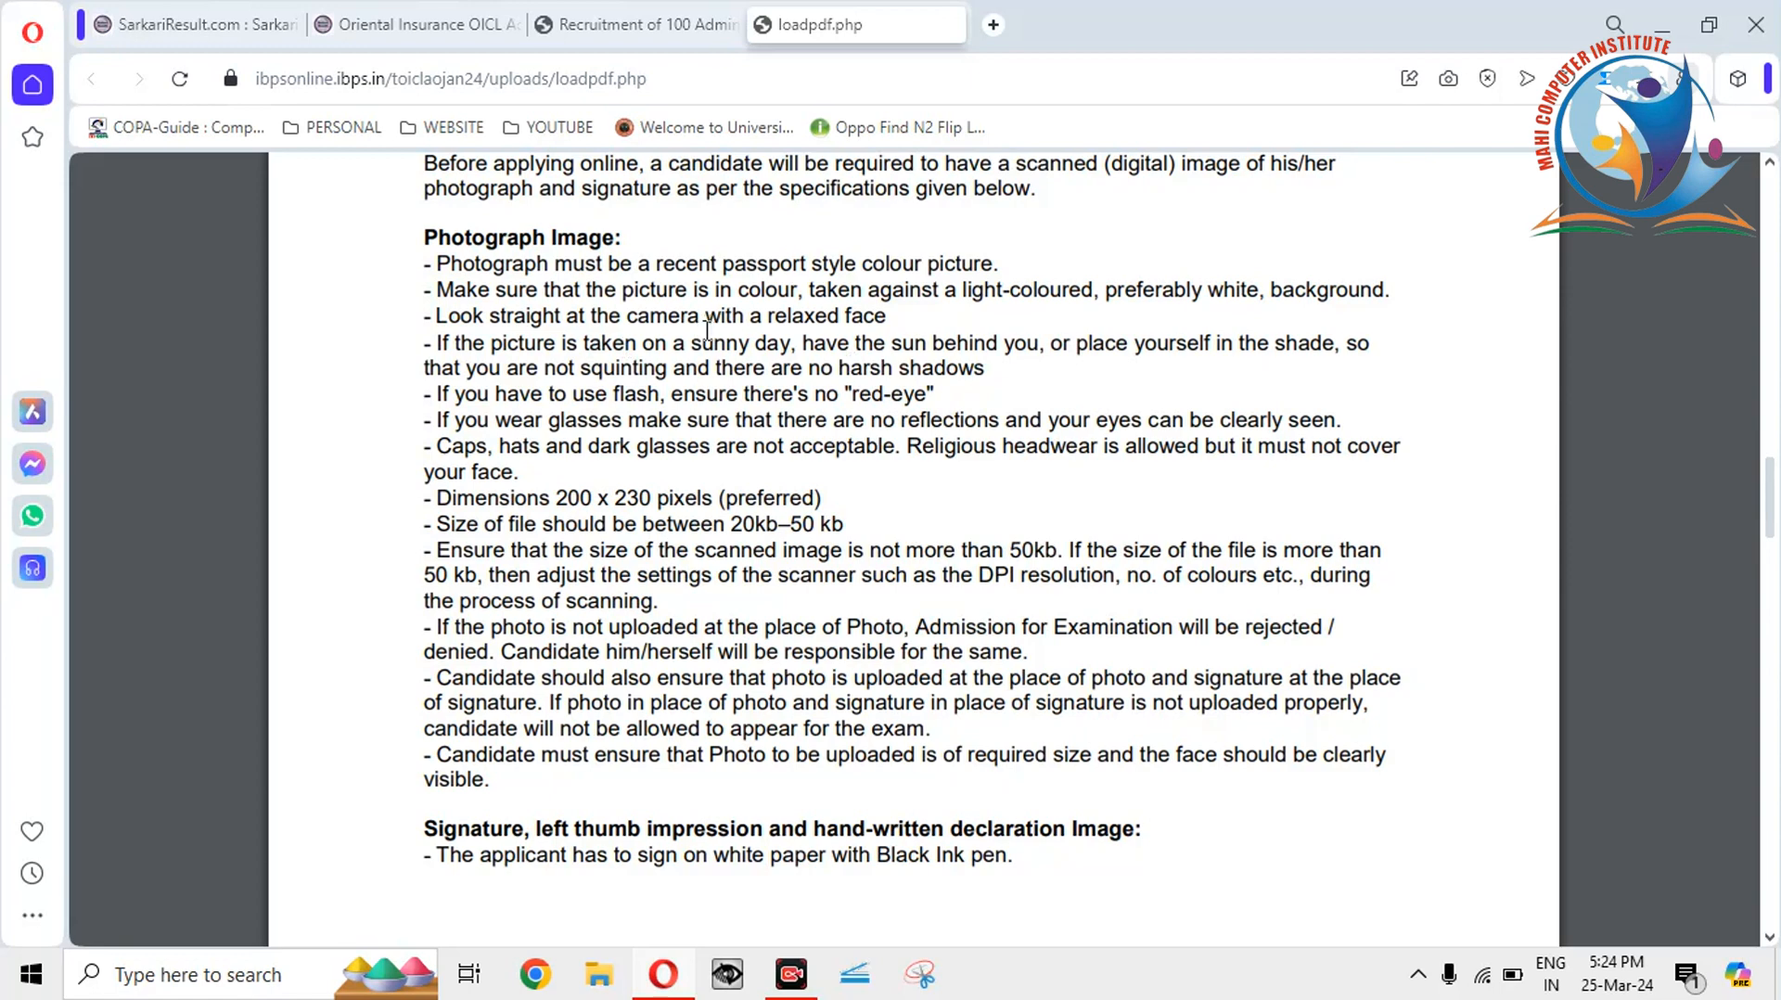
{"action": "left_click_drag", "start_coordinate": [707, 329], "coordinate": [798, 342]}
{"action": "left_click", "coordinate": [740, 332]}
{"action": "mouse_move", "coordinate": [878, 396]}
{"action": "left_mouse_down"}
{"action": "mouse_move", "coordinate": [980, 387]}
{"action": "mouse_move", "coordinate": [909, 399]}
{"action": "left_mouse_up"}
{"action": "double_click", "coordinate": [909, 399]}
{"action": "left_click", "coordinate": [628, 401]}
{"action": "left_click_drag", "start_coordinate": [935, 396], "coordinate": [848, 399]}
{"action": "left_click", "coordinate": [849, 399]}
Highlight the face rule, the no caps or hats rule, and the photo file-size line.
{"action": "double_click", "coordinate": [496, 472]}
{"action": "left_click", "coordinate": [517, 500]}
{"action": "left_click_drag", "start_coordinate": [531, 455], "coordinate": [431, 444]}
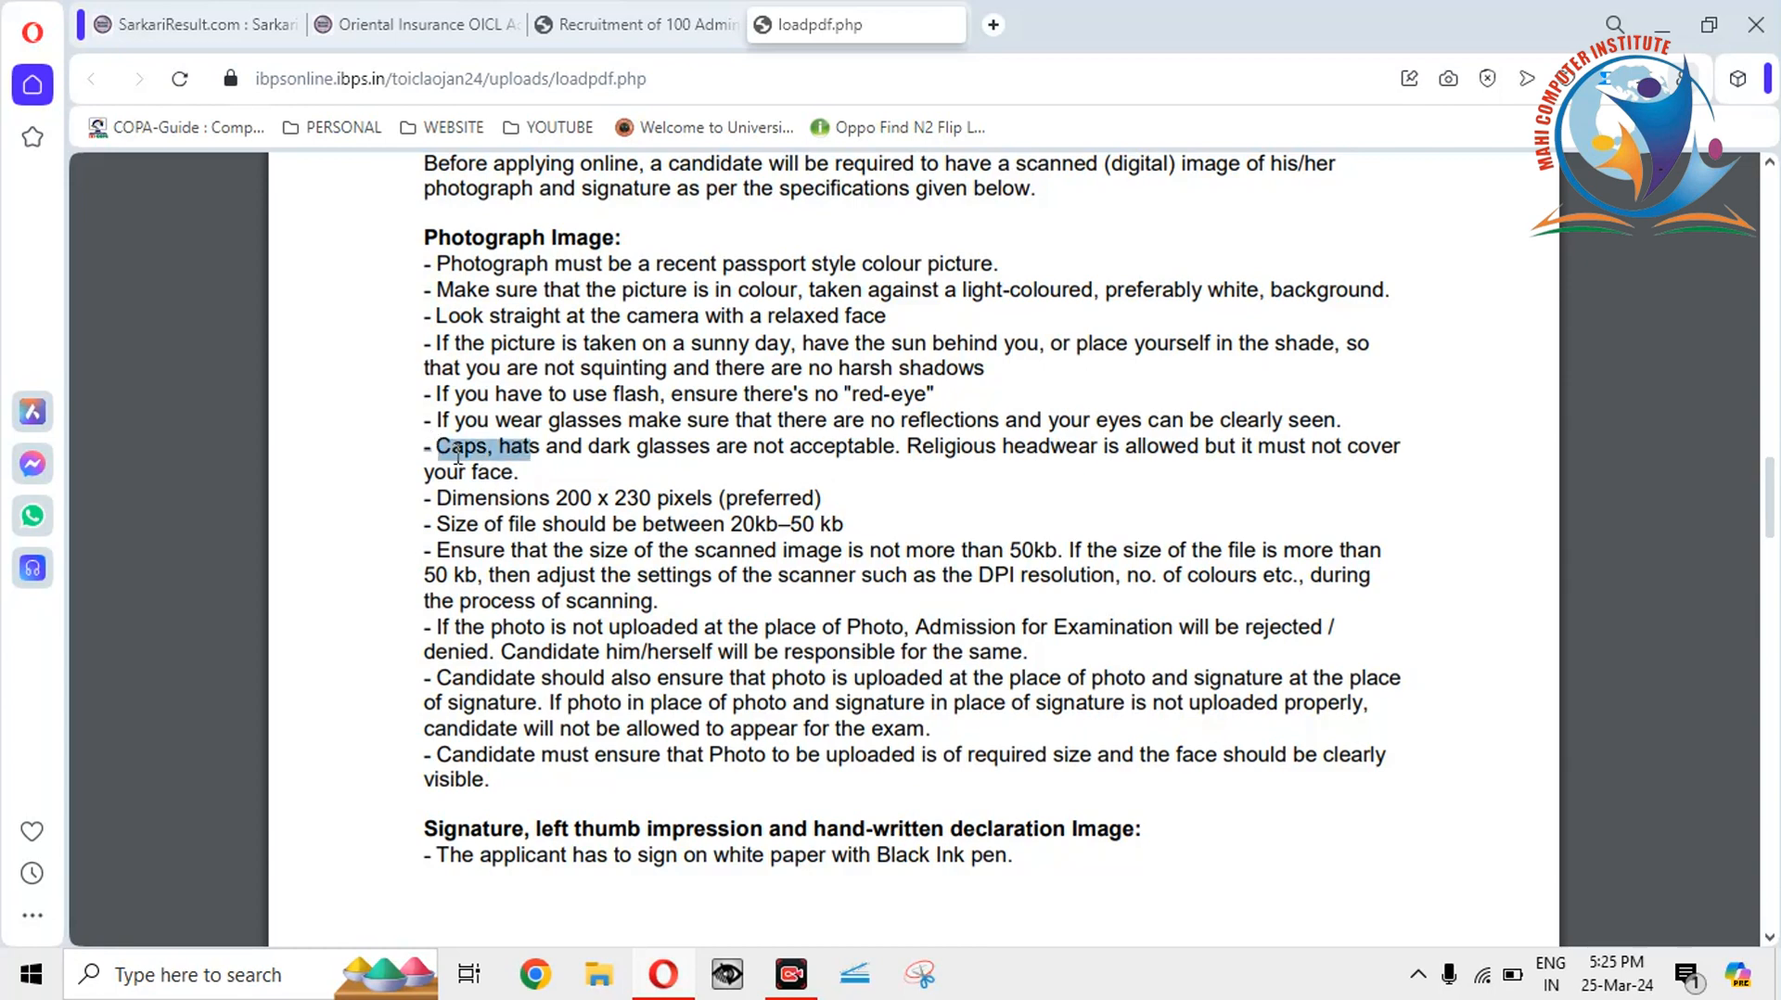
{"action": "left_click", "coordinate": [459, 455]}
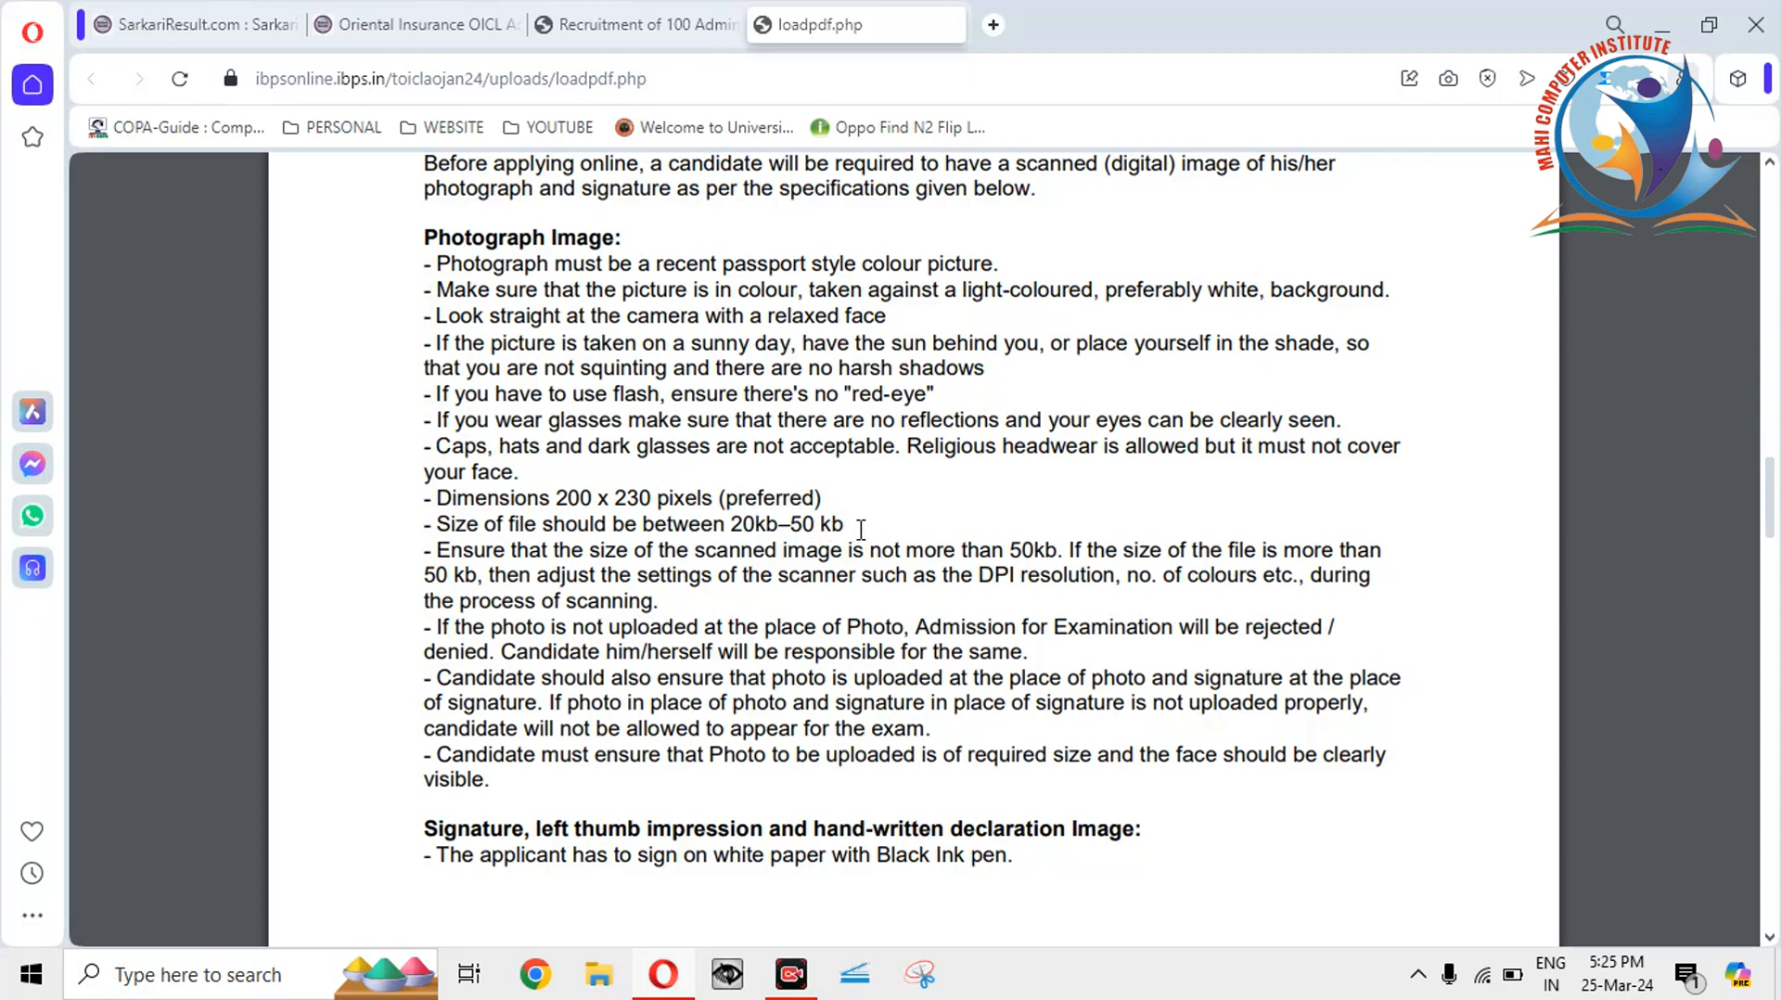
{"action": "left_click_drag", "start_coordinate": [861, 529], "coordinate": [691, 537]}
{"action": "left_click", "coordinate": [691, 537]}
Highlight the preferred 200 x 230 pixel dimensions and the 20kb–50 kb file-size range.
{"action": "left_click_drag", "start_coordinate": [557, 491], "coordinate": [652, 498]}
{"action": "mouse_move", "coordinate": [718, 527]}
{"action": "left_mouse_down"}
{"action": "mouse_move", "coordinate": [858, 530]}
{"action": "mouse_move", "coordinate": [738, 519]}
{"action": "left_mouse_up"}
{"action": "left_click", "coordinate": [841, 525]}
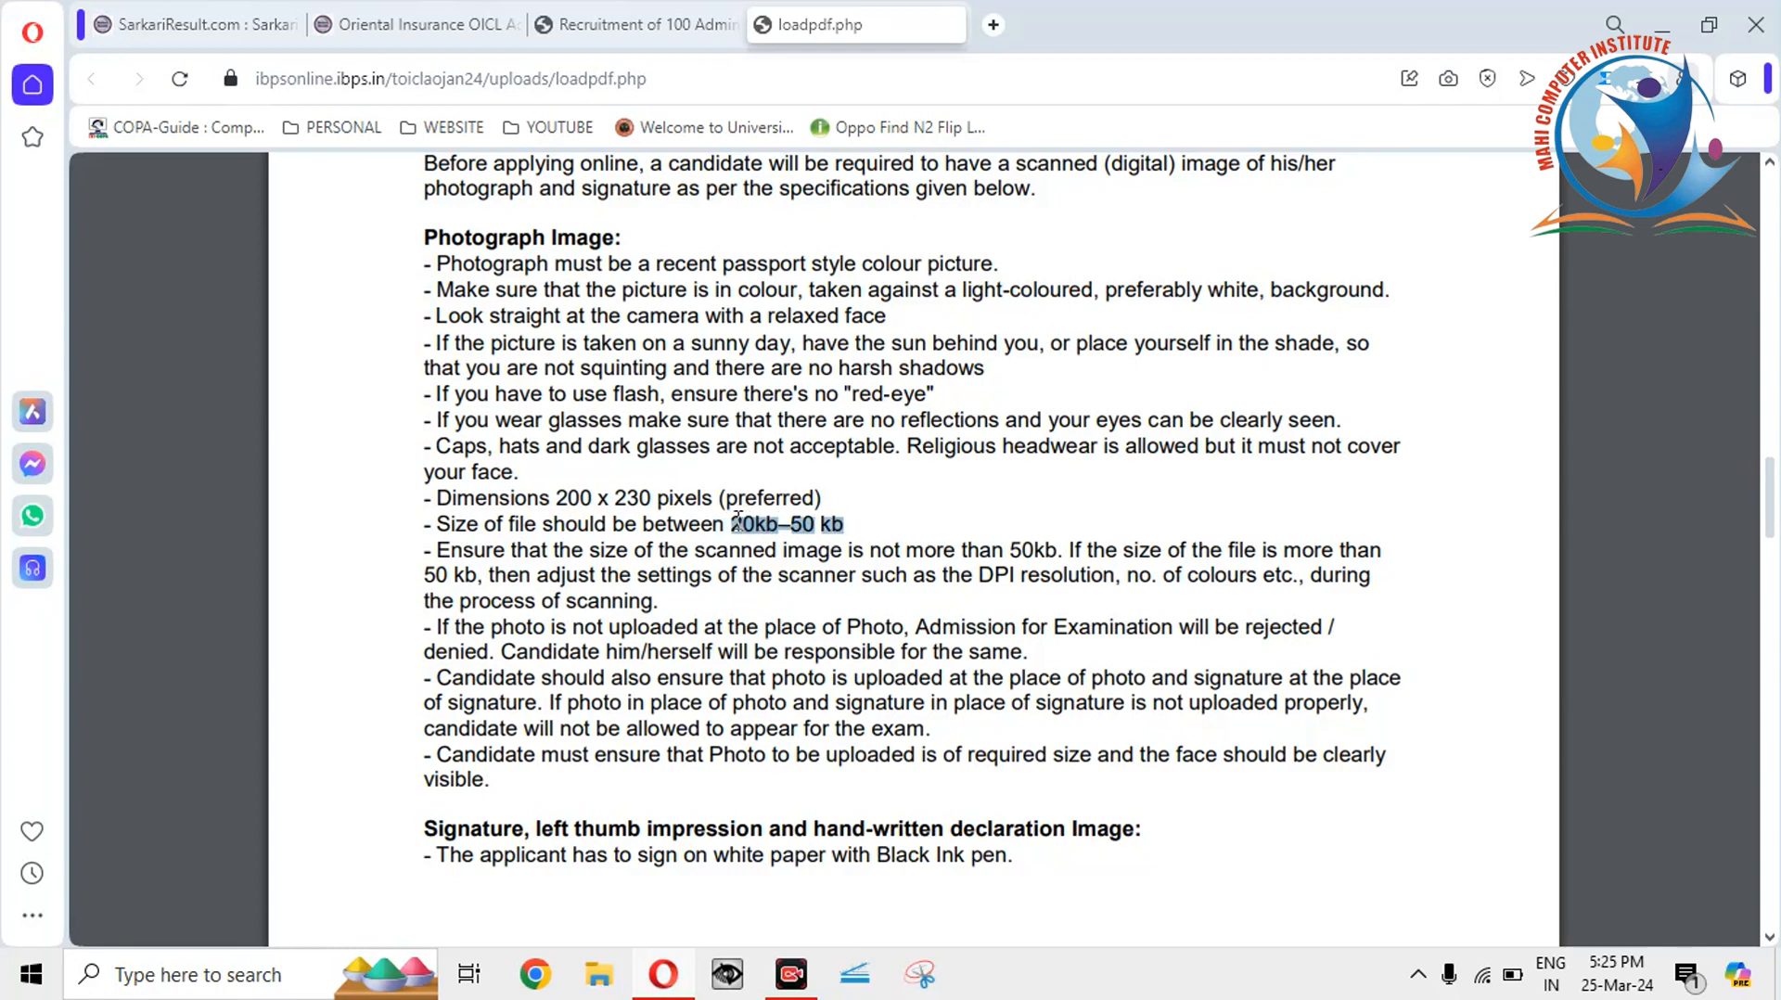
{"action": "left_click", "coordinate": [737, 517]}
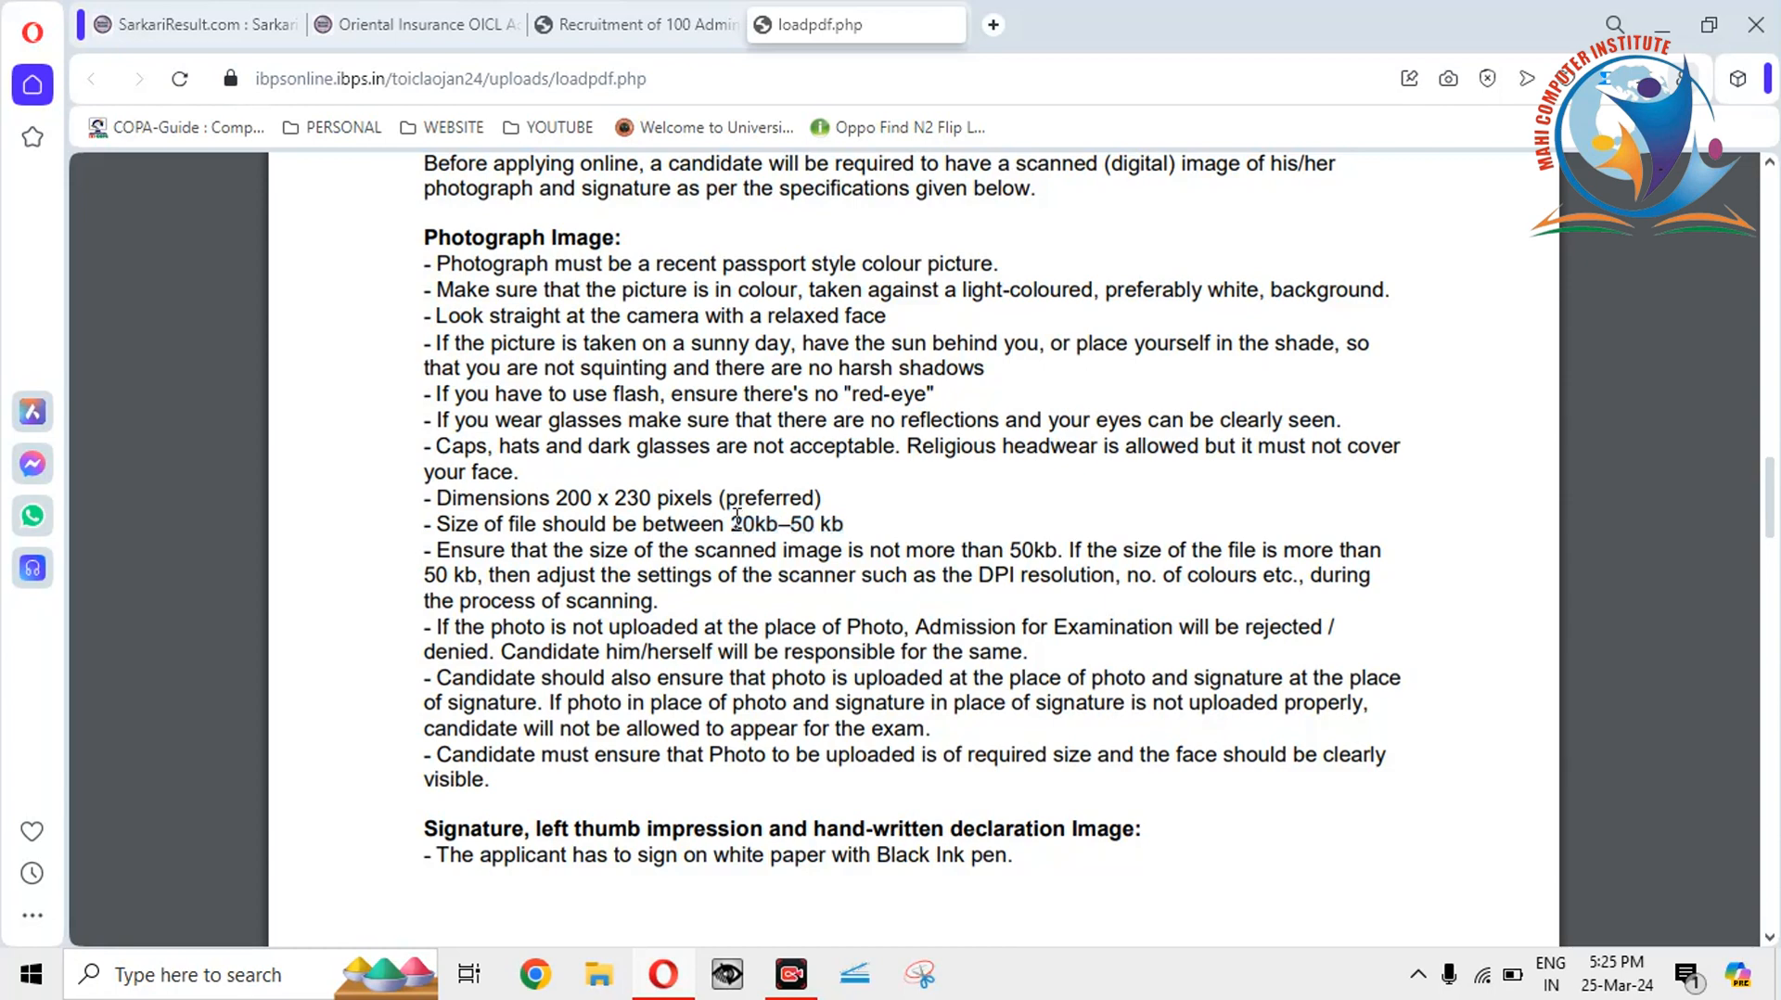
{"action": "mouse_move", "coordinate": [554, 498]}
{"action": "left_mouse_down"}
{"action": "mouse_move", "coordinate": [656, 502]}
{"action": "mouse_move", "coordinate": [557, 498]}
{"action": "left_mouse_up"}
{"action": "left_click", "coordinate": [655, 502]}
{"action": "left_click", "coordinate": [566, 489]}
{"action": "scroll", "coordinate": [1774, 586], "scroll_direction": "down", "scroll_amount": 6}
Scroll to the signature and declaration specs and note the 800 x 400 declaration dimensions.
{"action": "left_click_drag", "start_coordinate": [1772, 590], "coordinate": [1772, 621]}
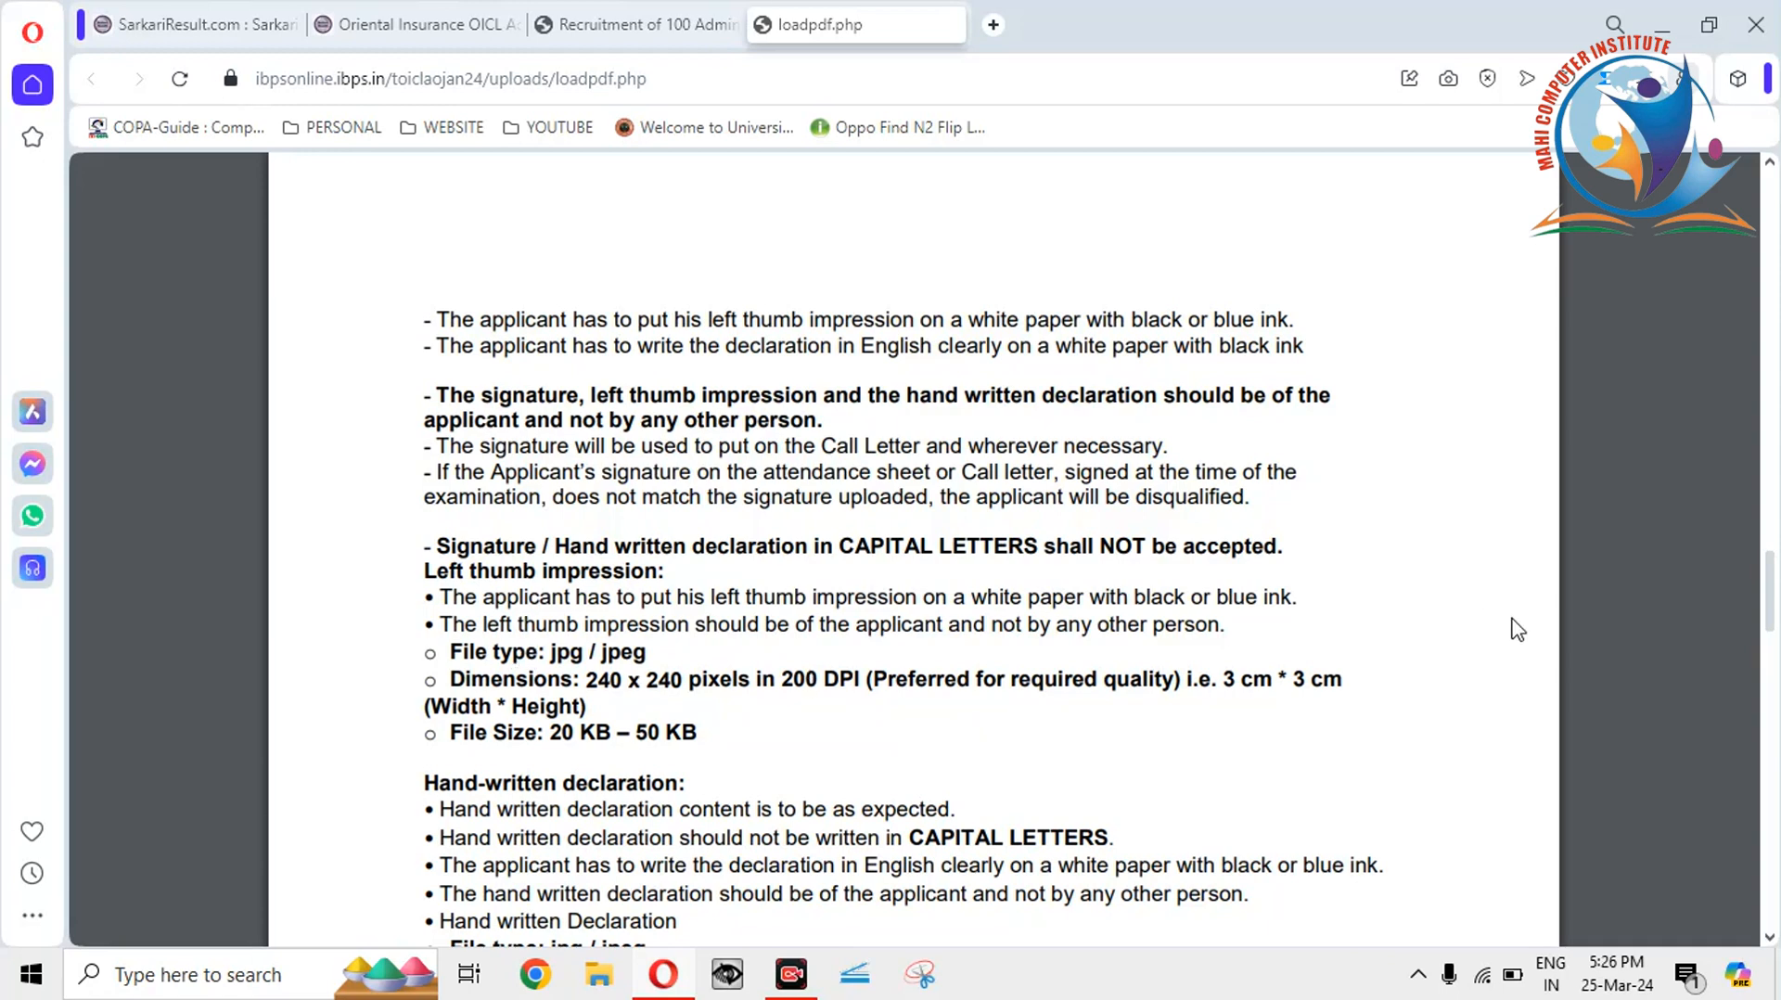
{"action": "left_click_drag", "start_coordinate": [1770, 581], "coordinate": [1769, 606]}
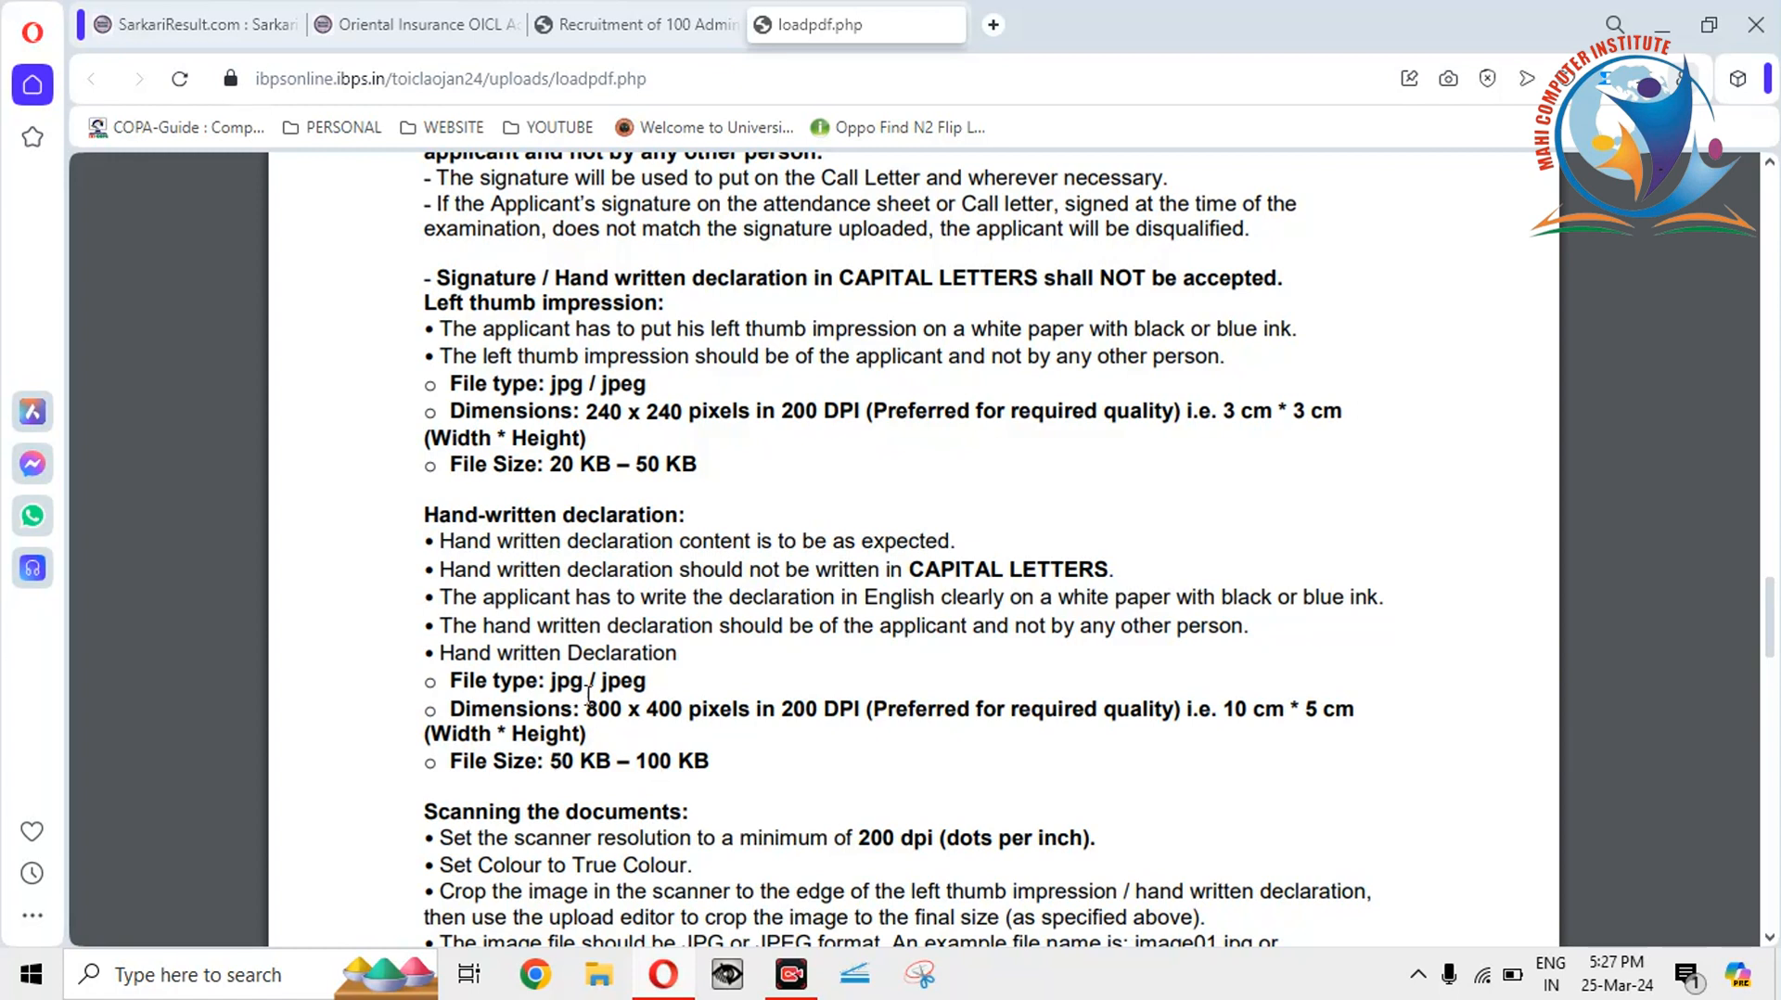
{"action": "left_click_drag", "start_coordinate": [588, 709], "coordinate": [683, 713]}
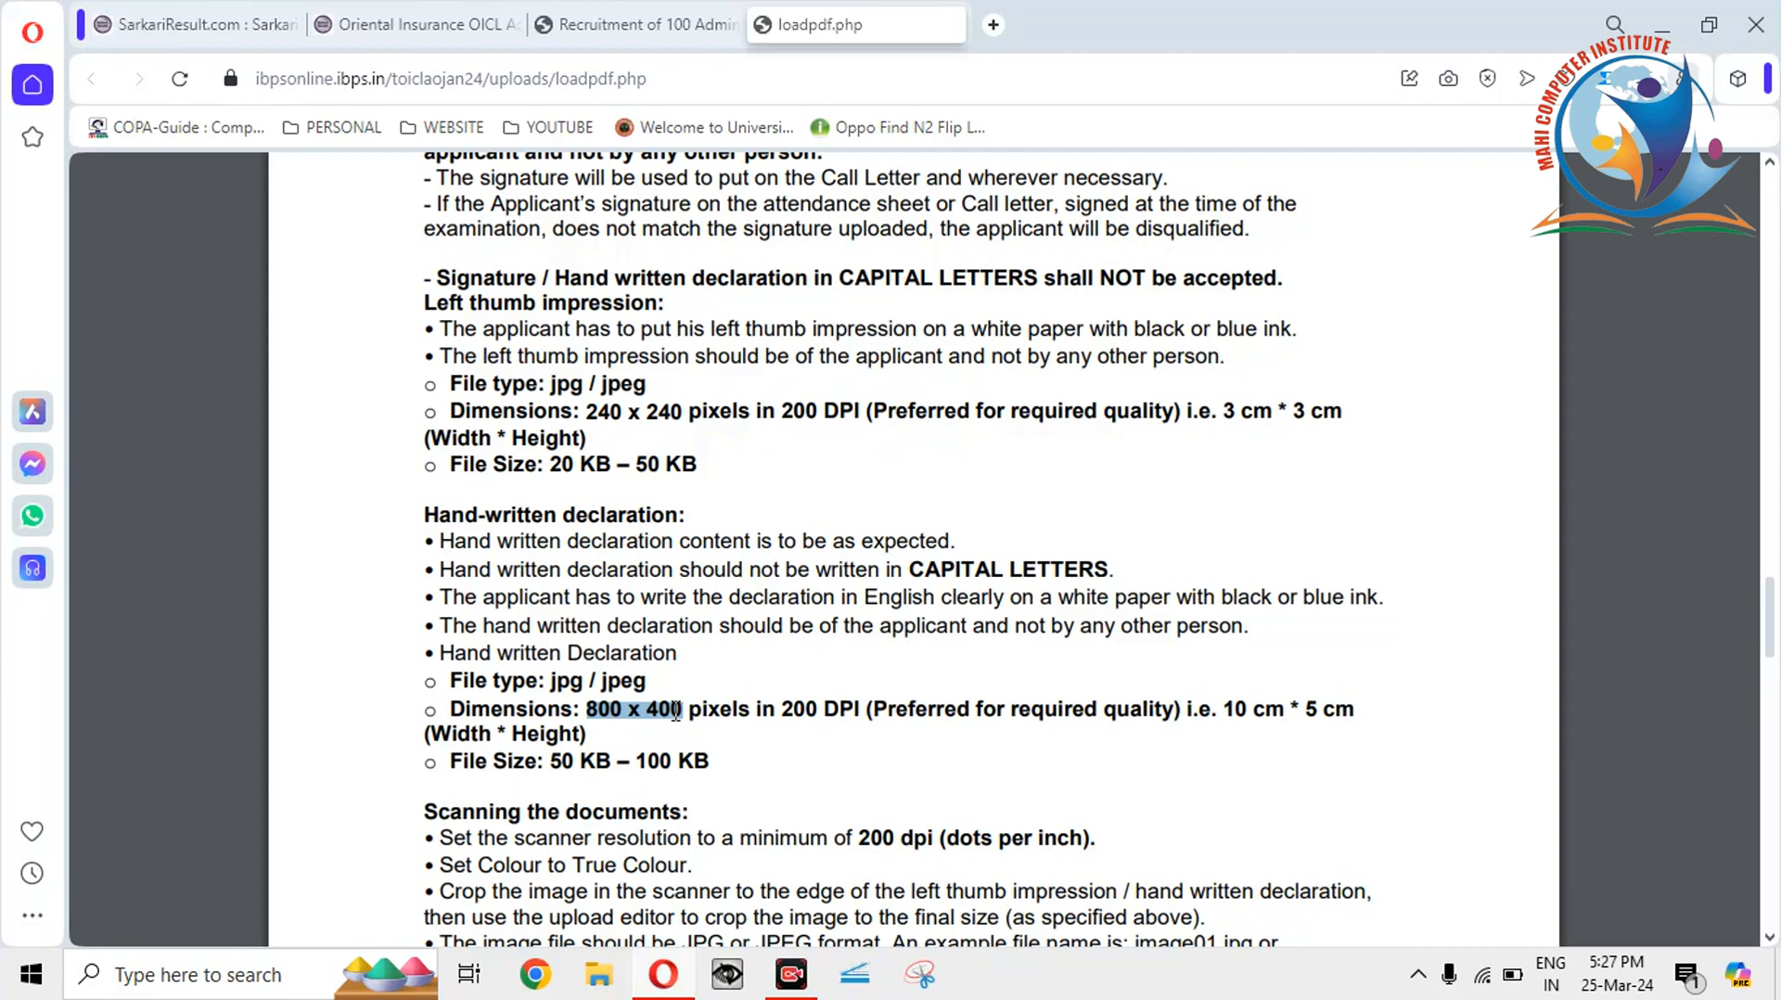
{"action": "left_click", "coordinate": [675, 712]}
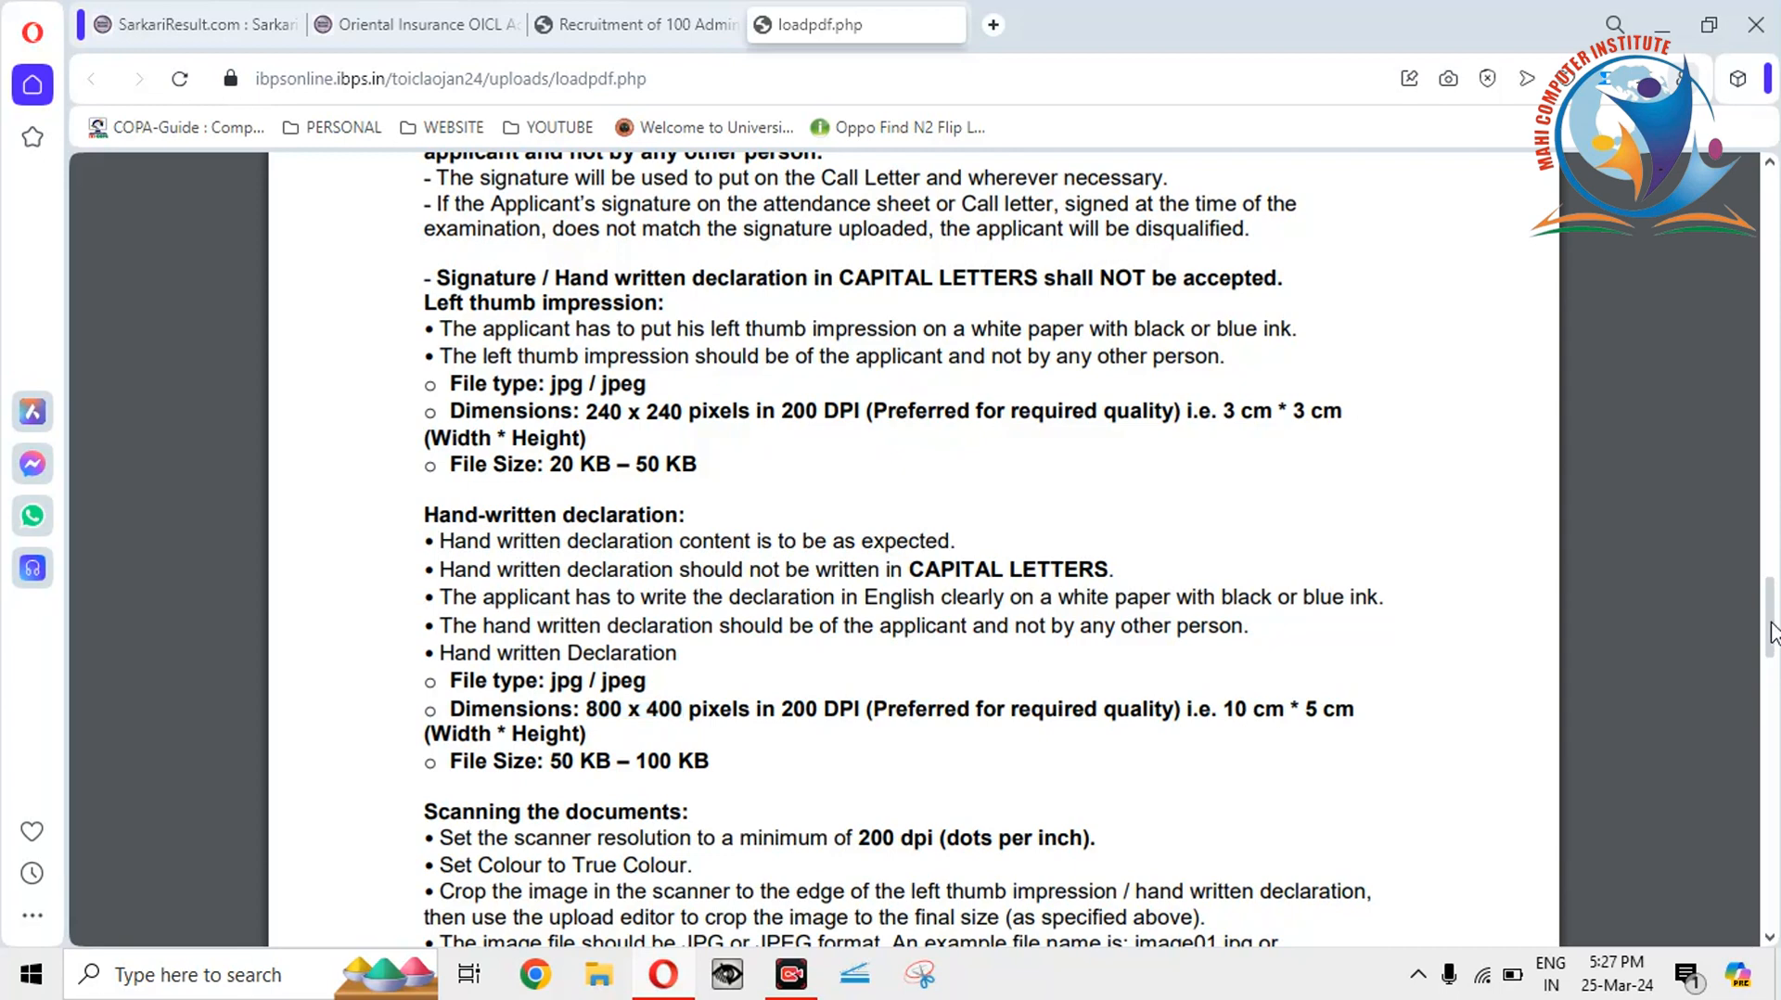
Return to the Recruitment of 100 Administrative Officers page and scroll it to the top.
{"action": "left_click_drag", "start_coordinate": [1772, 630], "coordinate": [1771, 669]}
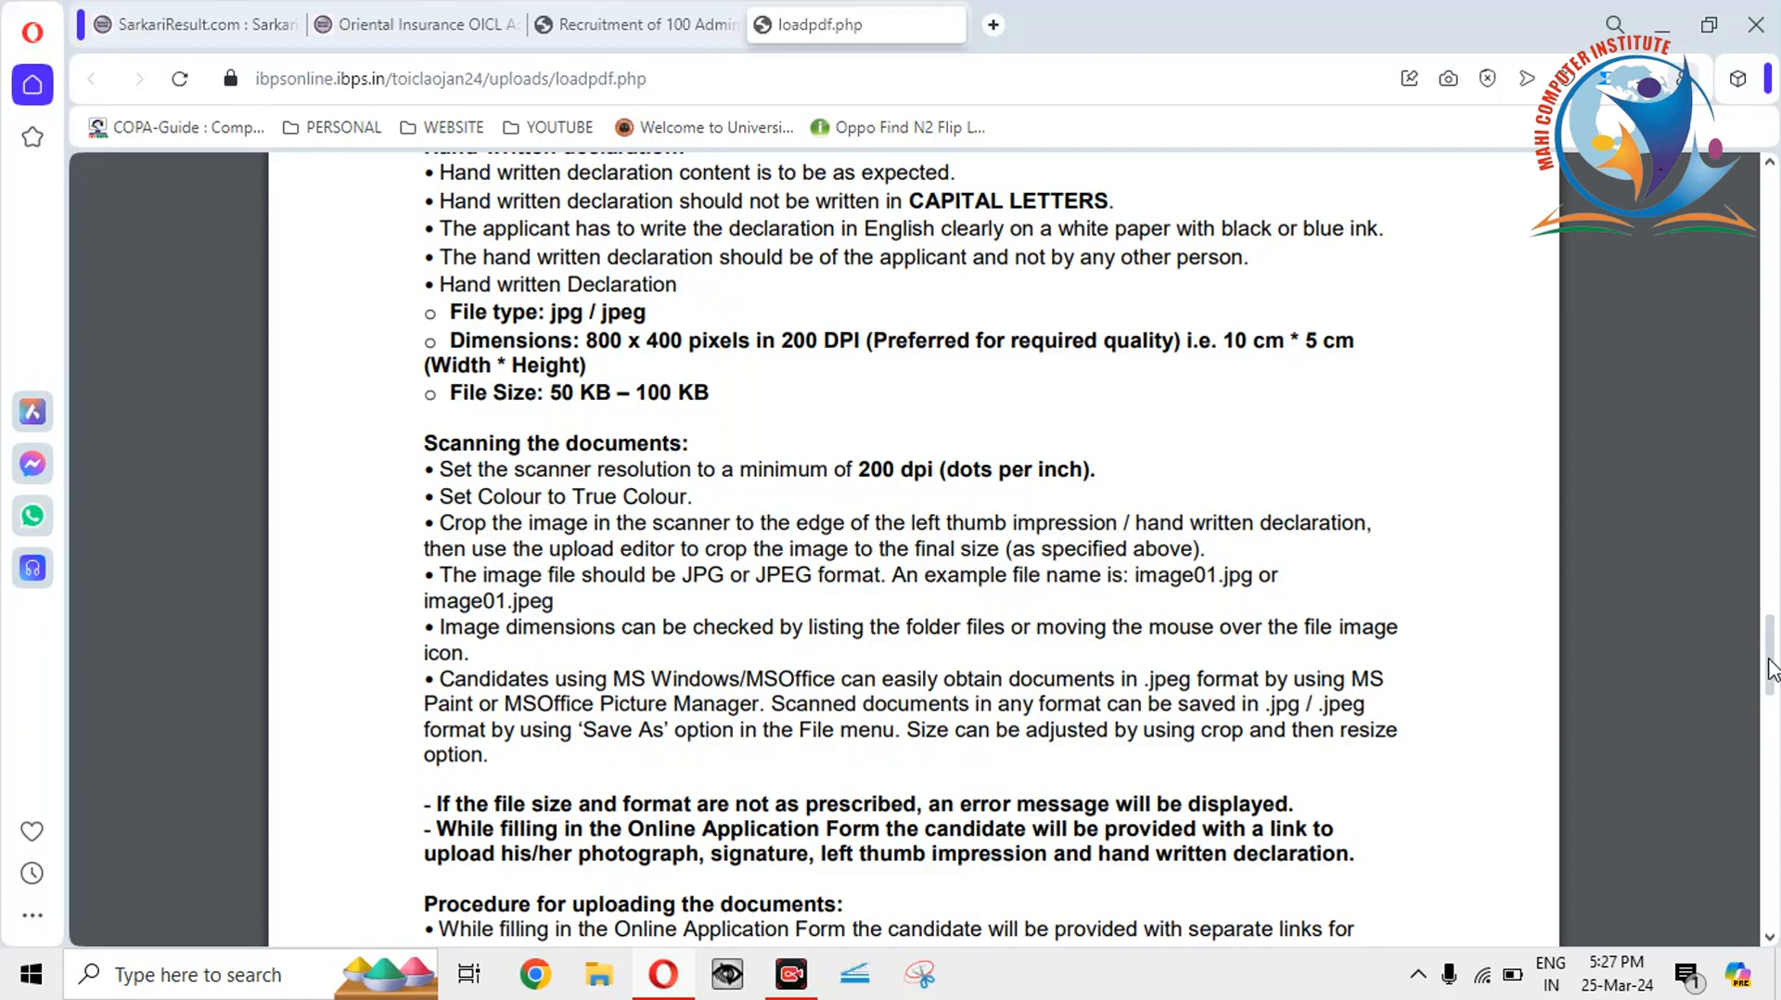
{"action": "left_click_drag", "start_coordinate": [1772, 668], "coordinate": [1775, 218]}
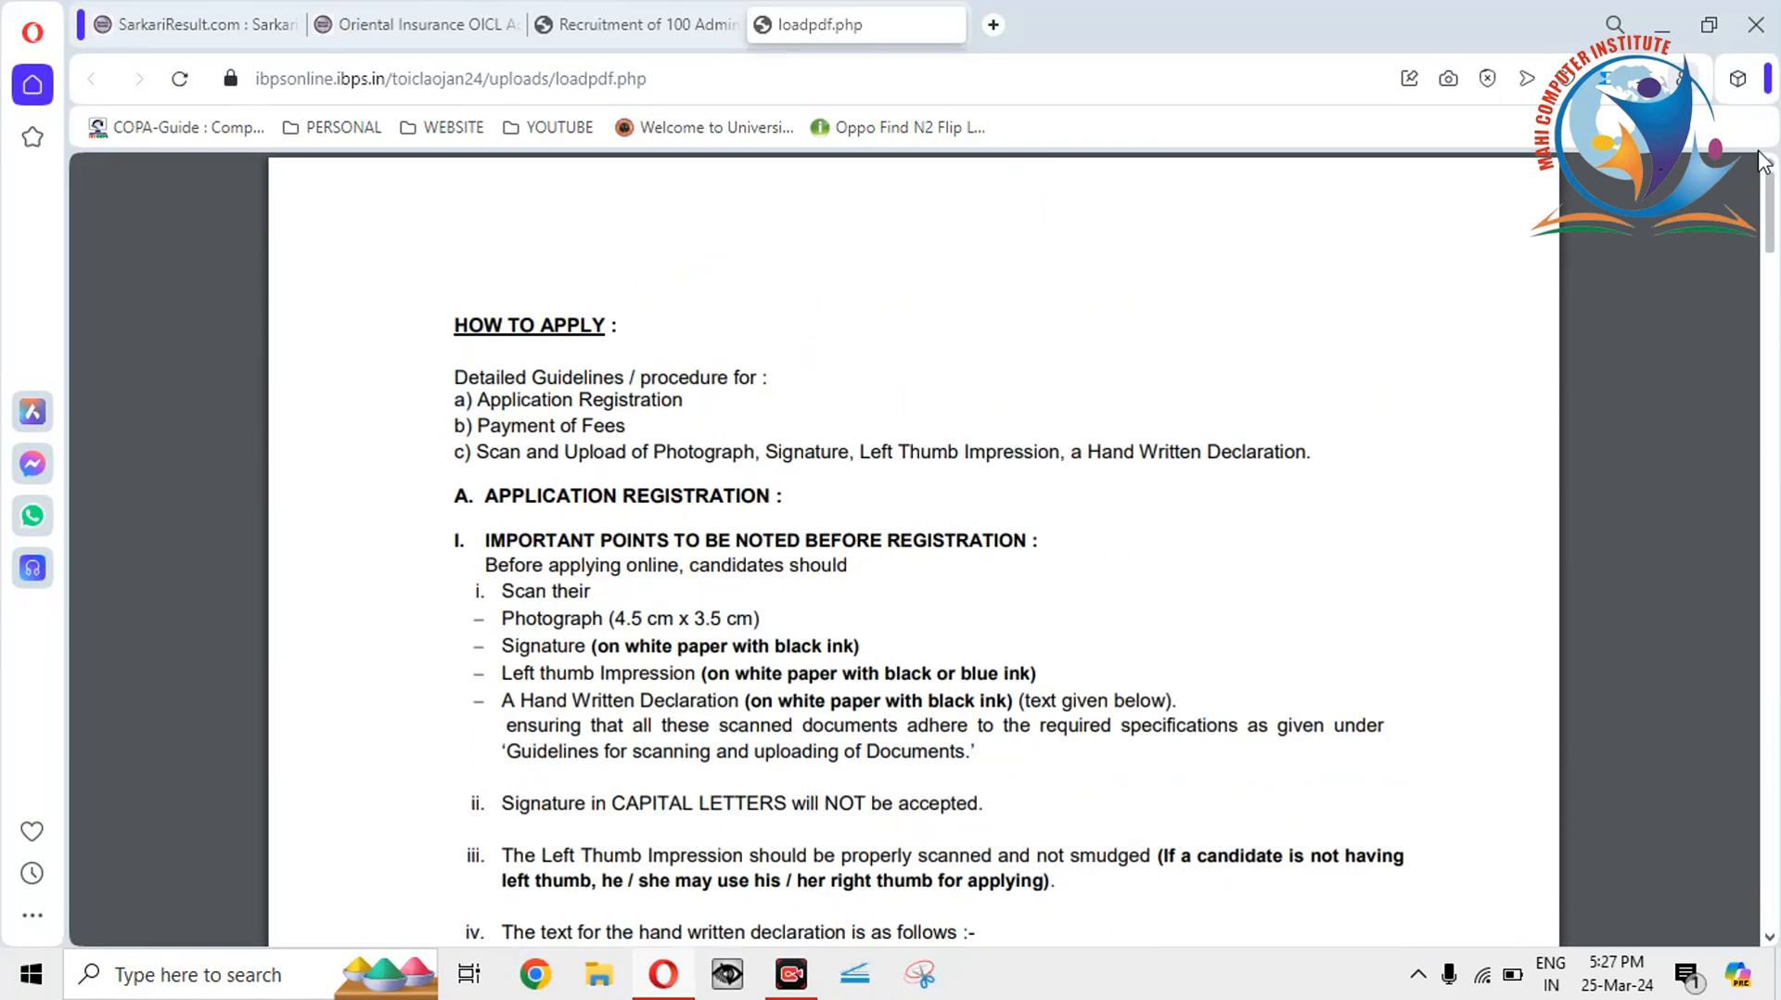
{"action": "left_click", "coordinate": [553, 25]}
{"action": "left_click_drag", "start_coordinate": [1775, 529], "coordinate": [1766, 318]}
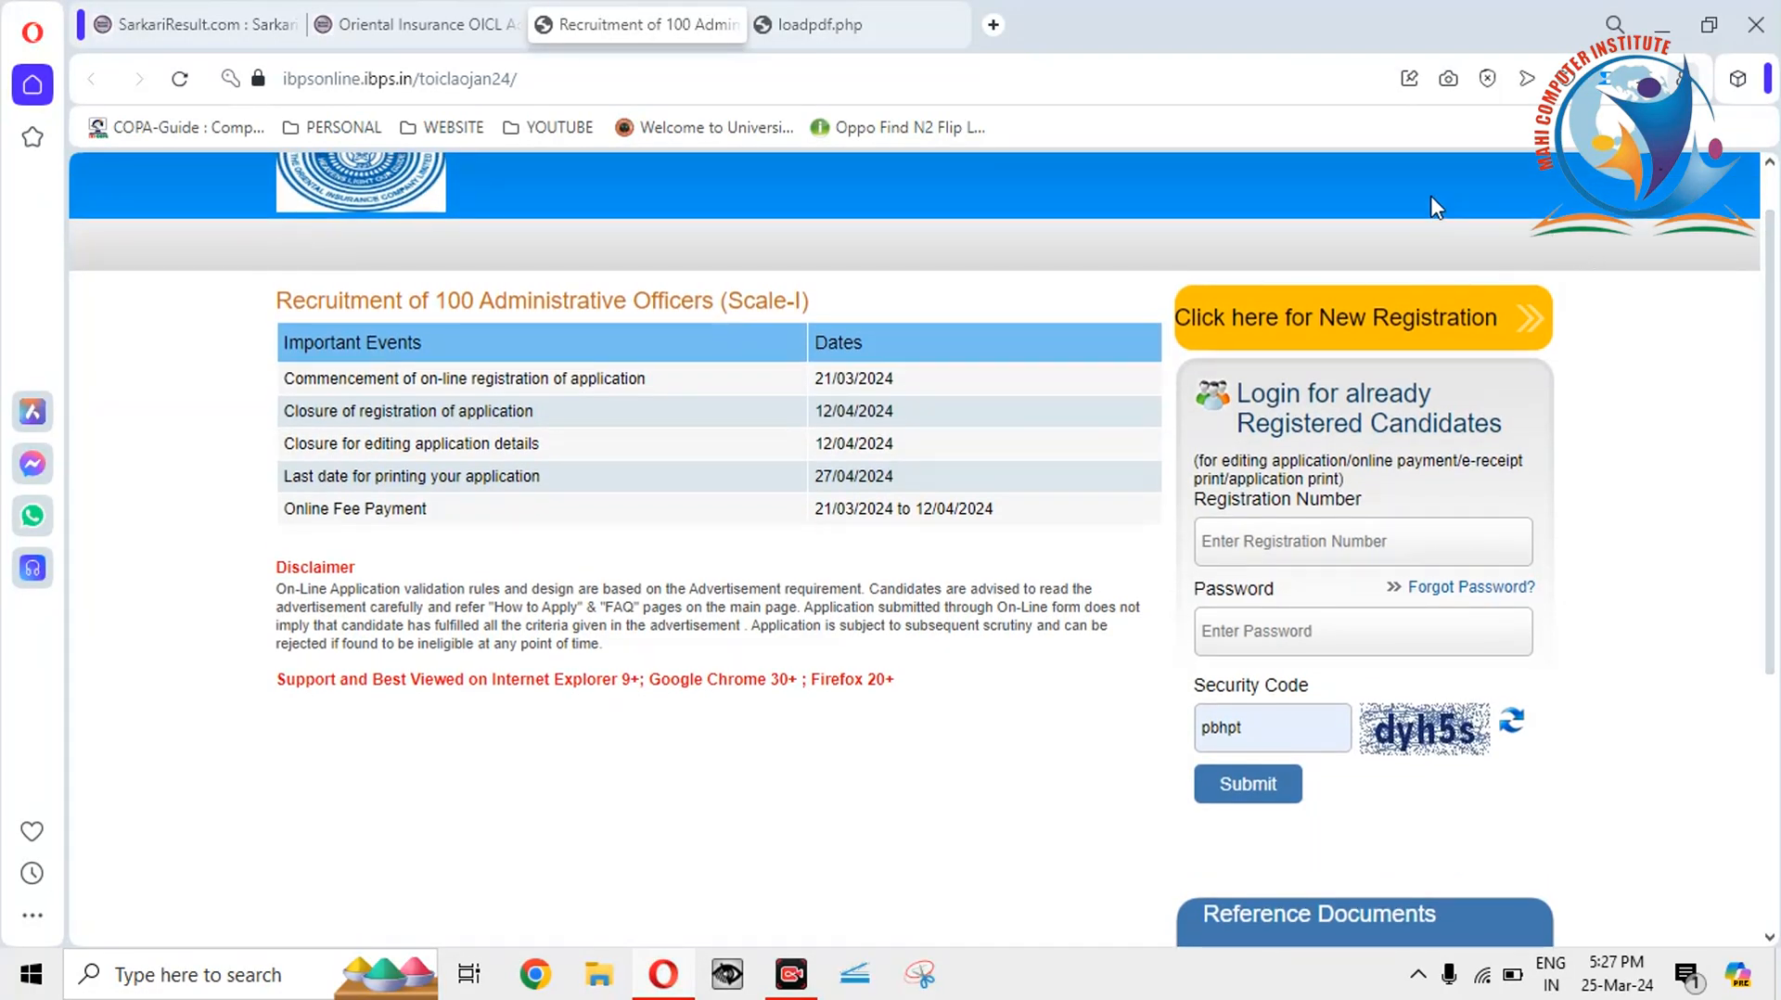
Bring the loadpdf.php guidelines tab forward and close it.
{"action": "left_click_drag", "start_coordinate": [1355, 17], "coordinate": [1060, 3]}
{"action": "left_click", "coordinate": [911, 35]}
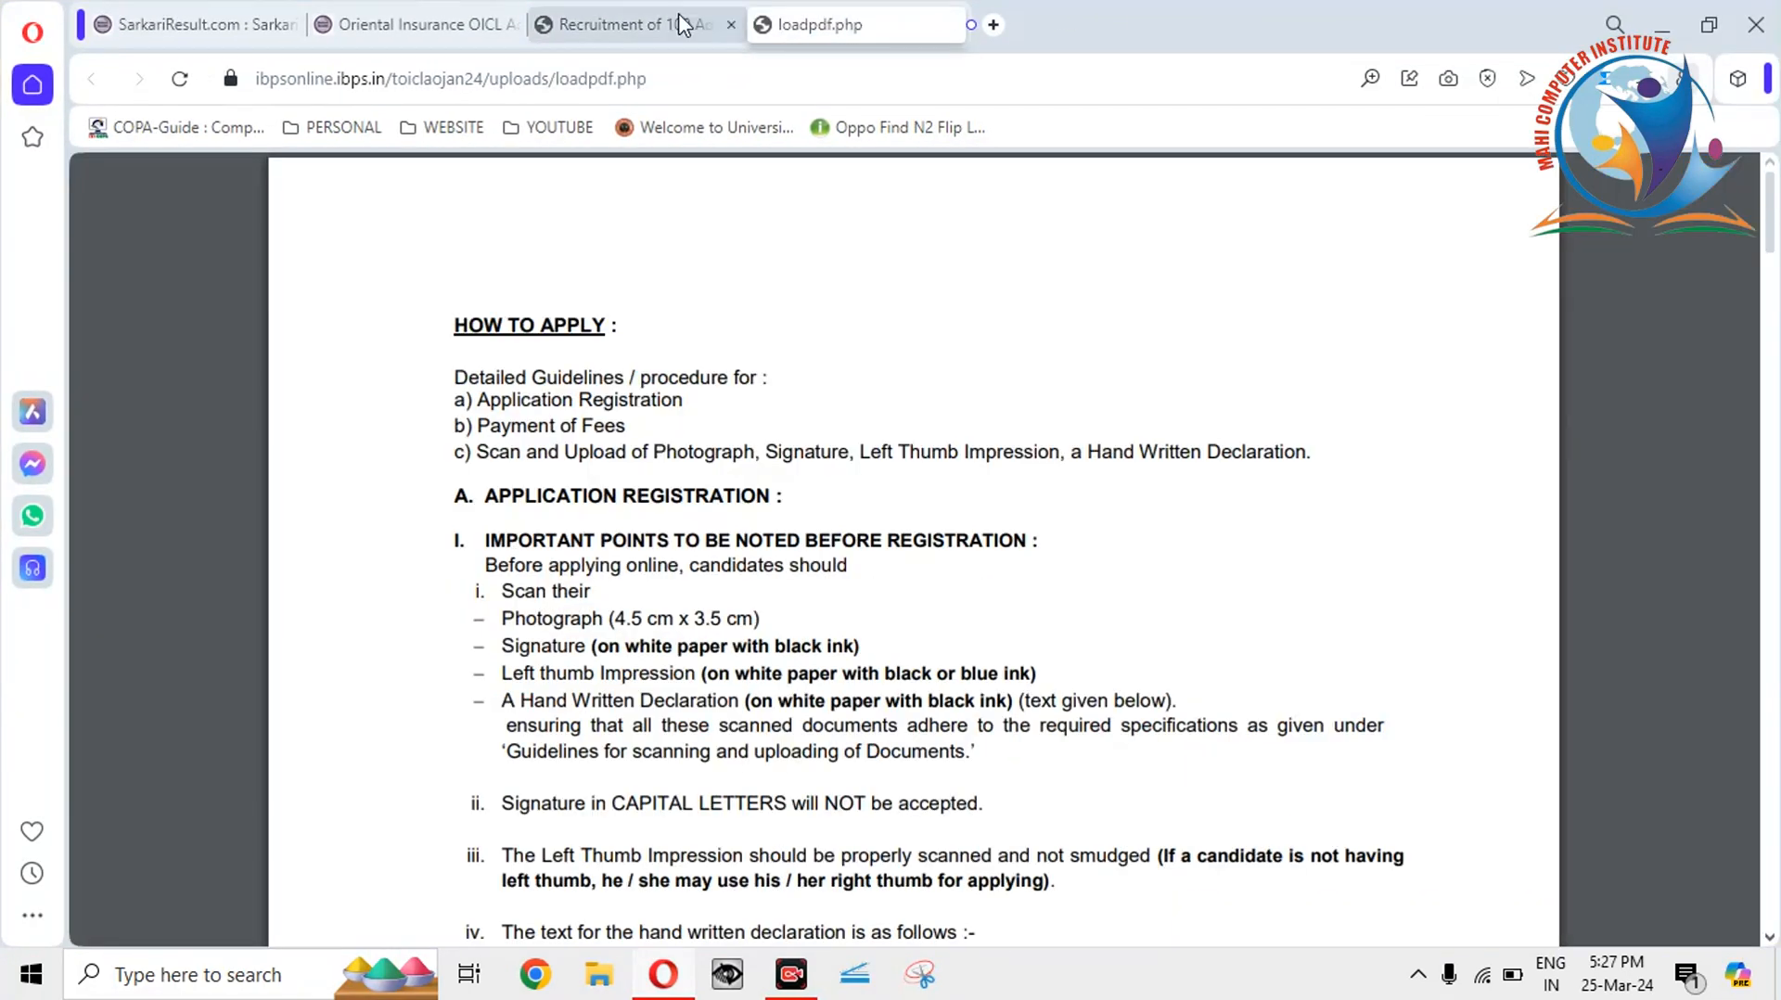
{"action": "left_click", "coordinate": [624, 23]}
{"action": "left_click", "coordinate": [859, 34]}
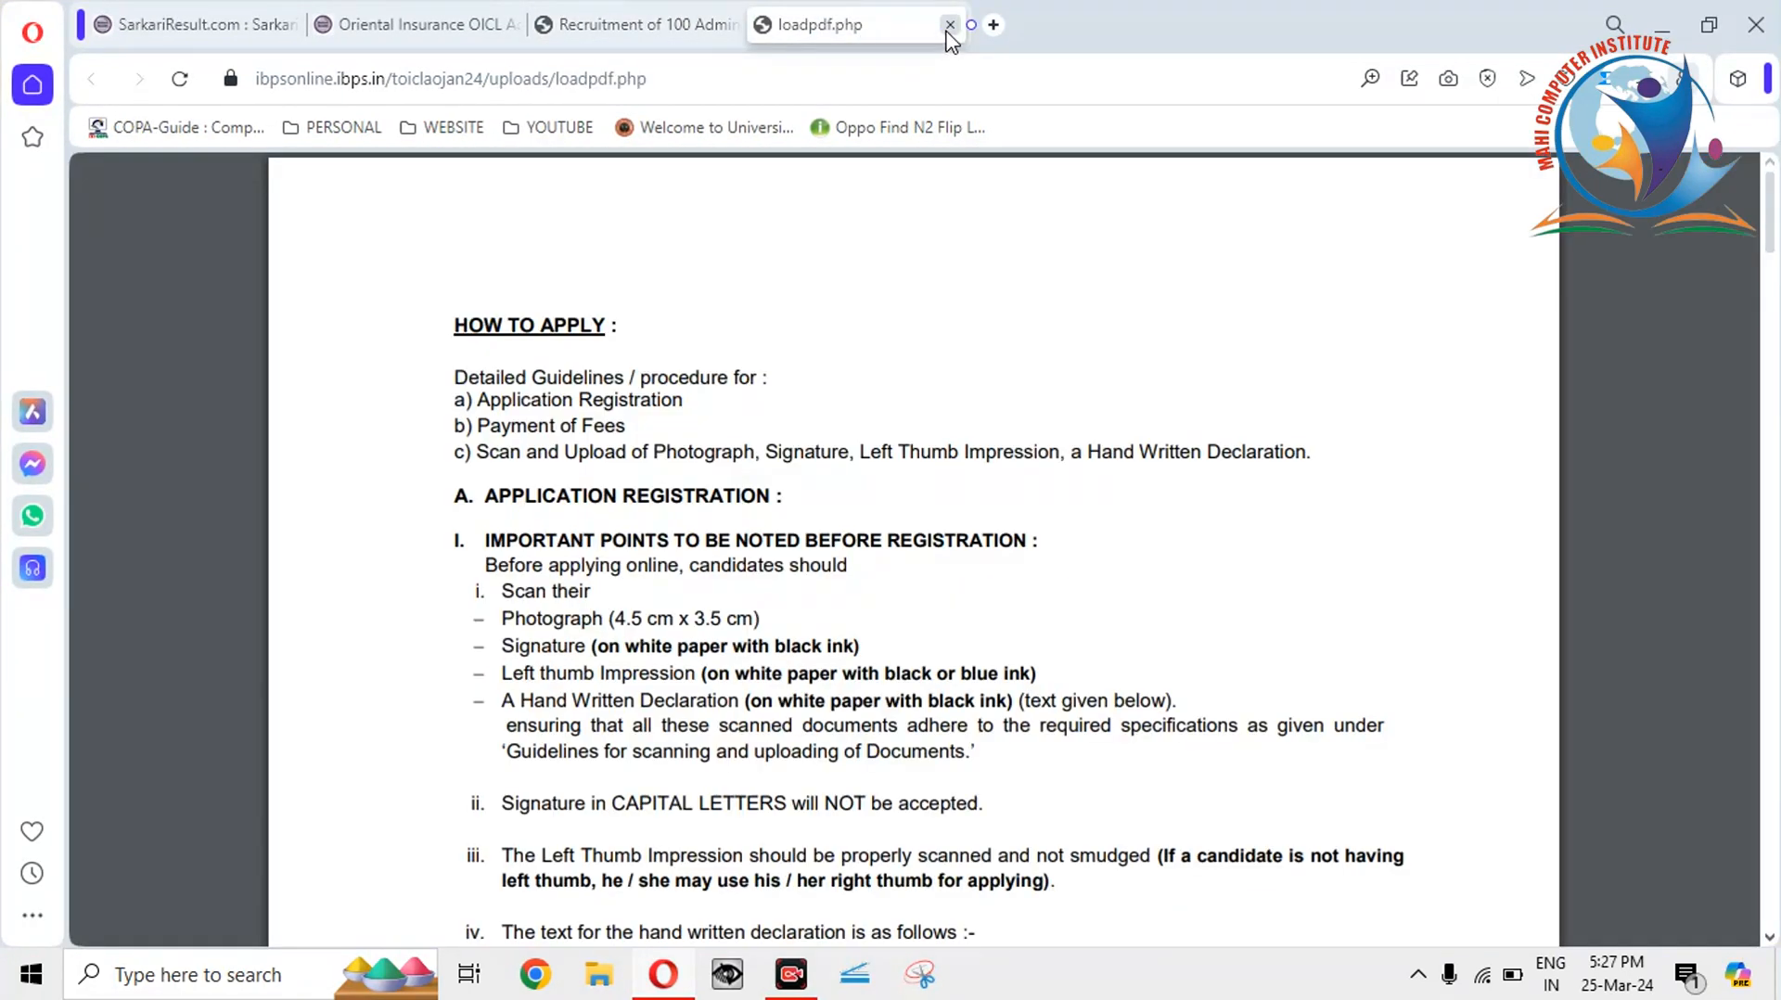
{"action": "left_click", "coordinate": [945, 26]}
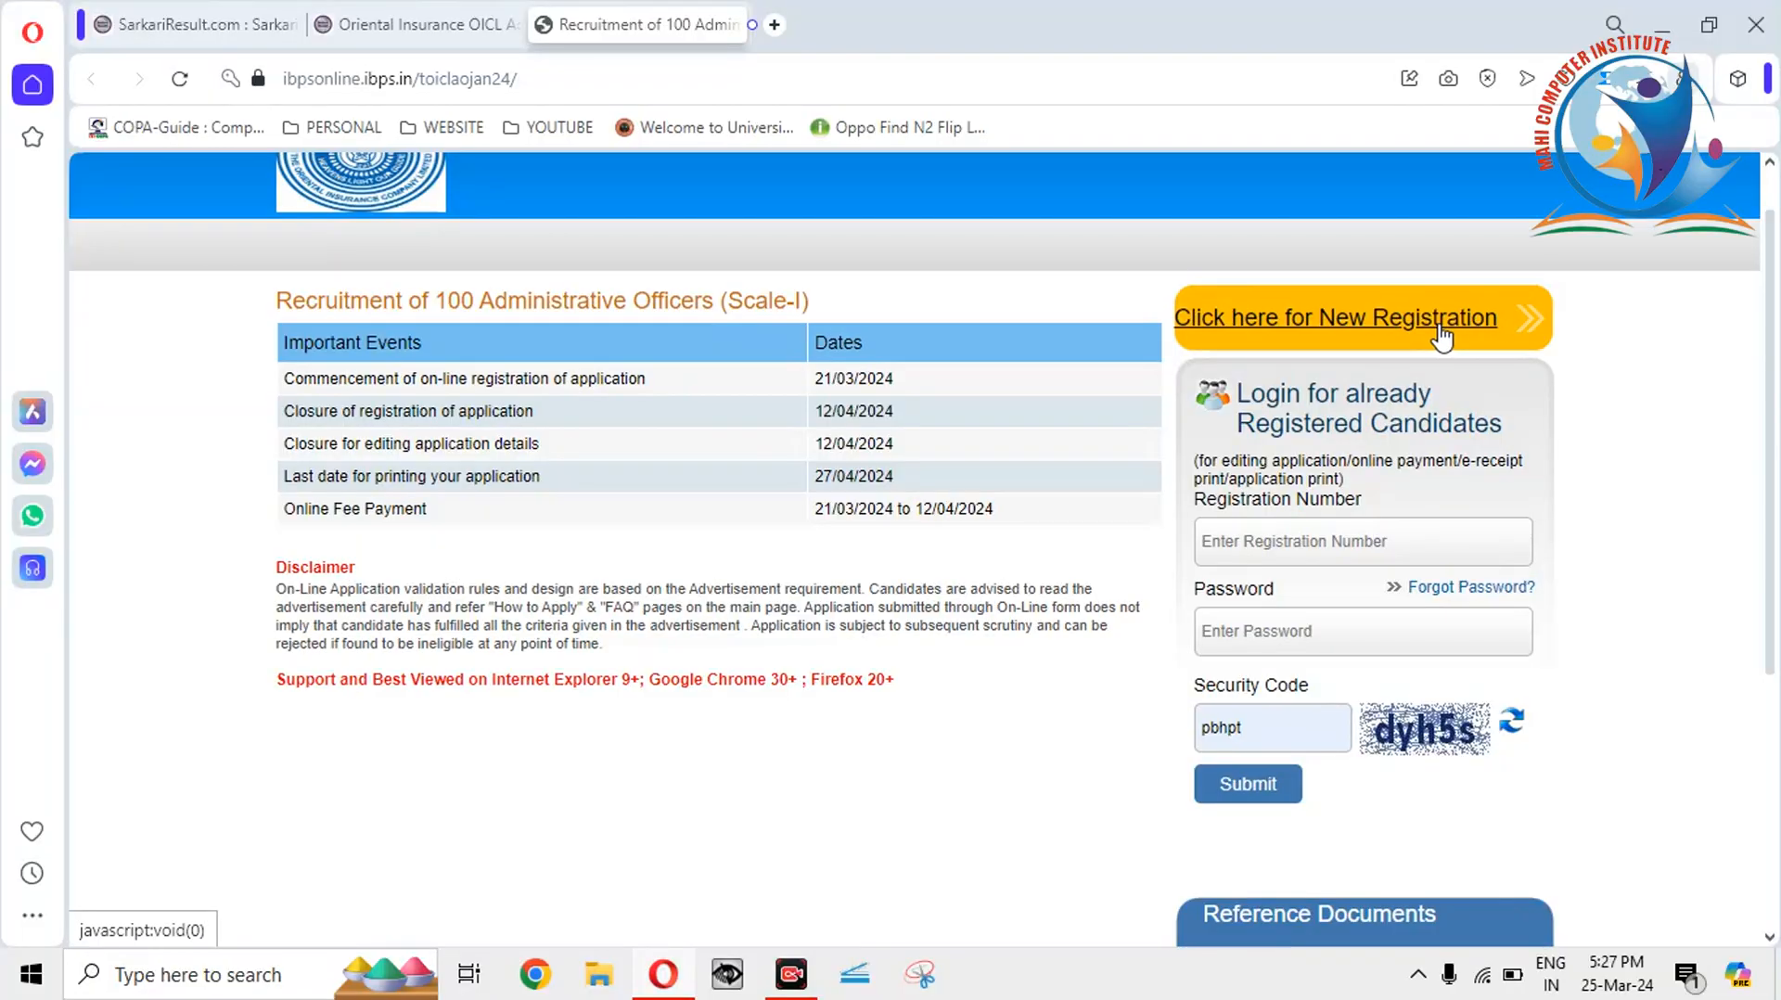
Start a new registration and focus the First Name field on the Basic Info form.
{"action": "left_click", "coordinate": [1440, 338]}
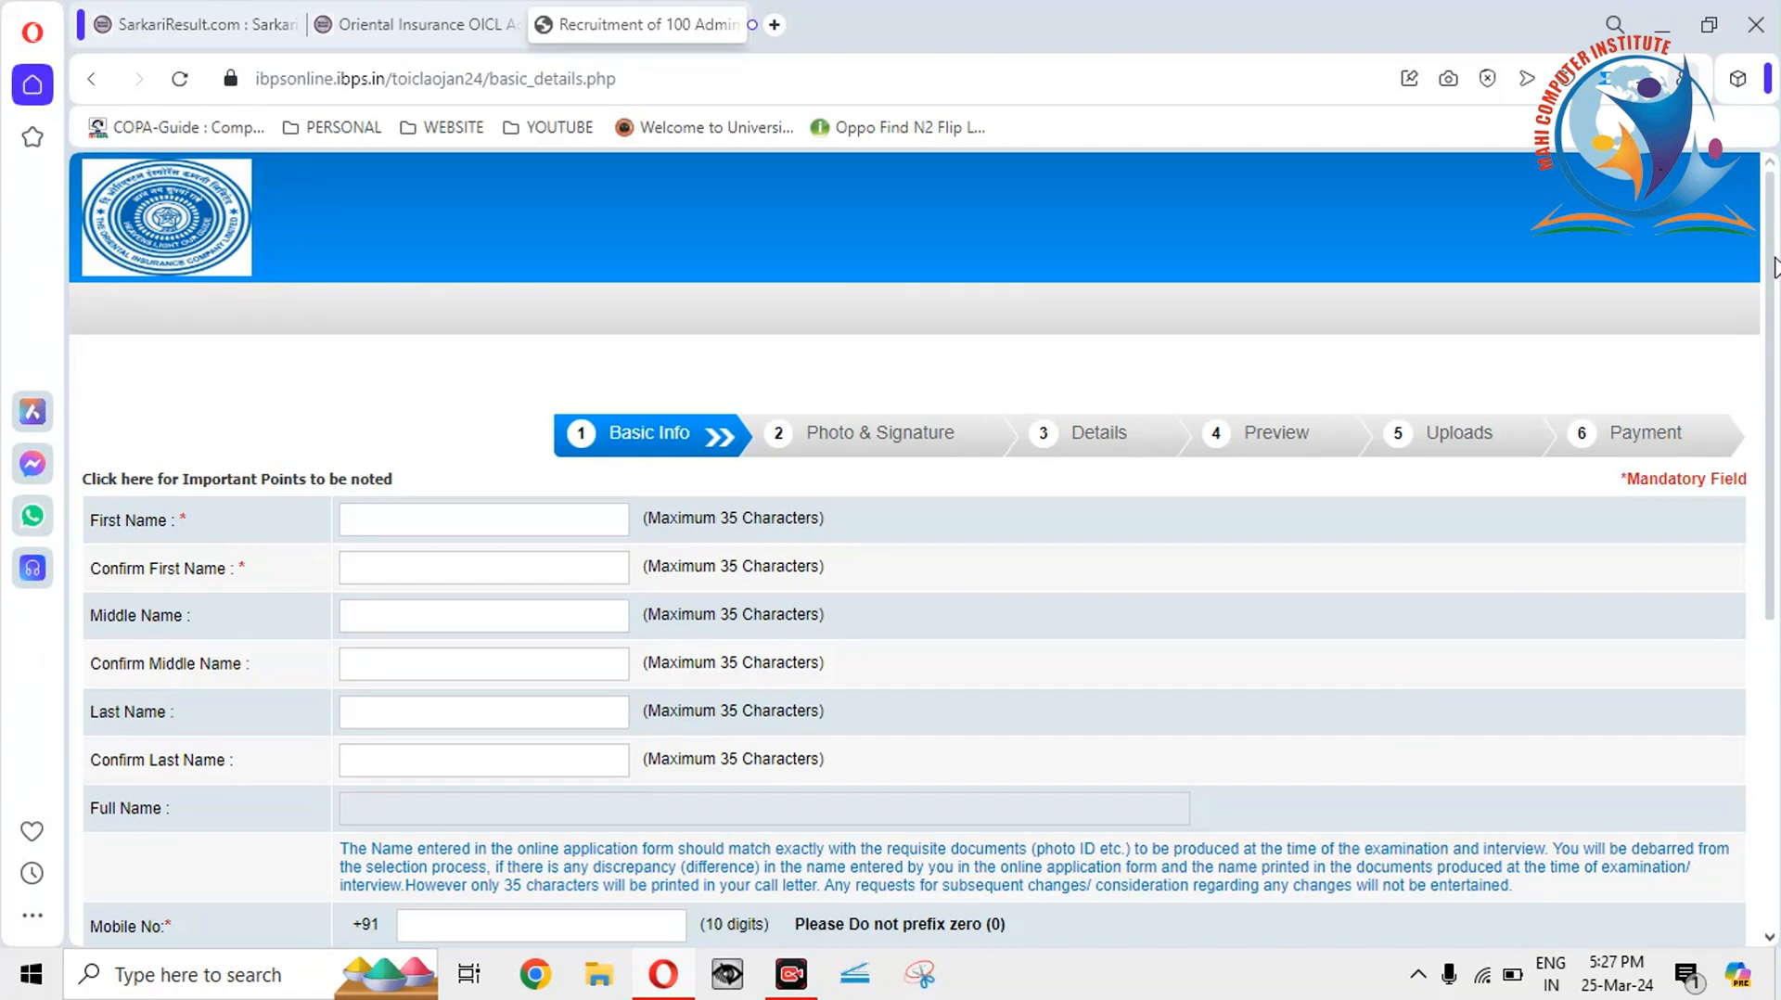
{"action": "scroll", "coordinate": [1774, 267], "scroll_direction": "down", "scroll_amount": 1}
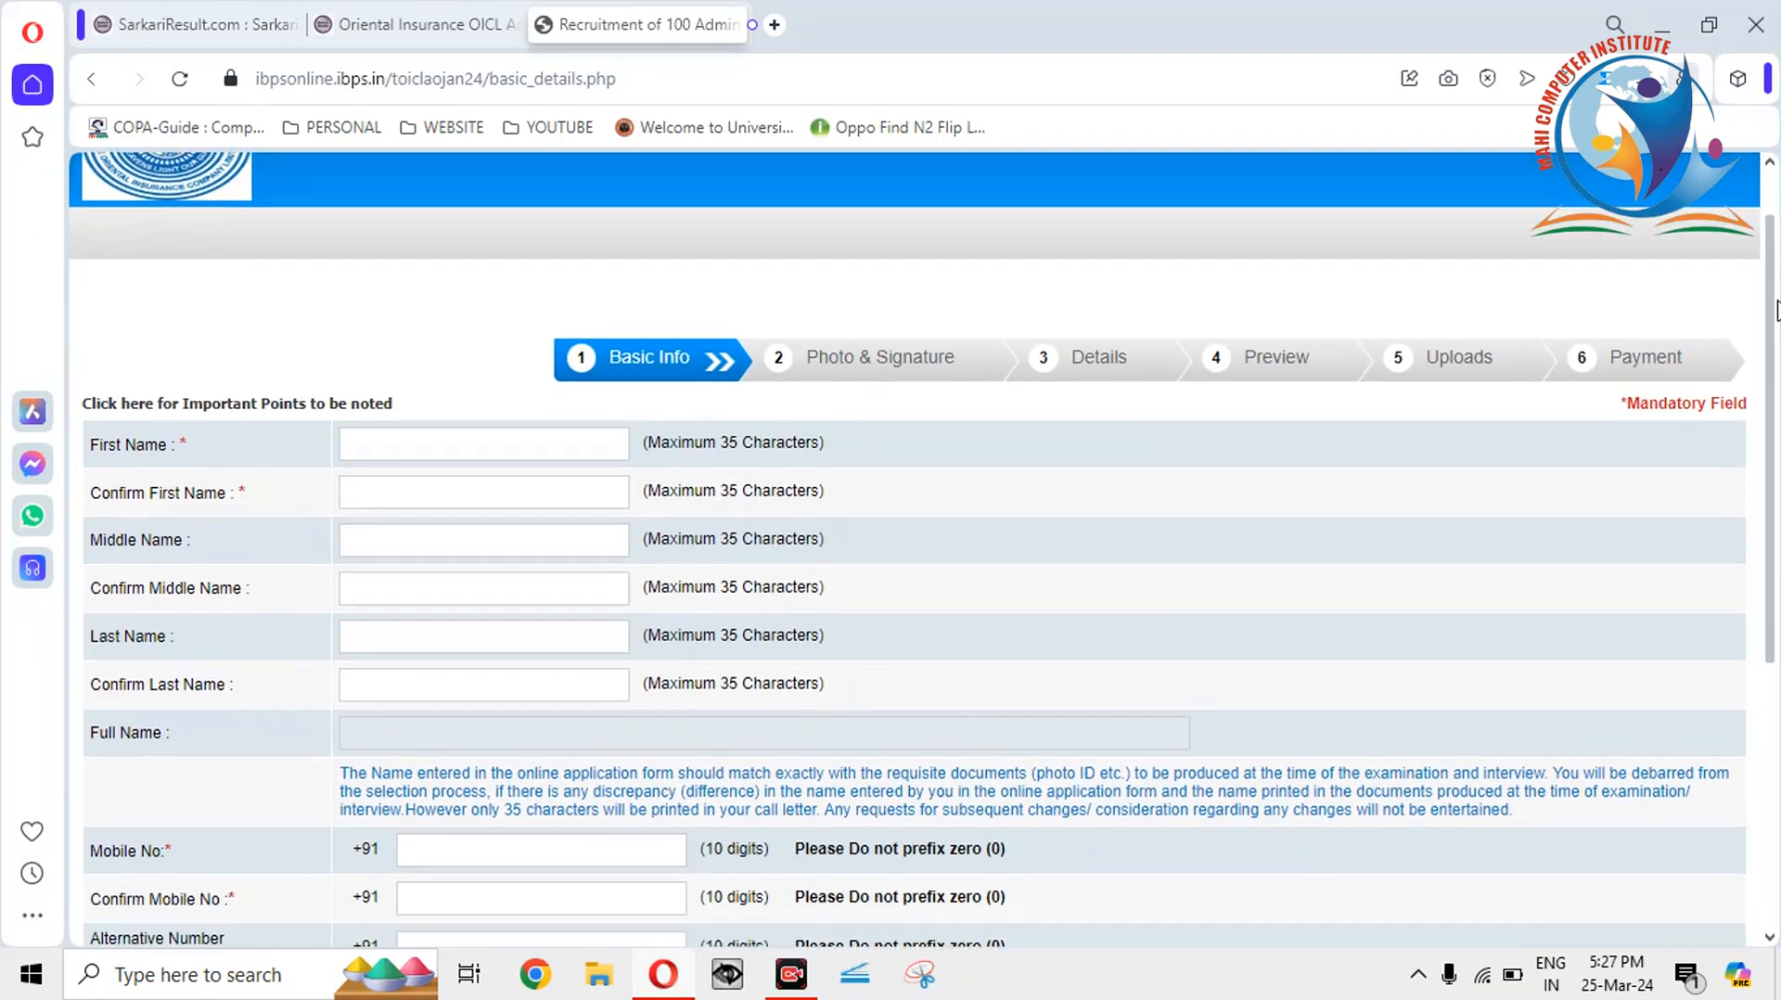
{"action": "scroll", "coordinate": [537, 476], "scroll_direction": "up", "scroll_amount": 1}
{"action": "left_click", "coordinate": [561, 505]}
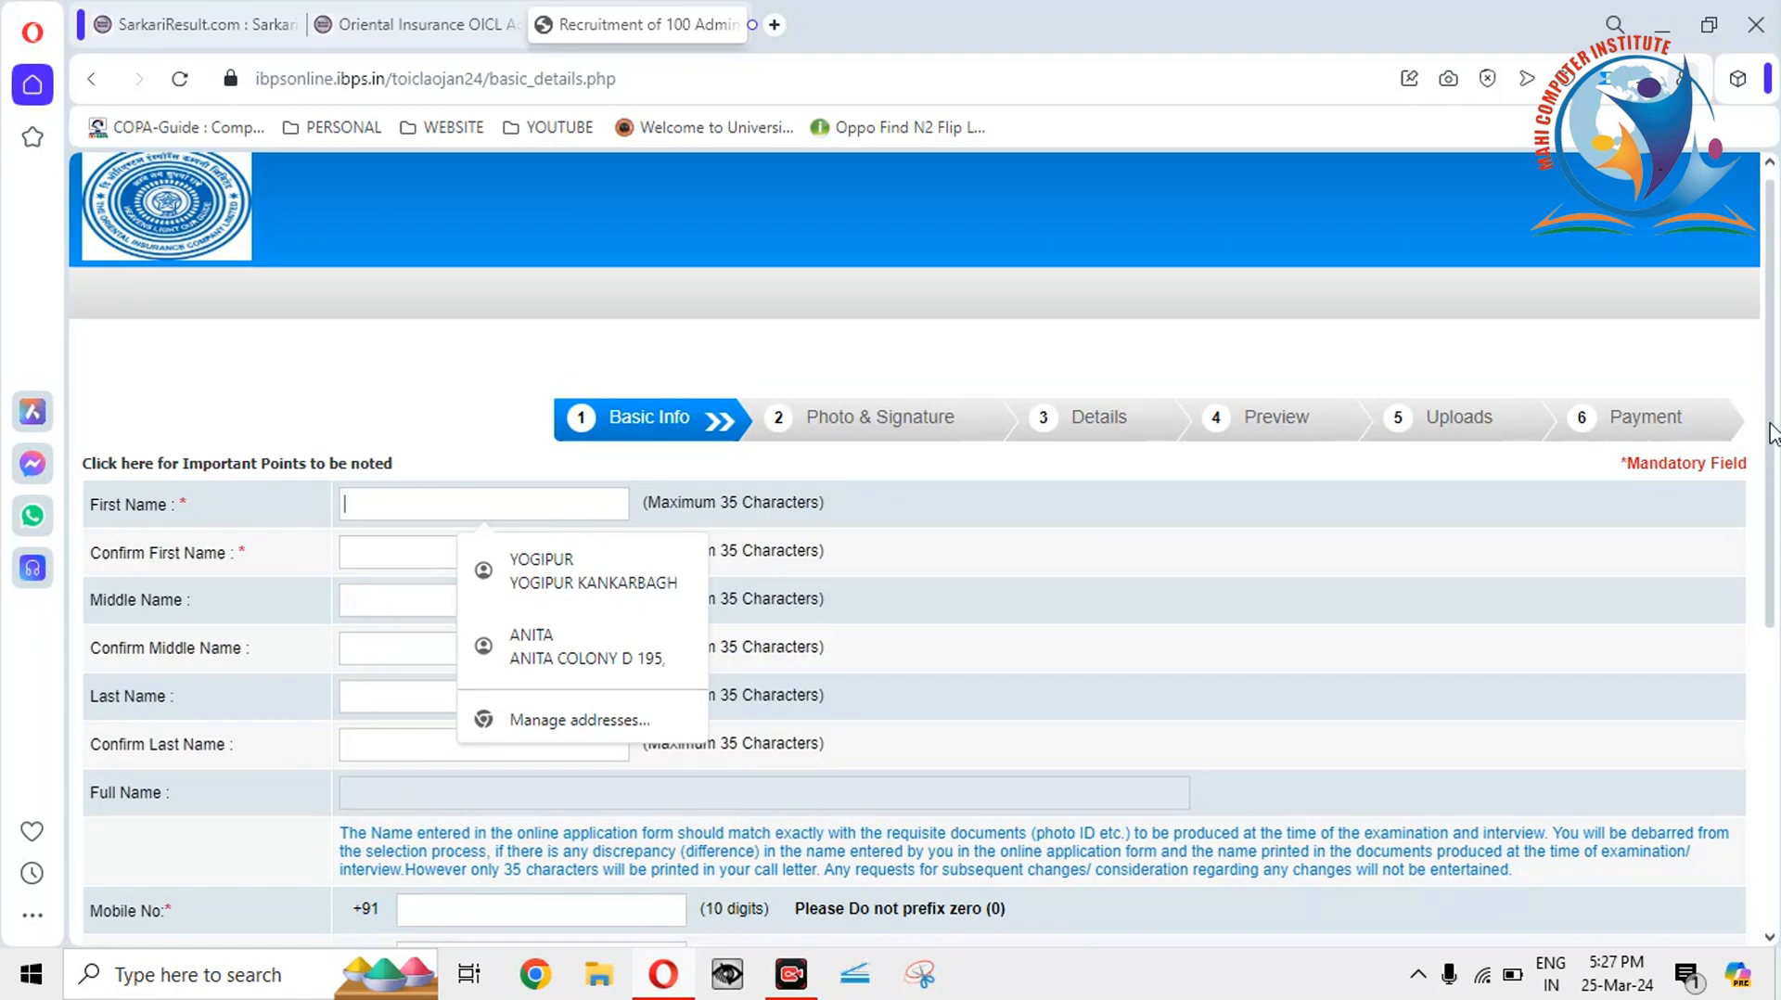
{"action": "scroll", "coordinate": [1772, 431], "scroll_direction": "down", "scroll_amount": 1}
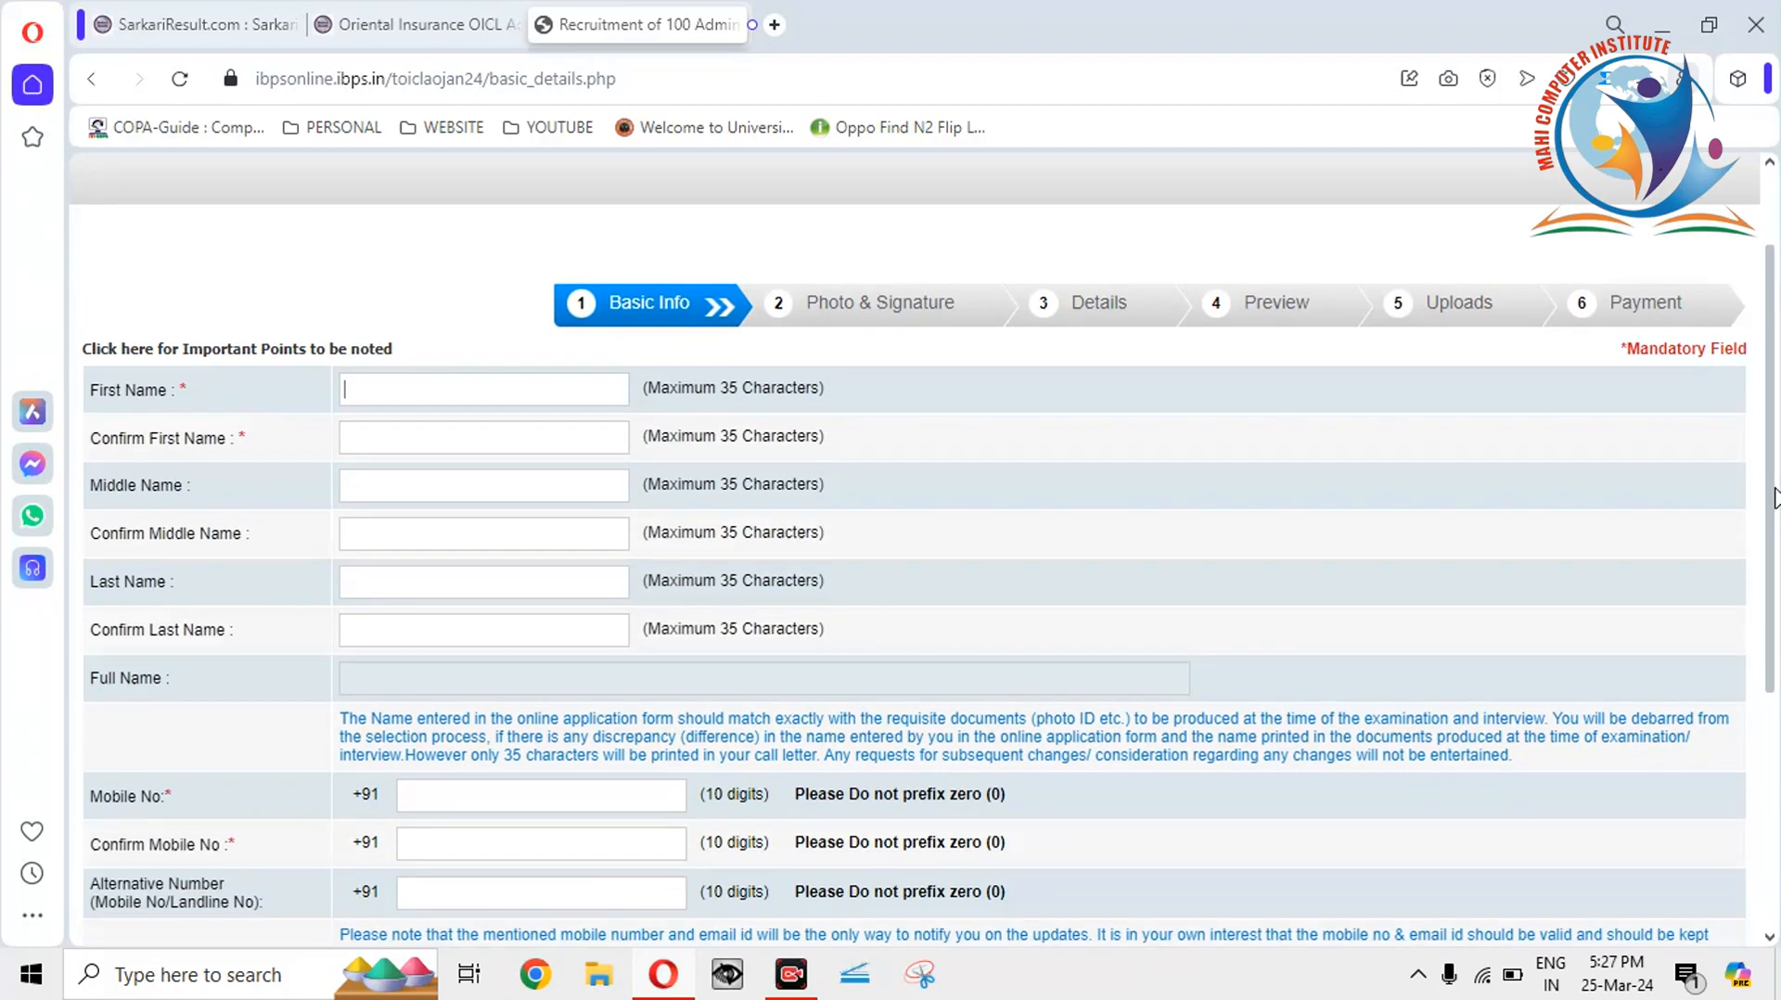
{"action": "left_click", "coordinate": [582, 394]}
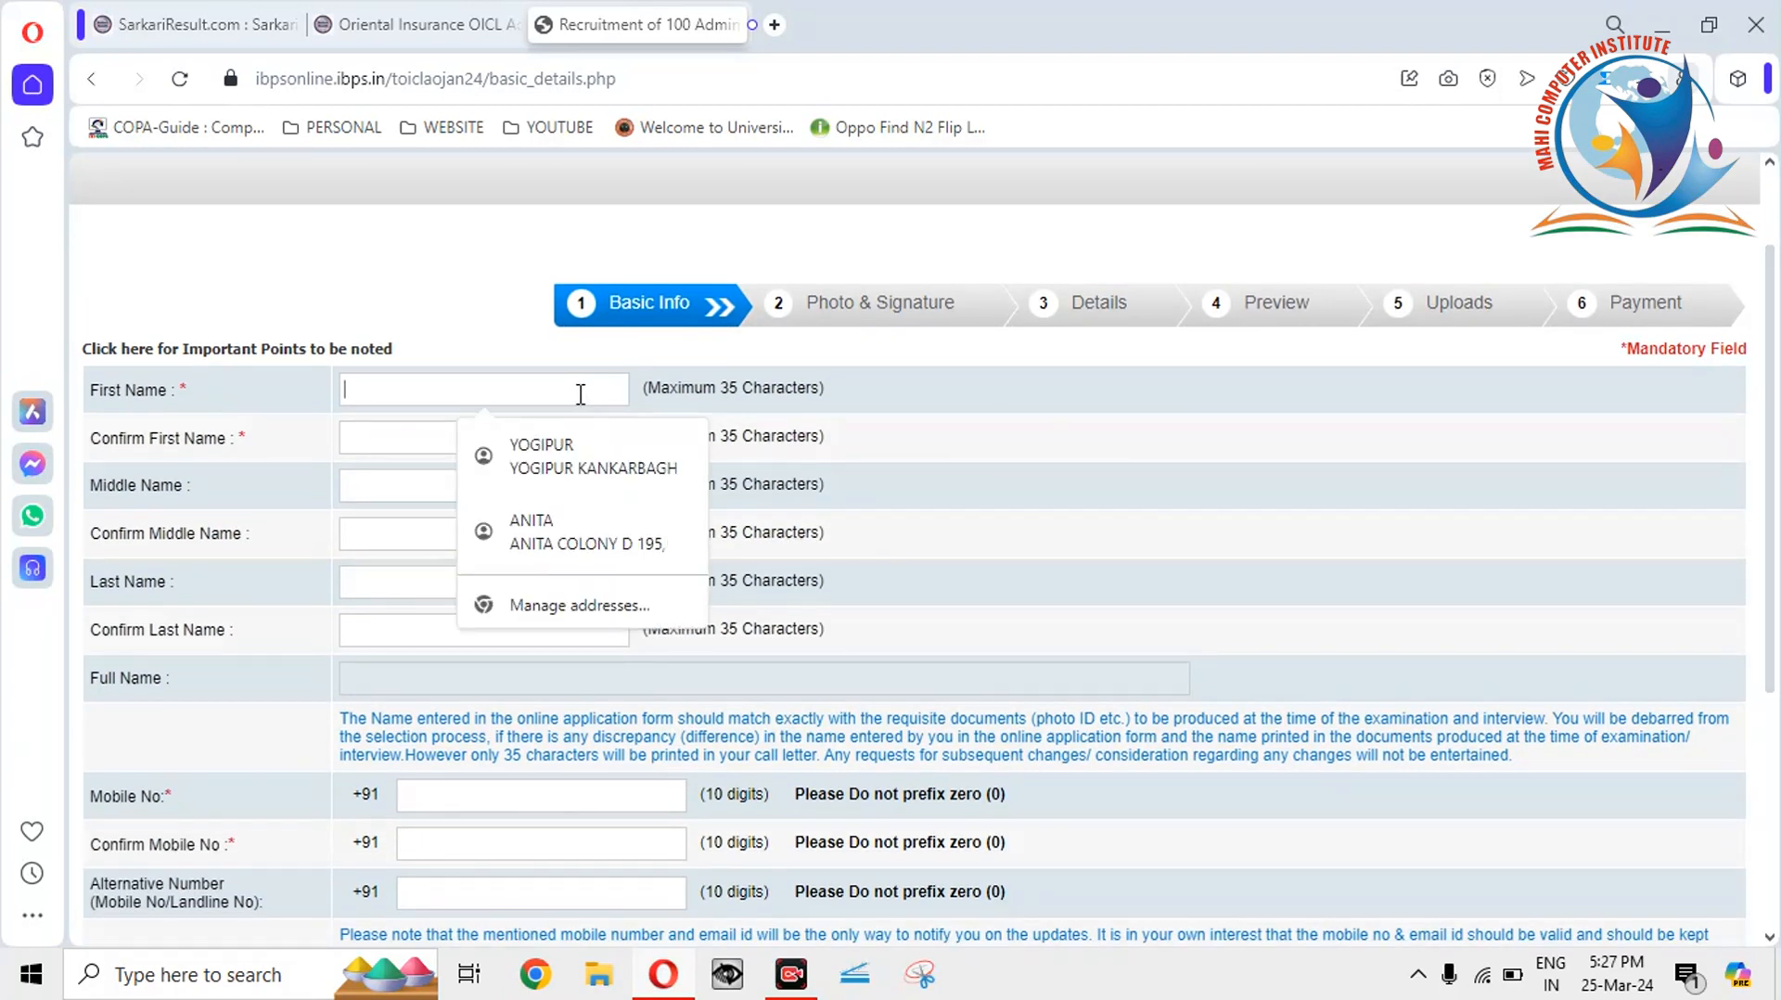
{"action": "left_click", "coordinate": [110, 392]}
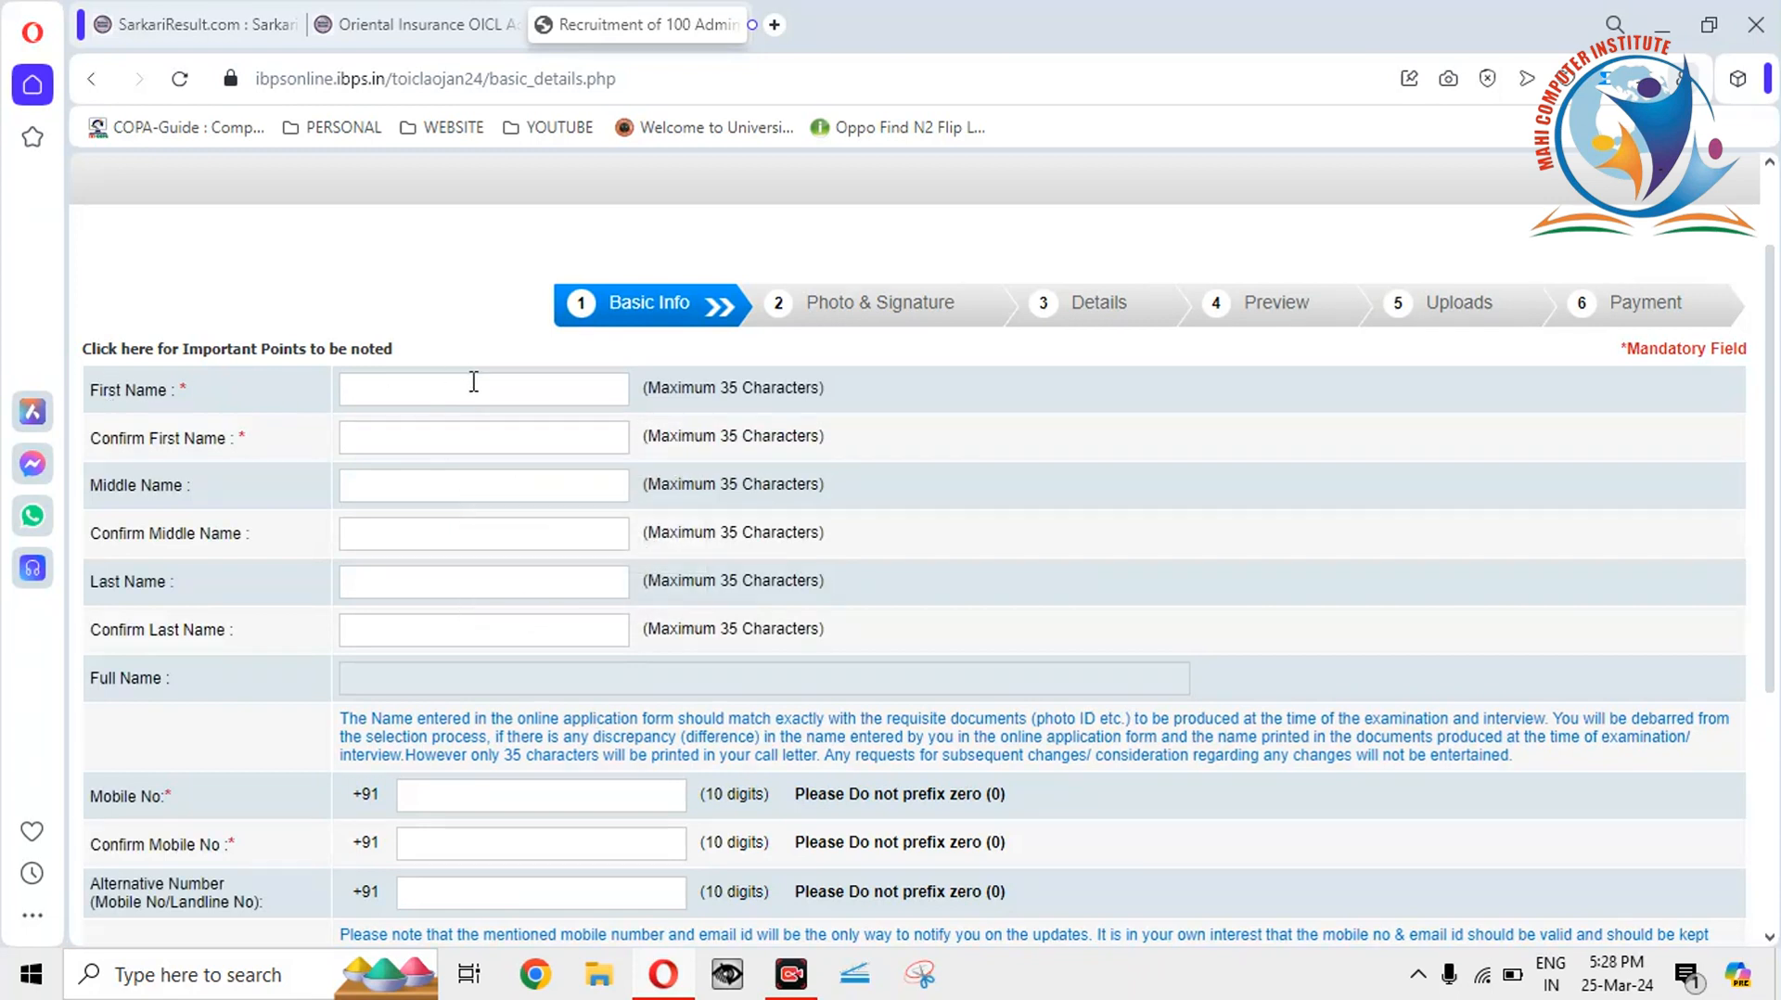
{"action": "left_click", "coordinate": [473, 387]}
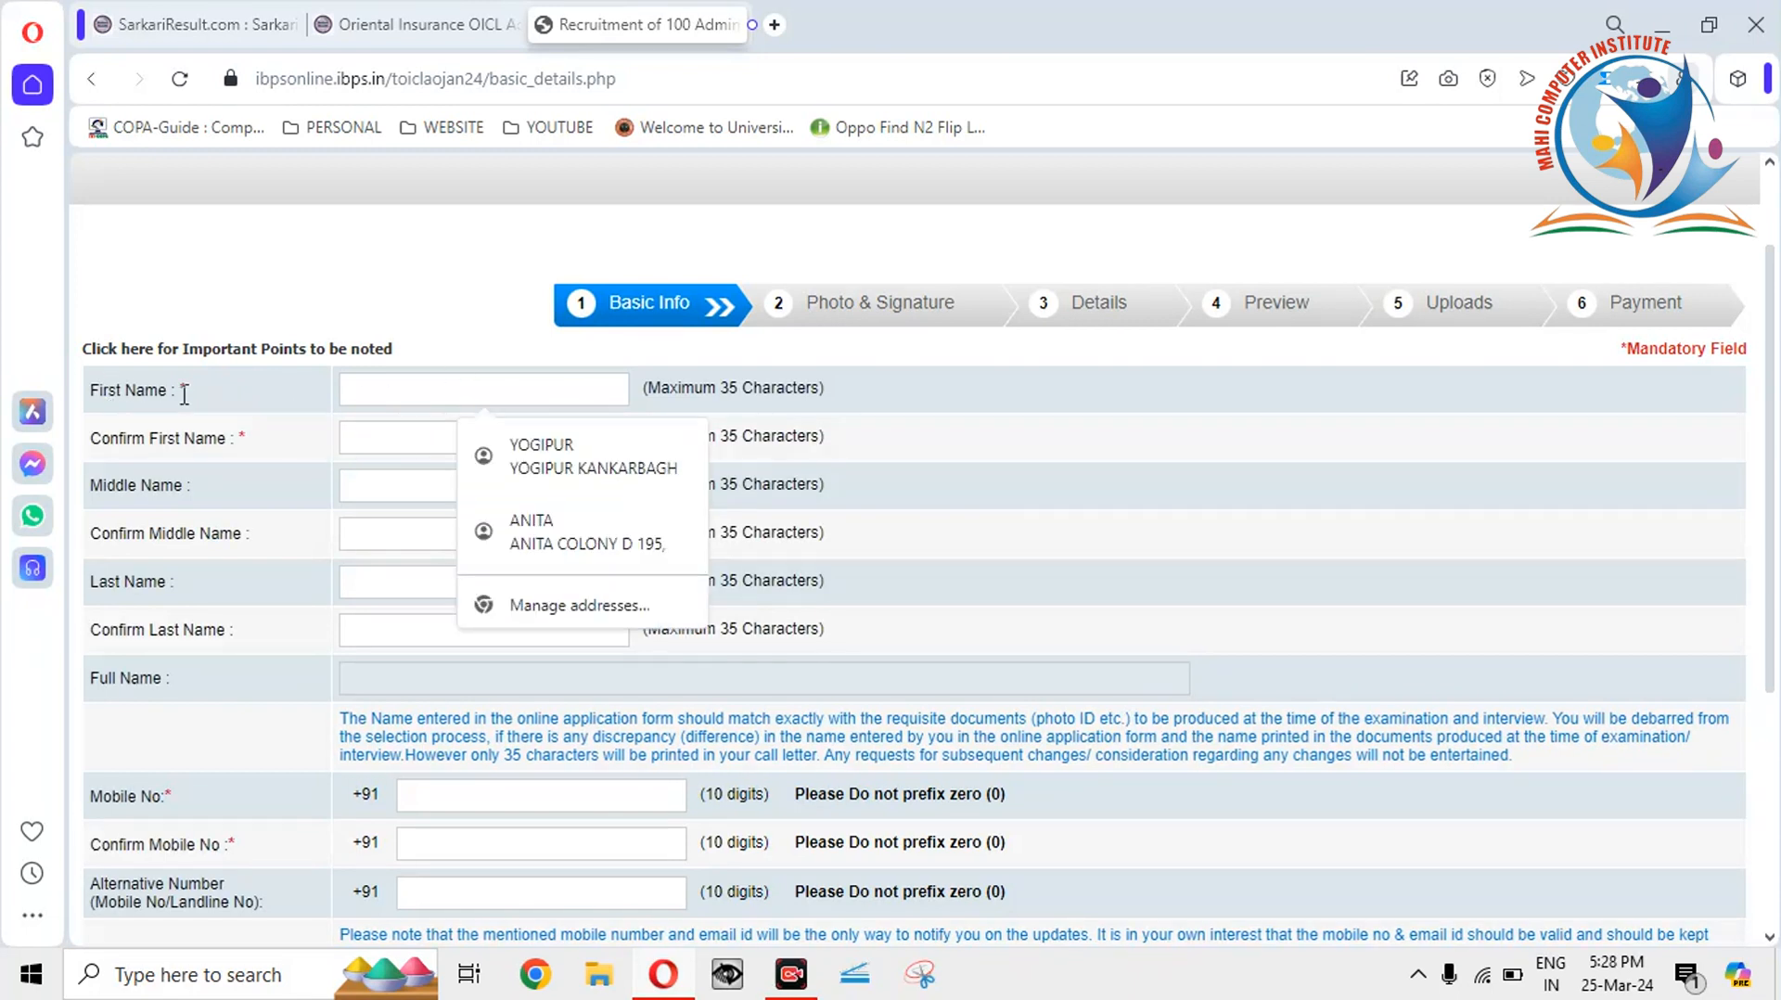
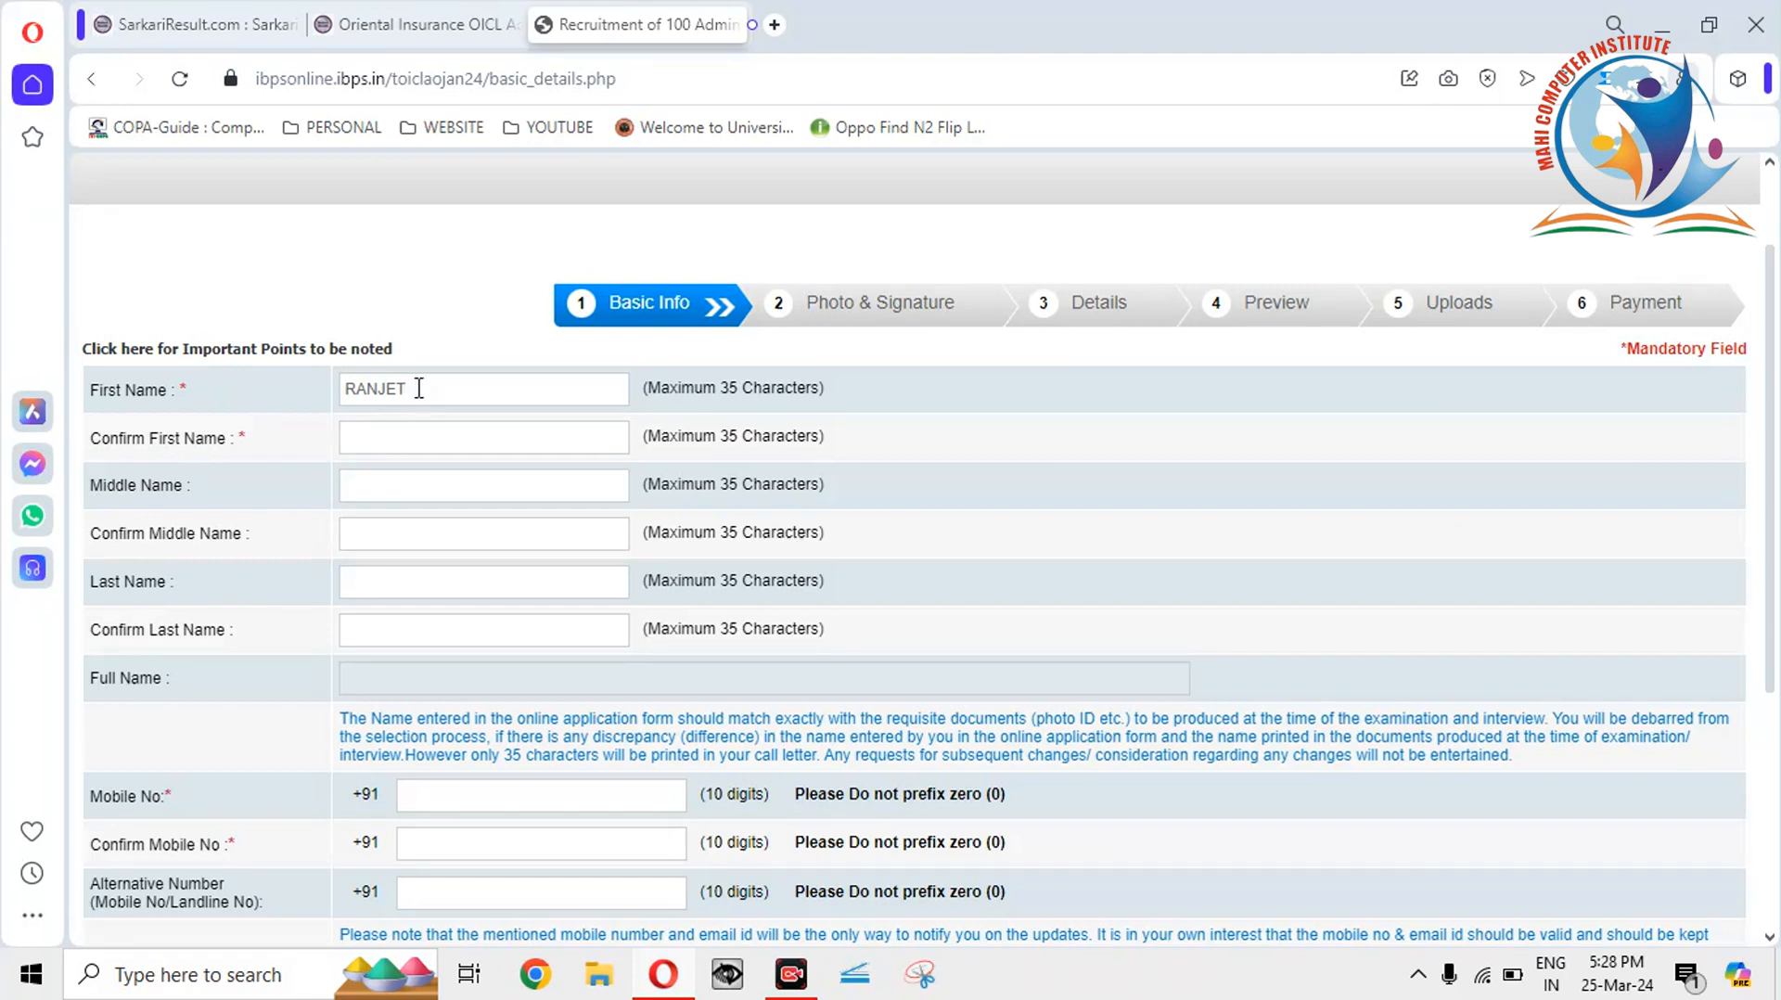
Enter the candidate's first name and its confirmation, correcting the spelling.
{"action": "left_click", "coordinate": [389, 433]}
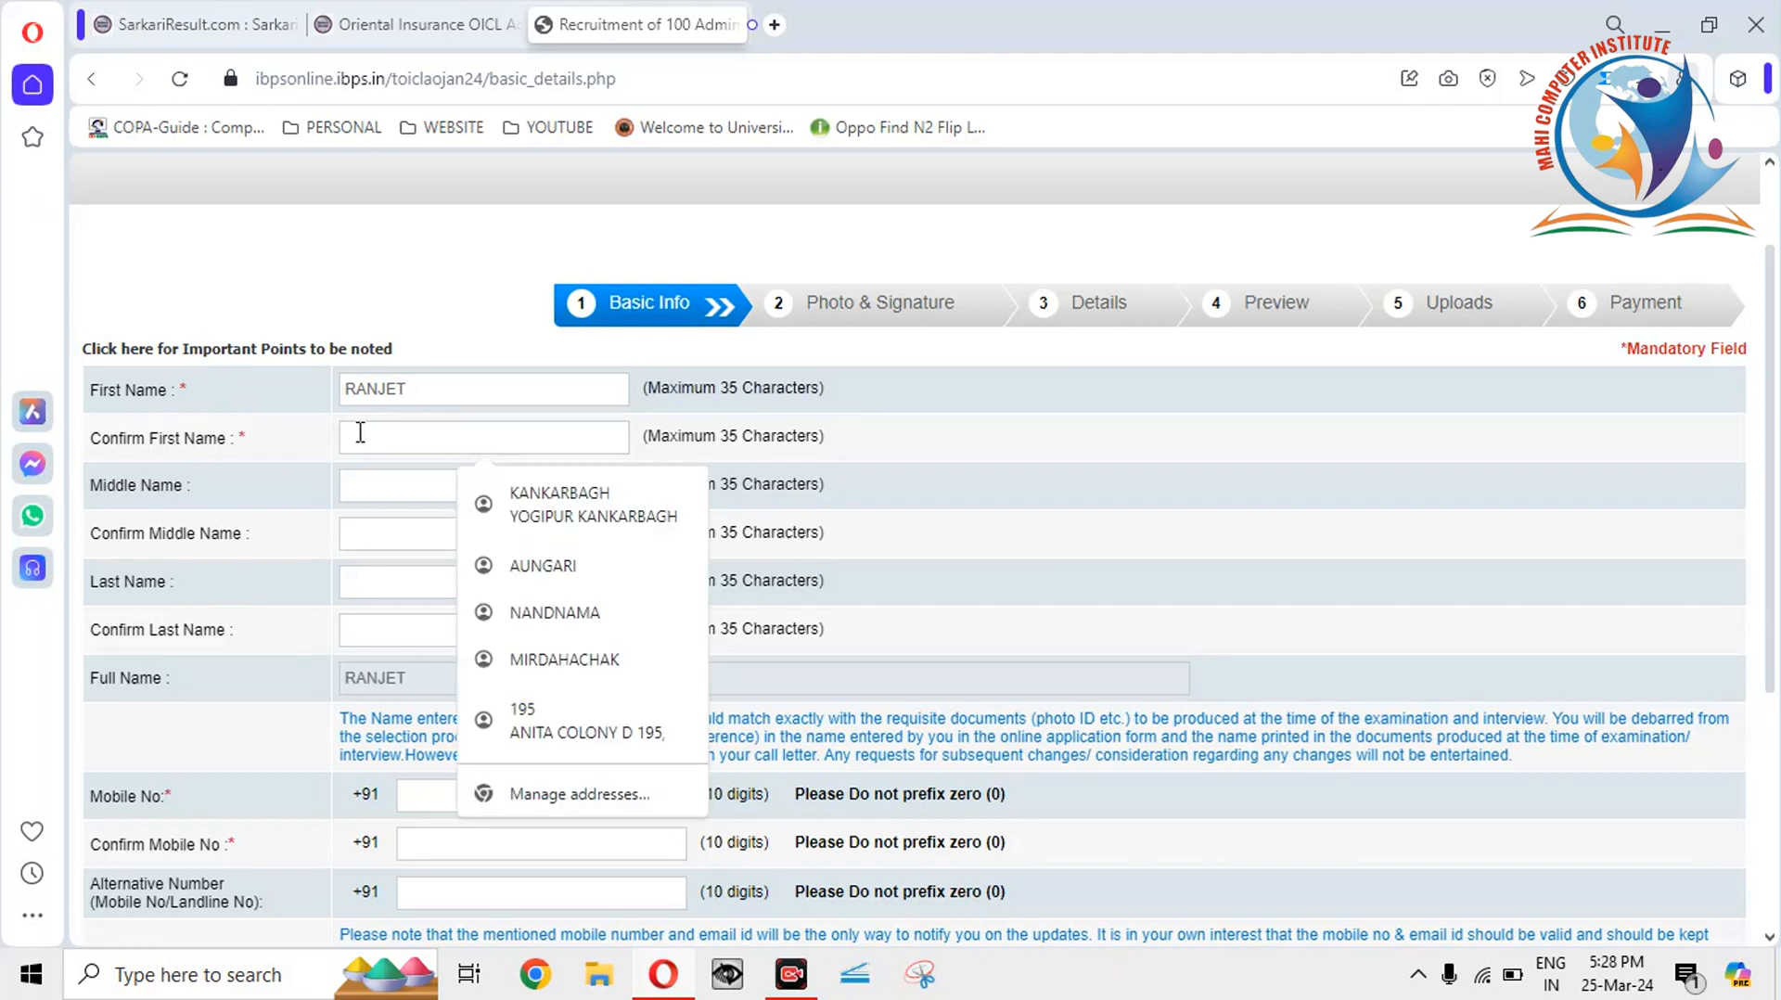
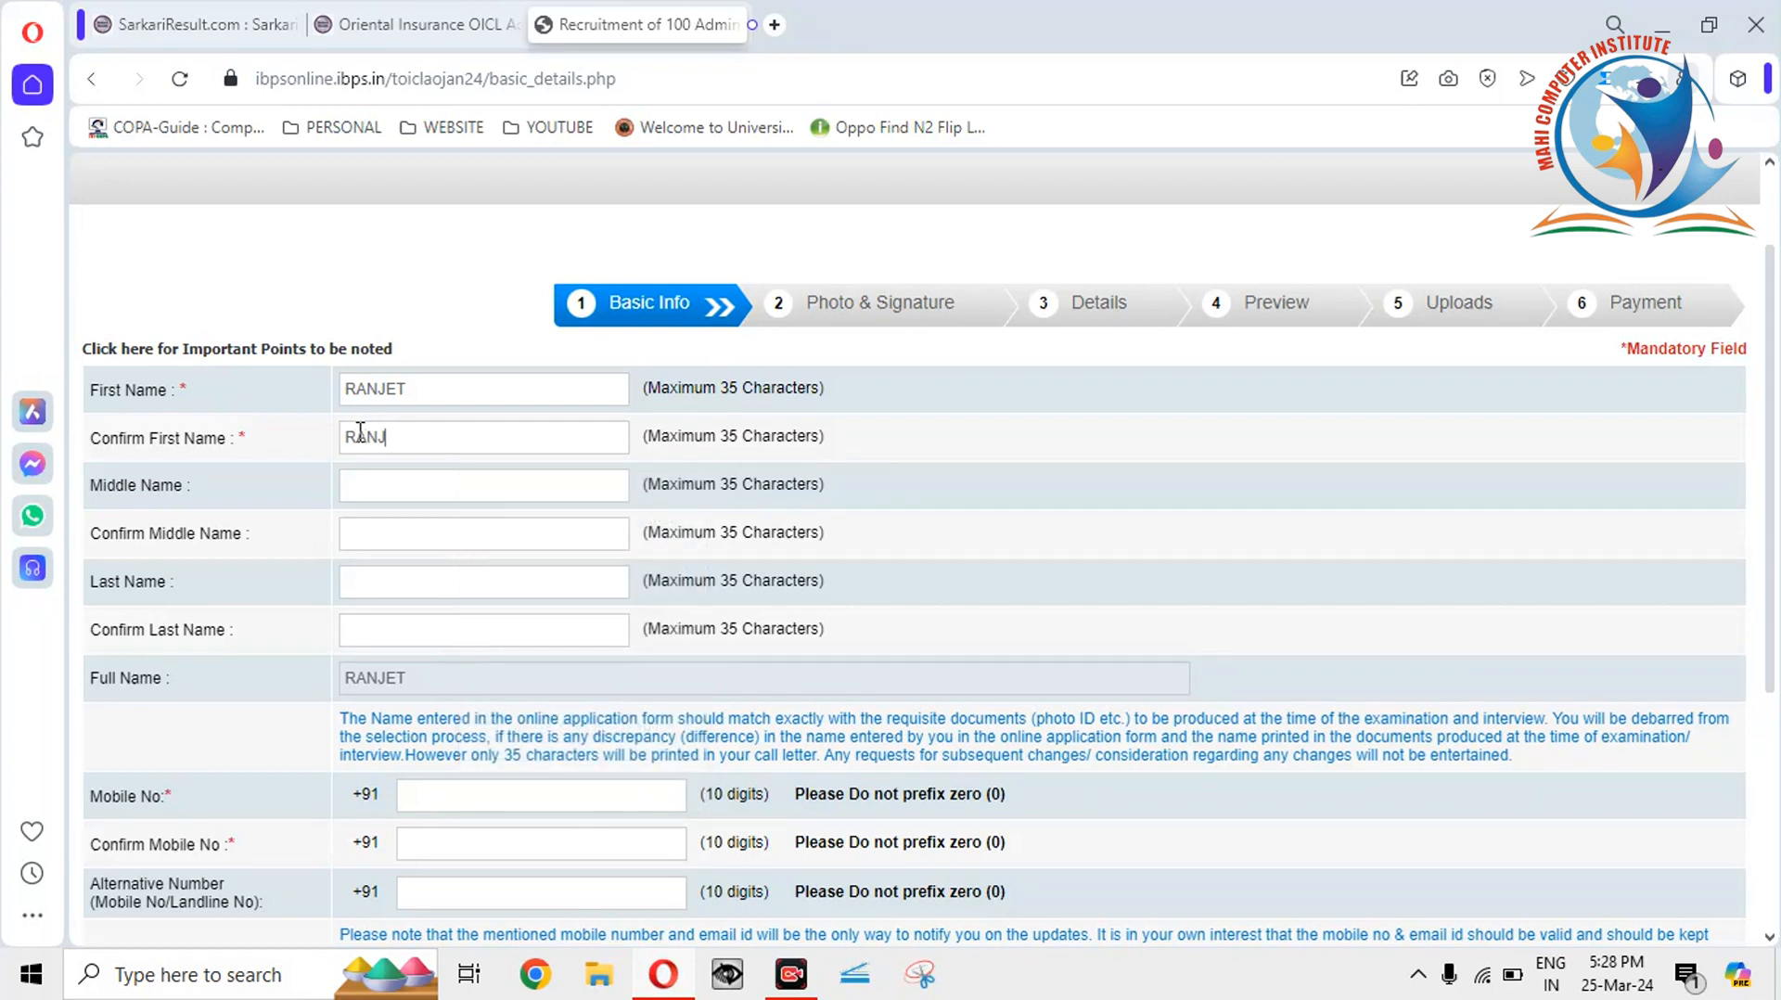
{"action": "left_click", "coordinate": [373, 391]}
{"action": "type", "text": "E"}
Enter the candidate's last name, leaving the Middle Name fields empty.
{"action": "left_click", "coordinate": [393, 483]}
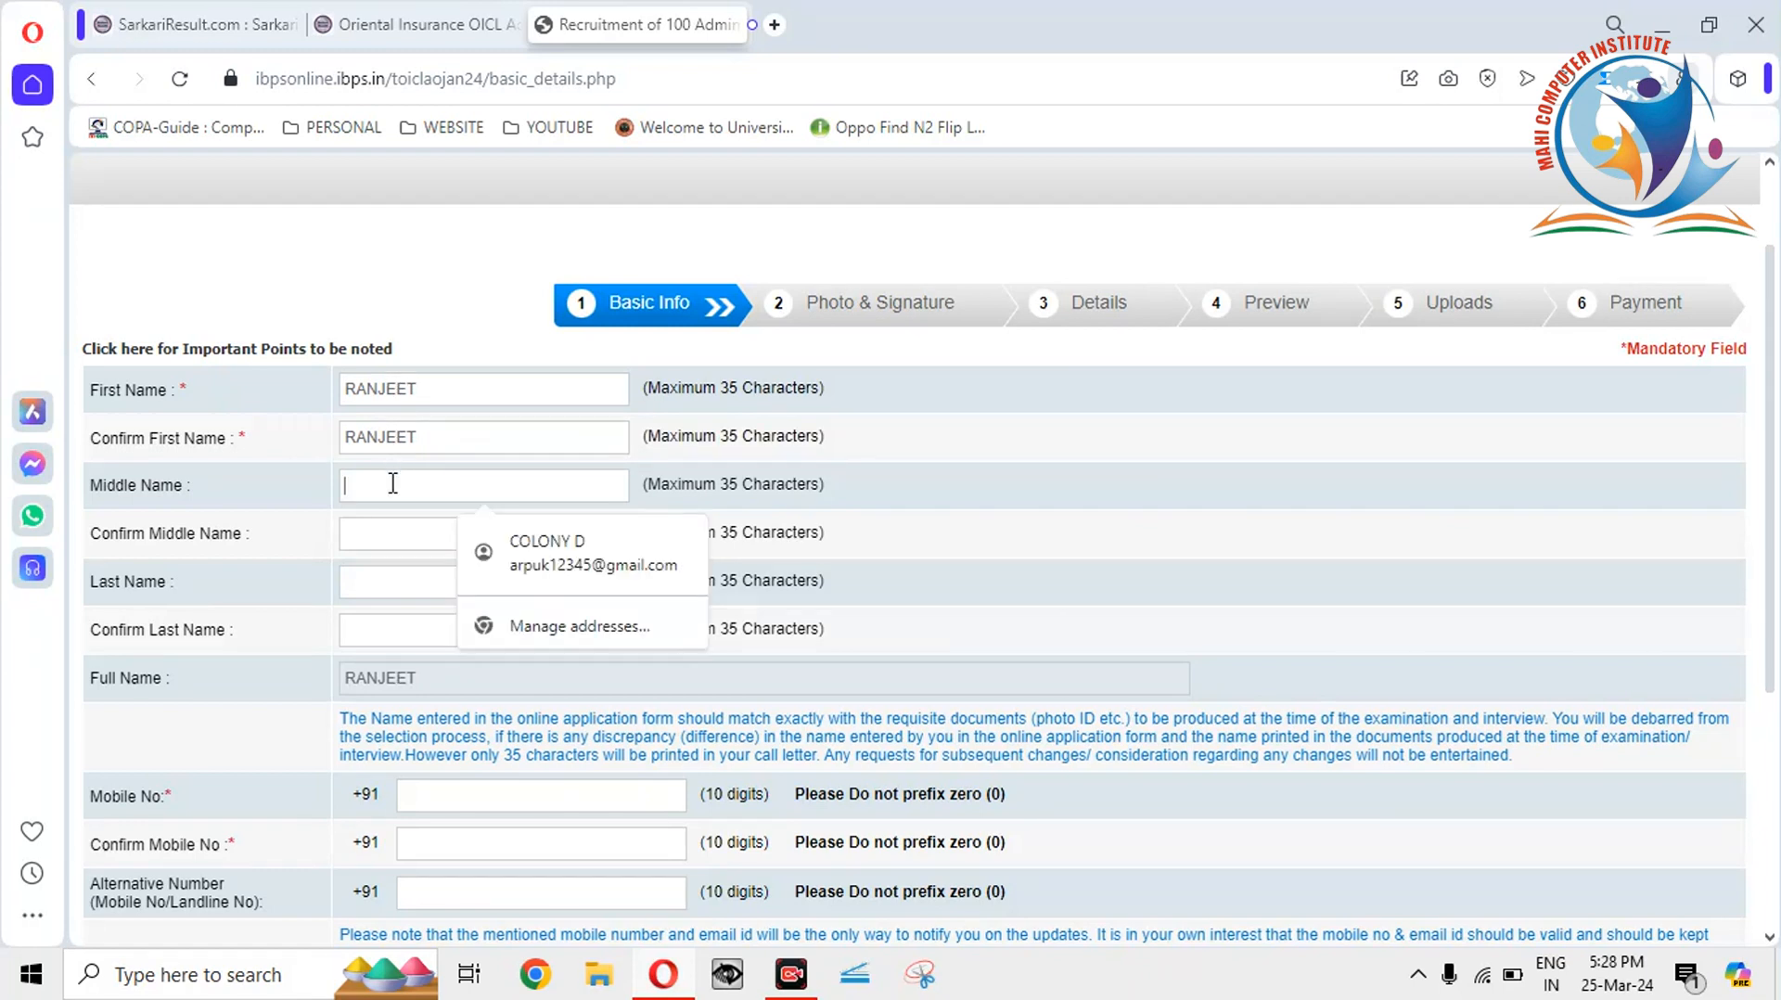
{"action": "left_click", "coordinate": [356, 582]}
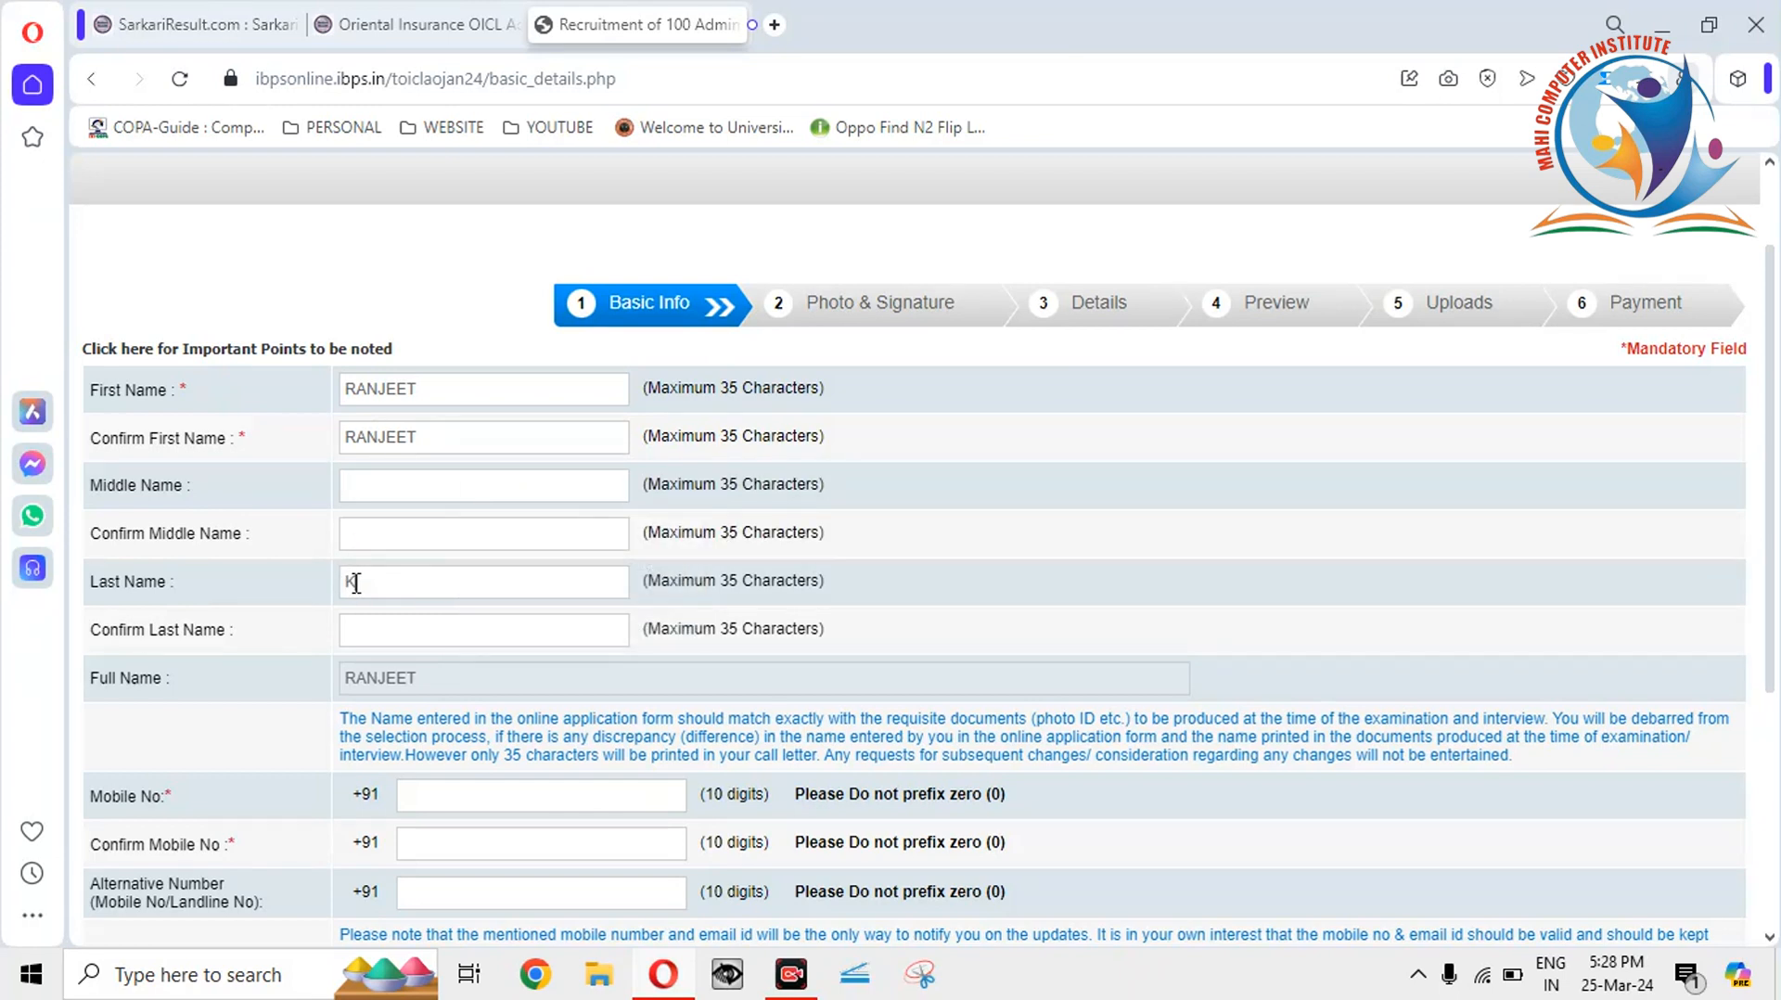
{"action": "left_click", "coordinate": [362, 630]}
{"action": "left_click", "coordinate": [409, 474]}
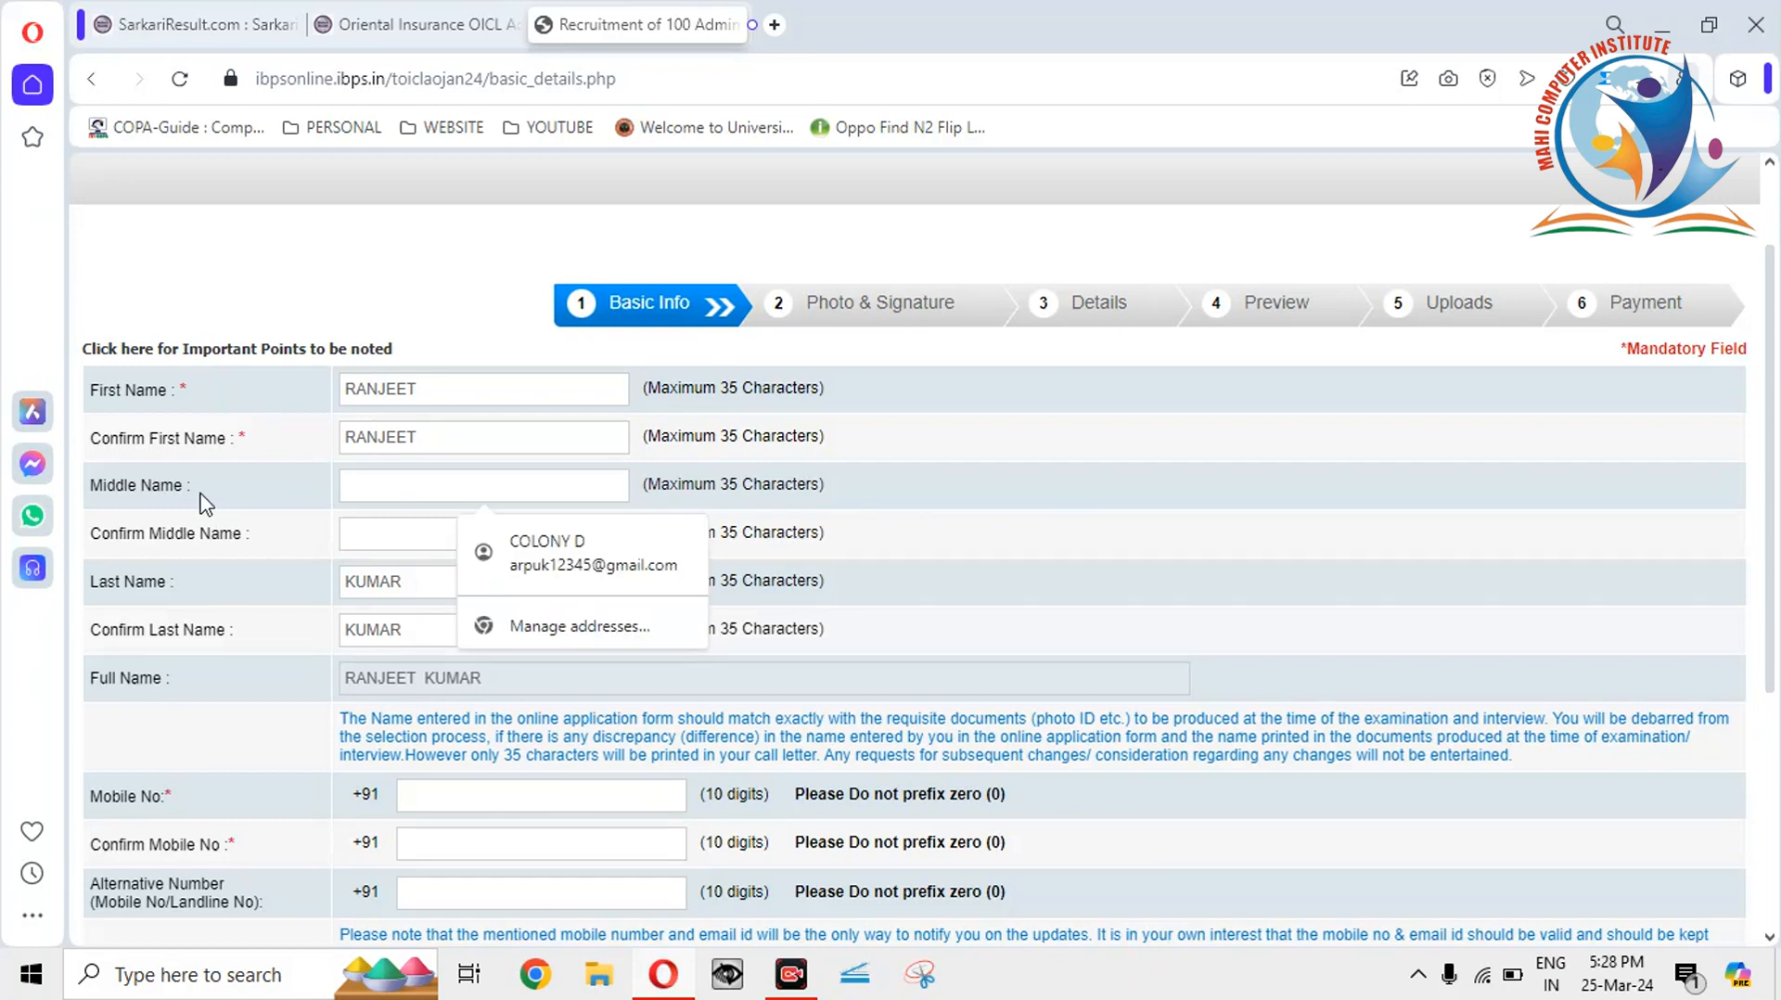
{"action": "left_click", "coordinate": [371, 533]}
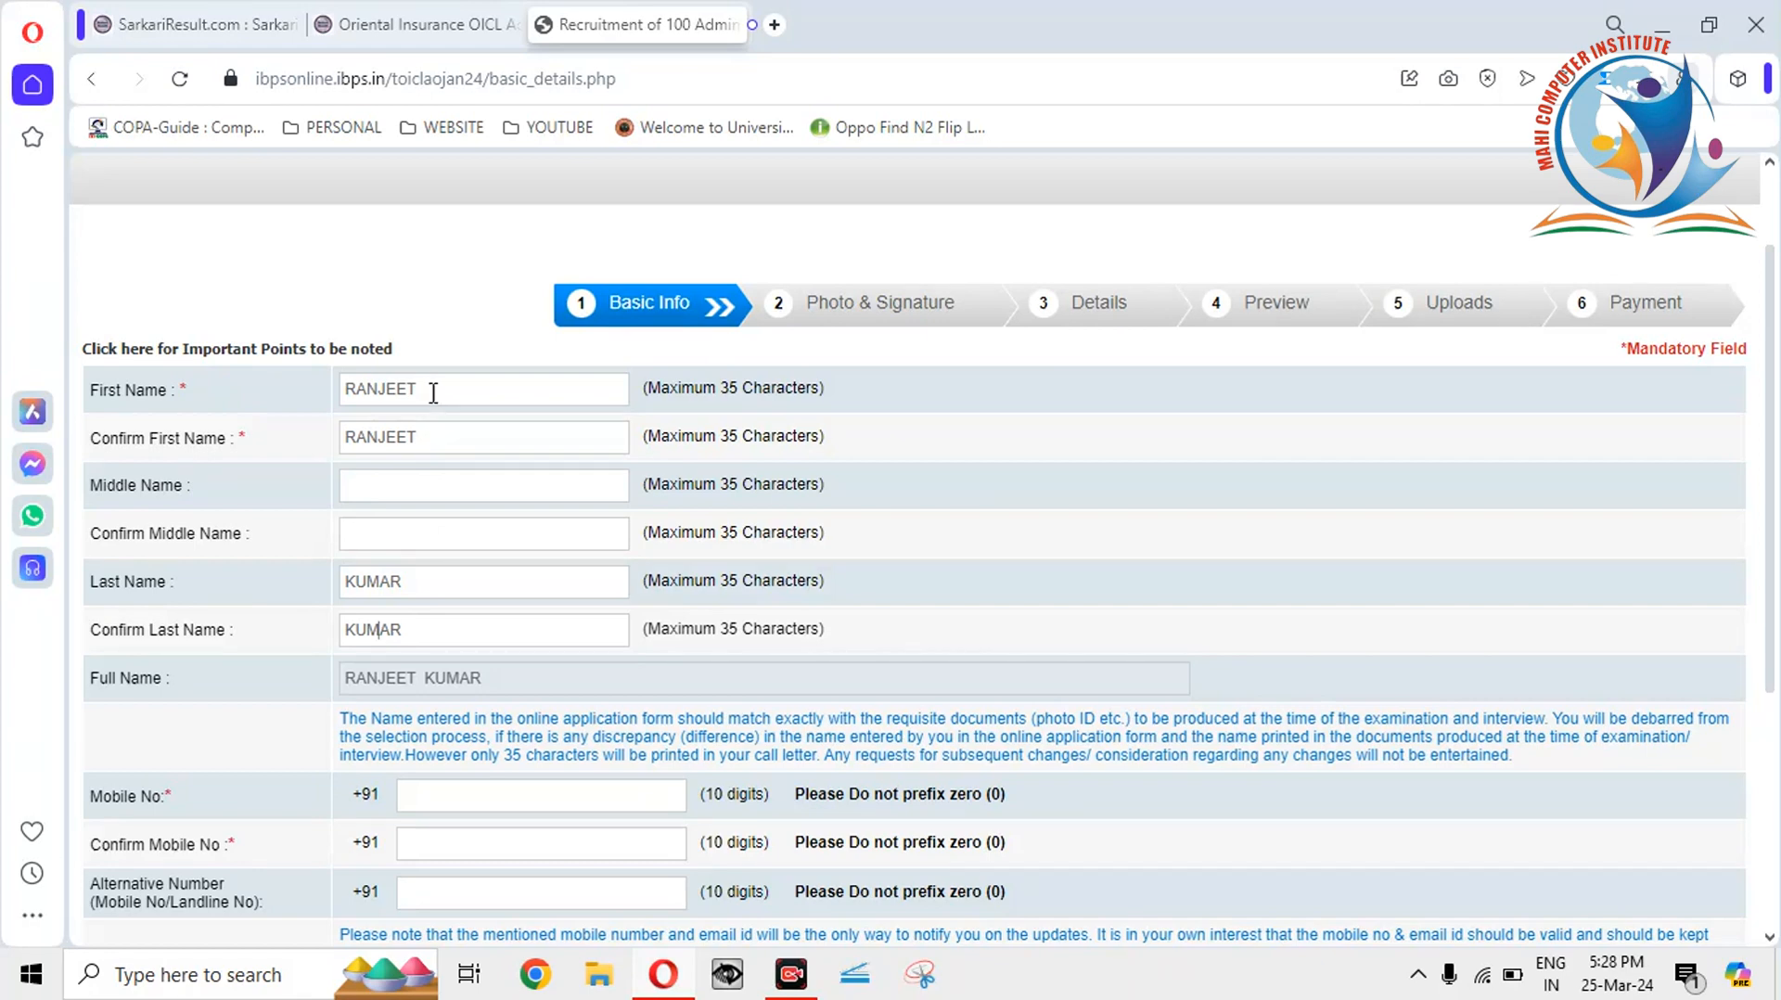
{"action": "left_click", "coordinate": [395, 483]}
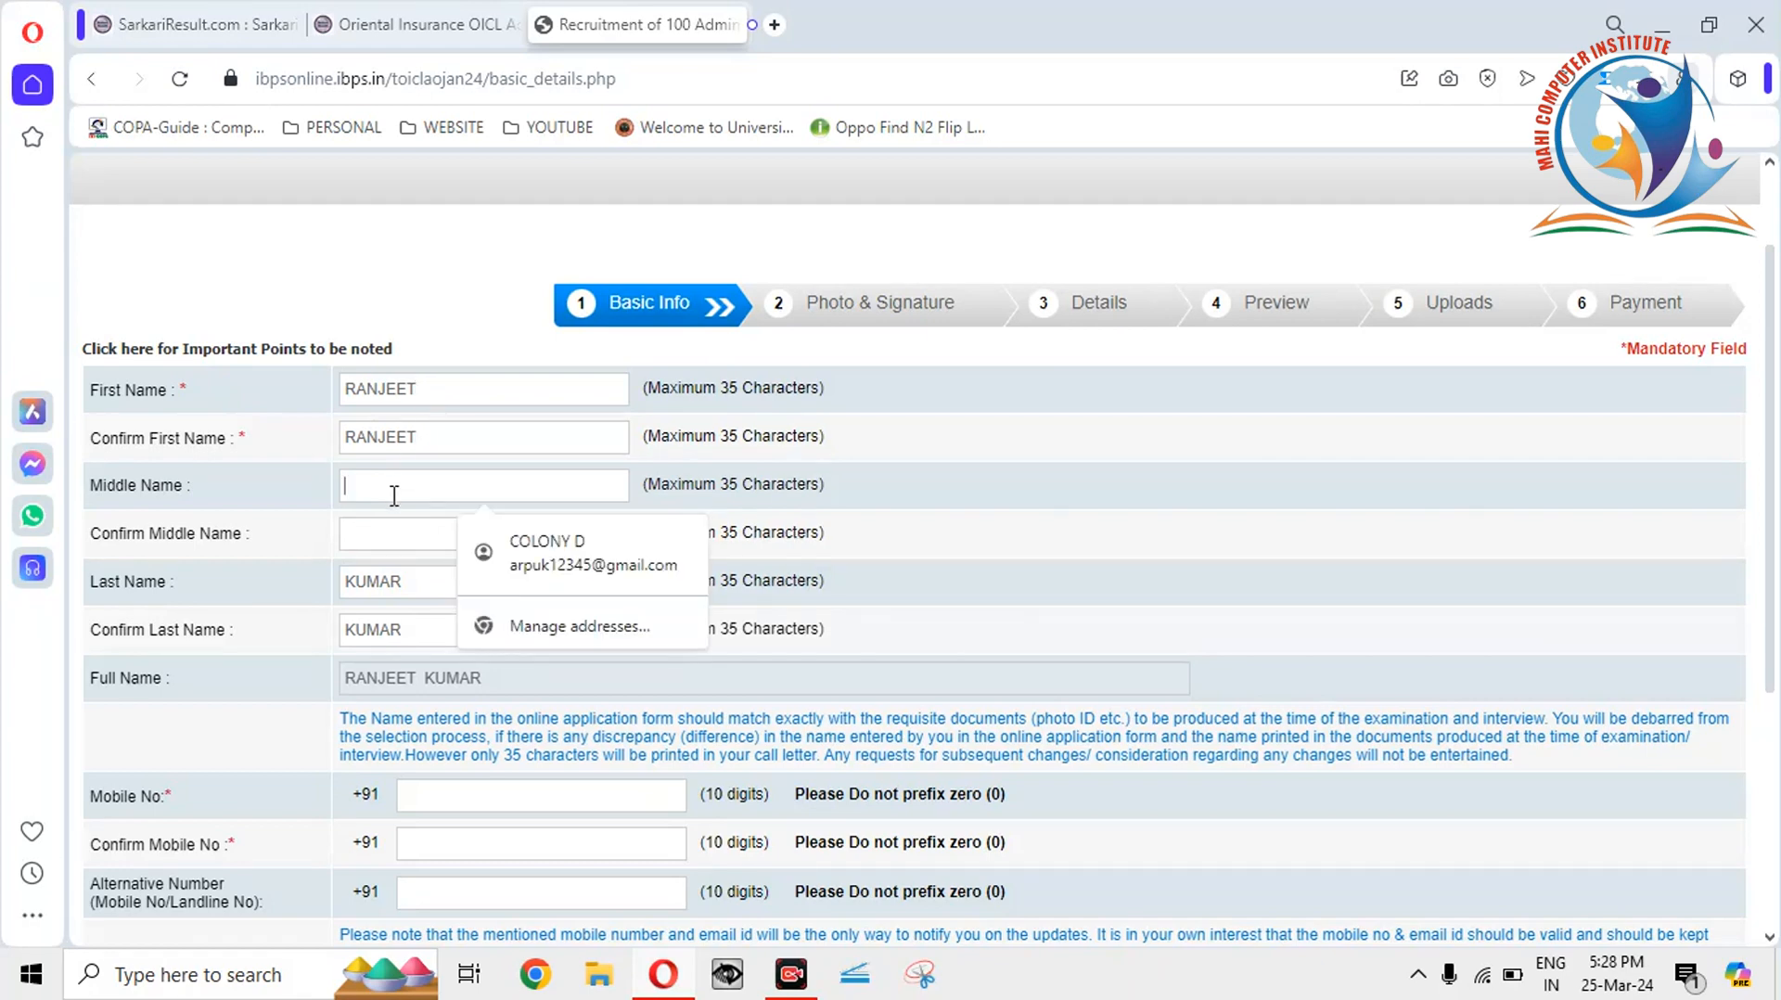
{"action": "left_click", "coordinate": [377, 582]}
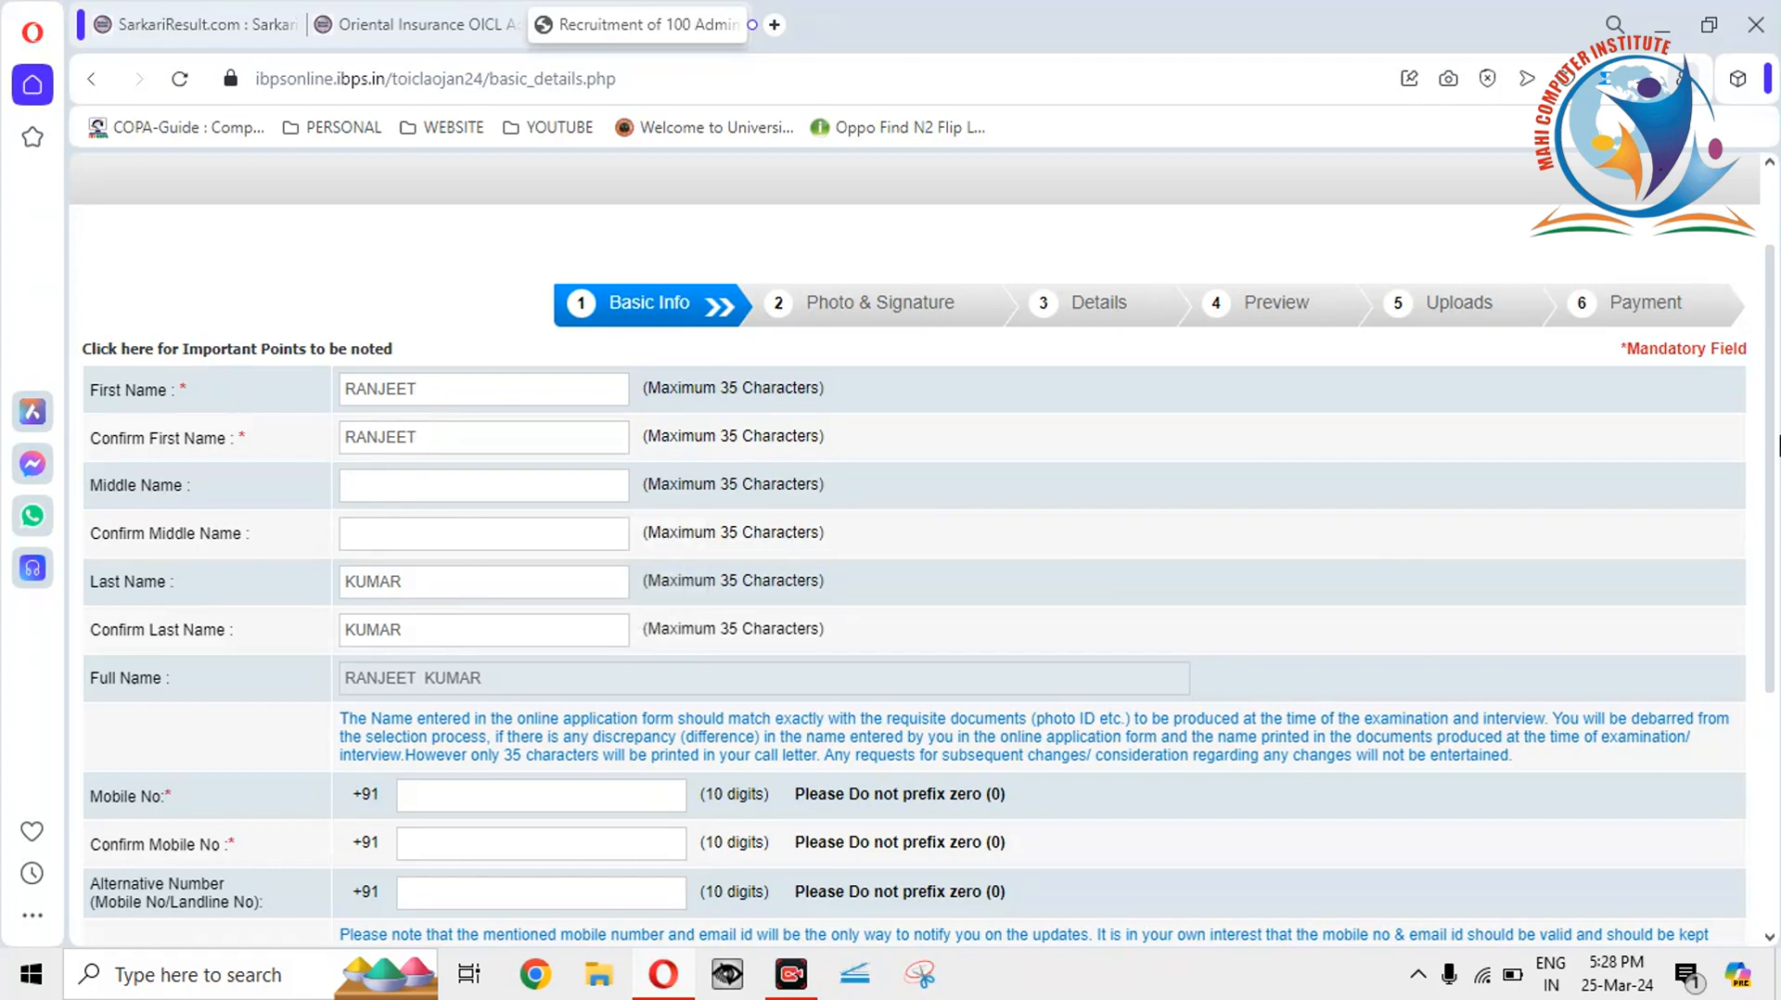
Correct the Last Name entry by adding a letter.
{"action": "scroll", "coordinate": [1771, 483], "scroll_direction": "down", "scroll_amount": 1}
{"action": "left_click_drag", "start_coordinate": [1770, 482], "coordinate": [1769, 519]}
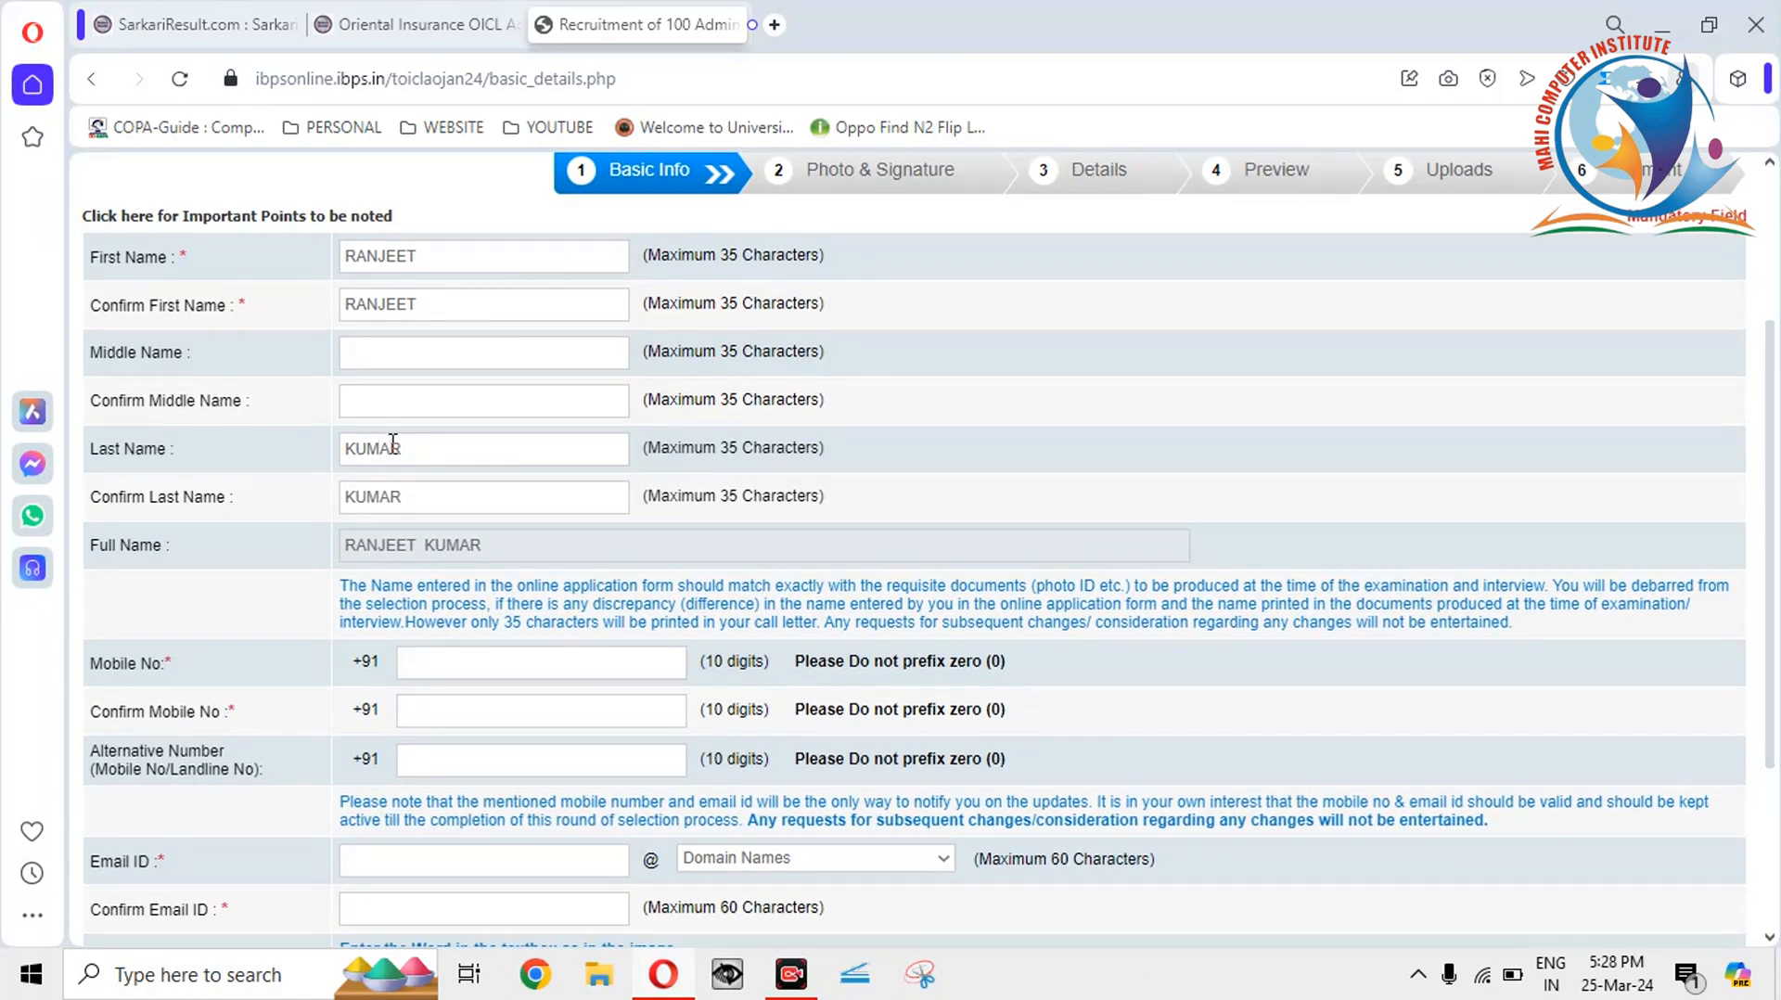
{"action": "type", "text": "E"}
{"action": "left_click", "coordinate": [870, 436]}
Enter the candidate's ten-digit mobile number in Mobile No and Confirm Mobile No.
{"action": "scroll", "coordinate": [1771, 516], "scroll_direction": "down", "scroll_amount": 1}
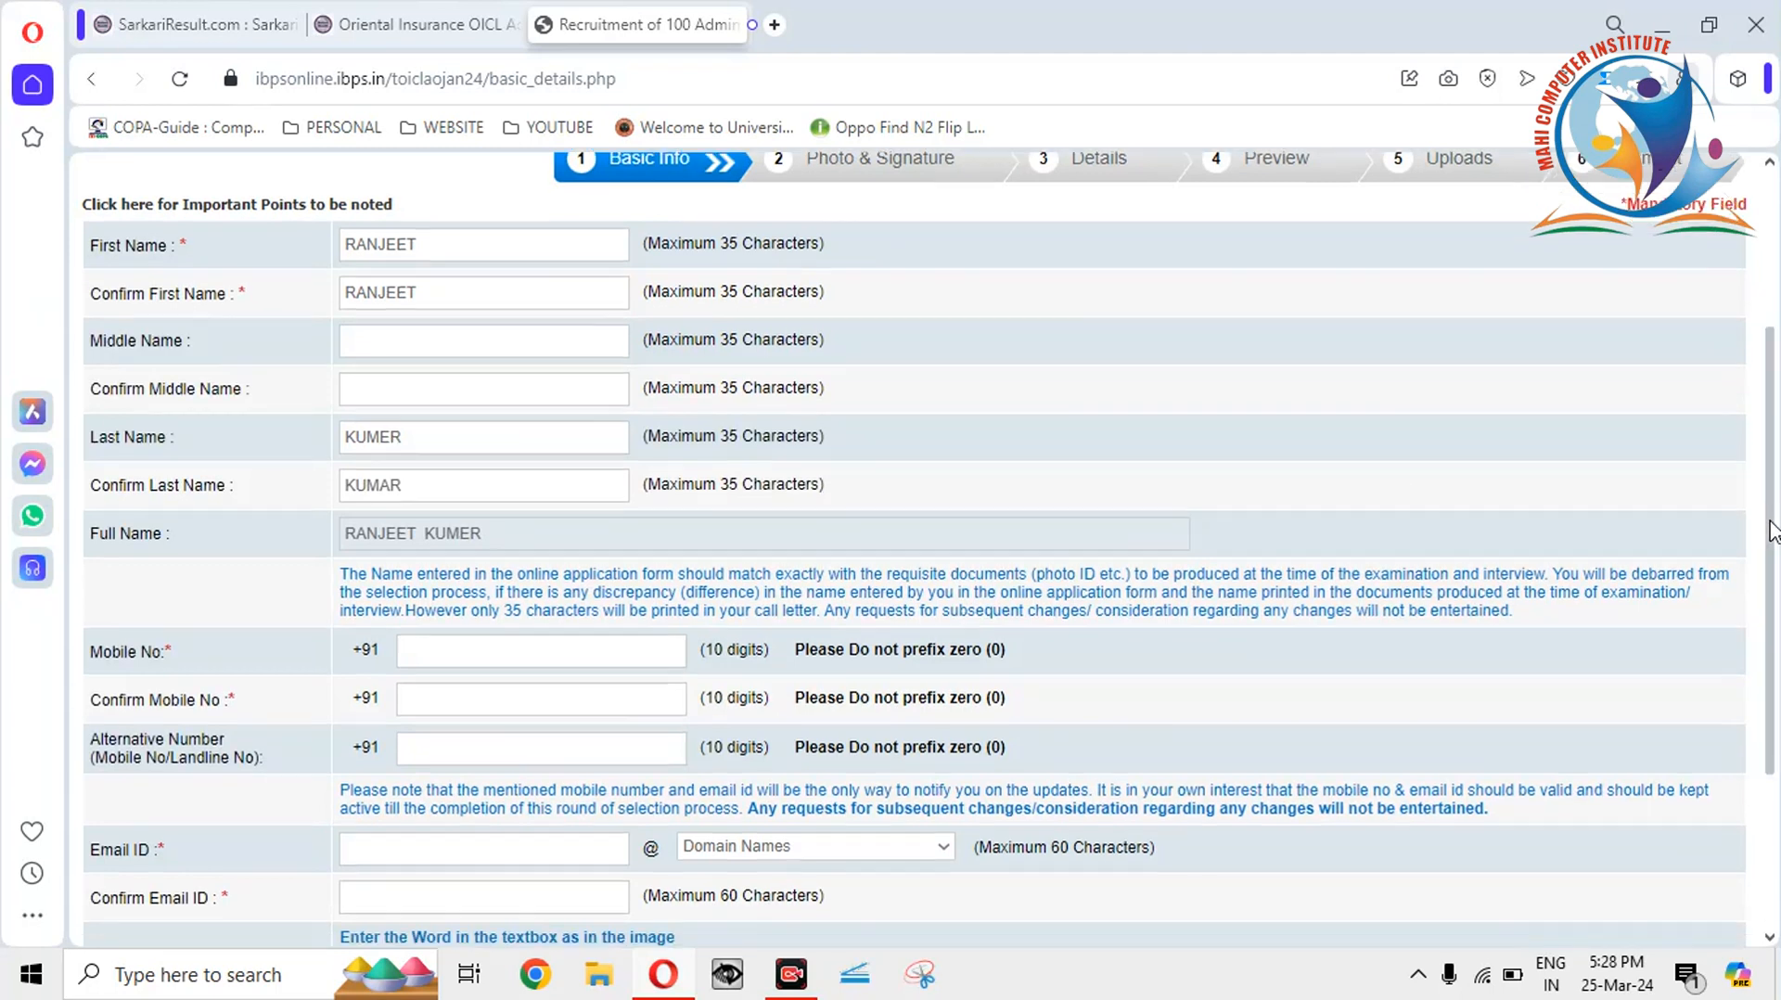
{"action": "left_click", "coordinate": [431, 605]}
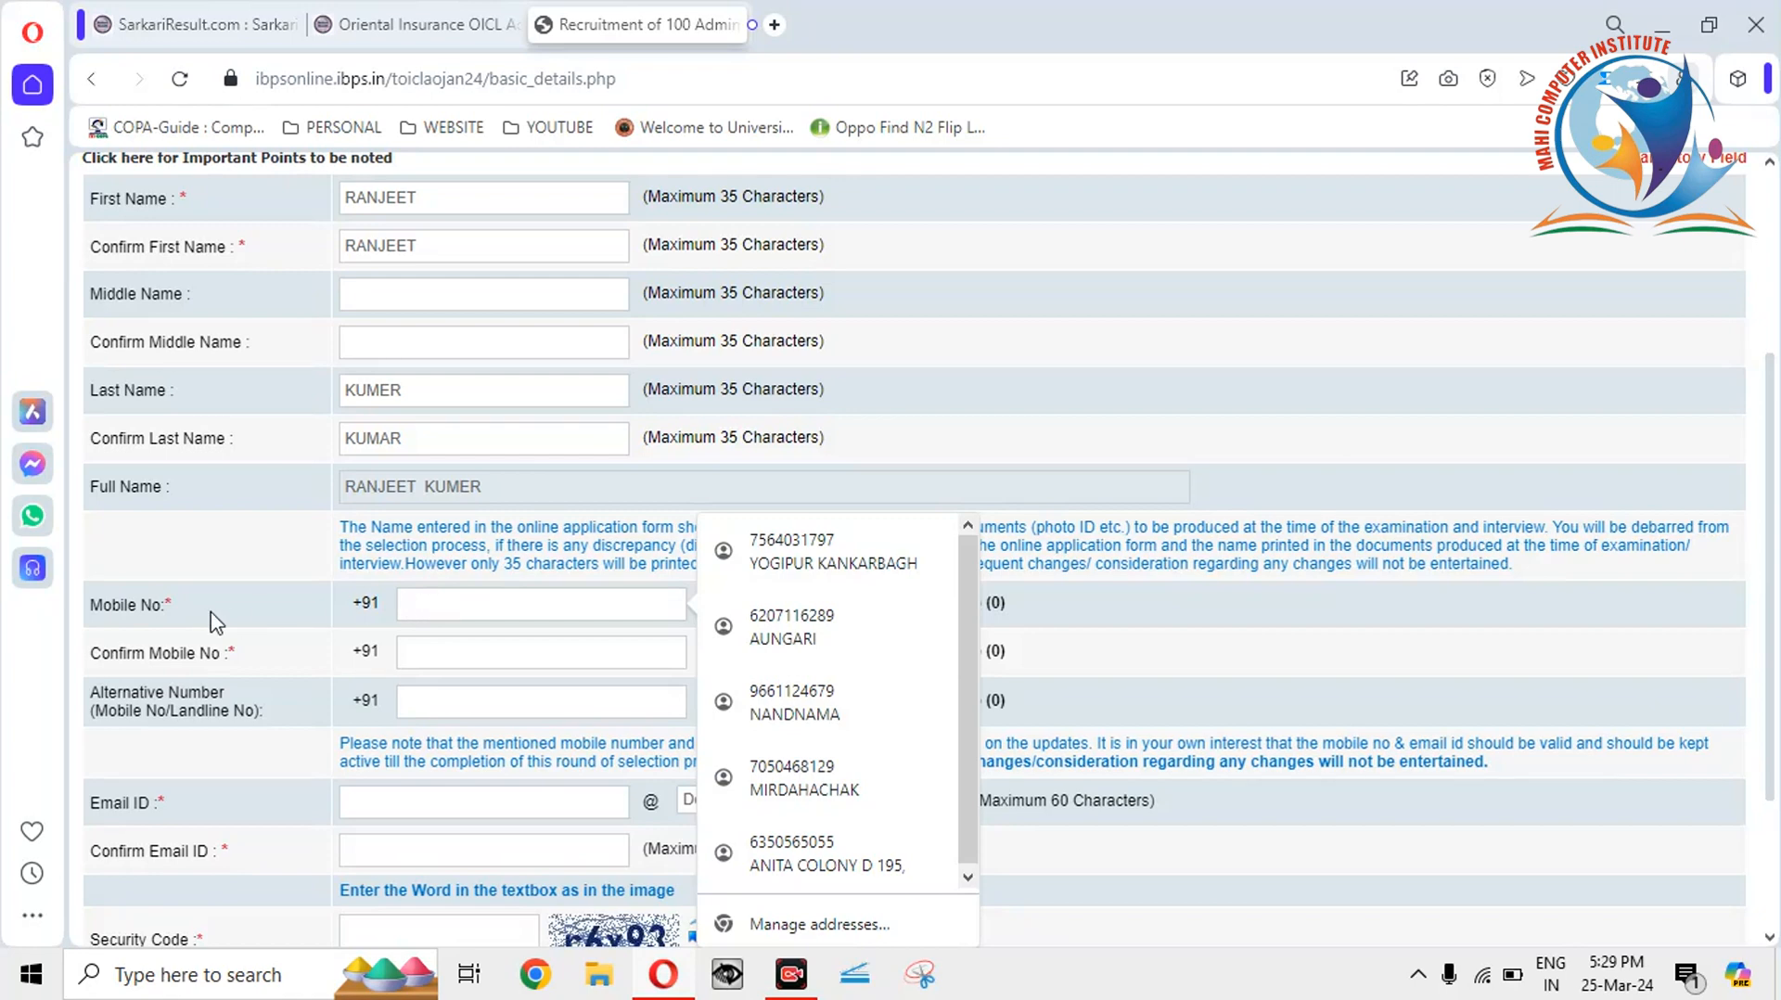
{"action": "left_click", "coordinate": [207, 613]}
{"action": "left_click", "coordinate": [433, 604]}
{"action": "left_click", "coordinate": [247, 614]}
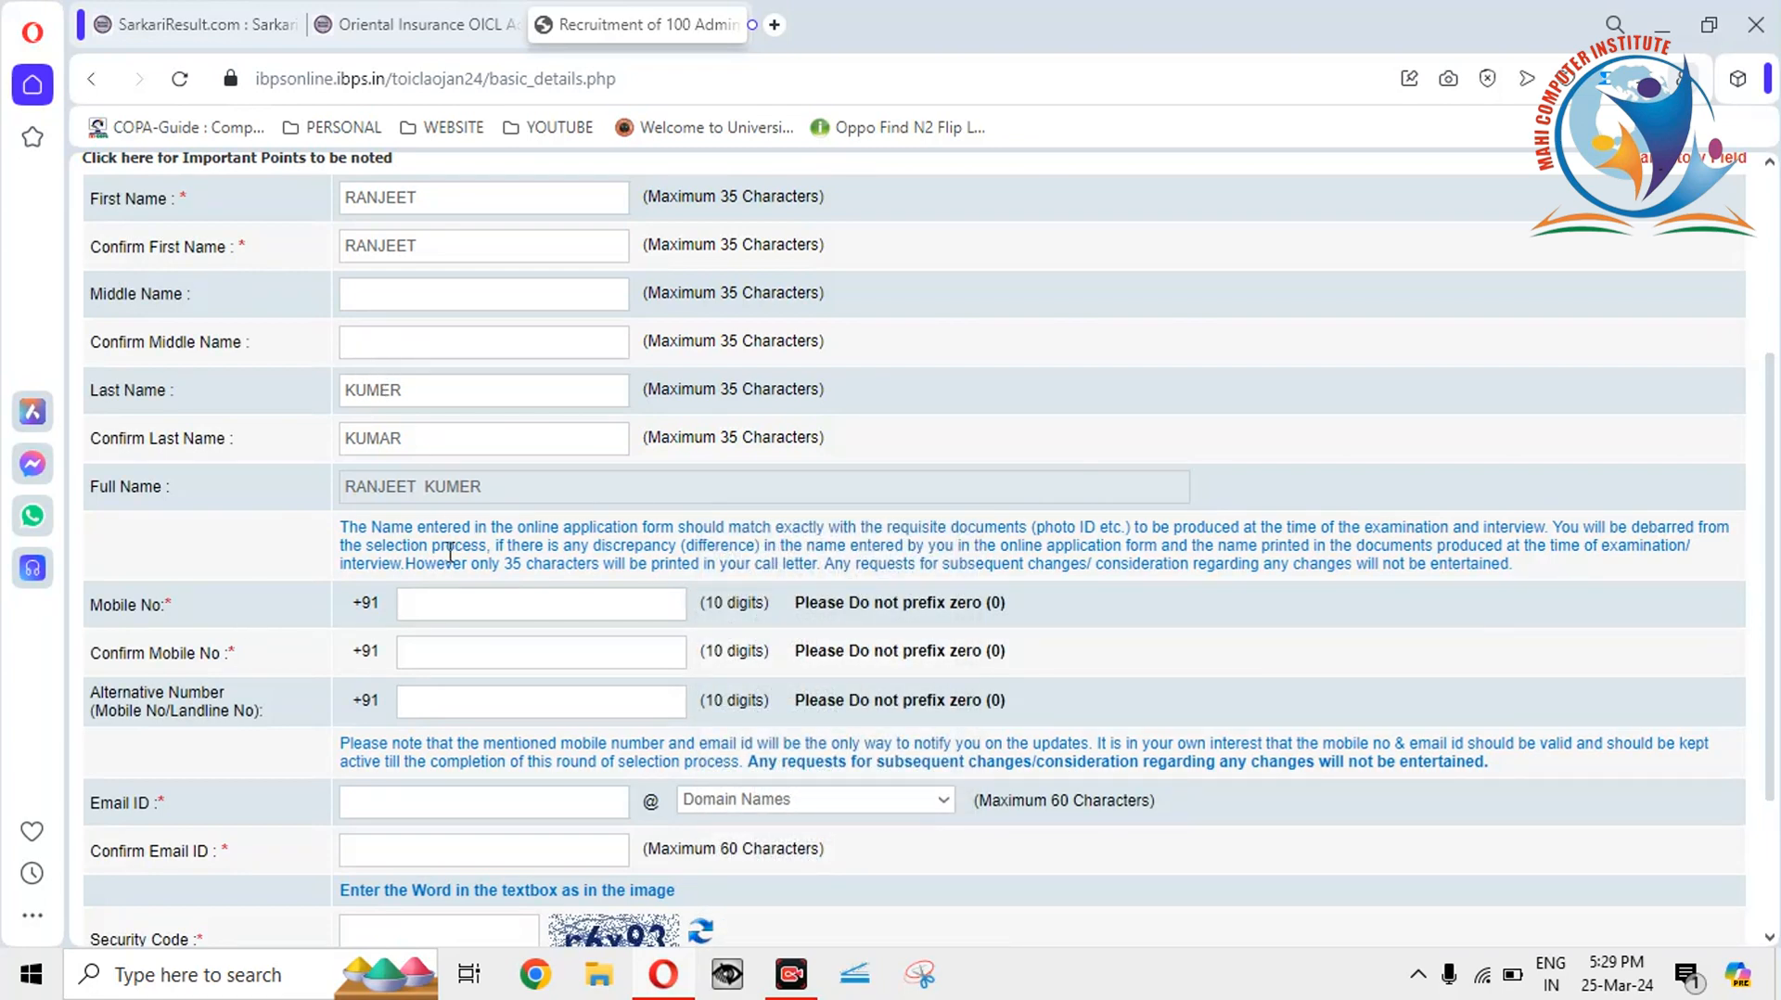
{"action": "left_click", "coordinate": [452, 608]}
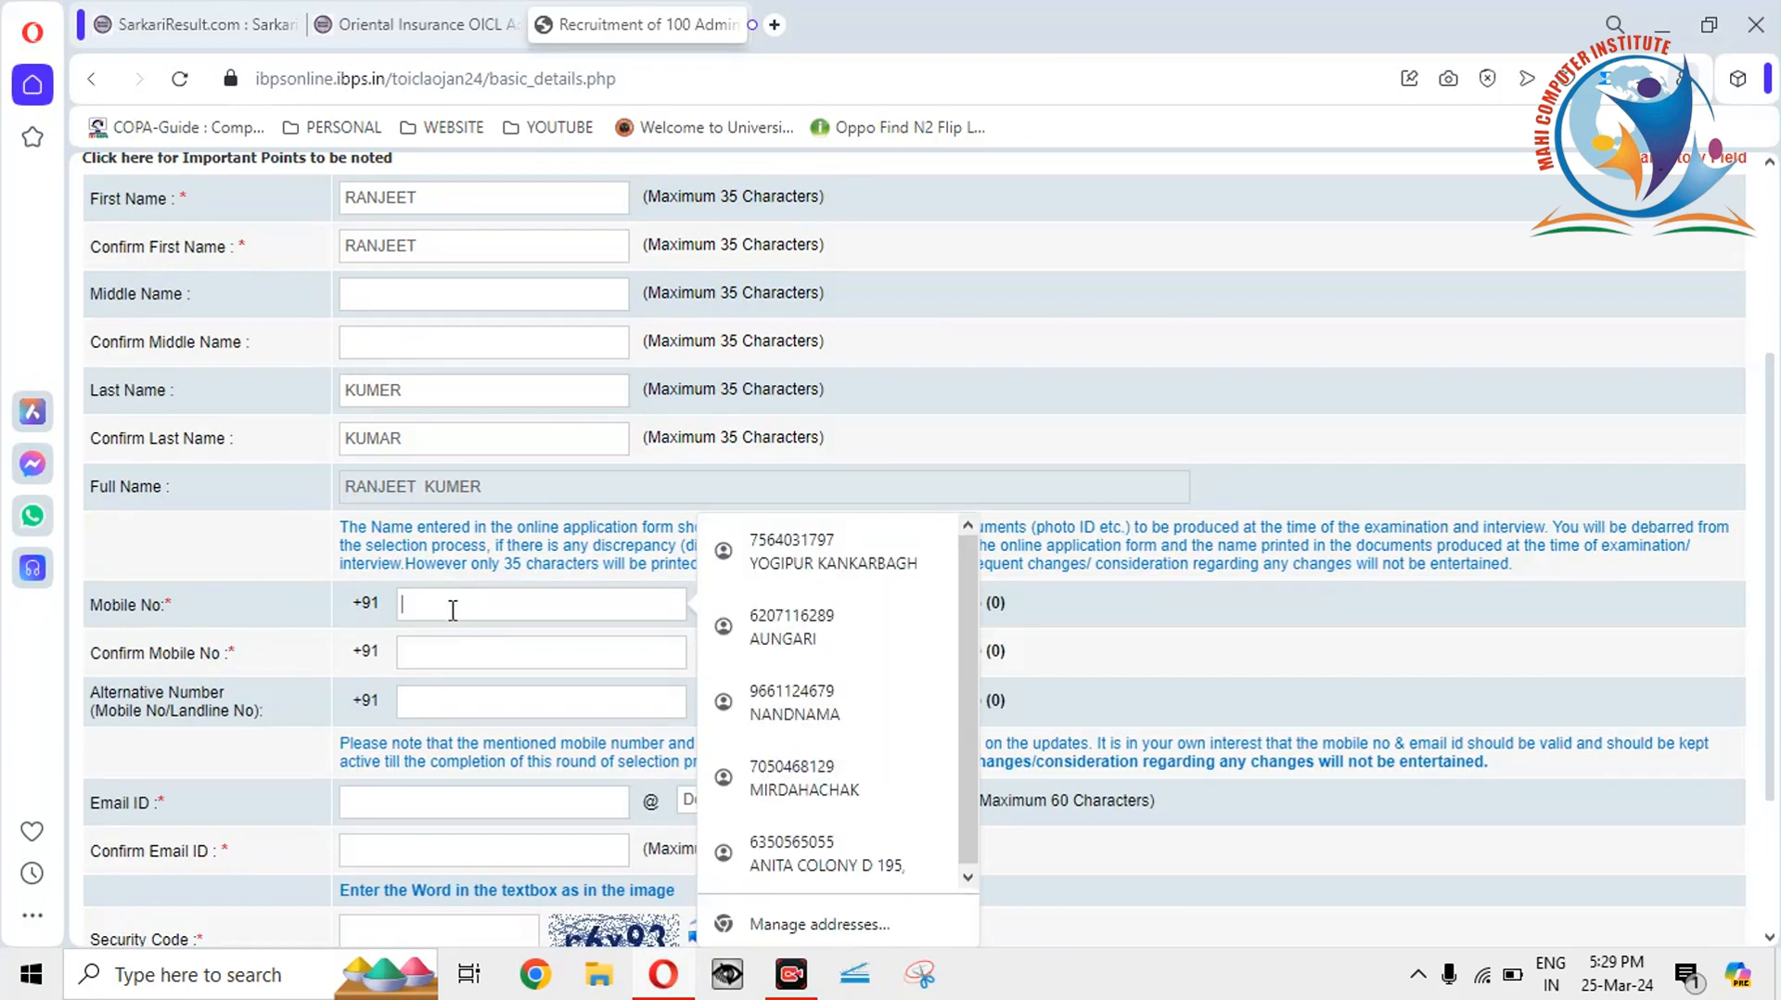
{"action": "left_click", "coordinate": [395, 489]}
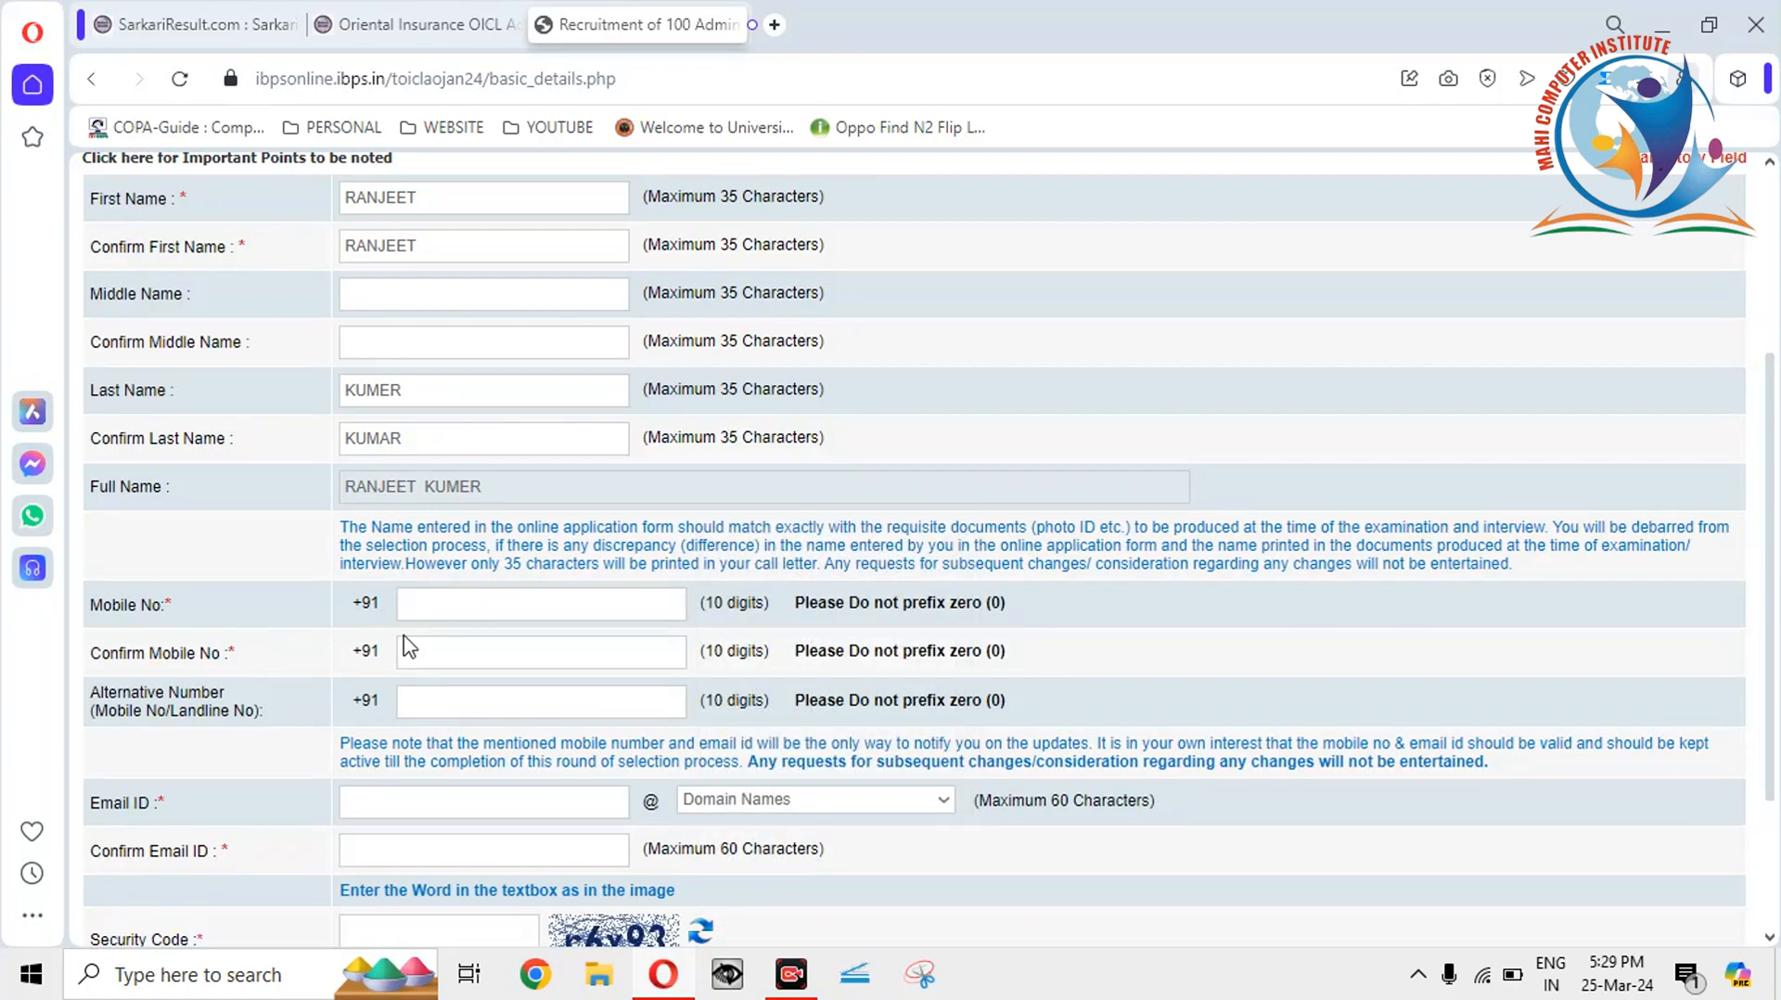
{"action": "left_click", "coordinate": [414, 603]}
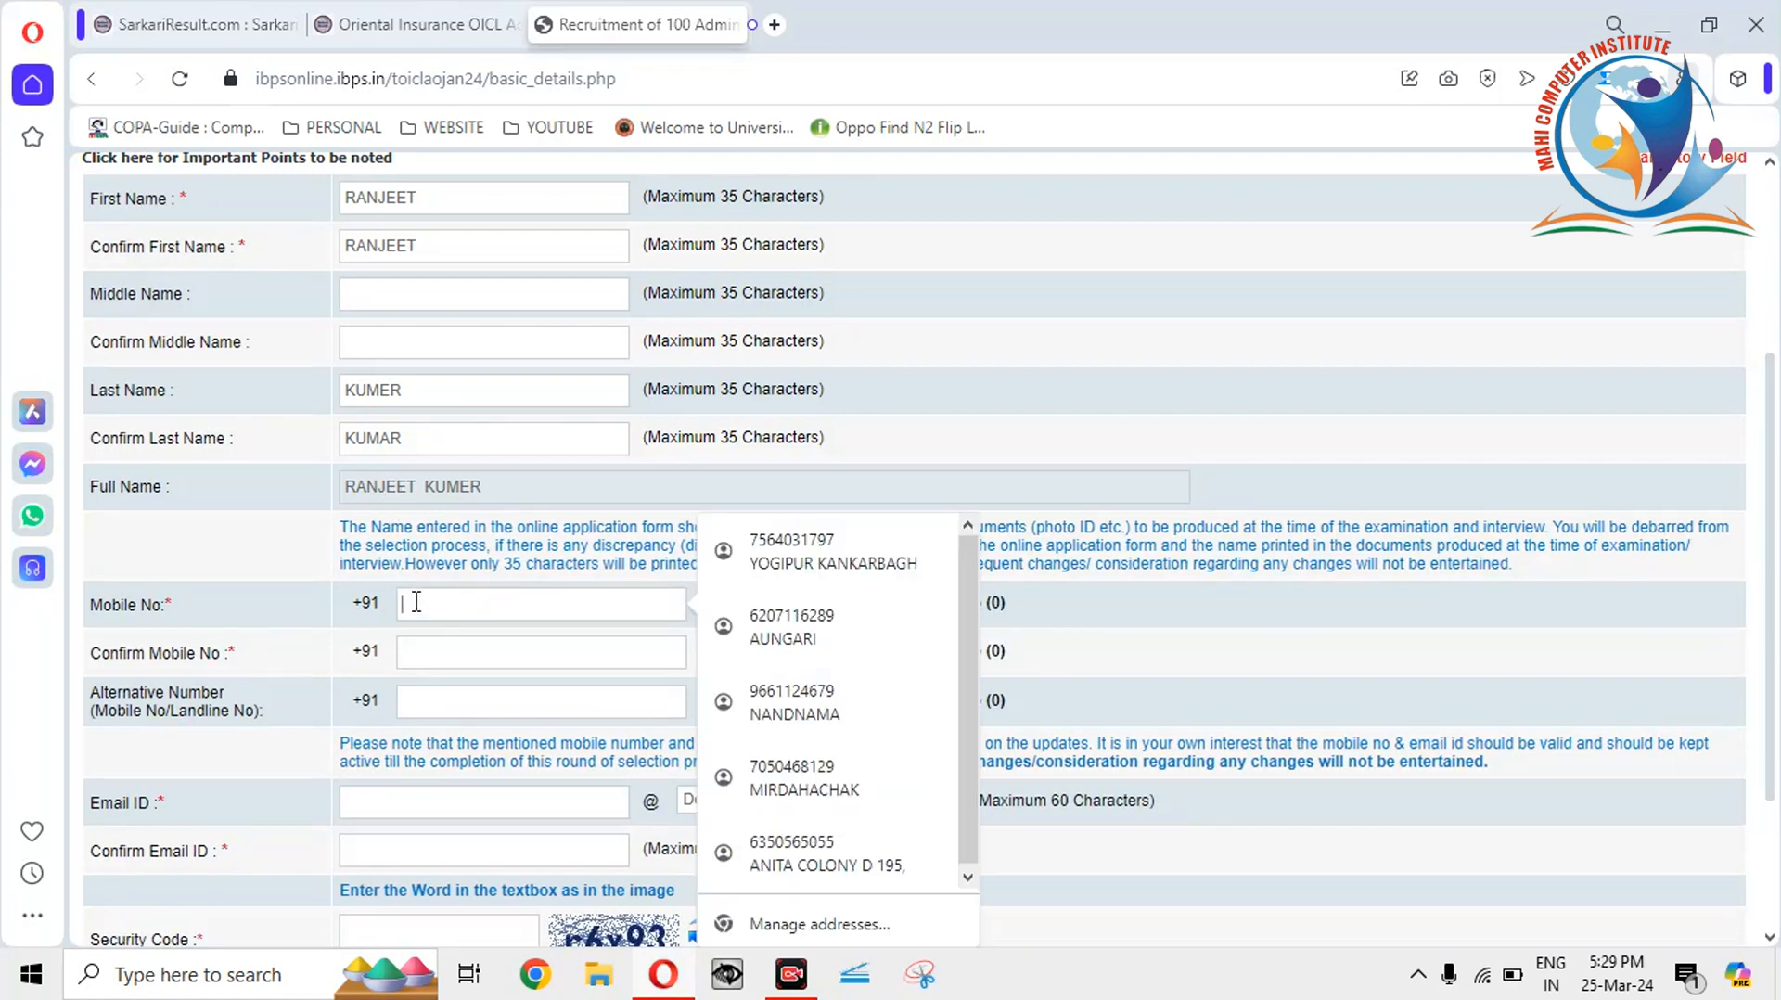
{"action": "type", "text": "930"}
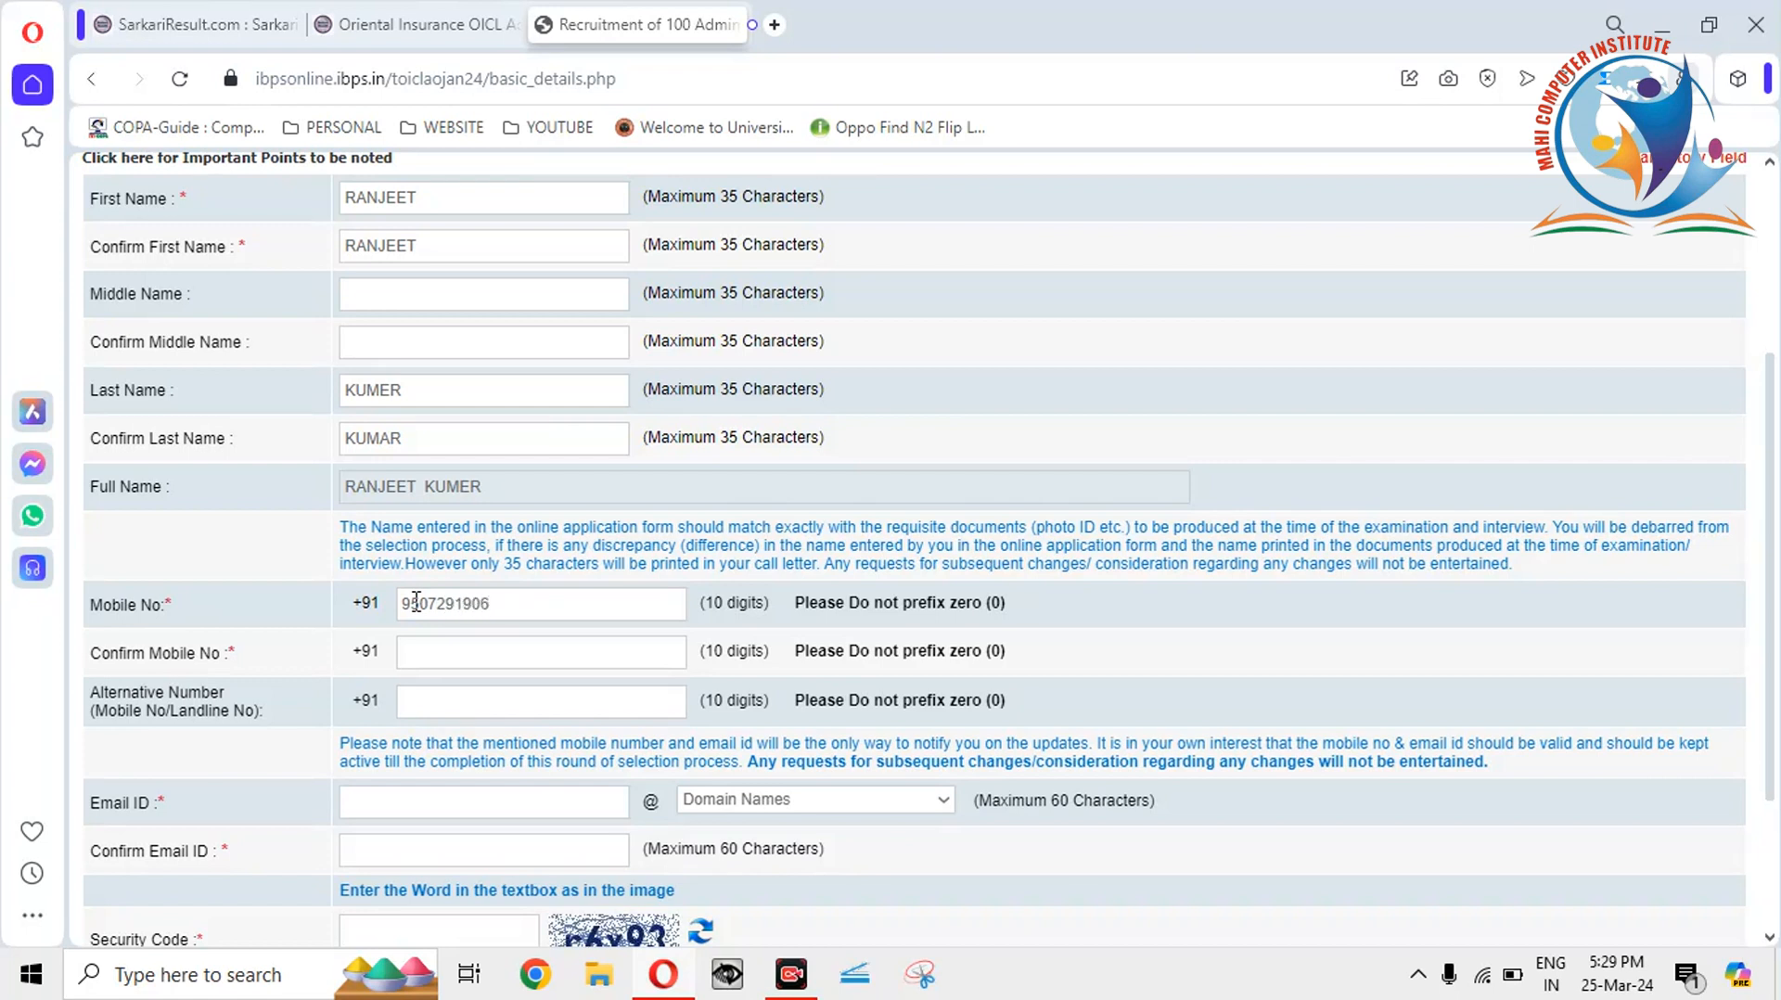
{"action": "left_click", "coordinate": [437, 657]}
{"action": "left_click_drag", "start_coordinate": [1772, 519], "coordinate": [1755, 692]}
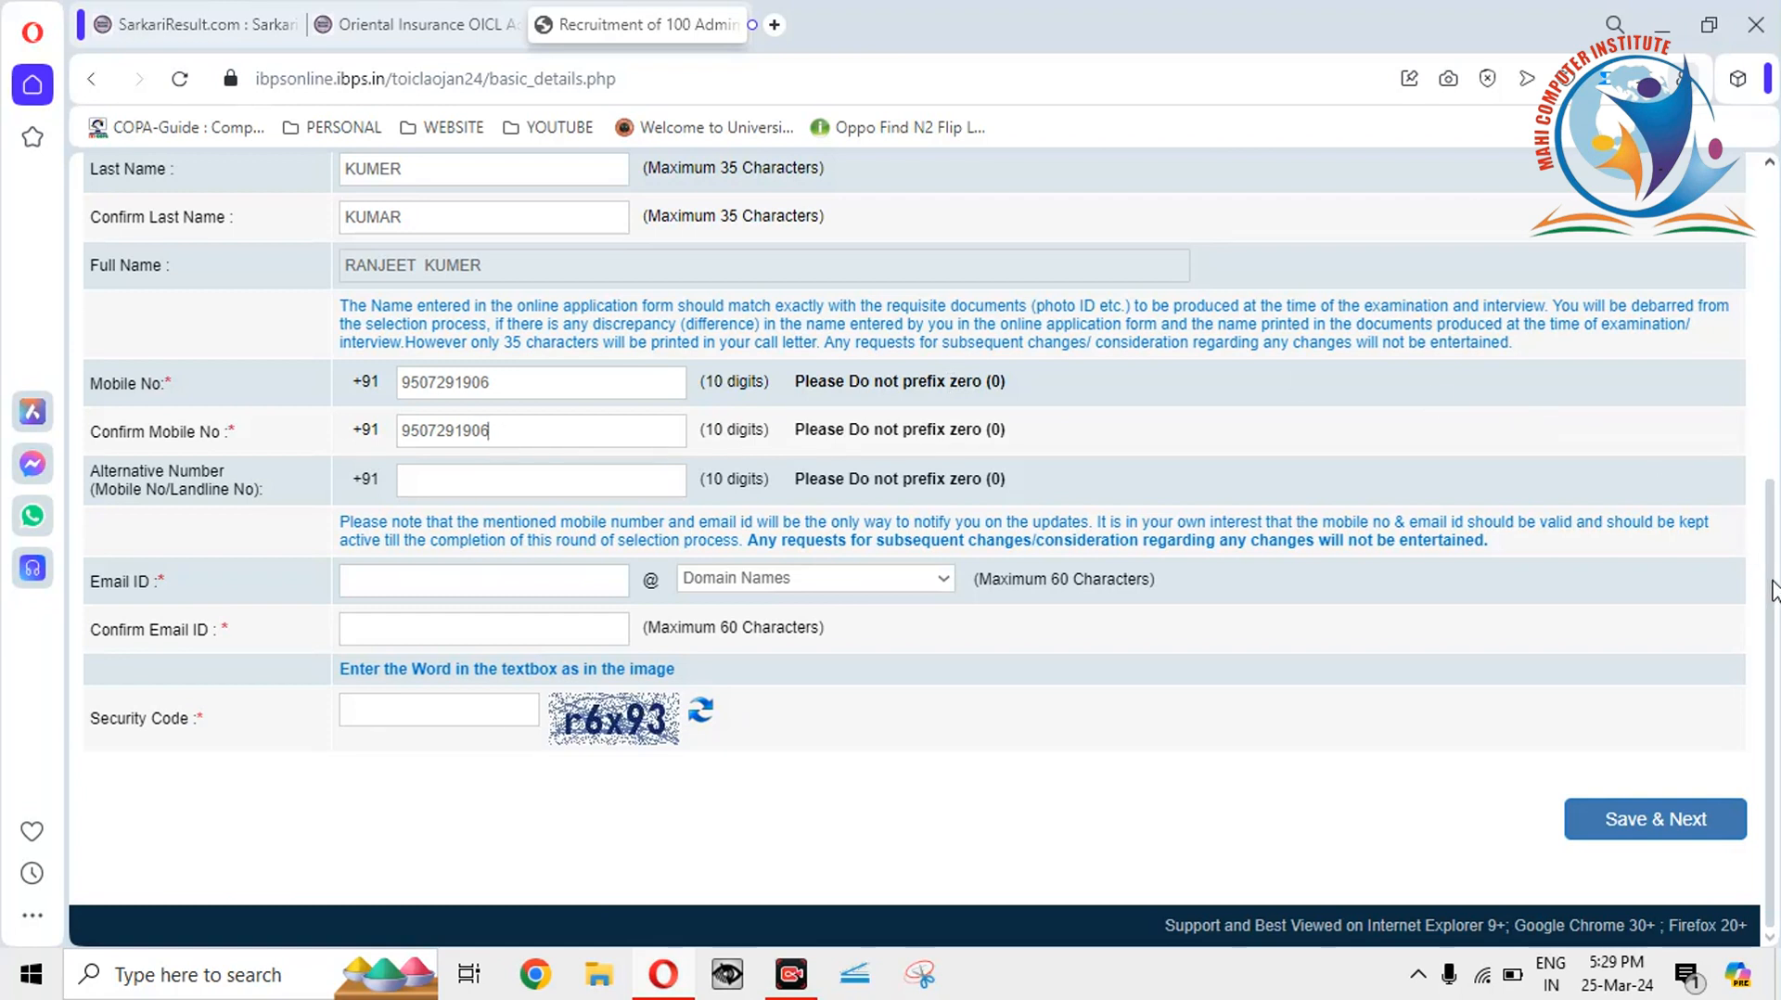
Type the candidate's email user name into the Email ID field.
{"action": "left_click", "coordinate": [485, 579]}
{"action": "type", "text": "MAH"}
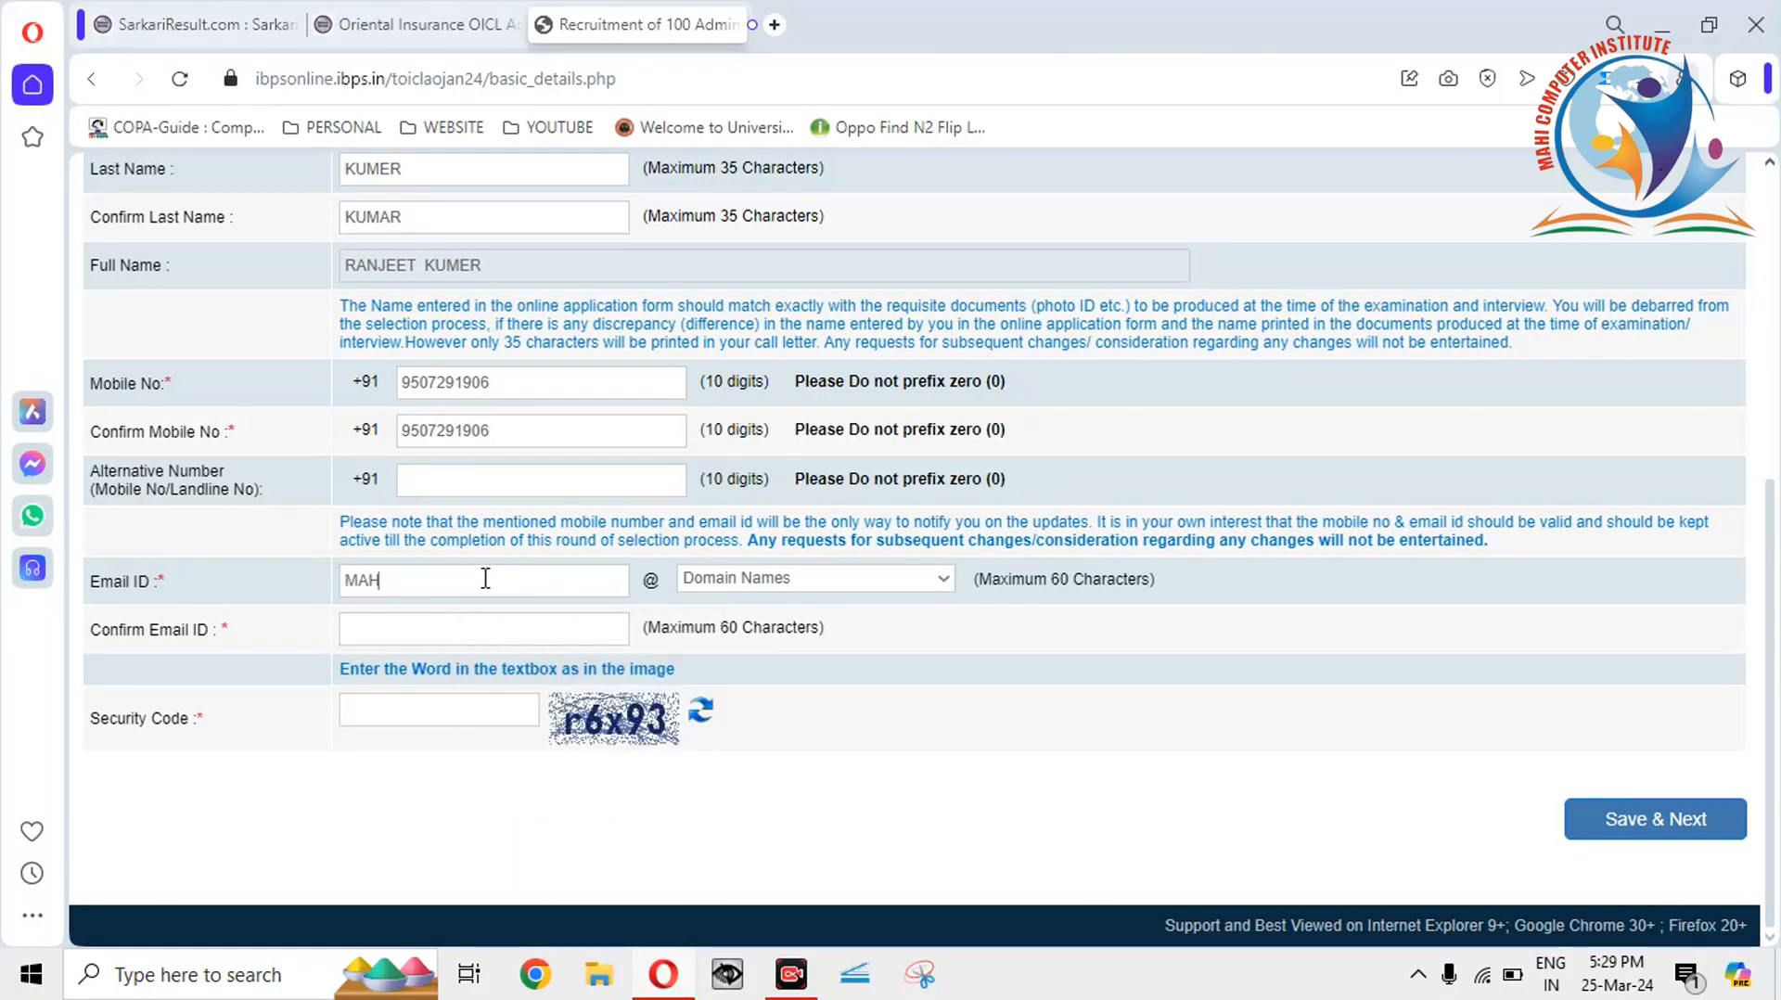
{"action": "key", "text": "BackSpace"}
{"action": "key", "text": "BackSpace"}
{"action": "key", "text": "BackSpace"}
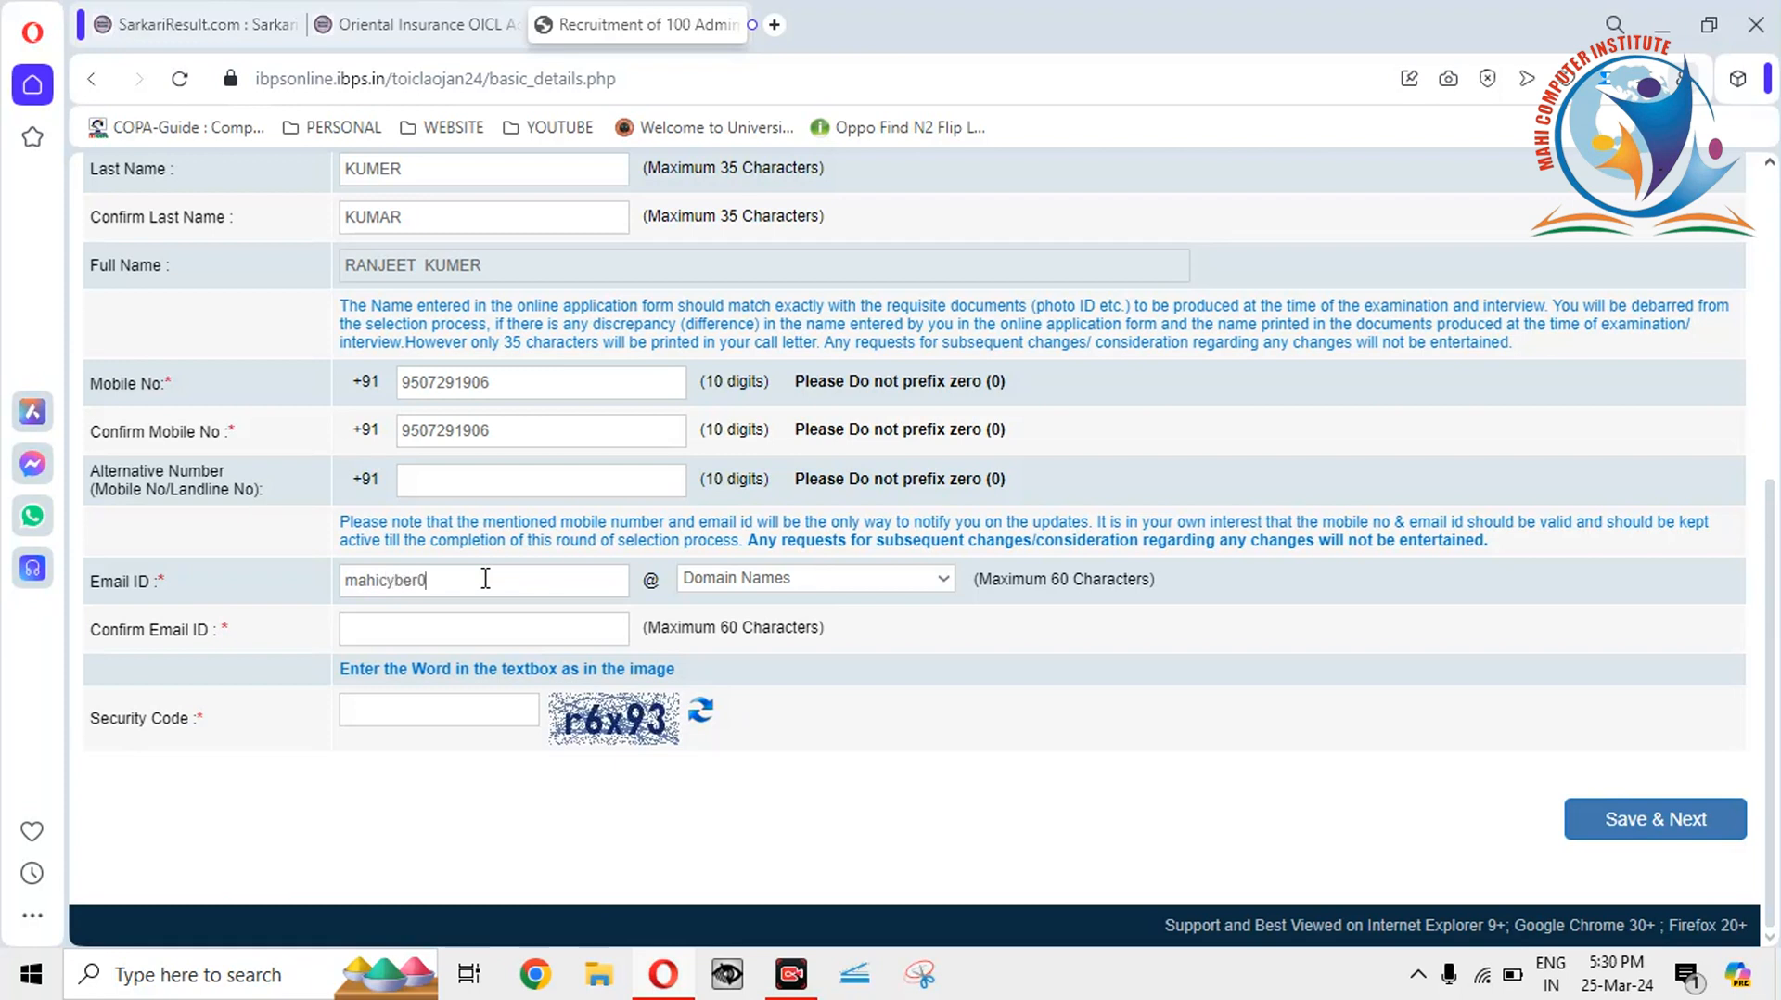
Set the email domain to gmail.com, briefly trying Others before switching back.
{"action": "left_click", "coordinate": [733, 583]}
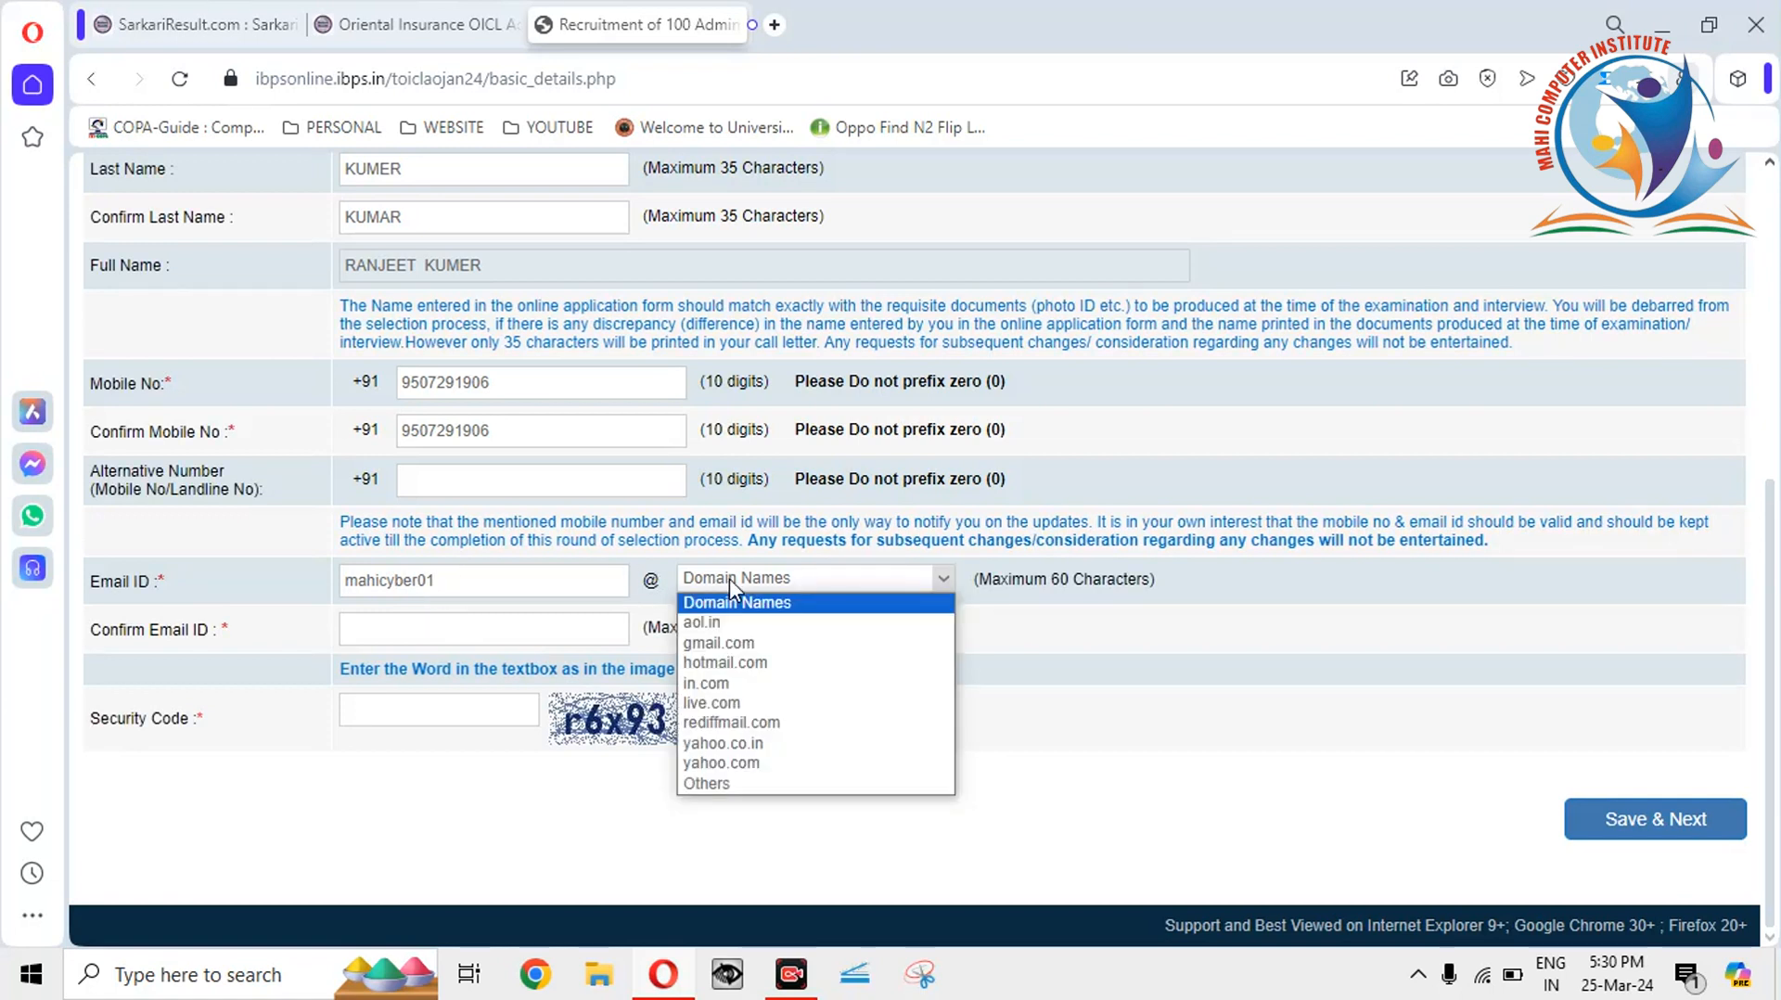
{"action": "left_click", "coordinate": [468, 580]}
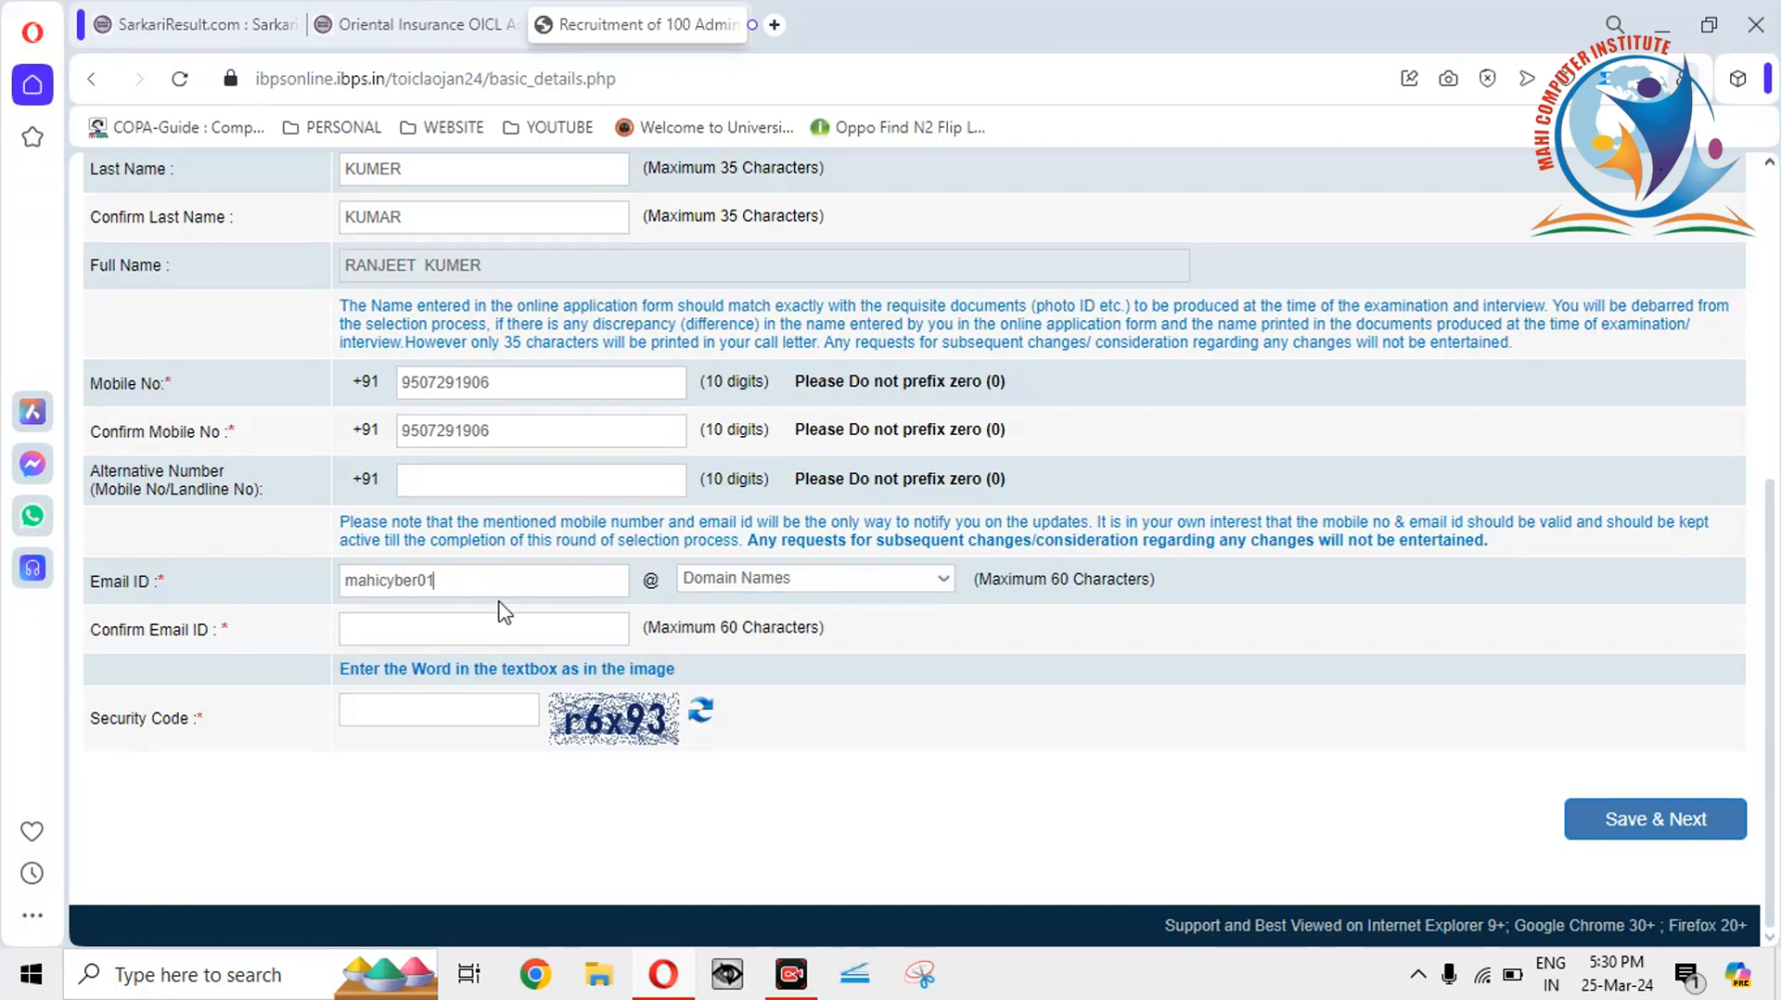
{"action": "left_click", "coordinate": [844, 584]}
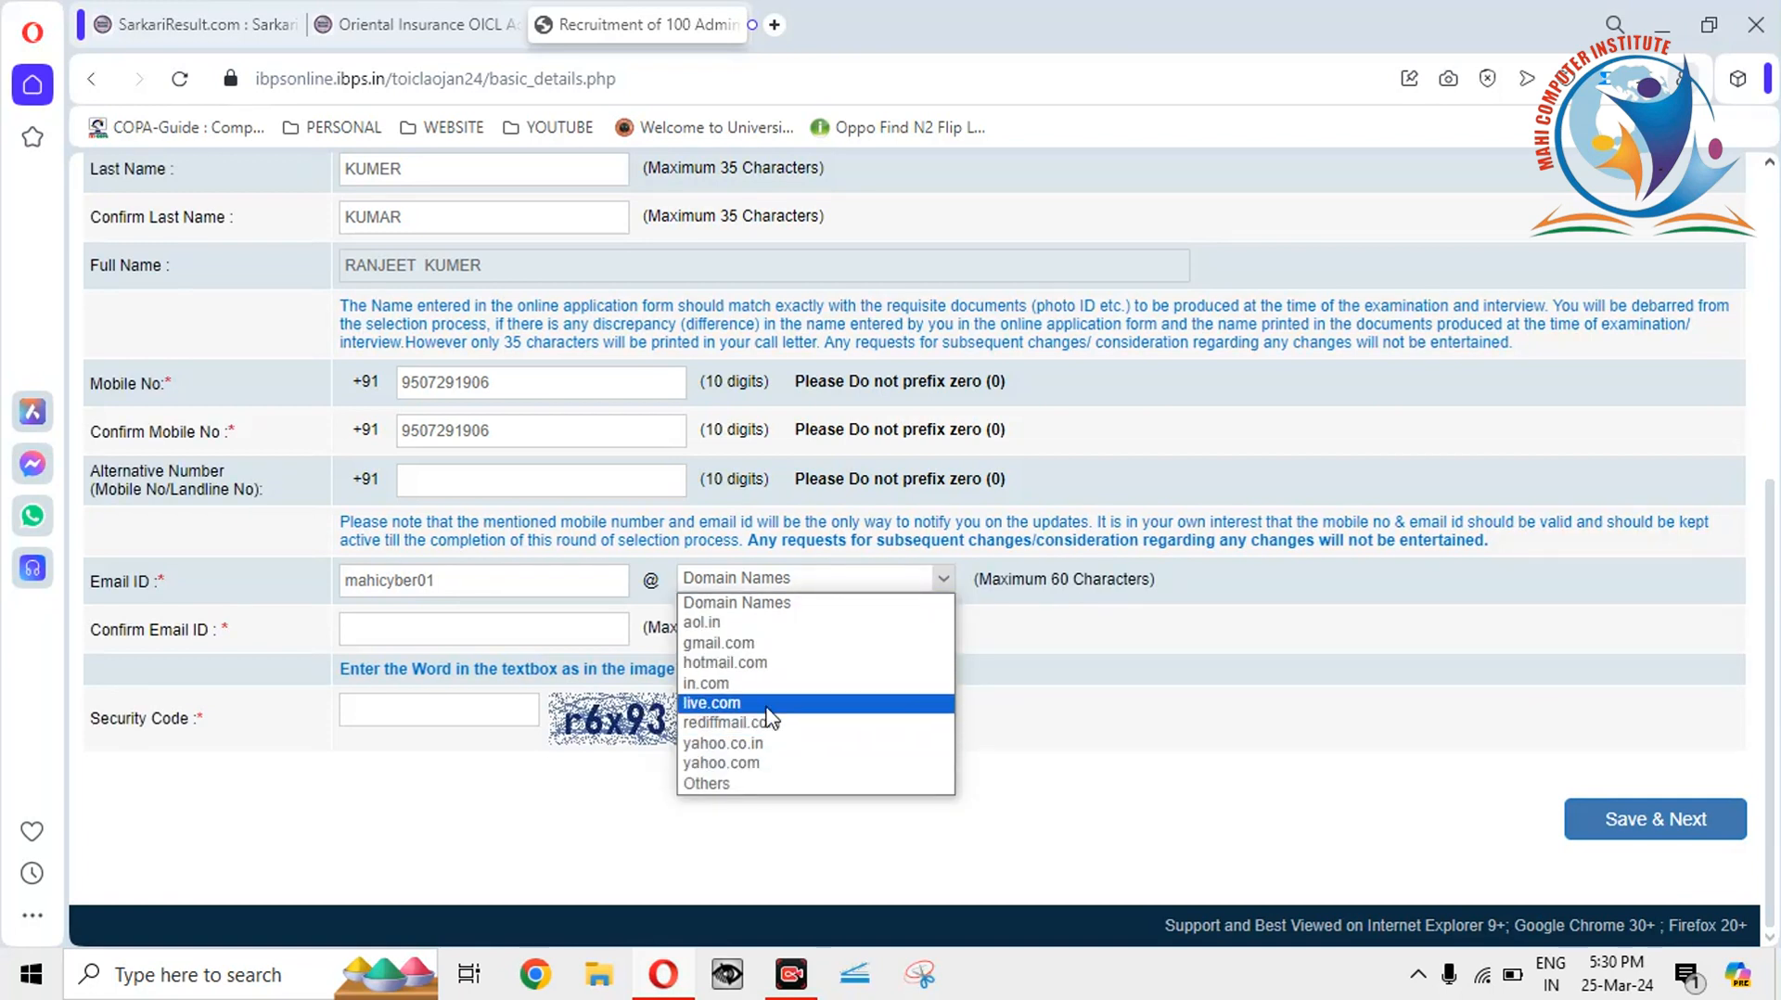
{"action": "left_click", "coordinate": [764, 645]}
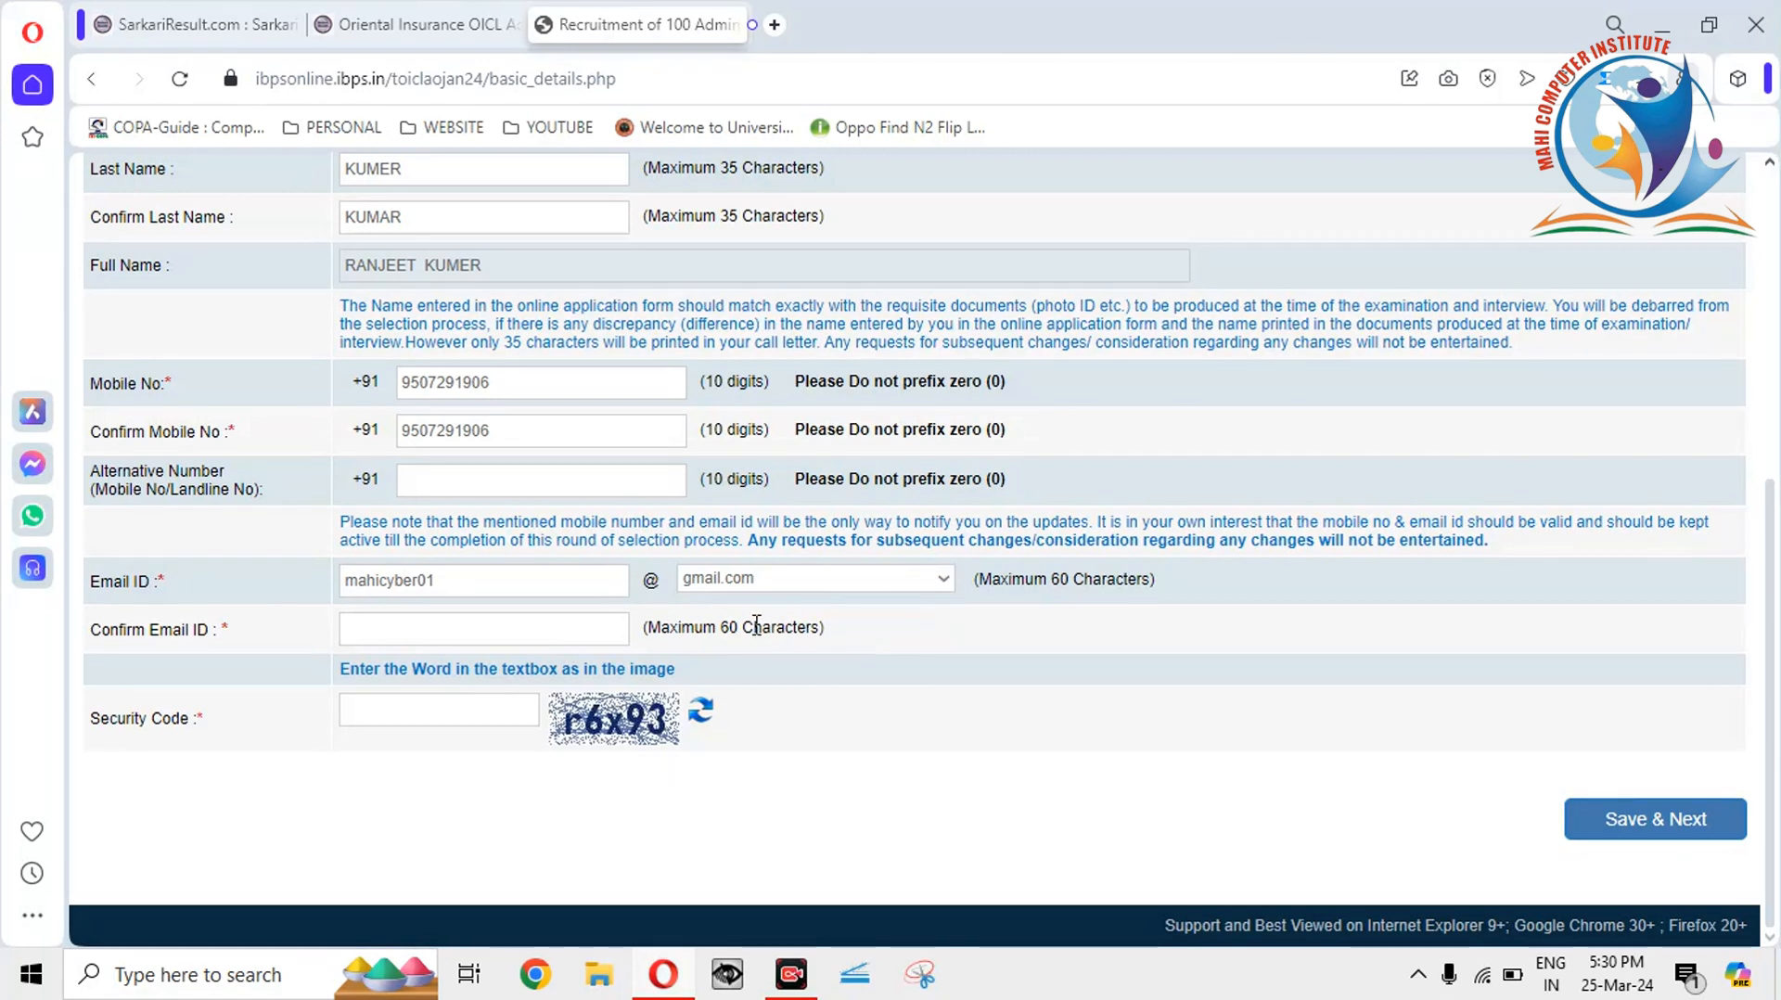
{"action": "left_click", "coordinate": [447, 629]}
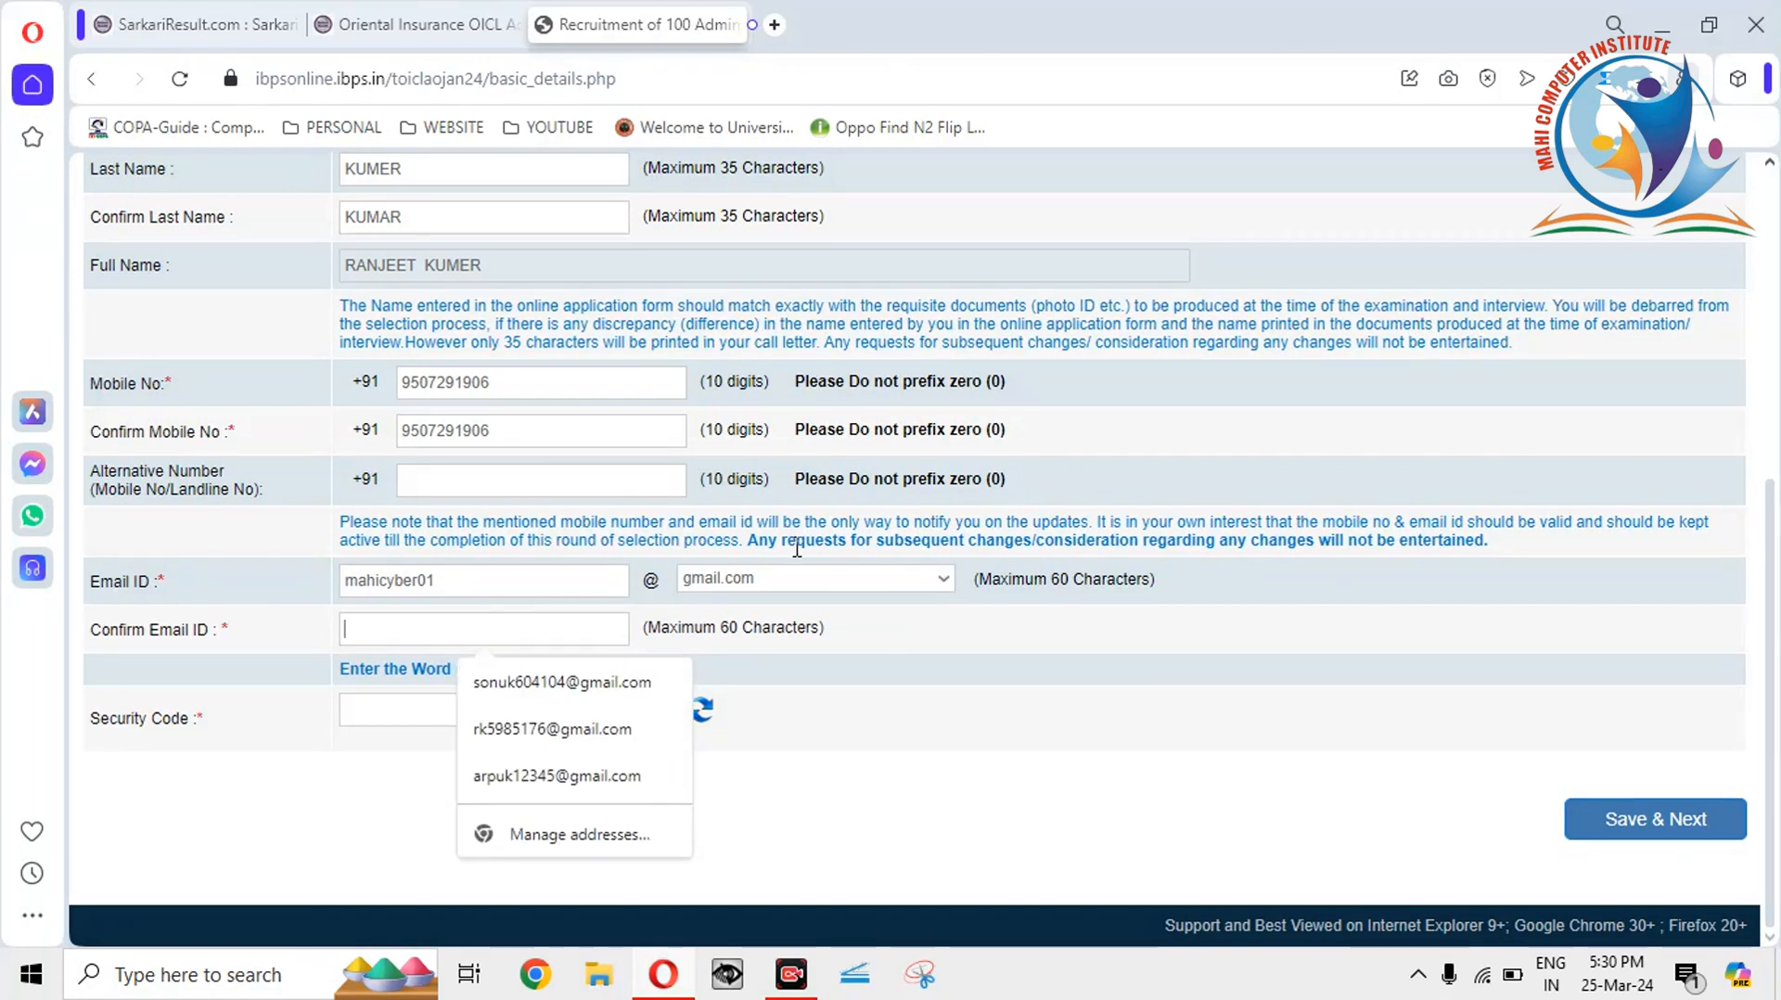
{"action": "left_click", "coordinate": [795, 578]}
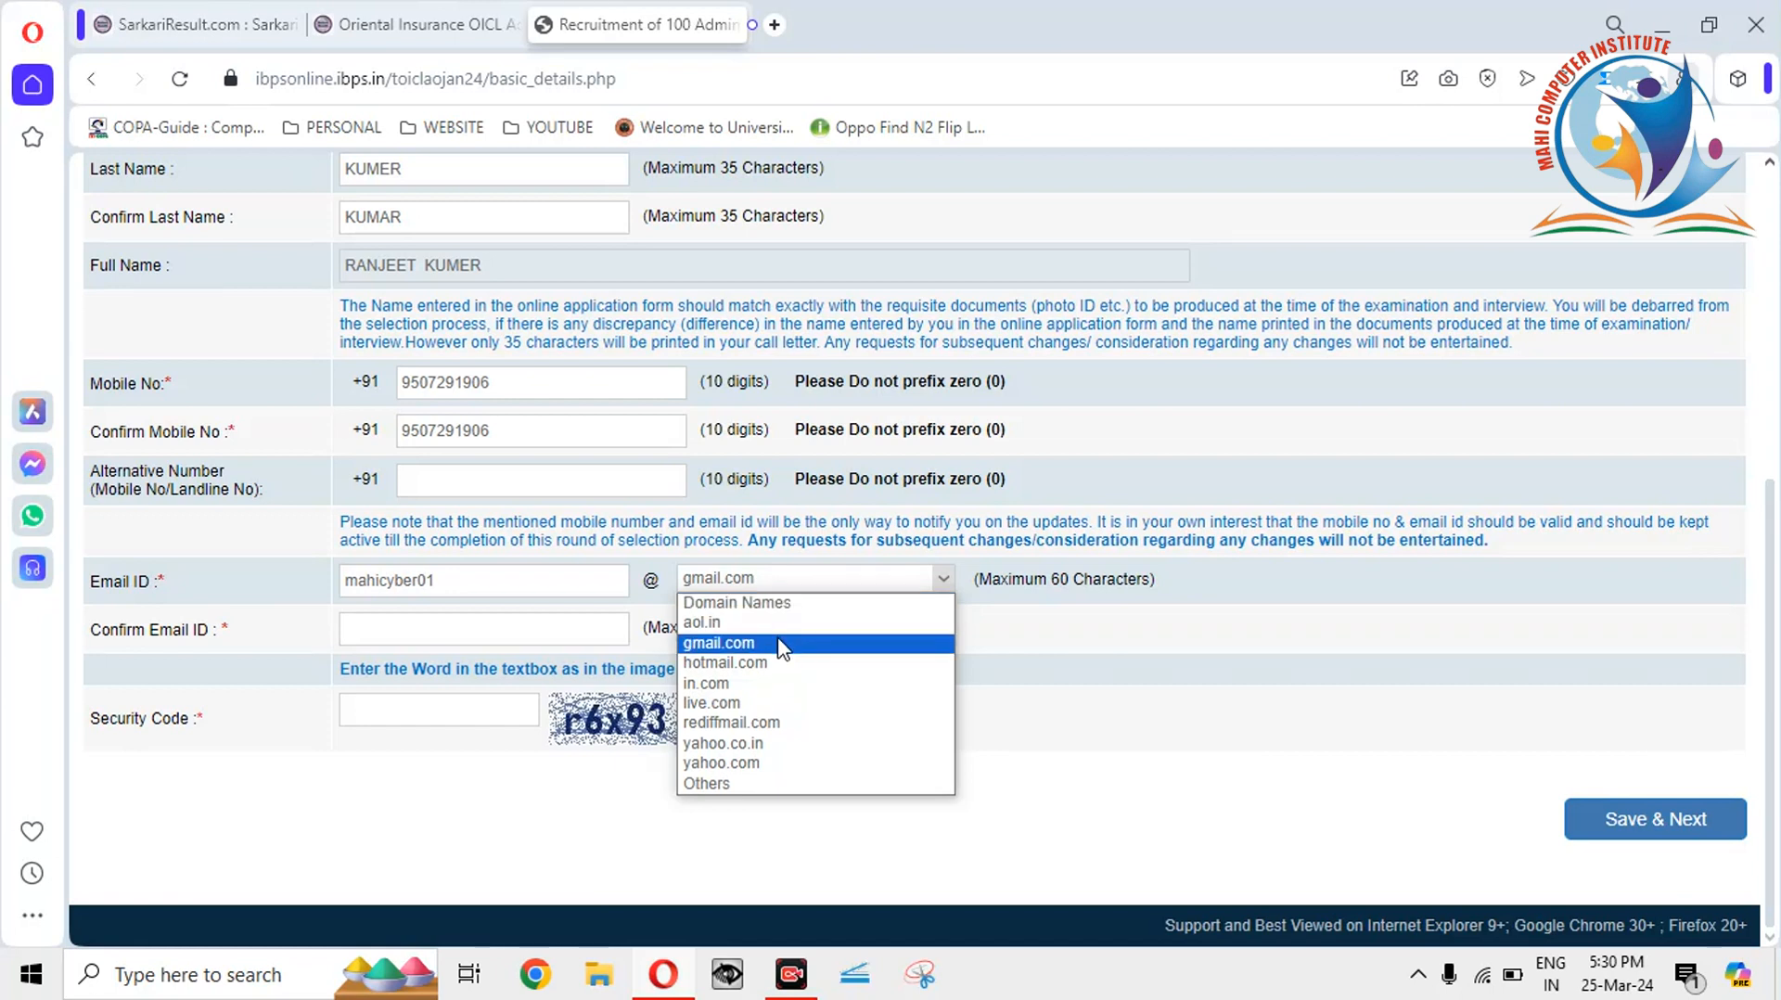
{"action": "left_click", "coordinate": [753, 785]}
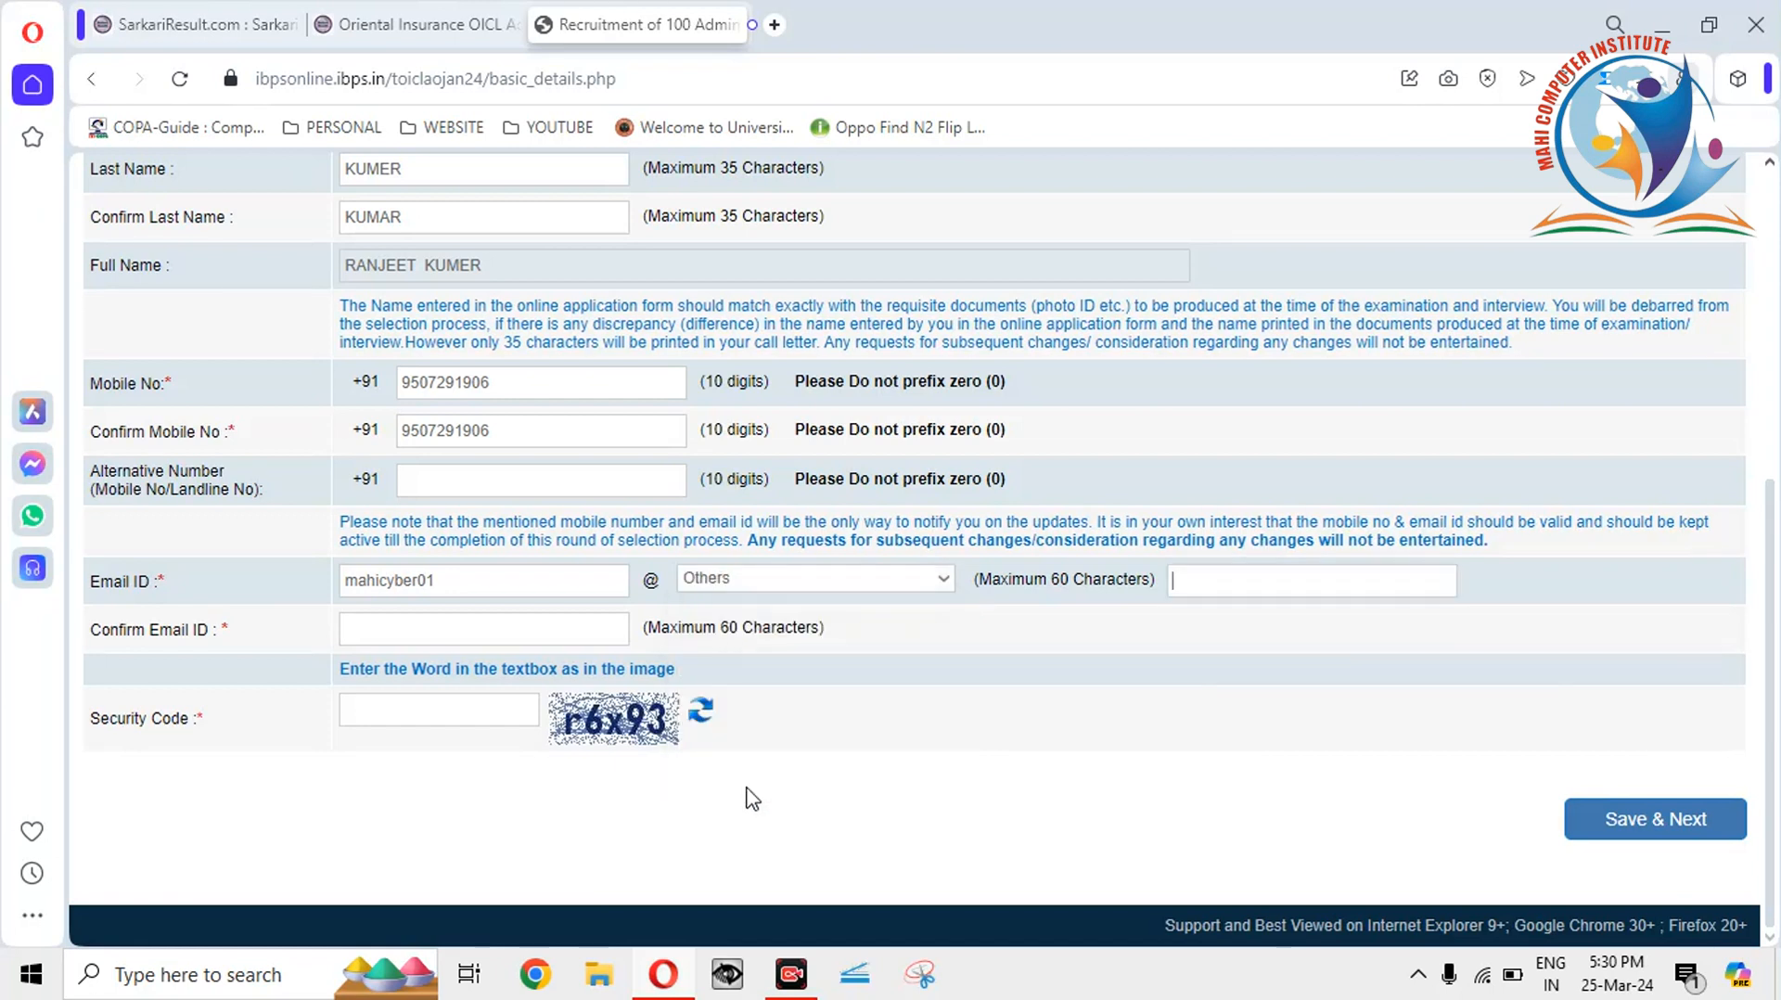
{"action": "left_click", "coordinate": [1221, 590]}
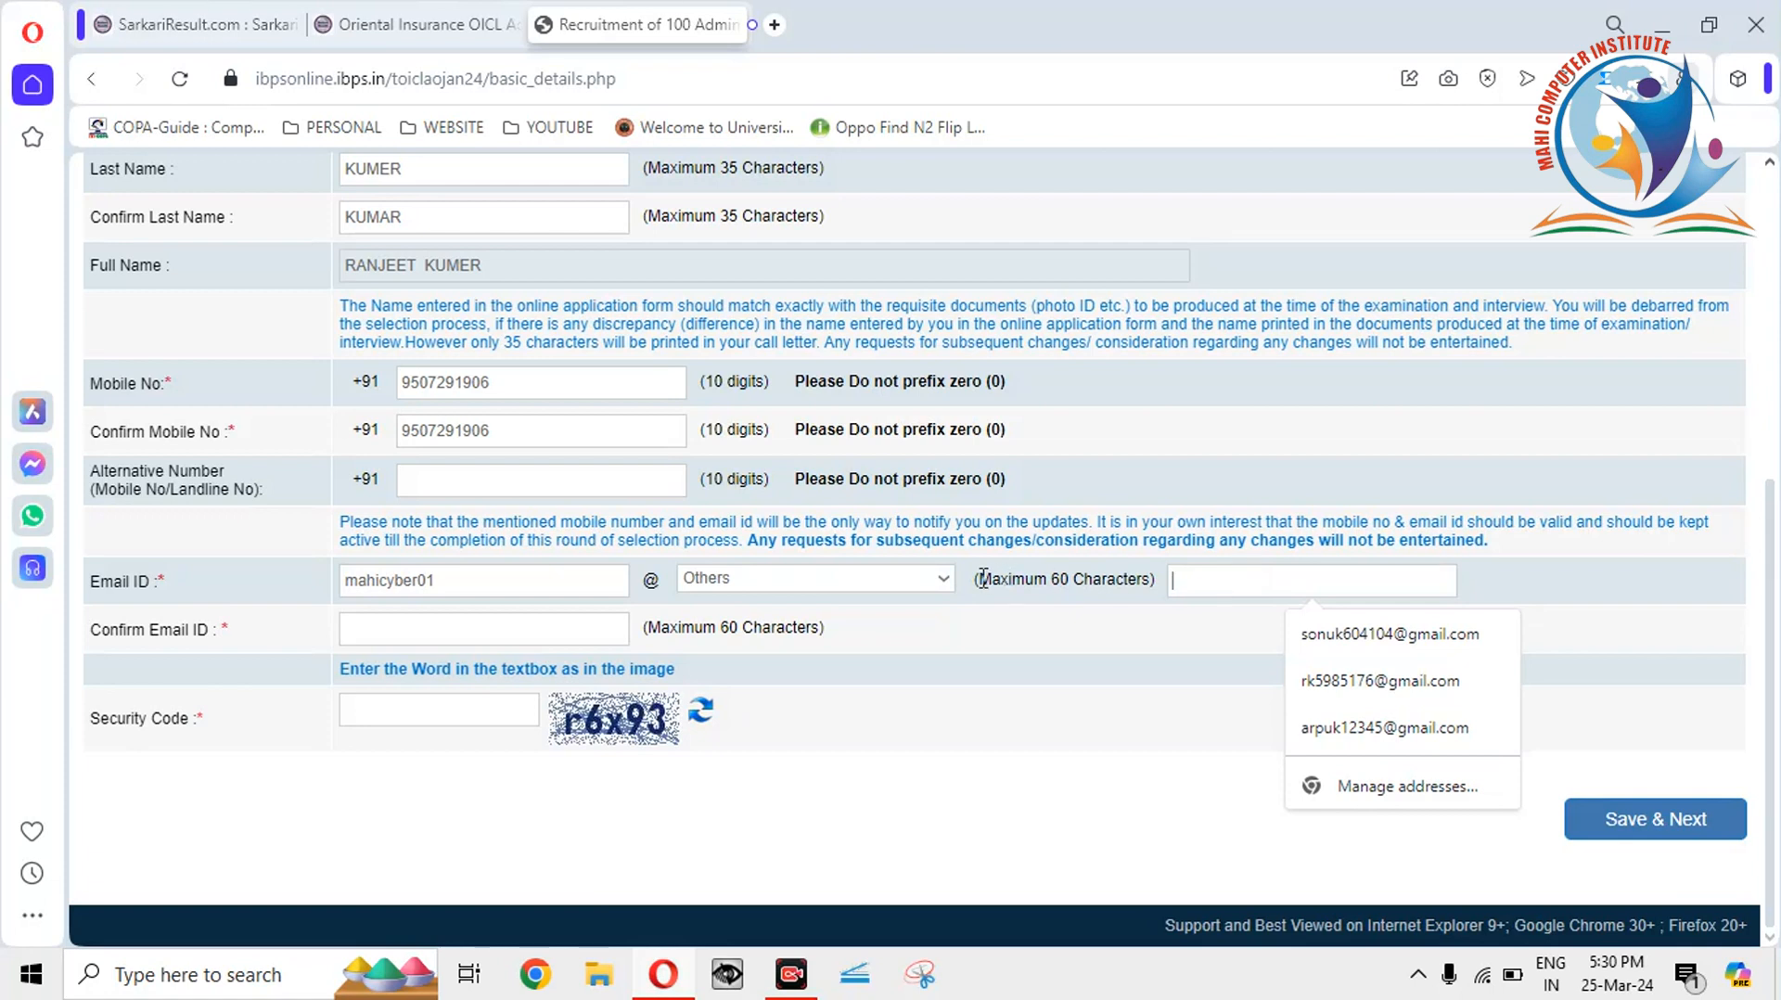
{"action": "left_click", "coordinate": [944, 579]}
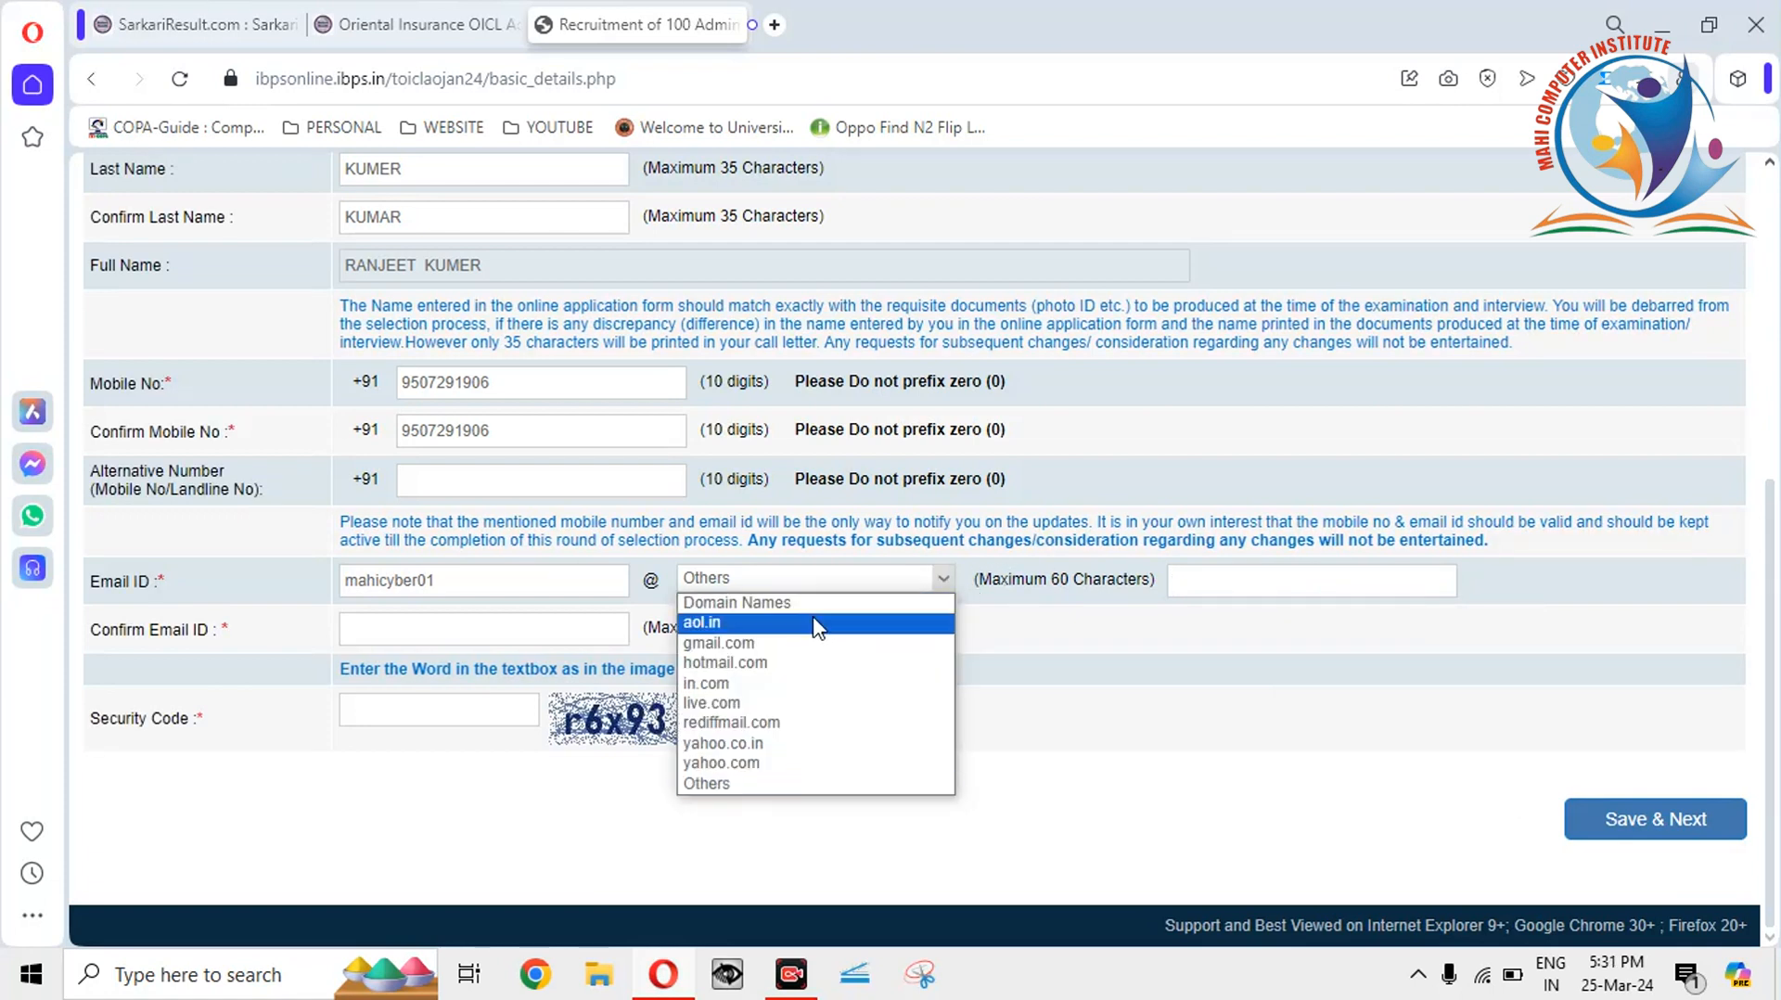
{"action": "left_click", "coordinate": [796, 643]}
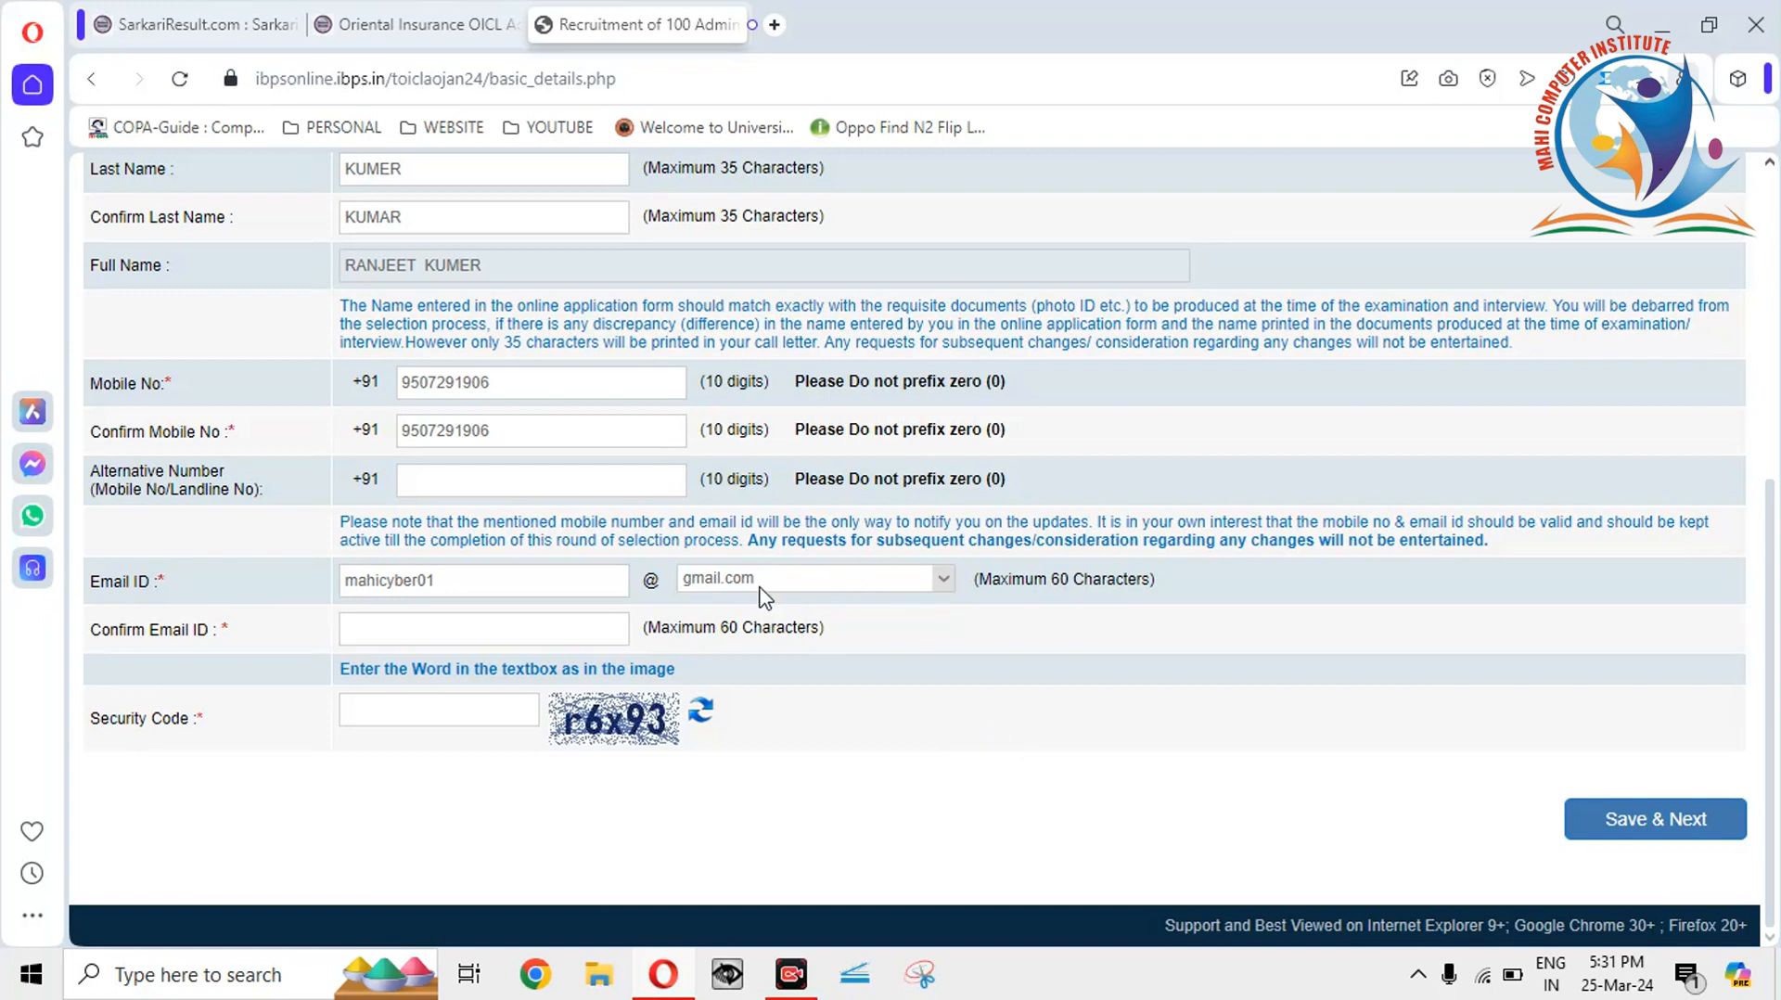
Enter the confirm email with one digit changed, fill the security code, and Save & Next.
{"action": "left_click", "coordinate": [555, 636]}
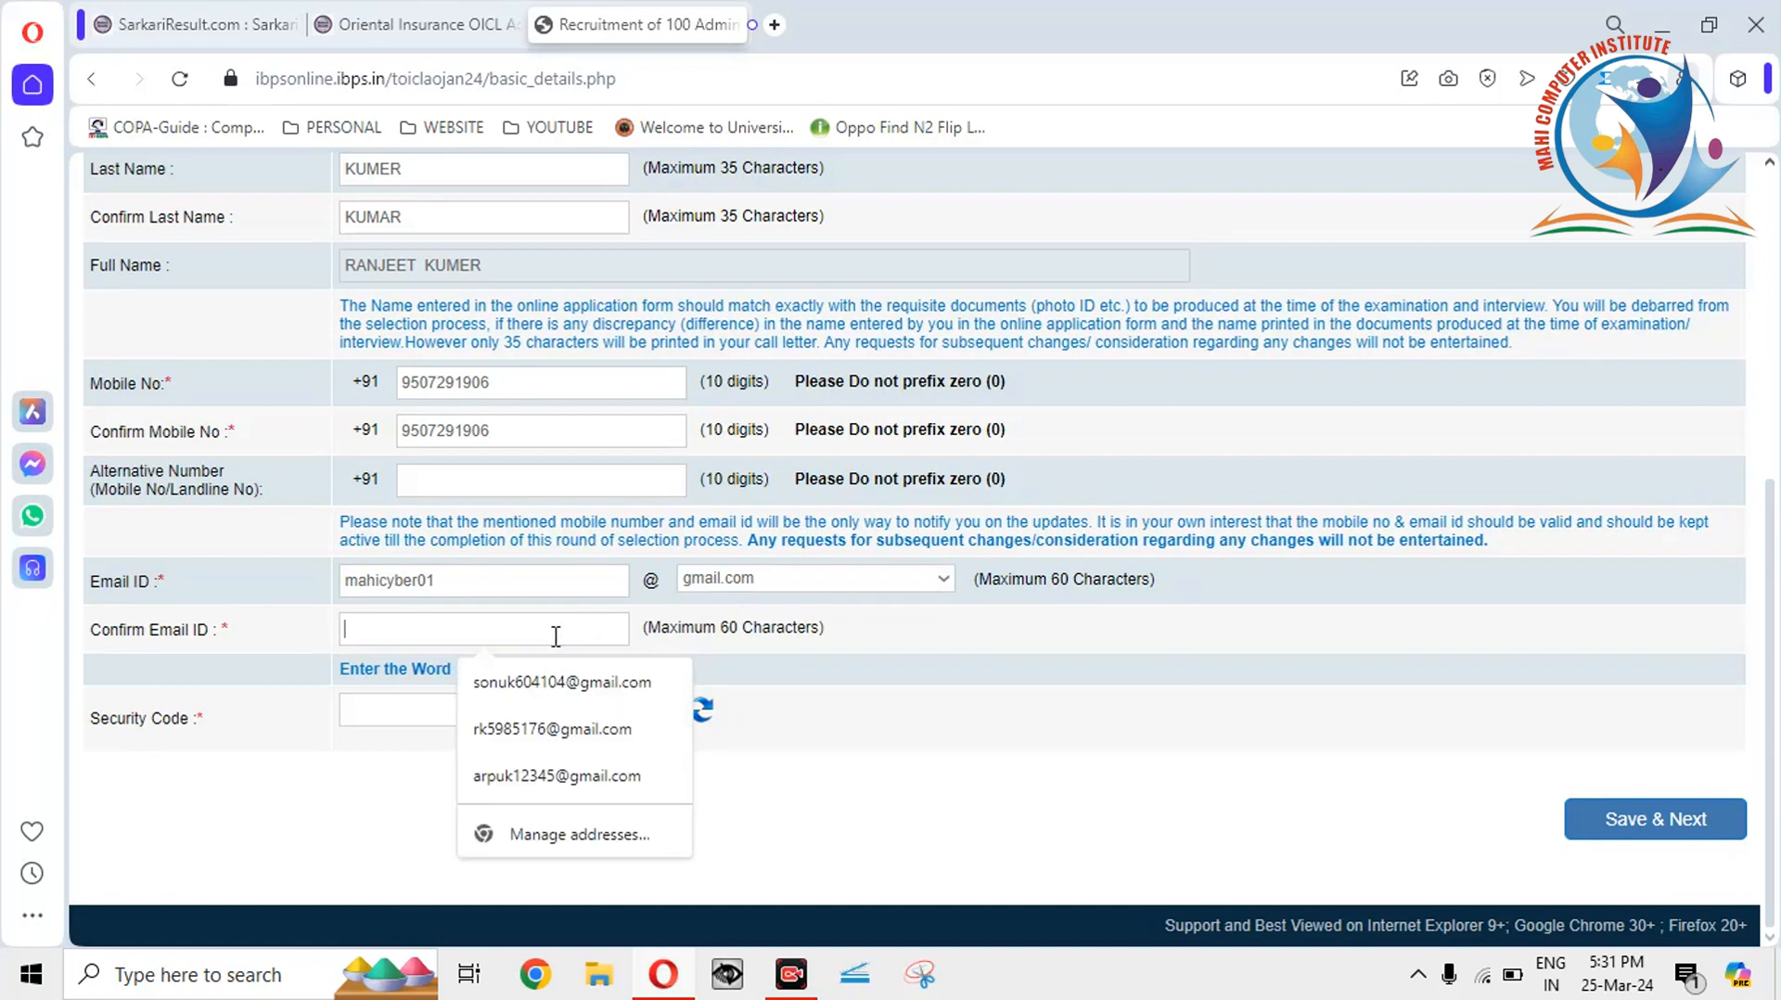
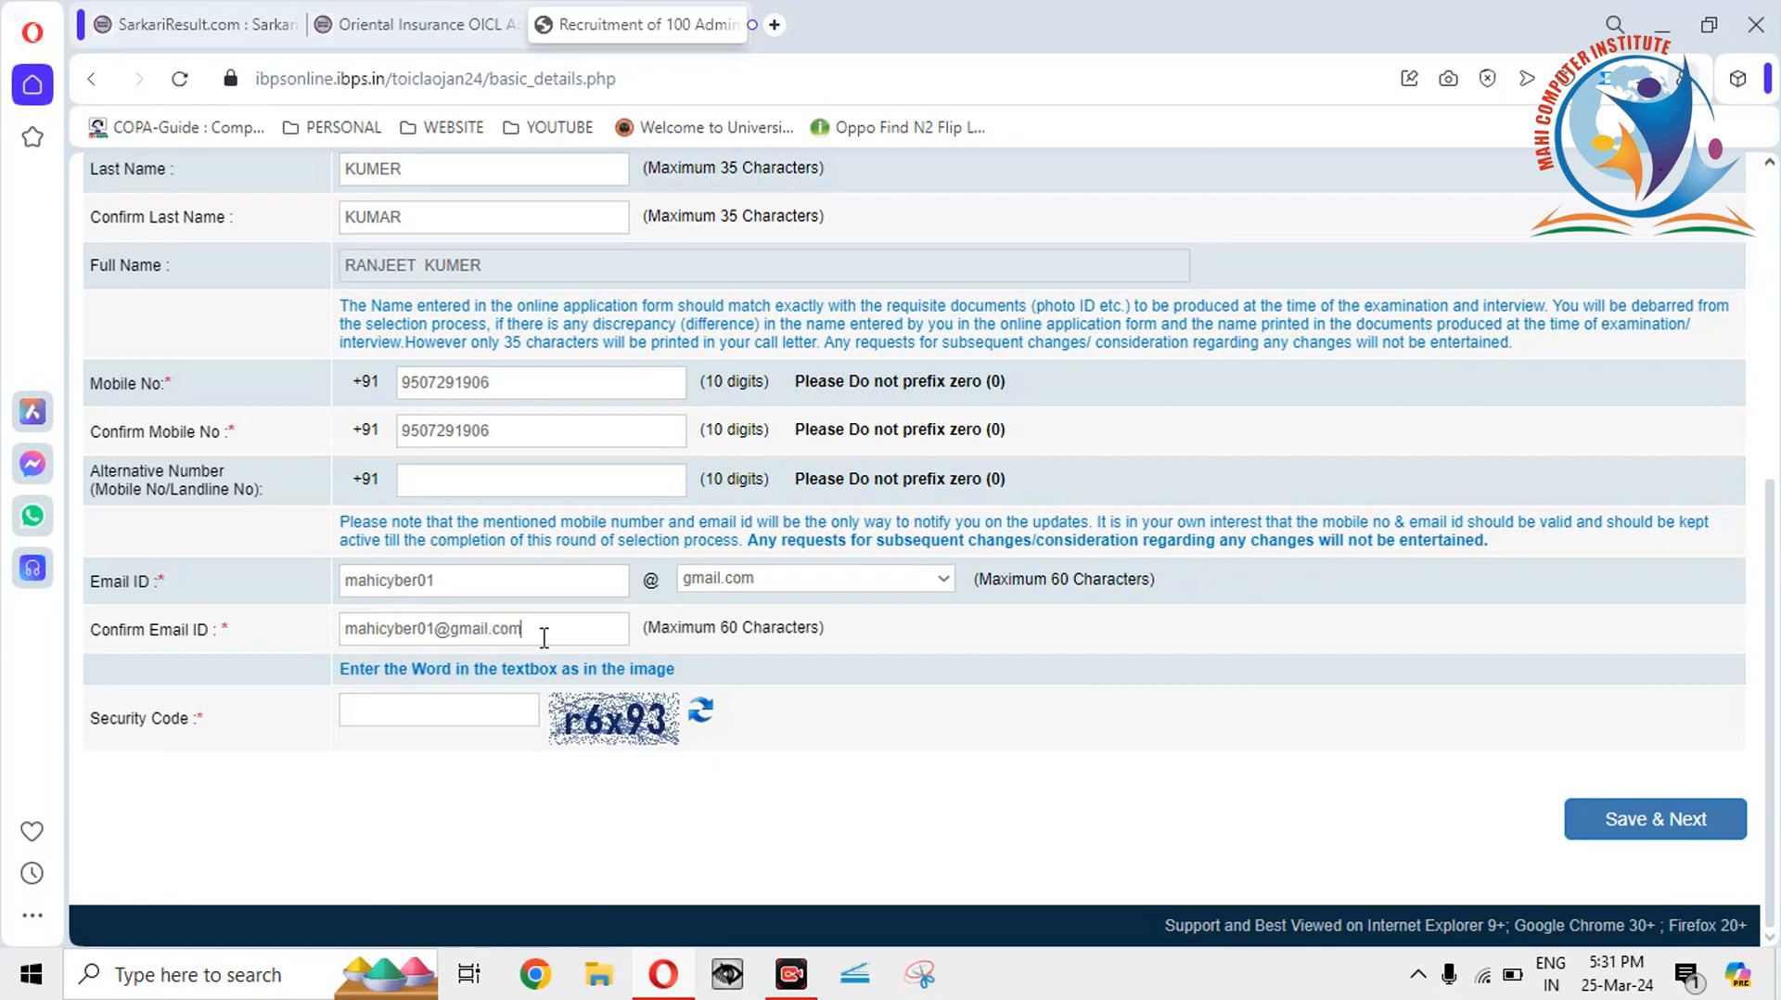
{"action": "left_click", "coordinate": [434, 630]}
{"action": "key", "text": "BackSpace"}
{"action": "type", "text": "2"}
{"action": "left_click", "coordinate": [441, 707]}
{"action": "left_click", "coordinate": [1636, 834]}
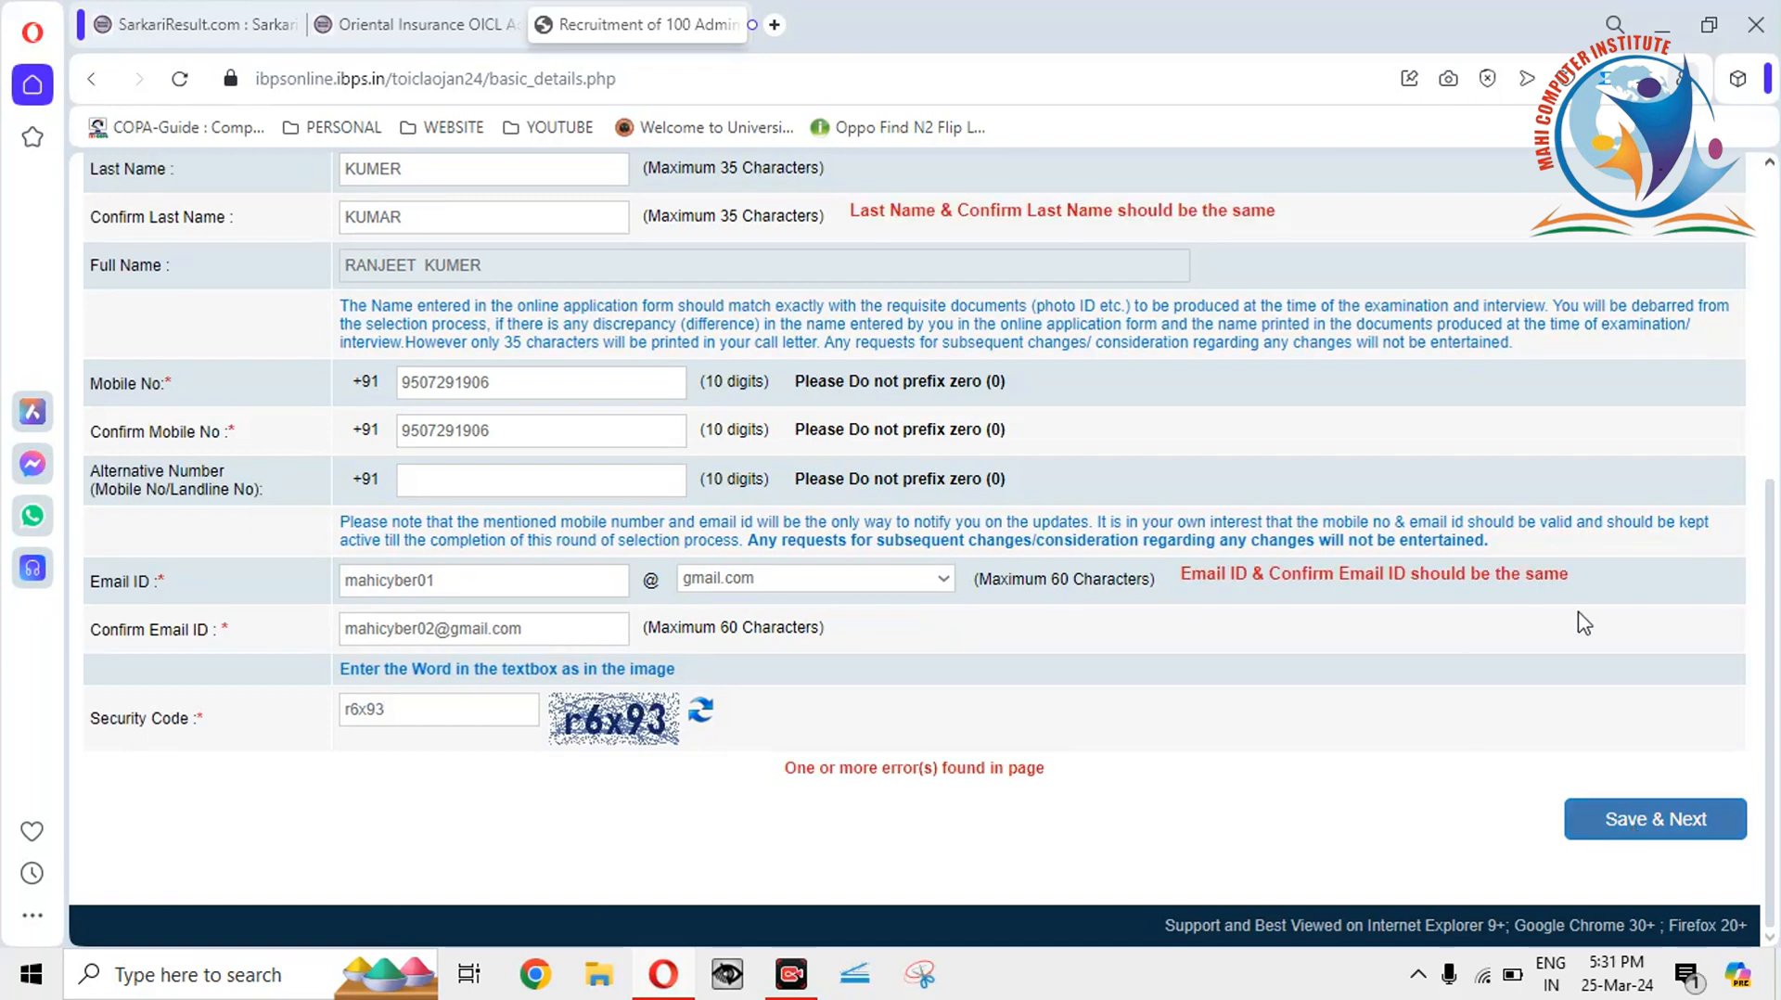
Correct the Last Name by replacing the stray letter with 'A'.
{"action": "left_click_drag", "start_coordinate": [1774, 678], "coordinate": [1777, 594]}
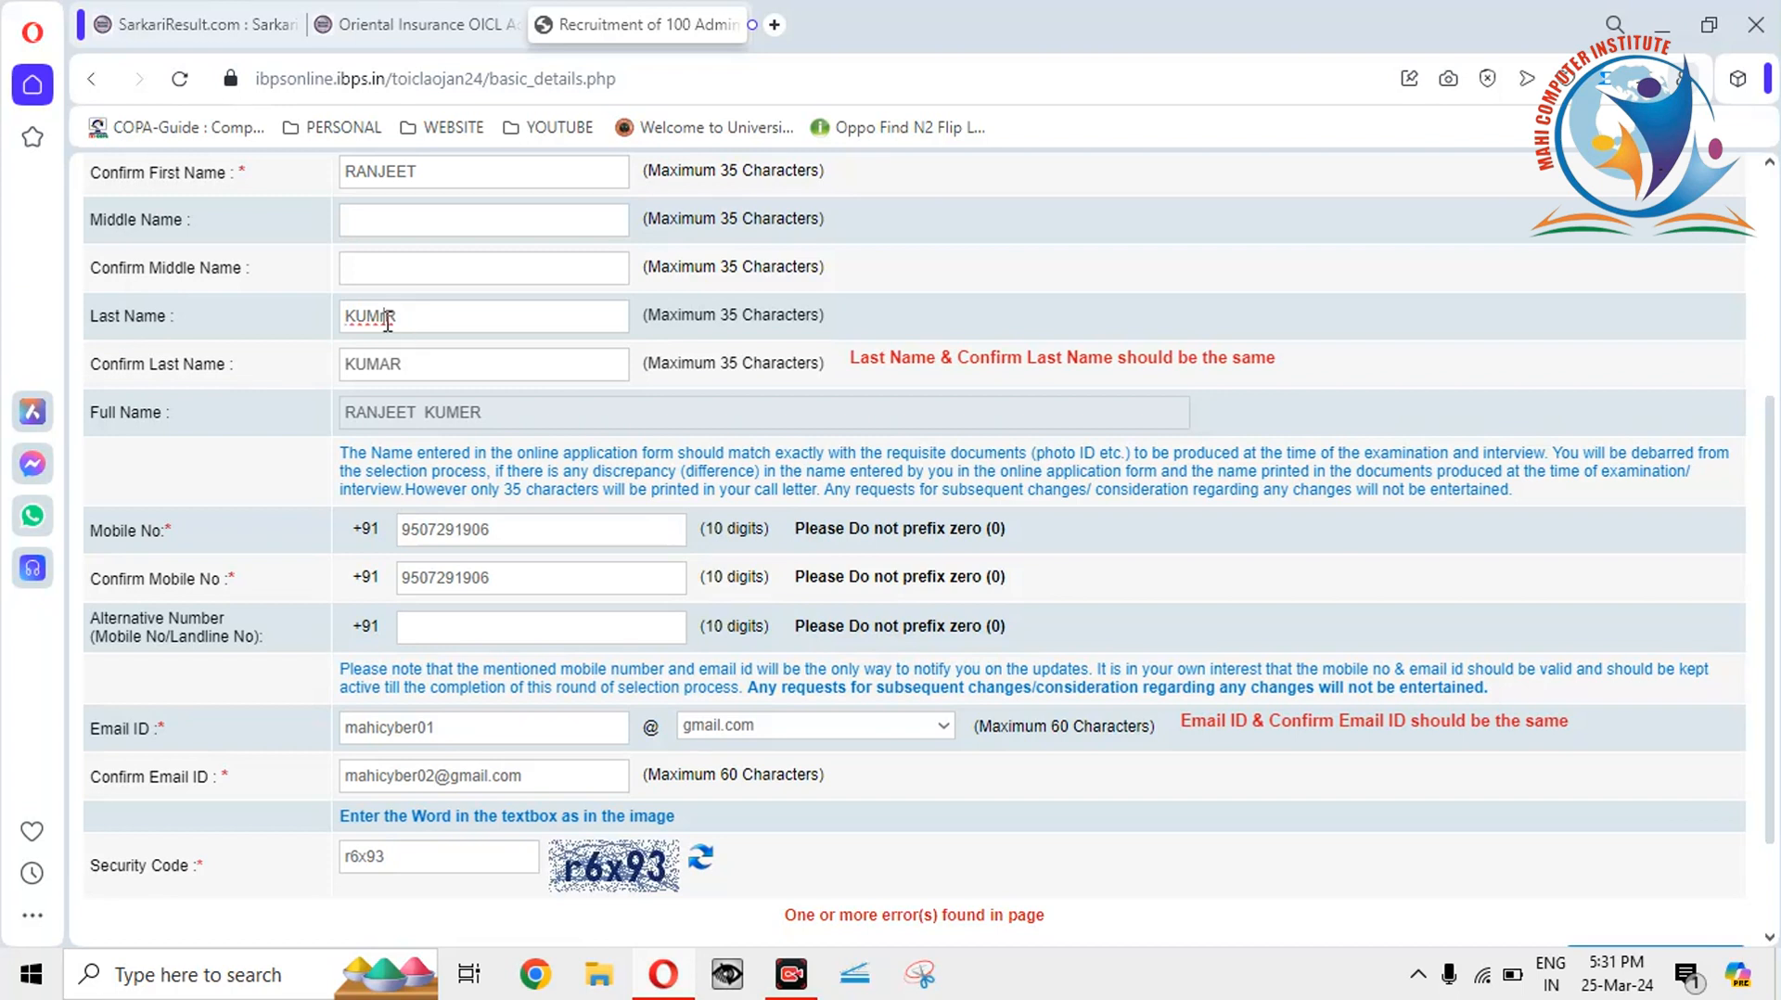
{"action": "key", "text": "BackSpace"}
{"action": "type", "text": "A"}
{"action": "left_click", "coordinate": [707, 397]}
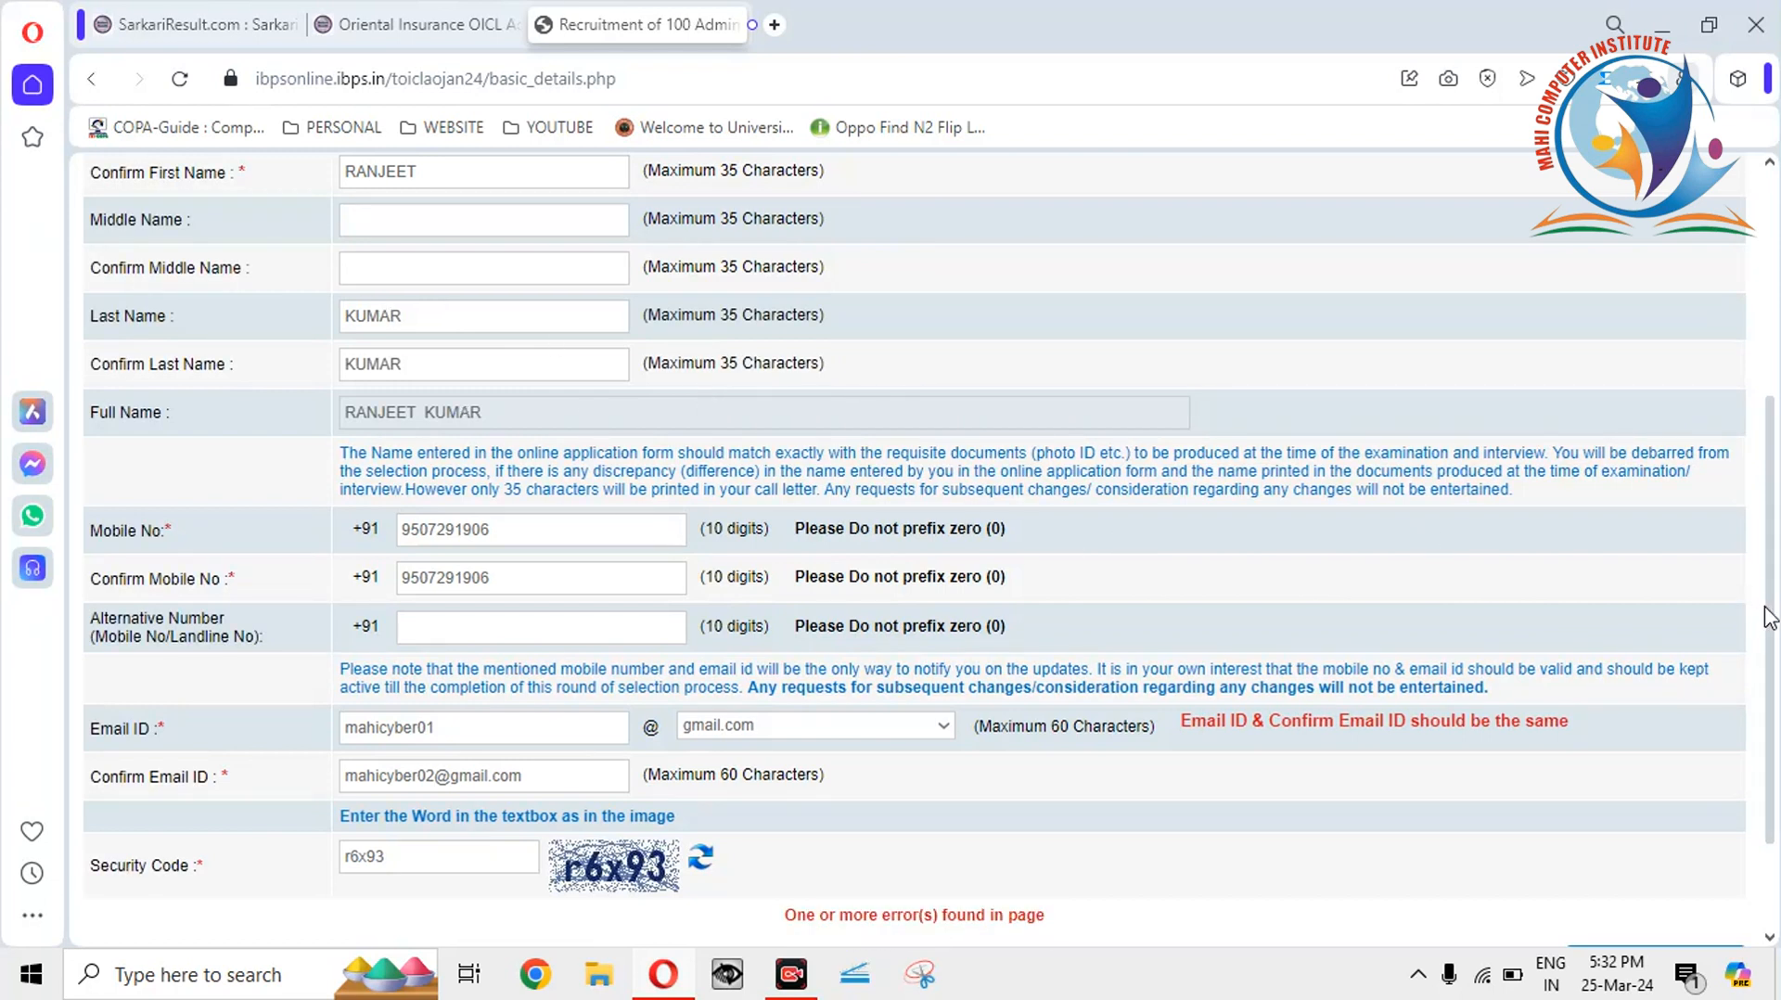
Change the wrong digit in Confirm Email ID to 1 and resubmit with Save & Next.
{"action": "scroll", "coordinate": [1771, 810], "scroll_direction": "down", "scroll_amount": 2}
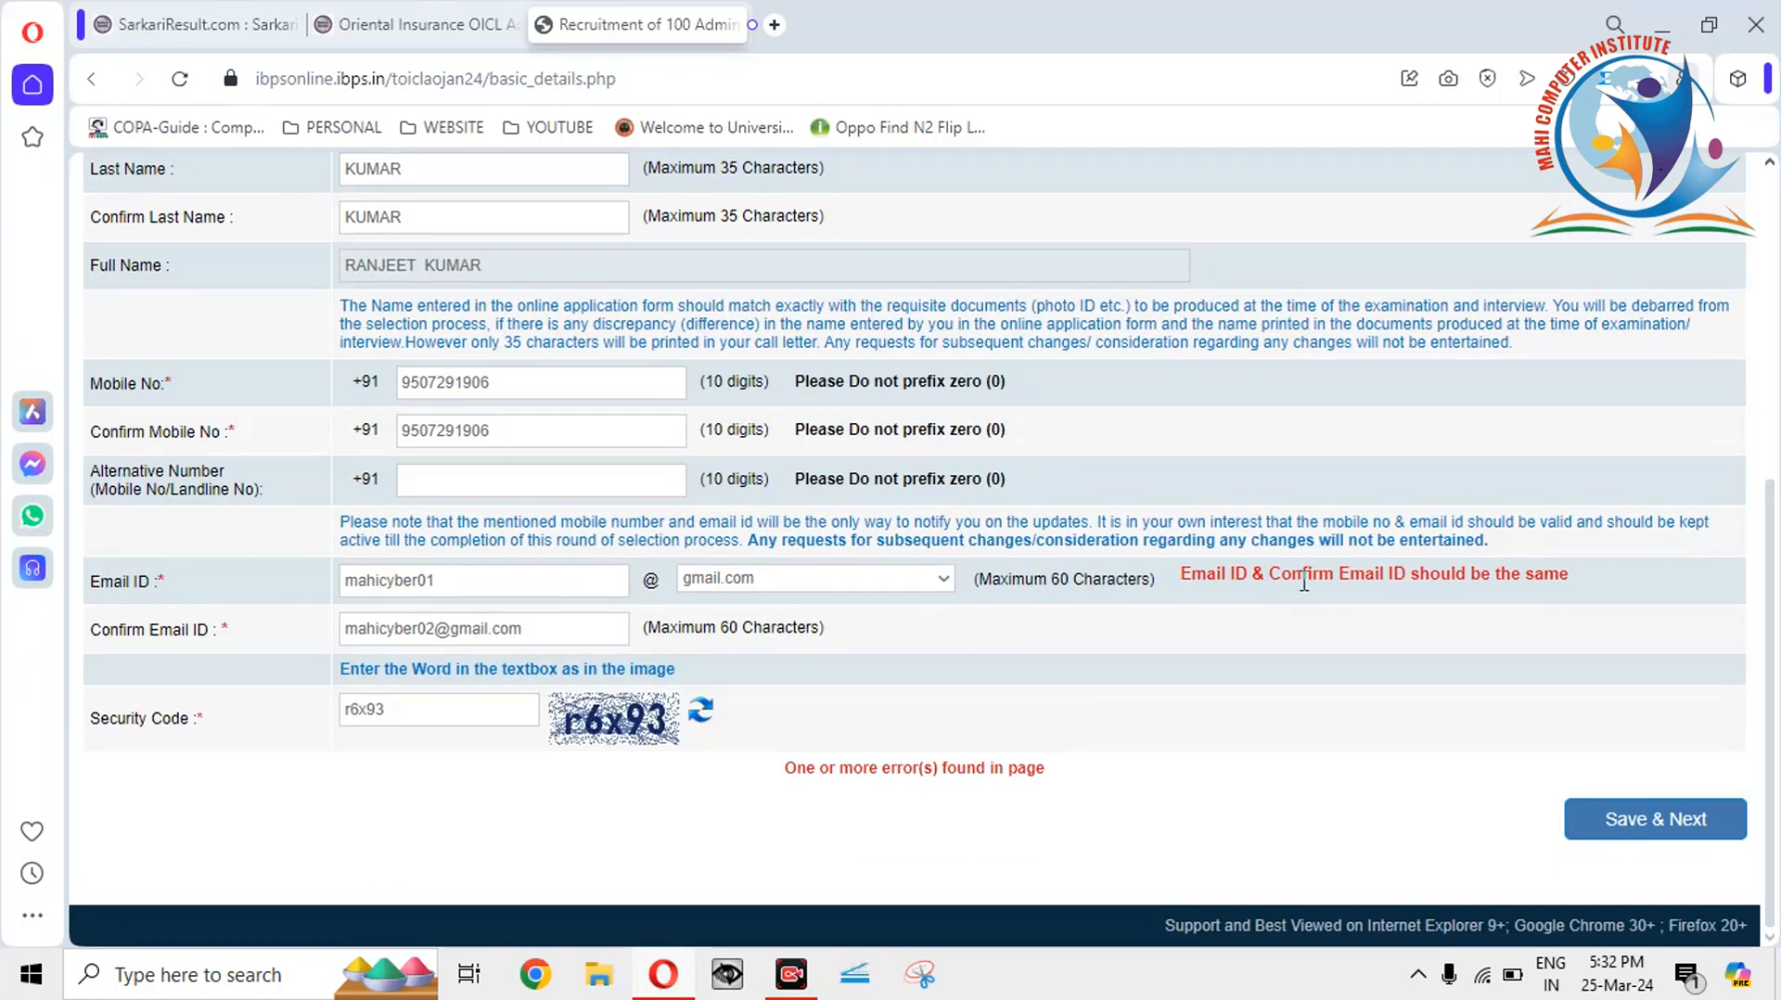
{"action": "left_click", "coordinate": [435, 631]}
{"action": "key", "text": "BackSpace"}
{"action": "type", "text": "1"}
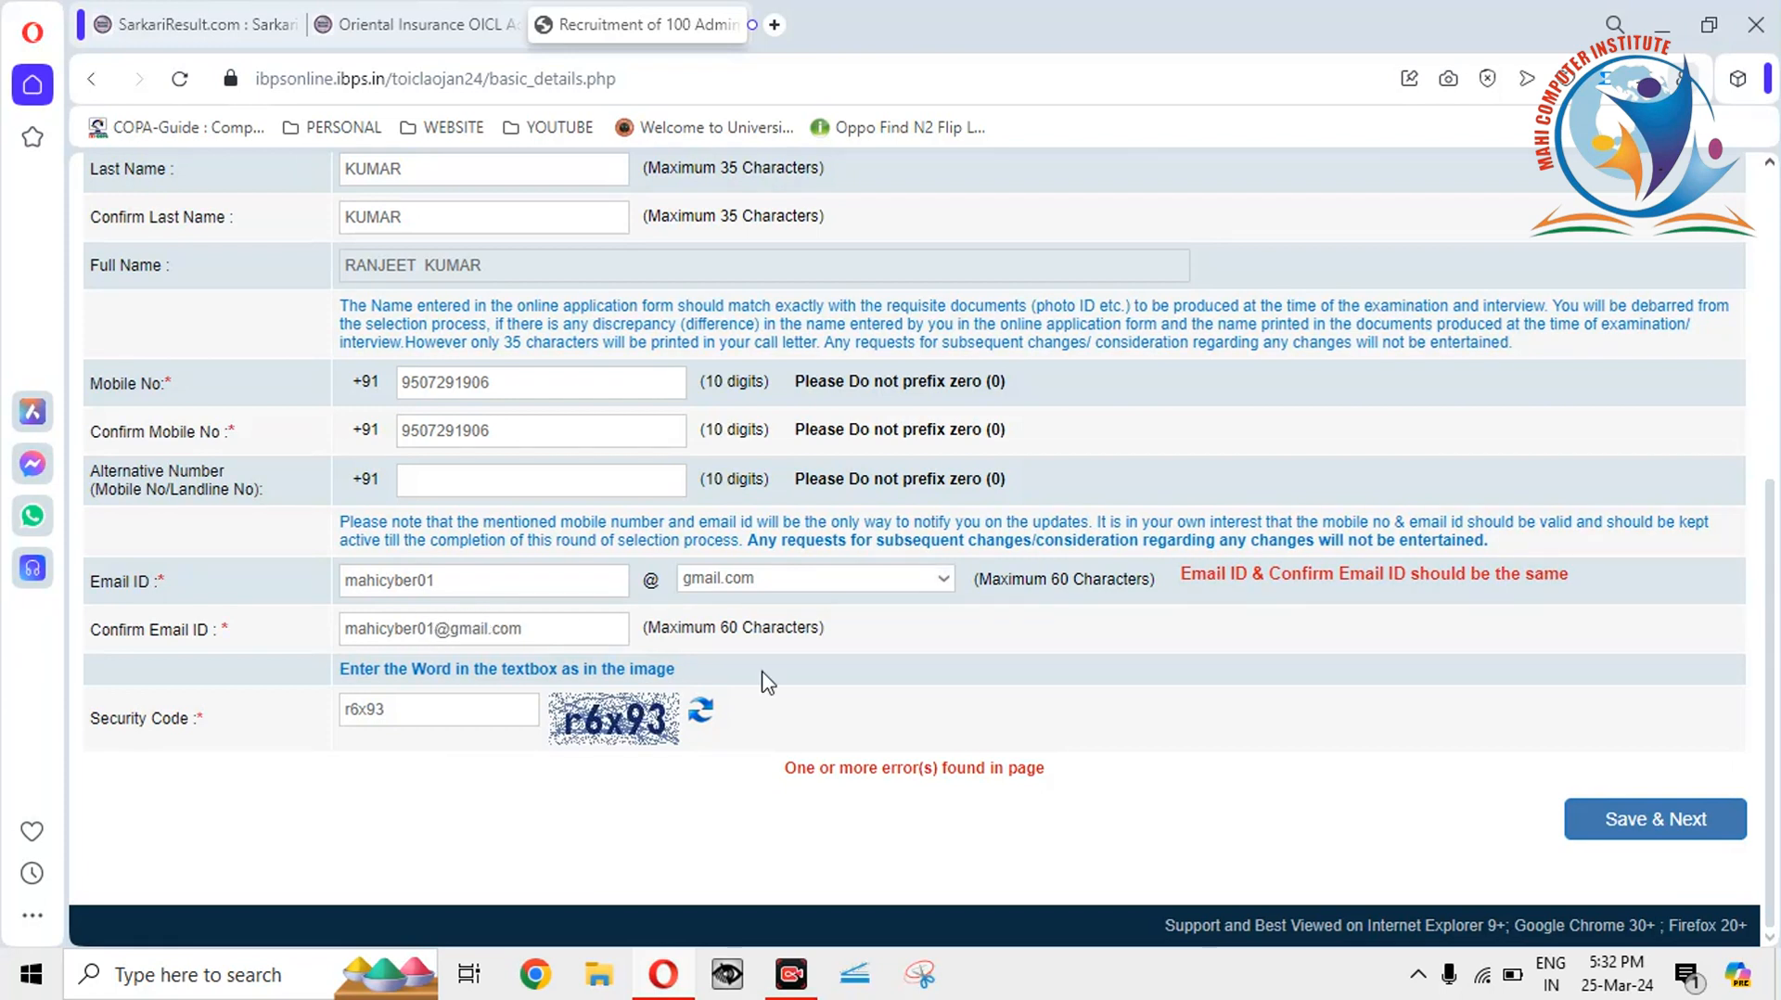
{"action": "left_click", "coordinate": [813, 683]}
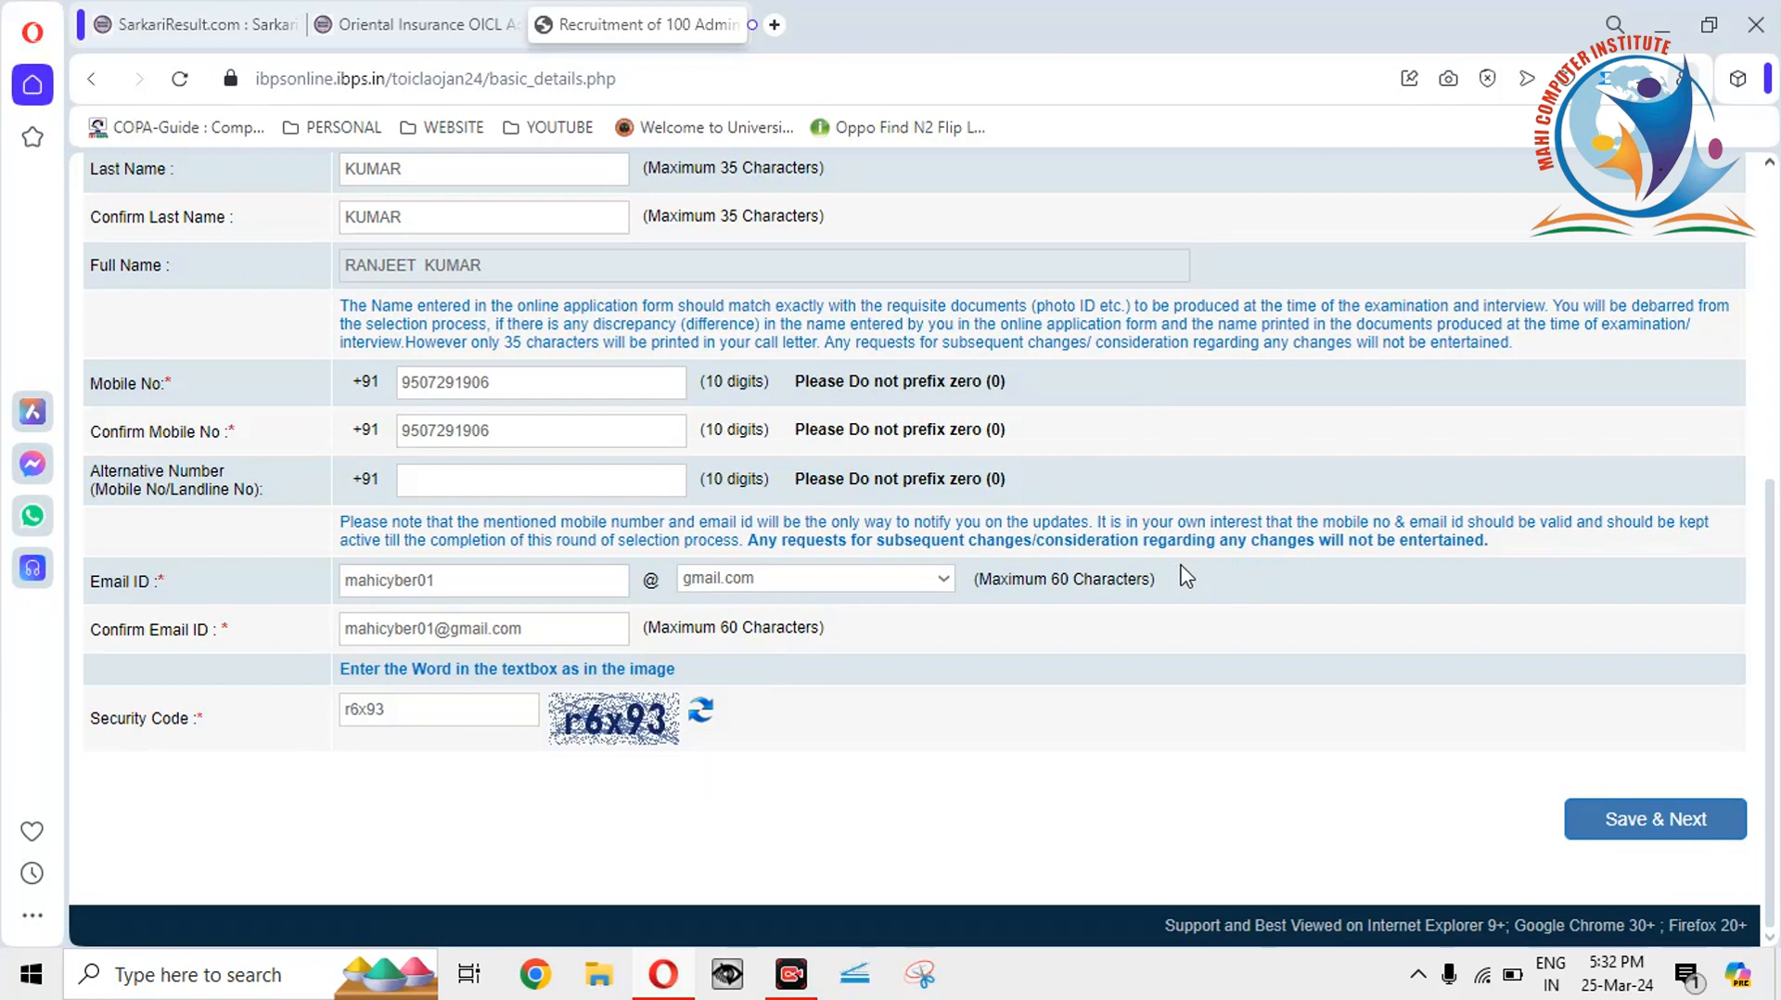
{"action": "left_click", "coordinate": [1614, 820]}
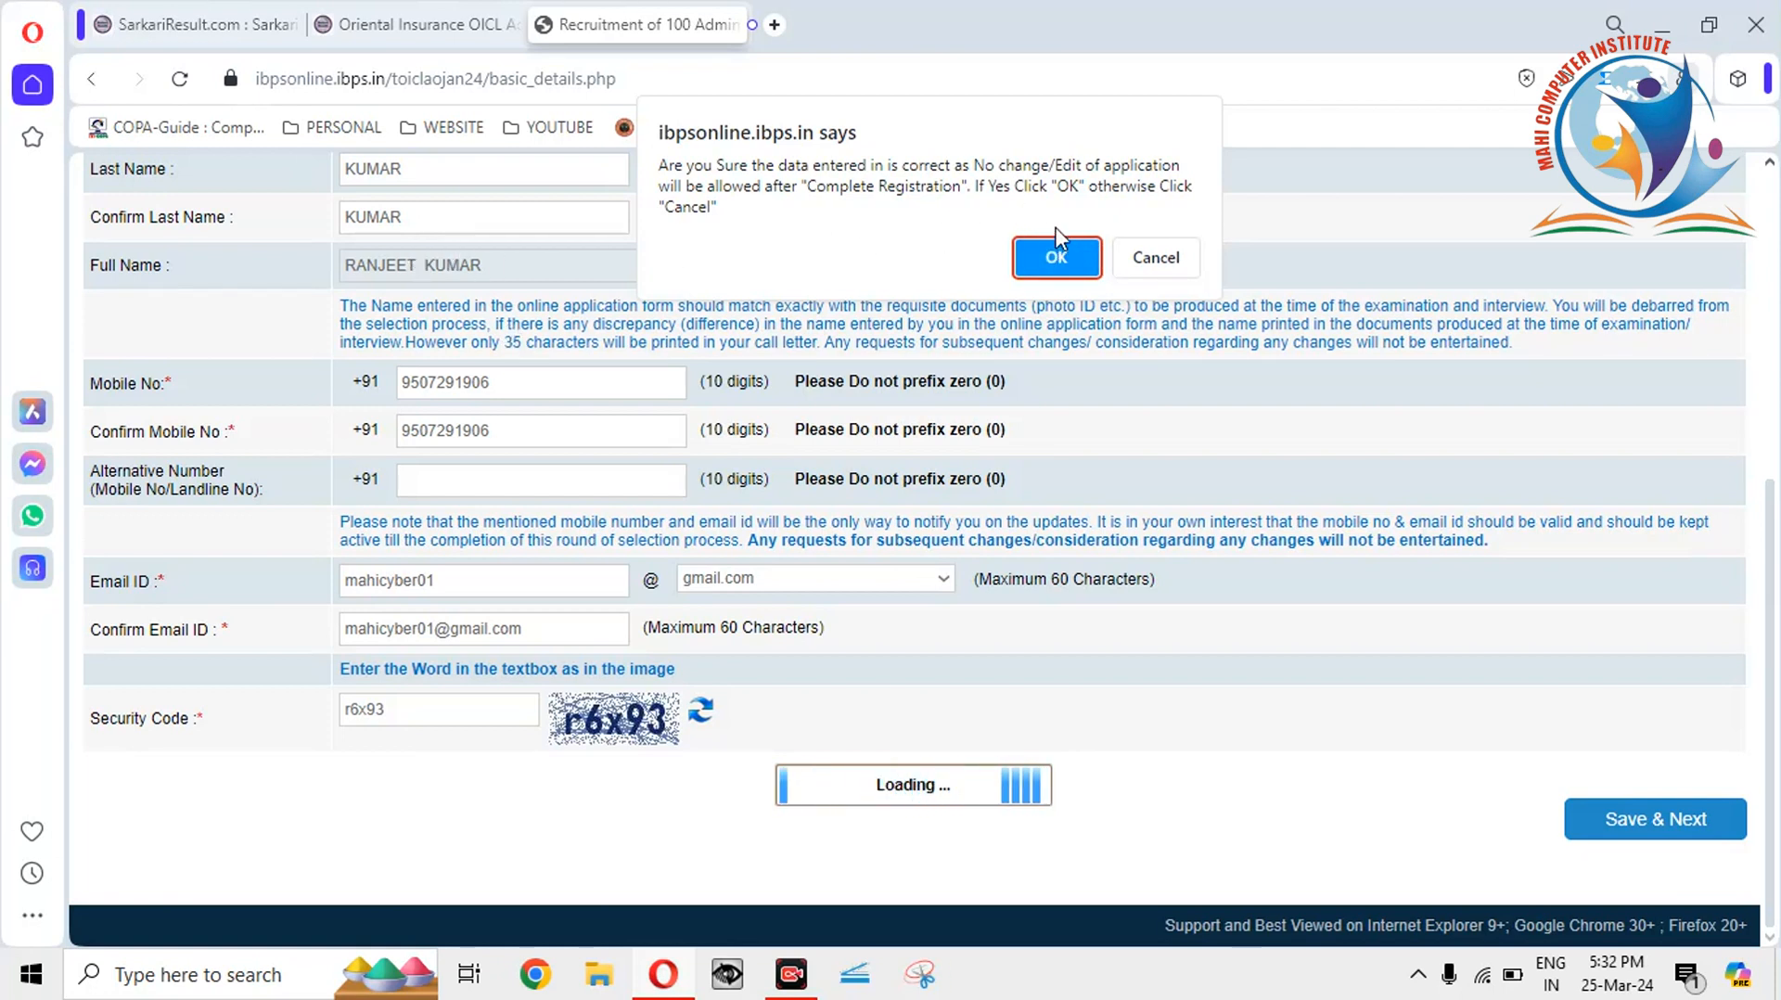
Cancel the first confirmation, resubmit, and confirm the details as final to complete registration.
{"action": "left_click", "coordinate": [1156, 258]}
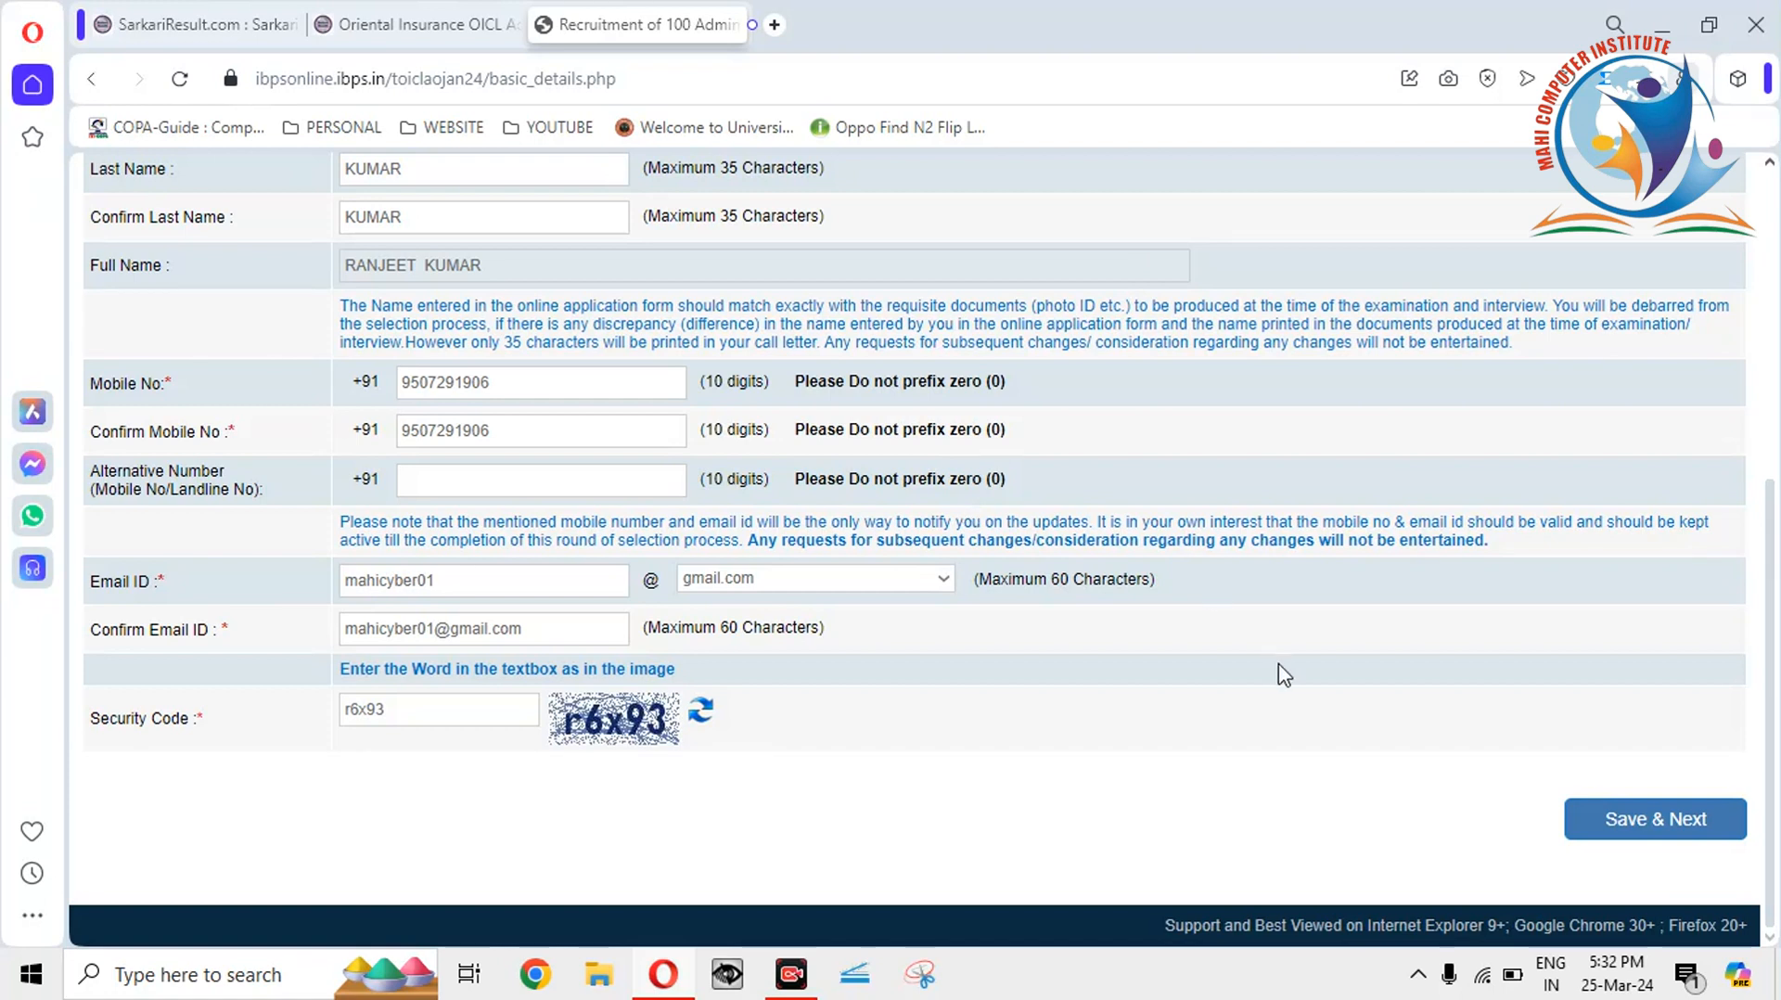
{"action": "left_click", "coordinate": [1659, 828]}
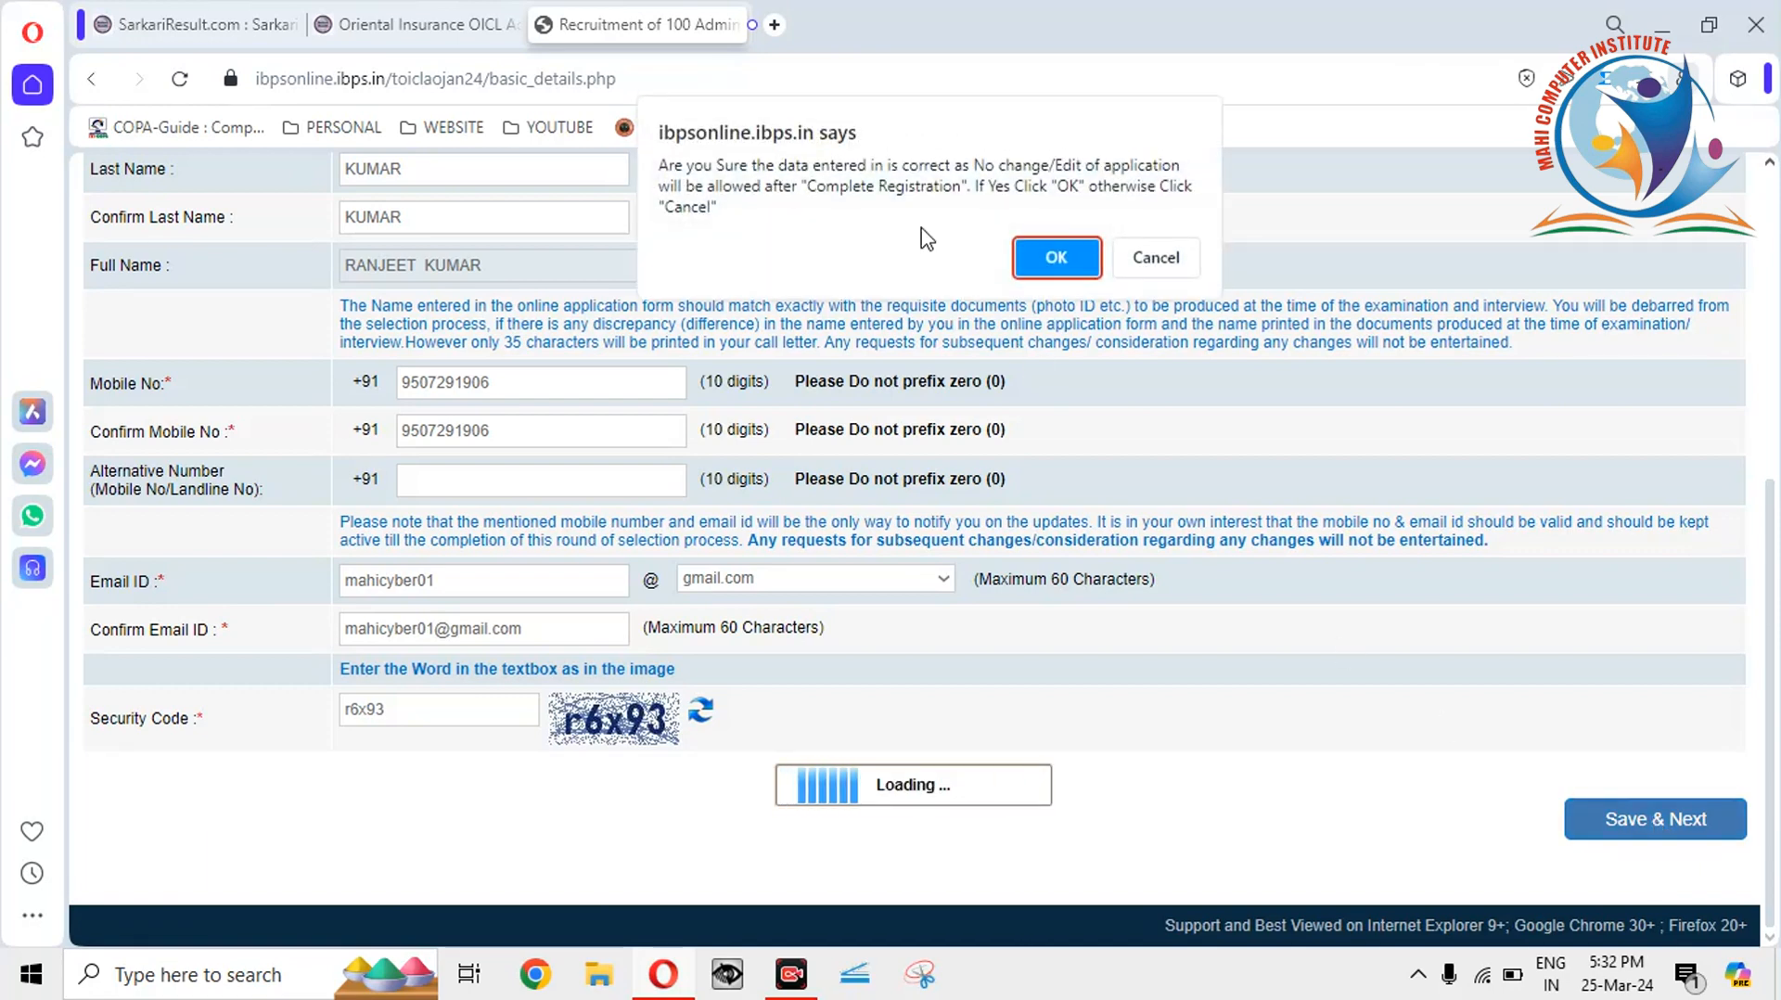
{"action": "left_click", "coordinate": [1059, 252]}
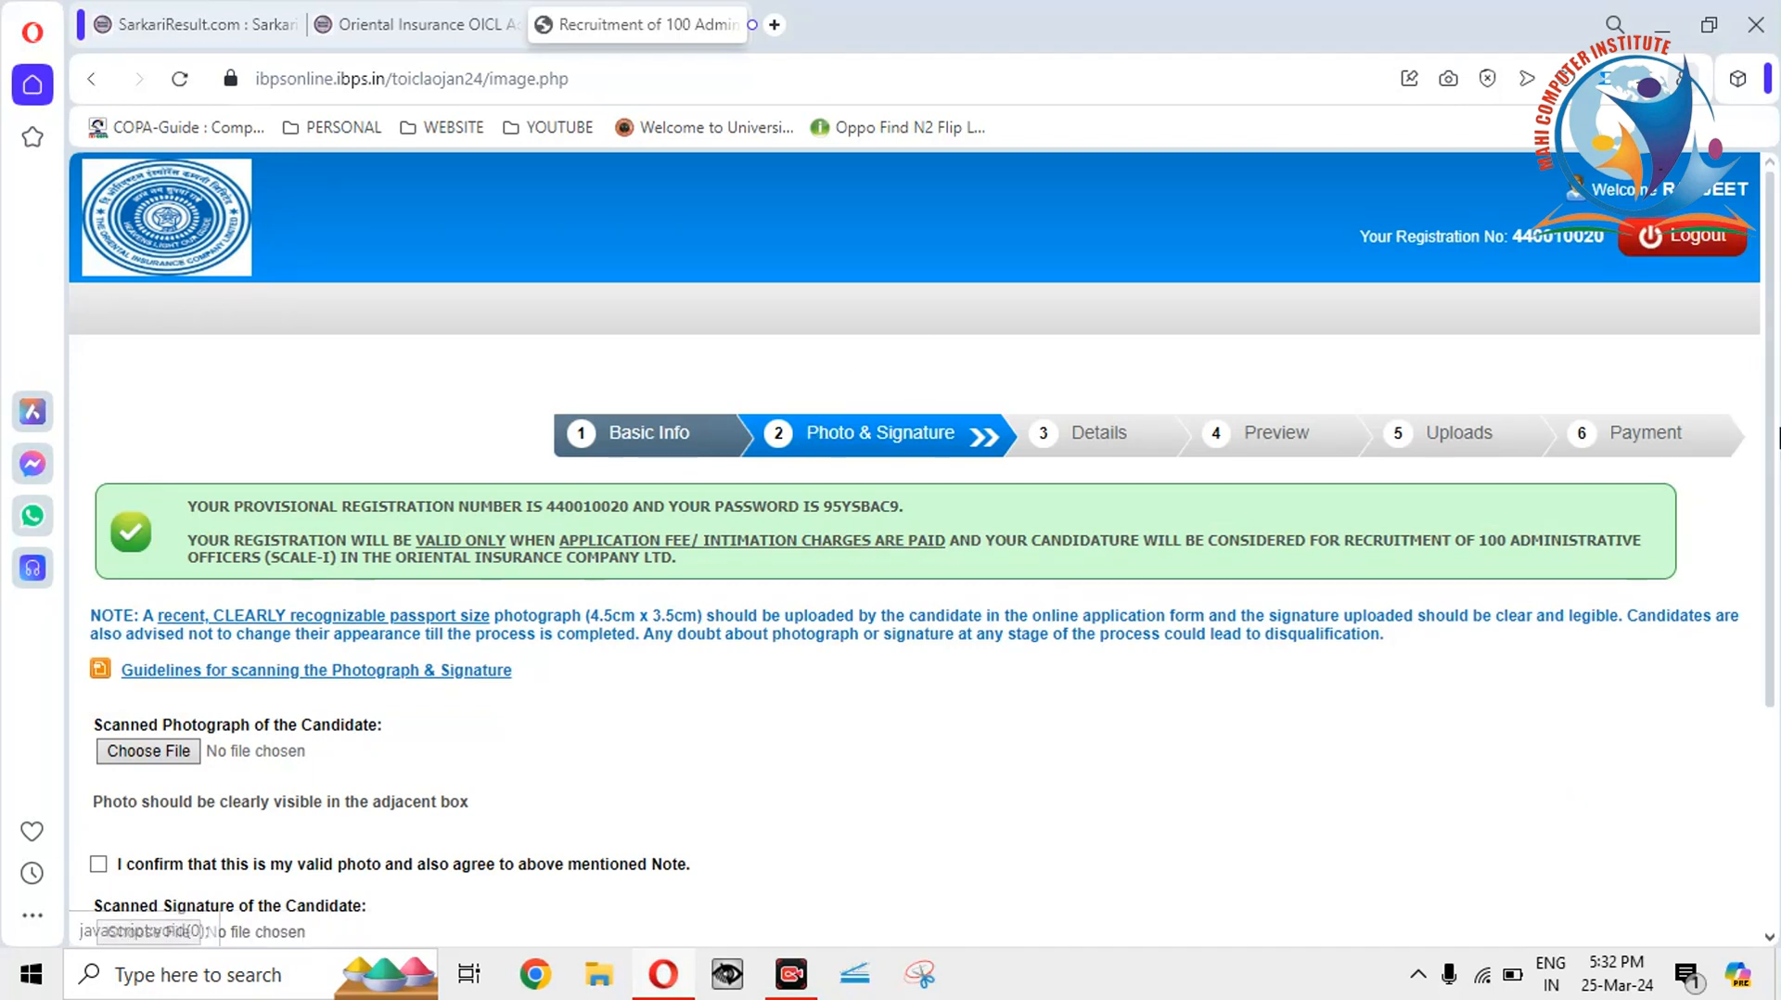
Scroll to Scanned Photograph of the Candidate and open its Choose File picker.
{"action": "scroll", "coordinate": [1774, 441], "scroll_direction": "down", "scroll_amount": 1}
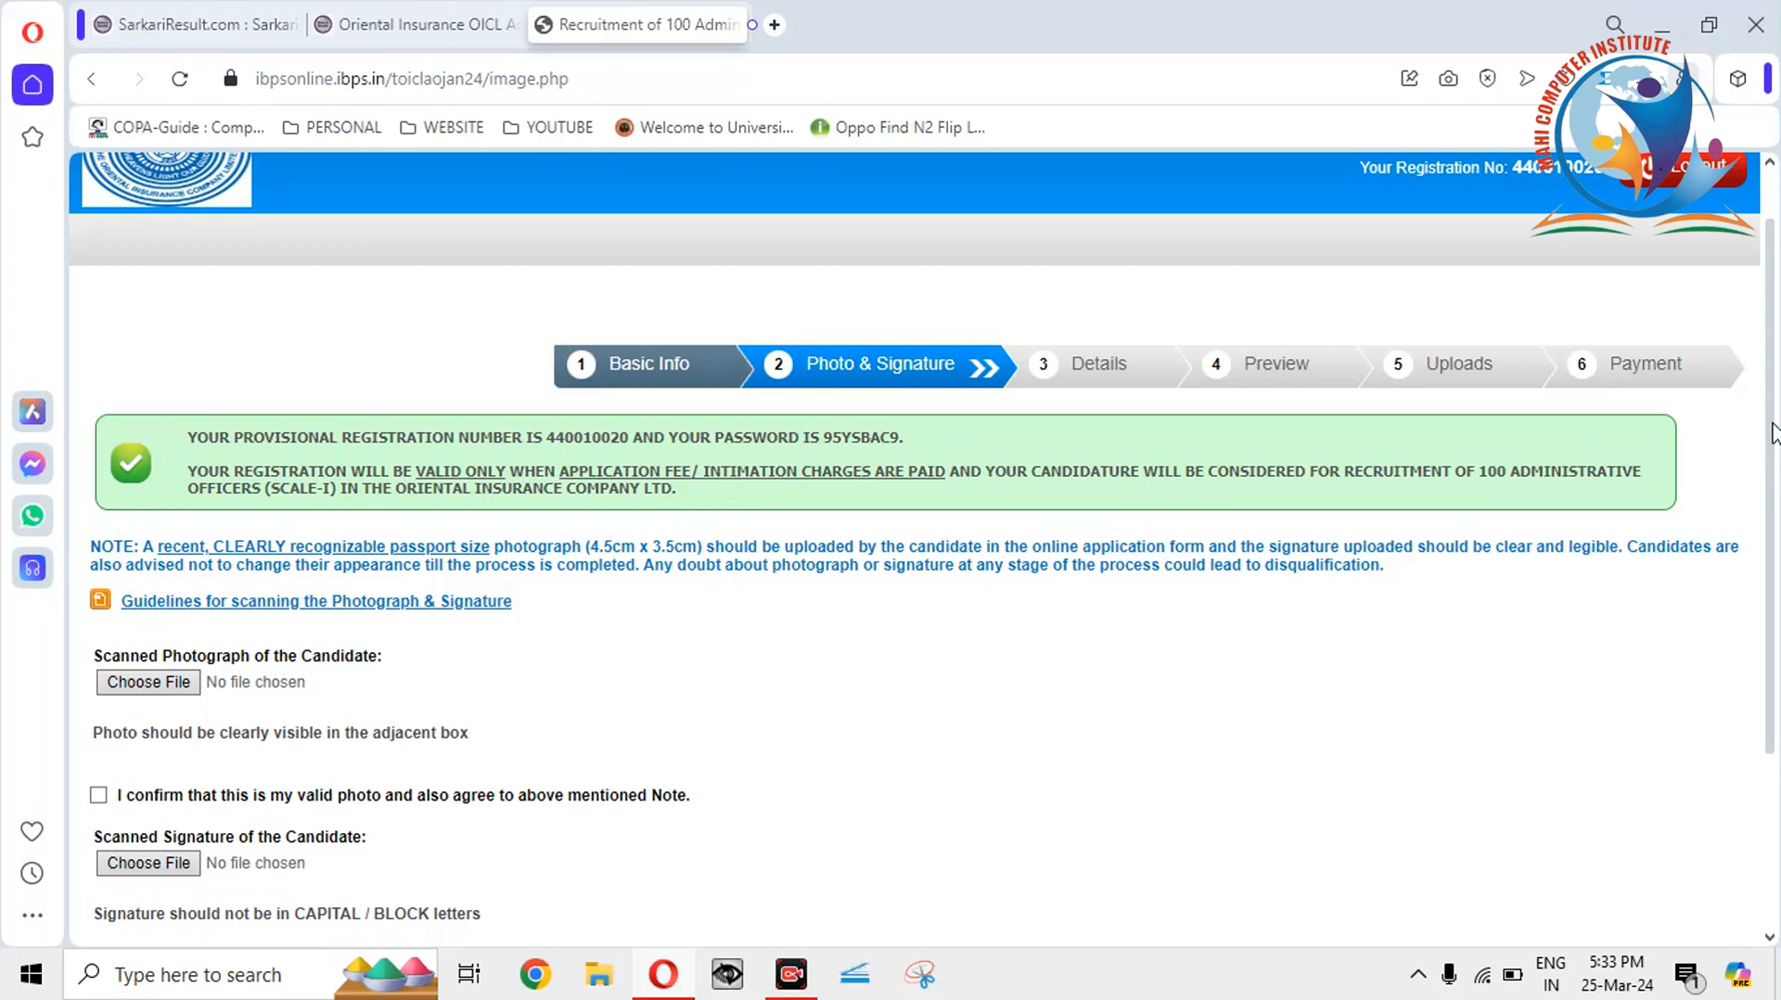
{"action": "scroll", "coordinate": [1774, 437], "scroll_direction": "down", "scroll_amount": 1}
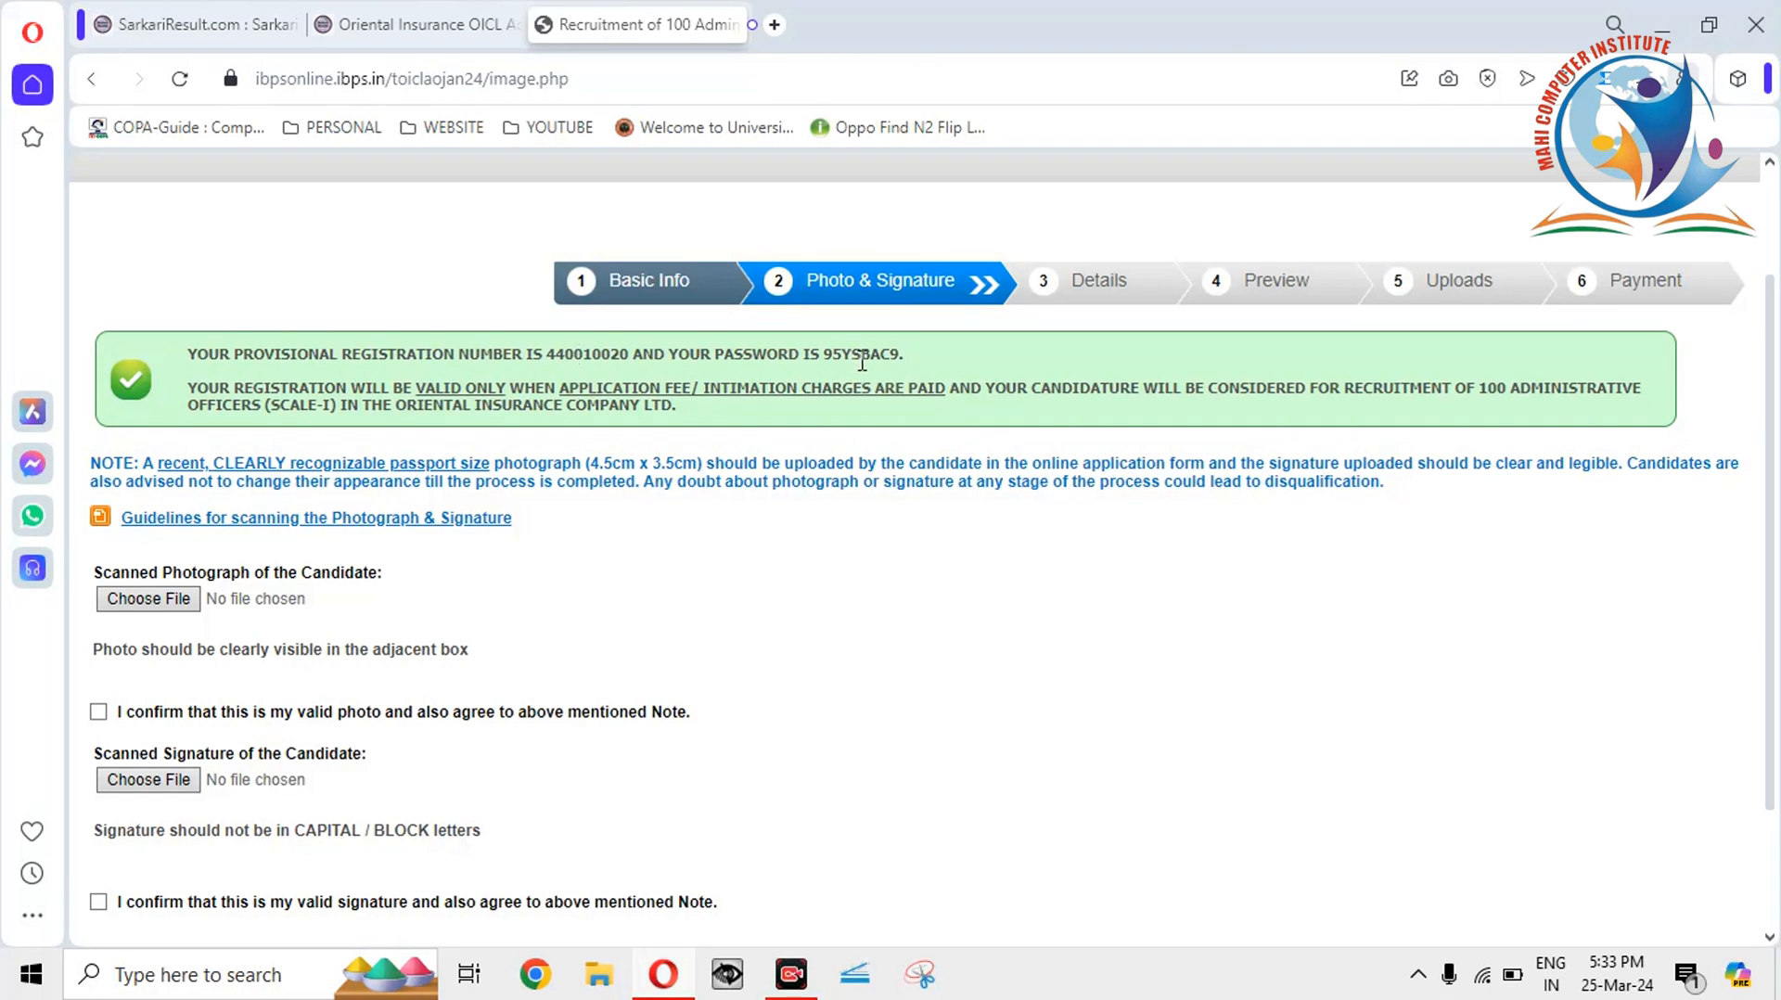
{"action": "left_click", "coordinate": [158, 603]}
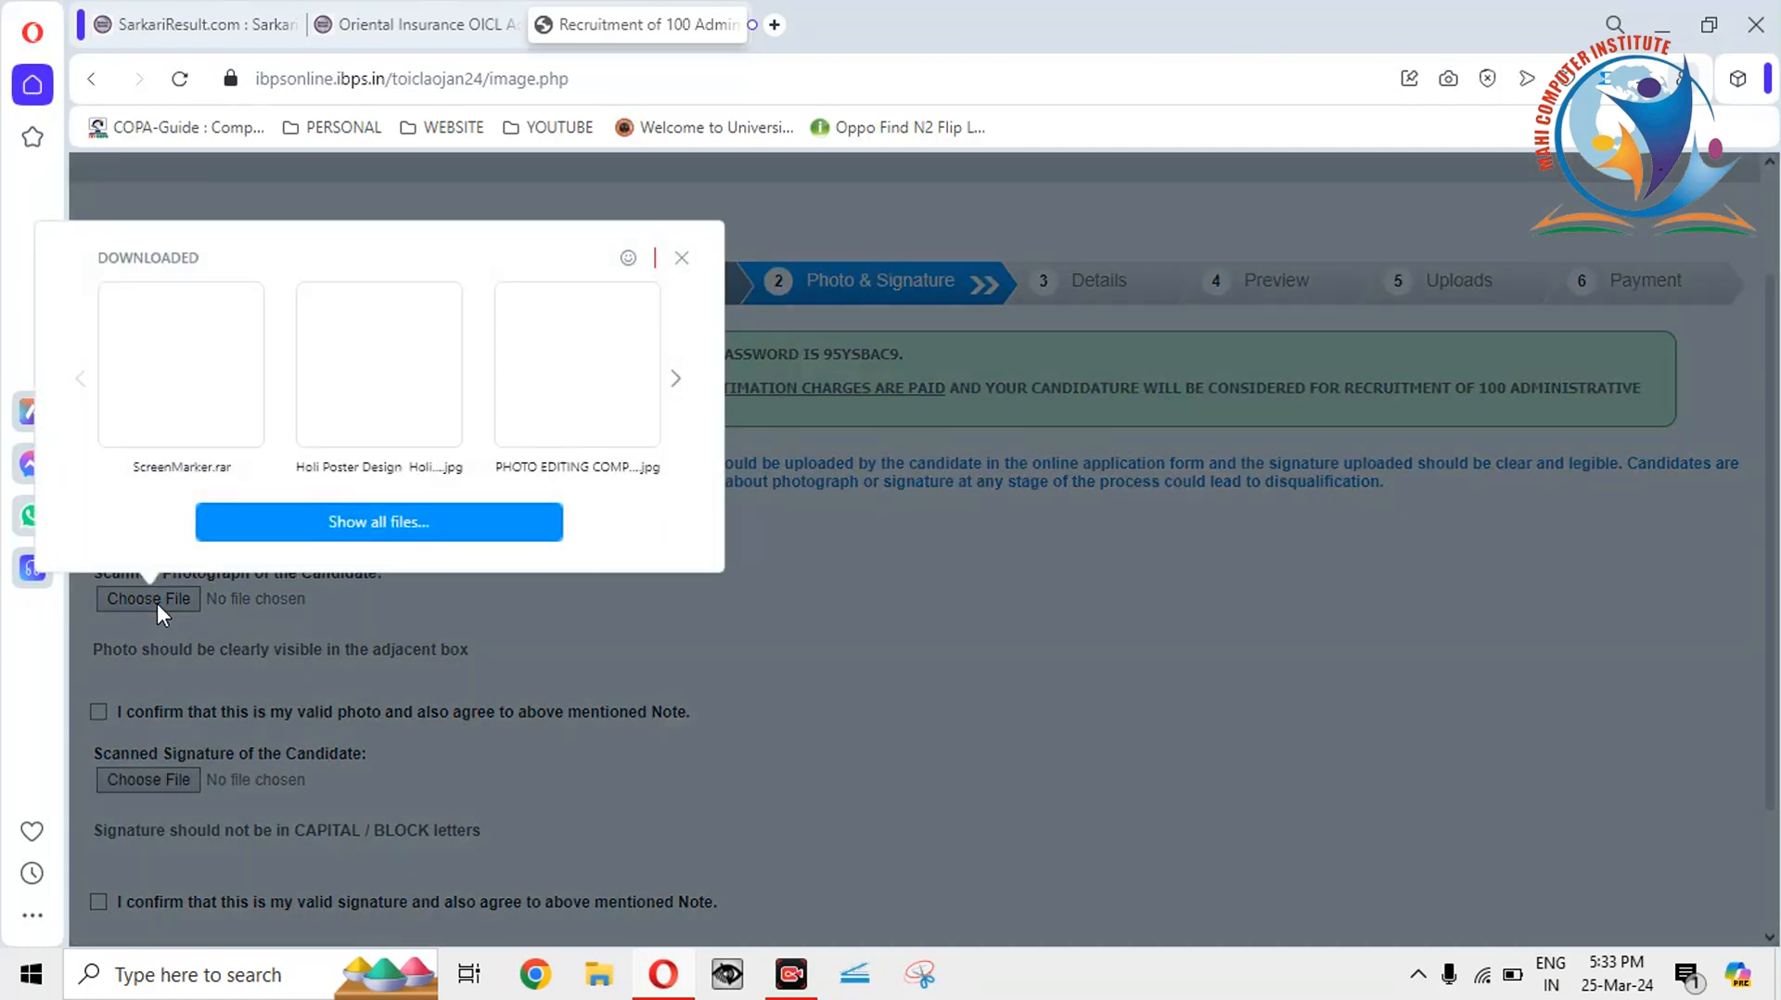
Upload PHP1 from the Desktop as the candidate photograph.
{"action": "left_click", "coordinate": [343, 523]}
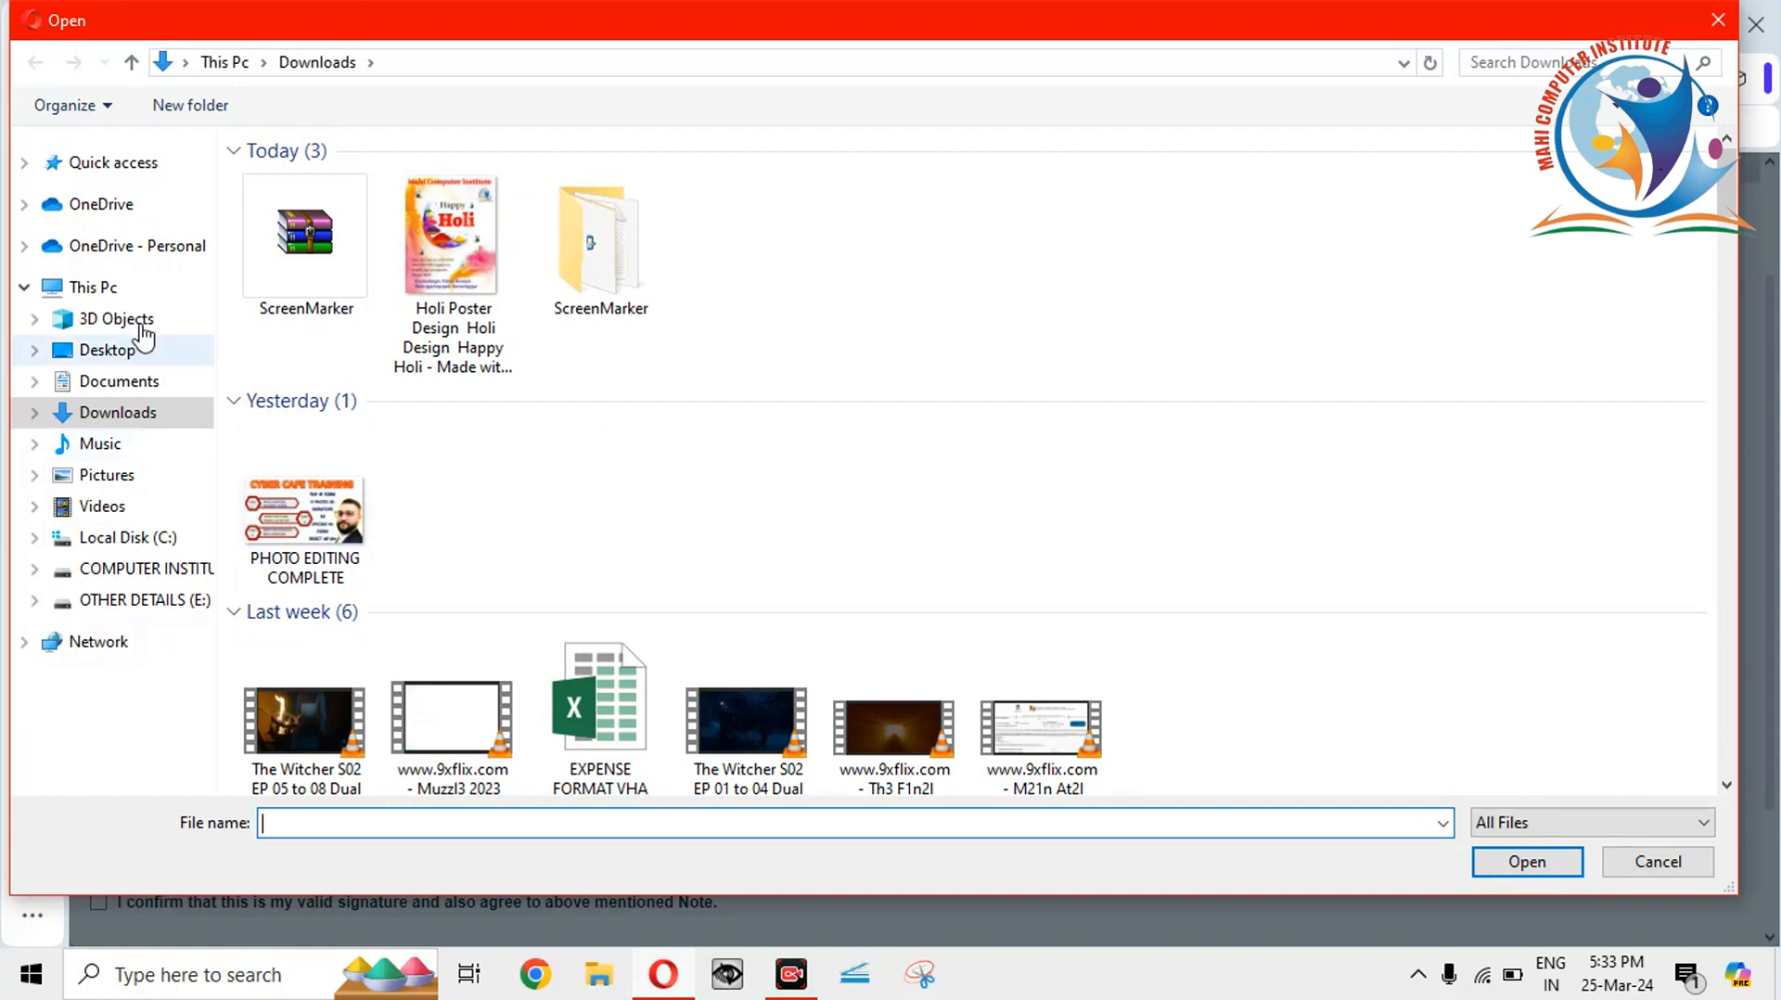
{"action": "left_click", "coordinate": [135, 360]}
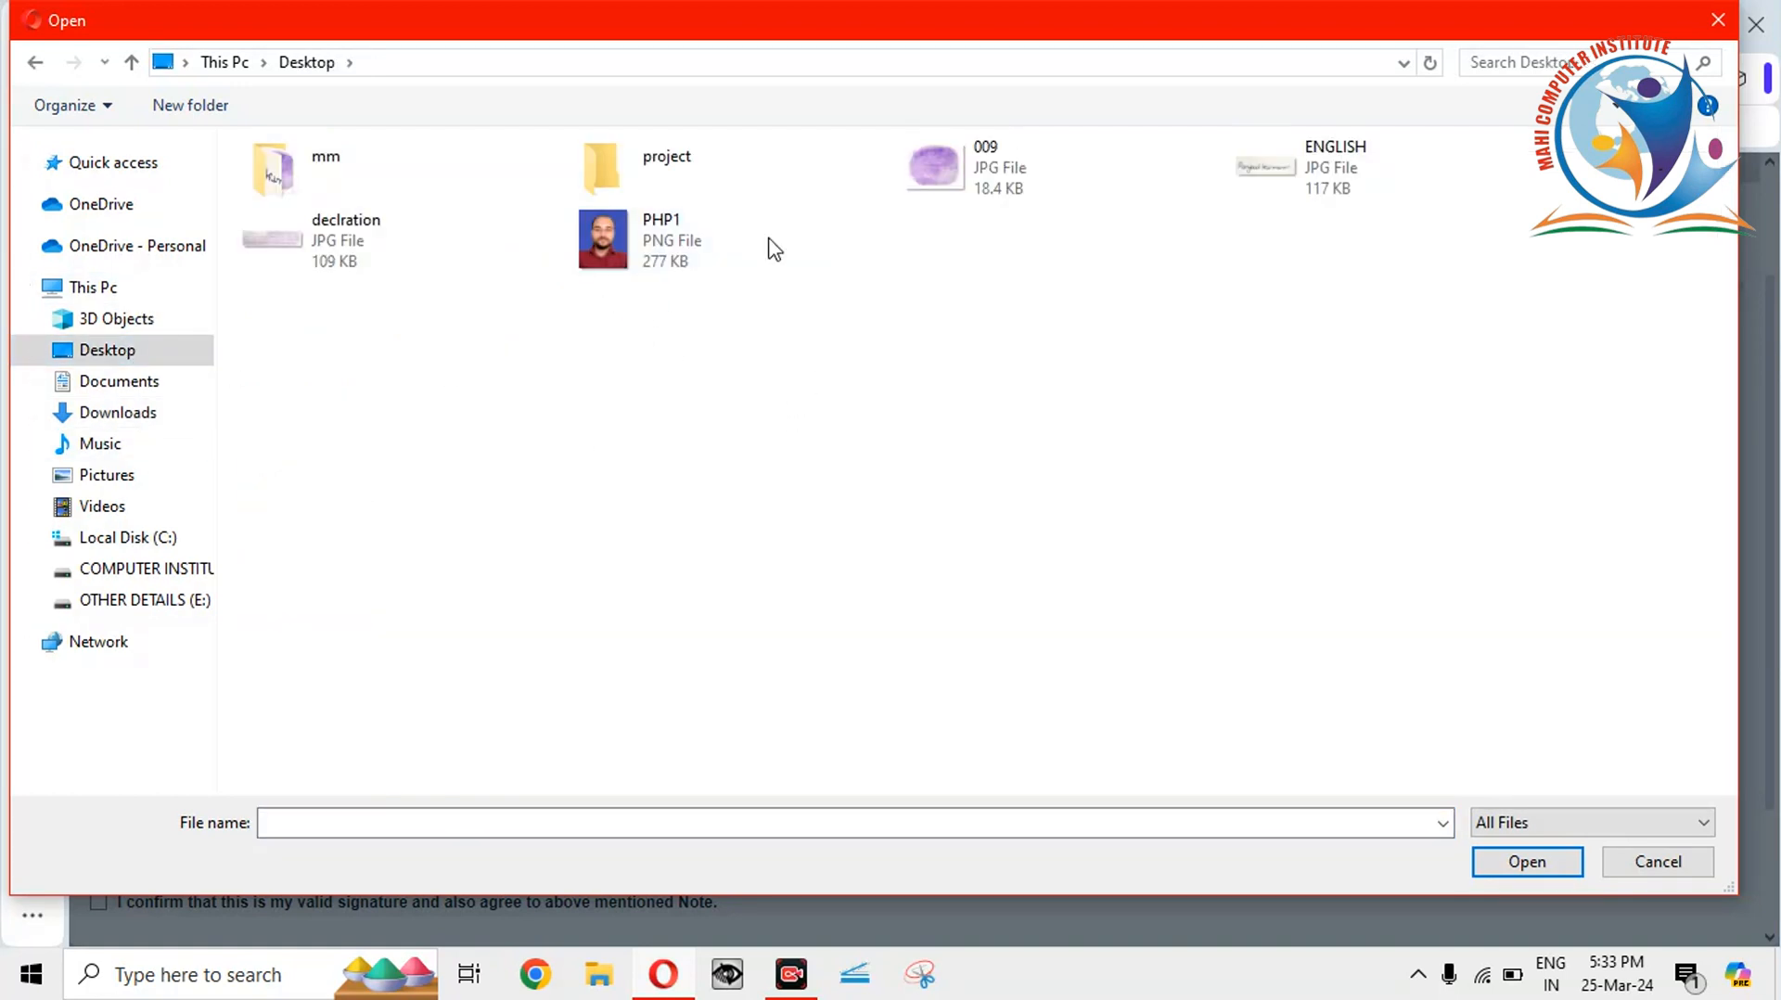
{"action": "left_click", "coordinate": [718, 247]}
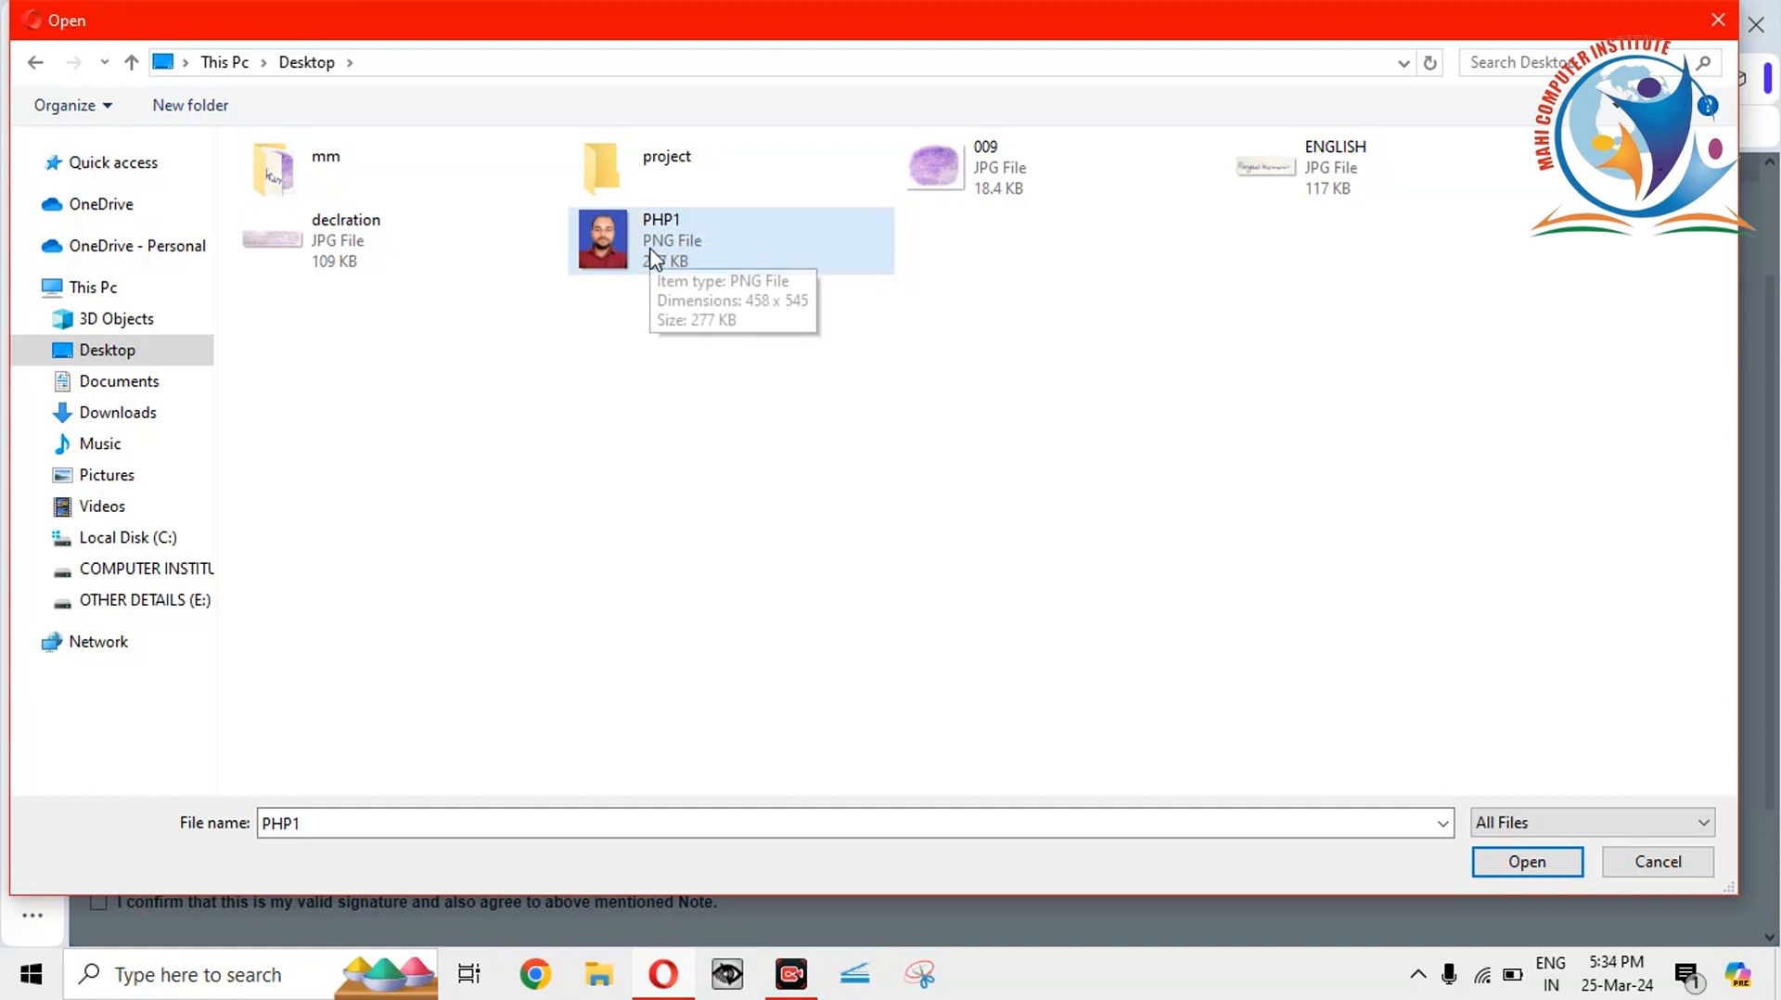
{"action": "left_click", "coordinate": [703, 252]}
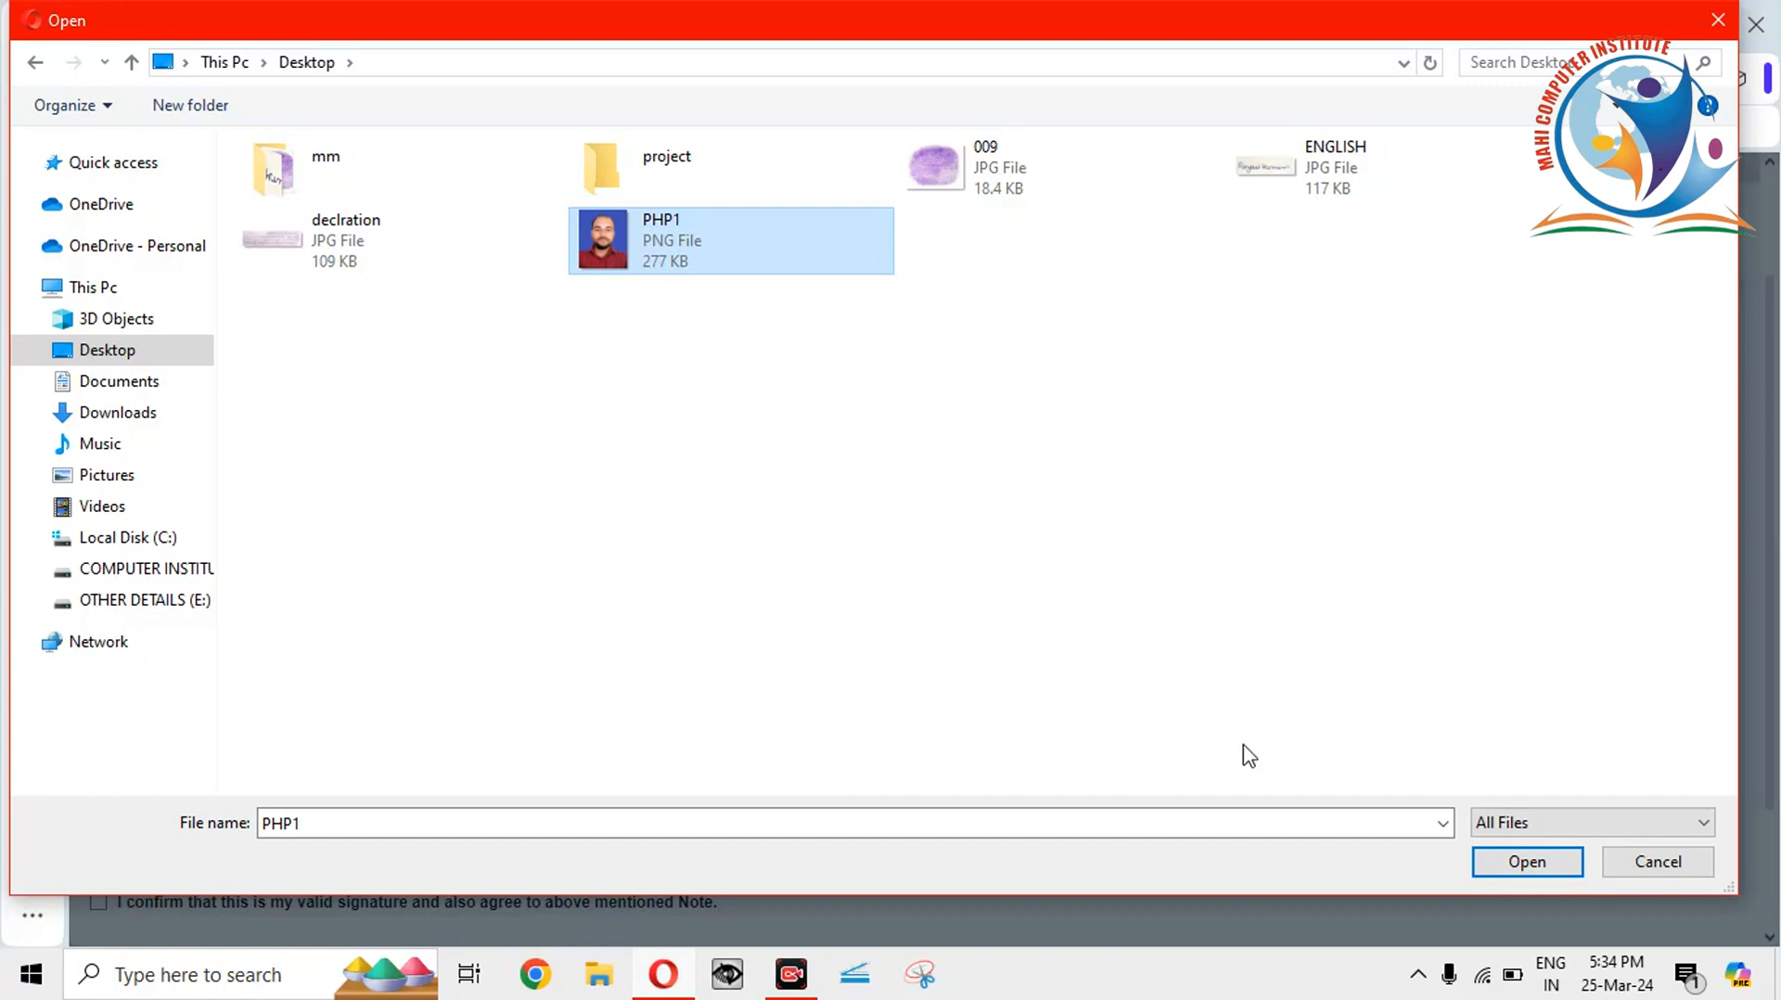
{"action": "left_click", "coordinate": [1567, 864]}
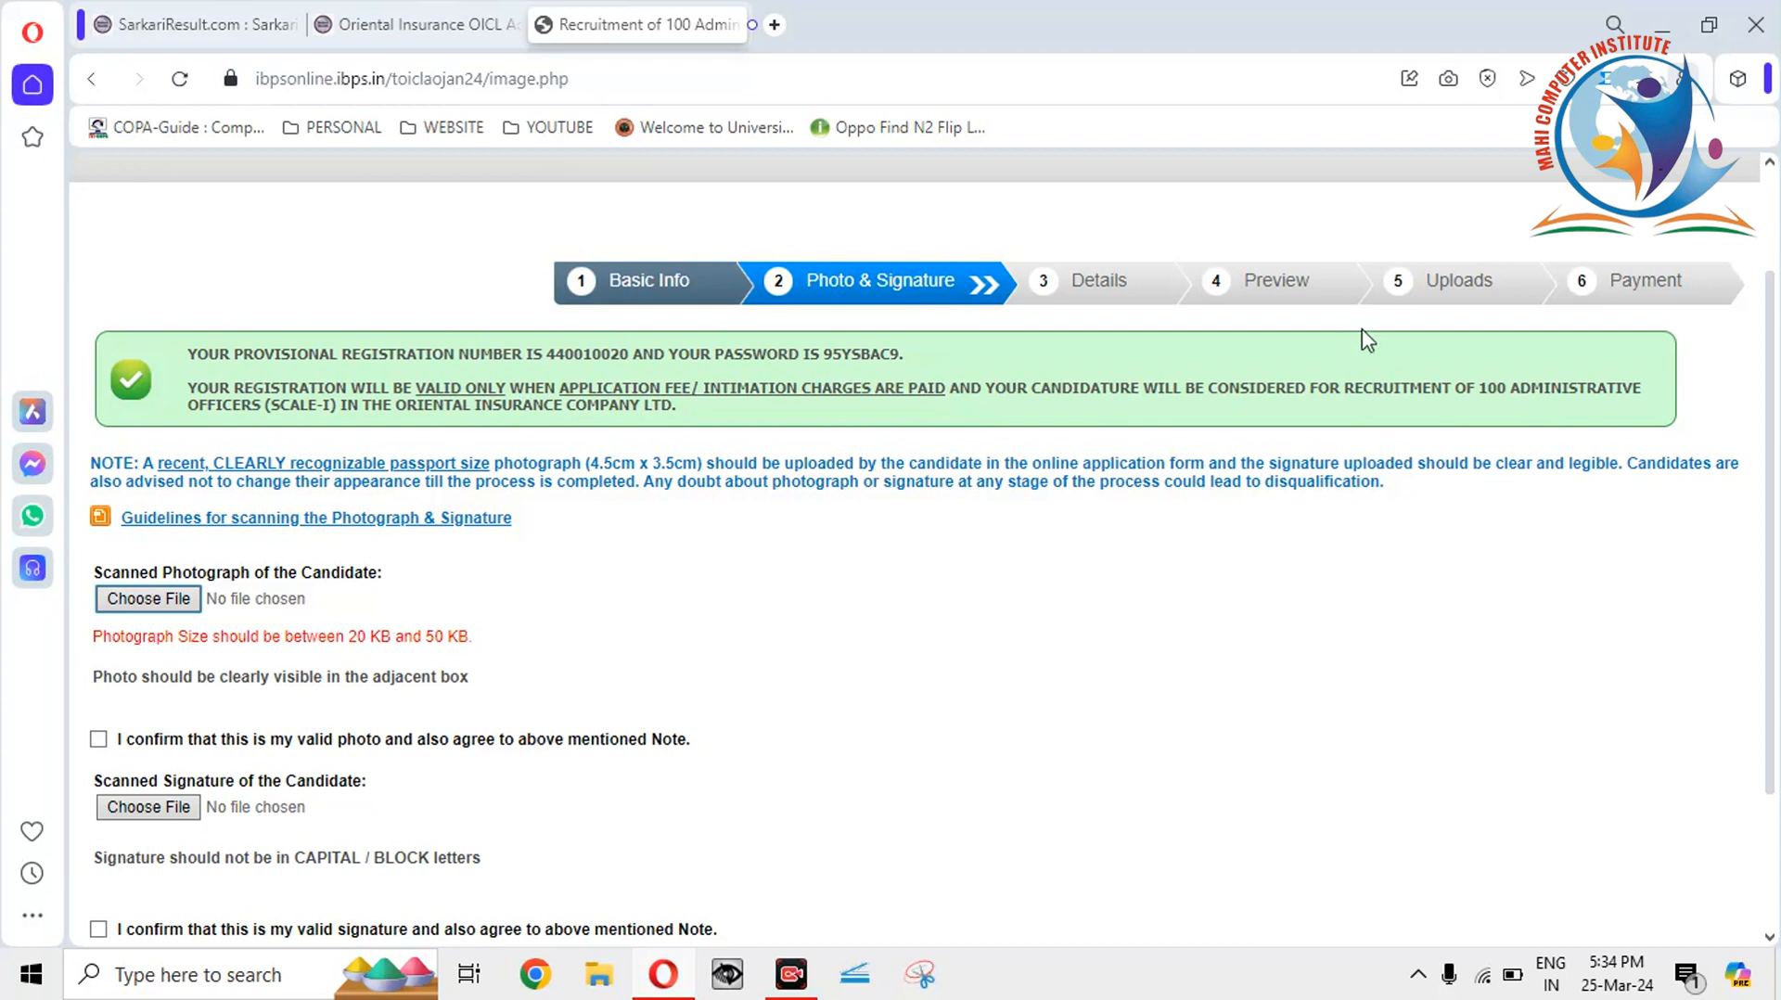
Minimize Opera and open PHP1 from the desktop with Microsoft Office 2010.
{"action": "left_click", "coordinate": [1665, 26]}
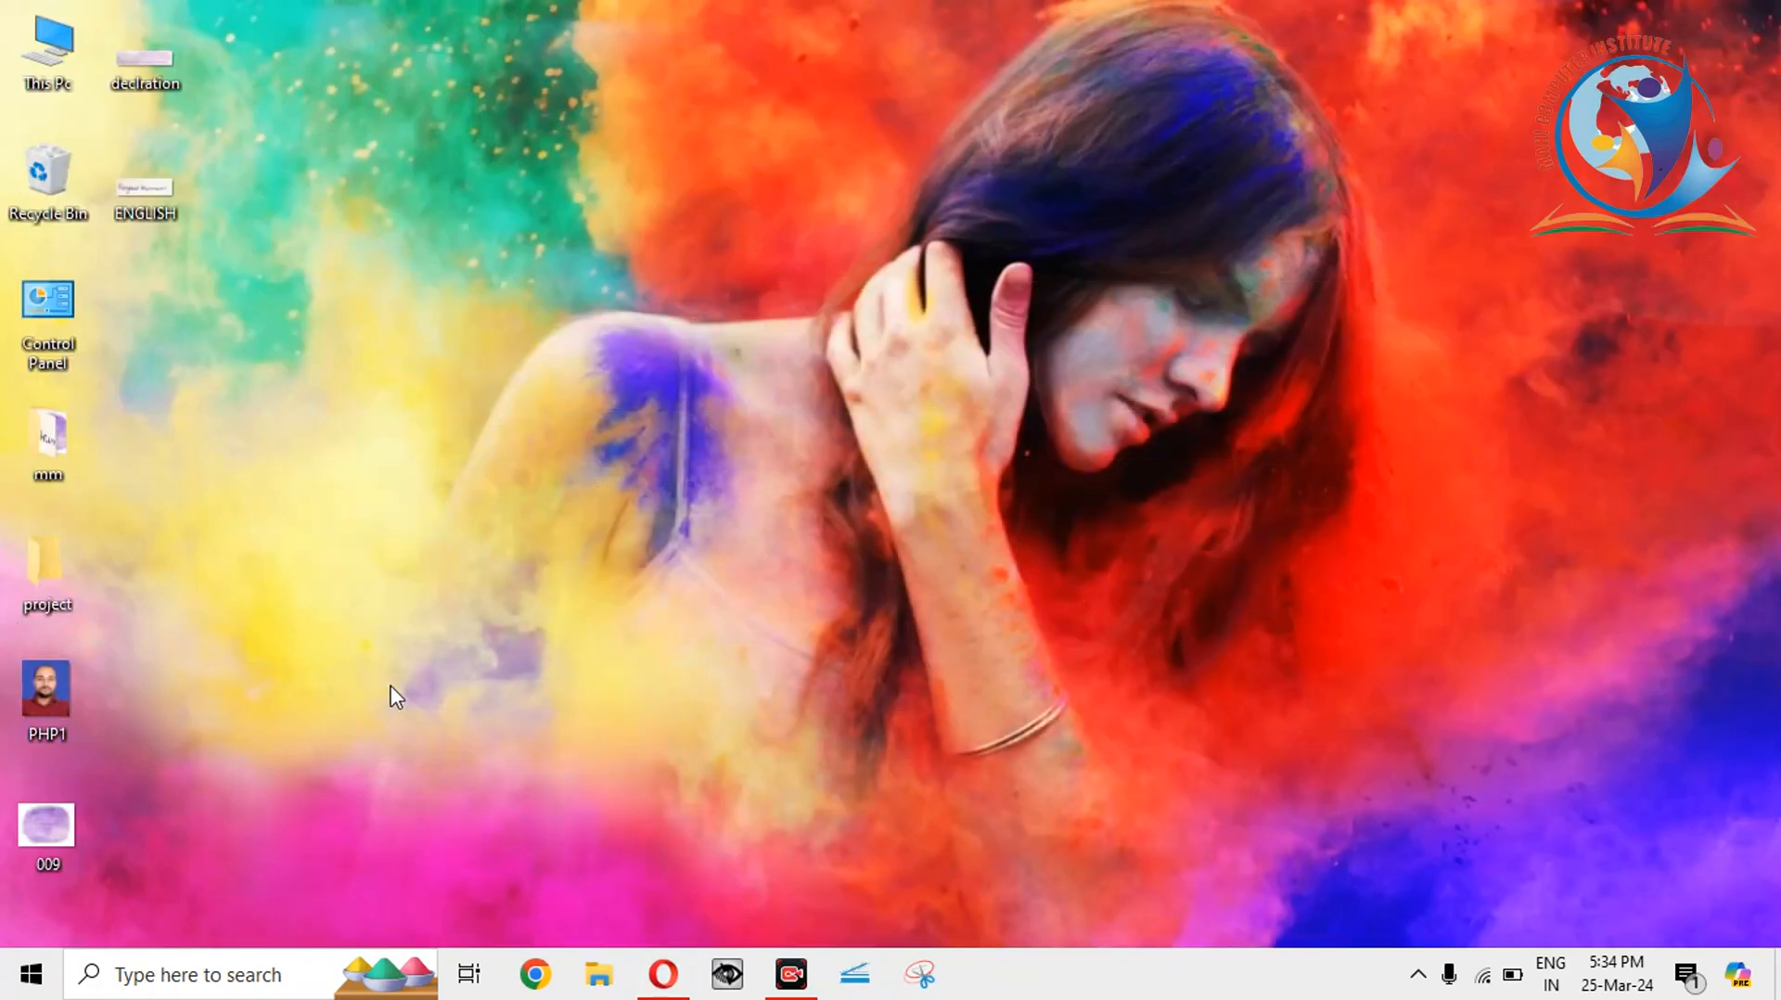
{"action": "left_click", "coordinate": [37, 709]}
{"action": "right_click", "coordinate": [70, 687]}
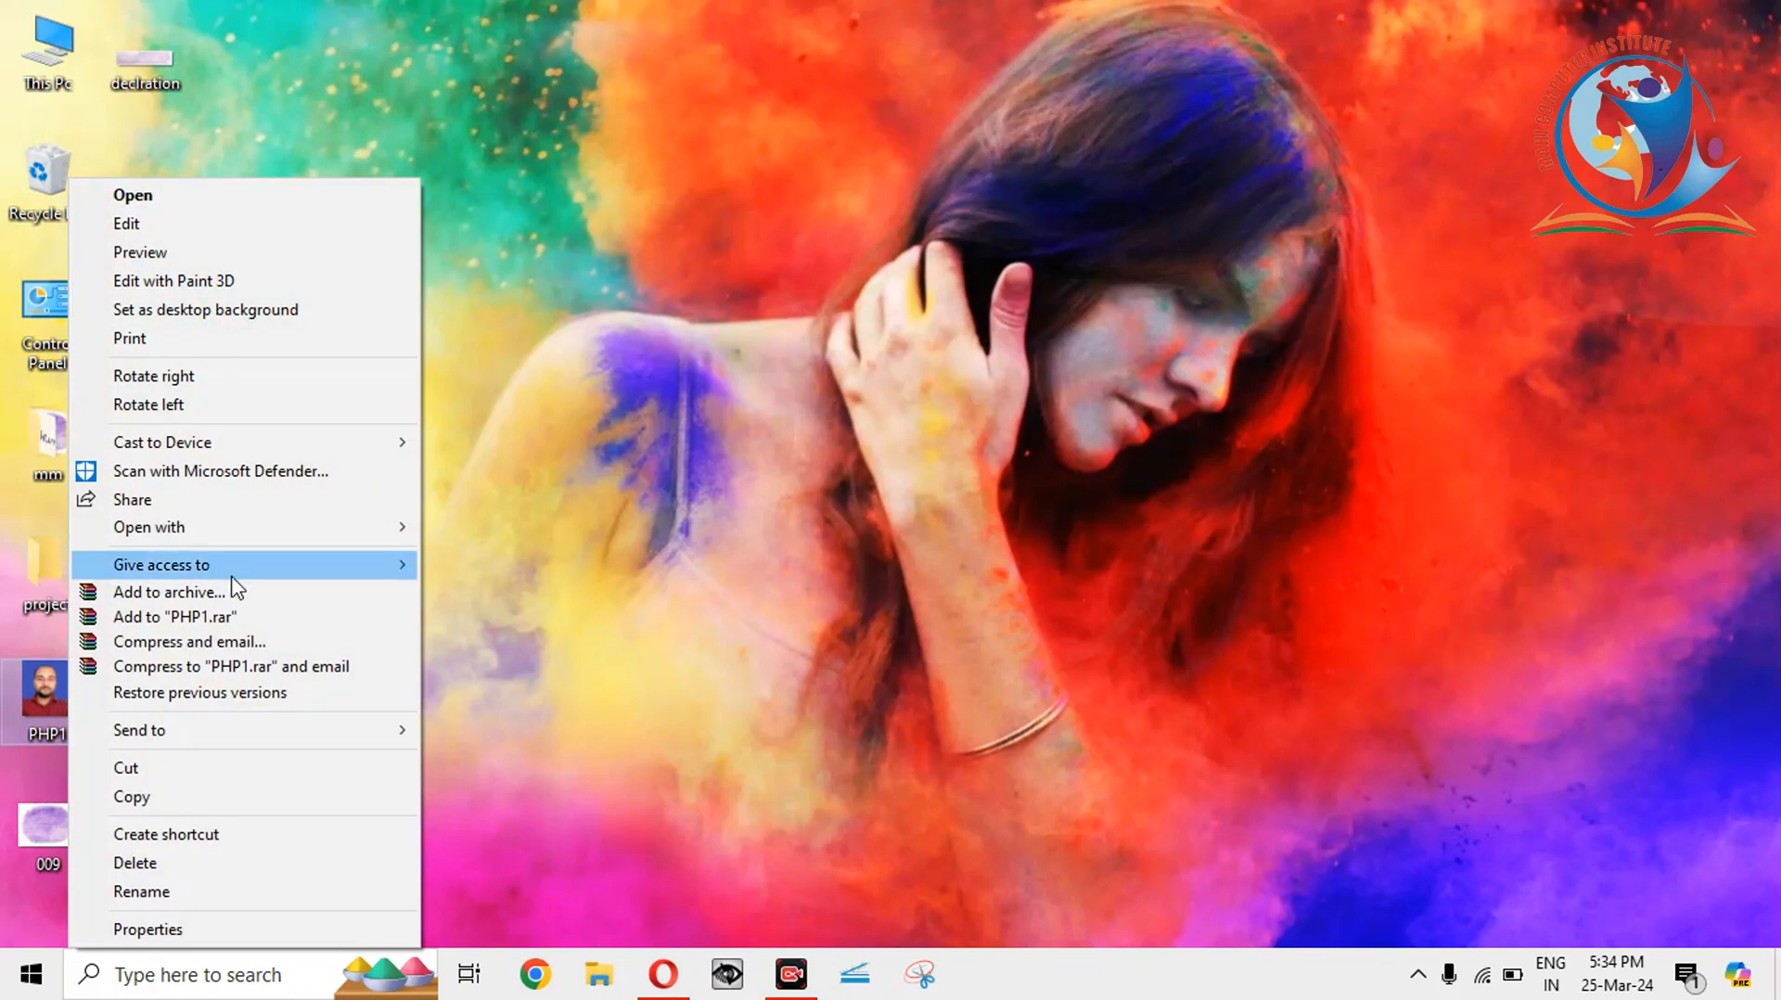
{"action": "mouse_move", "coordinate": [228, 545]}
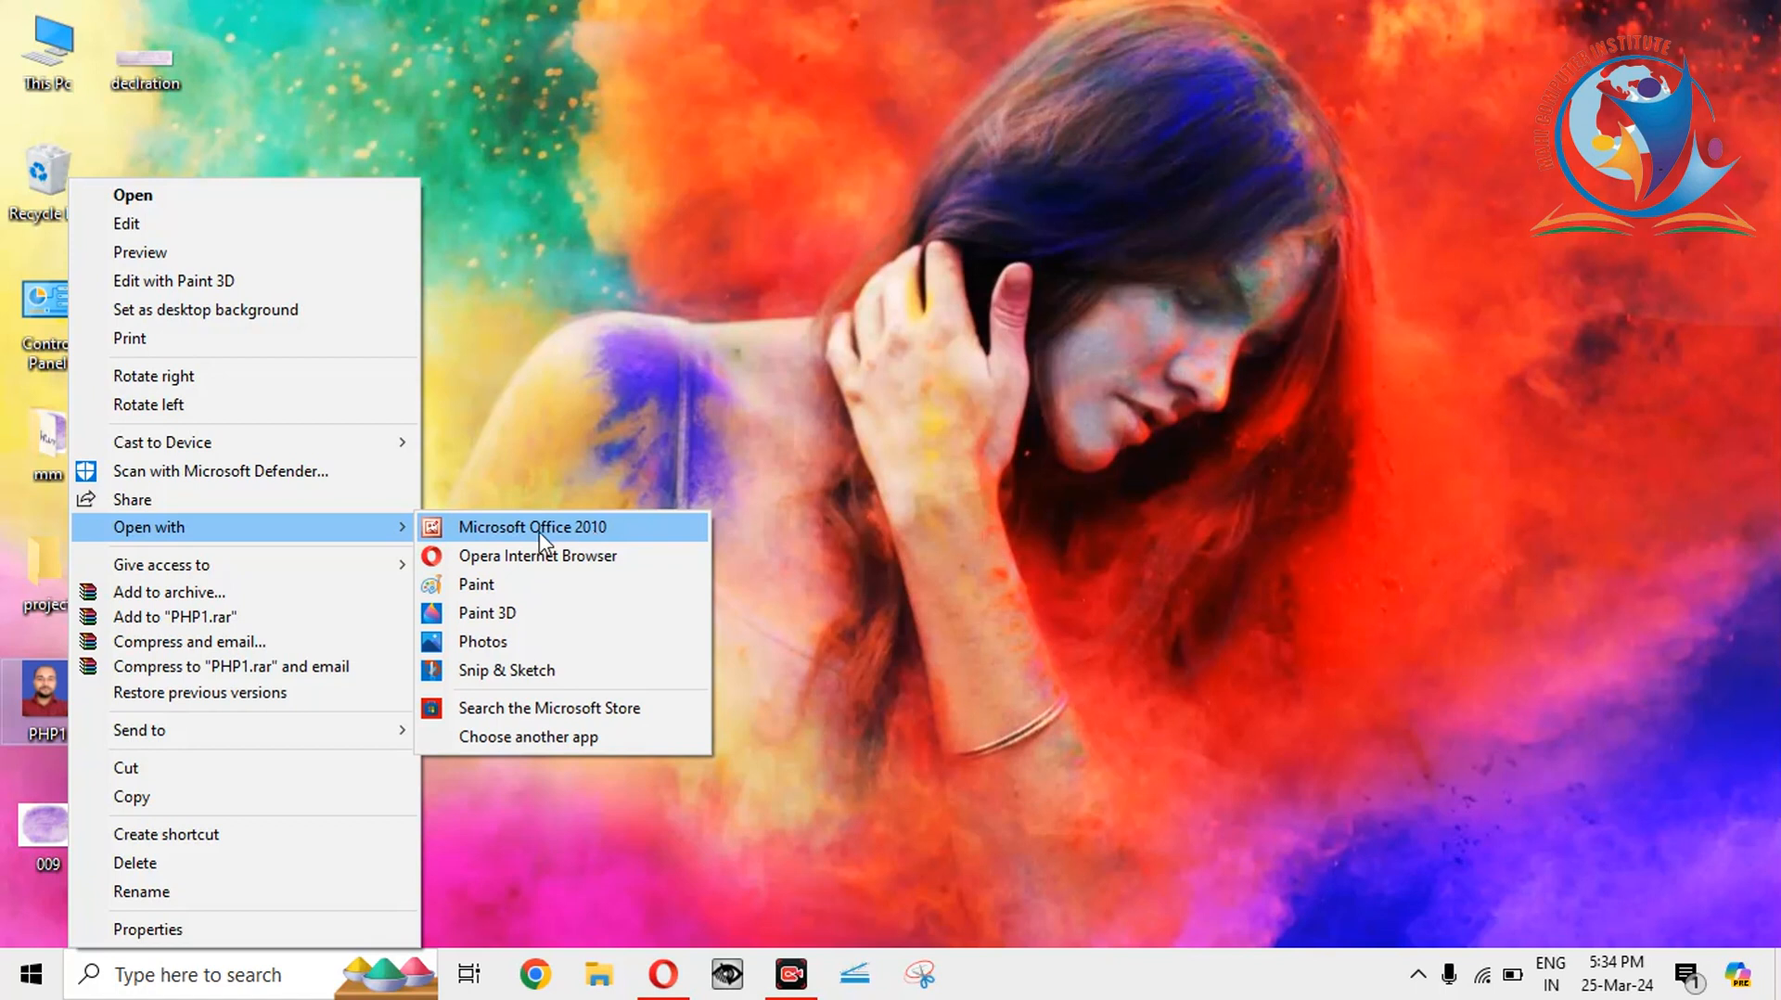
{"action": "left_click", "coordinate": [453, 534]}
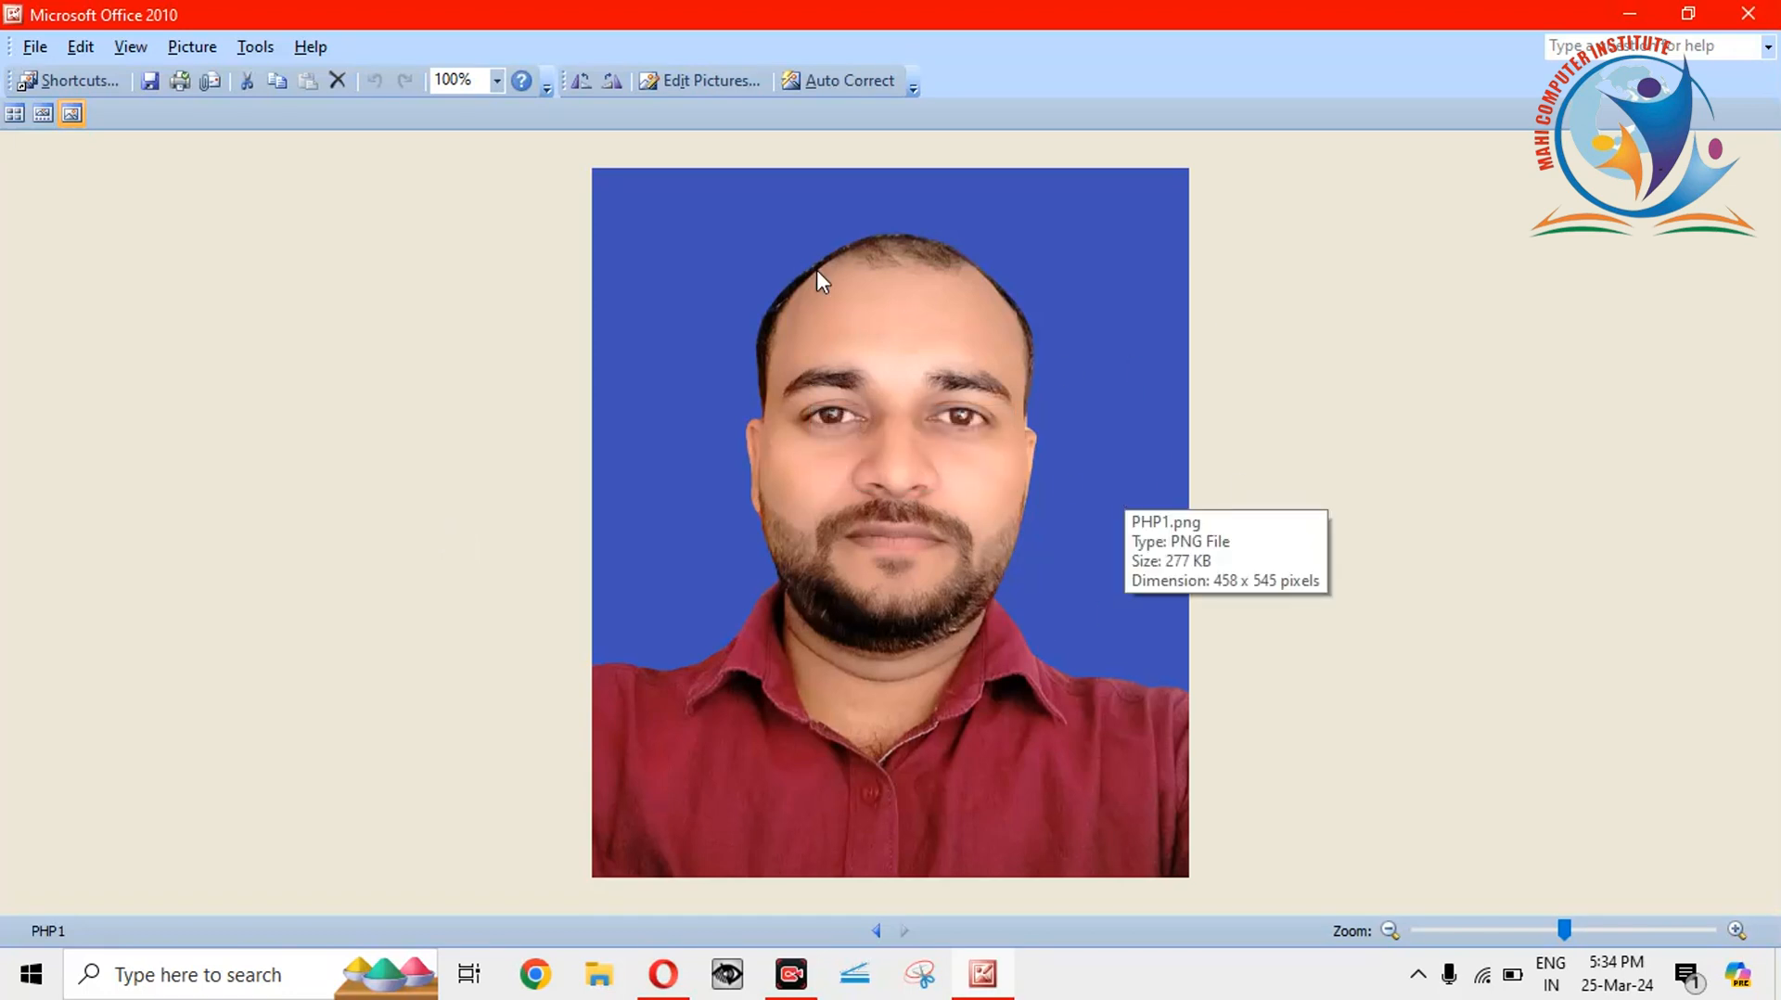
Show the Edit Pictures tools, view Crop, then return to the tool list without cropping.
{"action": "left_click", "coordinate": [725, 82]}
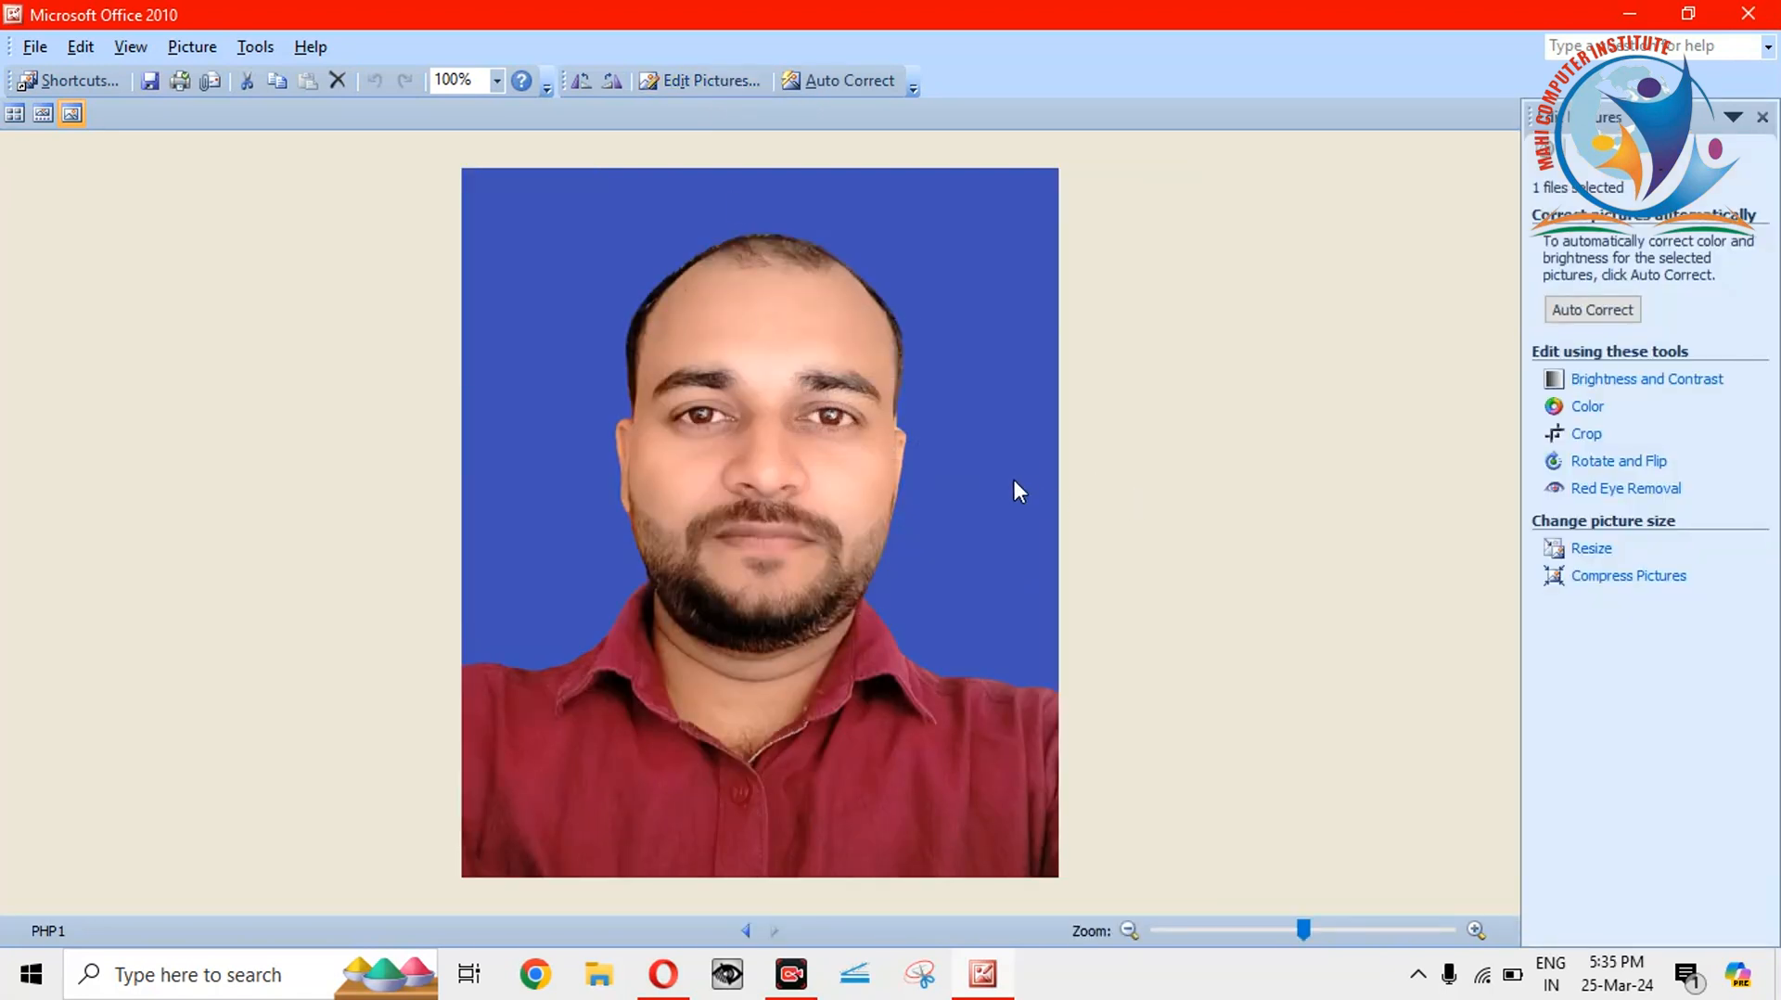
{"action": "left_click", "coordinate": [1586, 435]}
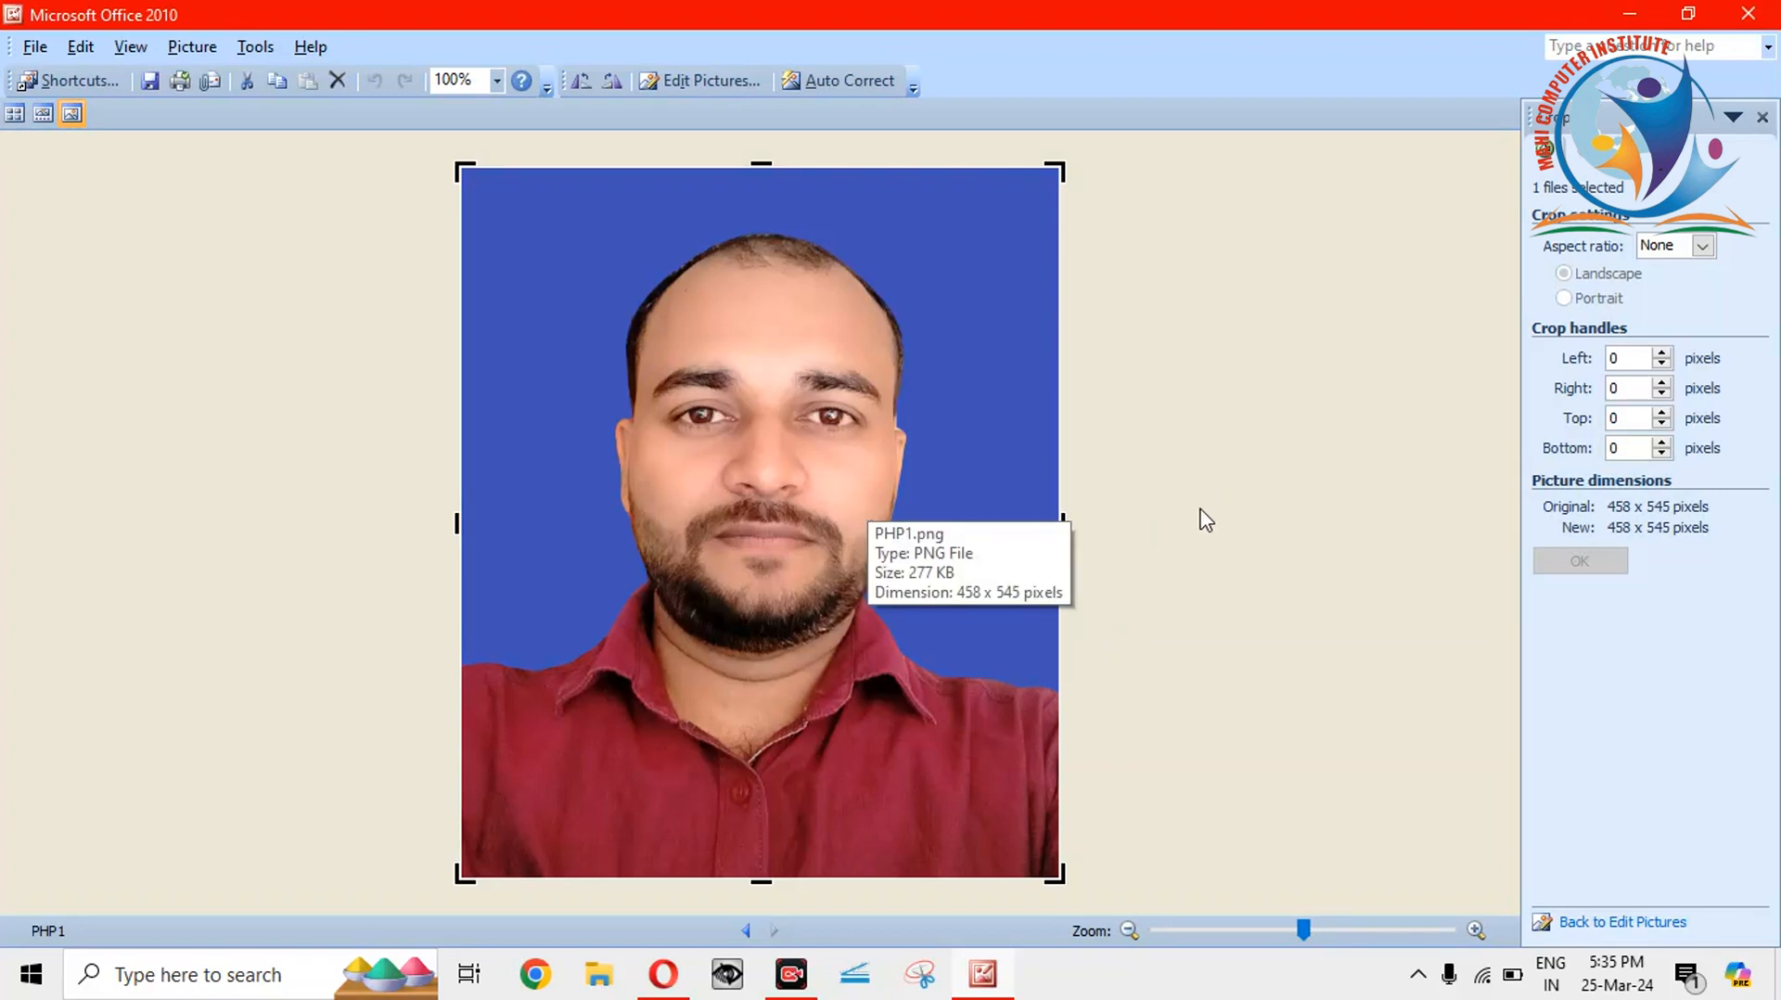
{"action": "left_click", "coordinate": [737, 84]}
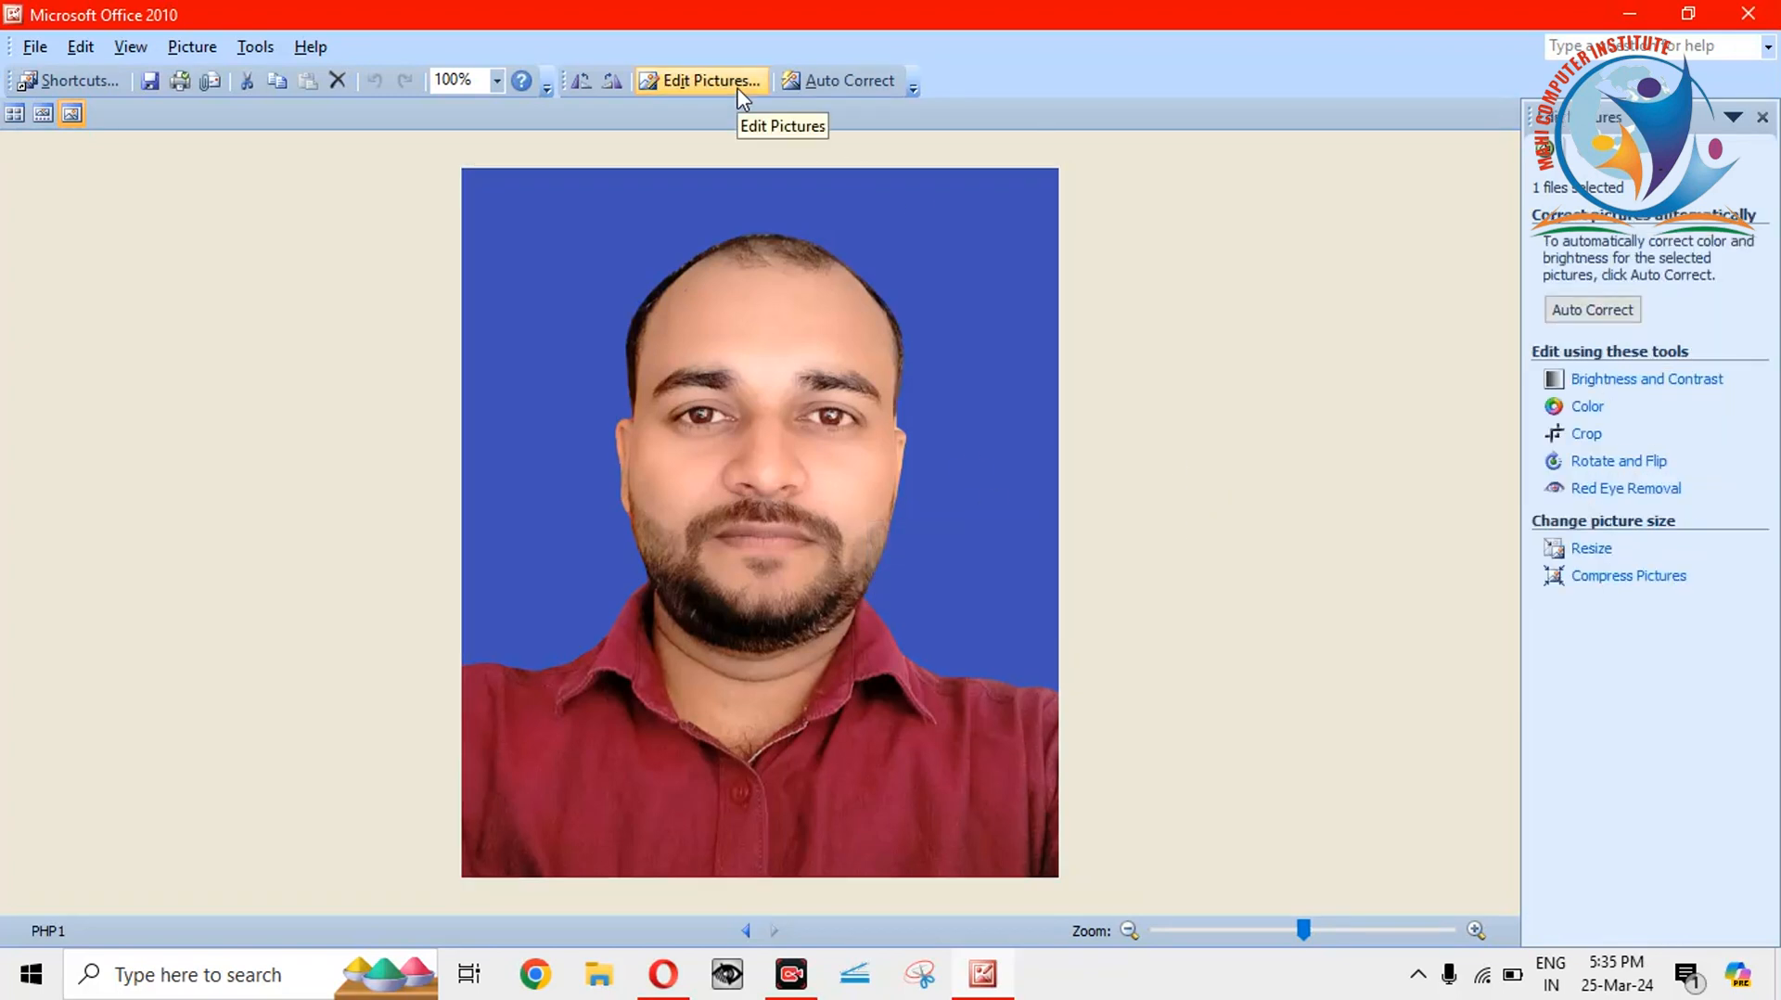
Open Resize and look through the predefined size presets without choosing one.
{"action": "left_click", "coordinate": [1593, 551]}
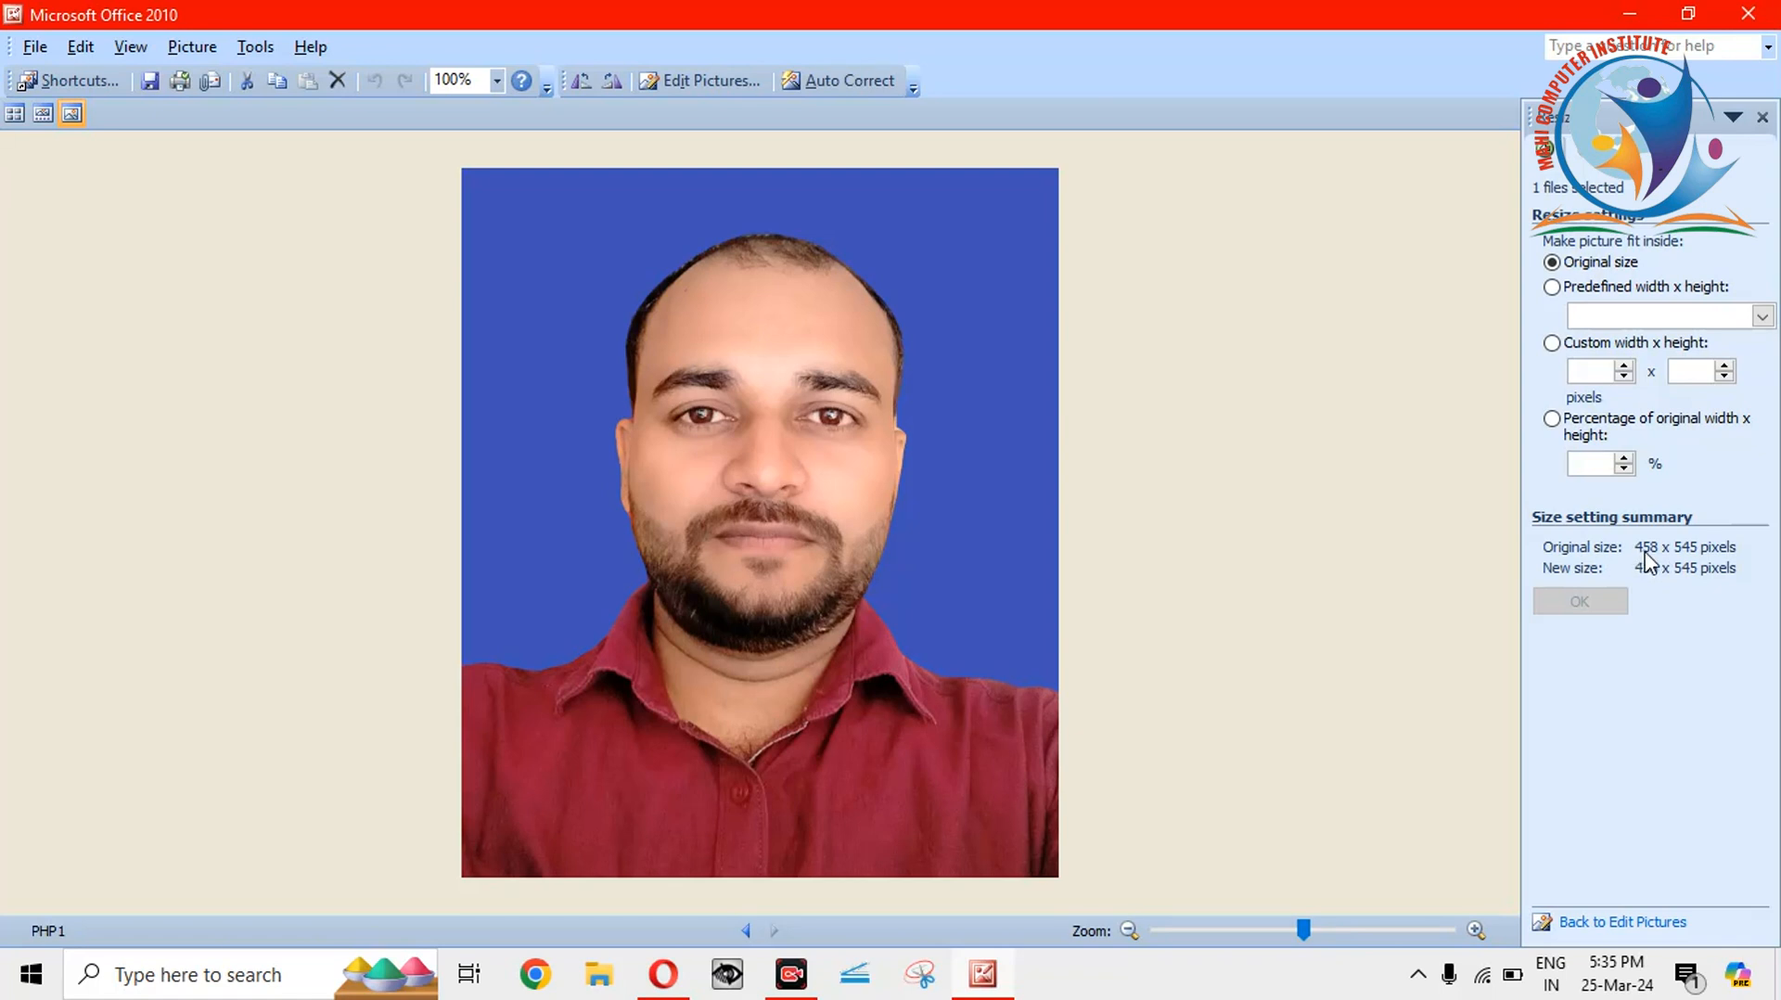
{"action": "left_click", "coordinate": [1762, 318]}
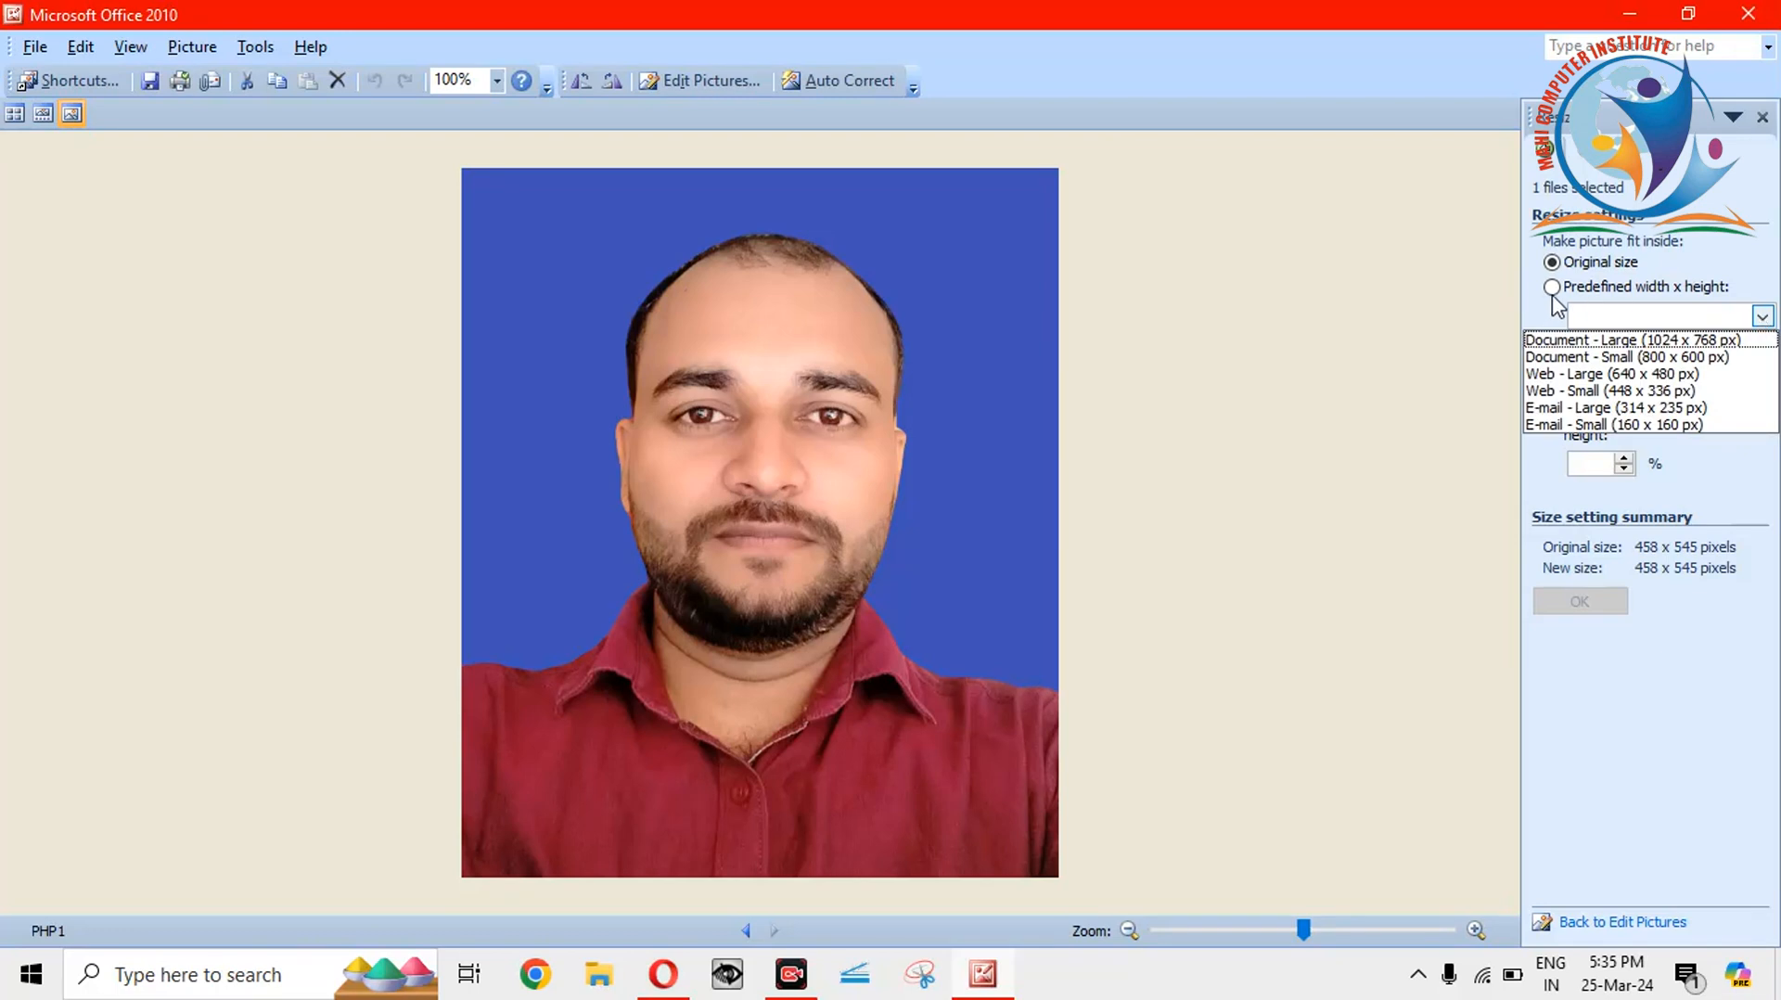
{"action": "left_click", "coordinate": [1762, 318]}
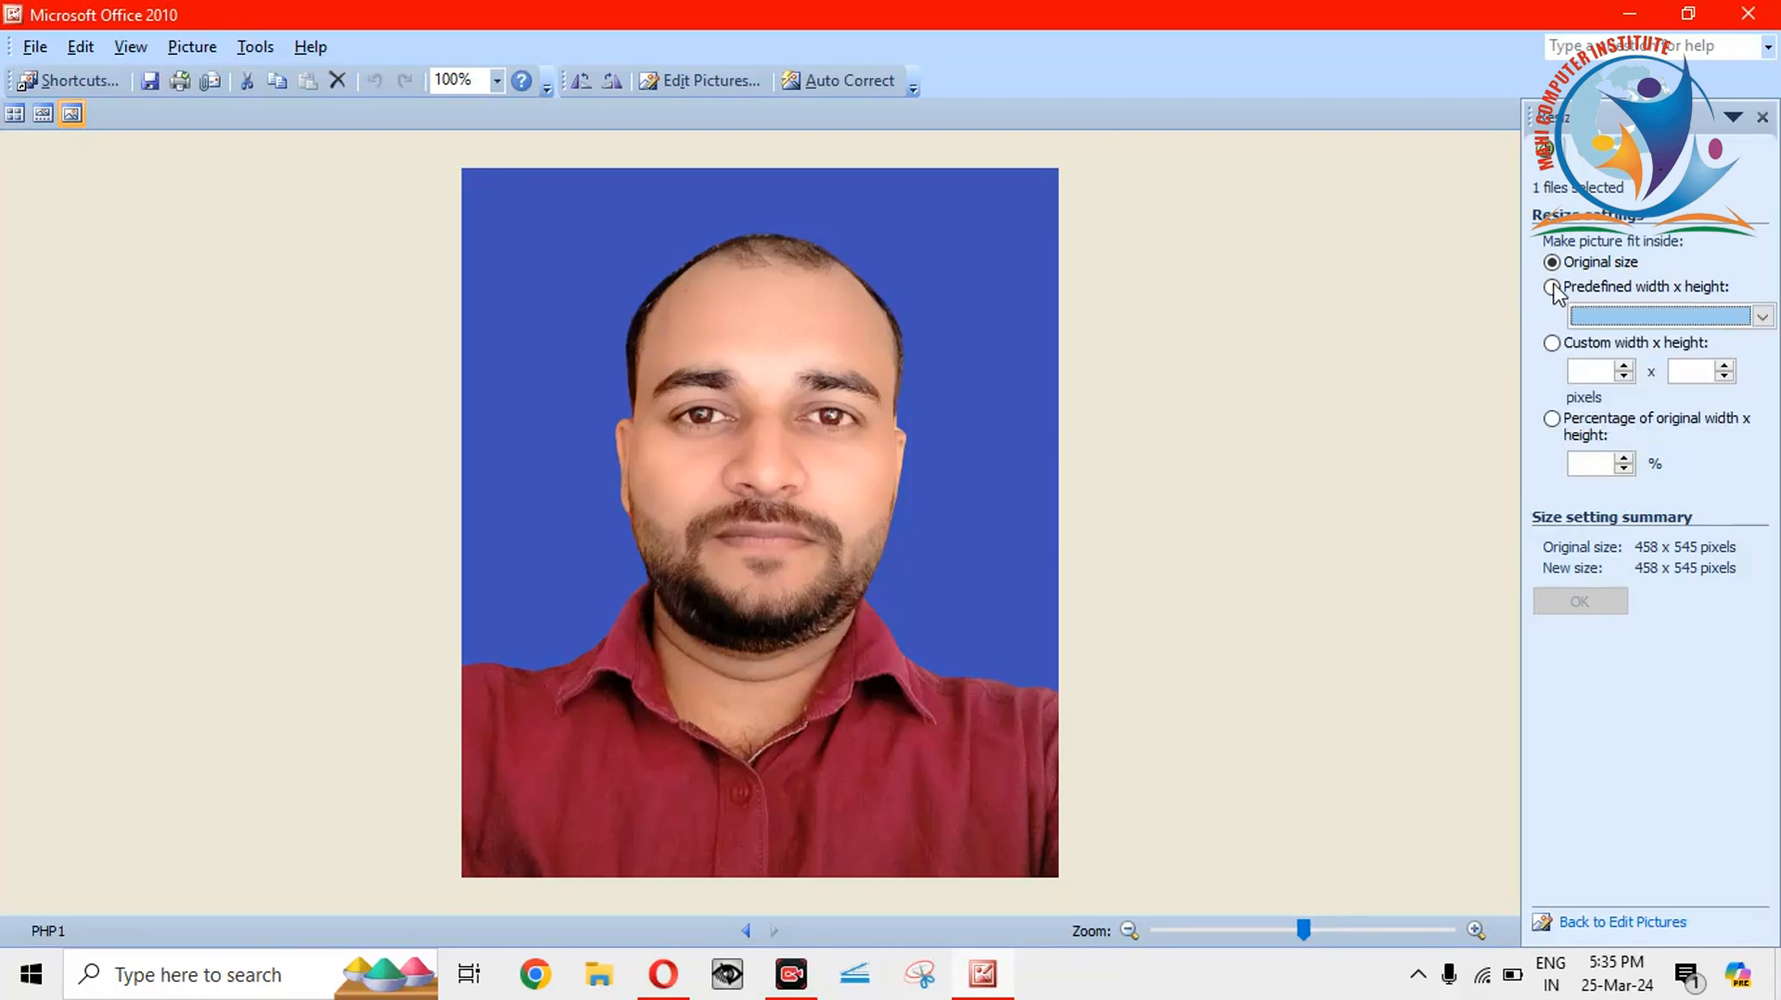
{"action": "left_click", "coordinate": [1762, 317]}
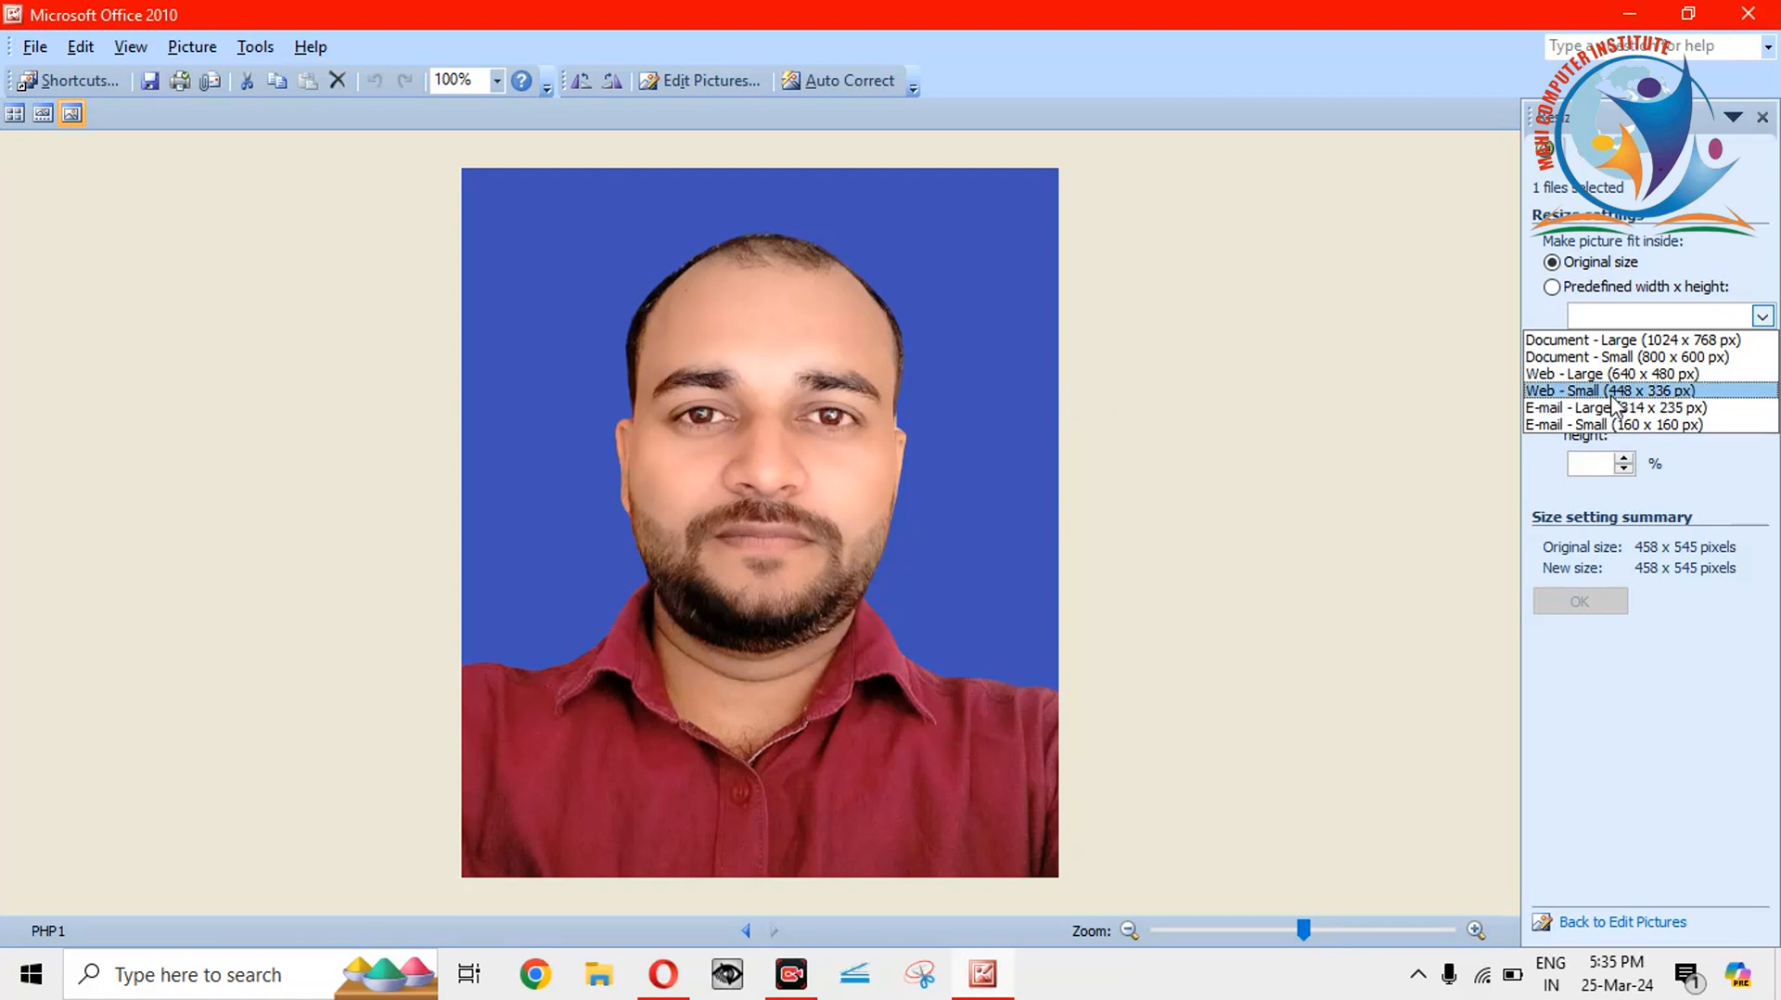
{"action": "left_click", "coordinate": [1558, 313]}
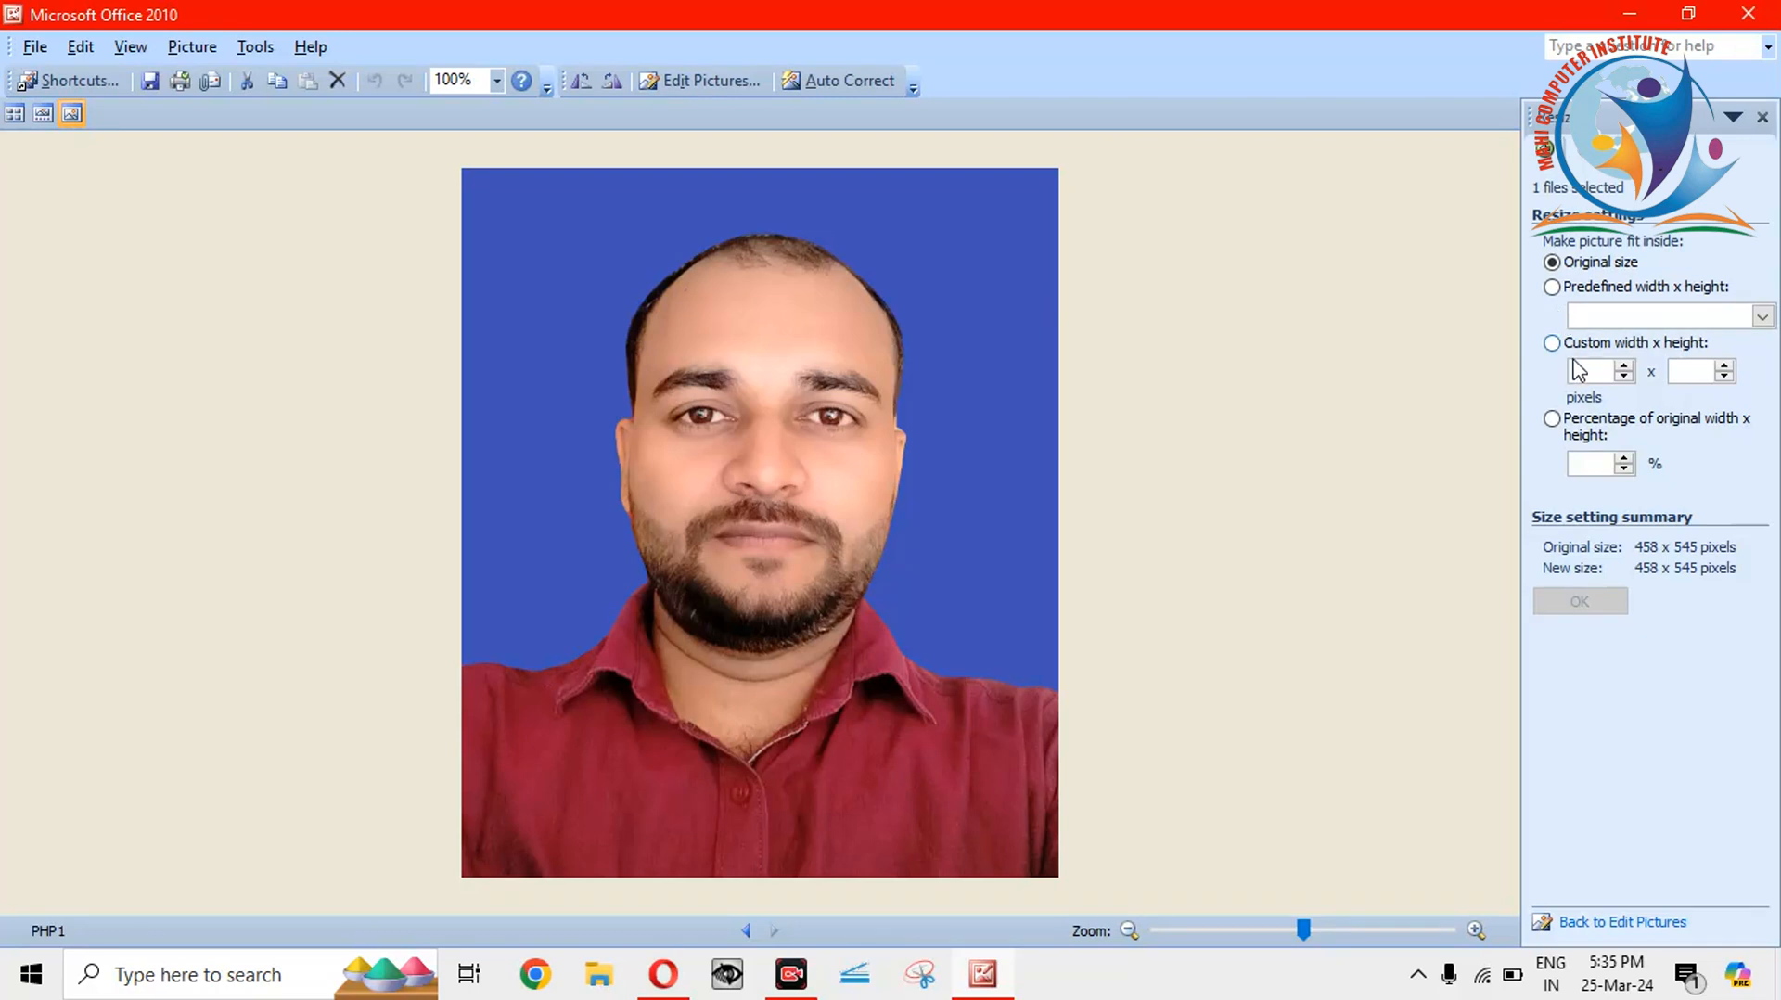
{"action": "left_click", "coordinate": [1599, 318]}
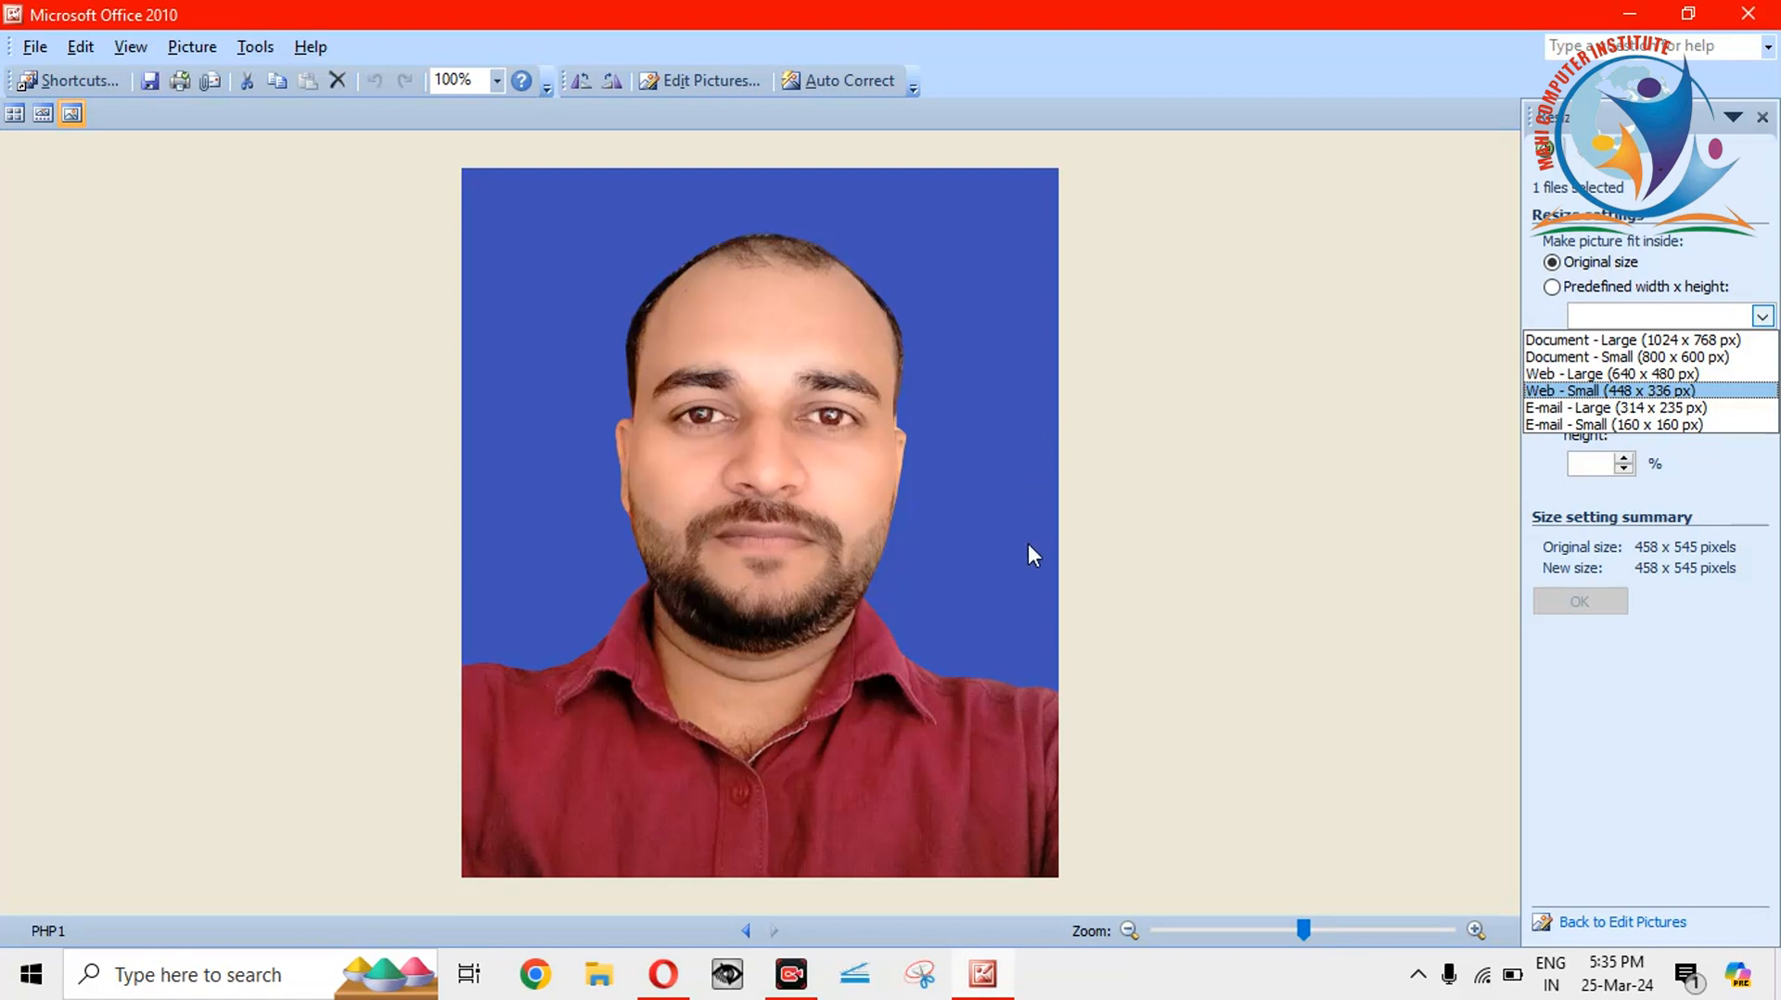
{"action": "left_click", "coordinate": [1193, 564]}
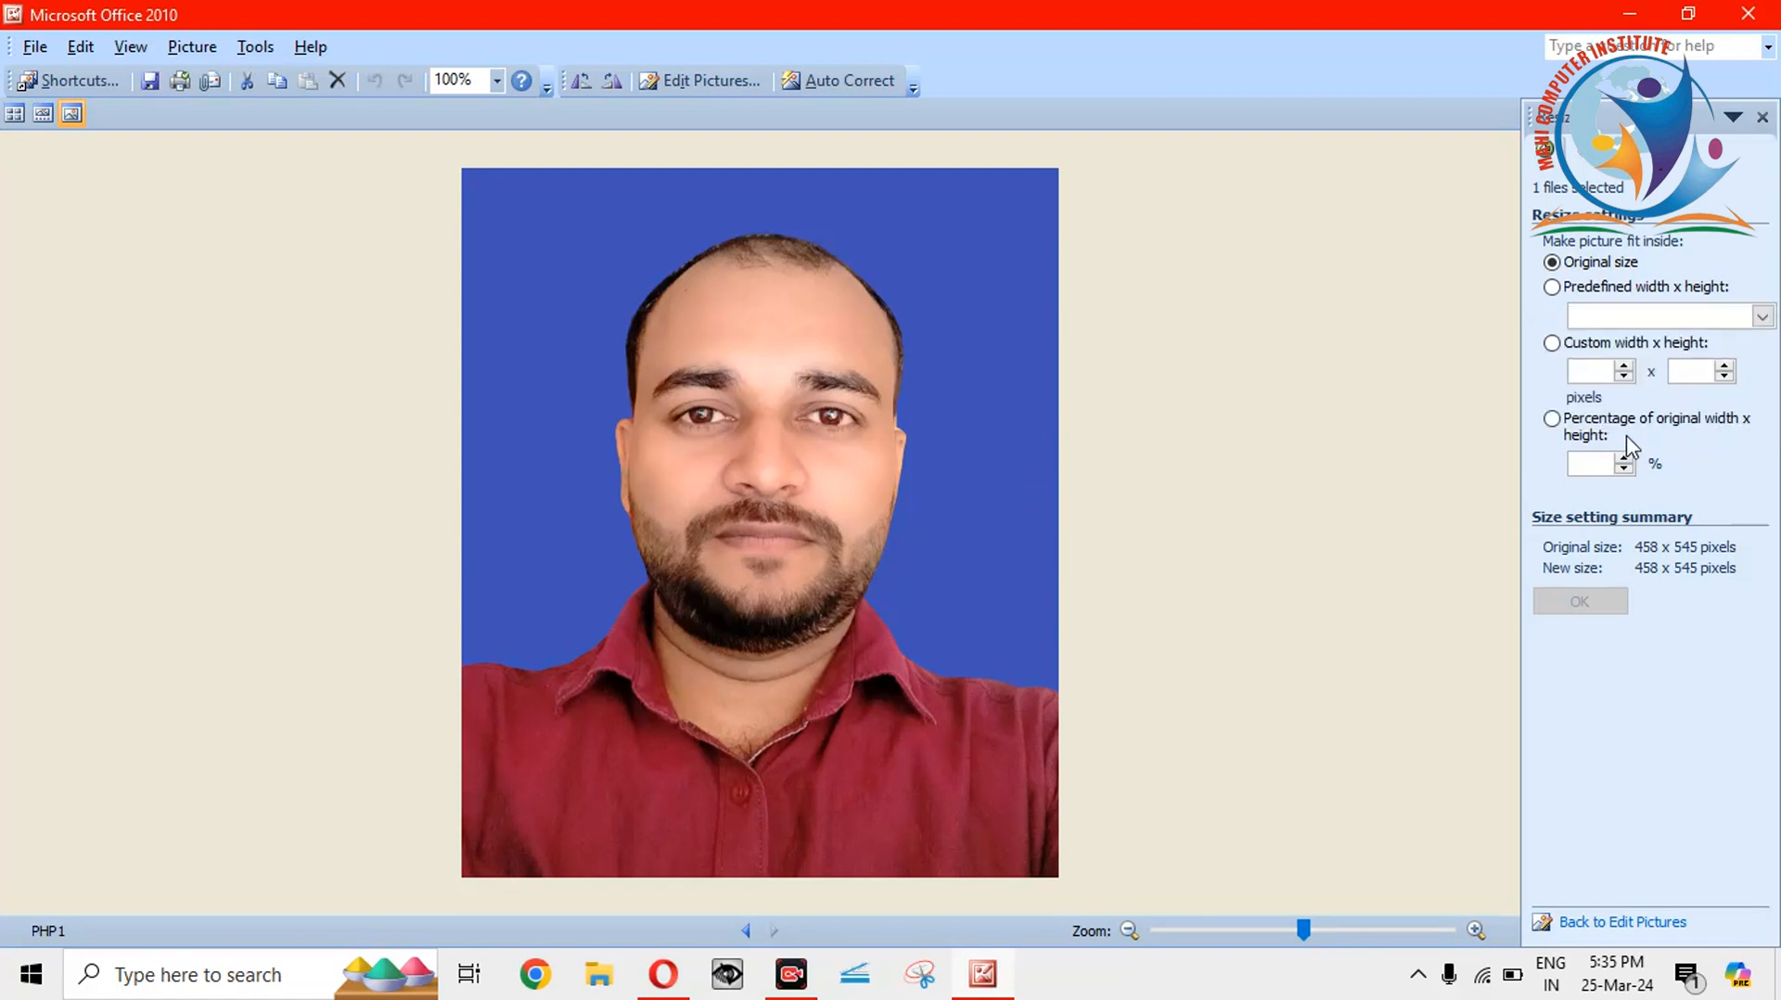
{"action": "left_click", "coordinate": [1598, 326]}
{"action": "left_click", "coordinate": [1598, 326]}
Apply a custom 200 x 230 width x height fit, resizing PHP1 to 193 x 230 pixels.
{"action": "left_click", "coordinate": [1552, 343]}
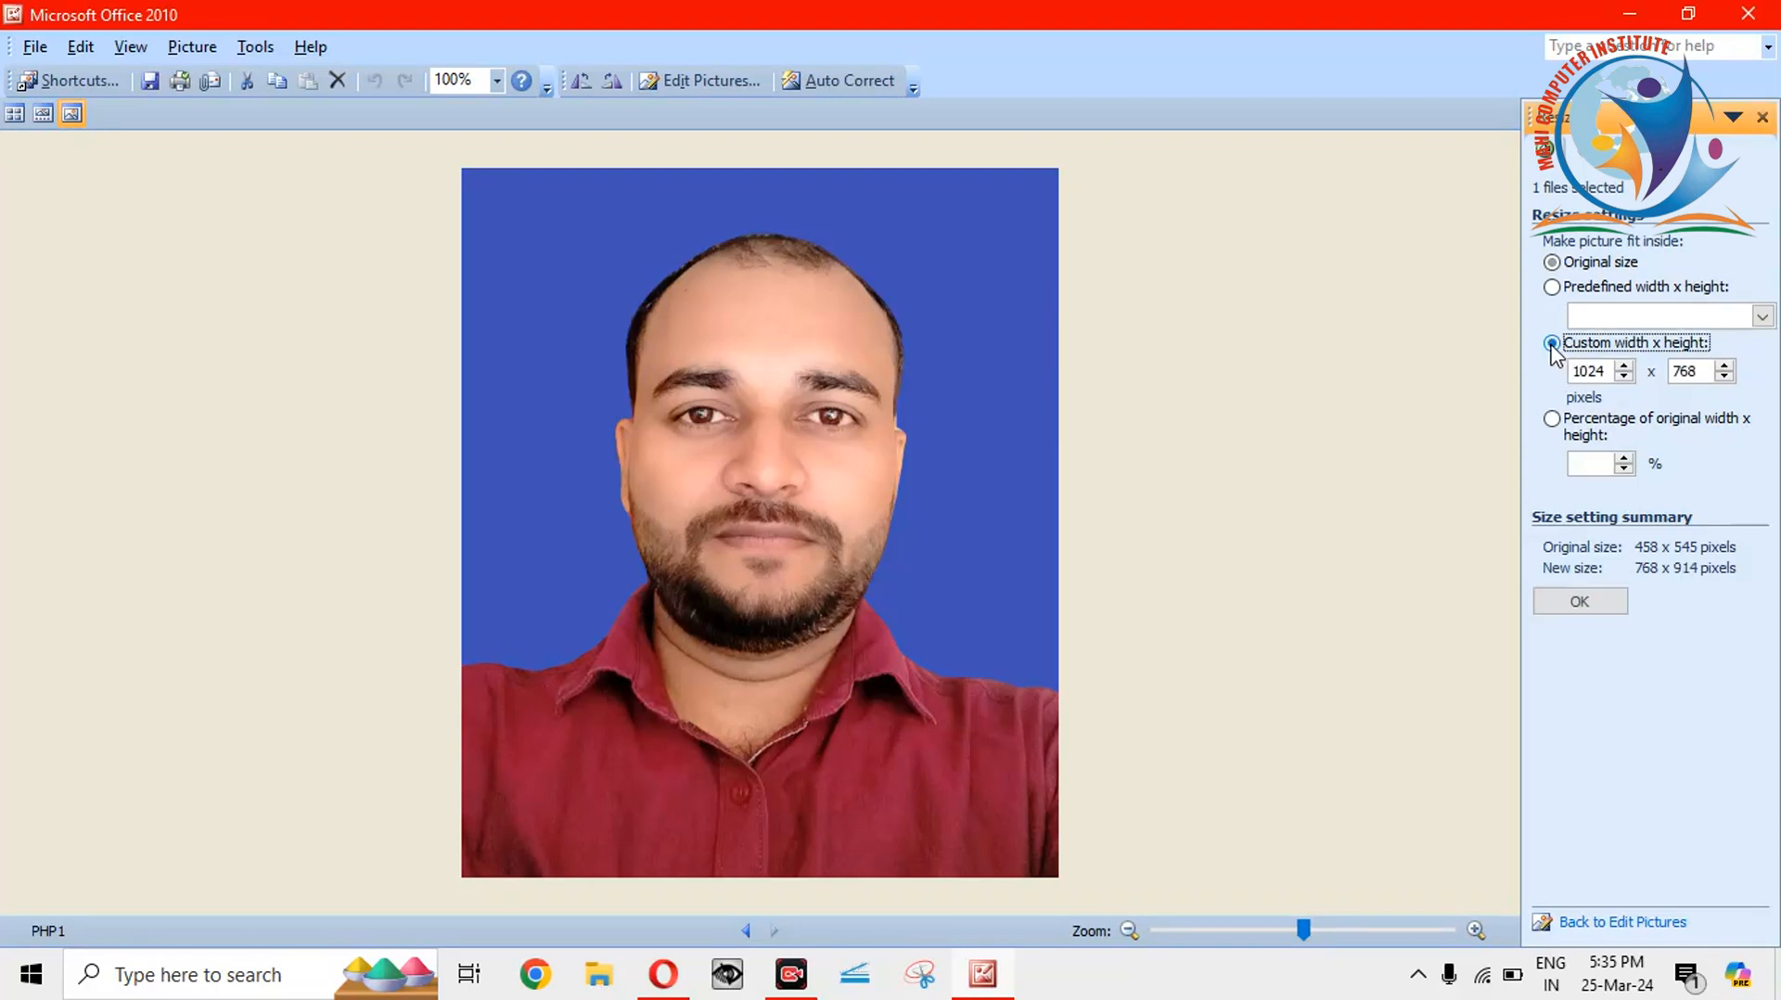
{"action": "left_click", "coordinate": [1594, 371]}
{"action": "double_click", "coordinate": [1594, 371]}
{"action": "type", "text": "200"}
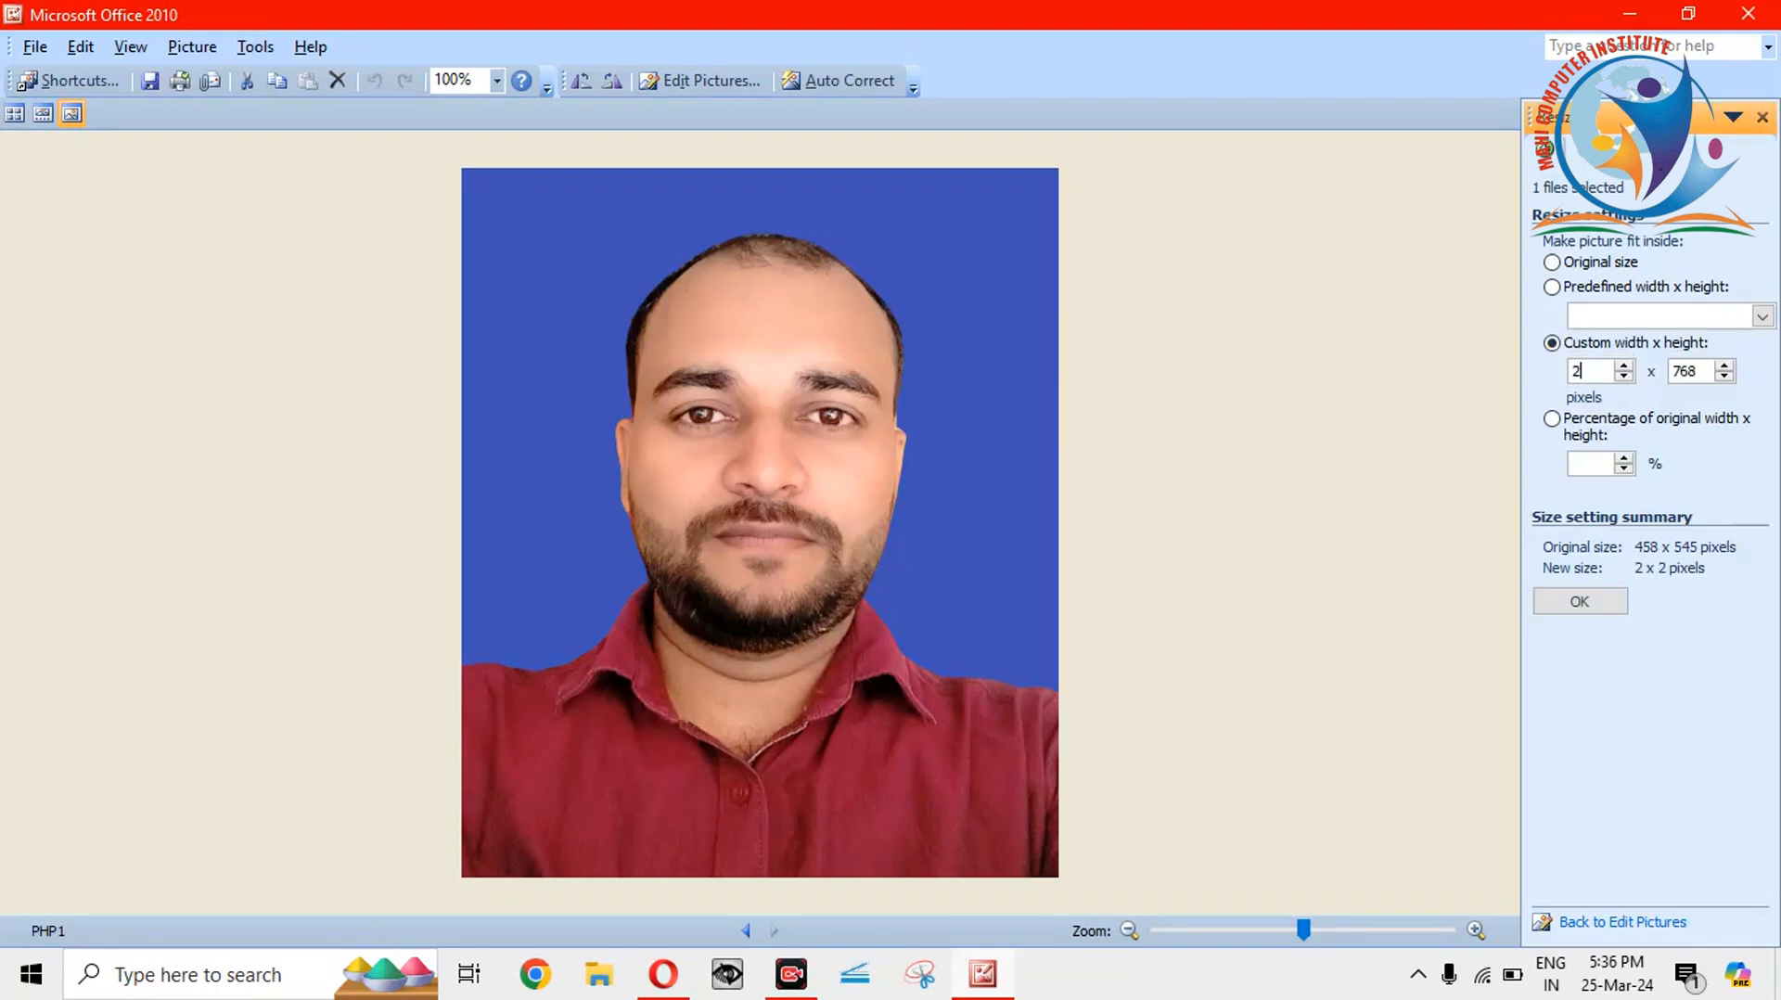
{"action": "double_click", "coordinate": [1696, 371]}
{"action": "key", "text": "BackSpace"}
{"action": "type", "text": "23"}
{"action": "key", "text": "BackSpace"}
{"action": "type", "text": "30"}
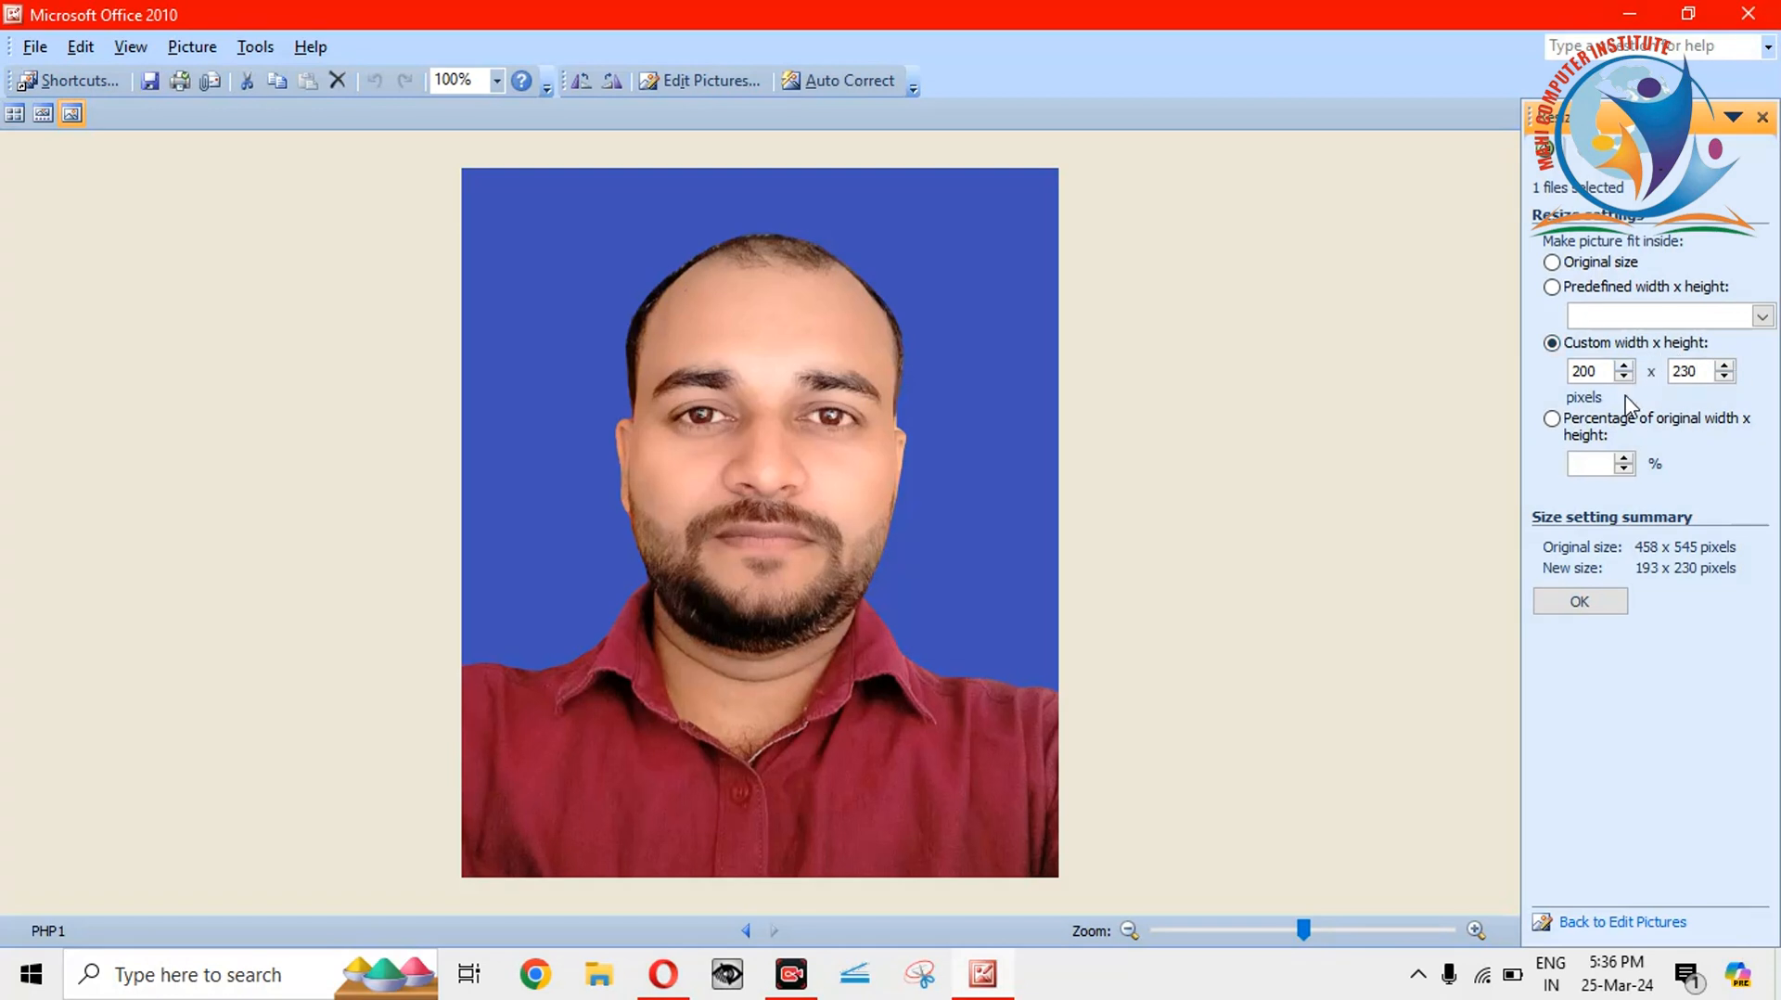
{"action": "left_click", "coordinate": [1580, 603]}
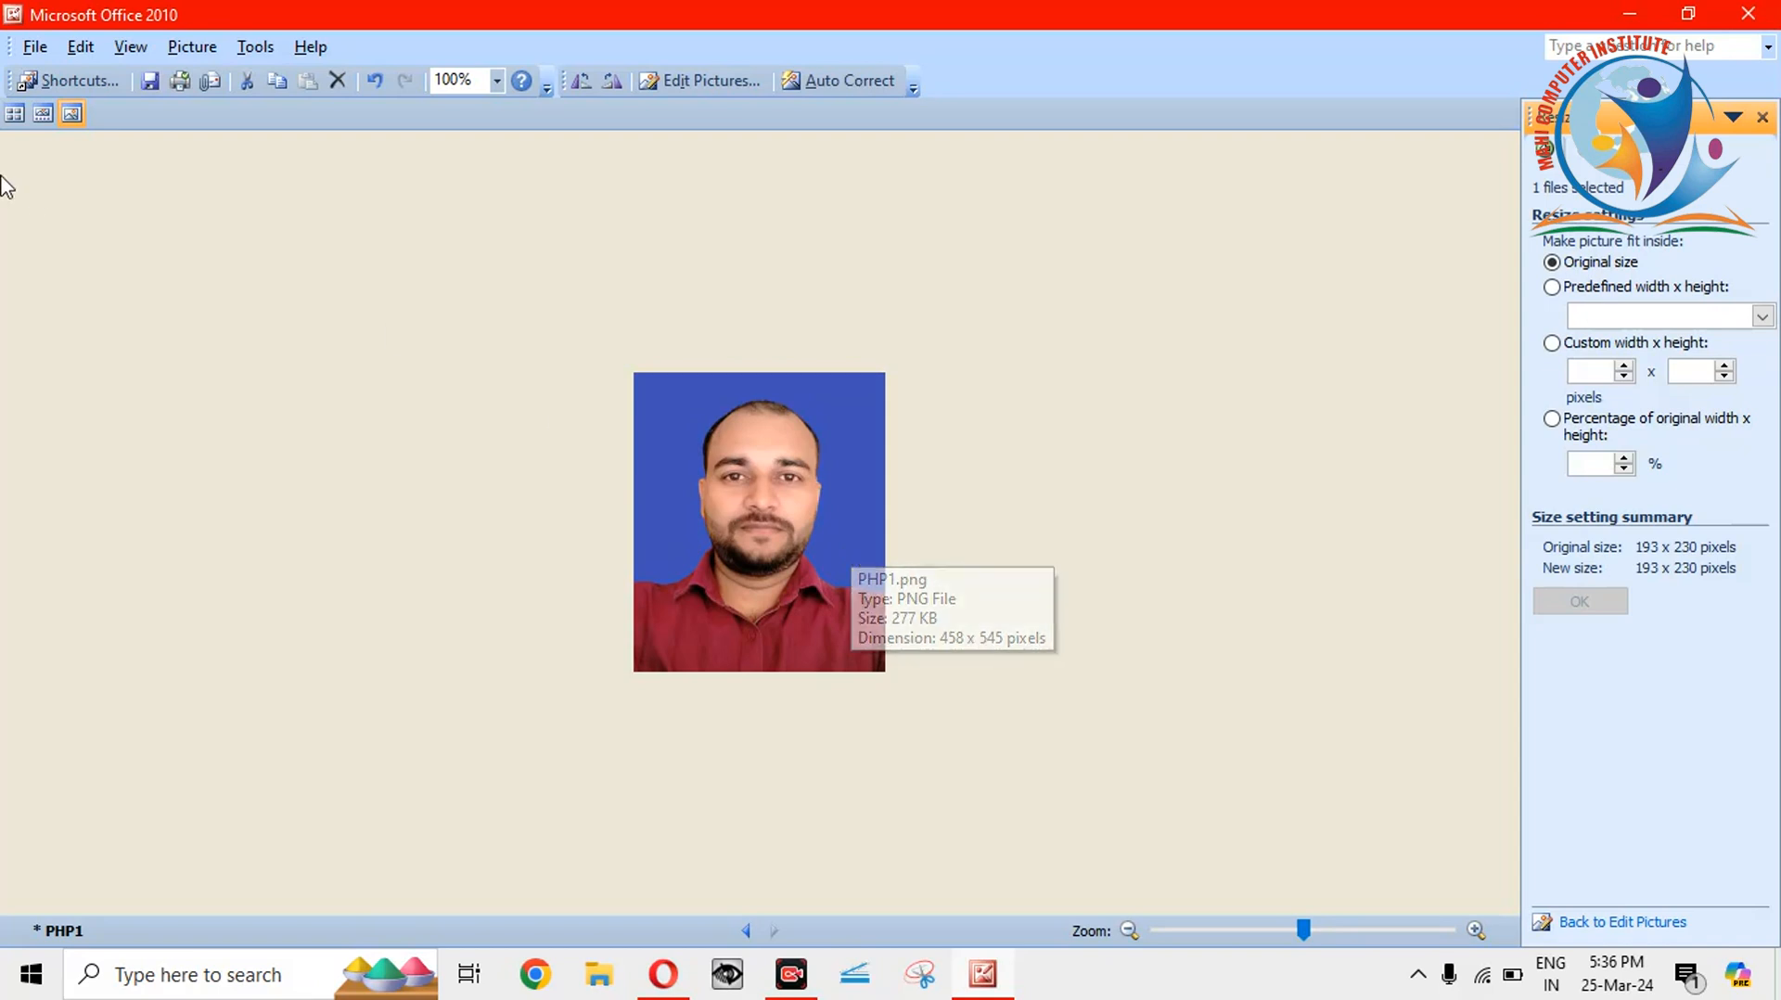
Save the photo on the Desktop as PHP123, then close Picture Manager without saving the original.
{"action": "left_click", "coordinate": [37, 48]}
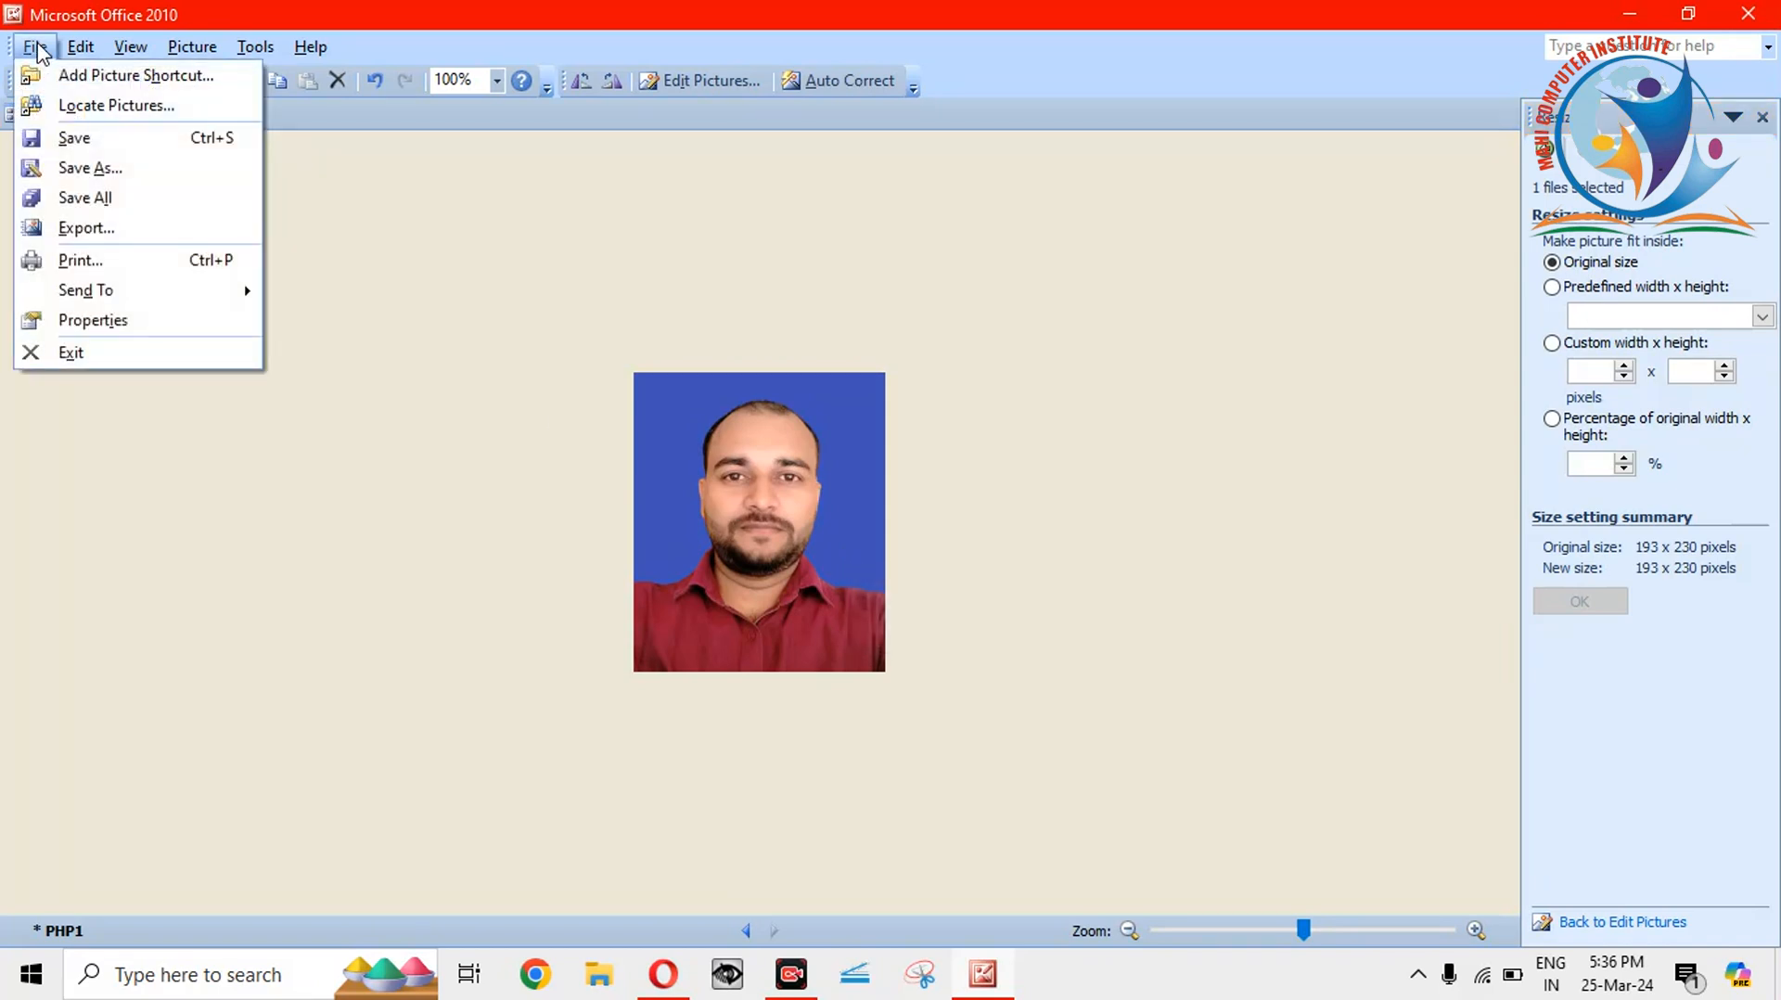
{"action": "left_click", "coordinate": [61, 167]}
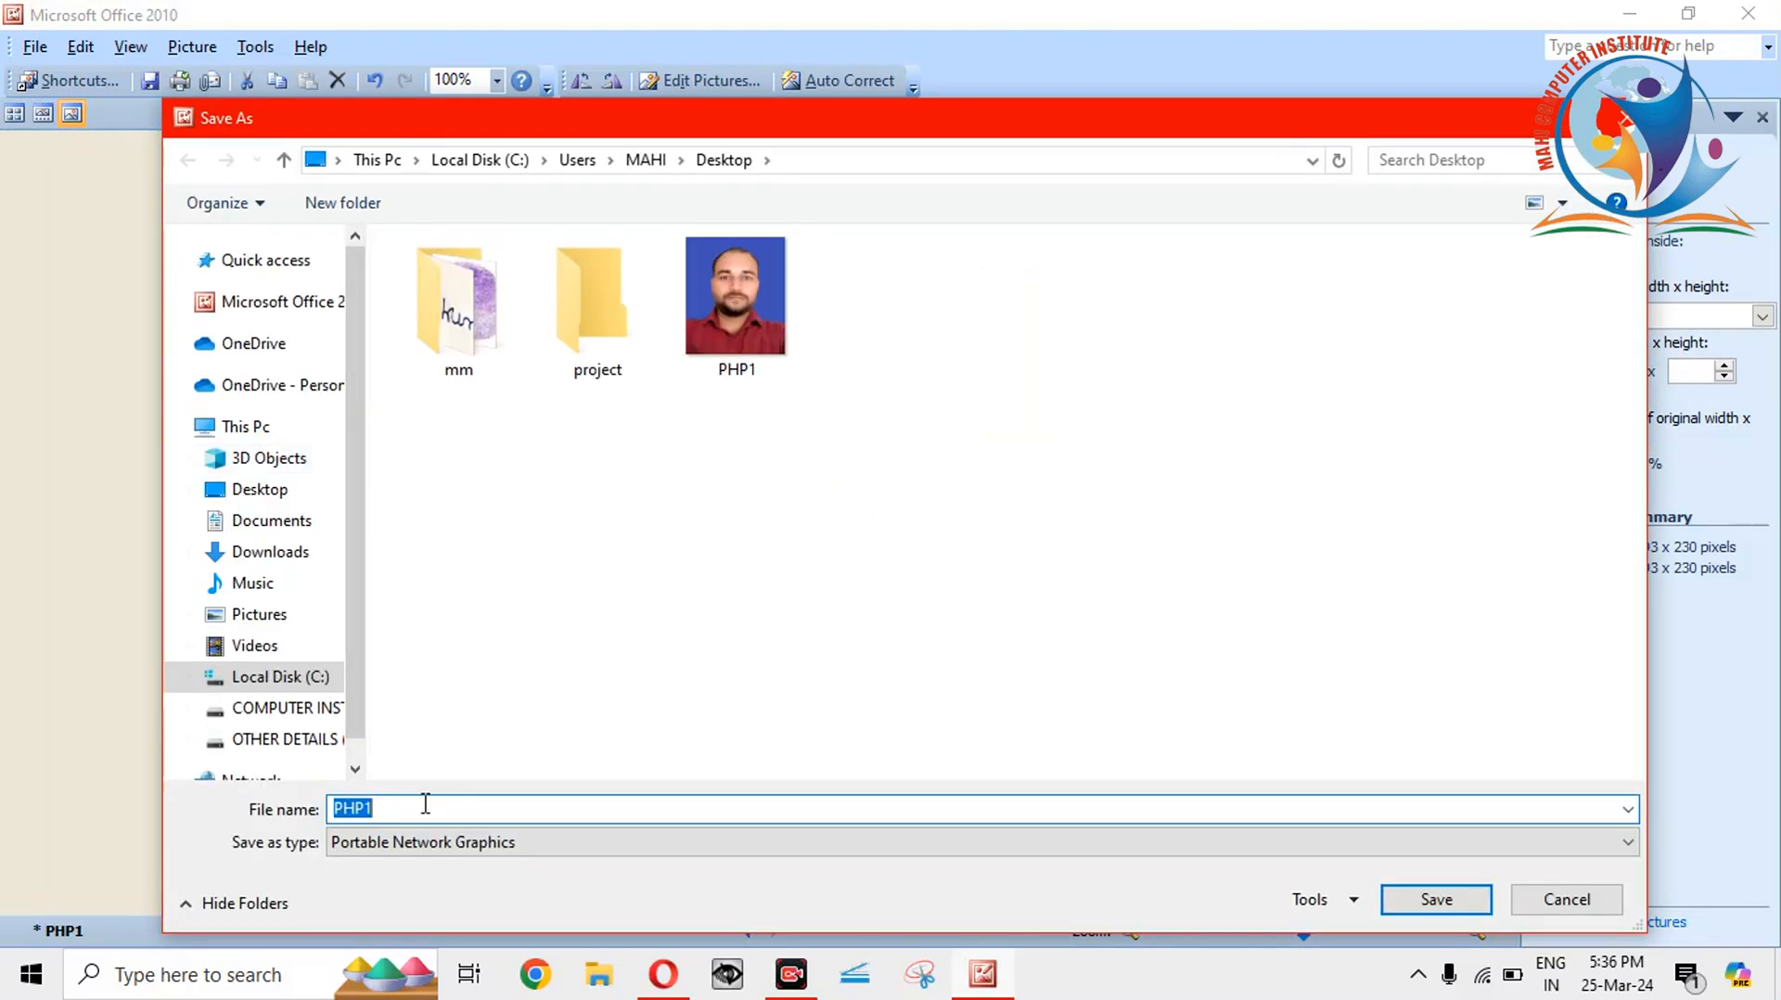
{"action": "left_click", "coordinate": [426, 804]}
{"action": "type", "text": "23"}
{"action": "left_click", "coordinate": [1479, 896]}
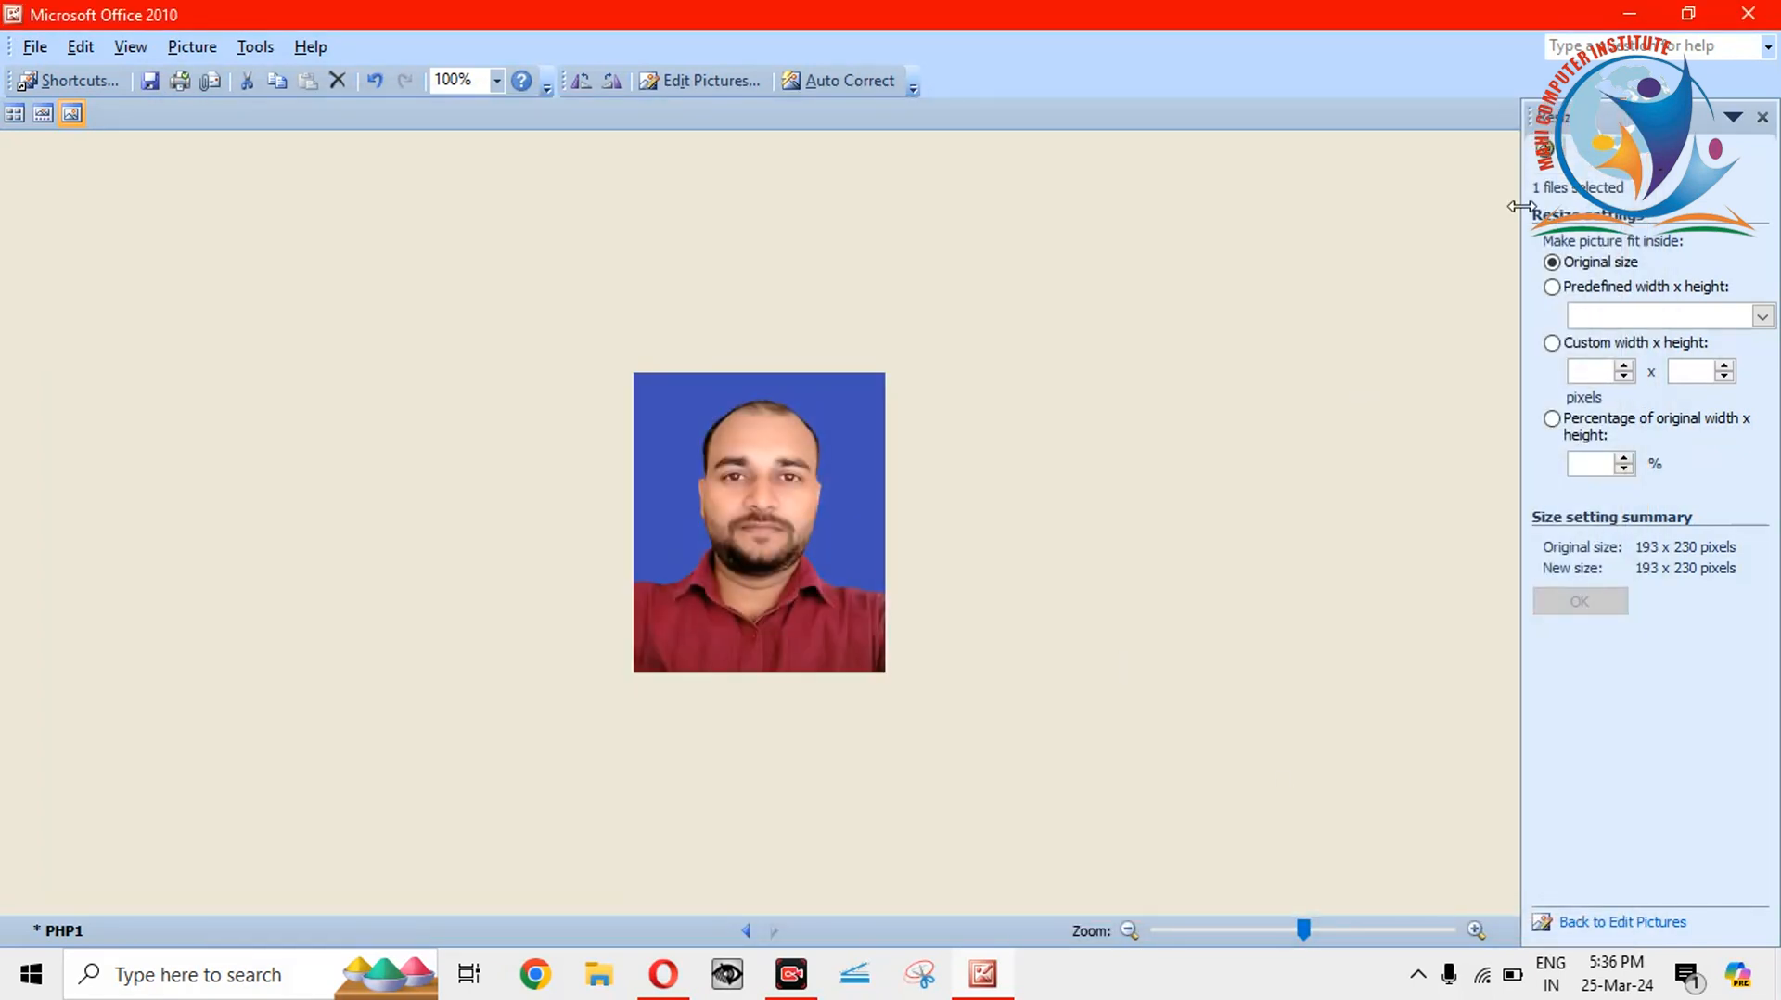
{"action": "left_click", "coordinate": [1775, 11]}
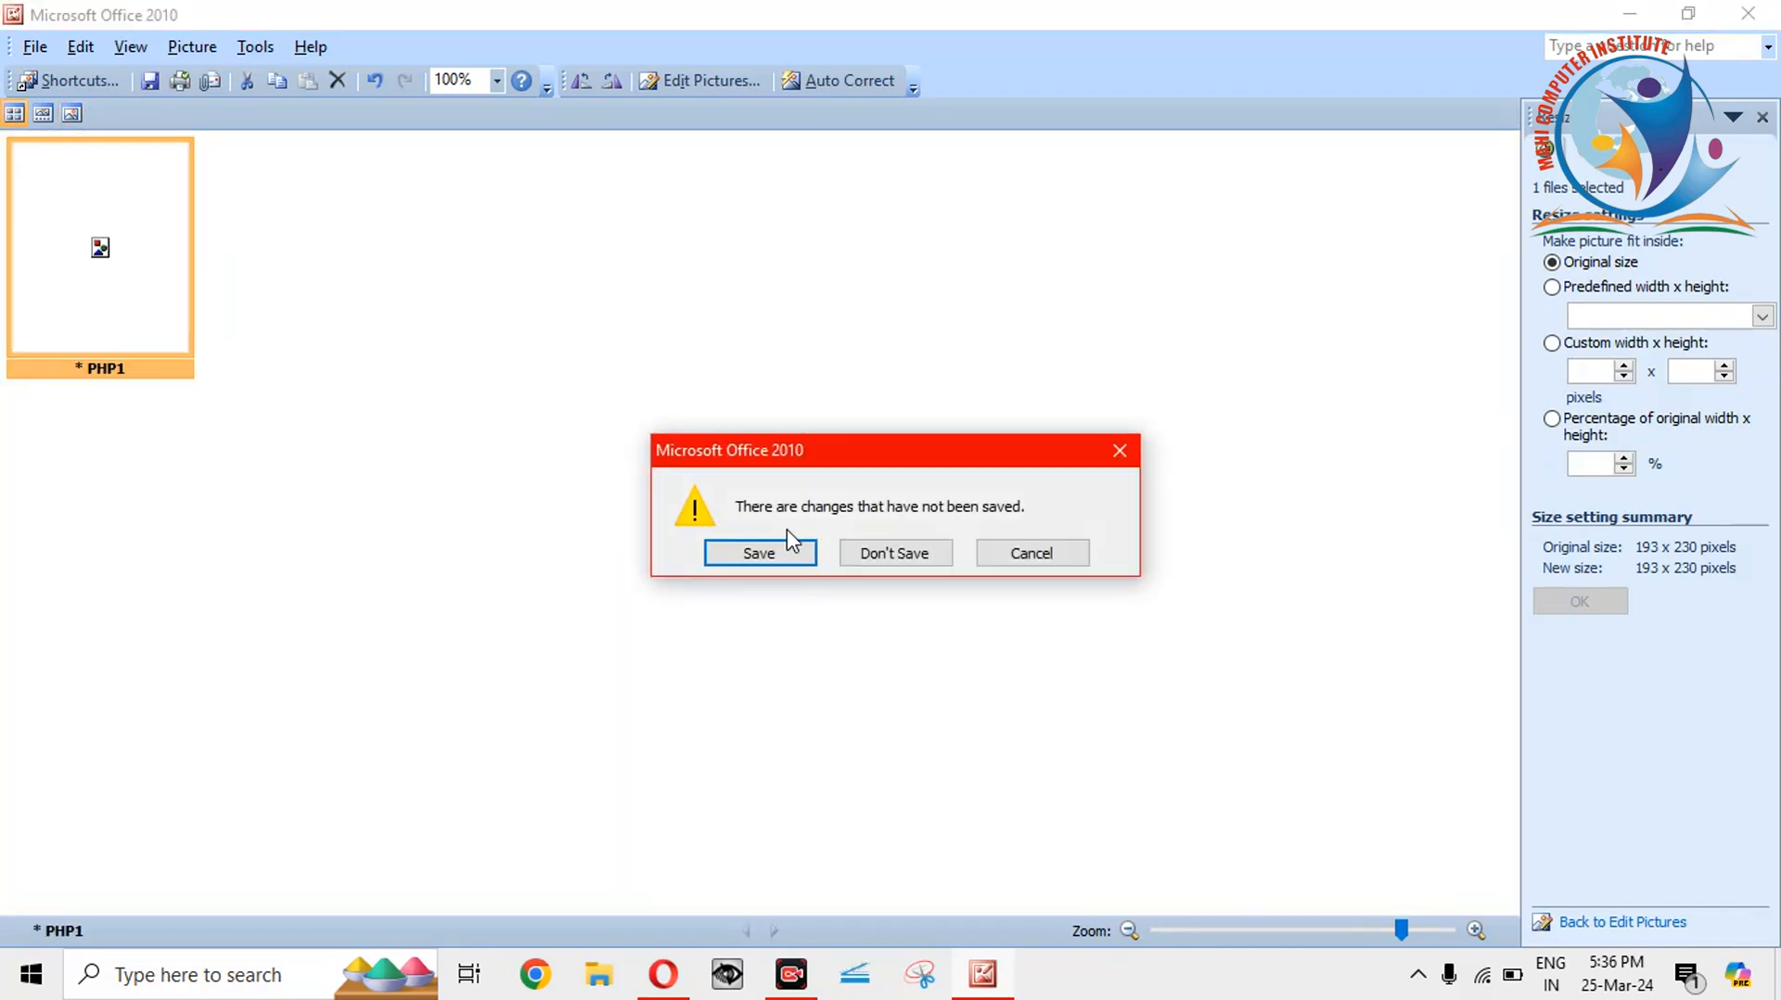
{"action": "left_click", "coordinate": [905, 553]}
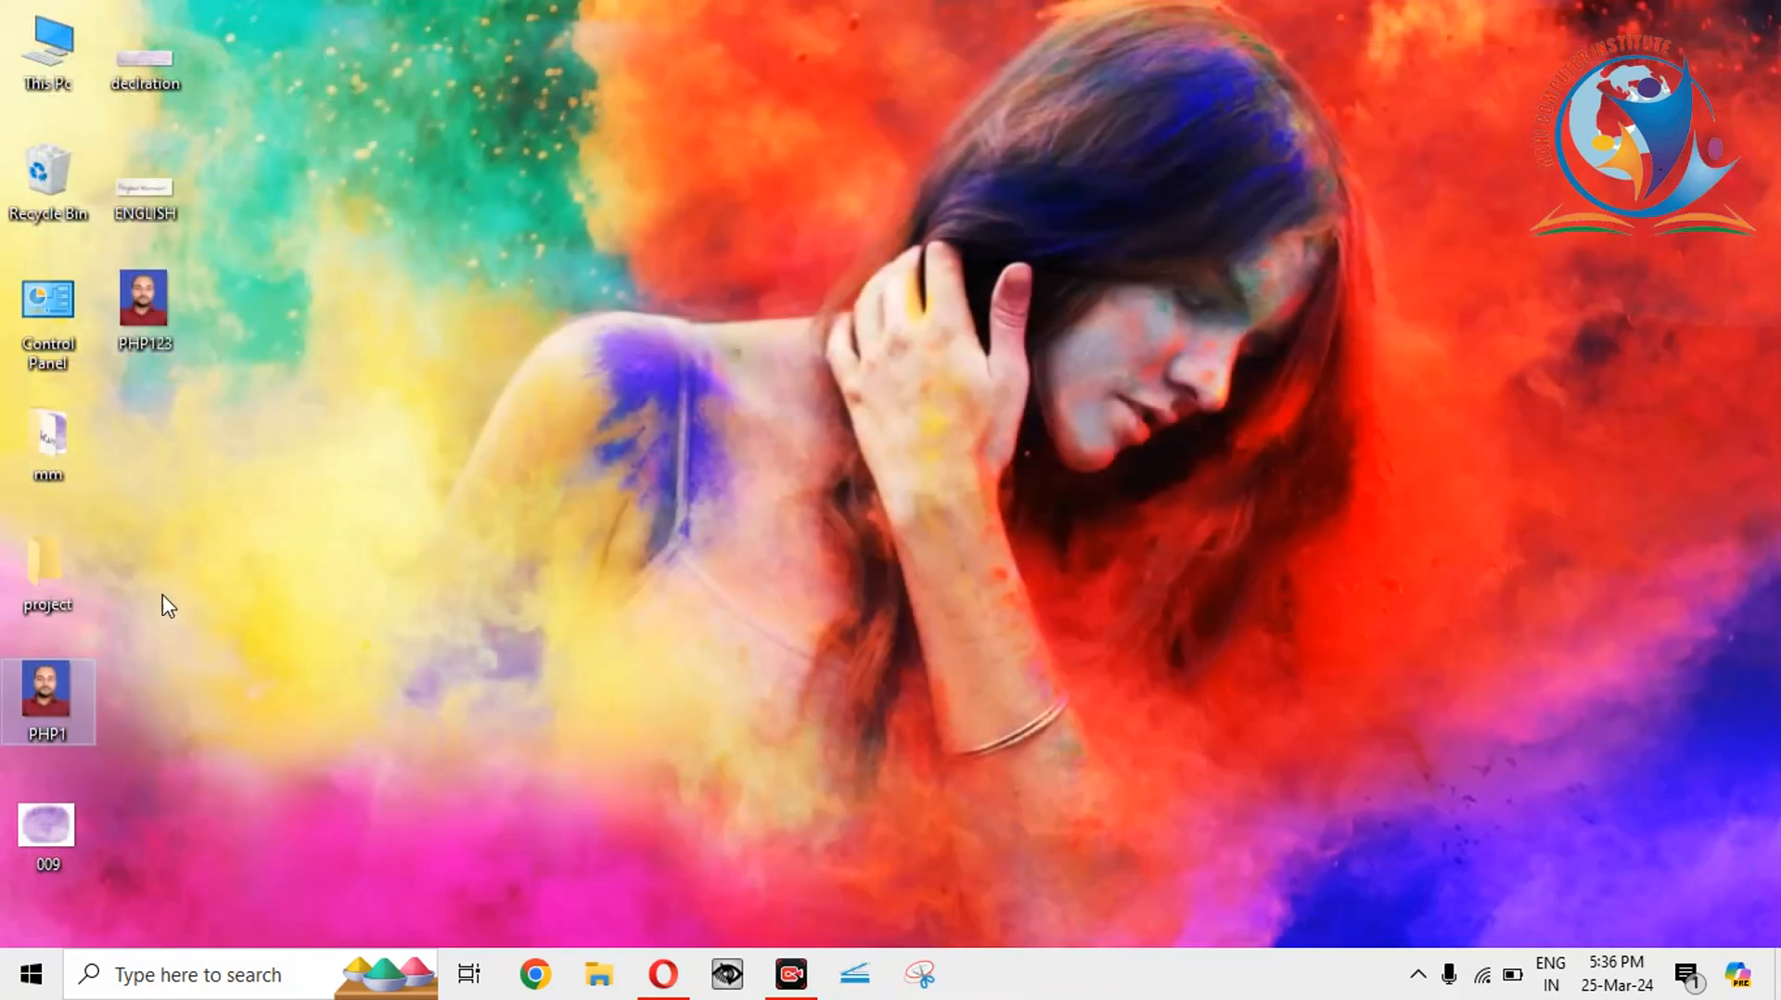
Open PHP123 from the desktop in Picture Manager.
{"action": "left_click", "coordinate": [157, 325]}
{"action": "right_click", "coordinate": [158, 325]}
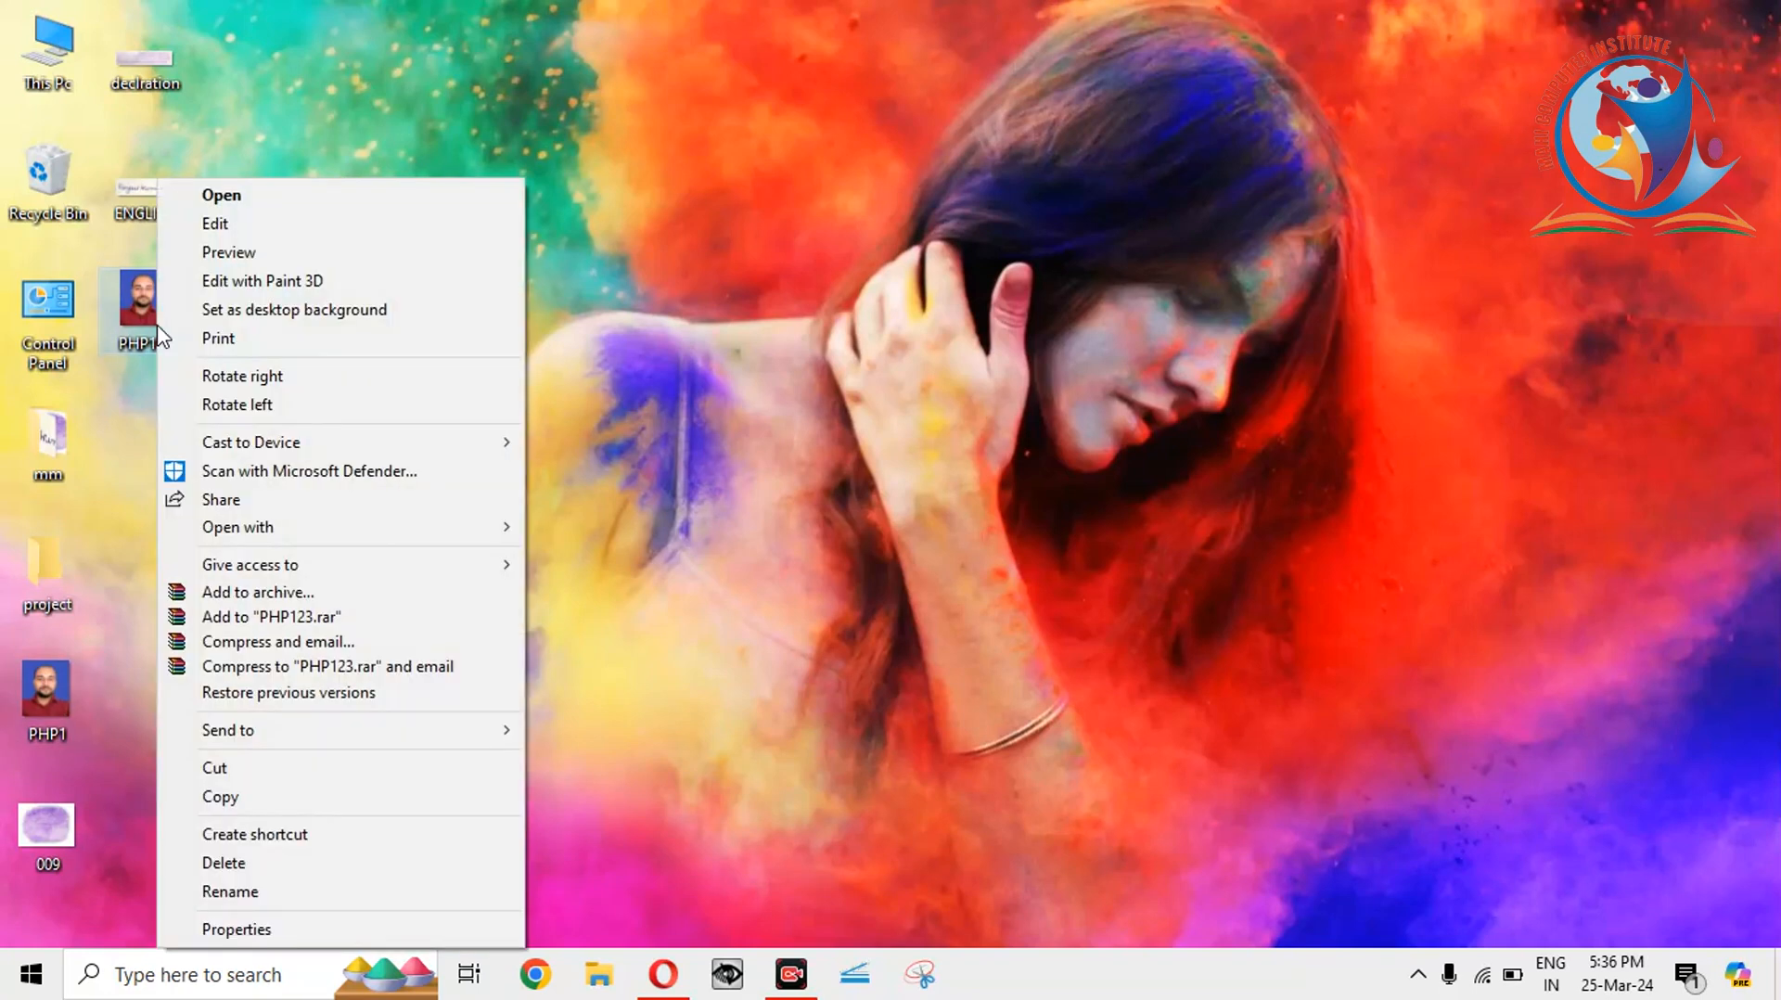
{"action": "mouse_move", "coordinate": [248, 535]}
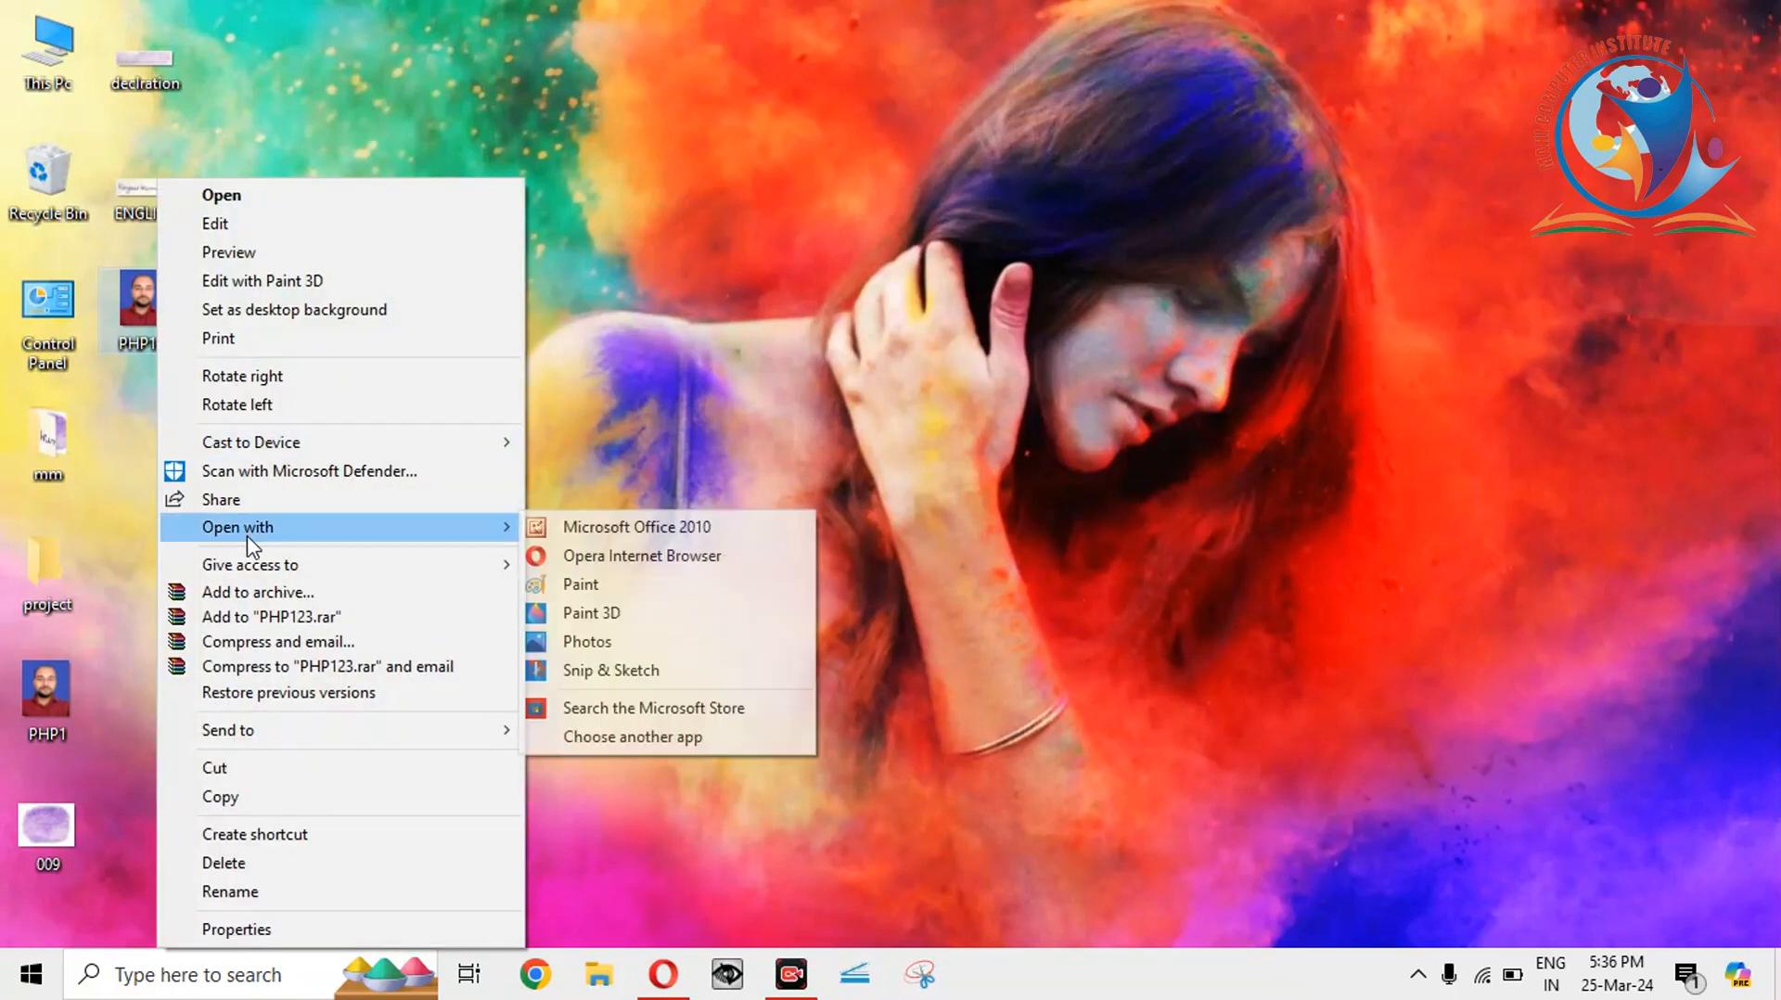
{"action": "left_click", "coordinate": [612, 526]}
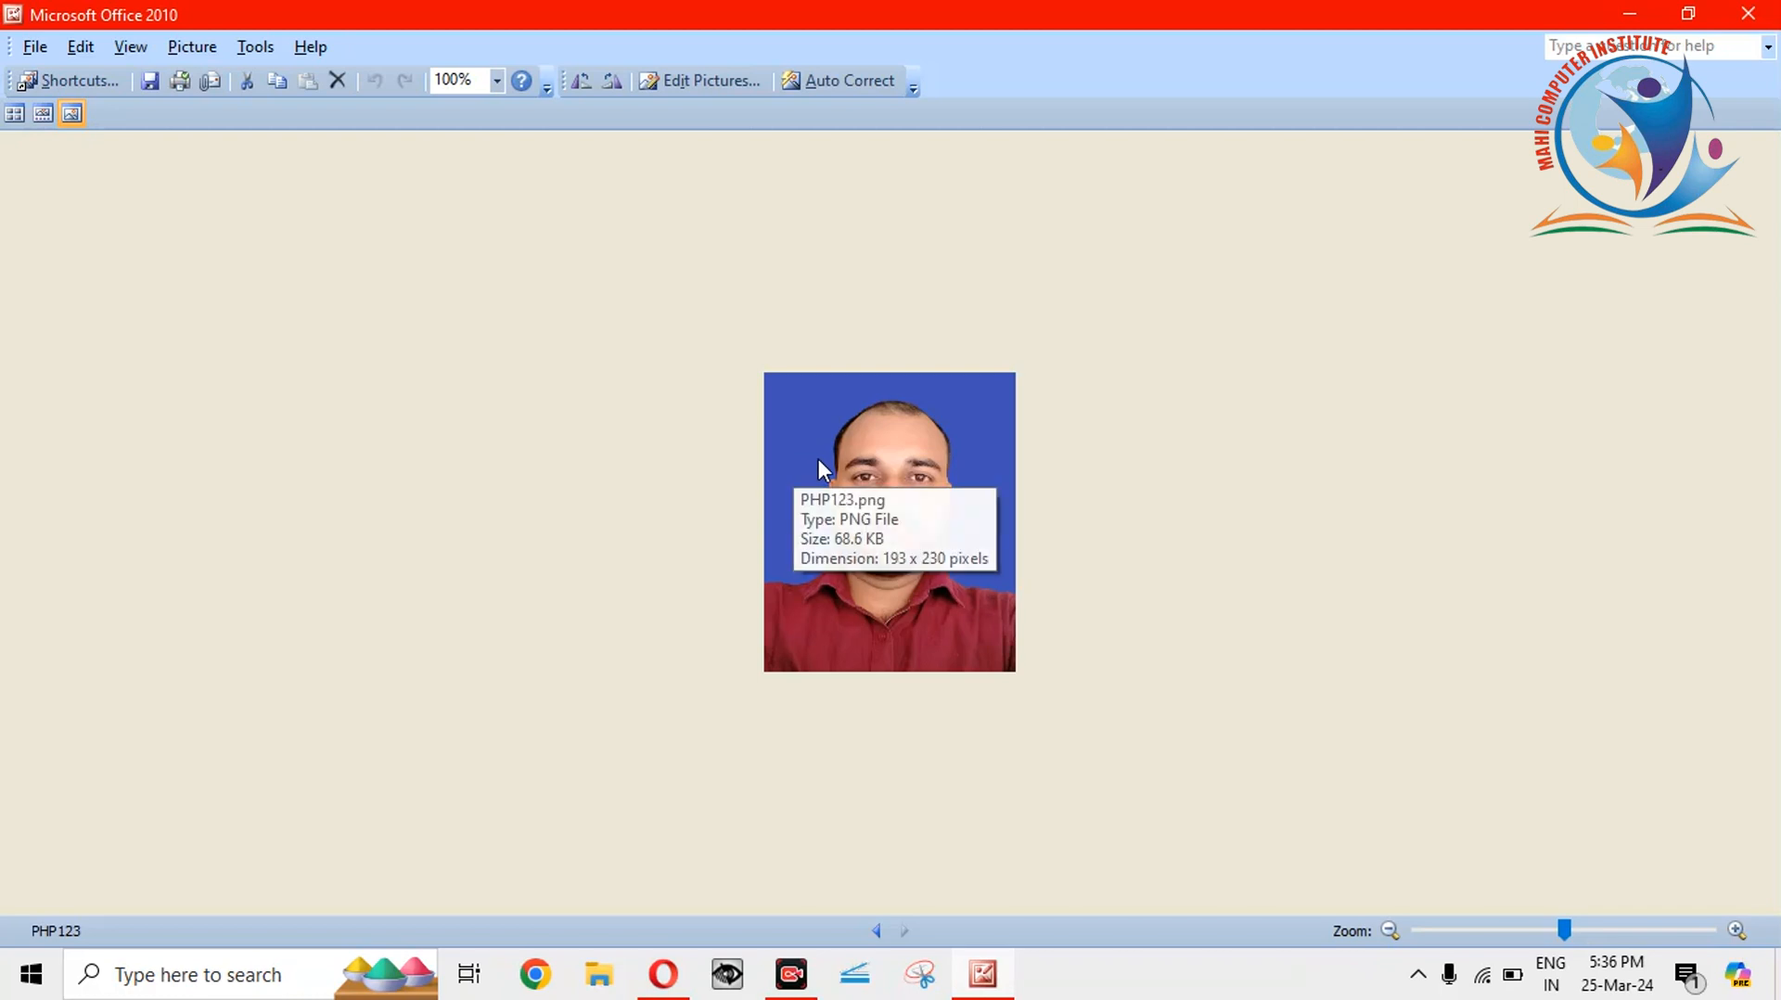
Resize PHP123 by percentage of original size to 172 x 205 pixels.
{"action": "left_click", "coordinate": [721, 77]}
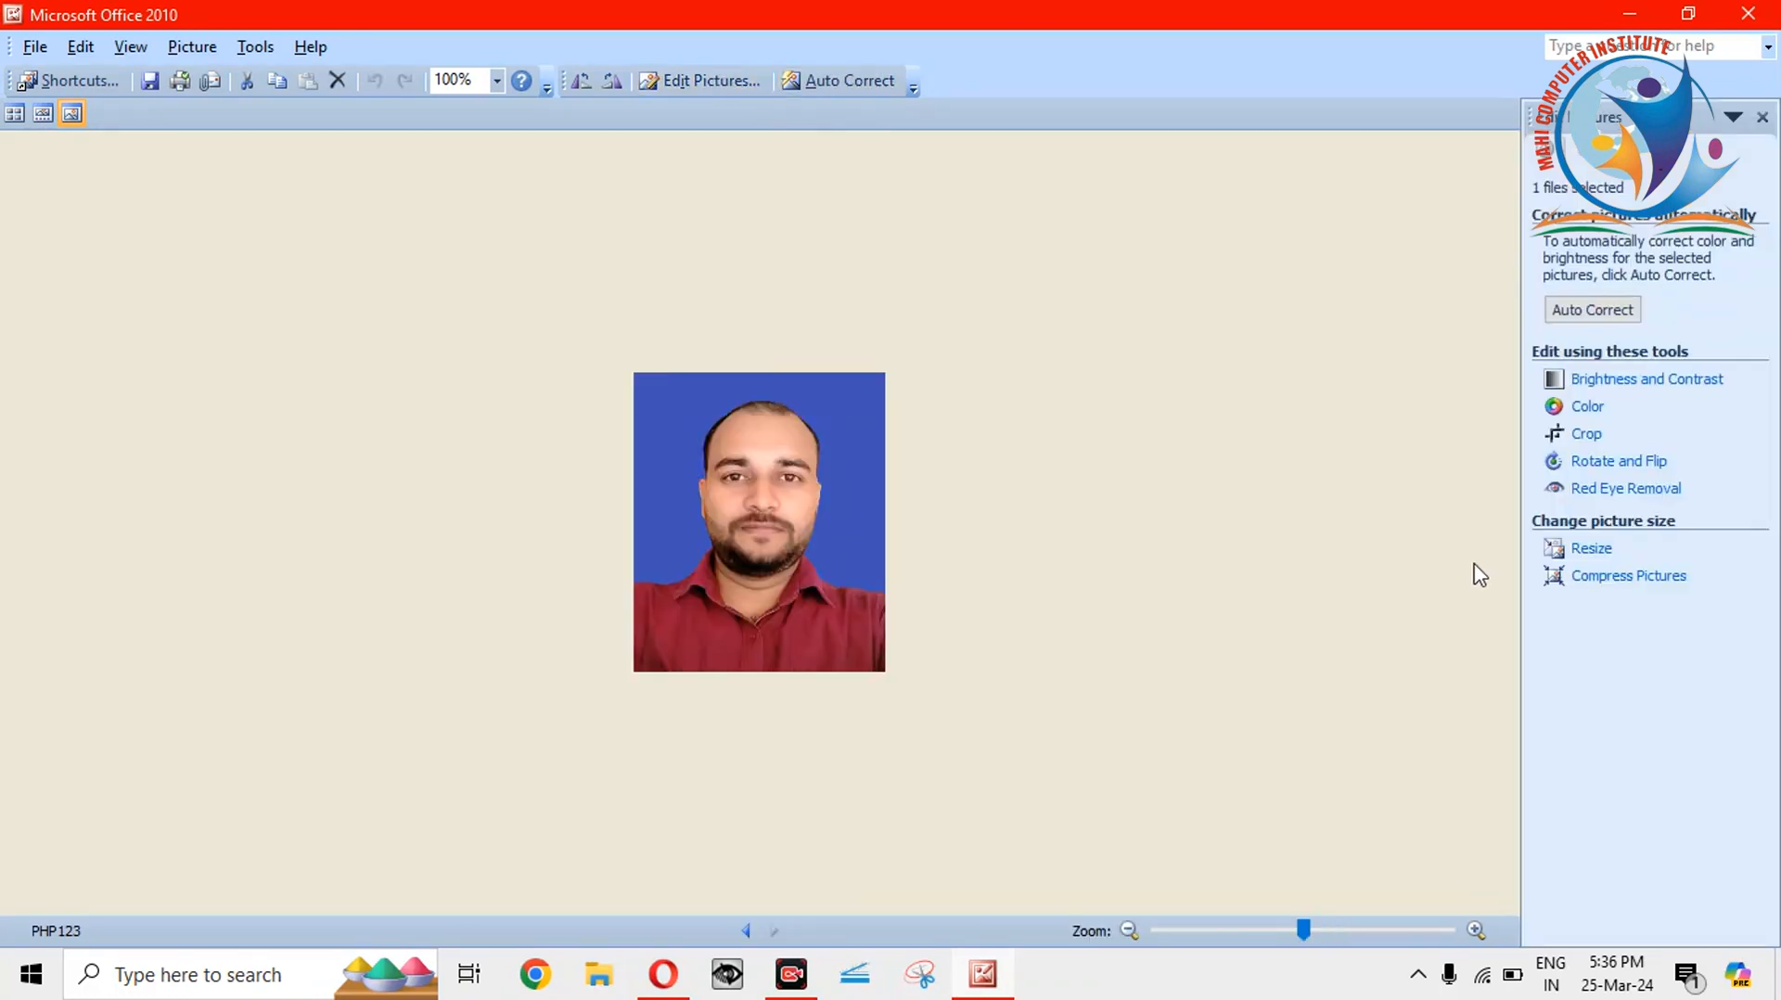
{"action": "left_click", "coordinate": [1588, 553]}
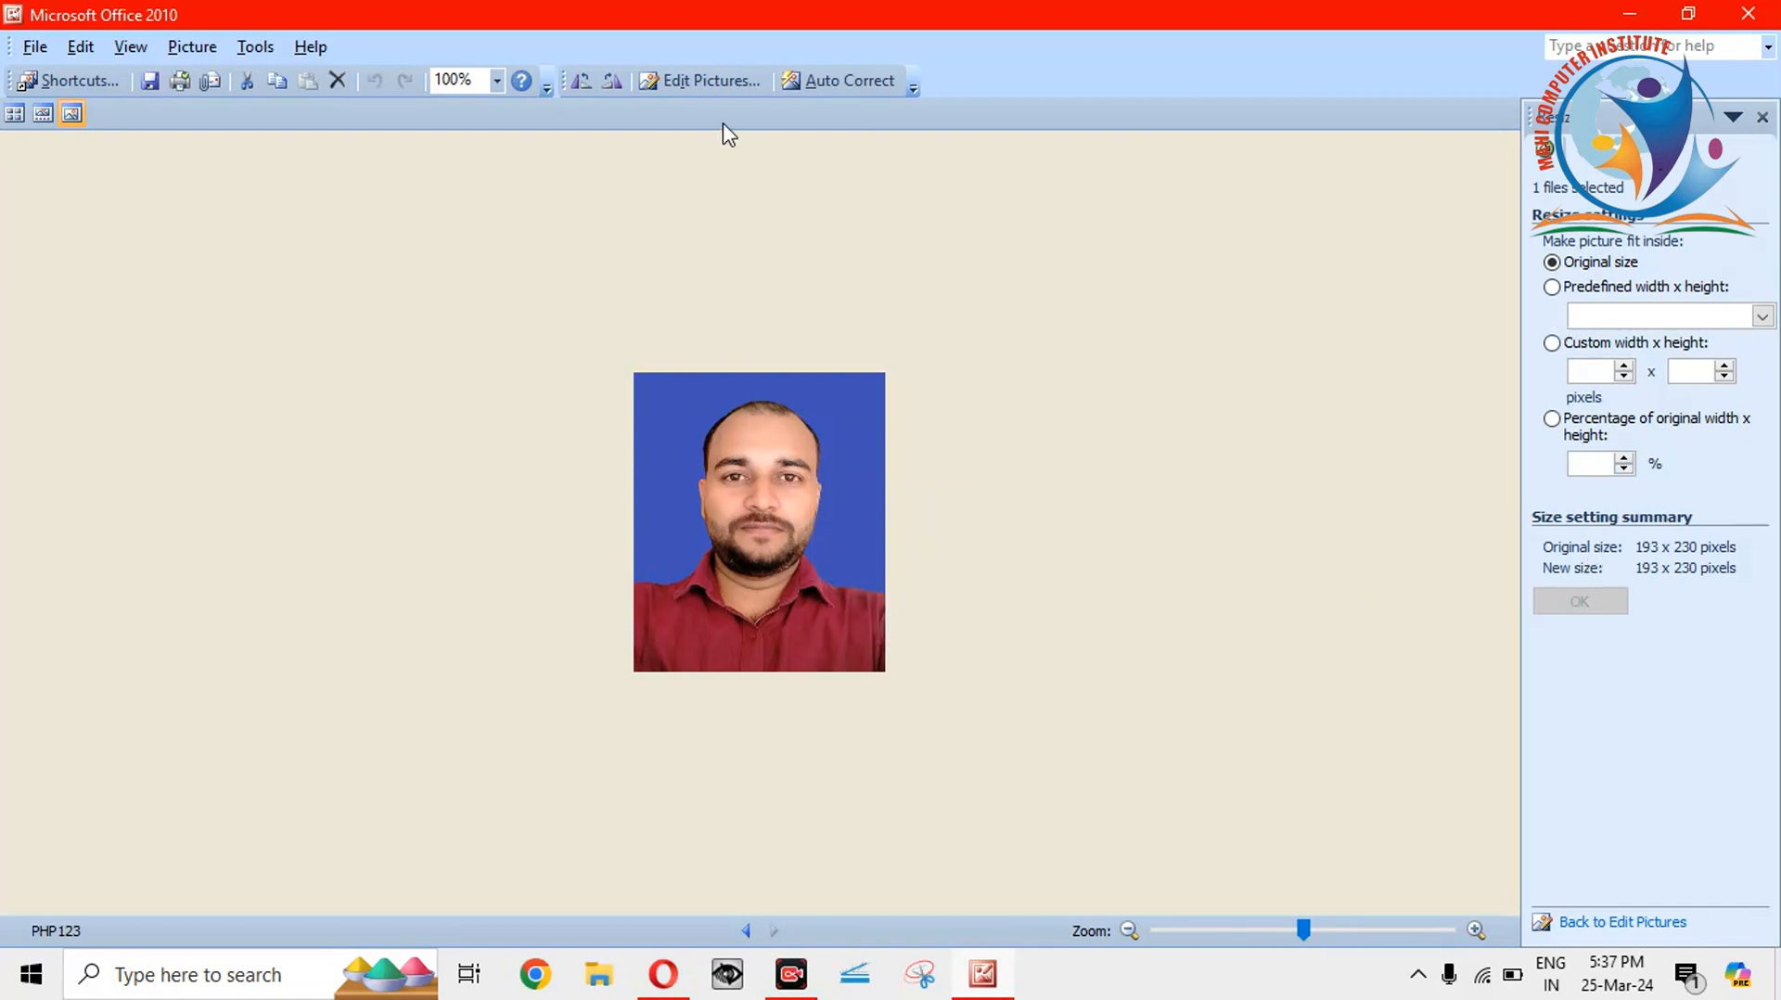
{"action": "left_click", "coordinate": [703, 79]}
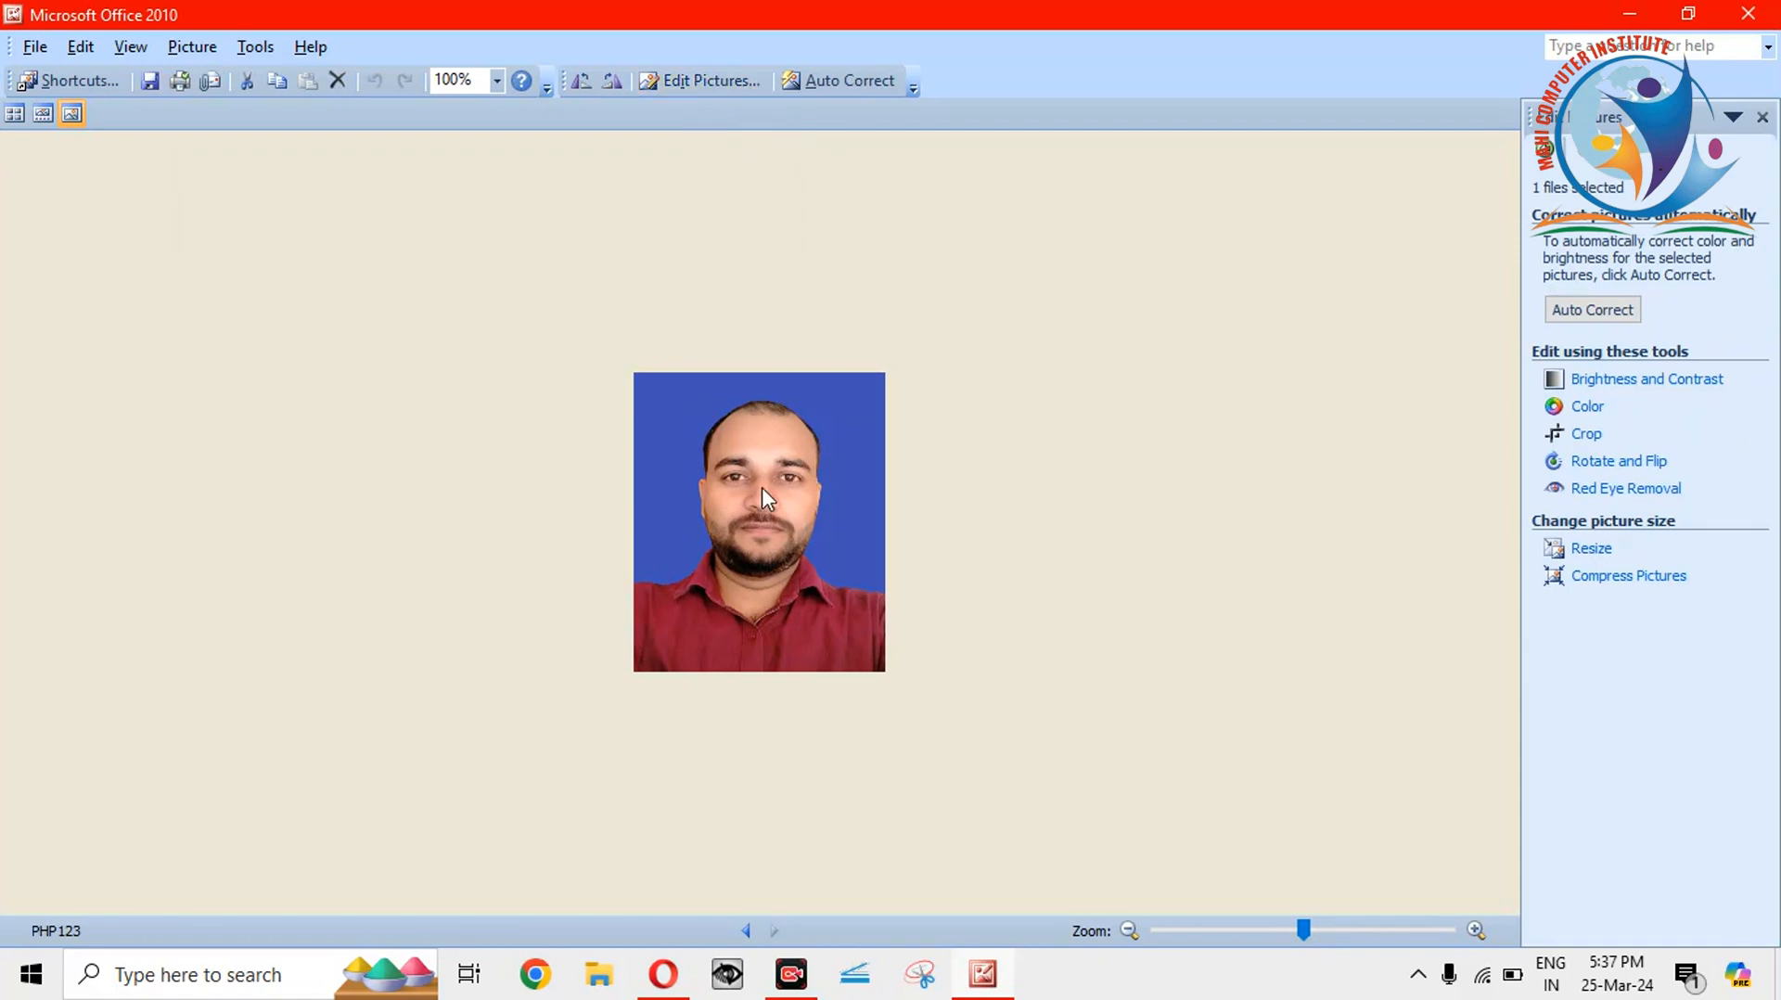
{"action": "left_click", "coordinate": [1593, 550]}
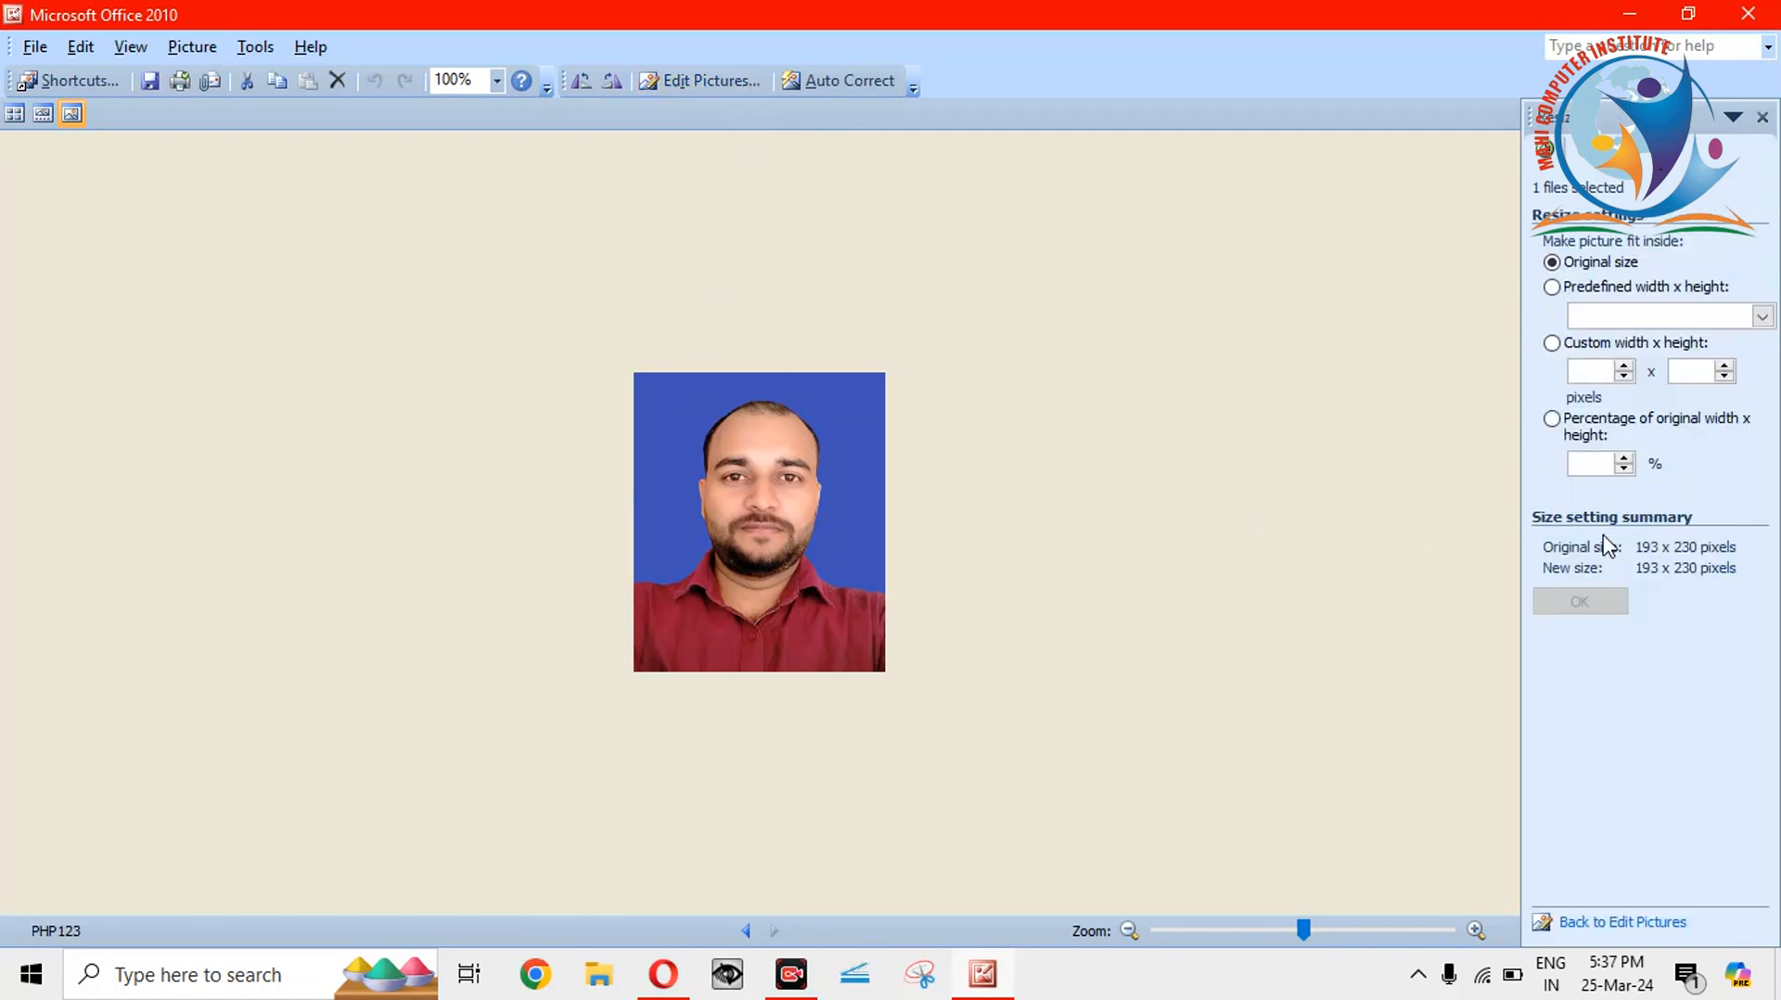
{"action": "left_click", "coordinate": [1625, 469]}
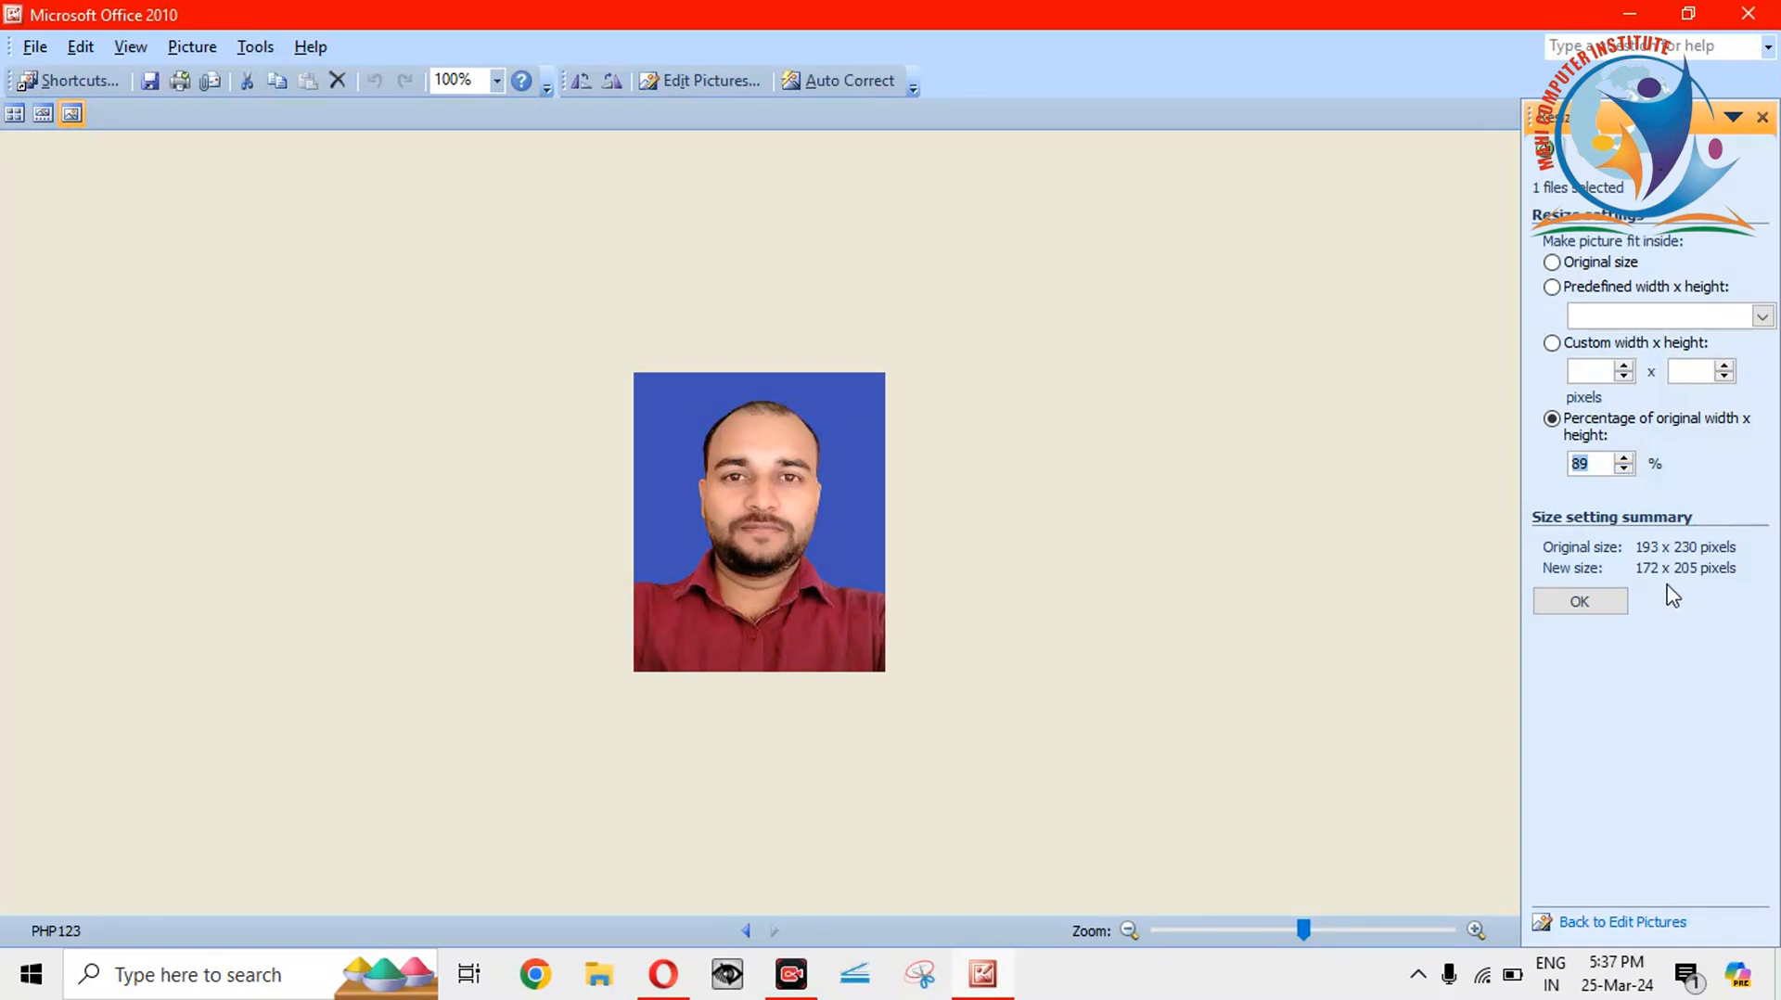
{"action": "left_click", "coordinate": [1592, 603]}
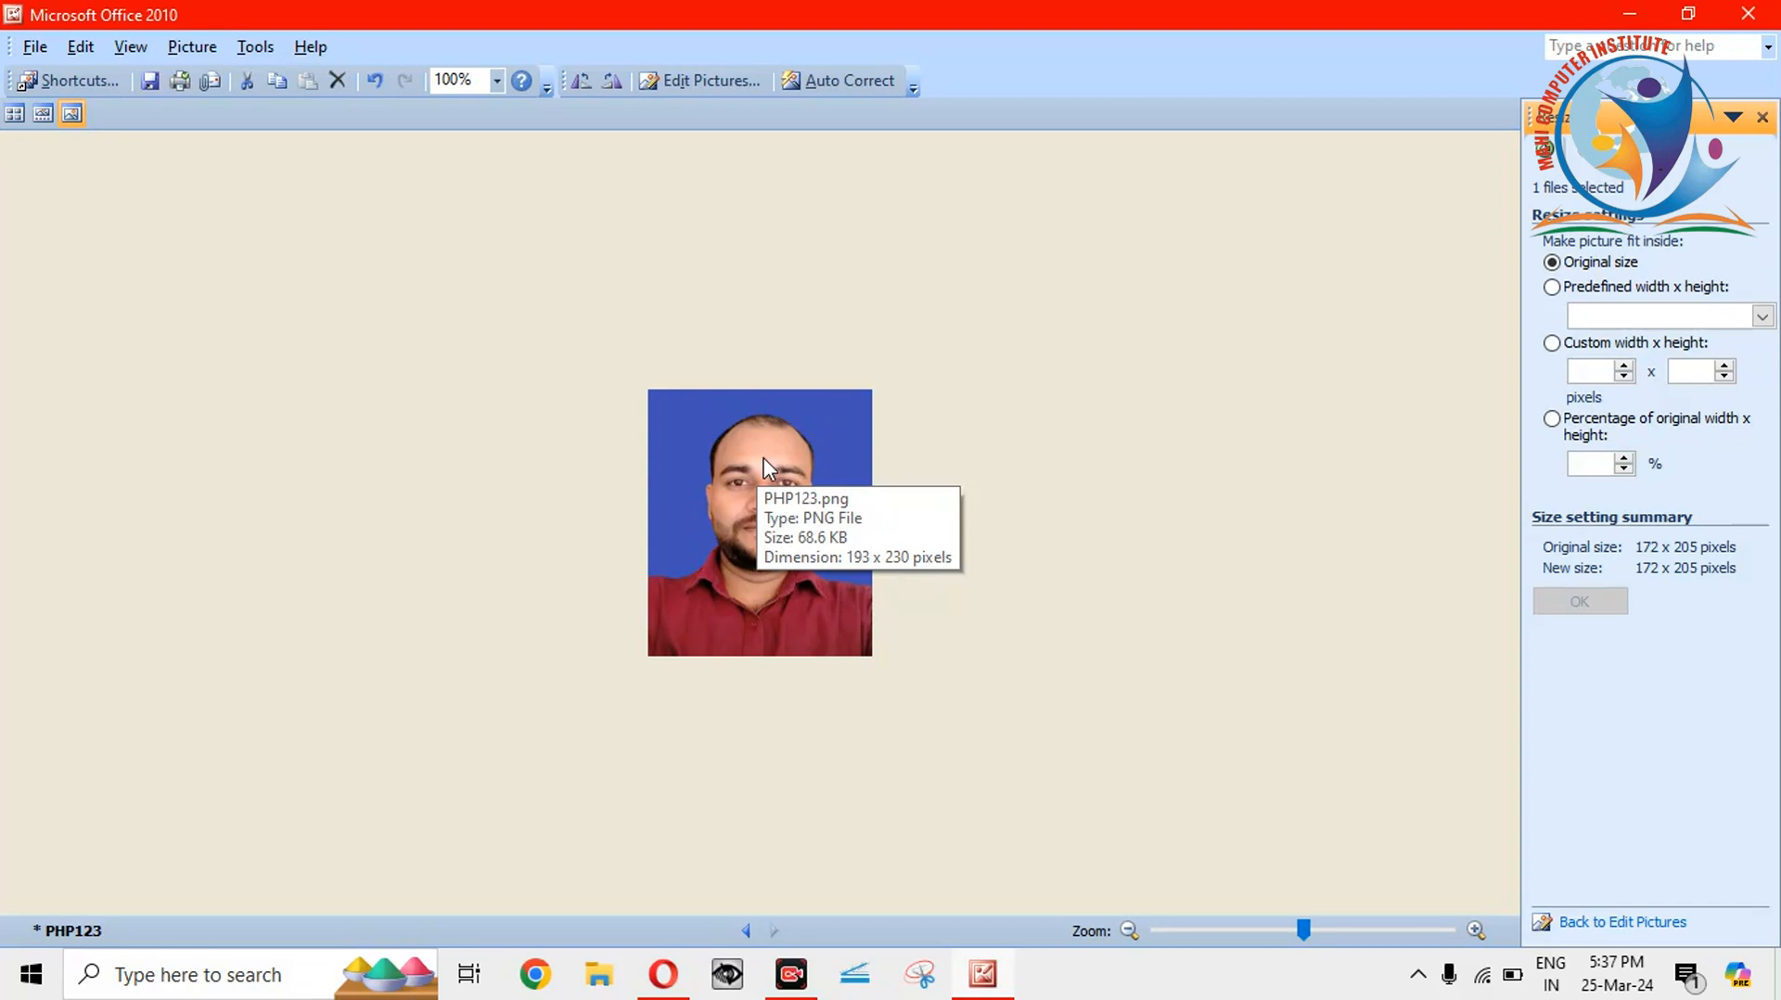
{"action": "key", "text": "alt+Tab"}
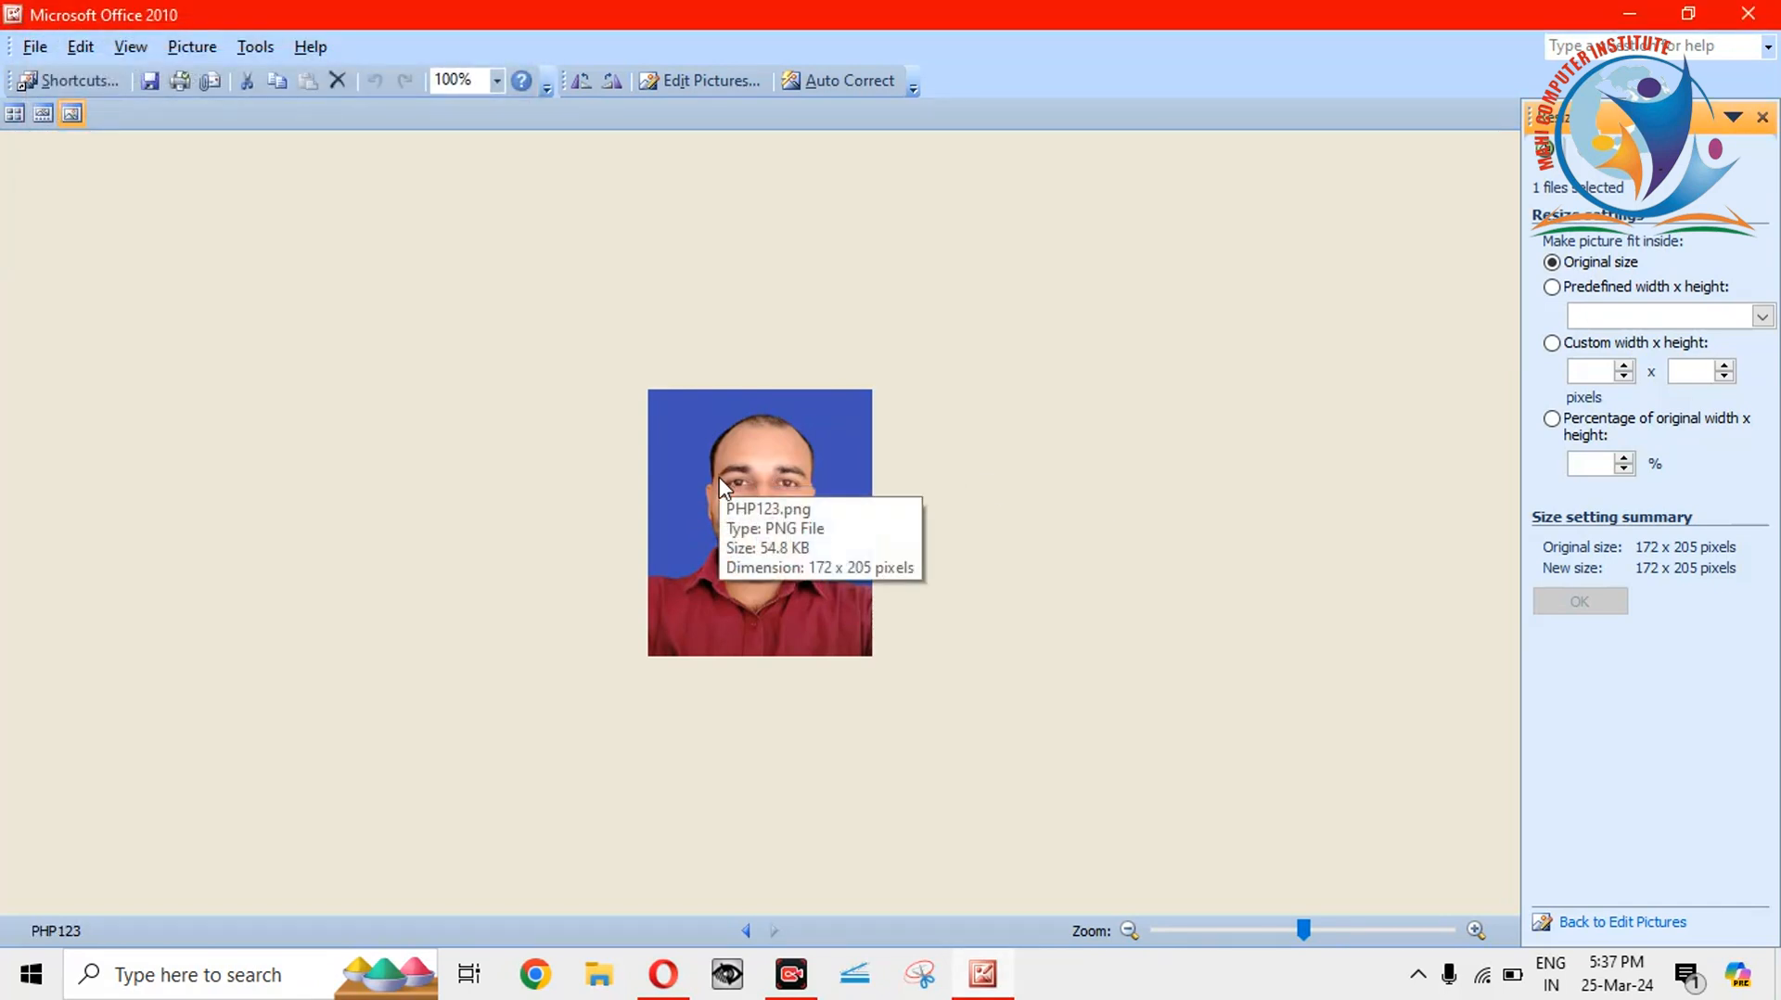
Set the resize percentage to 95% for 163 x 195 pixels, apply it, and close Picture Manager.
{"action": "double_click", "coordinate": [1624, 470]}
{"action": "left_click", "coordinate": [1624, 470]}
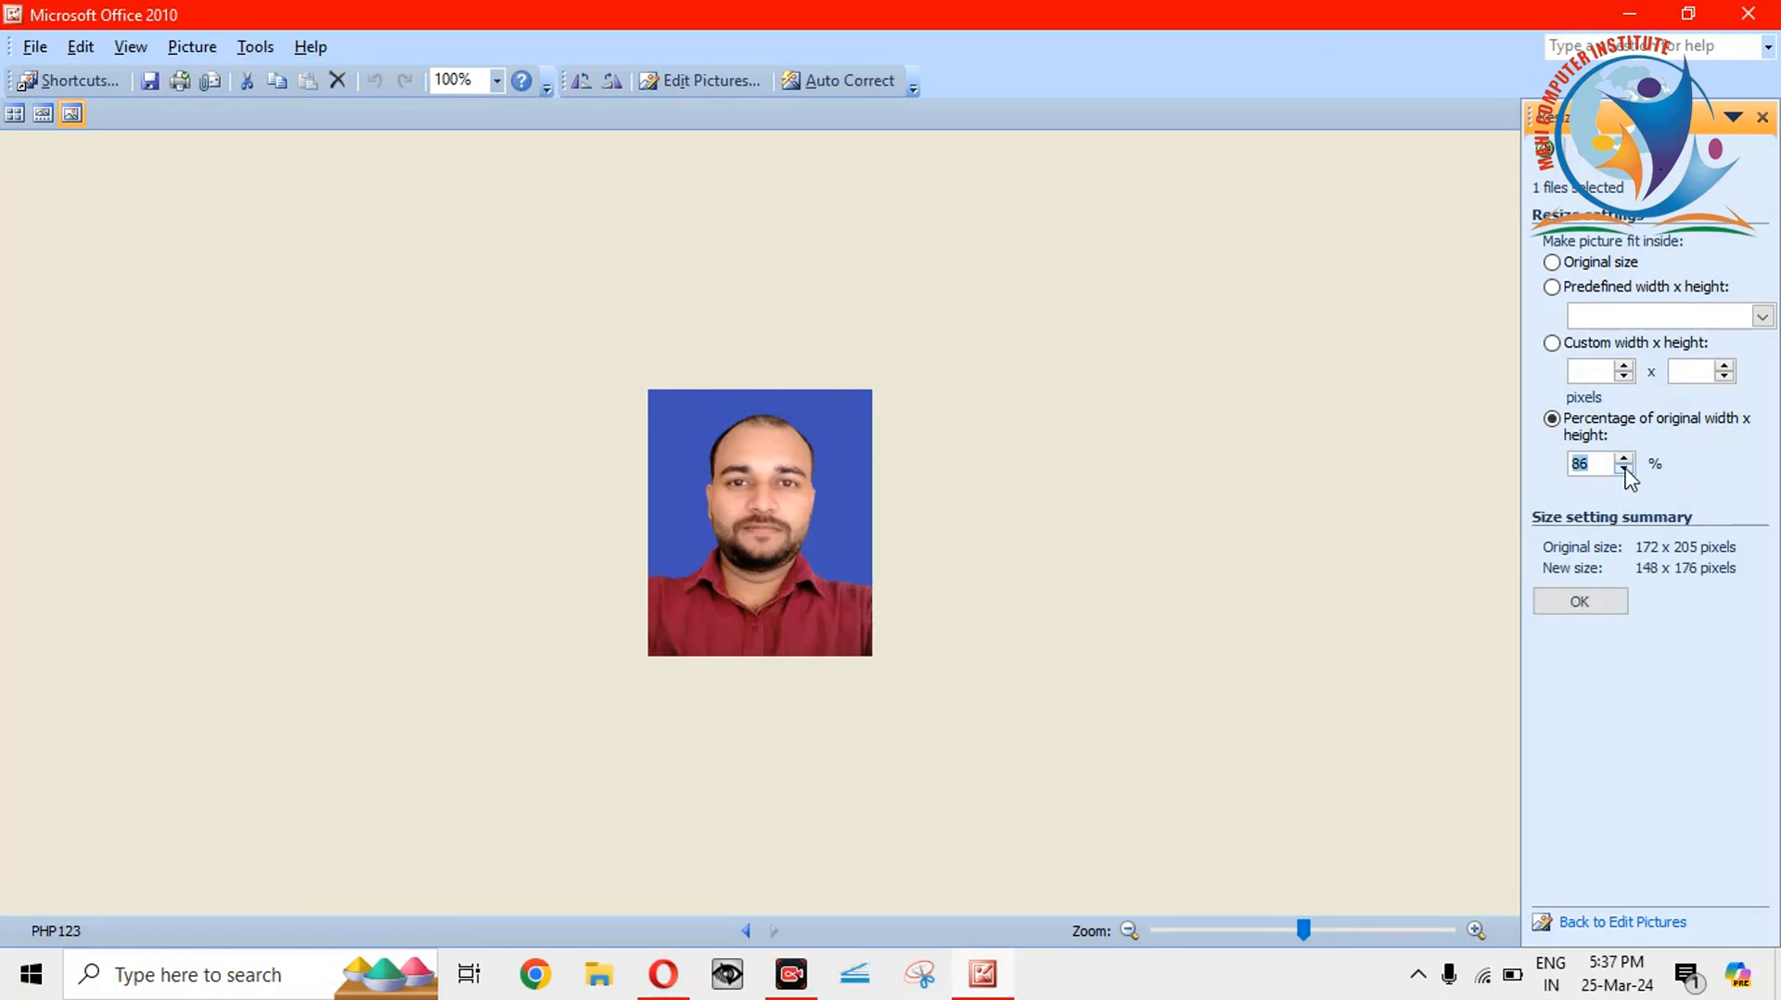
{"action": "left_click", "coordinate": [1624, 459]}
{"action": "left_click", "coordinate": [1624, 459]}
{"action": "left_click", "coordinate": [1624, 459]}
{"action": "left_click", "coordinate": [1624, 459]}
{"action": "left_click", "coordinate": [1624, 459]}
{"action": "left_click", "coordinate": [1624, 460]}
{"action": "left_click", "coordinate": [1624, 460]}
{"action": "left_click", "coordinate": [1627, 470]}
{"action": "left_click", "coordinate": [1579, 602]}
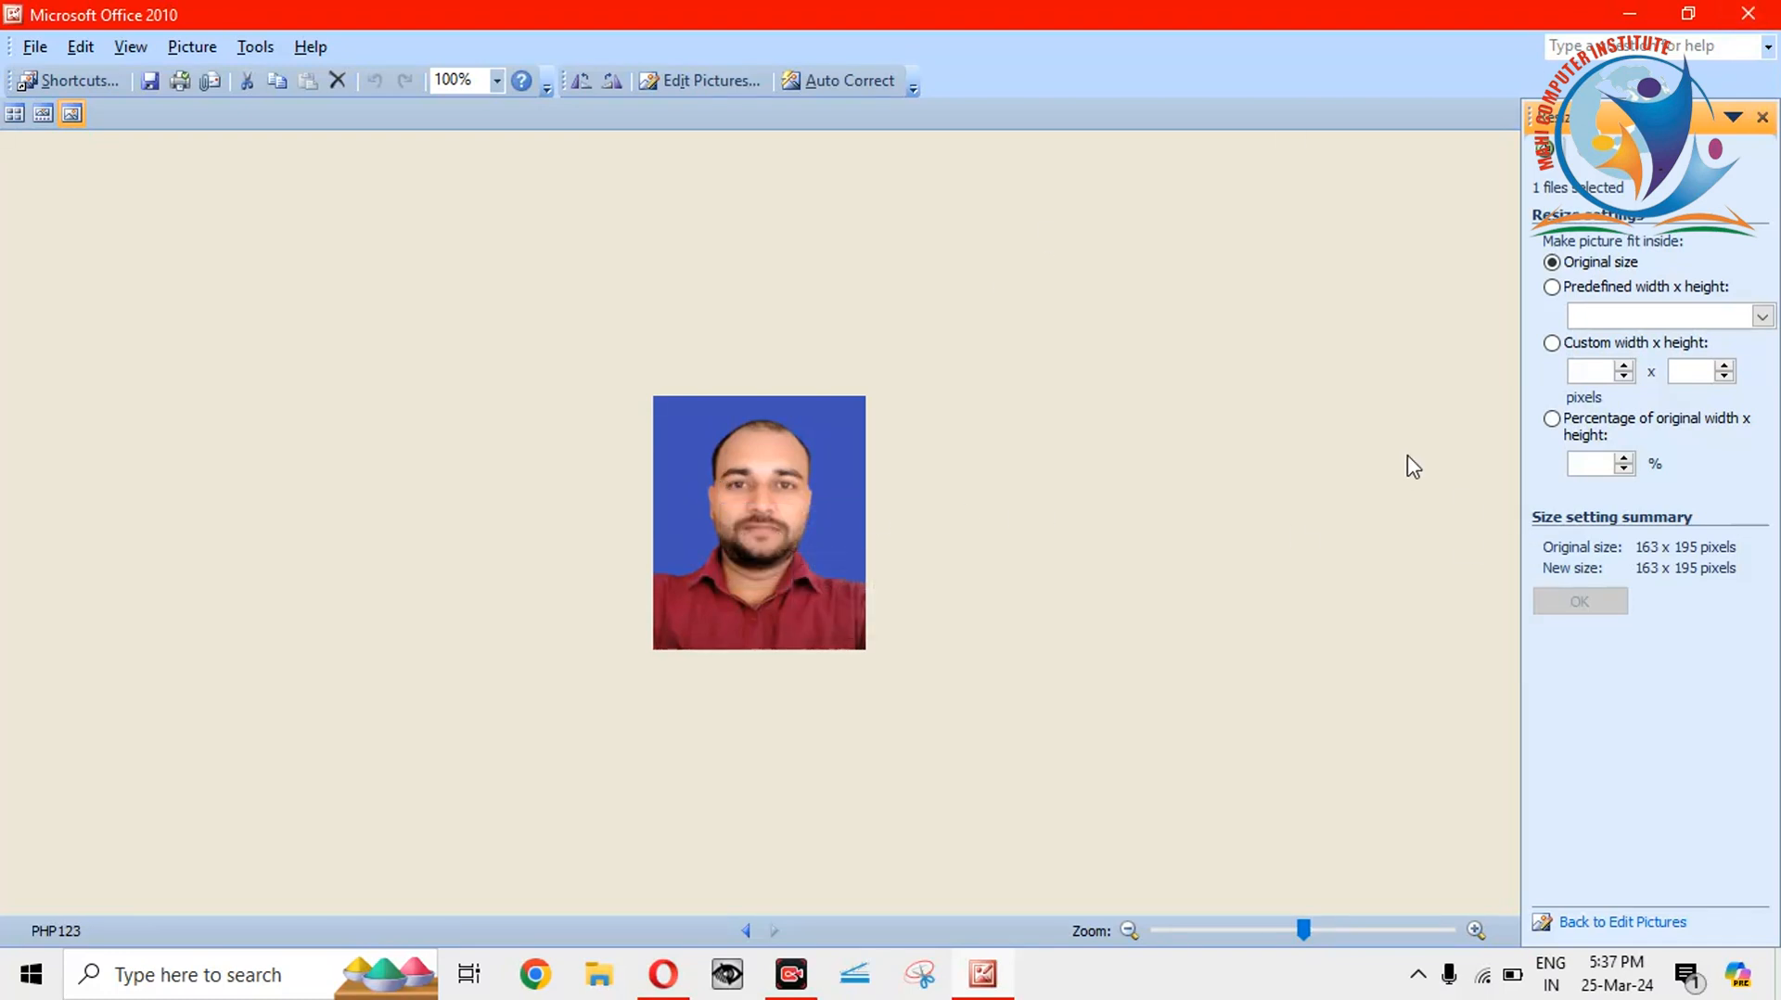
{"action": "left_click", "coordinate": [1770, 11]}
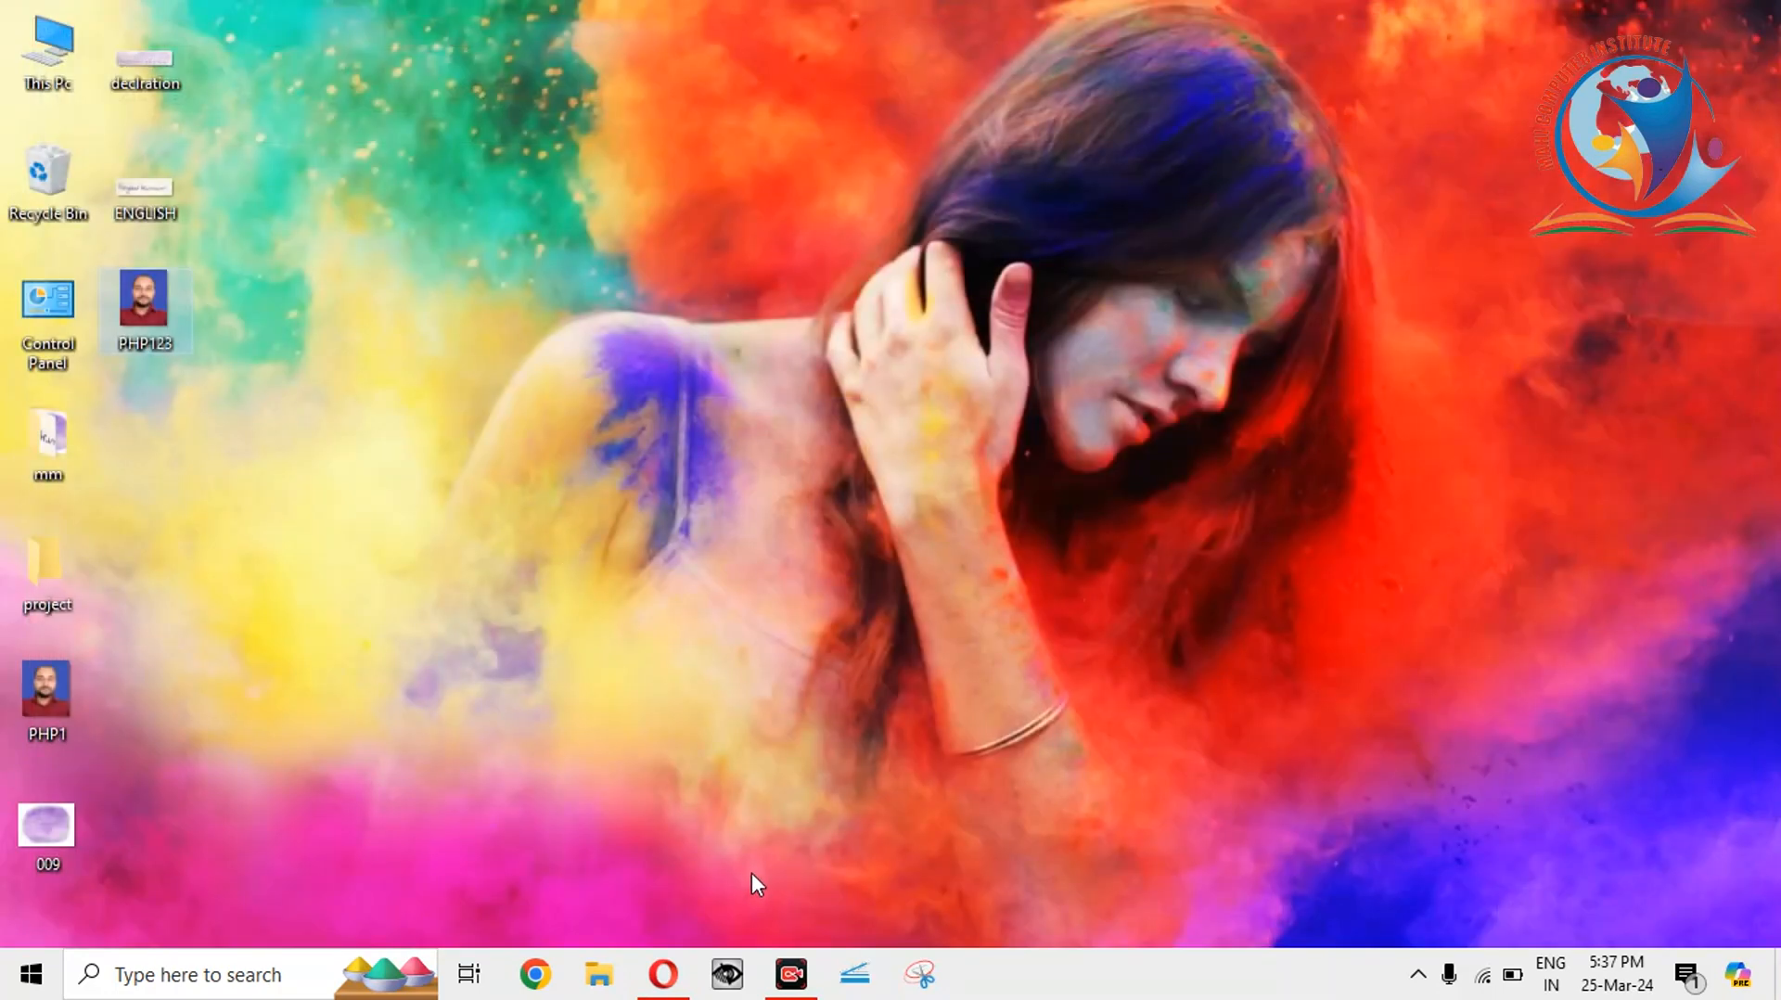
Try uploading PHP123.png as the photo, dismiss the jpg/jpeg-only warning, and minimize Opera.
{"action": "left_click", "coordinate": [664, 977]}
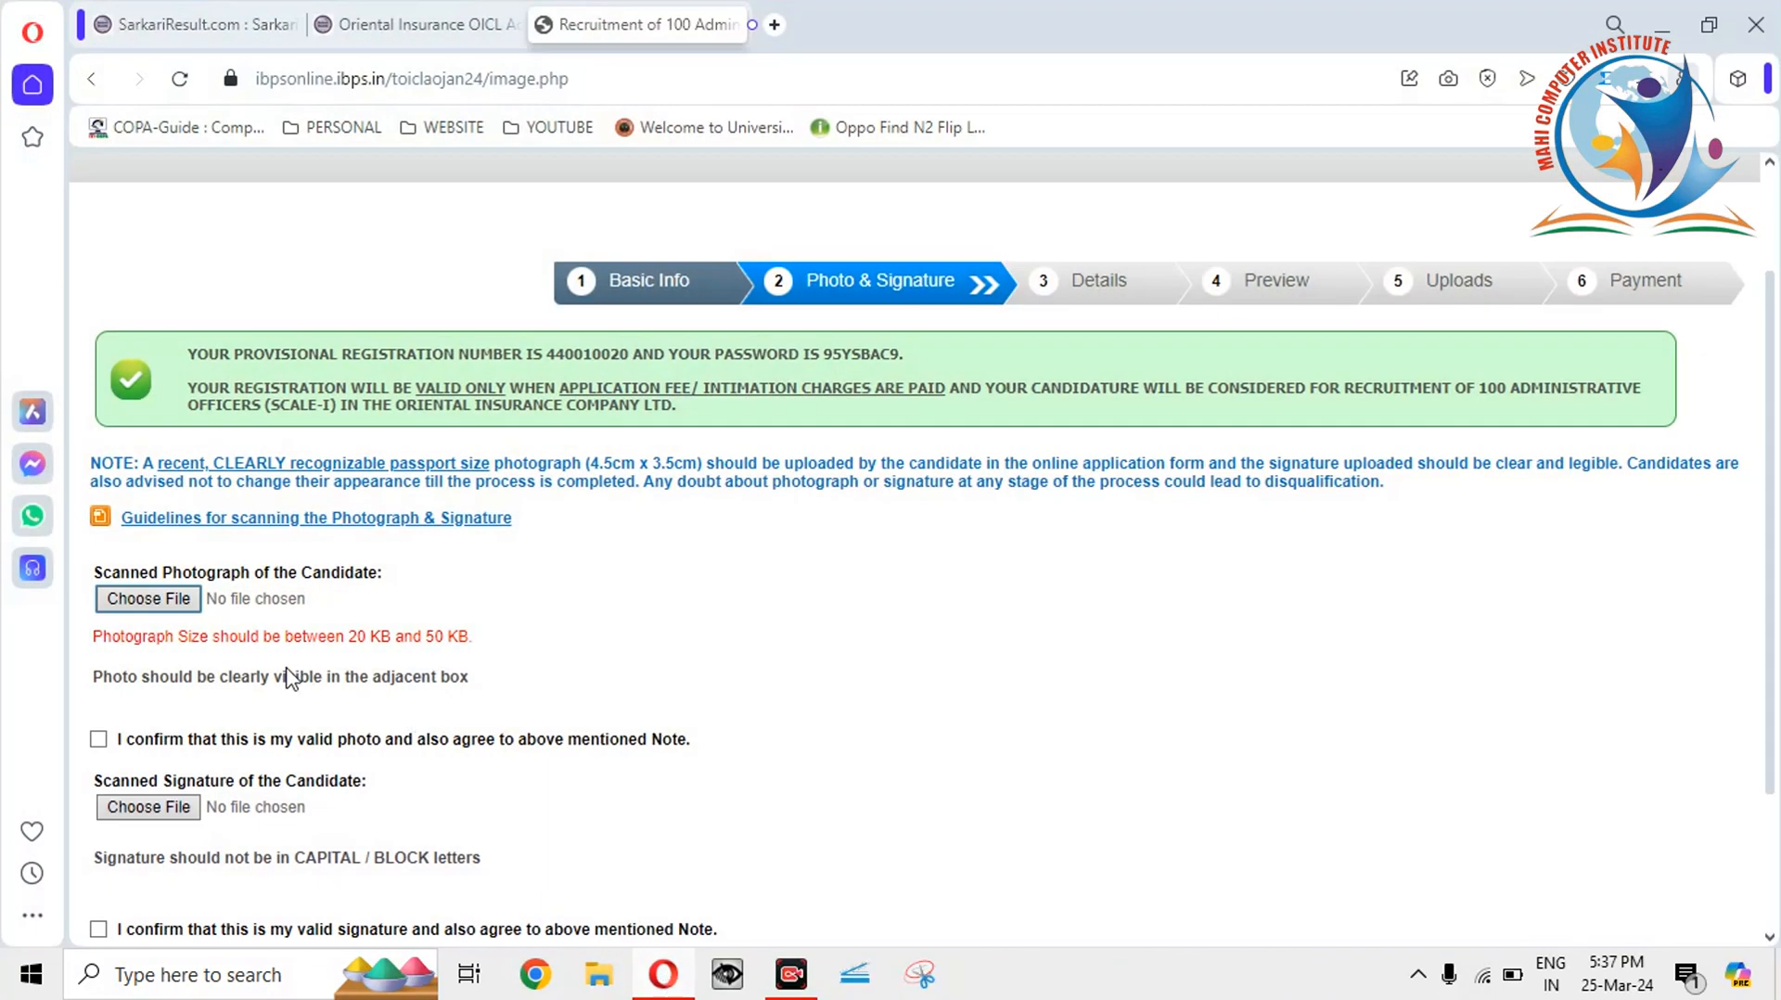
{"action": "left_click", "coordinate": [152, 603]}
{"action": "left_click", "coordinate": [343, 521]}
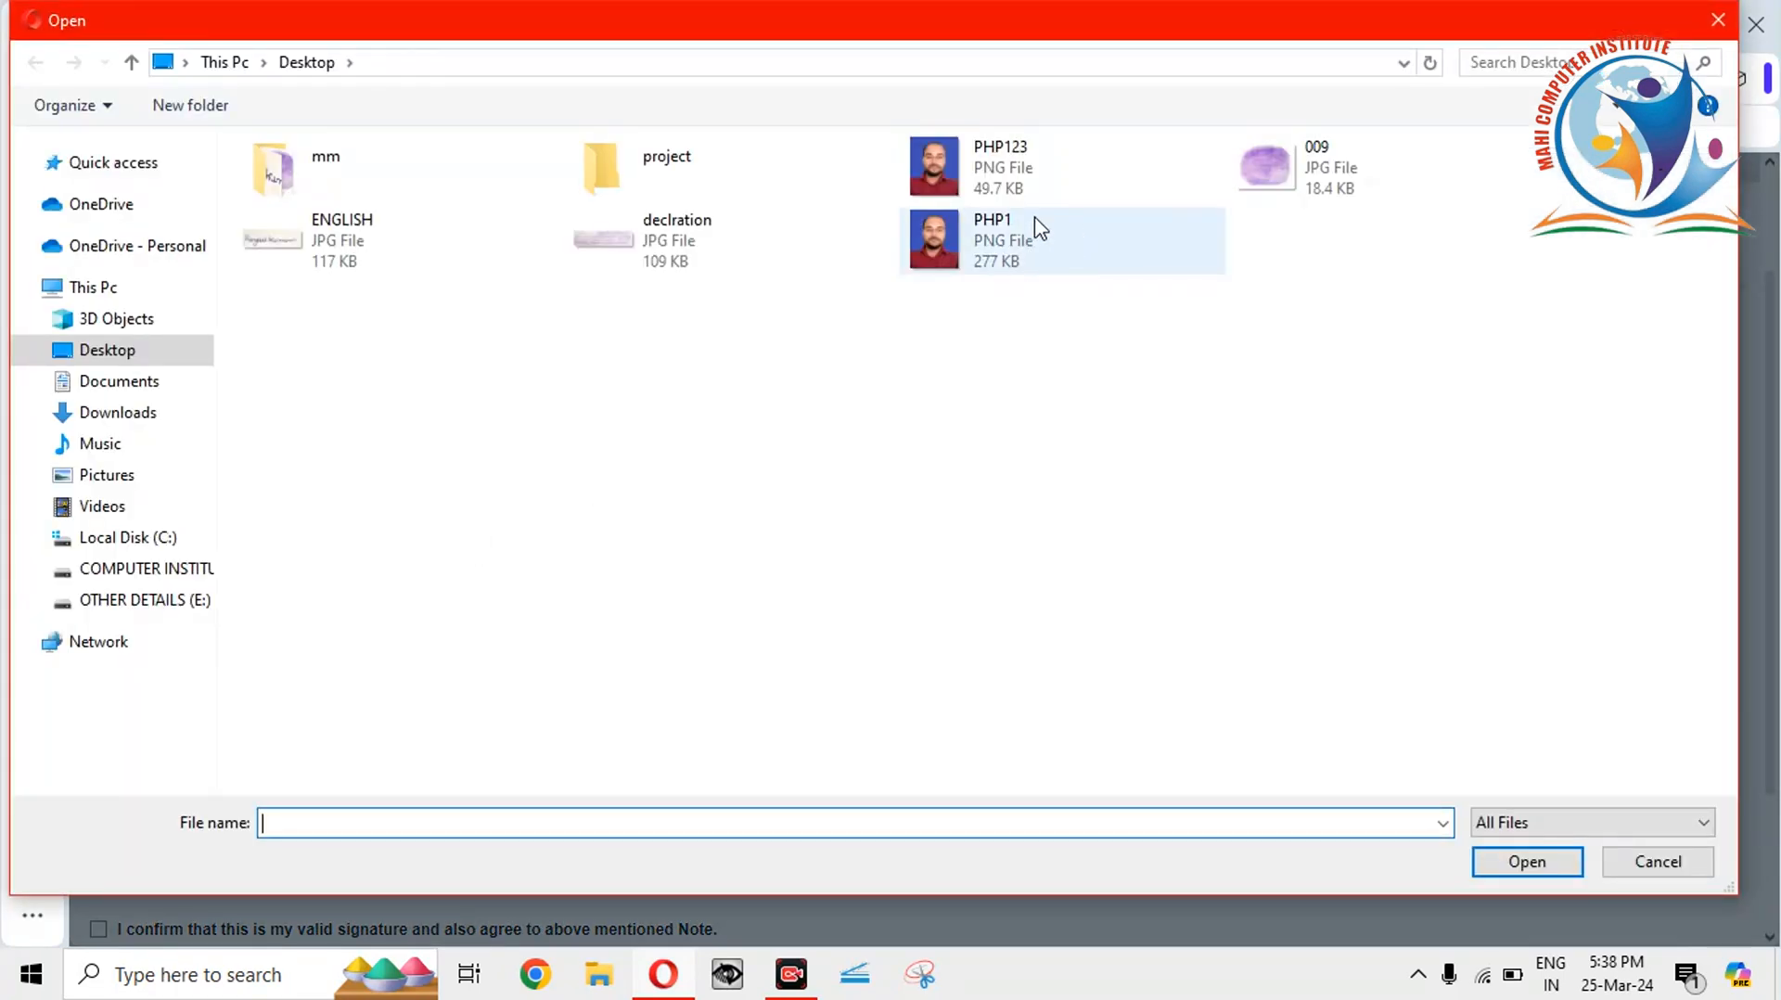
{"action": "double_click", "coordinate": [1017, 184]}
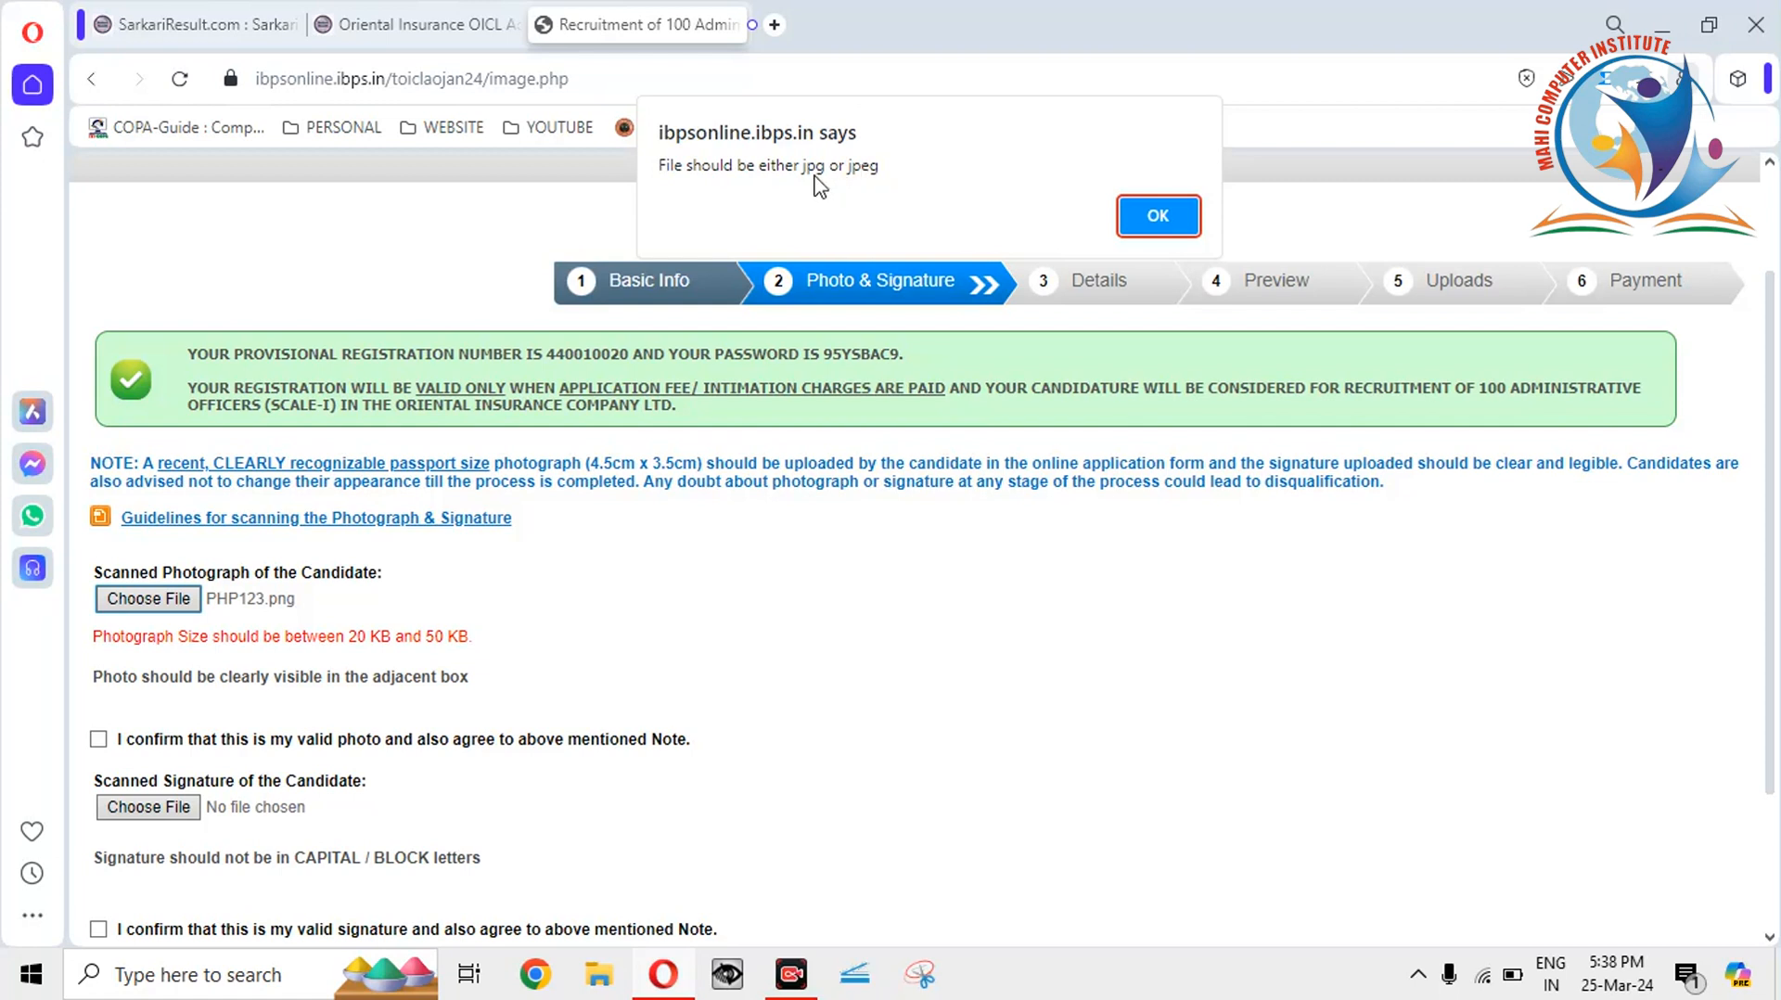
{"action": "left_click", "coordinate": [1150, 215]}
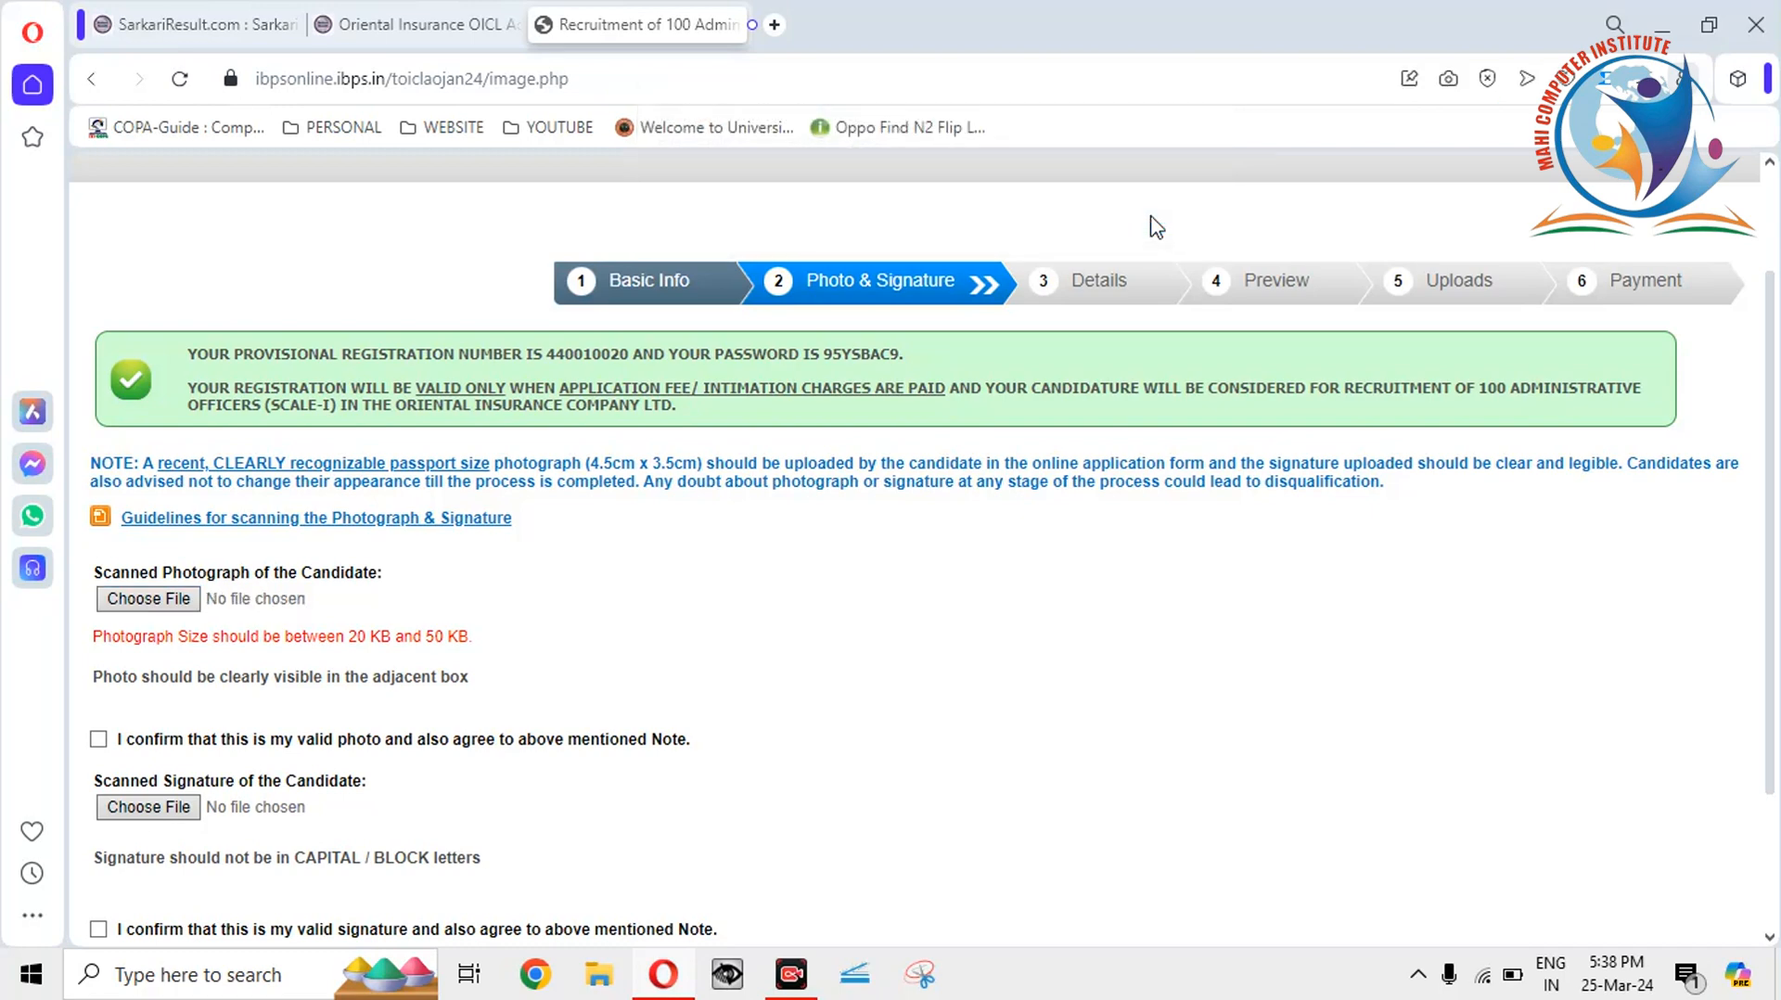
{"action": "left_click", "coordinate": [1667, 22]}
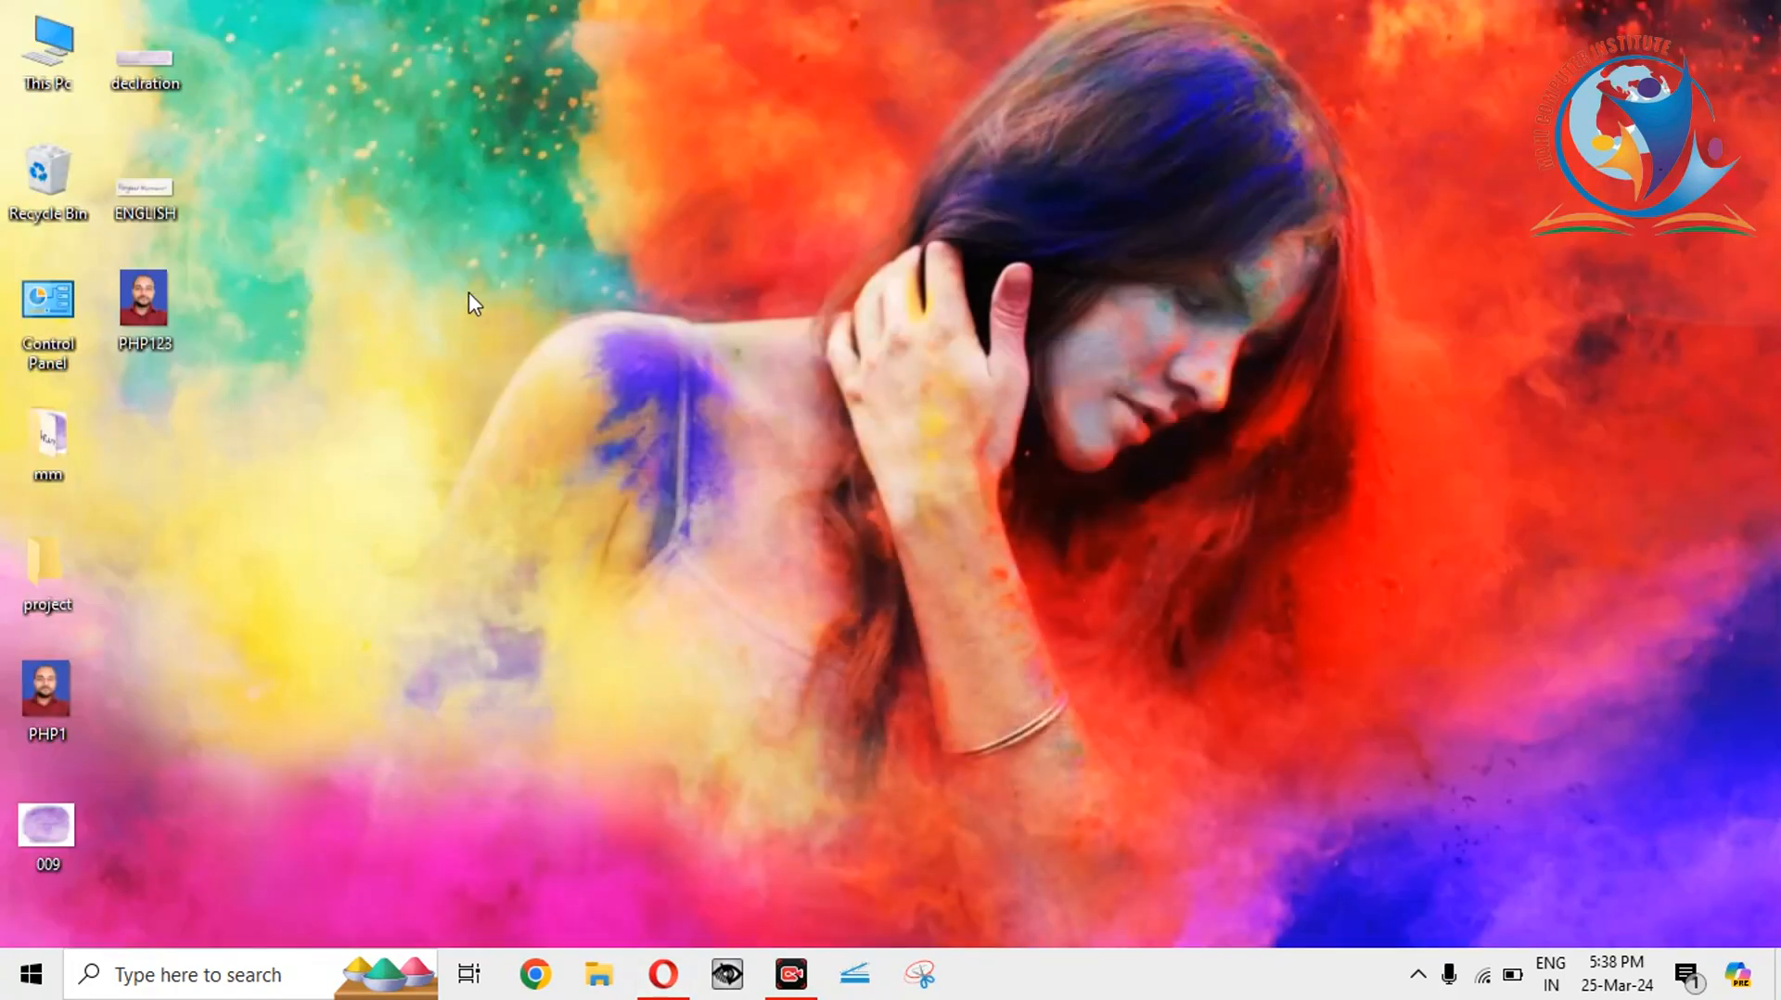
Open PHP123 in Picture Manager and start a Save As copy.
{"action": "right_click", "coordinate": [137, 293]}
{"action": "mouse_move", "coordinate": [252, 538]}
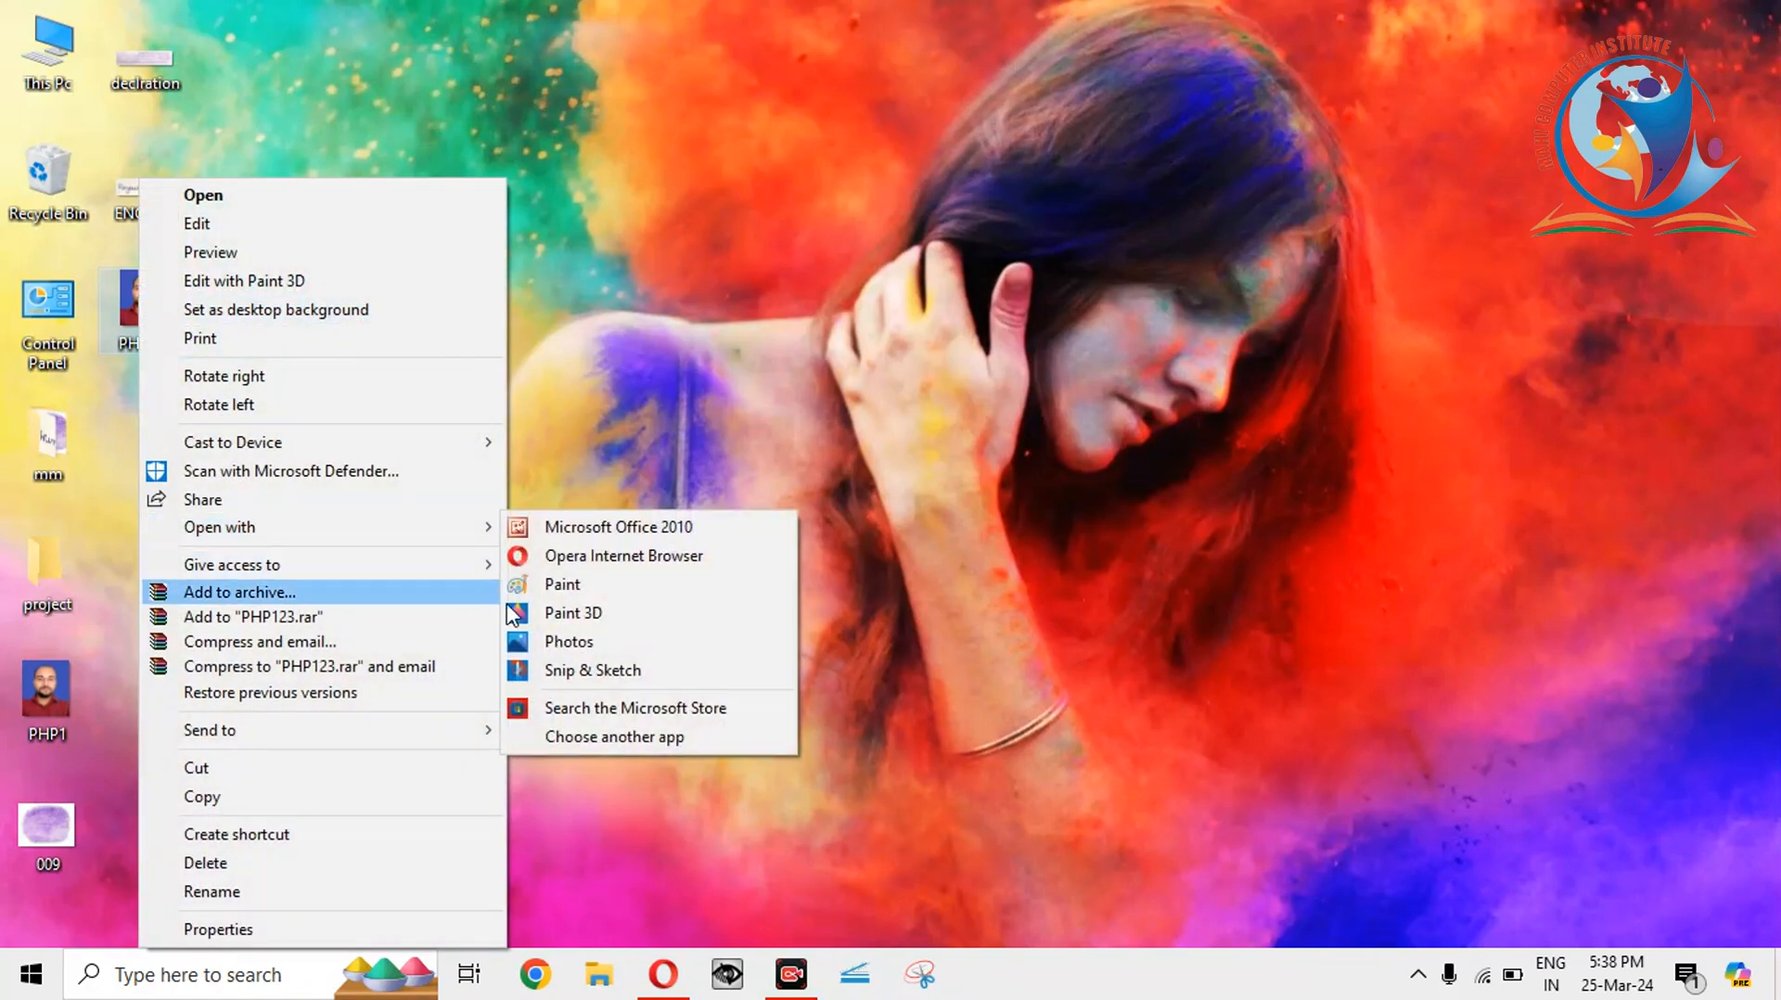
{"action": "left_click", "coordinate": [609, 527]}
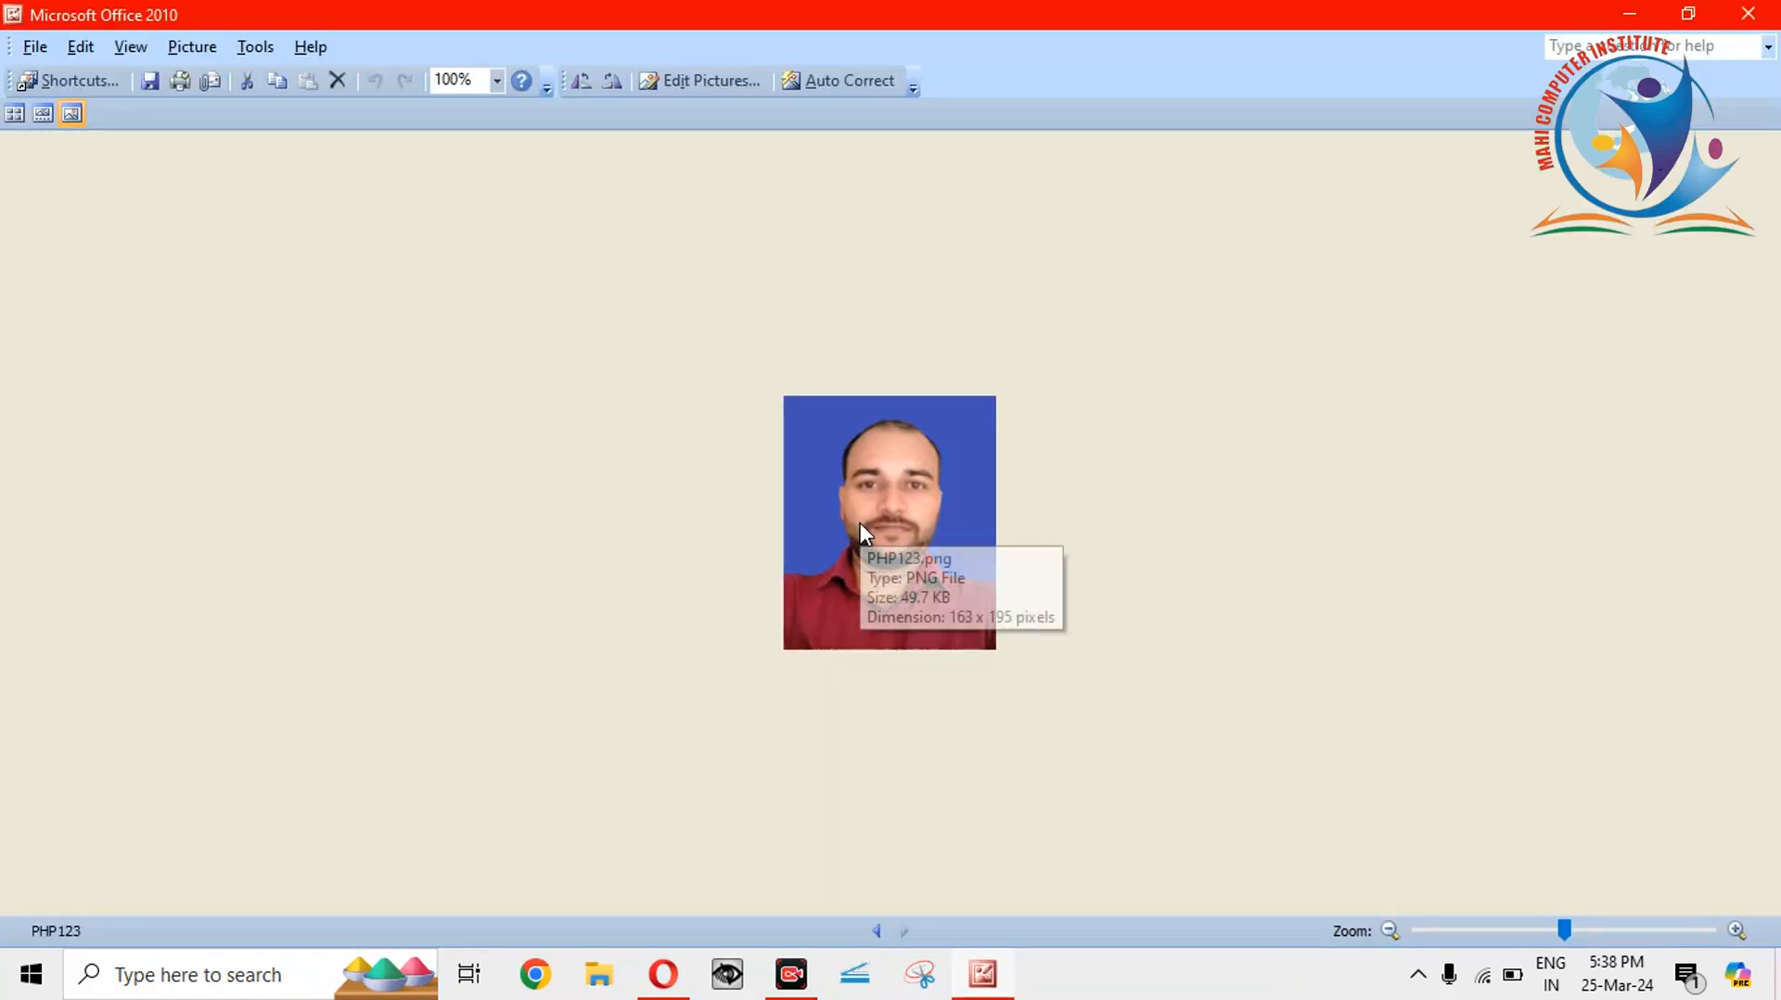
{"action": "left_click", "coordinate": [28, 52]}
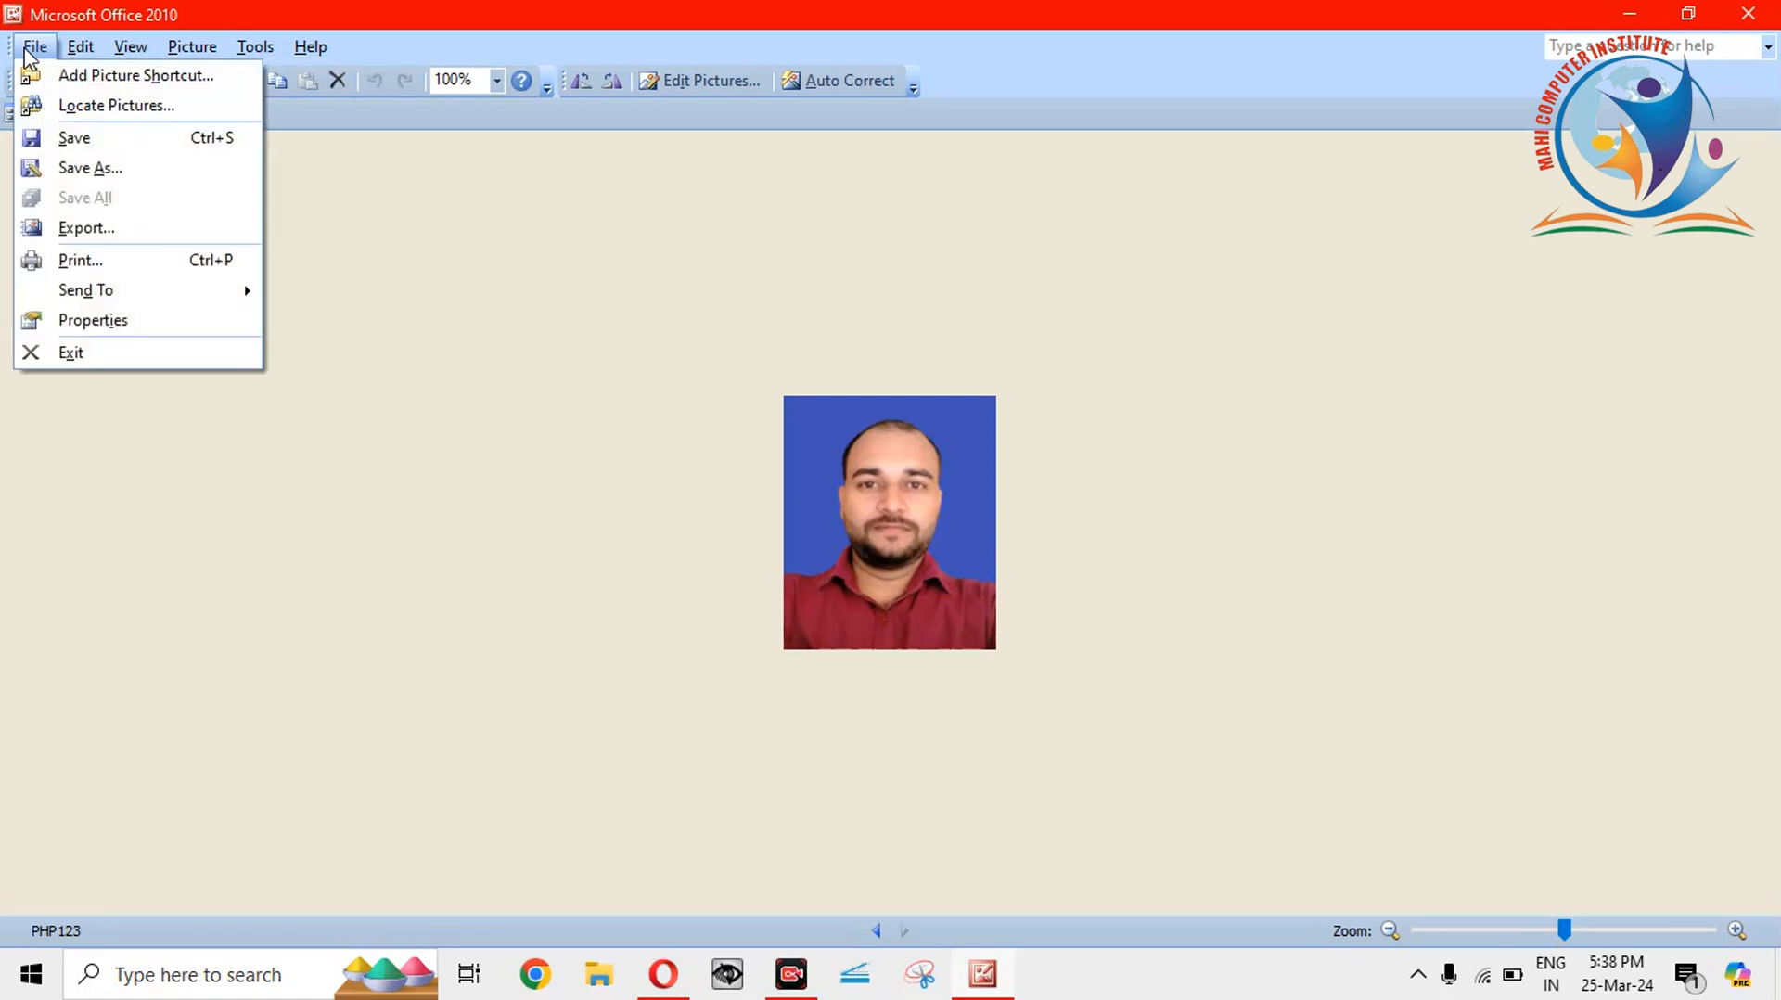
{"action": "left_click", "coordinate": [84, 169]}
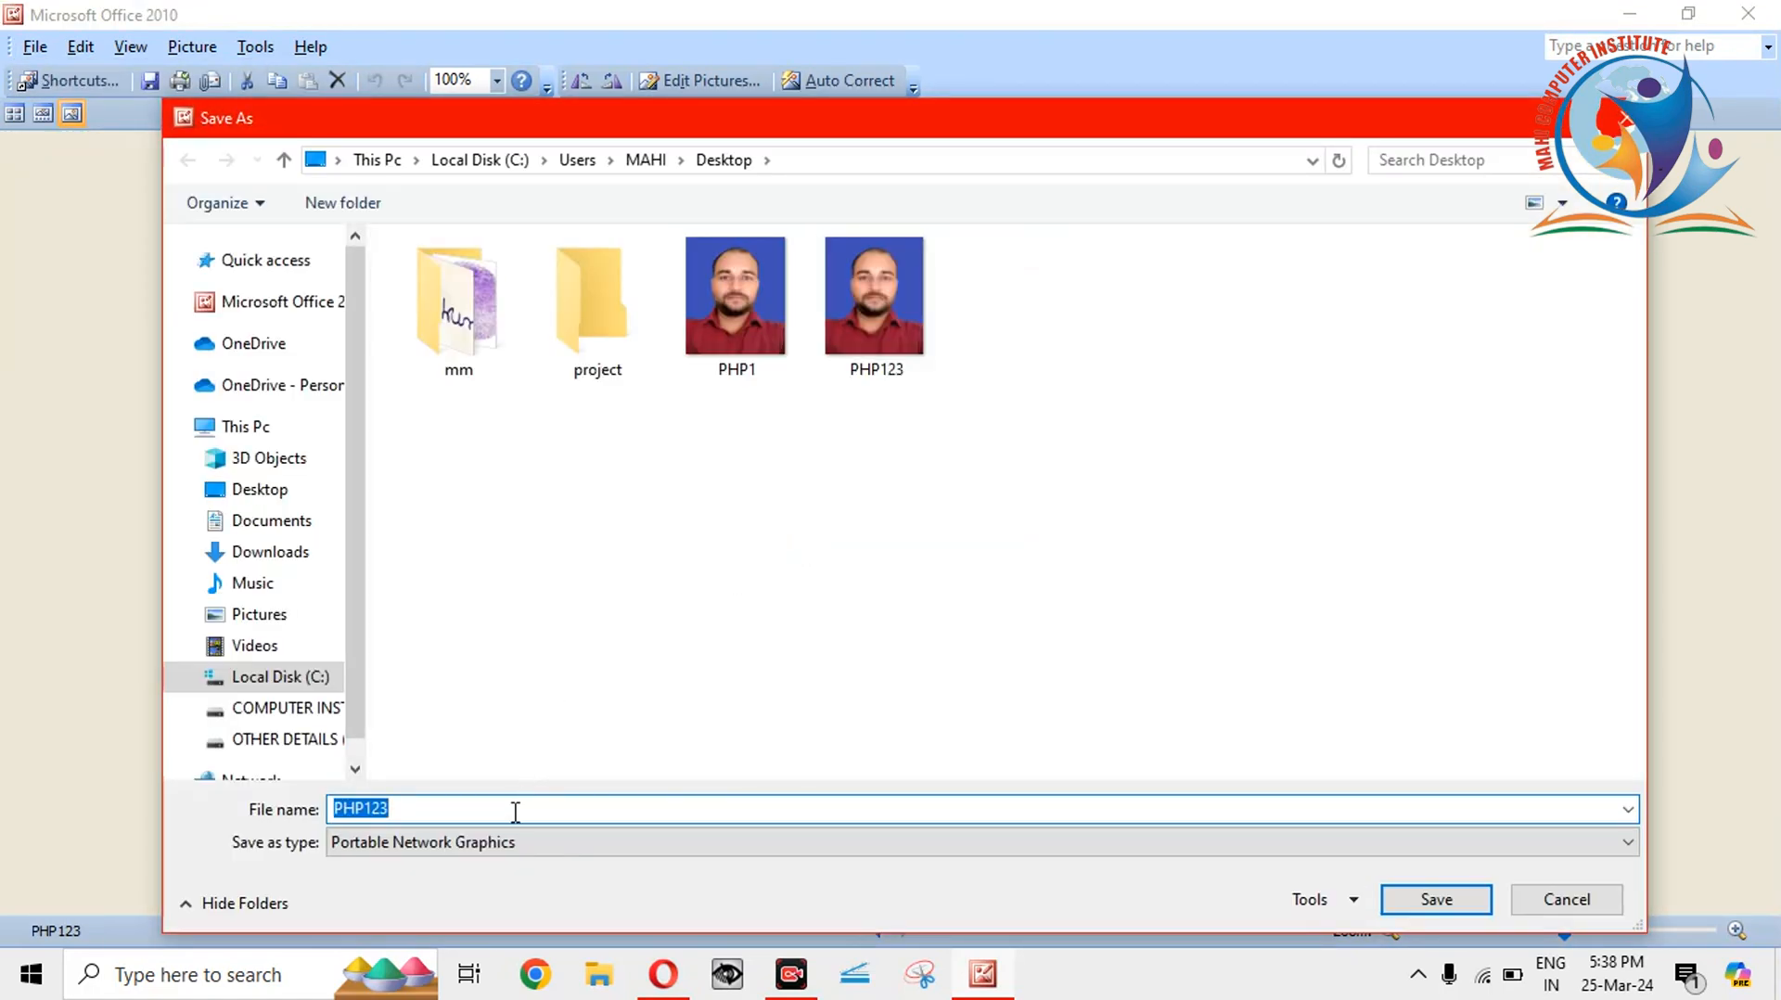
Look for a JPEG type but find only Portable Network Graphics, then cancel and exit.
{"action": "left_click", "coordinate": [514, 842]}
{"action": "left_click", "coordinate": [514, 842]}
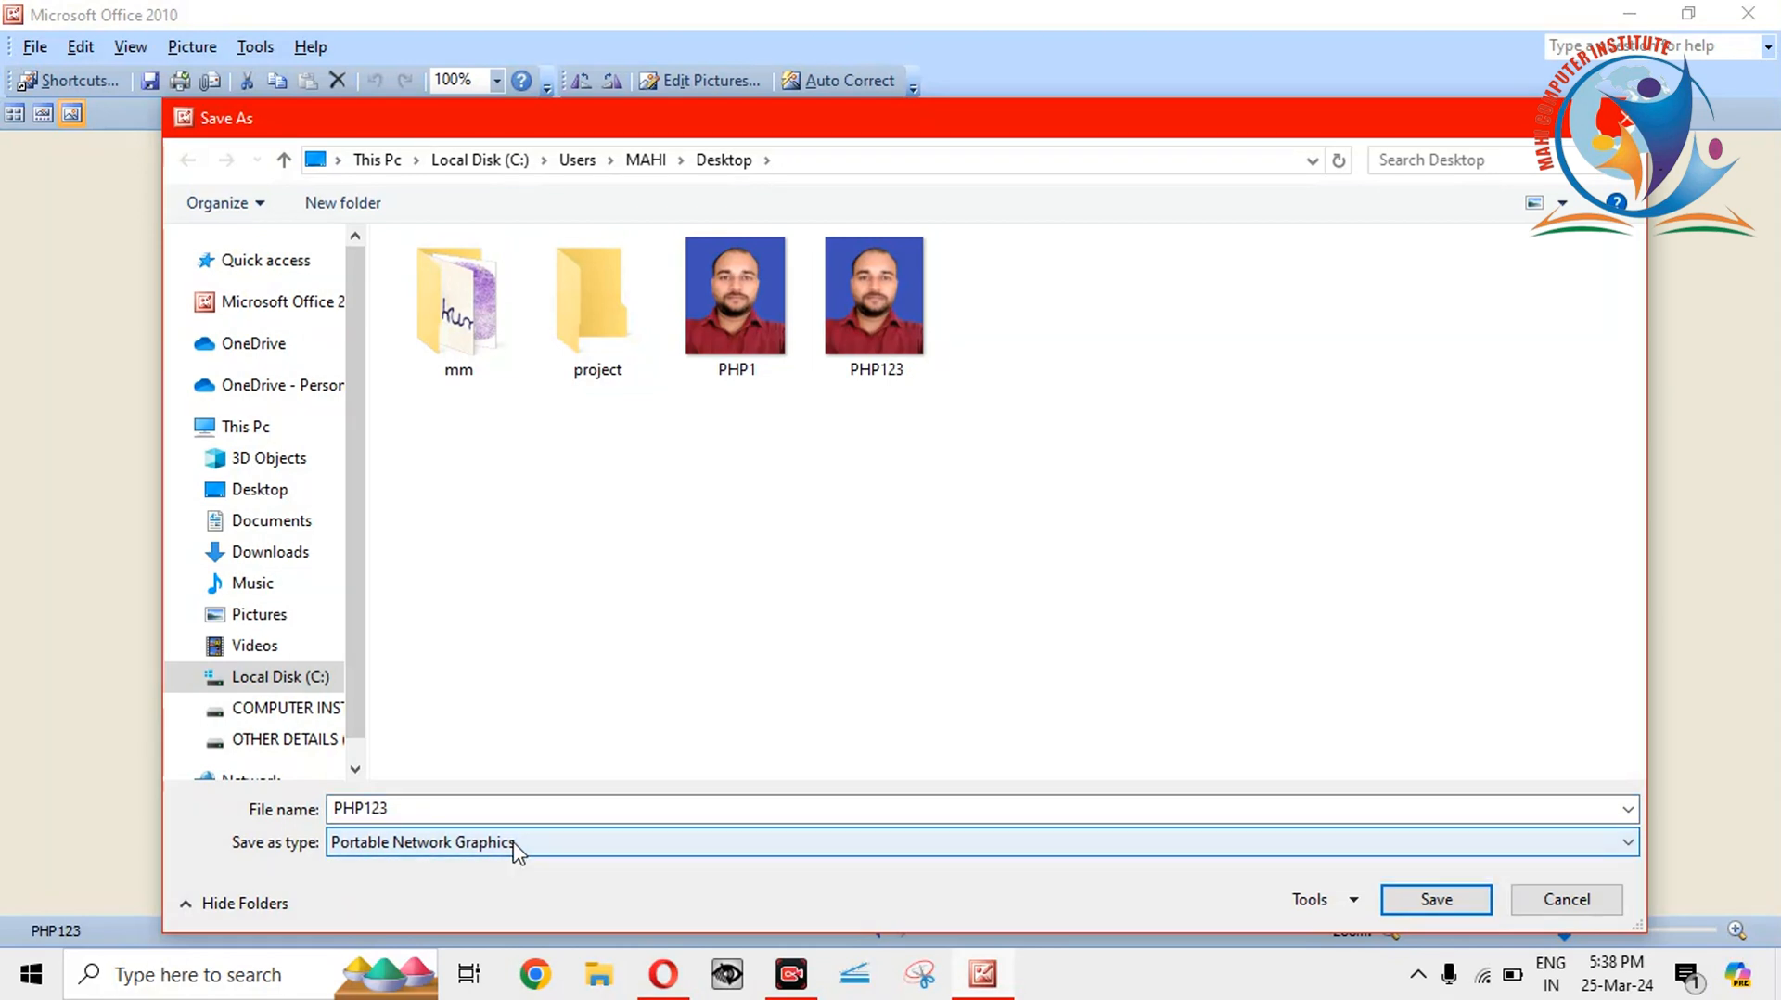
{"action": "left_click", "coordinate": [514, 842]}
{"action": "left_click", "coordinate": [514, 843]}
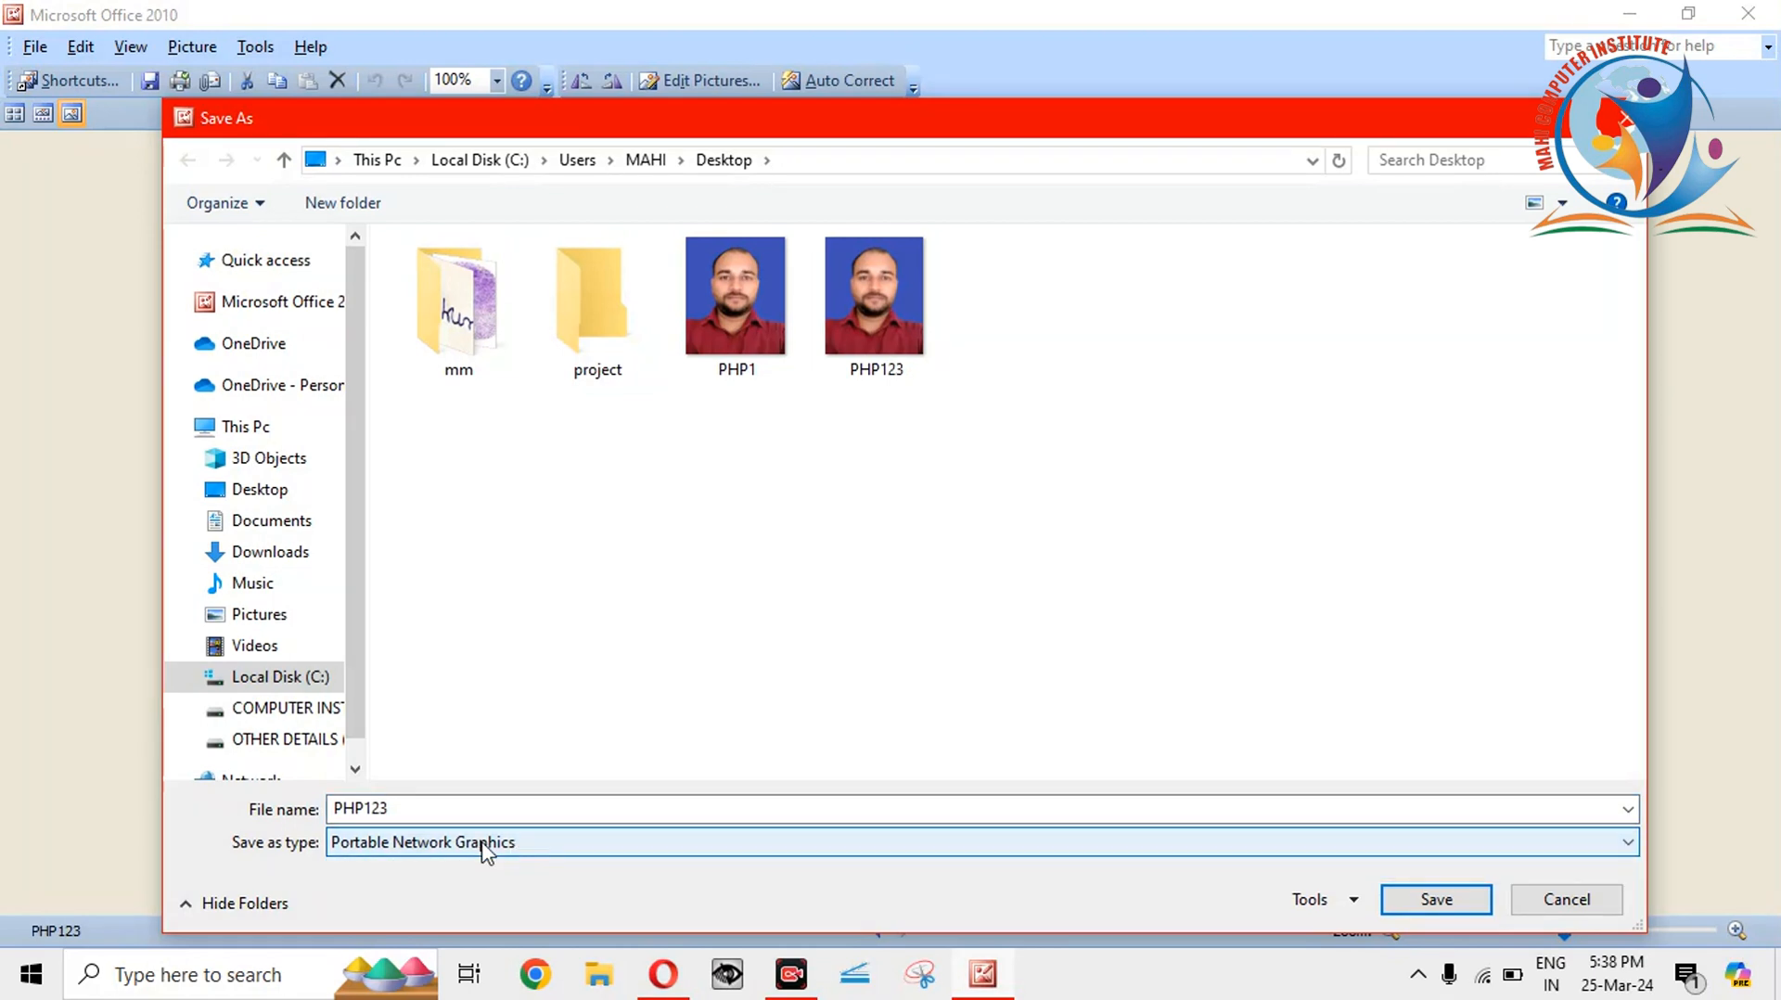
{"action": "left_click", "coordinate": [409, 848]}
{"action": "left_click", "coordinate": [409, 848]}
{"action": "left_click", "coordinate": [409, 848]}
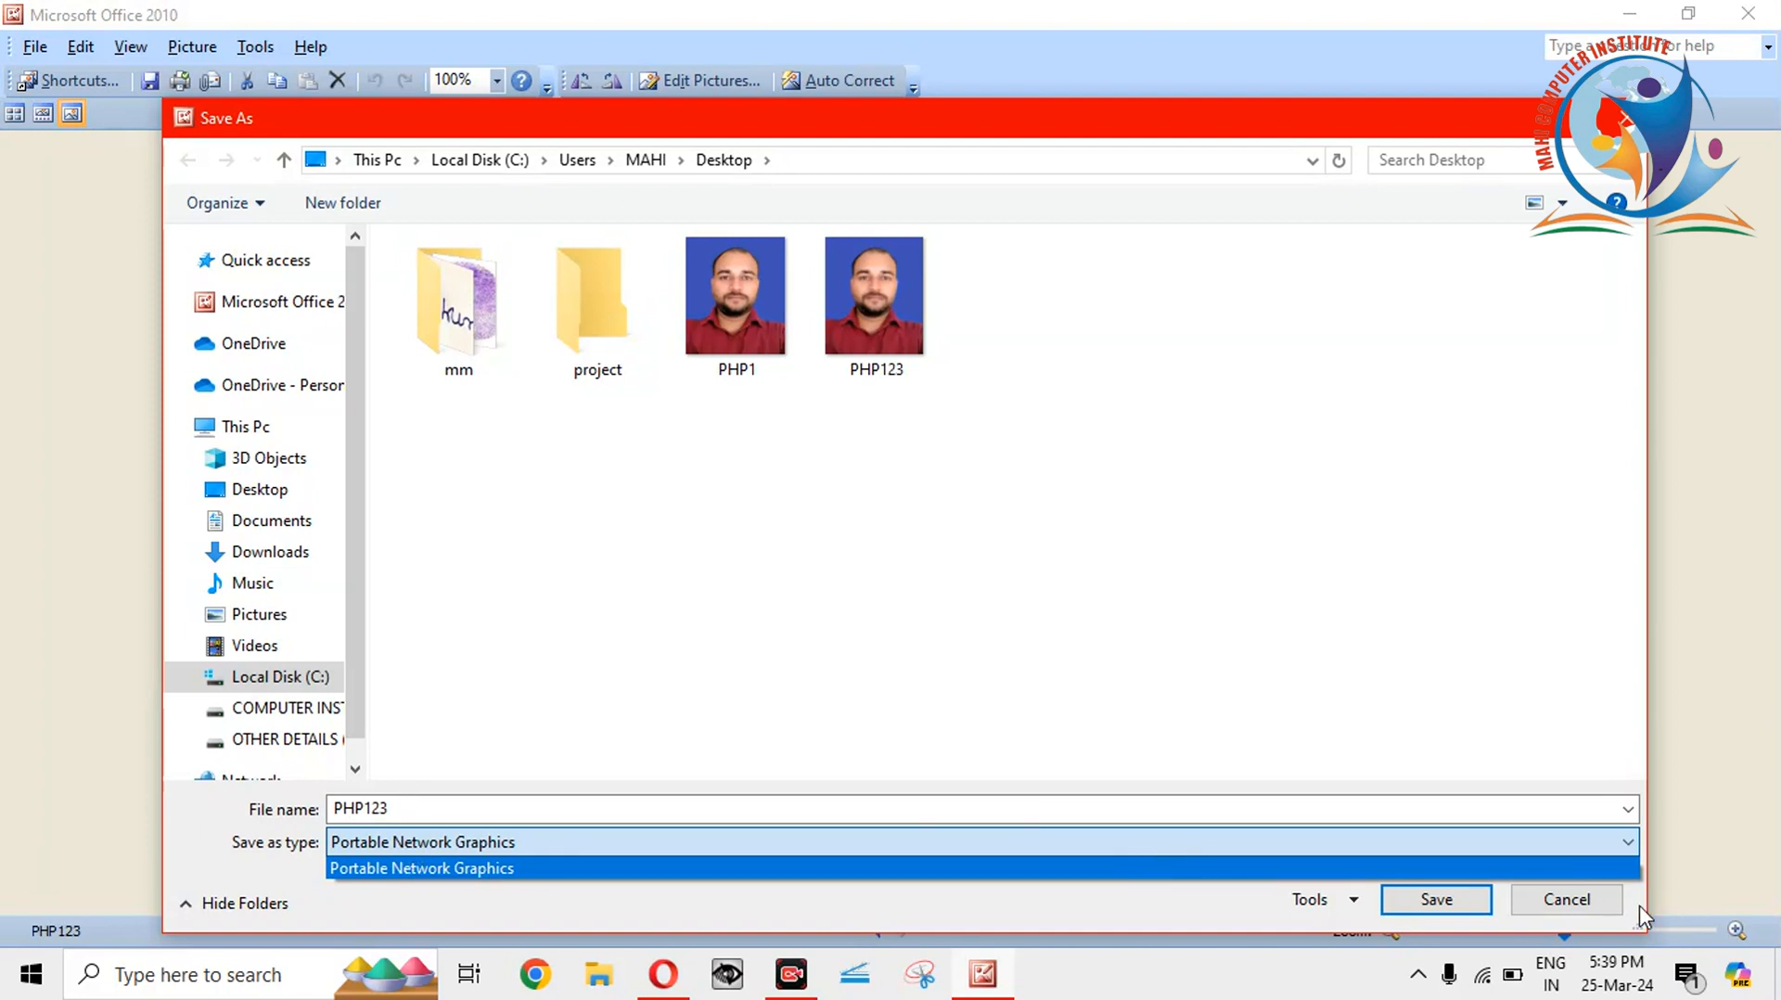
{"action": "left_click", "coordinate": [1591, 899]}
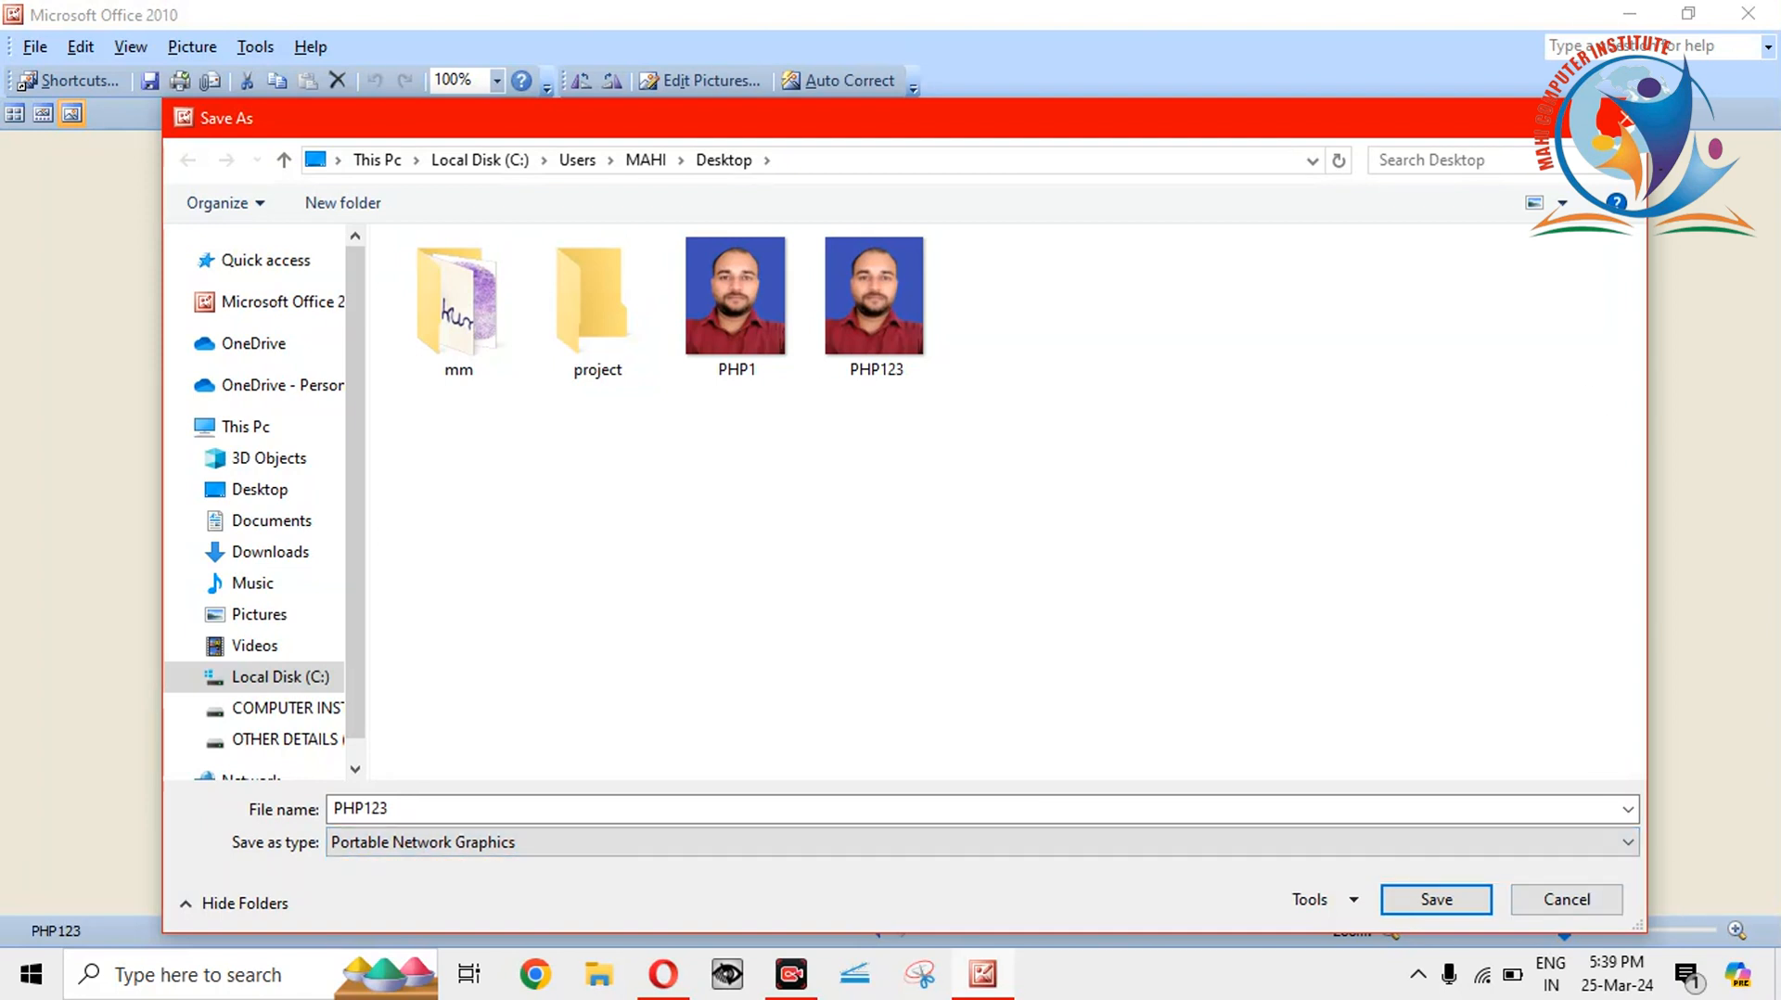
{"action": "left_click", "coordinate": [1621, 119]}
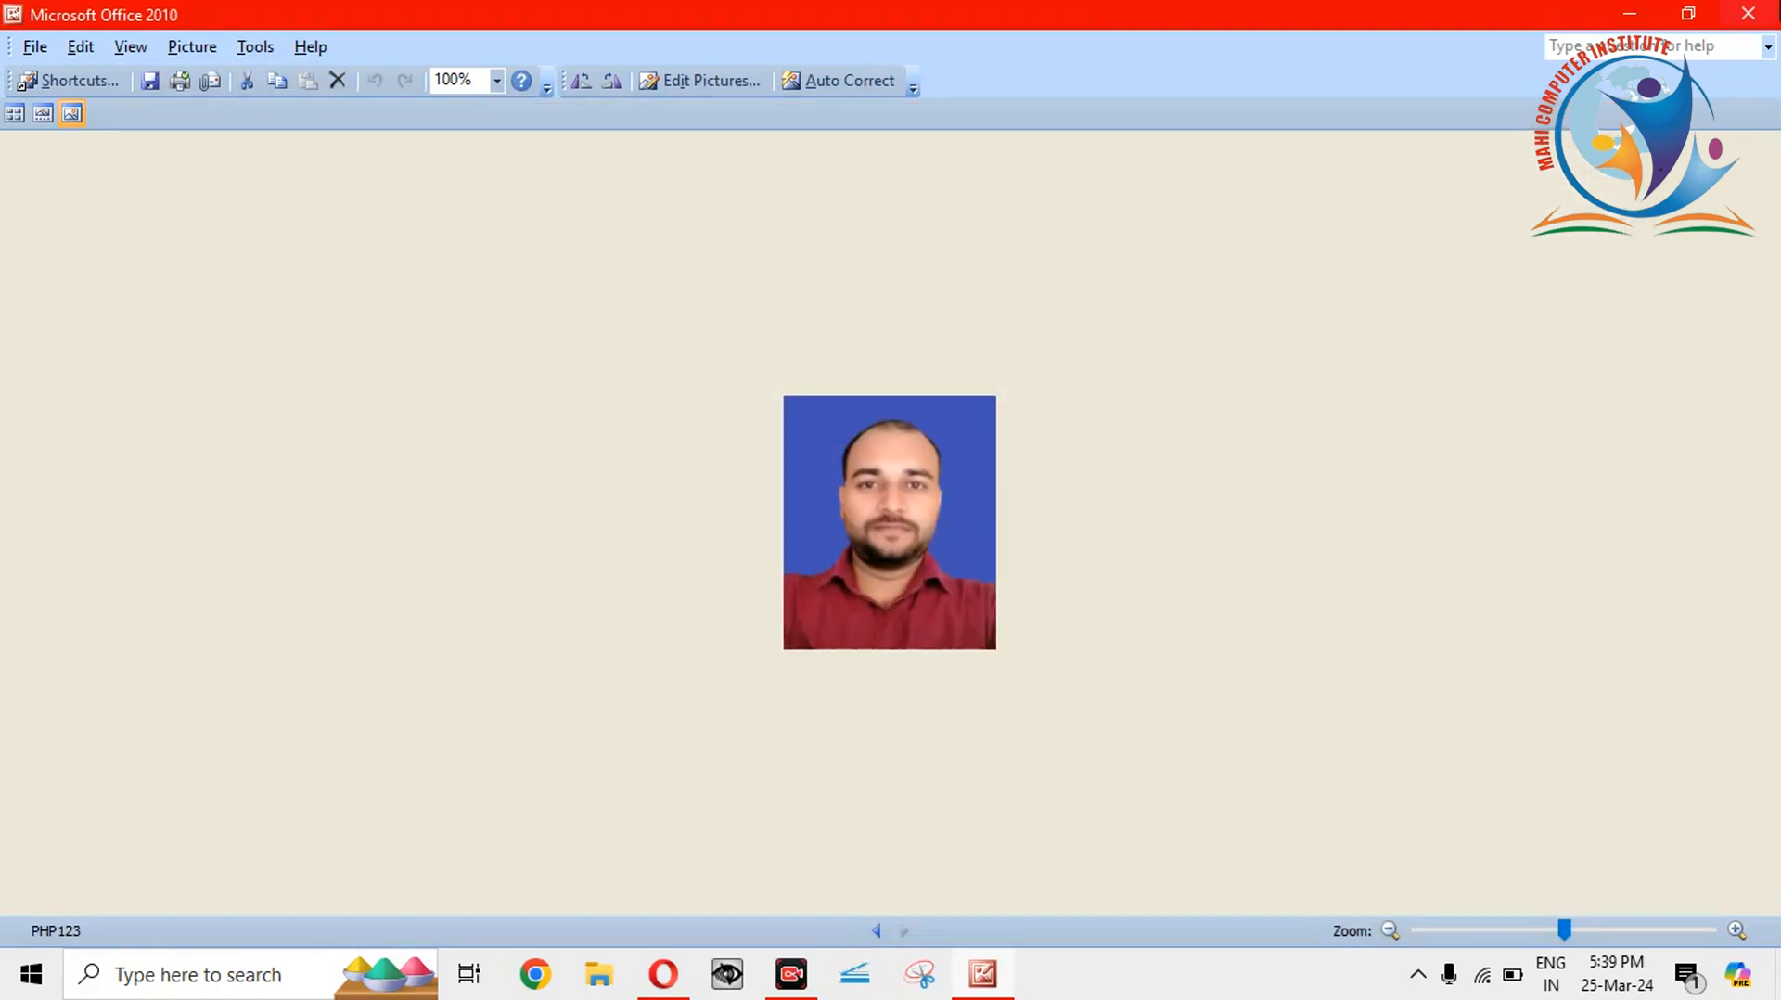
{"action": "left_click", "coordinate": [1749, 13]}
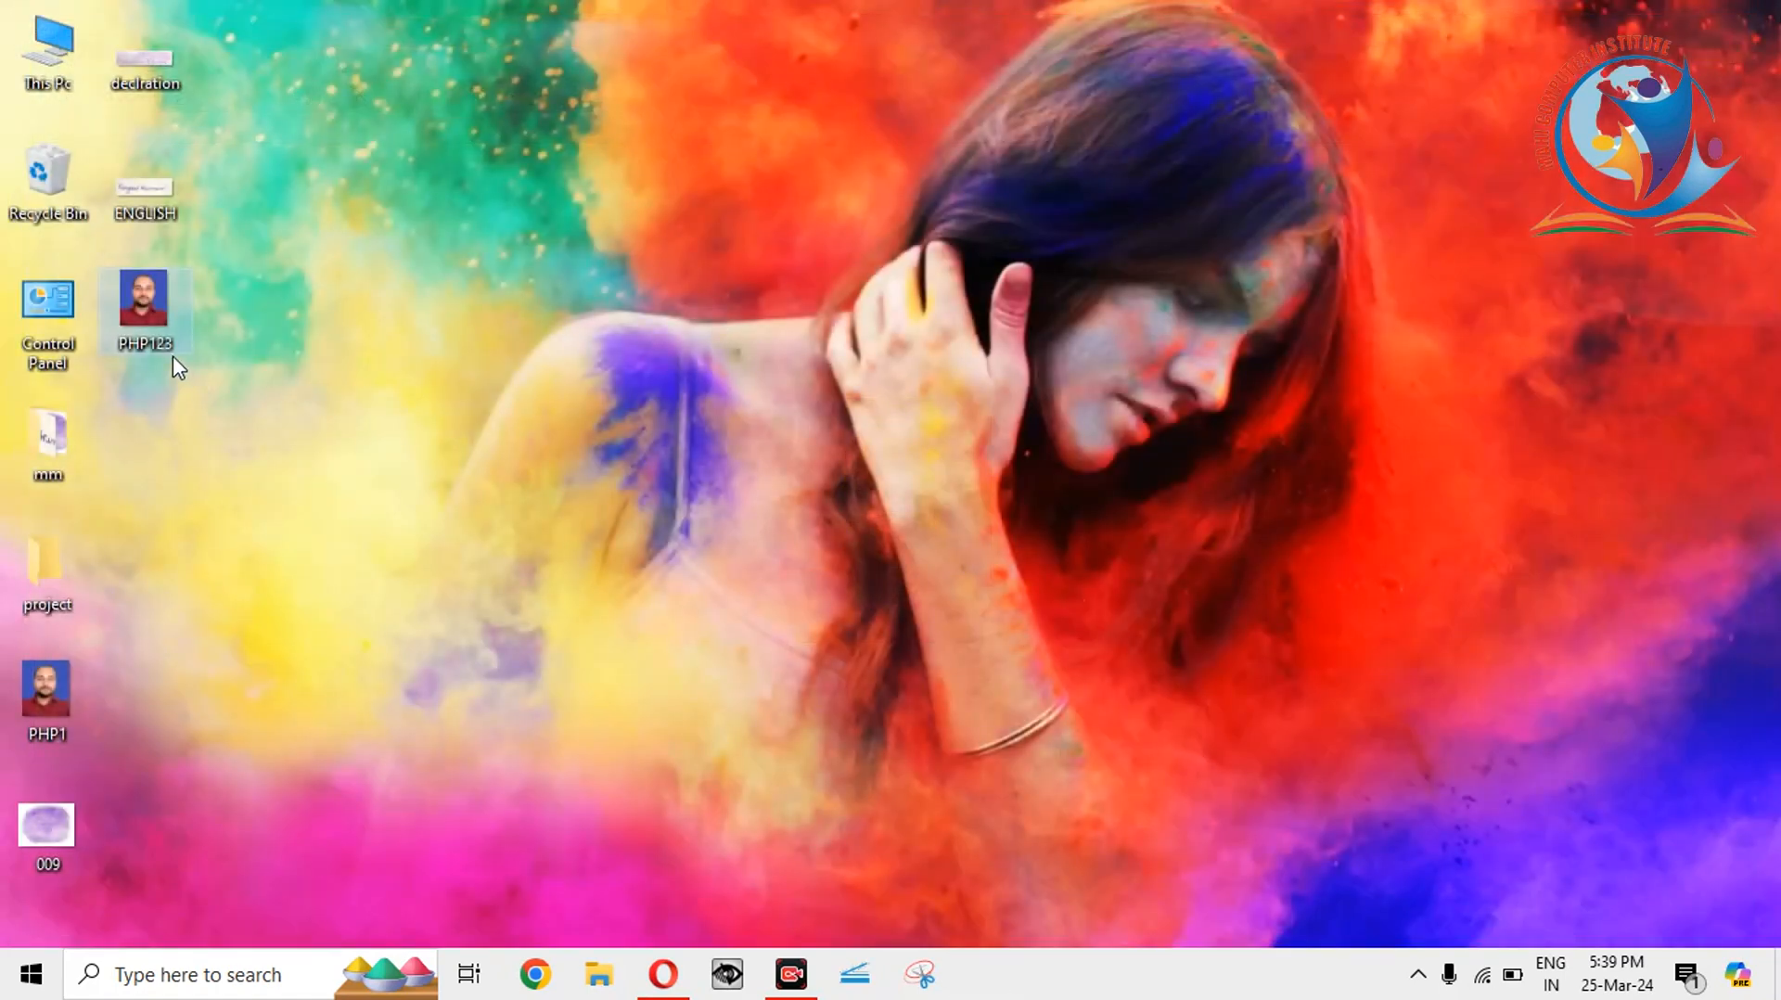
Open PHP123 in Paint and view its Resize and Skew values in pixels, unchanged.
{"action": "right_click", "coordinate": [150, 304]}
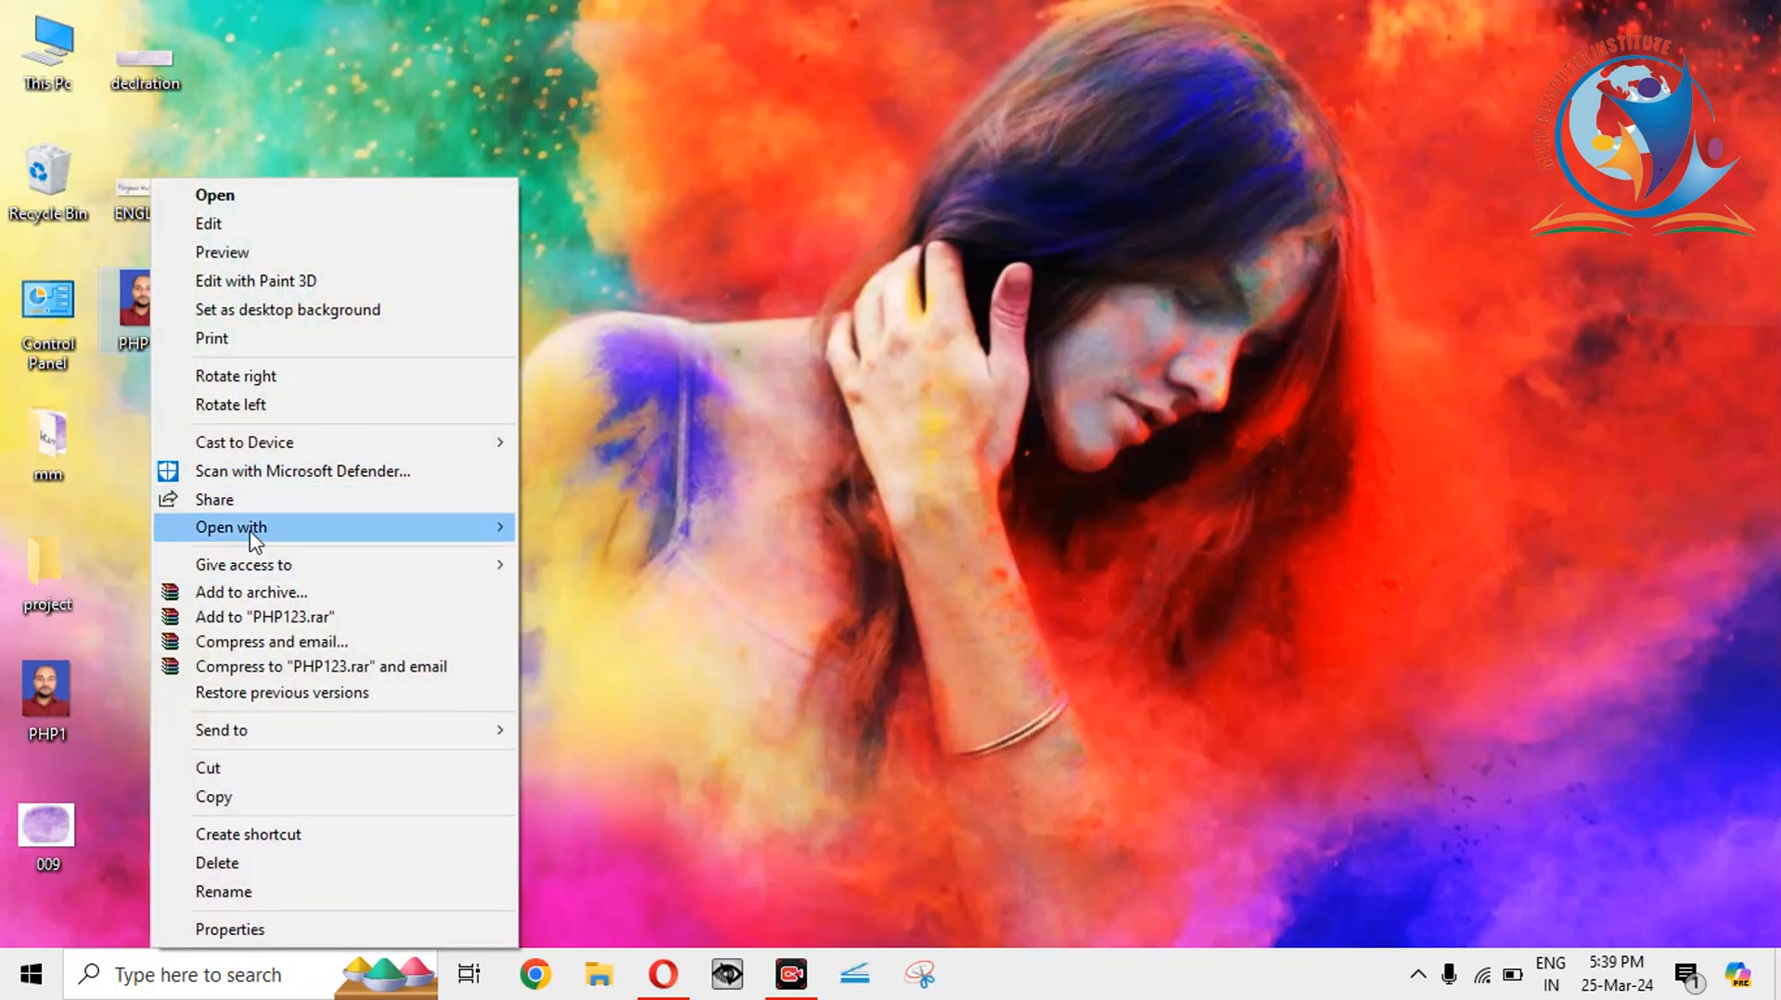
{"action": "mouse_move", "coordinate": [251, 538]}
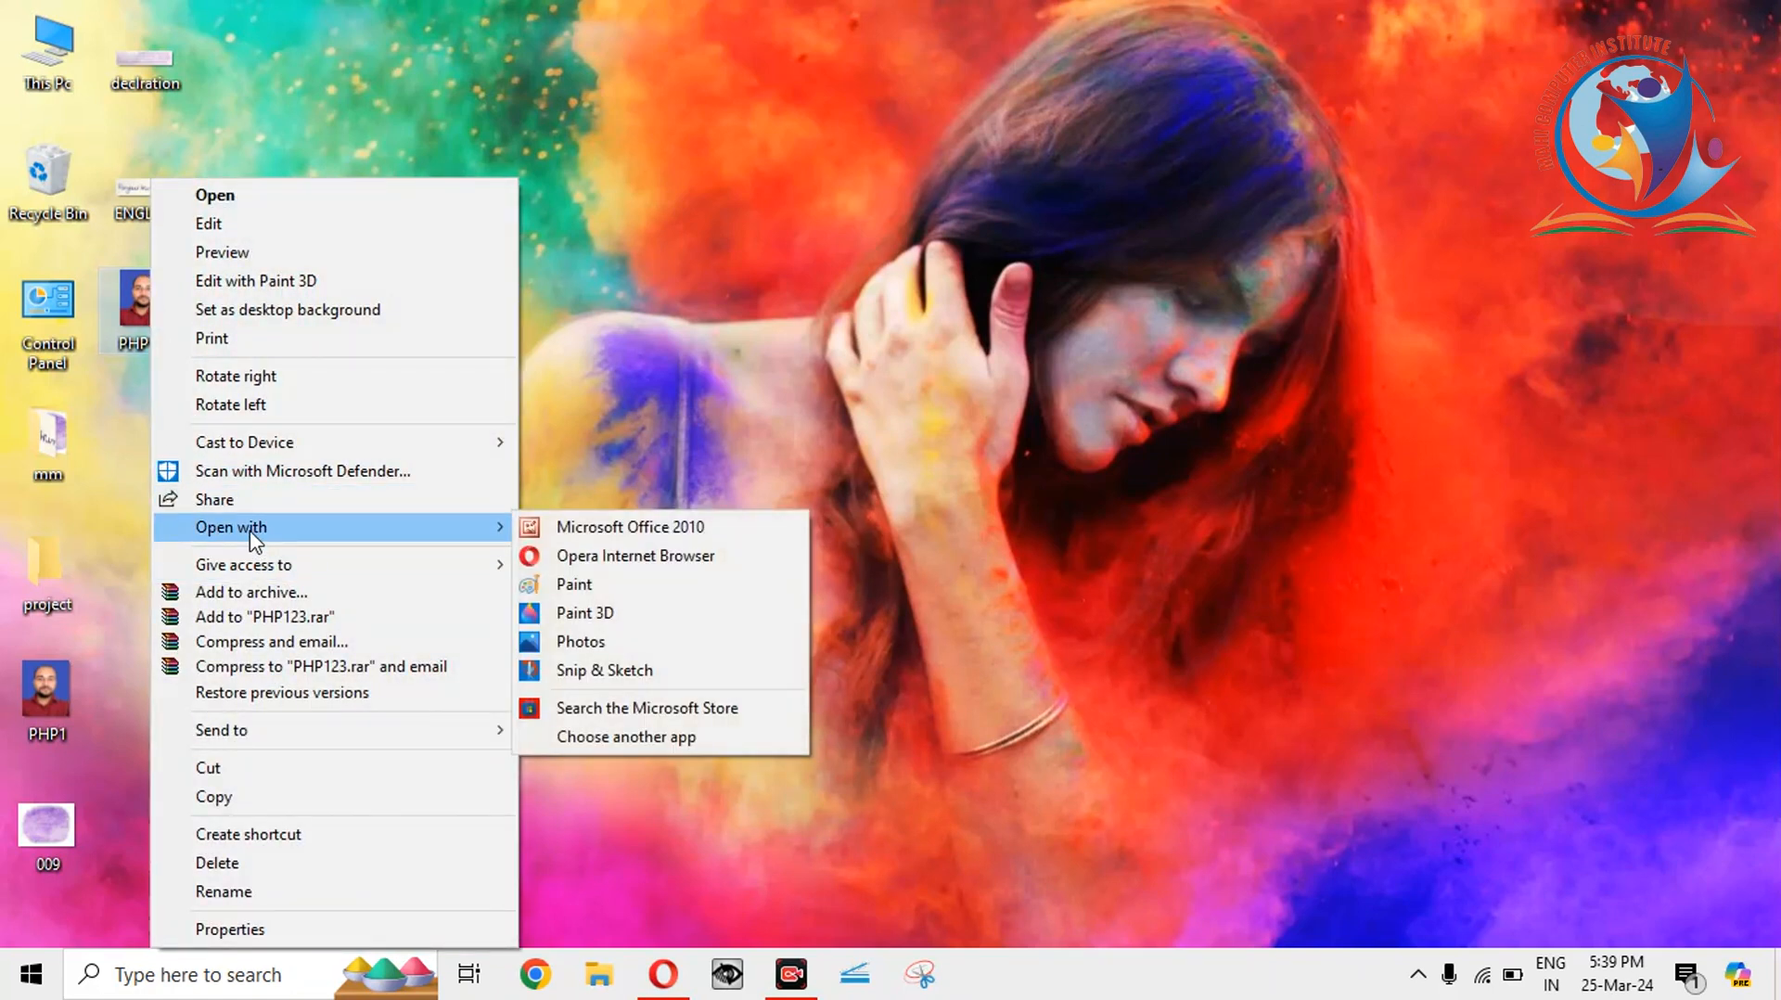
{"action": "left_click", "coordinate": [604, 587]}
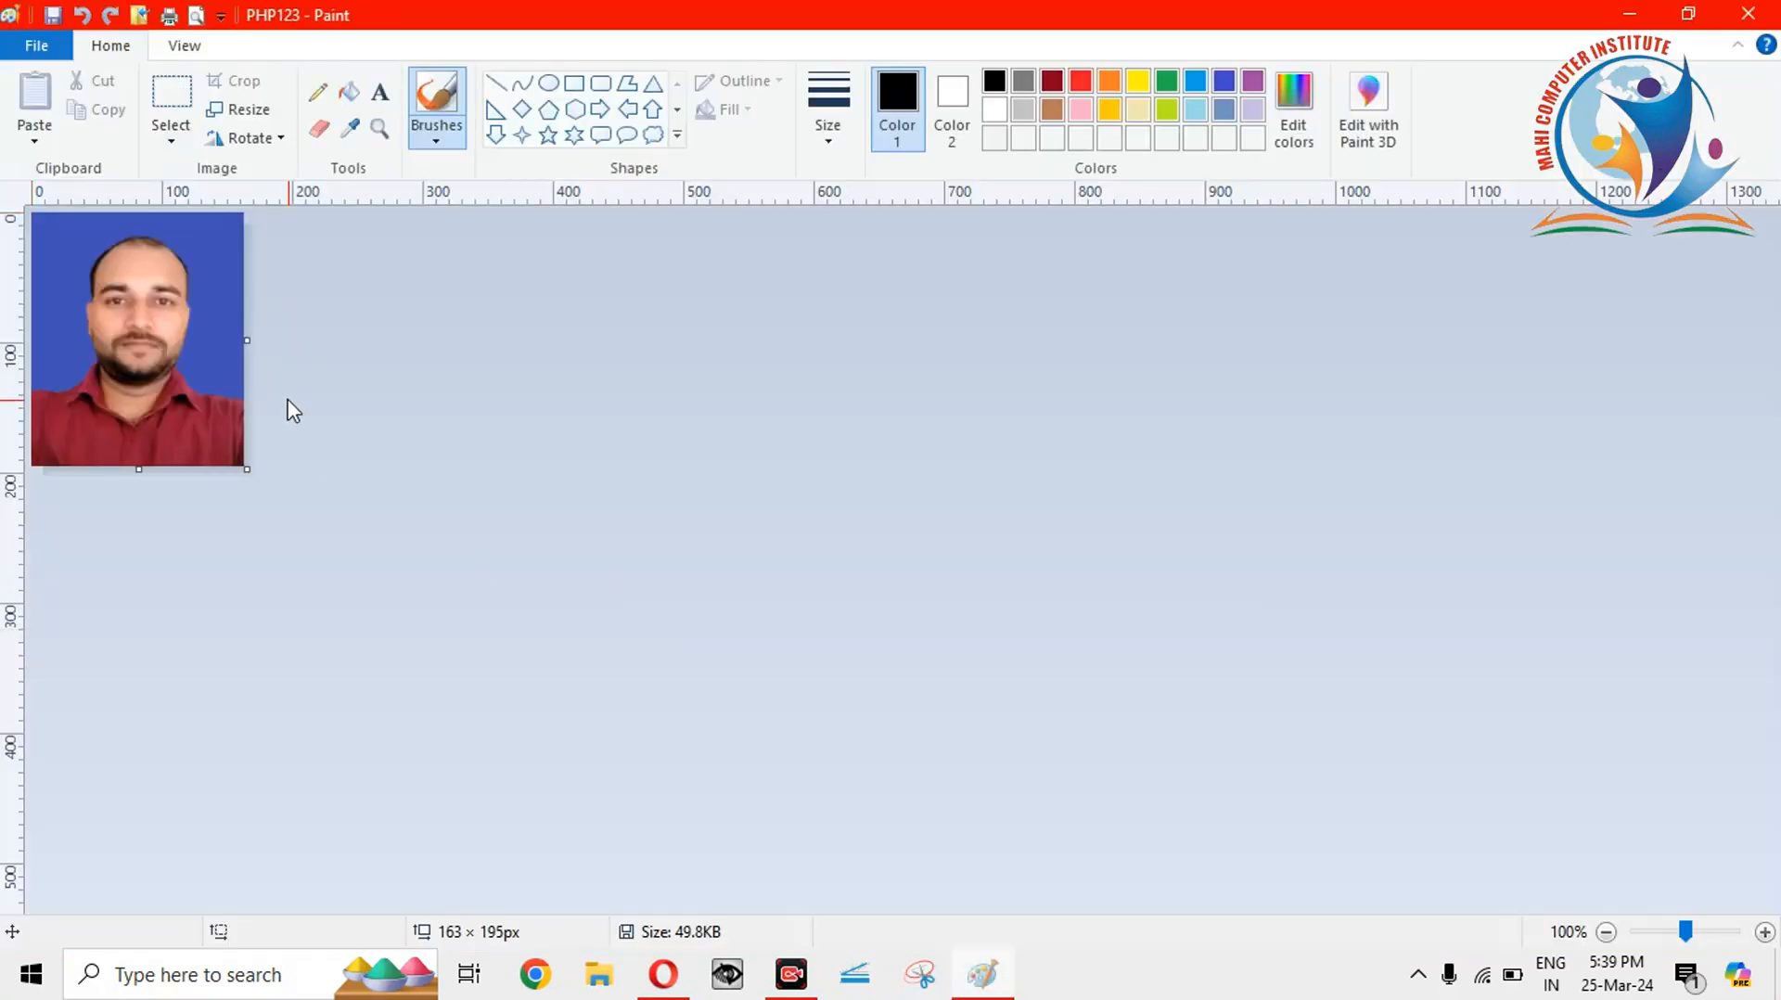
{"action": "left_click", "coordinate": [51, 51]}
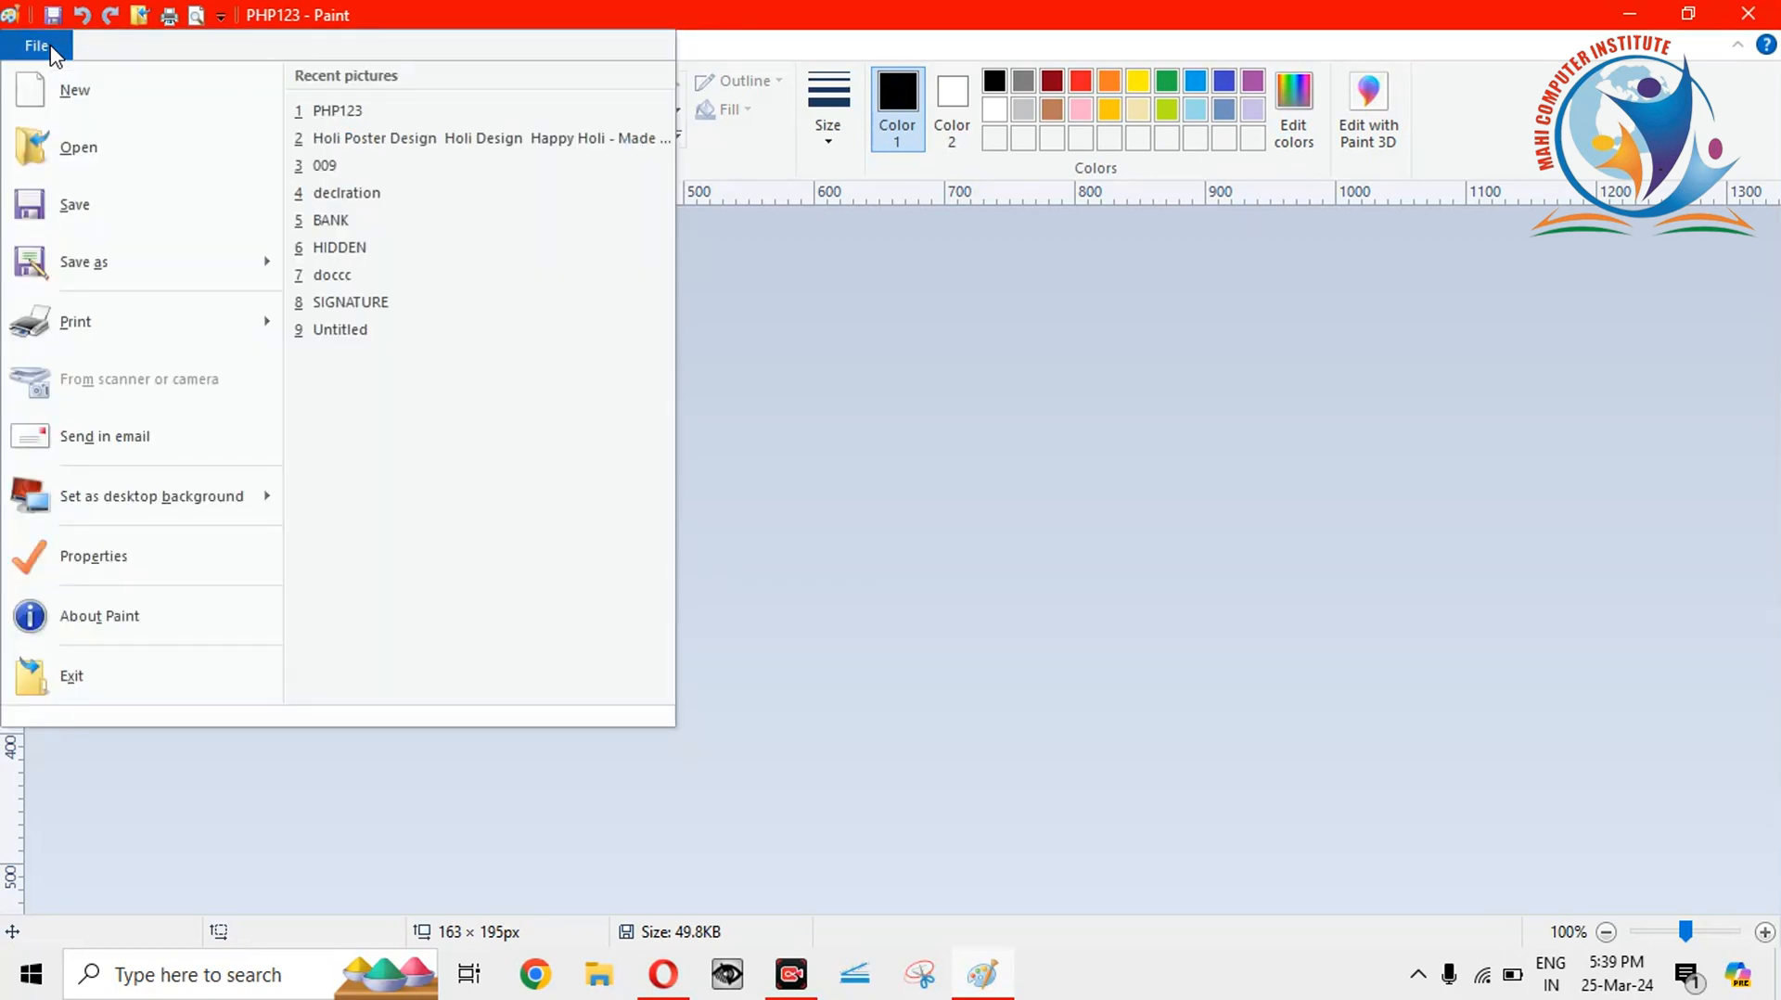
{"action": "left_click", "coordinate": [1002, 445]}
{"action": "left_click", "coordinate": [243, 109]}
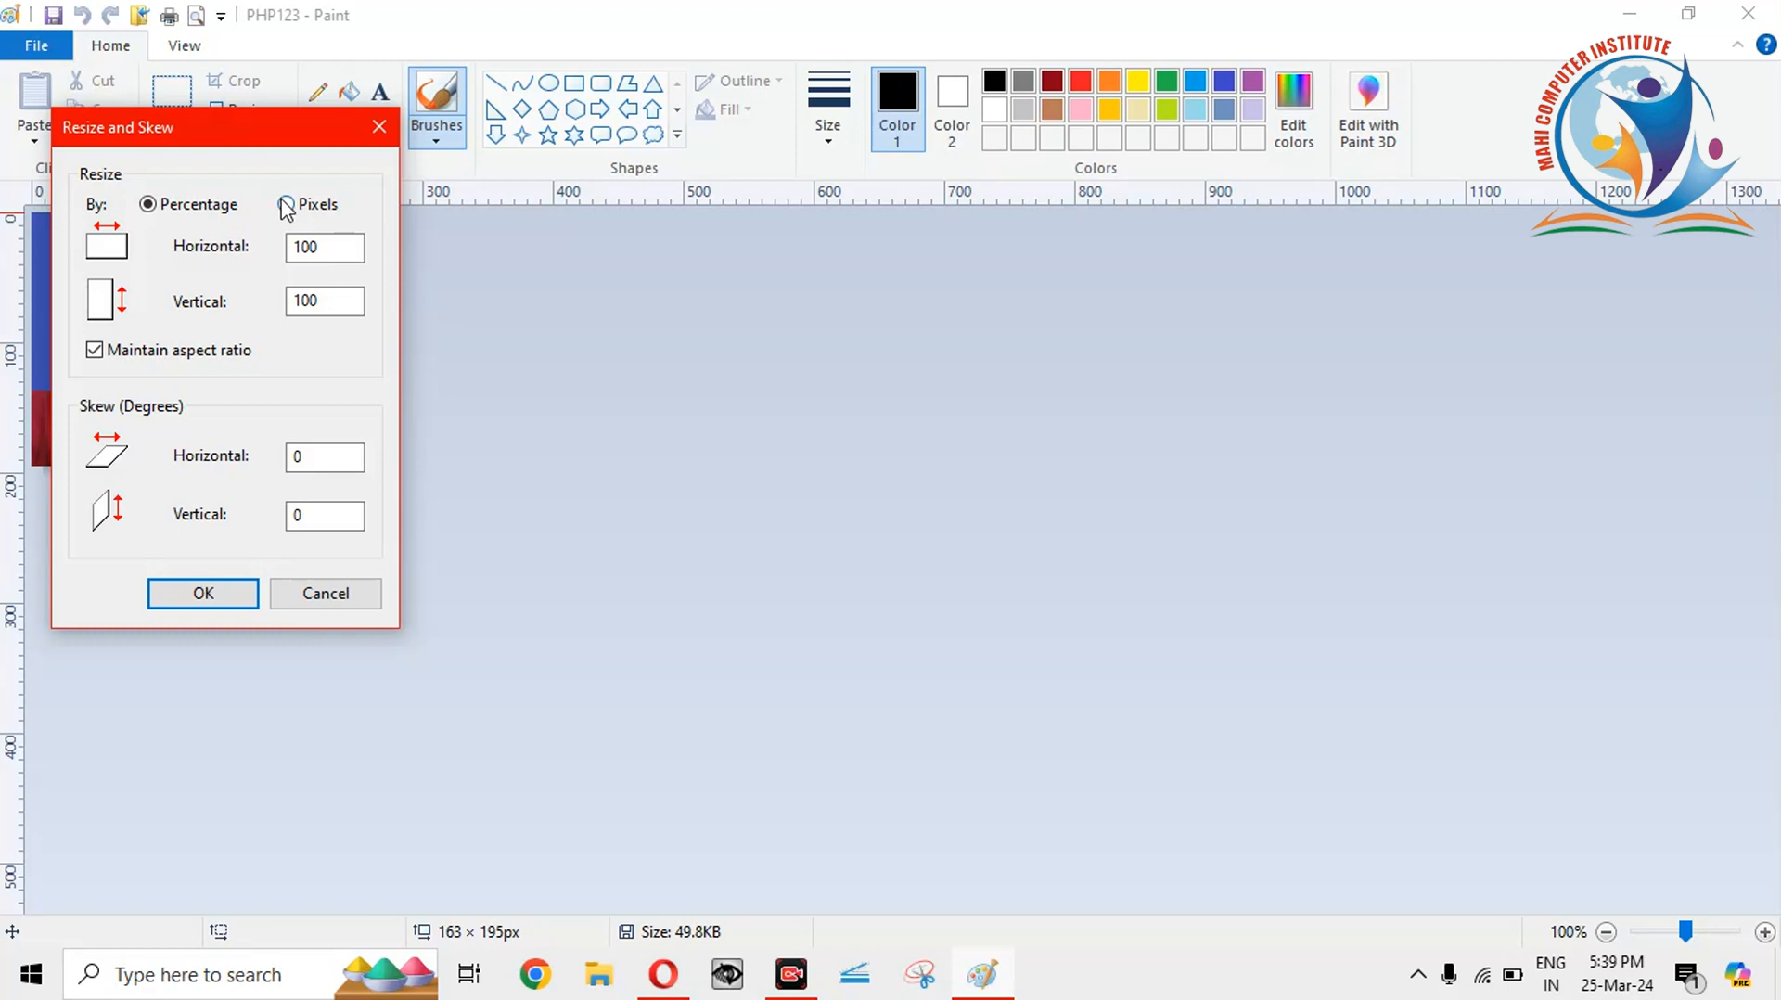
{"action": "left_click", "coordinate": [283, 204]}
{"action": "left_click", "coordinate": [380, 127]}
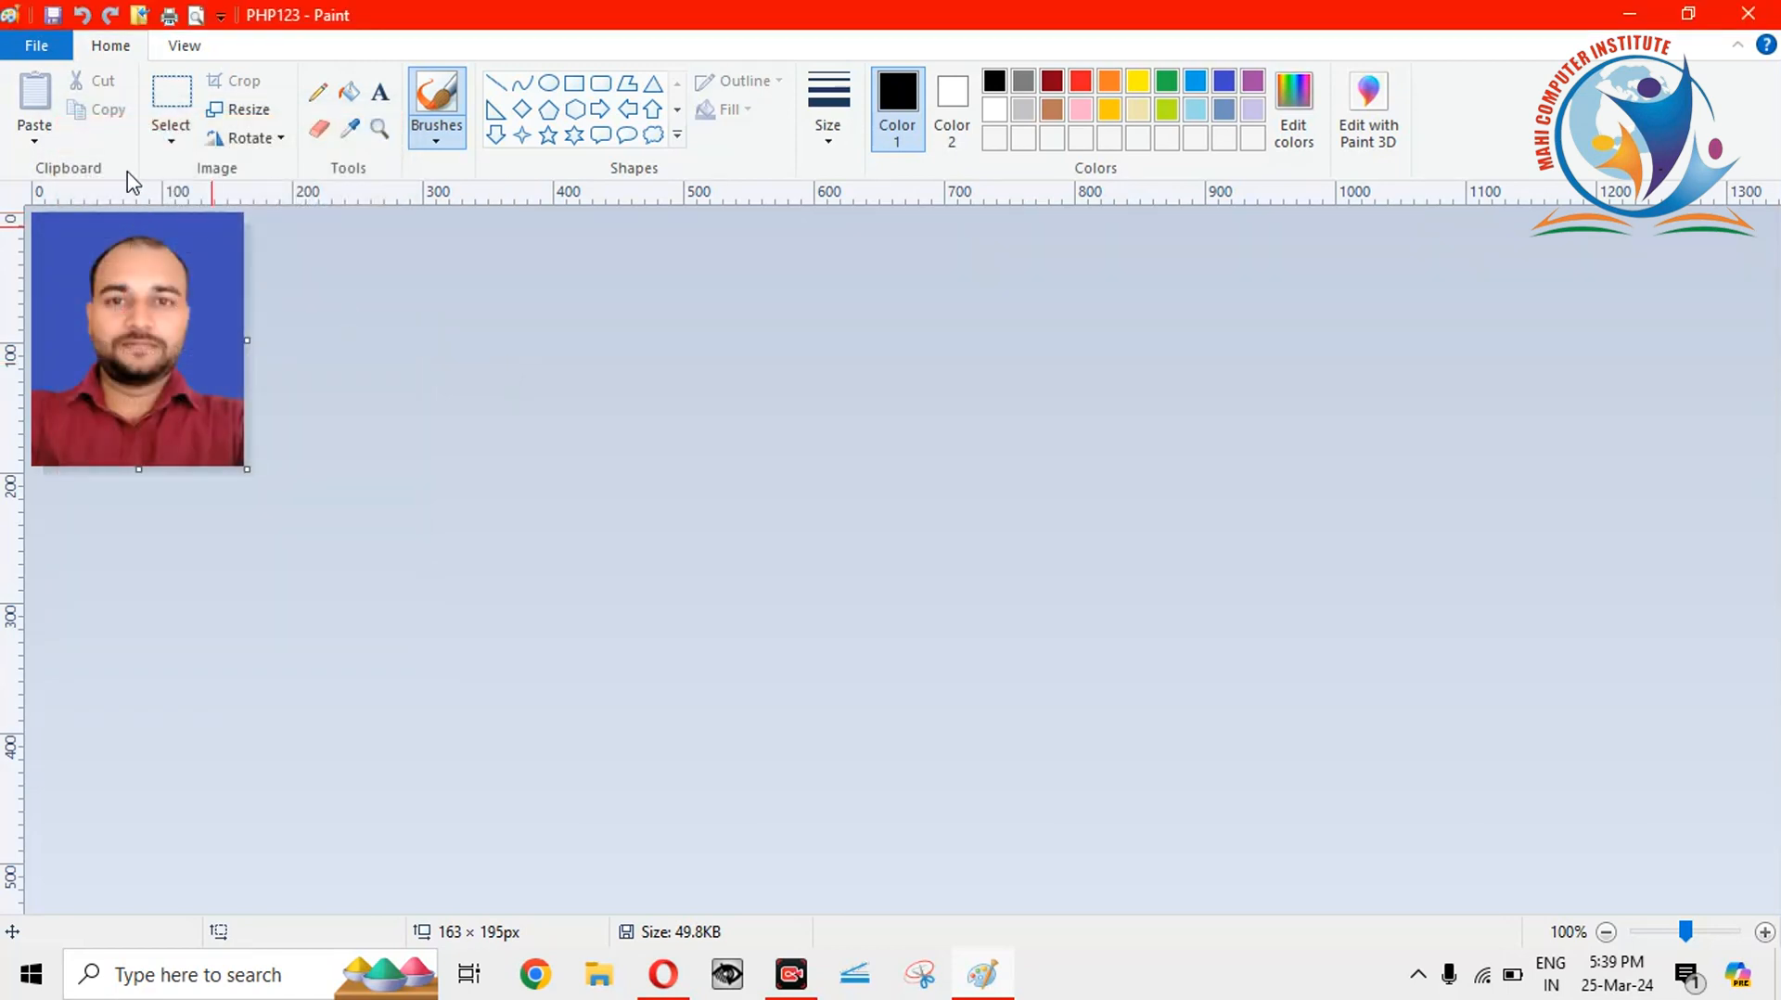
Save the photo as JPEG picture PHP12356, accept the transparency warning, and close Paint.
{"action": "left_click", "coordinate": [46, 48]}
{"action": "mouse_move", "coordinate": [74, 262]}
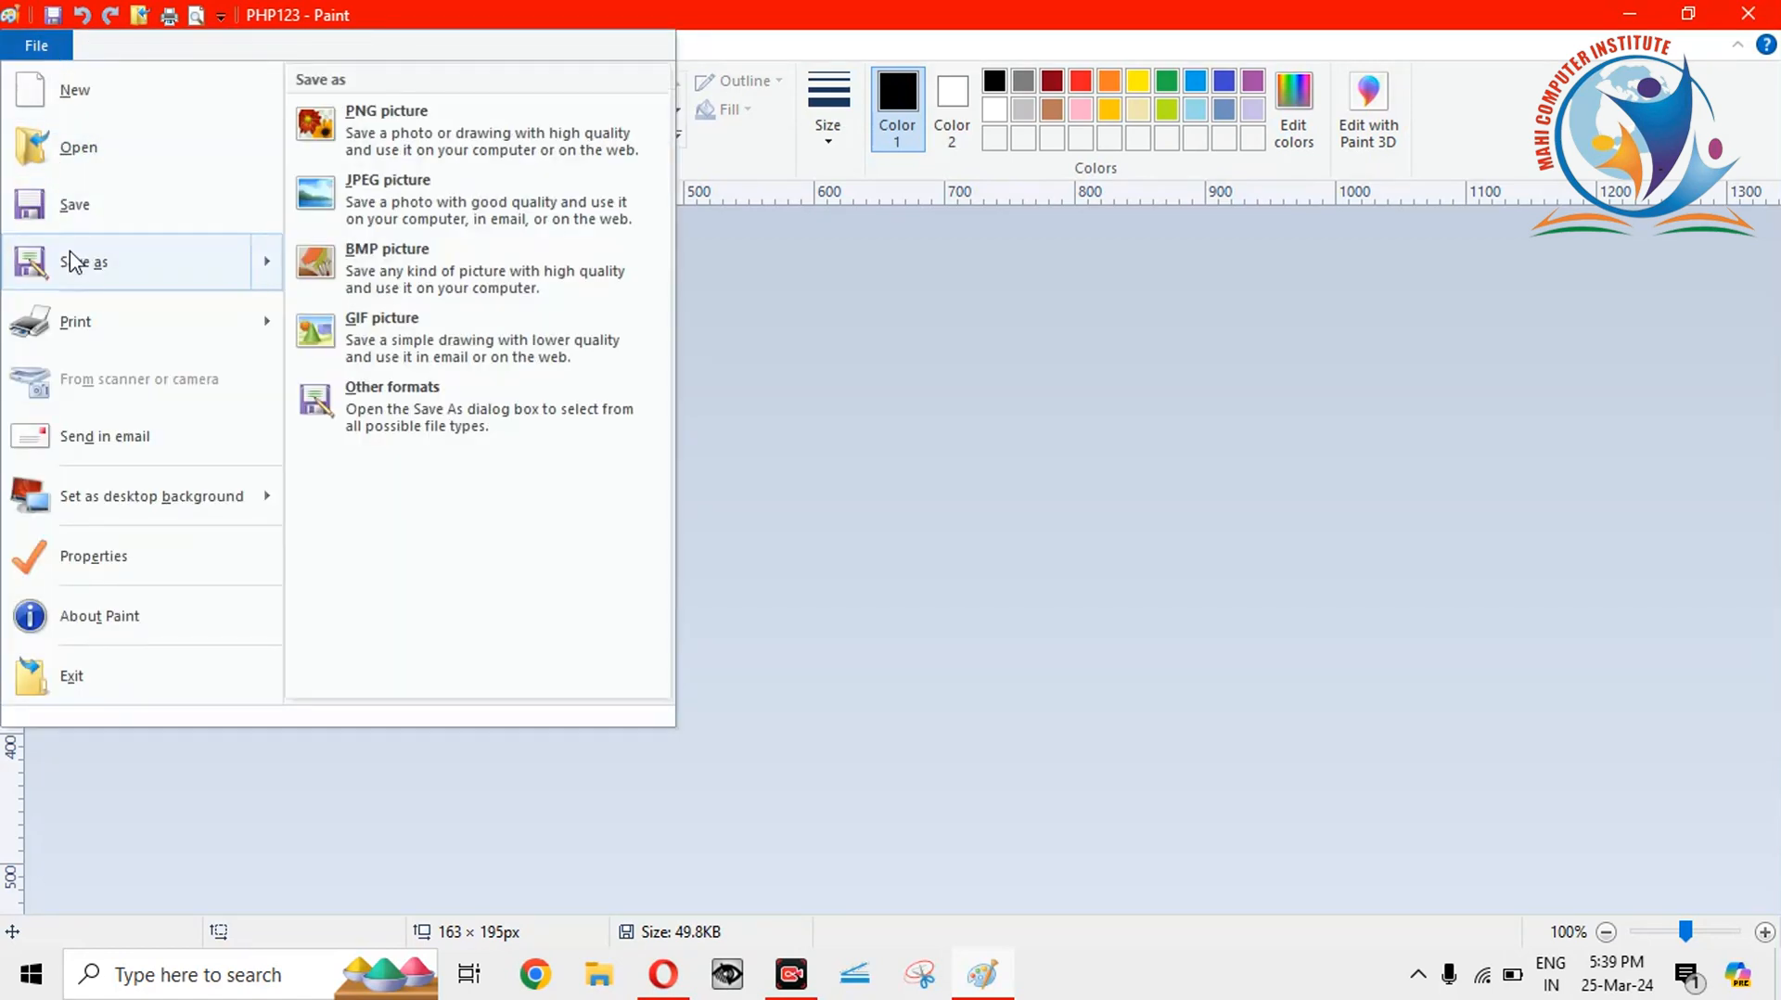
{"action": "left_click", "coordinate": [428, 209]}
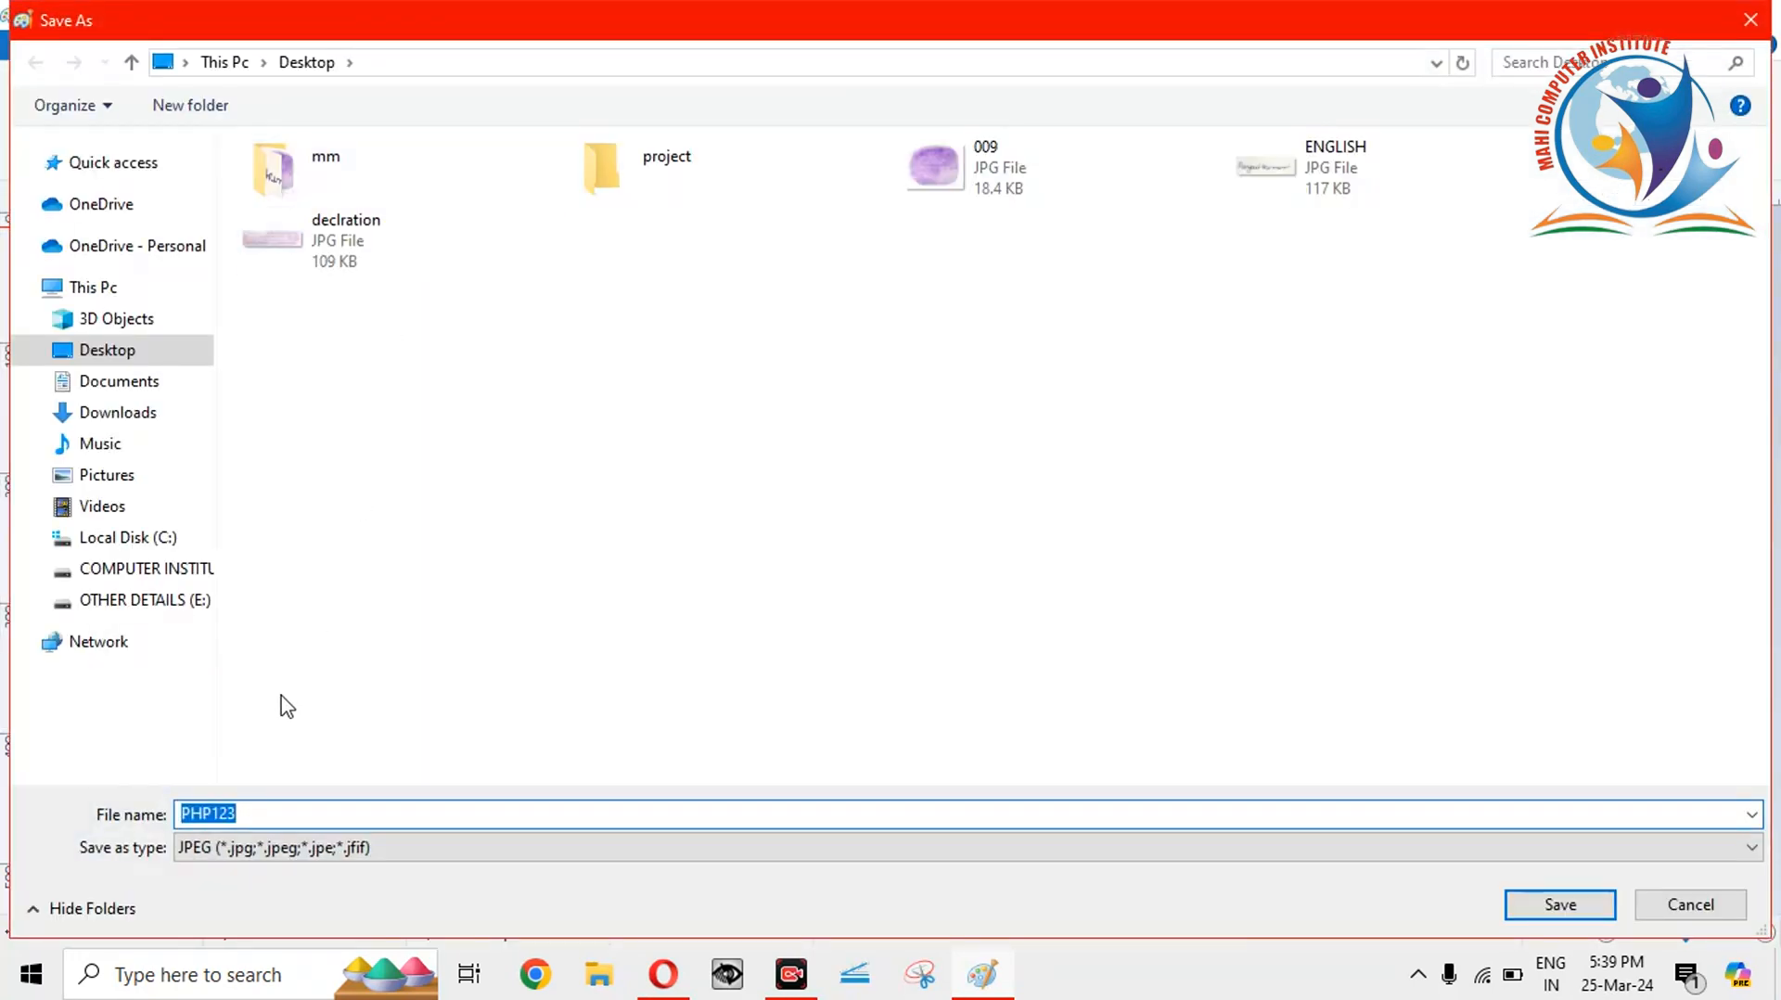
{"action": "left_click", "coordinate": [266, 811]}
{"action": "type", "text": "56"}
{"action": "left_click", "coordinate": [236, 849]}
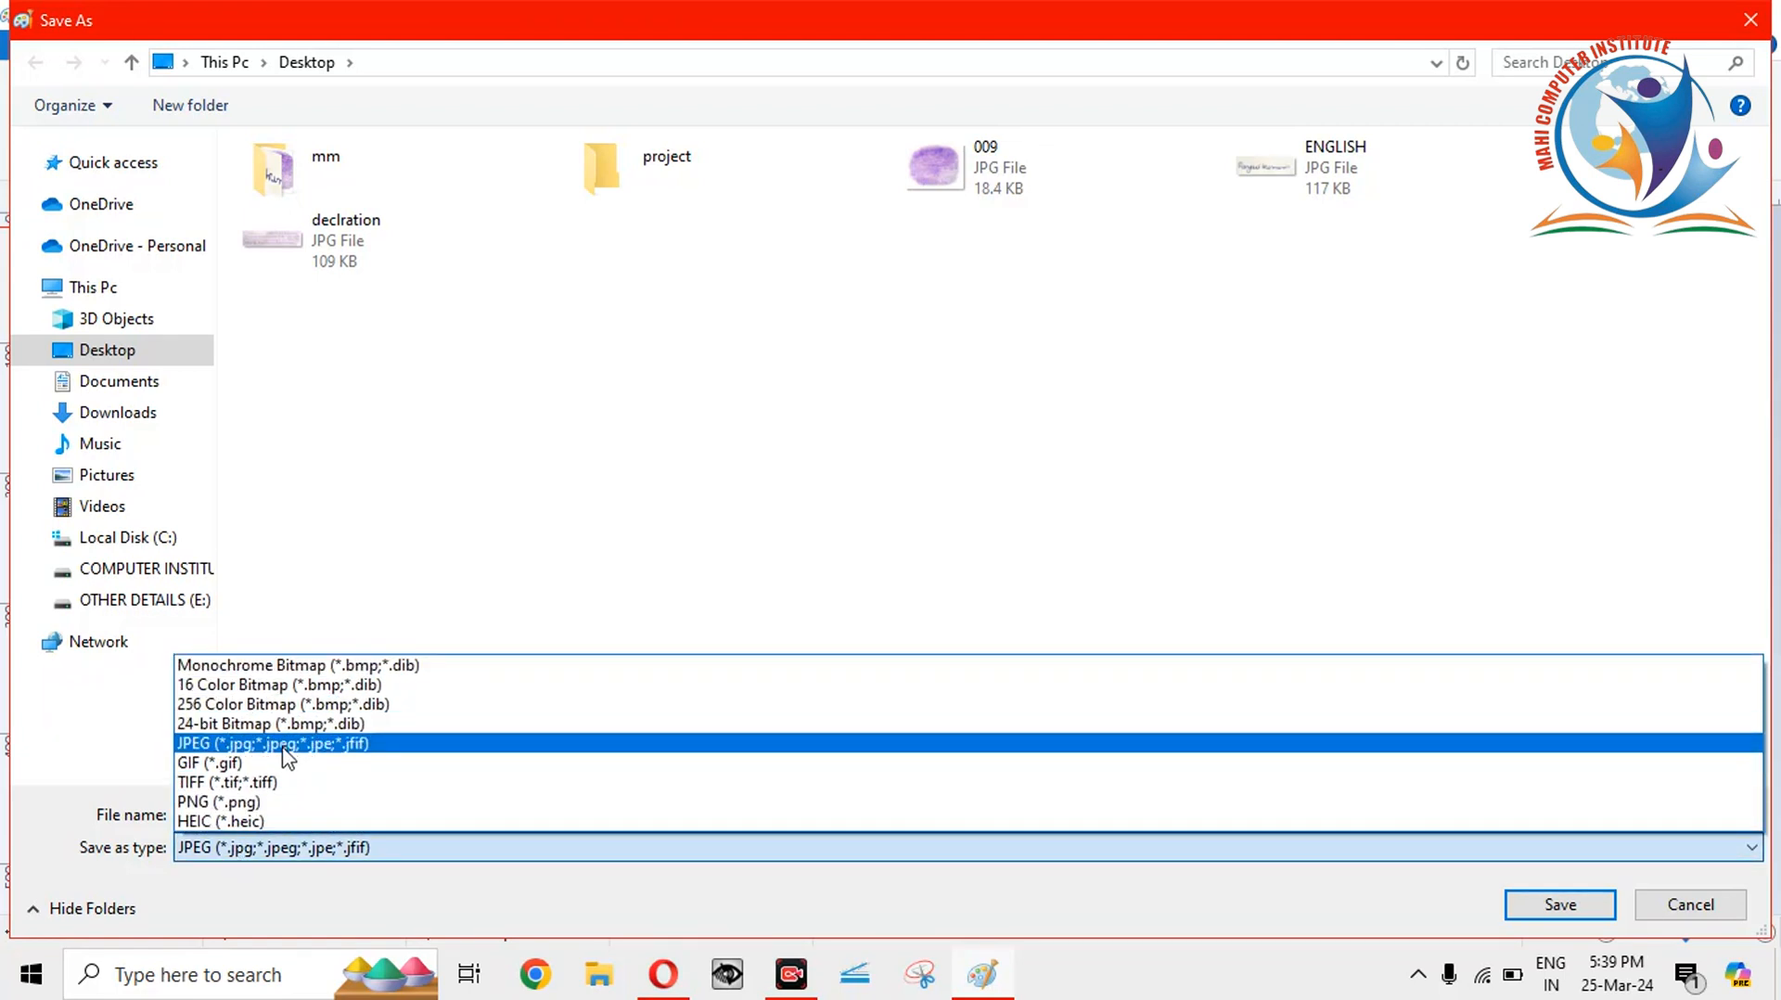
{"action": "left_click", "coordinate": [288, 745]}
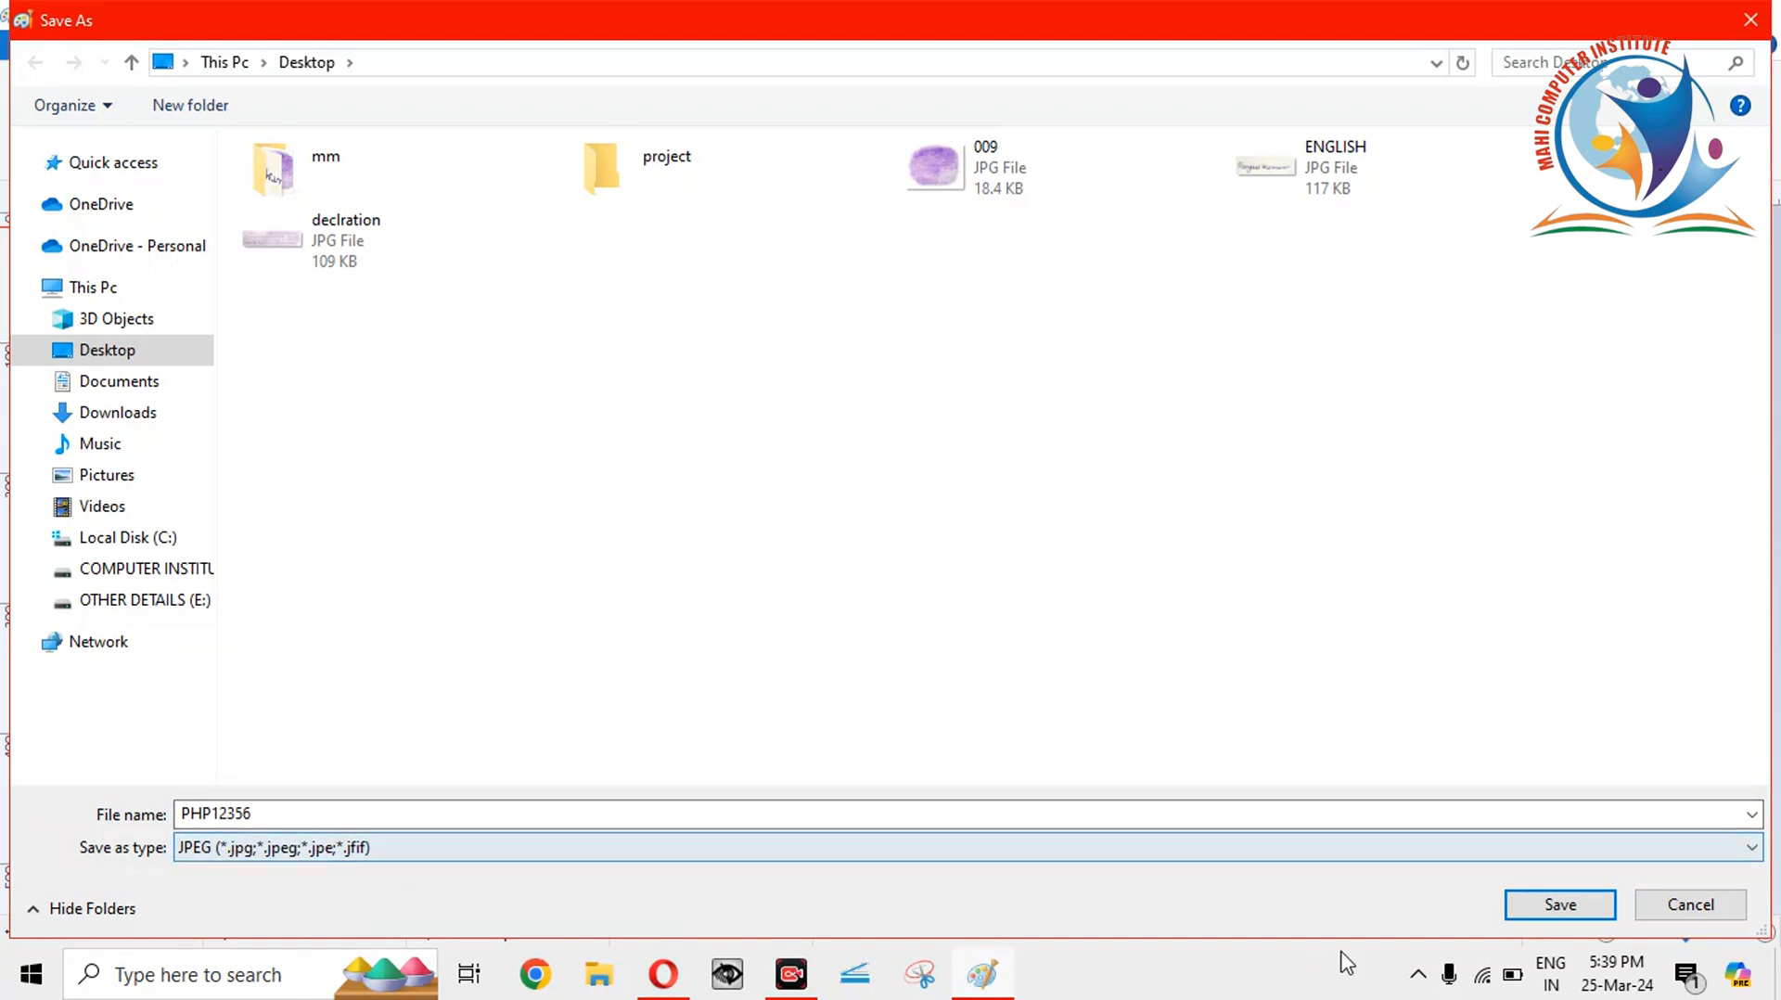
{"action": "left_click", "coordinate": [1554, 906]}
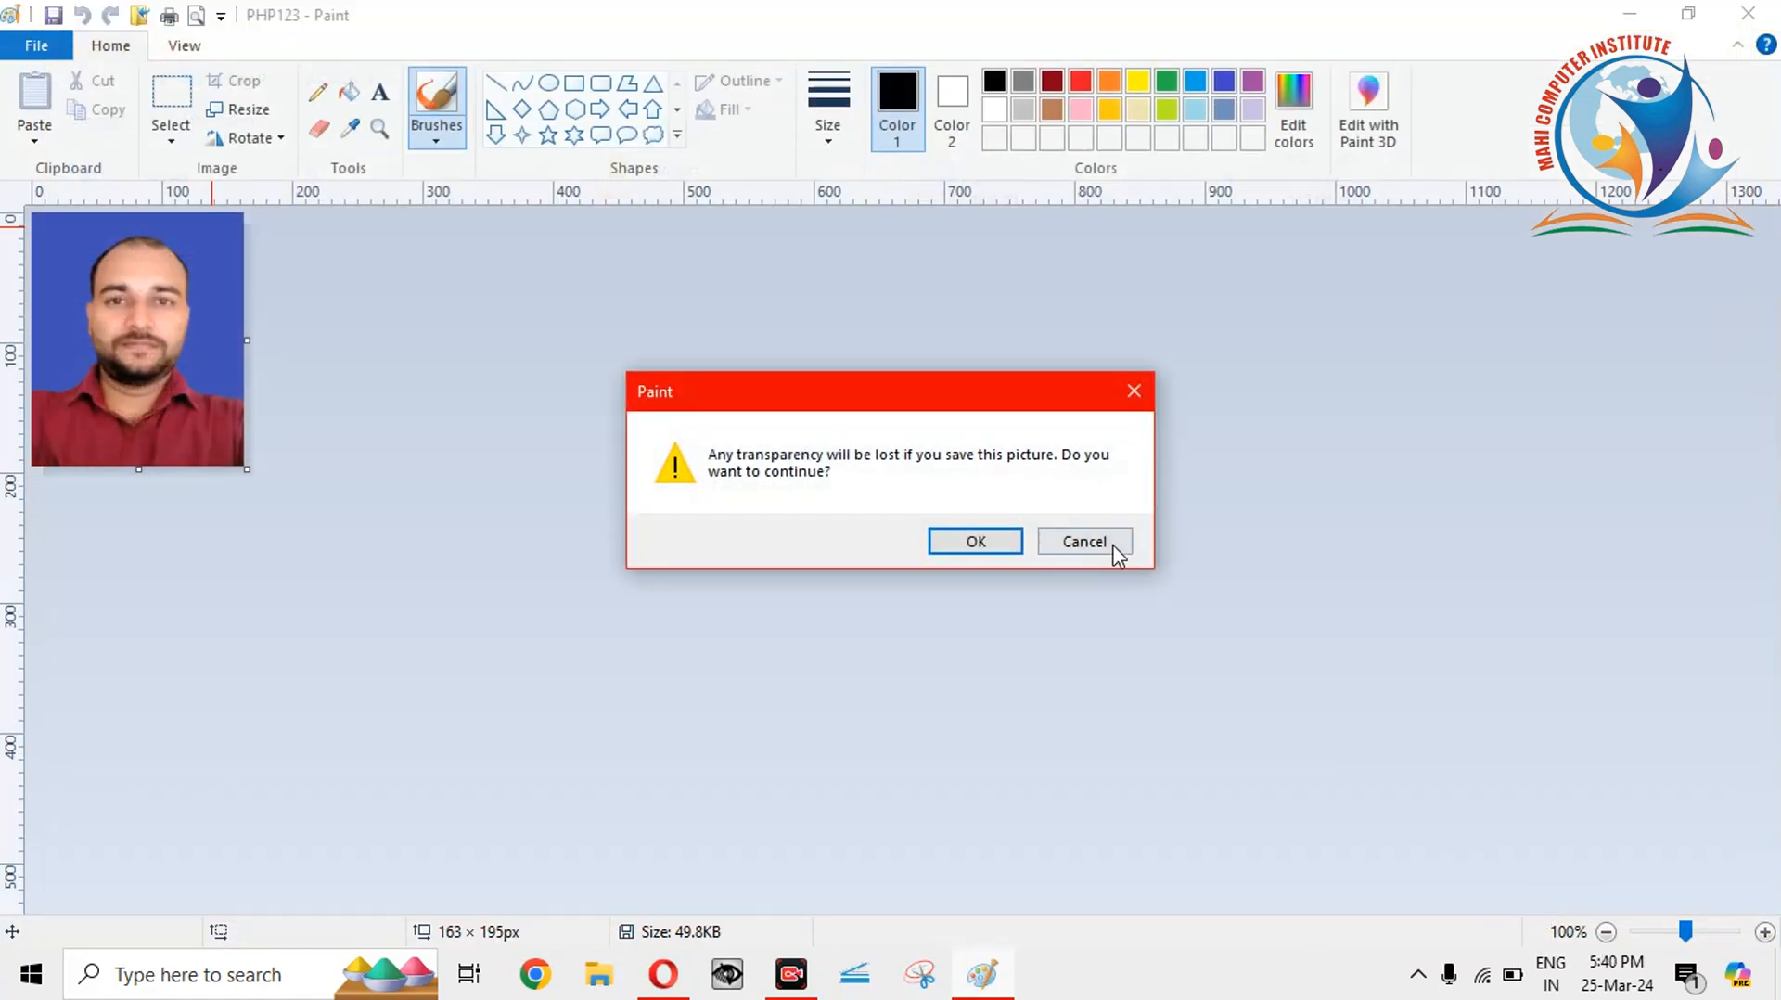
{"action": "left_click", "coordinate": [957, 542]}
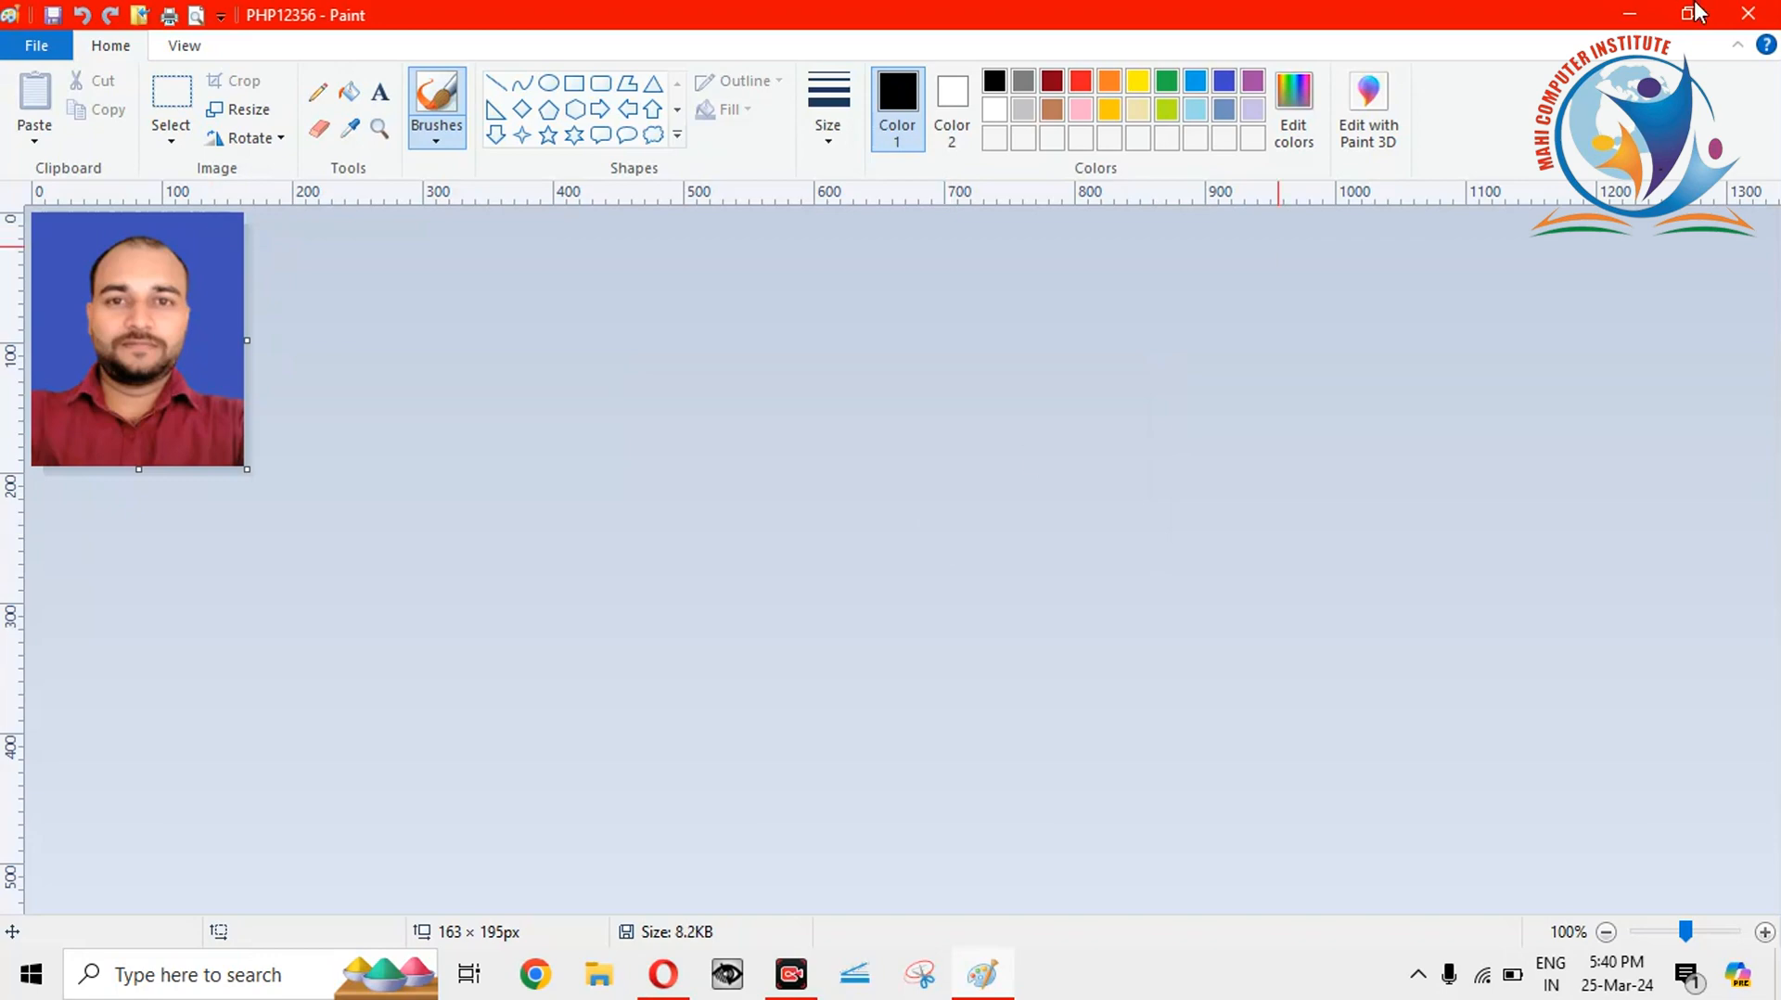
{"action": "left_click", "coordinate": [1766, 13]}
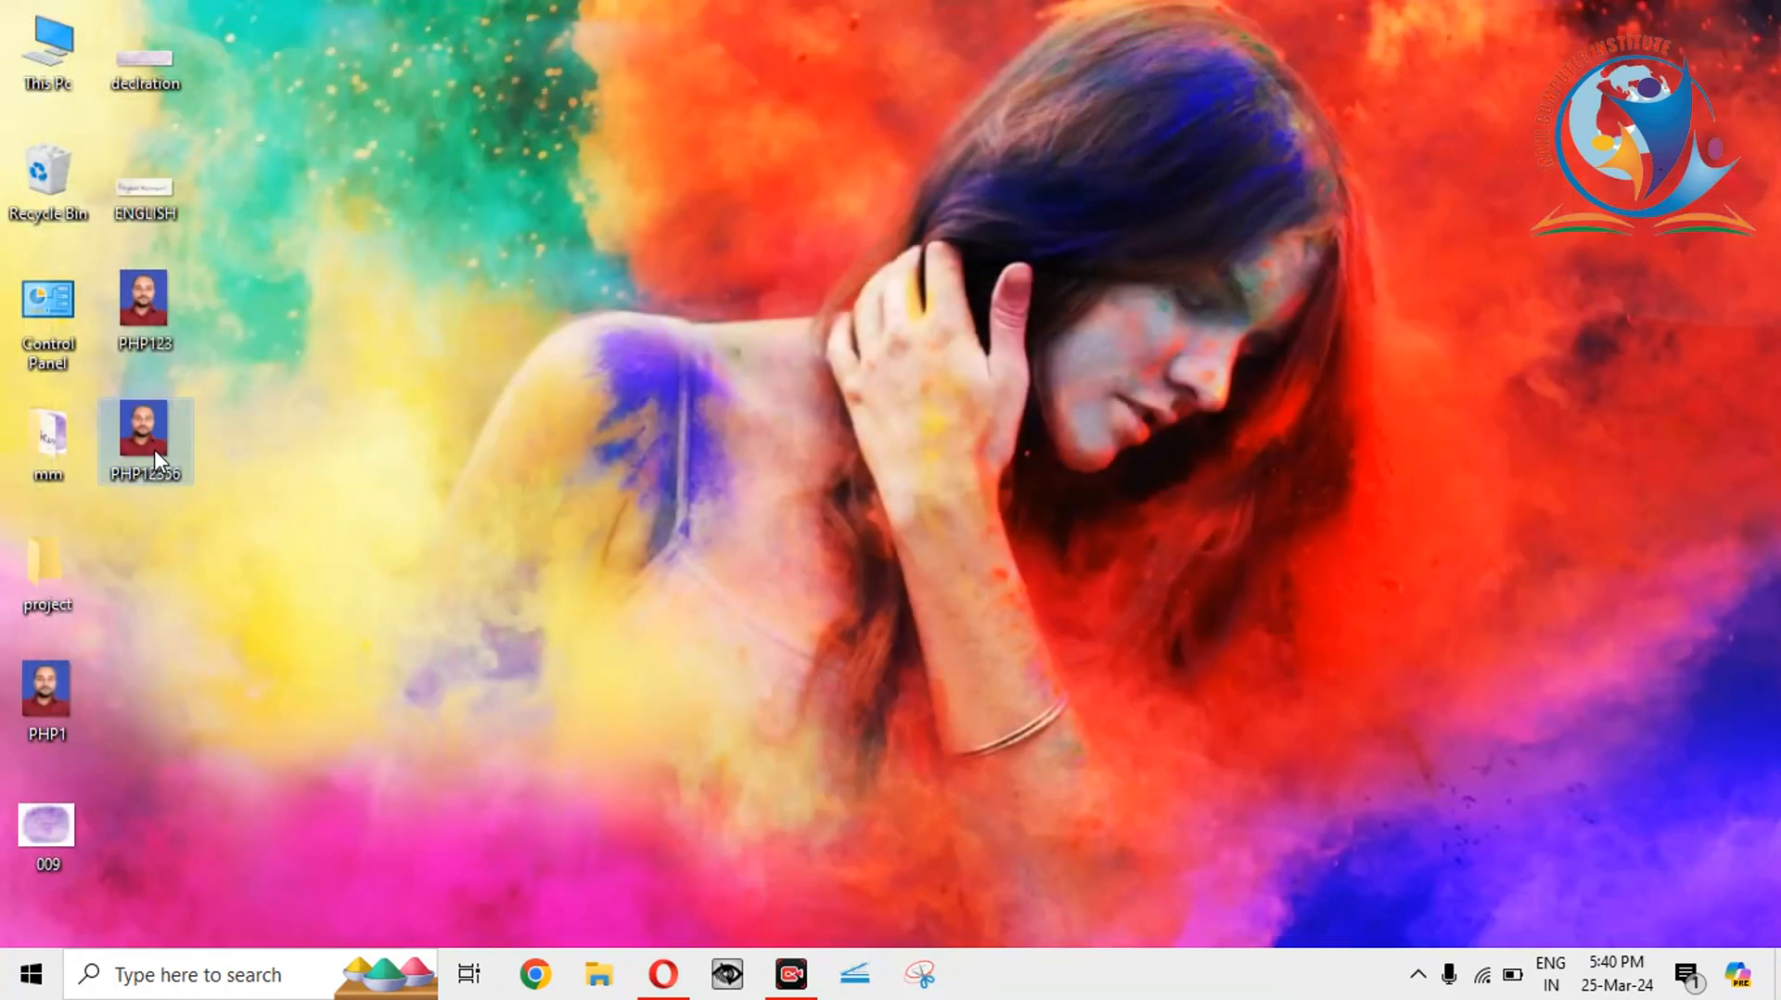
{"action": "mouse_move", "coordinate": [158, 459]}
{"action": "right_click", "coordinate": [146, 434]}
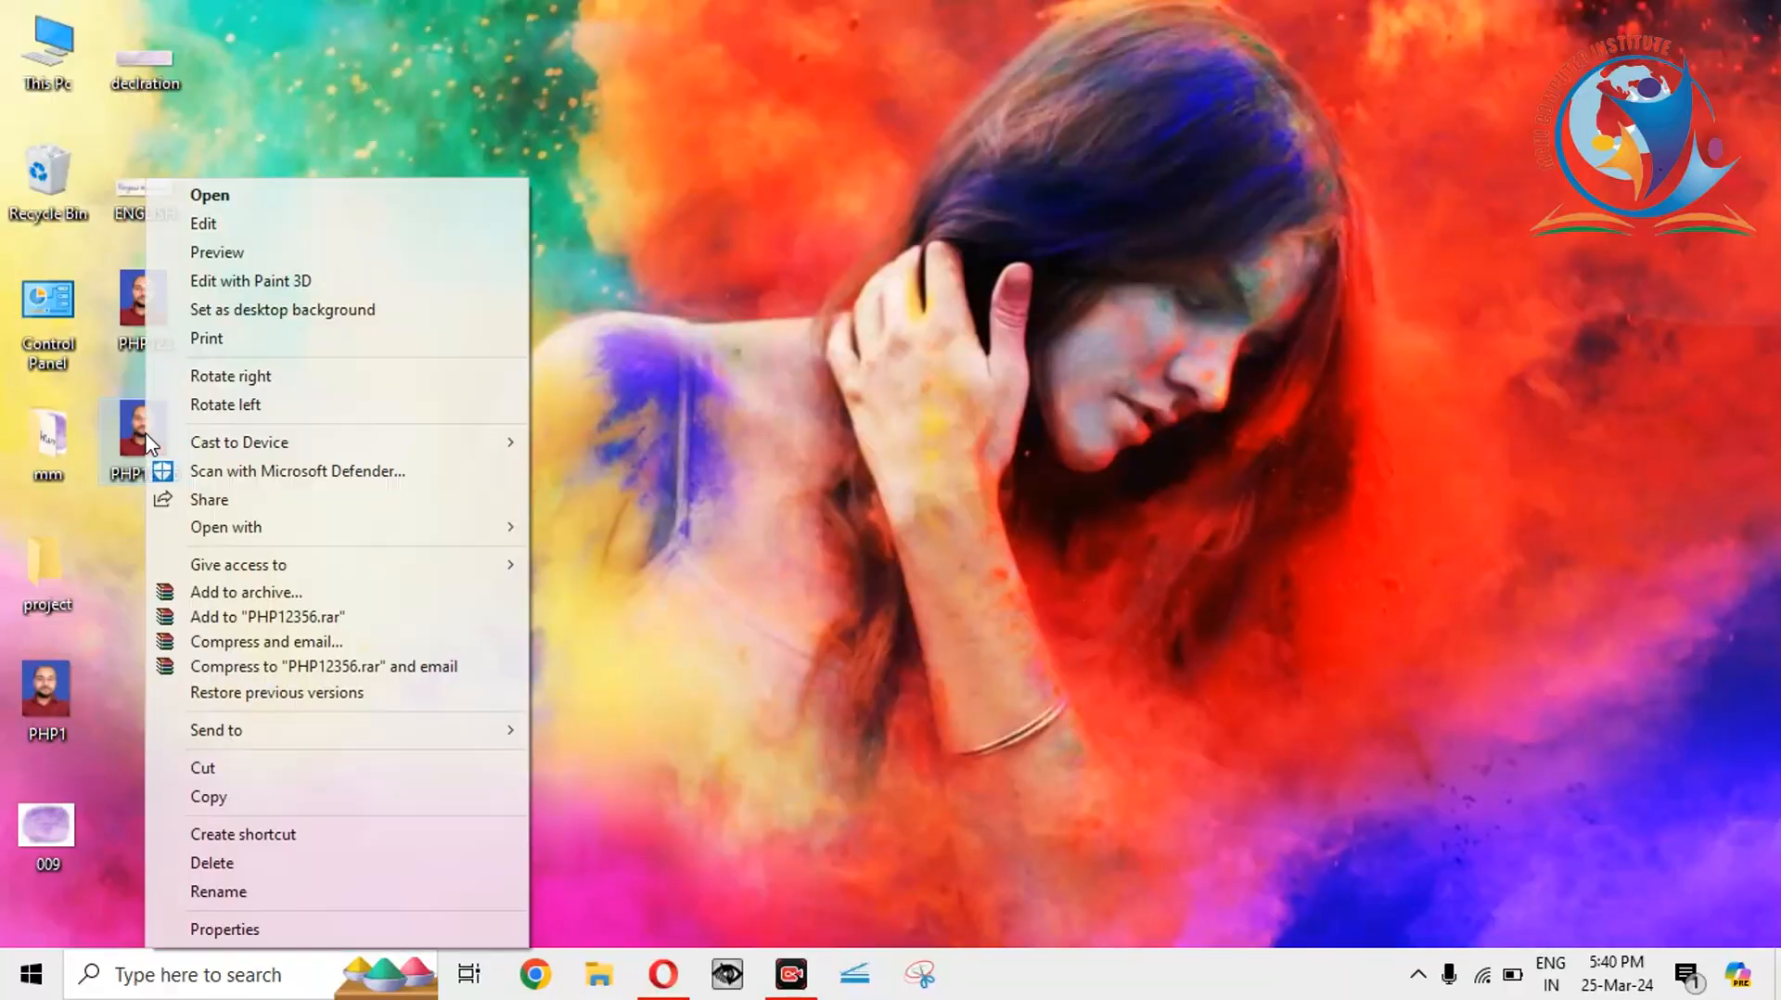
{"action": "left_click", "coordinate": [1015, 501]}
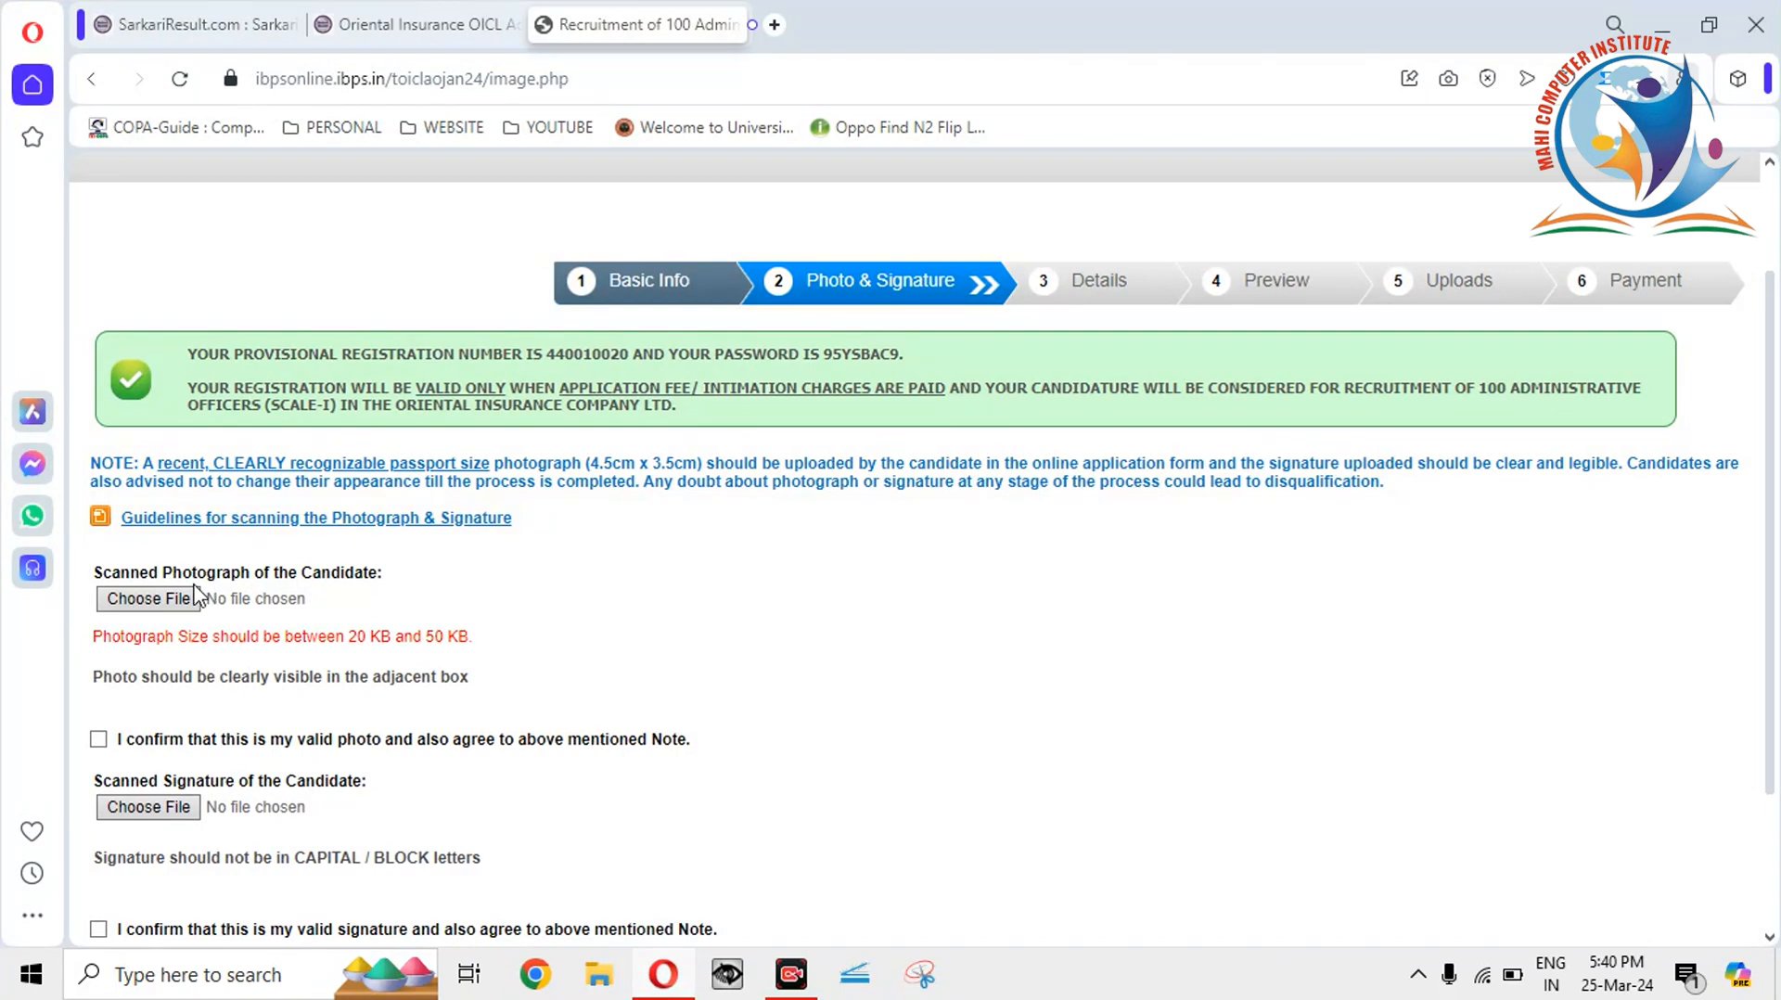
{"action": "left_click", "coordinate": [158, 599]}
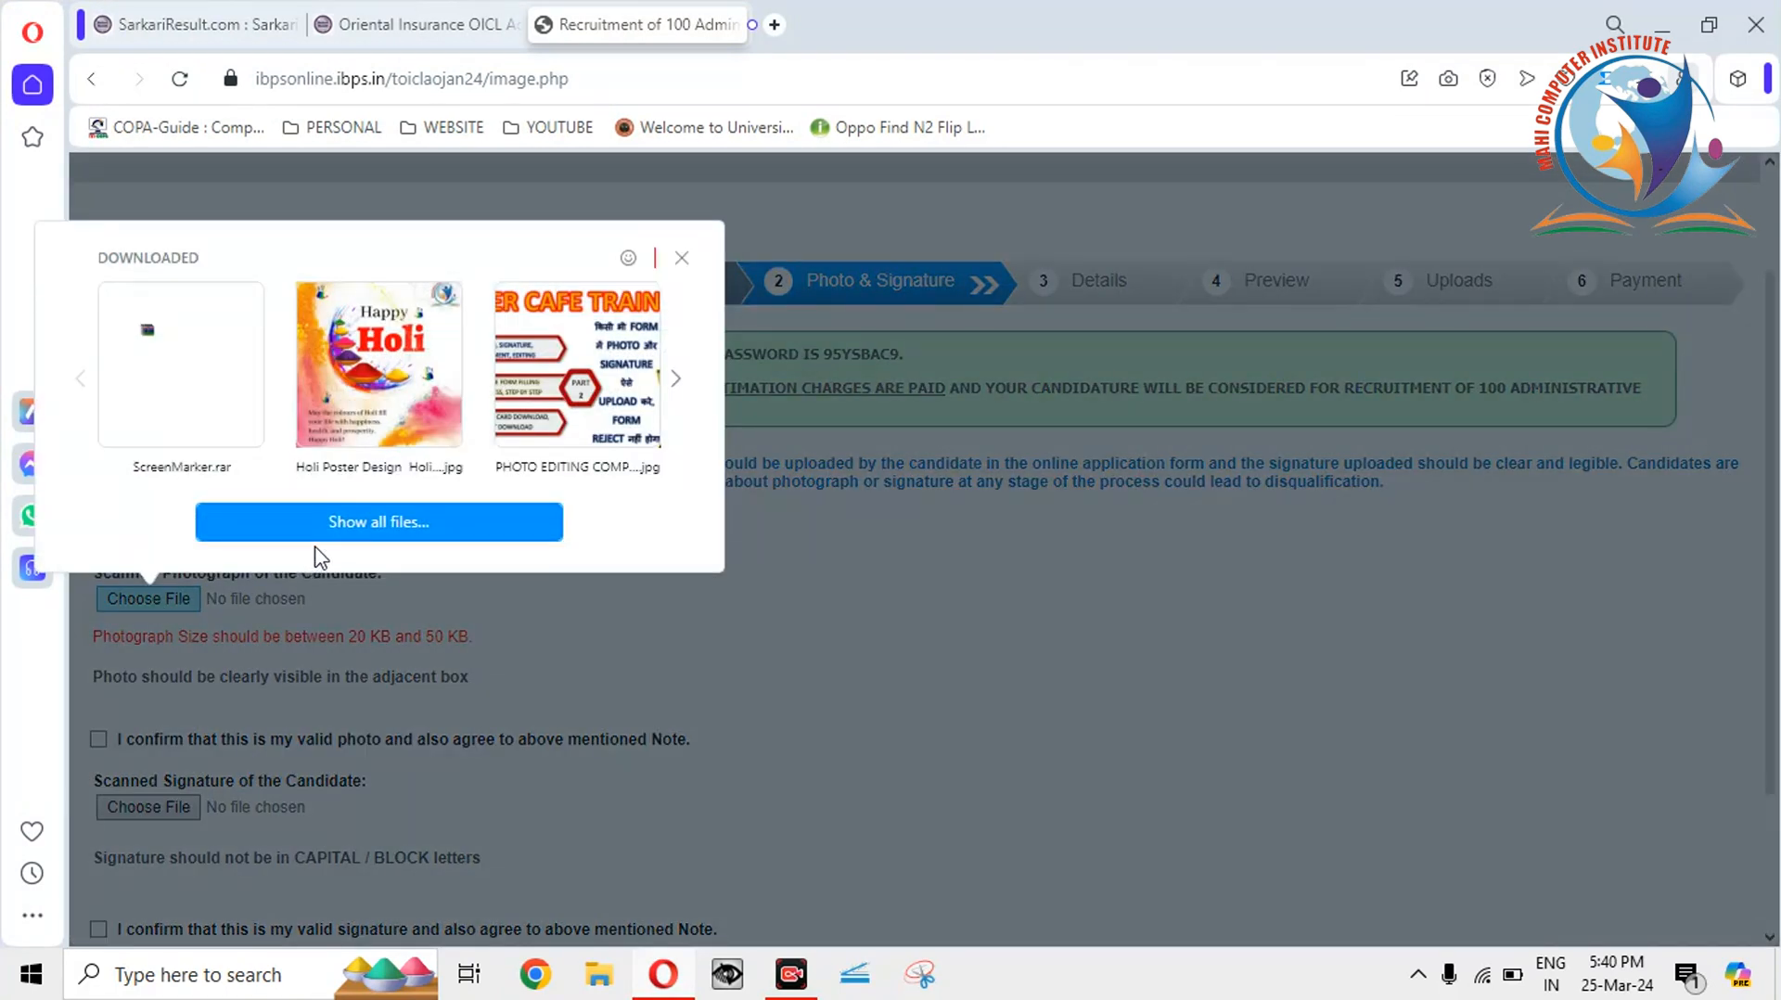
{"action": "left_click", "coordinate": [338, 514]}
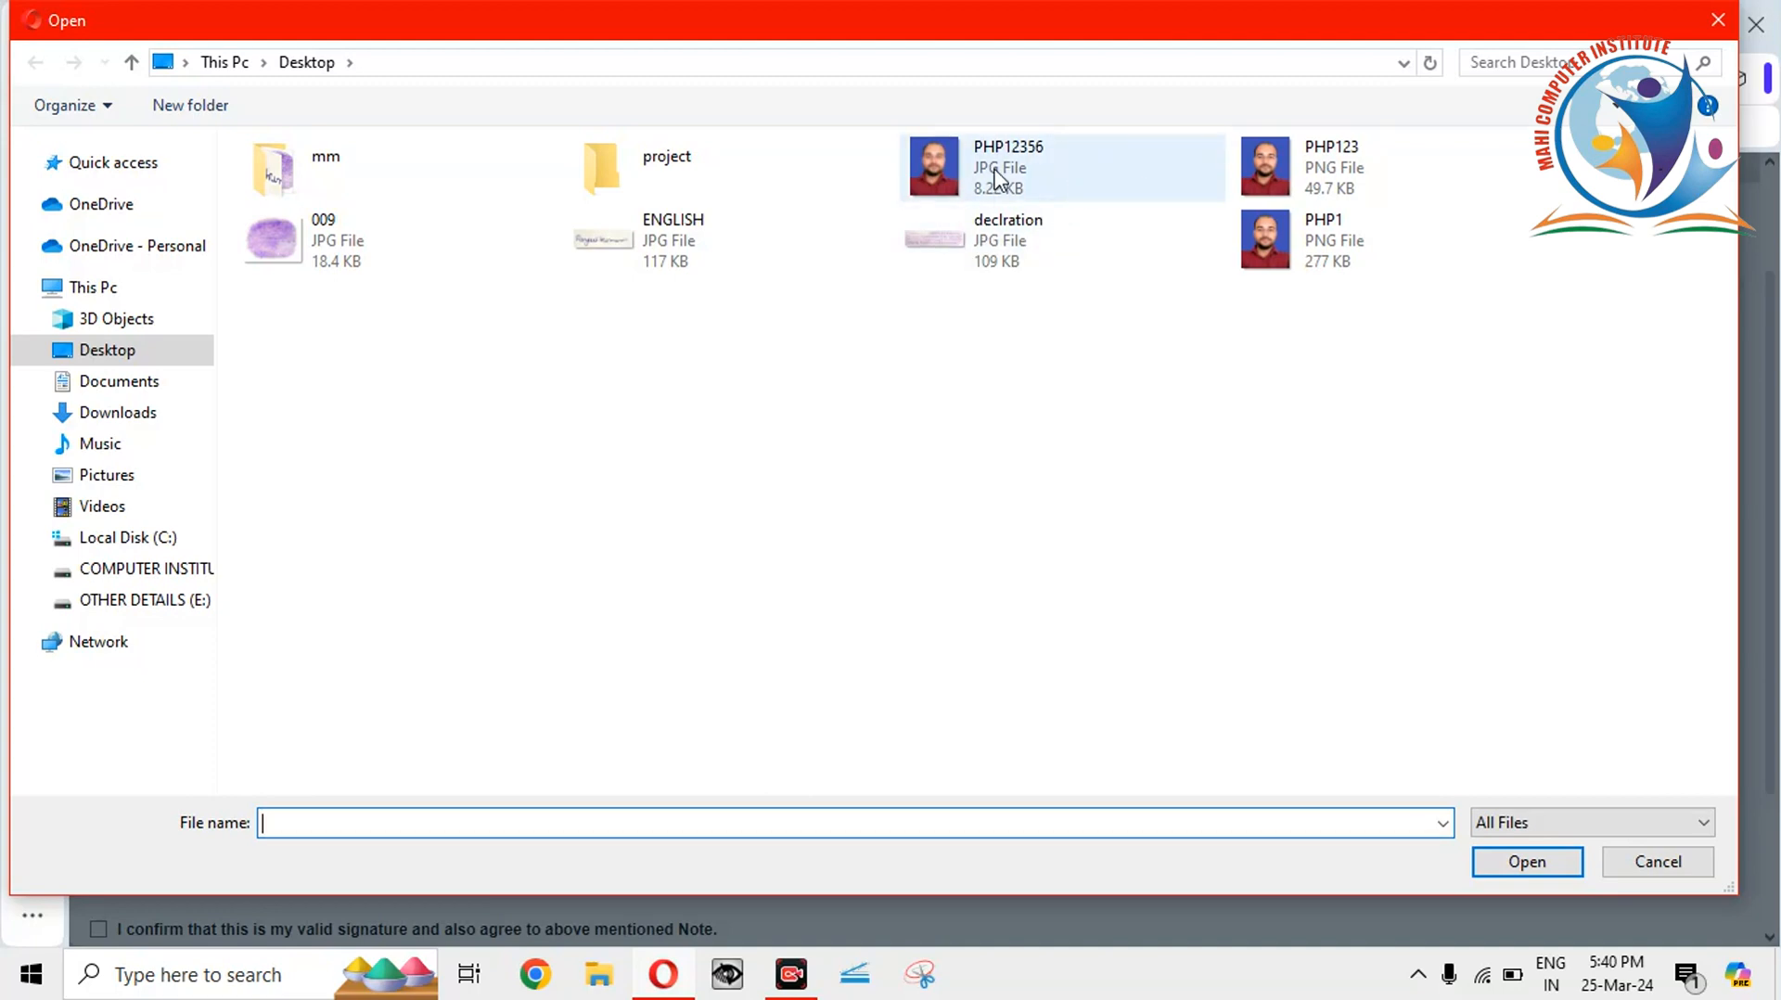
{"action": "double_click", "coordinate": [1041, 159]}
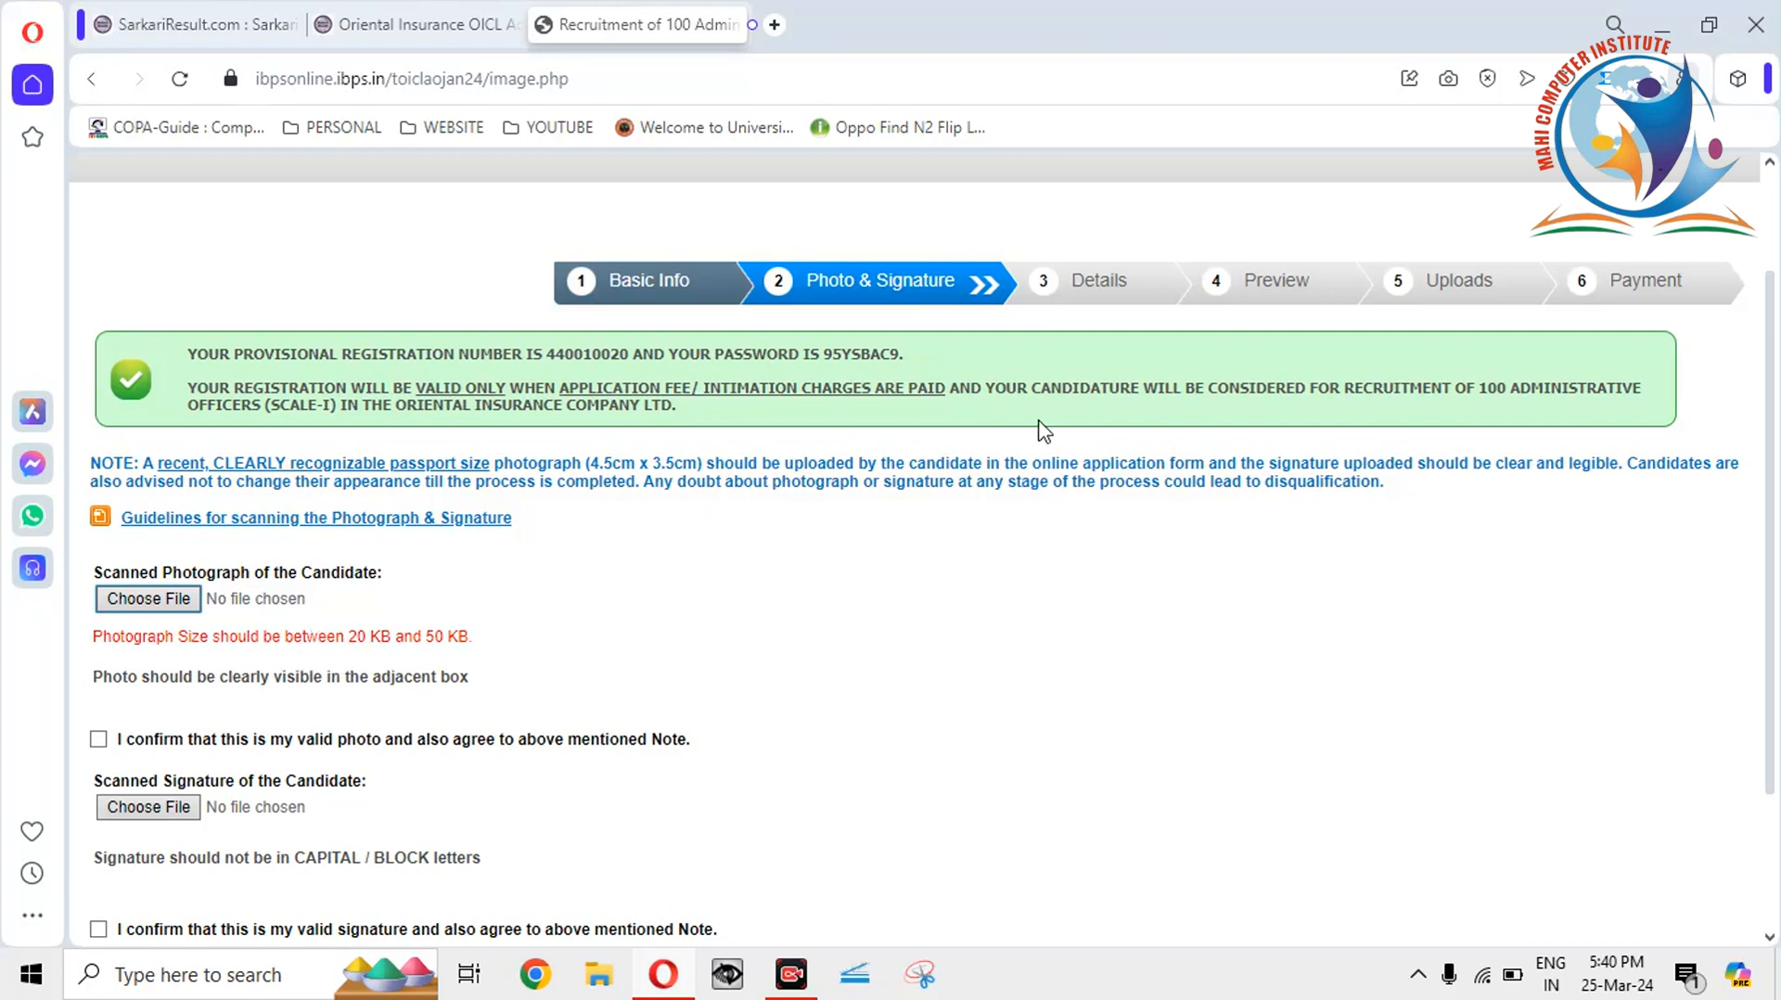
{"action": "left_click", "coordinate": [1667, 18]}
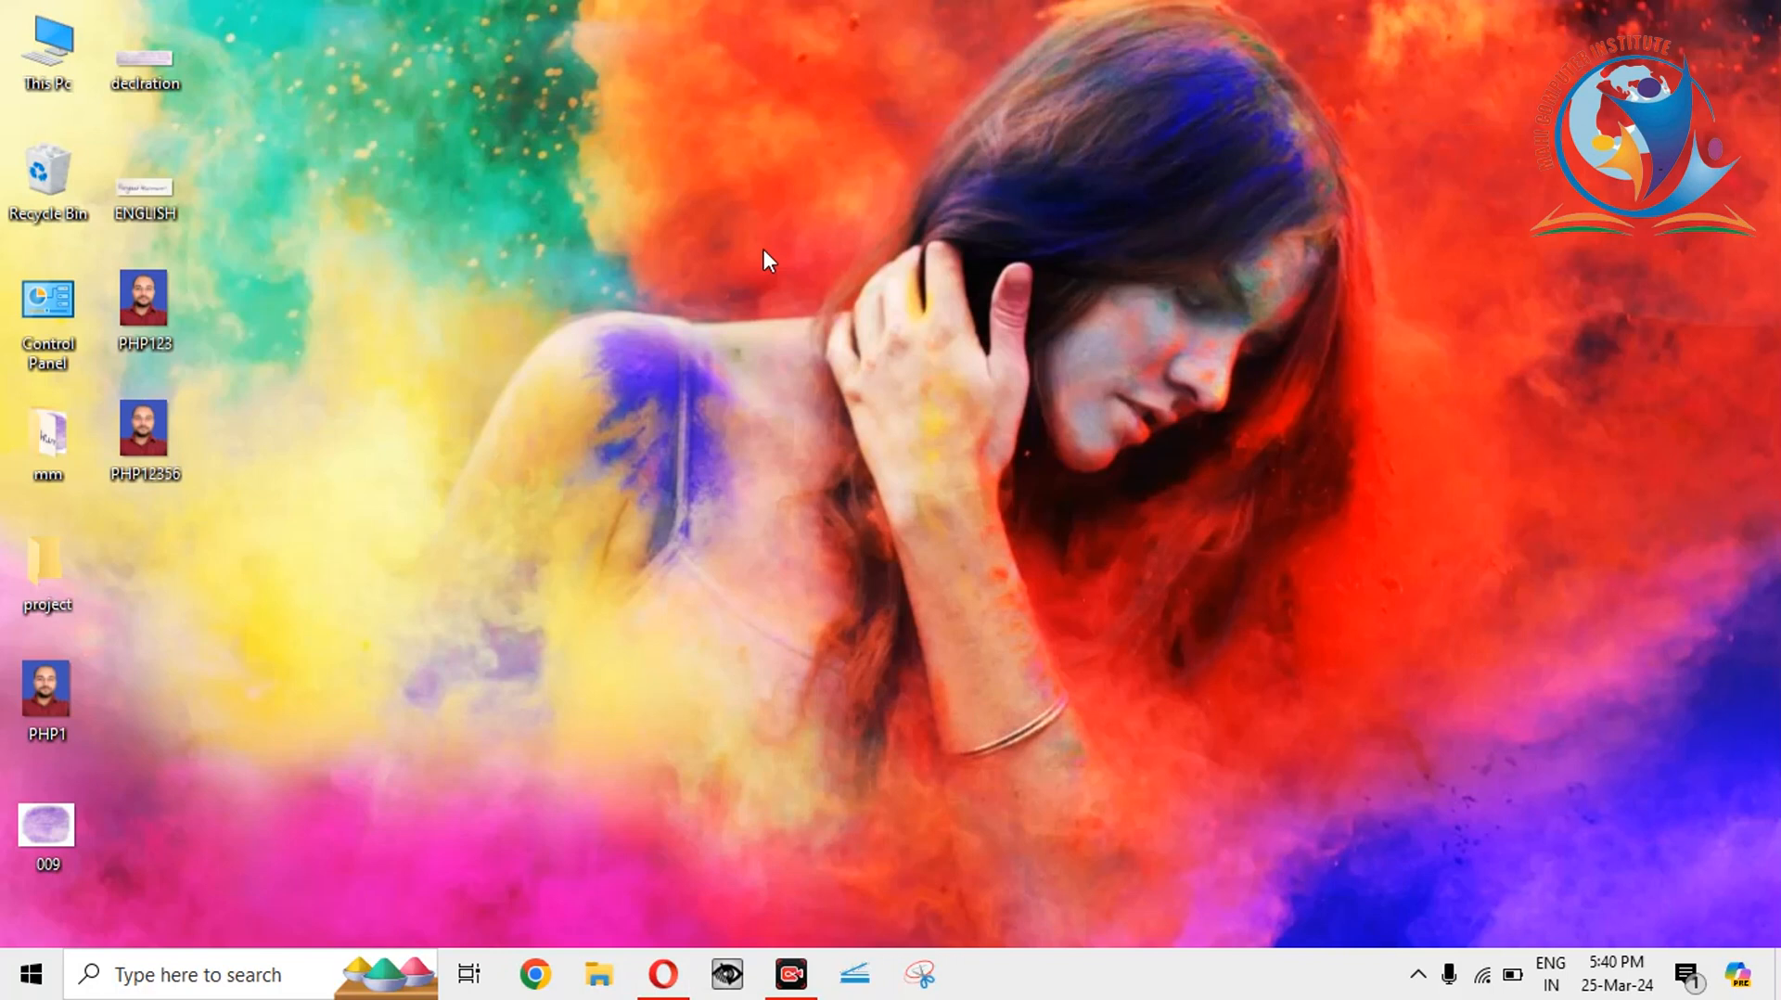
Open PHP12356 in Picture Manager and bring up the Resize settings.
{"action": "left_click", "coordinate": [163, 421]}
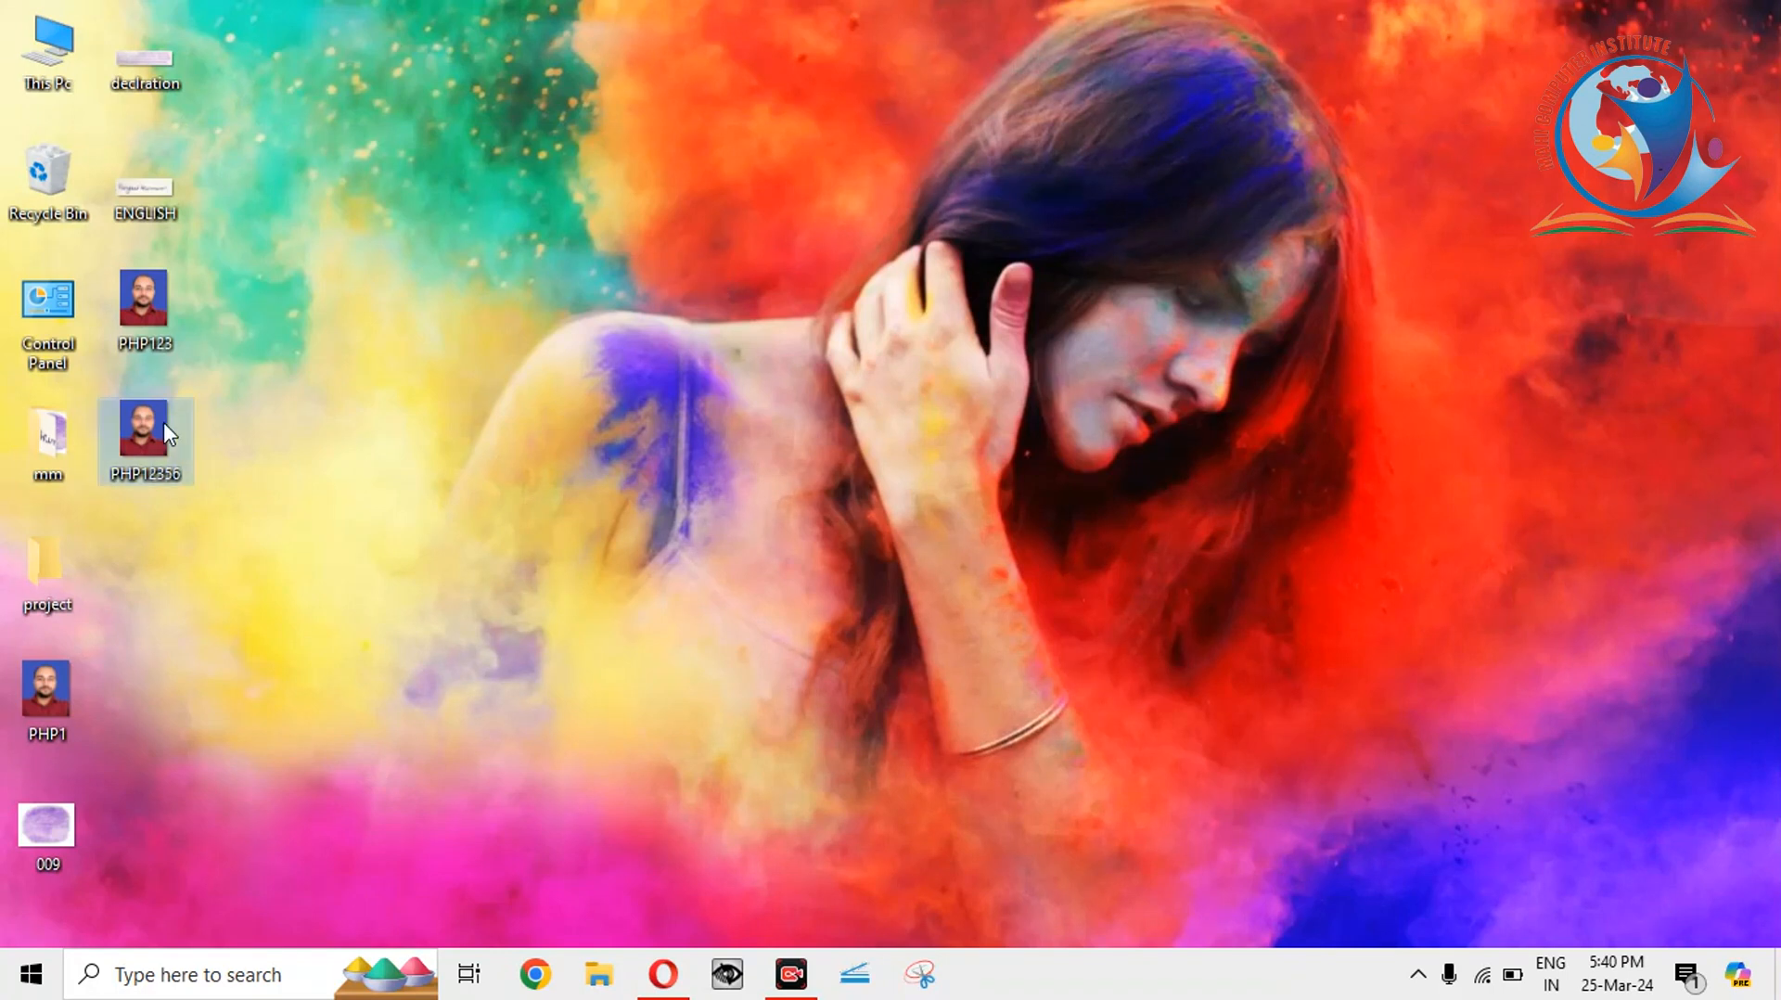
{"action": "right_click", "coordinate": [167, 432]}
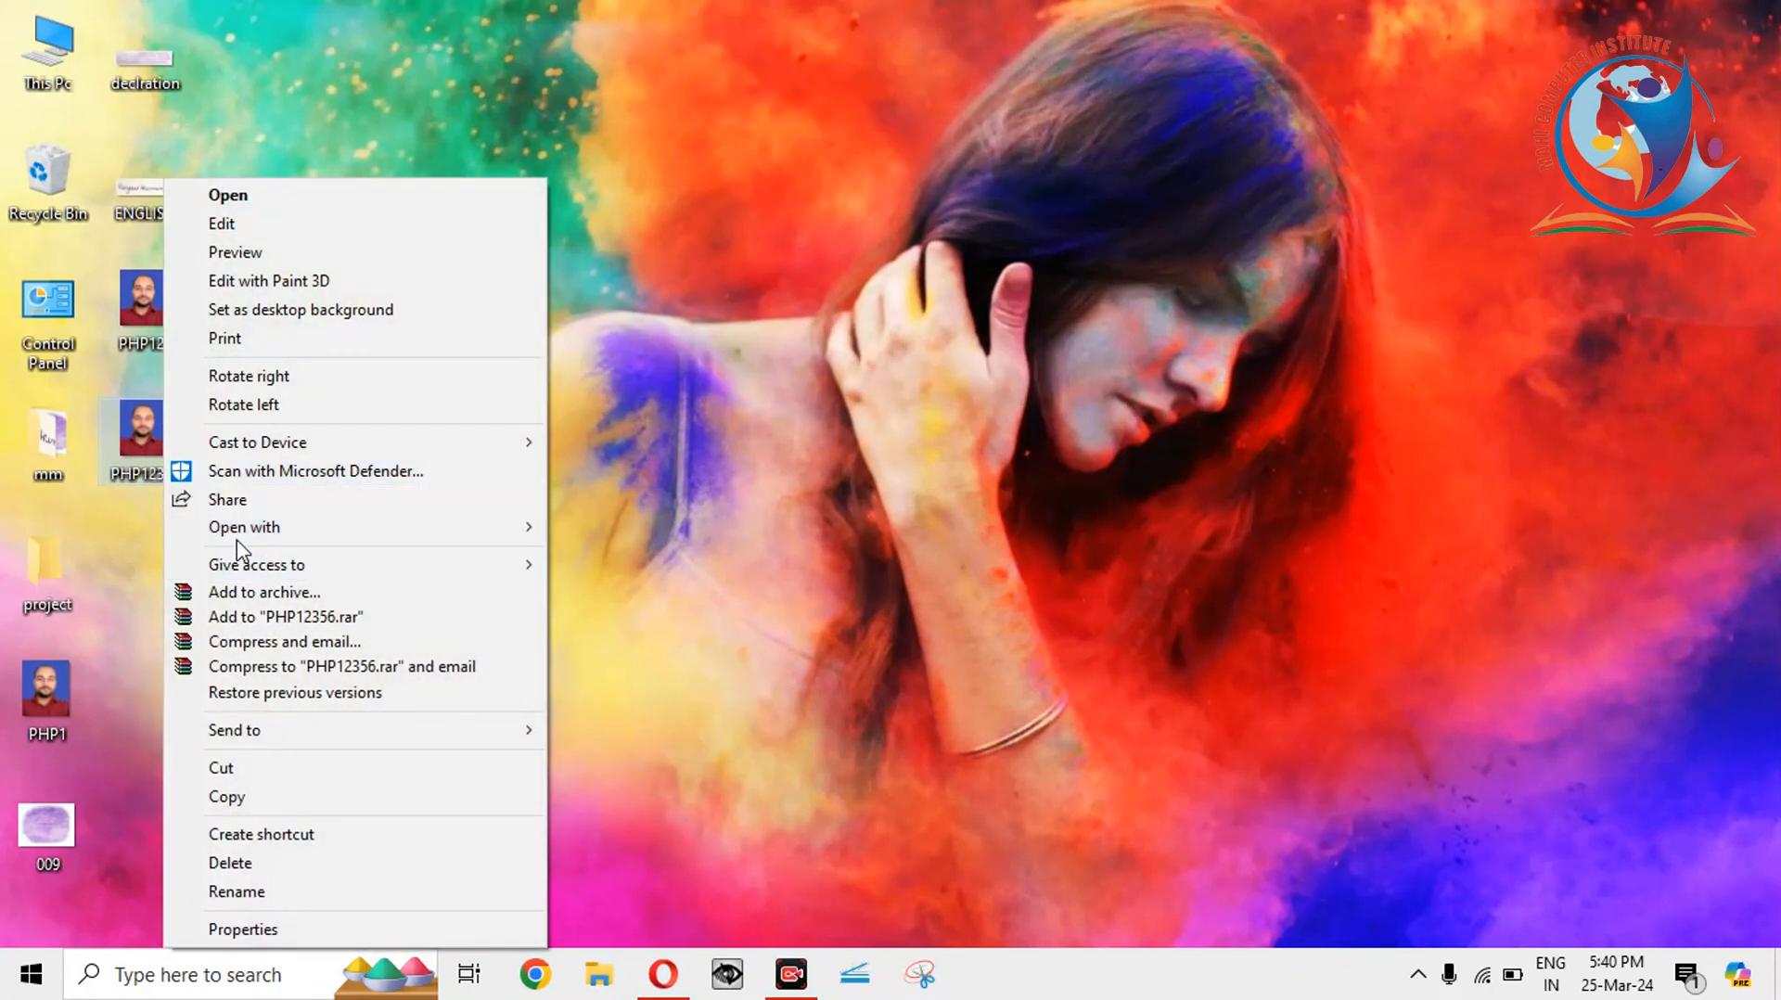
{"action": "mouse_move", "coordinate": [320, 537]}
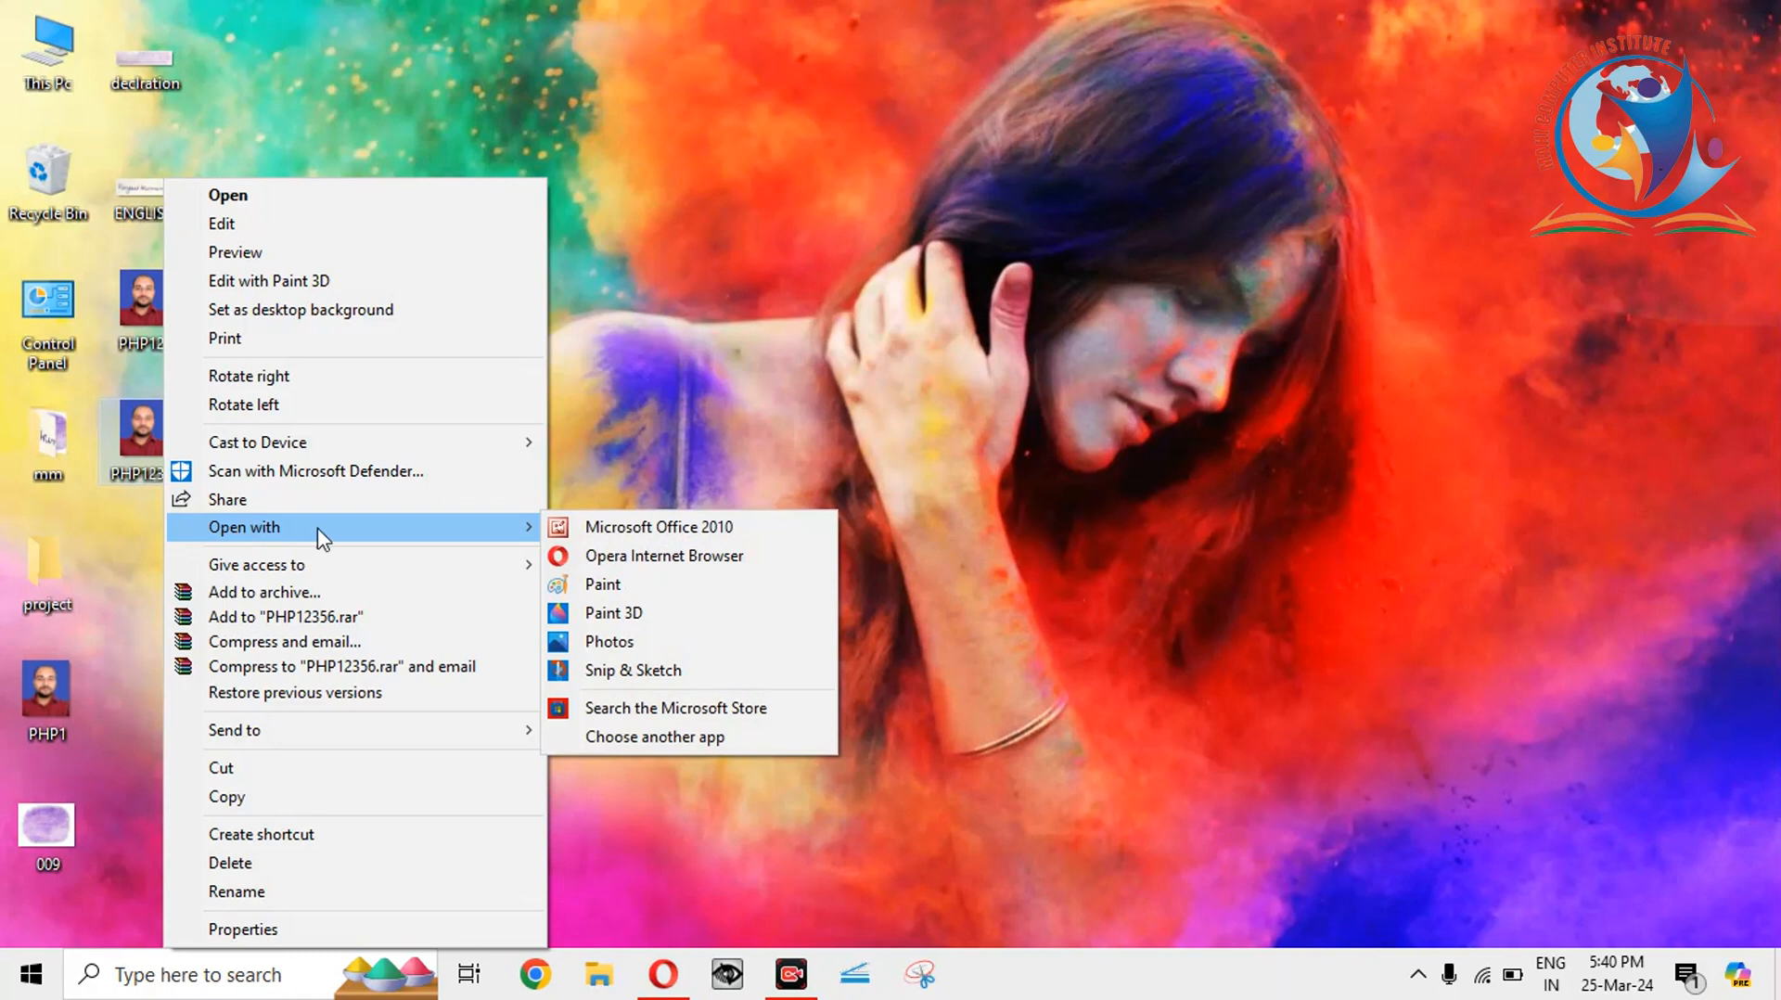
{"action": "left_click", "coordinate": [624, 522]}
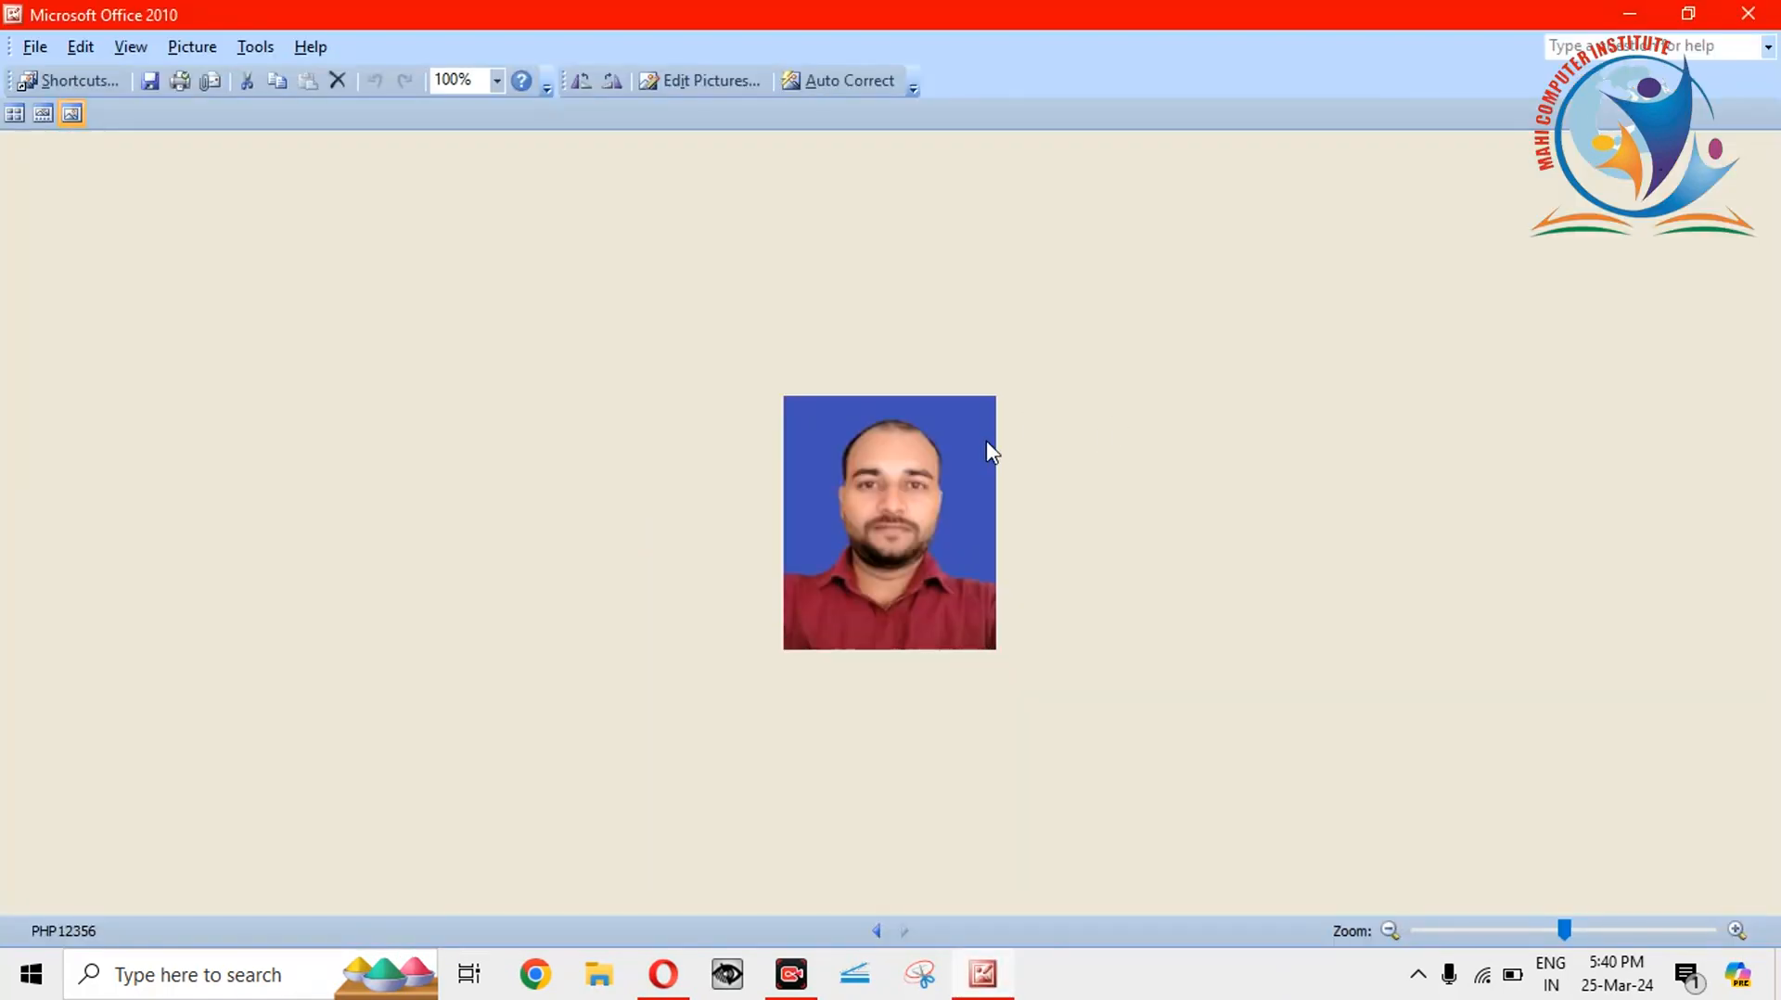
{"action": "left_click", "coordinate": [702, 81]}
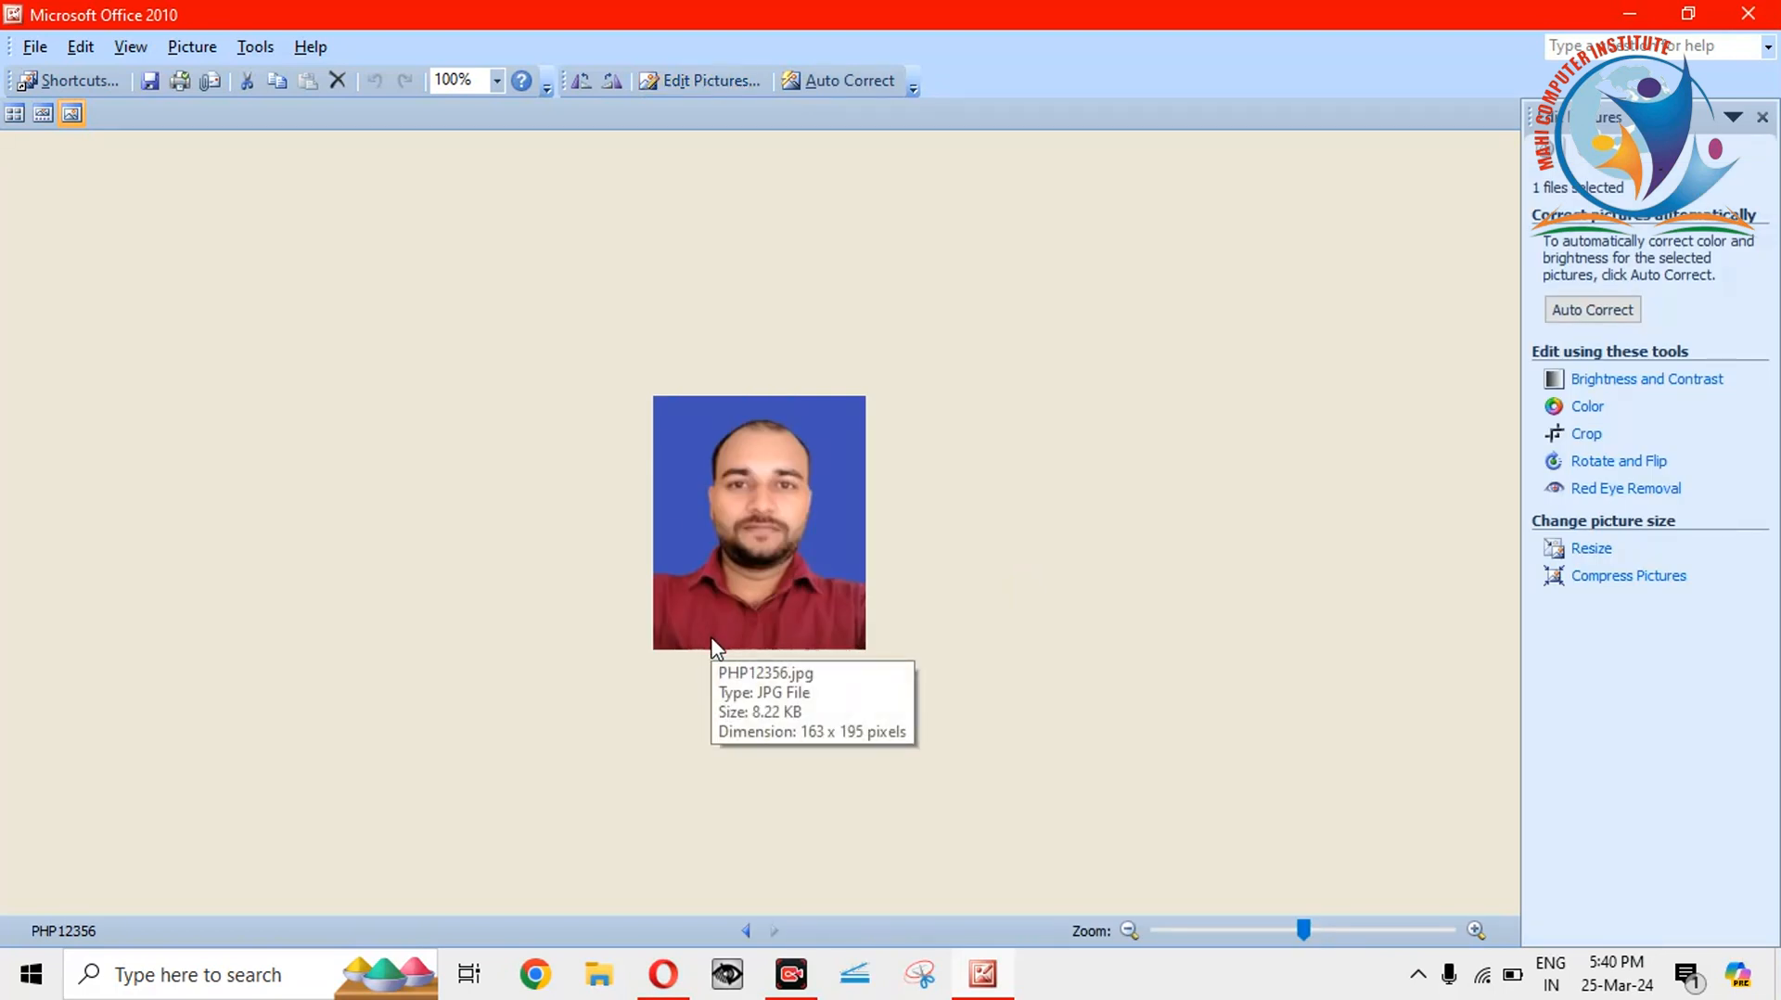
{"action": "left_click", "coordinate": [1589, 549]}
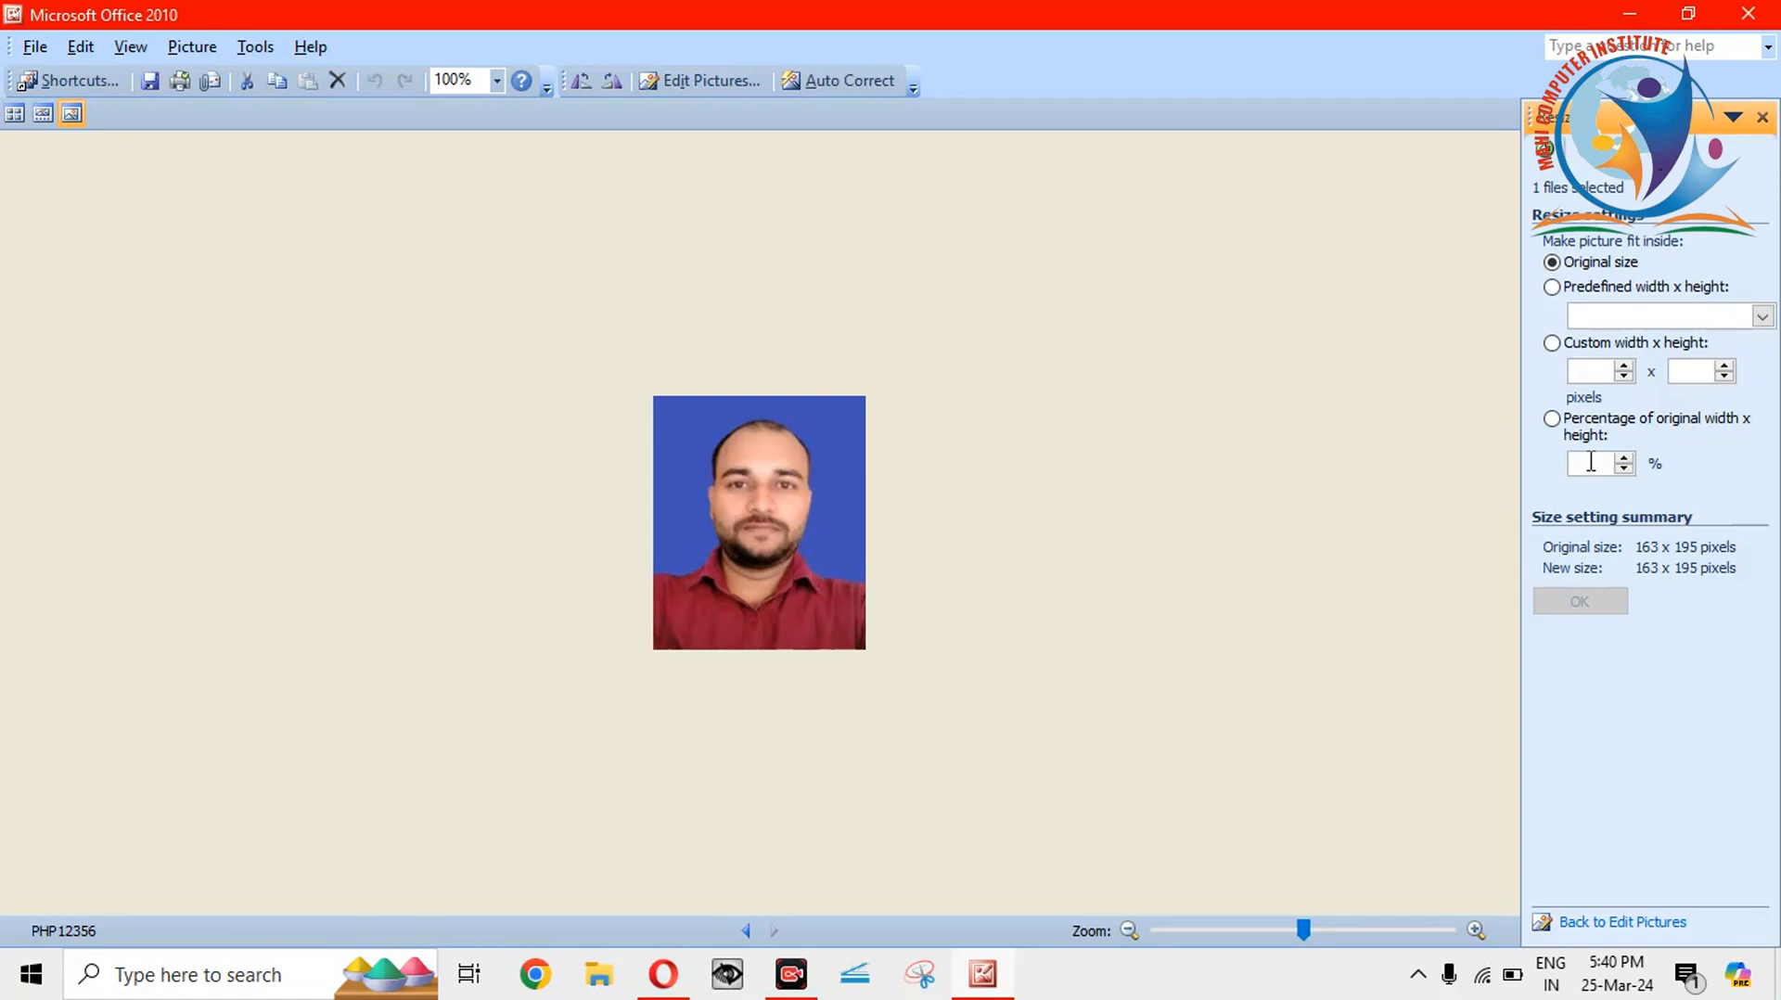
Resize by percentage, trying 200% then settling on 150% (489 x 585), and close.
{"action": "left_click", "coordinate": [1591, 461]}
{"action": "type", "text": "200"}
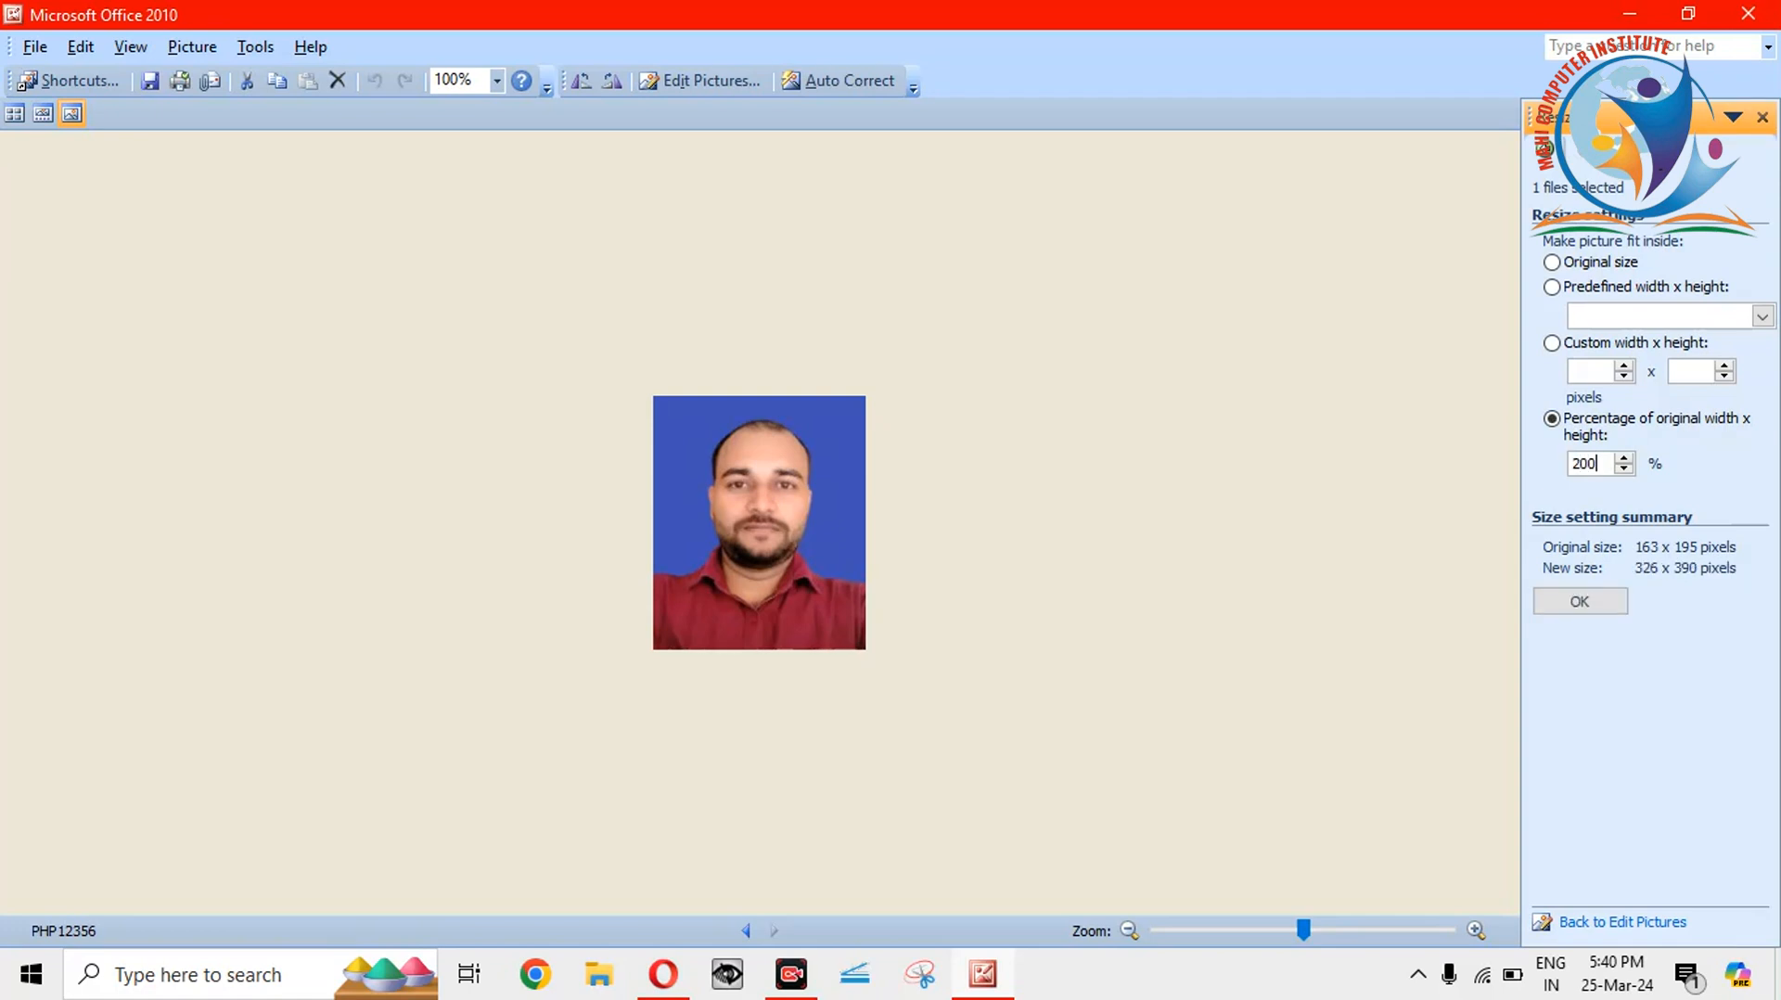
{"action": "left_click", "coordinate": [1607, 610]}
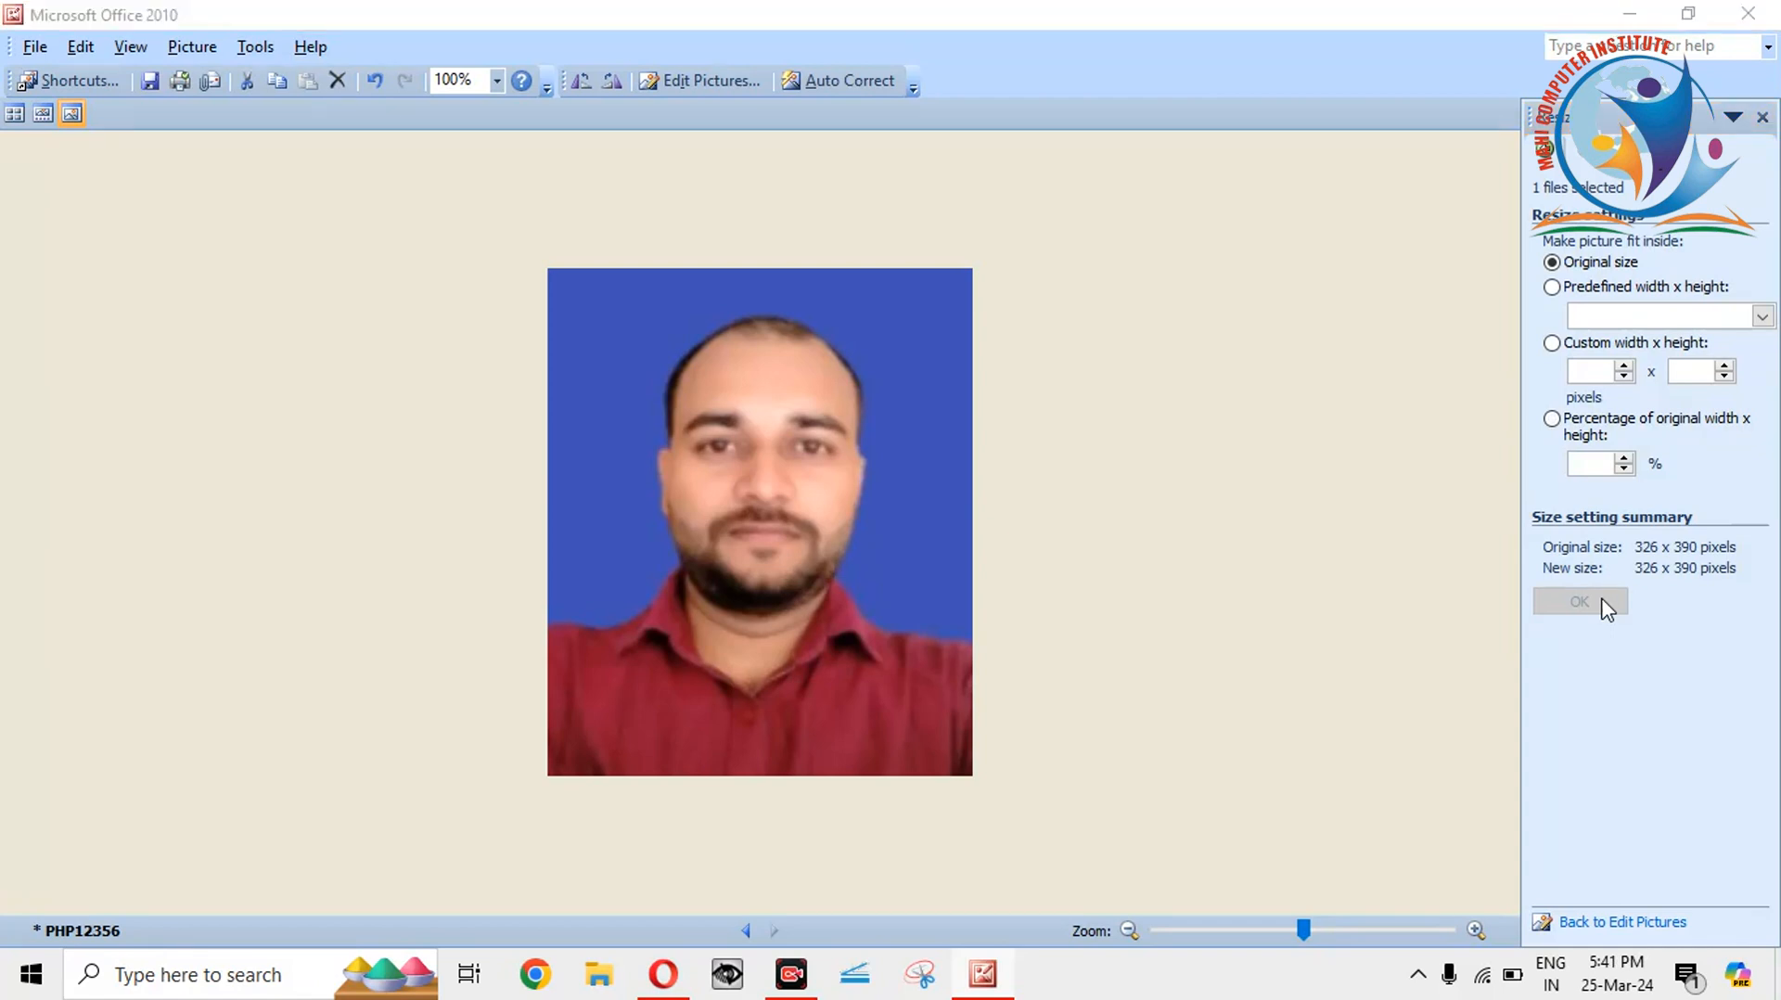
{"action": "mouse_move", "coordinate": [769, 506]}
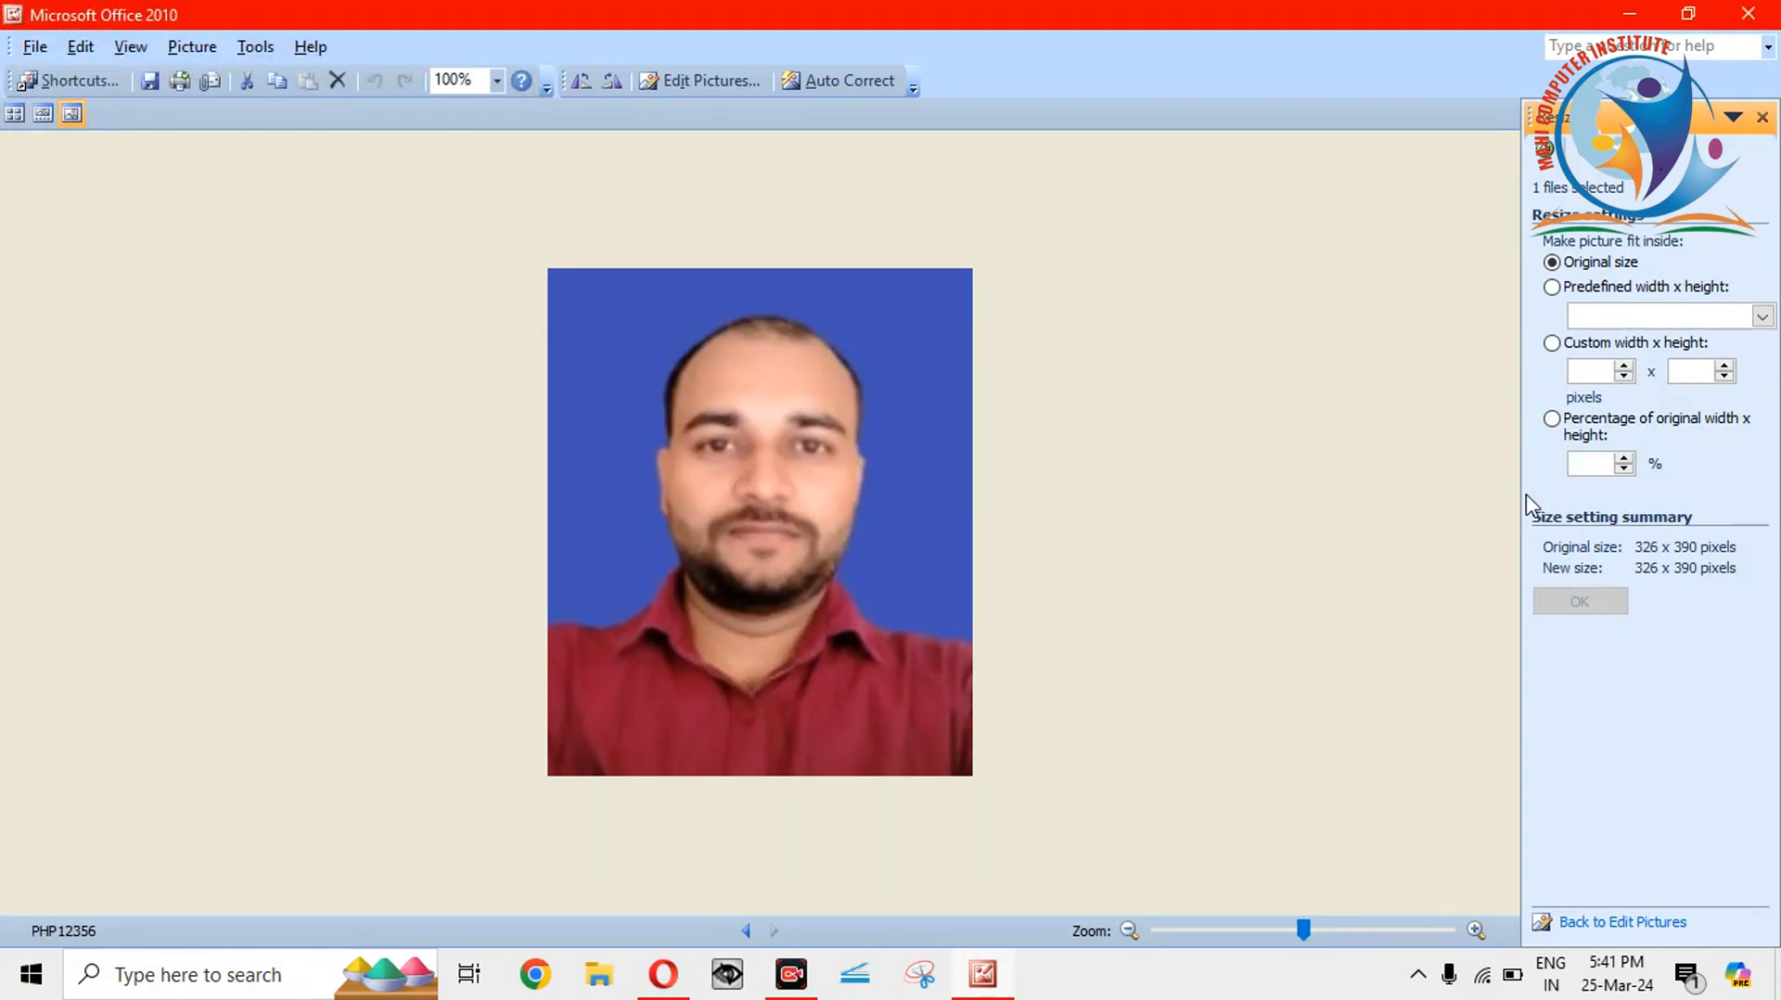
{"action": "left_click", "coordinate": [1597, 462]}
{"action": "type", "text": "150"}
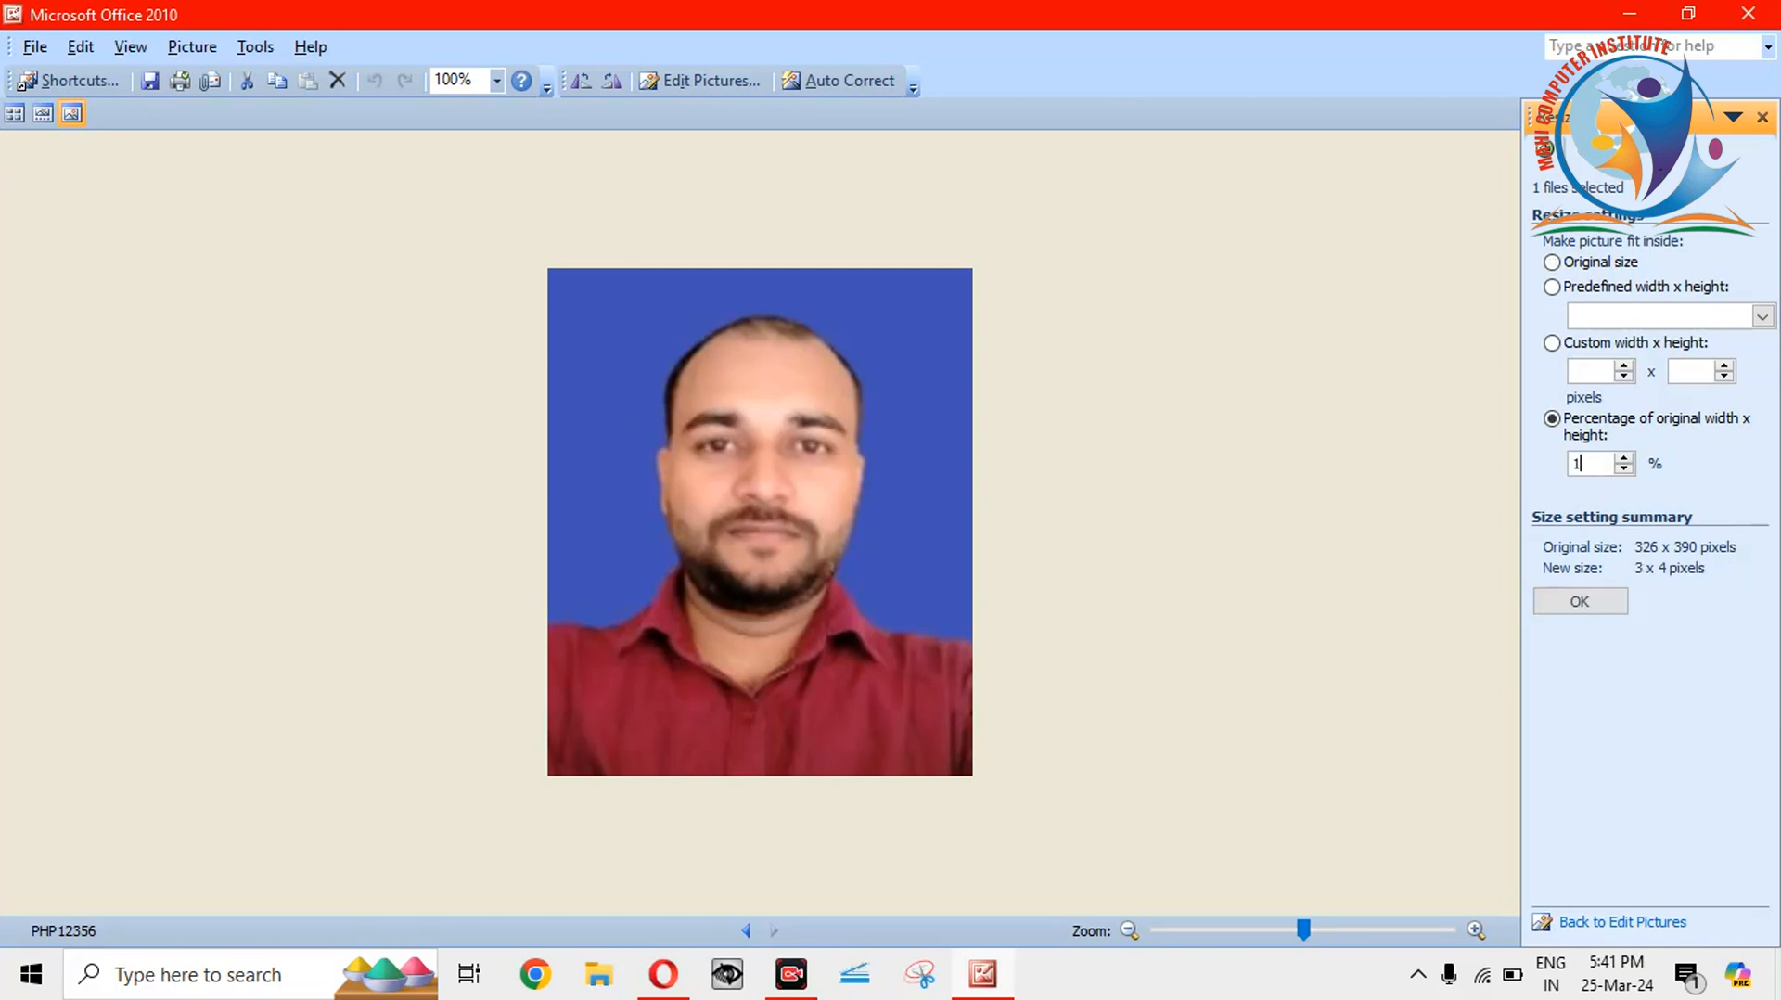
{"action": "left_click", "coordinate": [1582, 601]}
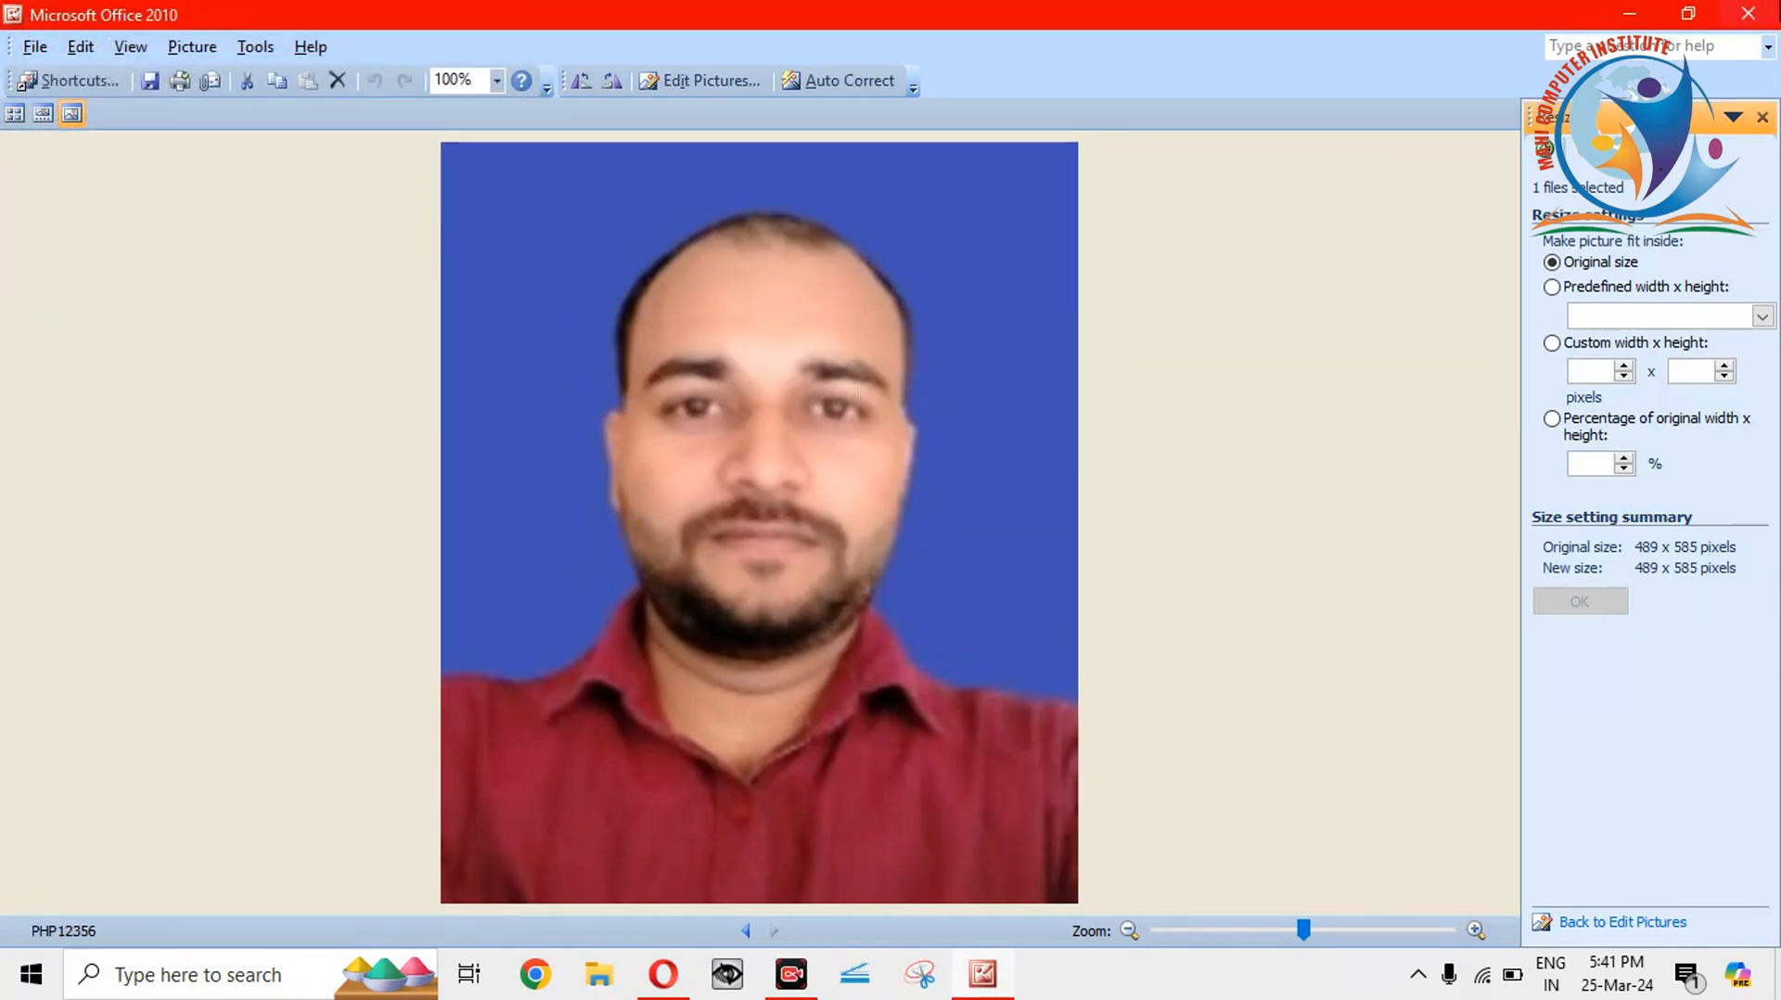
{"action": "left_click", "coordinate": [1775, 9]}
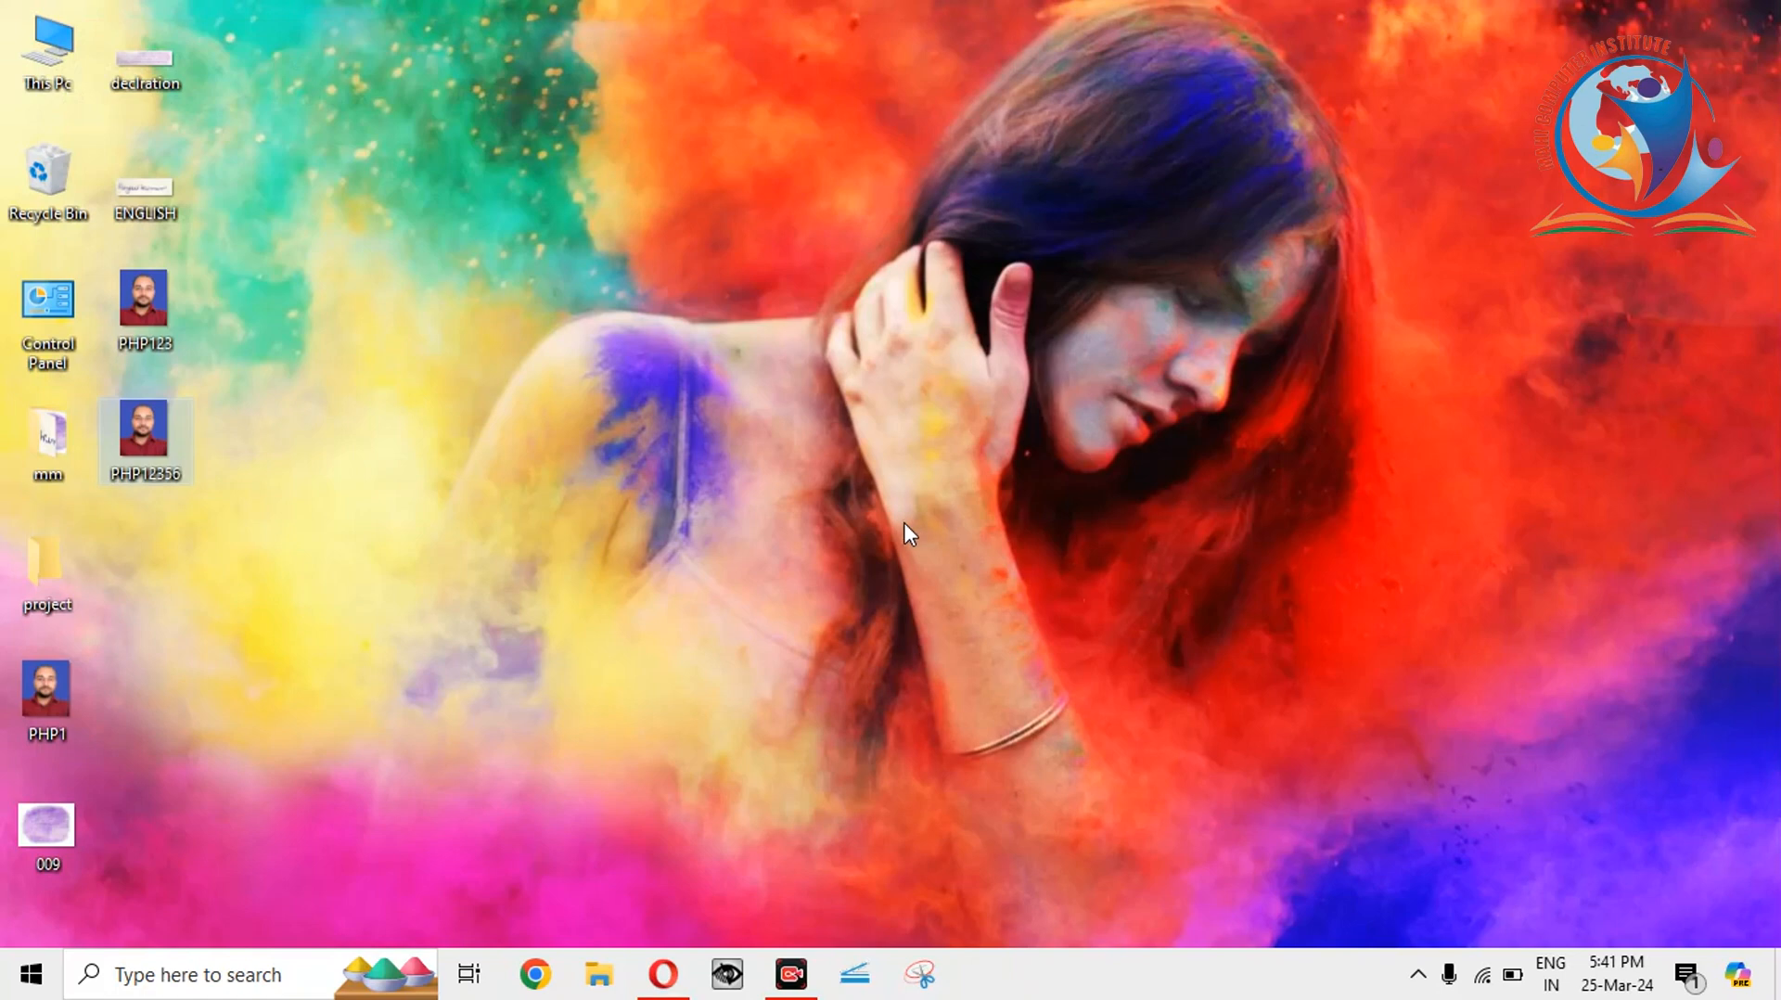
Upload PHP12356.jpg as the candidate photograph in IBPS Online, then minimize the browser.
{"action": "left_click", "coordinate": [663, 974]}
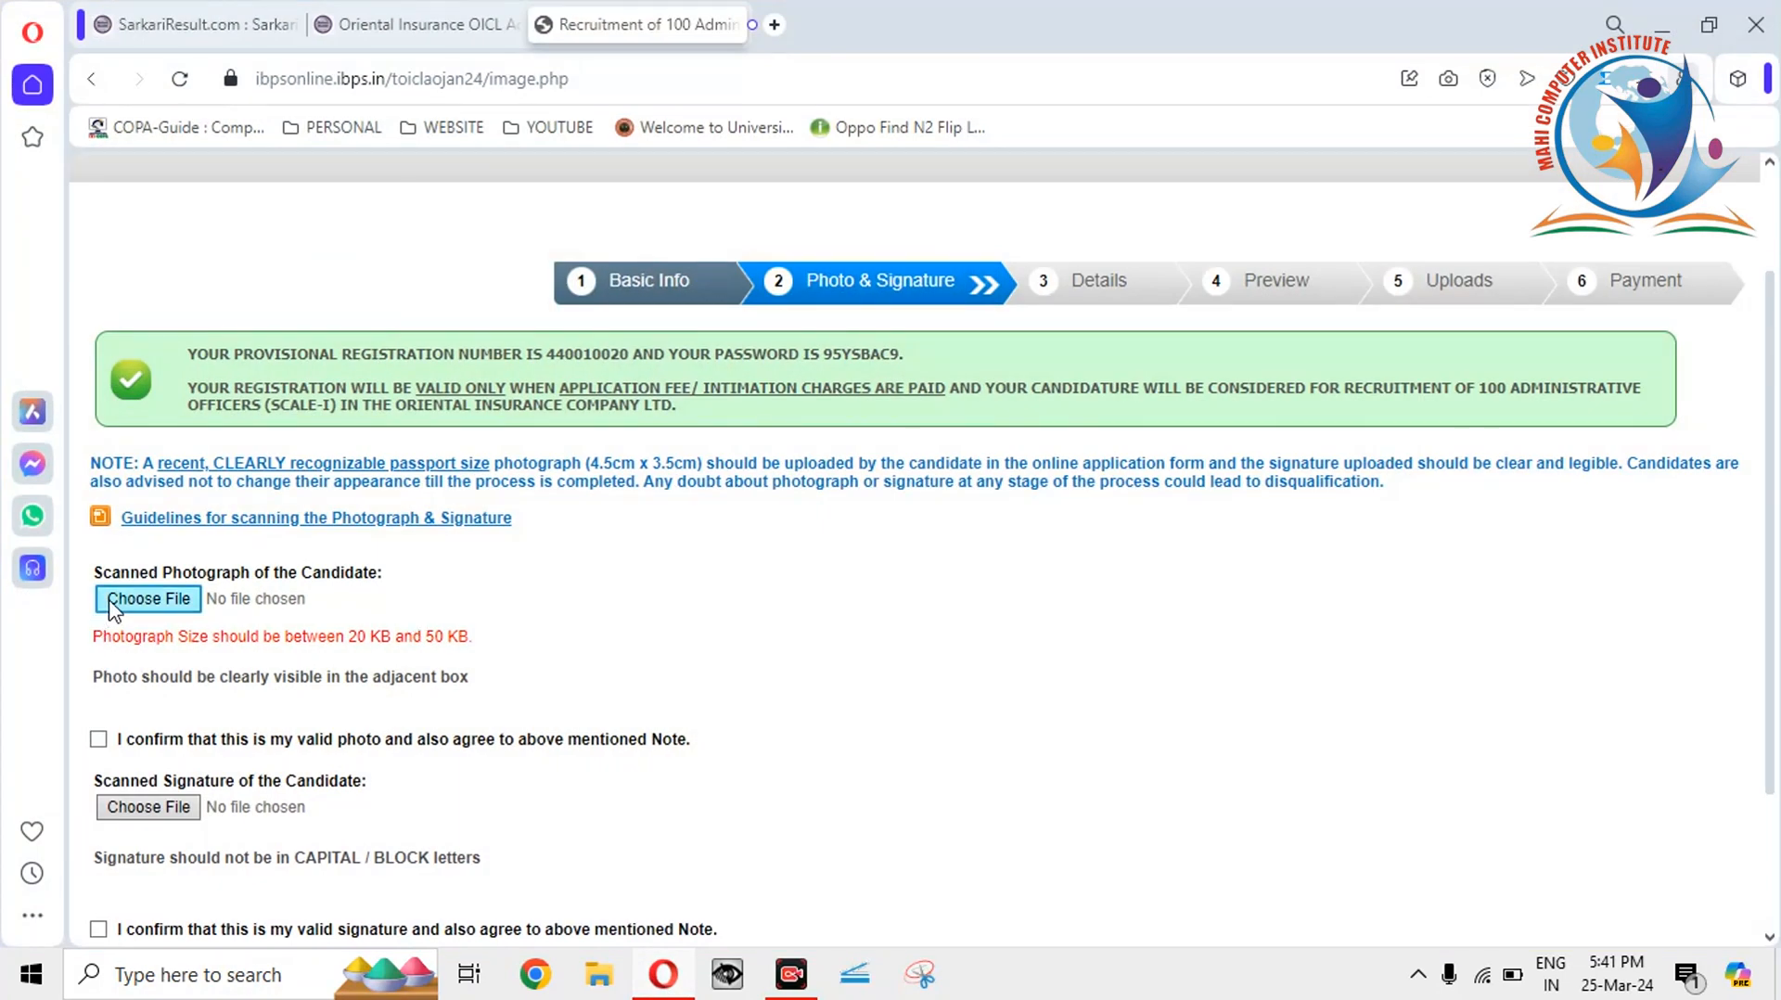
{"action": "left_click", "coordinate": [109, 599]}
{"action": "left_click", "coordinate": [458, 516]}
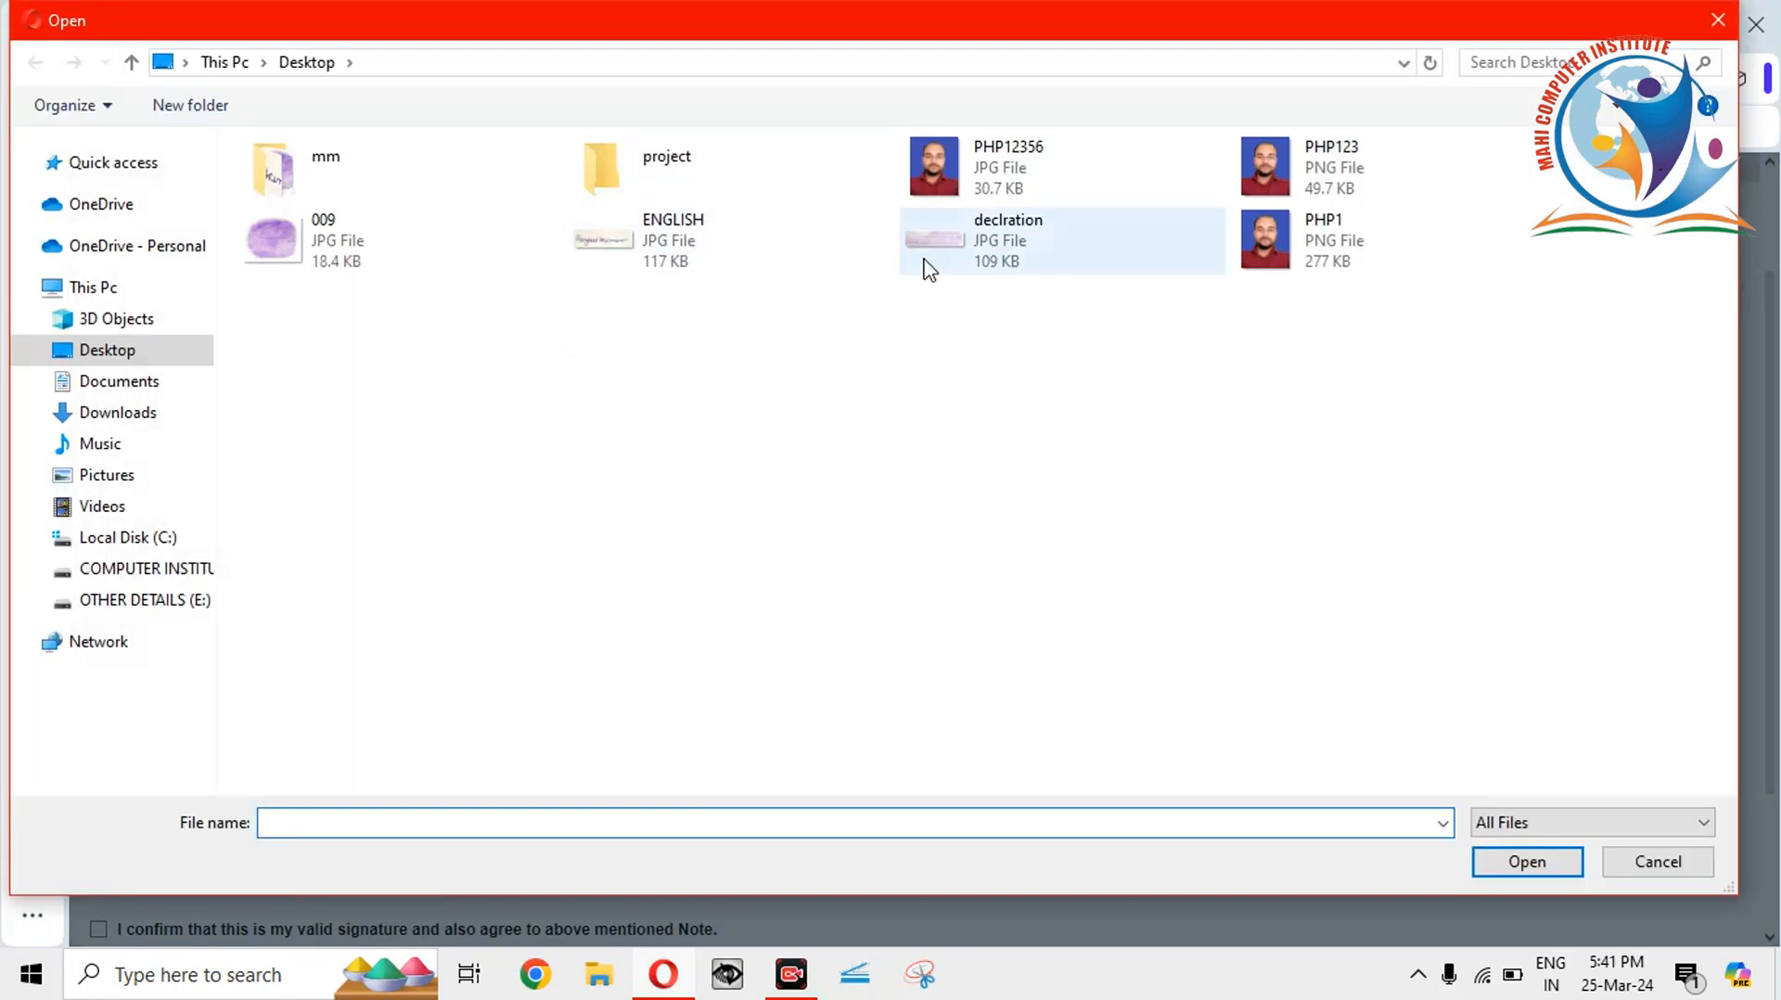
{"action": "double_click", "coordinate": [1037, 169]}
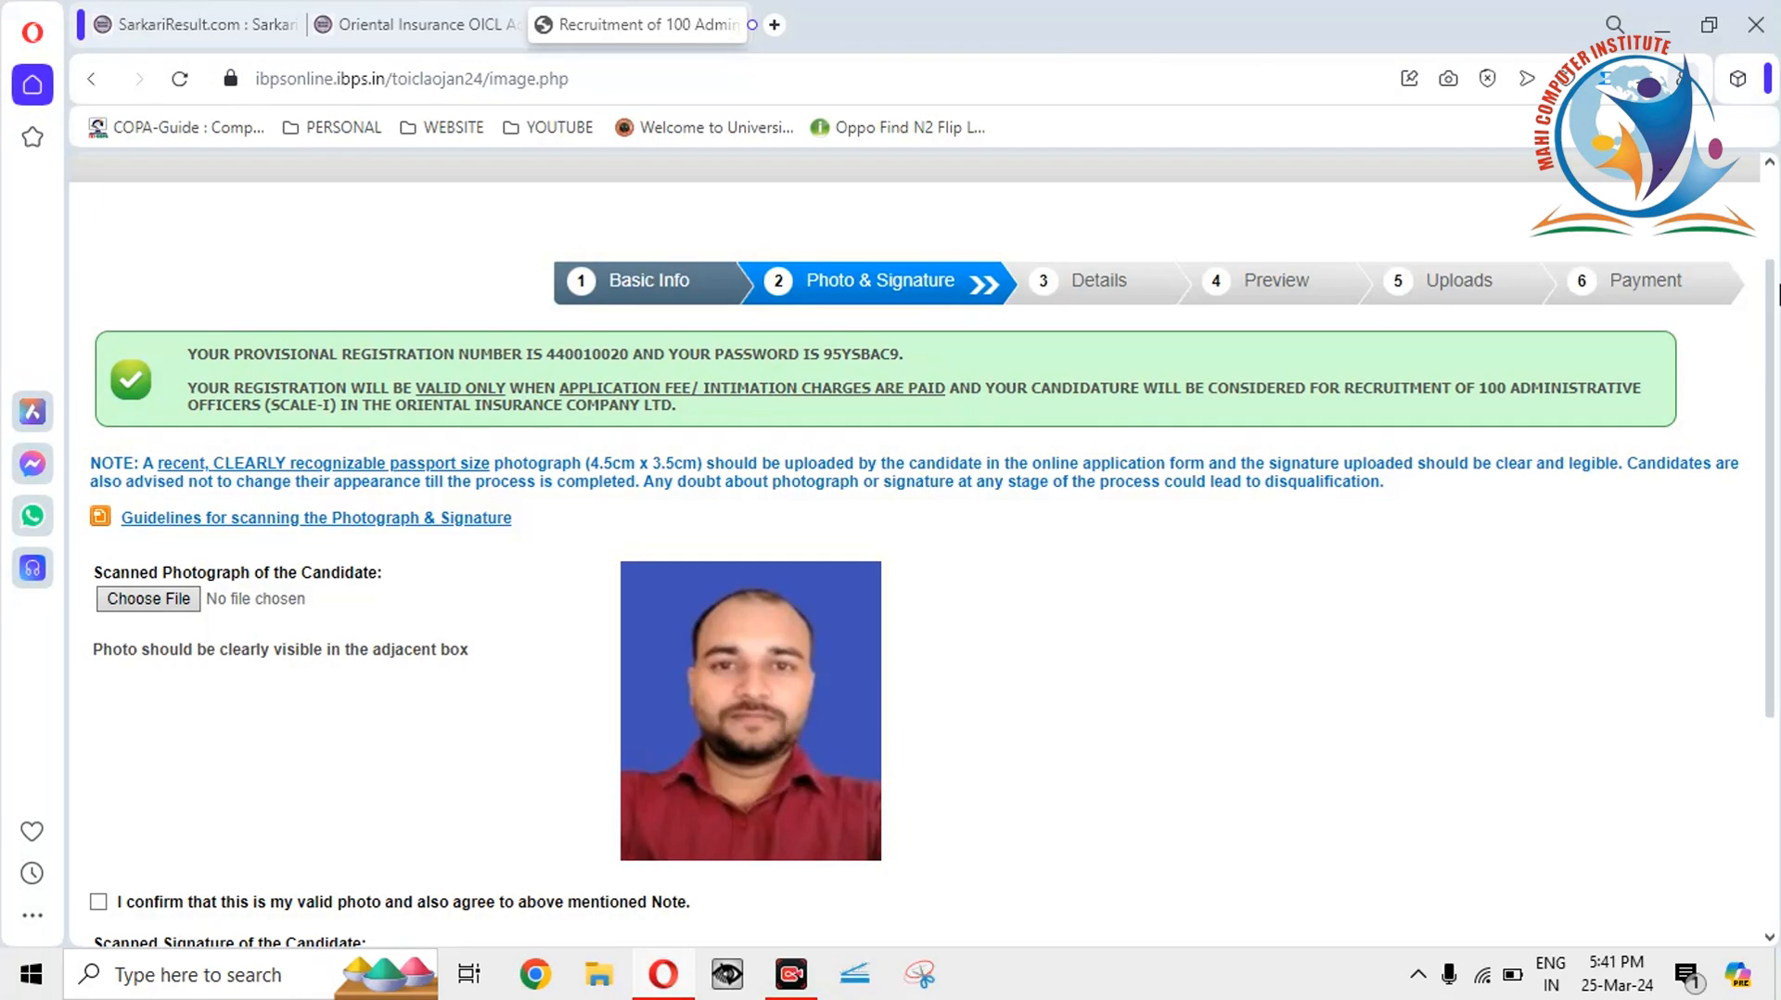
{"action": "left_click", "coordinate": [1662, 25]}
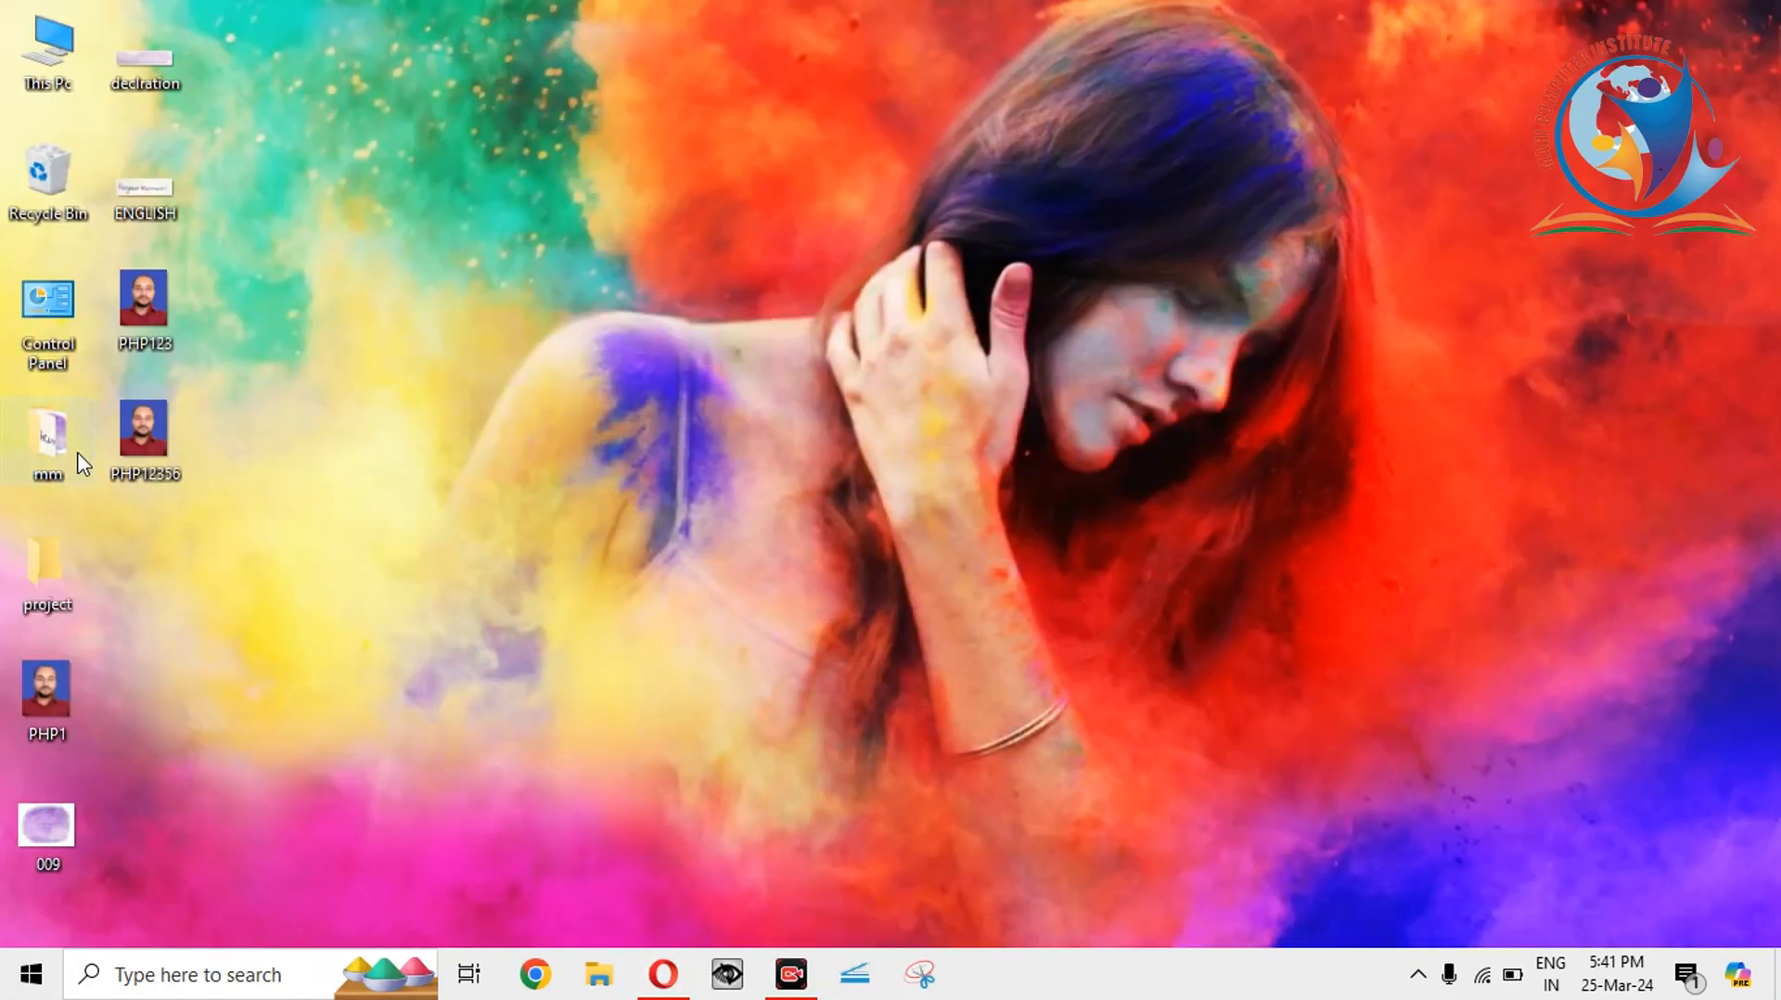
Delete PHP12356 from the desktop and briefly view the PHP123 photo.
{"action": "left_click", "coordinate": [158, 452]}
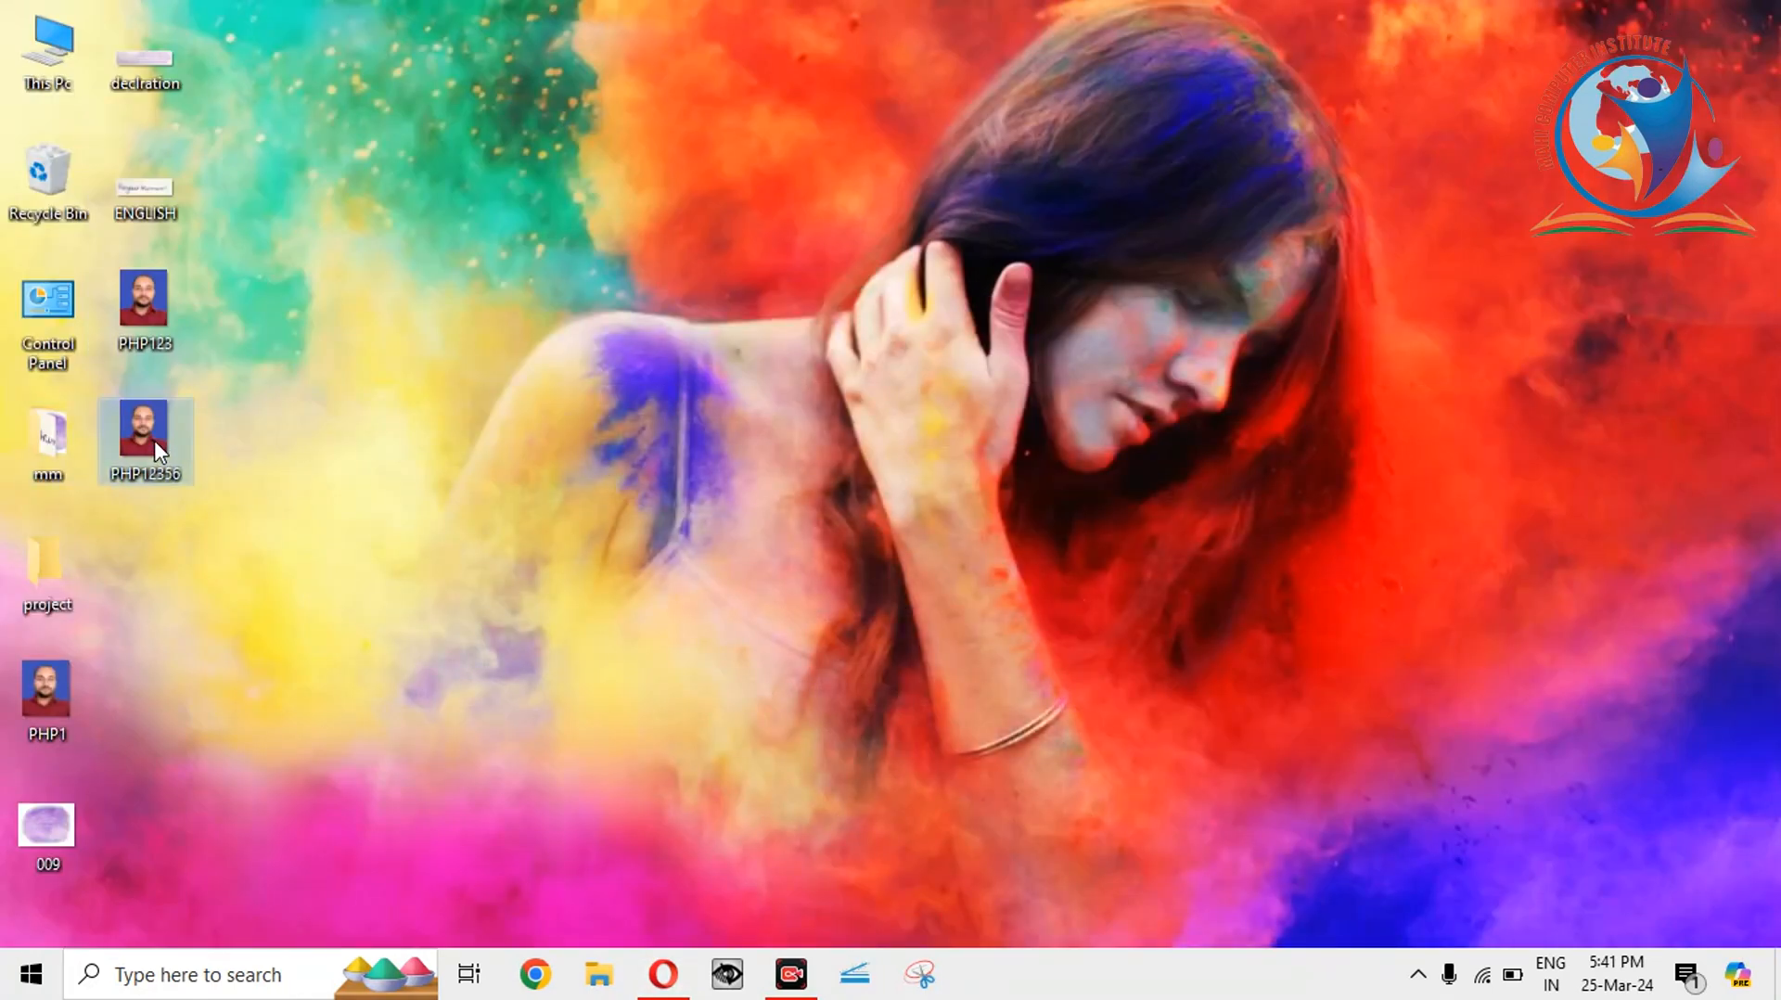
{"action": "key", "text": "Delete"}
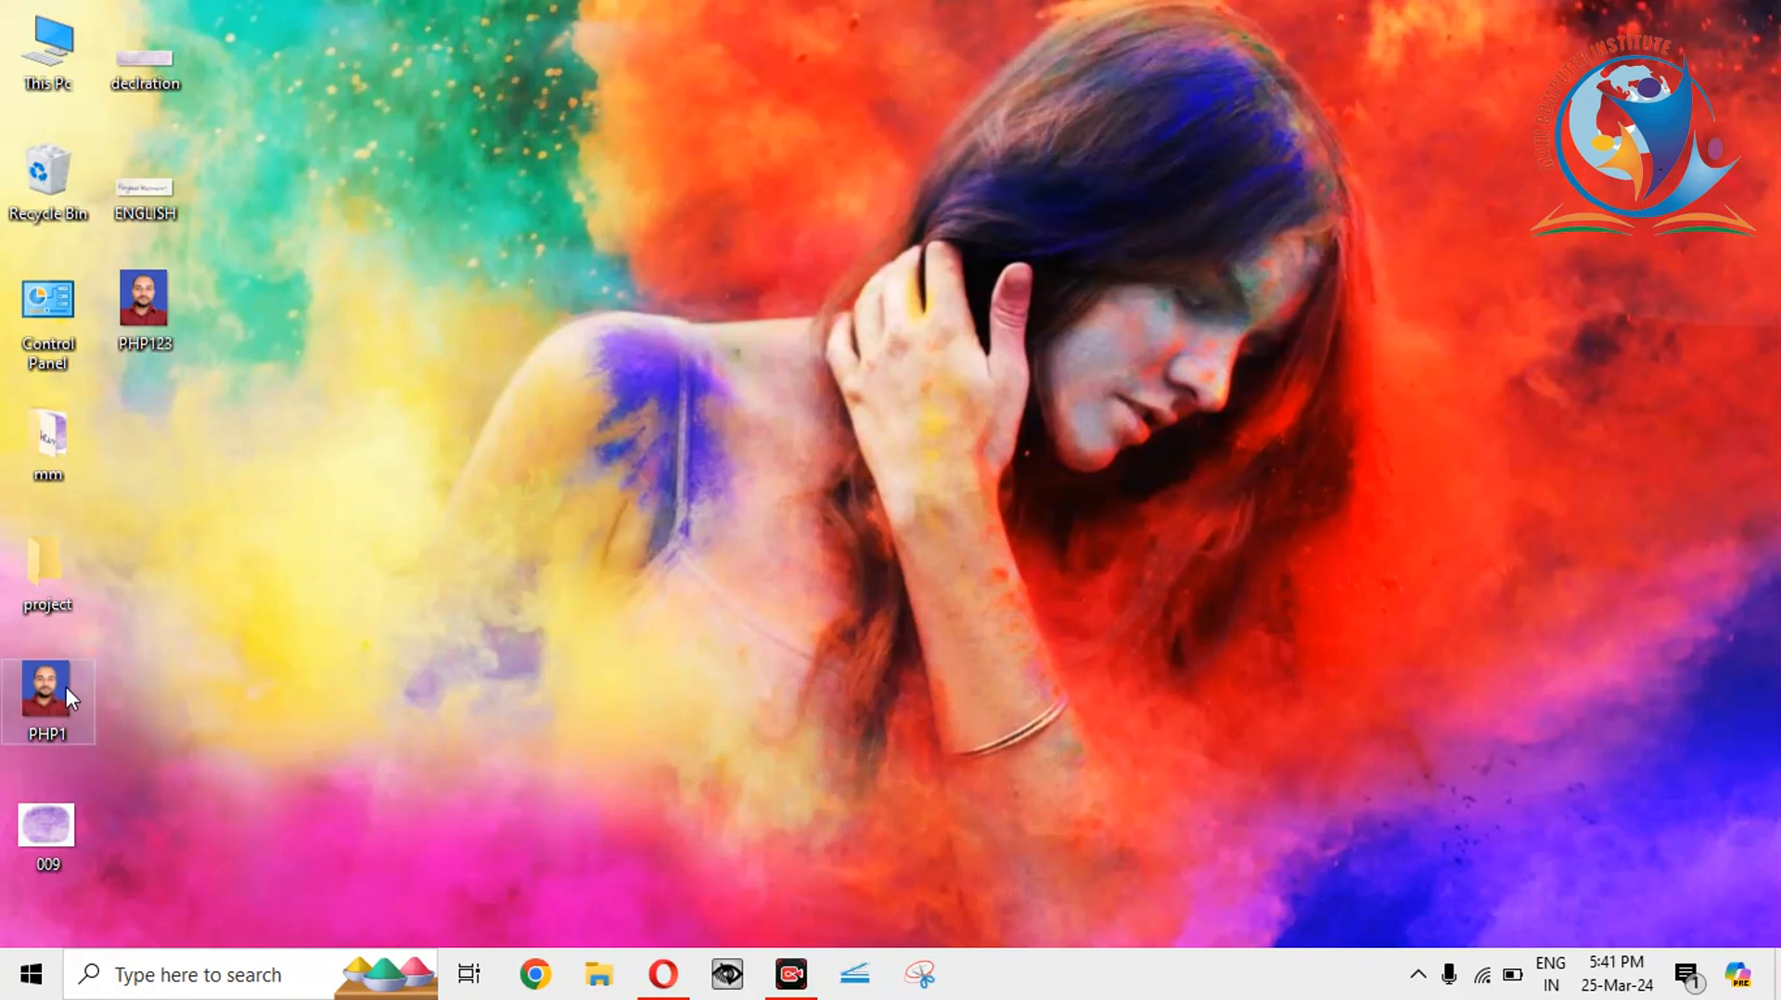
{"action": "double_click", "coordinate": [147, 310]}
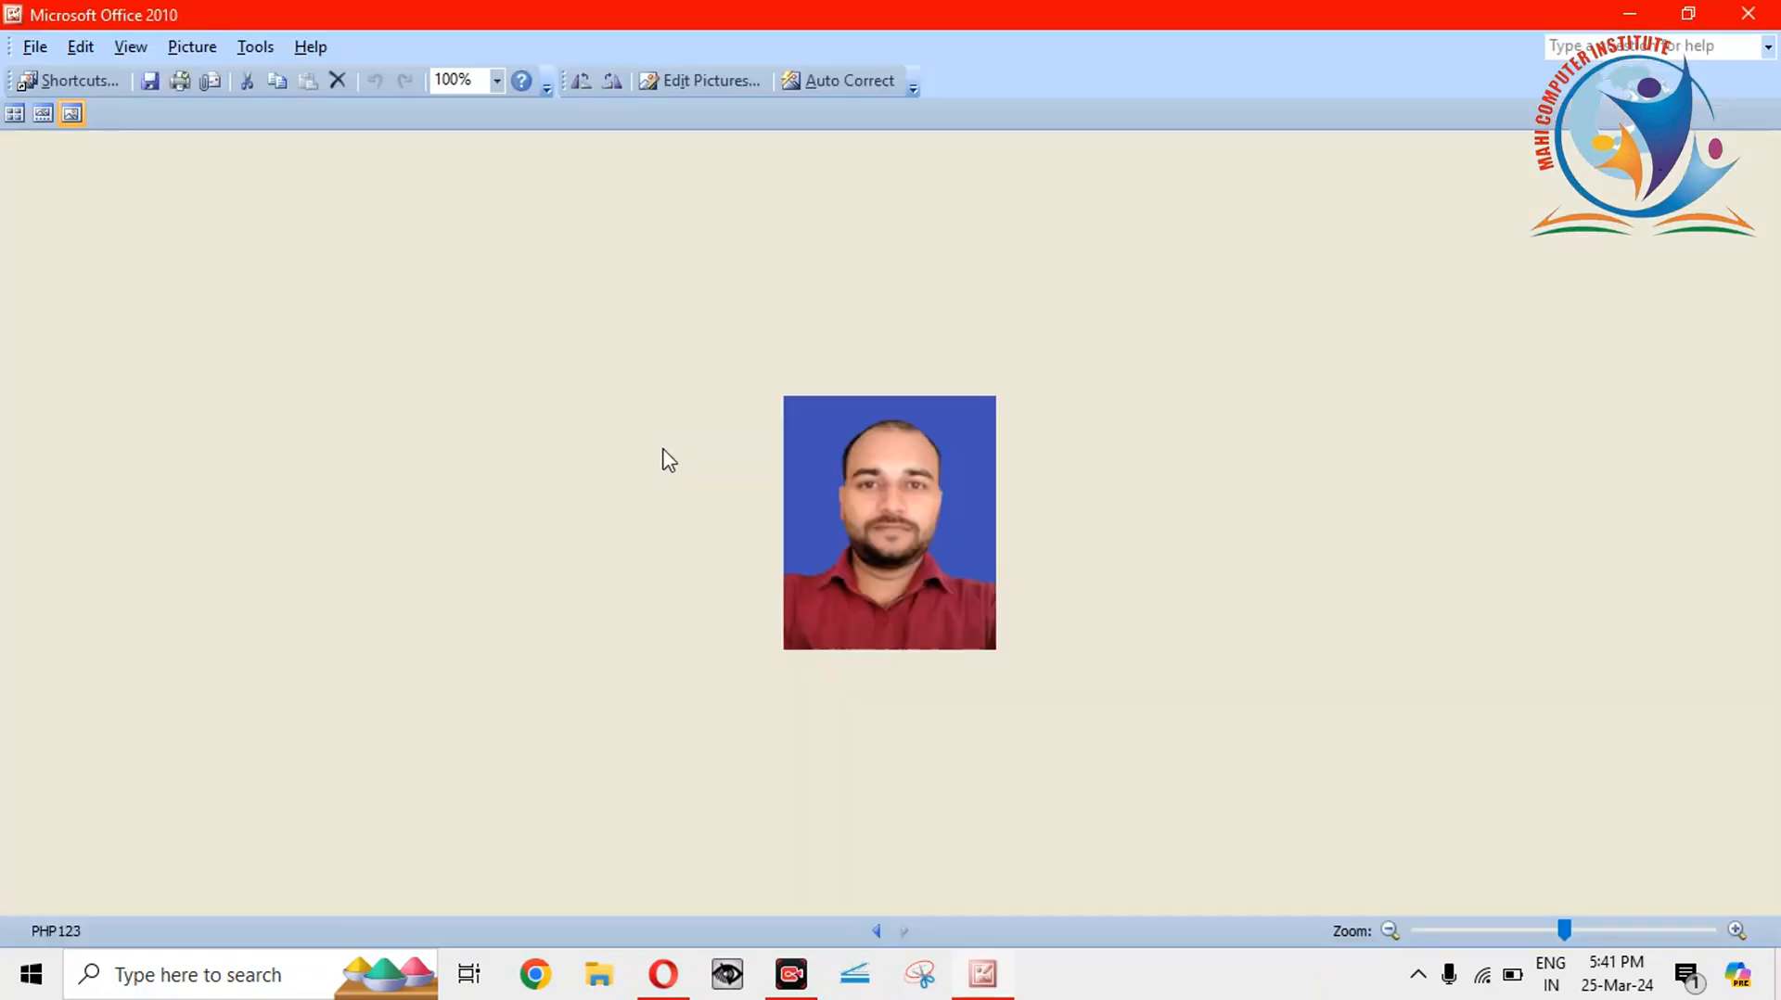
{"action": "left_click", "coordinate": [1767, 11]}
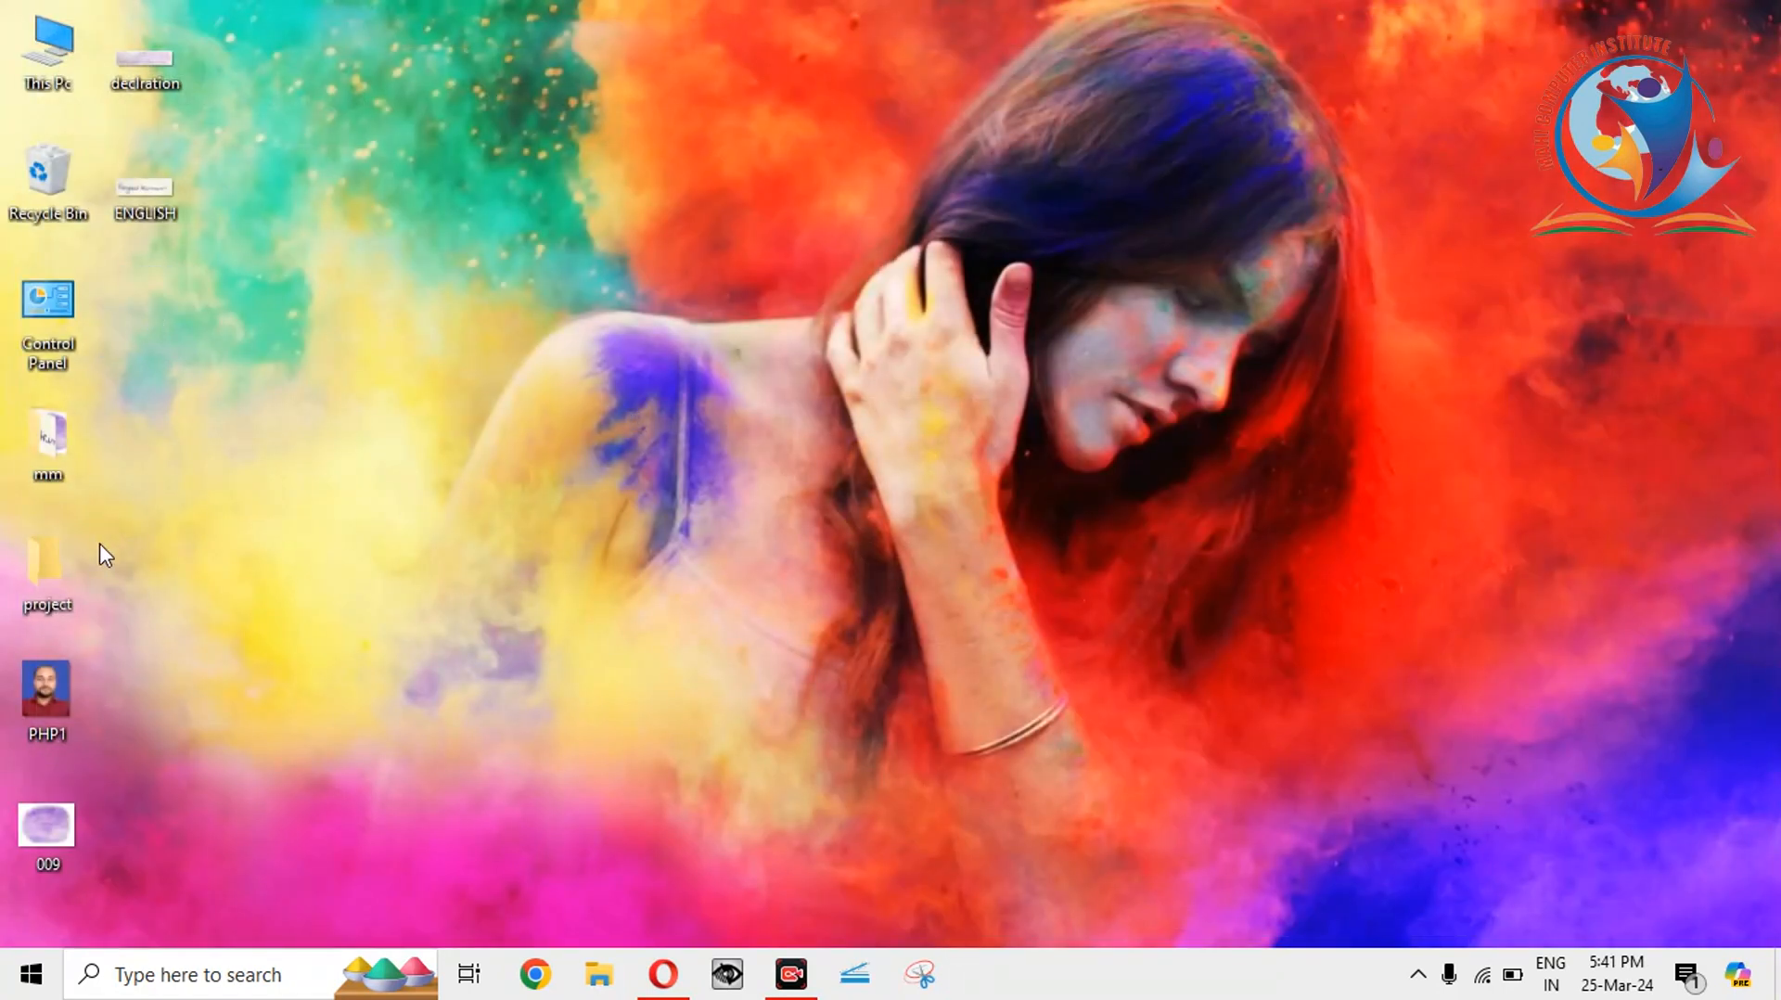
Check PHP1's properties, confirming it is a 277 KB PNG file.
{"action": "right_click", "coordinate": [72, 675]}
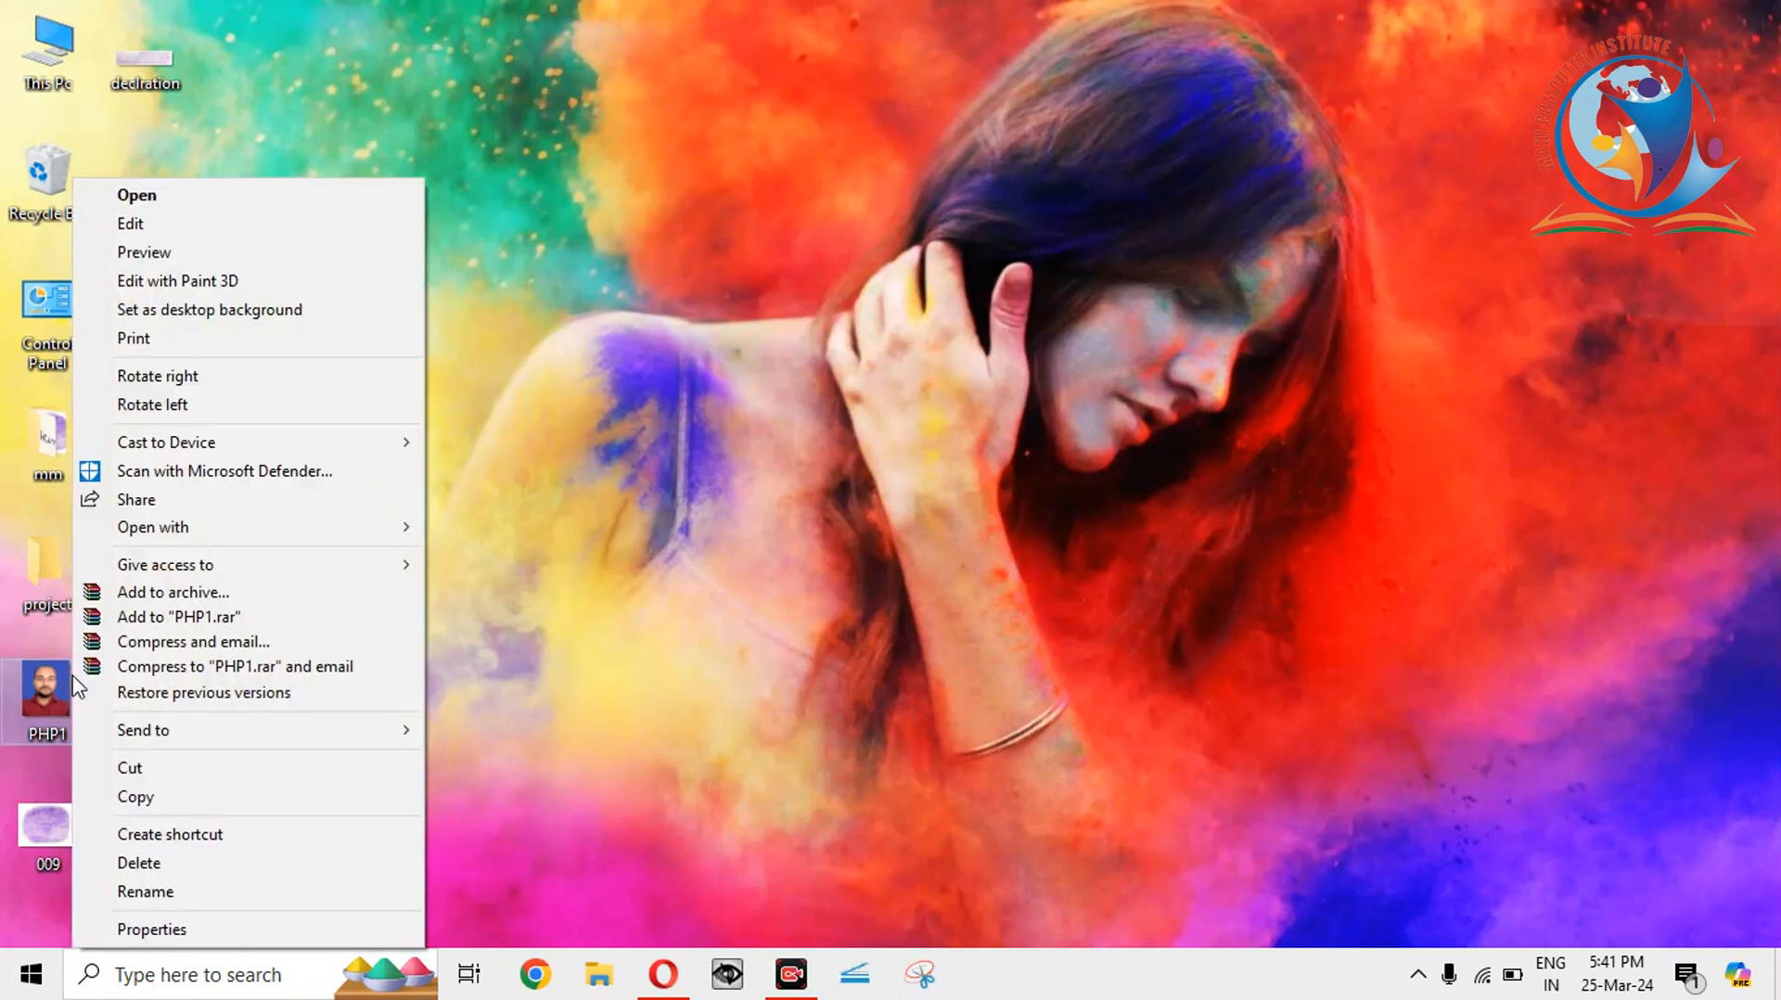
{"action": "left_click", "coordinate": [176, 927]}
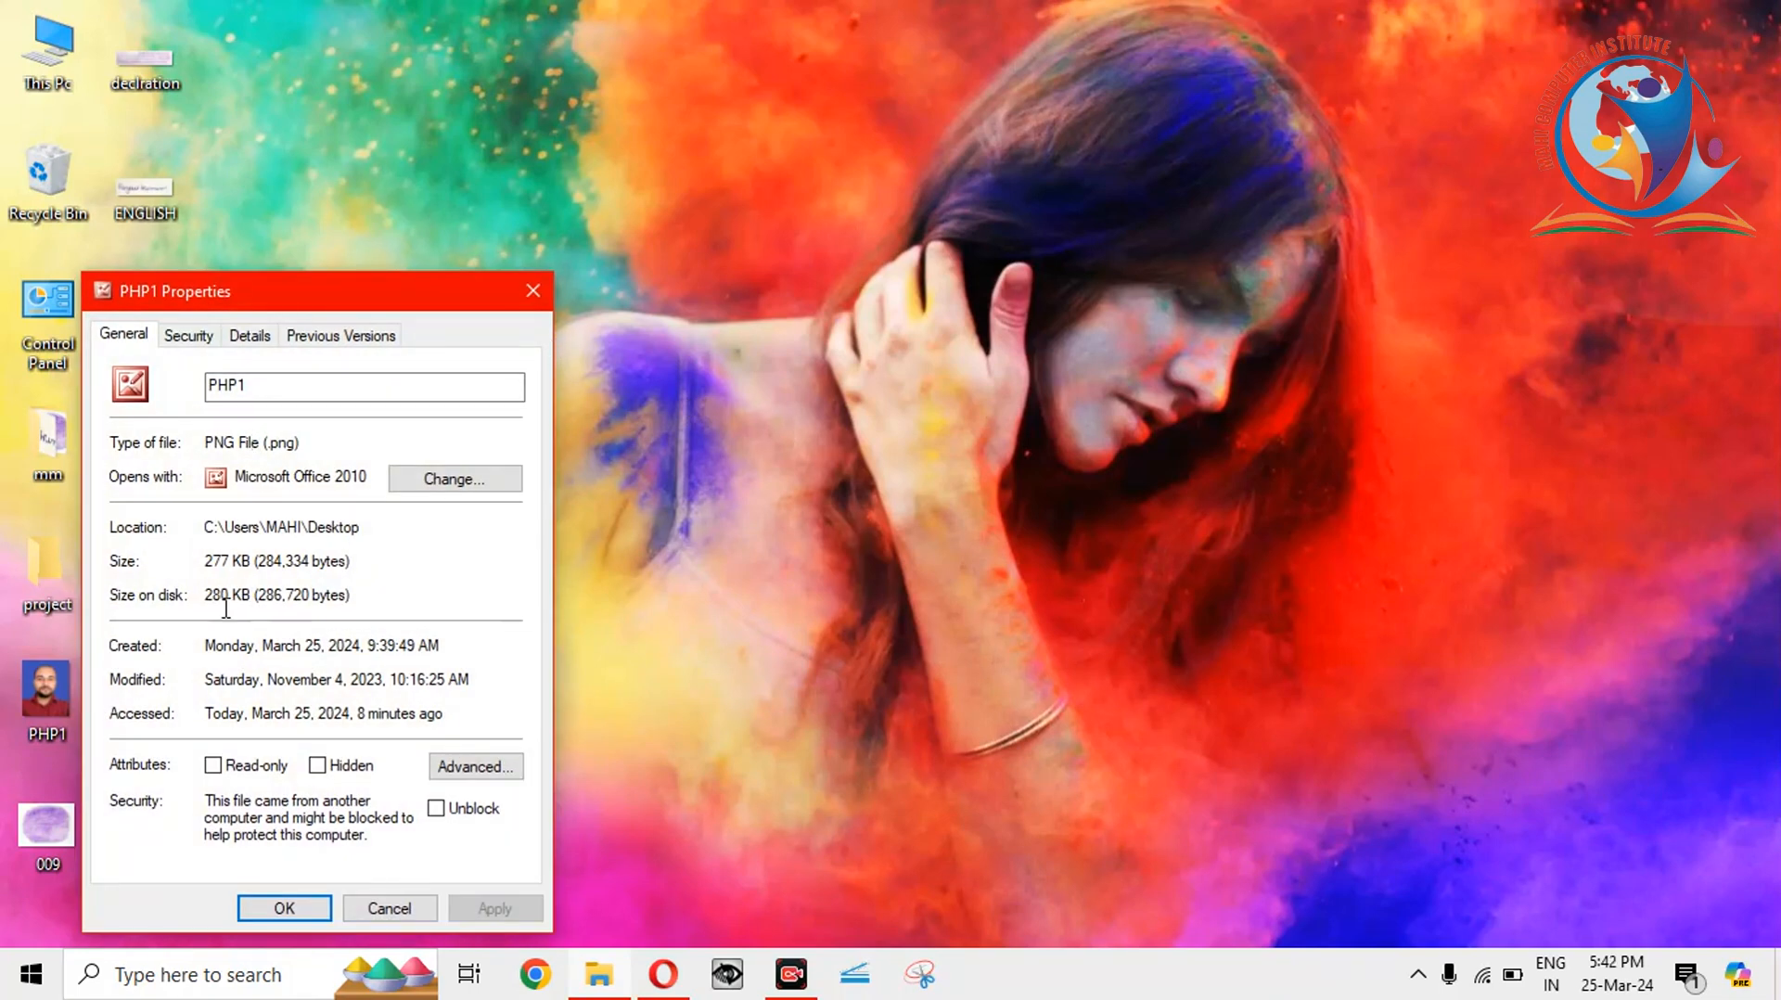
{"action": "left_click", "coordinate": [536, 292]}
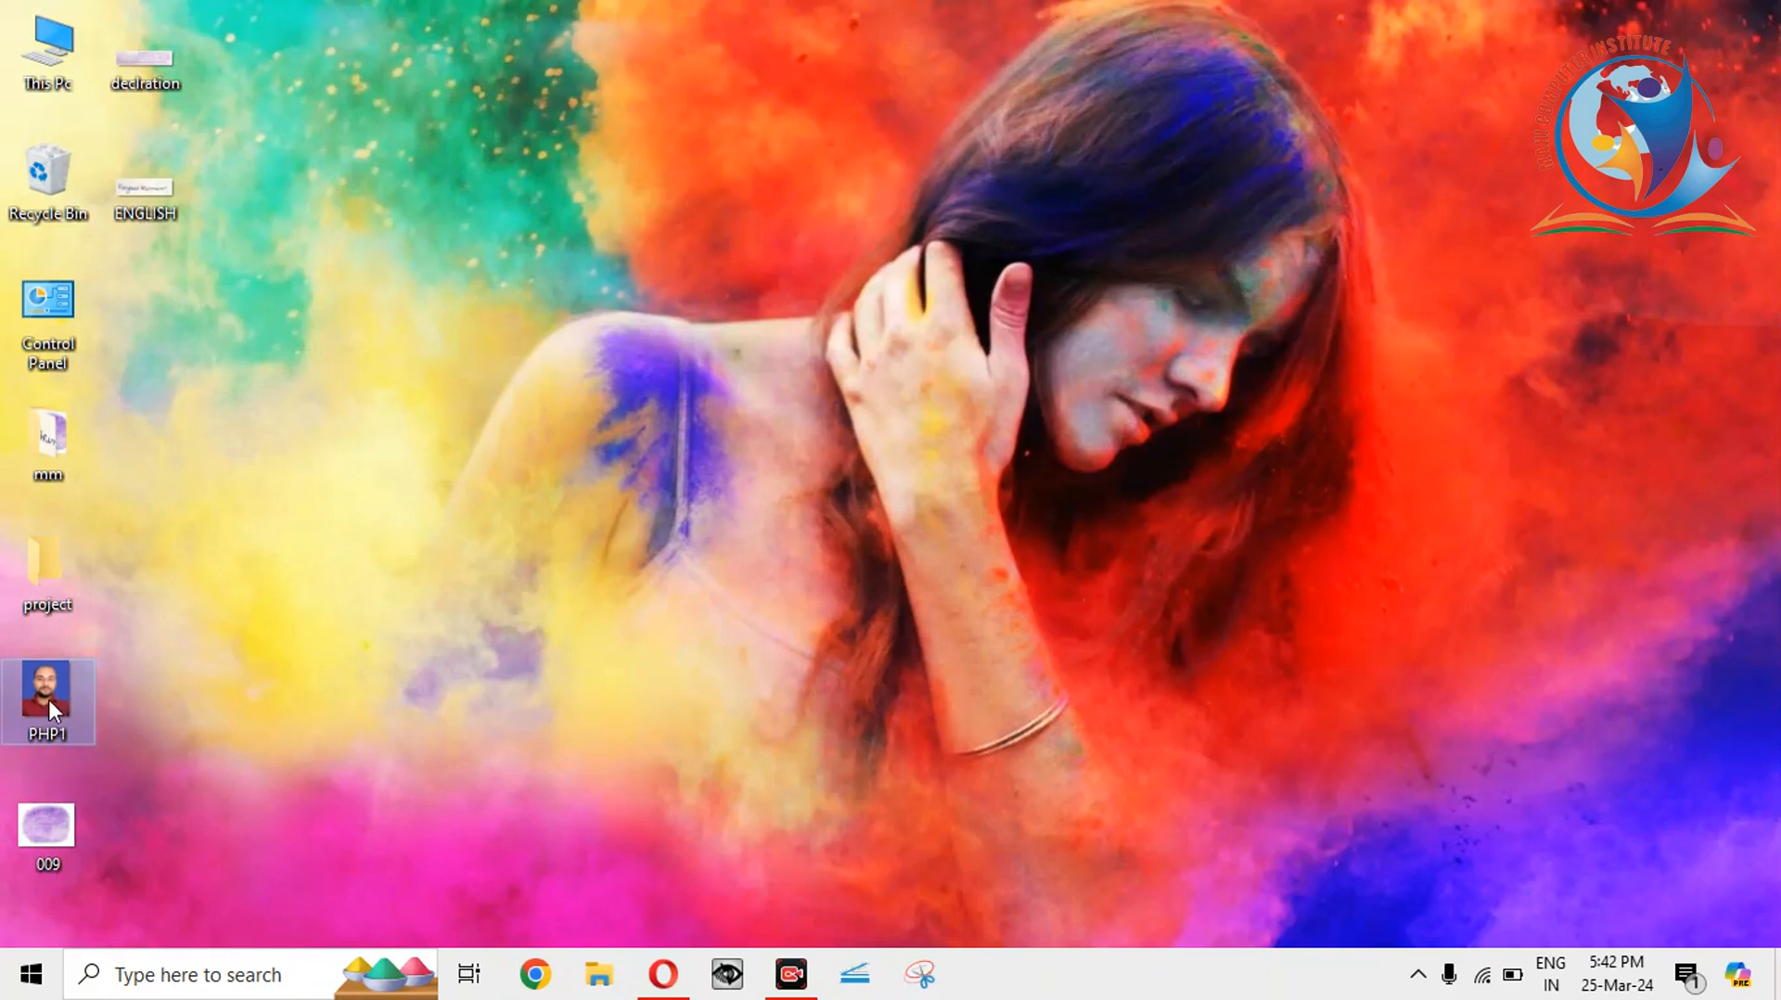
{"action": "right_click", "coordinate": [48, 699]}
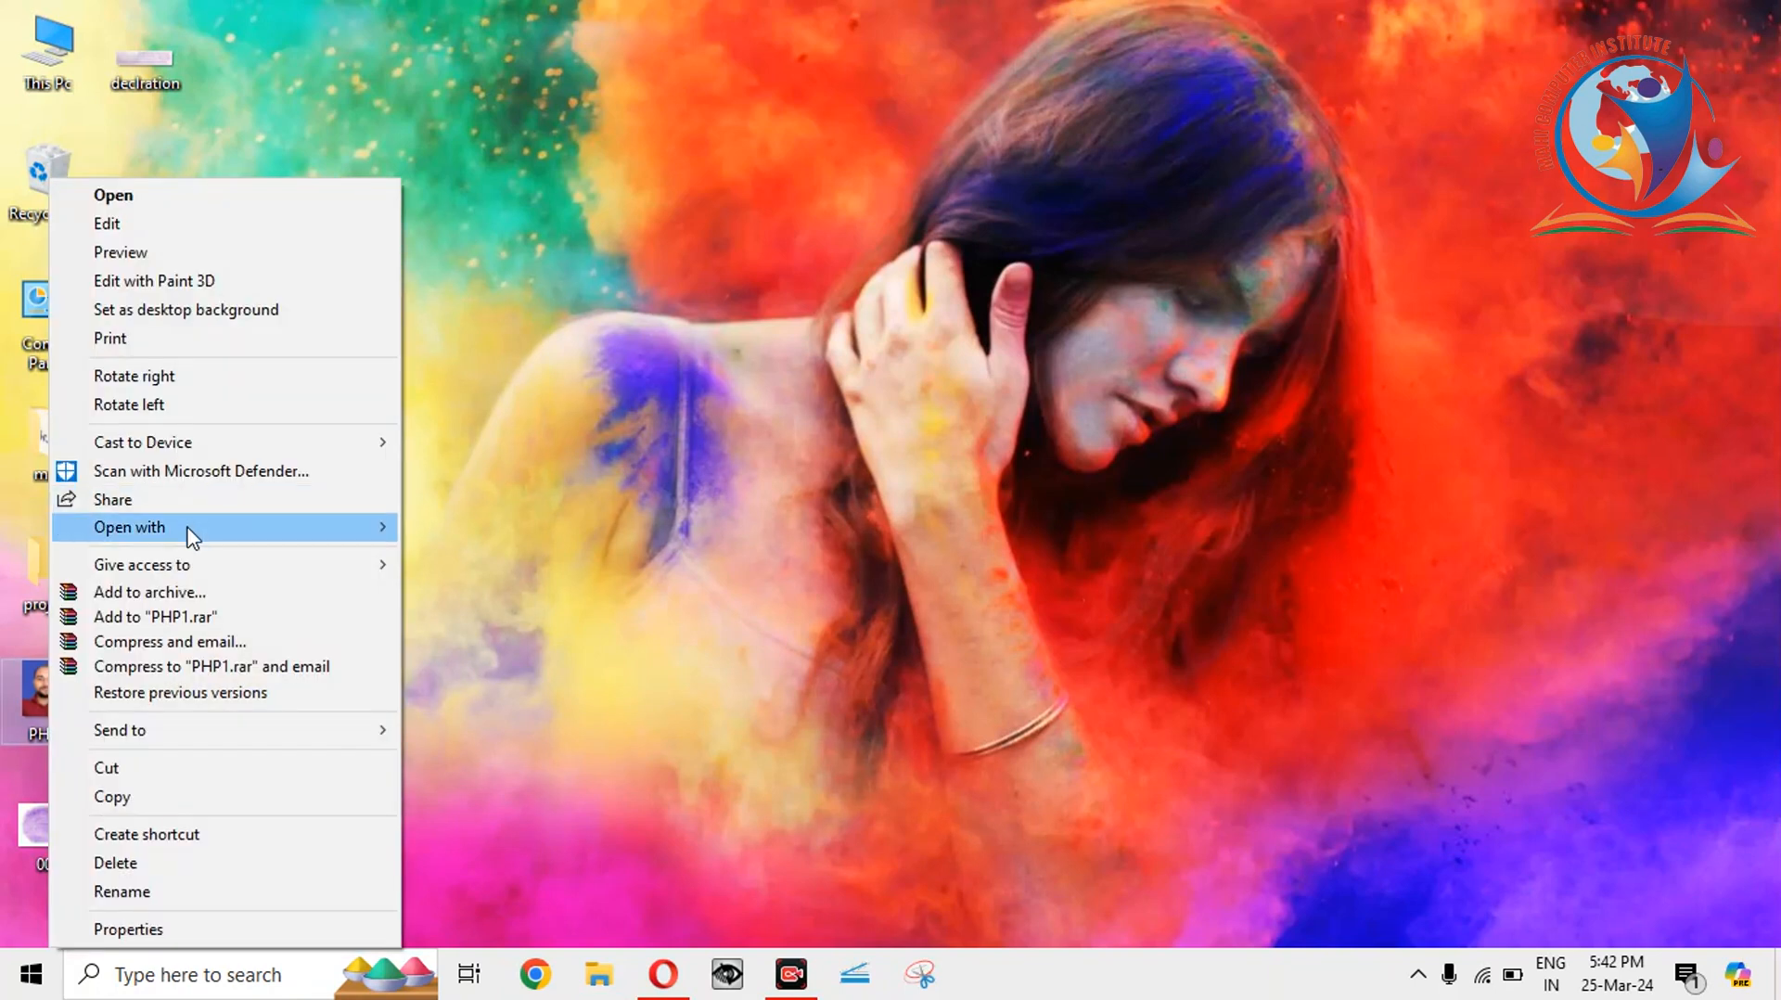
Open PHP1 in Paint, save it as JPEG named PHP1256, then close Paint.
{"action": "mouse_move", "coordinate": [190, 536]}
{"action": "left_click", "coordinate": [462, 577]}
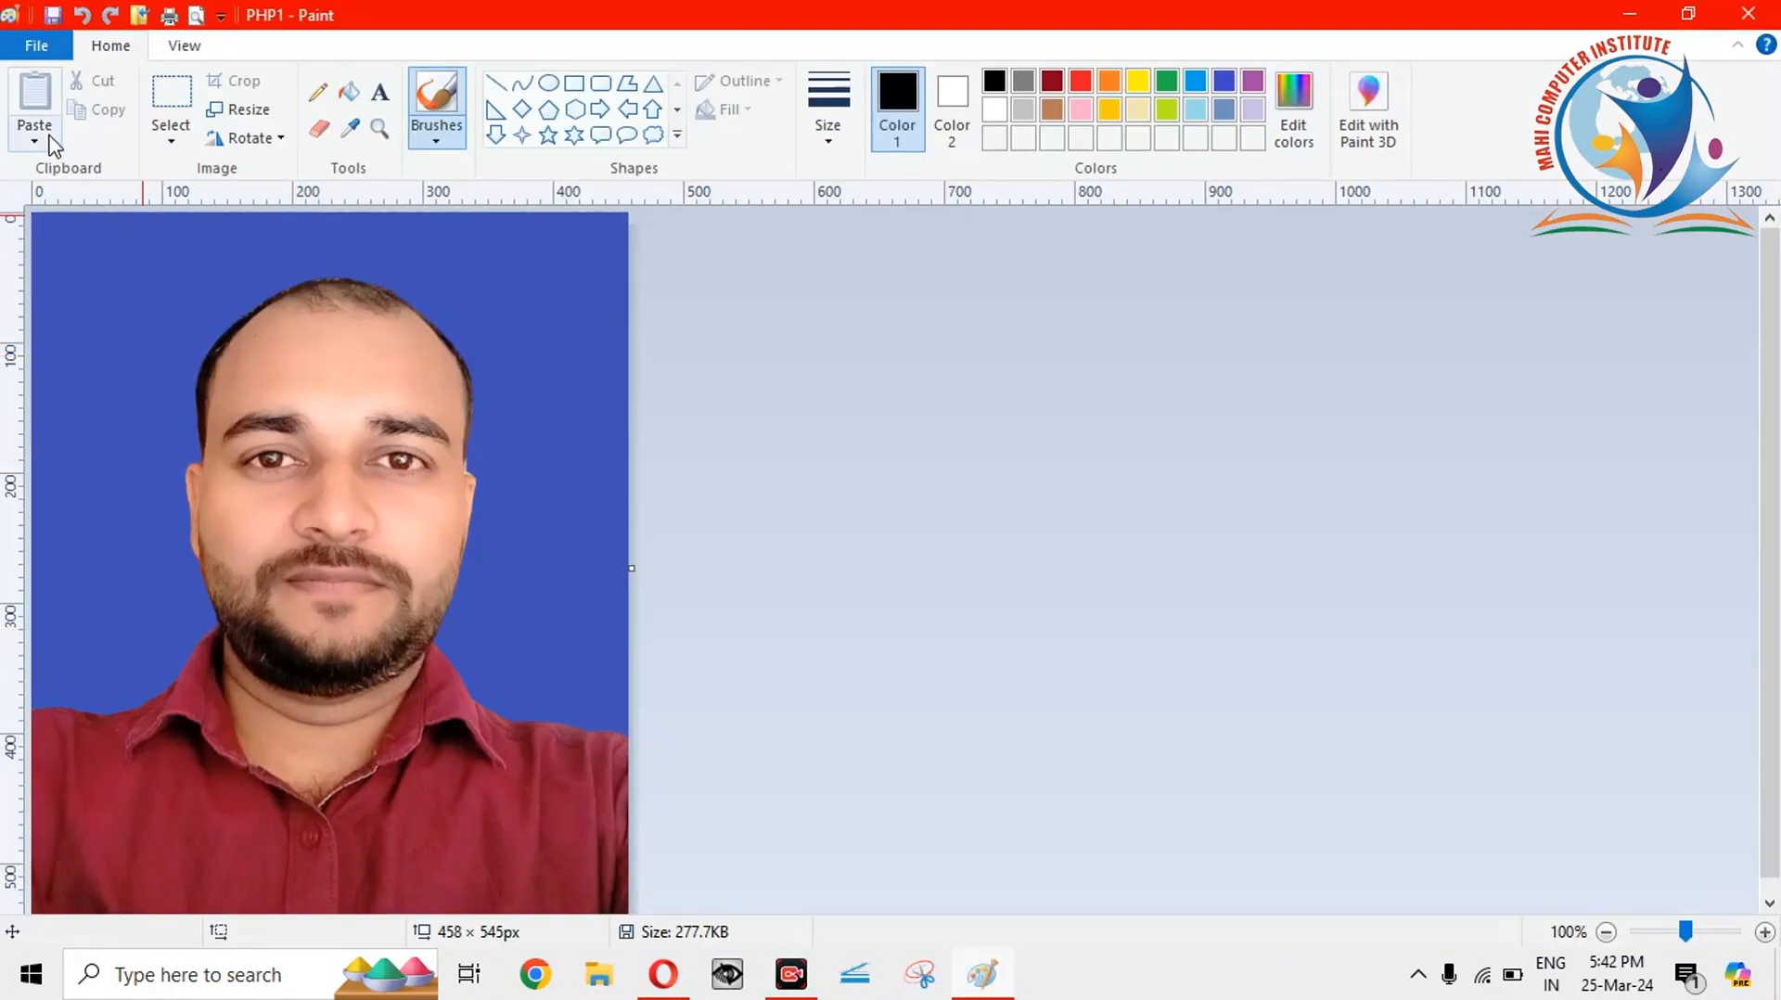
{"action": "left_click", "coordinate": [51, 142]}
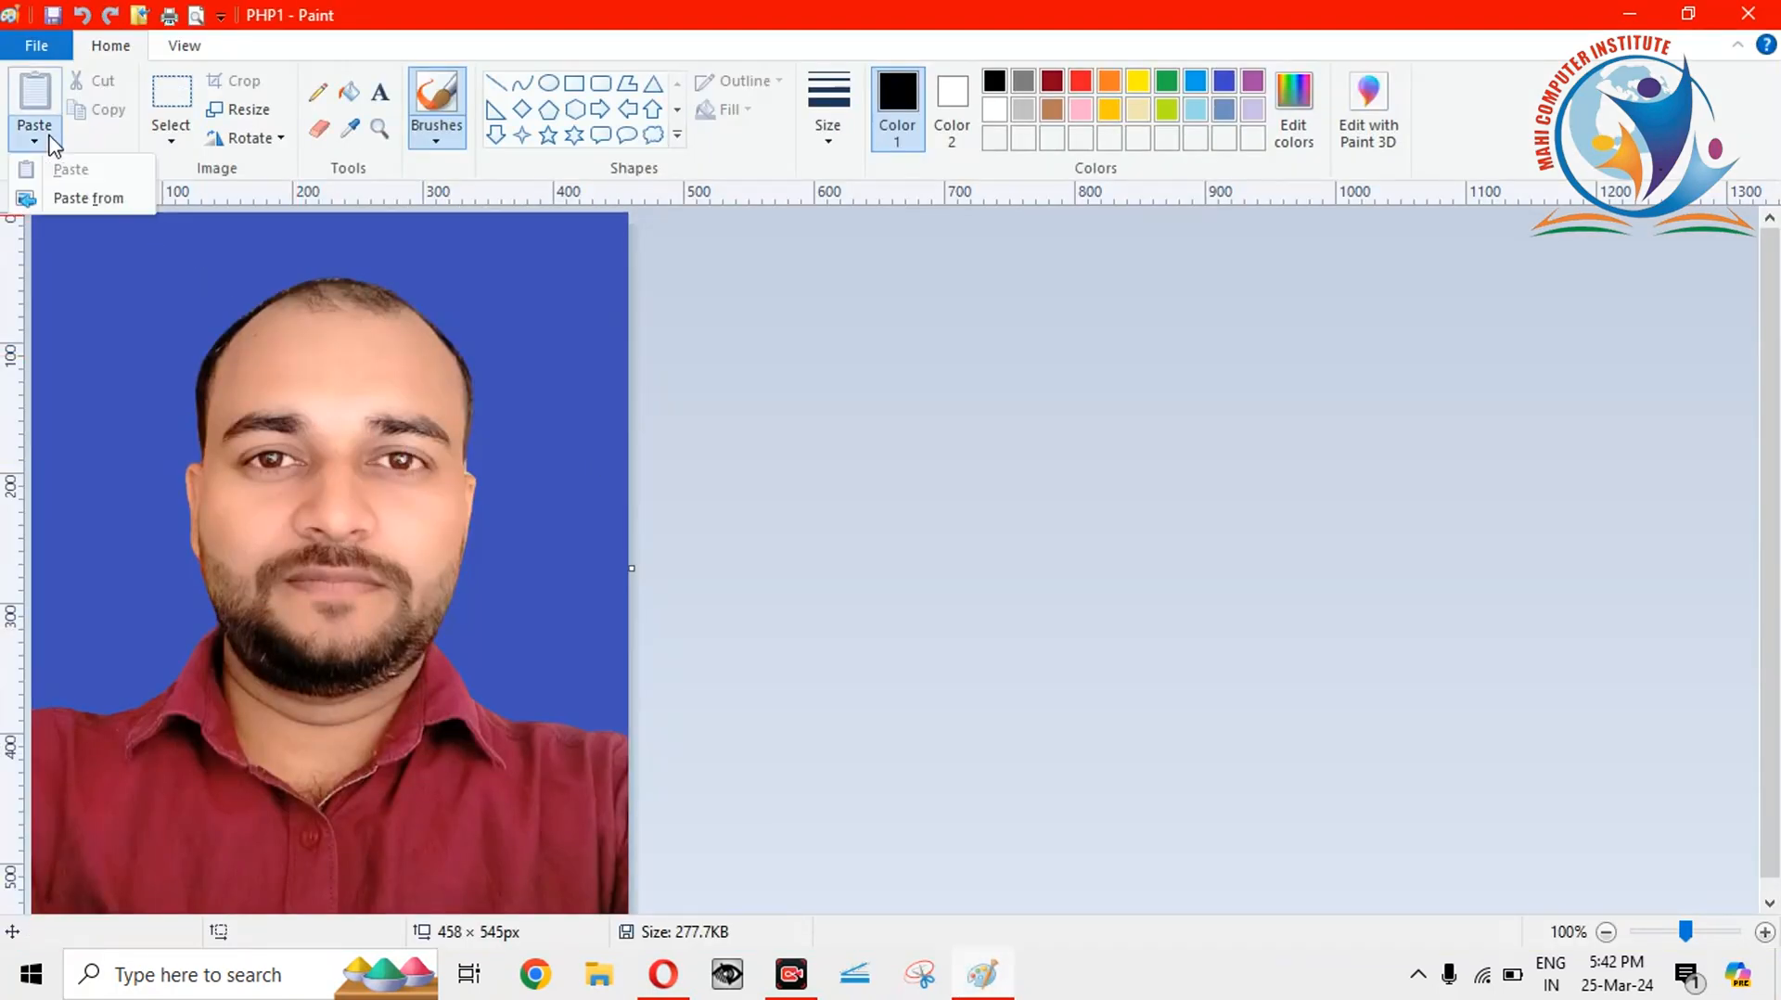
{"action": "left_click", "coordinate": [37, 47]}
{"action": "mouse_move", "coordinate": [69, 267]}
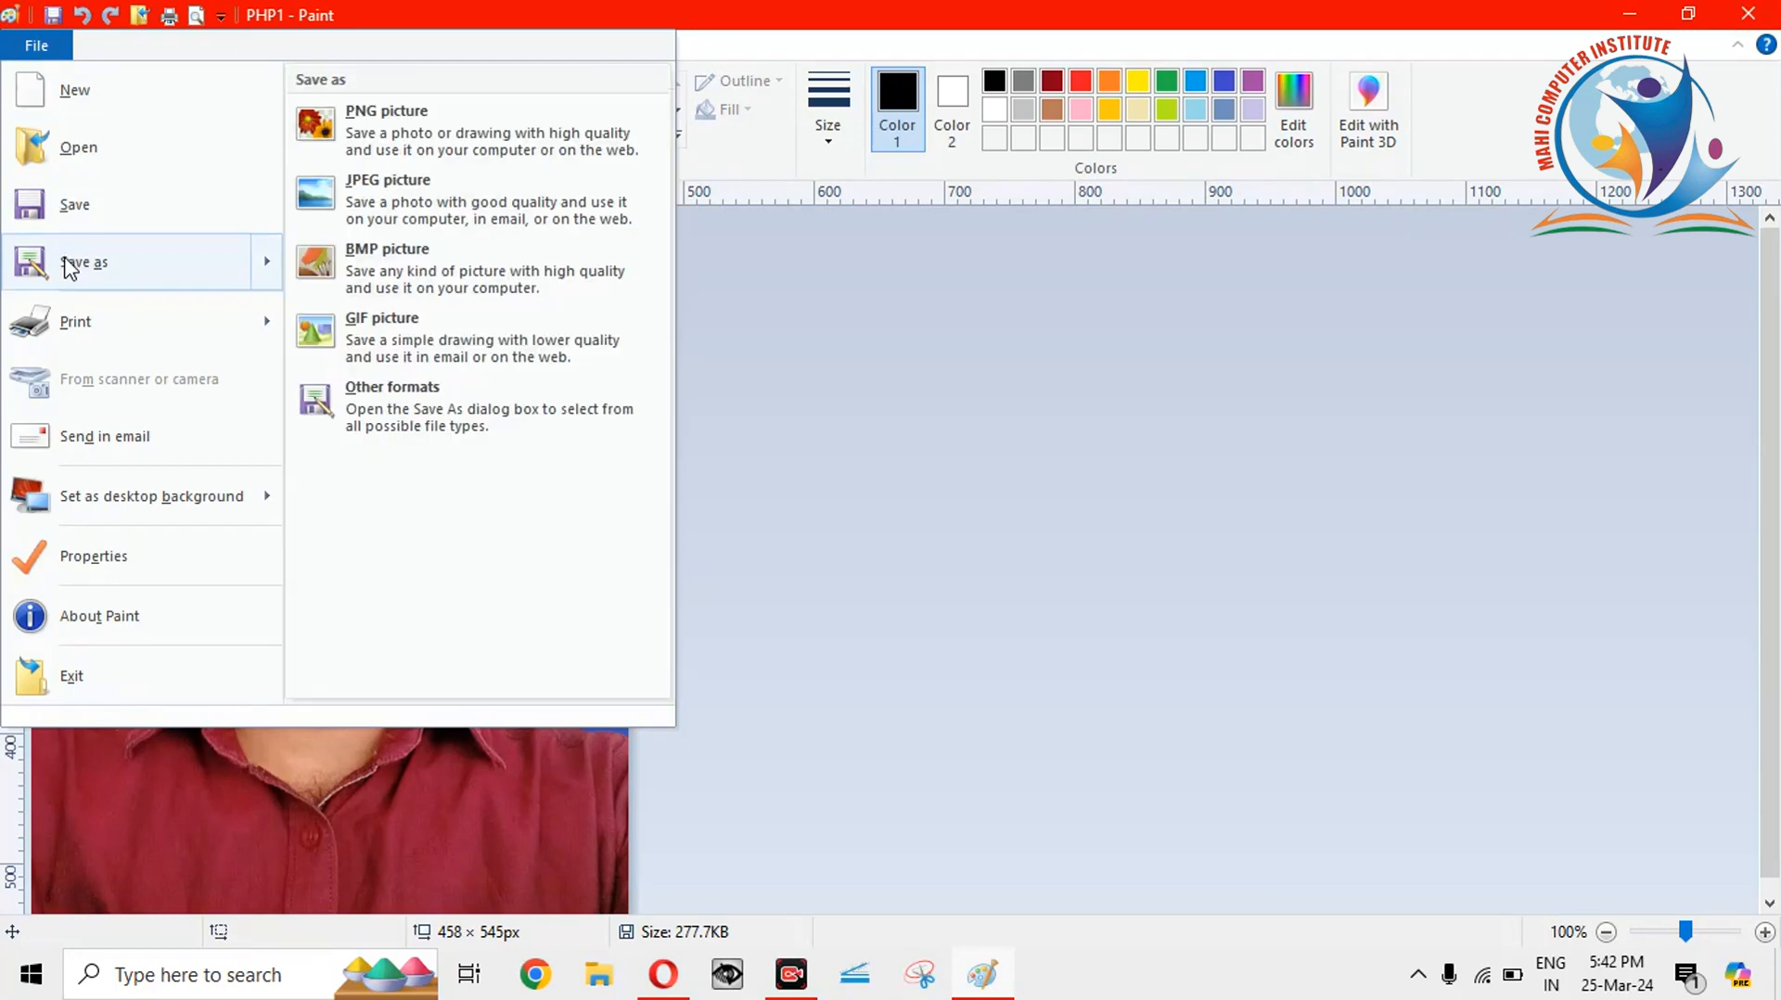
{"action": "left_click", "coordinate": [408, 195]}
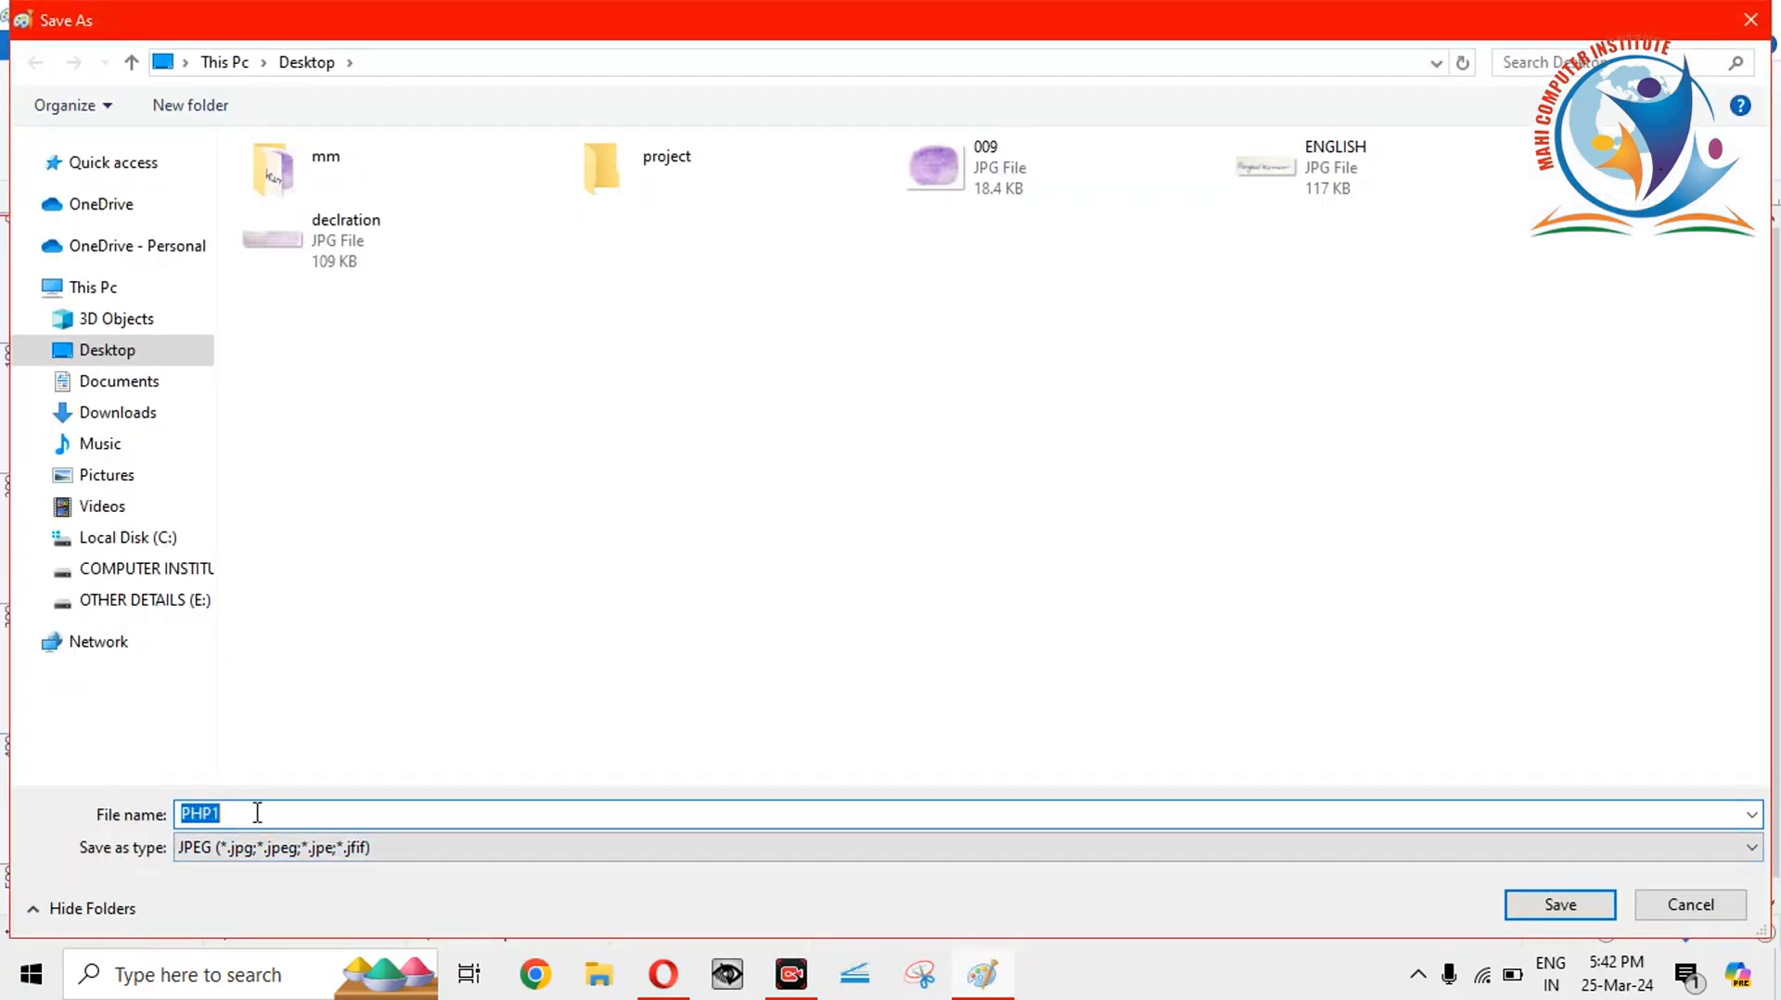
{"action": "left_click", "coordinate": [257, 813]}
{"action": "type", "text": "256"}
{"action": "left_click", "coordinate": [1561, 907]}
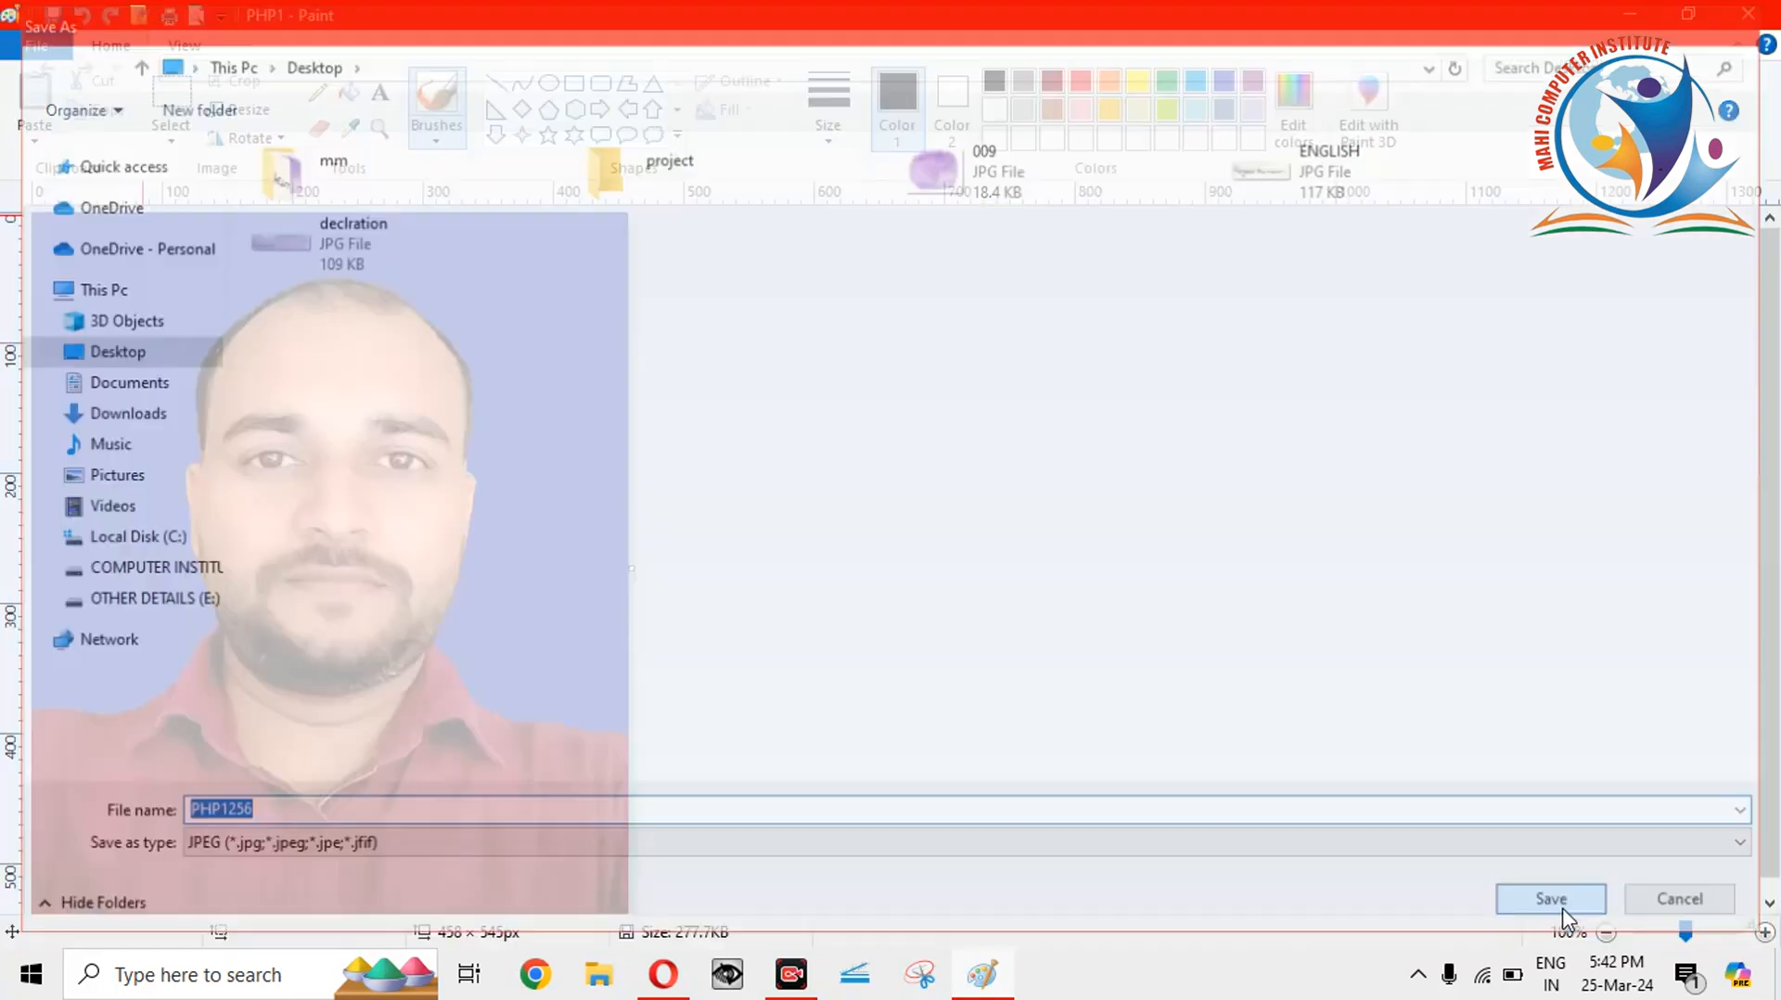
{"action": "left_click", "coordinate": [999, 544]}
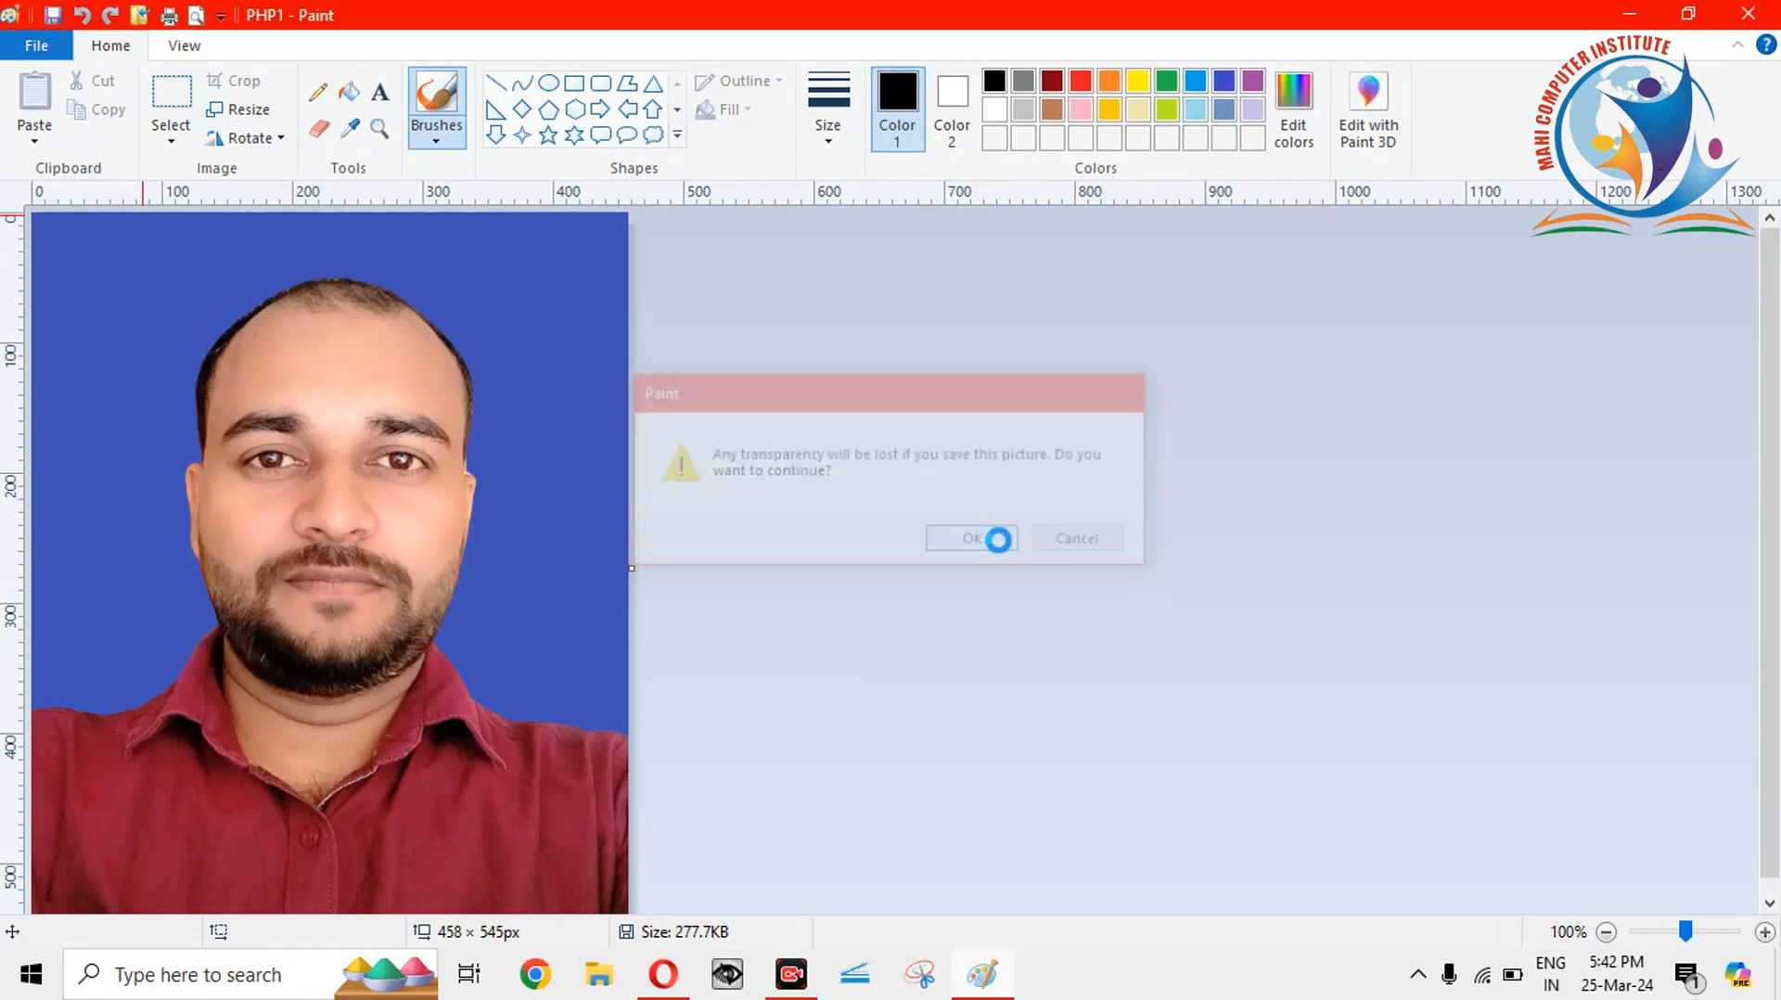
{"action": "left_click", "coordinate": [1775, 9]}
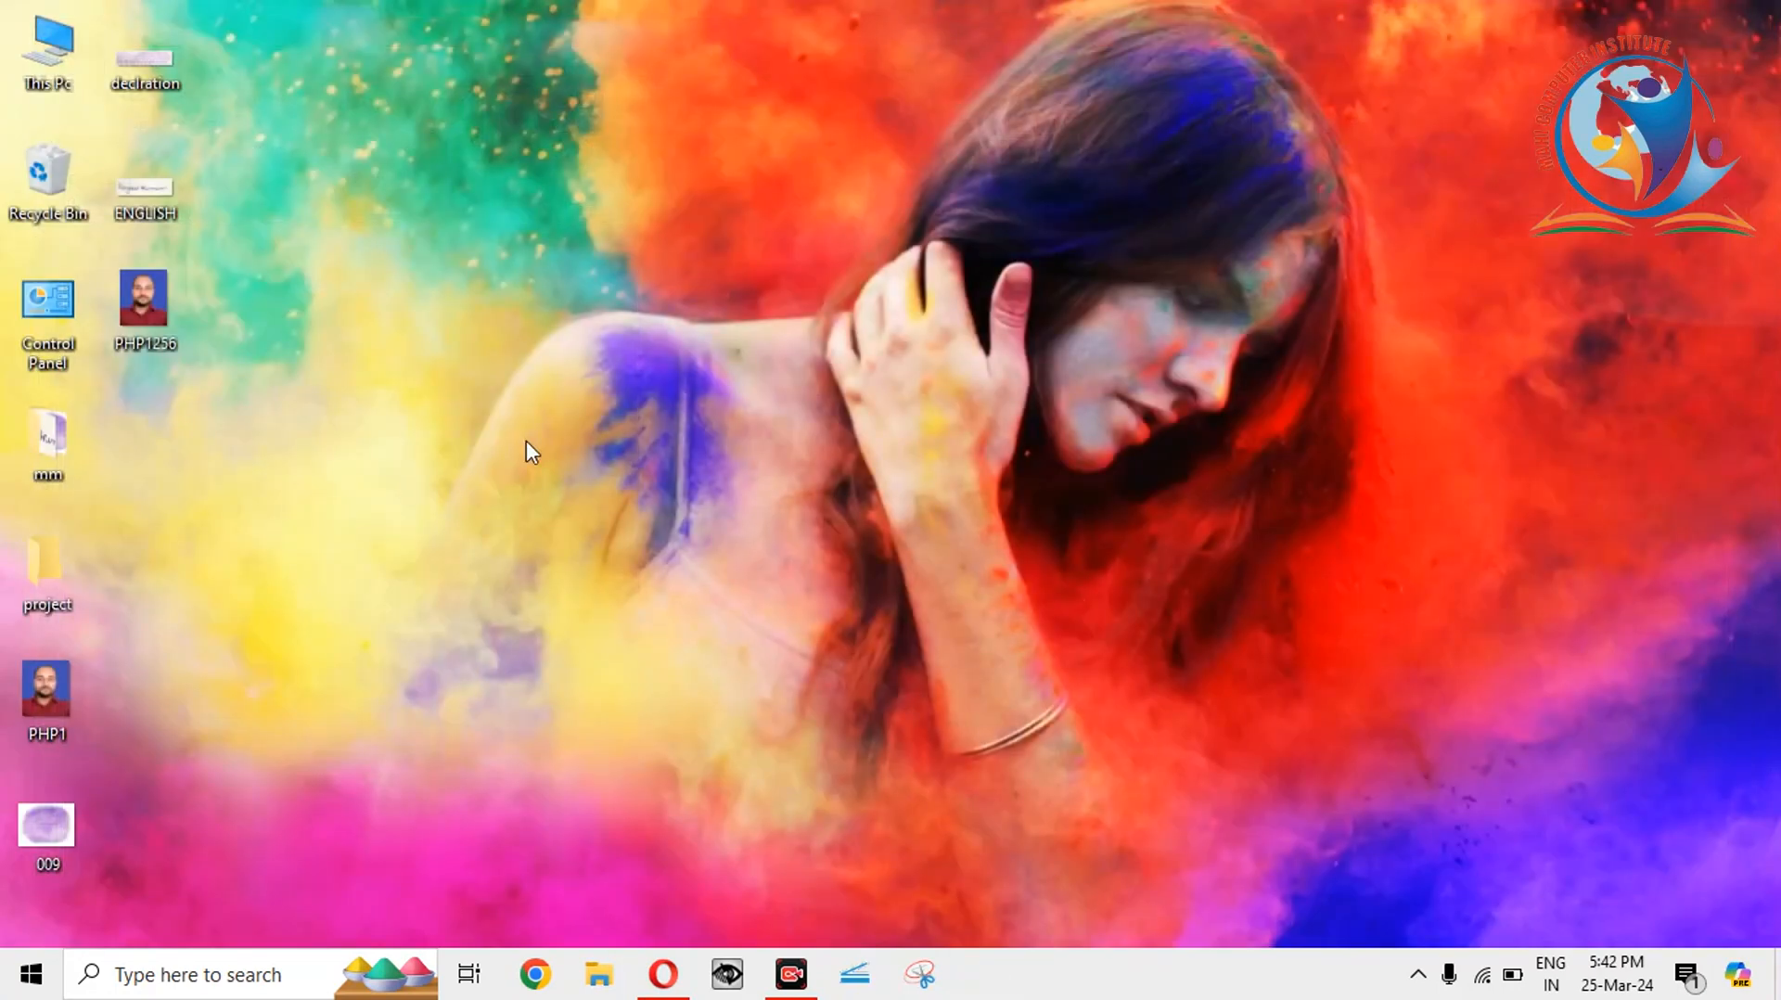
{"action": "right_click", "coordinate": [153, 302]}
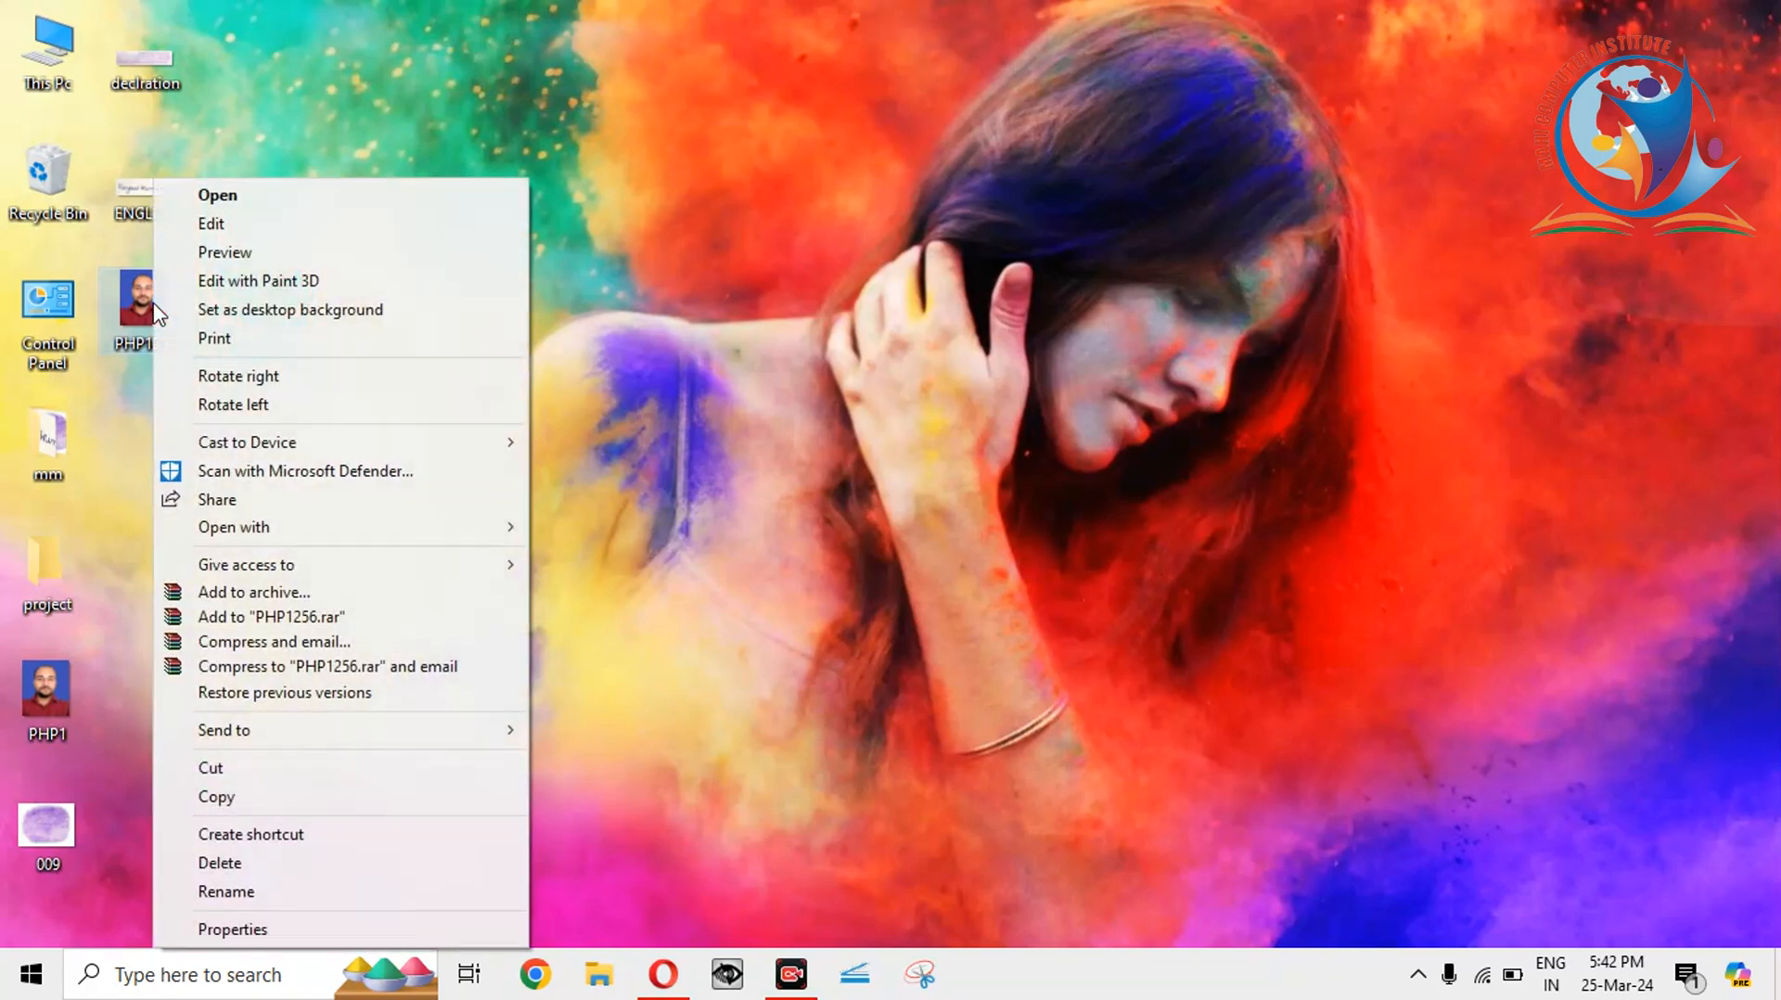
{"action": "left_click", "coordinate": [234, 930]}
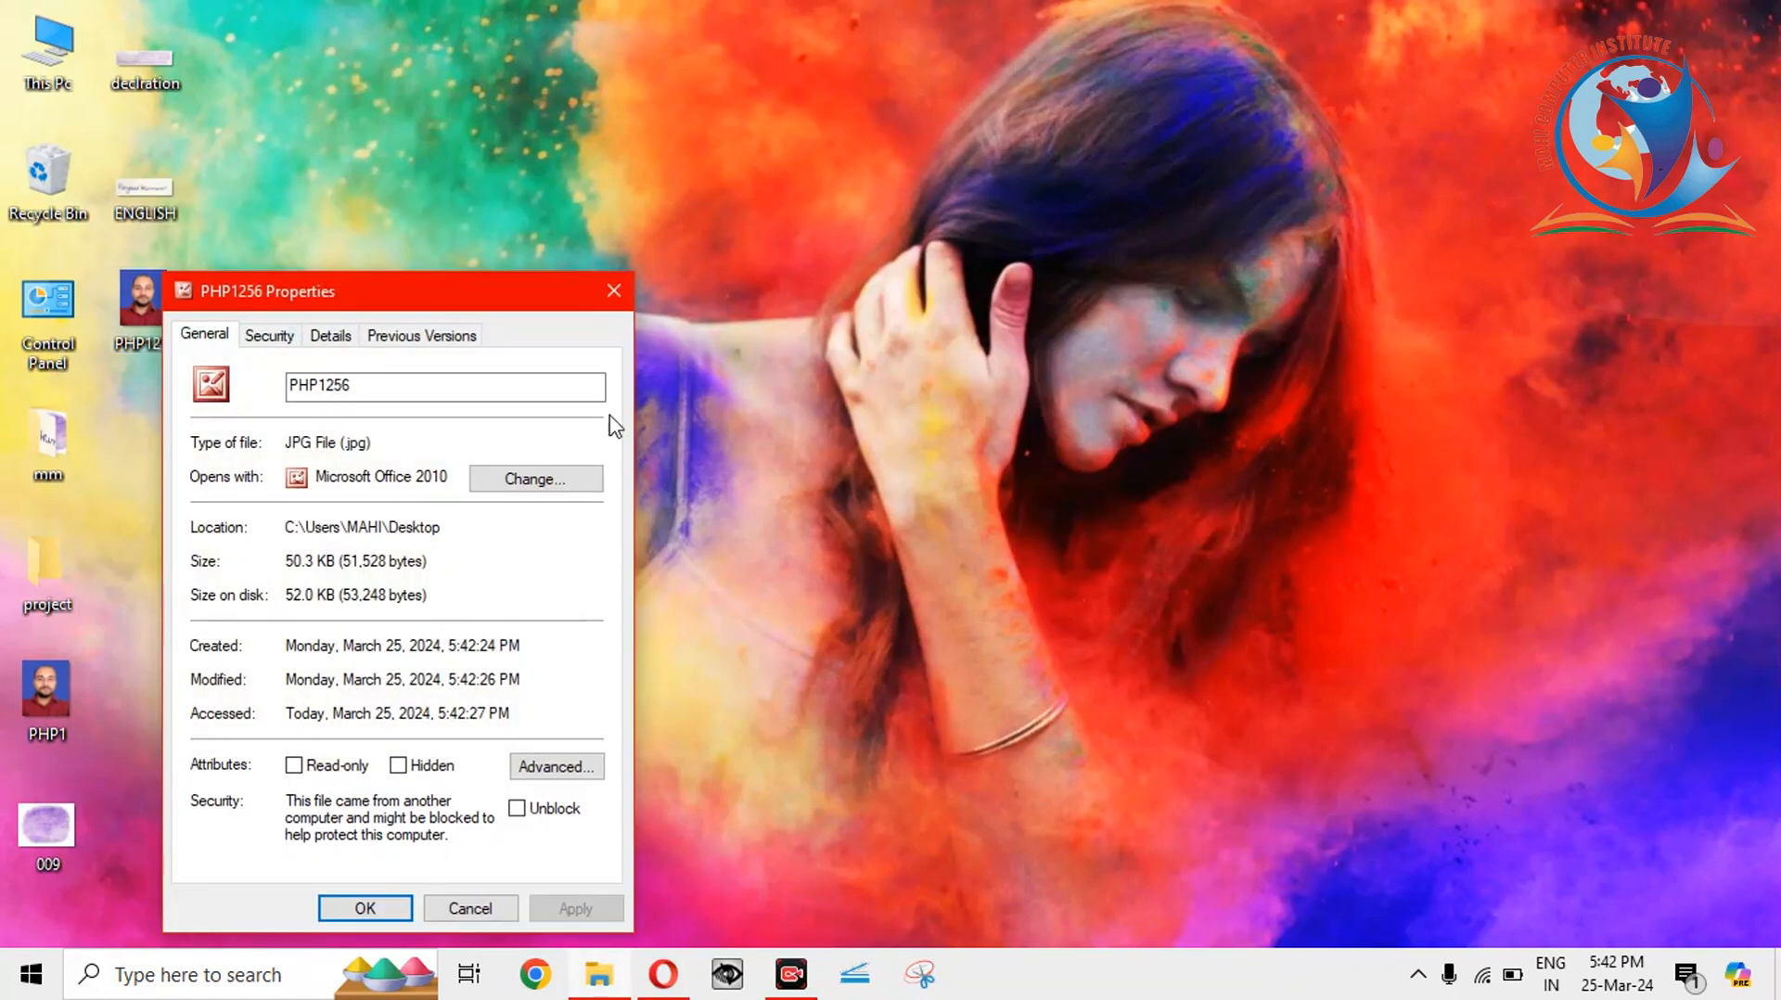
{"action": "left_click_drag", "start_coordinate": [355, 304], "coordinate": [786, 221]}
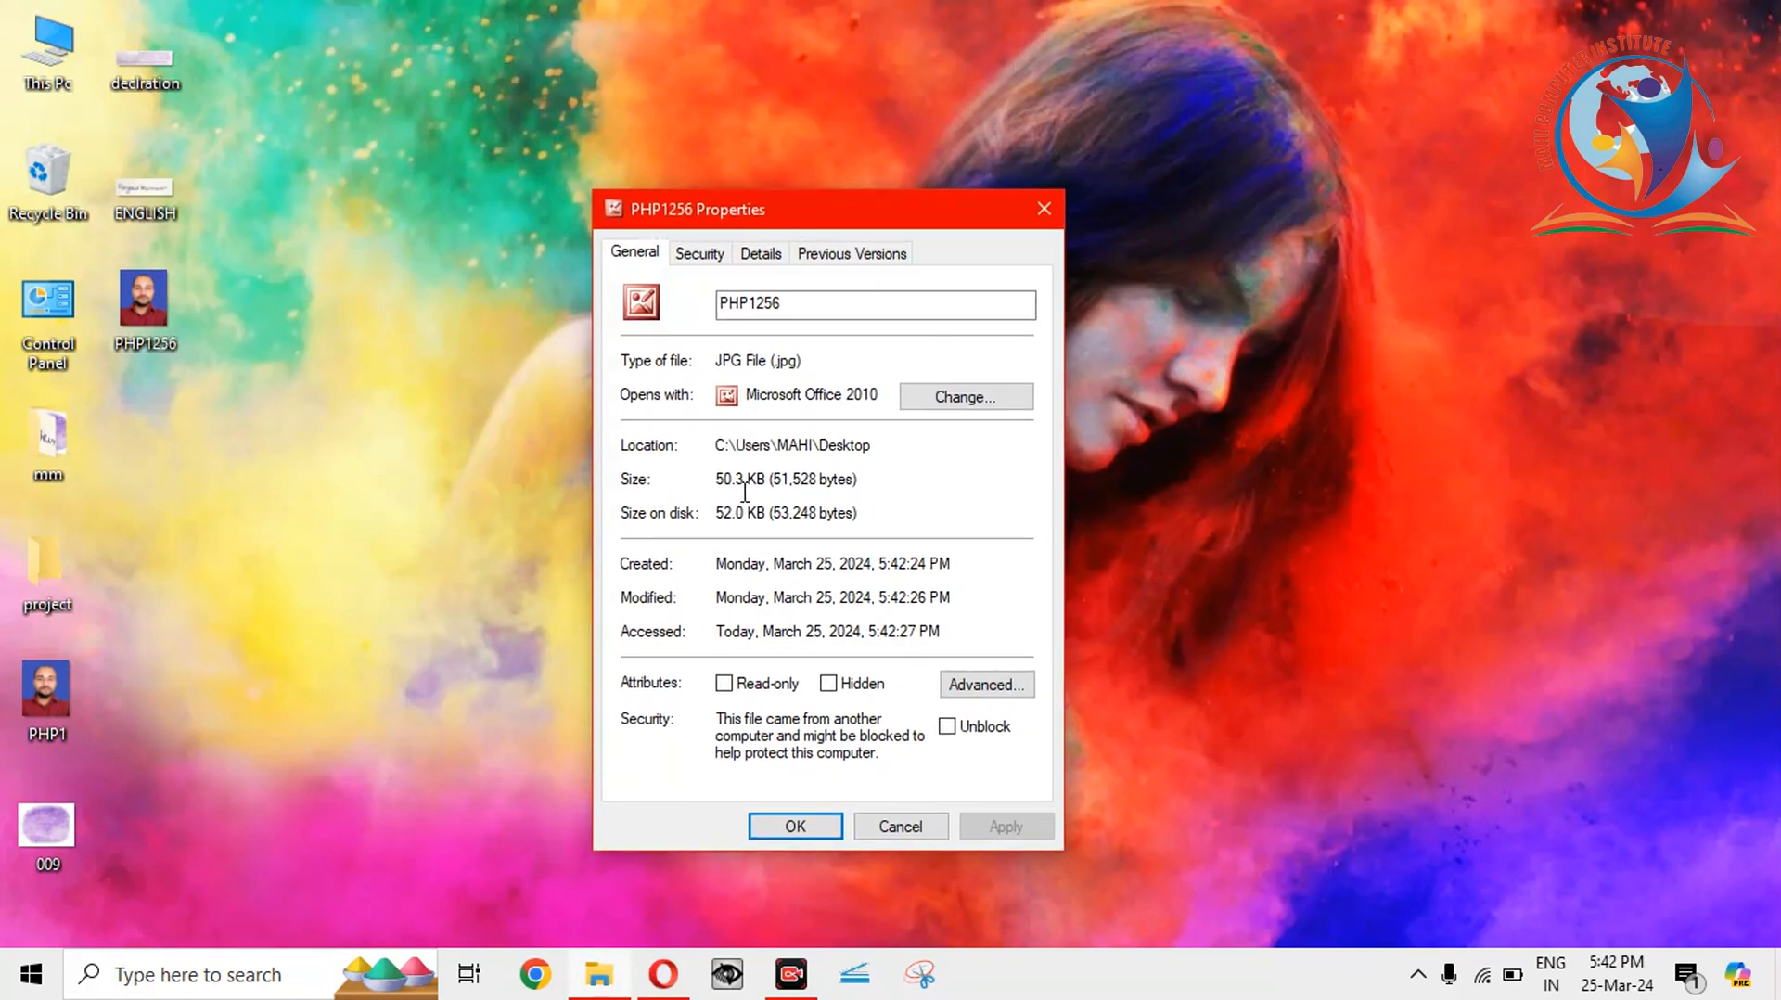
{"action": "left_click", "coordinate": [1046, 206]}
{"action": "mouse_move", "coordinate": [168, 318]}
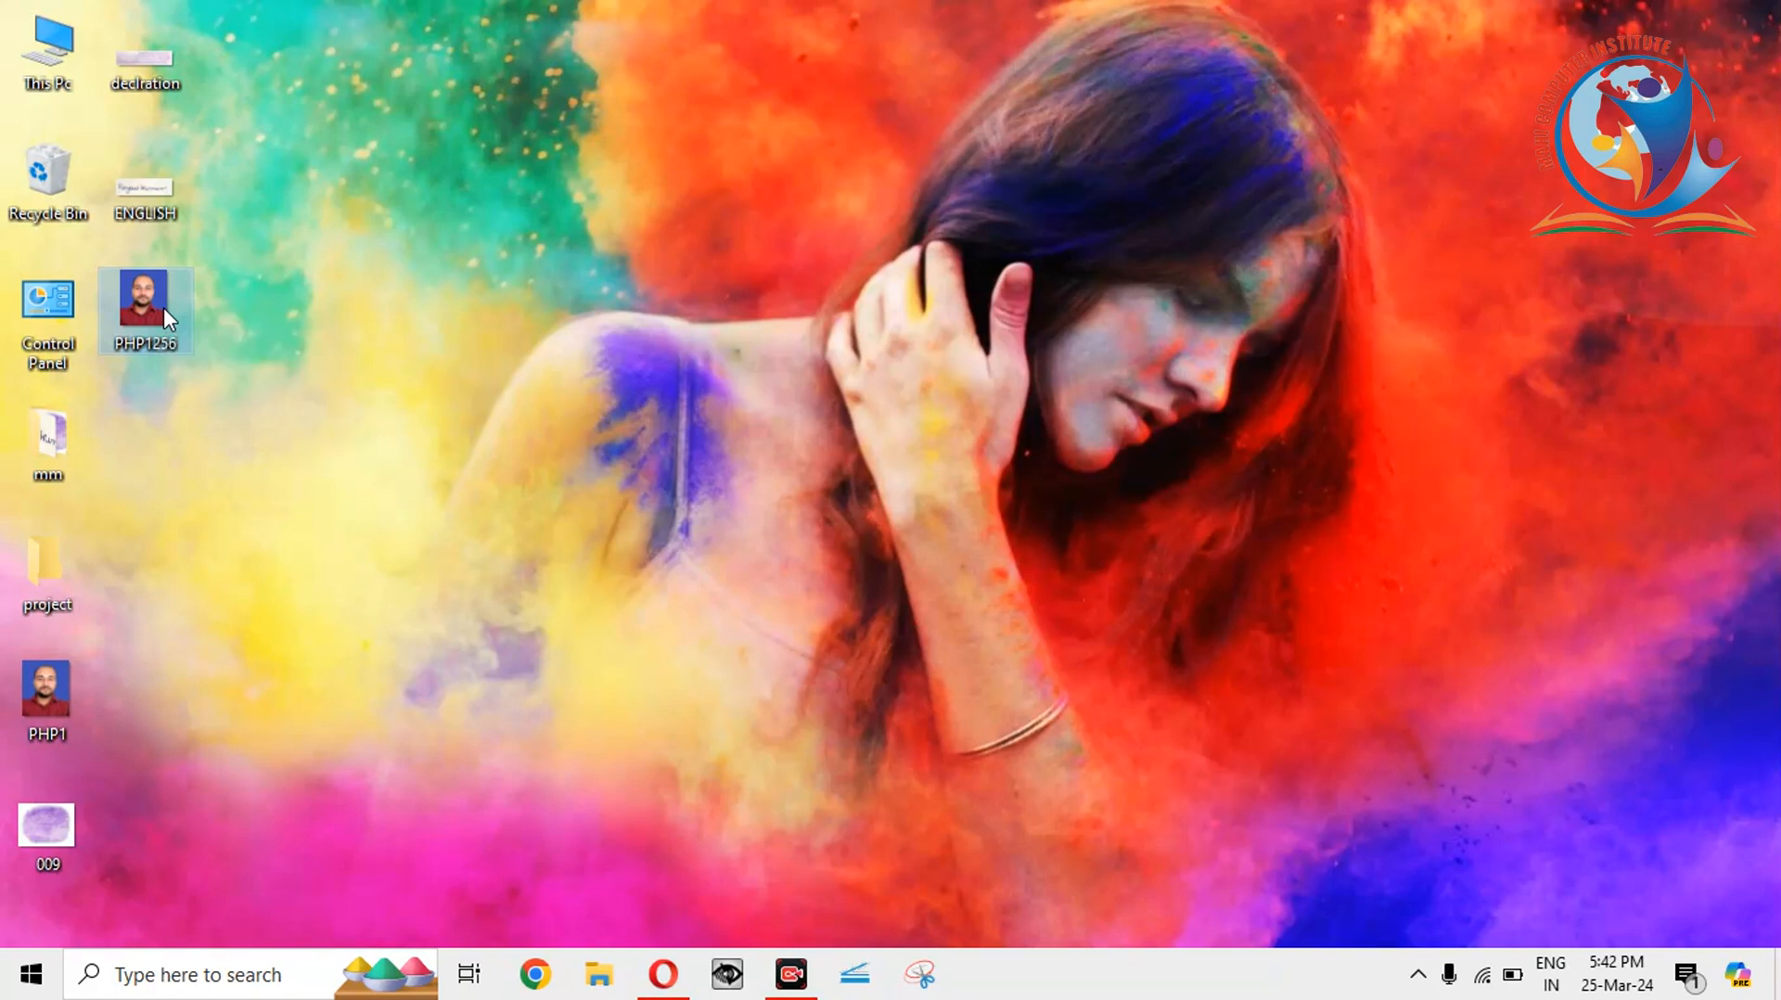
Open PHP1256 in Picture Manager and bring up the Resize settings.
{"action": "right_click", "coordinate": [163, 308]}
{"action": "mouse_move", "coordinate": [291, 537]}
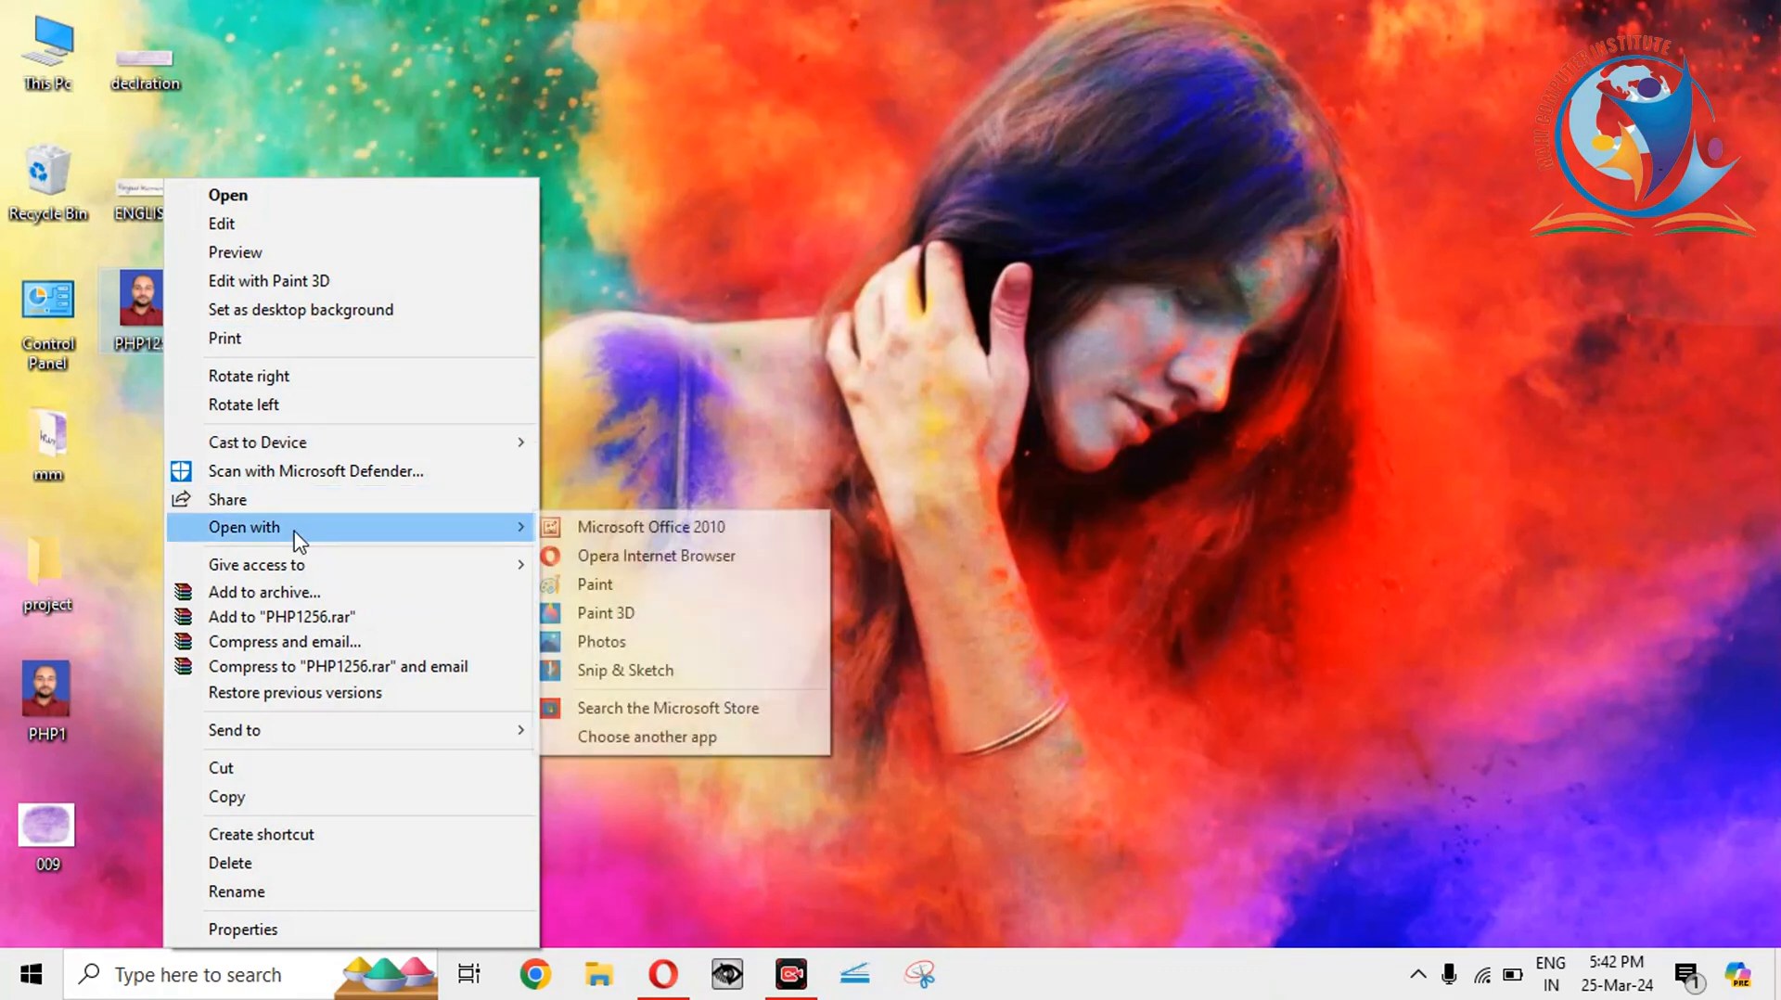
{"action": "left_click", "coordinate": [591, 528]}
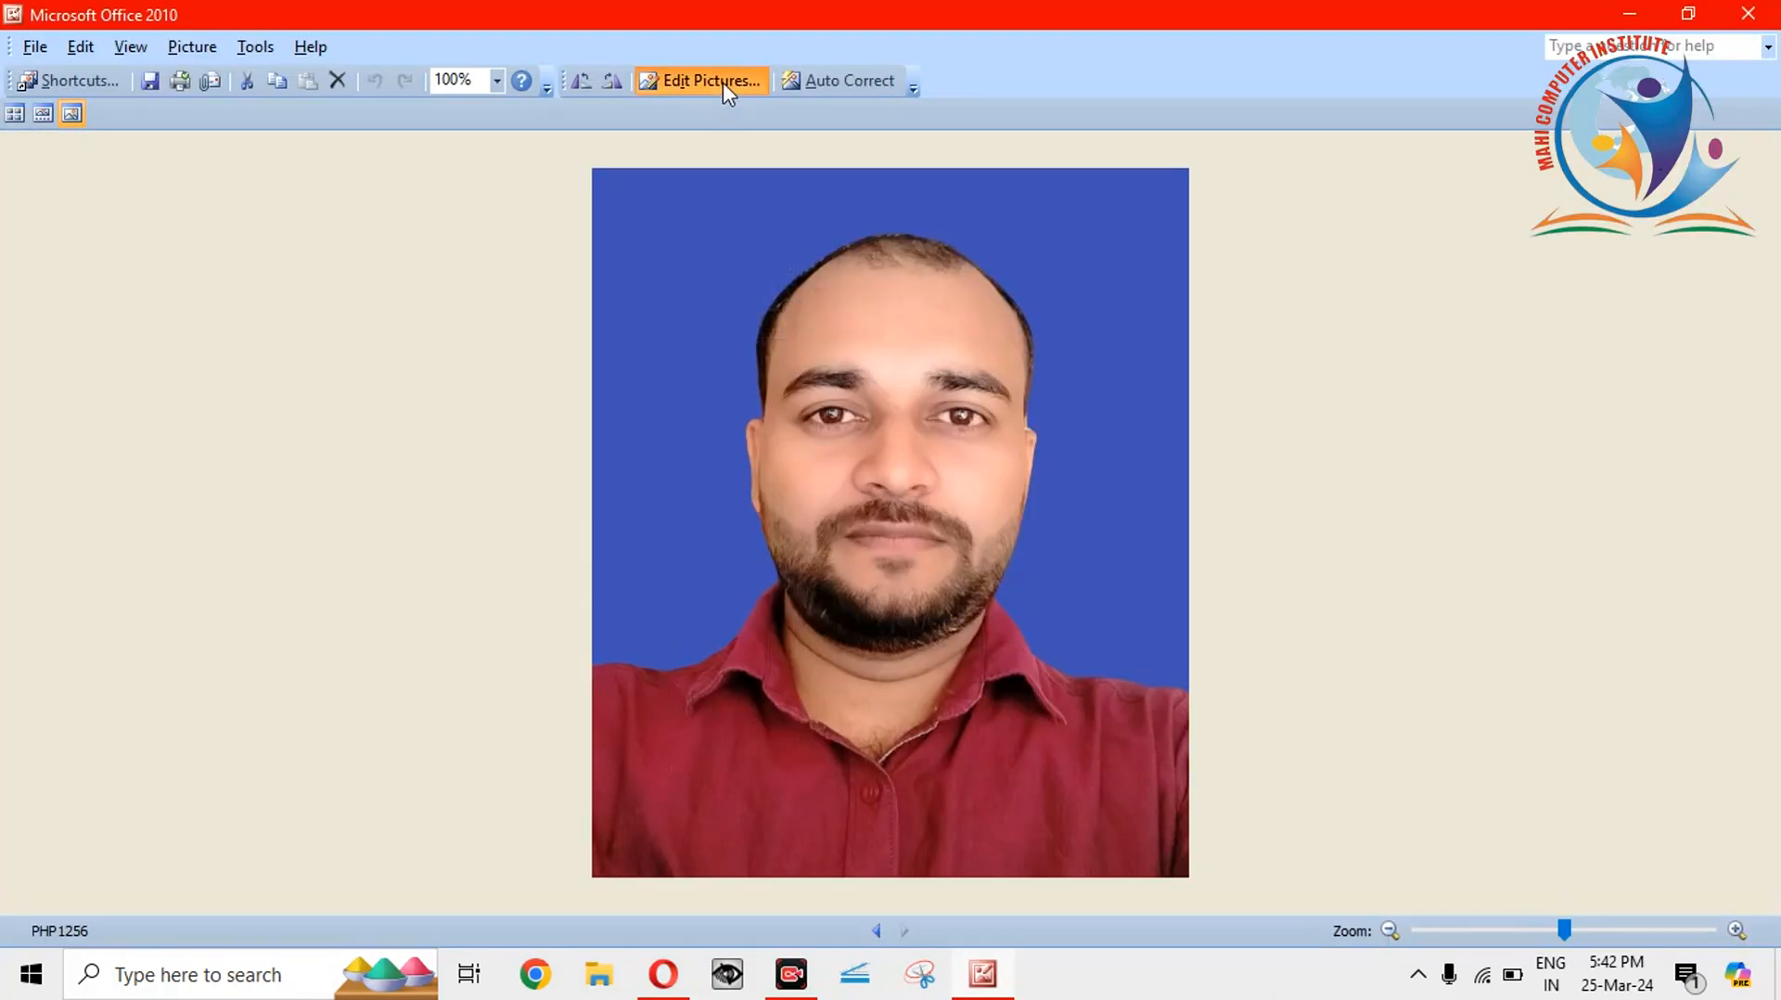
{"action": "left_click", "coordinate": [722, 82]}
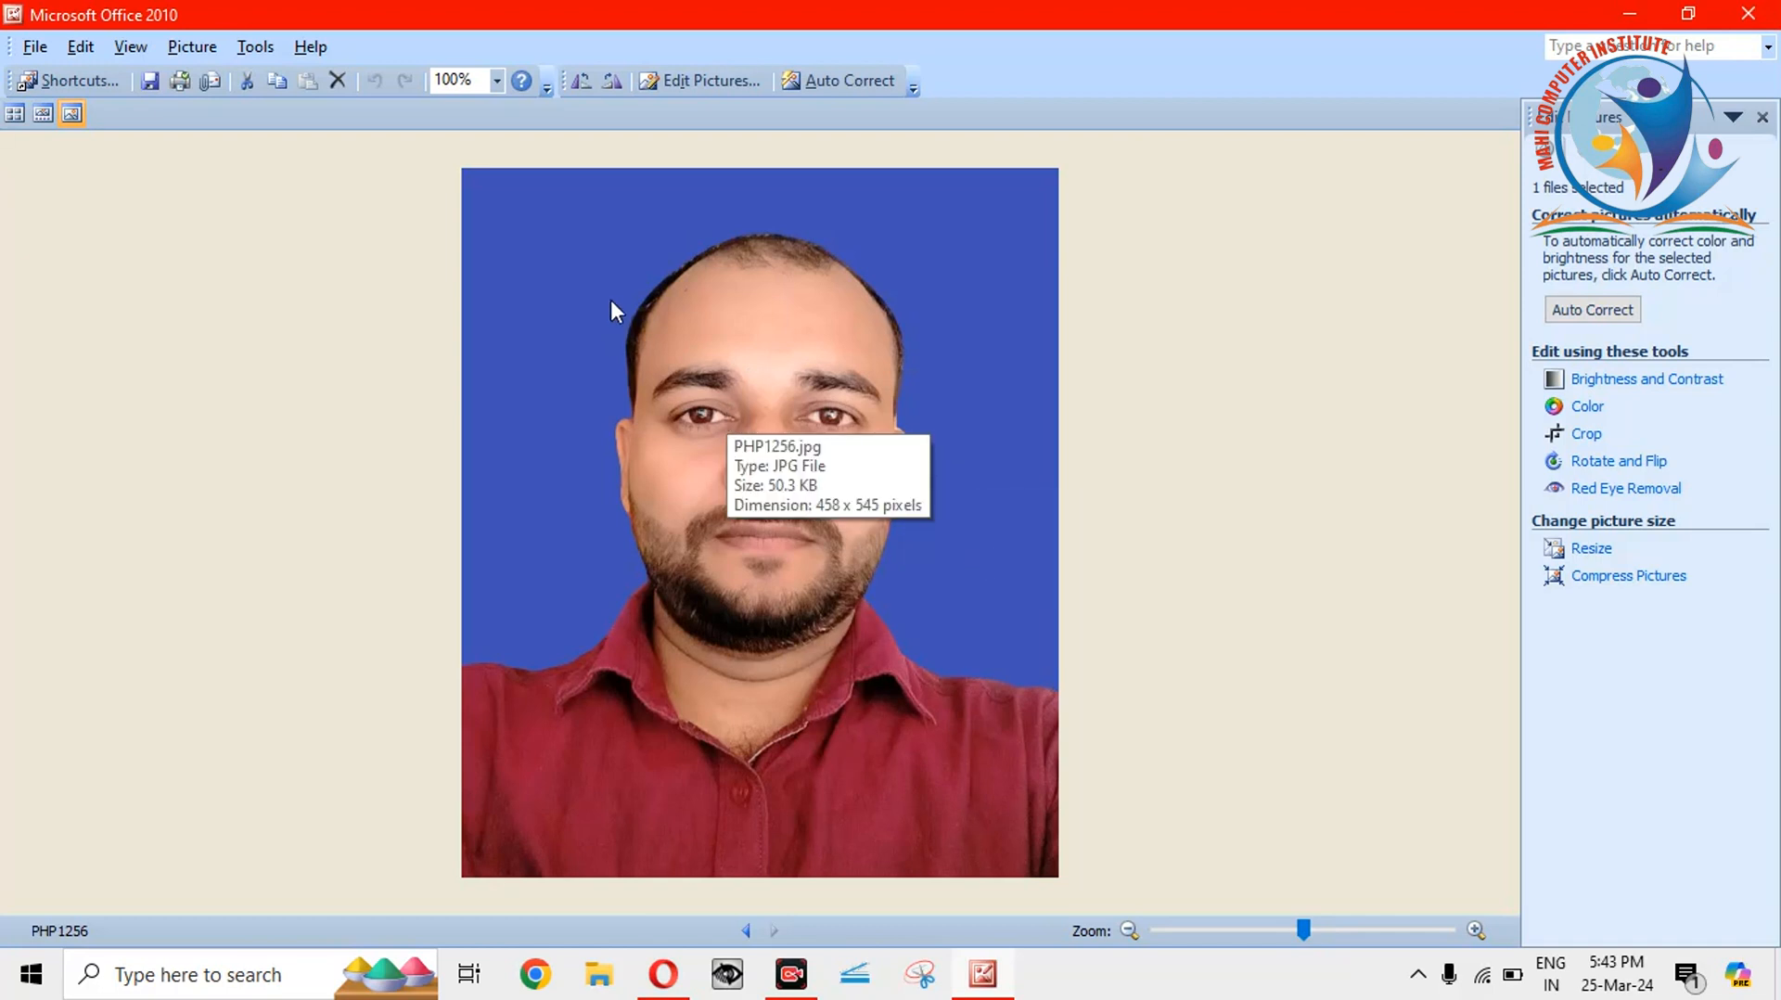
{"action": "left_click", "coordinate": [1589, 550]}
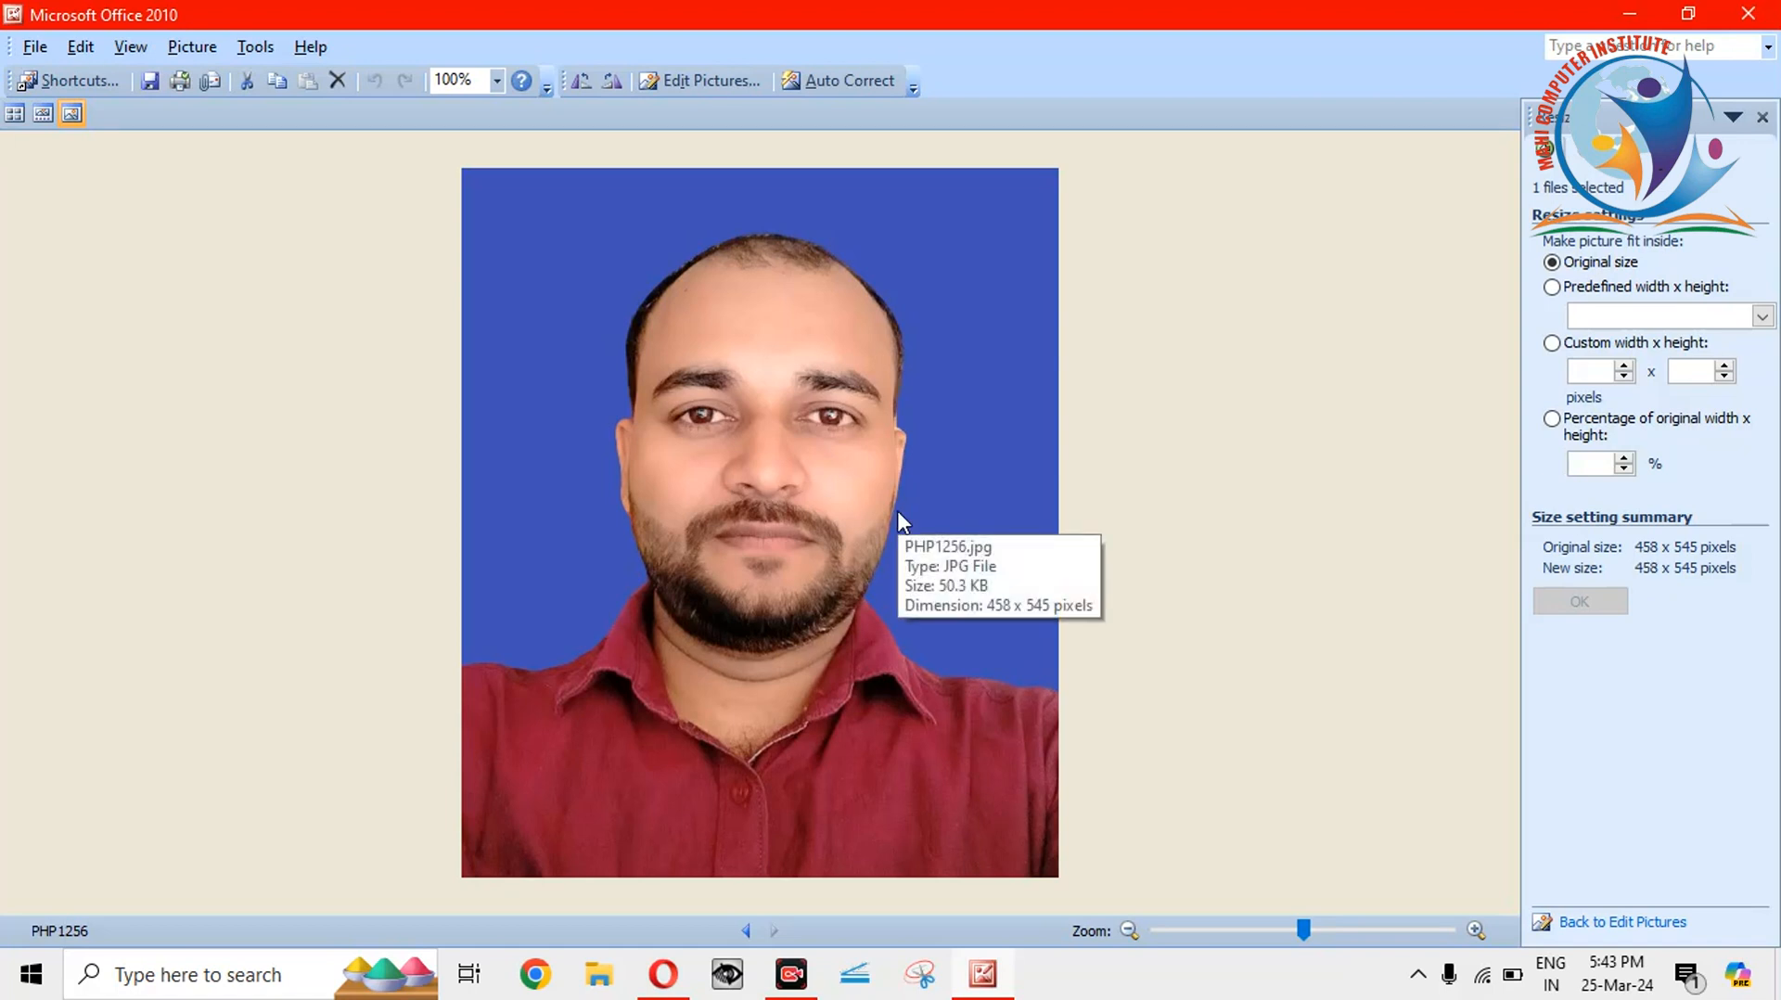
Resize PHP1256 to 84% (385 x 458 pixels), save it, and close Picture Manager.
{"action": "left_click", "coordinate": [1624, 469]}
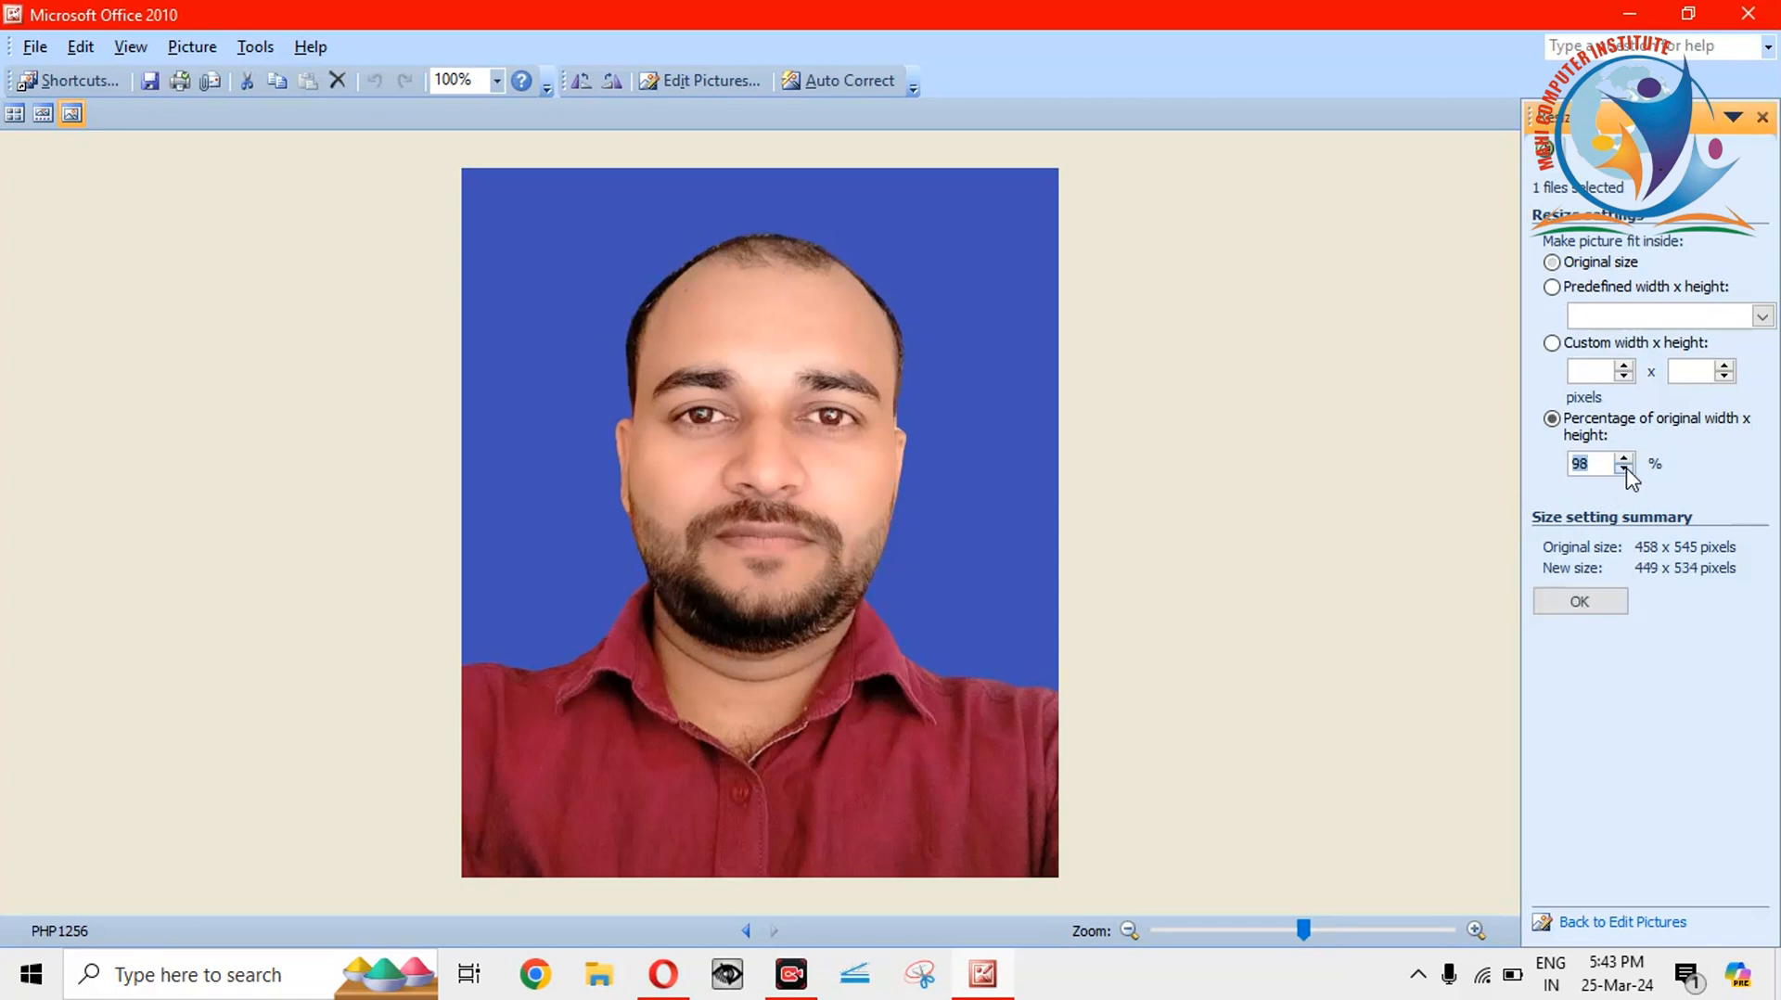
{"action": "left_click", "coordinate": [1624, 469]}
{"action": "left_click", "coordinate": [1624, 469]}
{"action": "left_click", "coordinate": [1624, 470]}
{"action": "left_click", "coordinate": [1625, 470]}
{"action": "left_click", "coordinate": [1624, 469]}
{"action": "left_click", "coordinate": [1580, 601]}
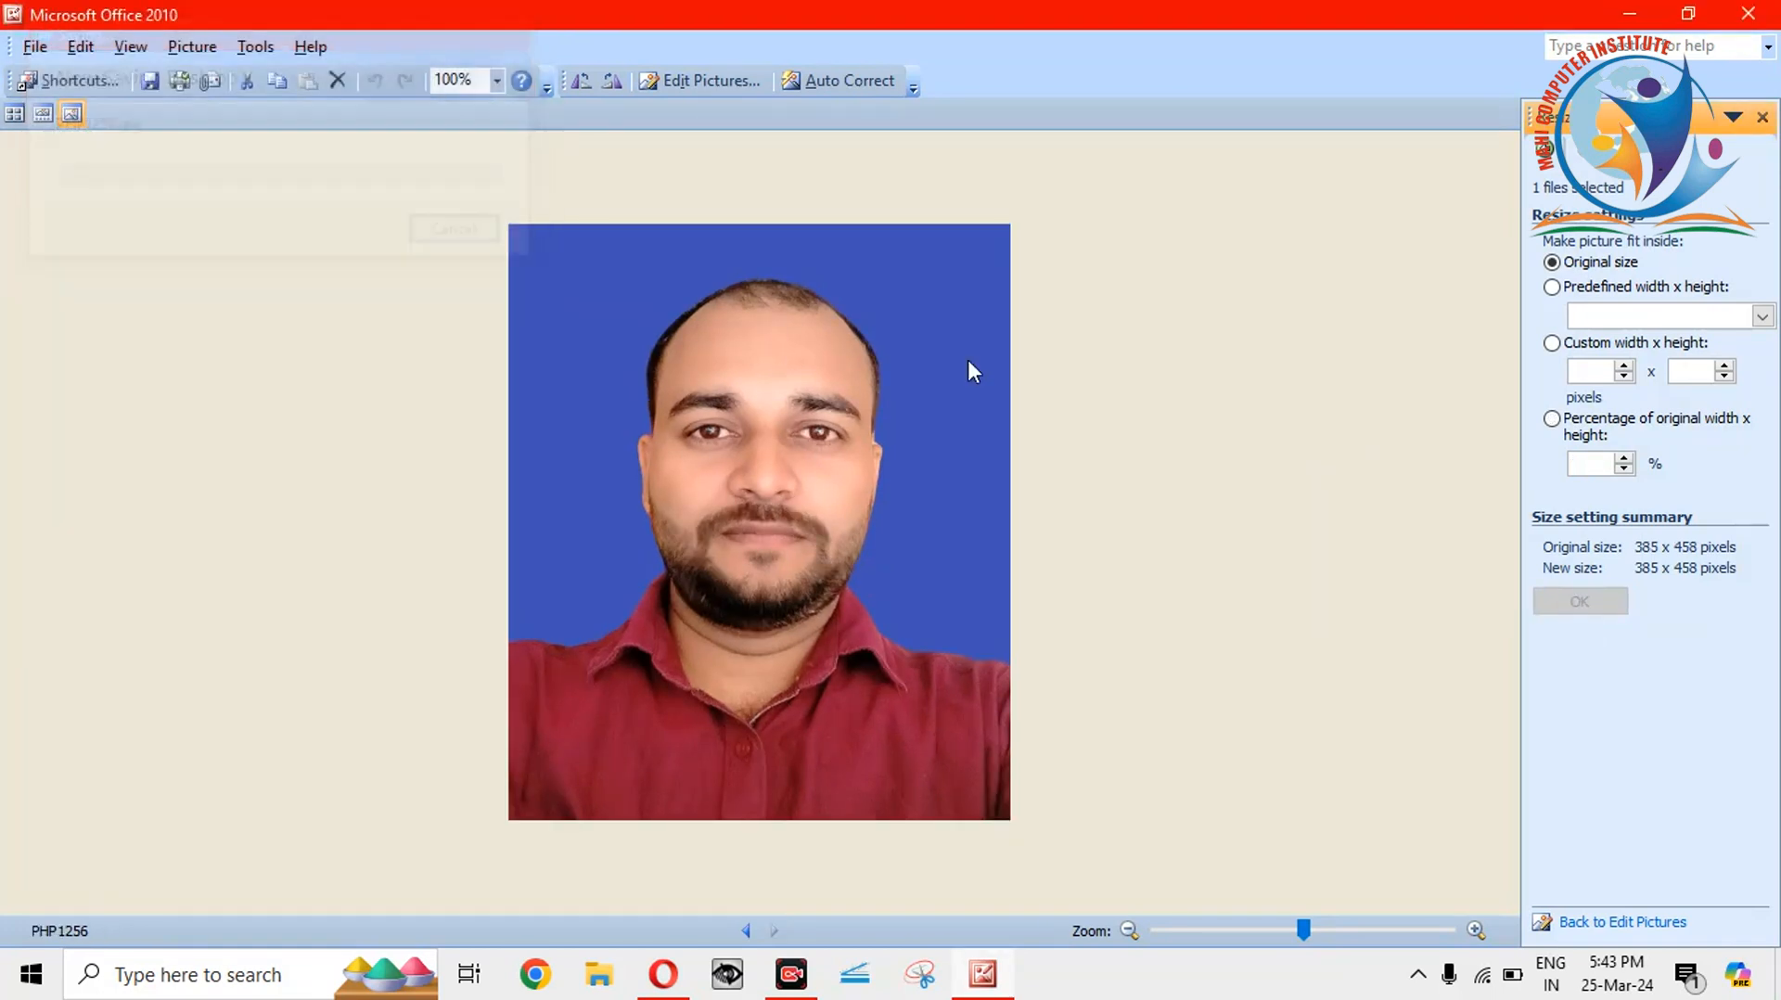
{"action": "mouse_move", "coordinate": [793, 373]}
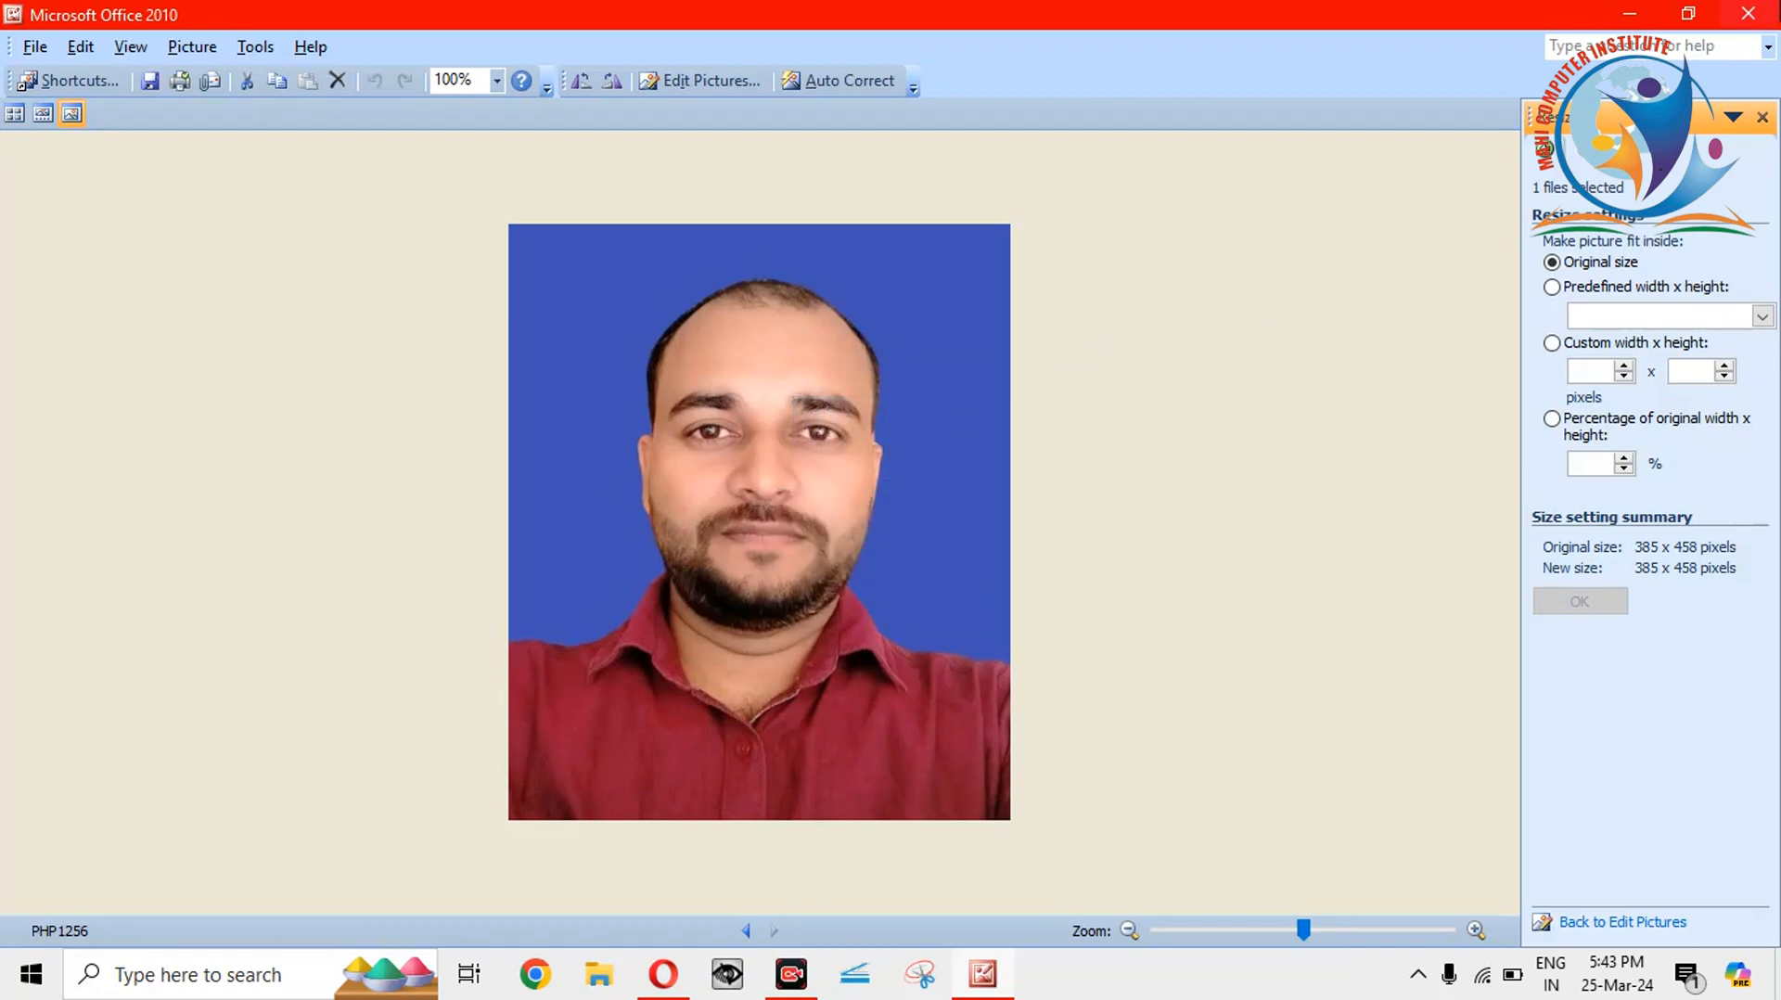
{"action": "left_click", "coordinate": [1775, 12]}
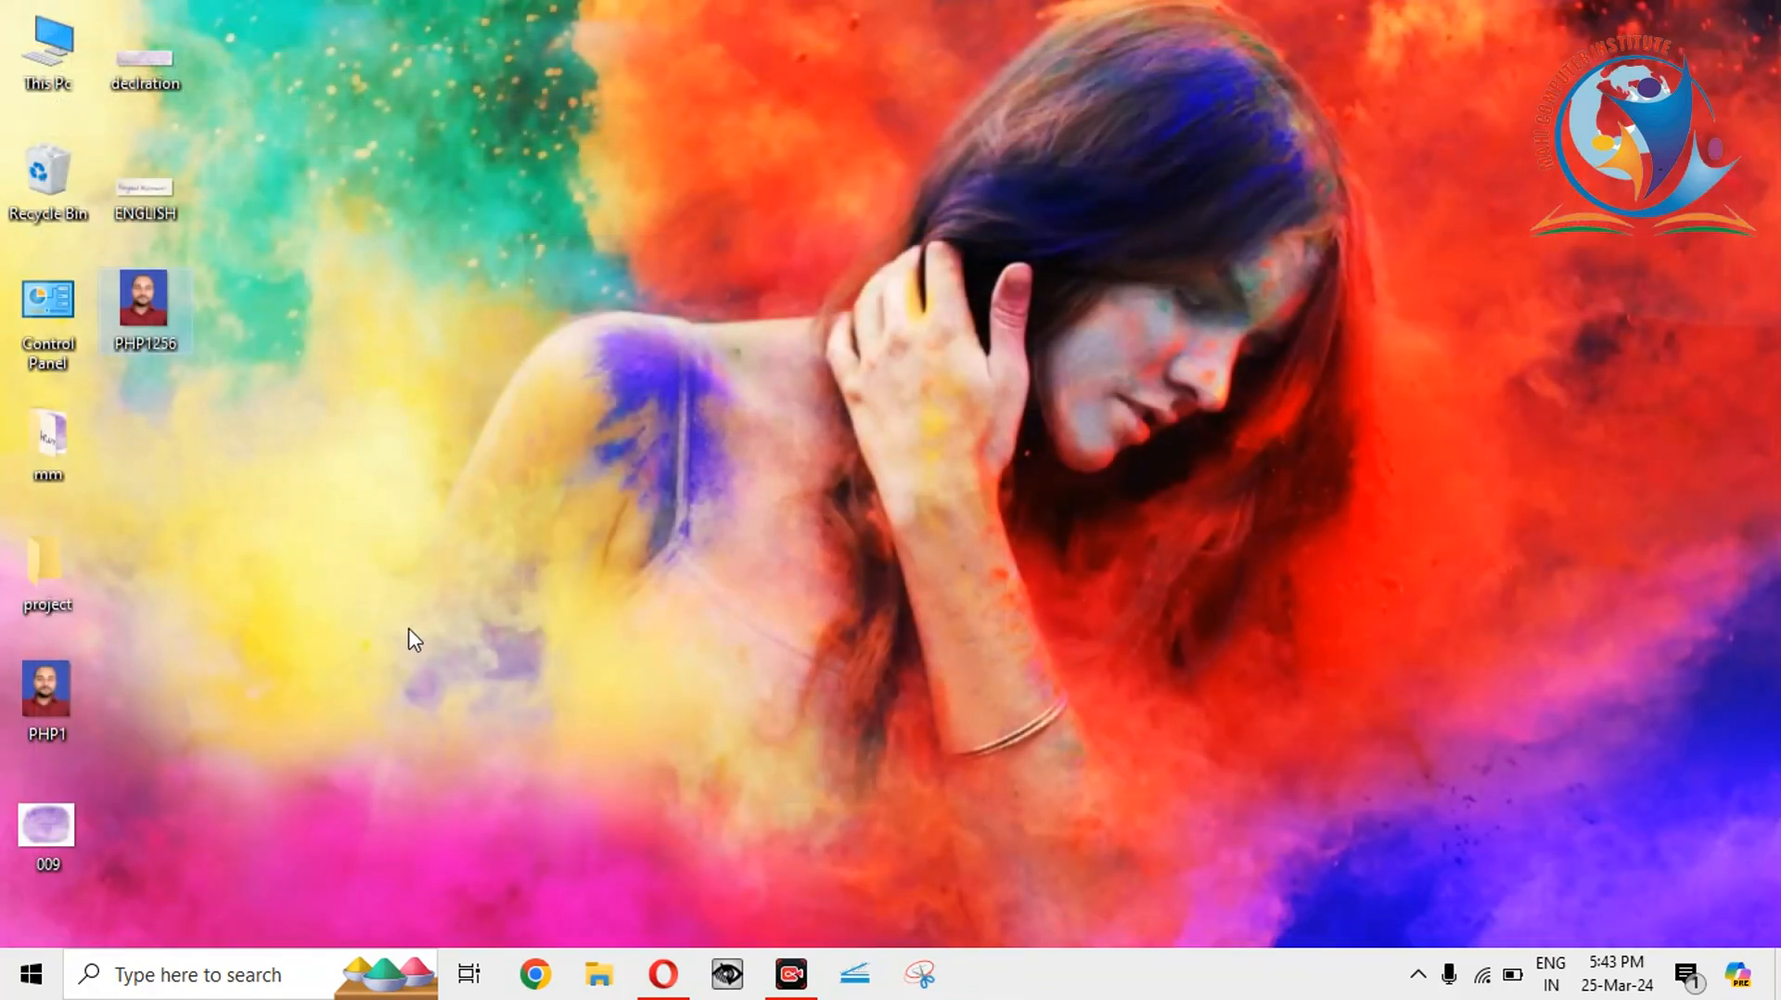
Upload PHP1256 as the candidate photo in IBPS Online and scroll down to the confirmation.
{"action": "left_click", "coordinate": [660, 972]}
{"action": "left_click", "coordinate": [165, 599]}
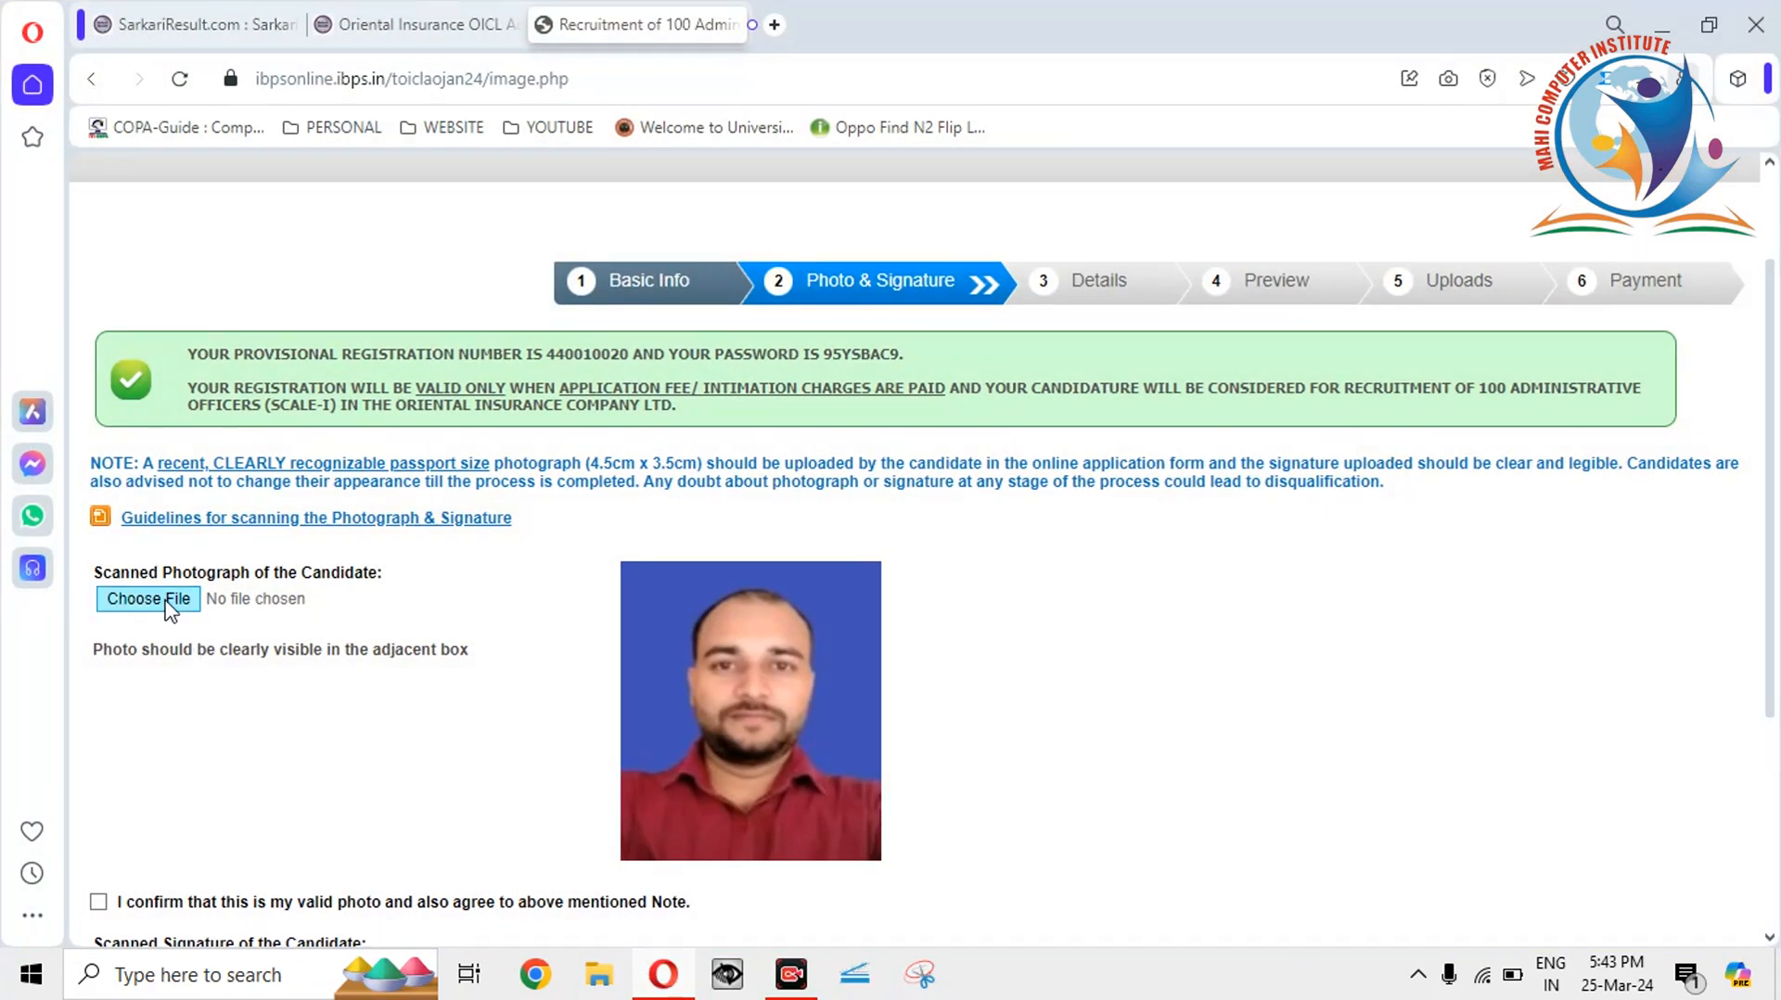
{"action": "left_click", "coordinate": [353, 508]}
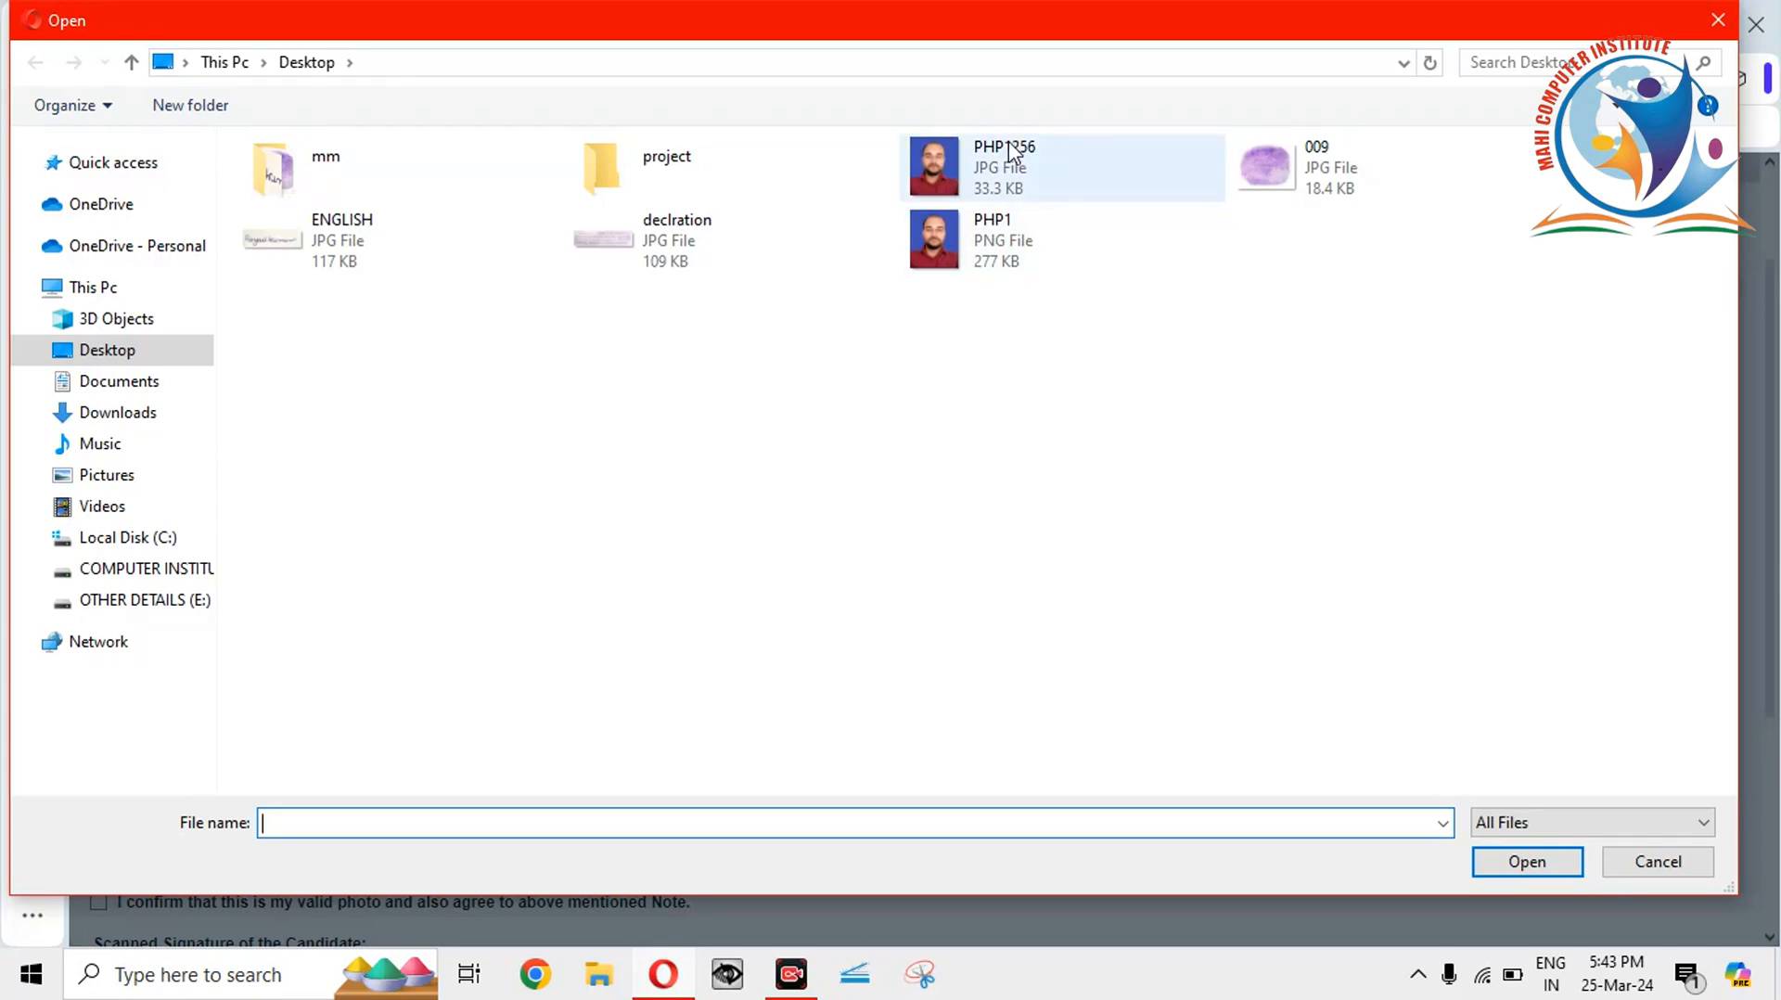
{"action": "double_click", "coordinate": [1009, 141]}
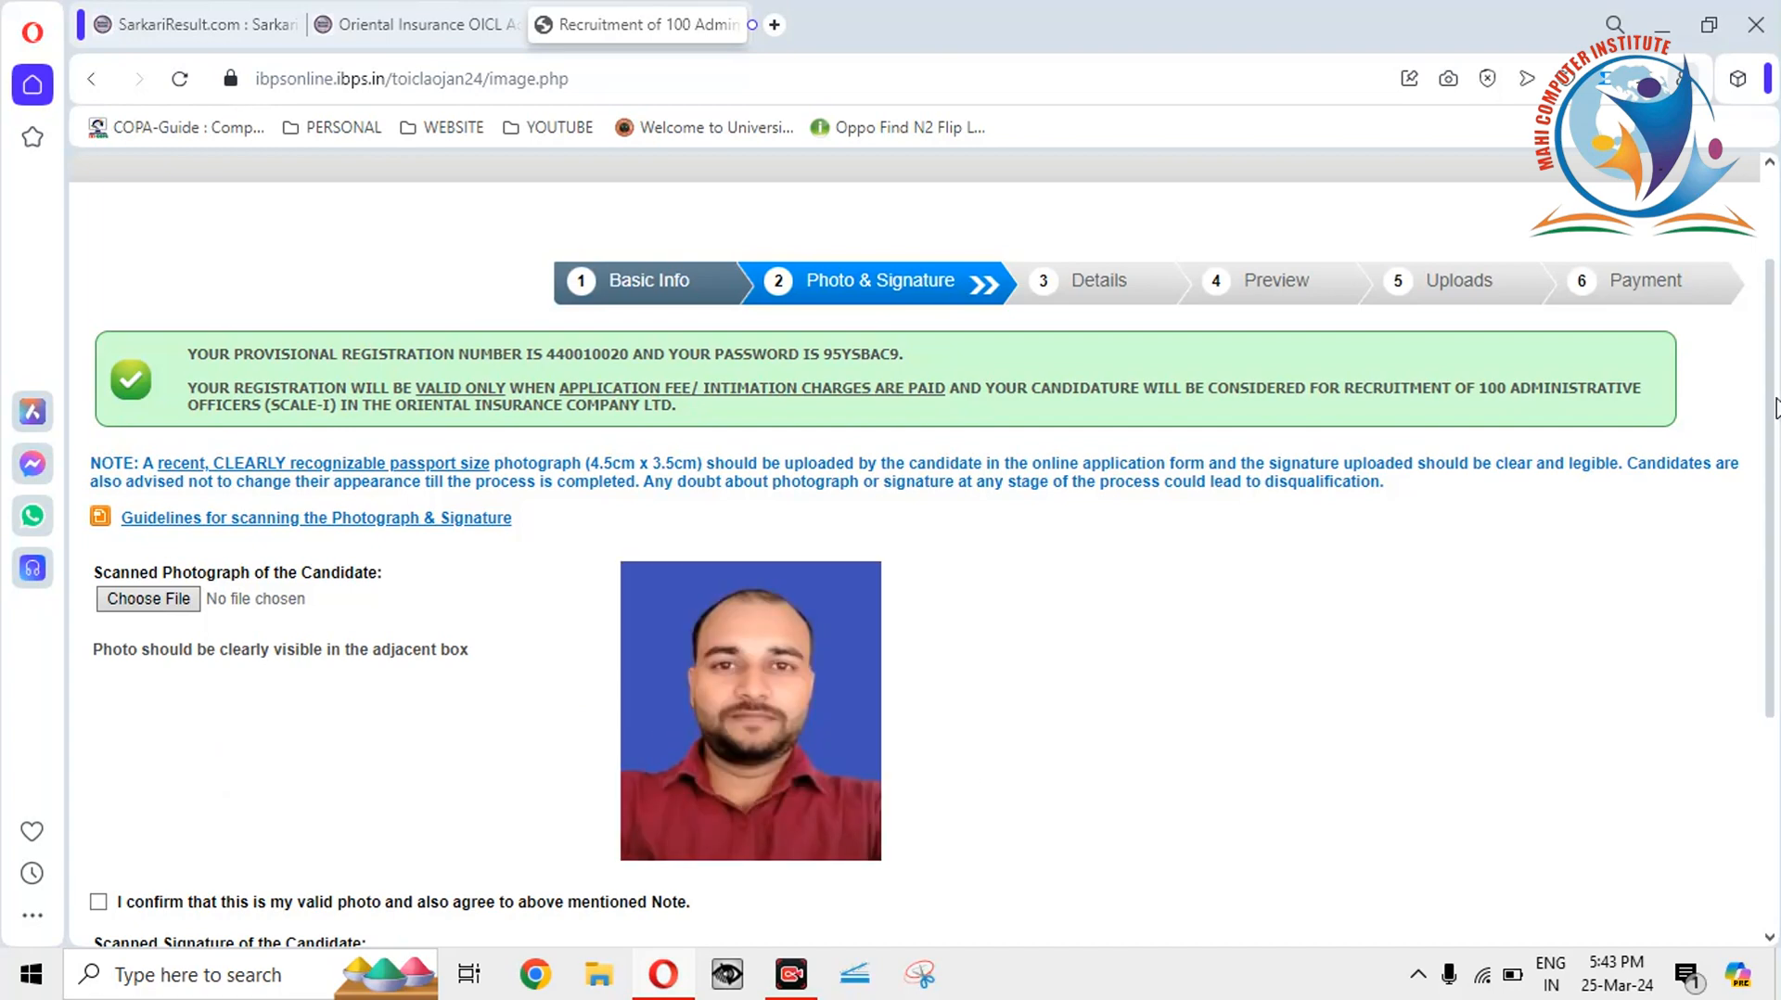
{"action": "scroll", "coordinate": [1753, 429], "scroll_direction": "down", "scroll_amount": 5}
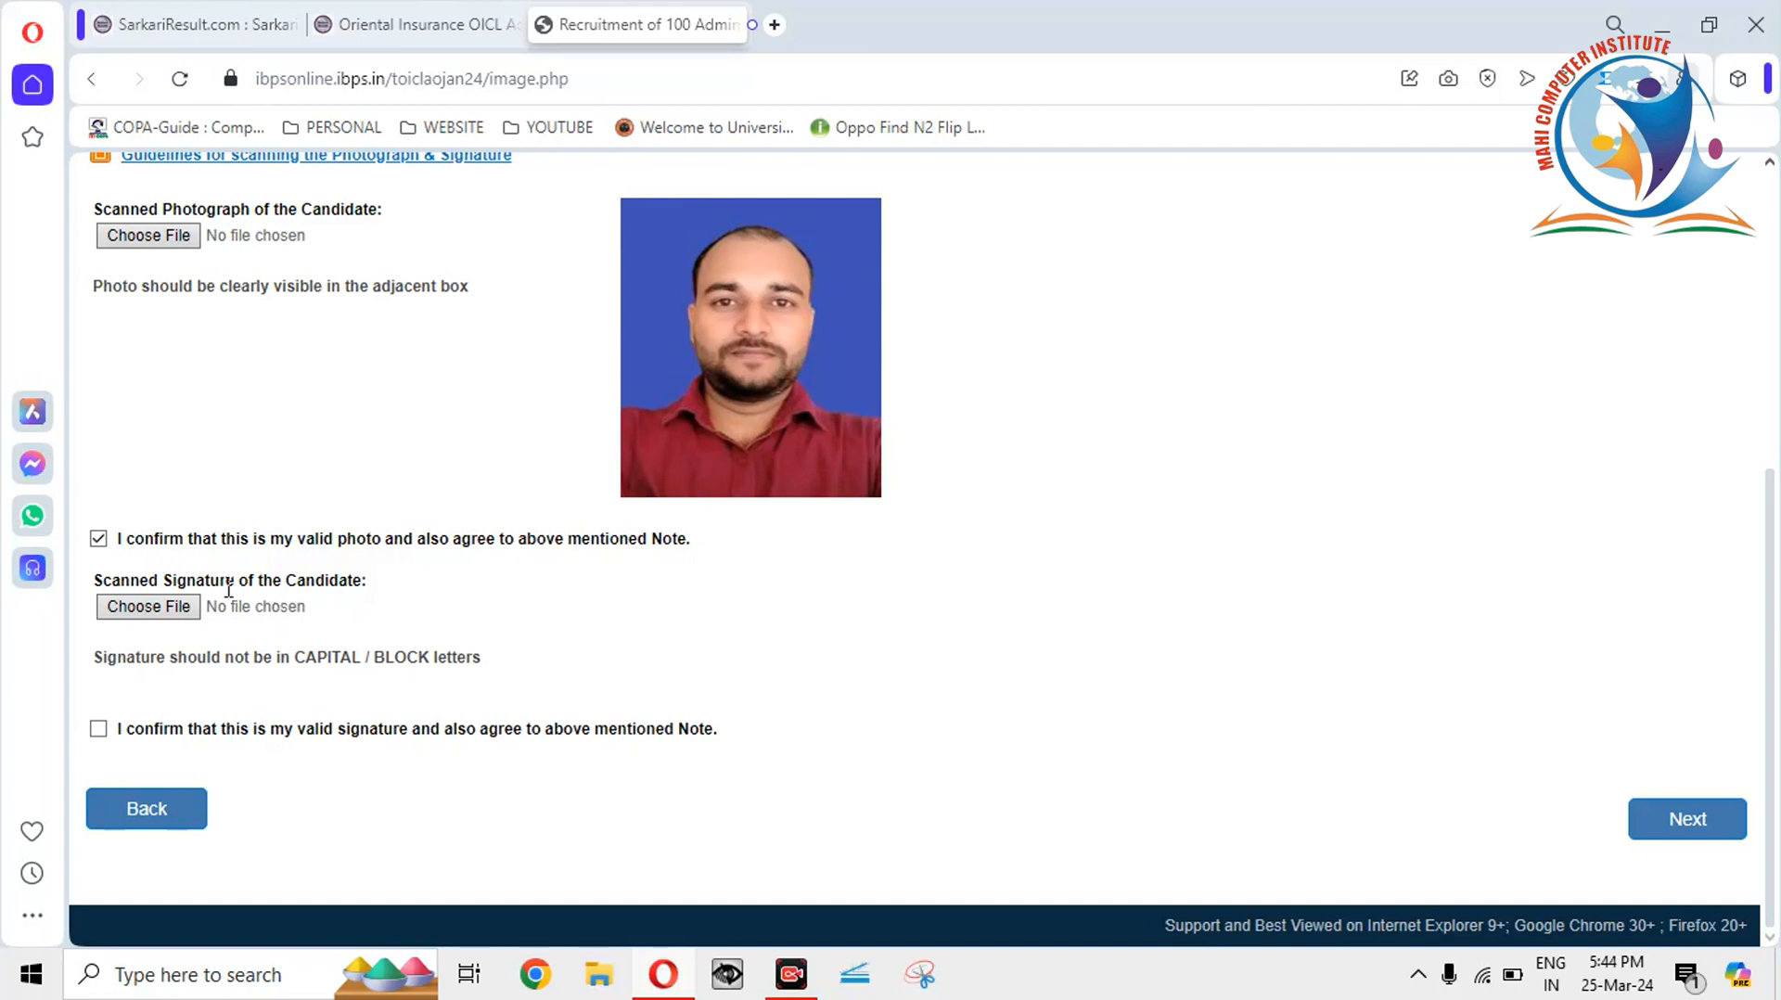
Keep the photo confirmation ticked, try uploading the ENGLISH signature (rejected, not 10–20 KB), and minimize.
{"action": "left_click", "coordinate": [97, 540]}
{"action": "left_click", "coordinate": [97, 539]}
{"action": "left_click", "coordinate": [151, 608]}
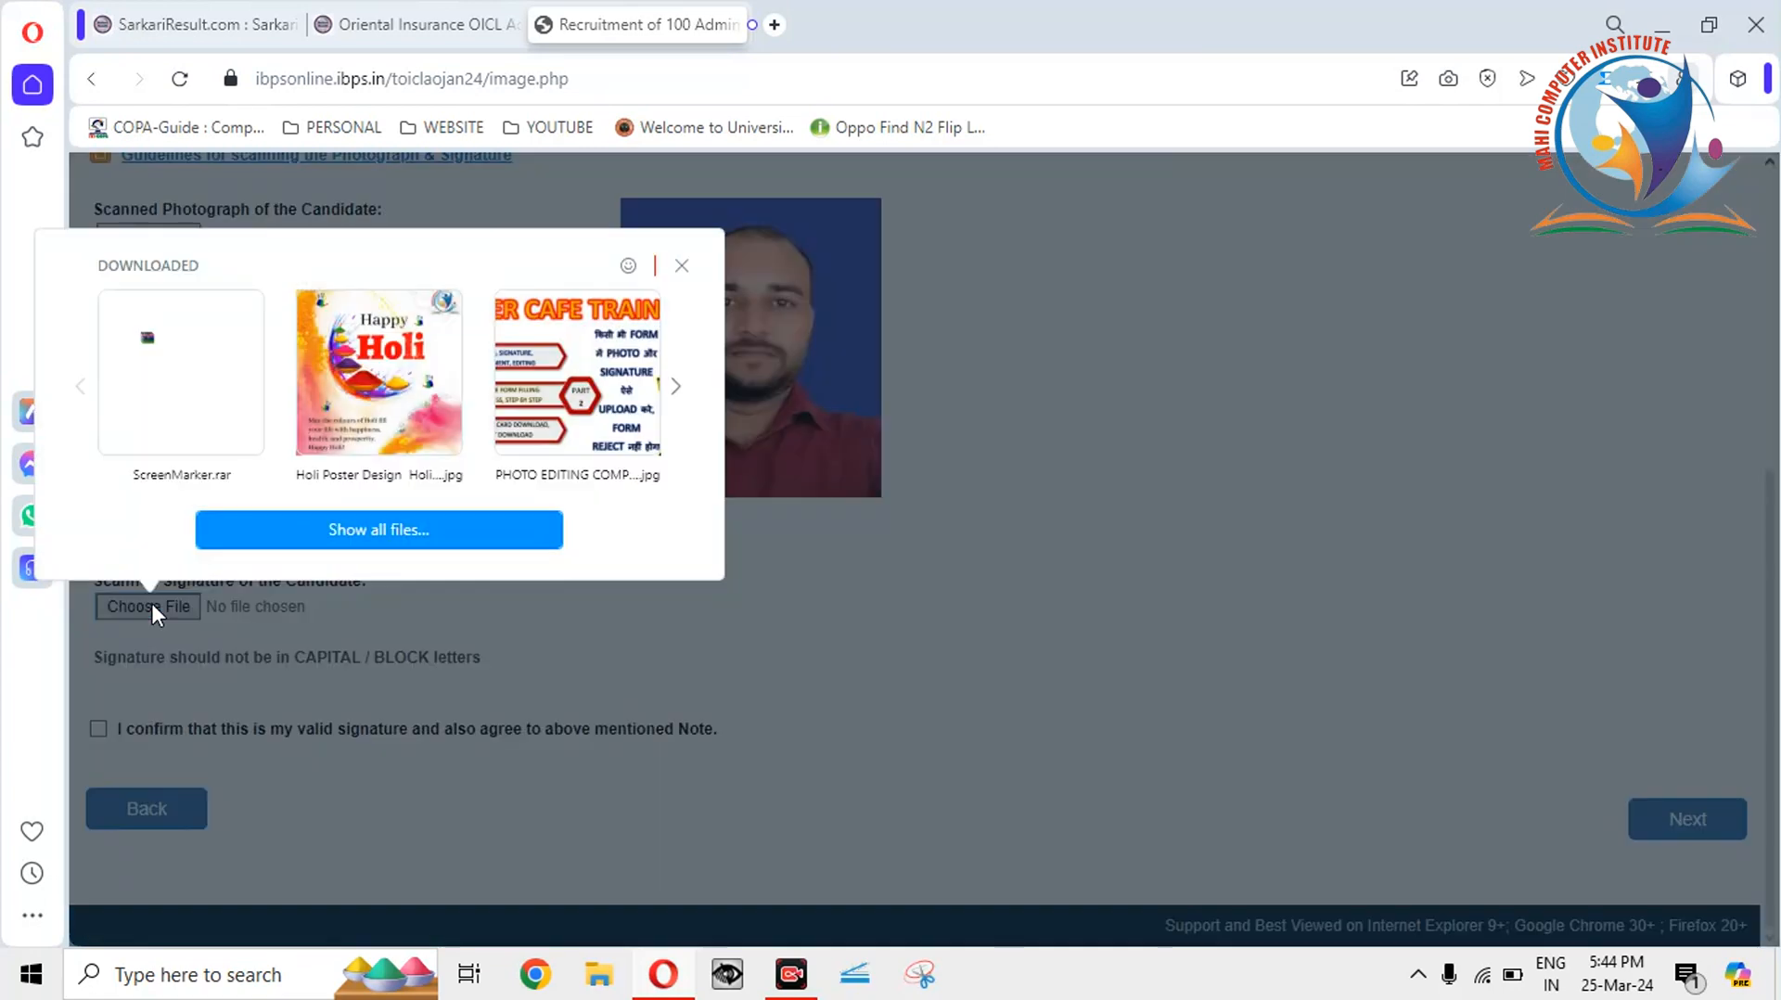
{"action": "left_click", "coordinate": [310, 527]}
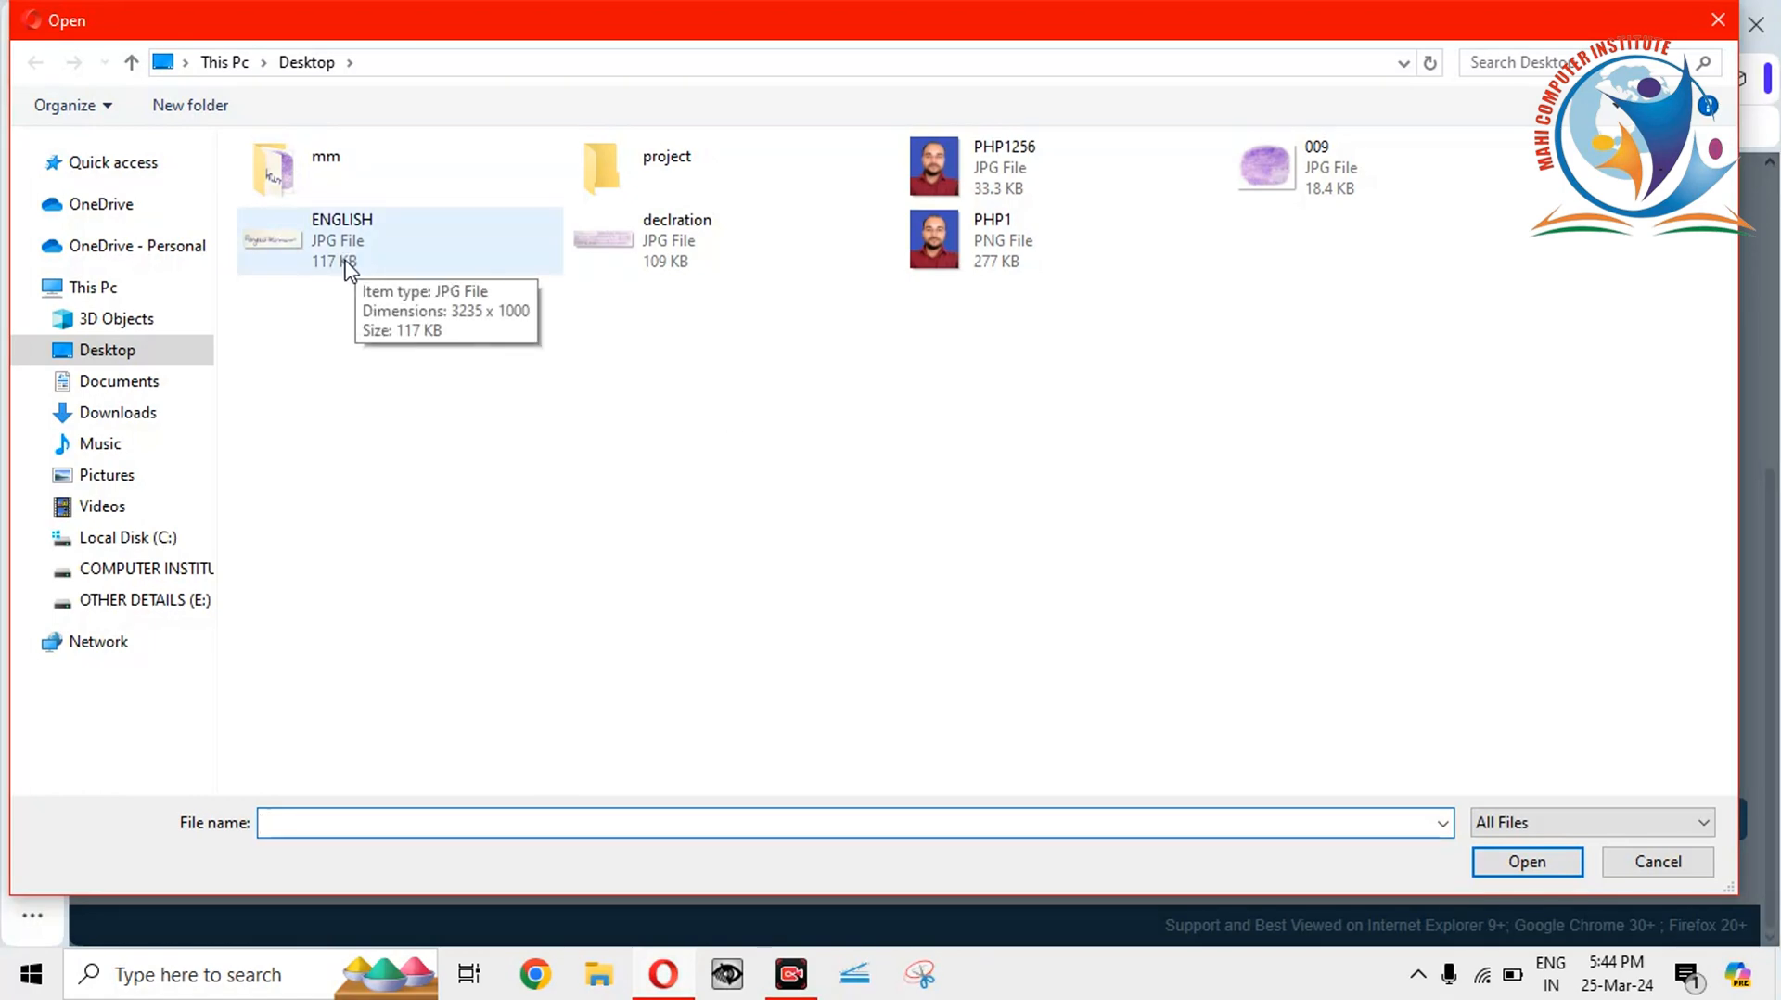
{"action": "double_click", "coordinate": [351, 269]}
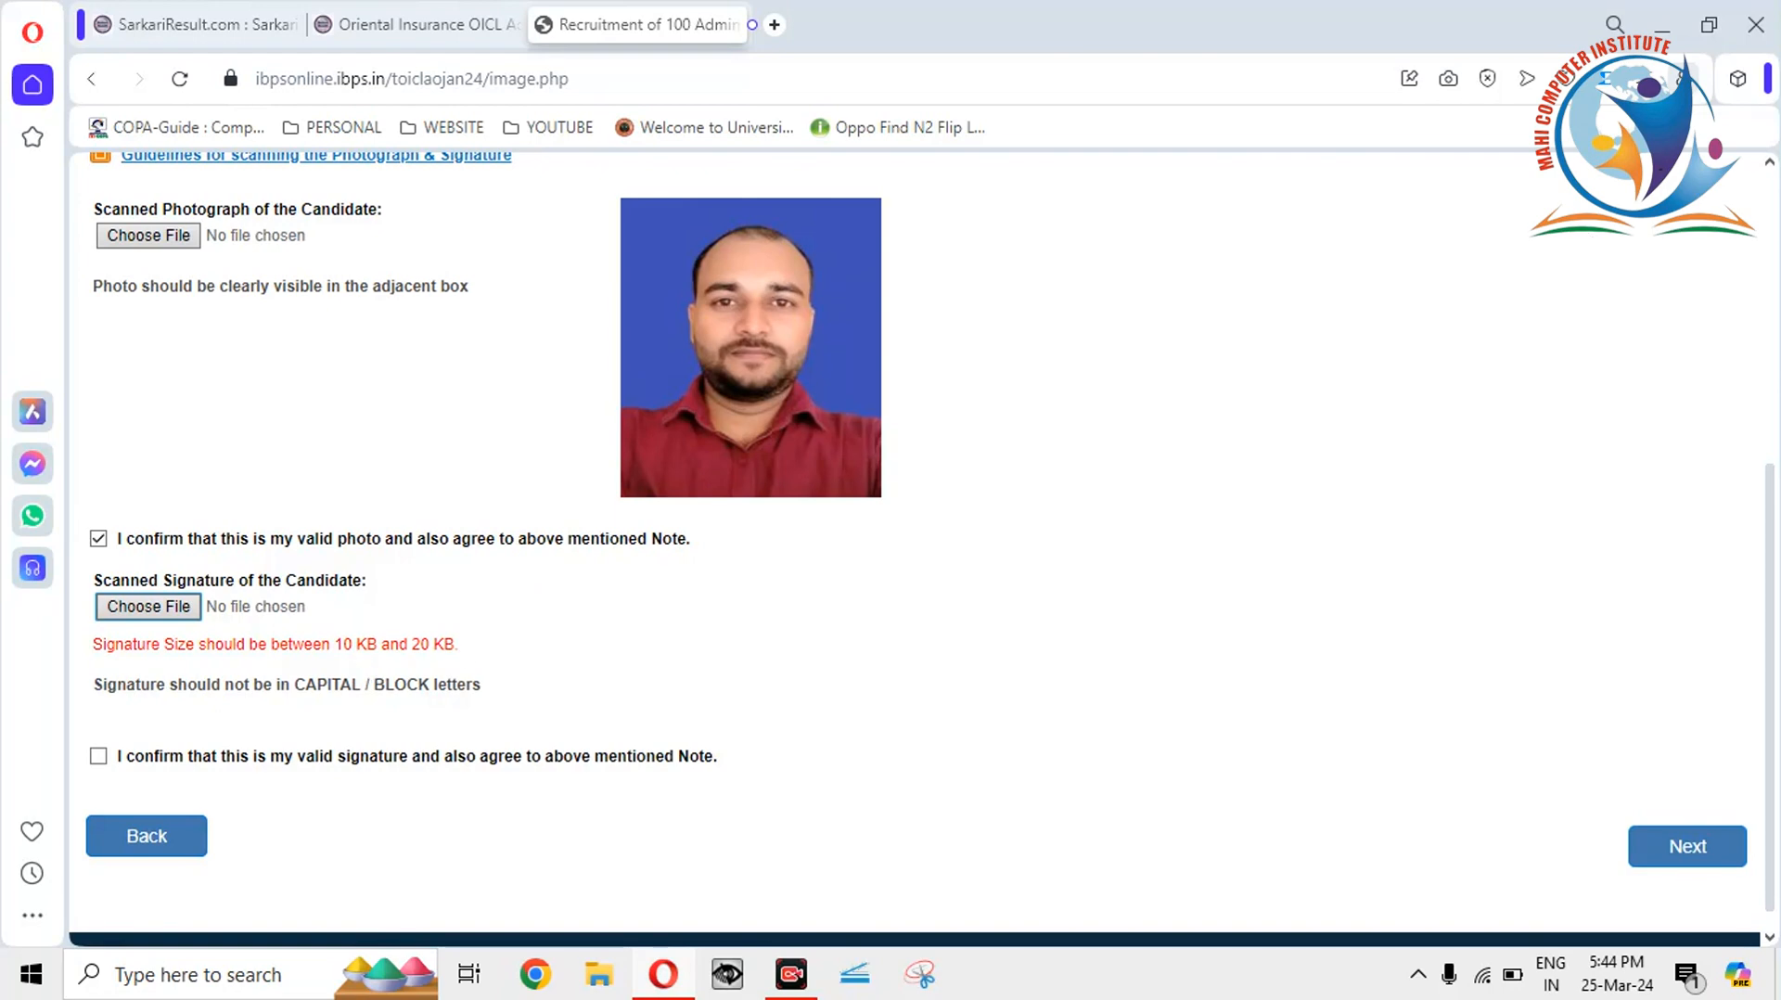
{"action": "left_click", "coordinate": [1664, 27]}
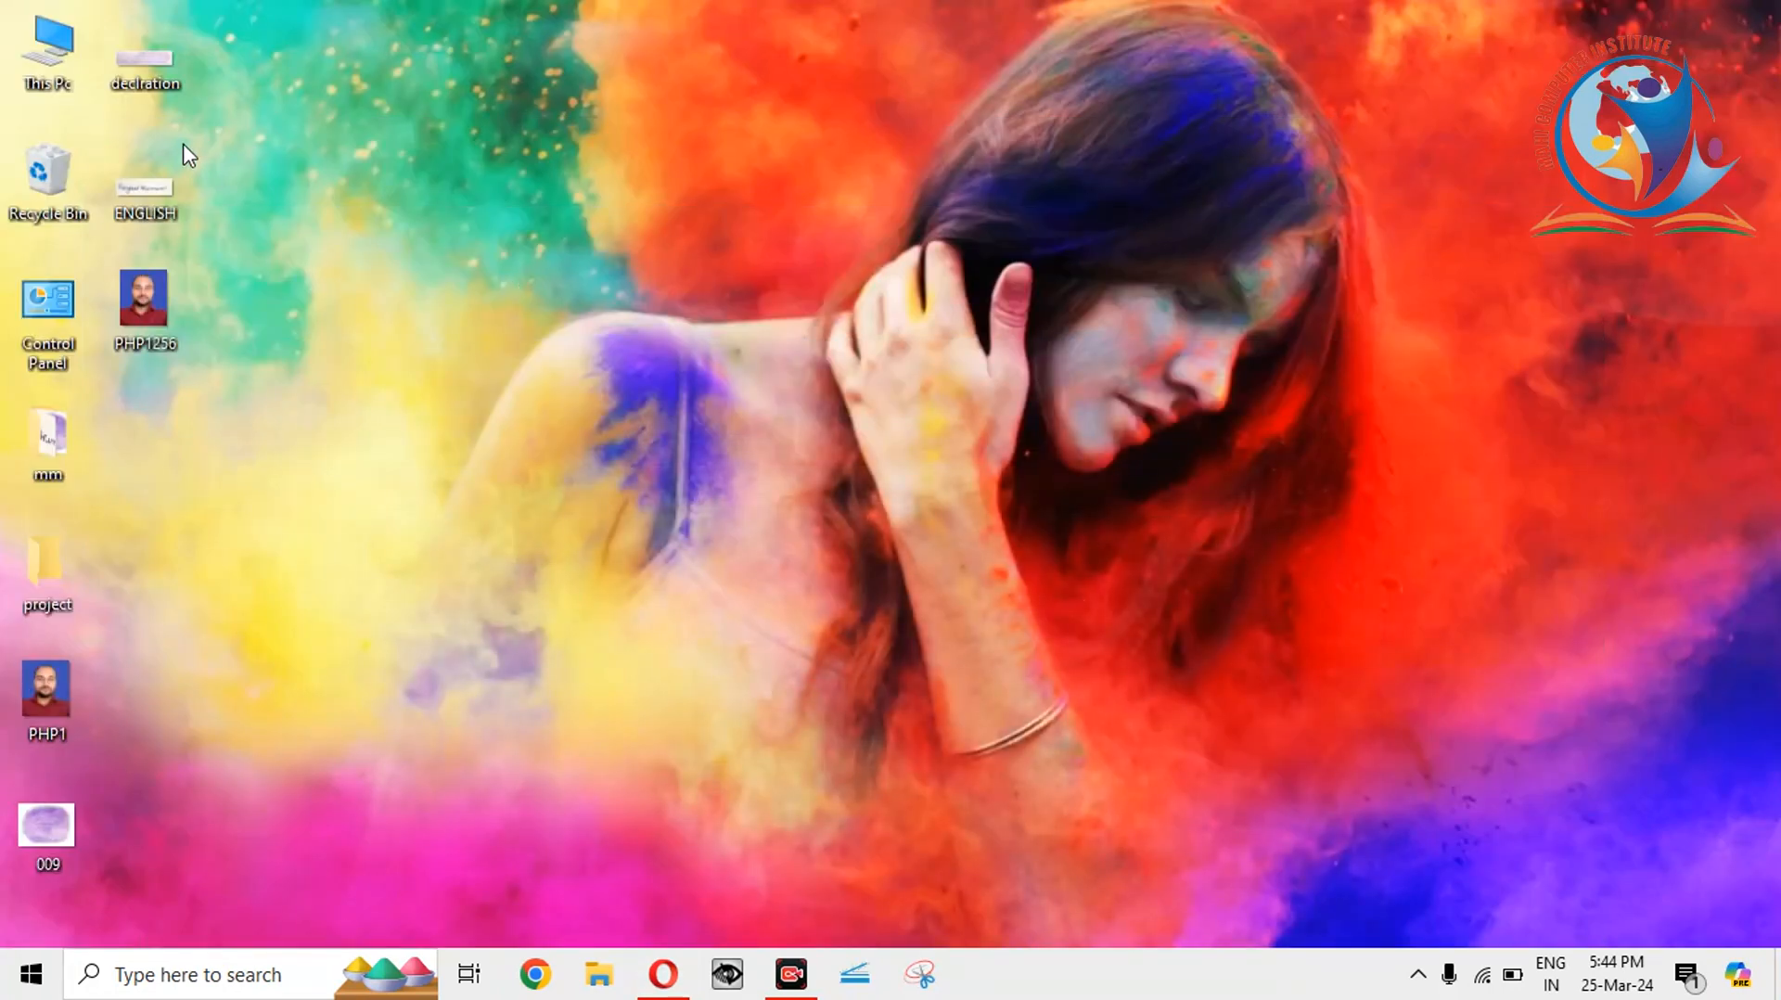
Open the ENGLISH signature in Picture Manager and bring up the Resize settings.
{"action": "left_click", "coordinate": [126, 207]}
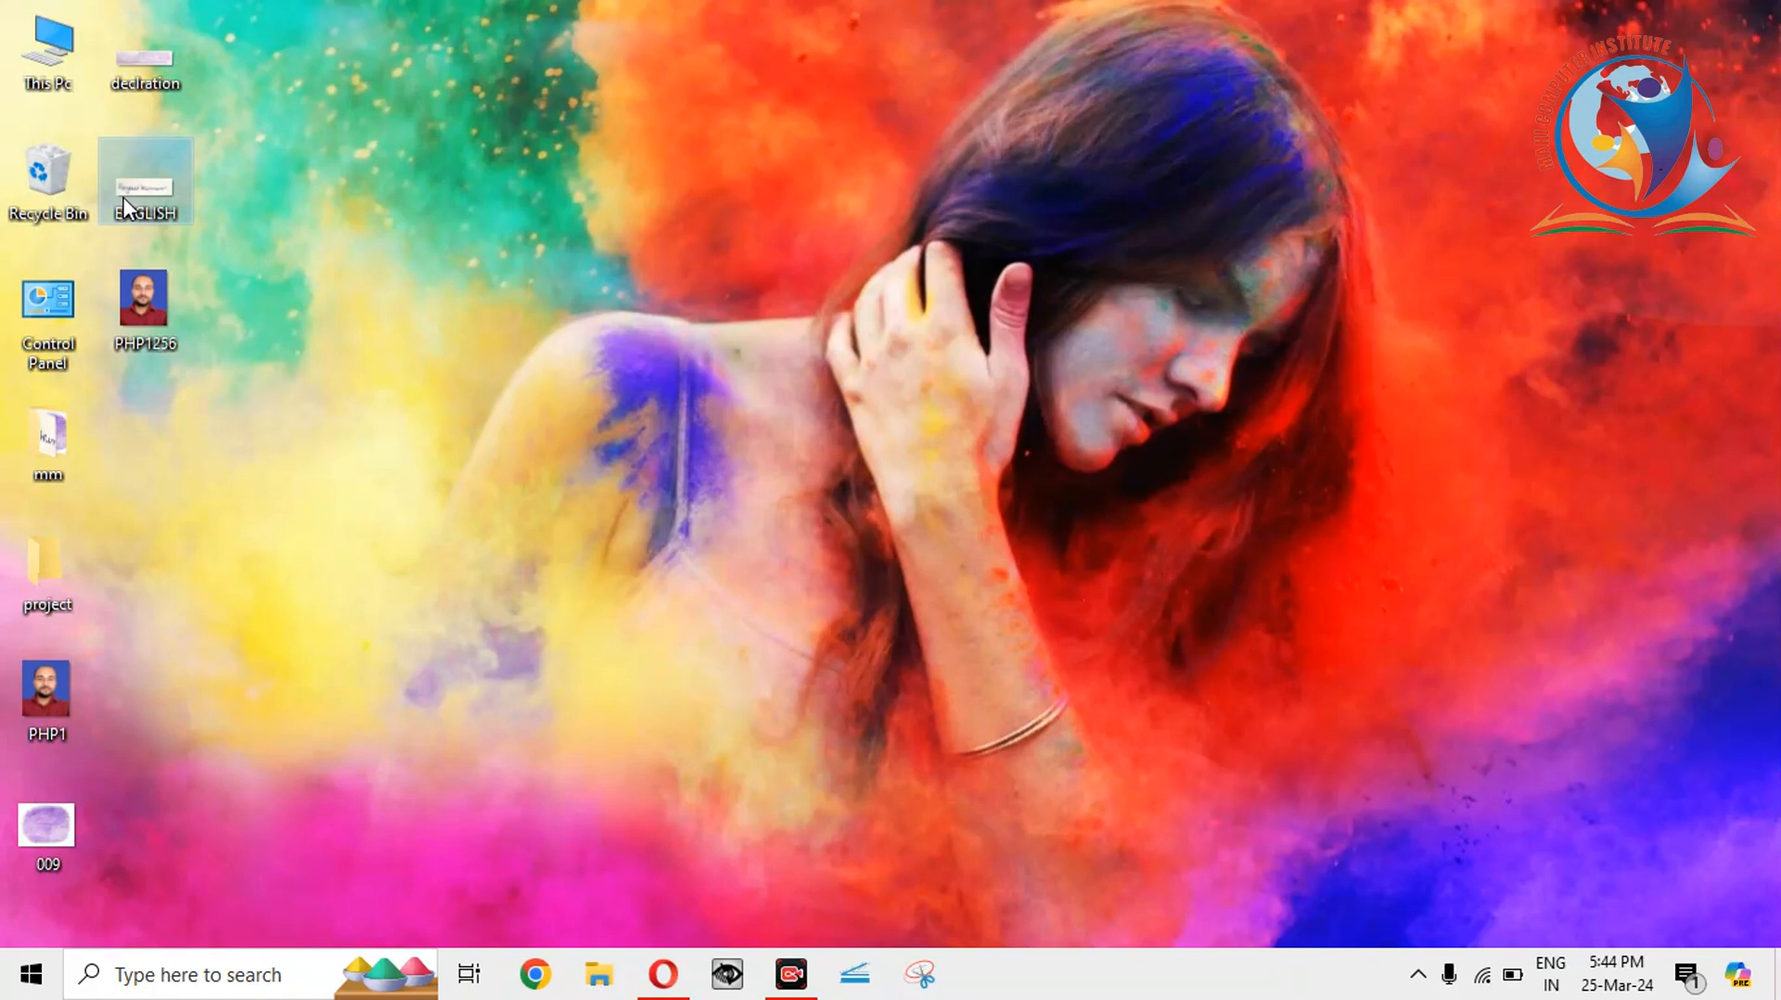
{"action": "right_click", "coordinate": [126, 206]}
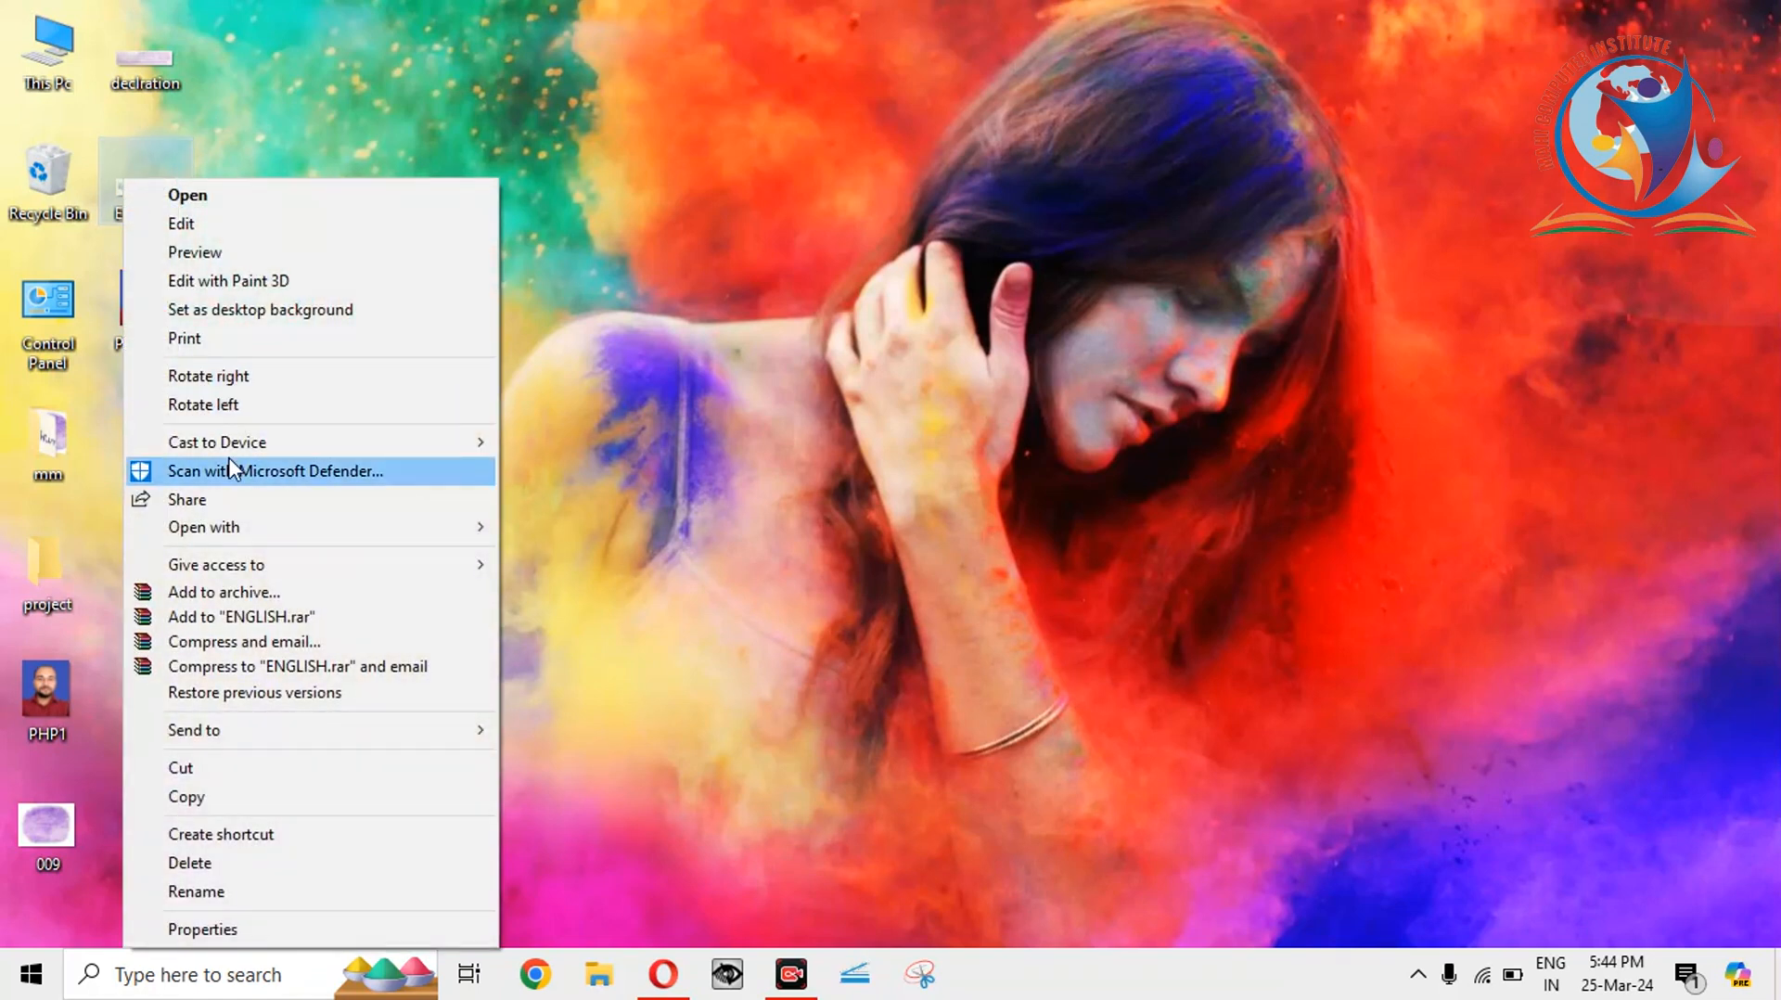
{"action": "mouse_move", "coordinate": [234, 526]}
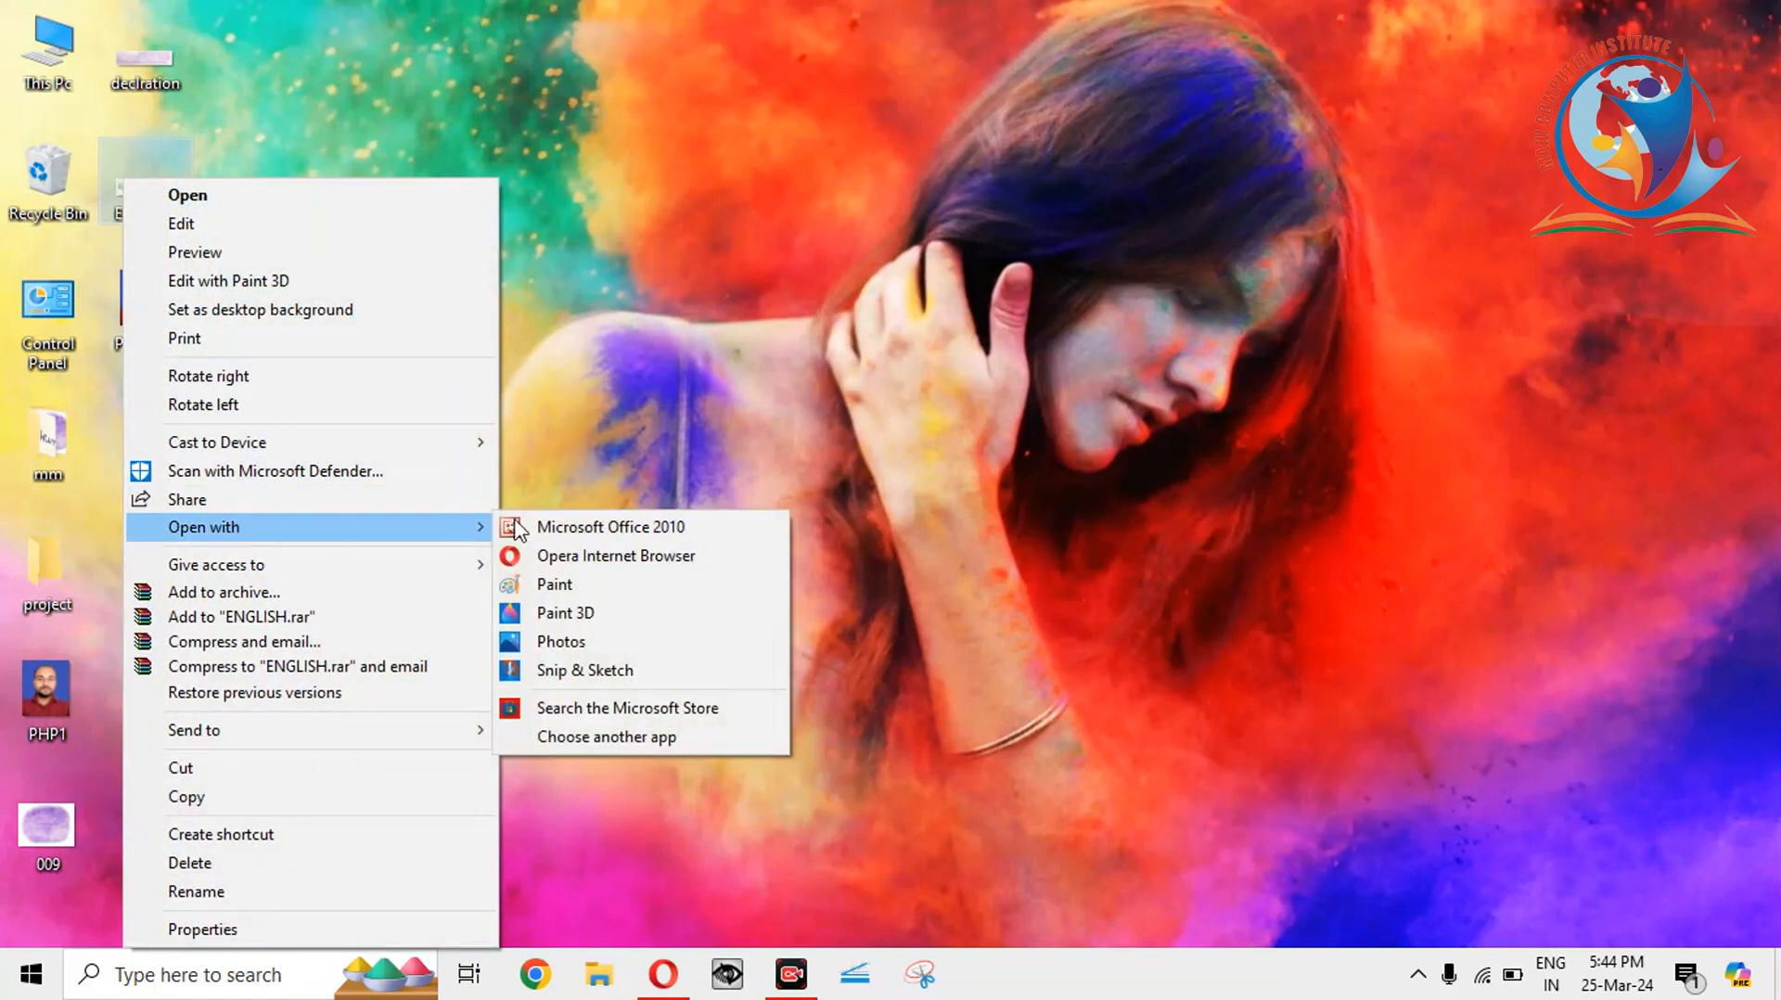
{"action": "left_click", "coordinate": [599, 528]}
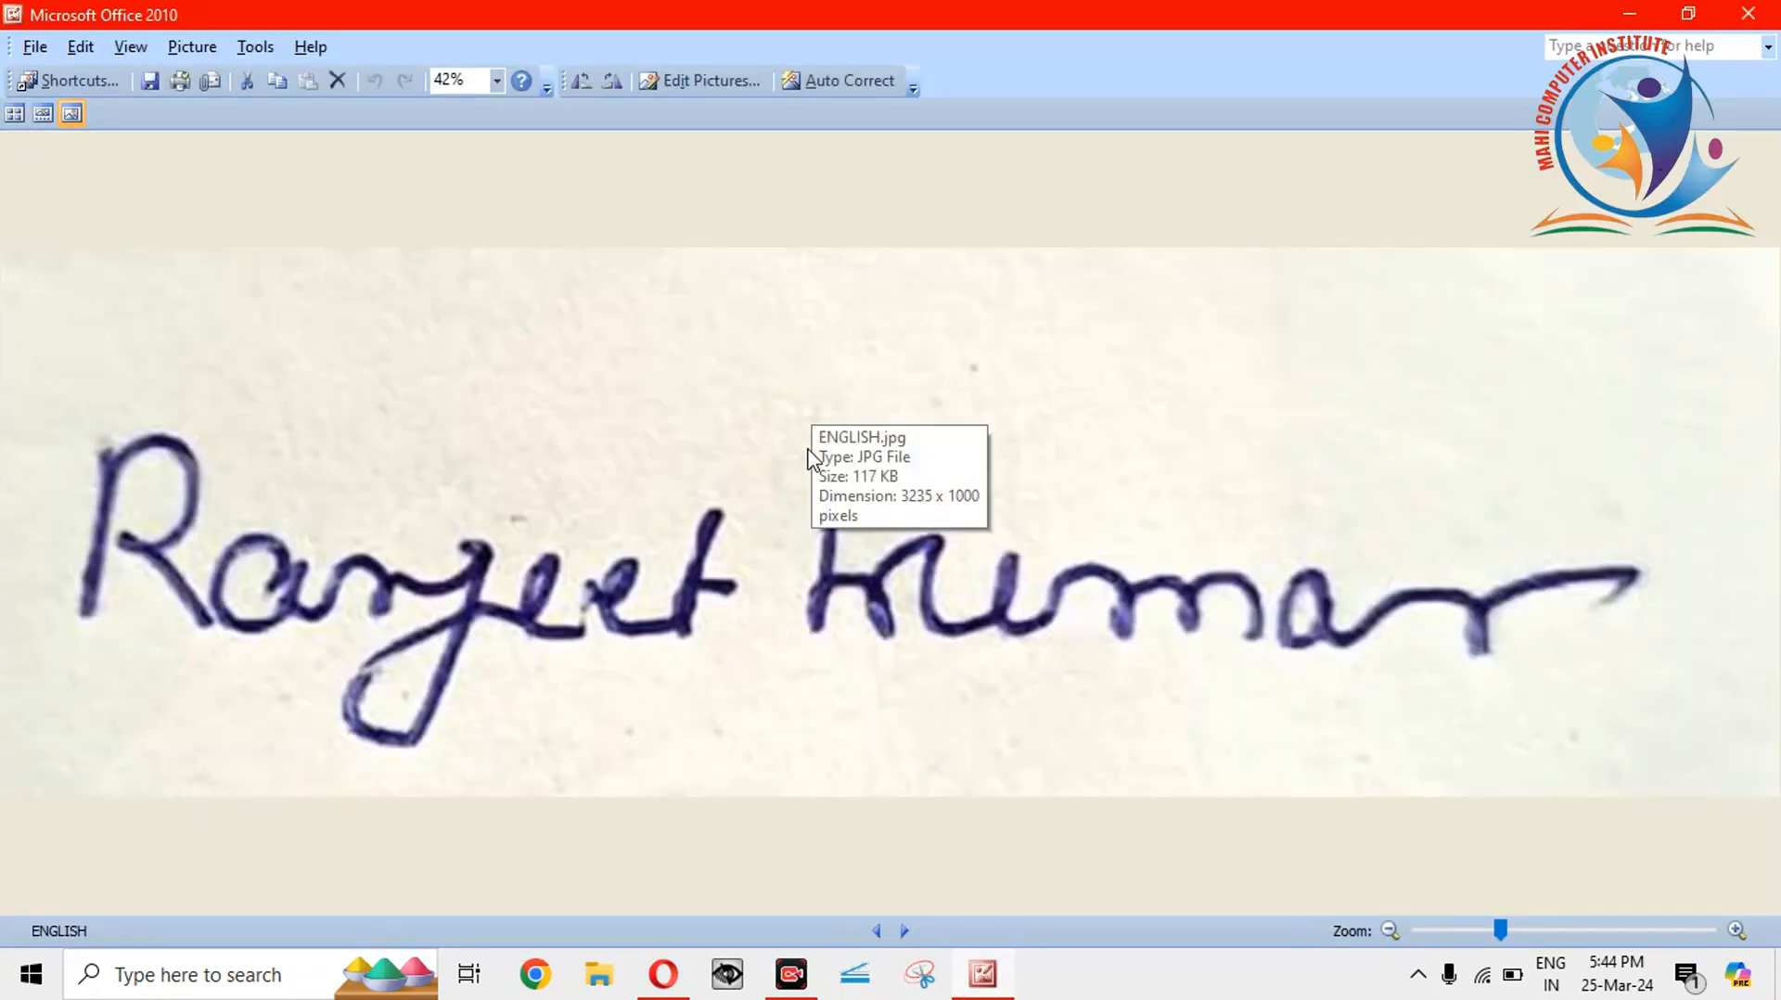
{"action": "left_click", "coordinate": [705, 82]}
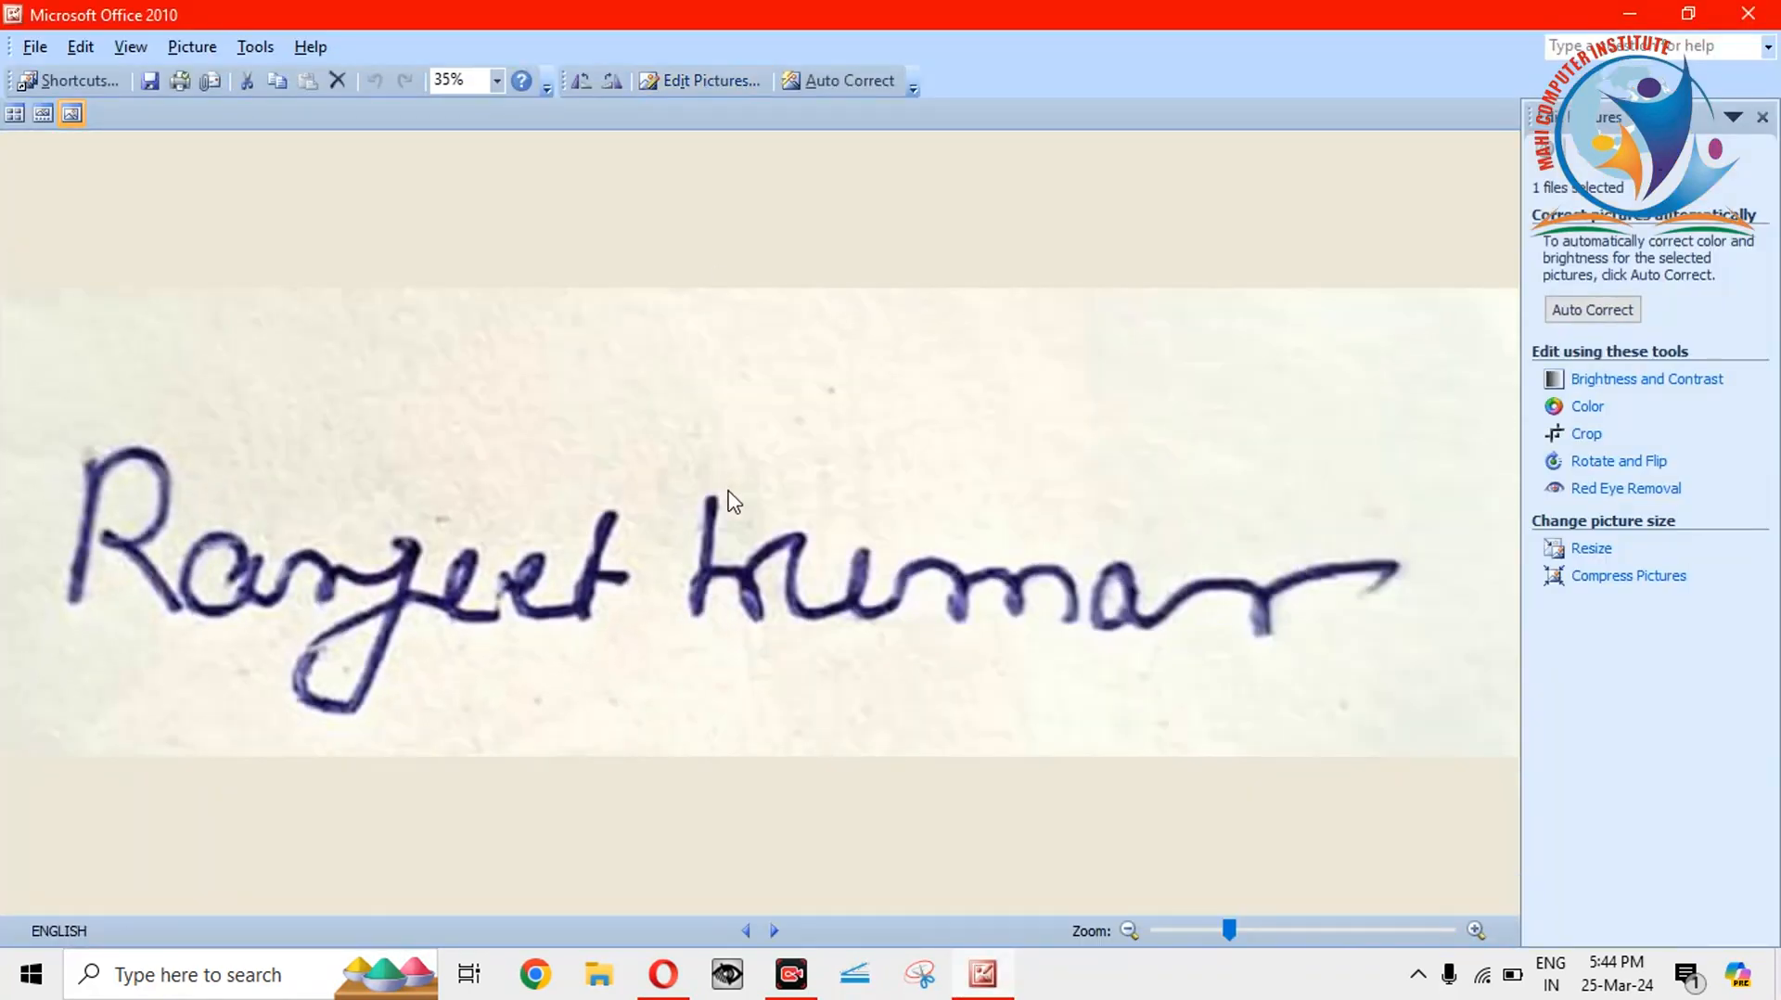
{"action": "left_click", "coordinate": [1590, 549]}
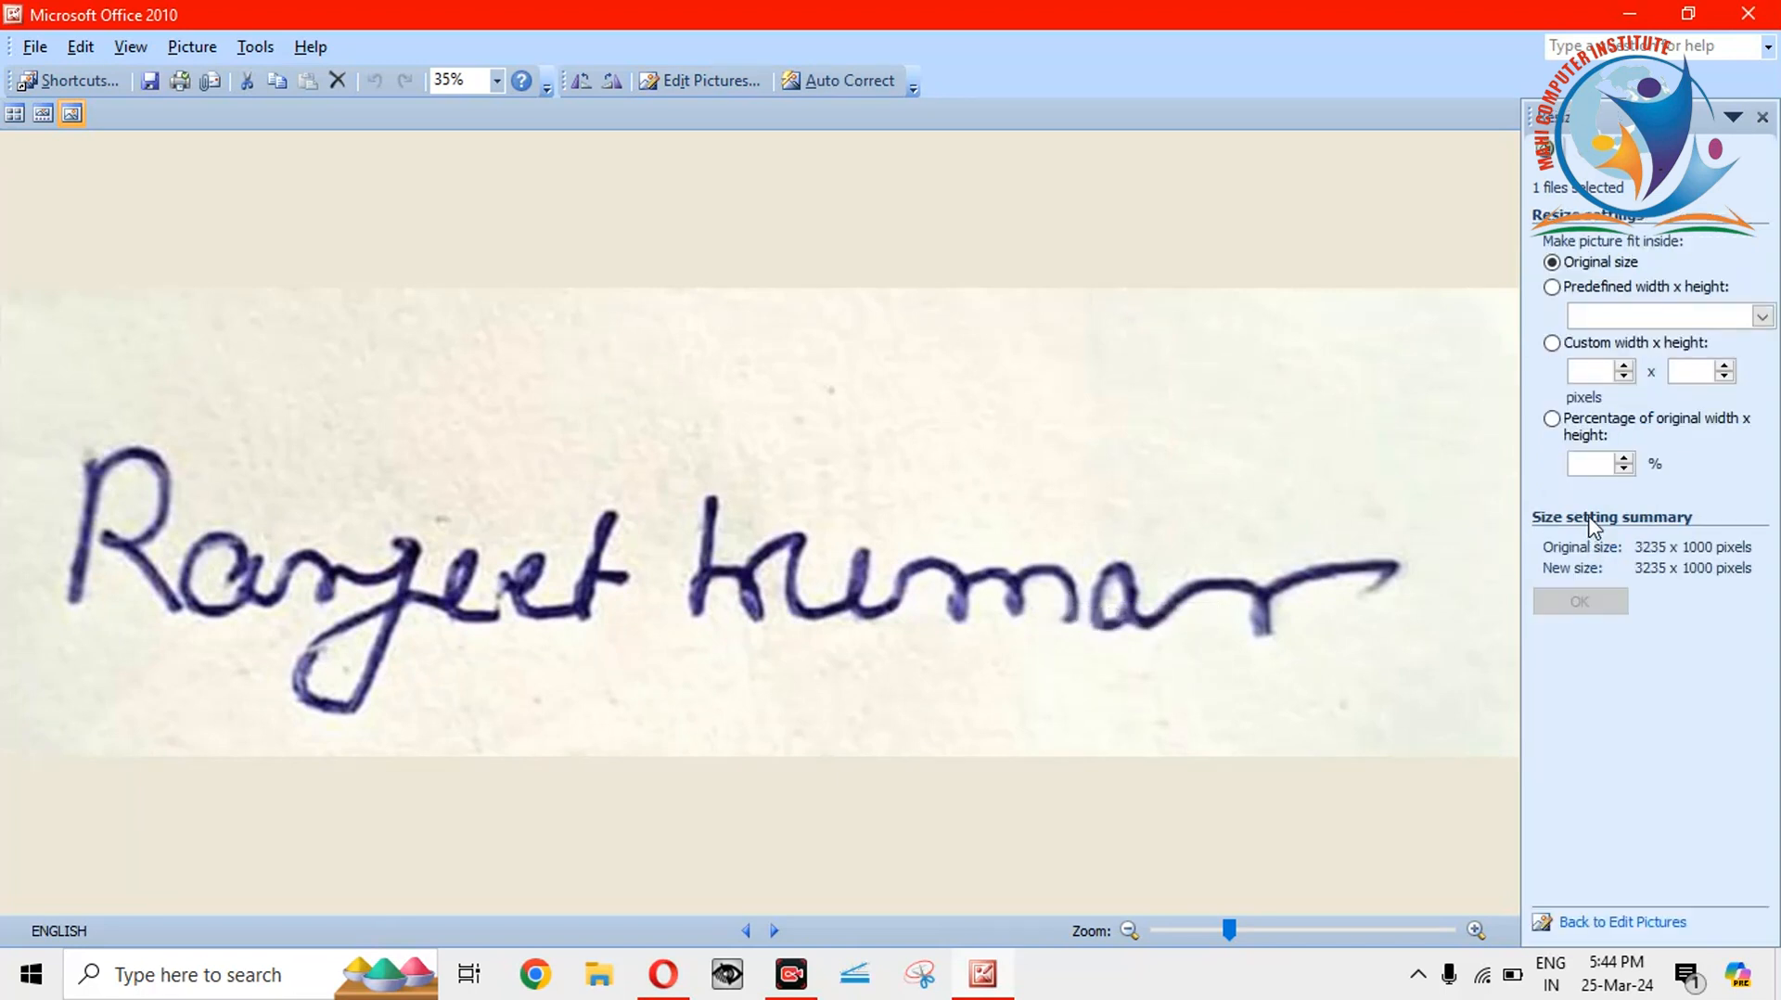
Shrink the signature 50% to 1618 x 500, save, then 50% again to 809 x 250.
{"action": "left_click", "coordinate": [1598, 465]}
{"action": "type", "text": "50"}
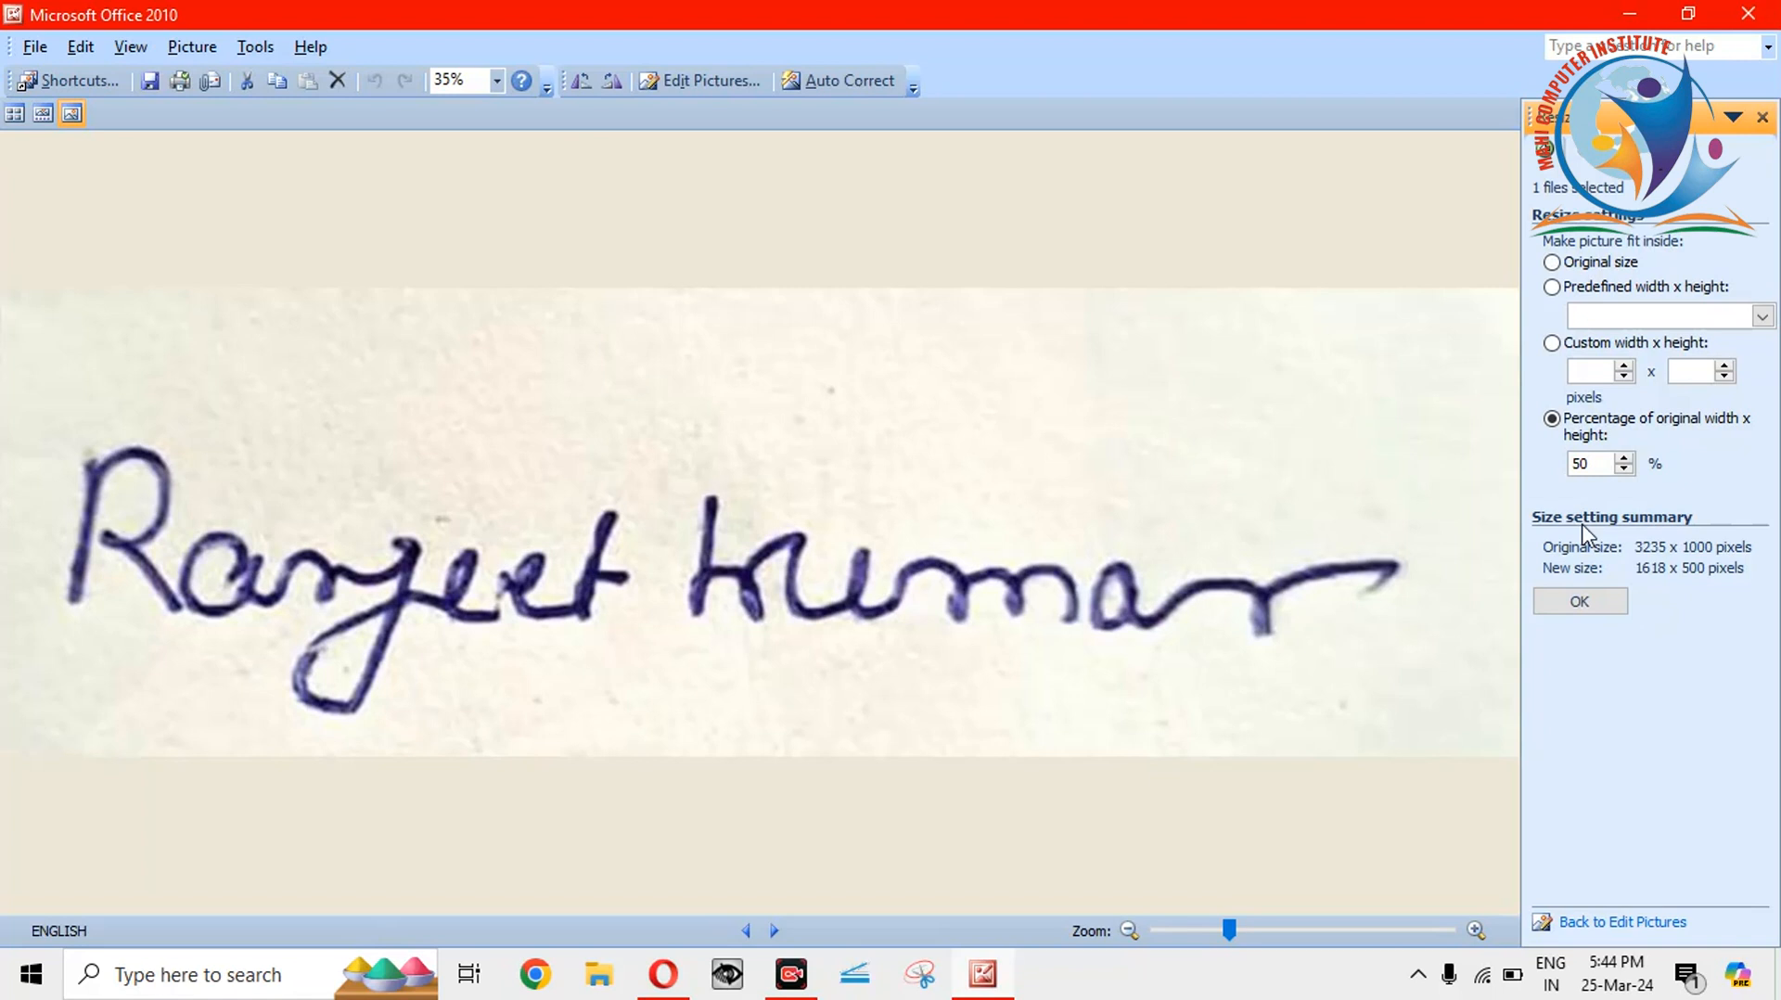
{"action": "left_click", "coordinate": [1580, 601]}
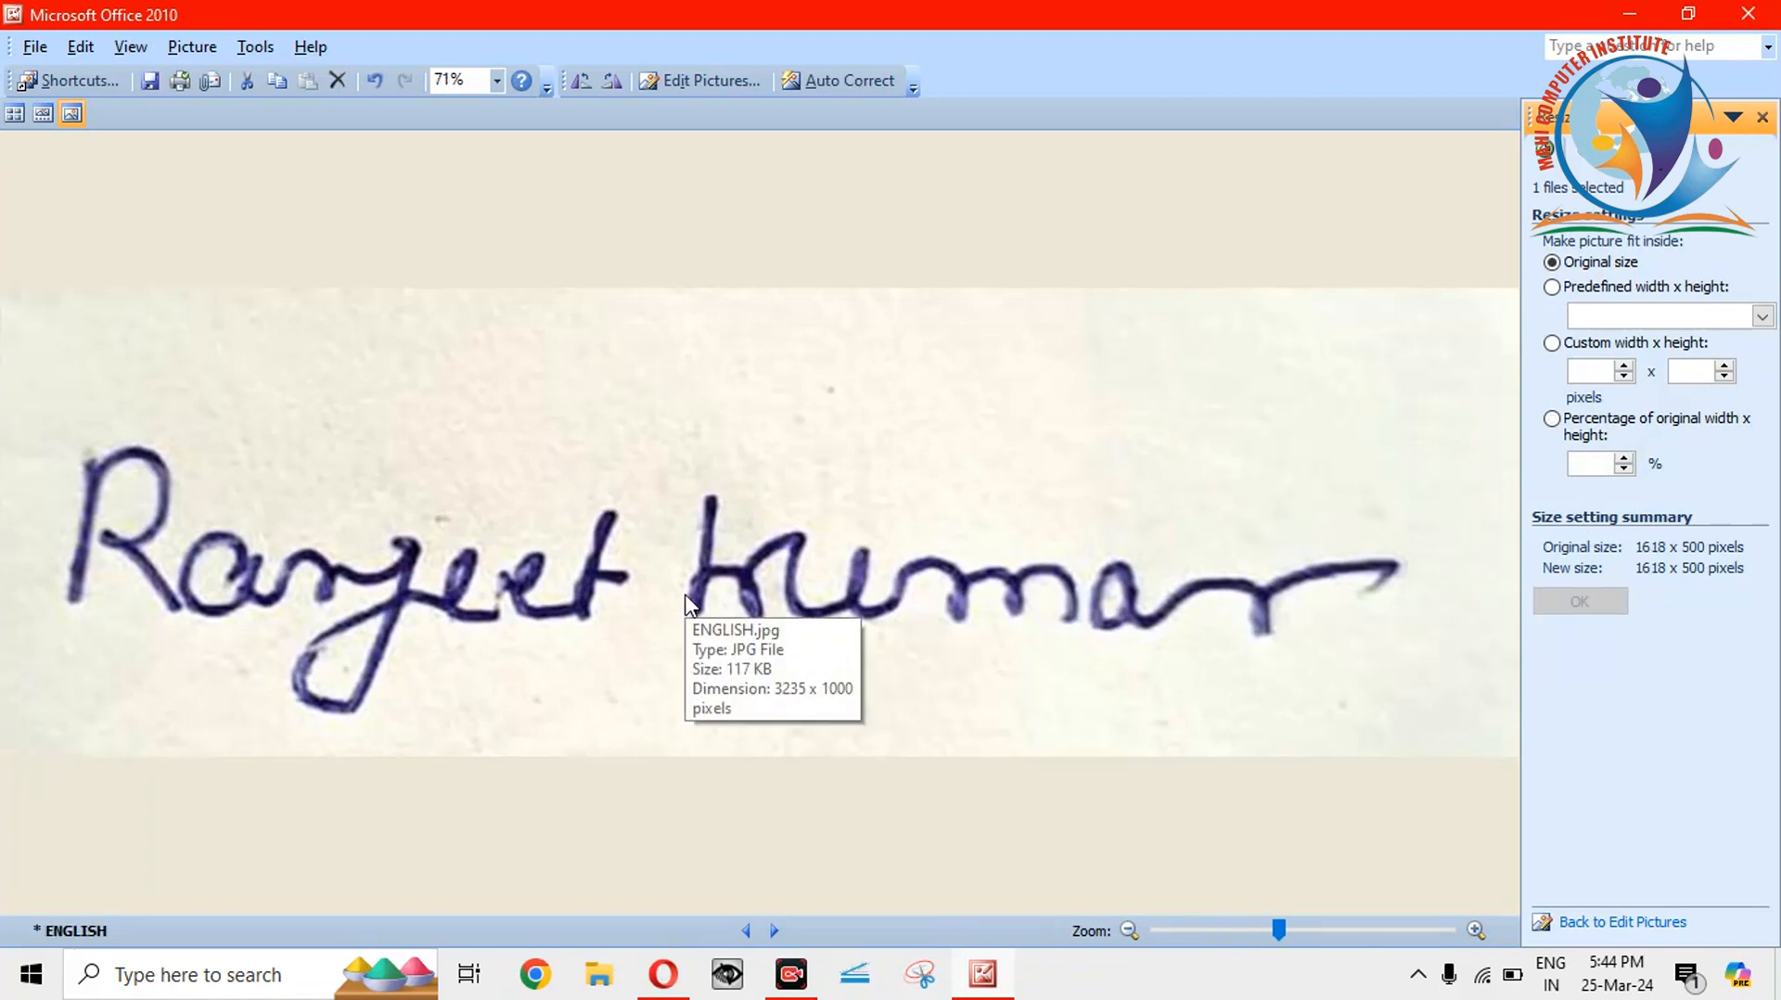
{"action": "key", "text": "ctrl+s"}
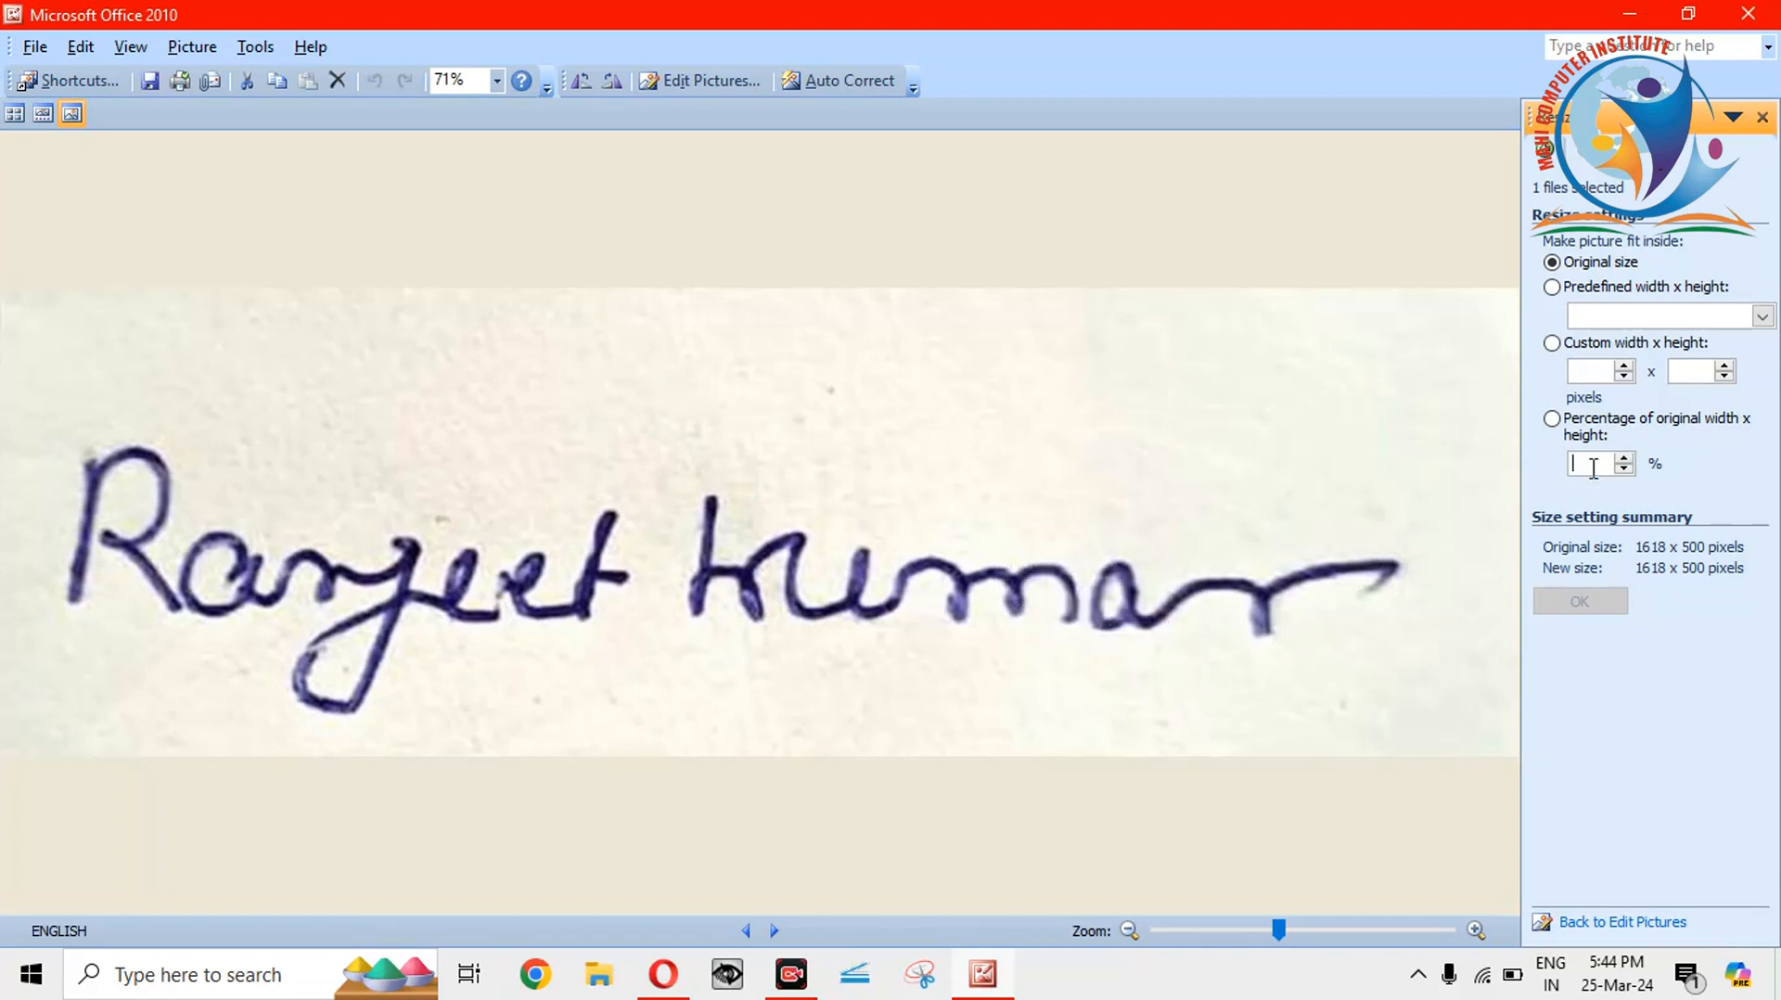
{"action": "type", "text": "50"}
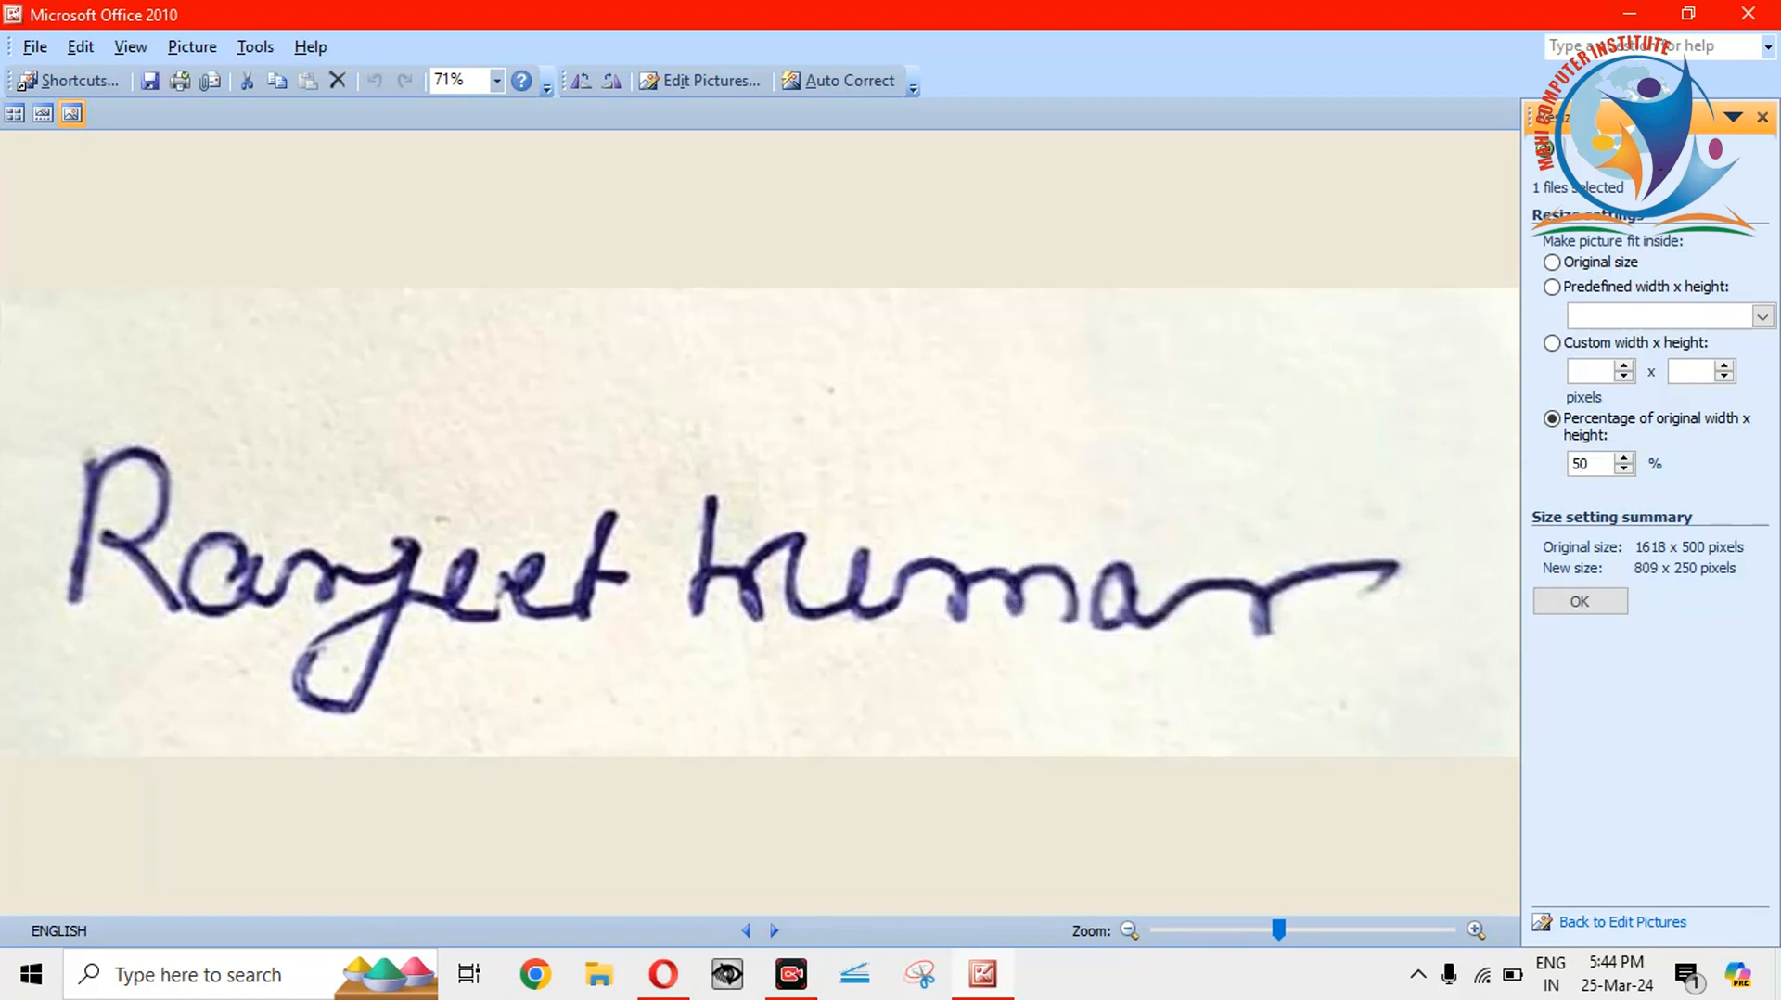
{"action": "left_click", "coordinate": [1581, 603]}
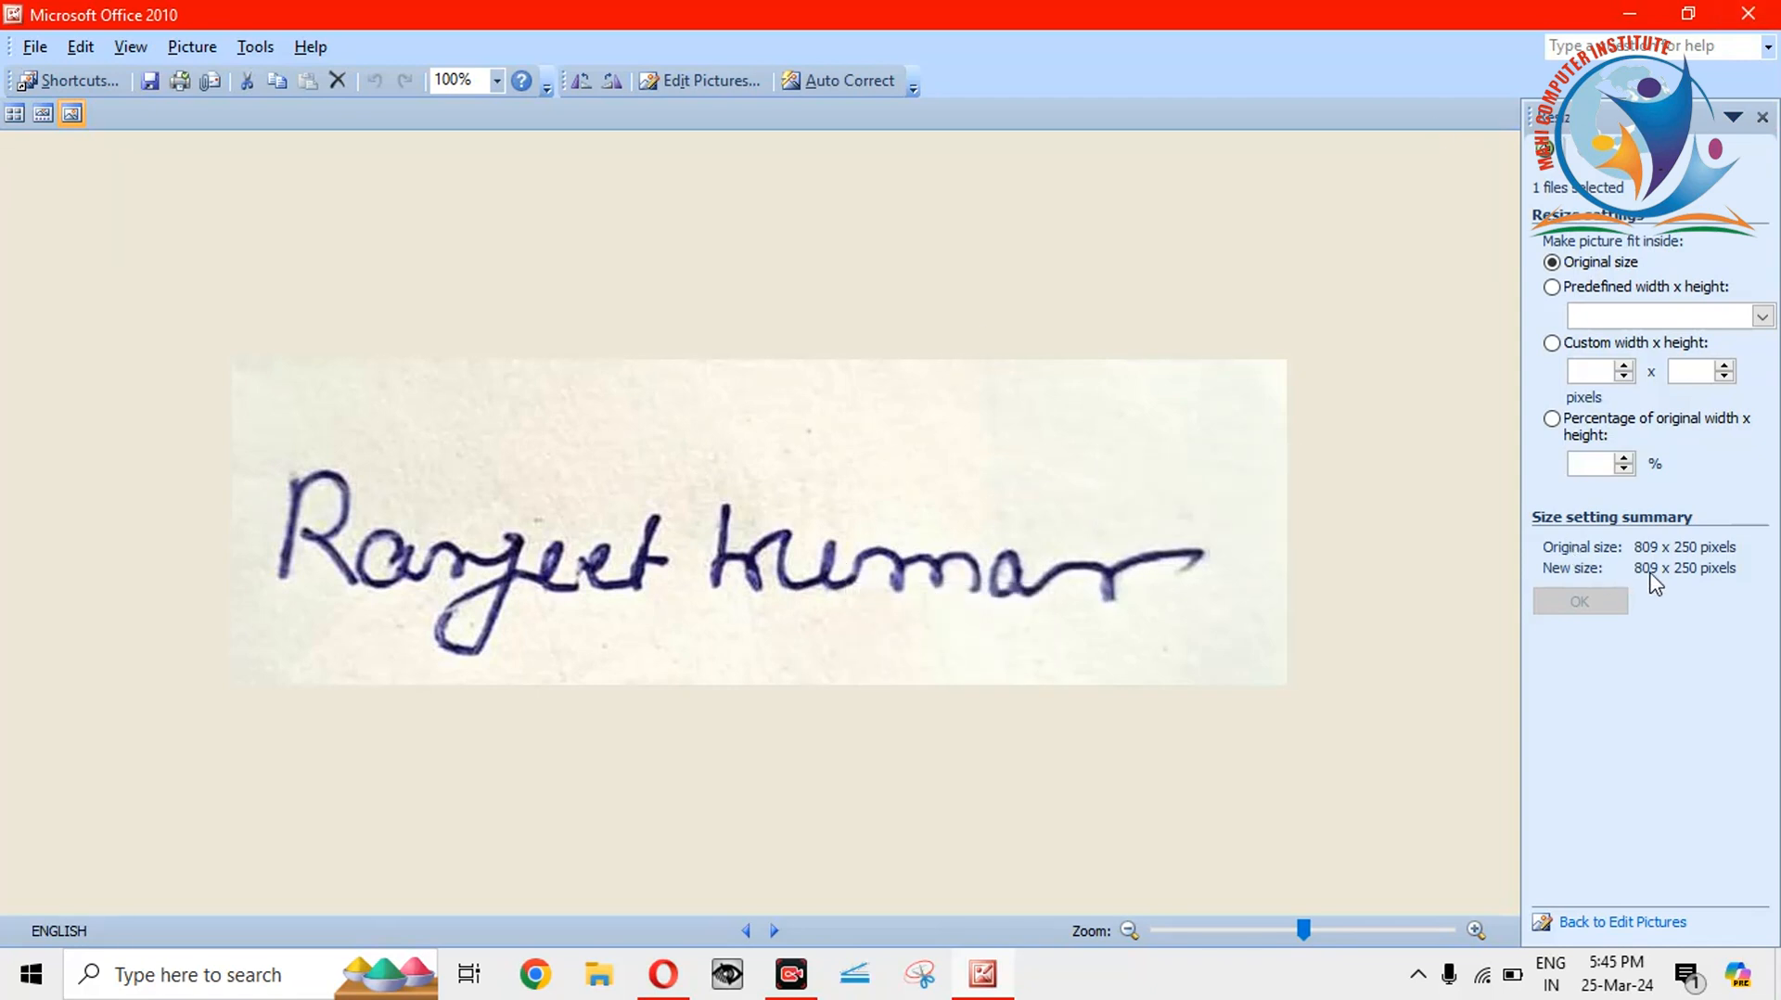
{"action": "left_click", "coordinate": [1748, 13]}
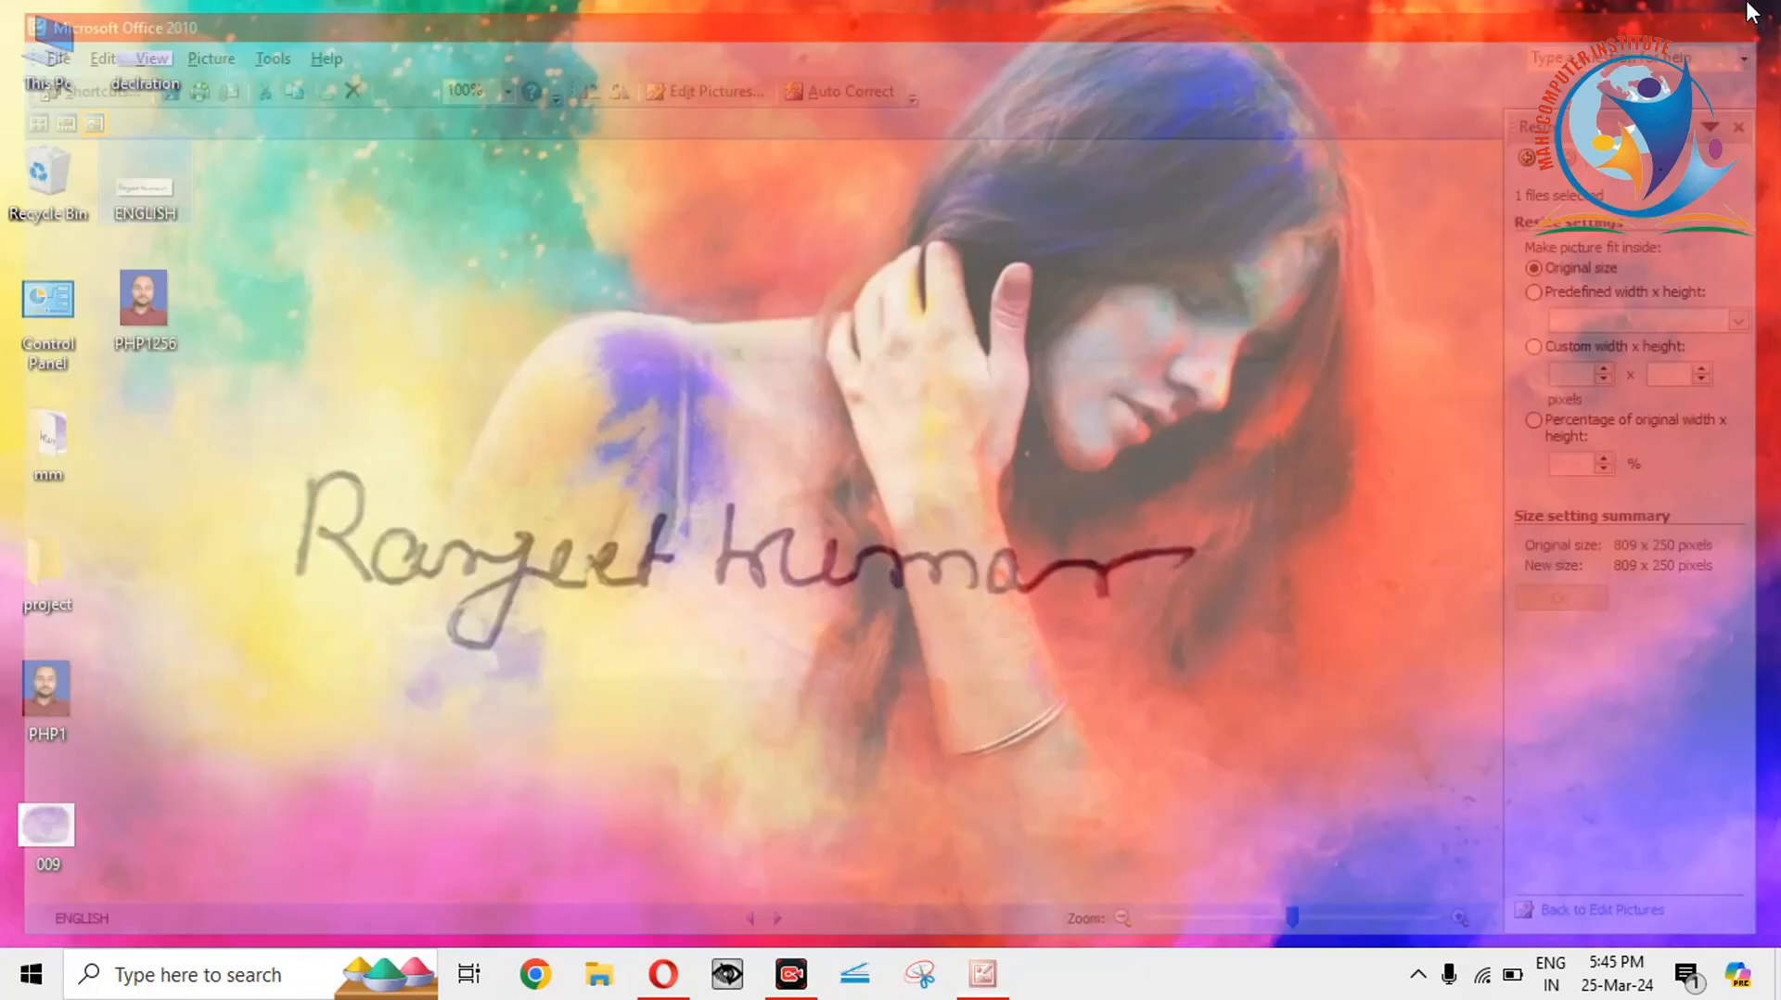
Upload the resized 16.7 KB ENGLISH.jpg as the candidate's signature on the IBPS page.
{"action": "left_click", "coordinate": [664, 973]}
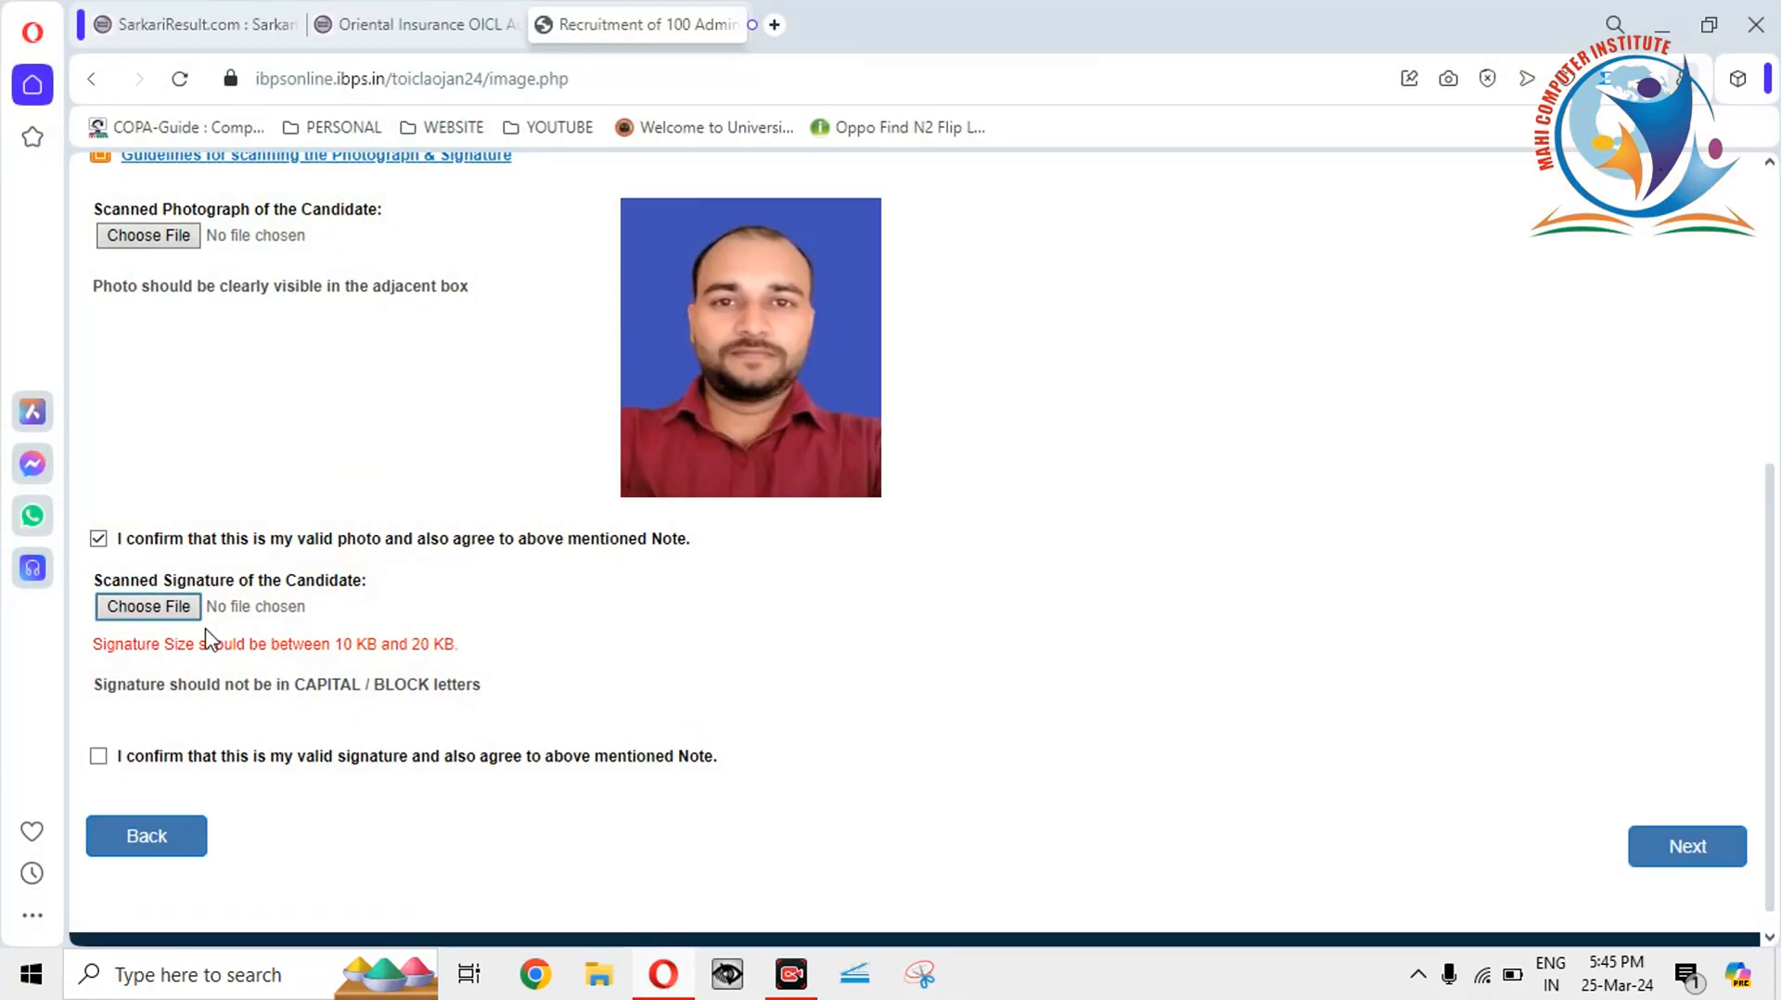
{"action": "left_click", "coordinate": [172, 607]}
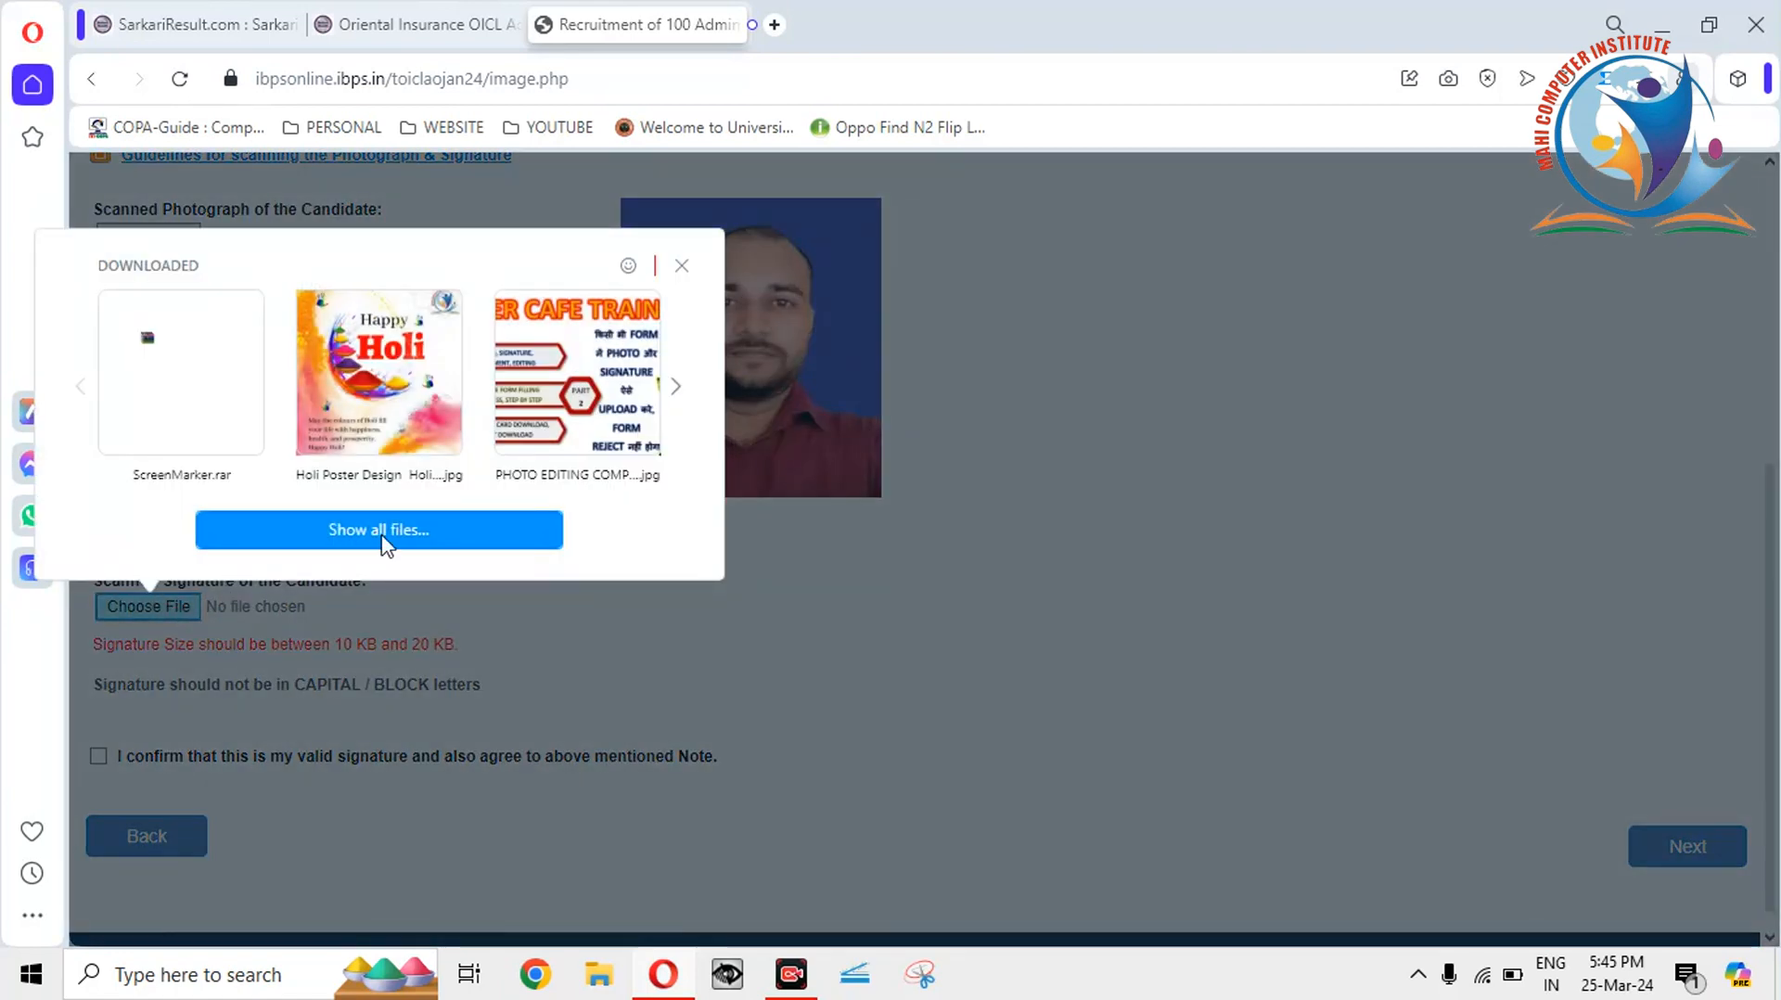
{"action": "left_click", "coordinate": [382, 538]}
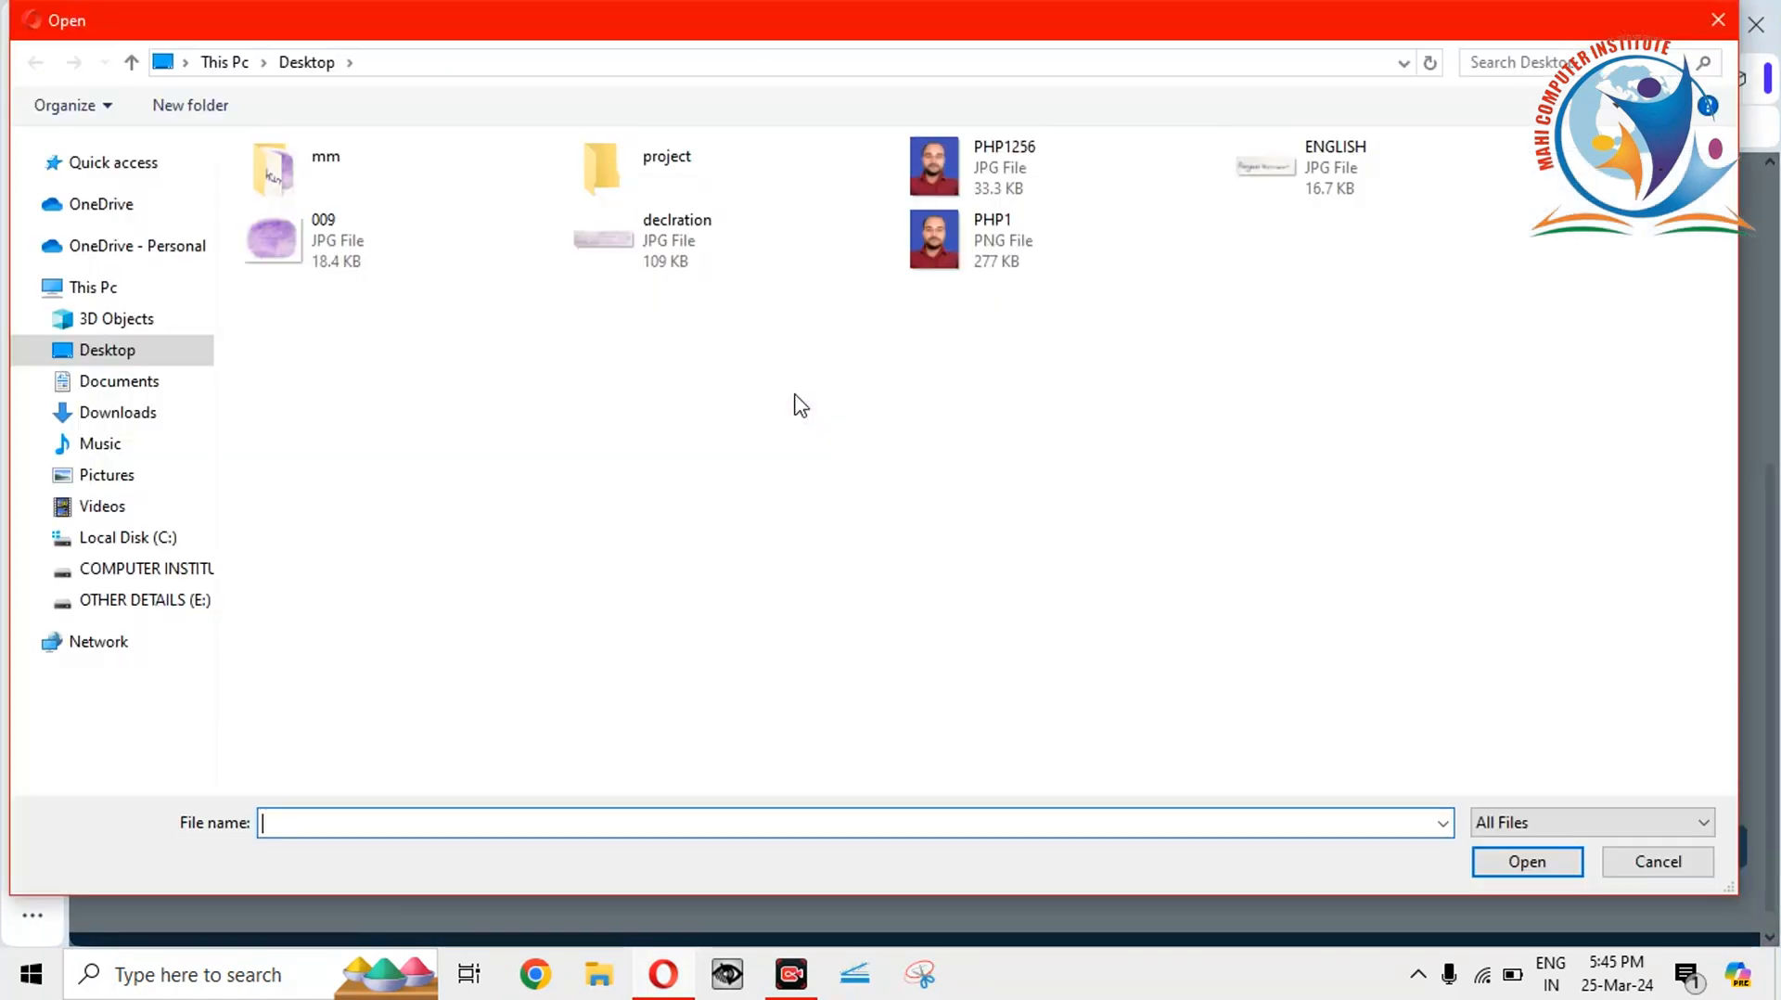
{"action": "double_click", "coordinate": [1389, 167]}
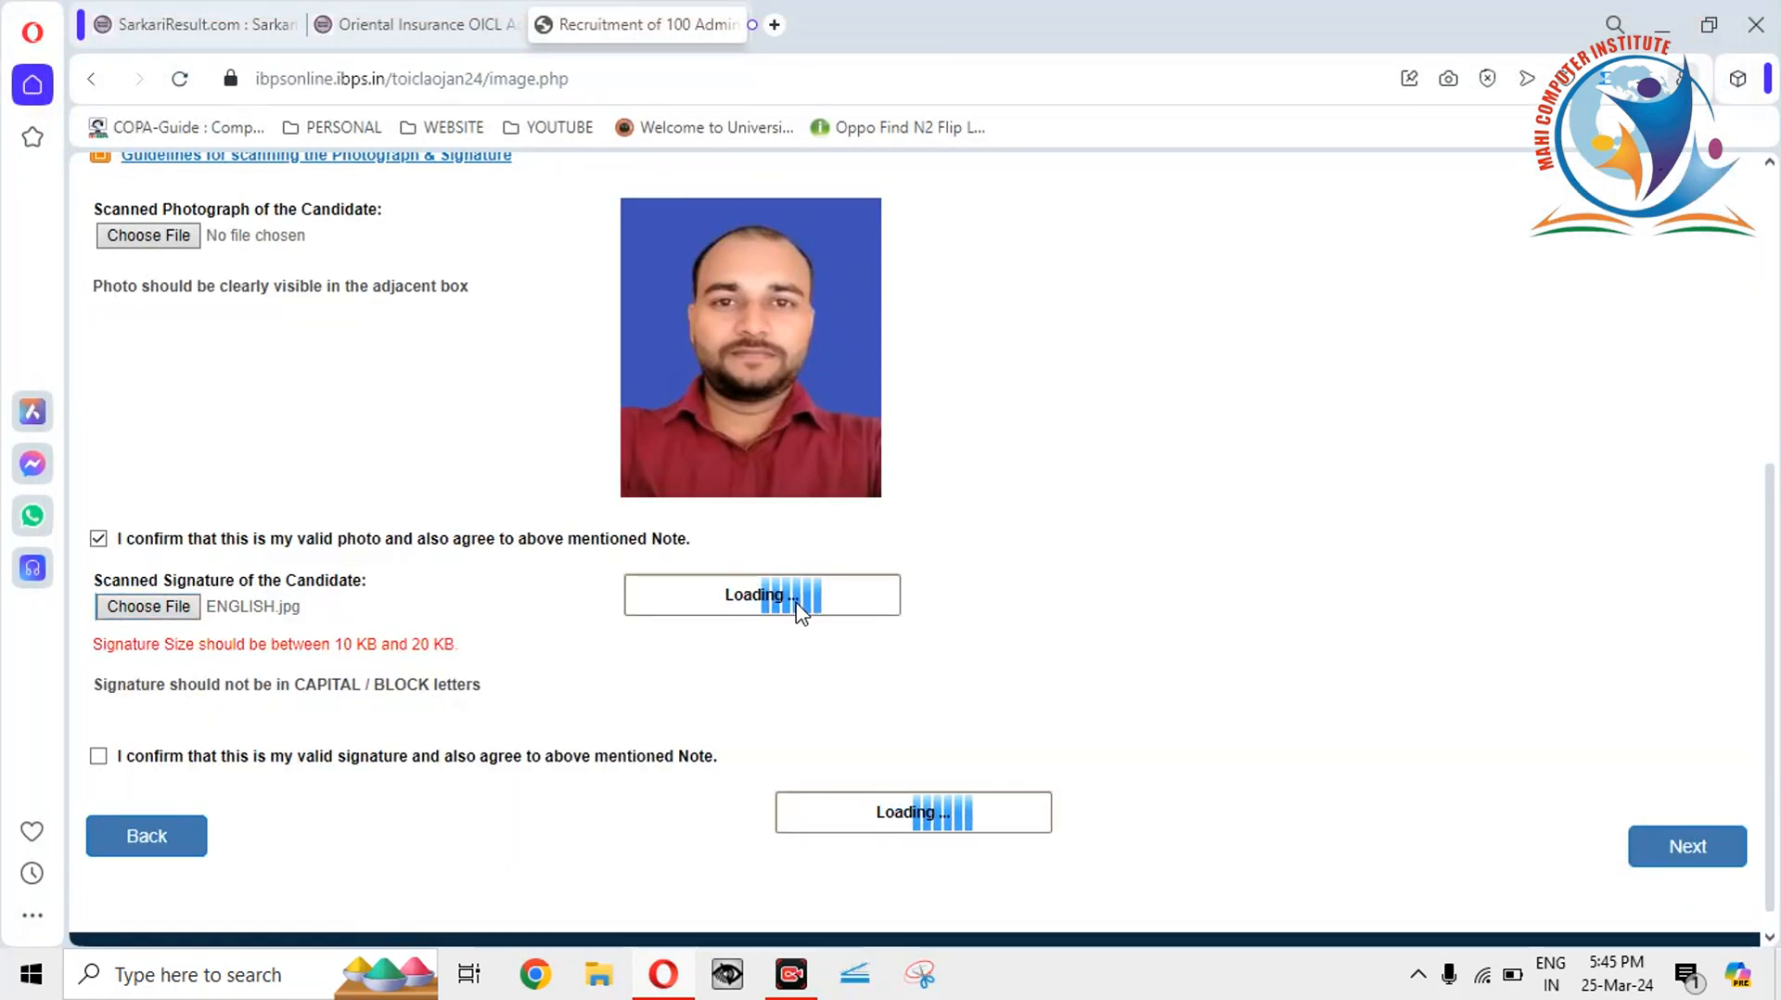
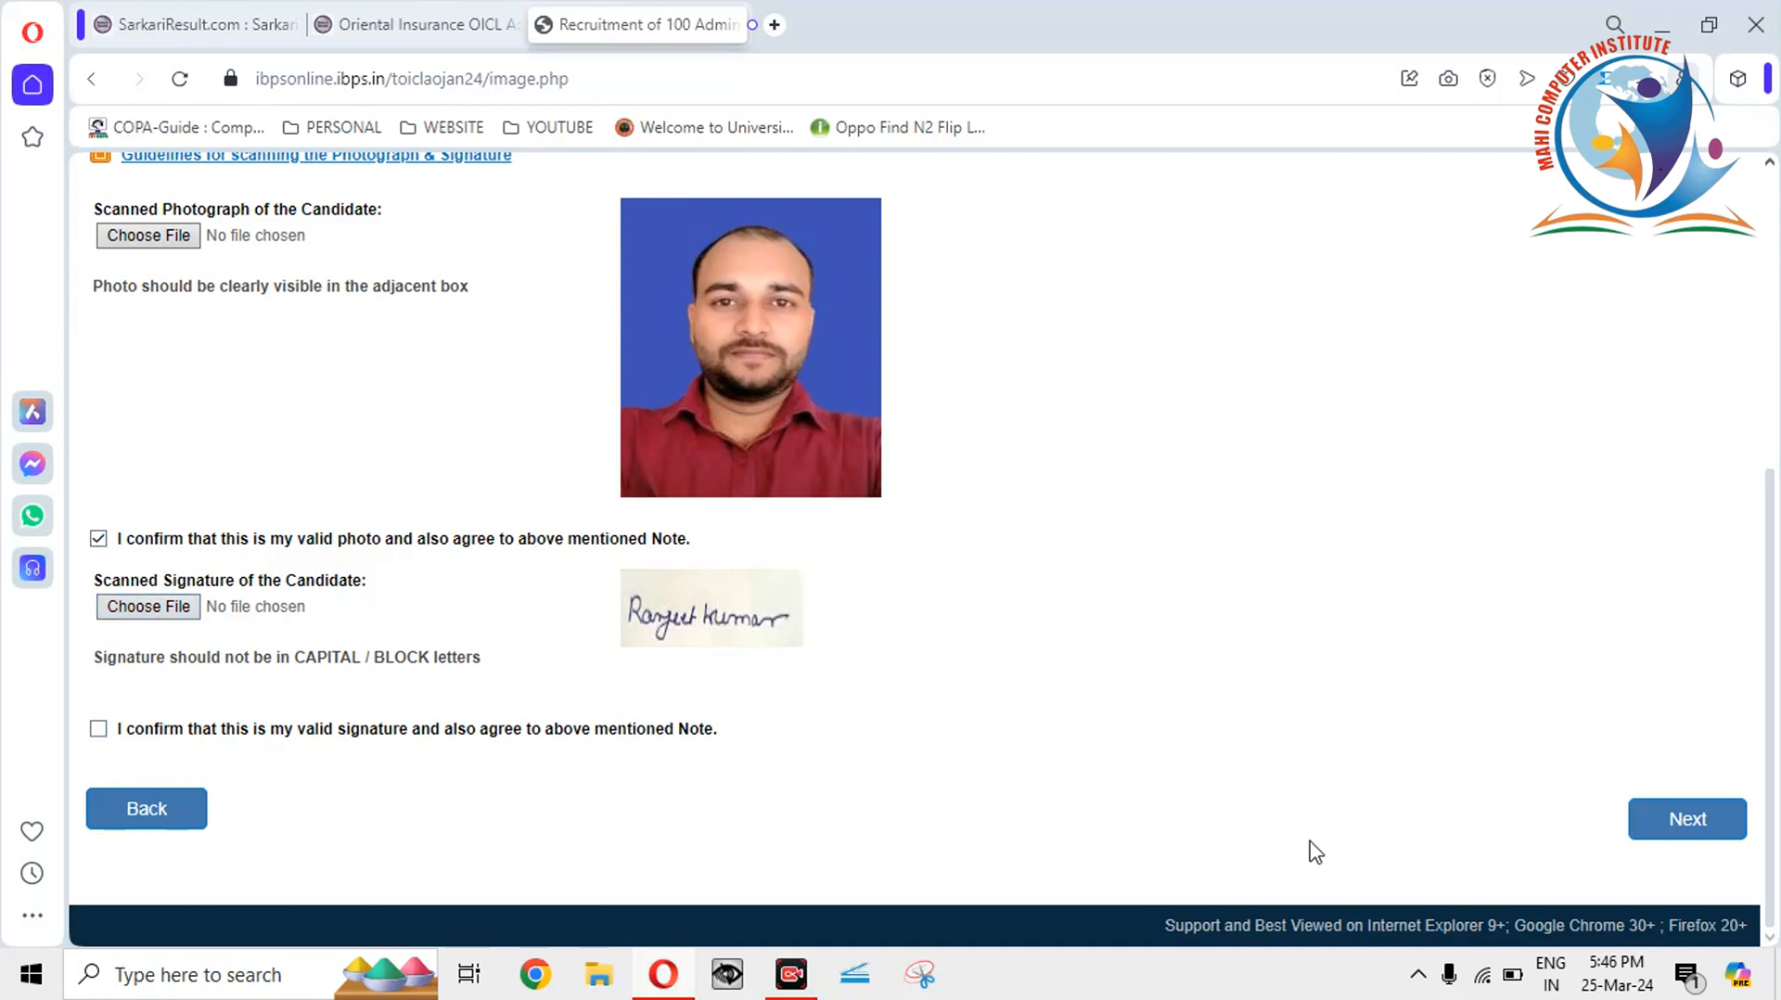
Tick the signature declaration checkbox and move on to the Details step's Basic Details form.
{"action": "left_click", "coordinate": [1694, 822]}
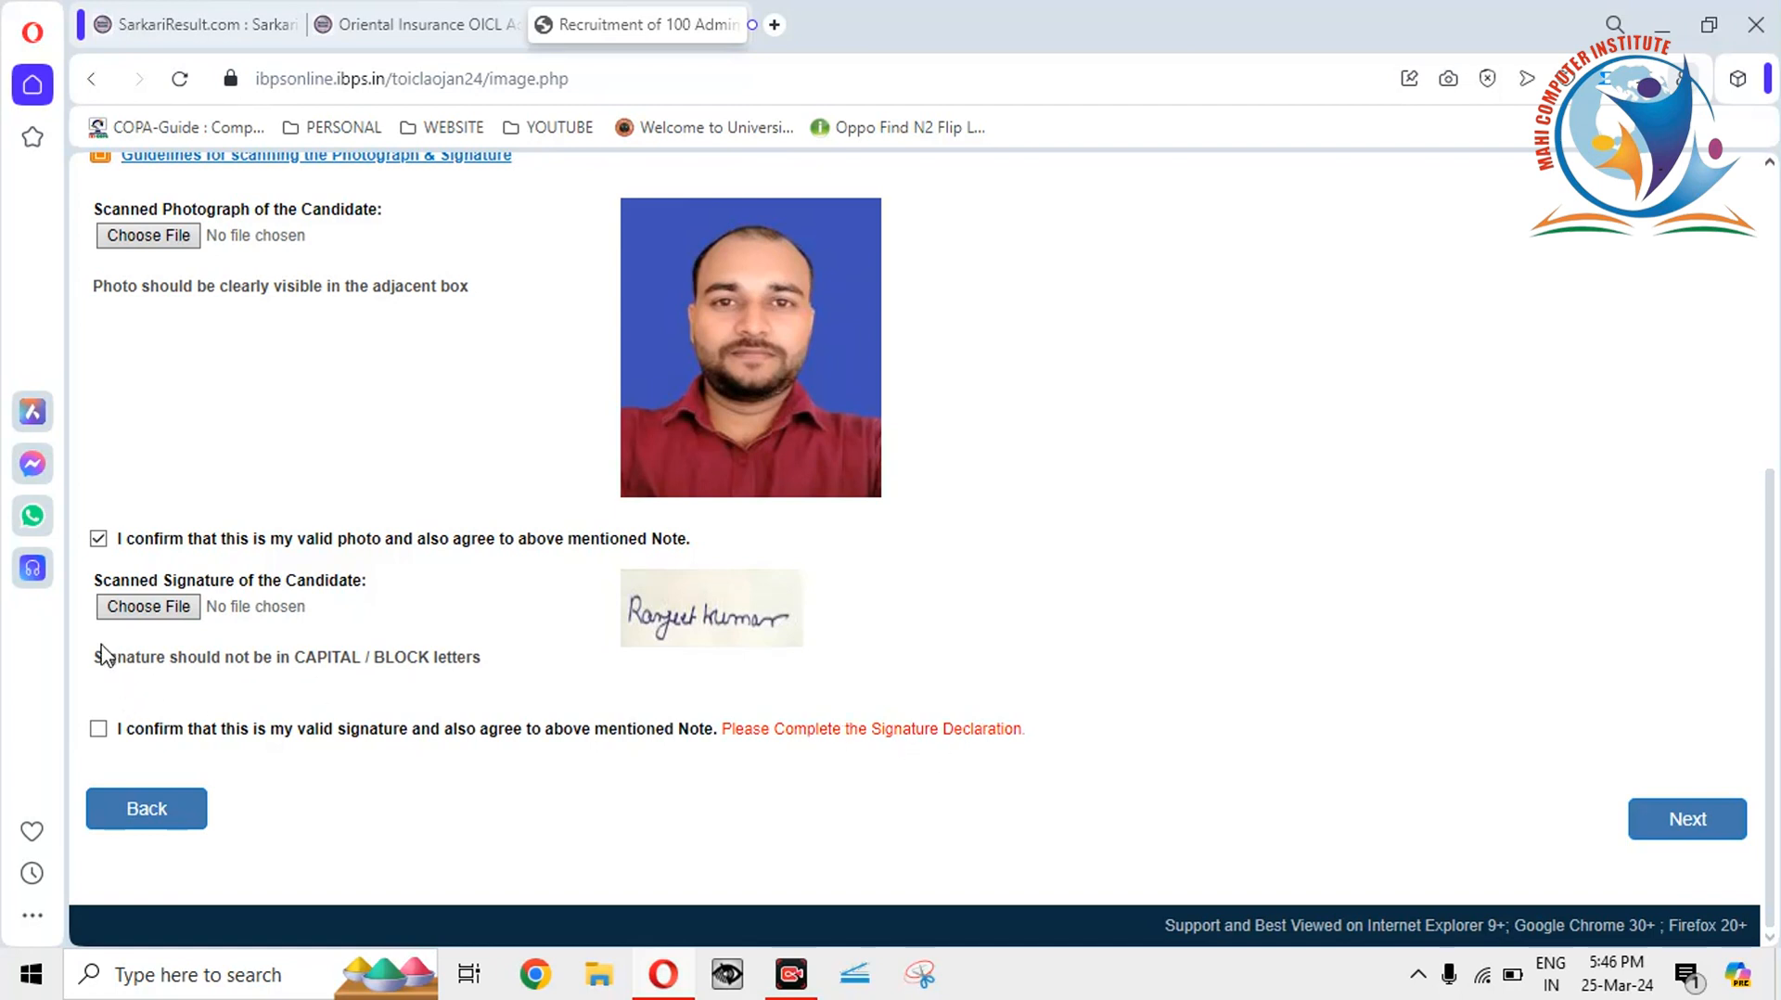
{"action": "left_click", "coordinate": [98, 729]}
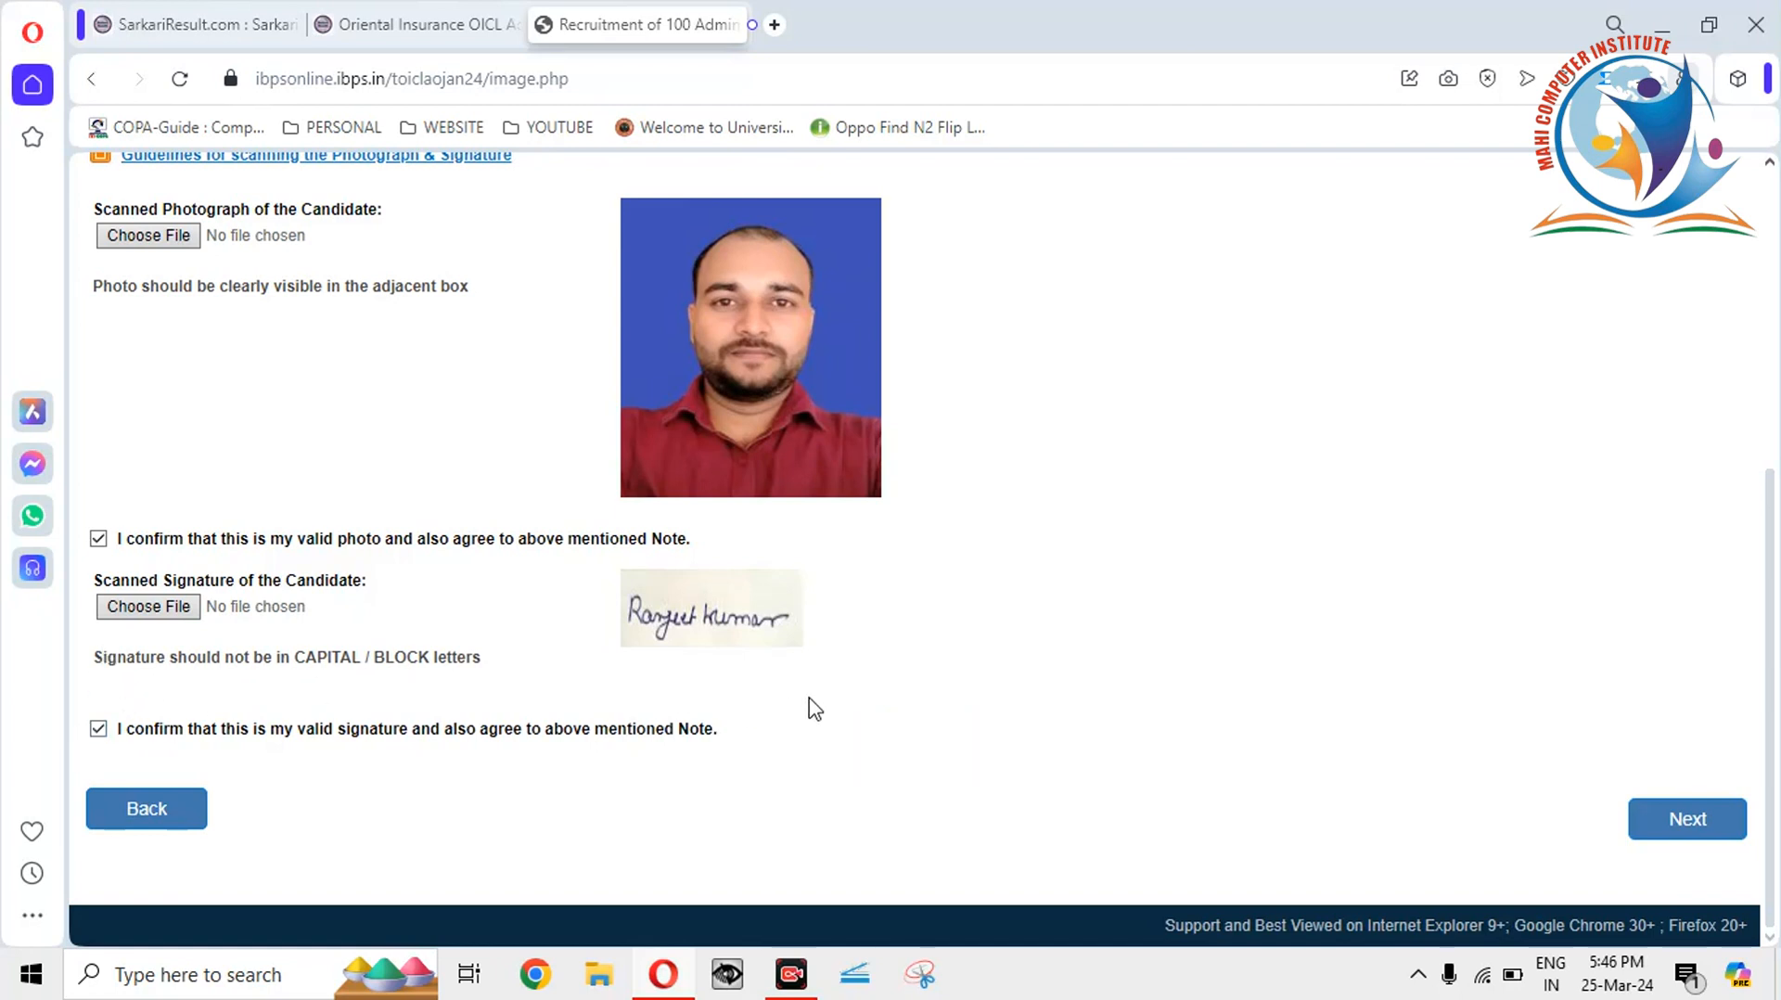
{"action": "left_click", "coordinate": [1690, 833]}
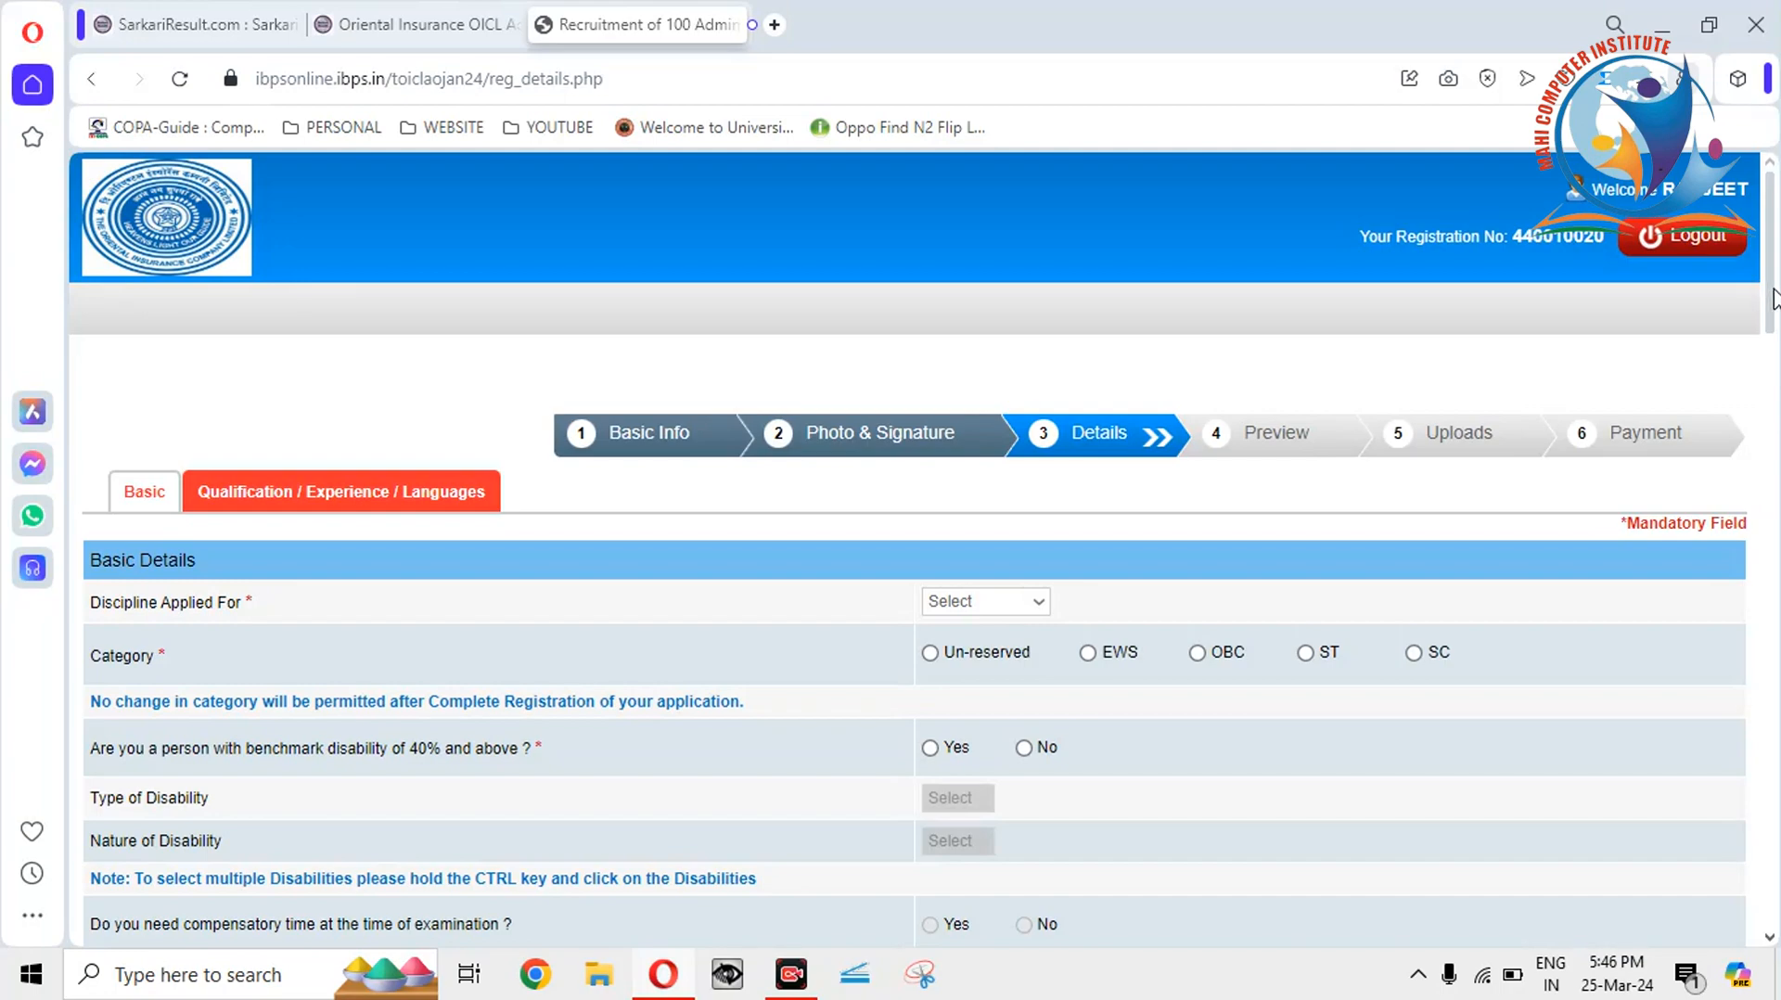
Choose Accounts in the Discipline Applied For dropdown.
{"action": "left_click_drag", "start_coordinate": [1773, 299], "coordinate": [1768, 239]}
{"action": "left_click", "coordinate": [991, 605]}
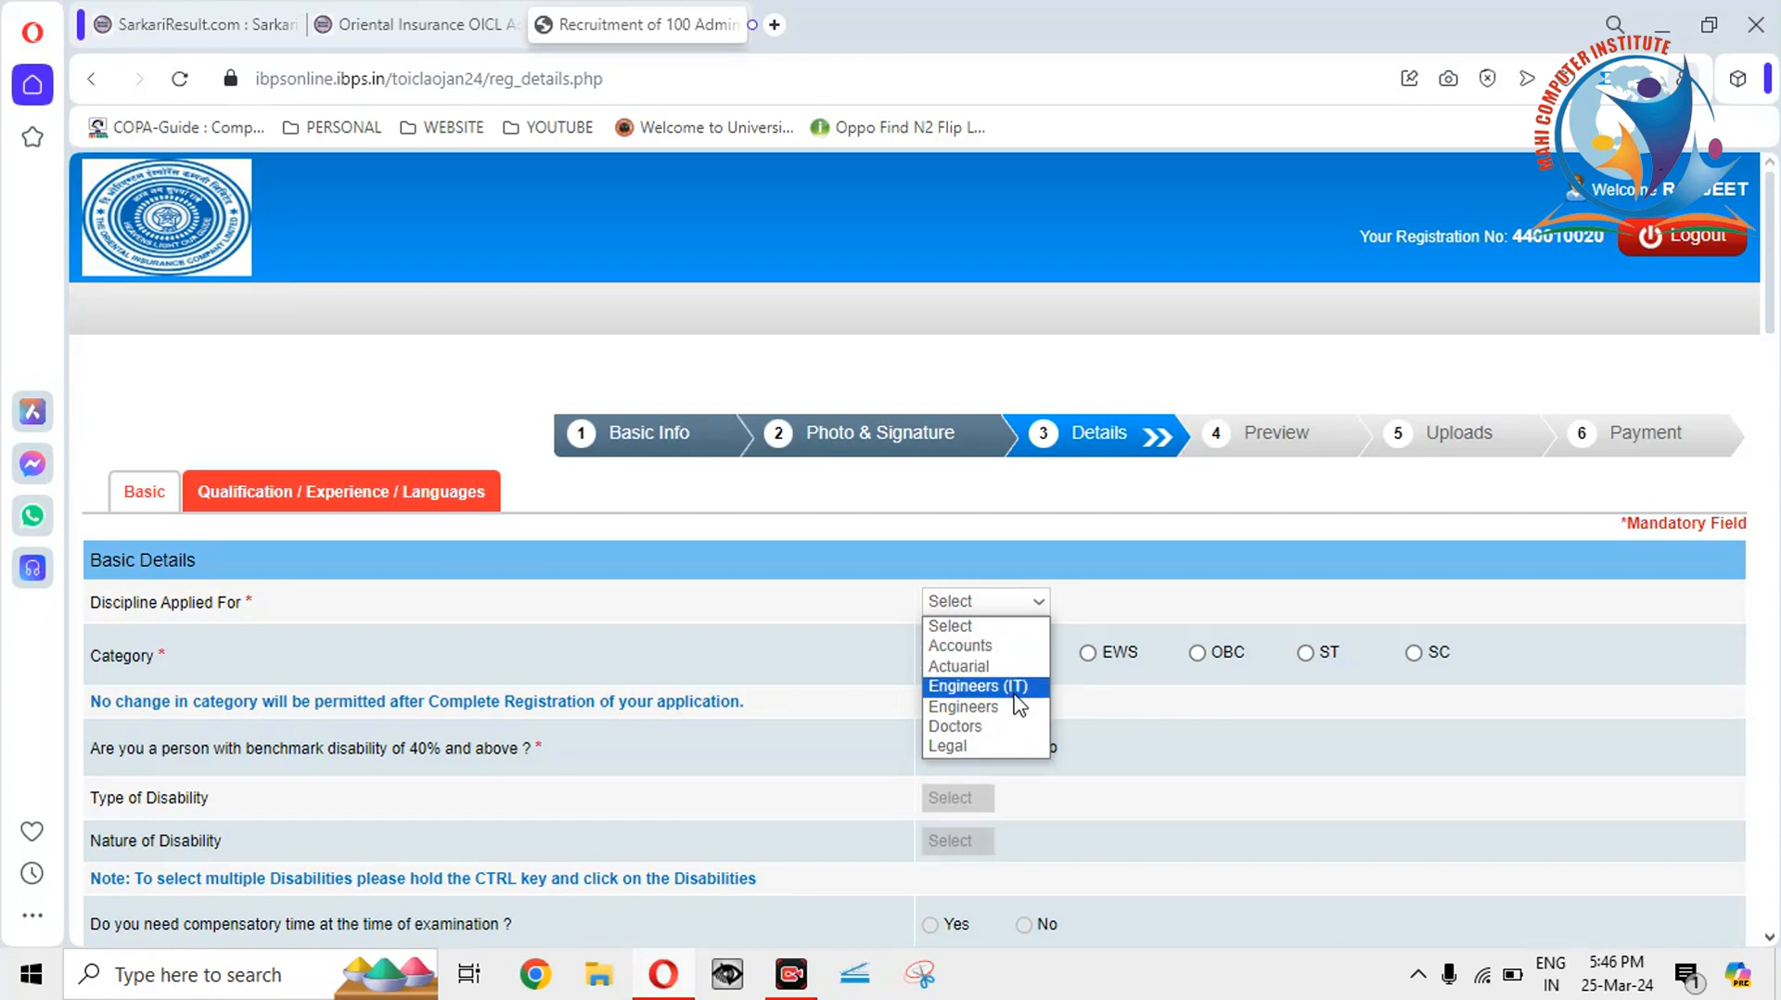
{"action": "left_click", "coordinate": [985, 652]}
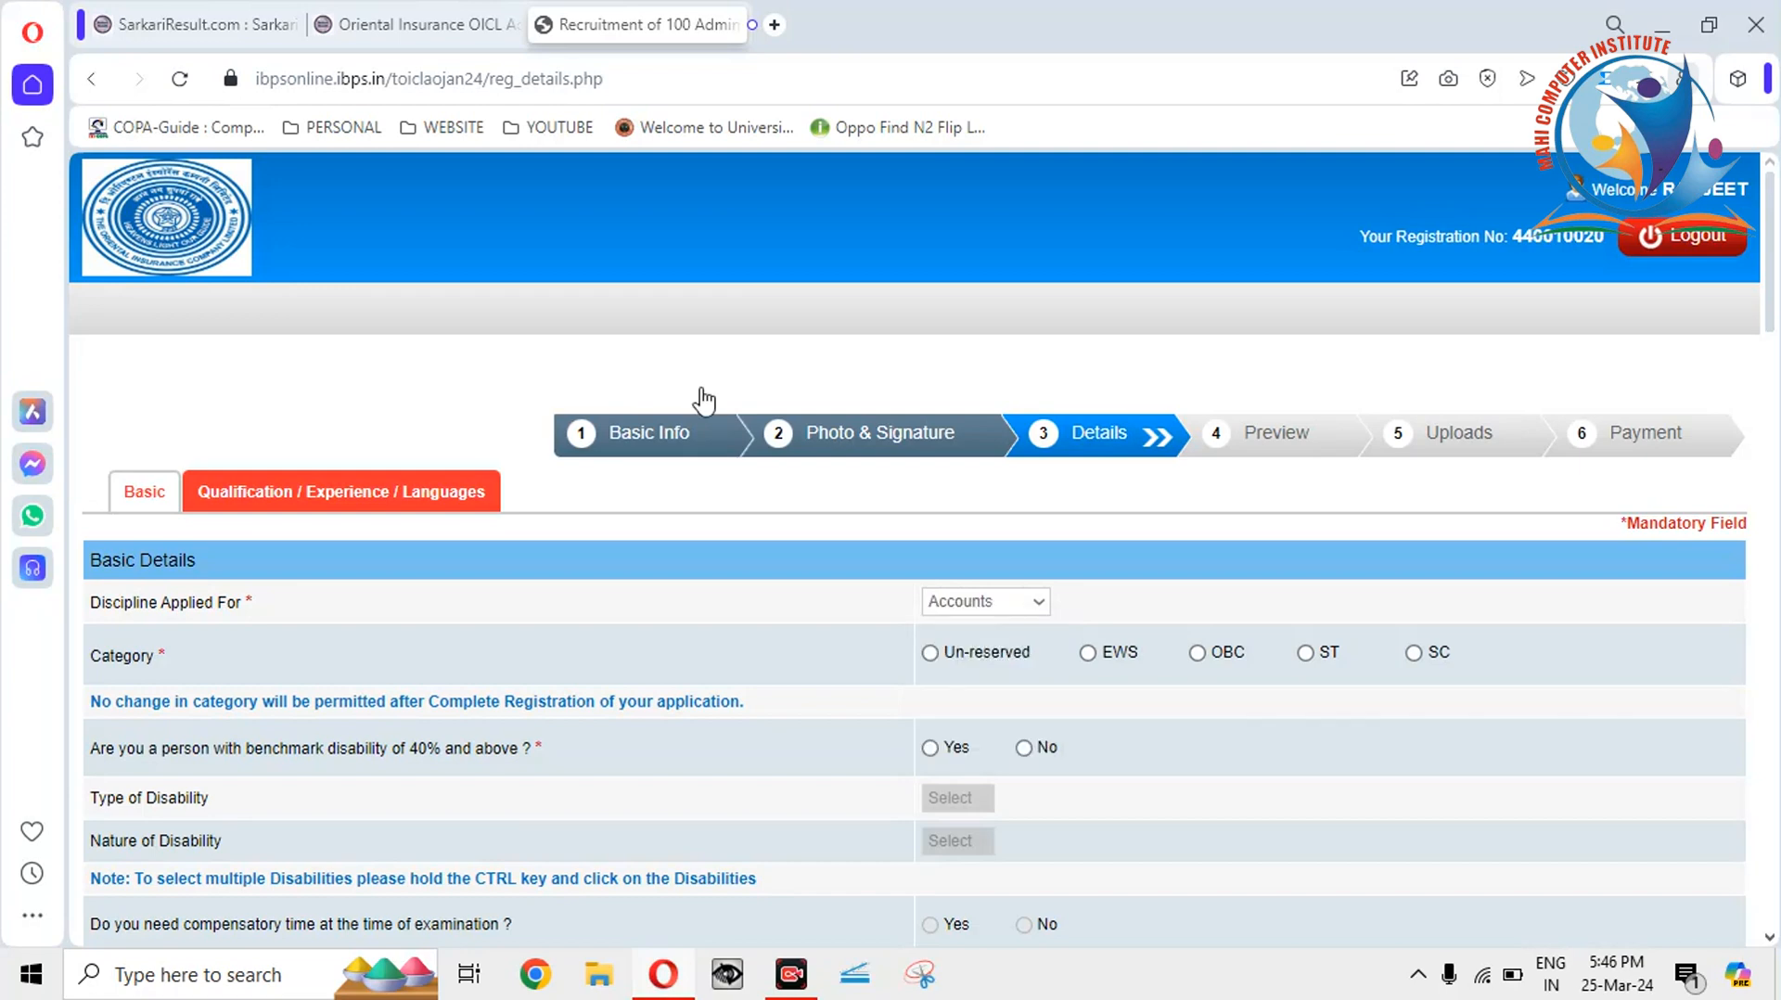
{"action": "left_click", "coordinate": [363, 26]}
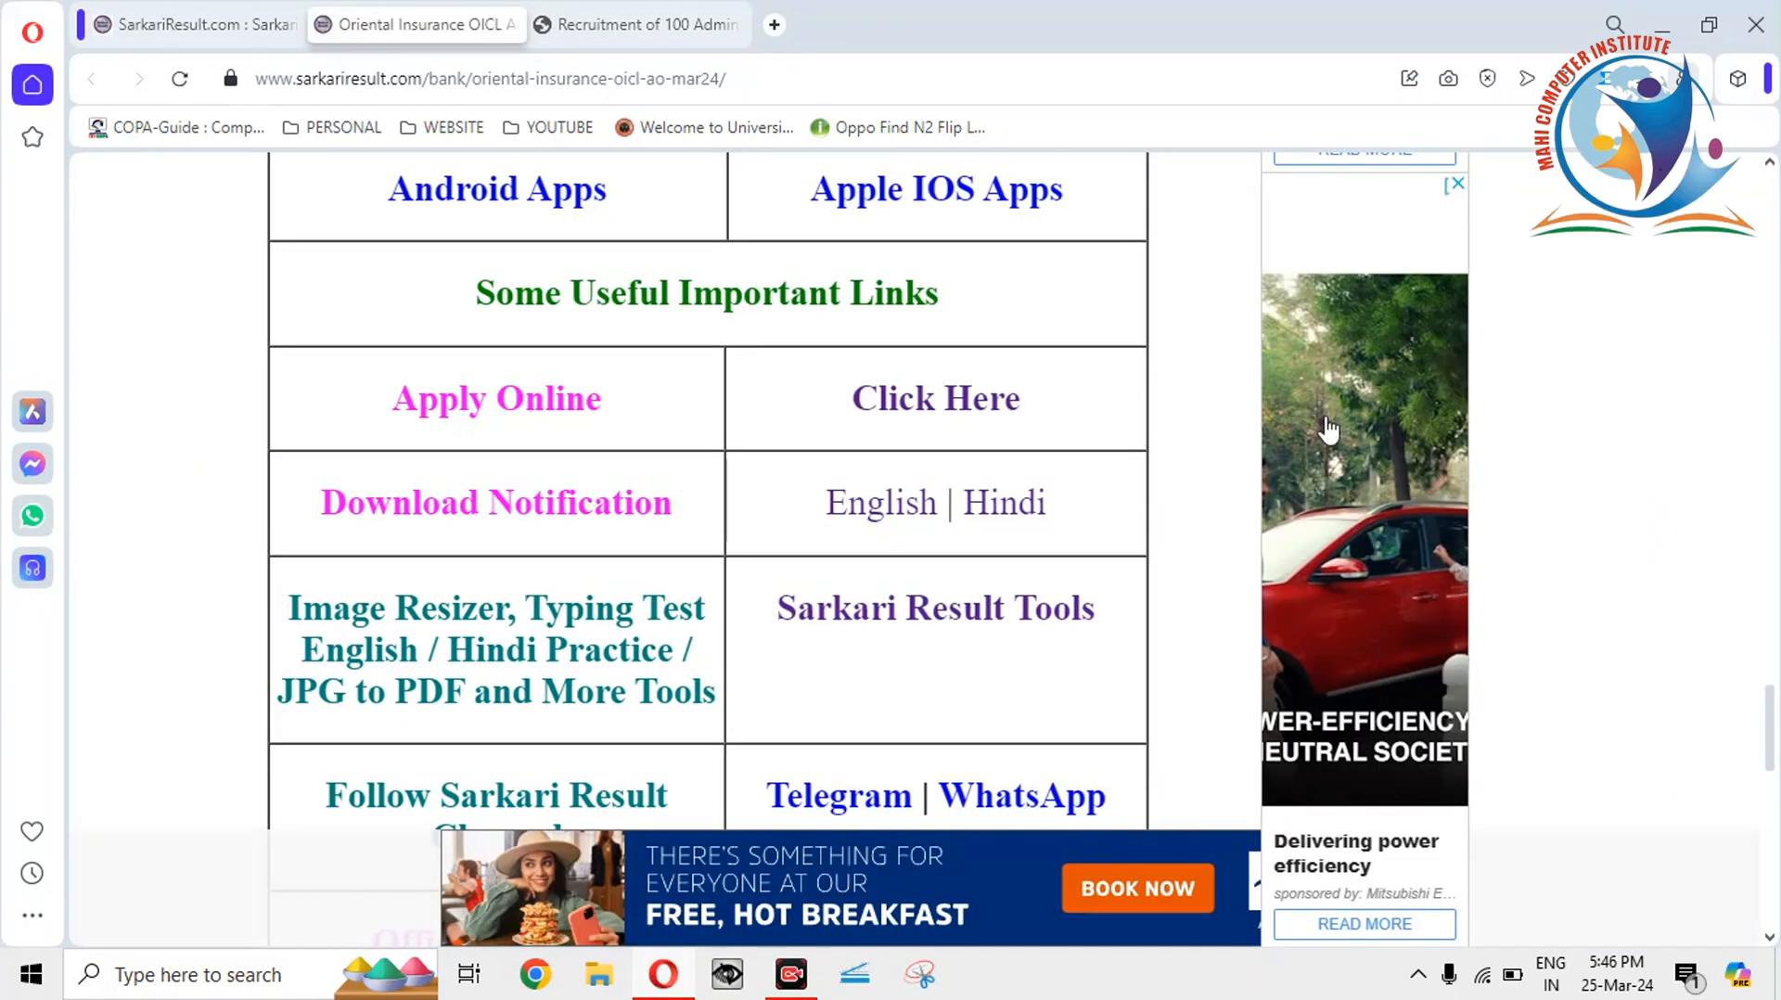
{"action": "left_click_drag", "start_coordinate": [1773, 772], "coordinate": [1767, 589]}
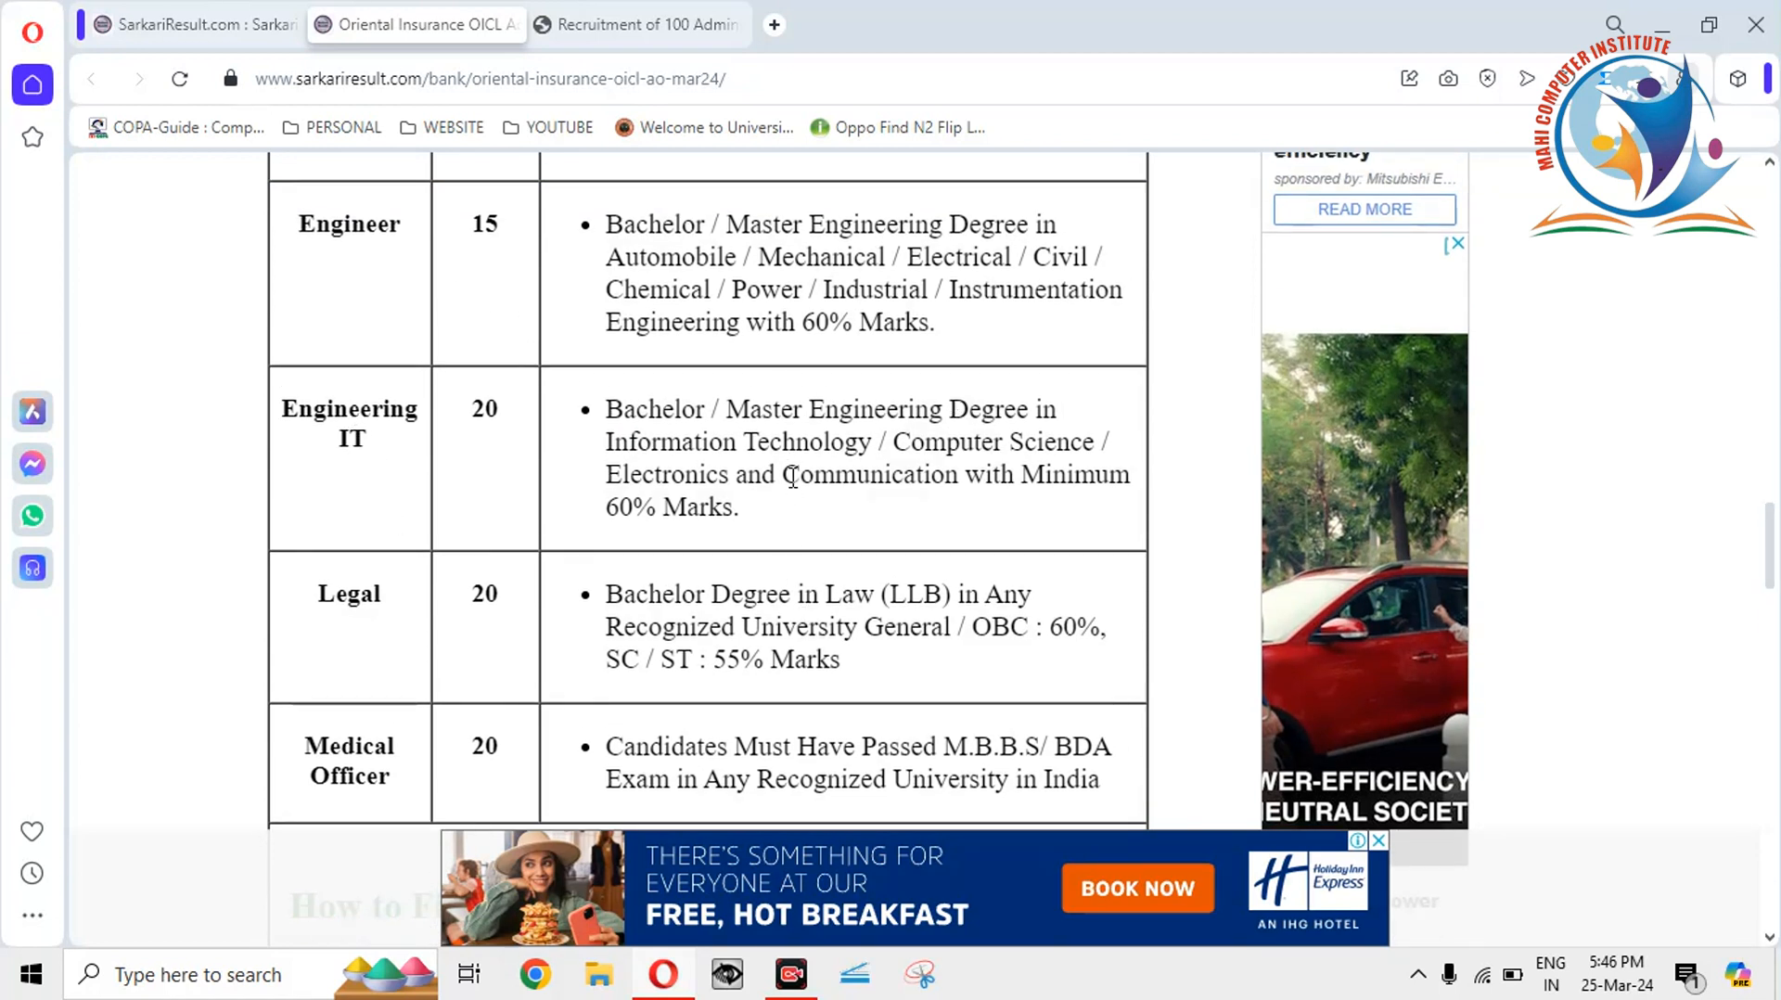
{"action": "left_click_drag", "start_coordinate": [1773, 565], "coordinate": [1773, 505]}
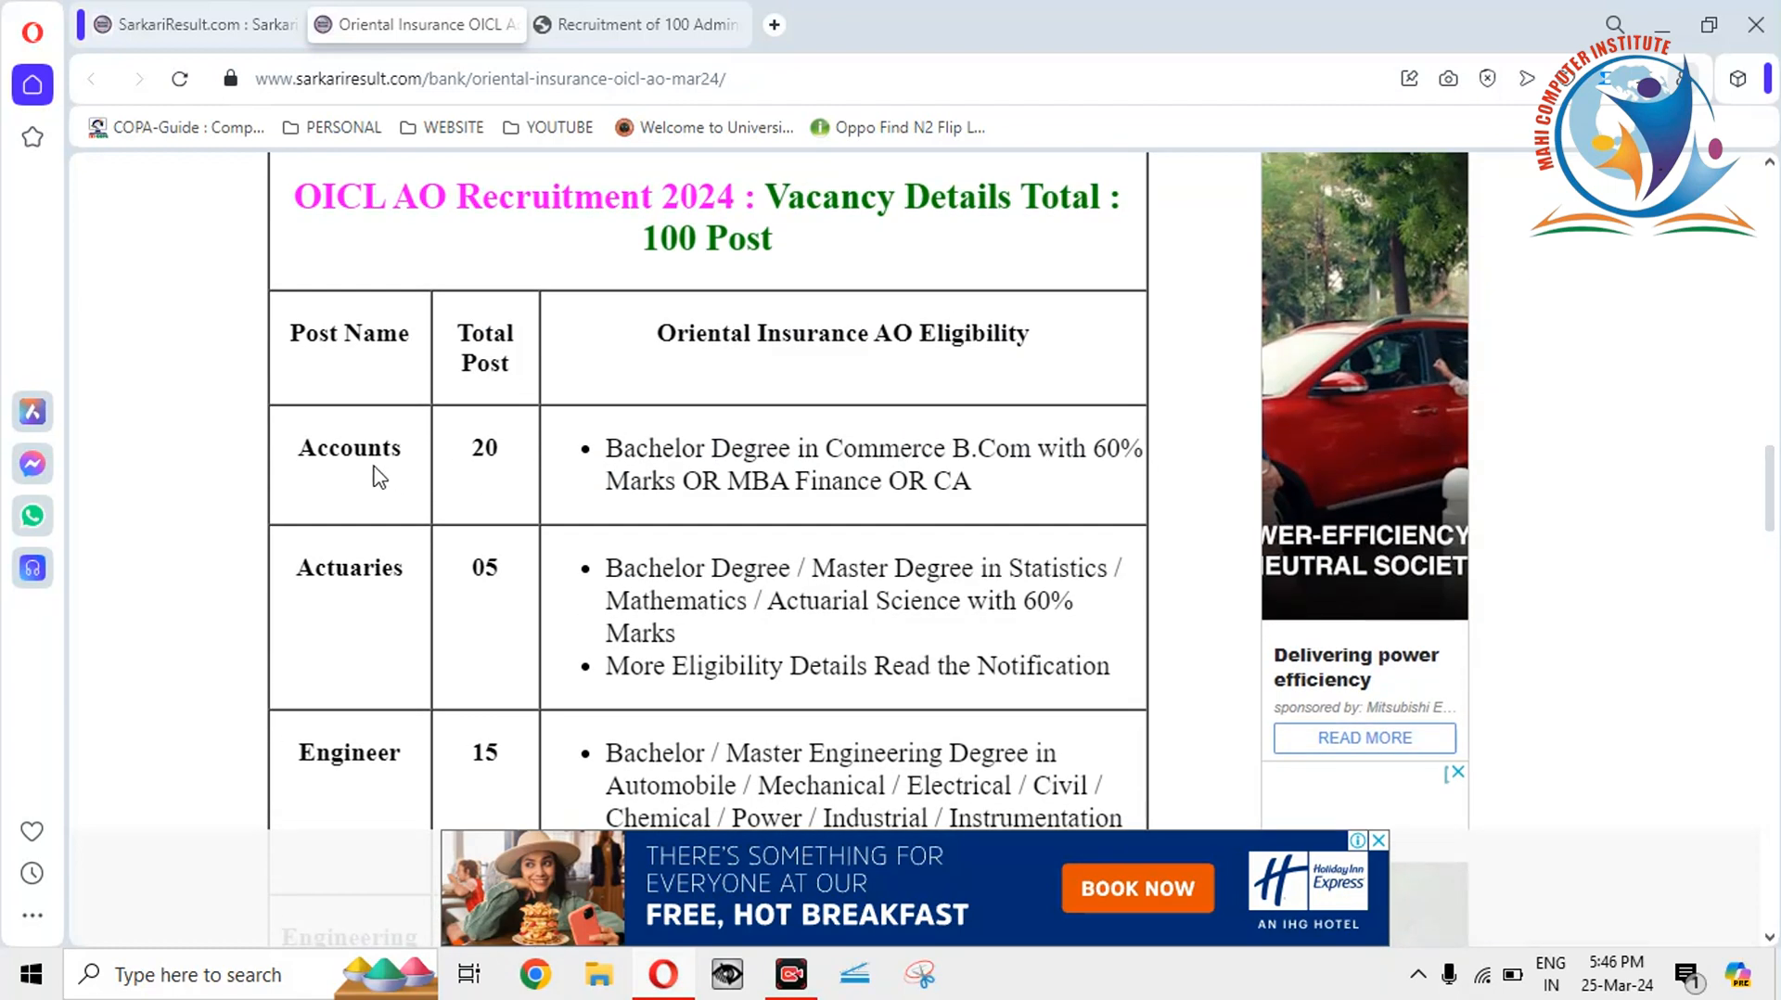
{"action": "left_click_drag", "start_coordinate": [331, 450], "coordinate": [370, 443]}
{"action": "left_click", "coordinate": [982, 455]}
{"action": "left_click", "coordinate": [619, 28]}
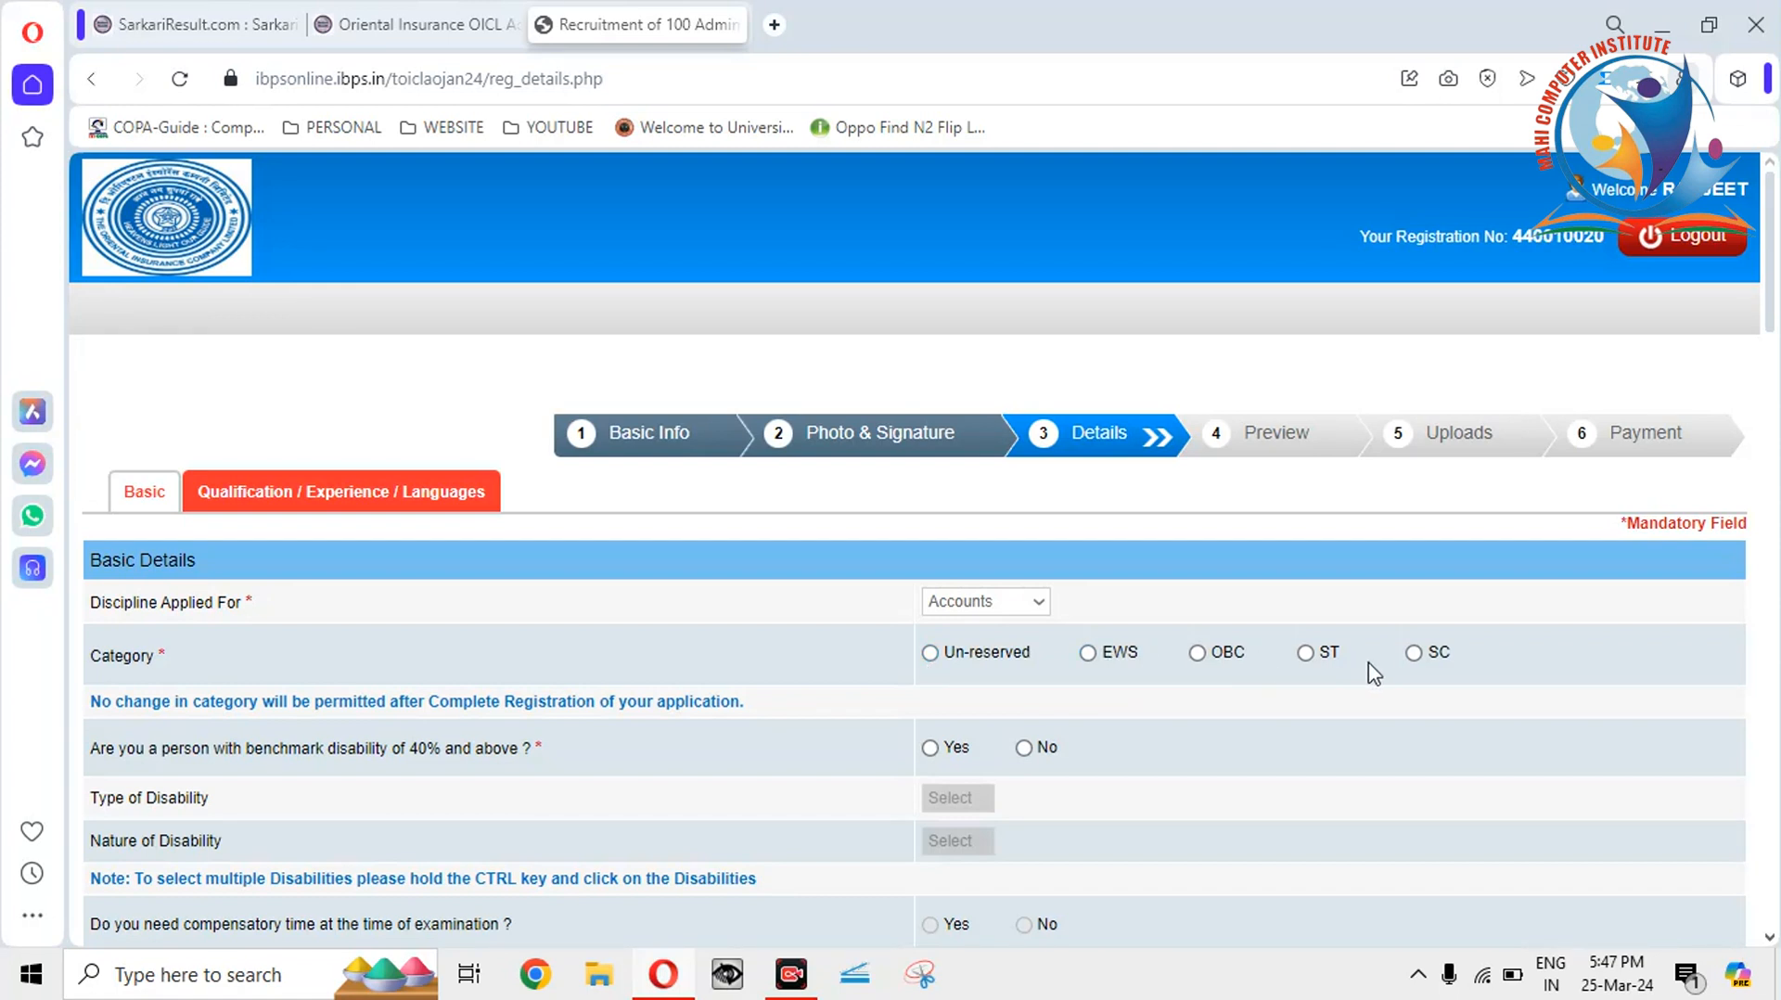
Try the EWS, Un-reserved and ST categories, dismissing each warning, and finish on Un-reserved.
{"action": "scroll", "coordinate": [1771, 246], "scroll_direction": "down", "scroll_amount": 1}
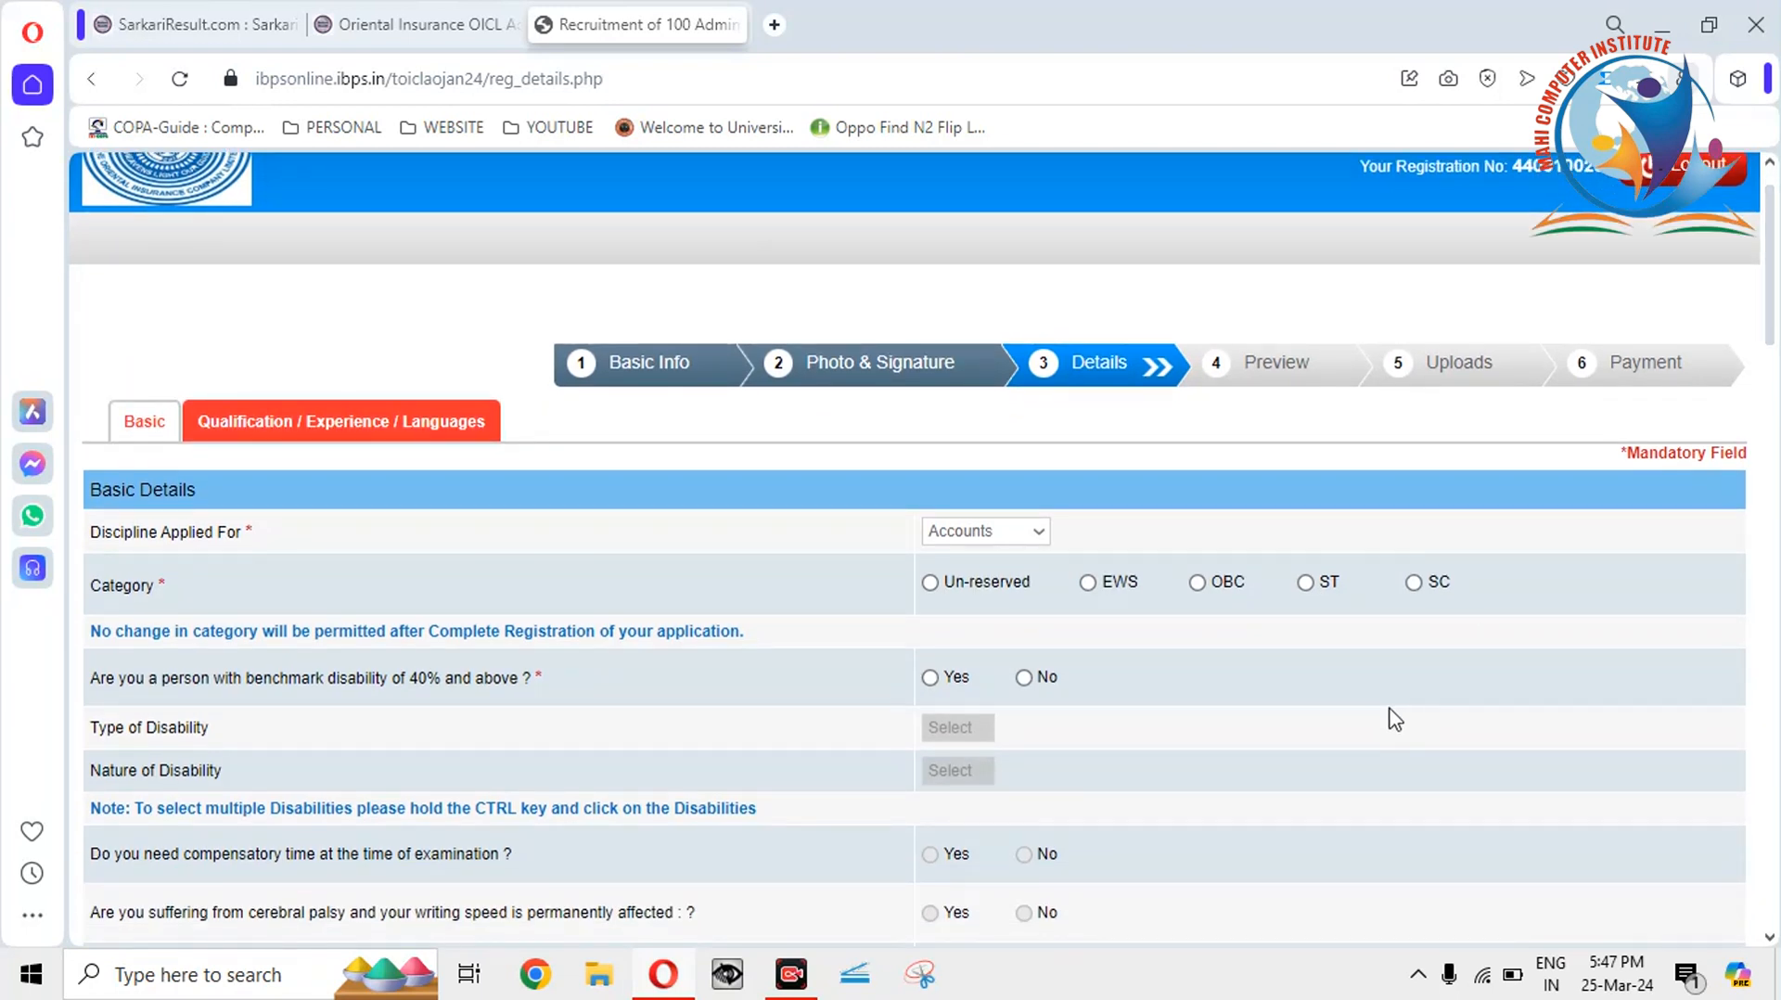
{"action": "left_click", "coordinate": [1087, 582]}
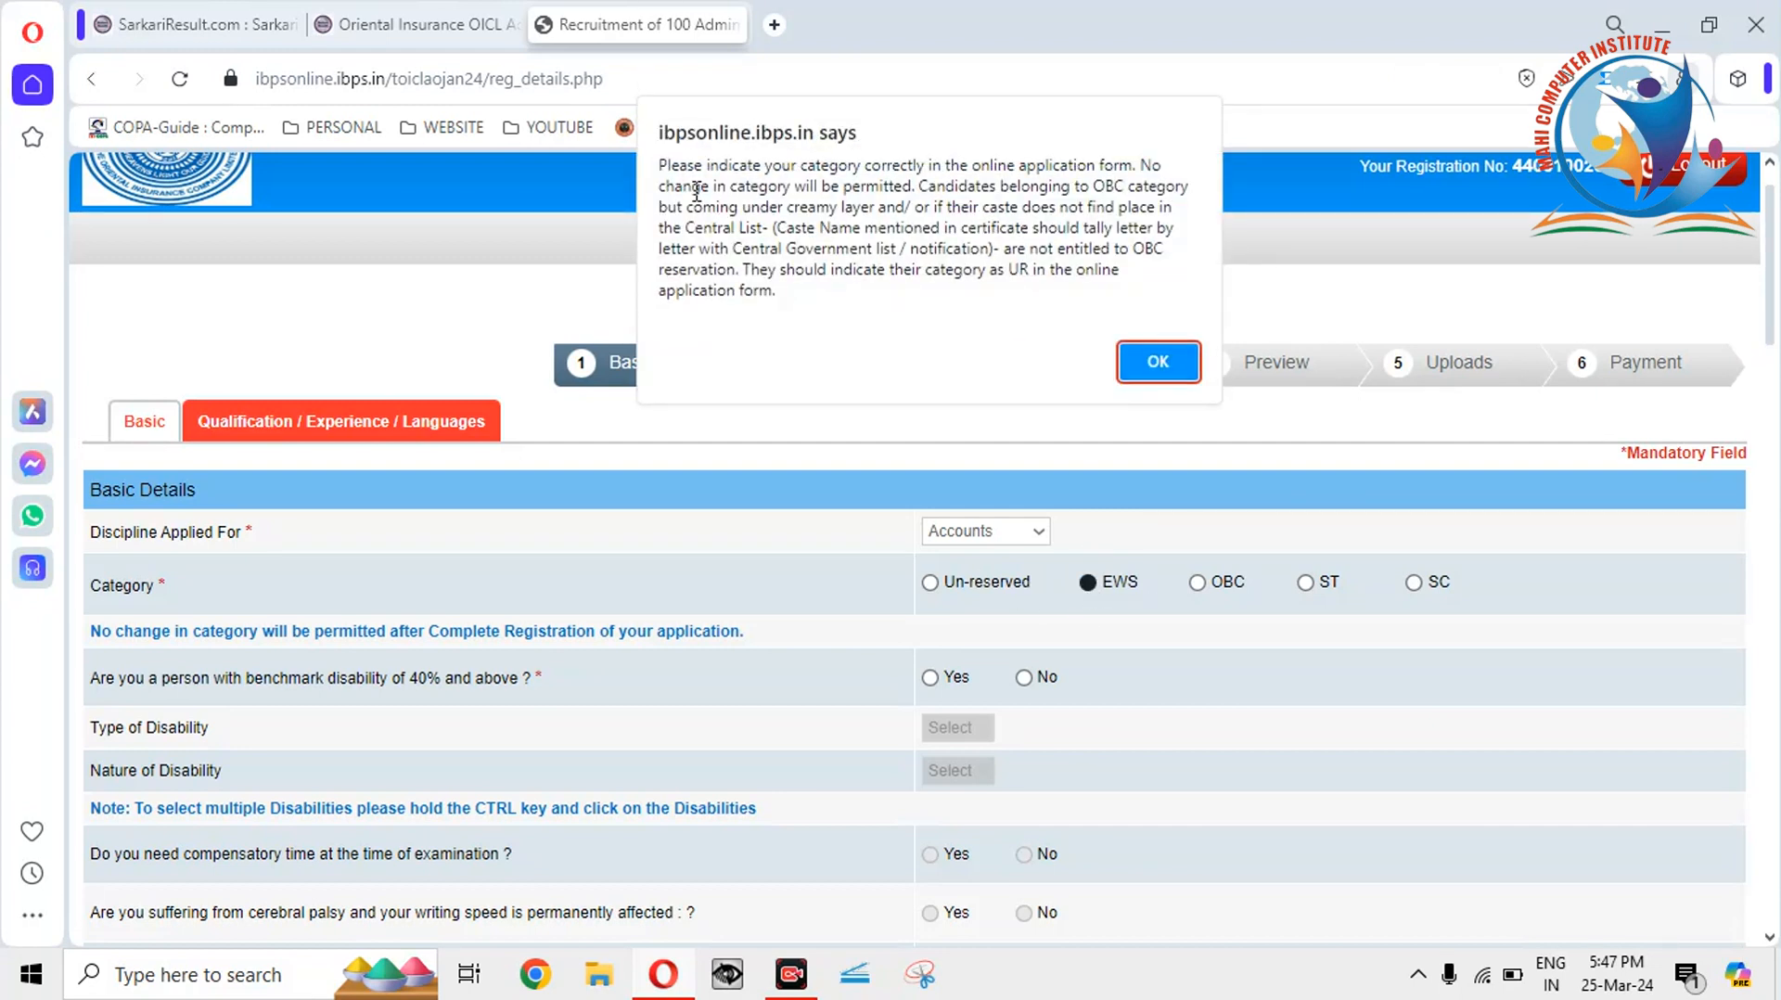
{"action": "left_click", "coordinate": [1156, 362]}
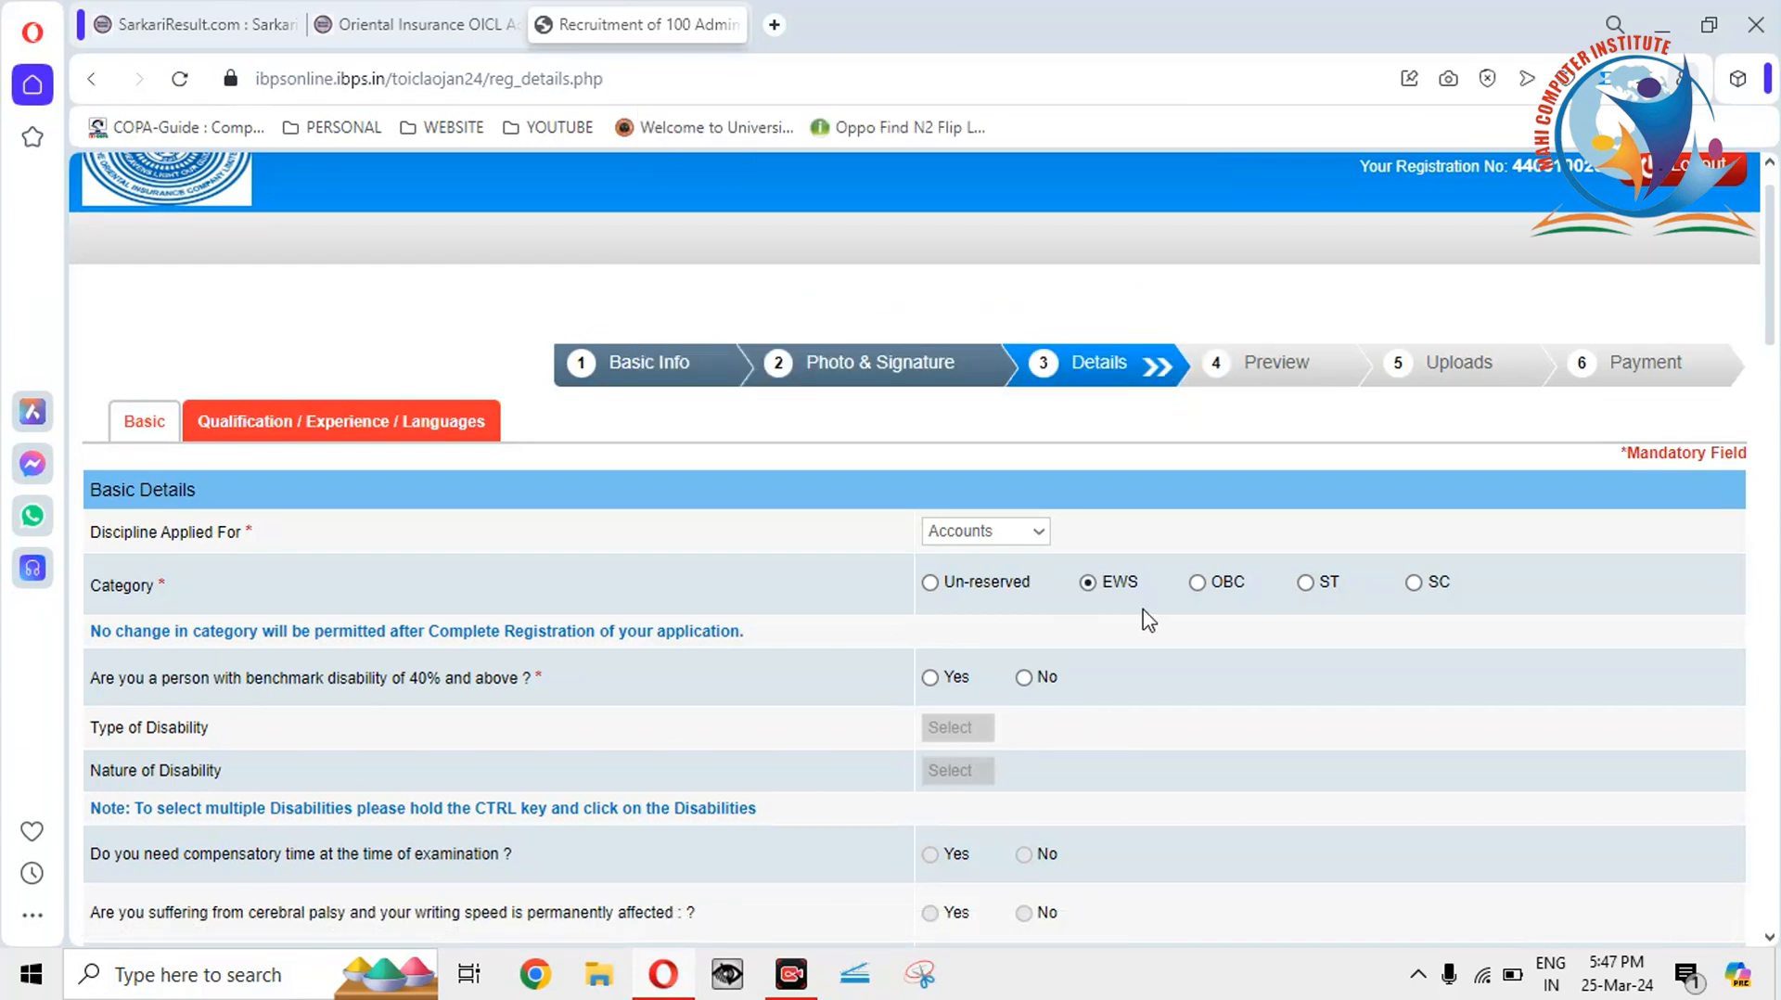
{"action": "left_click", "coordinate": [929, 582]}
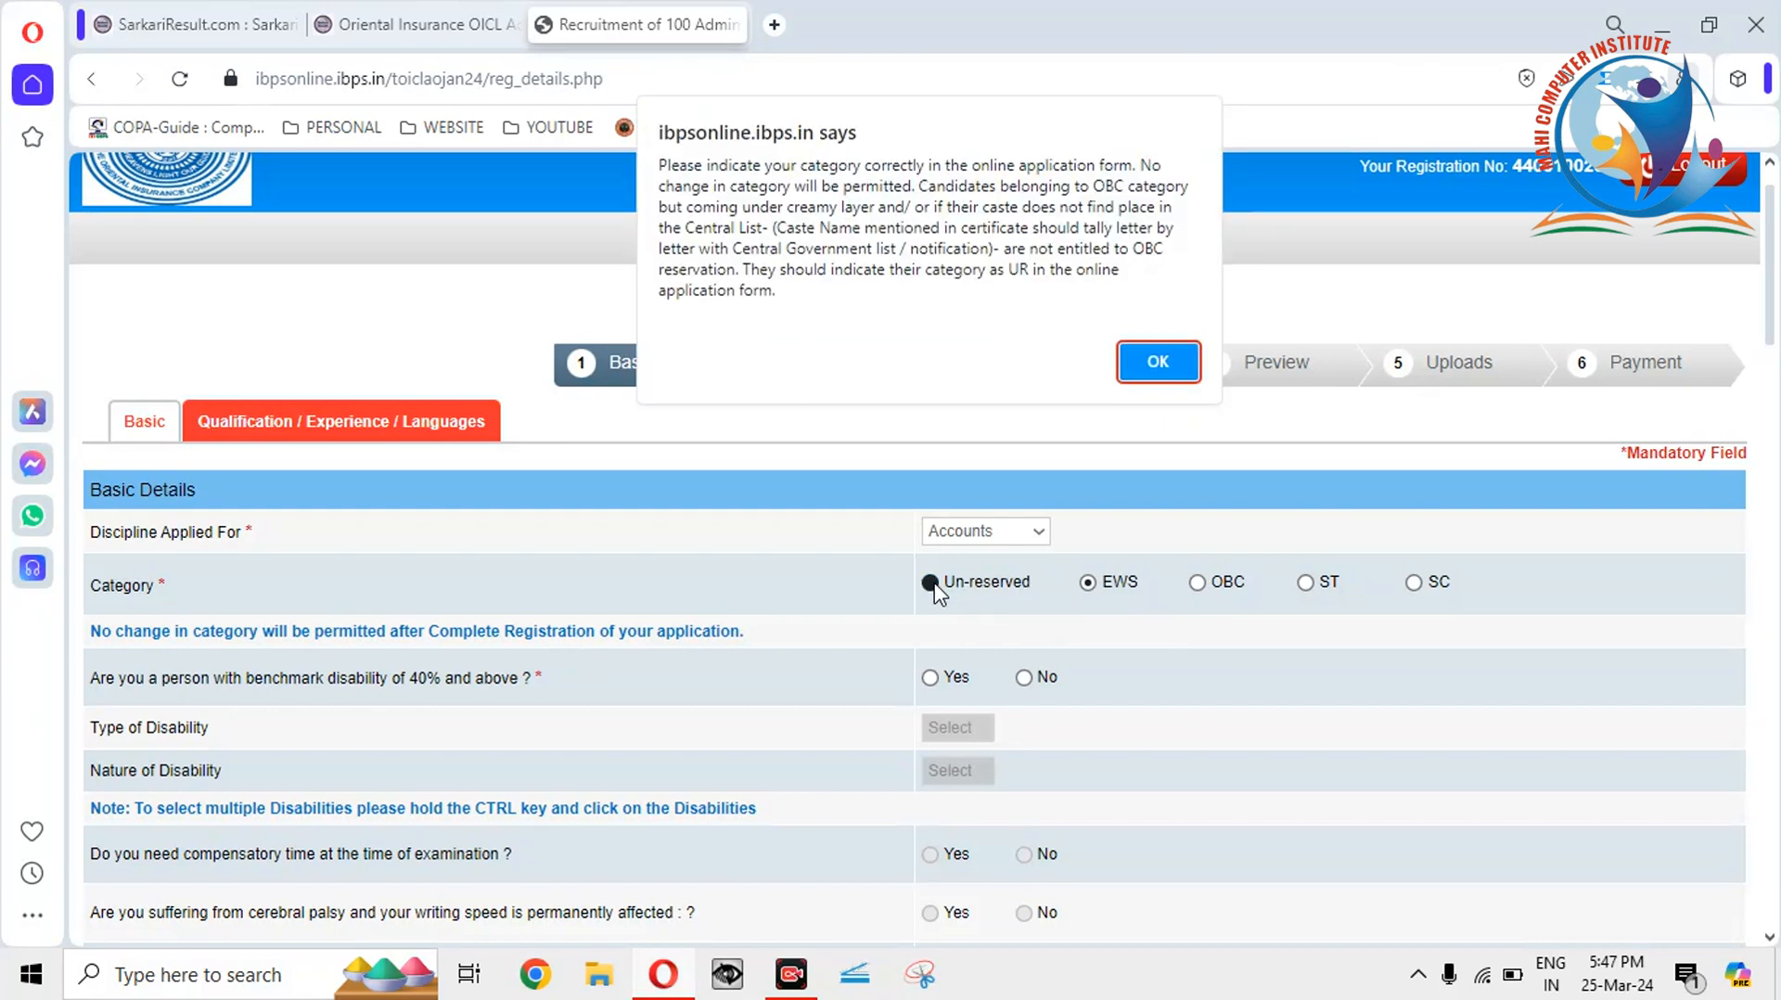
{"action": "left_click", "coordinate": [1155, 364]}
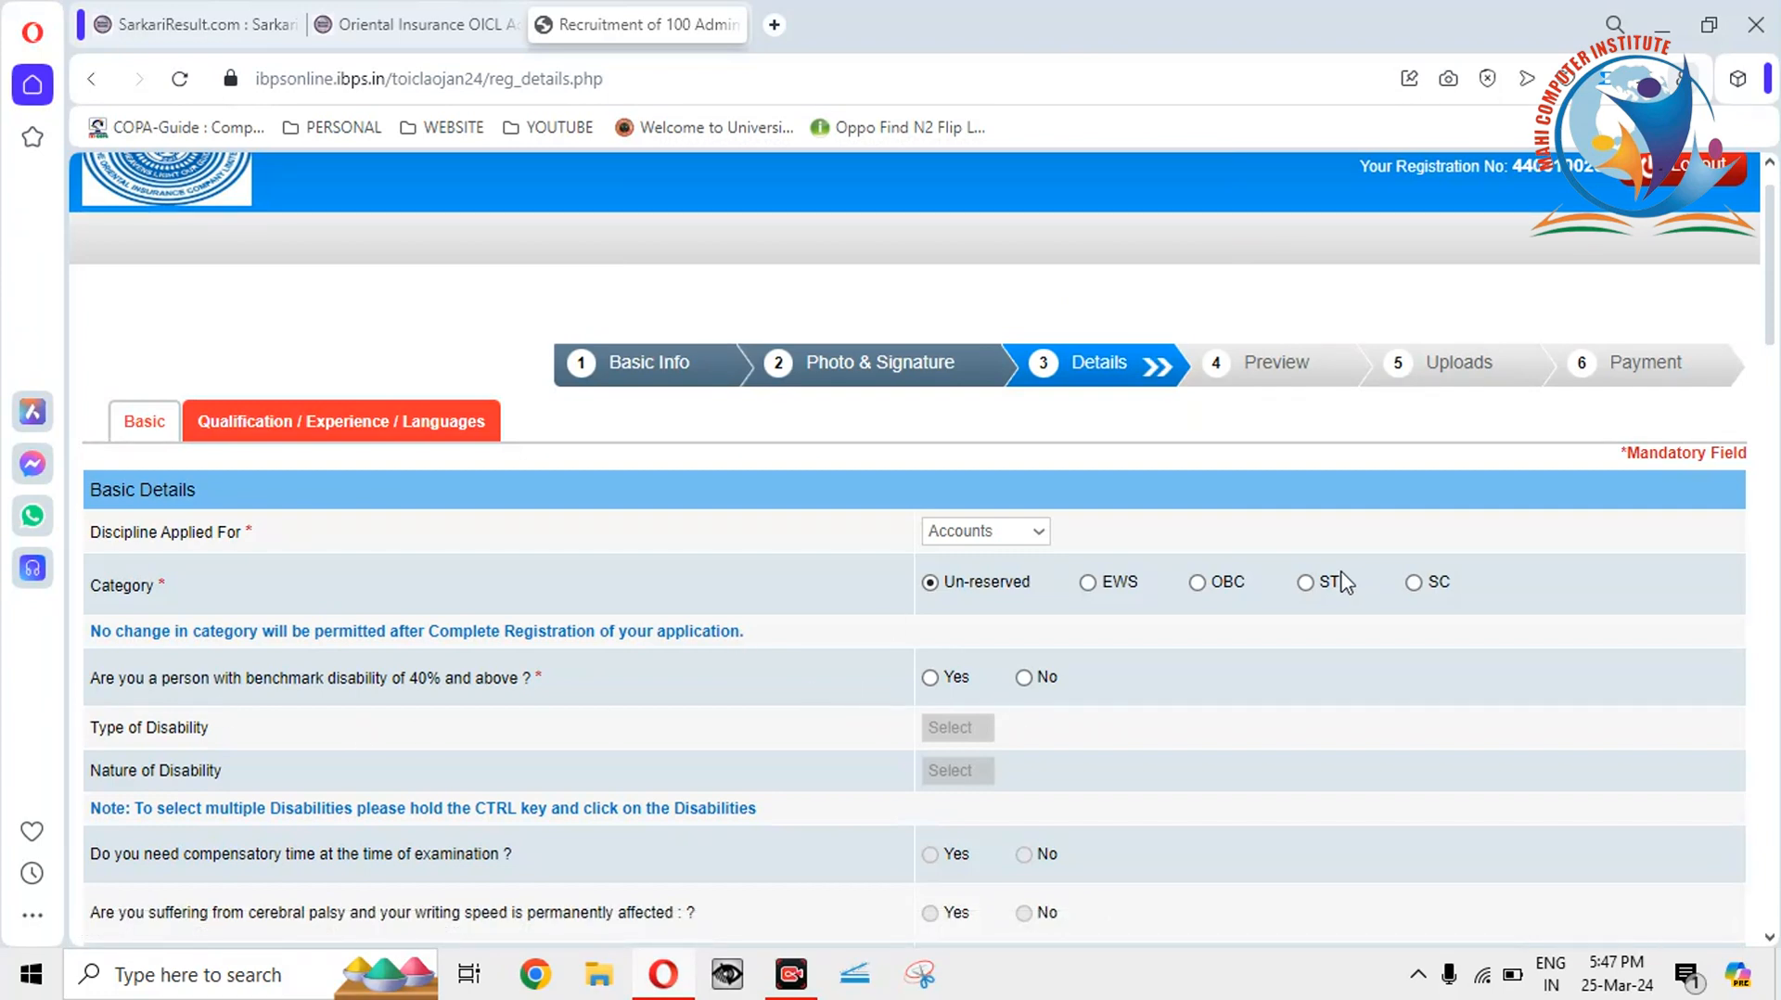
{"action": "left_click", "coordinate": [1304, 582]}
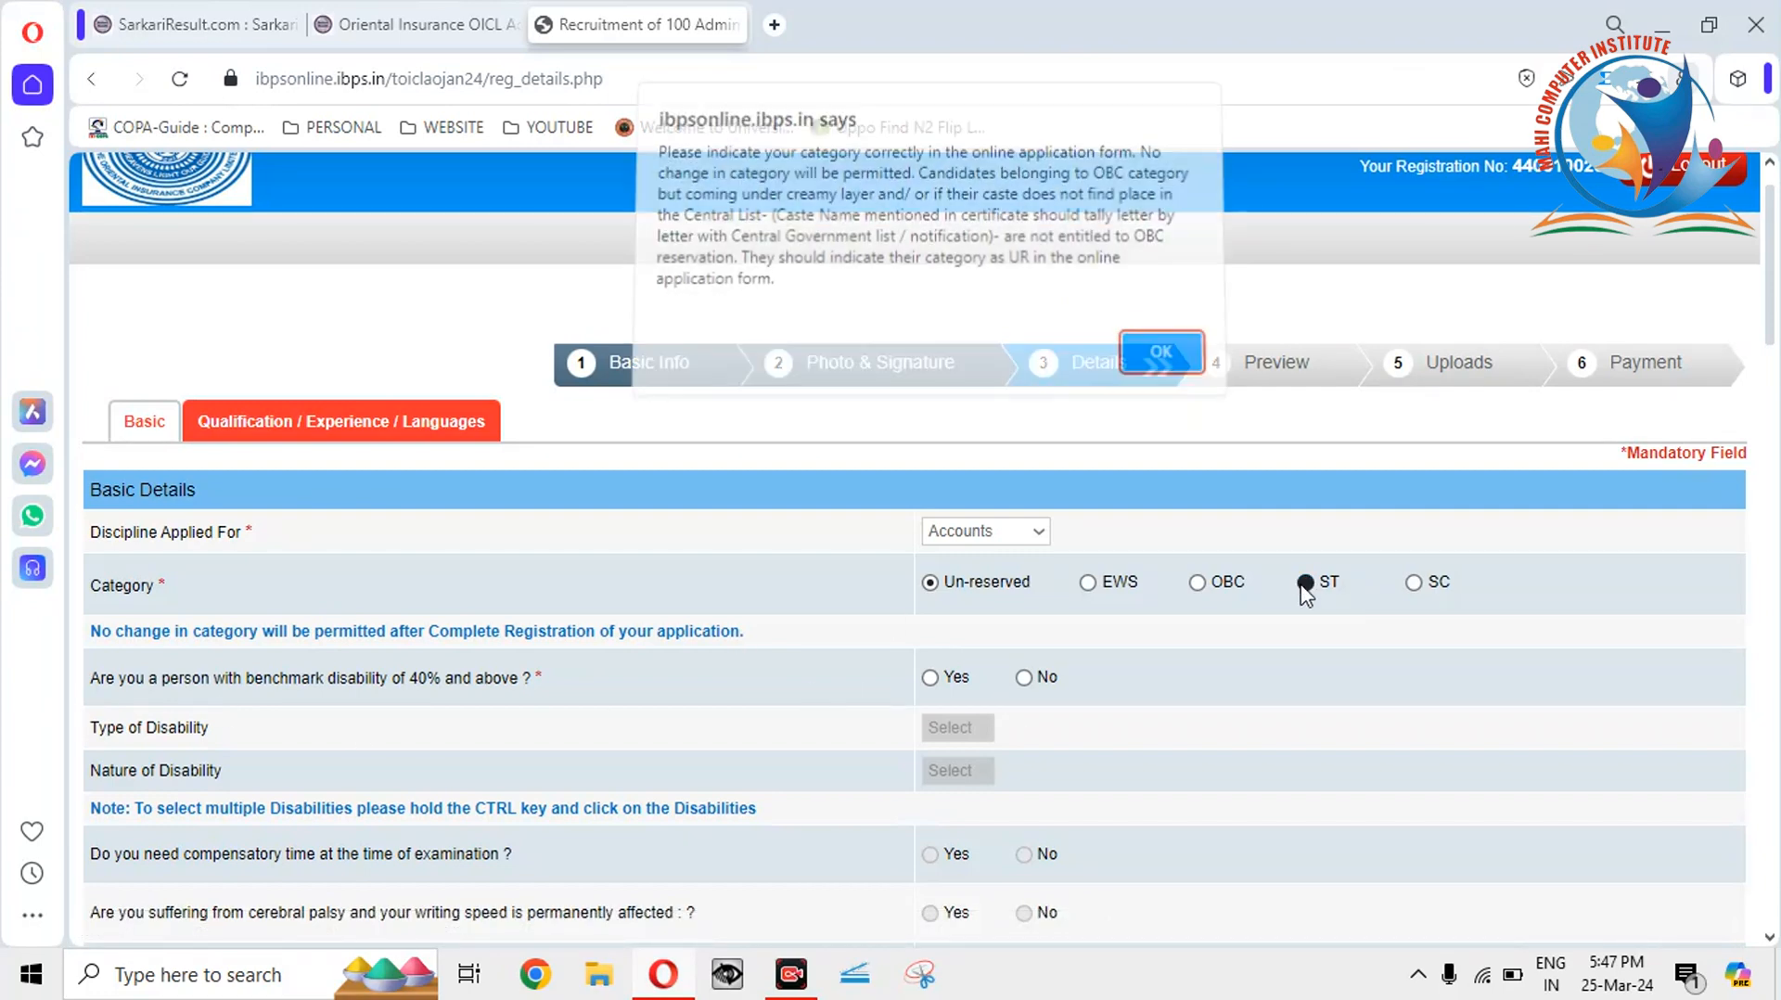
{"action": "left_click", "coordinate": [1156, 362]}
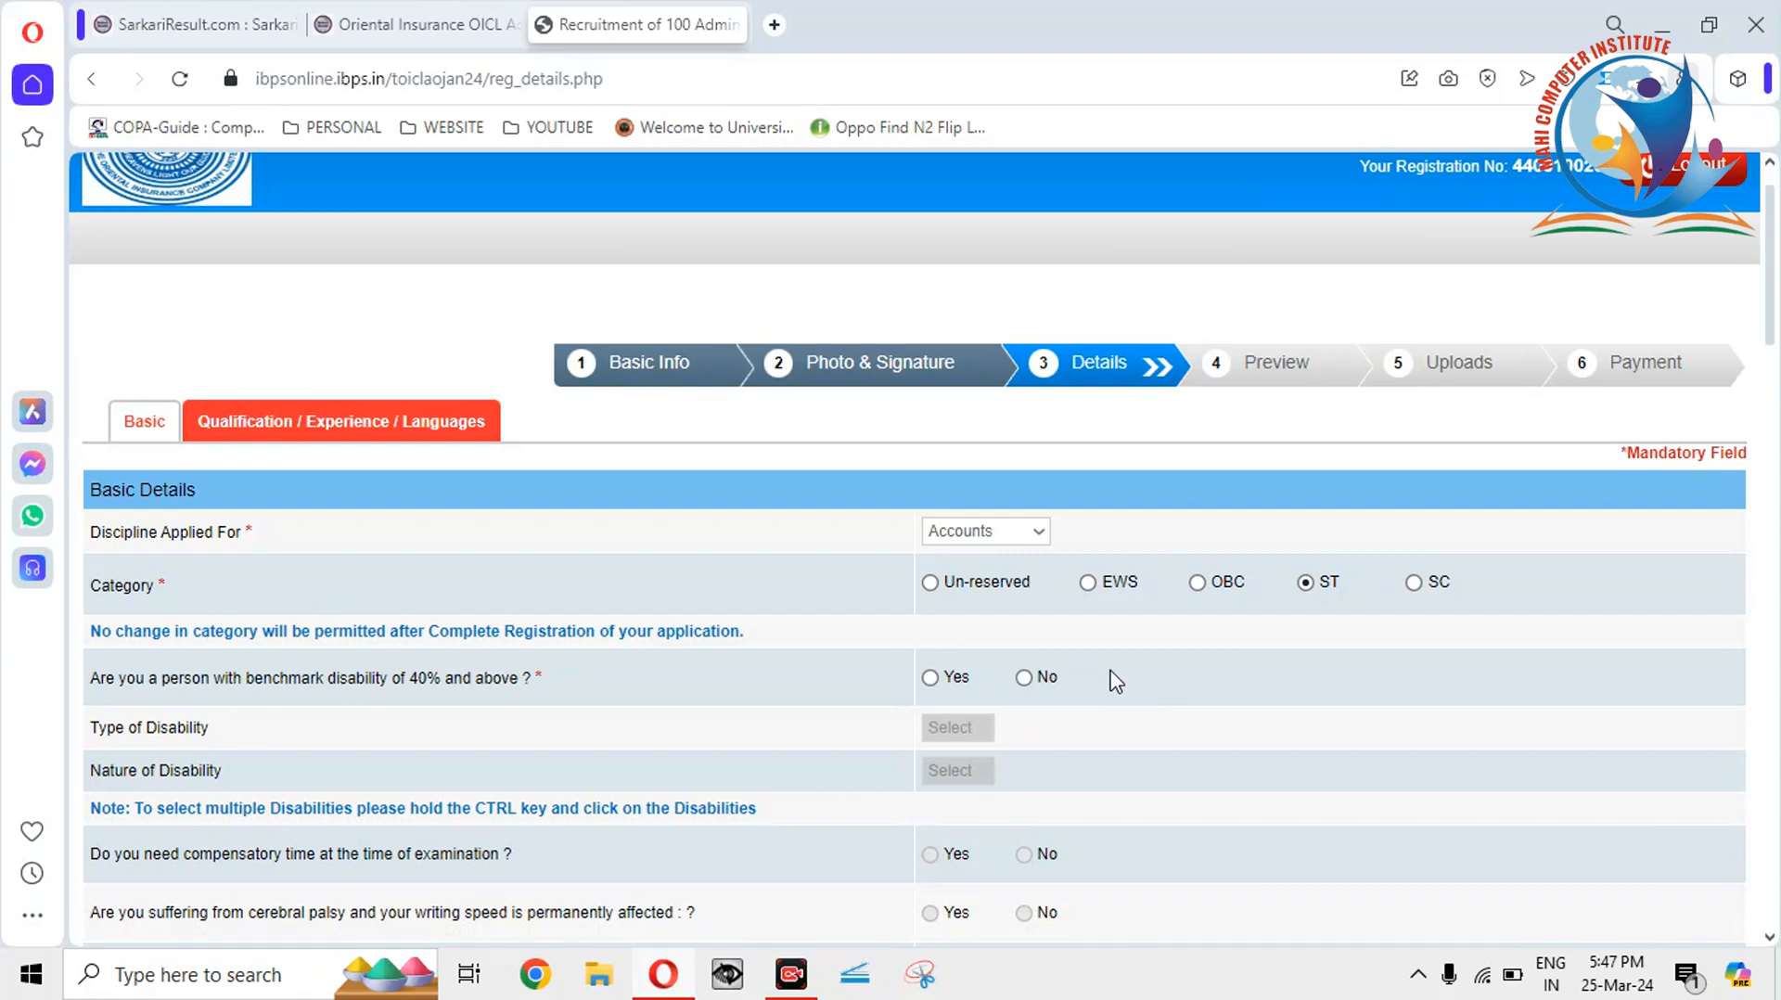
{"action": "left_click", "coordinate": [930, 582]}
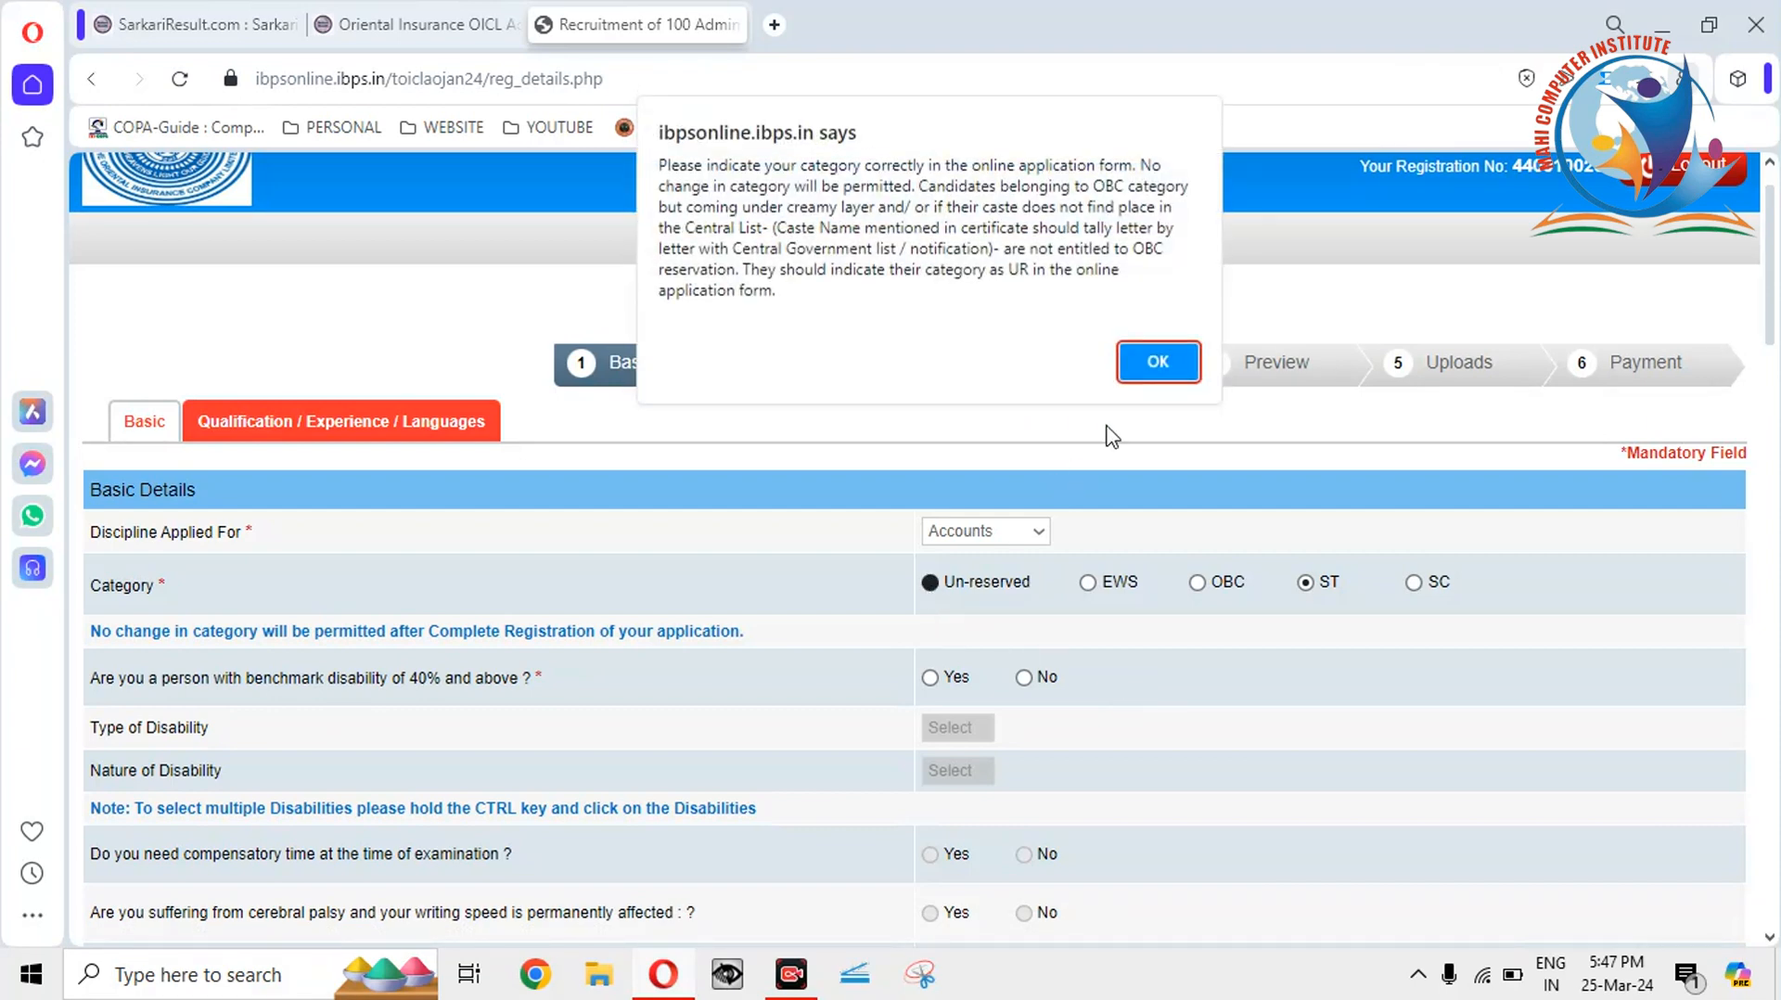
{"action": "left_click", "coordinate": [1155, 361]}
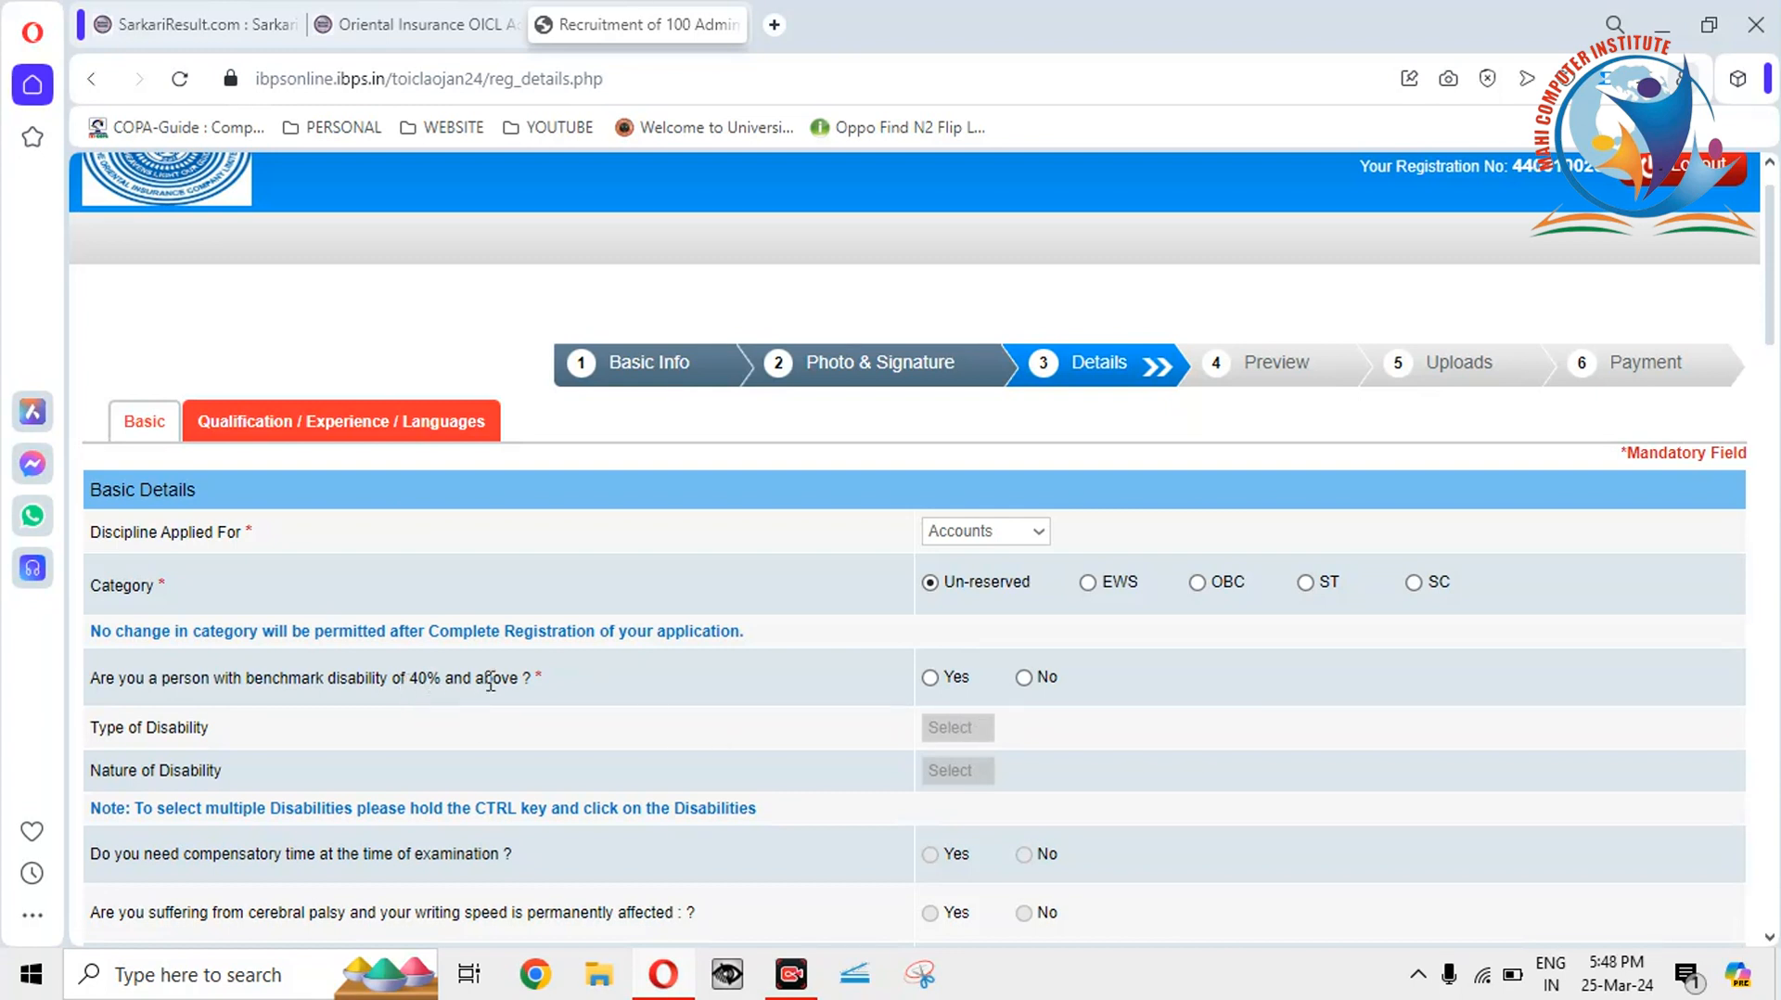
Answer Yes to benchmark disability, pick Type of Disability 'a', and dismiss the scribe notice.
{"action": "left_click", "coordinate": [932, 678]}
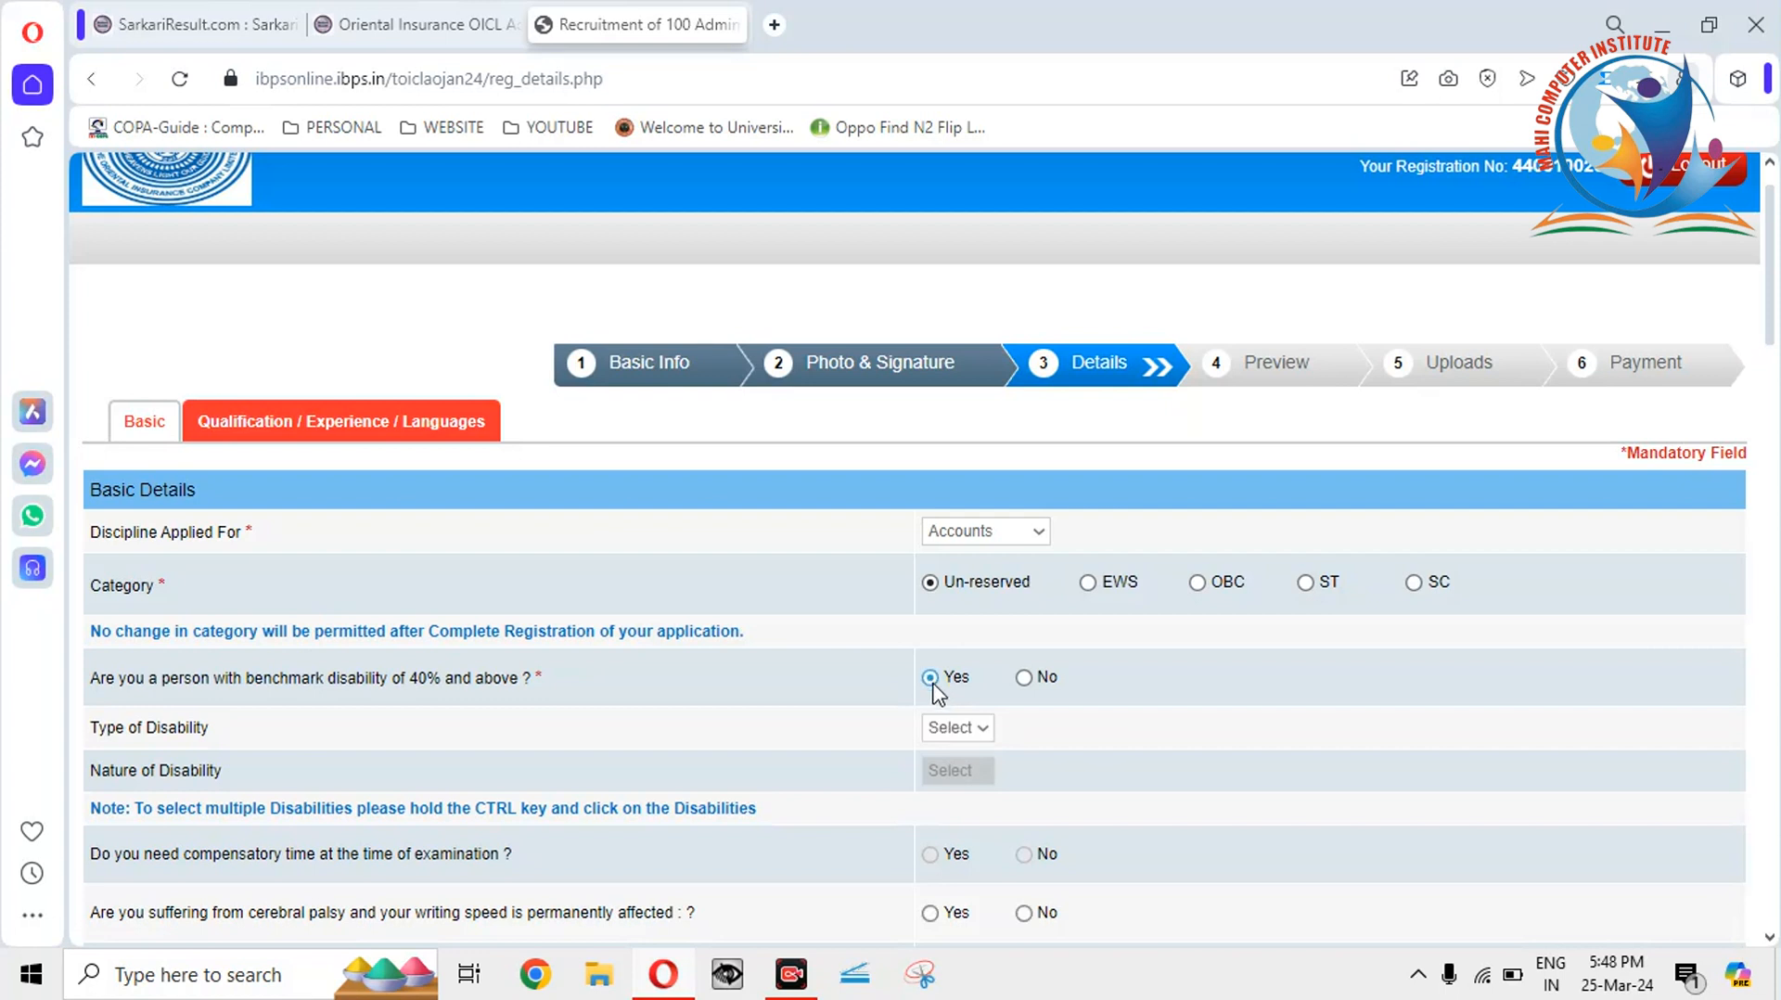
{"action": "left_click", "coordinate": [958, 729]}
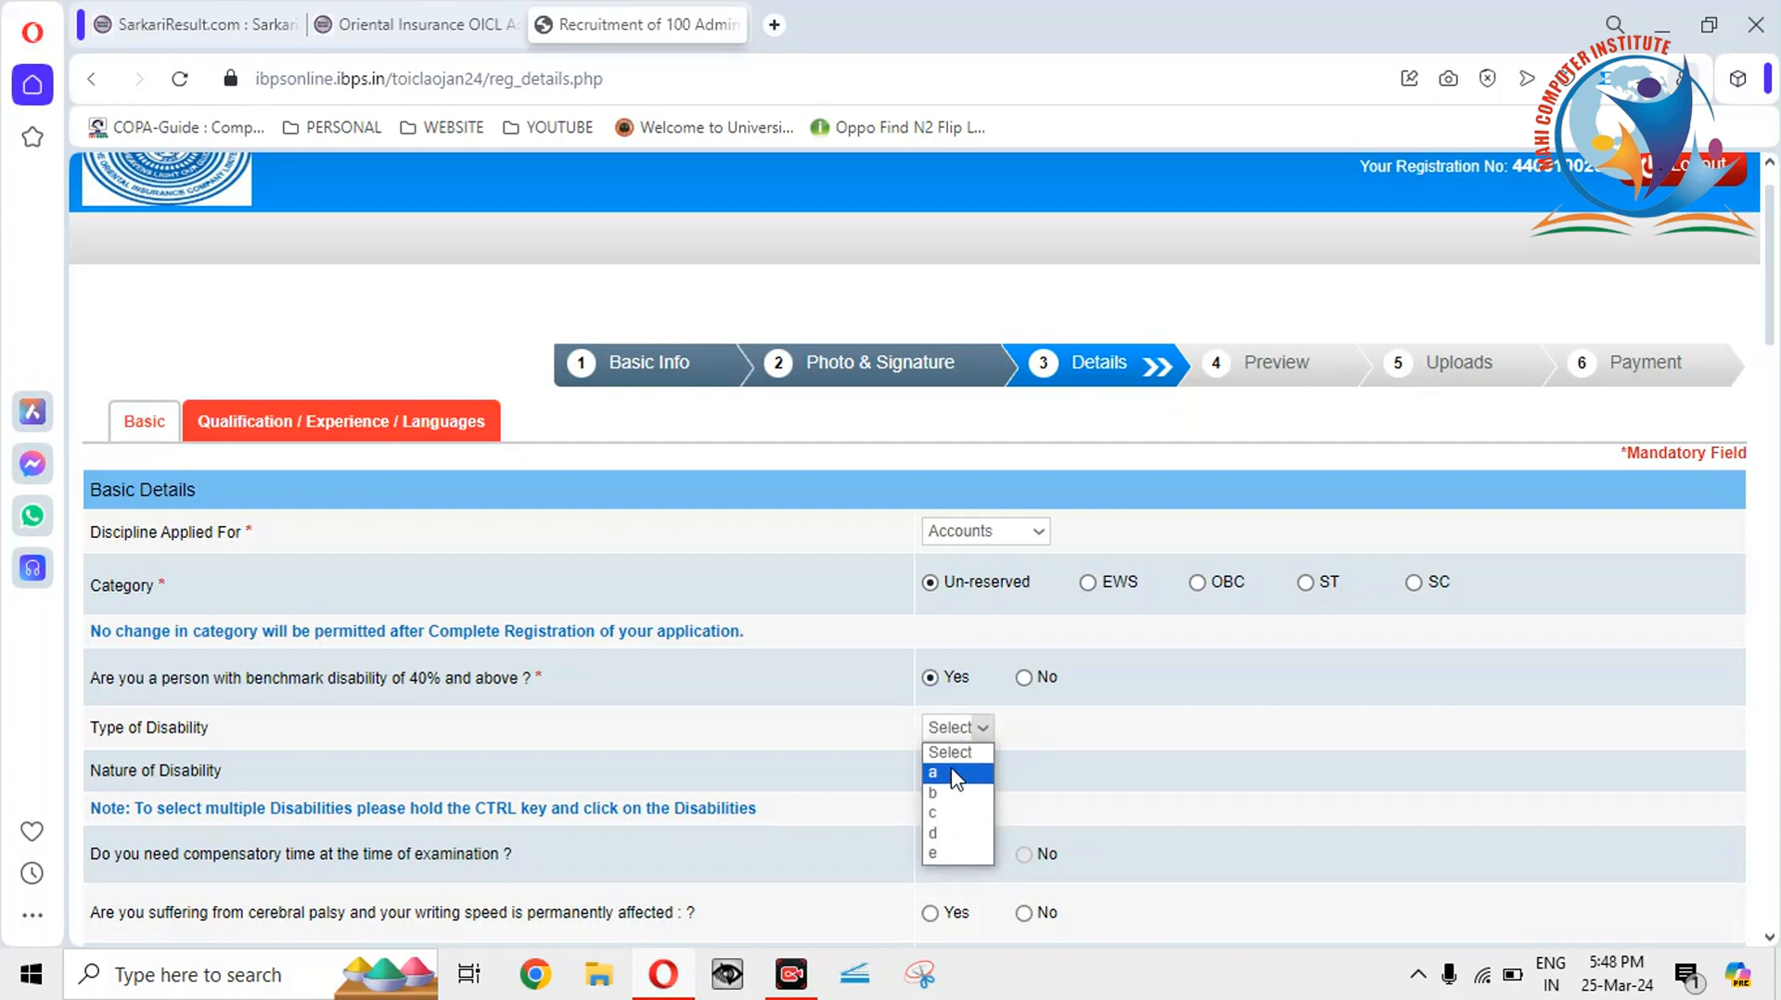
{"action": "left_click", "coordinate": [763, 731]}
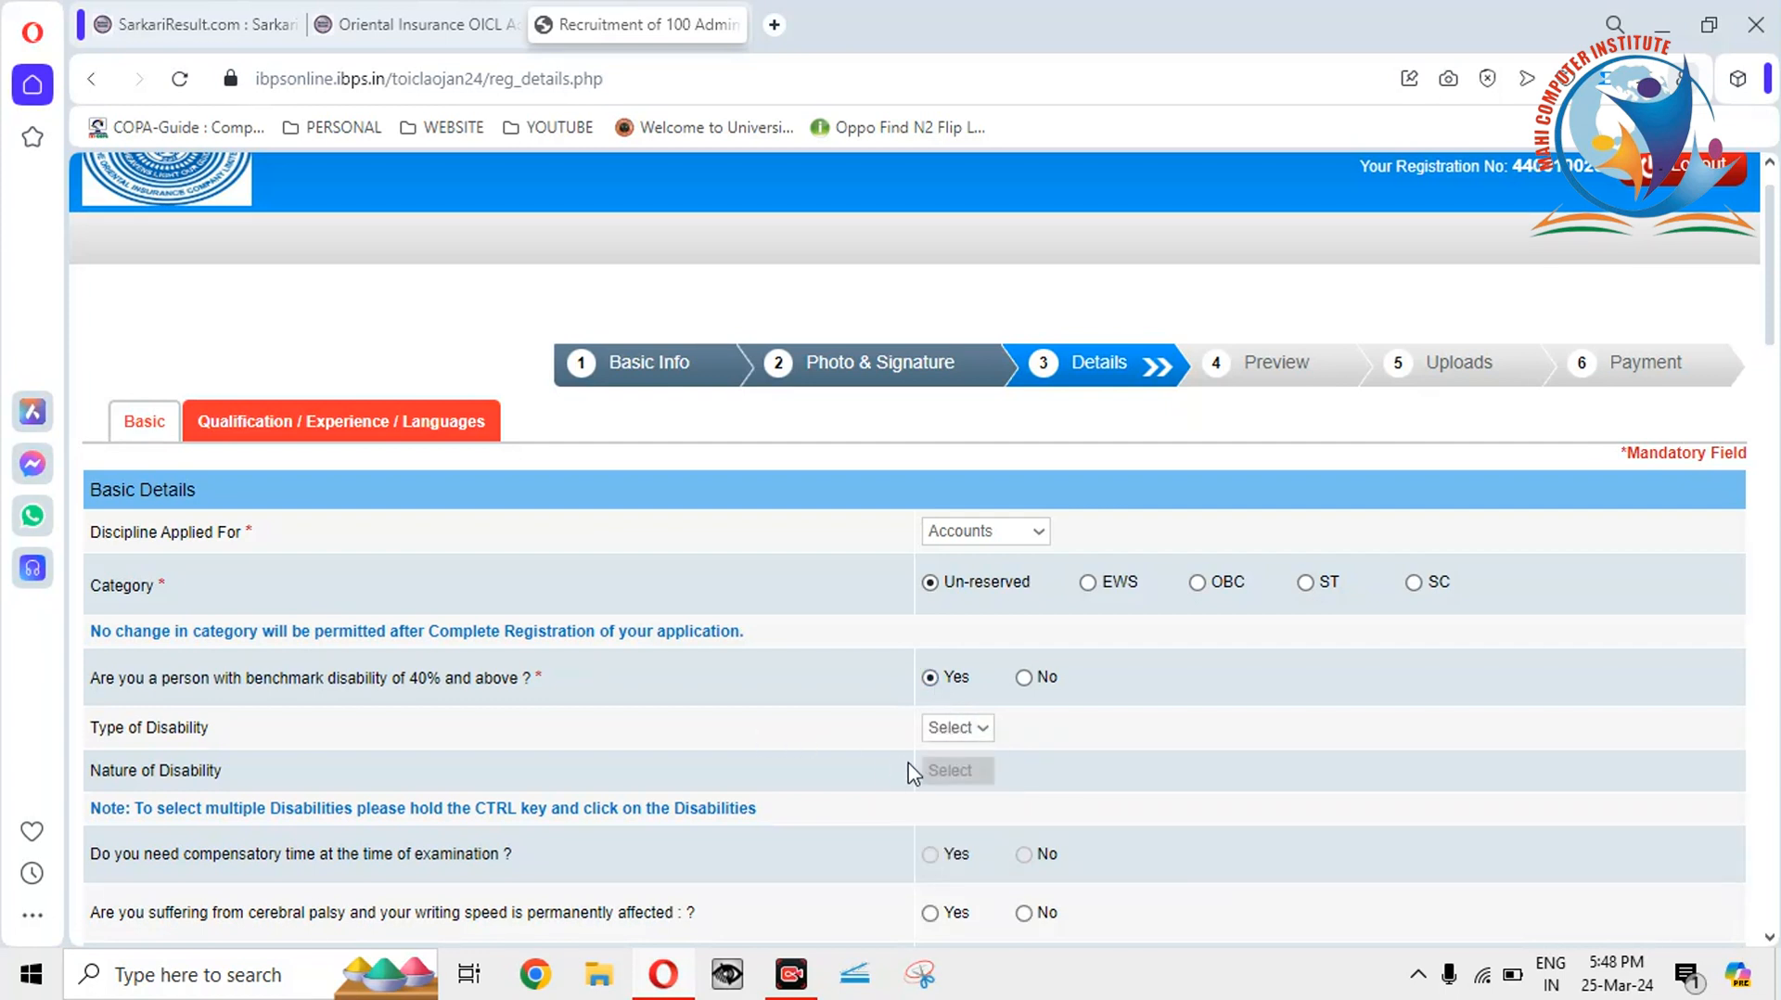
{"action": "left_click", "coordinate": [955, 729]}
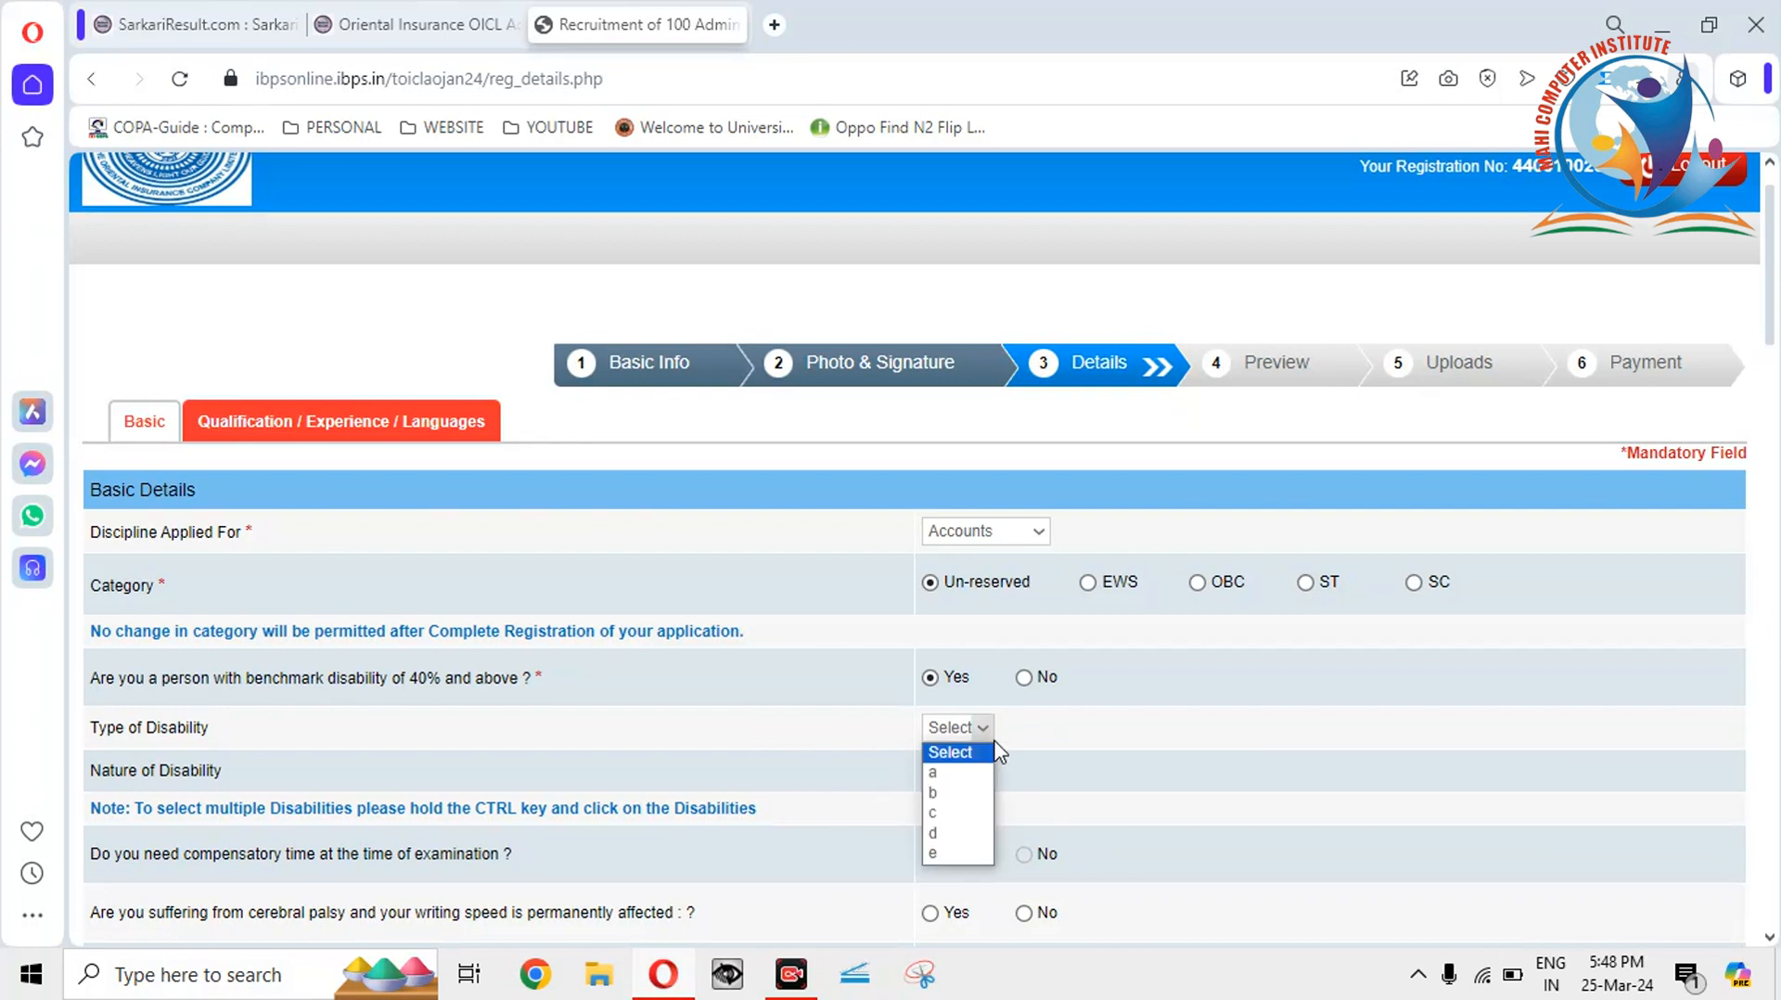
{"action": "left_click", "coordinate": [954, 785]}
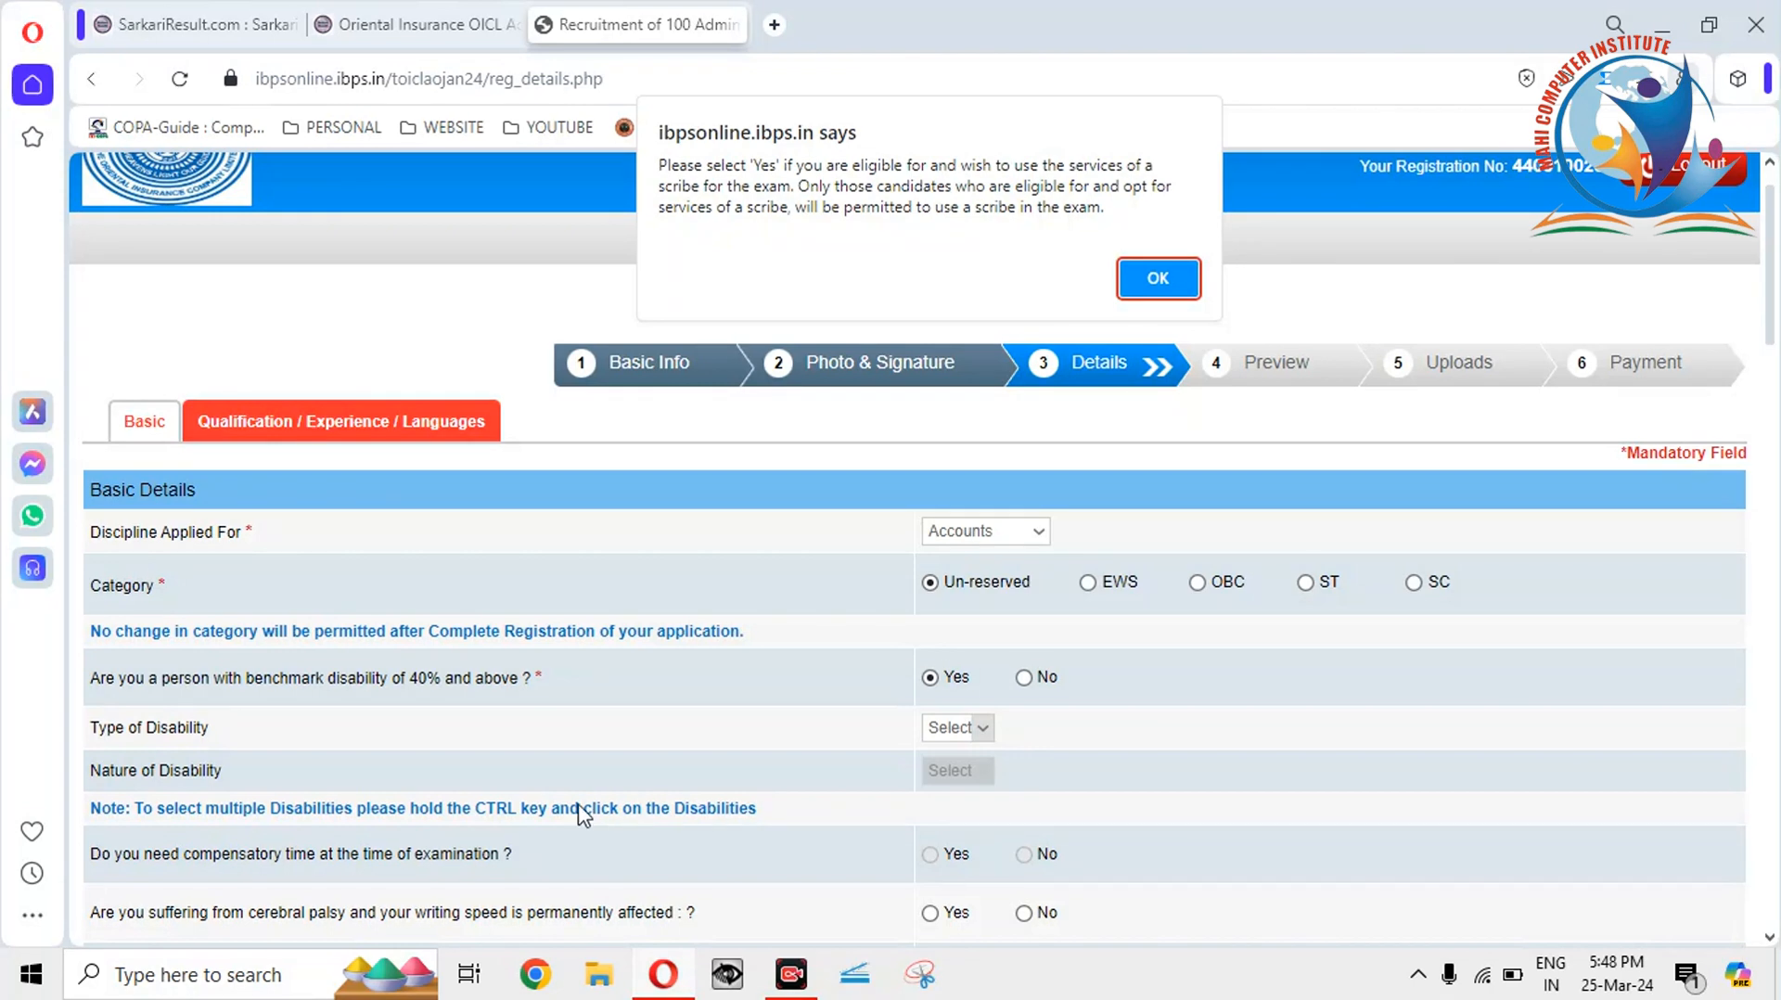
{"action": "left_click", "coordinate": [1160, 281]}
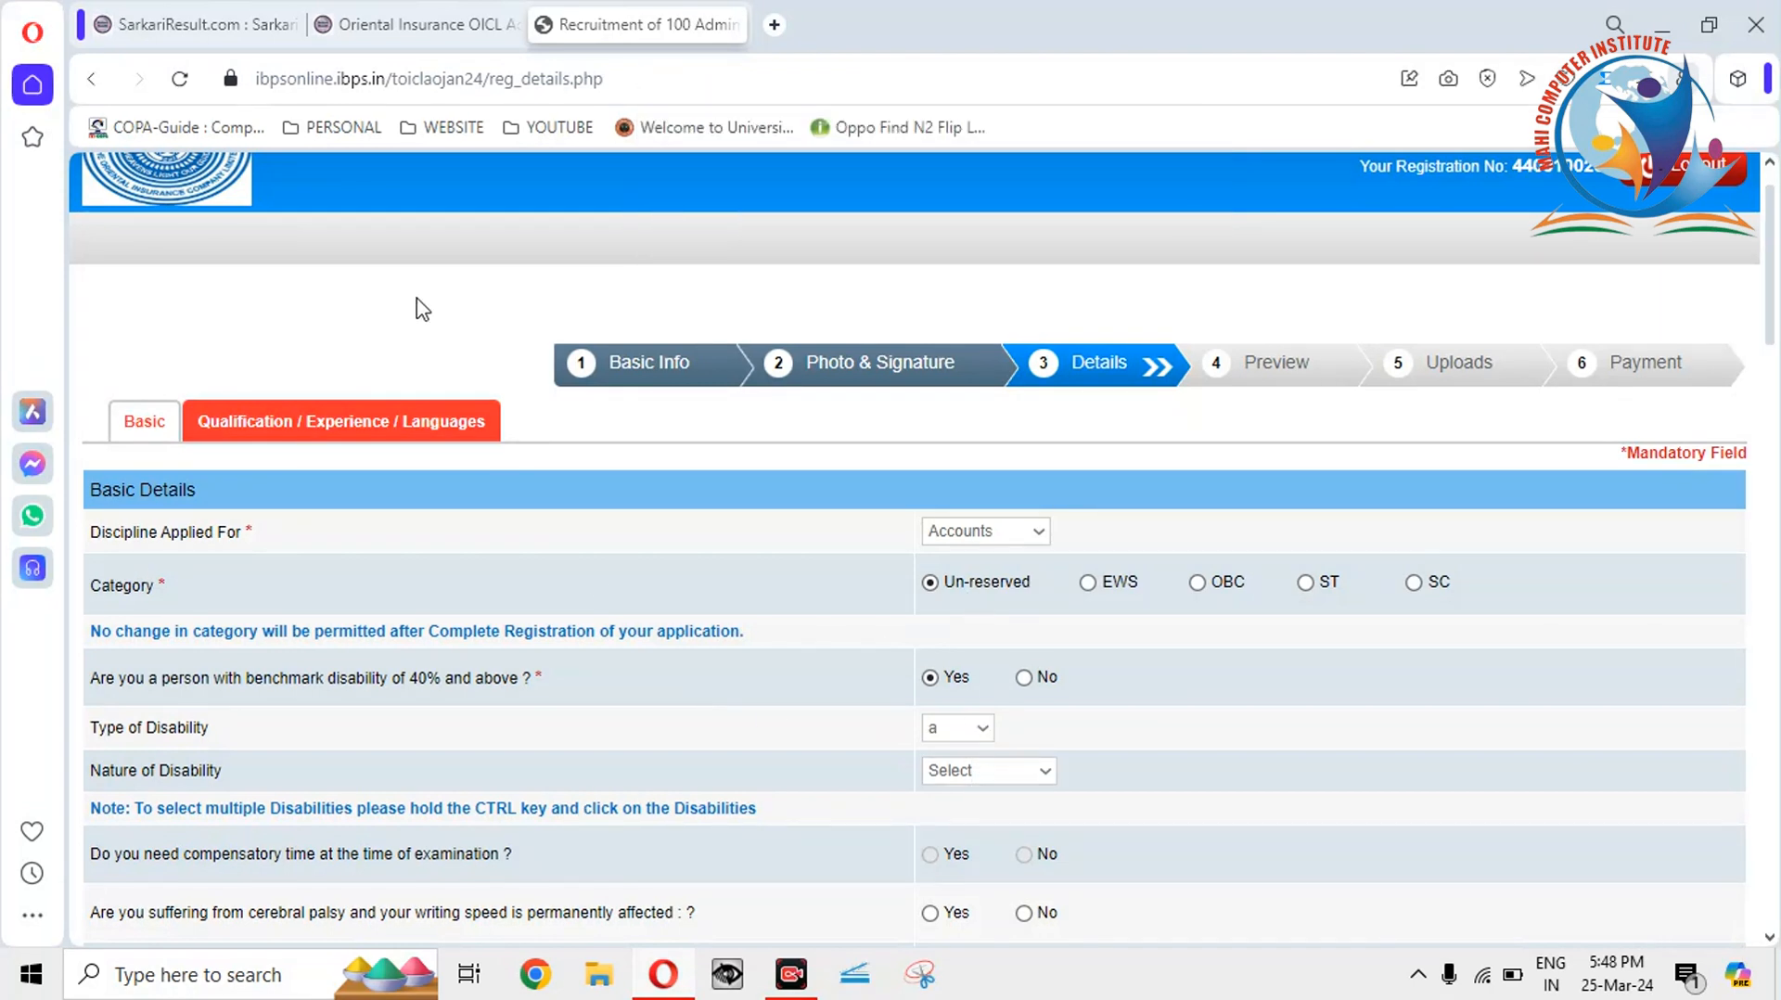
{"action": "left_click", "coordinate": [417, 26]}
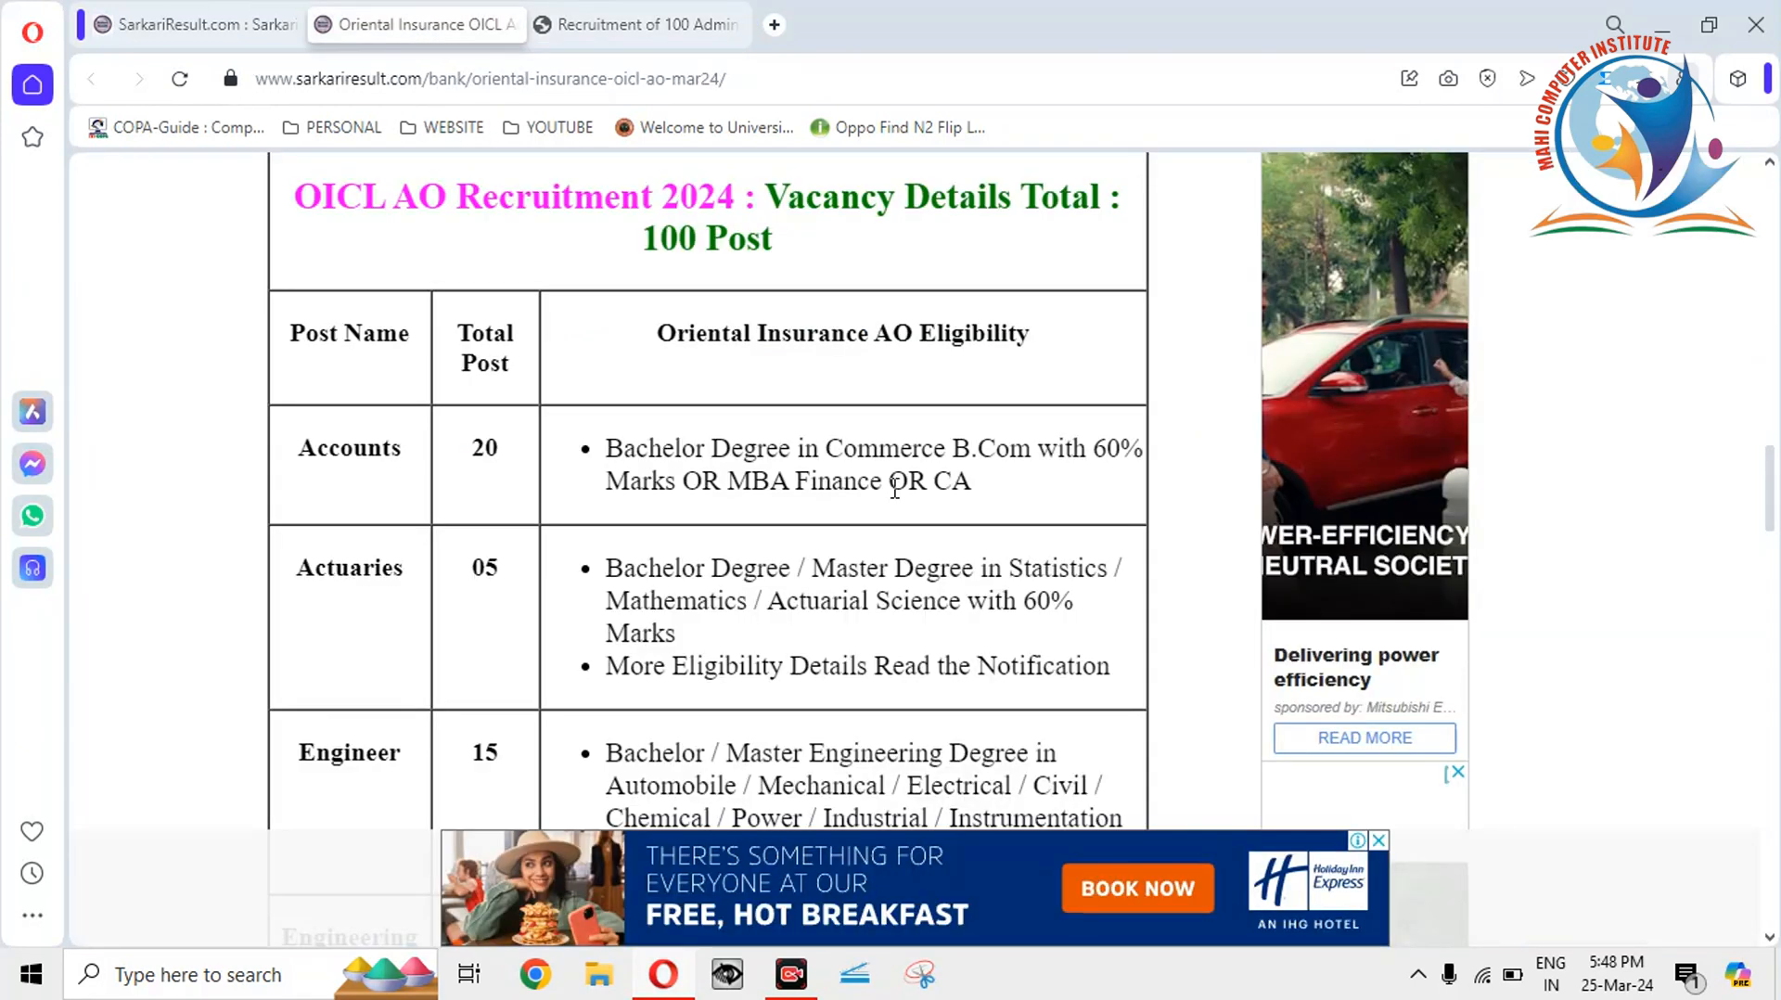
{"action": "left_click_drag", "start_coordinate": [1774, 468], "coordinate": [1774, 702]}
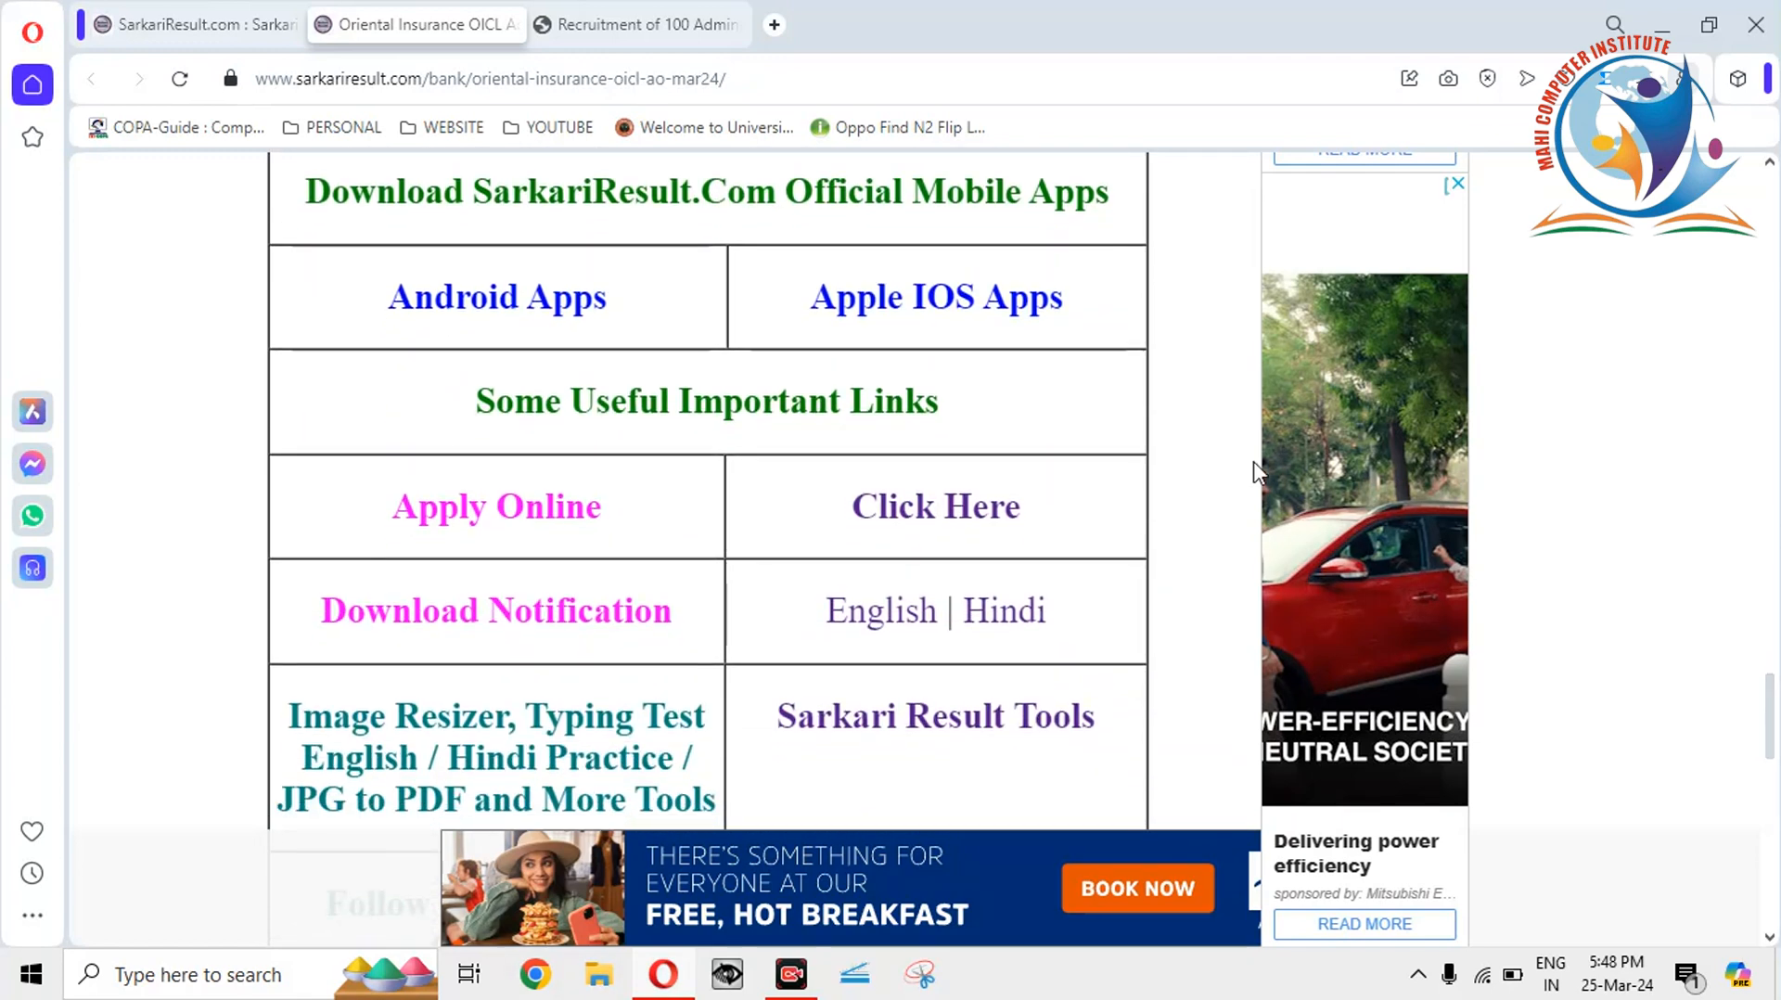
{"action": "left_click", "coordinate": [640, 24]}
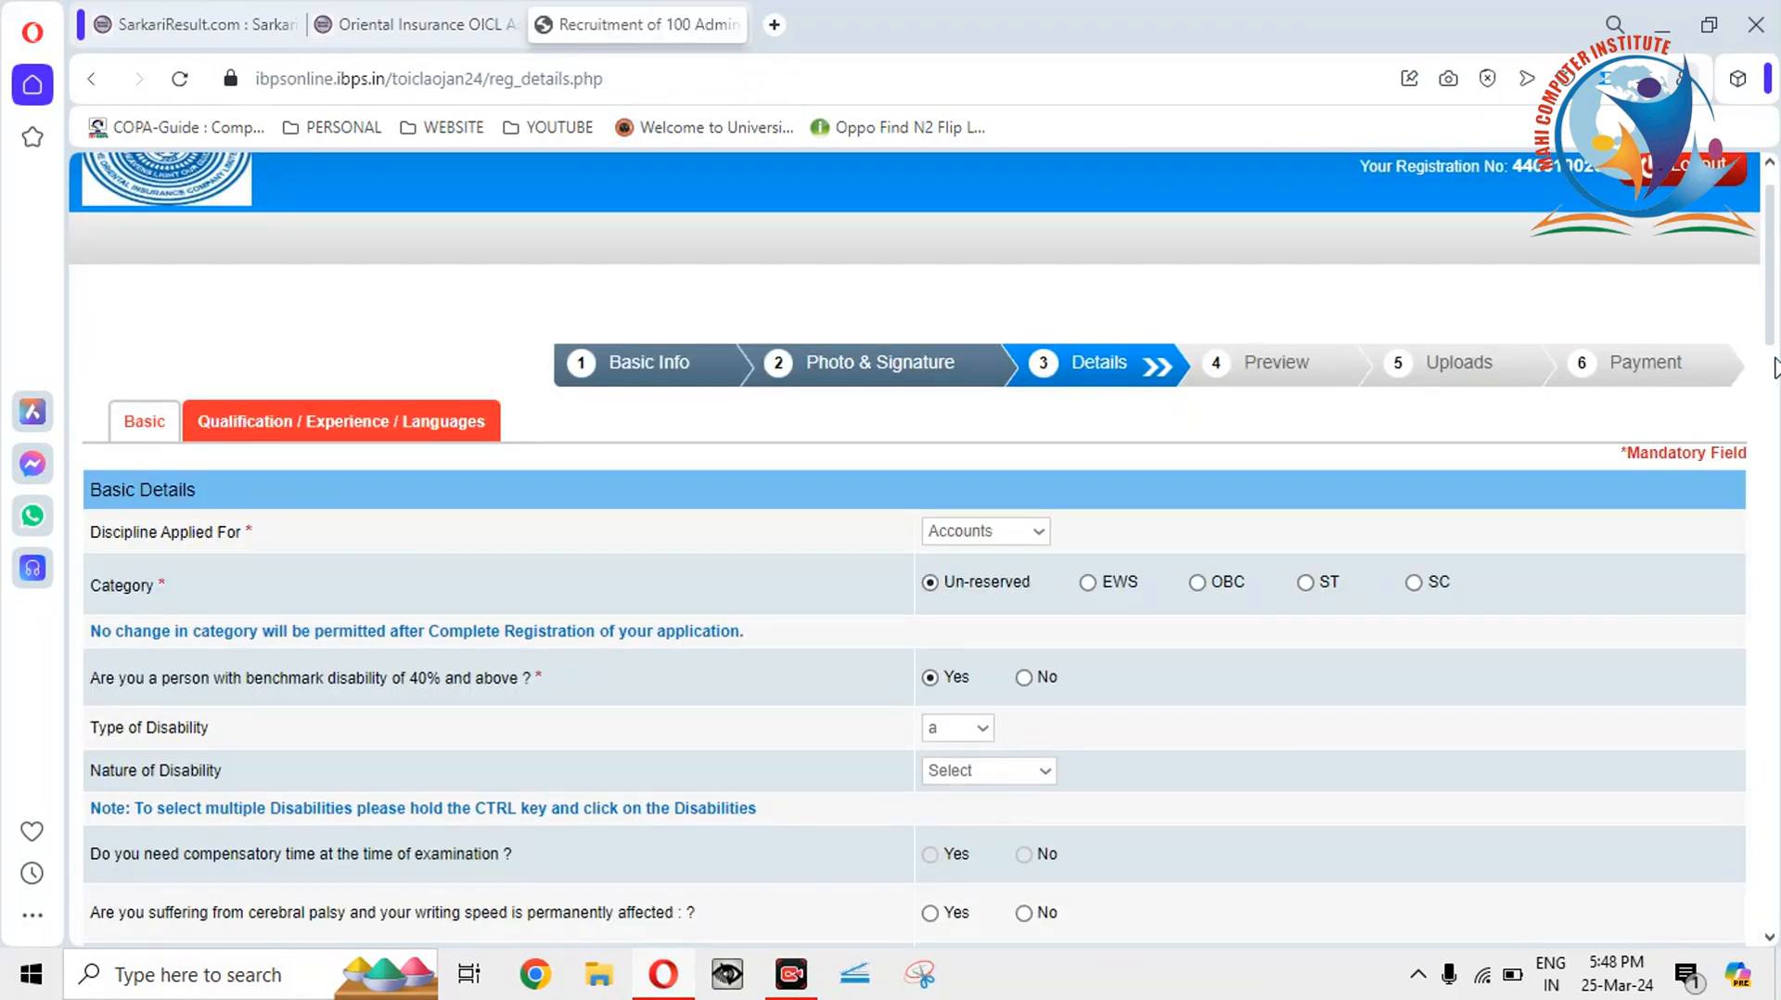
Choose Blindness (B) as the nature, then switch Type of Disability to b and dismiss the scribe alert.
{"action": "scroll", "coordinate": [1774, 343], "scroll_direction": "down", "scroll_amount": 1}
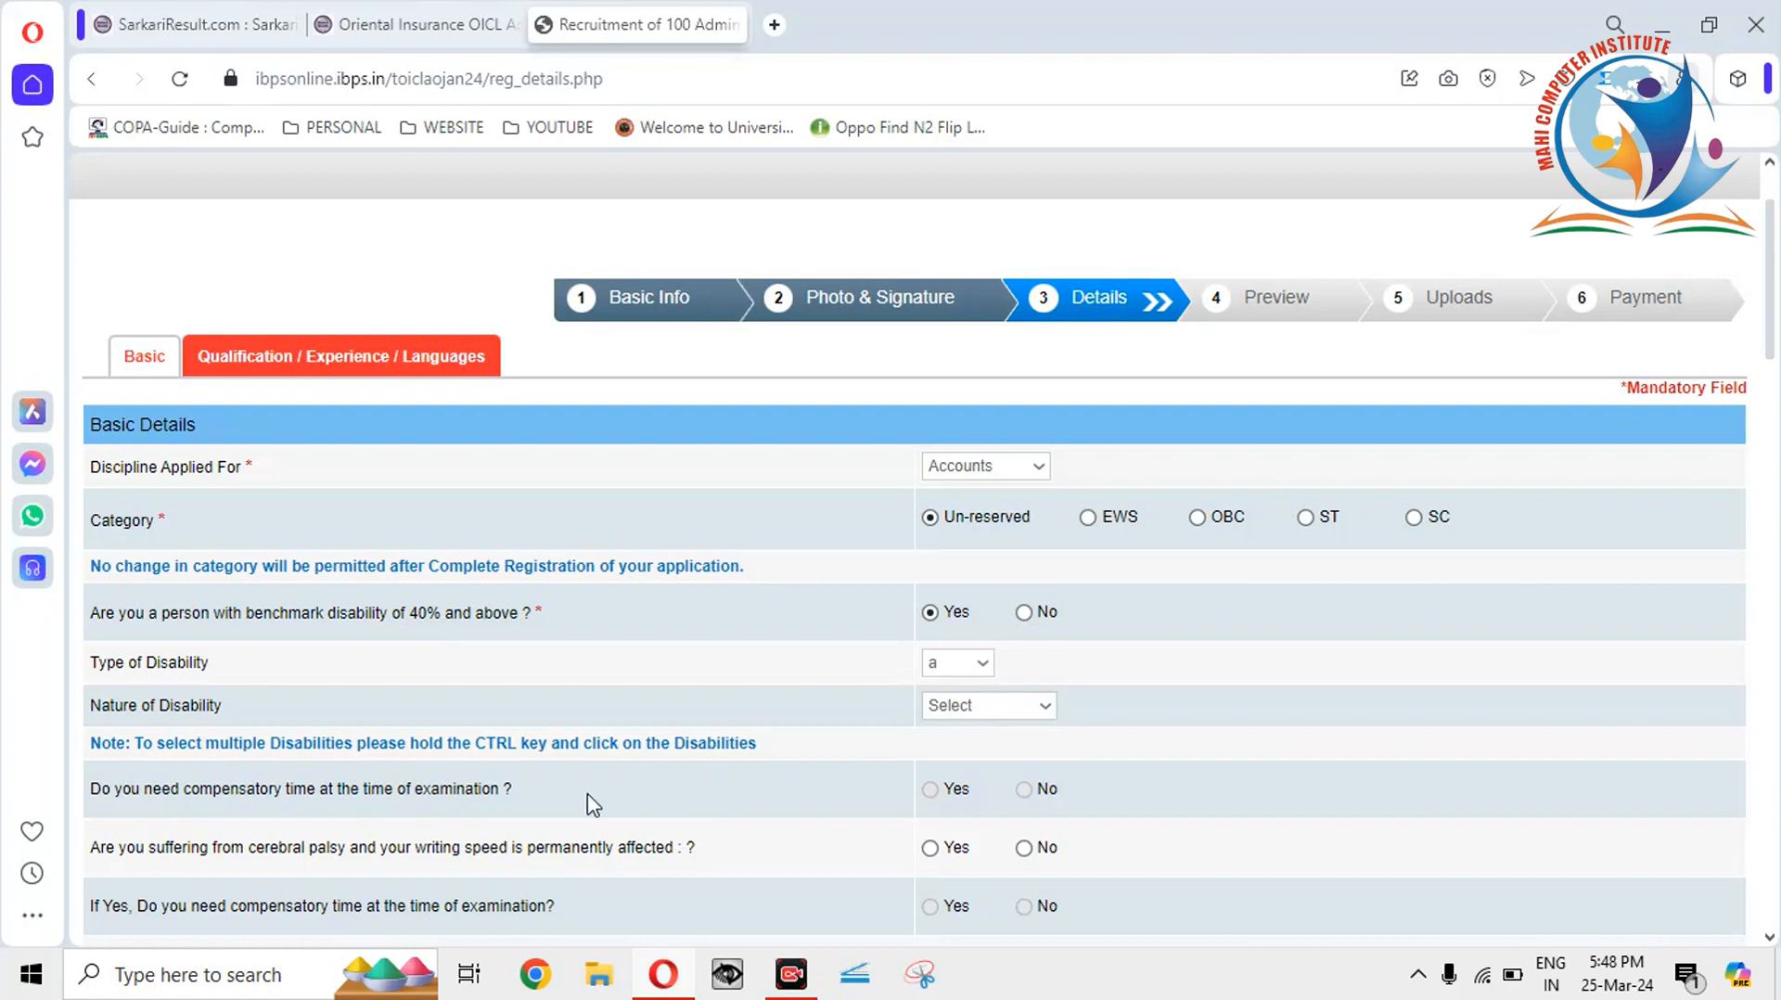
{"action": "left_click", "coordinate": [1046, 707]}
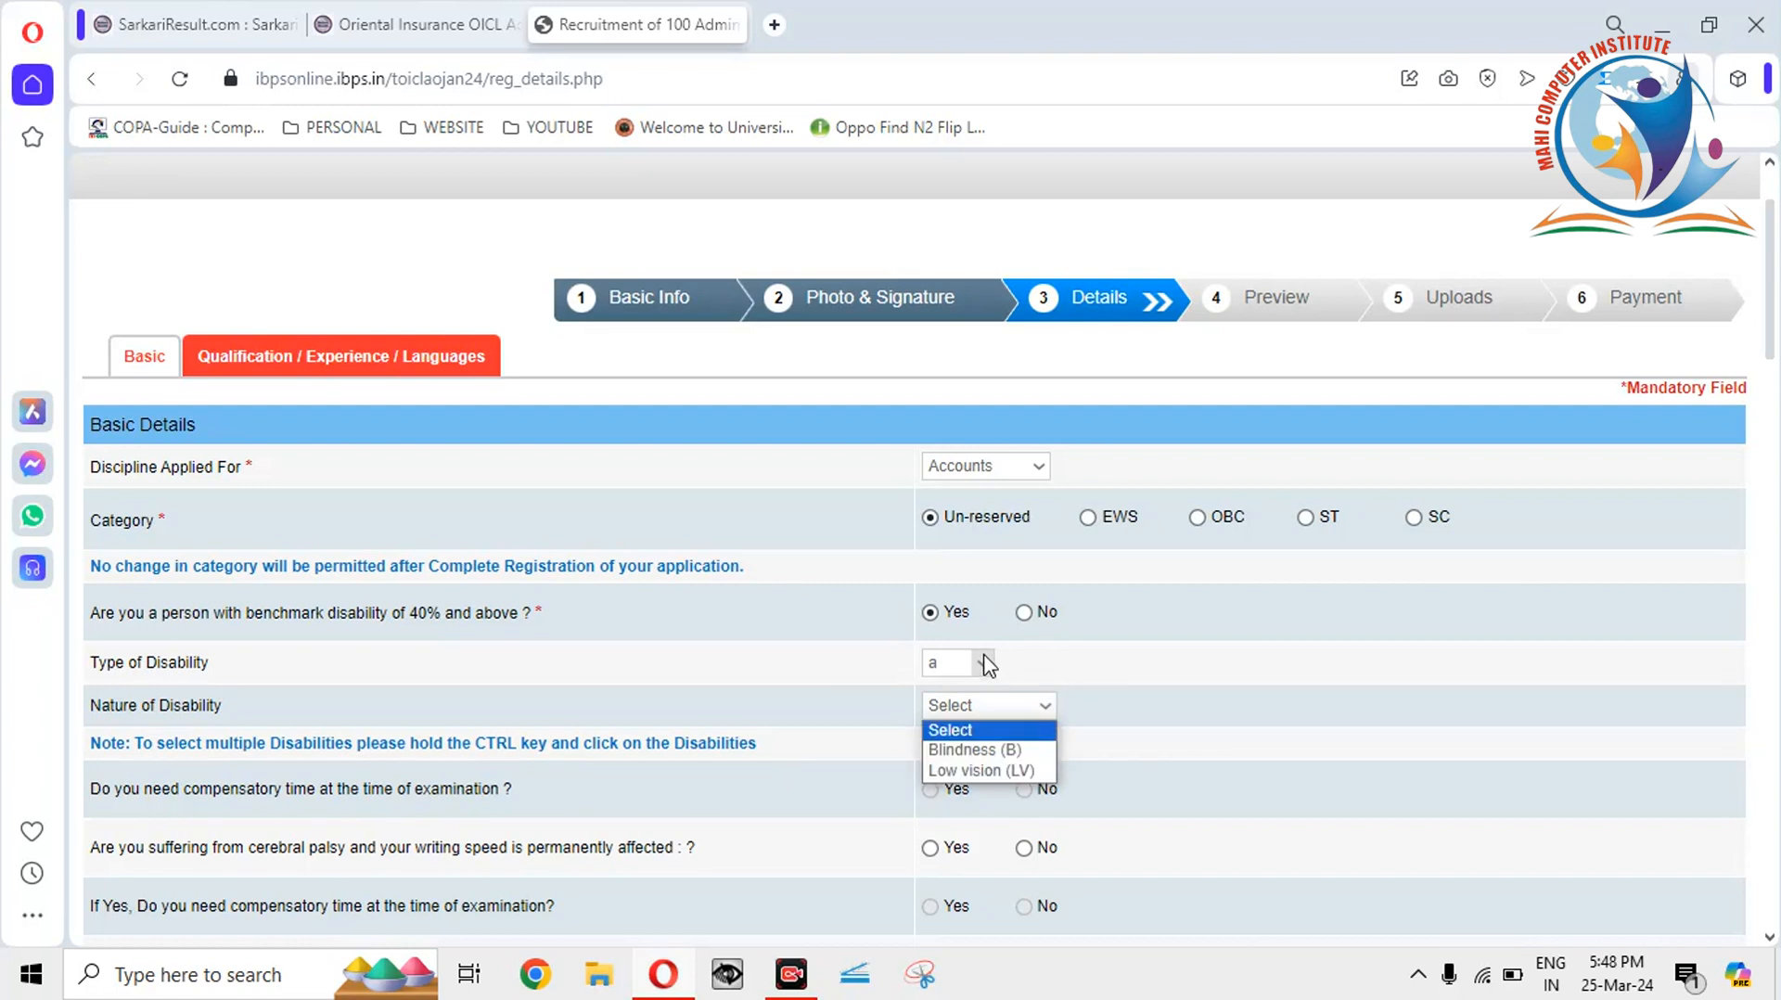
{"action": "left_click", "coordinate": [1017, 762]}
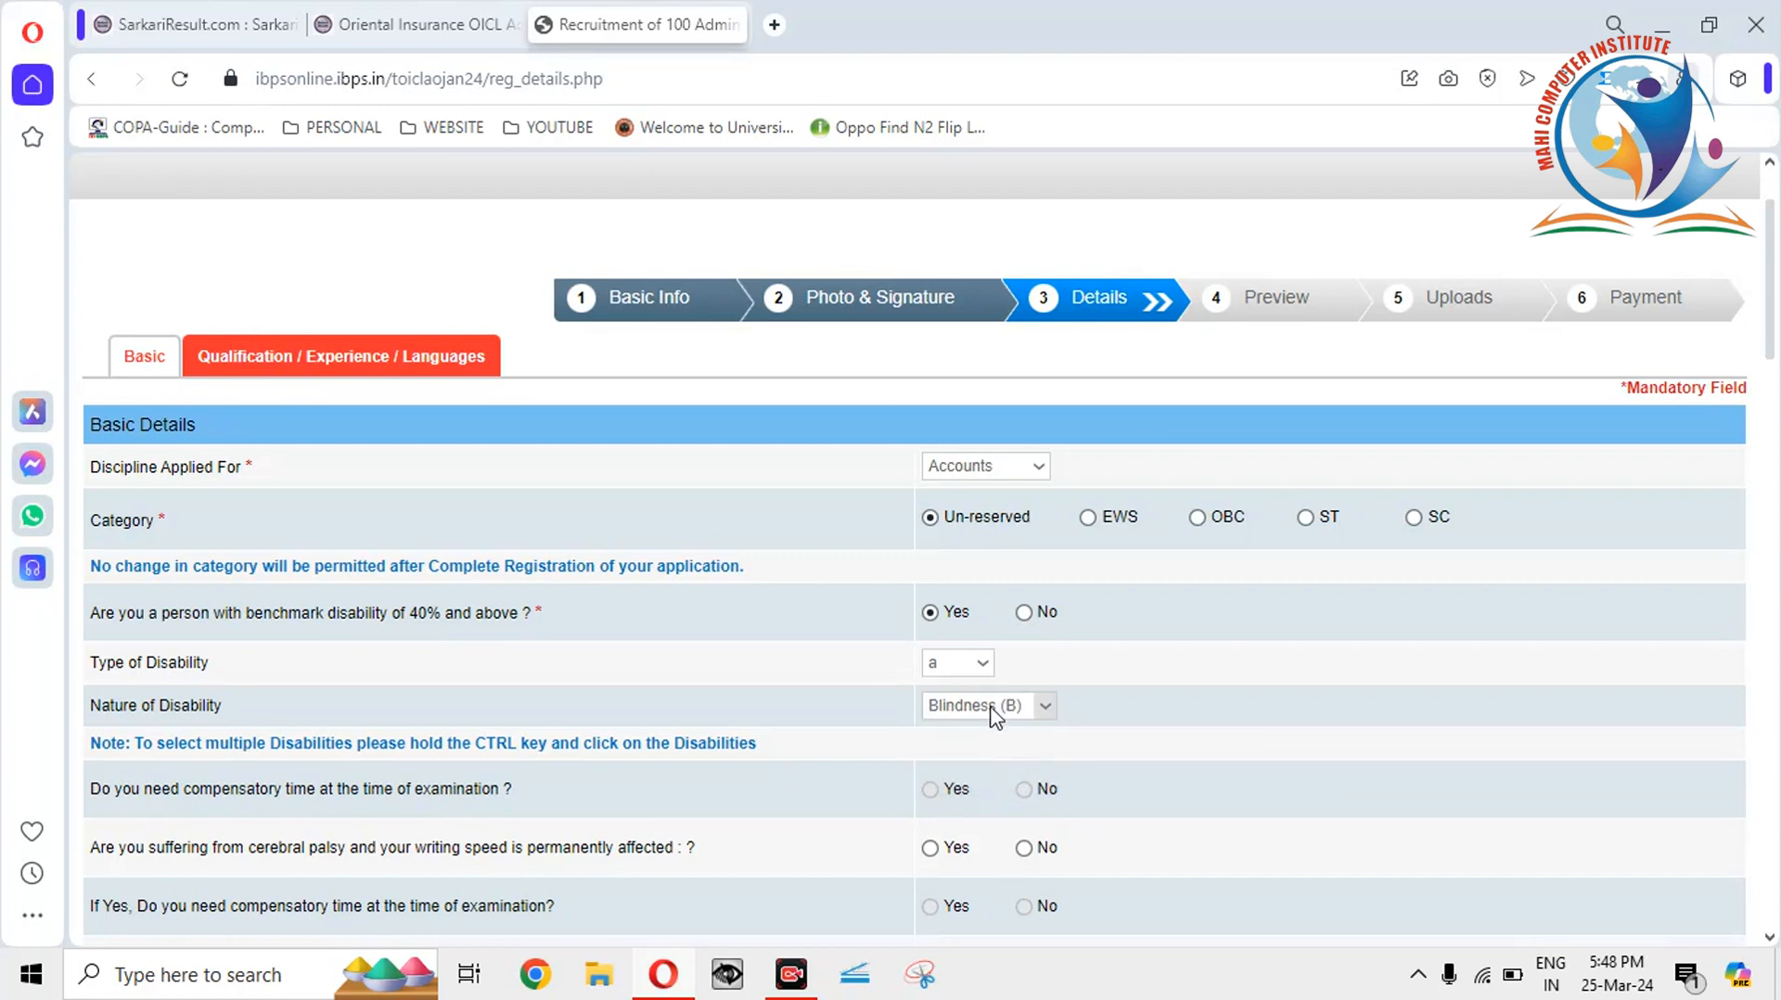
{"action": "left_click", "coordinate": [983, 662]}
{"action": "left_click", "coordinate": [962, 709]}
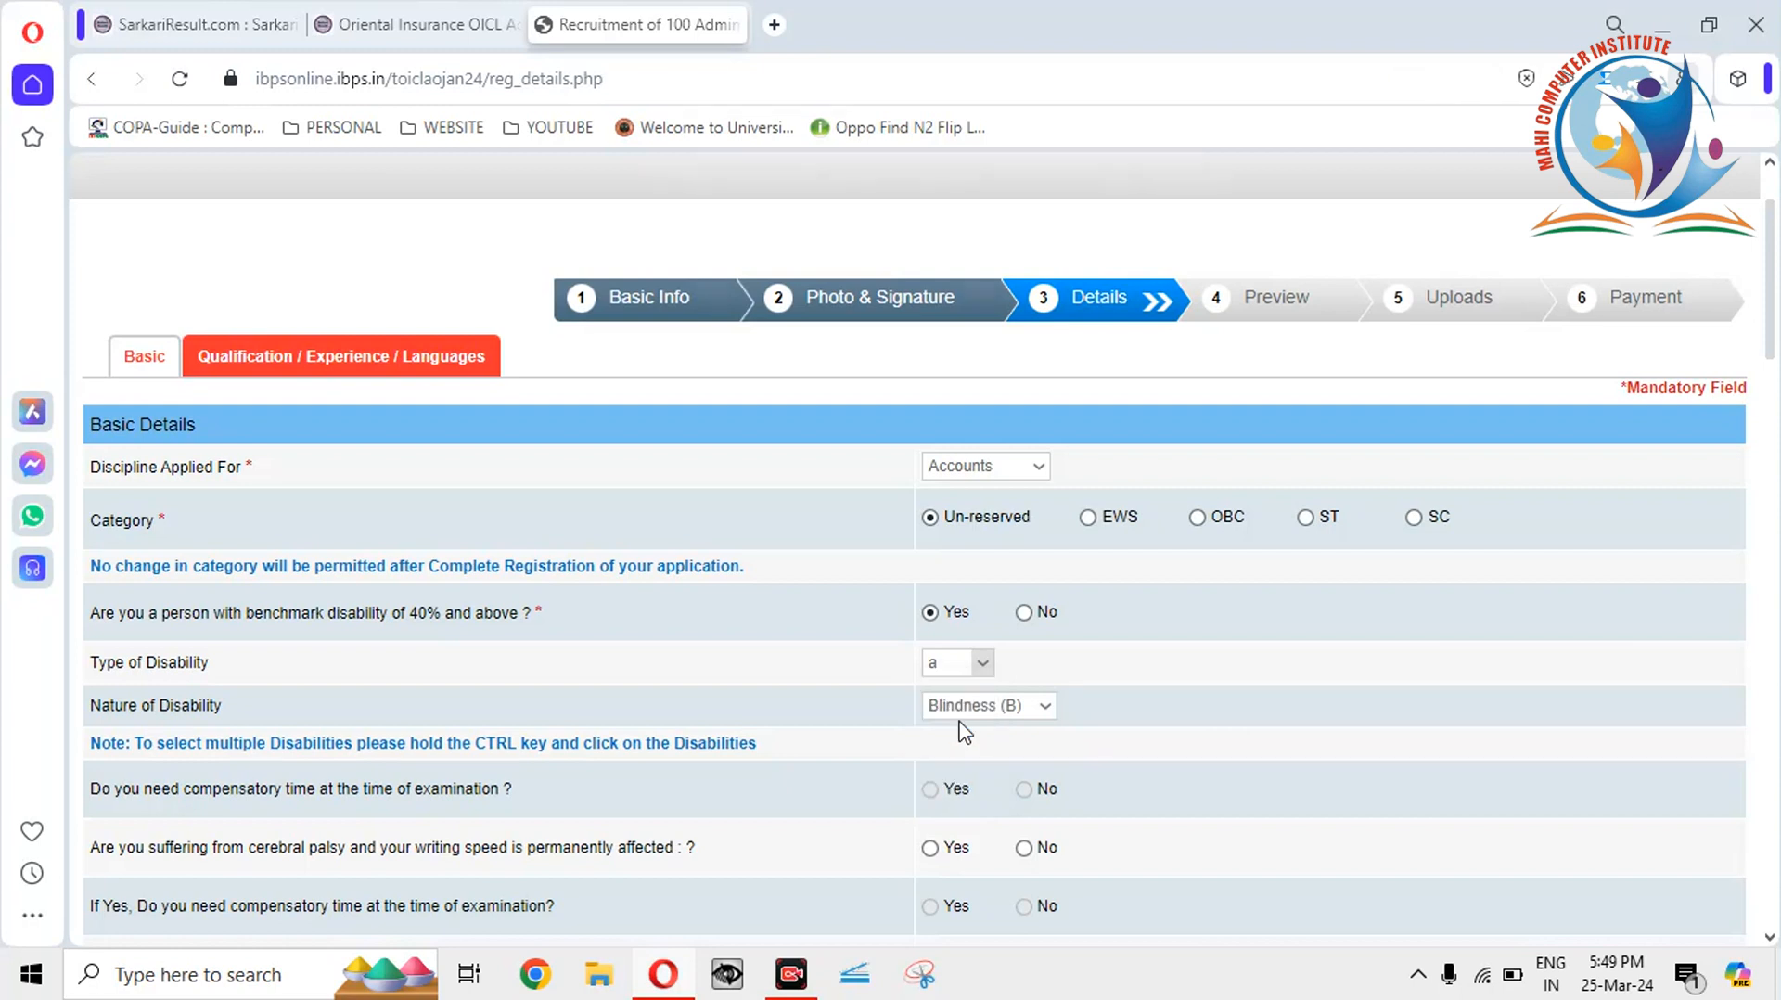
{"action": "left_click", "coordinate": [1157, 278]}
Pick Deaf (D), then change Type of Disability to c and dismiss the scribe alert.
{"action": "left_click", "coordinate": [1049, 710]}
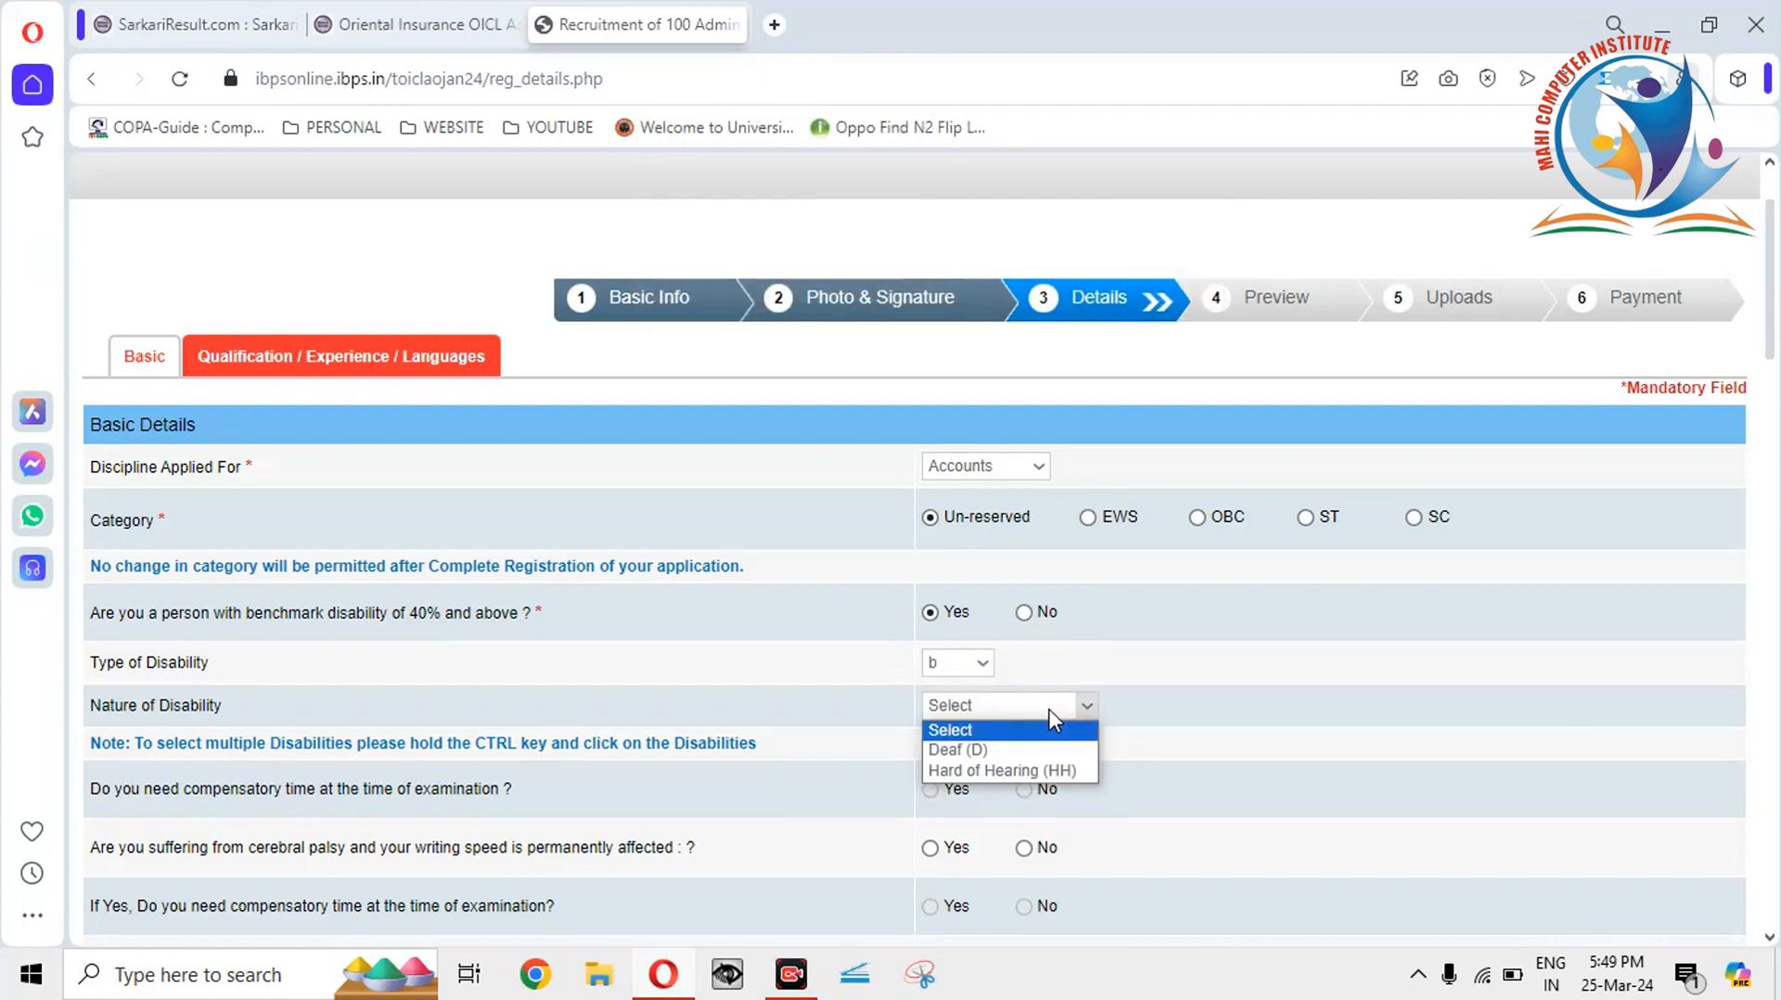
{"action": "left_click", "coordinate": [993, 750]}
{"action": "left_click", "coordinate": [982, 663]}
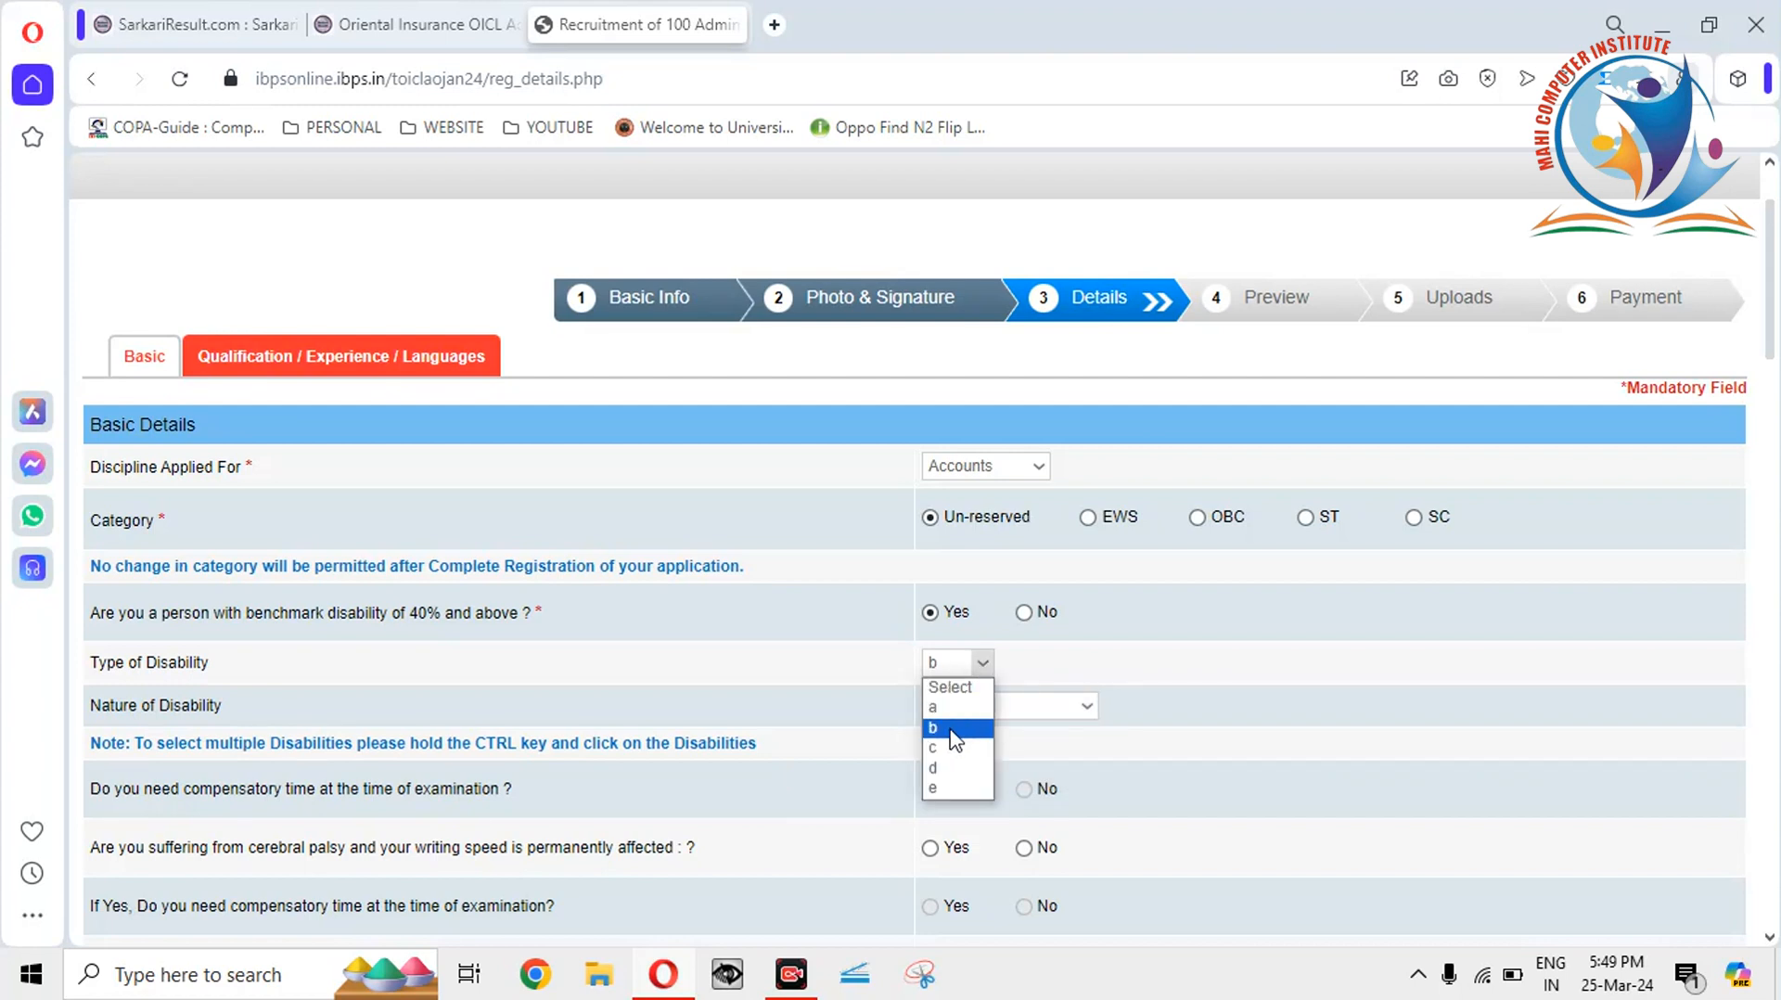
{"action": "left_click", "coordinate": [951, 750]}
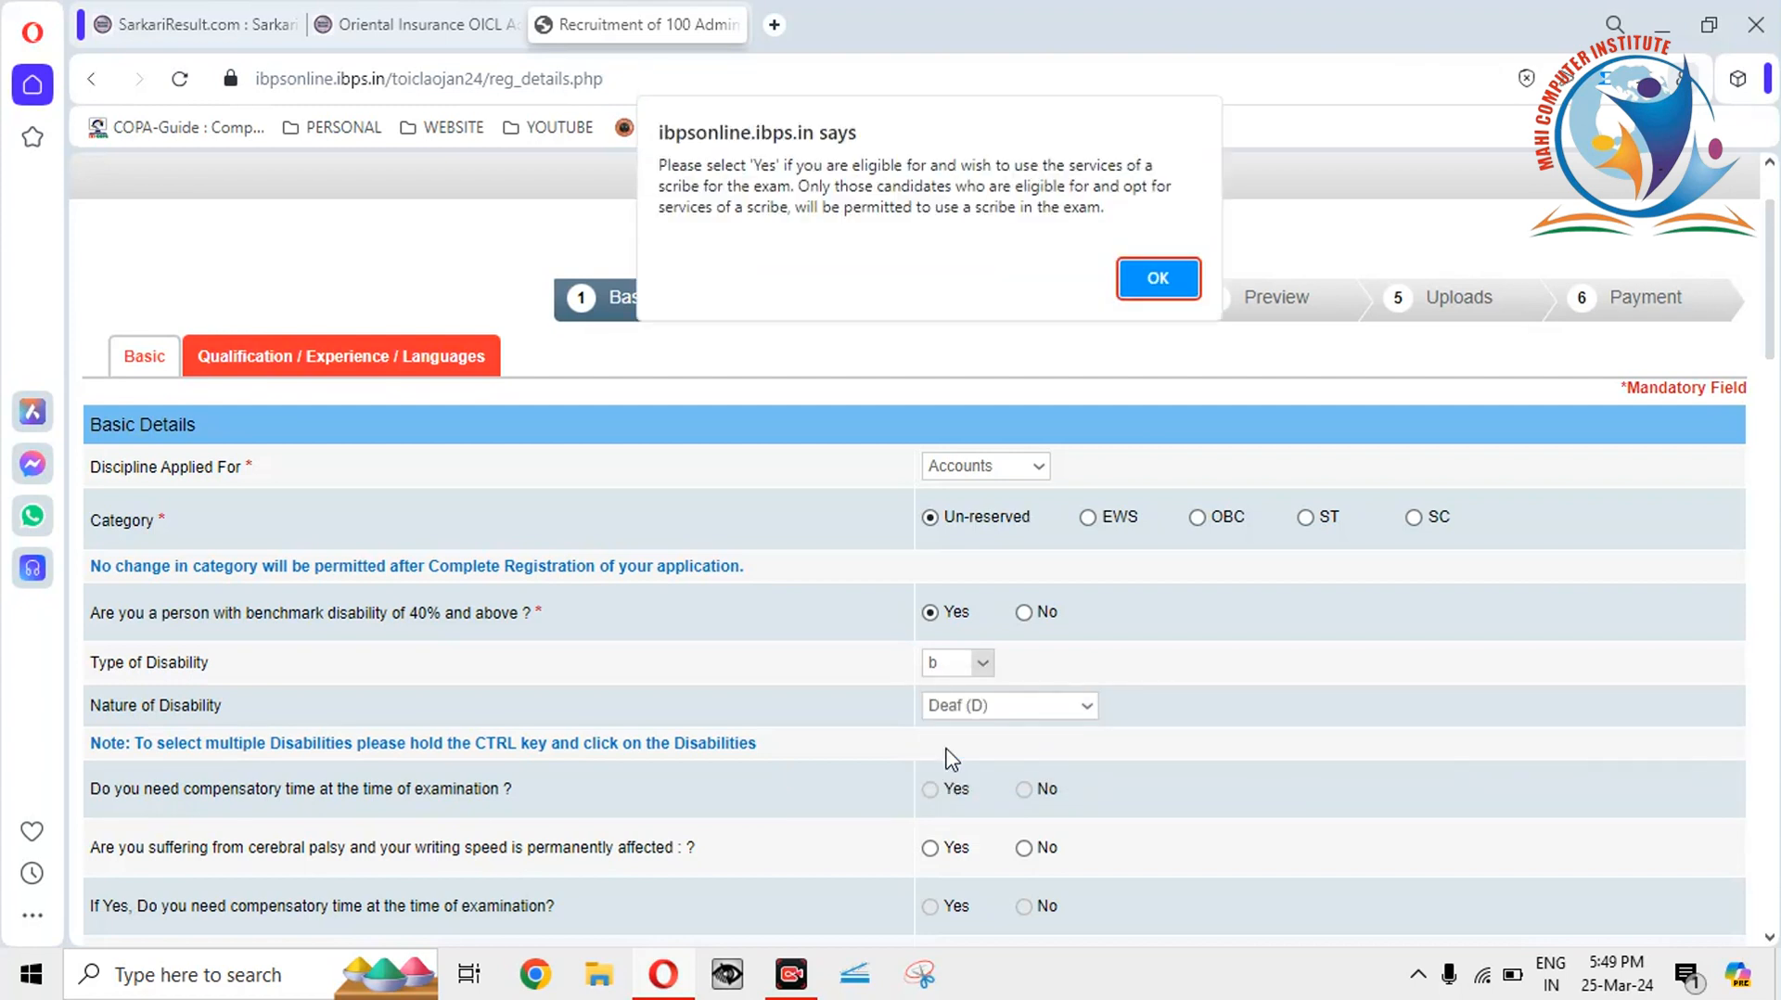
{"action": "left_click", "coordinate": [1146, 284]}
{"action": "left_click", "coordinate": [1048, 706]}
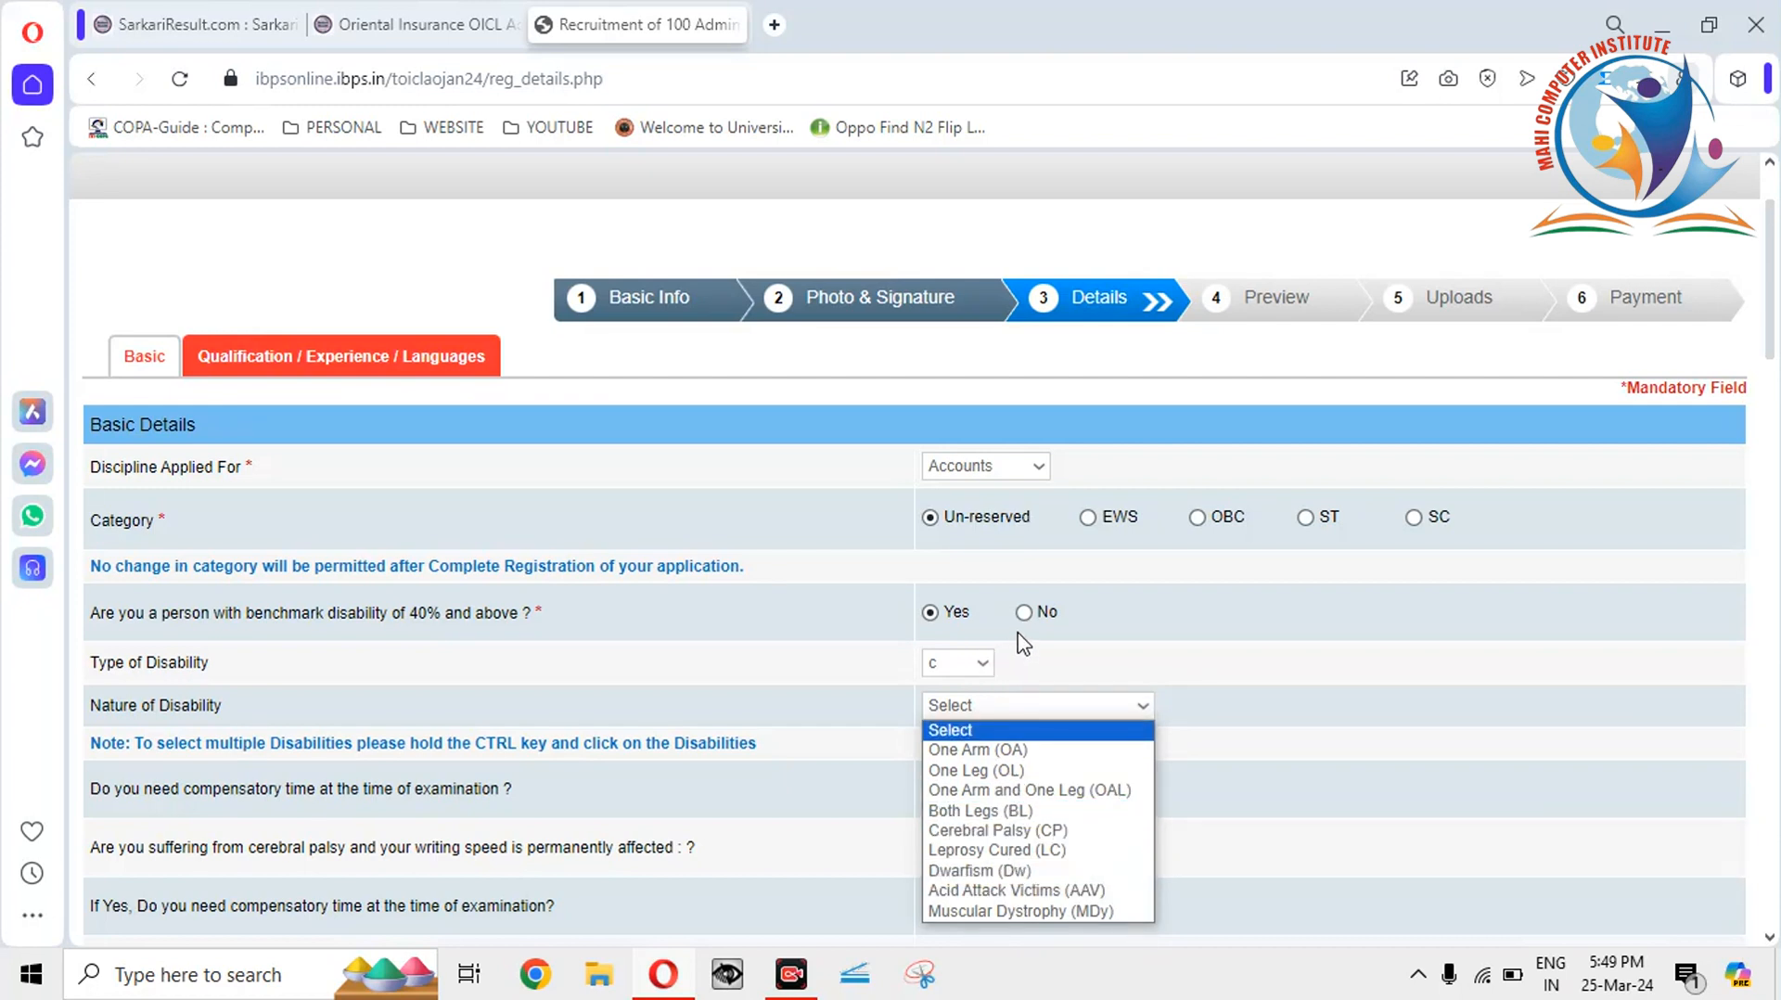
{"action": "left_click_drag", "start_coordinate": [1771, 331], "coordinate": [1772, 358]}
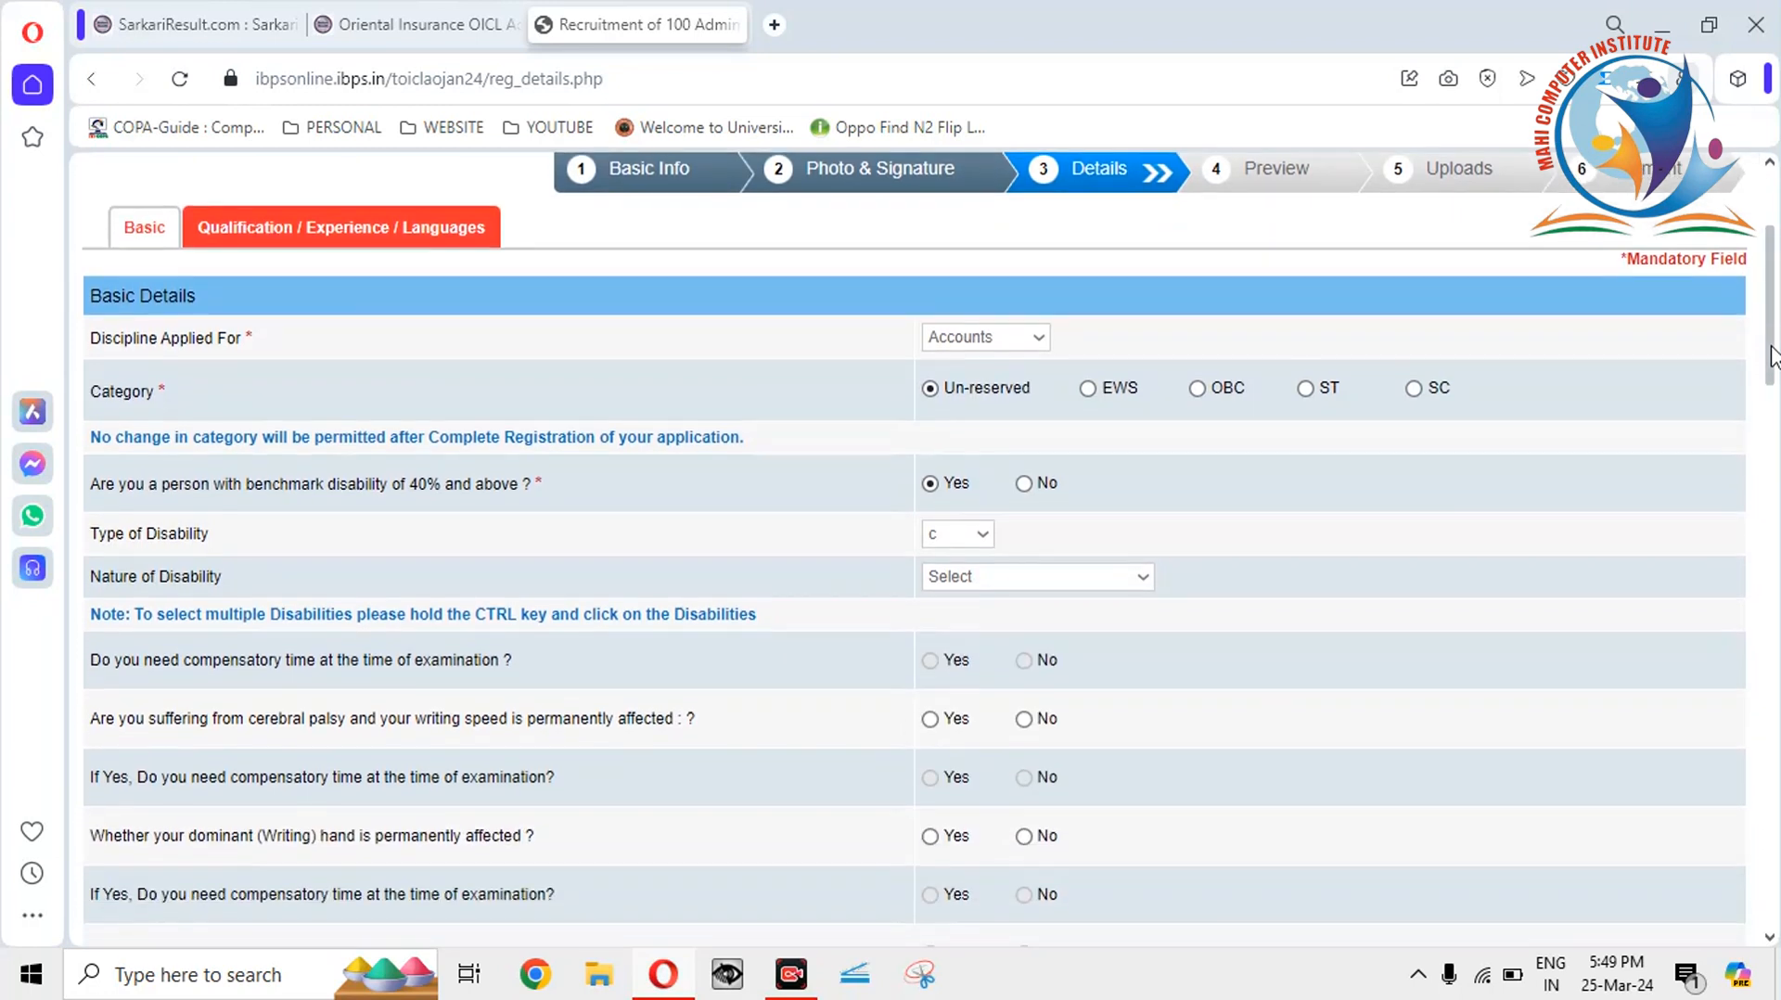
Answer No to the benchmark disability question, disabling the disability fields.
{"action": "left_click", "coordinate": [1026, 488]}
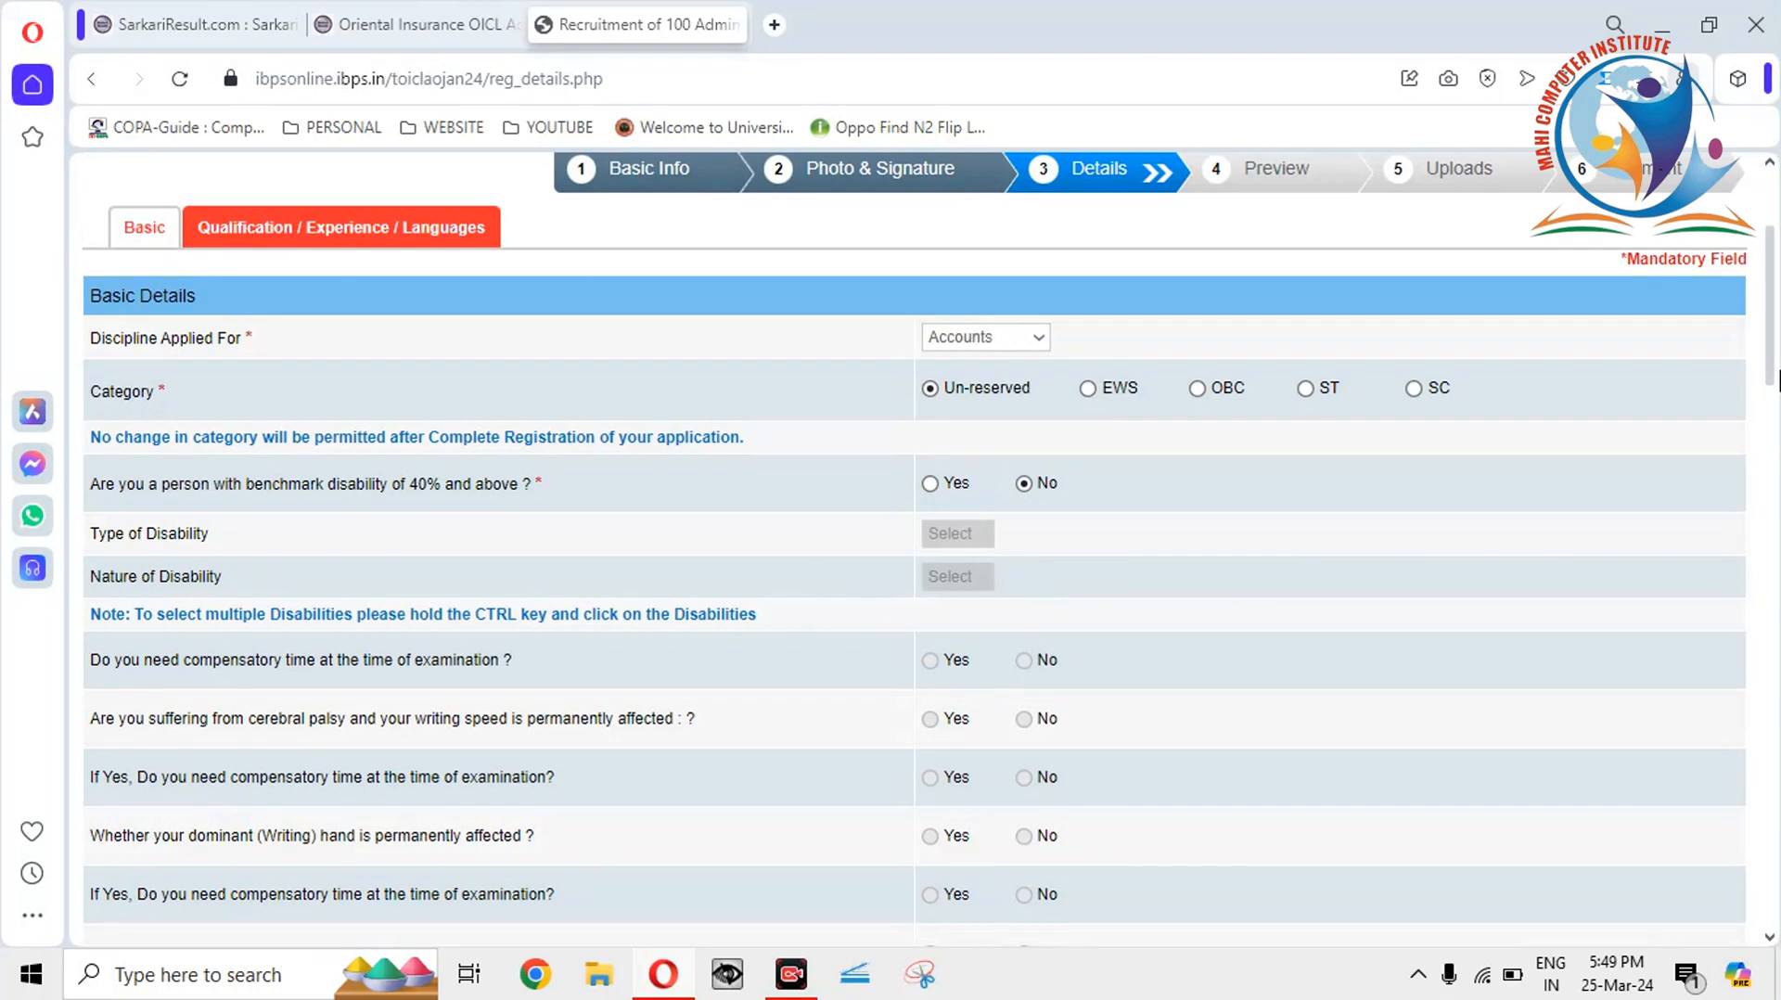
{"action": "left_click_drag", "start_coordinate": [1774, 328], "coordinate": [1774, 376]}
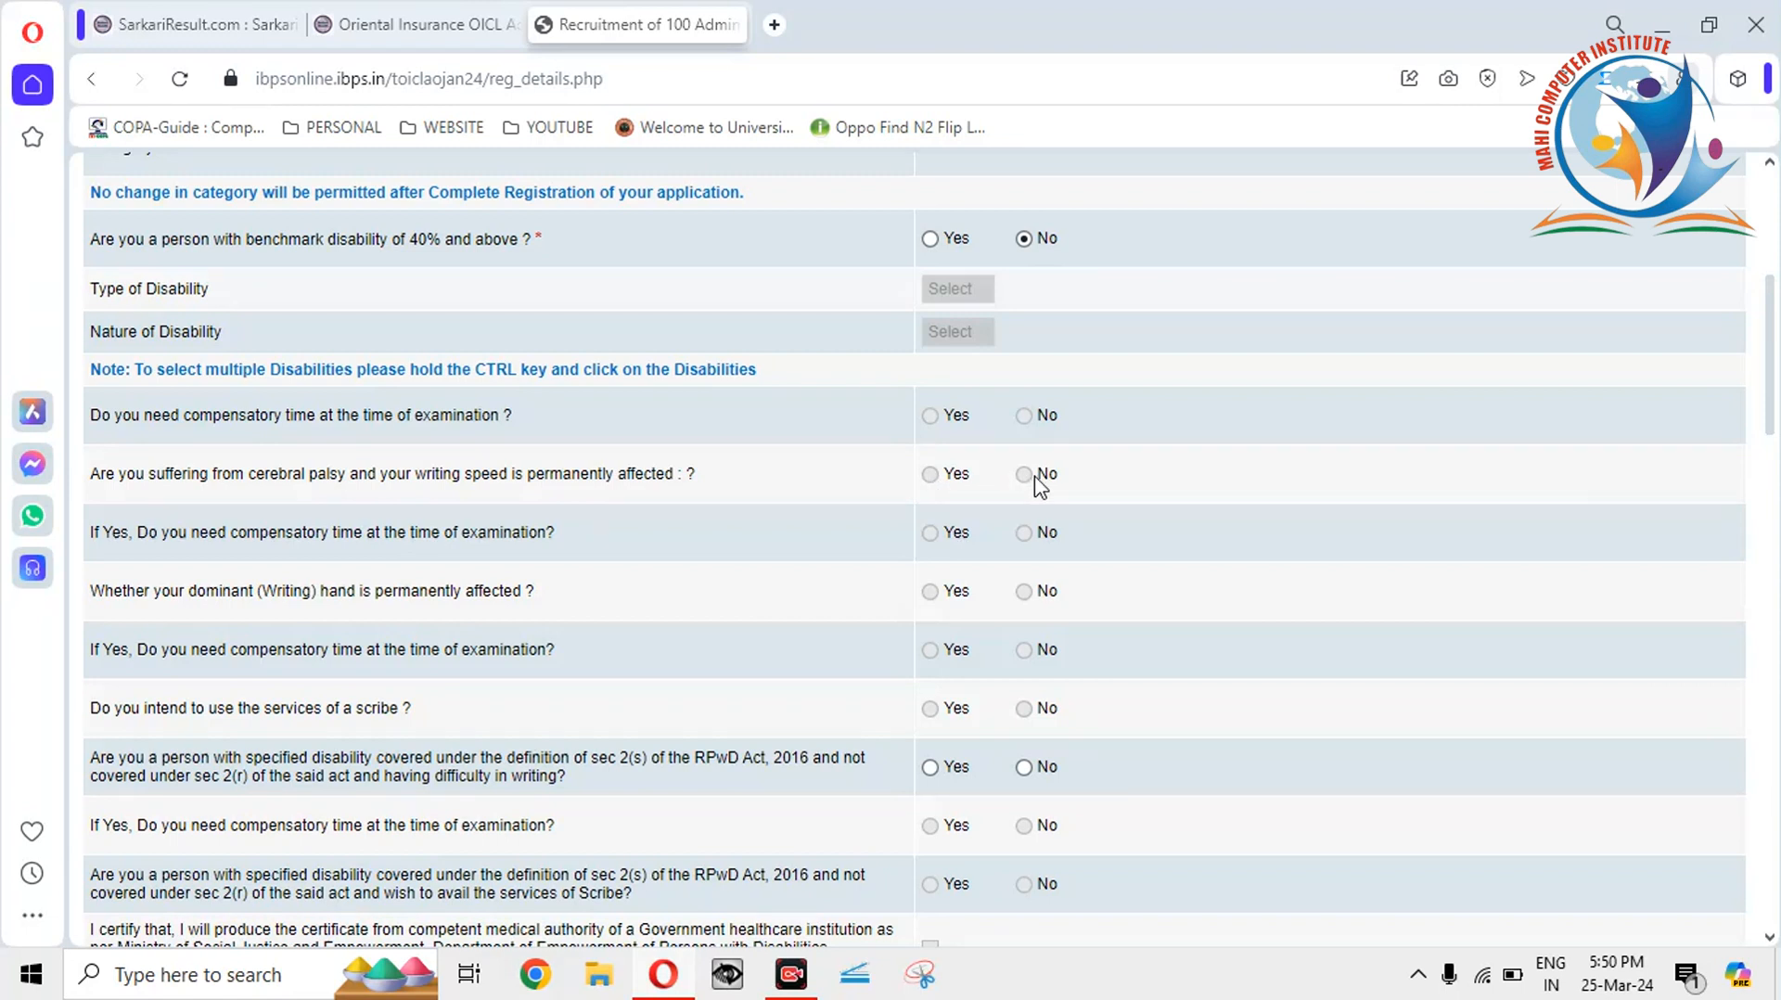
{"action": "left_click", "coordinate": [929, 238]}
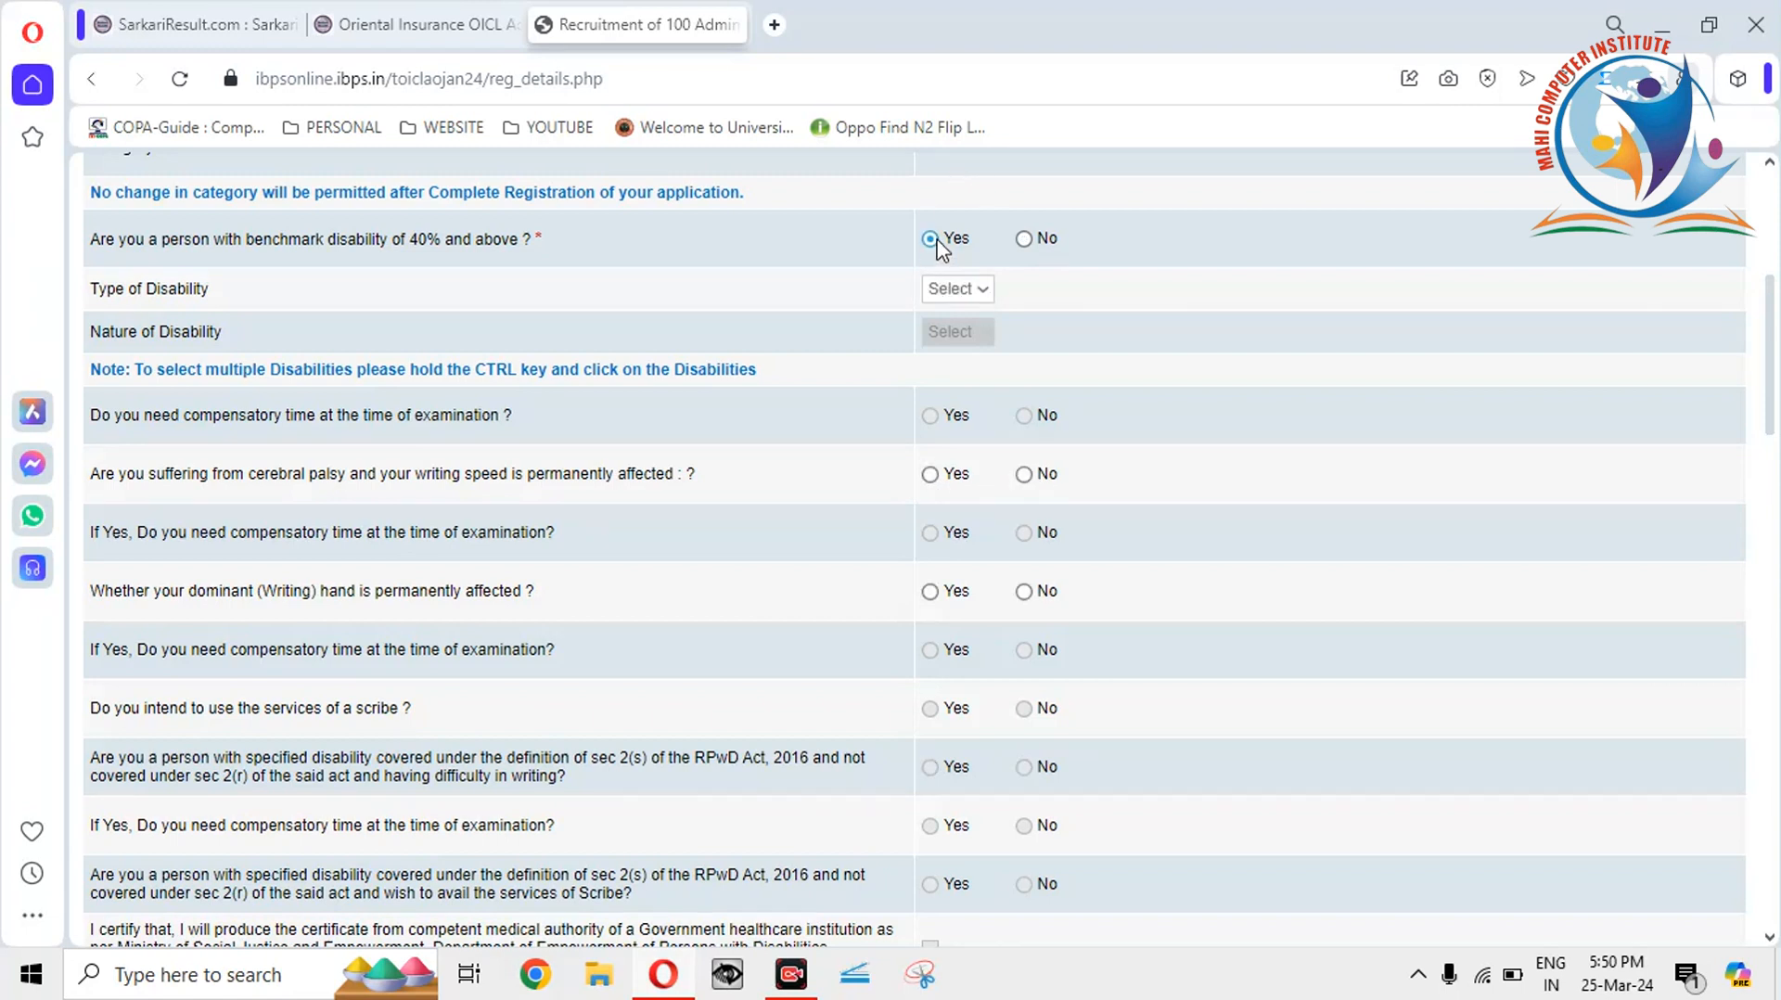
{"action": "left_click", "coordinate": [1023, 239]}
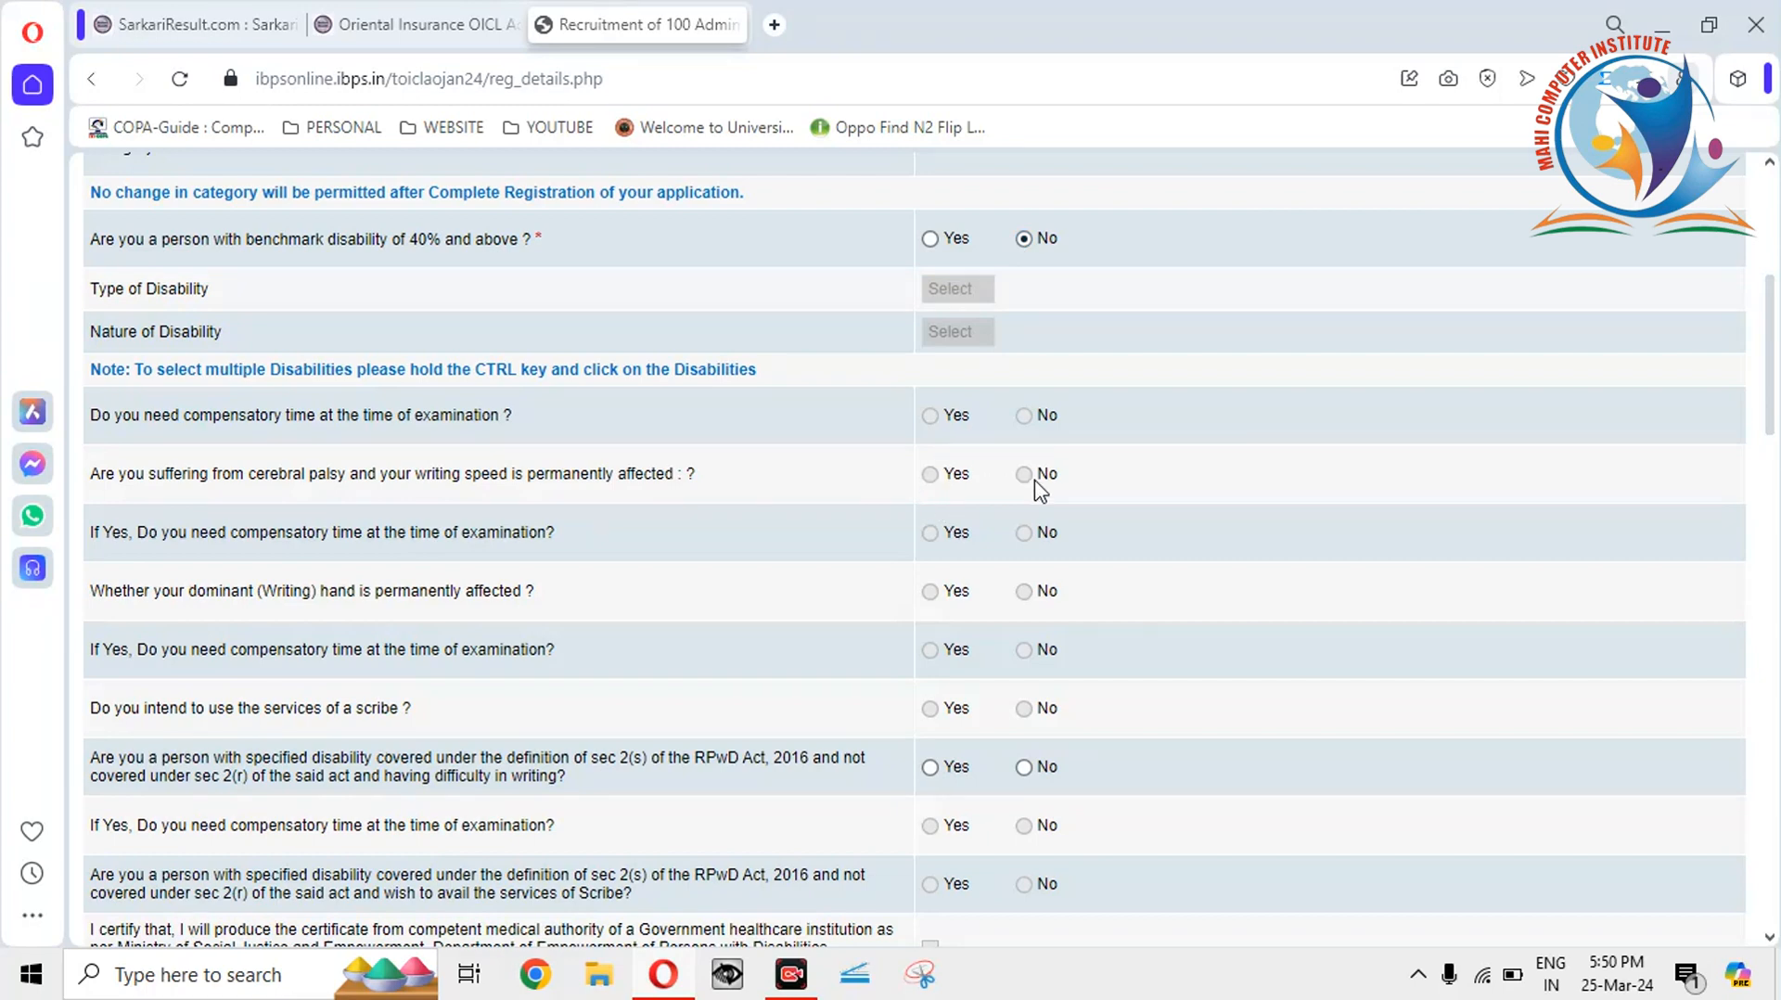
Answer No to the RPwD sec 2(s) difficulty-in-writing question.
{"action": "scroll", "coordinate": [1771, 356], "scroll_direction": "down", "scroll_amount": 3}
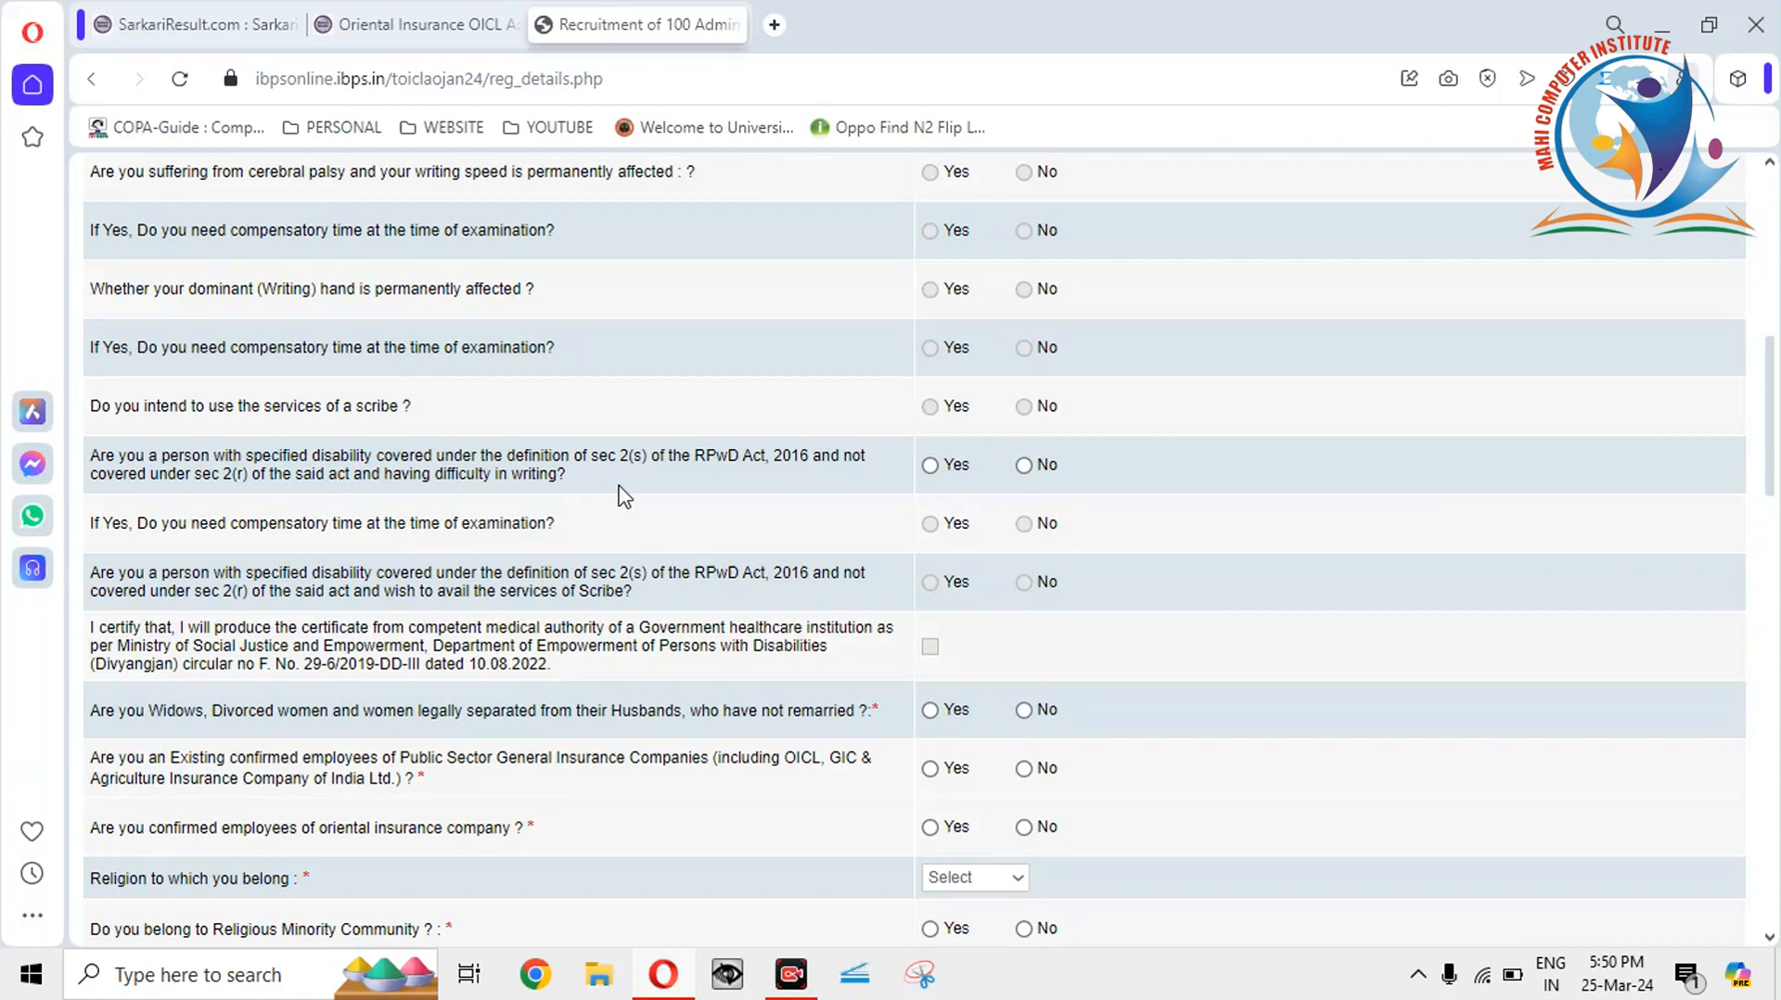
{"action": "scroll", "coordinate": [1771, 487], "scroll_direction": "up", "scroll_amount": 4}
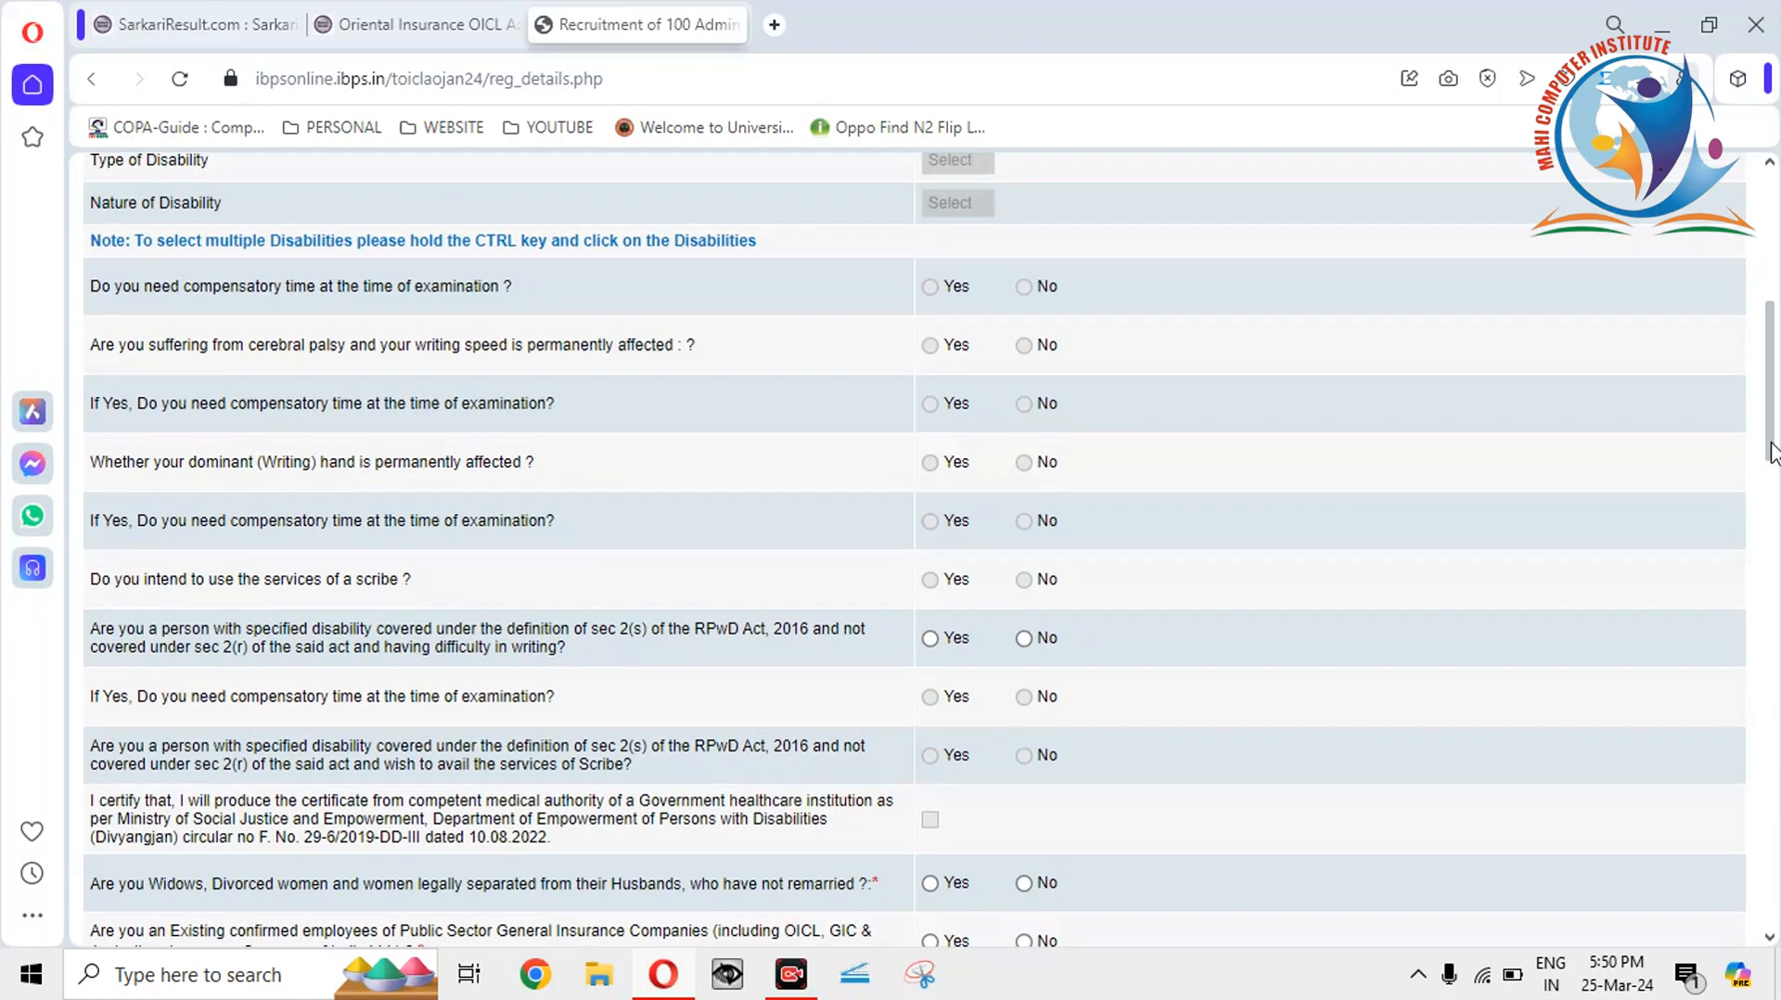
{"action": "scroll", "coordinate": [1771, 482], "scroll_direction": "down", "scroll_amount": 3}
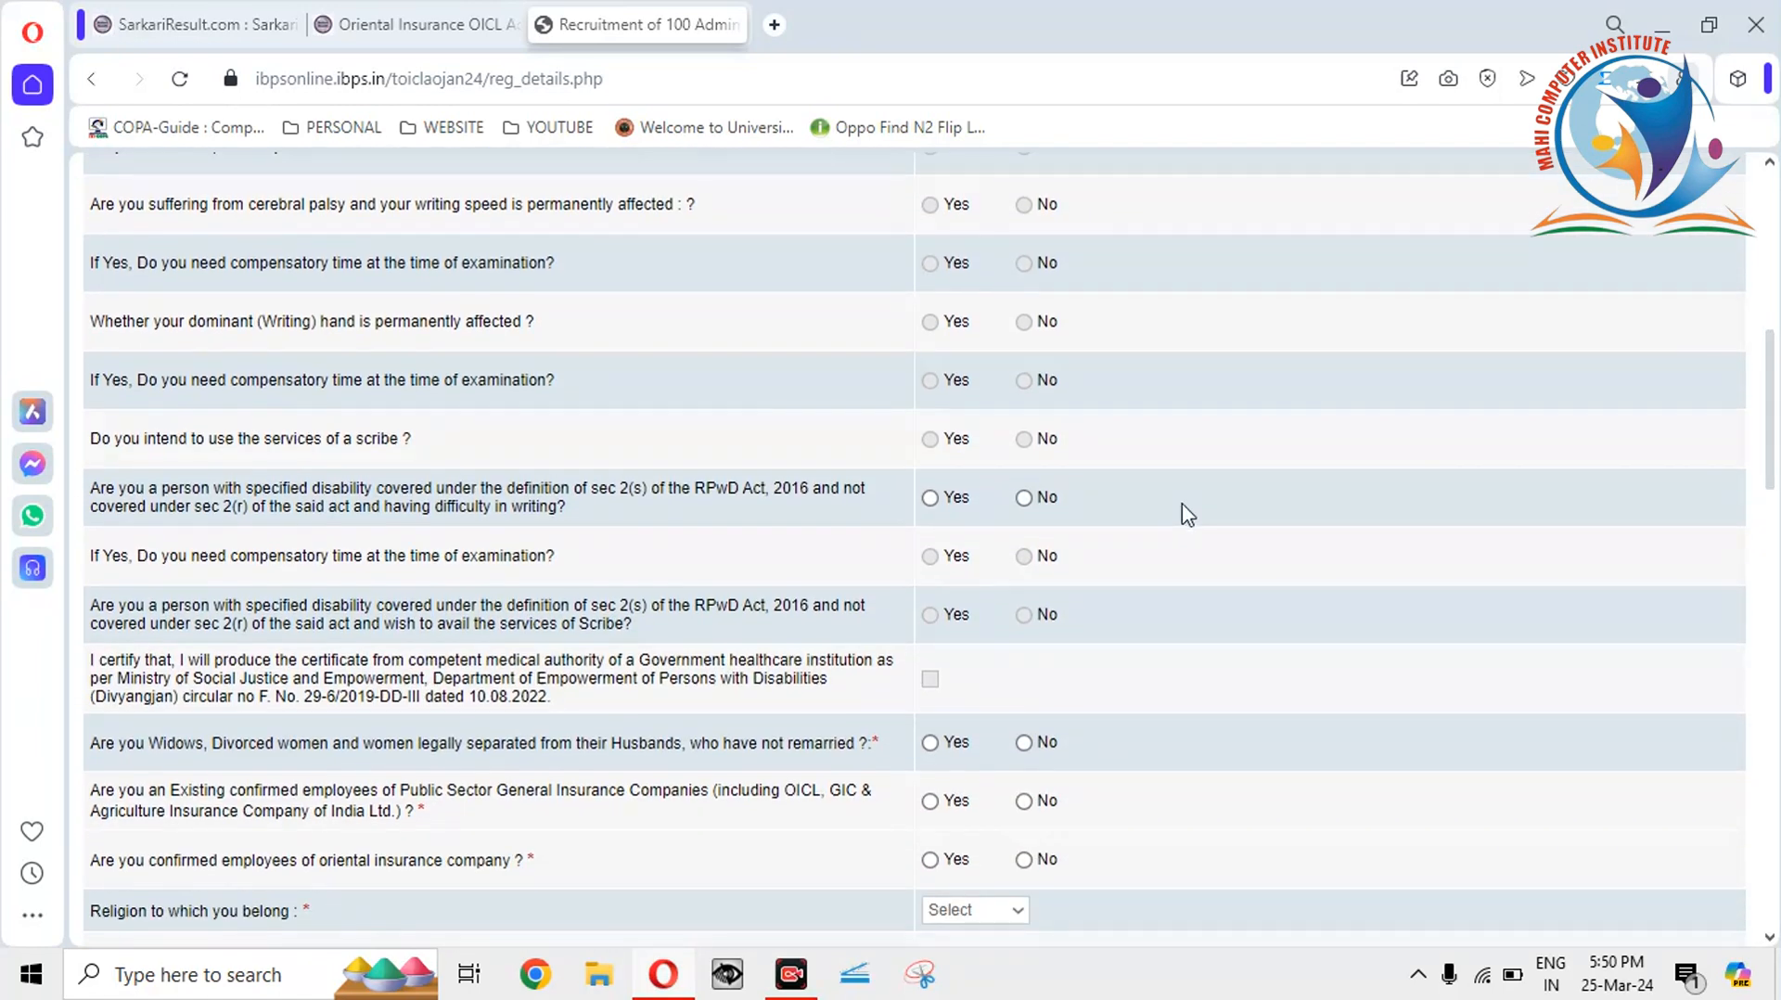
{"action": "left_click", "coordinate": [1024, 498]}
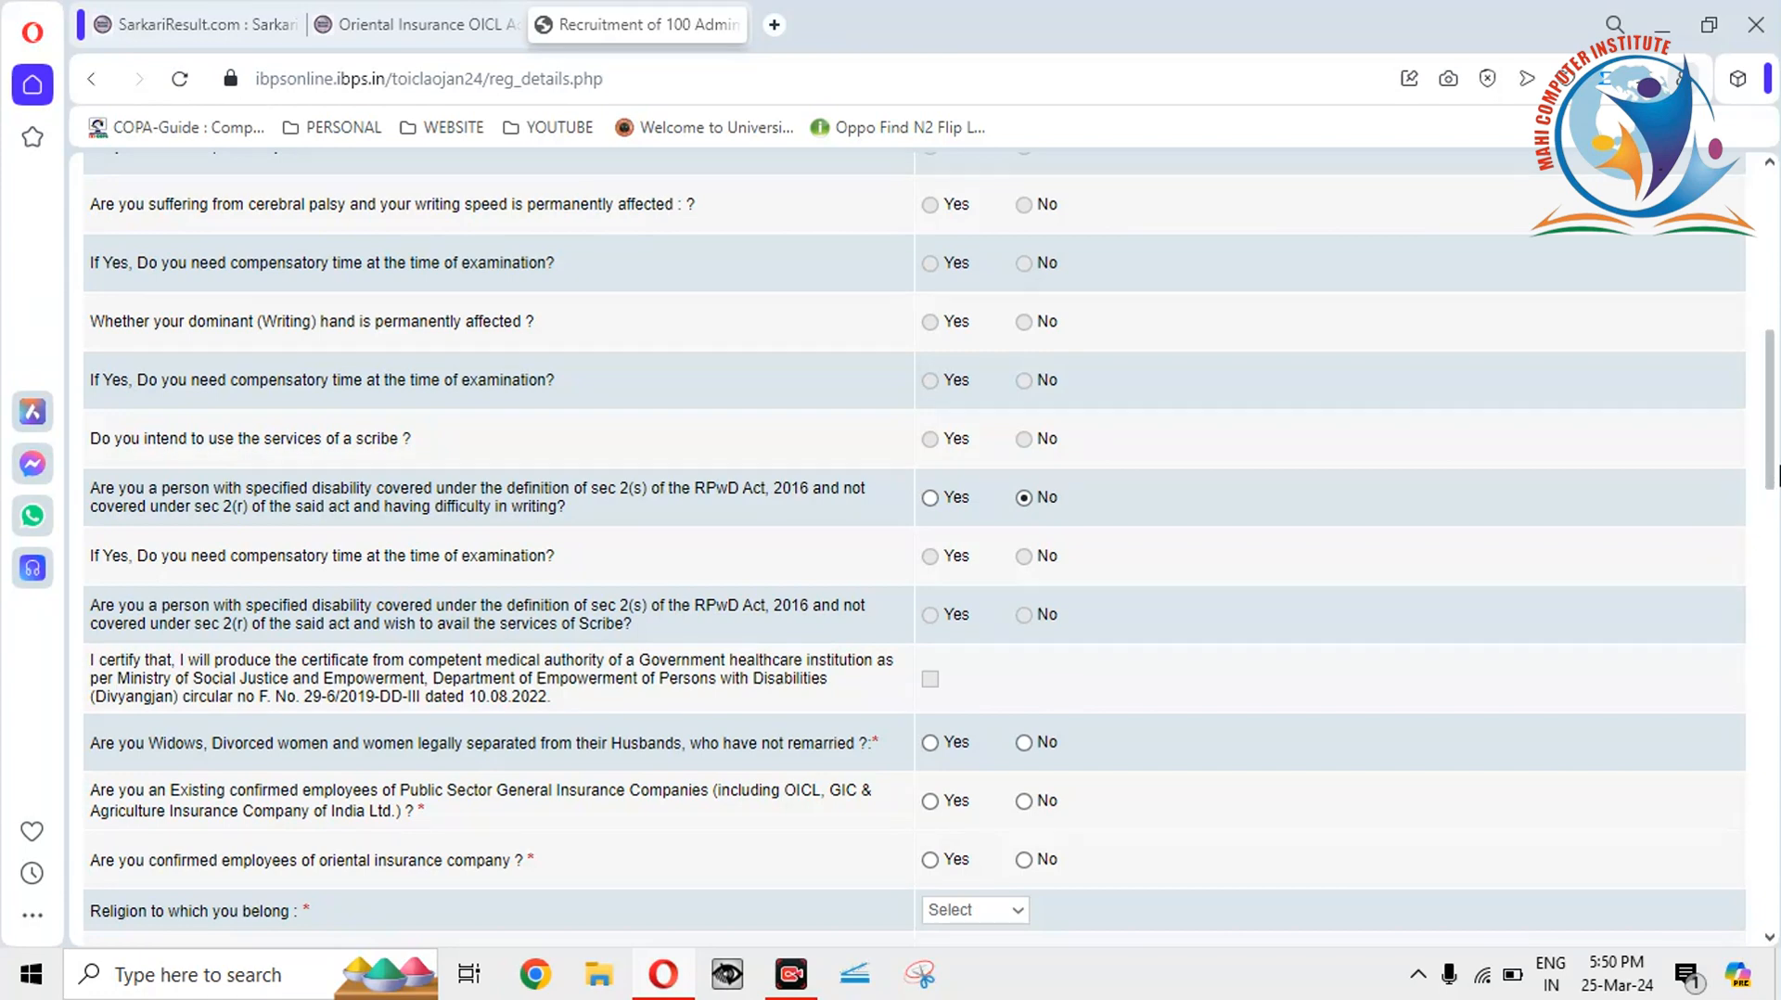
{"action": "scroll", "coordinate": [1767, 463], "scroll_direction": "down", "scroll_amount": 4}
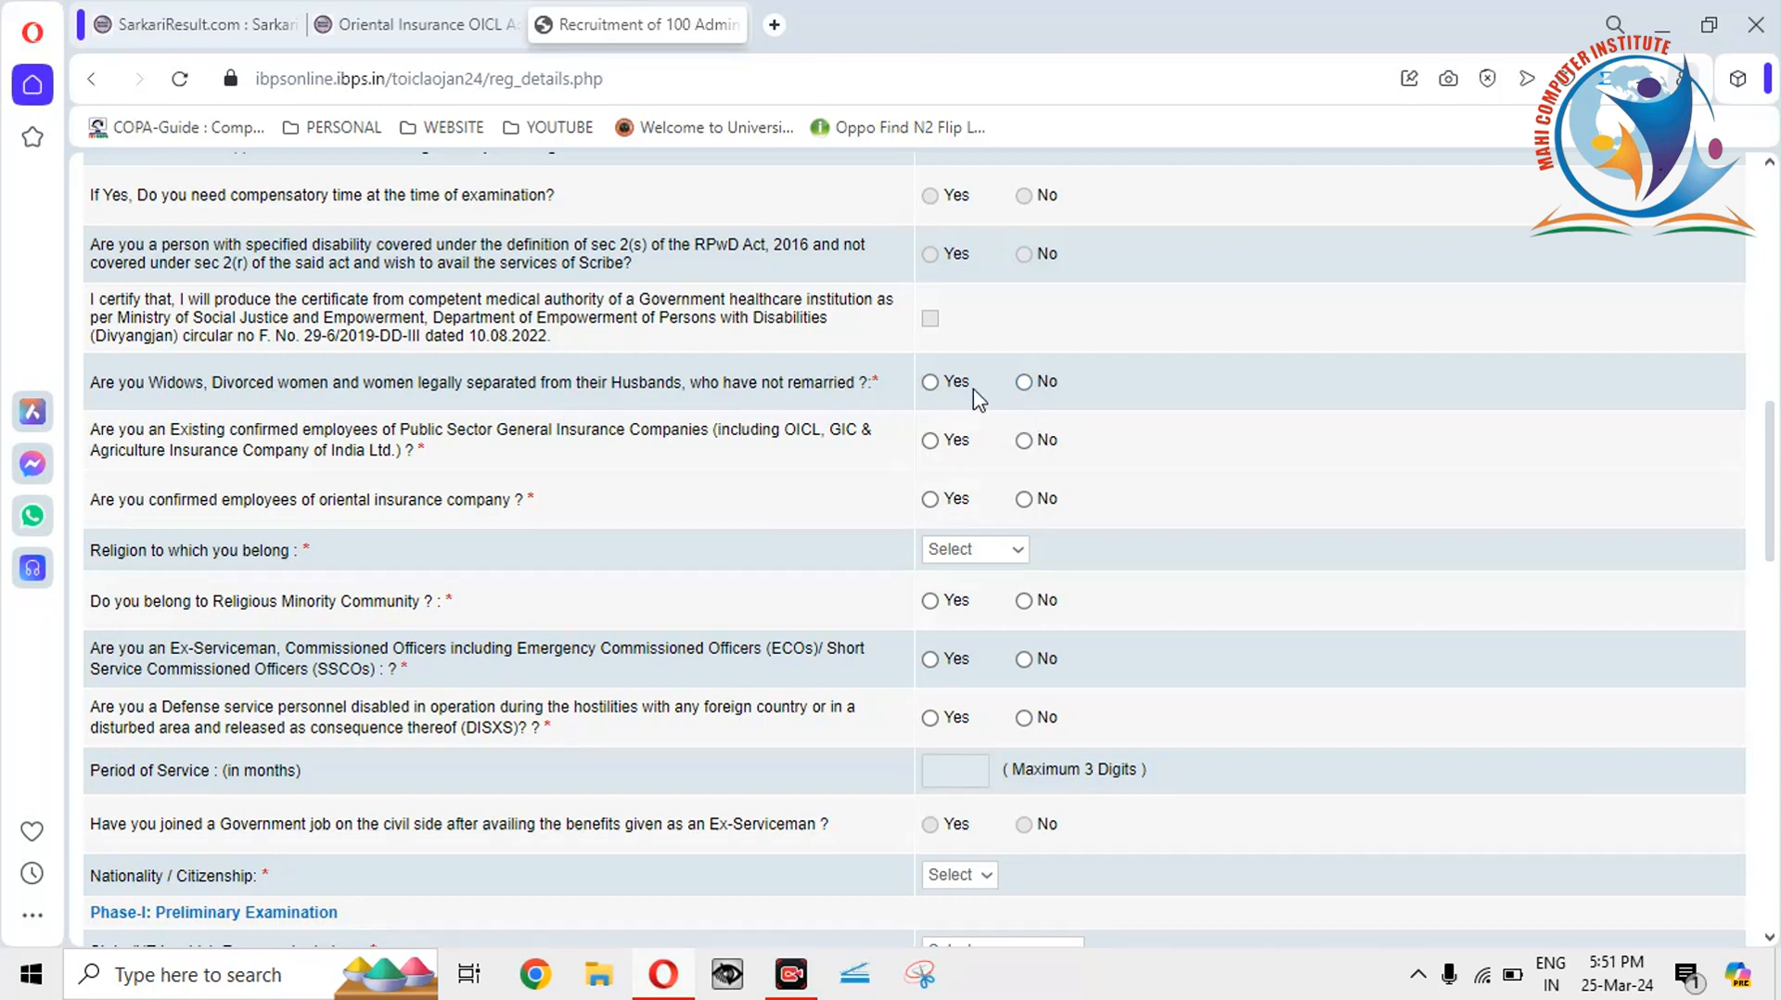
Answer No to both insurance-employee questions and set Religion to Hindu.
{"action": "left_click", "coordinate": [1025, 442]}
{"action": "left_click", "coordinate": [1024, 499]}
{"action": "left_click", "coordinate": [1000, 552]}
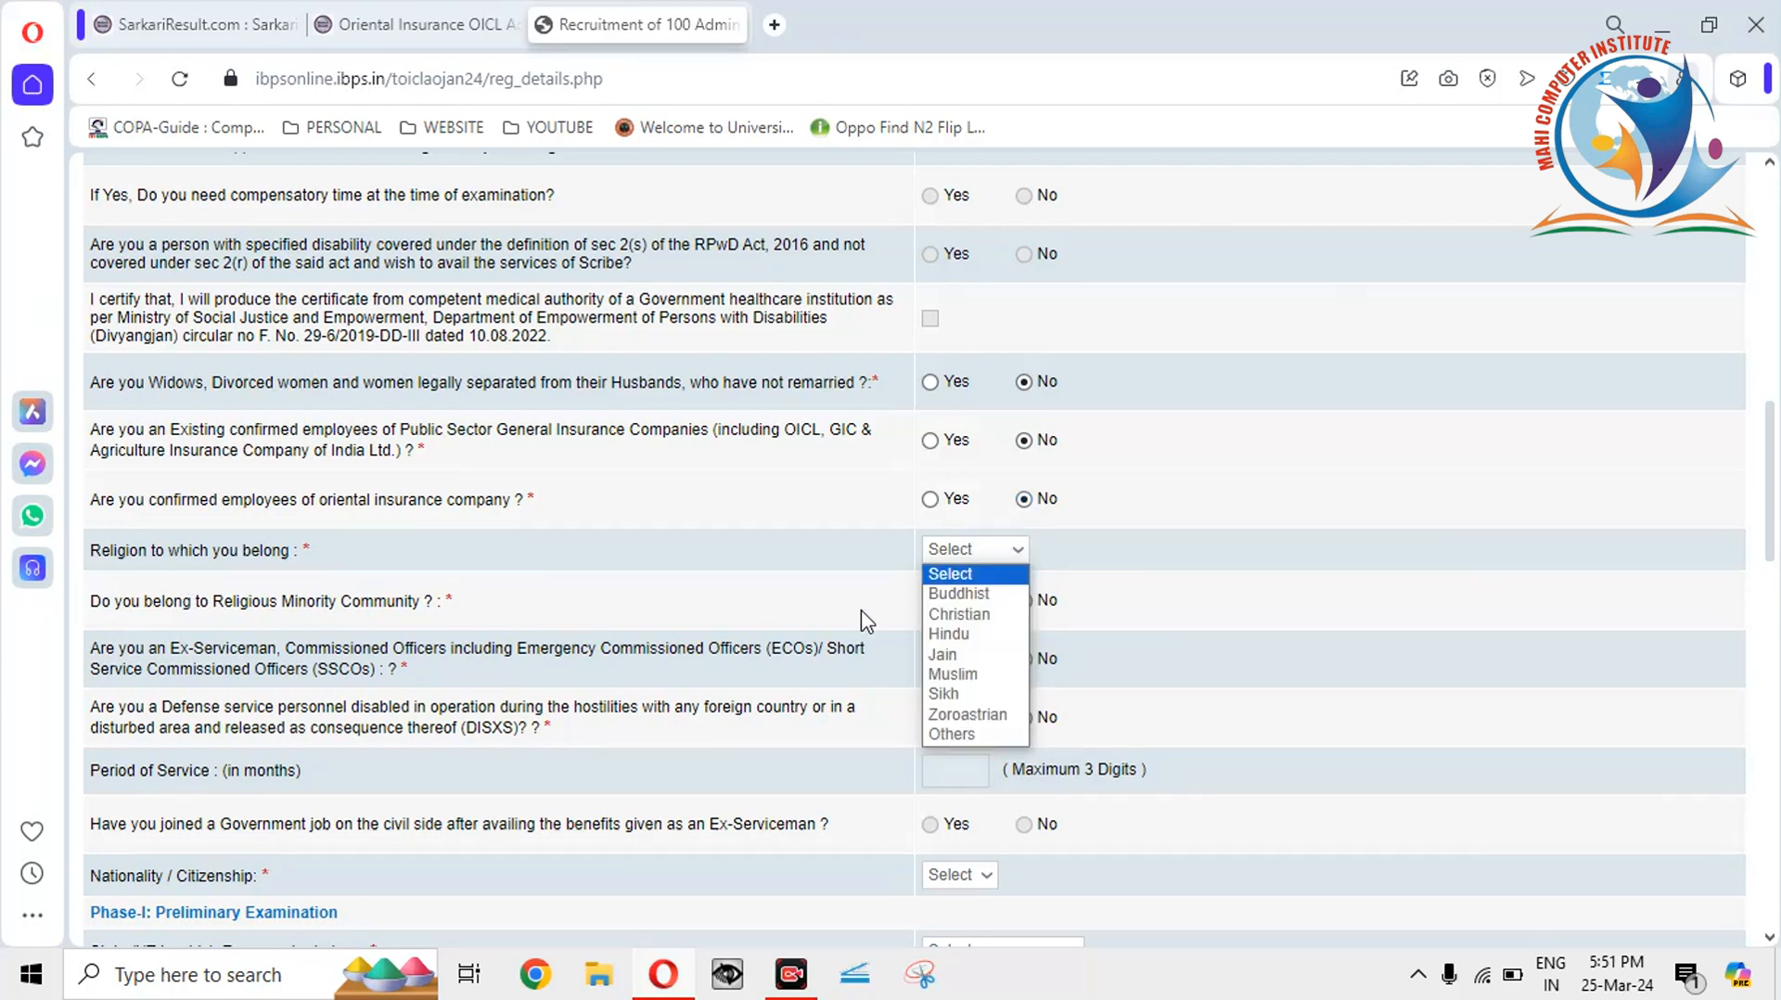
{"action": "left_click", "coordinate": [969, 638]}
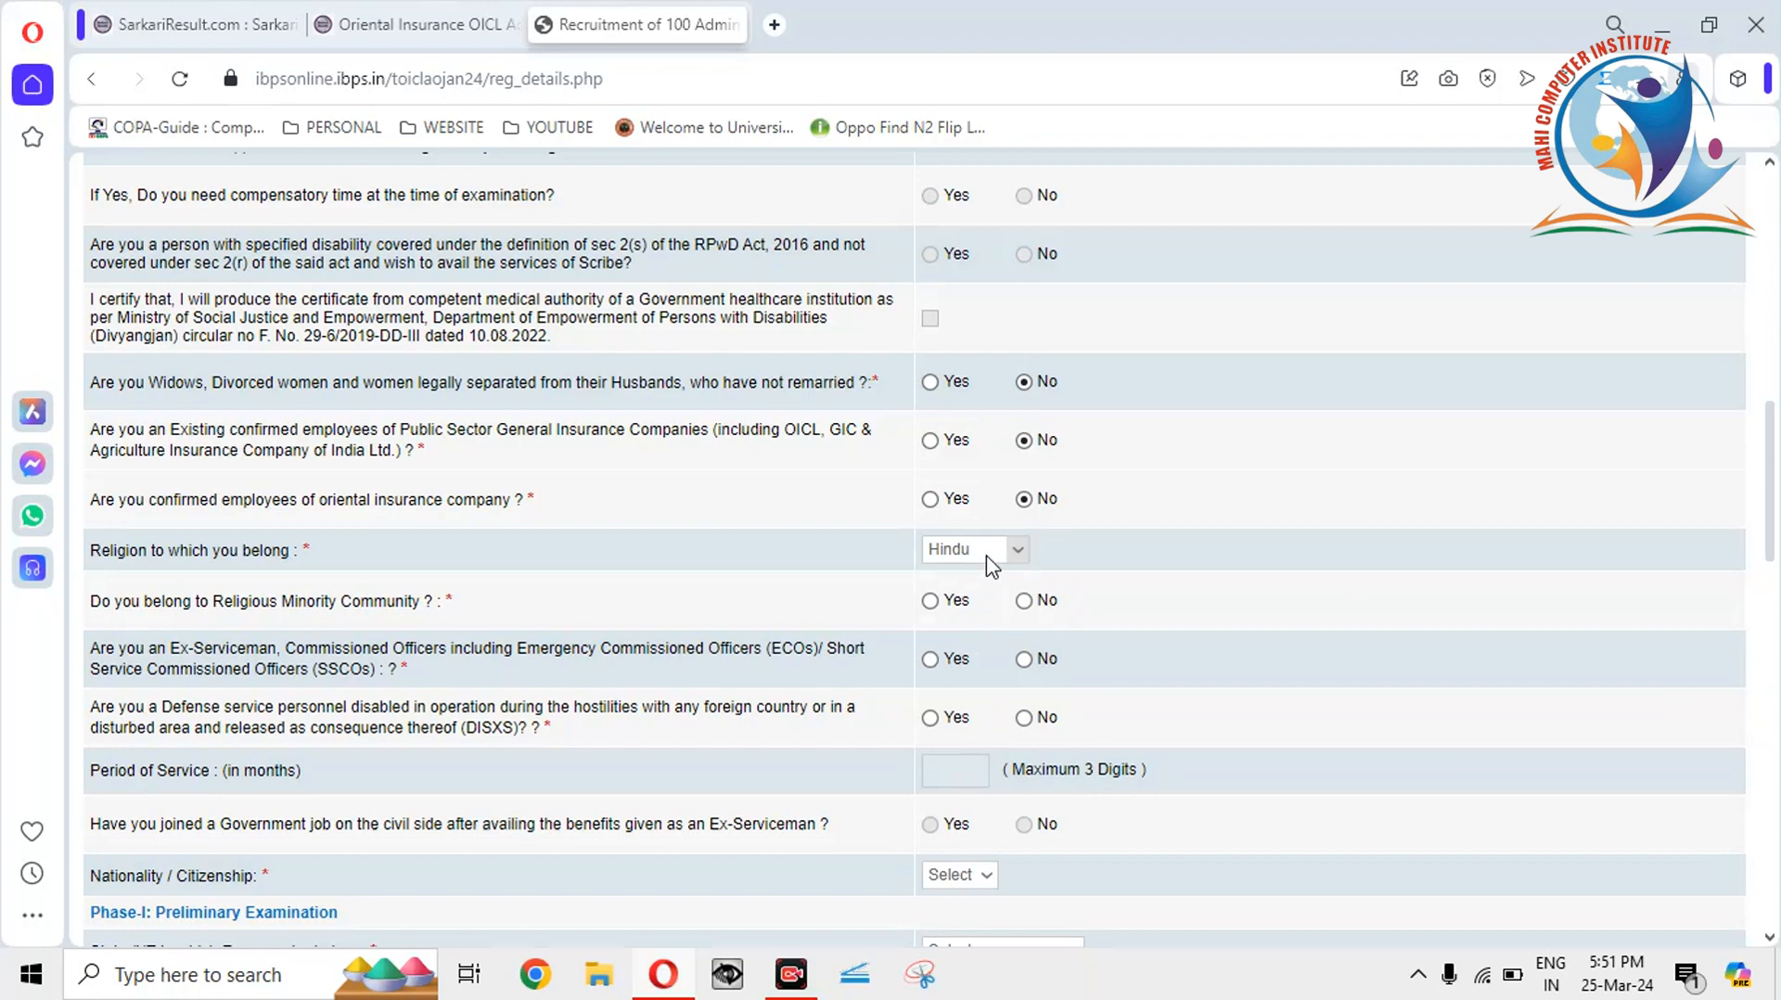
{"action": "left_click", "coordinate": [990, 553]}
{"action": "left_click", "coordinate": [990, 639]}
{"action": "scroll", "coordinate": [1771, 475], "scroll_direction": "down", "scroll_amount": 3}
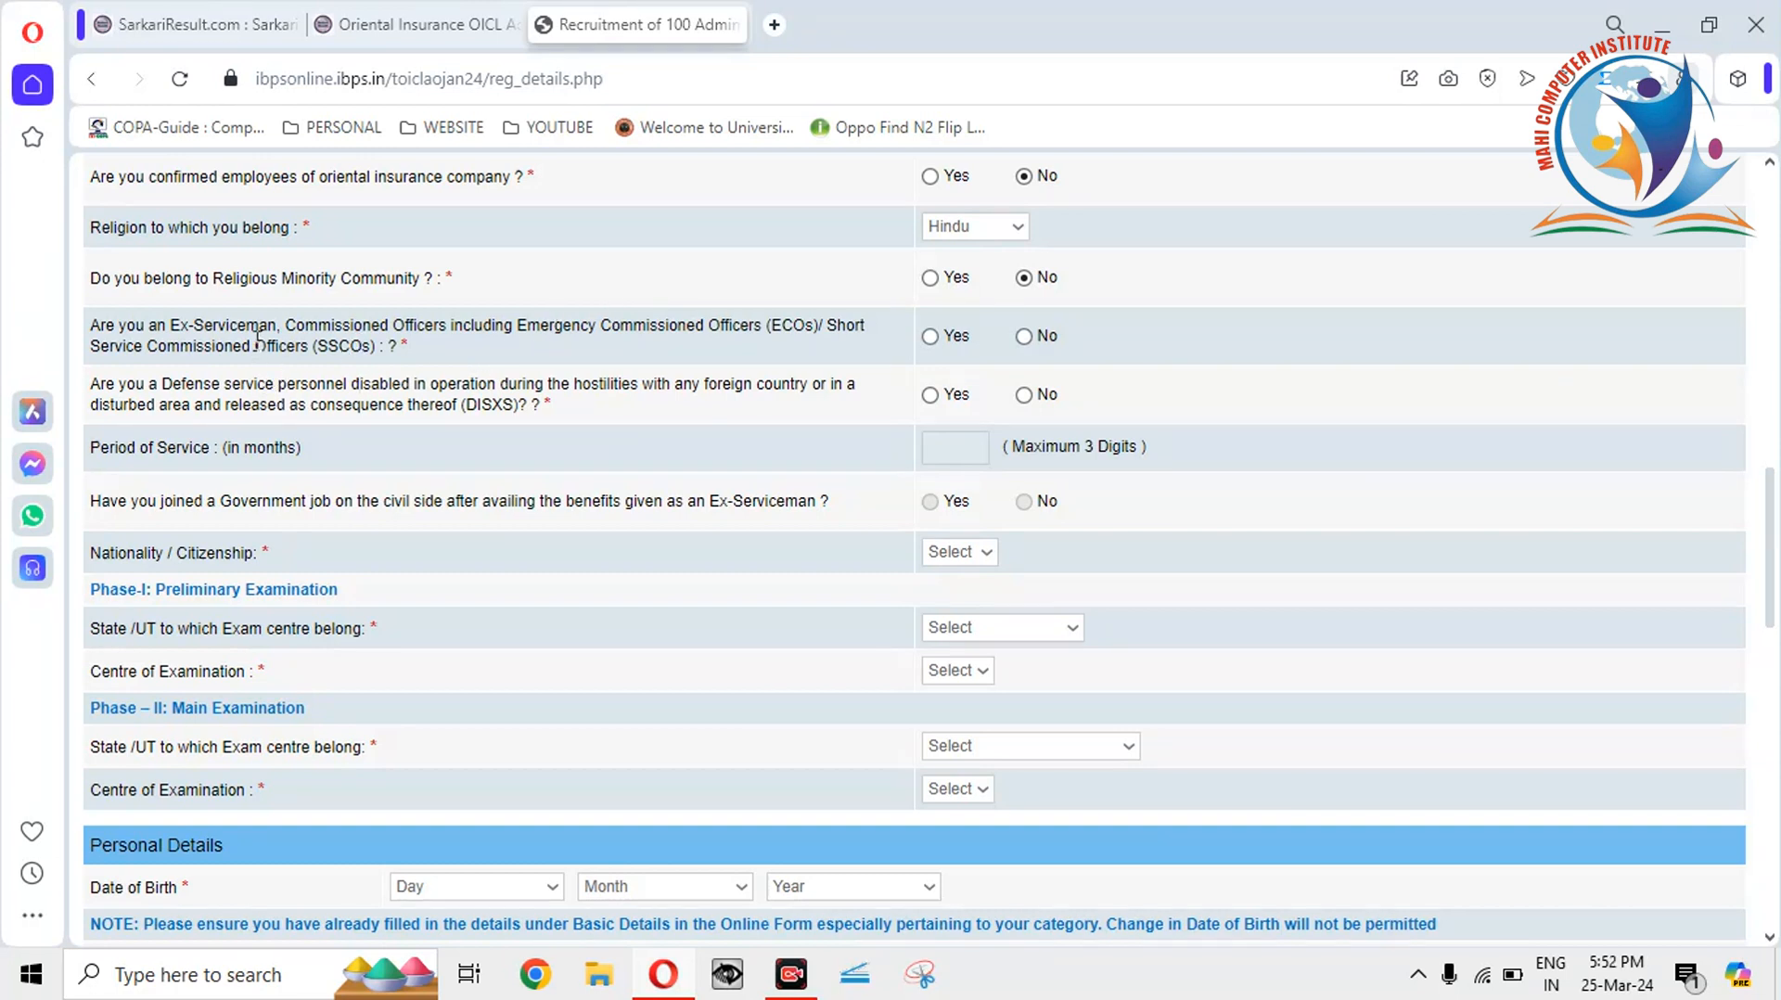
Answer No to Ex-Serviceman and DISXS, and set nationality to Indian.
{"action": "left_click", "coordinate": [1024, 337]}
{"action": "left_click", "coordinate": [1024, 395]}
{"action": "left_click", "coordinate": [964, 557]}
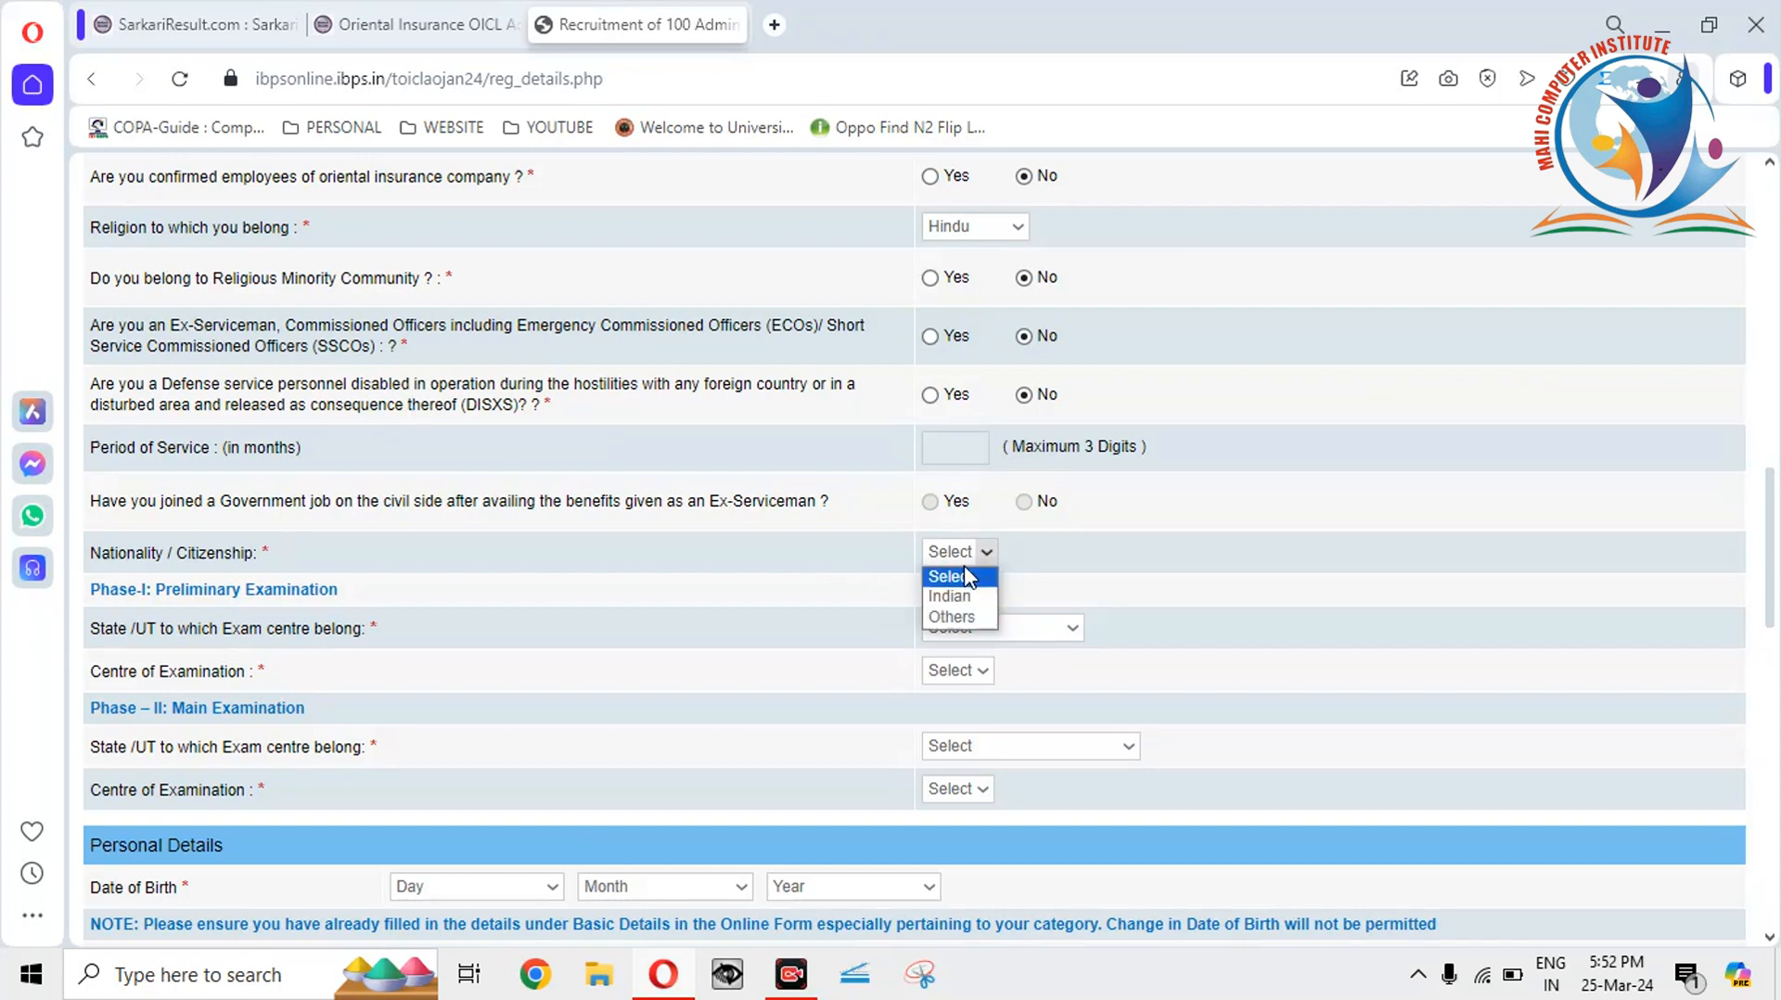
{"action": "left_click", "coordinate": [593, 422]}
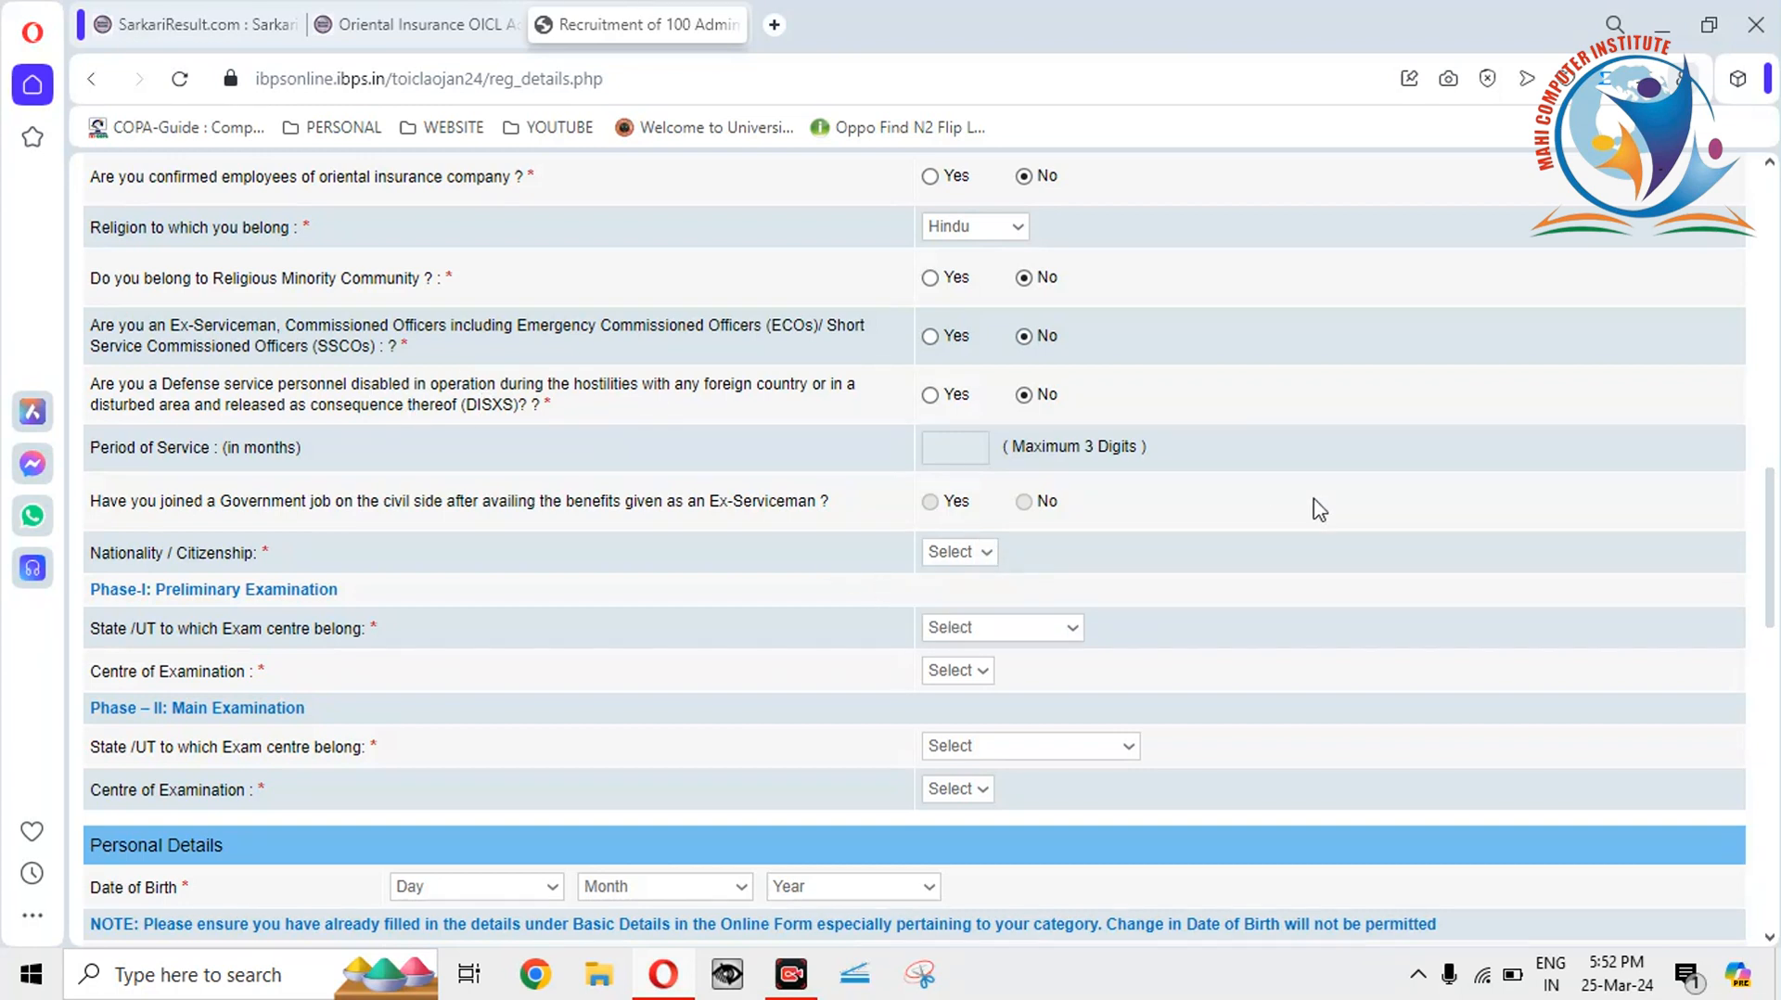
{"action": "left_click_drag", "start_coordinate": [1770, 480], "coordinate": [1770, 492]}
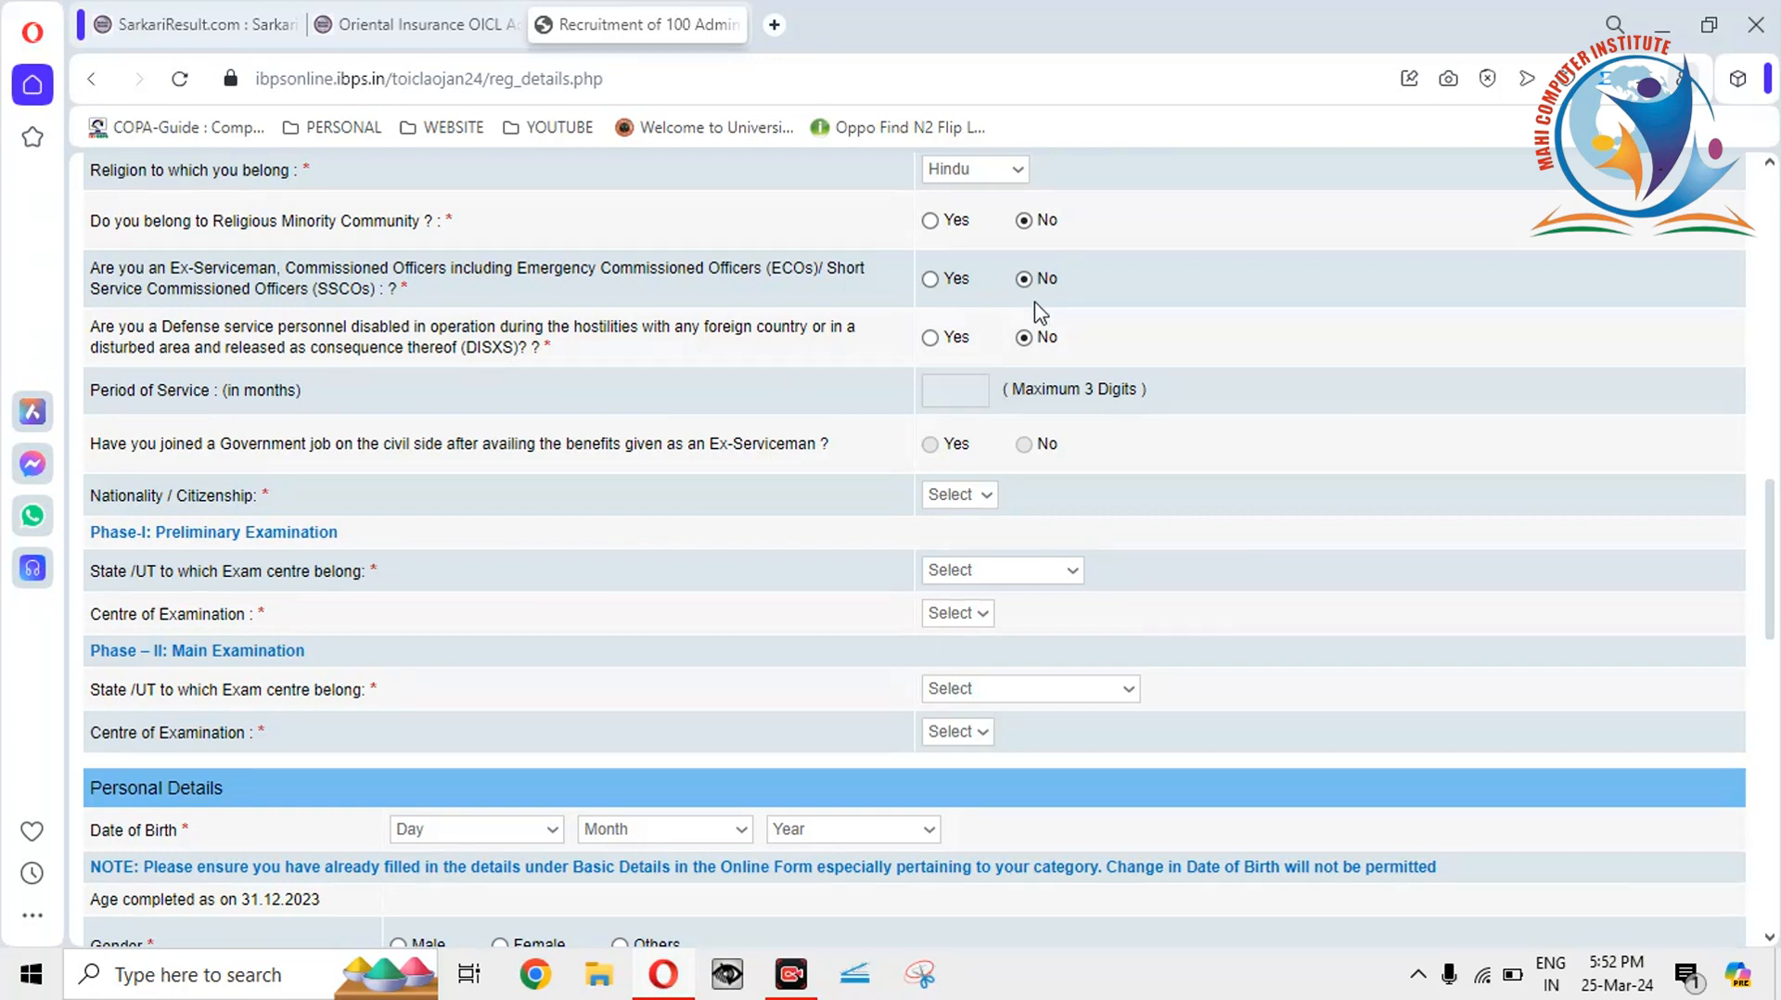
{"action": "left_click", "coordinate": [987, 494]}
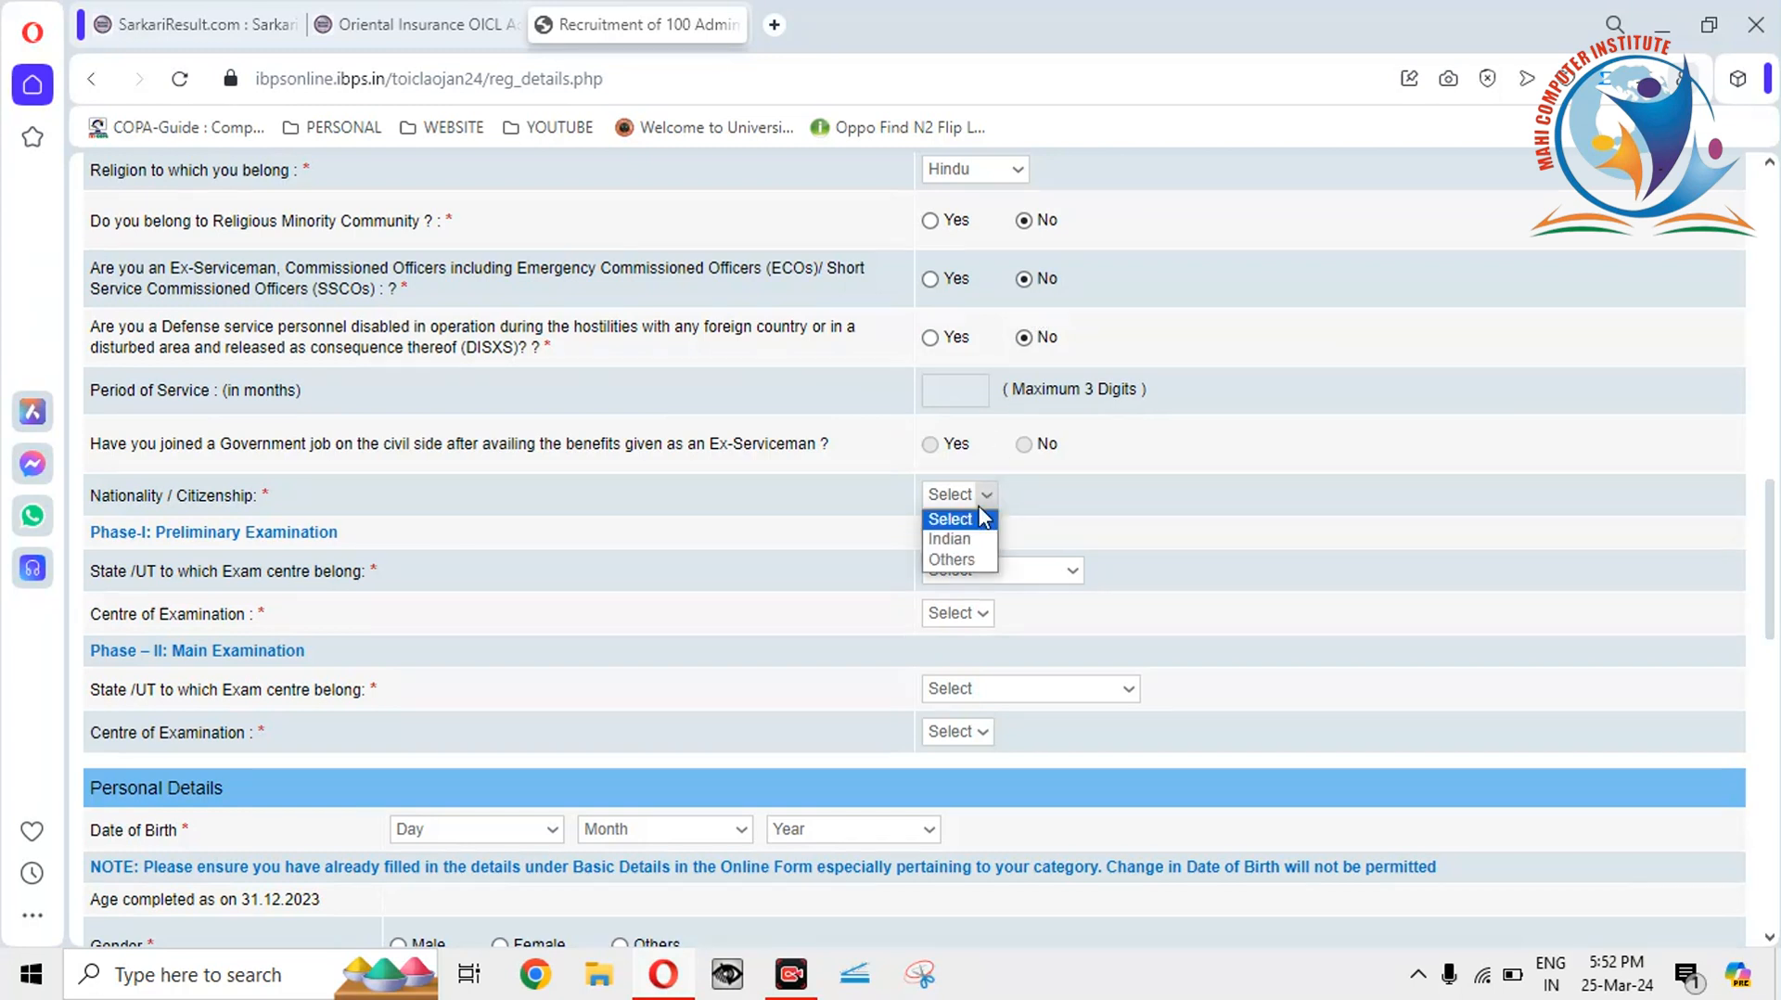
{"action": "left_click", "coordinate": [964, 536]}
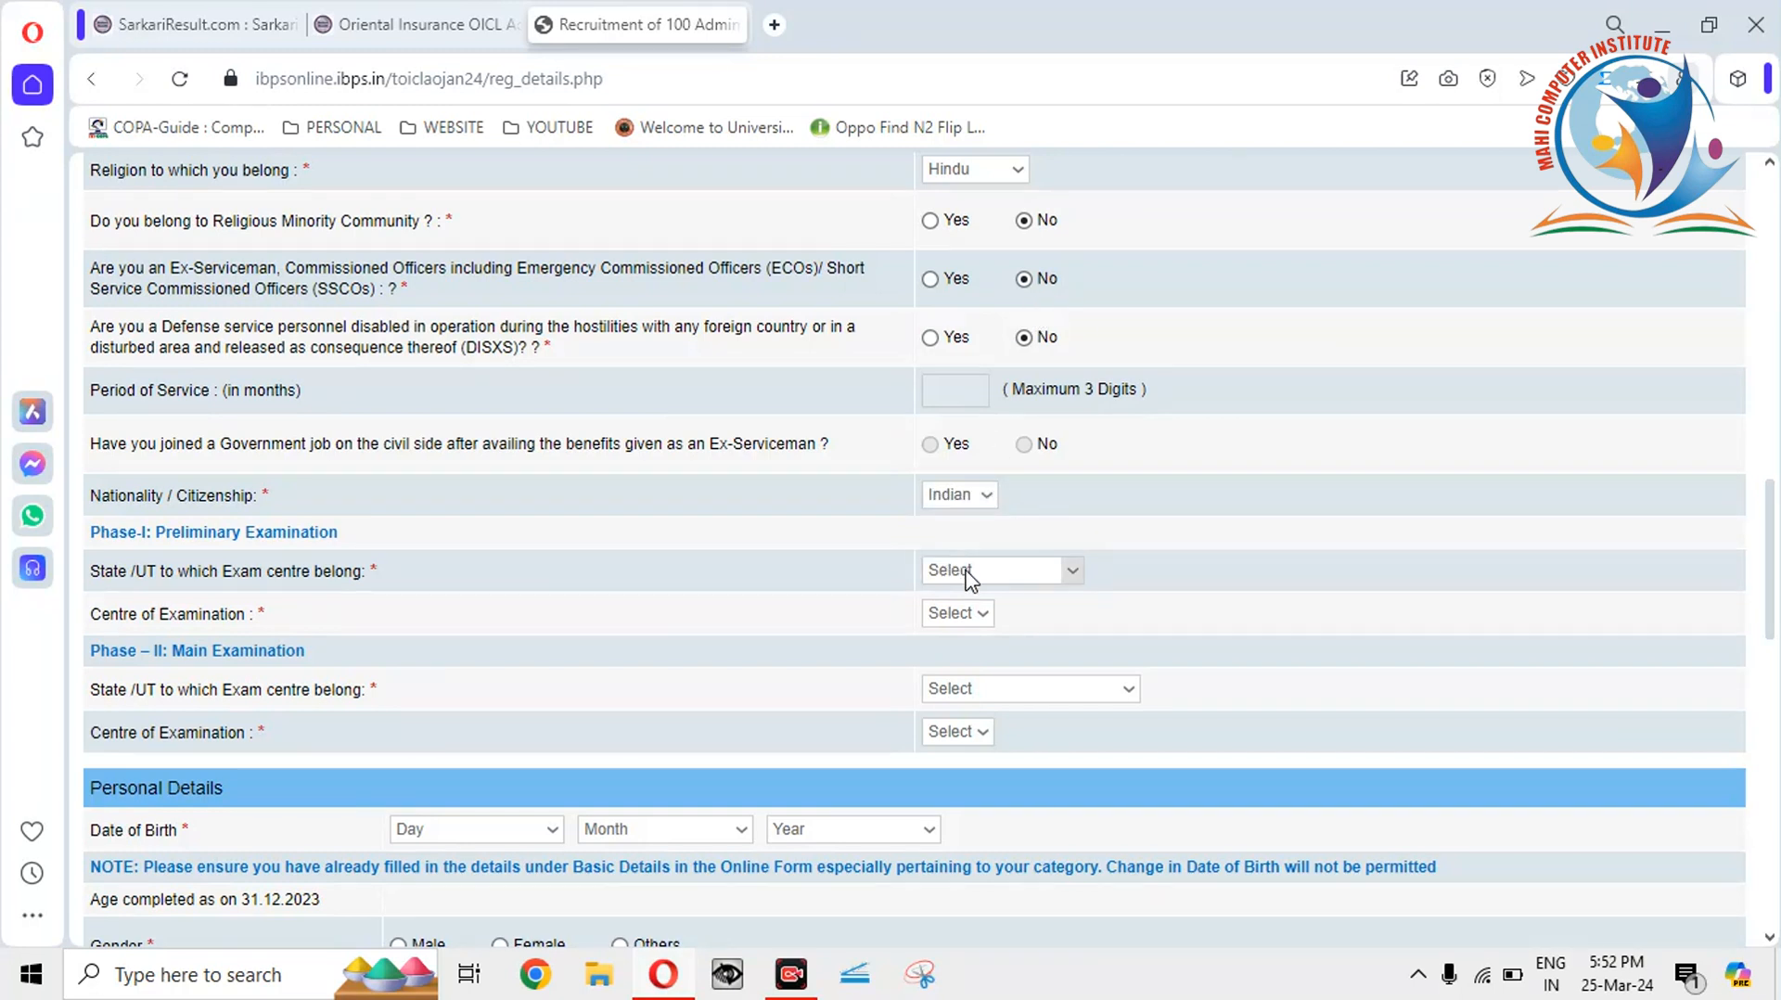
Set the Phase-I exam state to Bihar and the centre to Patna.
{"action": "left_click", "coordinate": [1072, 569]}
{"action": "left_click", "coordinate": [956, 246]}
{"action": "left_click", "coordinate": [1009, 614]}
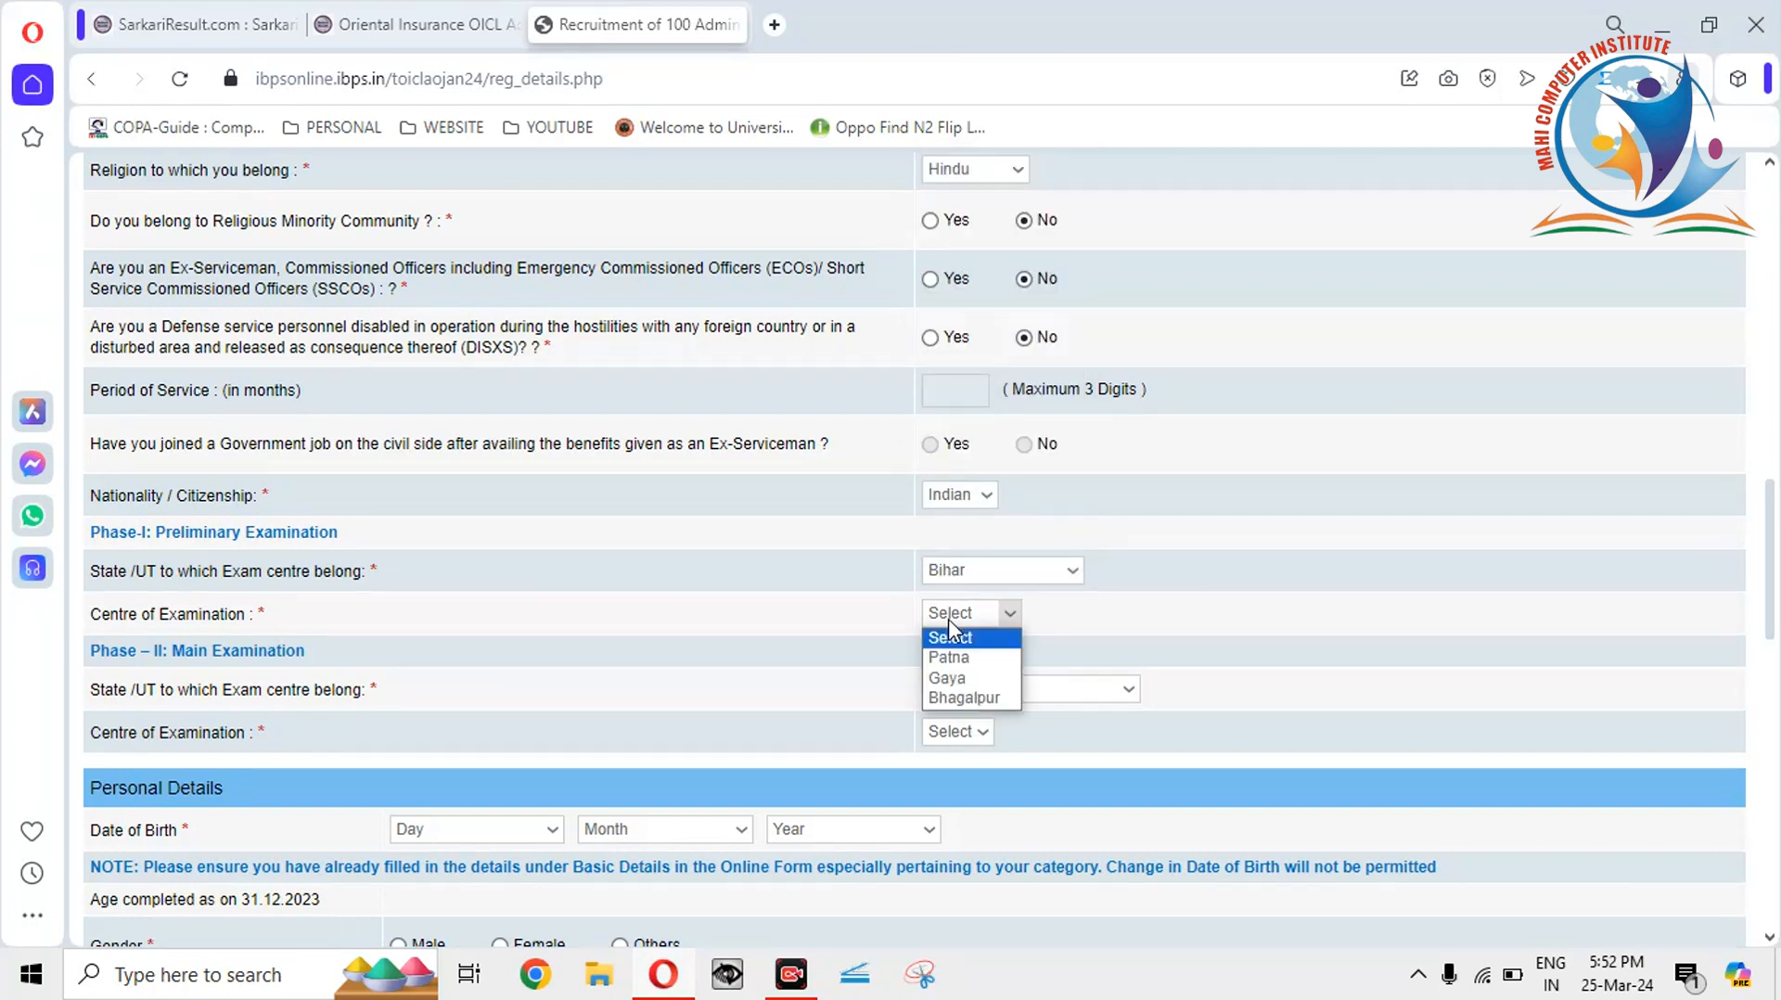
{"action": "left_click", "coordinate": [951, 658]}
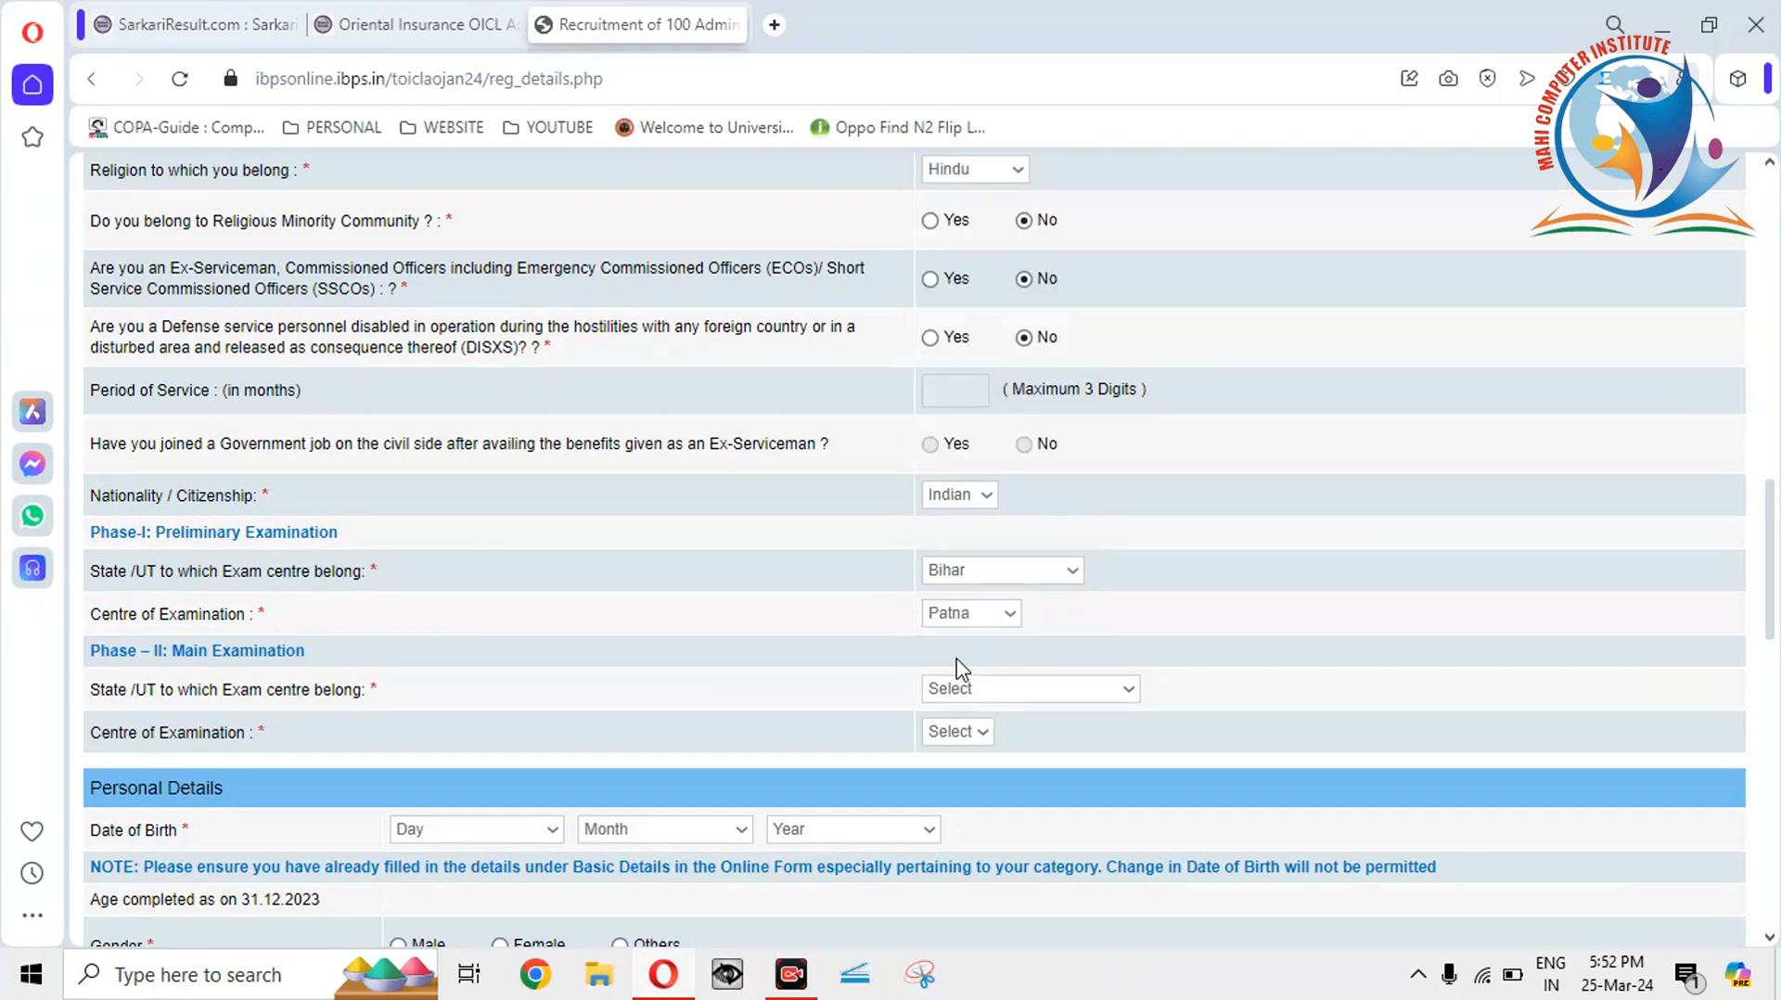
Select Bihar as the Phase-II exam state.
{"action": "left_click", "coordinate": [963, 687]}
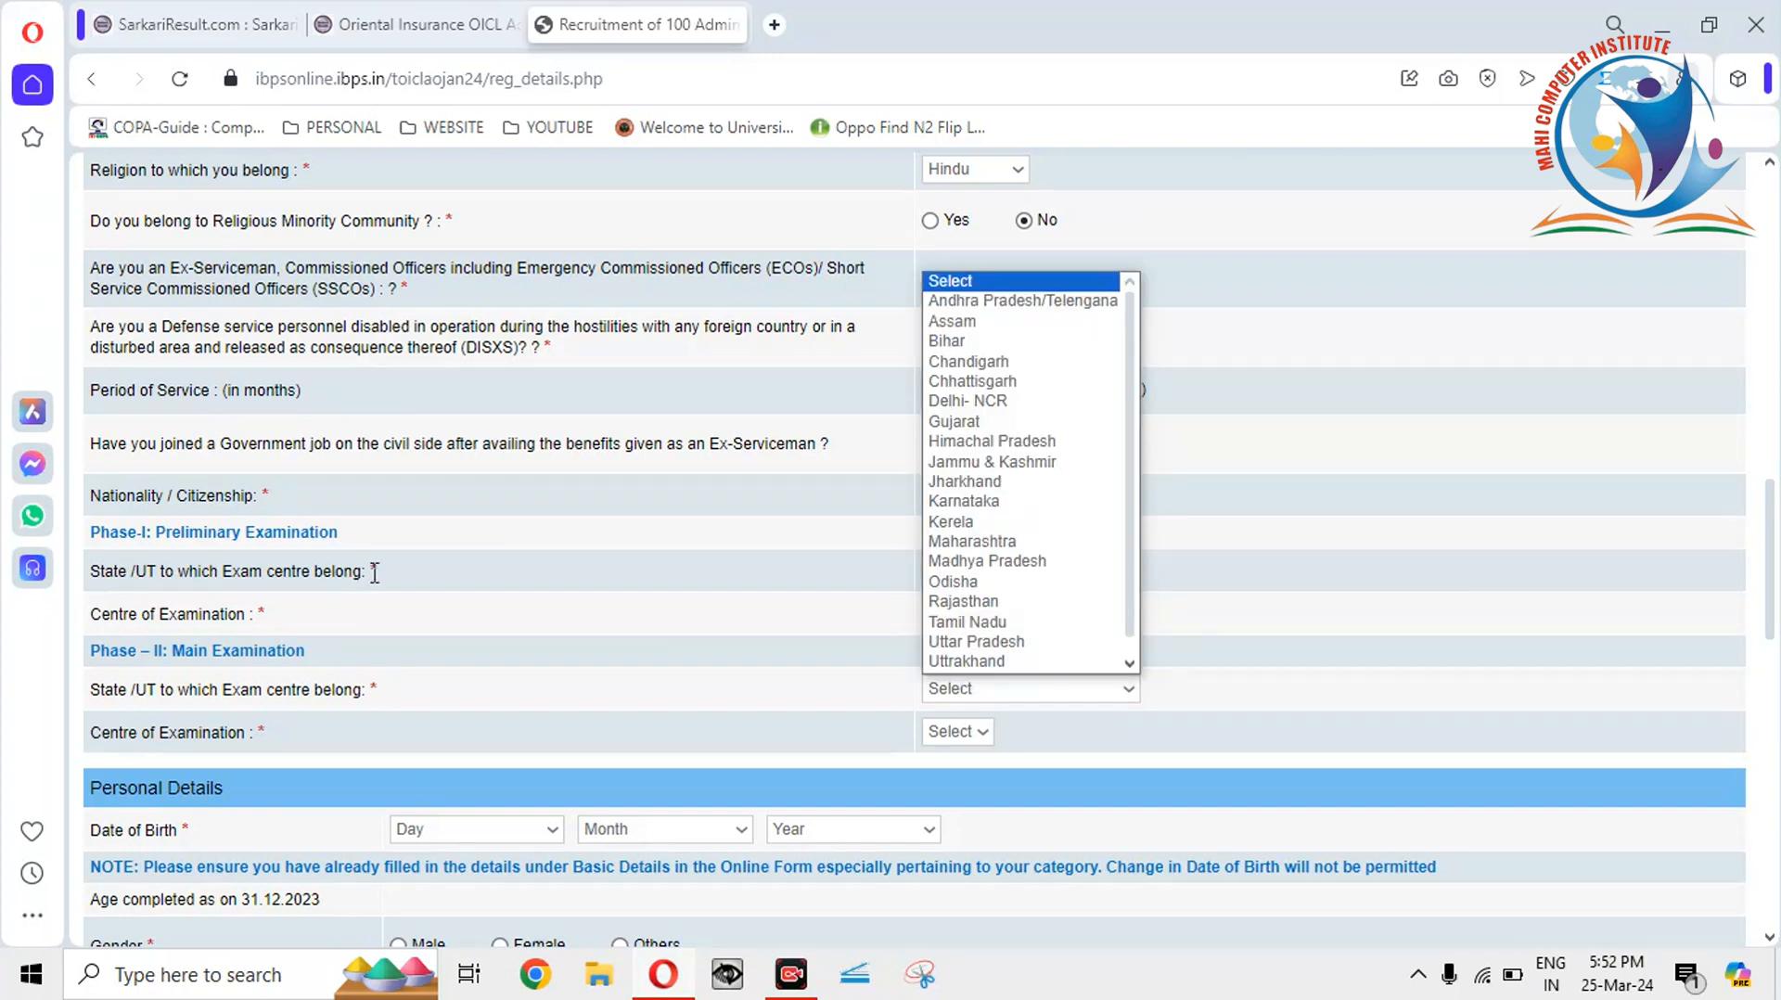
{"action": "left_click", "coordinate": [284, 542]}
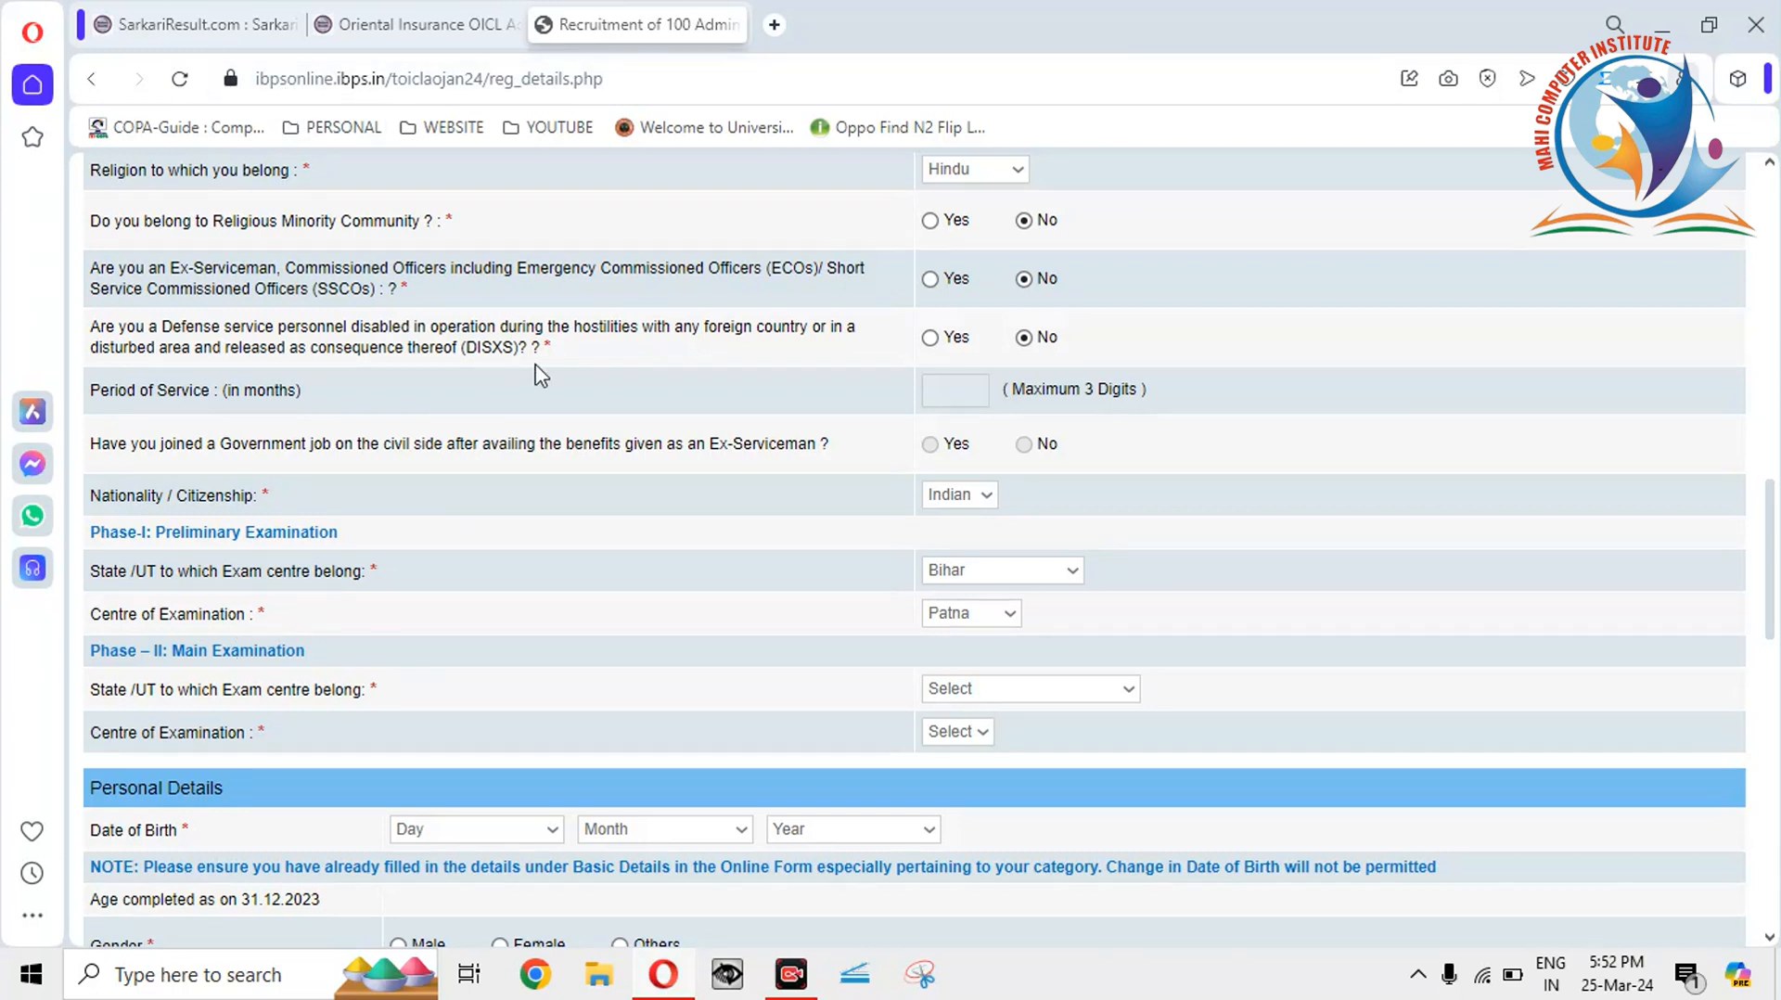
{"action": "scroll", "coordinate": [1774, 562], "scroll_direction": "down", "scroll_amount": 2}
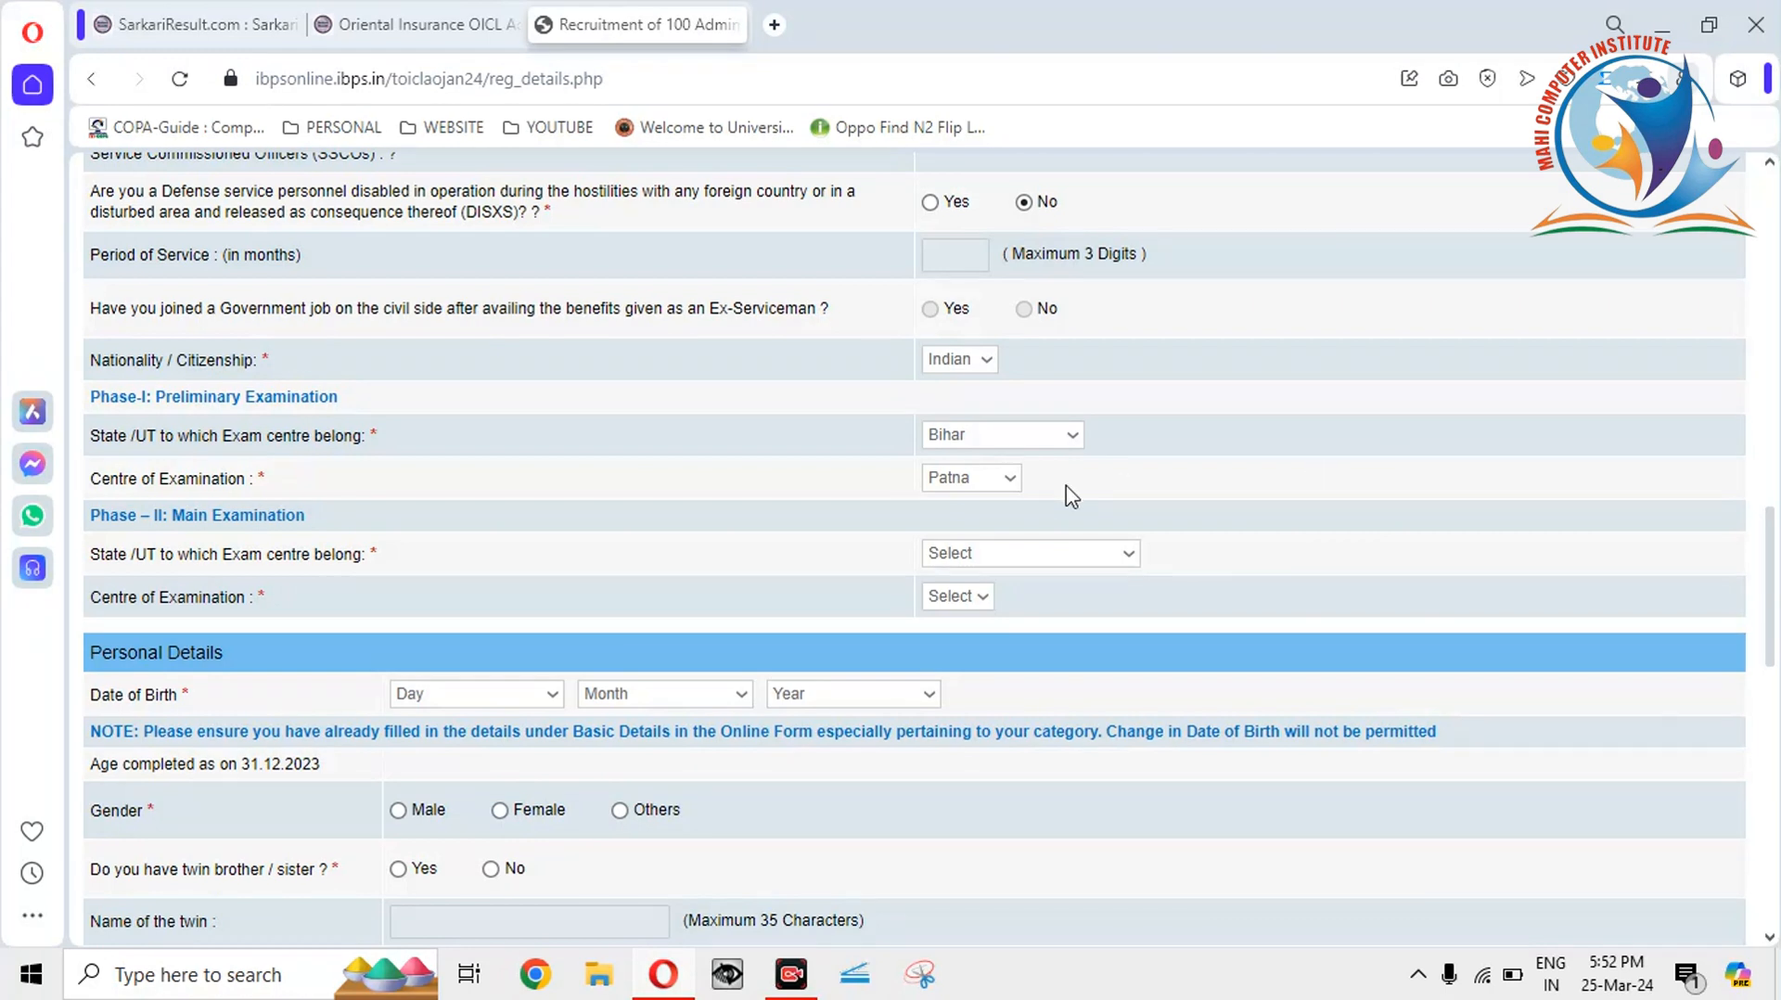
{"action": "left_click", "coordinate": [1001, 555]}
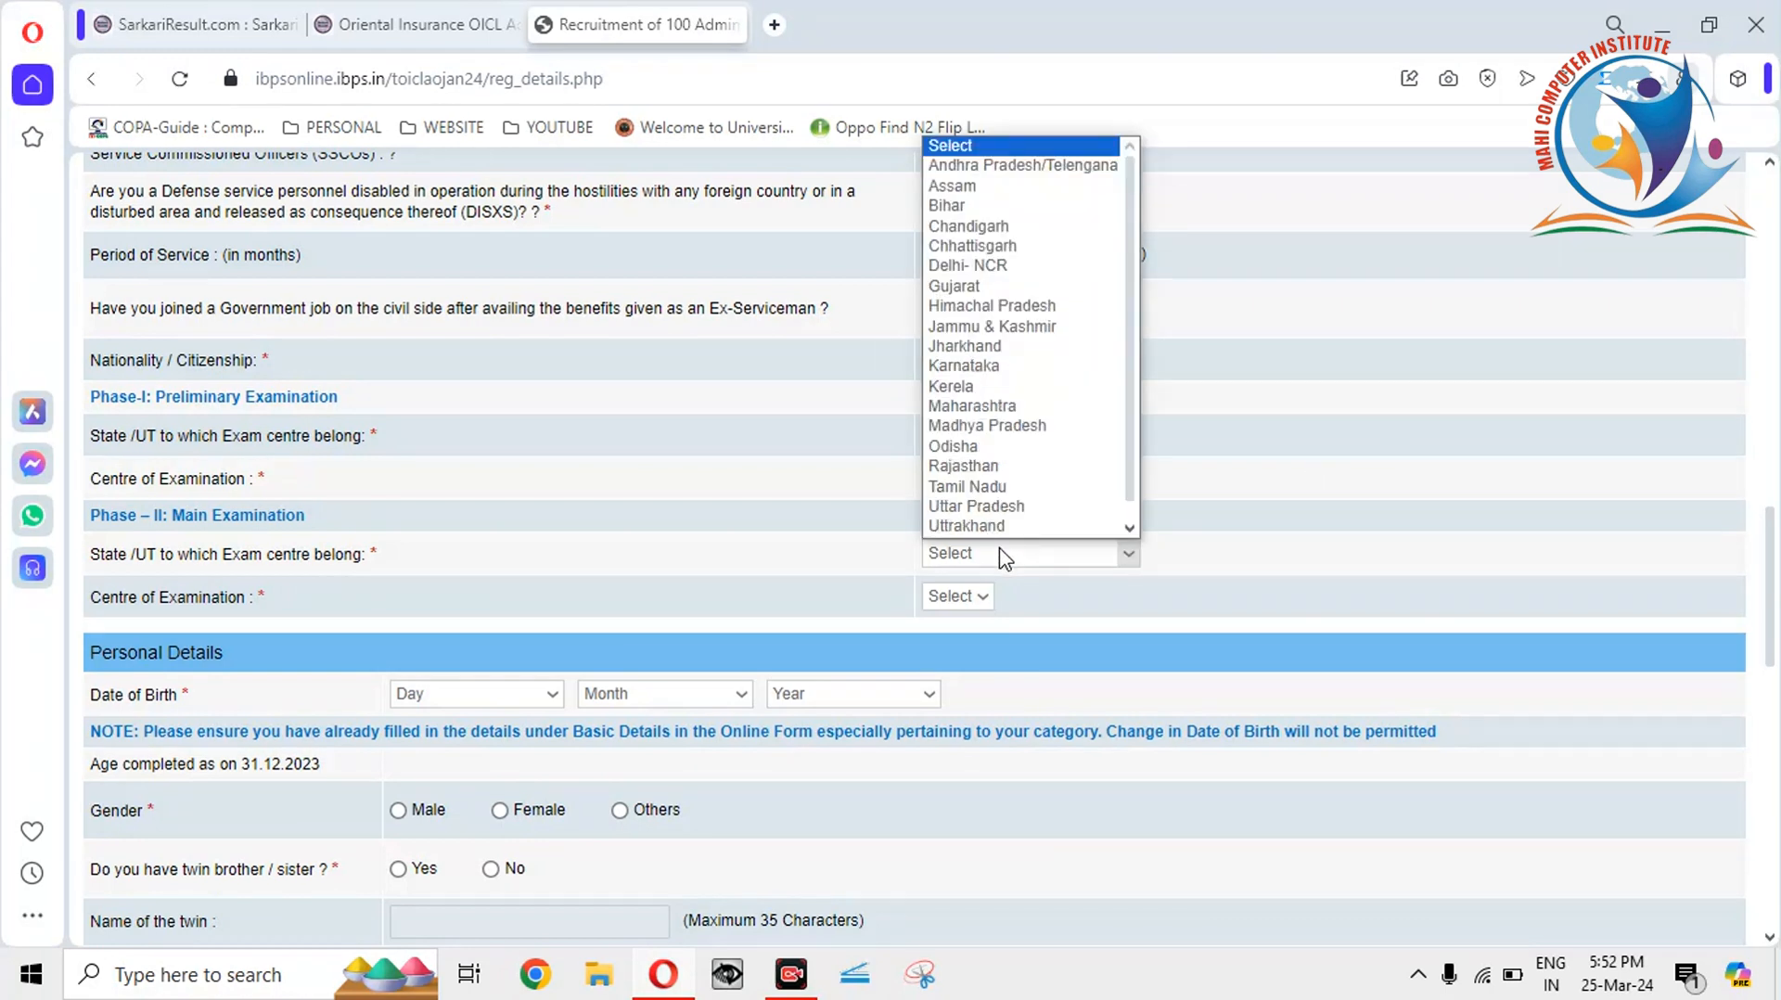
{"action": "left_click", "coordinate": [794, 556]}
{"action": "left_click", "coordinate": [1008, 562]}
{"action": "key", "text": "b"}
{"action": "left_click", "coordinate": [1007, 562]}
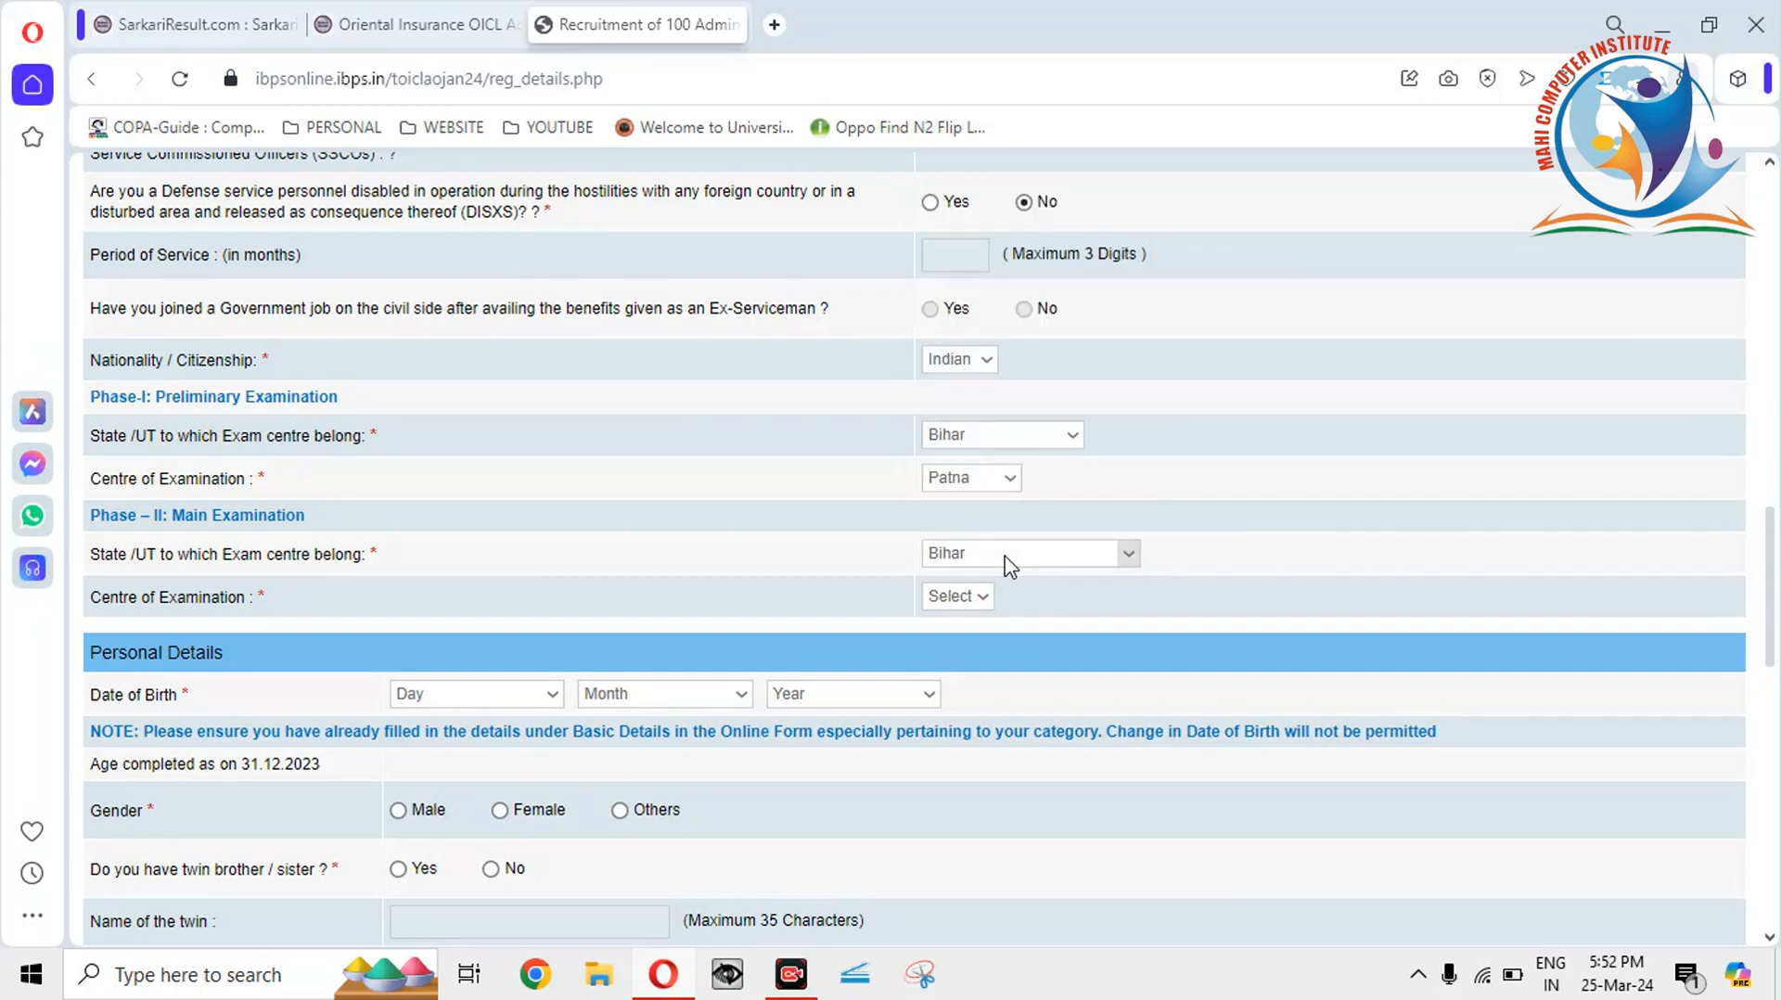
{"action": "left_click", "coordinate": [957, 597]}
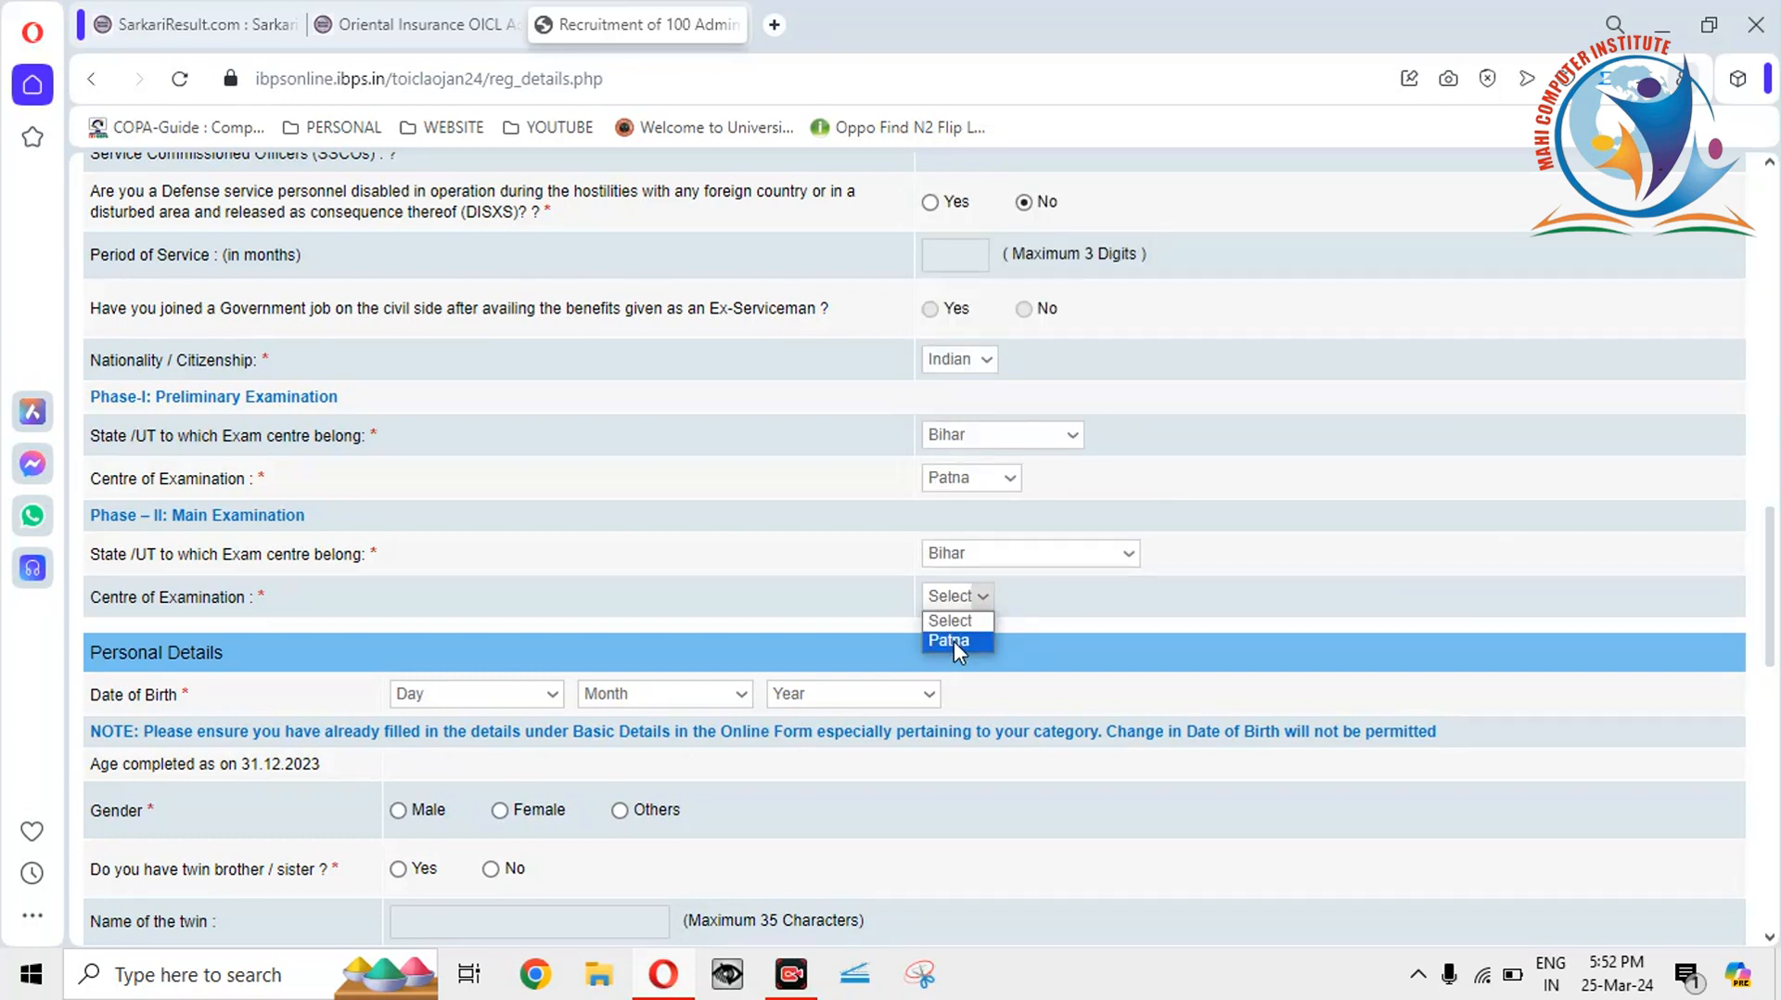
Set the date of birth to 01 January 2000.
{"action": "left_click", "coordinate": [471, 705]}
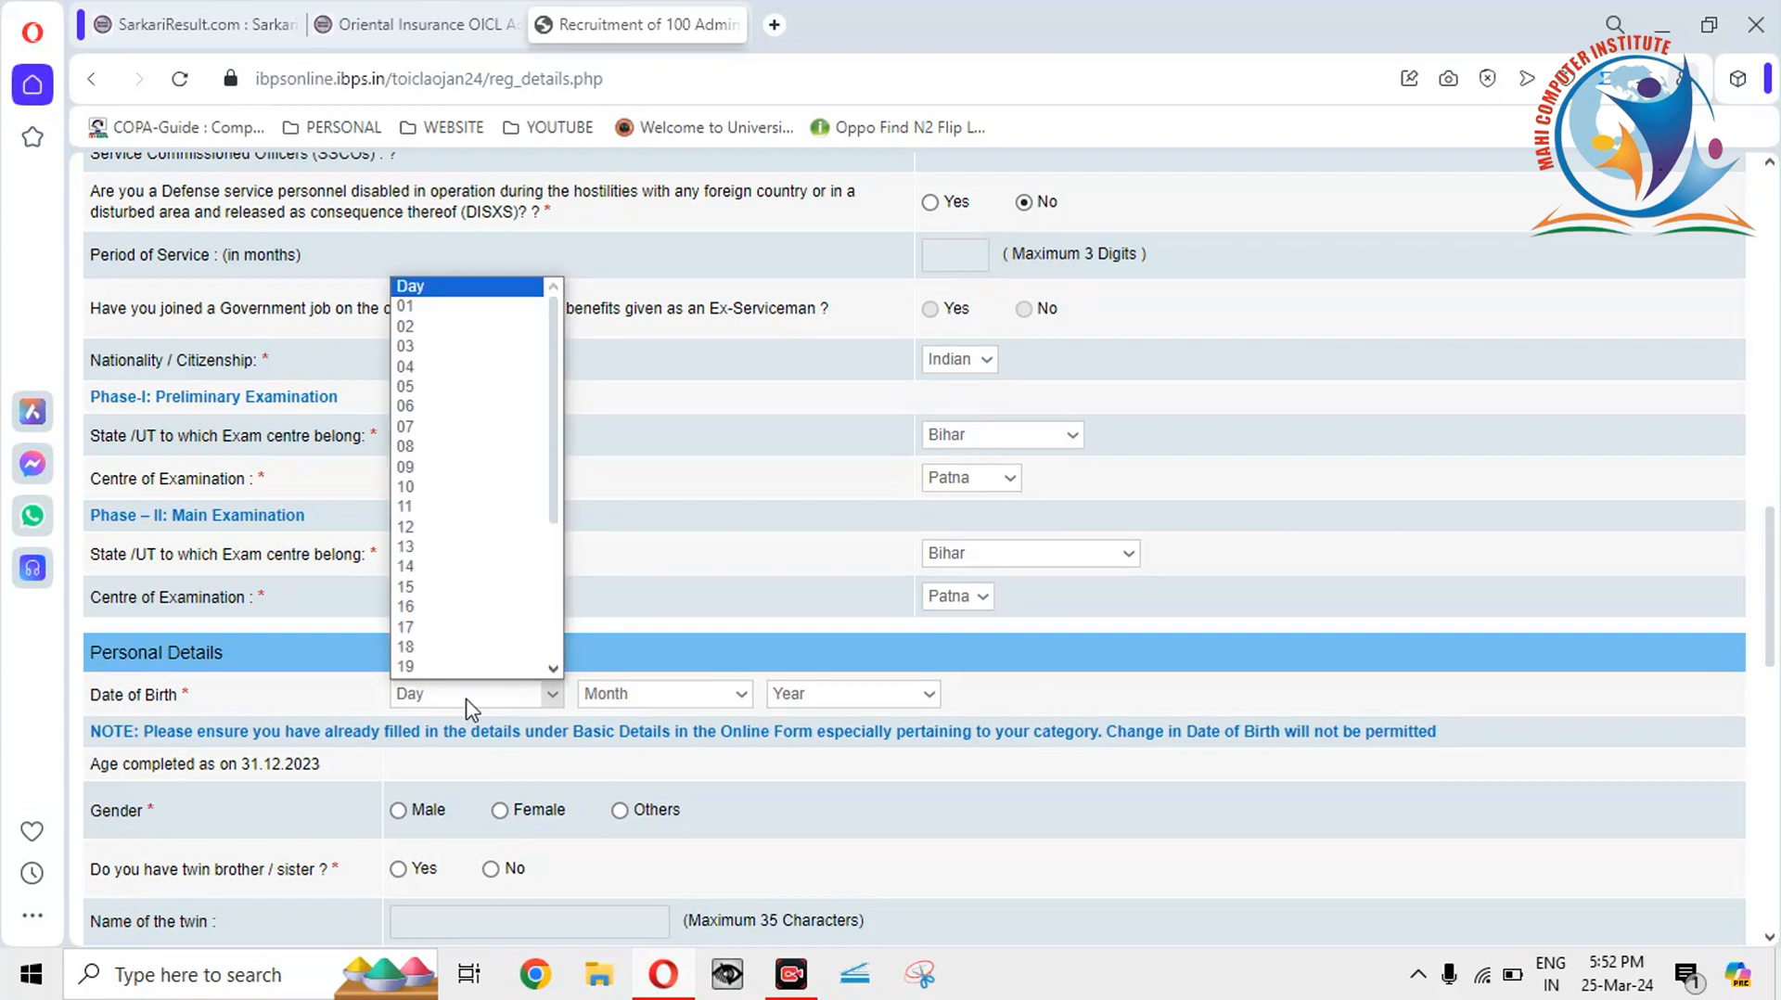
{"action": "left_click", "coordinate": [449, 310]}
{"action": "left_click", "coordinate": [662, 697]}
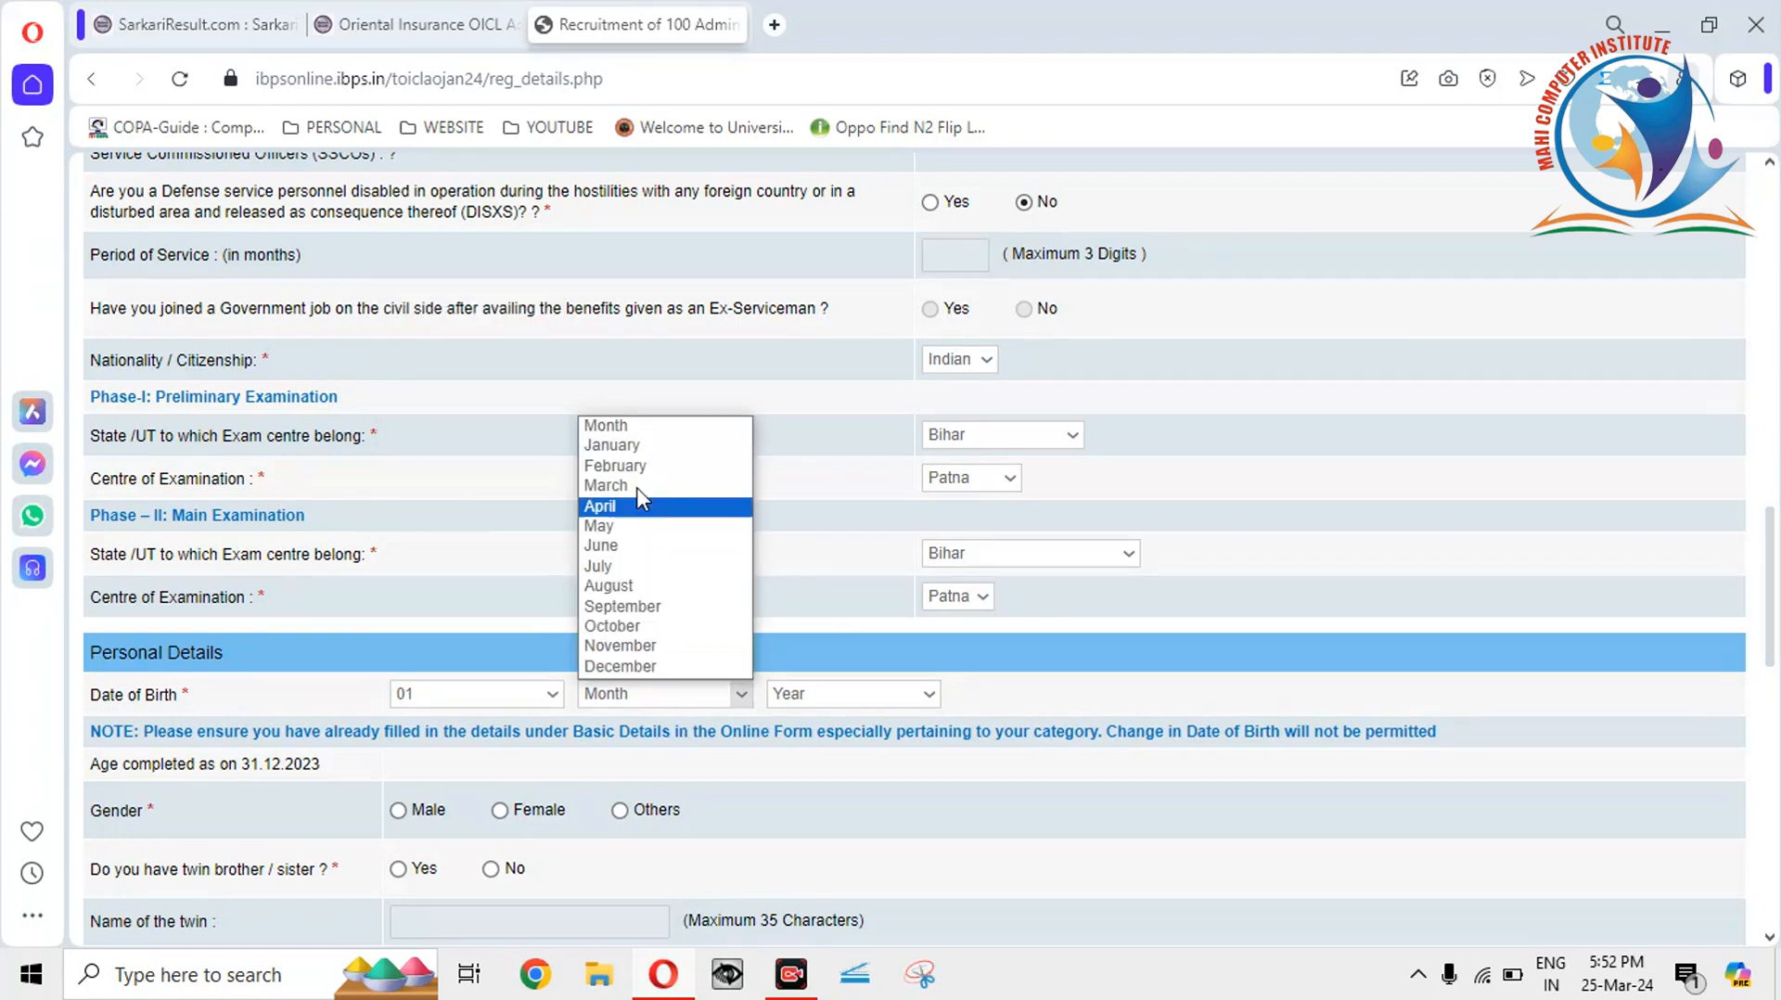
{"action": "left_click", "coordinate": [646, 446]}
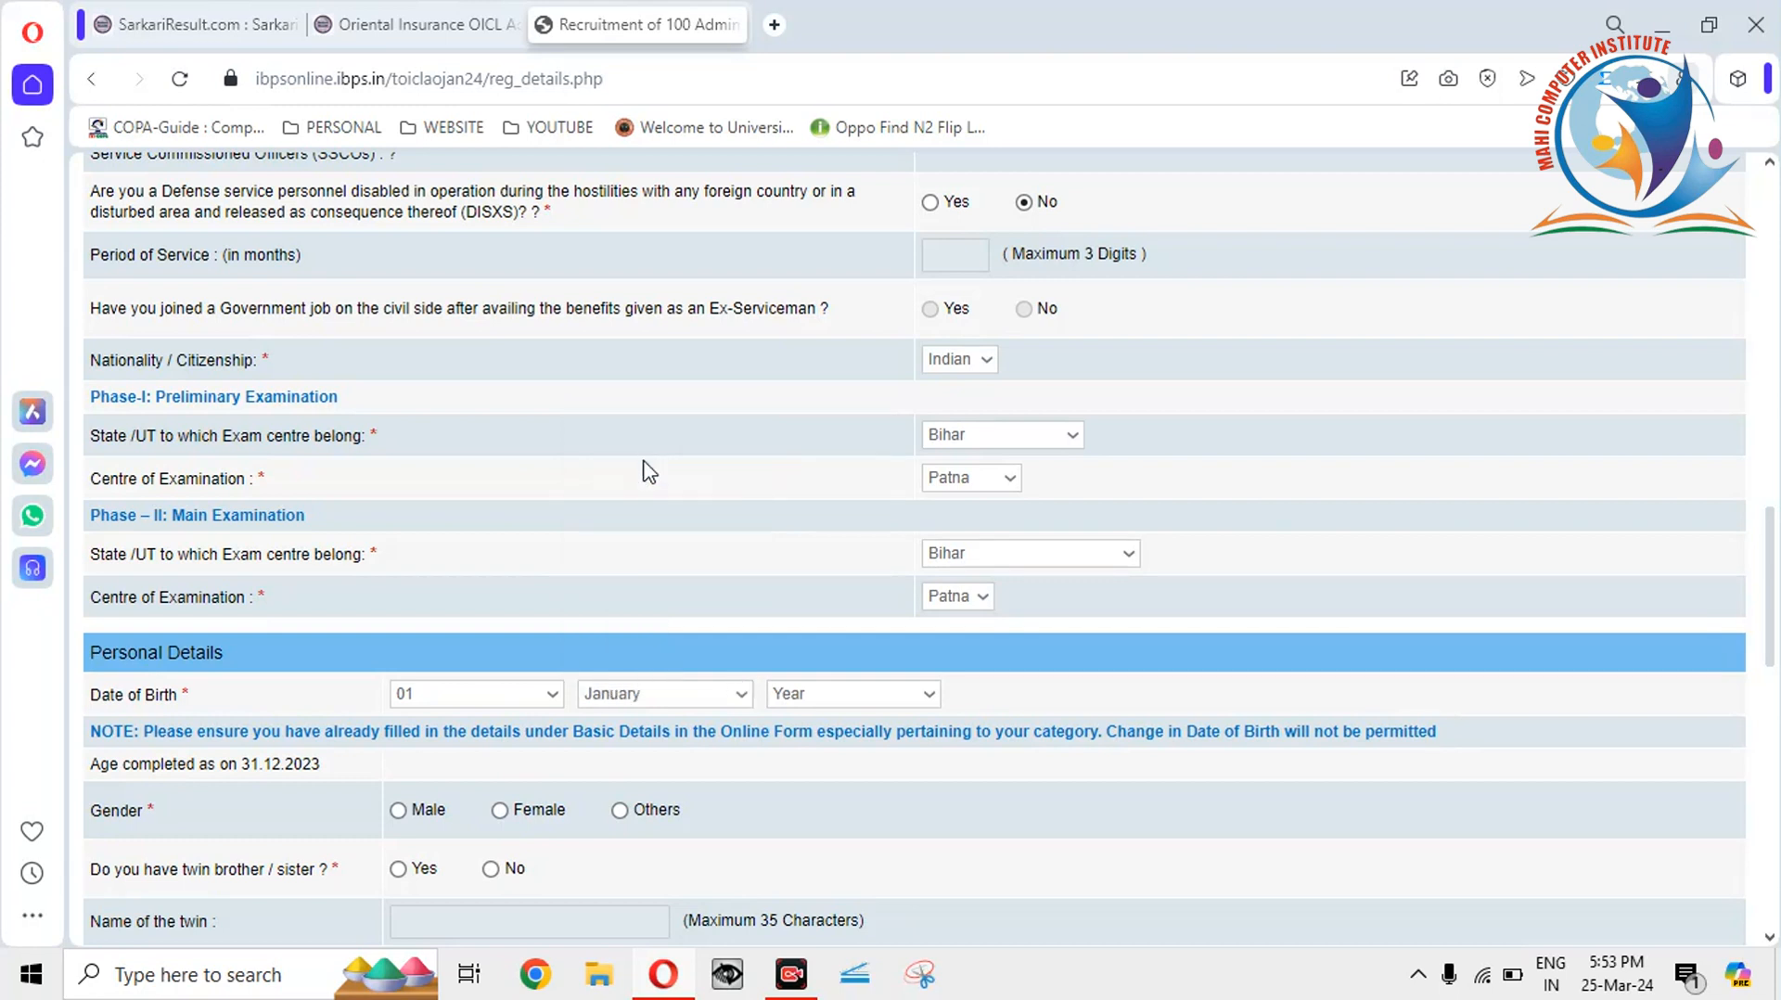
{"action": "left_click", "coordinate": [845, 707]}
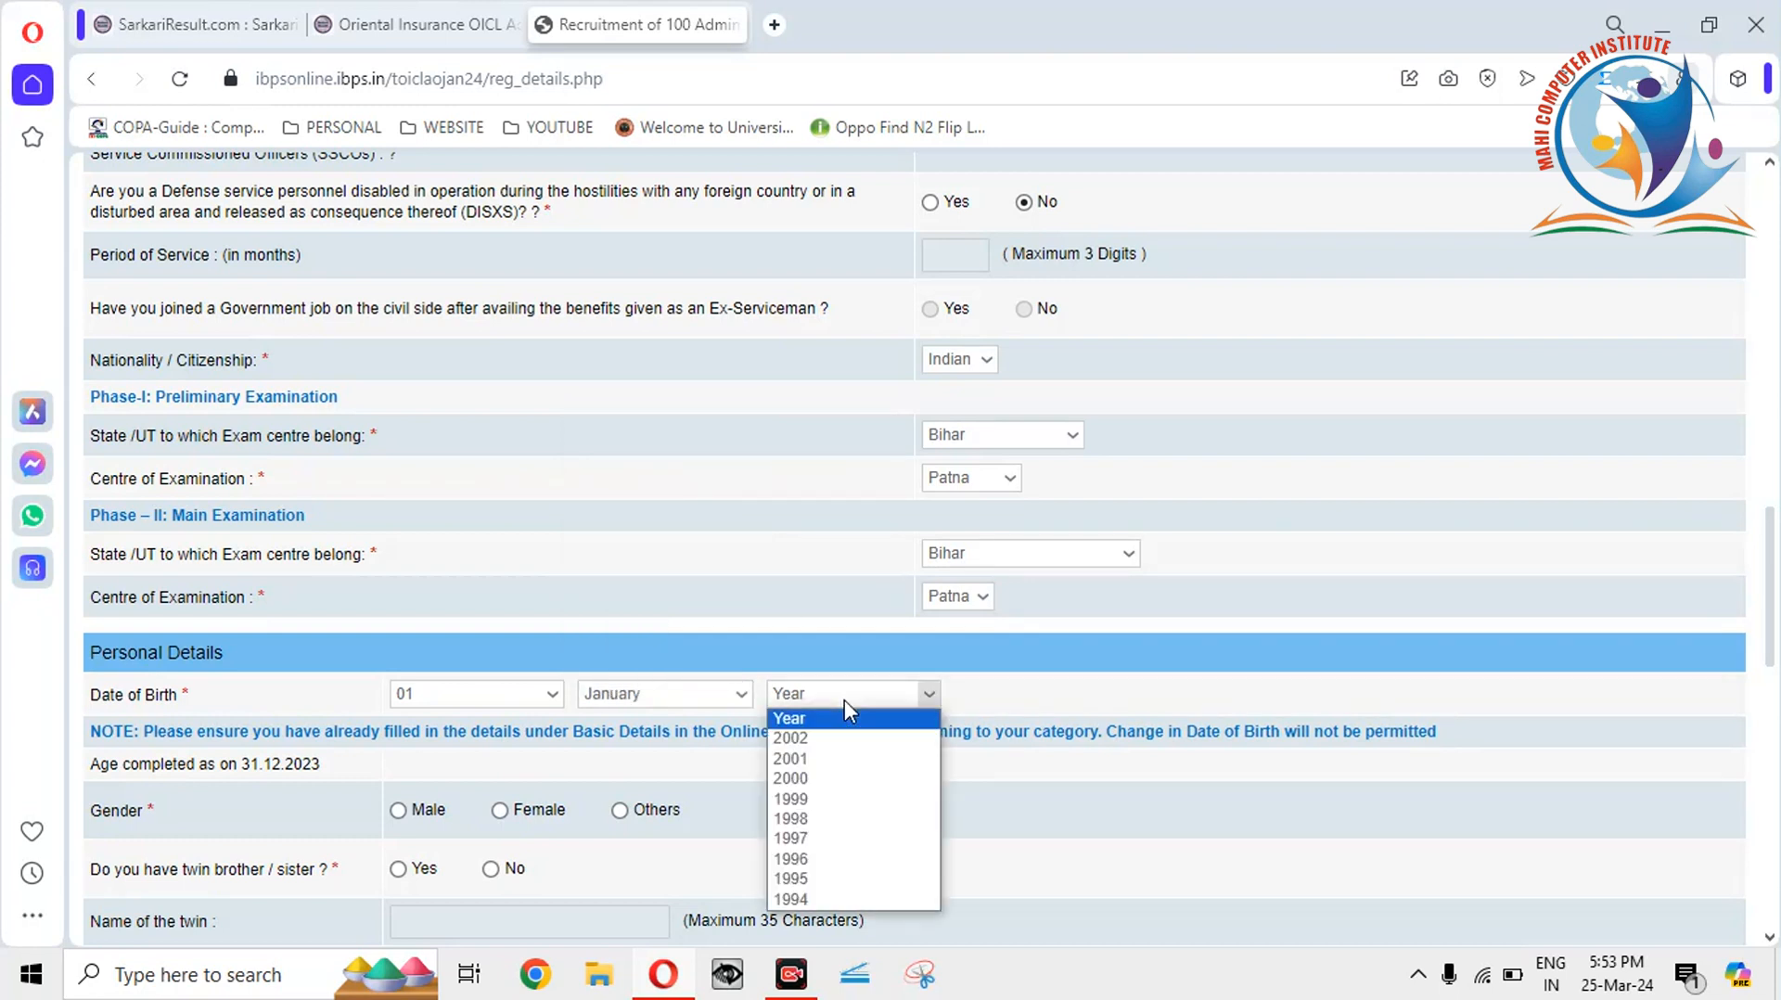
{"action": "left_click", "coordinate": [828, 779]}
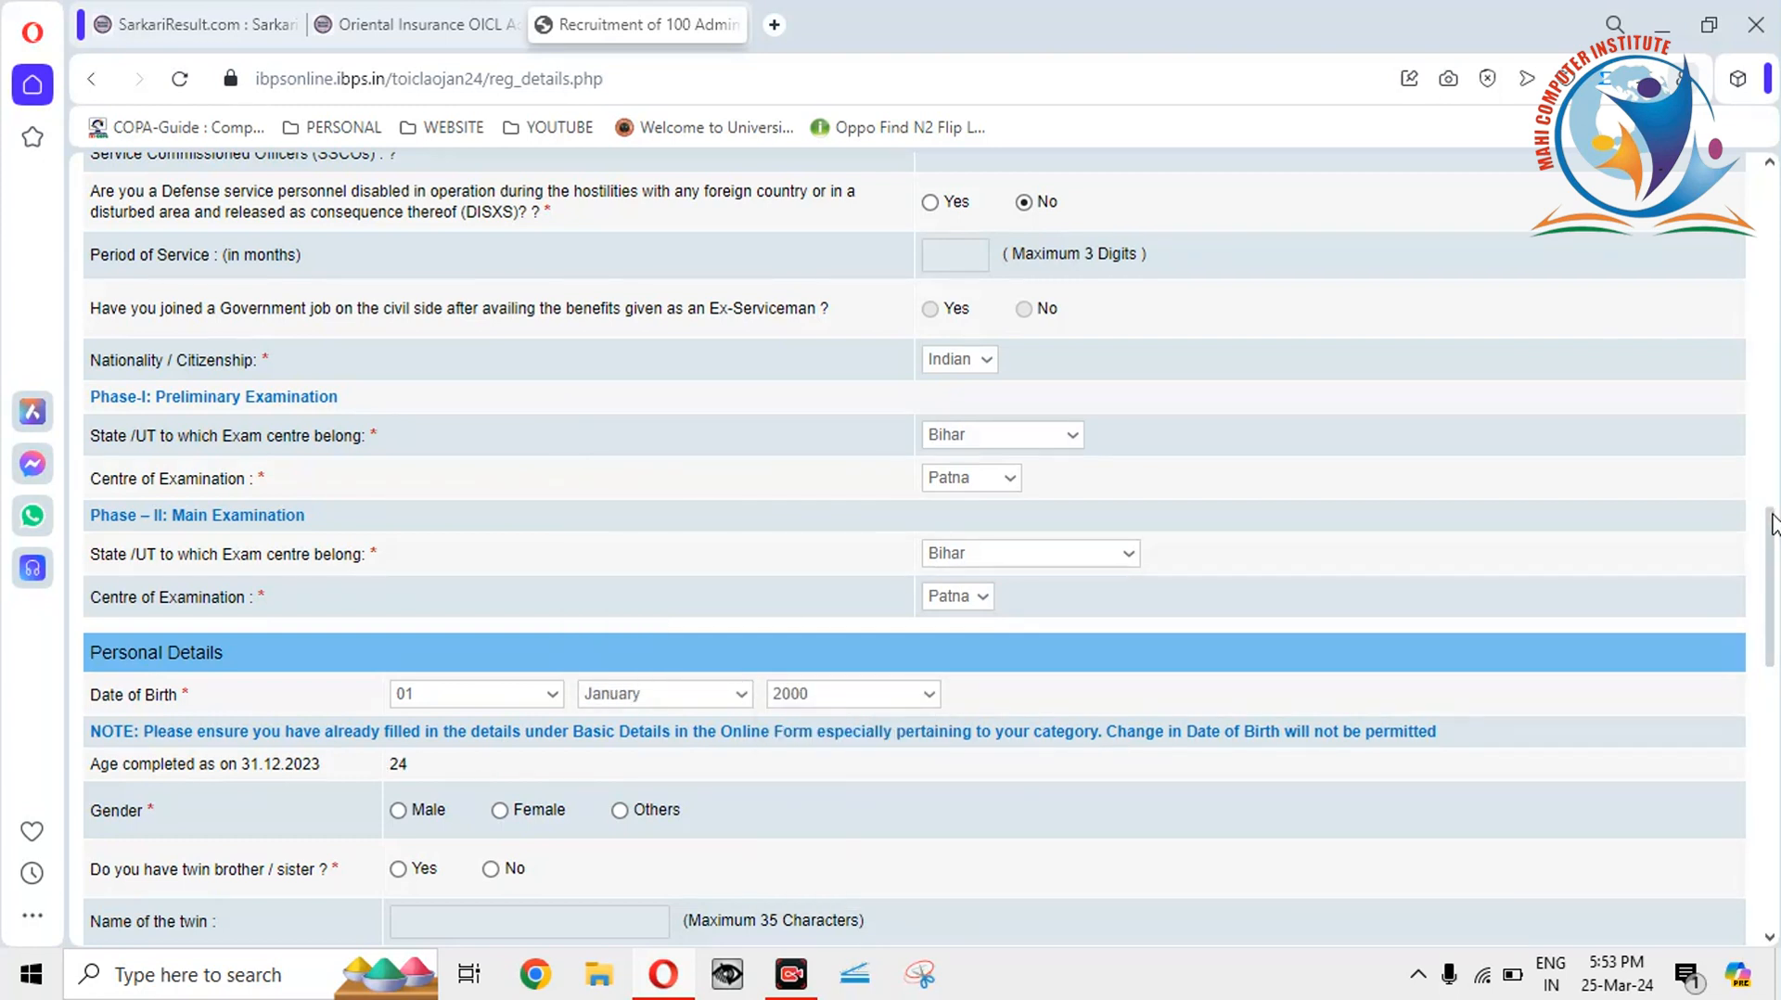
{"action": "left_click_drag", "start_coordinate": [1771, 522], "coordinate": [1771, 569]}
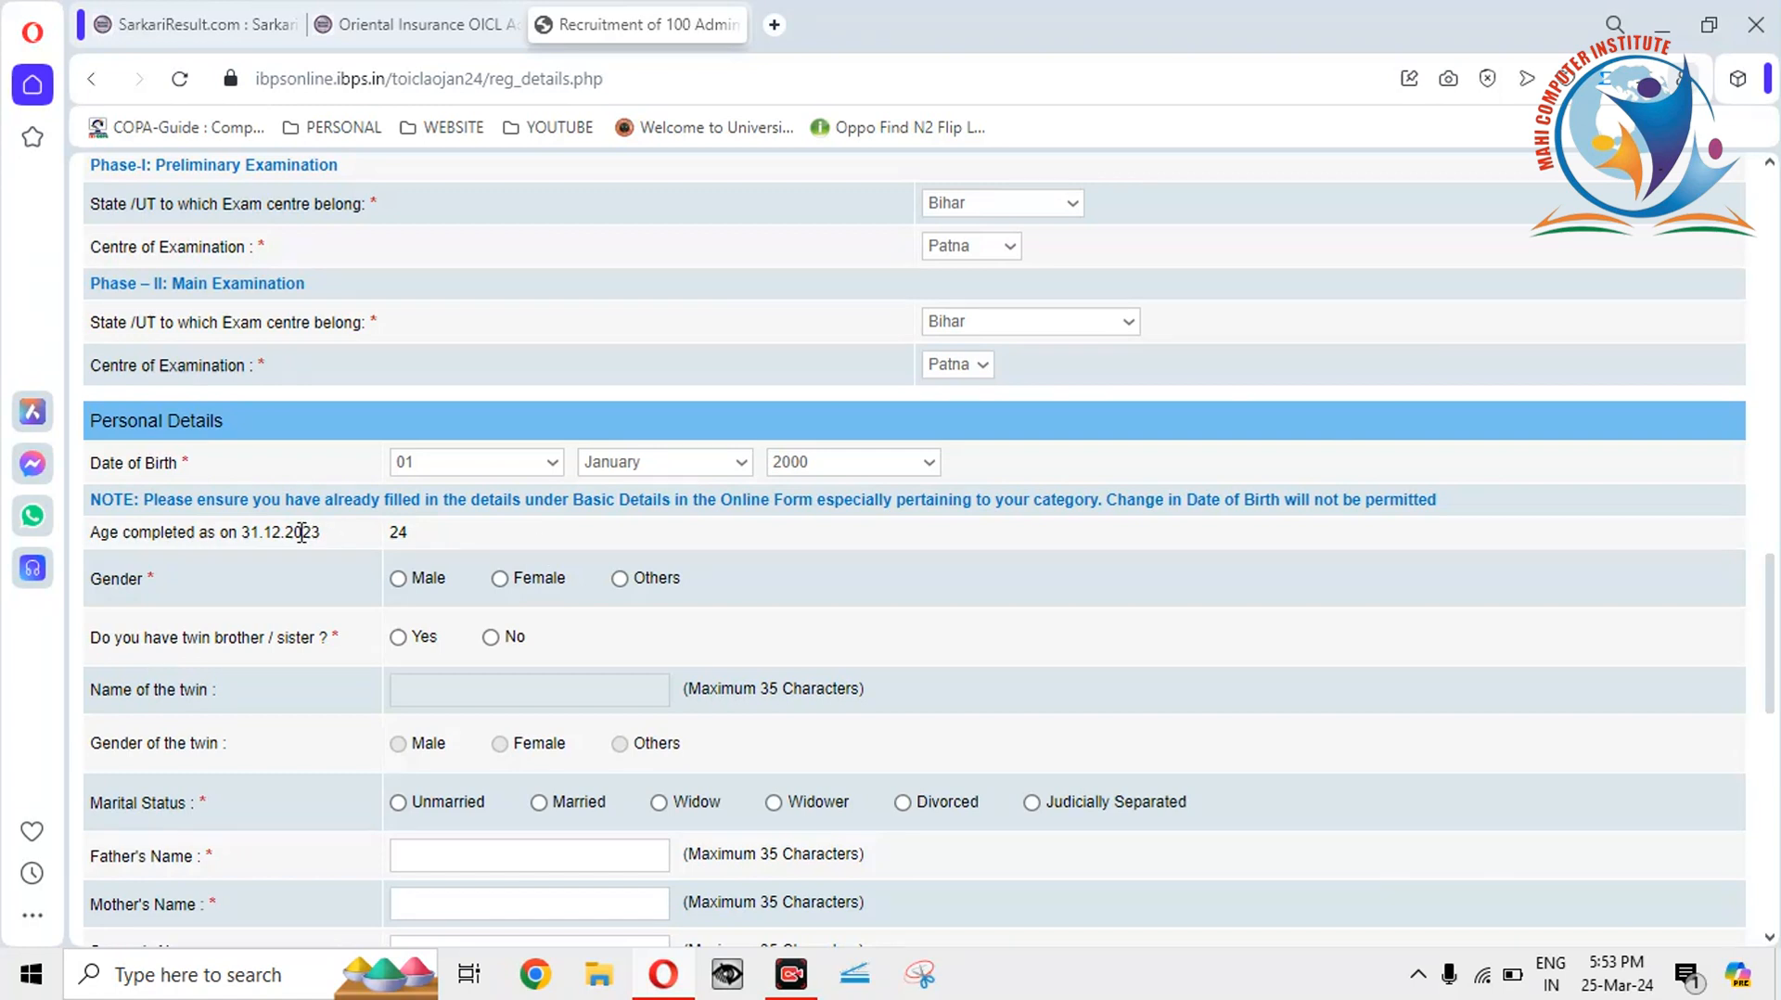
{"action": "left_click", "coordinate": [813, 462]}
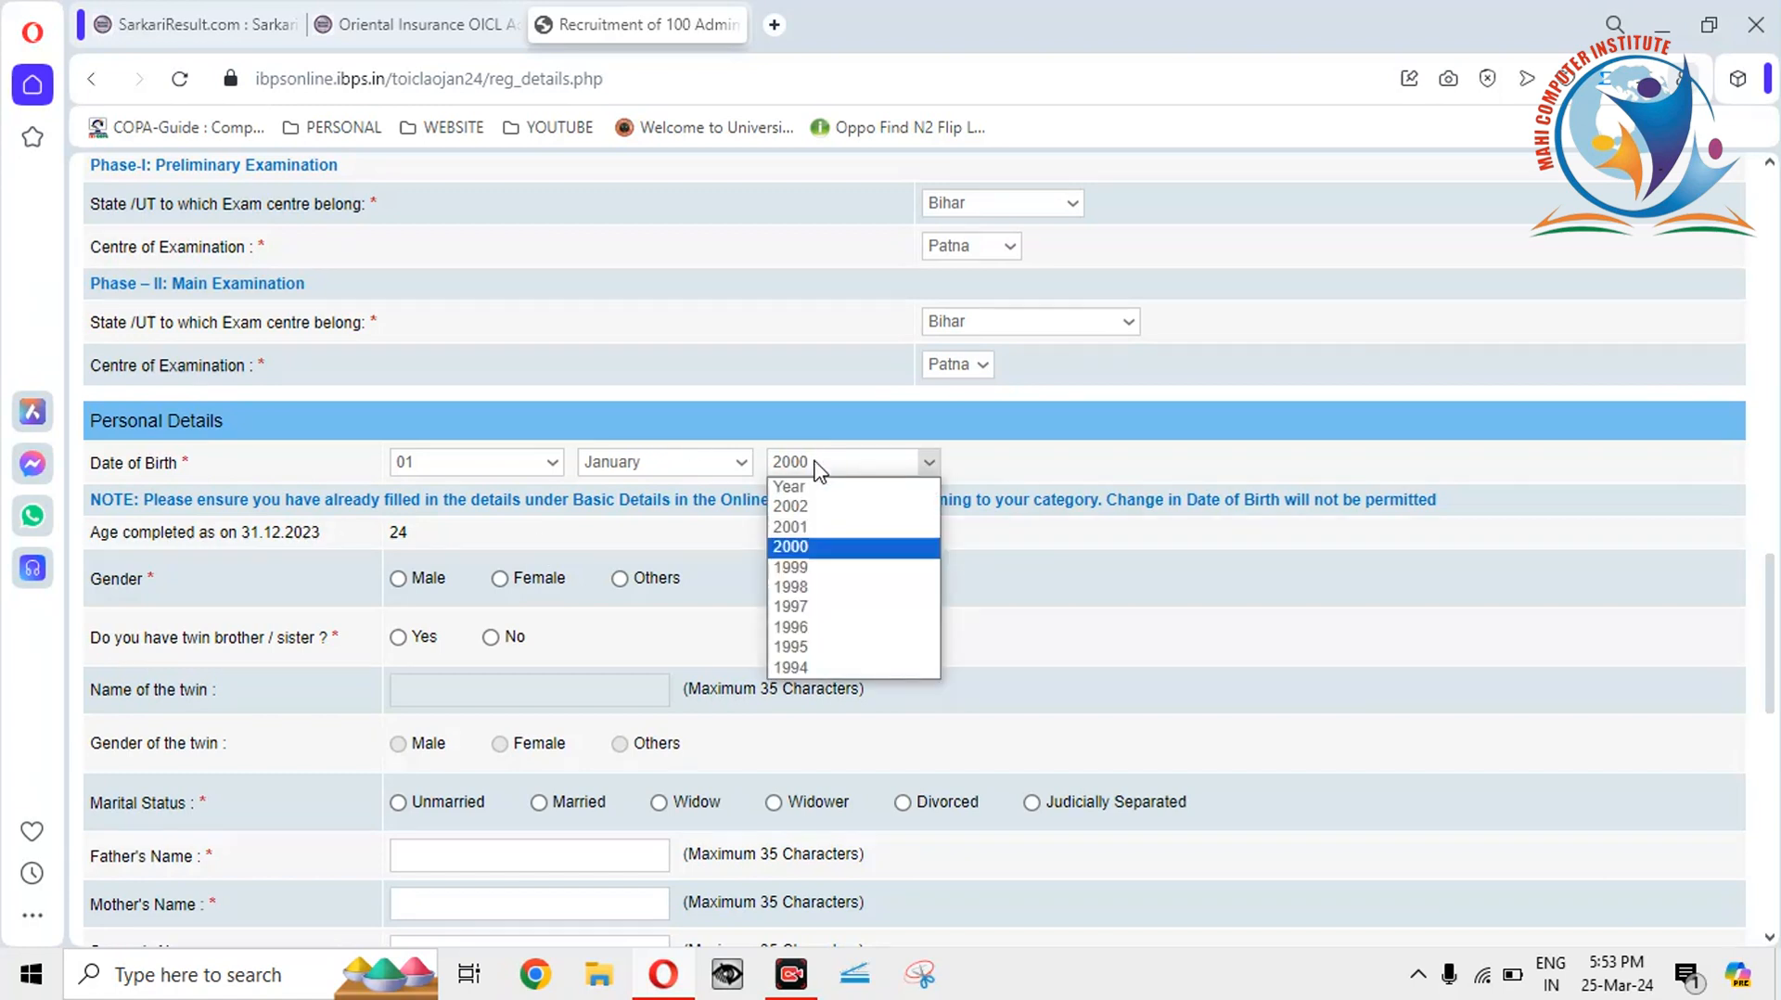
{"action": "left_click", "coordinate": [698, 526]}
Select gender Male, twin No, and marital status Unmarried.
{"action": "left_click", "coordinate": [398, 581]}
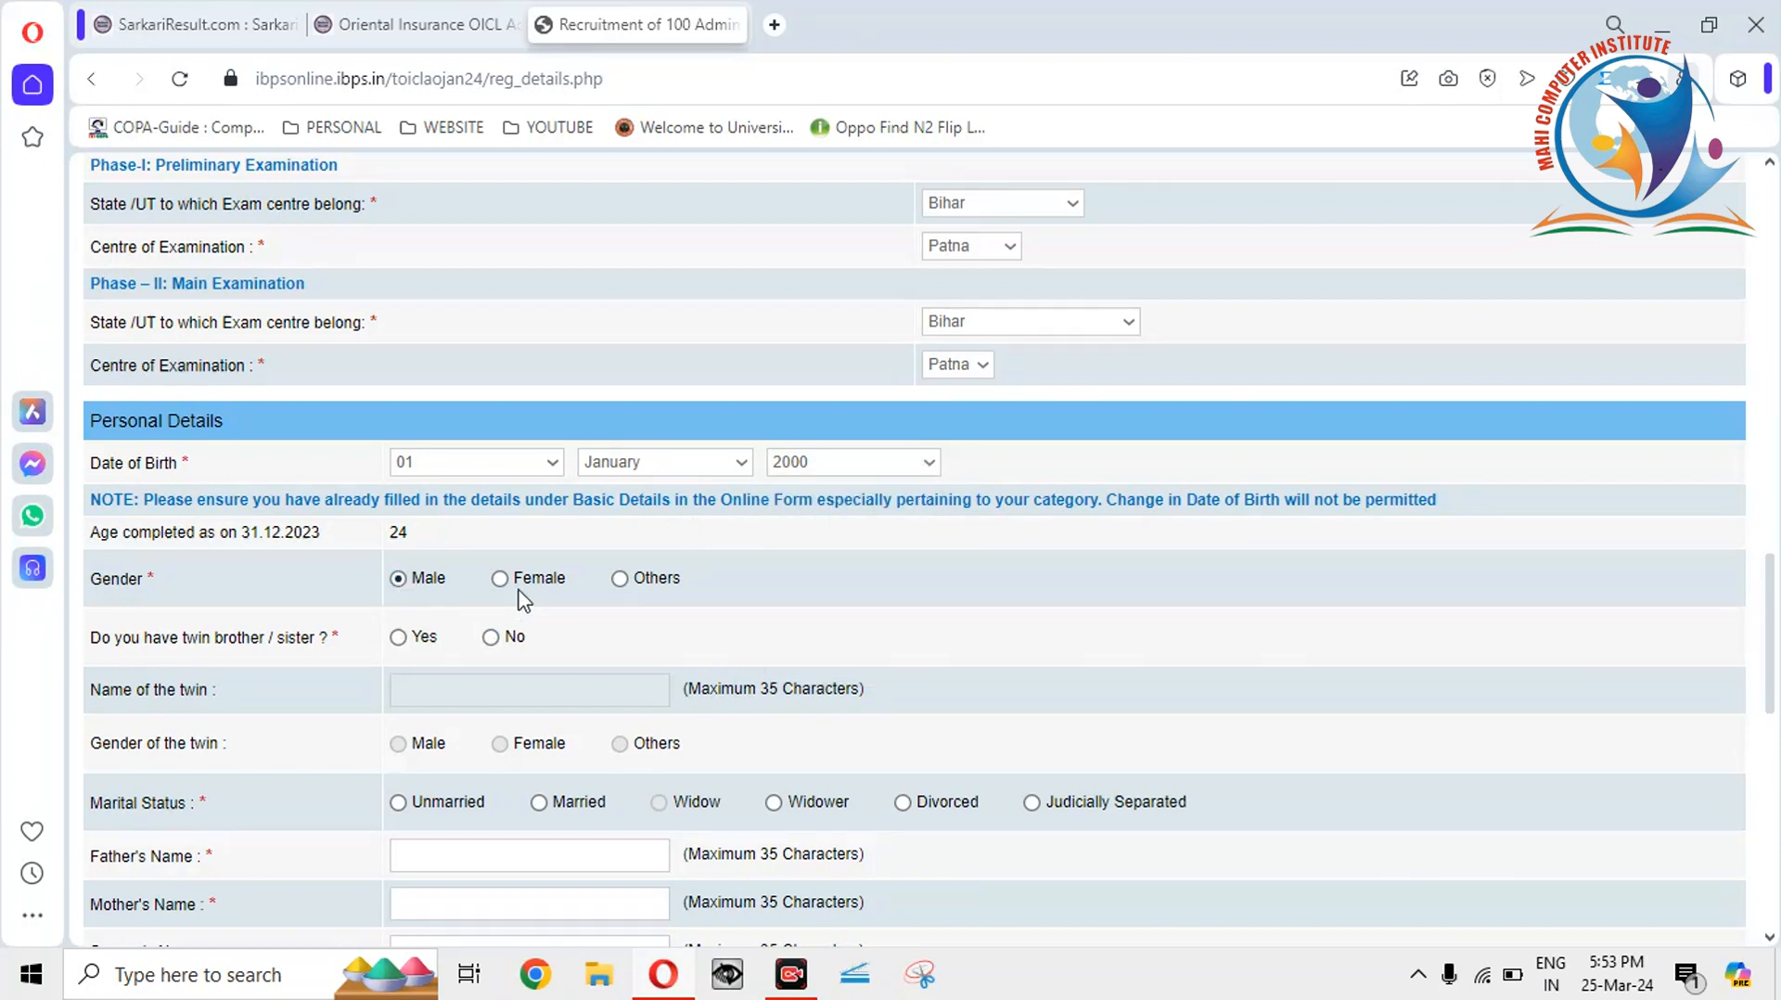
{"action": "left_click", "coordinate": [491, 638]}
{"action": "scroll", "coordinate": [1769, 601], "scroll_direction": "down", "scroll_amount": 3}
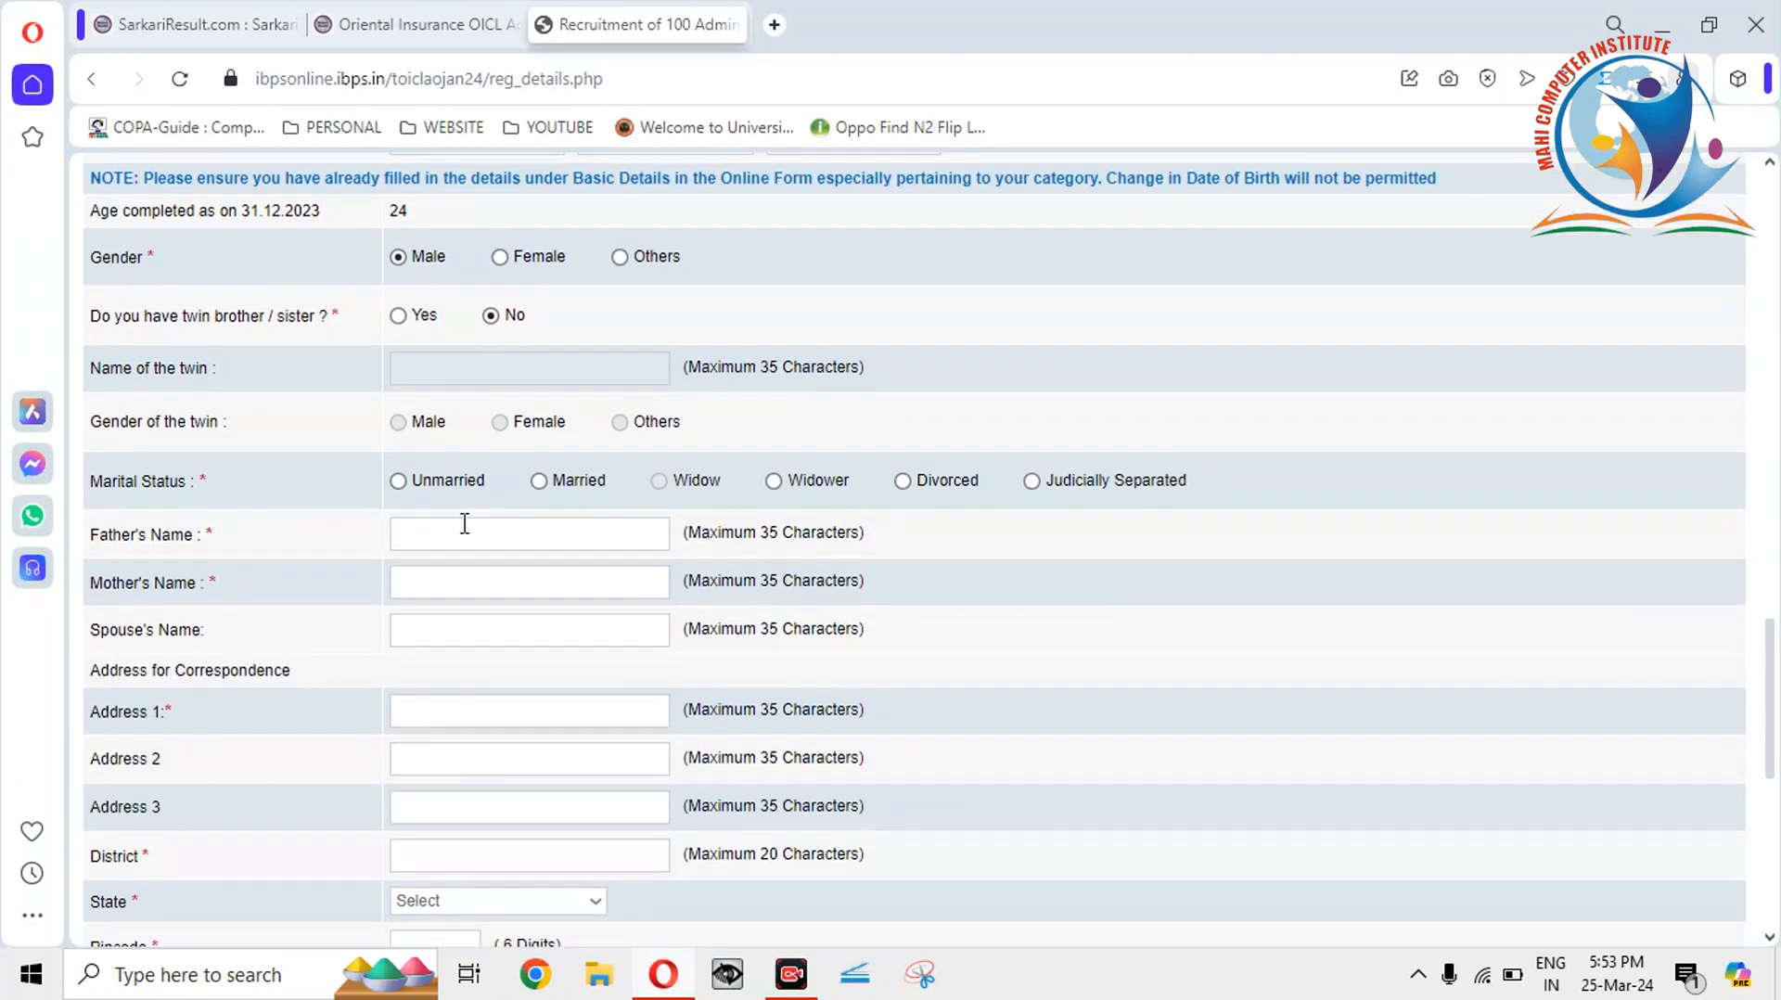
{"action": "left_click", "coordinate": [398, 481]}
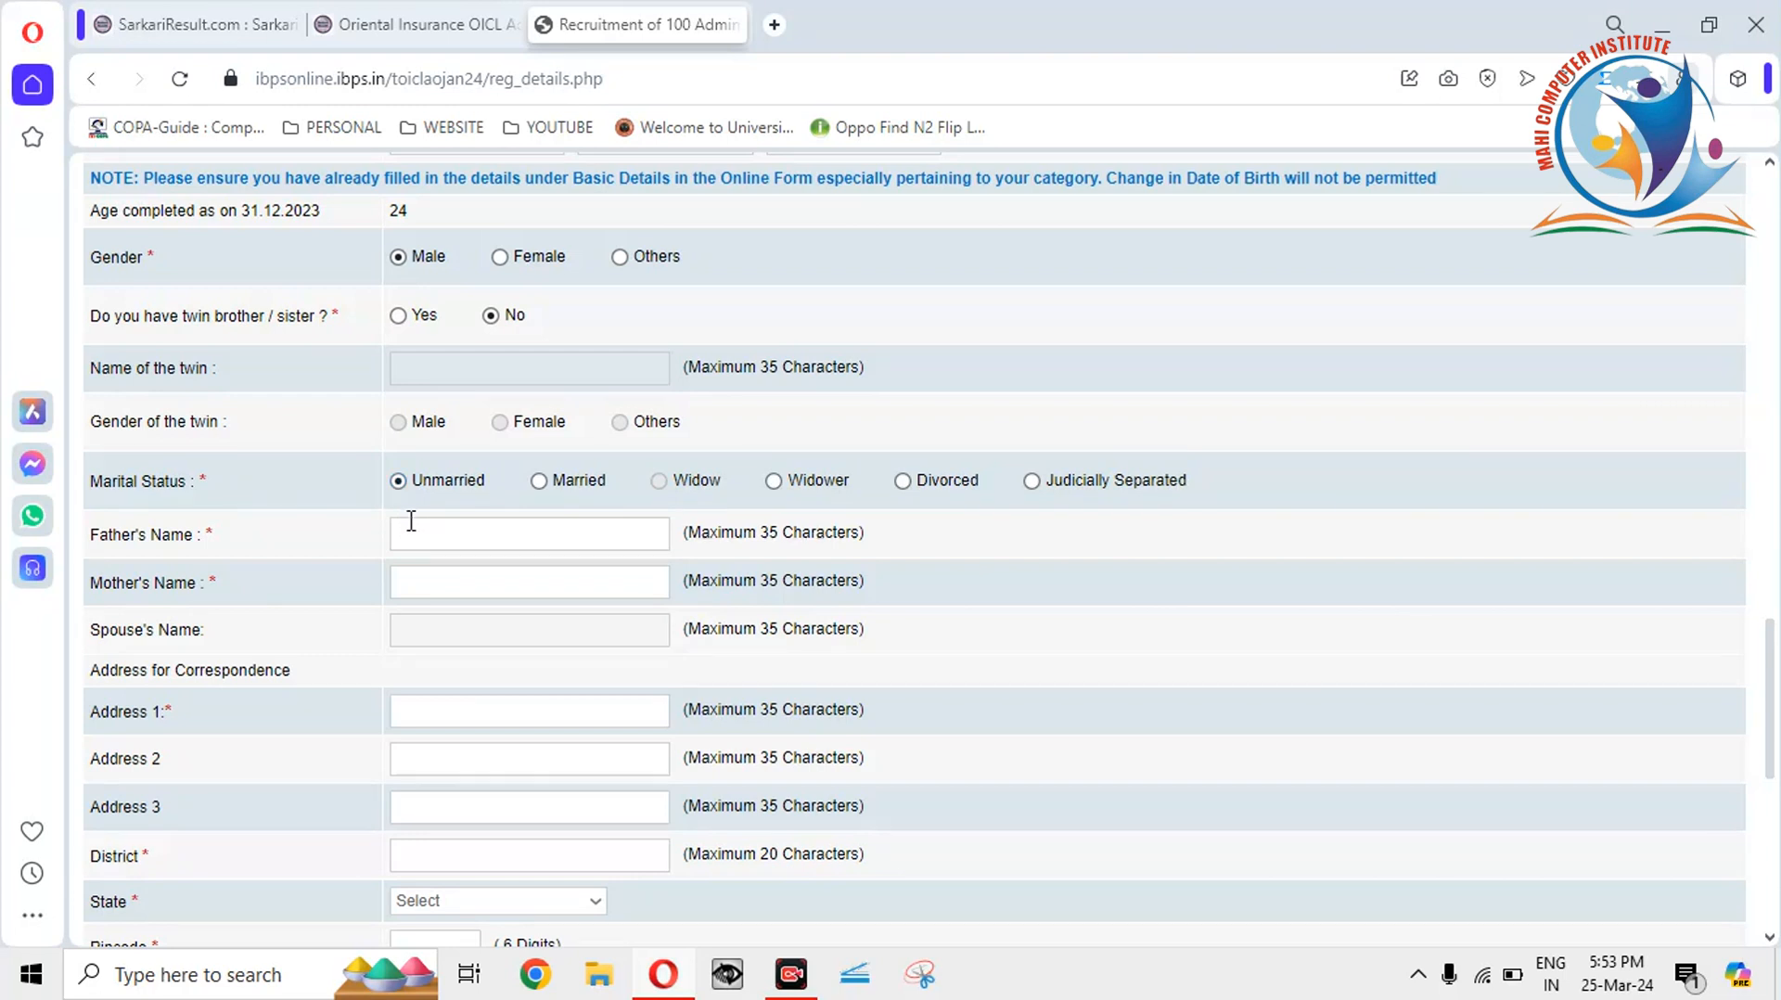
Keep marital status Unmarried and enter the father's and mother's names.
{"action": "left_click", "coordinate": [538, 482]}
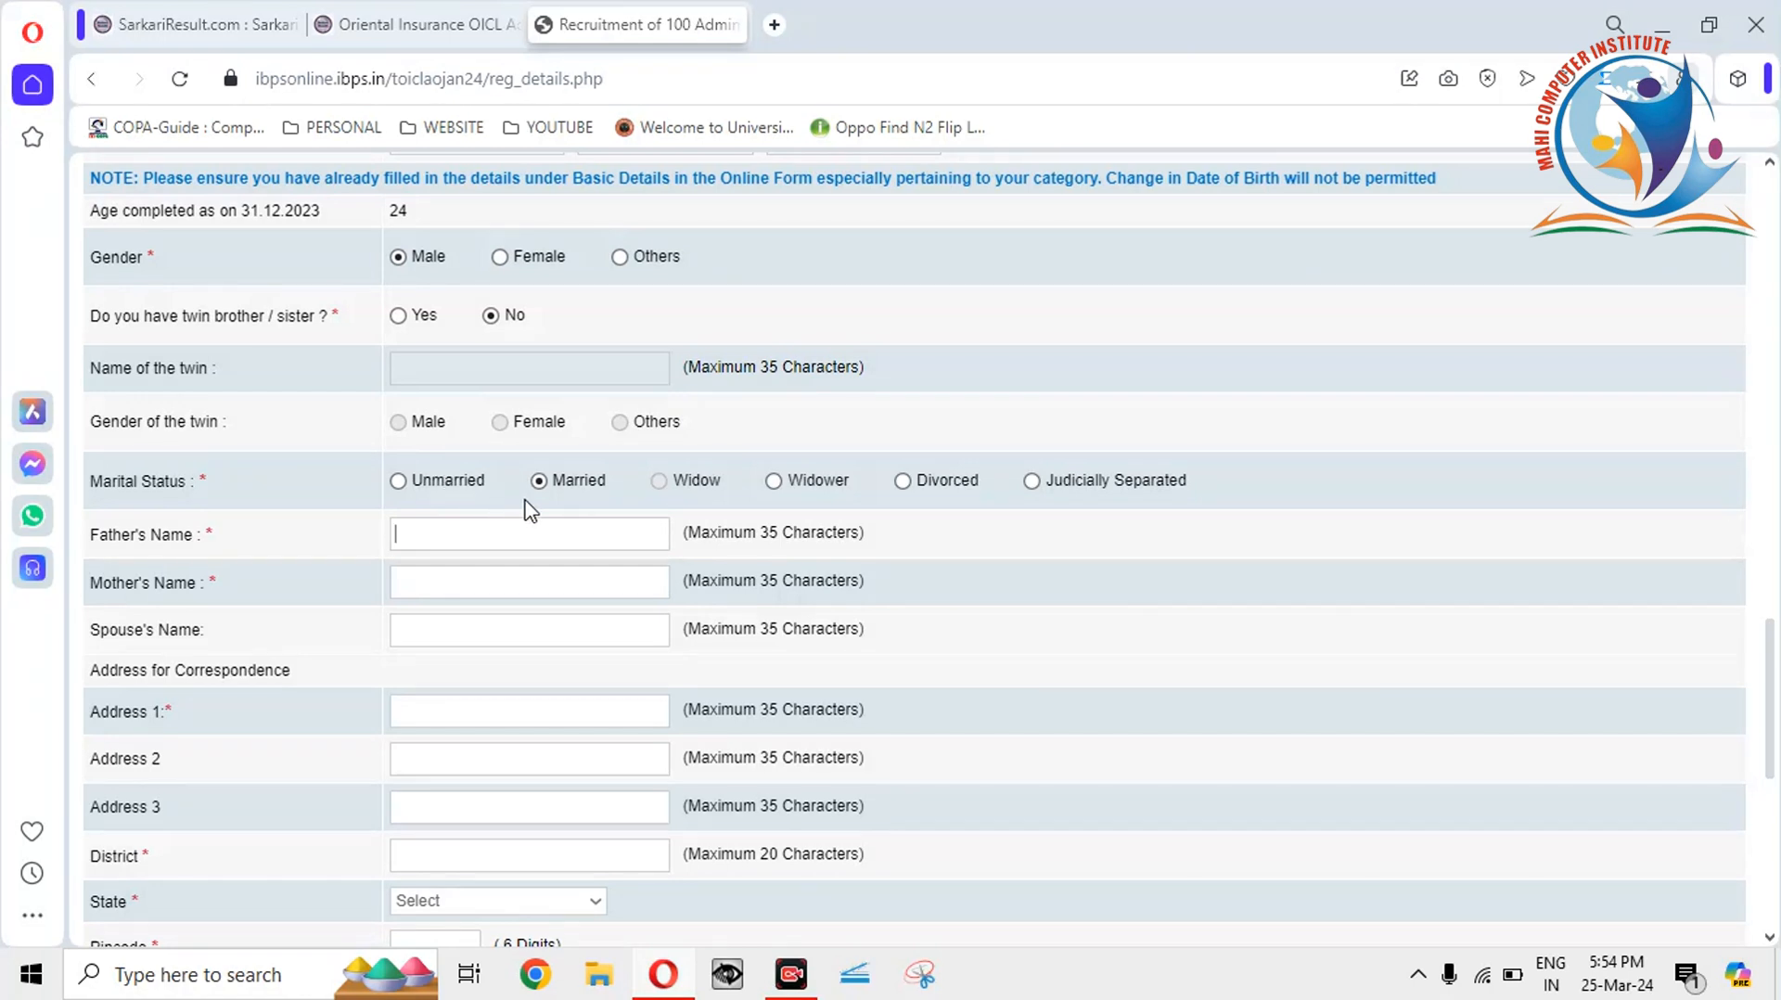
{"action": "left_click", "coordinate": [398, 481]}
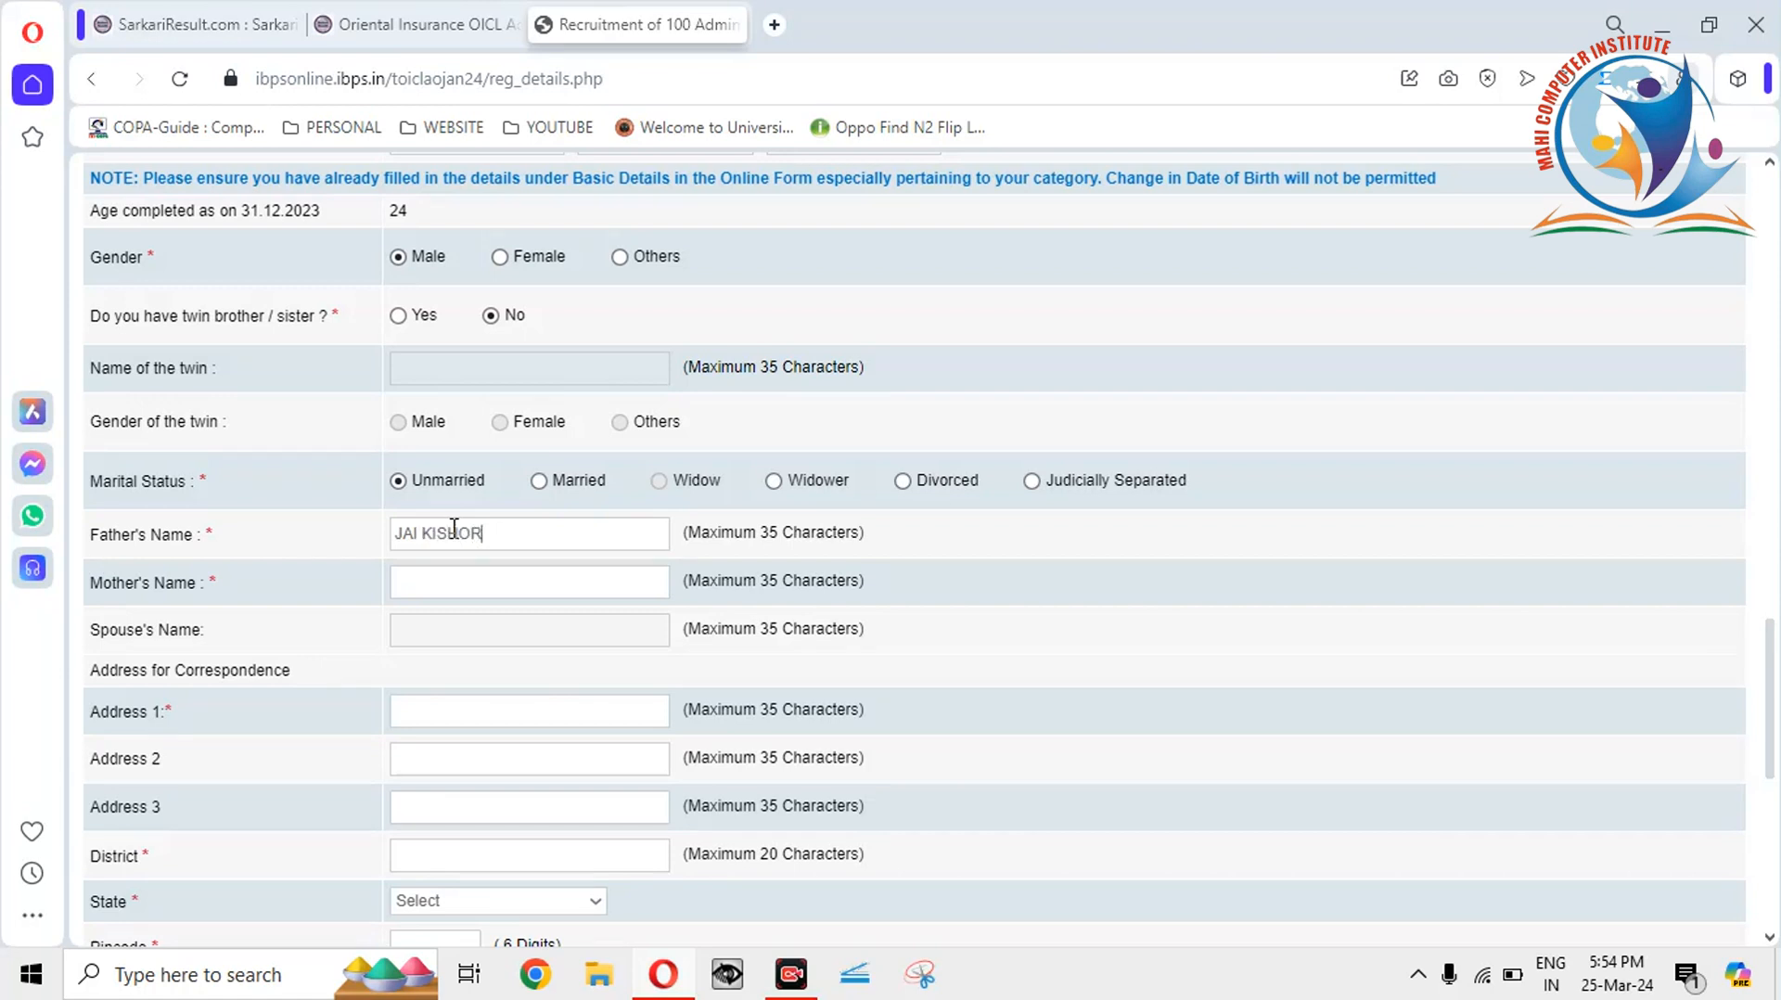
{"action": "key", "text": "BackSpace"}
{"action": "key", "text": "BackSpace"}
{"action": "key", "text": "BackSpace"}
{"action": "key", "text": "BackSpace"}
{"action": "key", "text": "BackSpace"}
{"action": "key", "text": "BackSpace"}
{"action": "key", "text": "BackSpace"}
{"action": "left_click", "coordinate": [444, 582]}
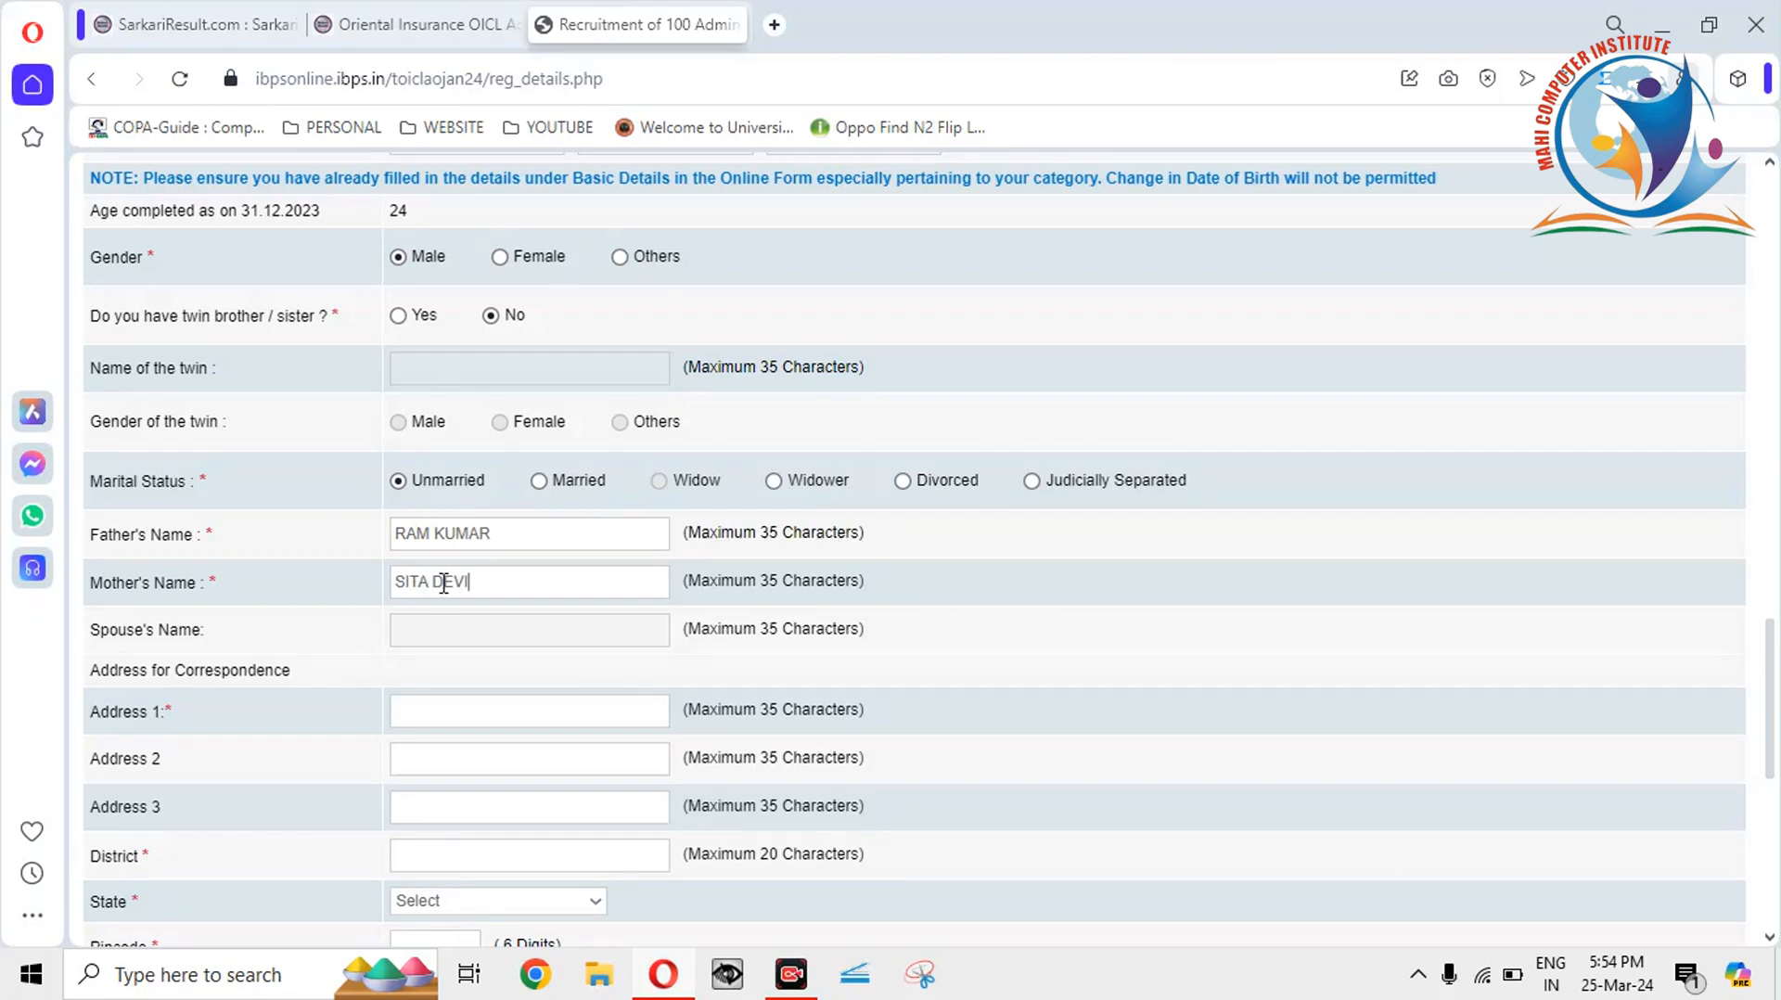
Fill in the first and second correspondence address lines and the district.
{"action": "left_click", "coordinate": [462, 707]}
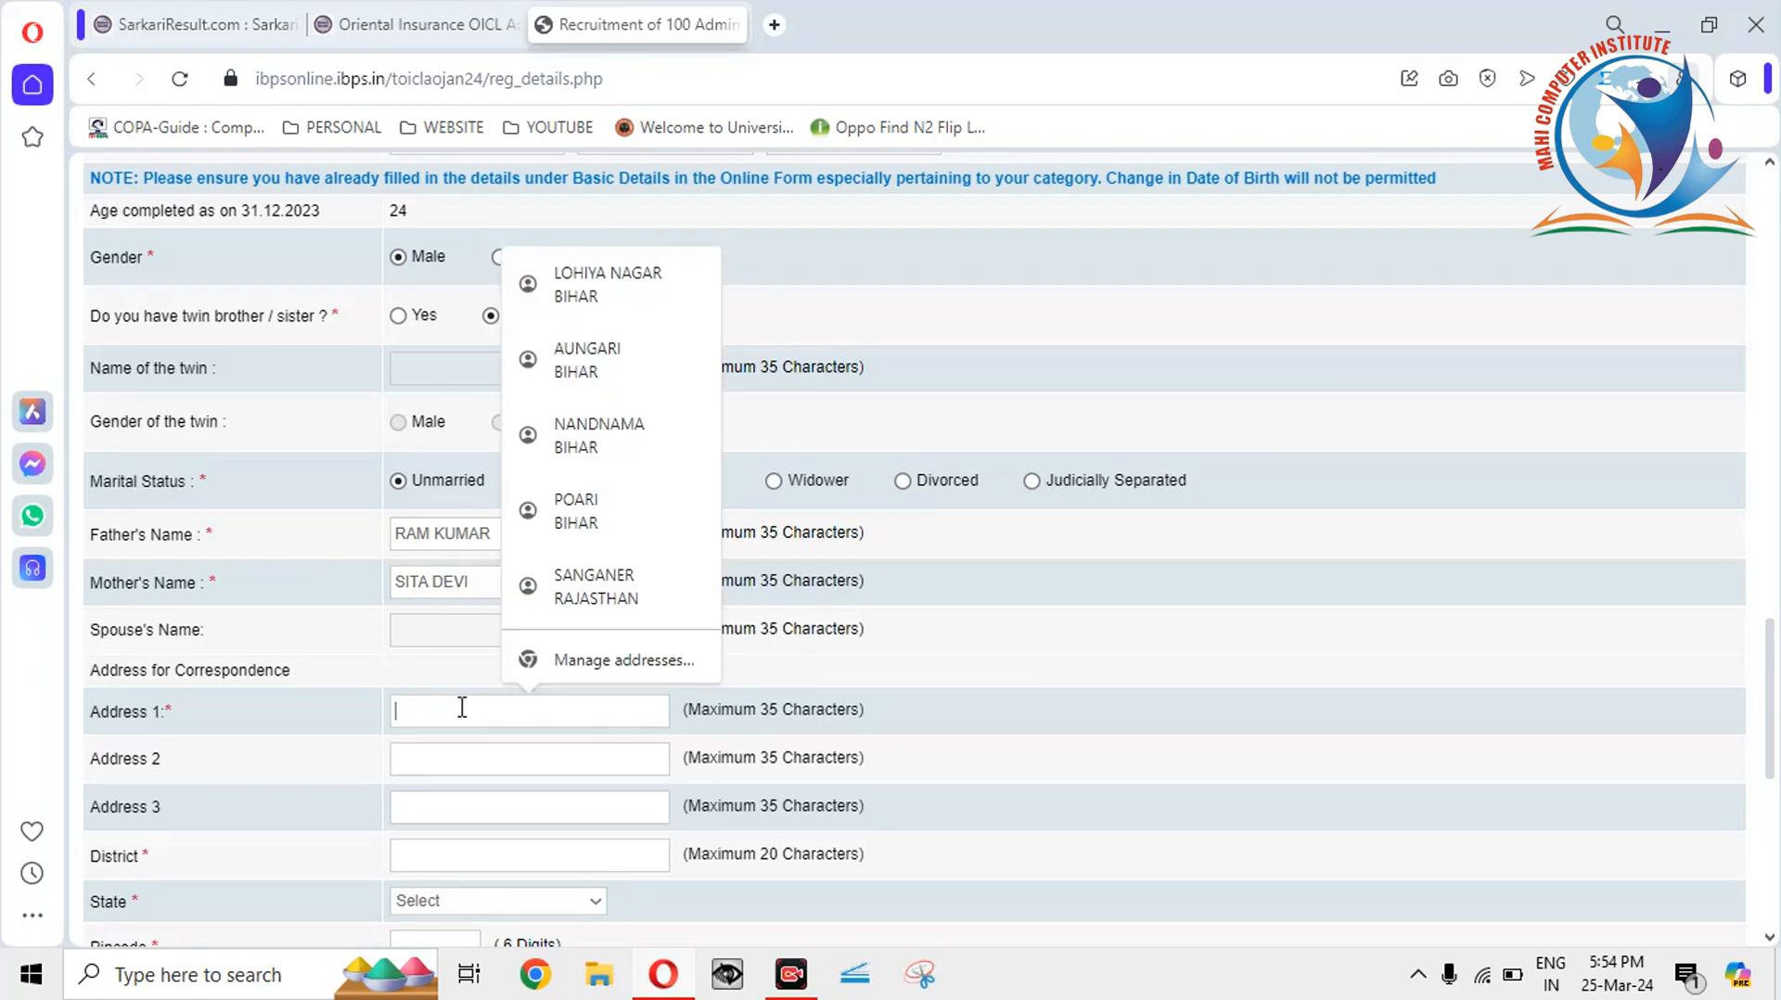
{"action": "type", "text": "VIAT"}
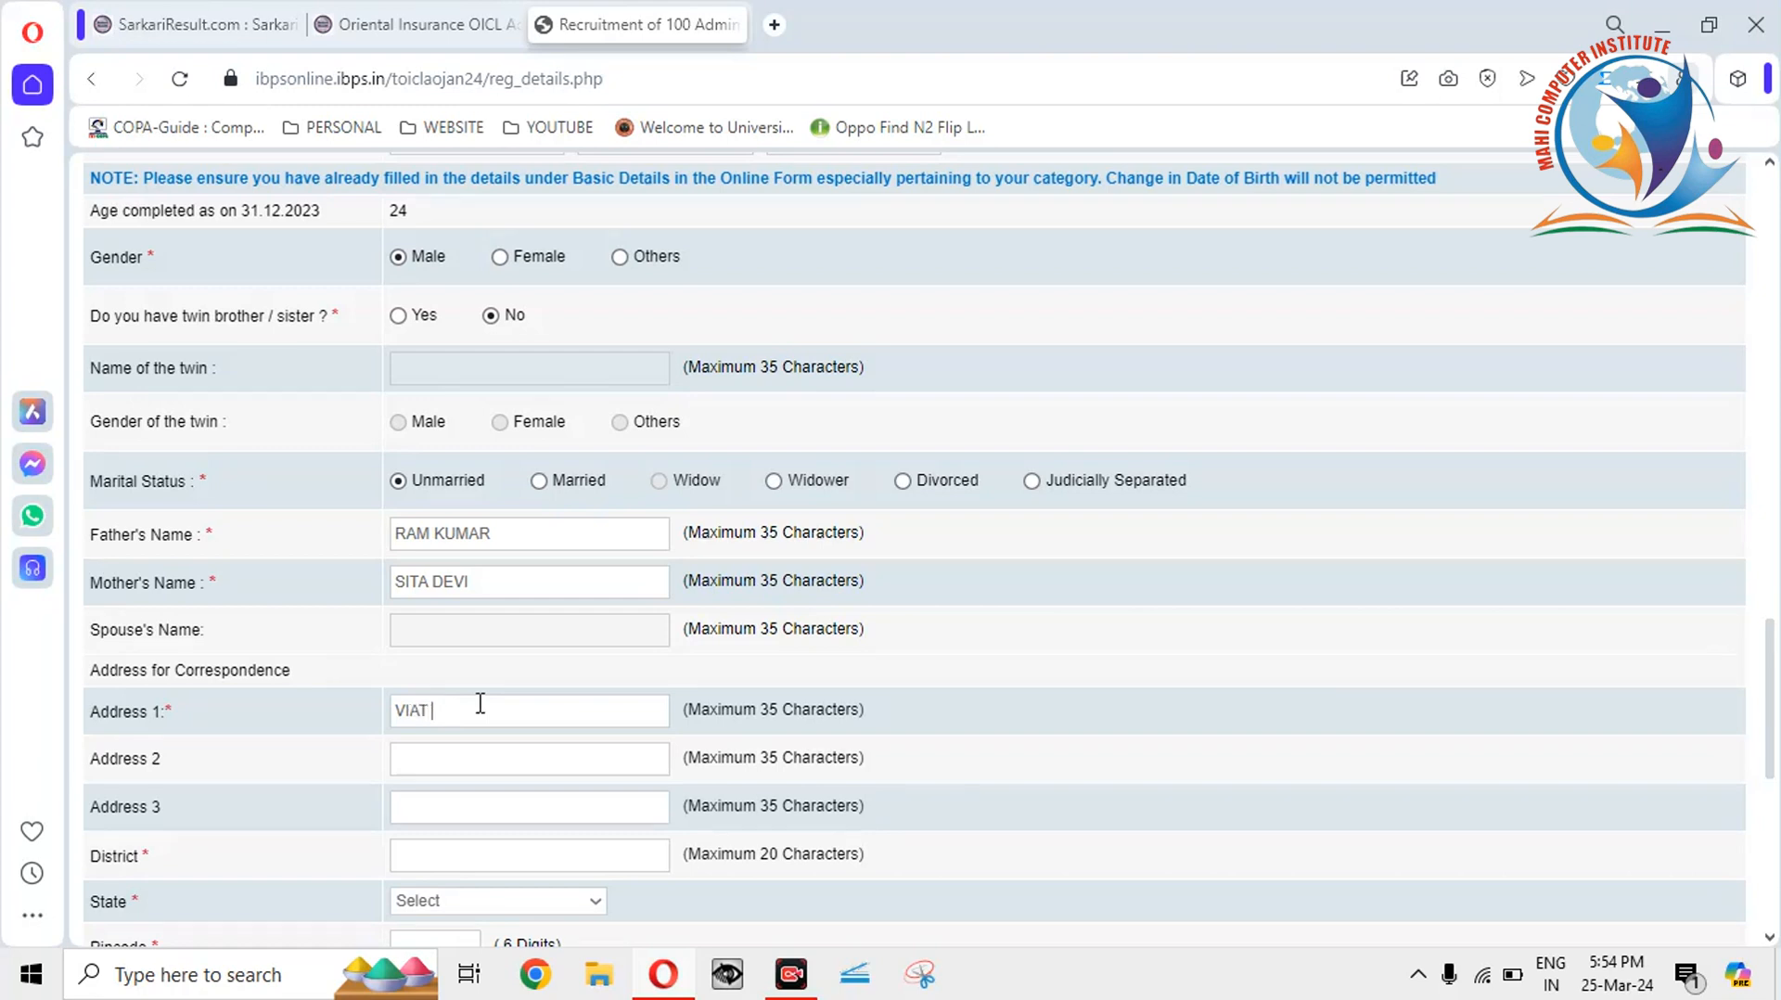
{"action": "key", "text": "BackSpace"}
{"action": "key", "text": "BackSpace"}
{"action": "key", "text": "BackSpace"}
{"action": "key", "text": "BackSpace"}
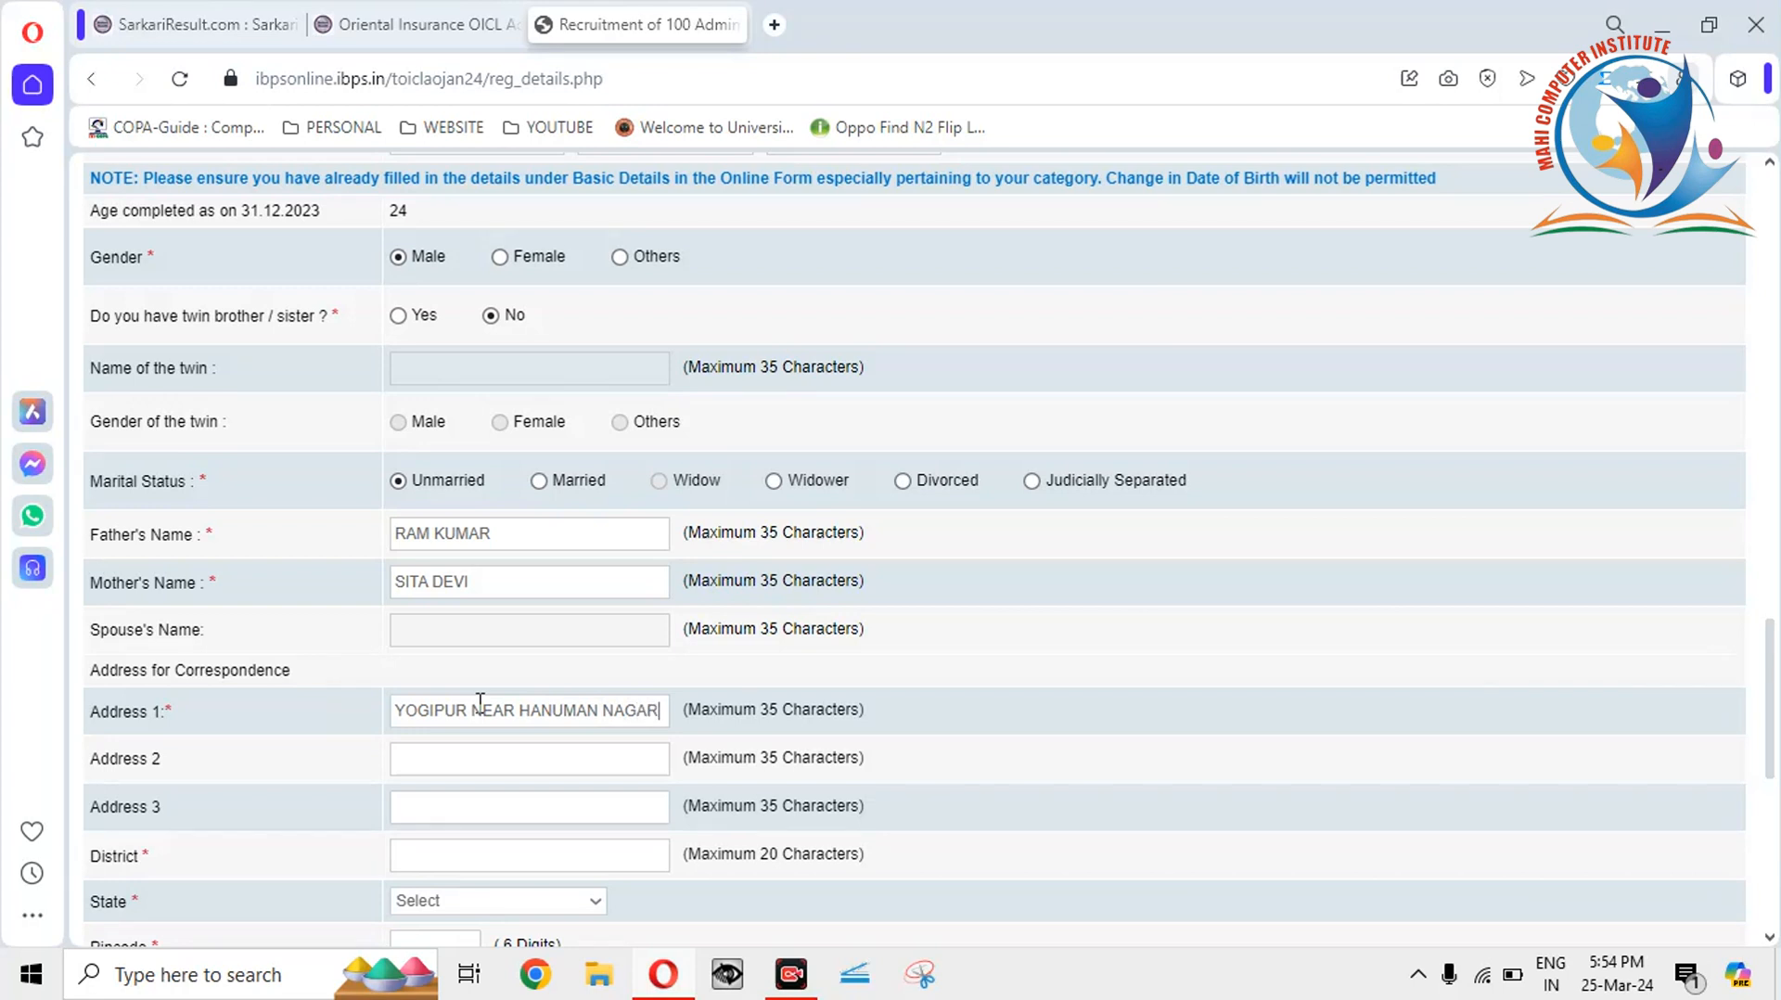
{"action": "left_click", "coordinate": [480, 757]}
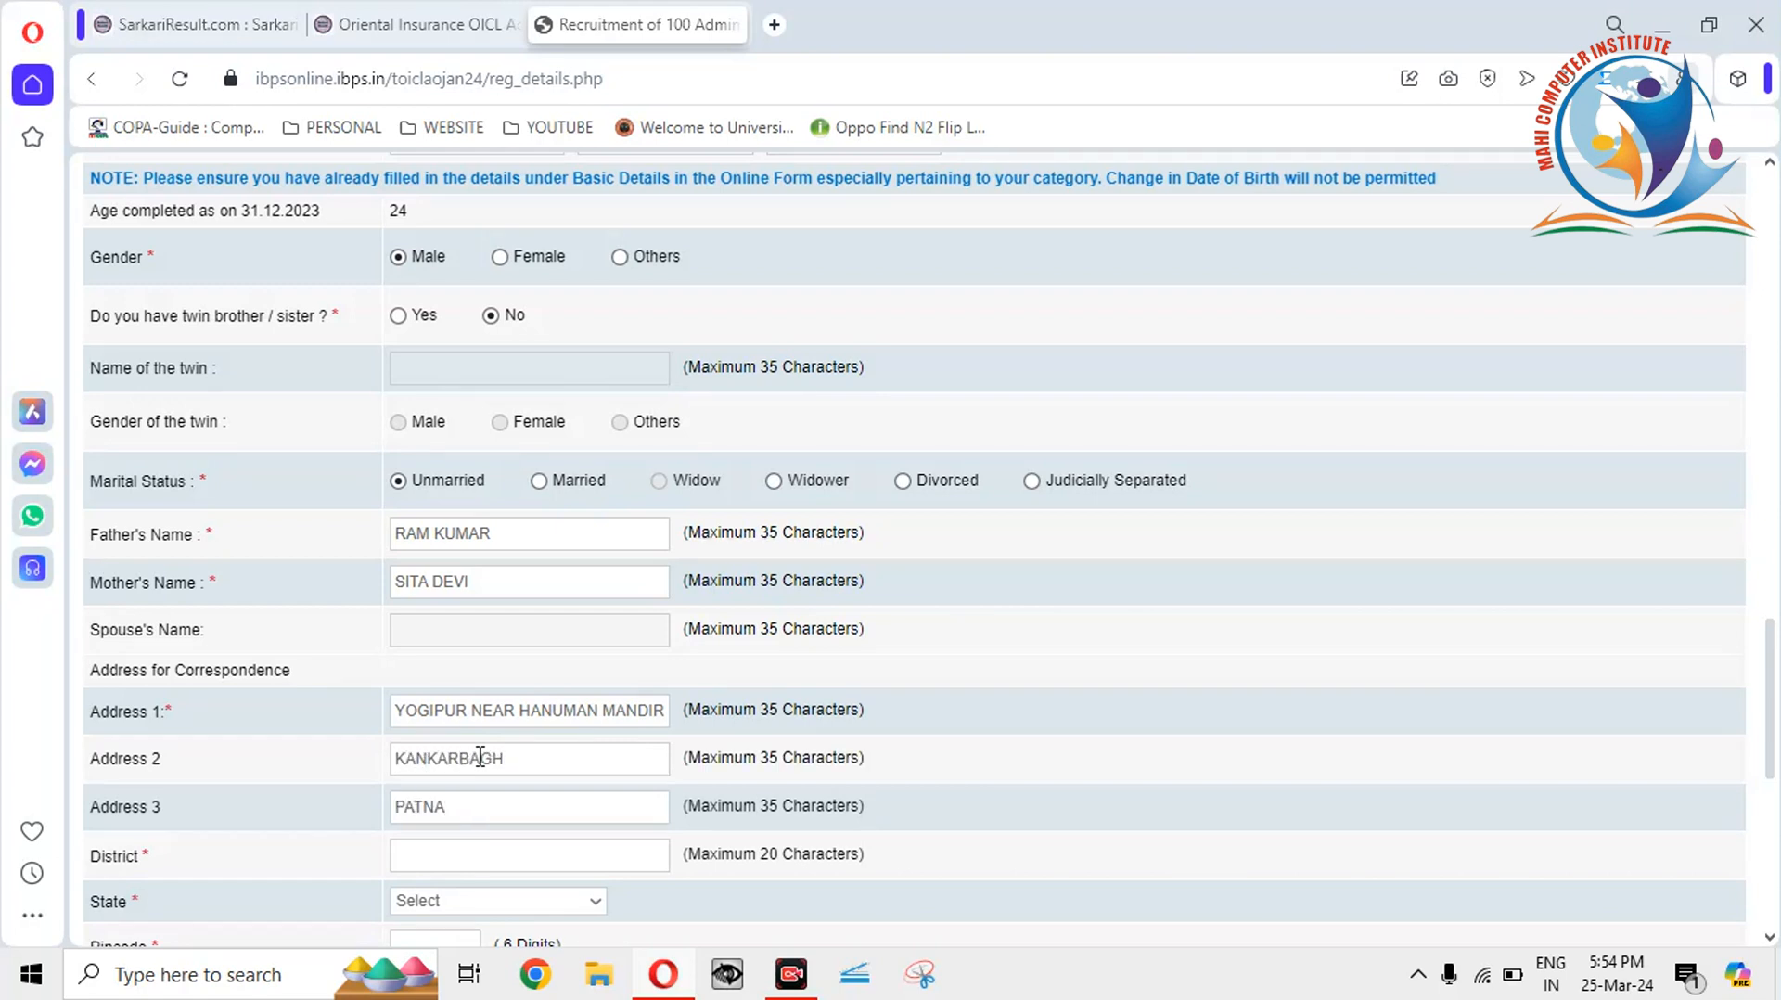
{"action": "left_click", "coordinate": [472, 849]}
{"action": "type", "text": "PATNA"}
Set the correspondence state to Bihar and enter the pincode.
{"action": "left_click", "coordinate": [473, 903]}
{"action": "left_click", "coordinate": [1329, 896]}
{"action": "mouse_move", "coordinate": [1768, 747]}
{"action": "left_mouse_down"}
{"action": "mouse_move", "coordinate": [1770, 797]}
{"action": "mouse_move", "coordinate": [1769, 746]}
{"action": "left_mouse_up"}
{"action": "left_click_drag", "start_coordinate": [1773, 737], "coordinate": [1769, 872]}
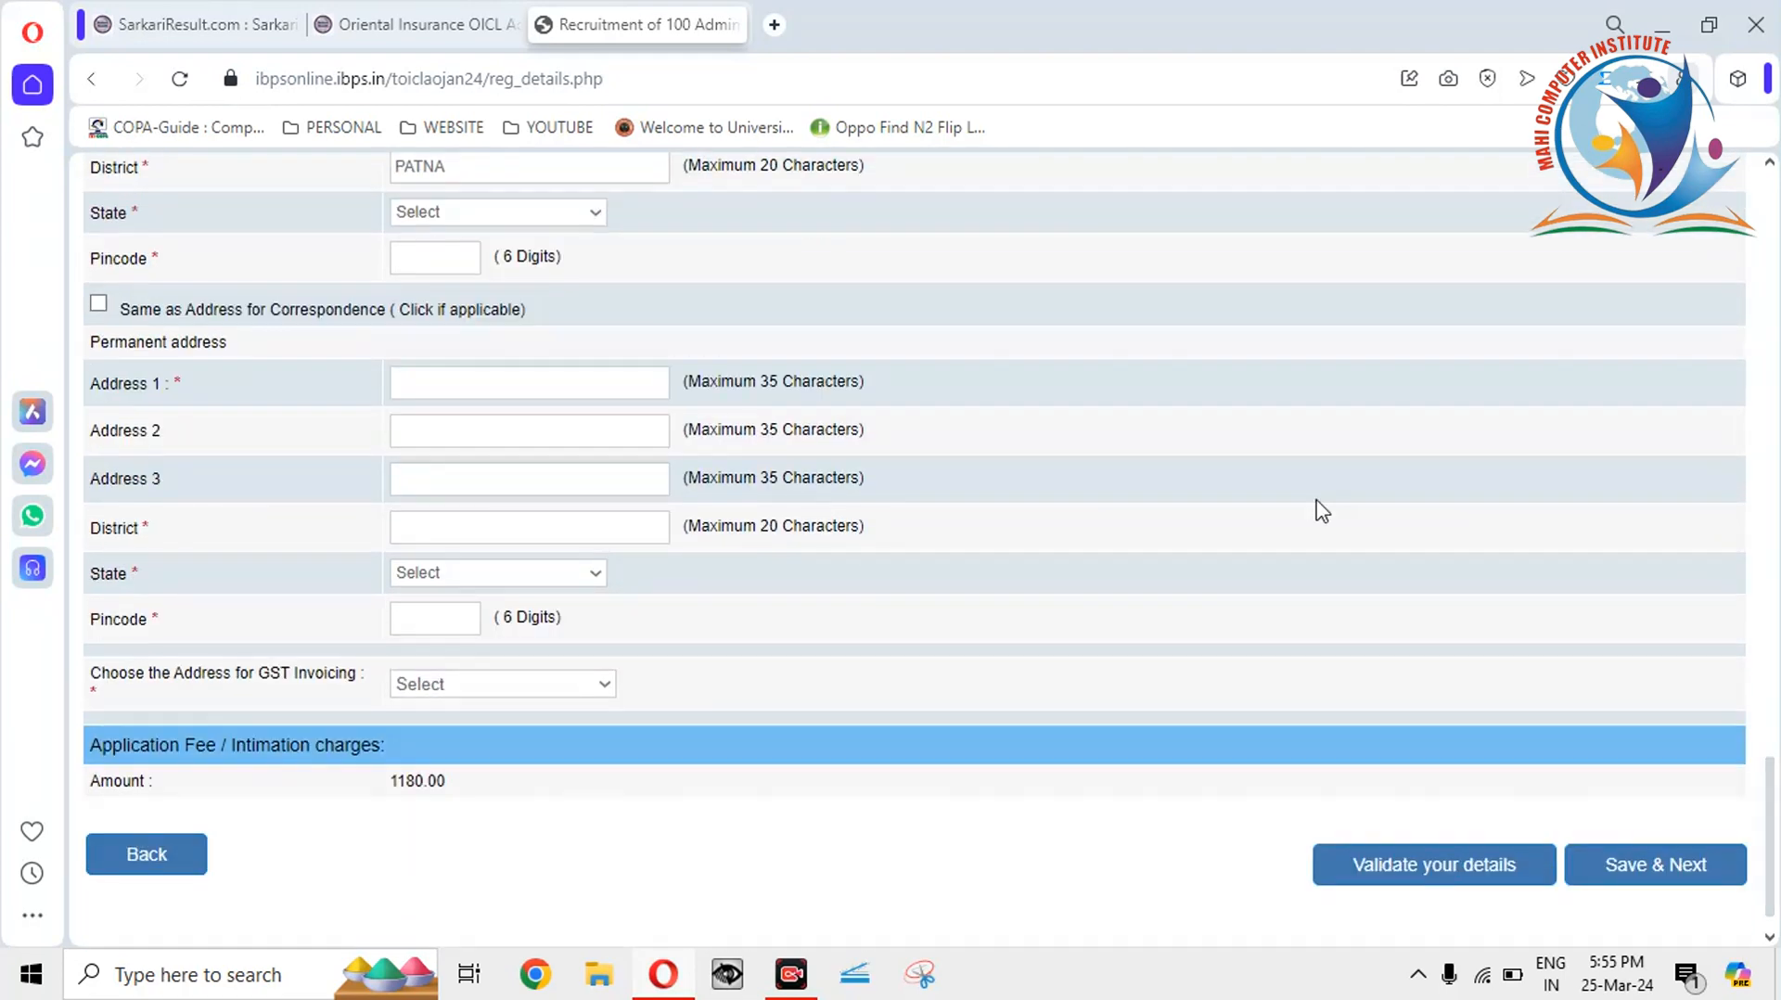
{"action": "left_click", "coordinate": [489, 208]}
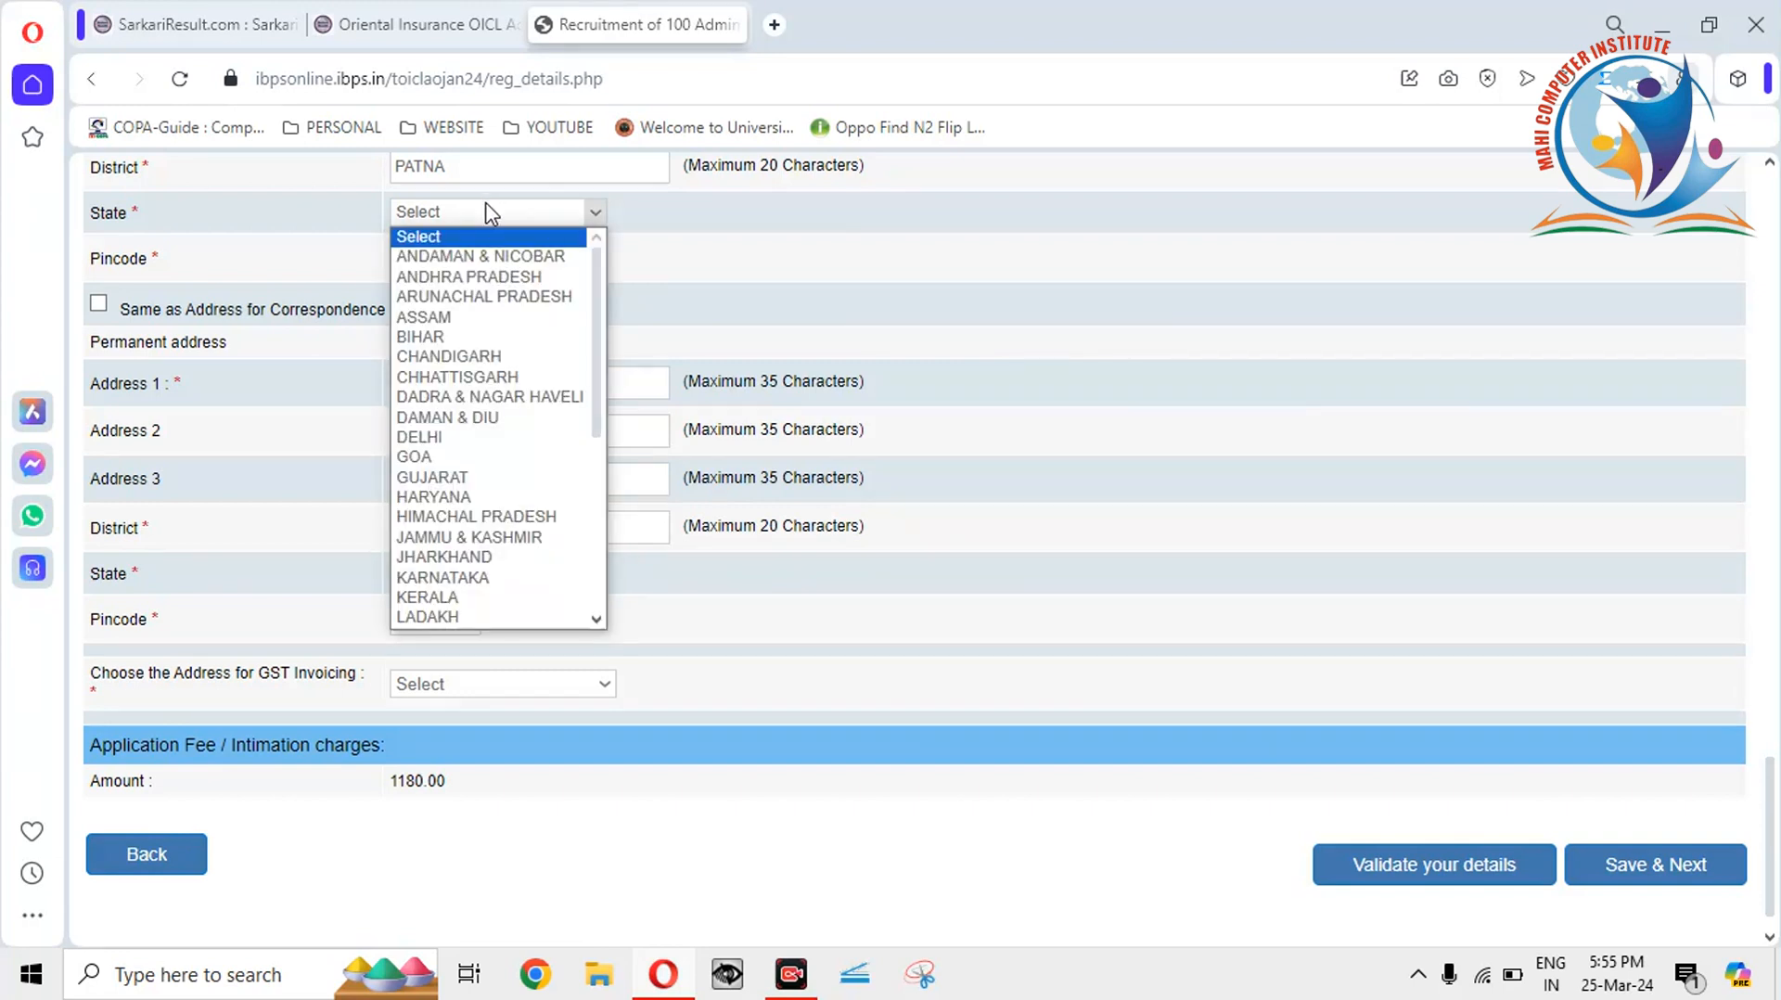
{"action": "key", "text": "b"}
{"action": "key", "text": "Return"}
{"action": "left_click", "coordinate": [432, 255]}
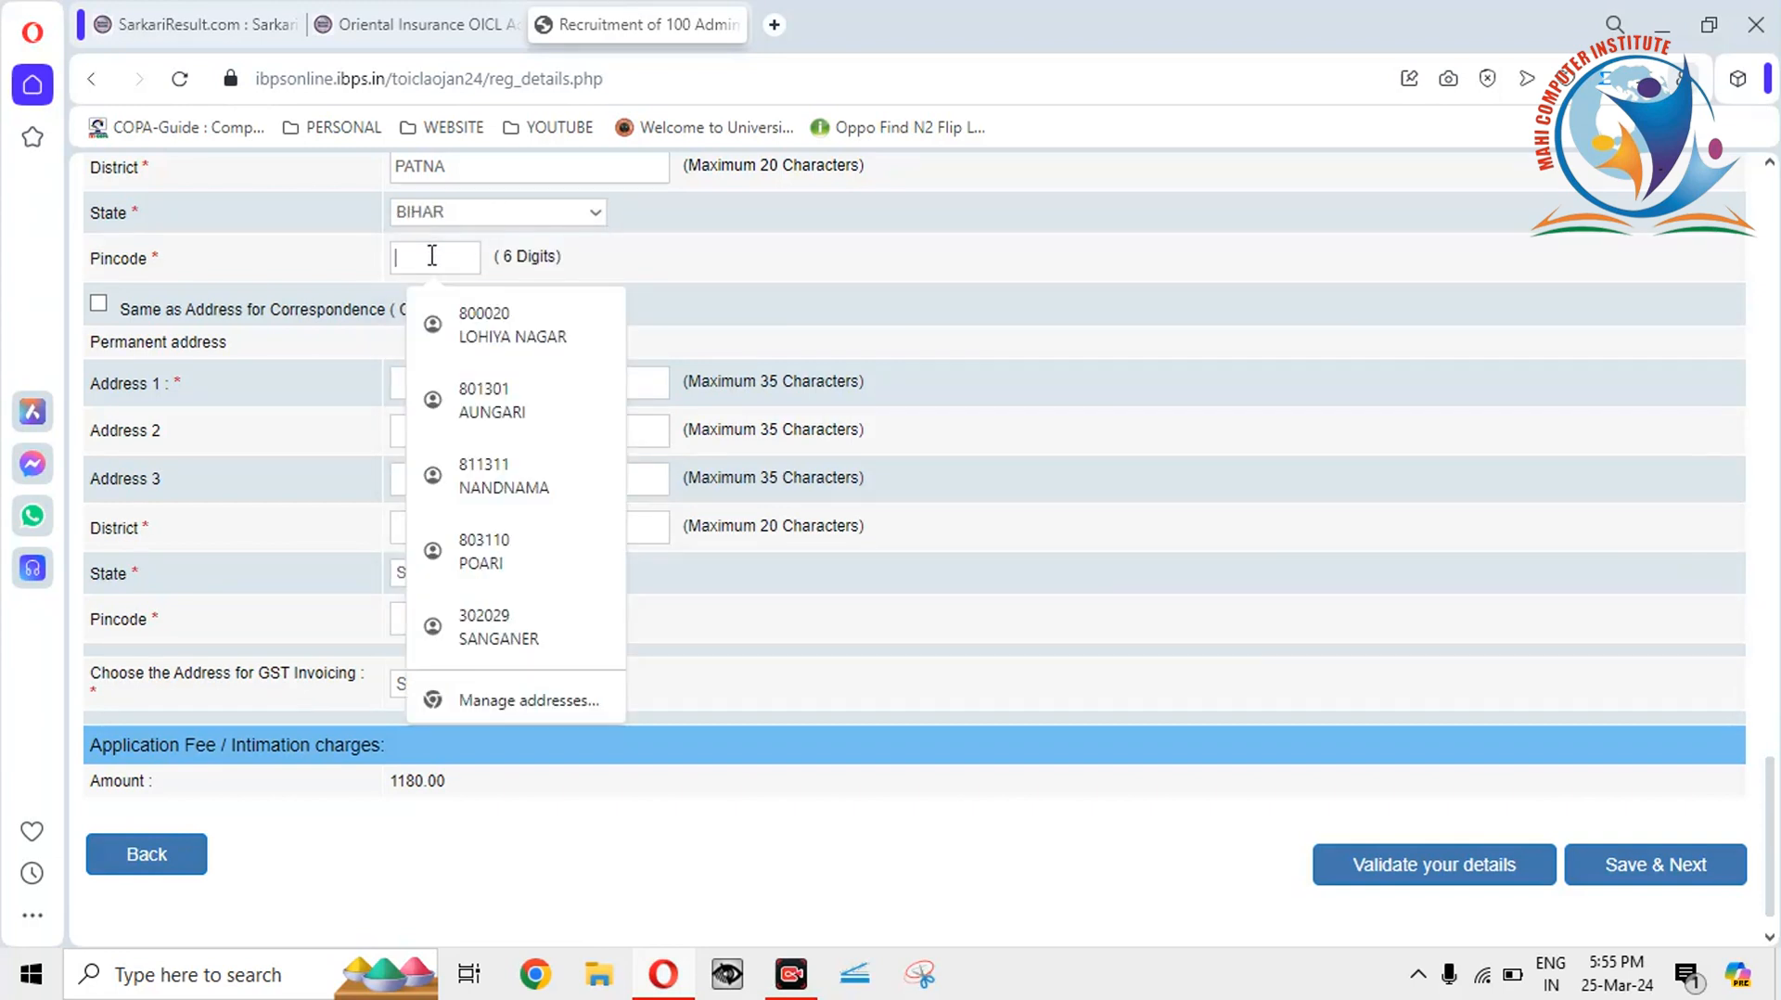
{"action": "type", "text": "800020"}
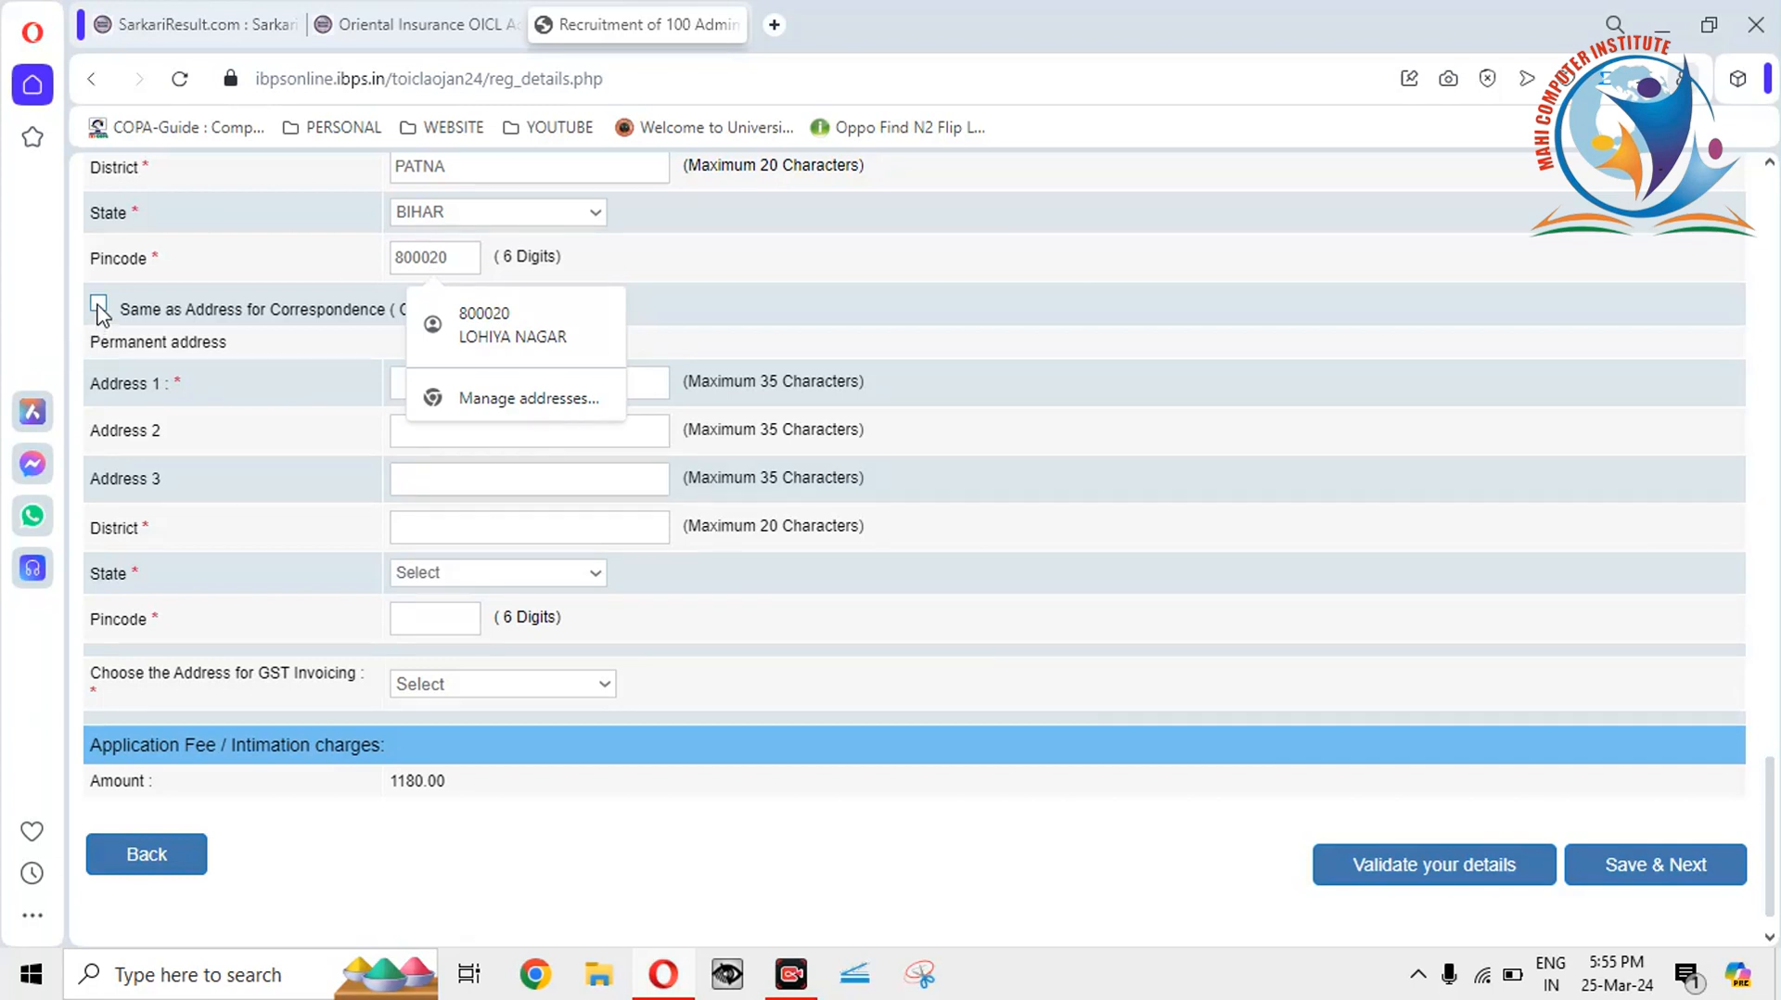
Make the permanent address the same as the correspondence address.
{"action": "left_click", "coordinate": [197, 308]}
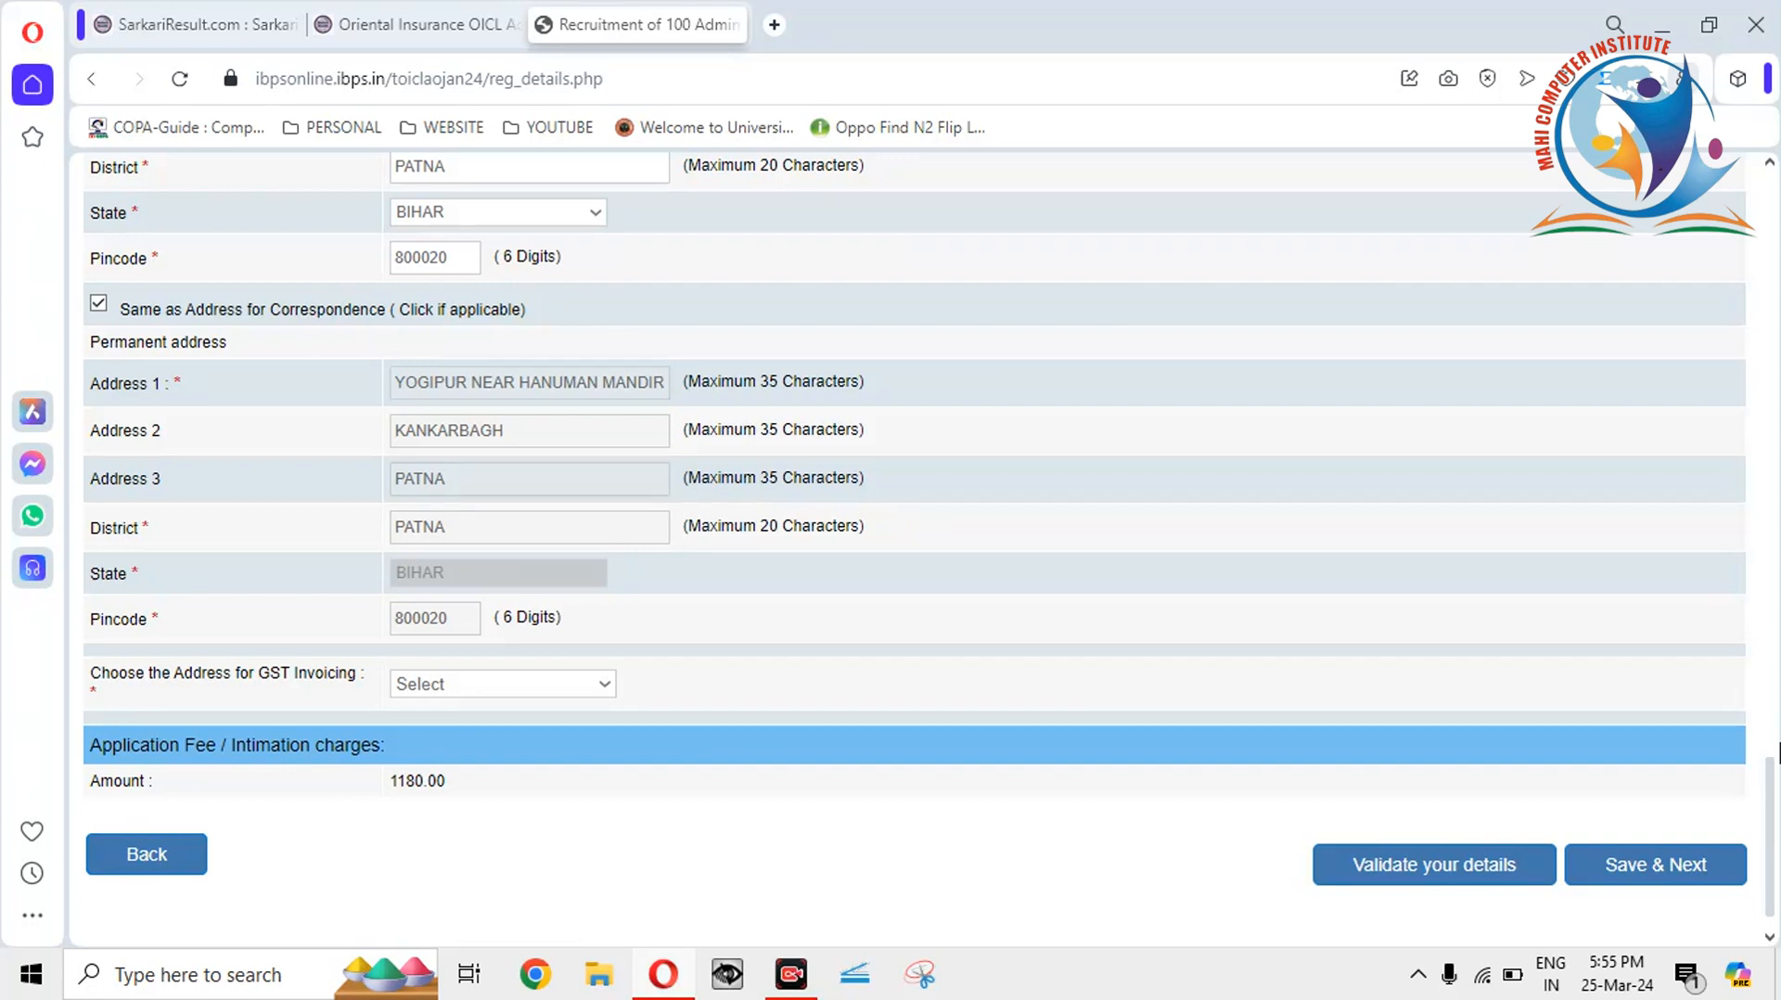
{"action": "scroll", "coordinate": [1777, 751], "scroll_direction": "up", "scroll_amount": 3}
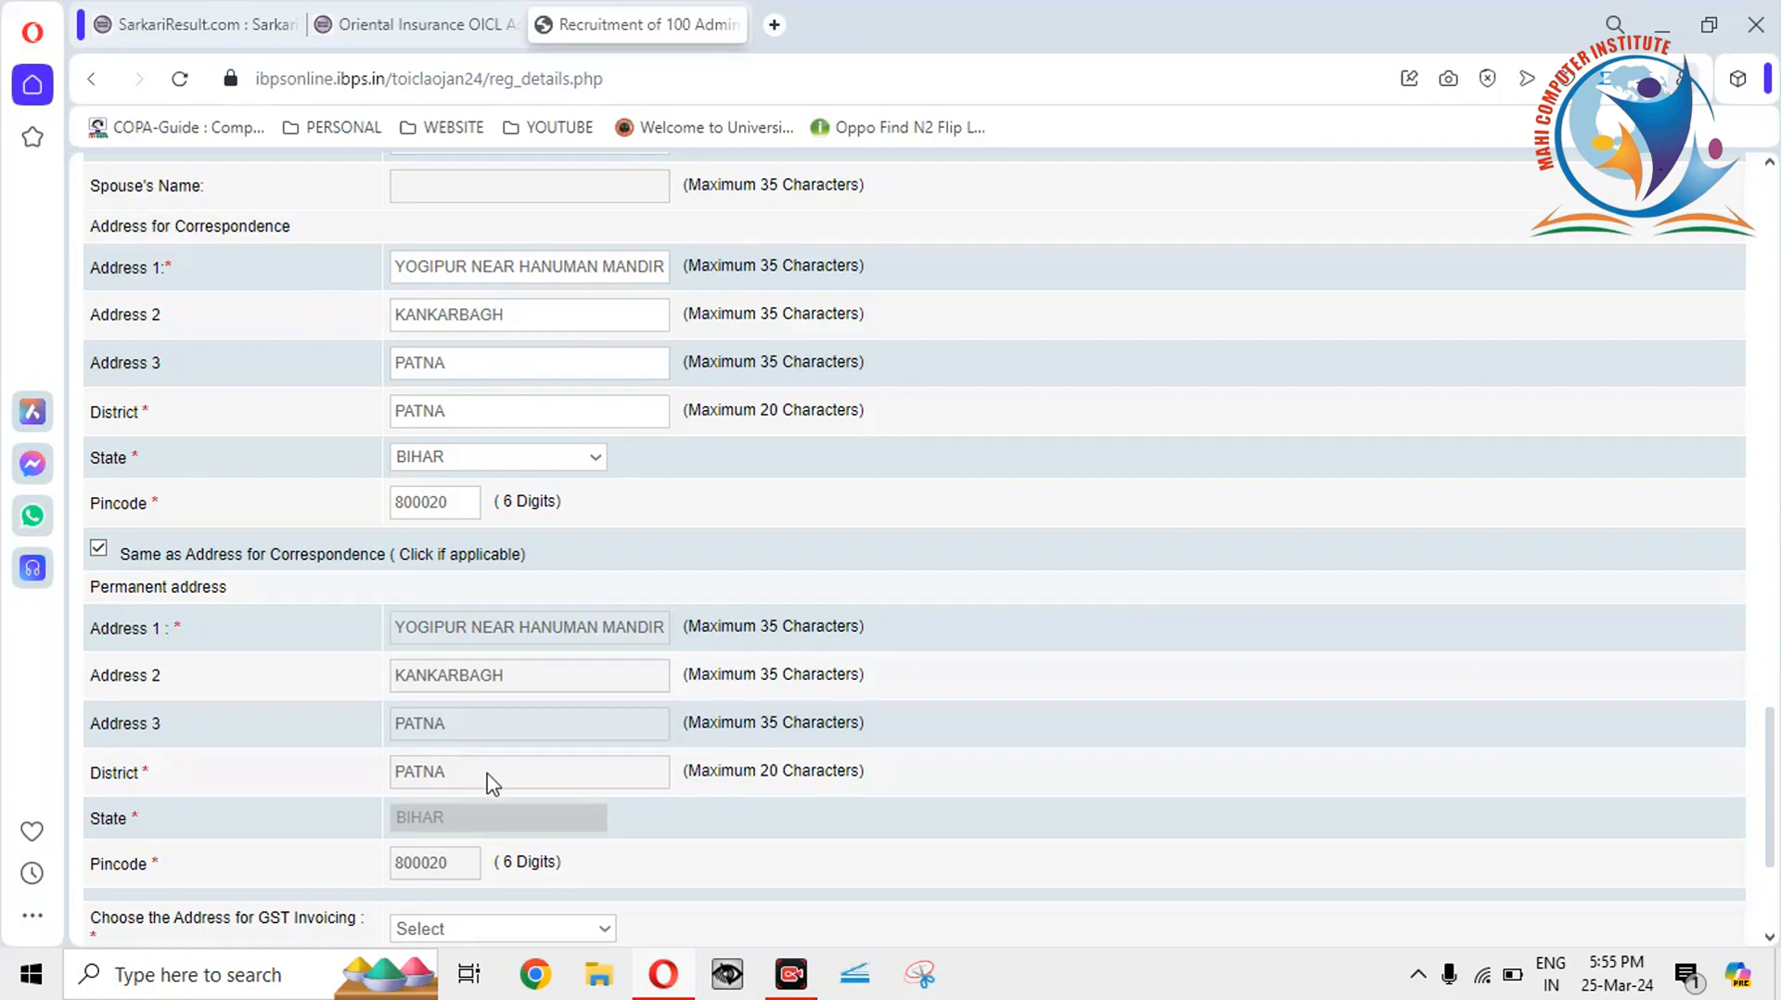
{"action": "left_click", "coordinate": [99, 548]}
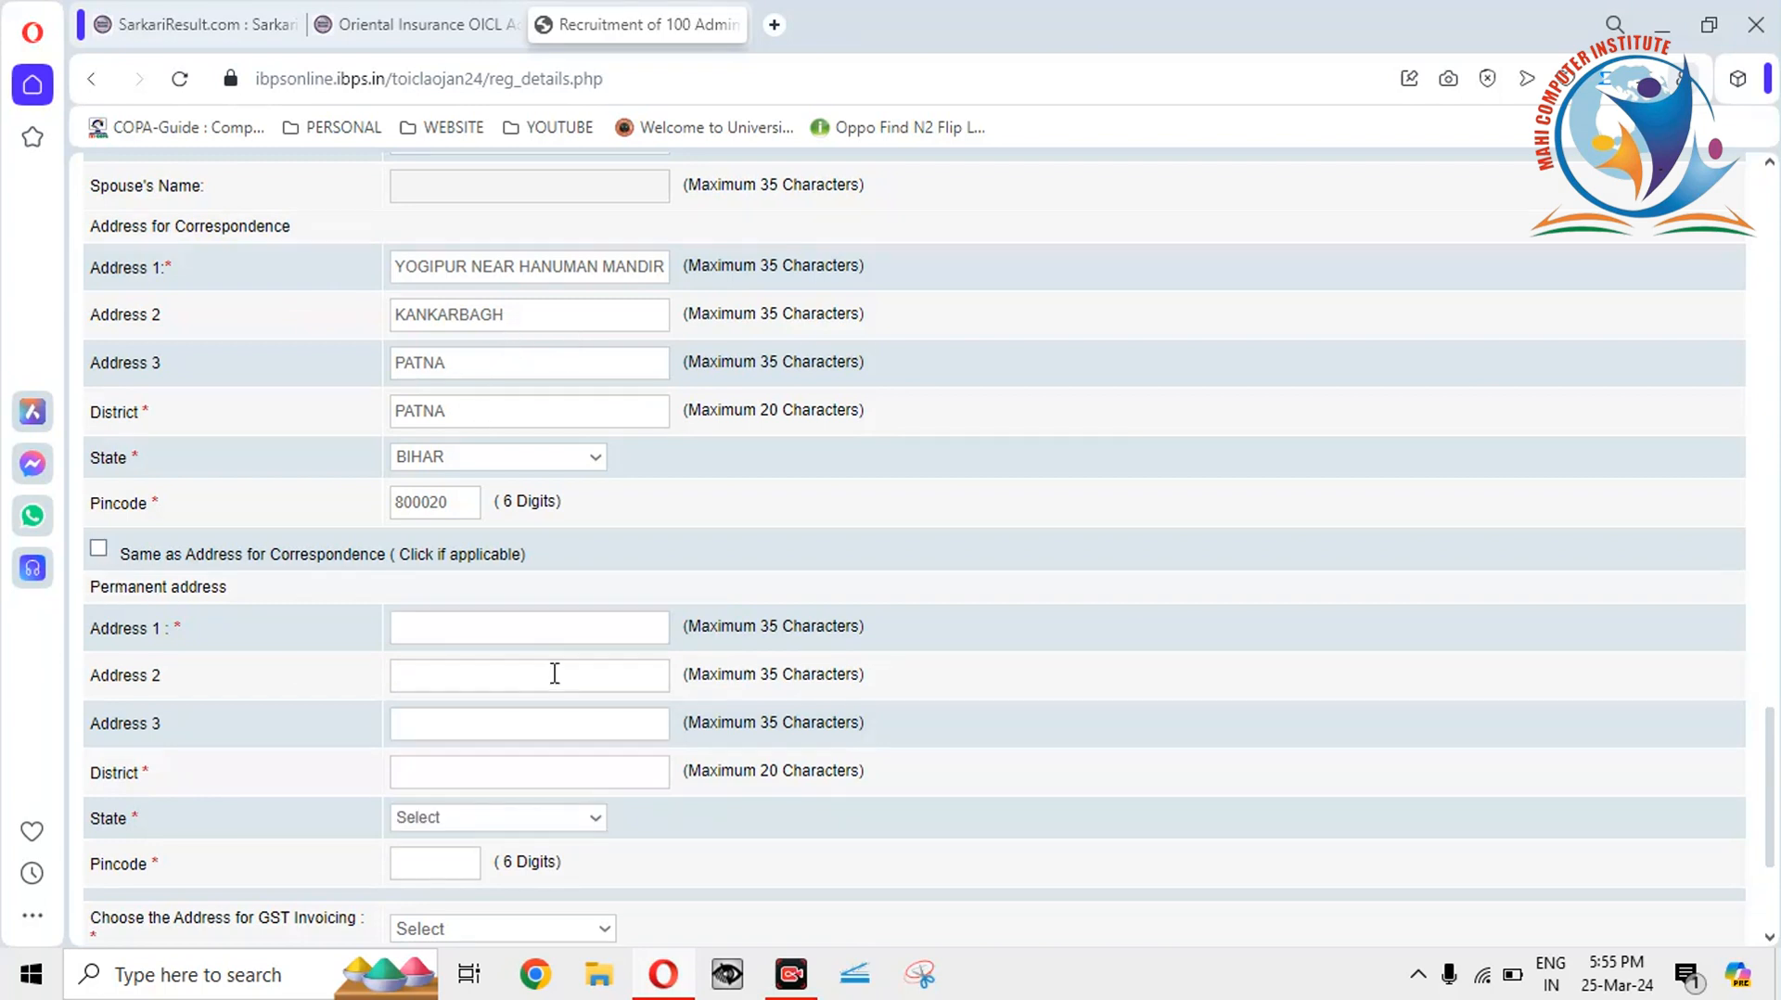
{"action": "left_click", "coordinate": [99, 548]}
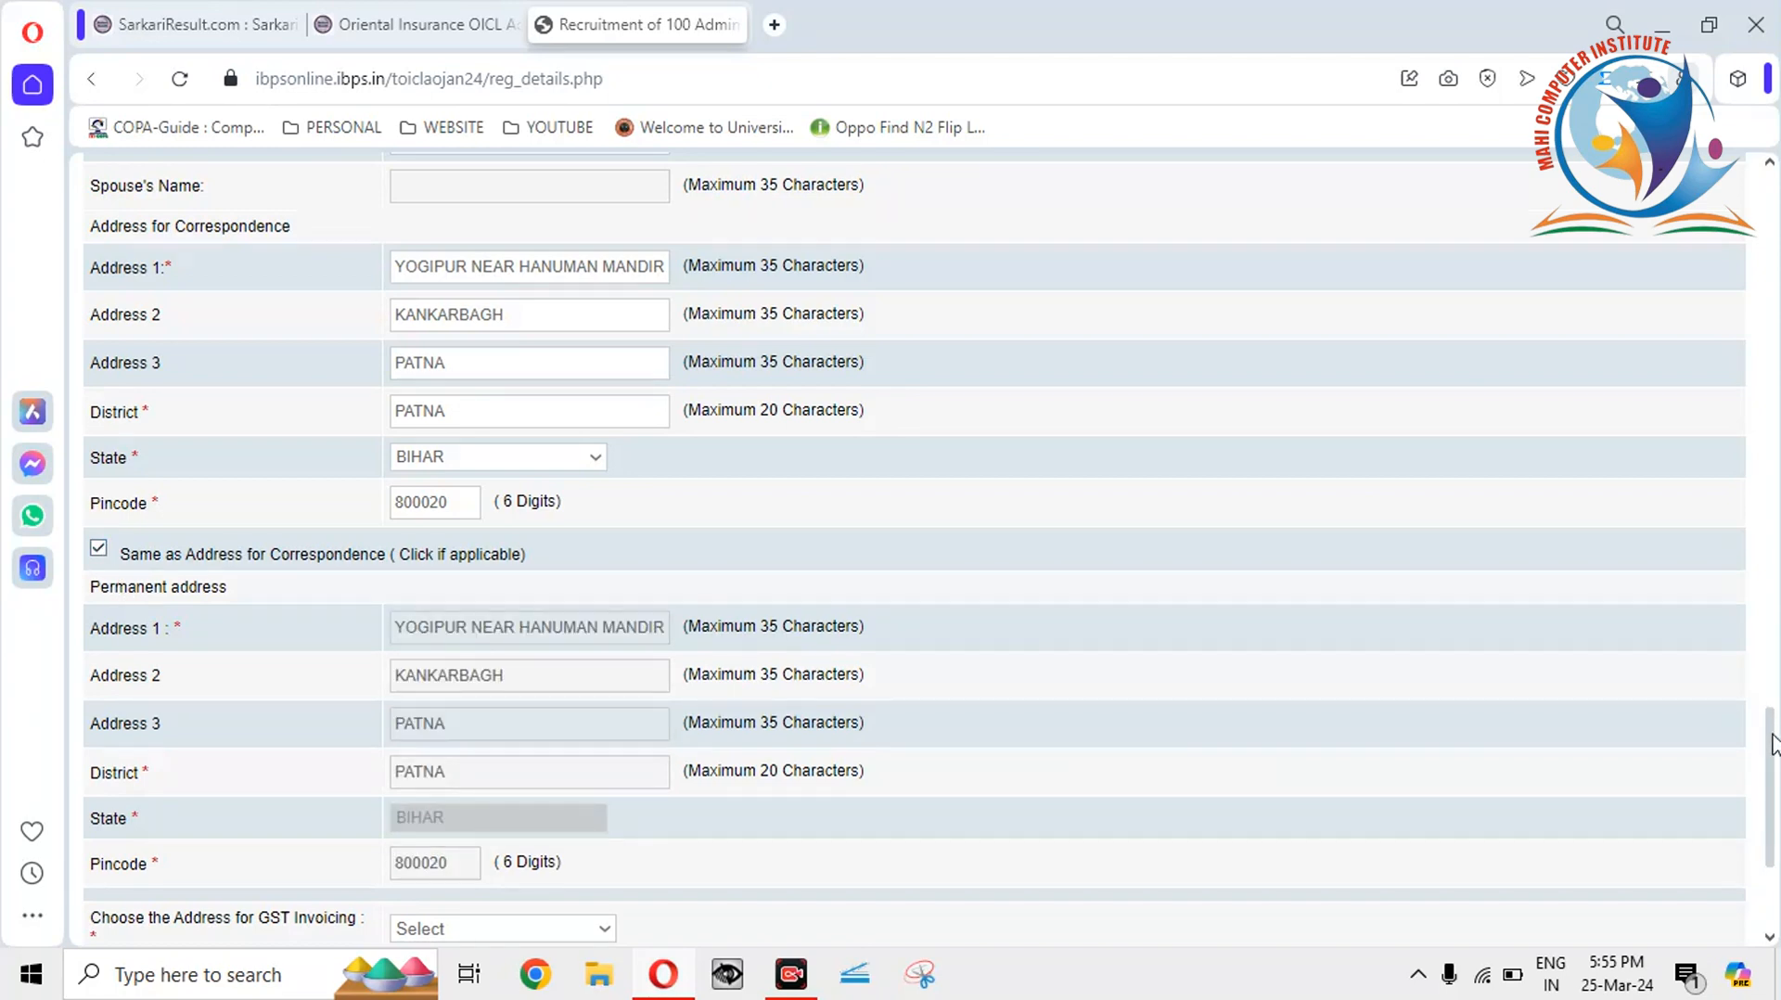
Set GST invoicing to use the permanent address, state Bihar.
{"action": "scroll", "coordinate": [1771, 742], "scroll_direction": "down", "scroll_amount": 5}
{"action": "left_click", "coordinate": [441, 648]}
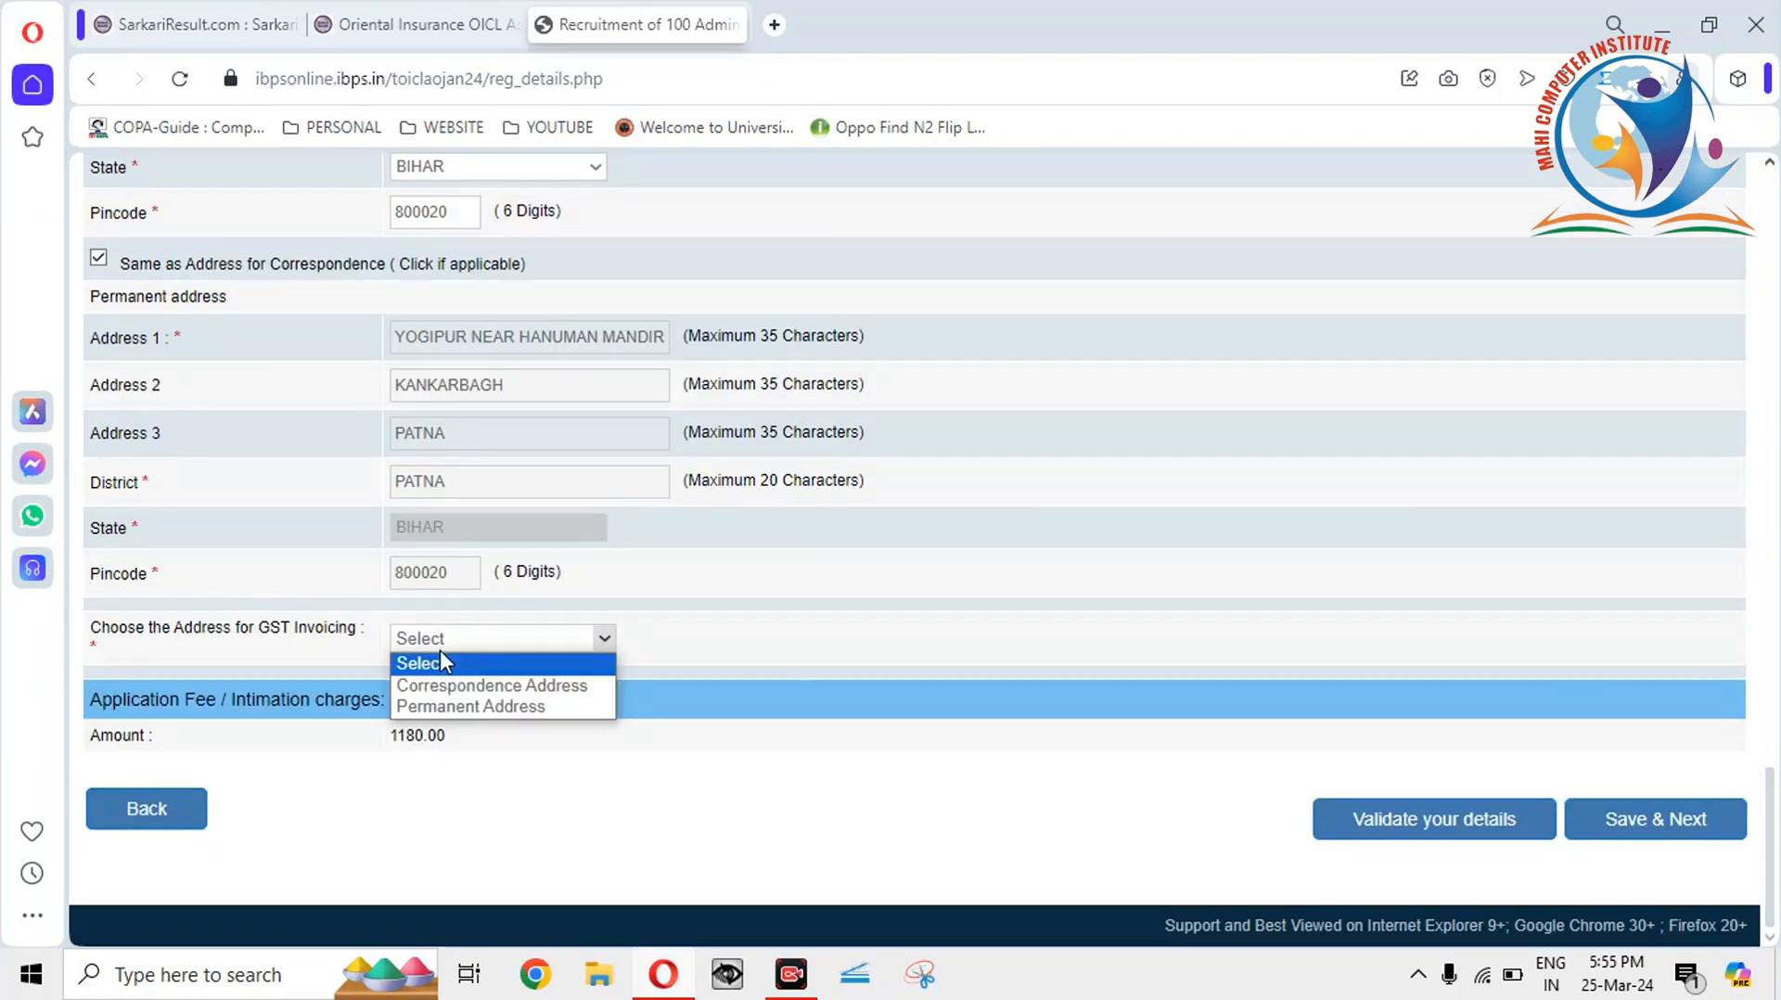
{"action": "left_click", "coordinate": [452, 707]}
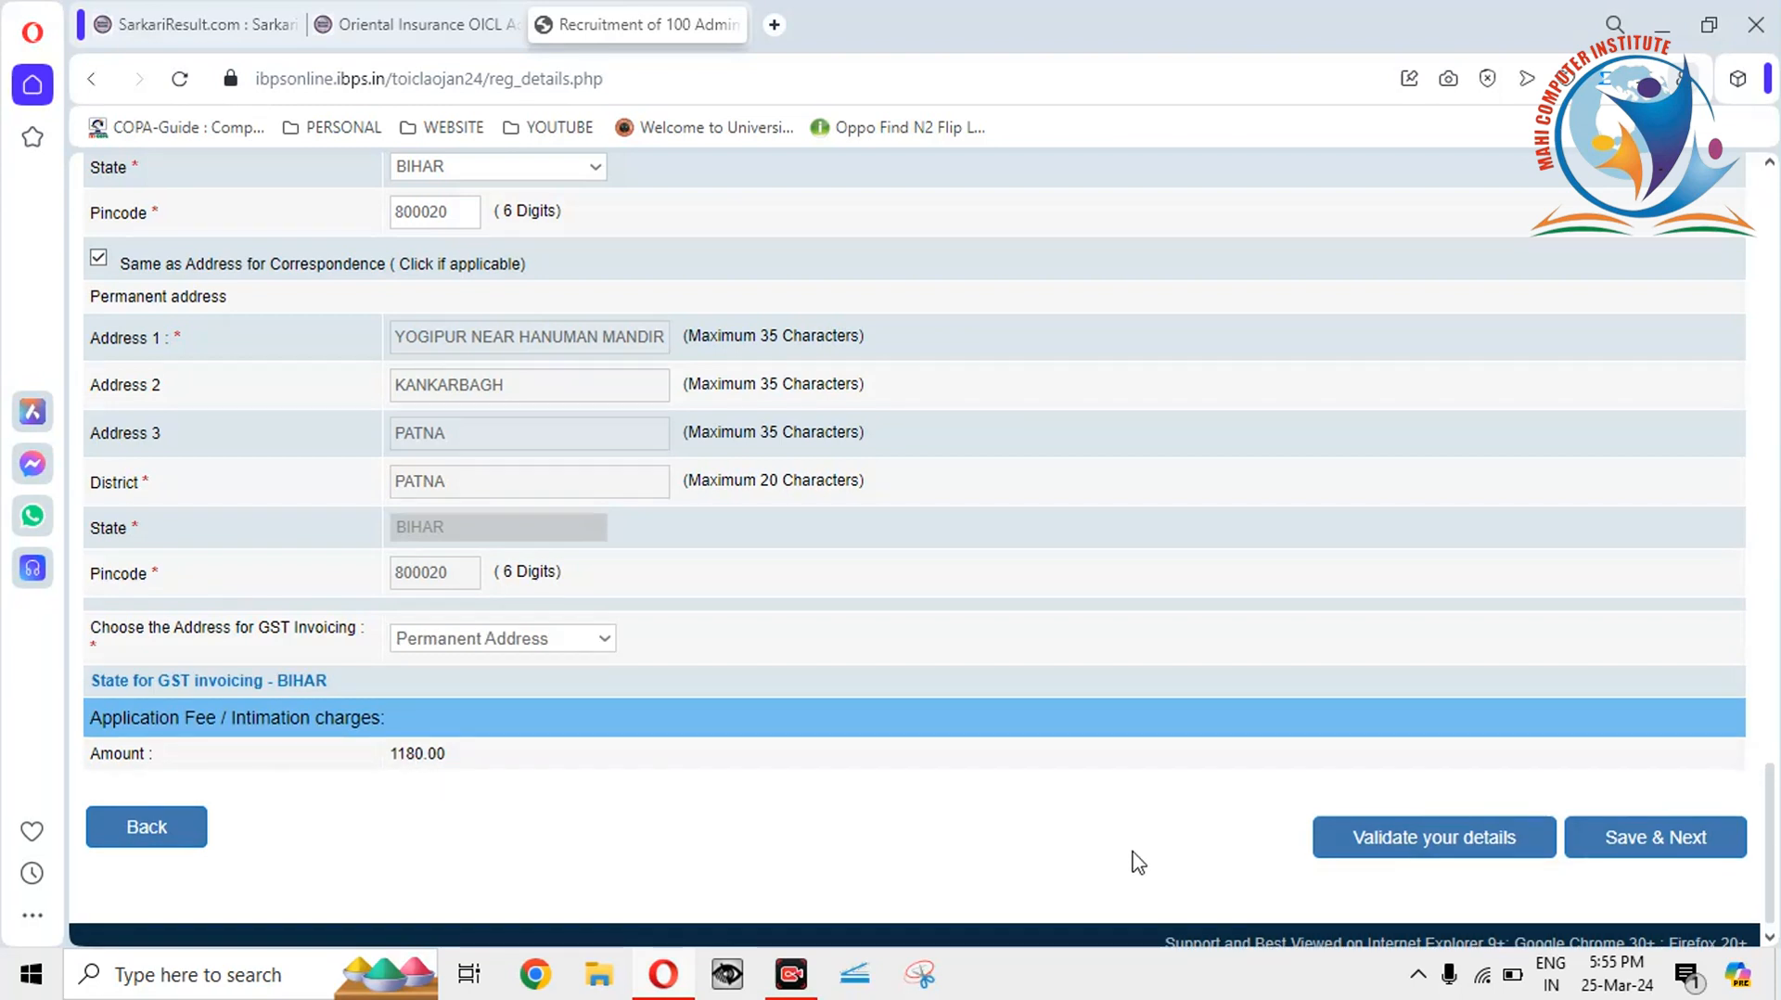
Validate the basic details, then set the Date of Birth year to 2000.
{"action": "left_click", "coordinate": [1421, 855]}
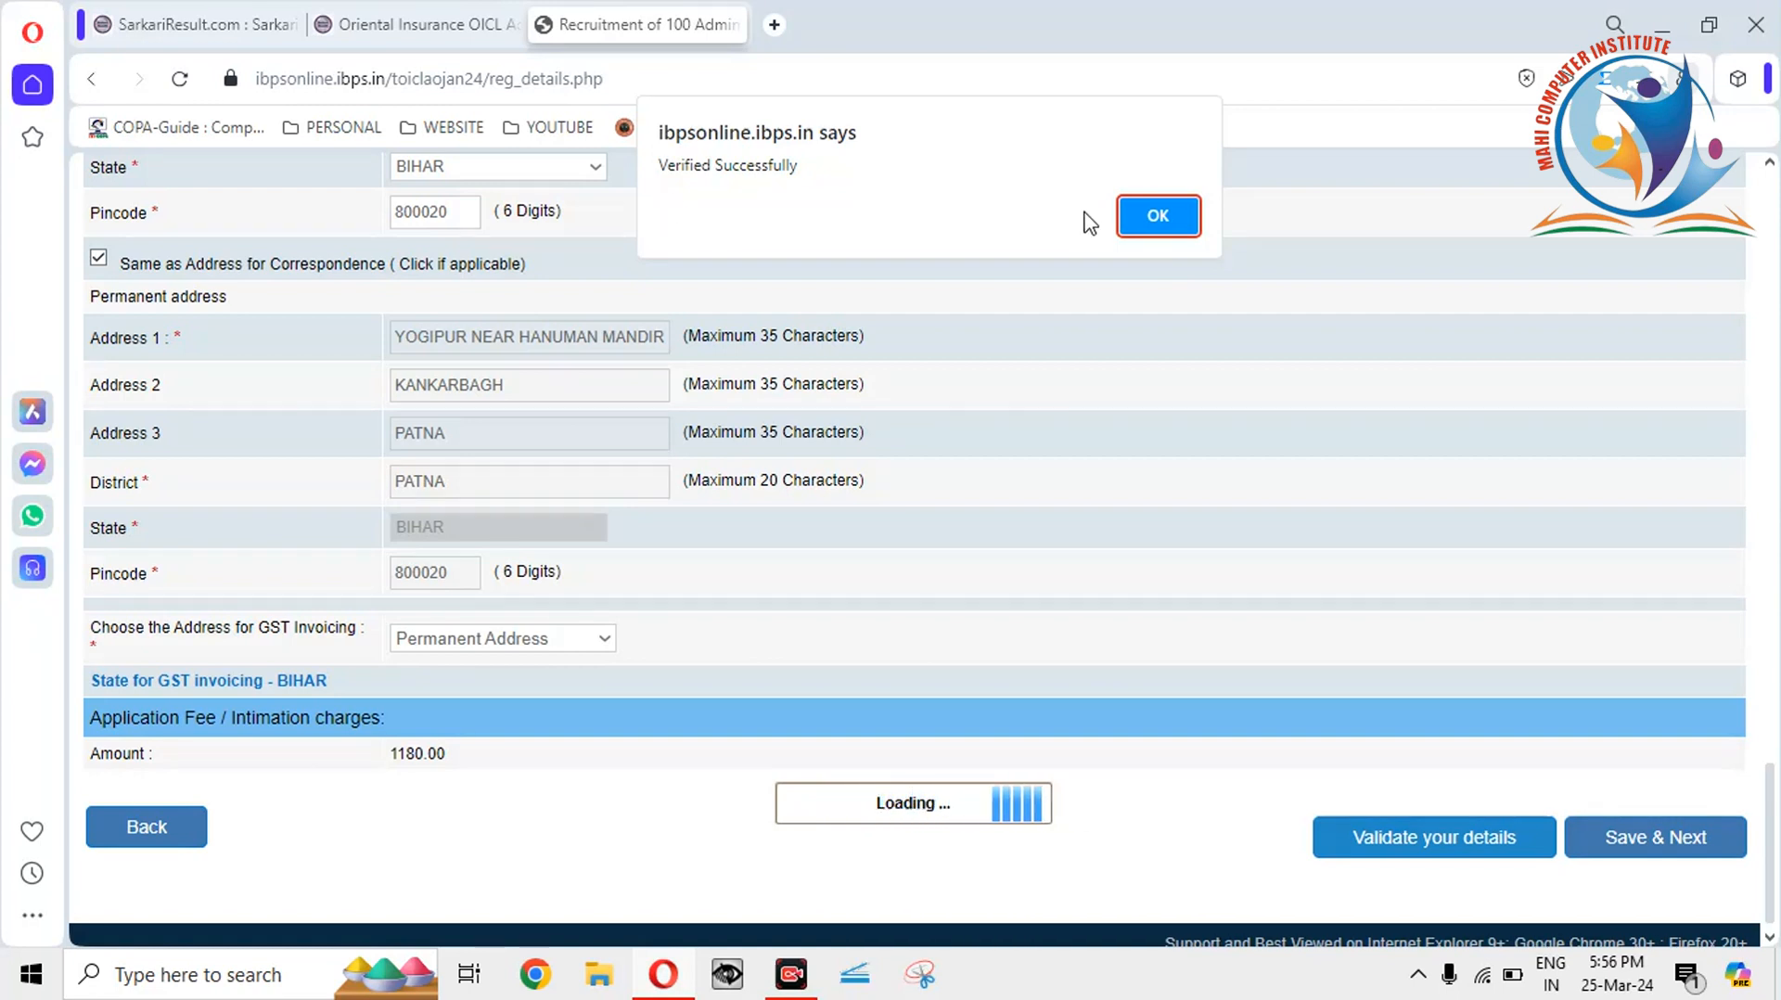
{"action": "left_click", "coordinate": [1150, 219]}
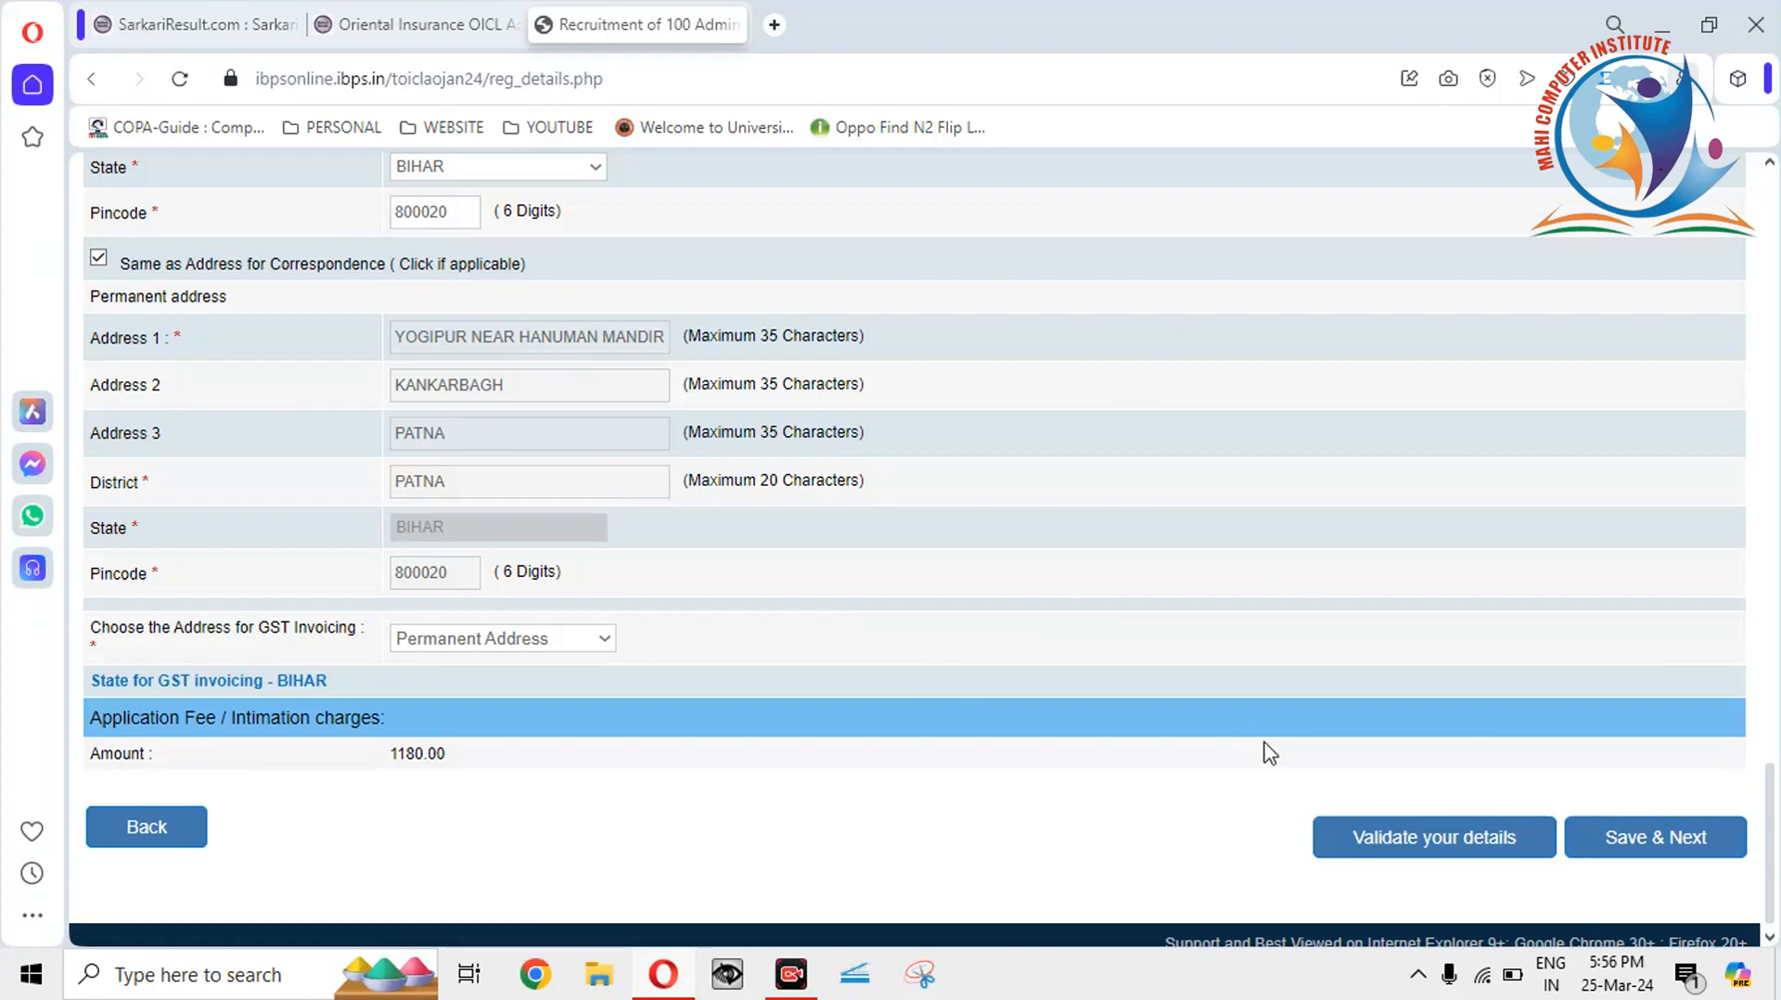
{"action": "left_click_drag", "start_coordinate": [1773, 858], "coordinate": [1744, 657]}
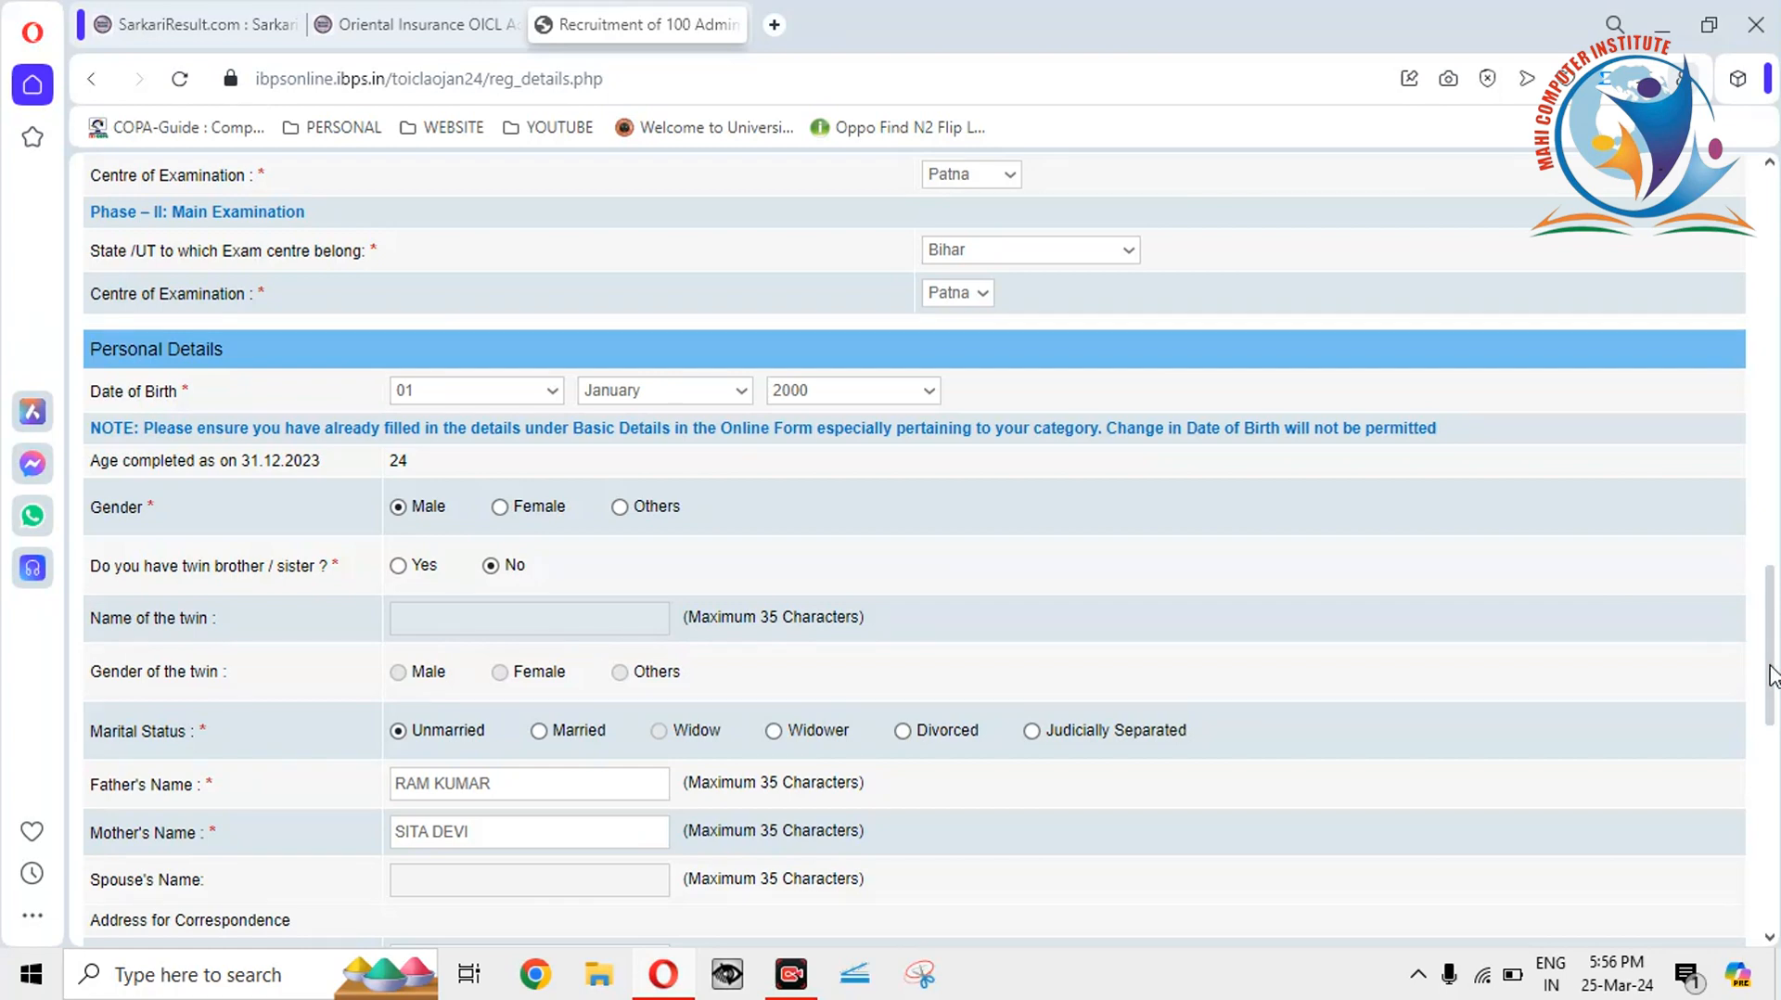
{"action": "mouse_move", "coordinate": [1773, 677]}
{"action": "left_mouse_down"}
{"action": "mouse_move", "coordinate": [1774, 774]}
{"action": "mouse_move", "coordinate": [1760, 559]}
{"action": "mouse_move", "coordinate": [1768, 682]}
{"action": "left_mouse_up"}
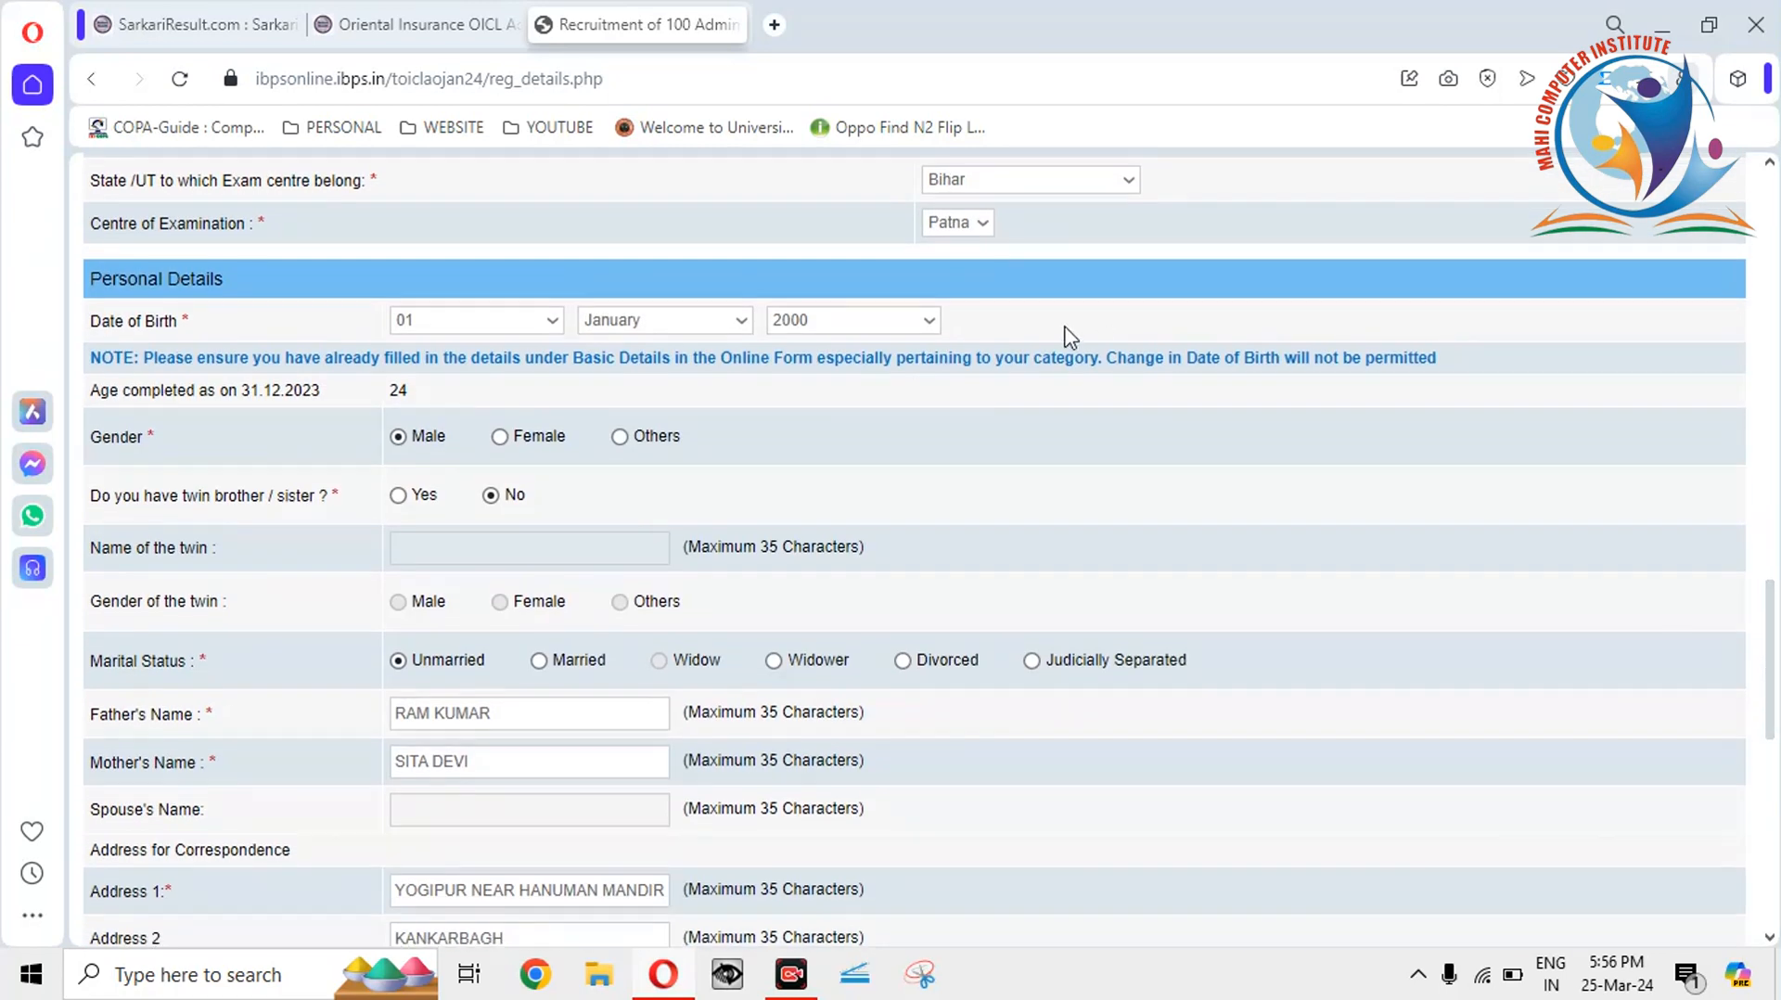
{"action": "left_click", "coordinate": [930, 322]}
{"action": "left_click", "coordinate": [856, 348]}
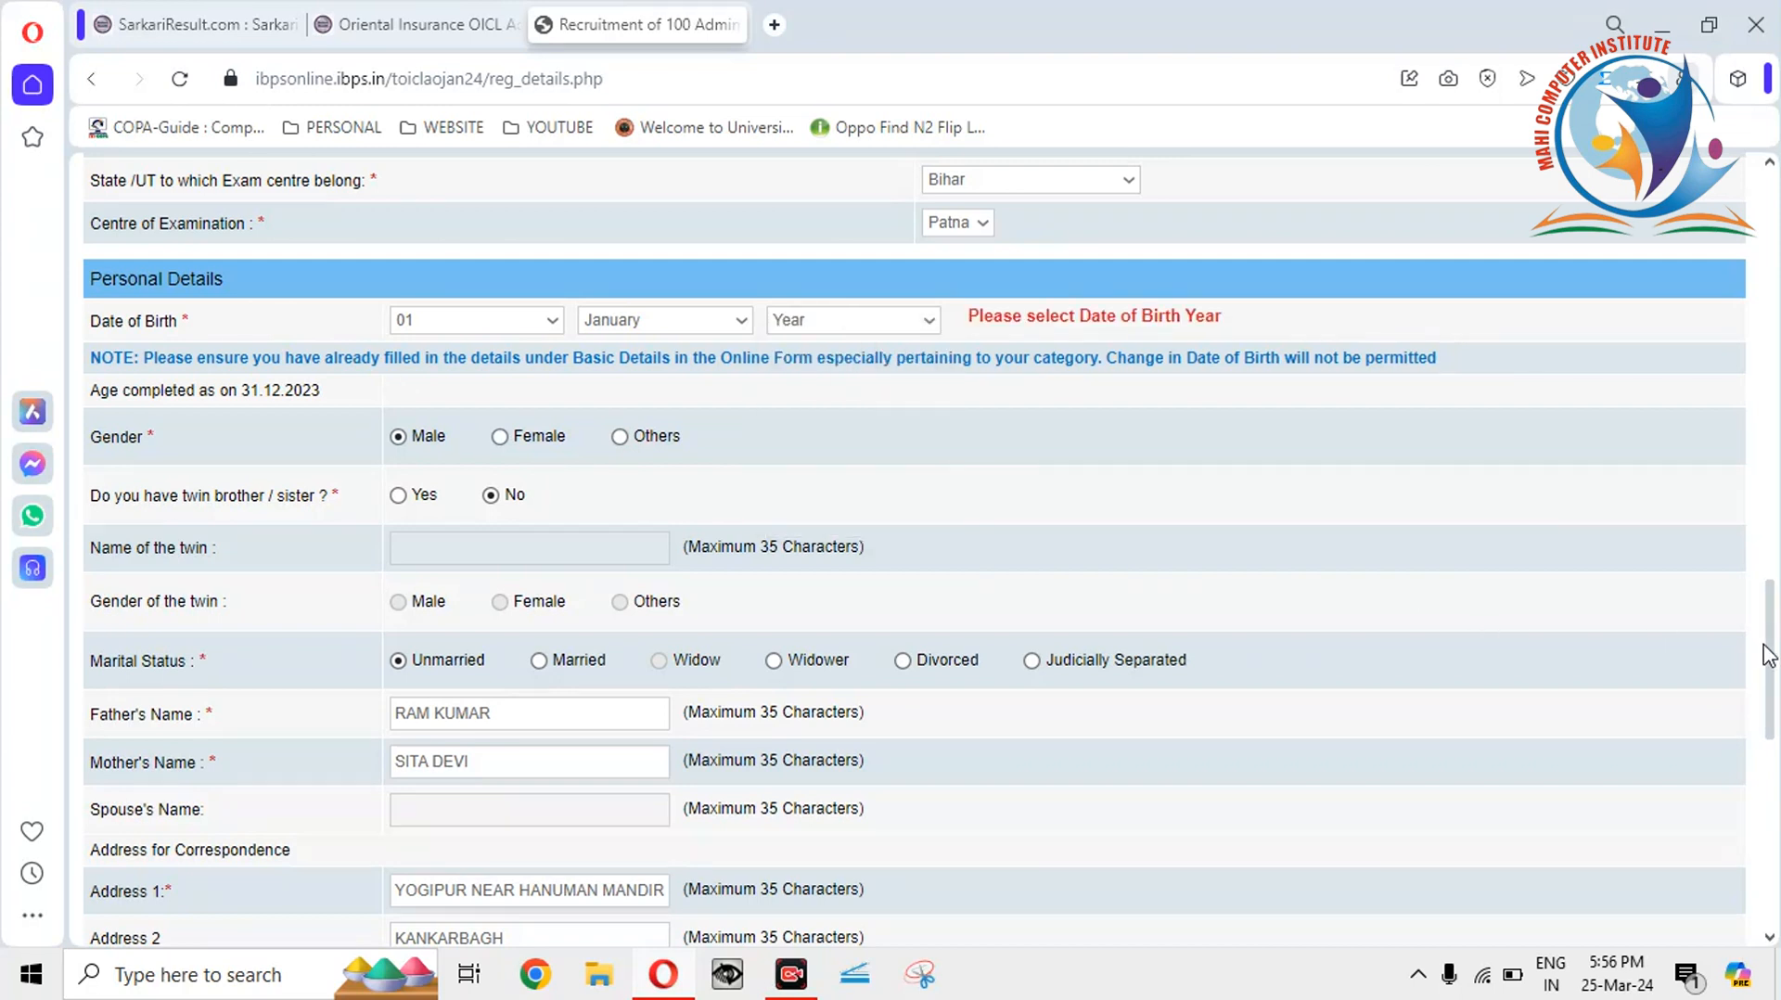
{"action": "left_click", "coordinate": [927, 320]}
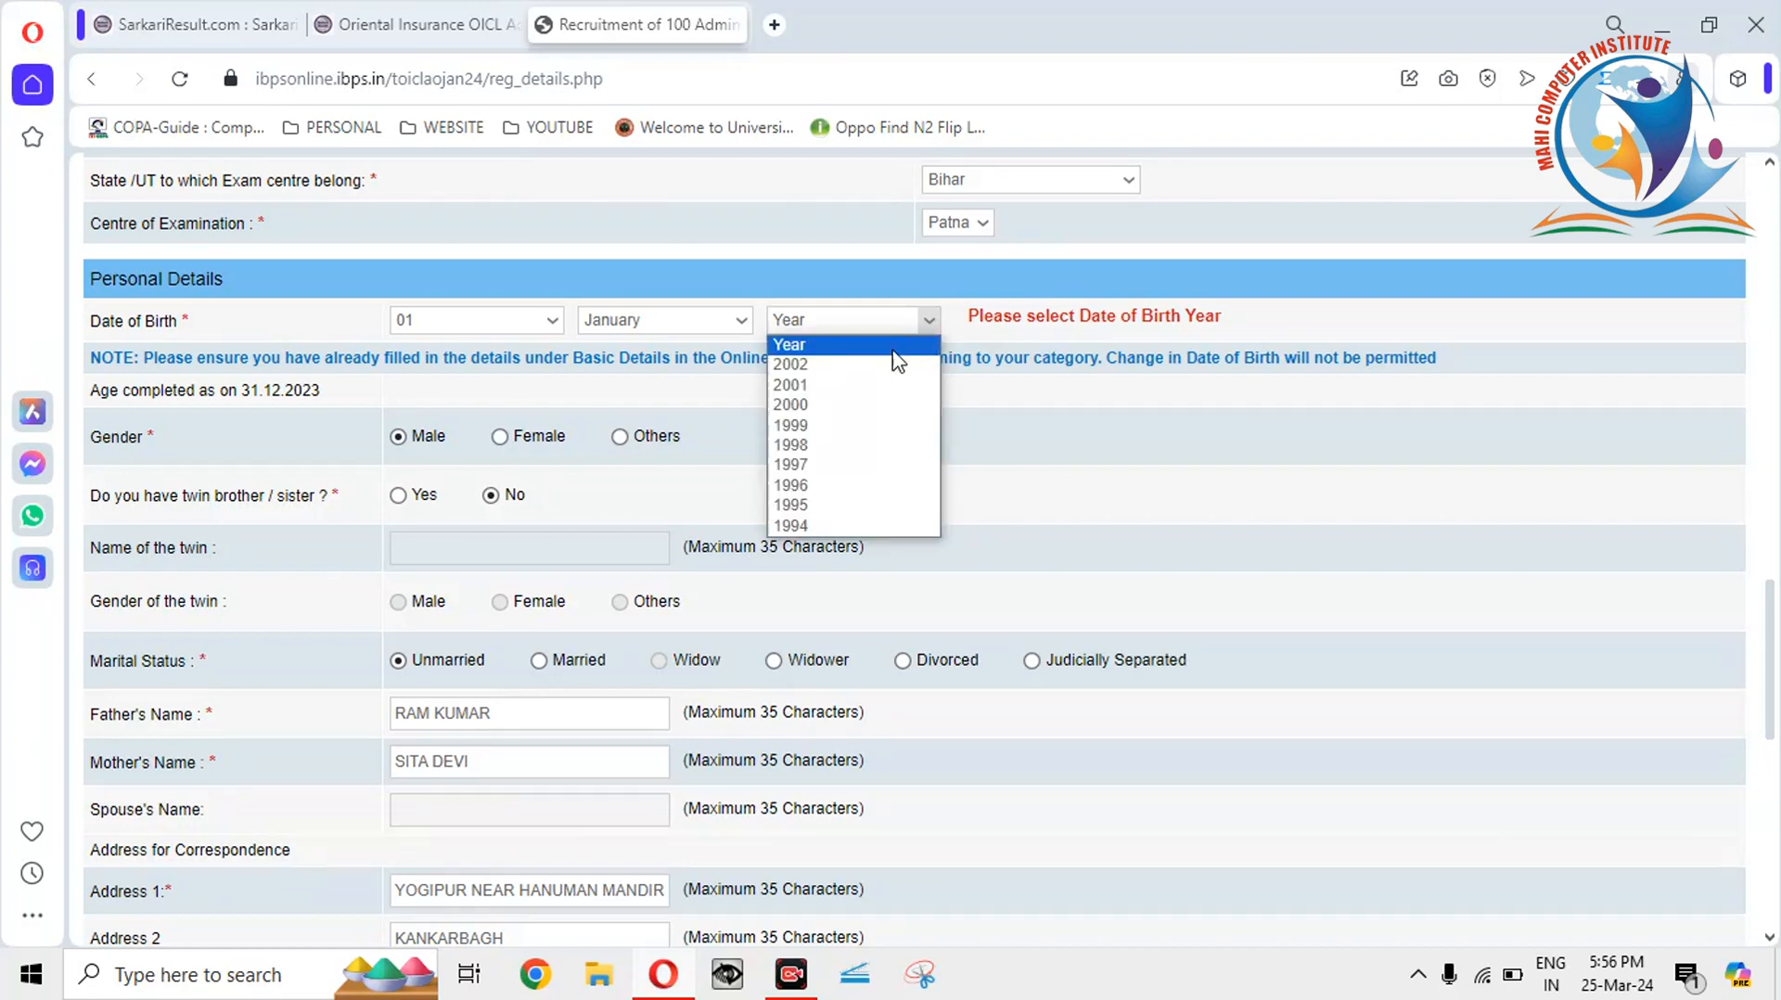
{"action": "left_click", "coordinate": [867, 405]}
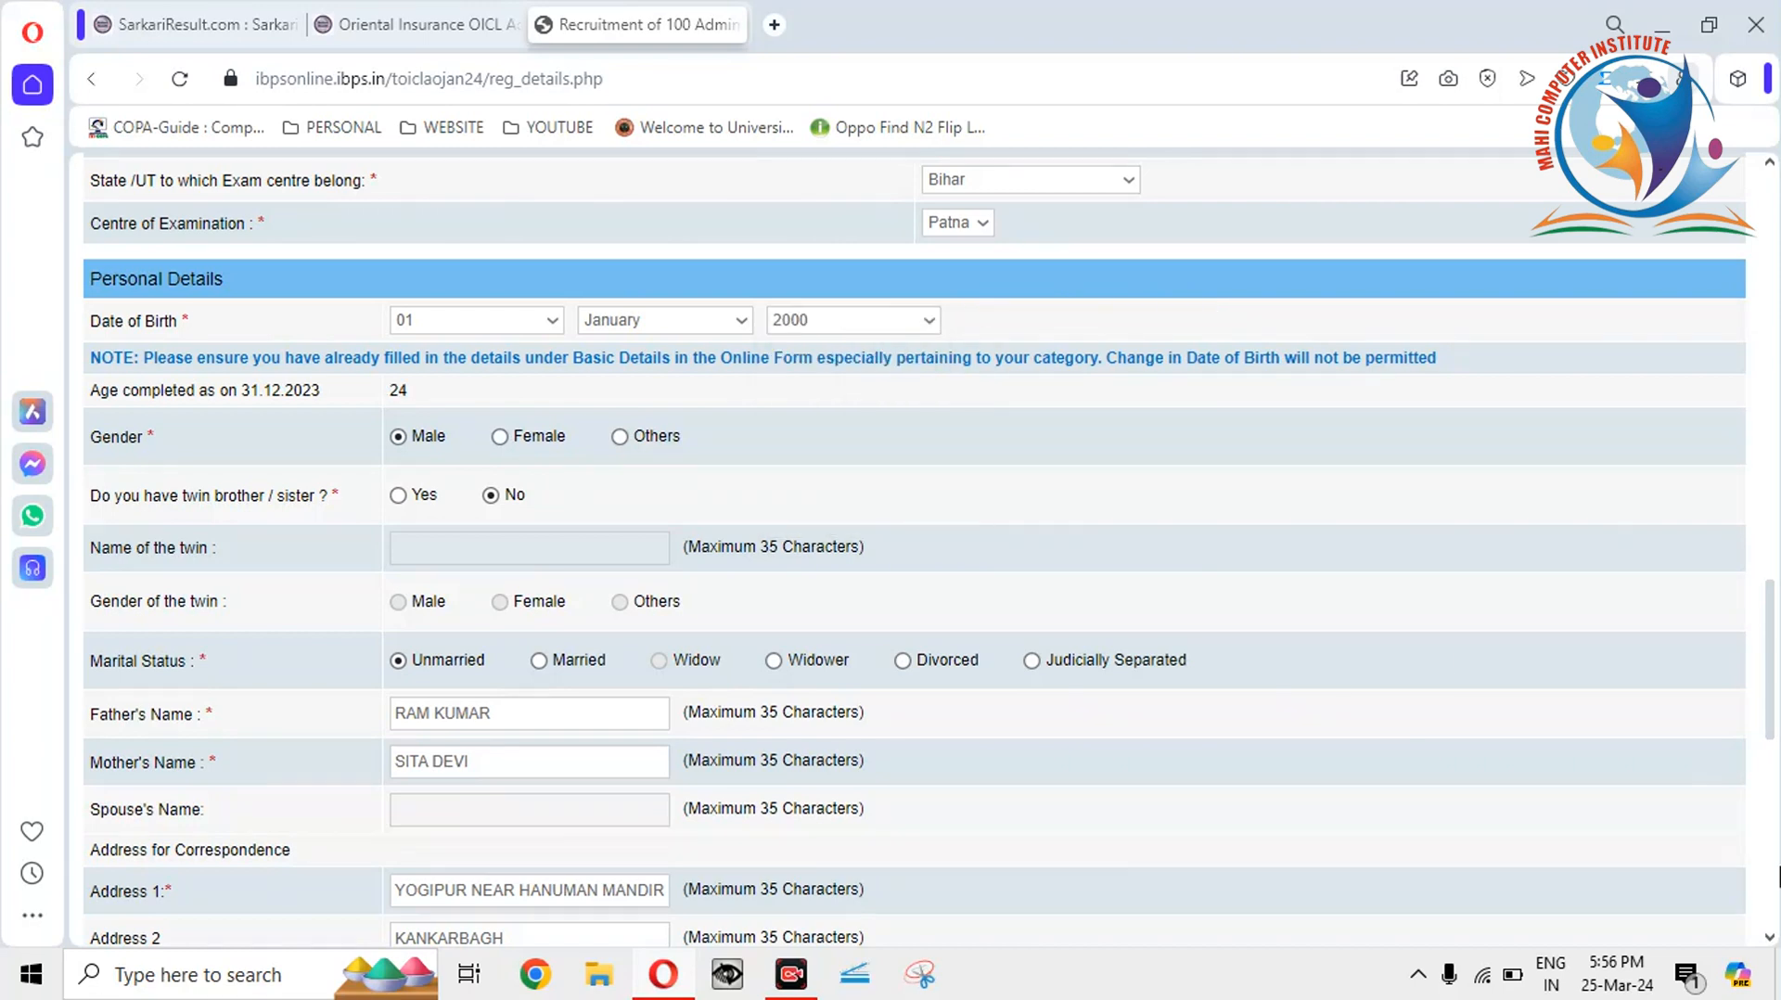
Re-validate the details, acknowledge the success alert, and save to continue.
{"action": "left_click", "coordinate": [1778, 866]}
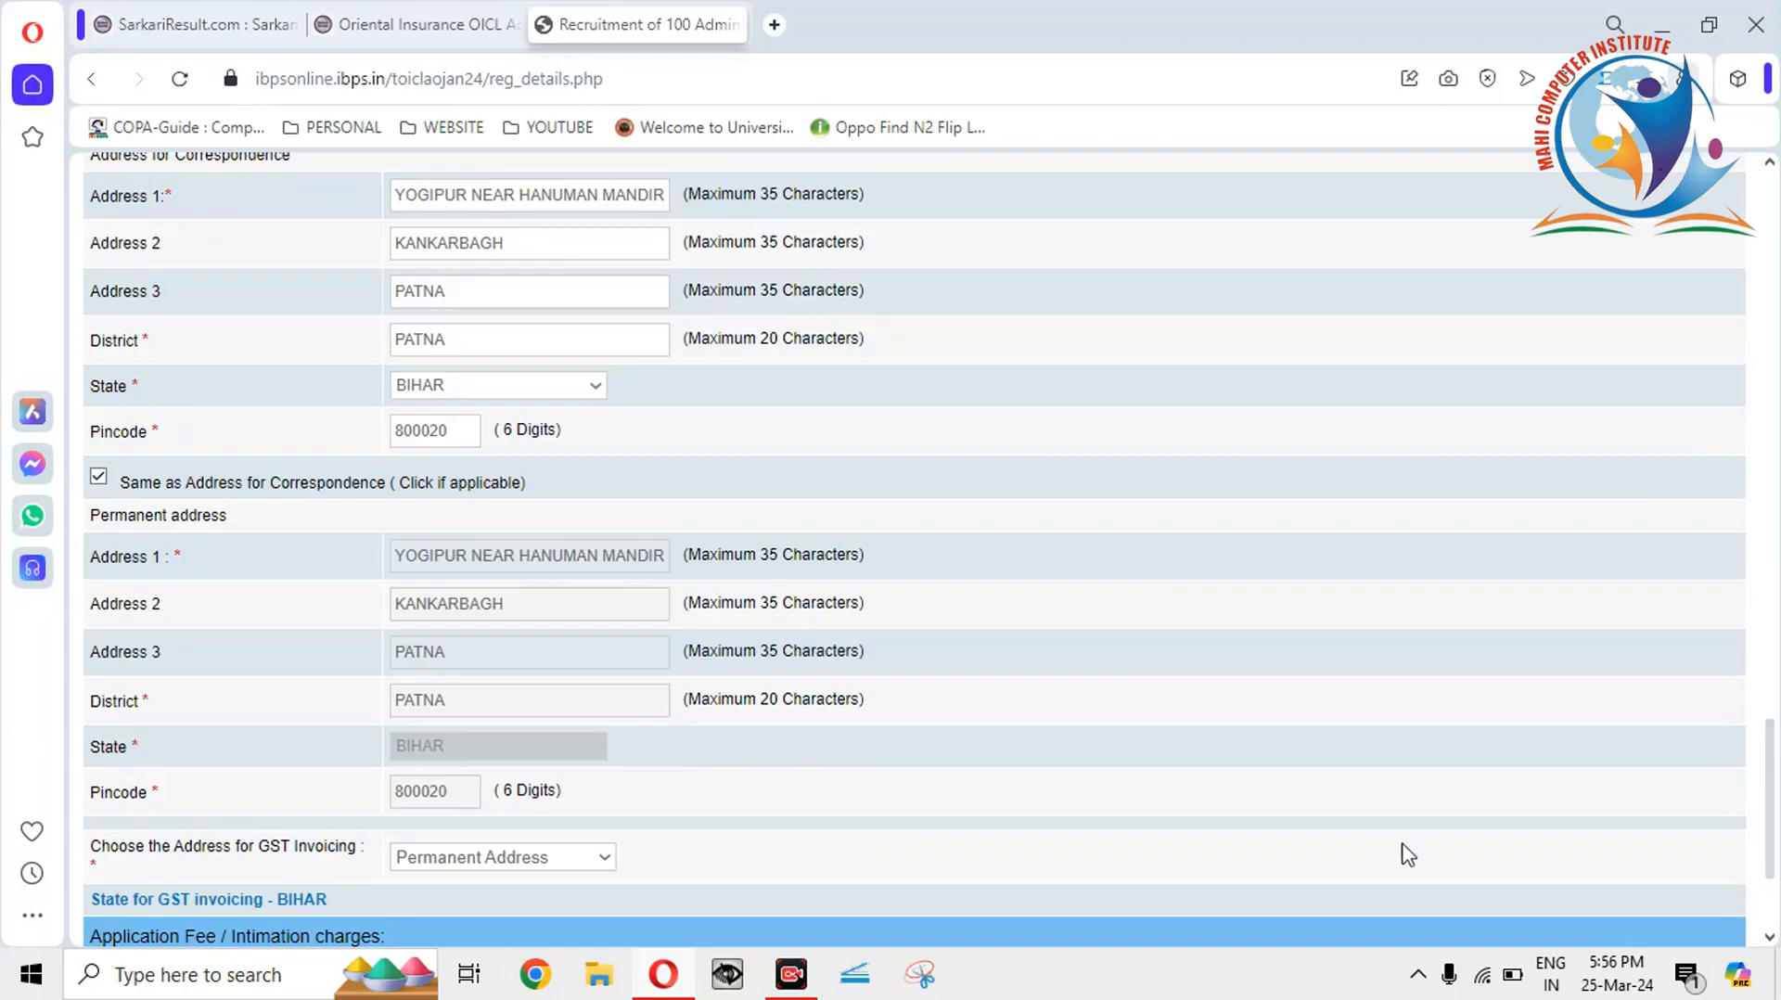
{"action": "left_click", "coordinate": [1771, 914]}
{"action": "left_click", "coordinate": [1480, 821]}
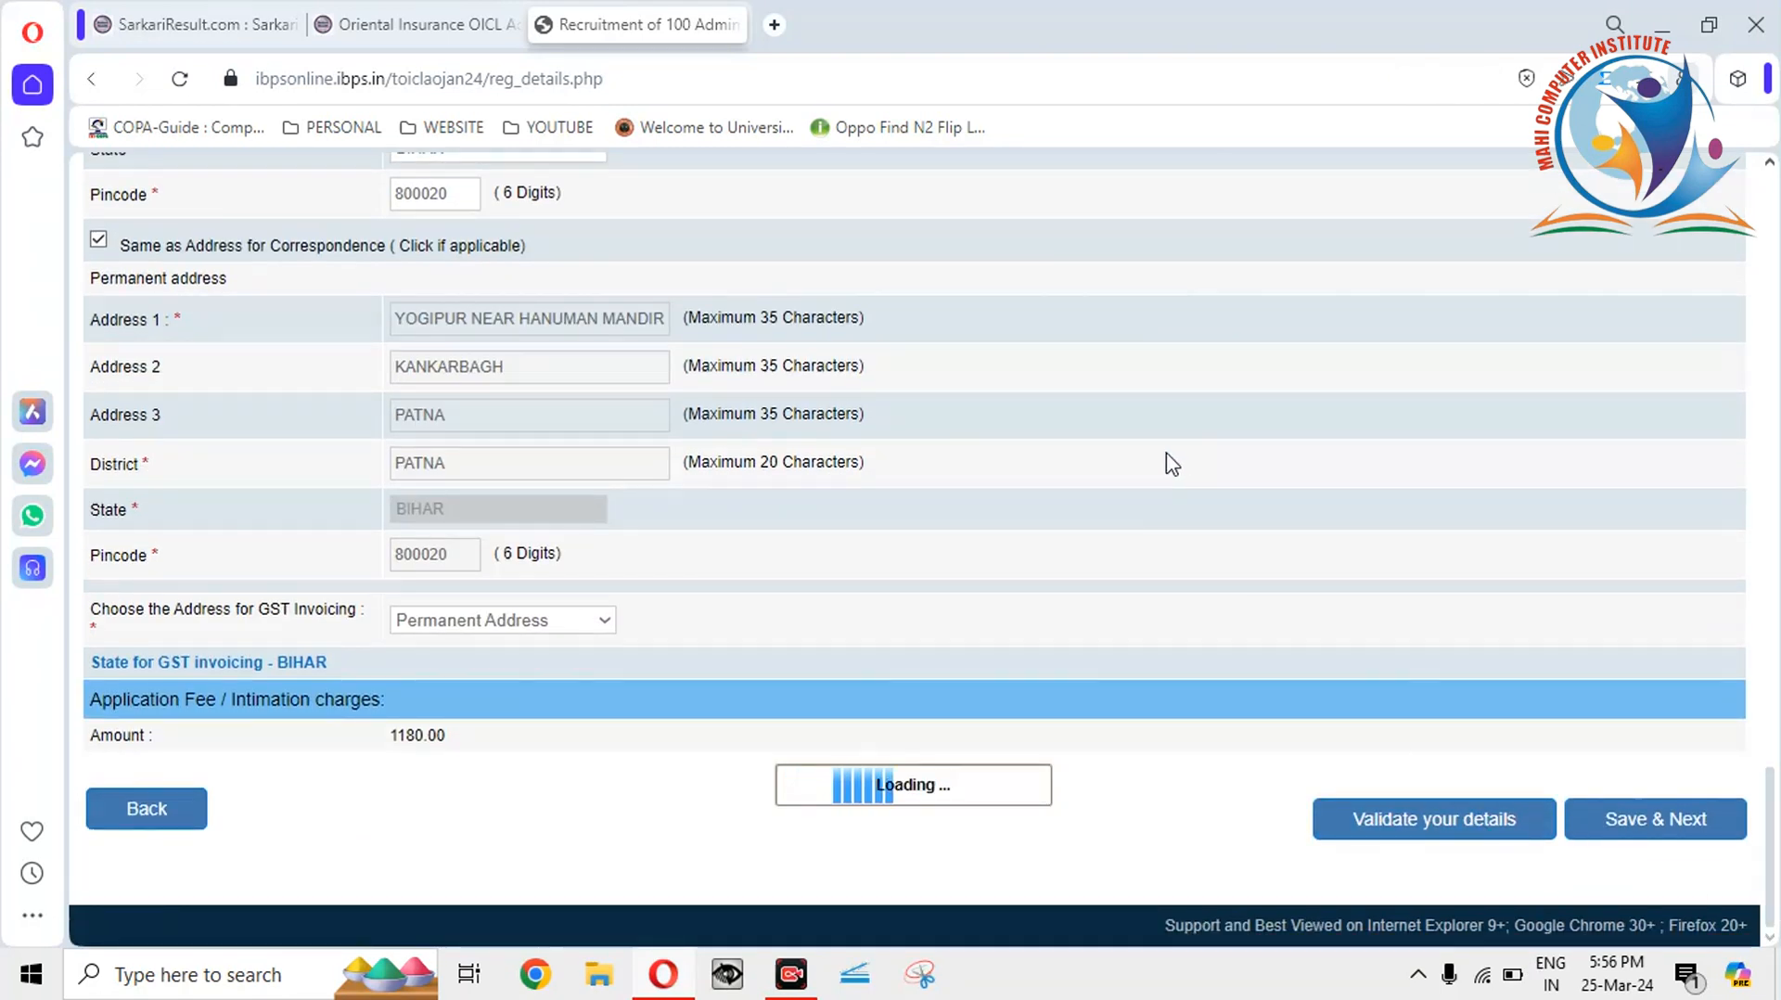
{"action": "left_click", "coordinate": [1158, 215]}
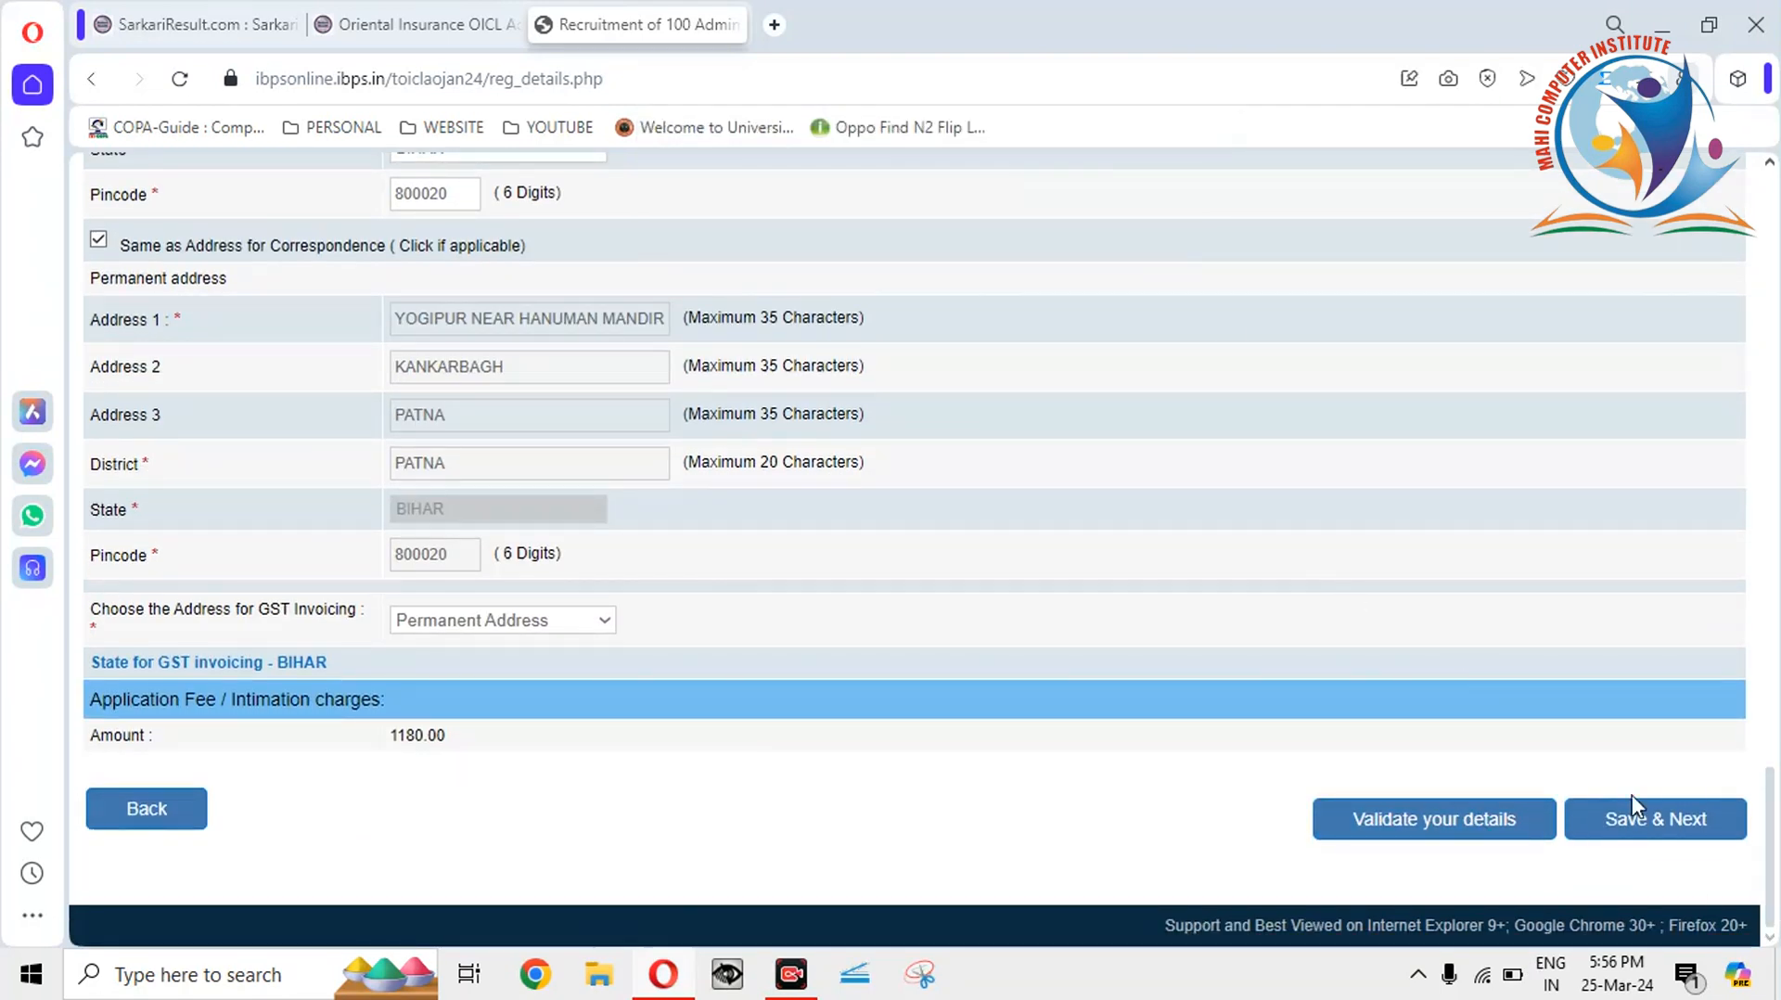
{"action": "left_click", "coordinate": [1648, 822]}
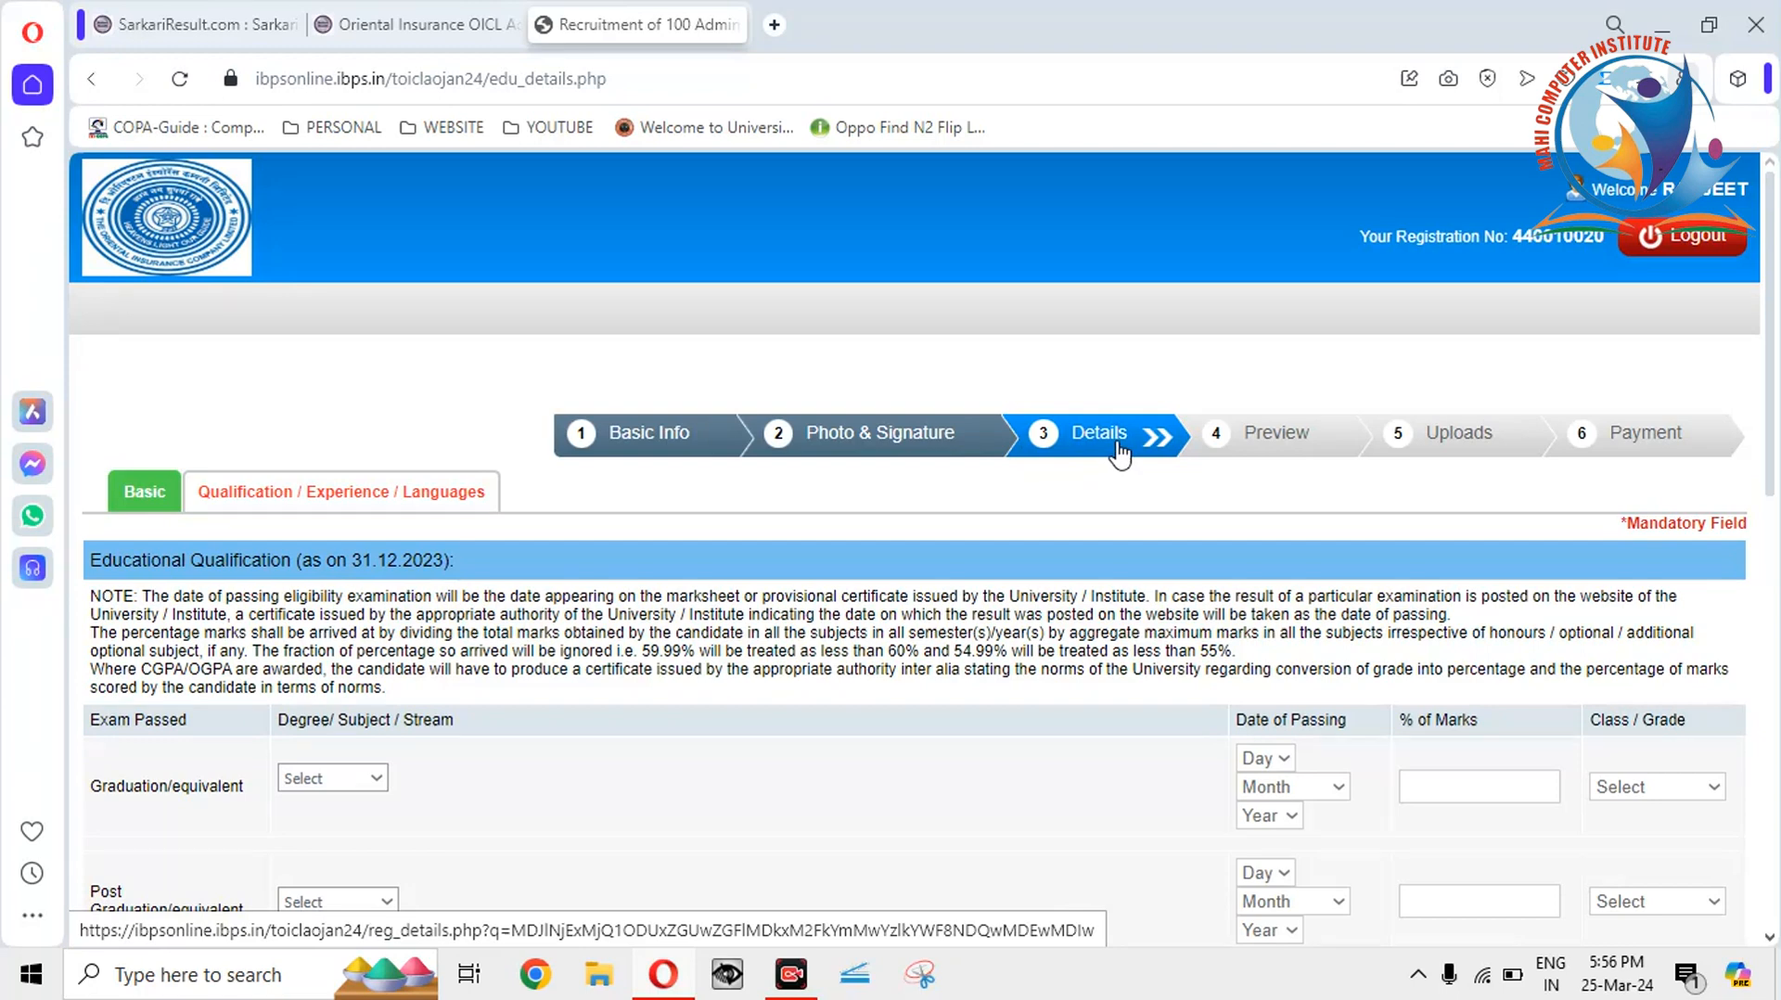
Set the Graduation stream to Commerce.
{"action": "scroll", "coordinate": [1772, 425], "scroll_direction": "down", "scroll_amount": 2}
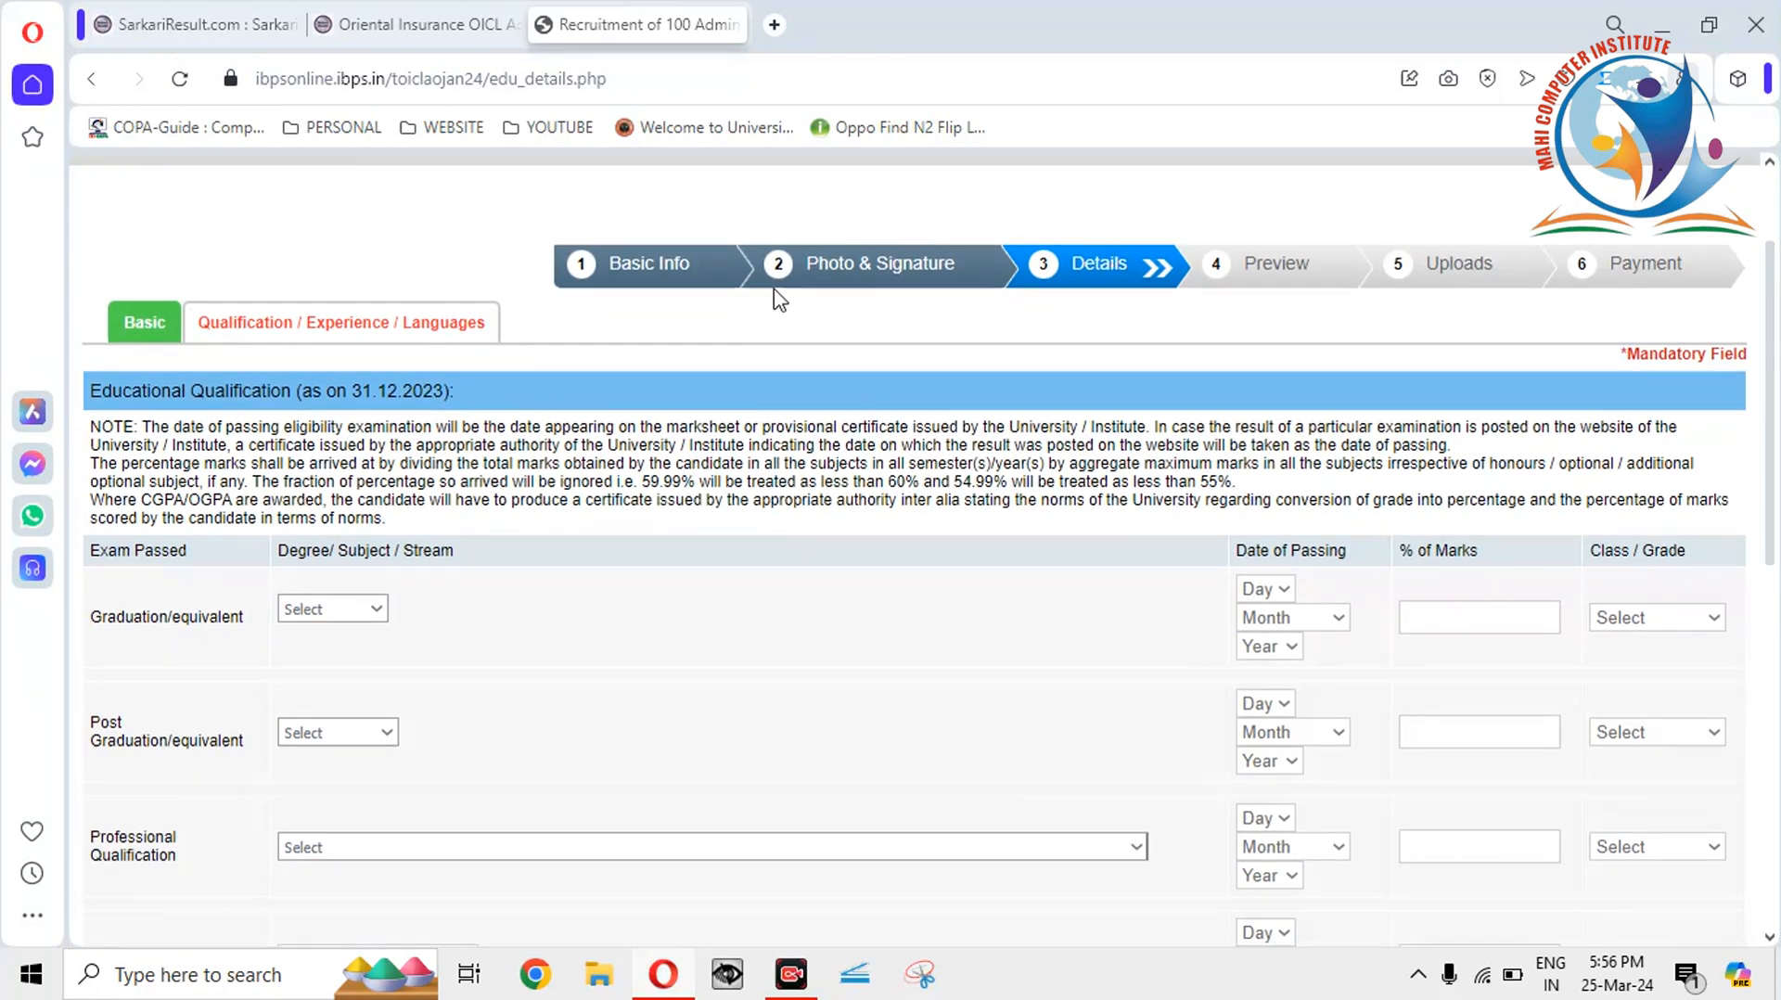
{"action": "scroll", "coordinate": [1757, 352], "scroll_direction": "down", "scroll_amount": 1}
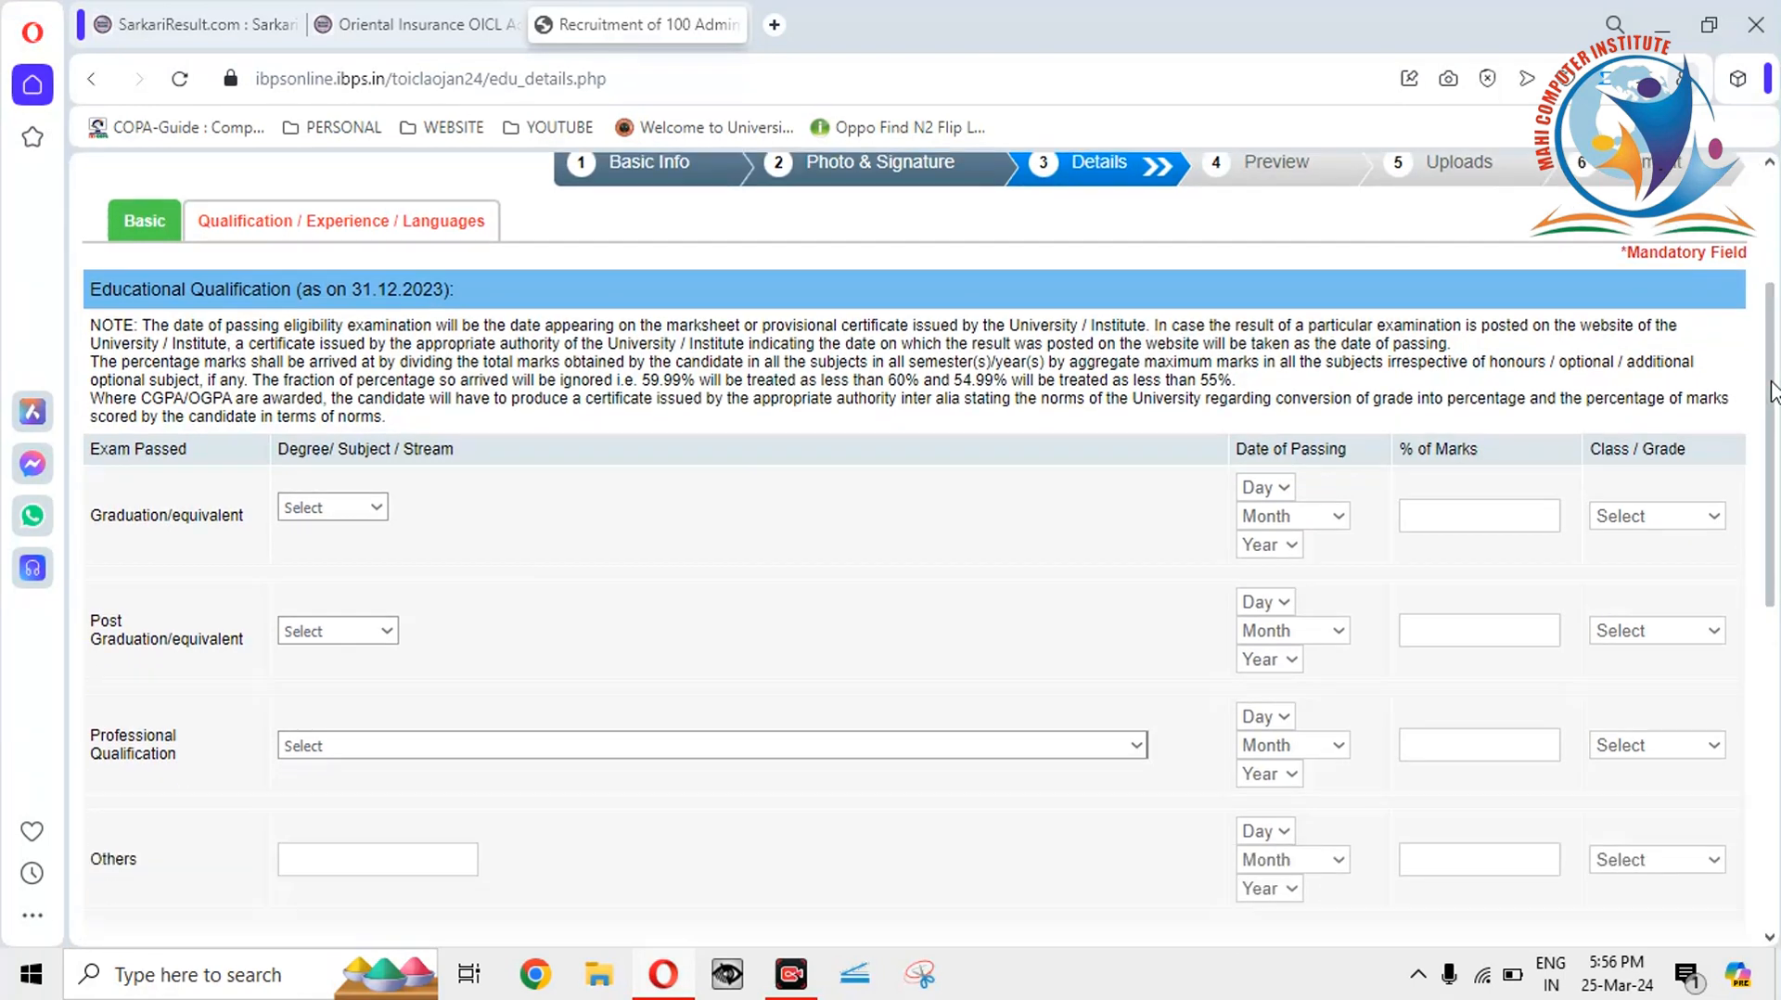
{"action": "left_click", "coordinate": [376, 504]}
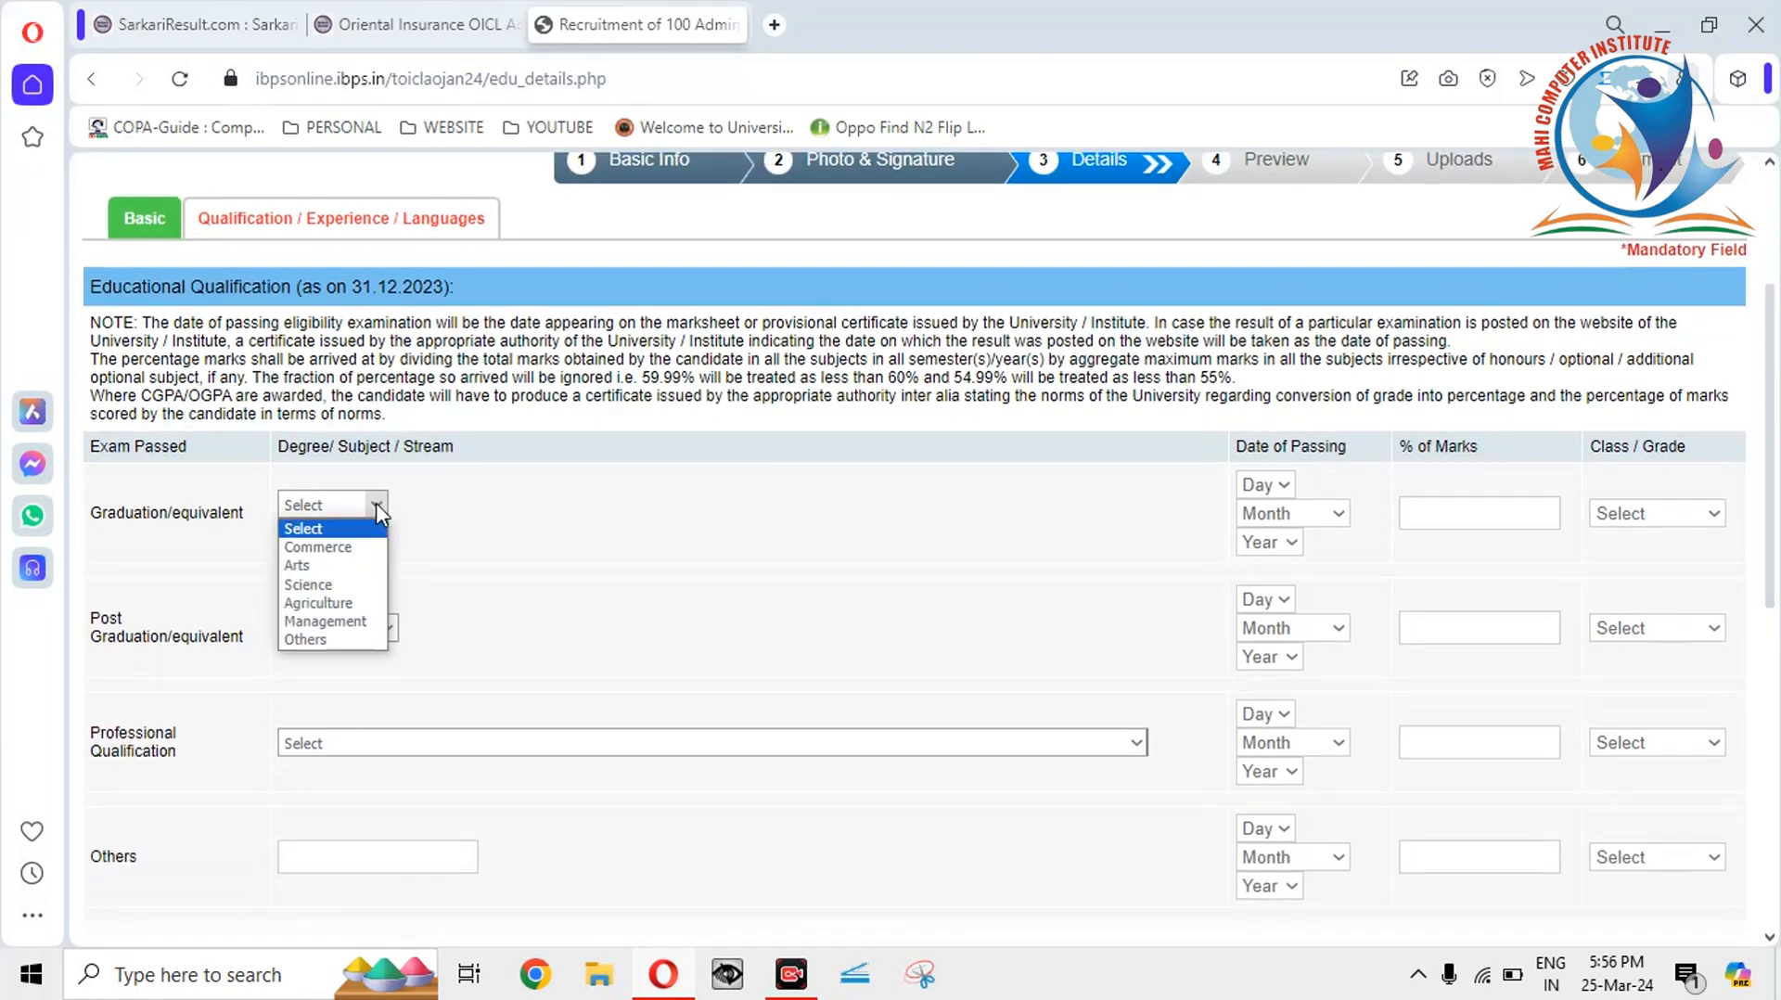
{"action": "left_click", "coordinate": [333, 553]}
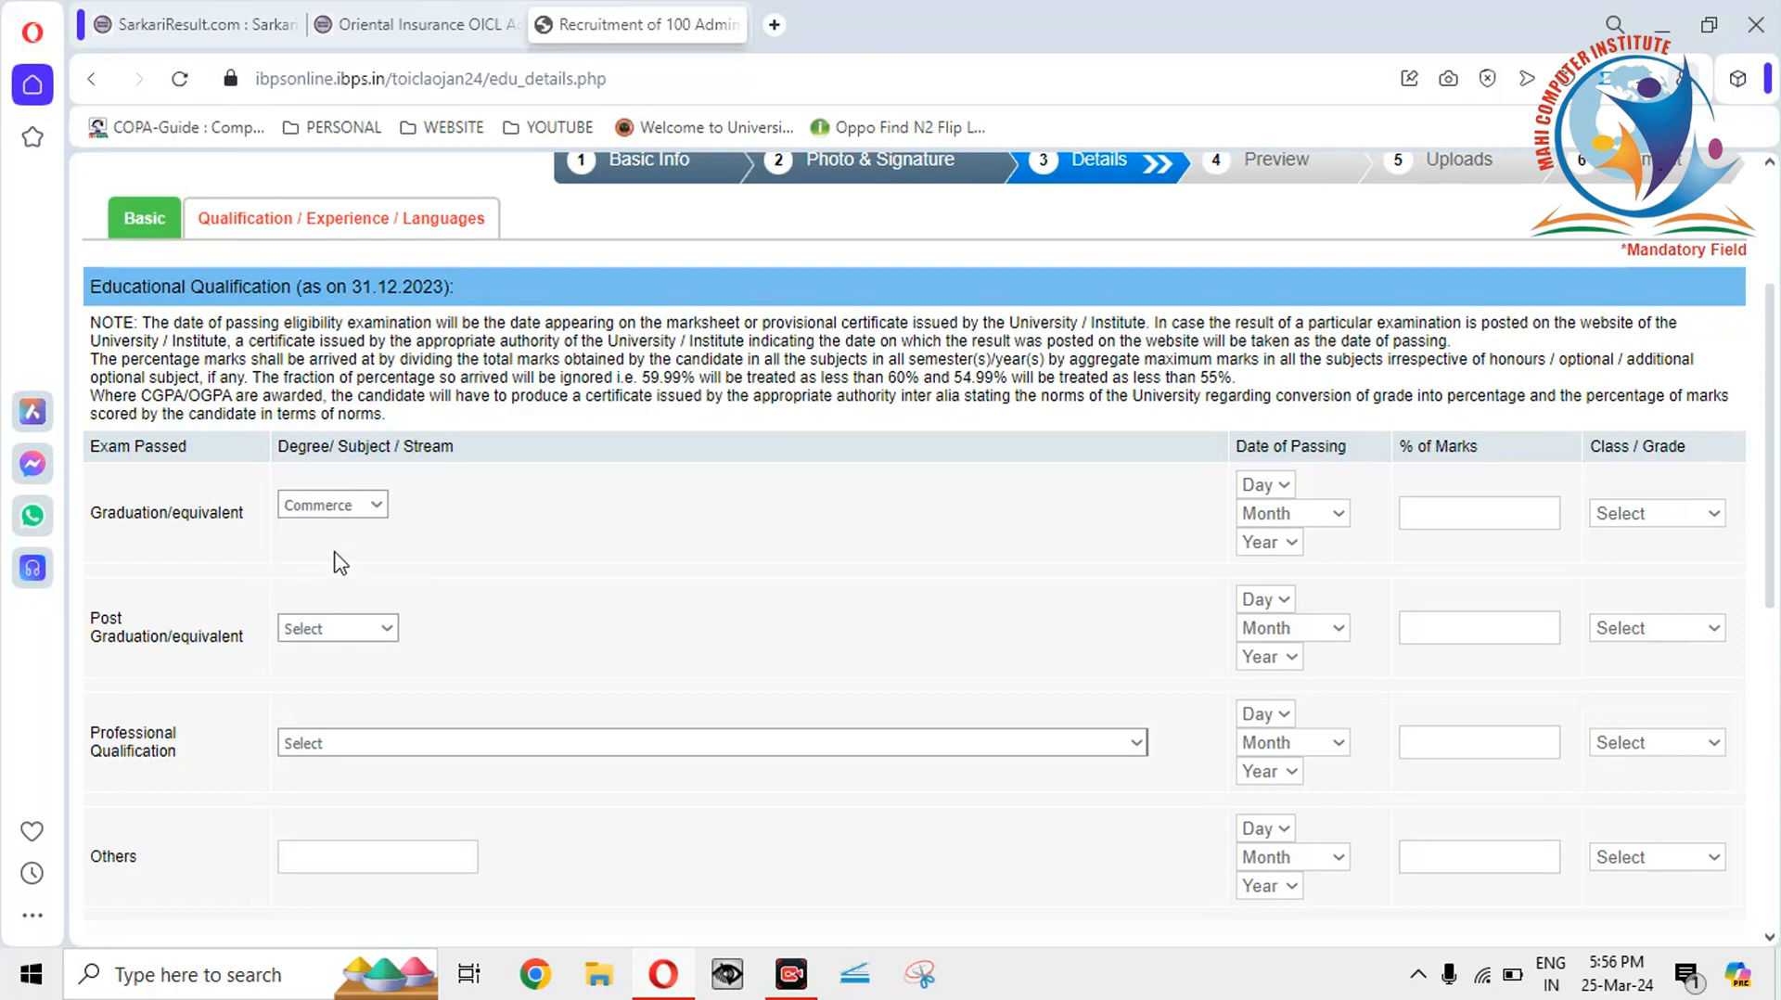
{"action": "left_click", "coordinate": [378, 507]}
{"action": "left_click", "coordinate": [317, 584]}
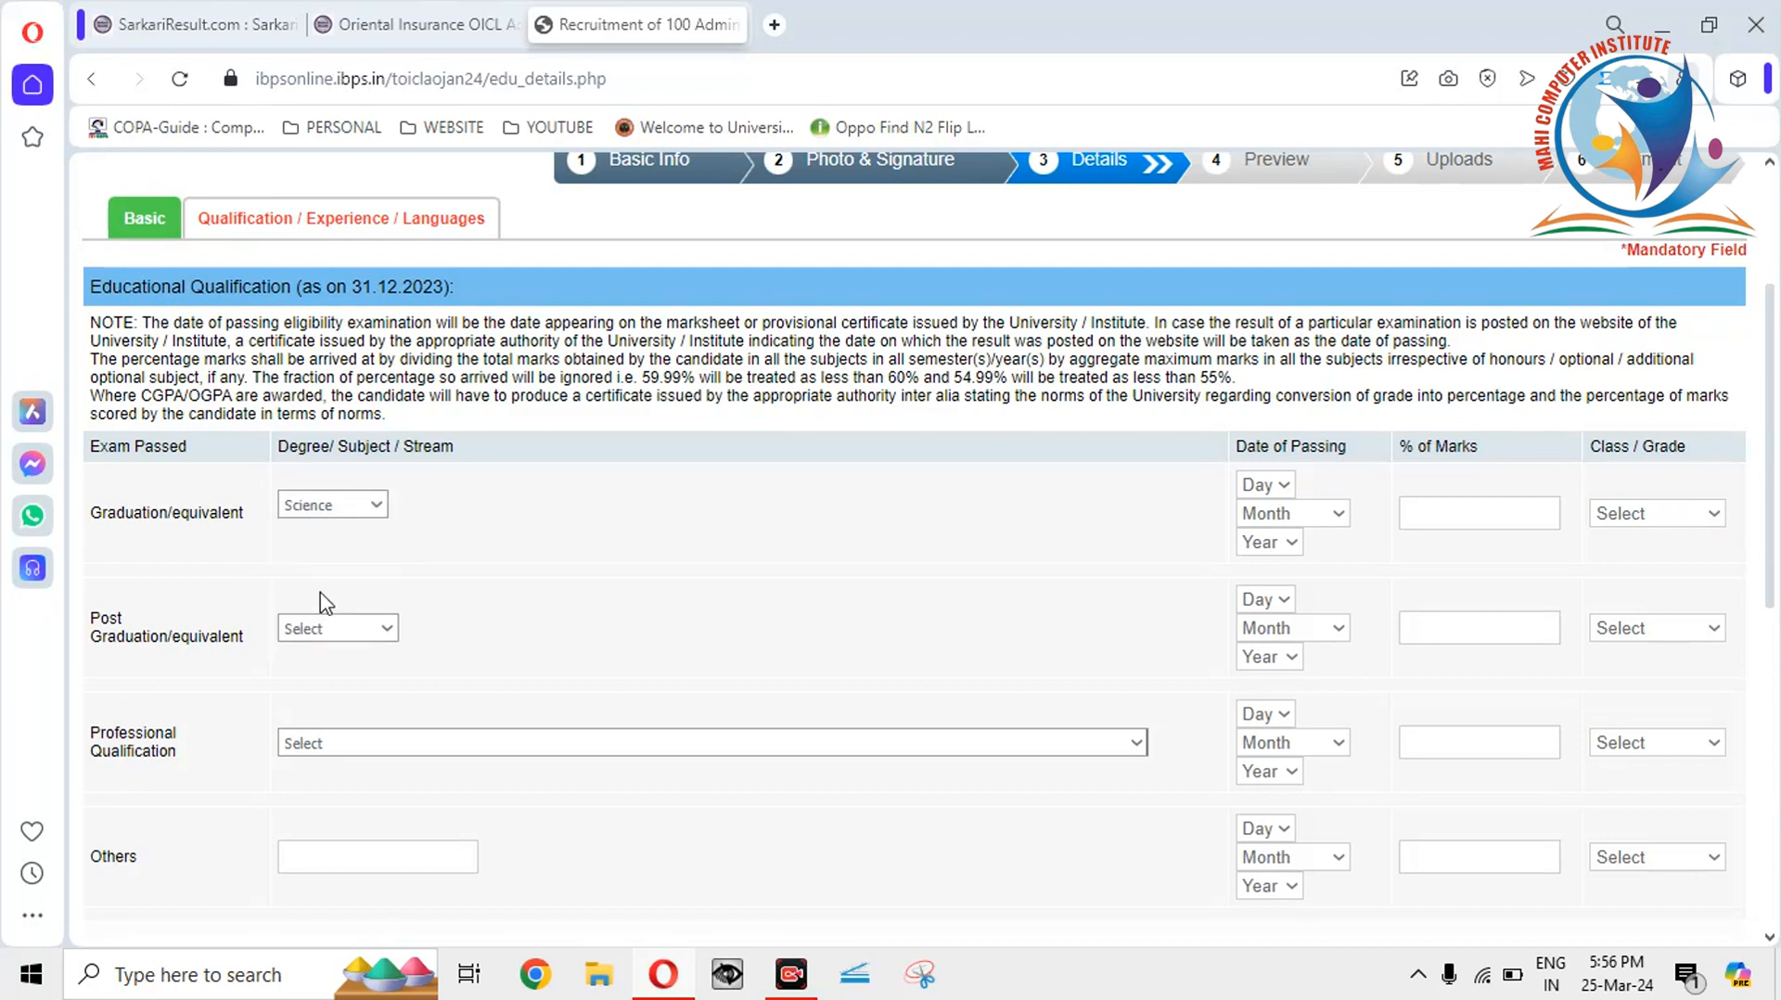
{"action": "left_click", "coordinate": [379, 508]}
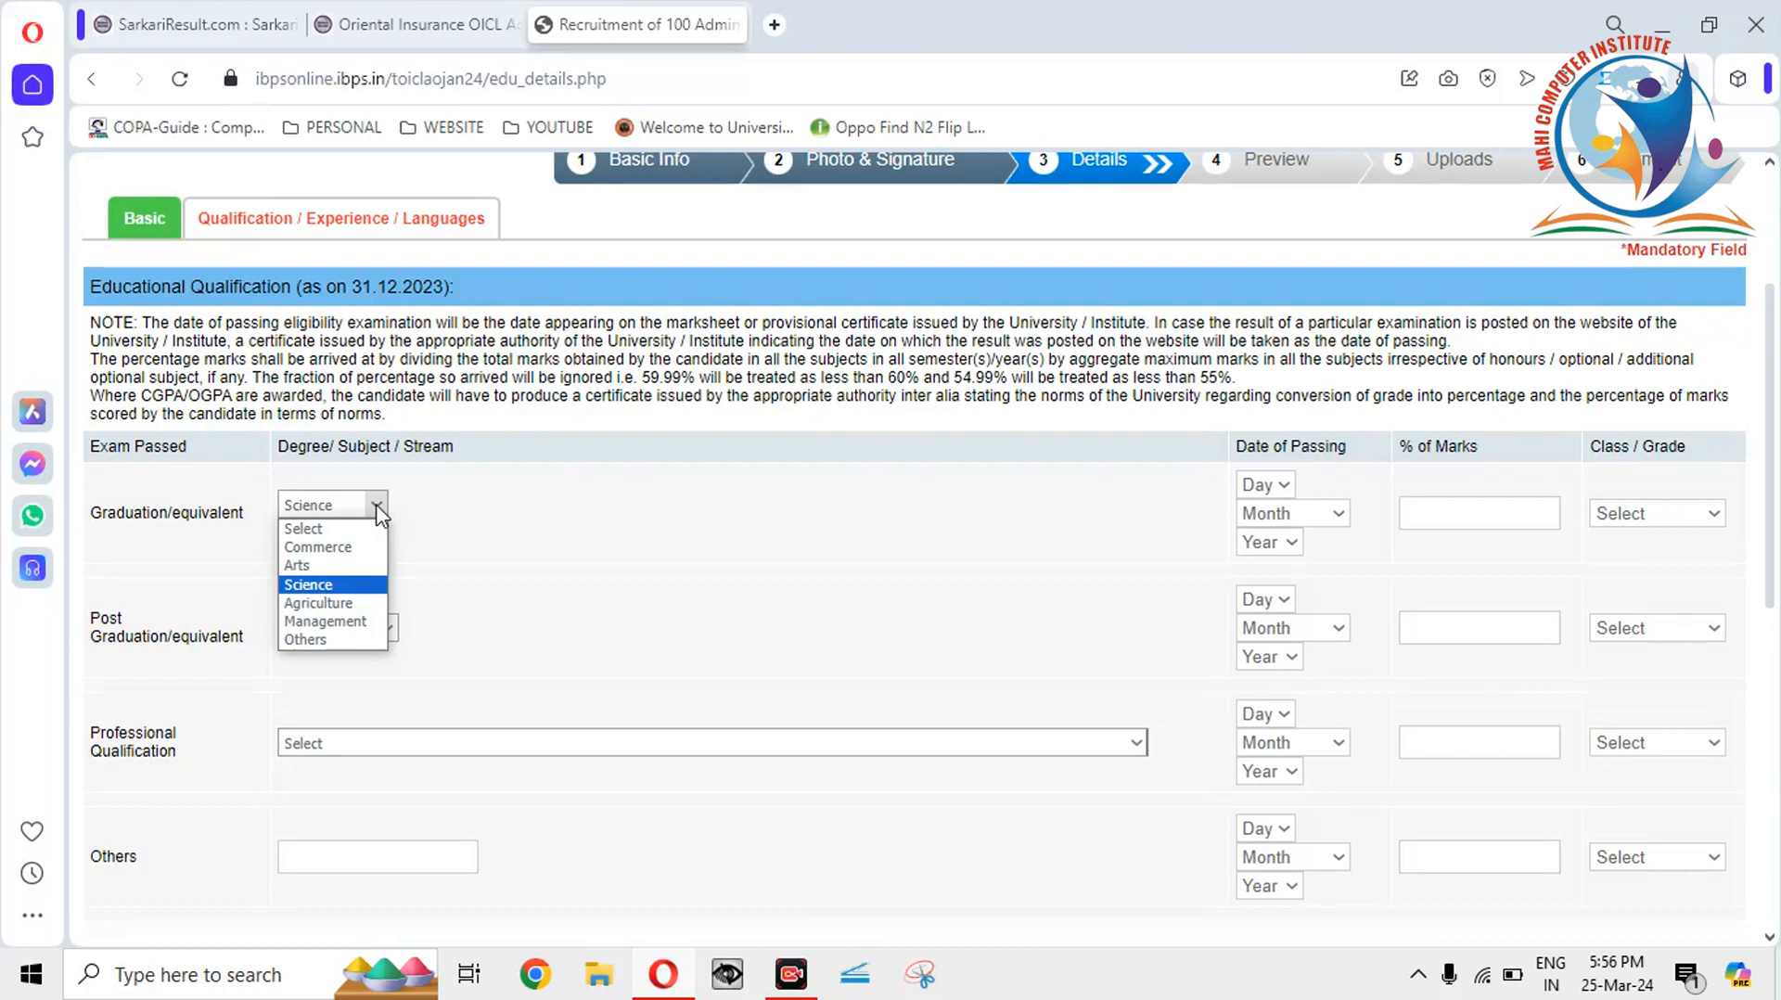
{"action": "left_click", "coordinate": [360, 549]}
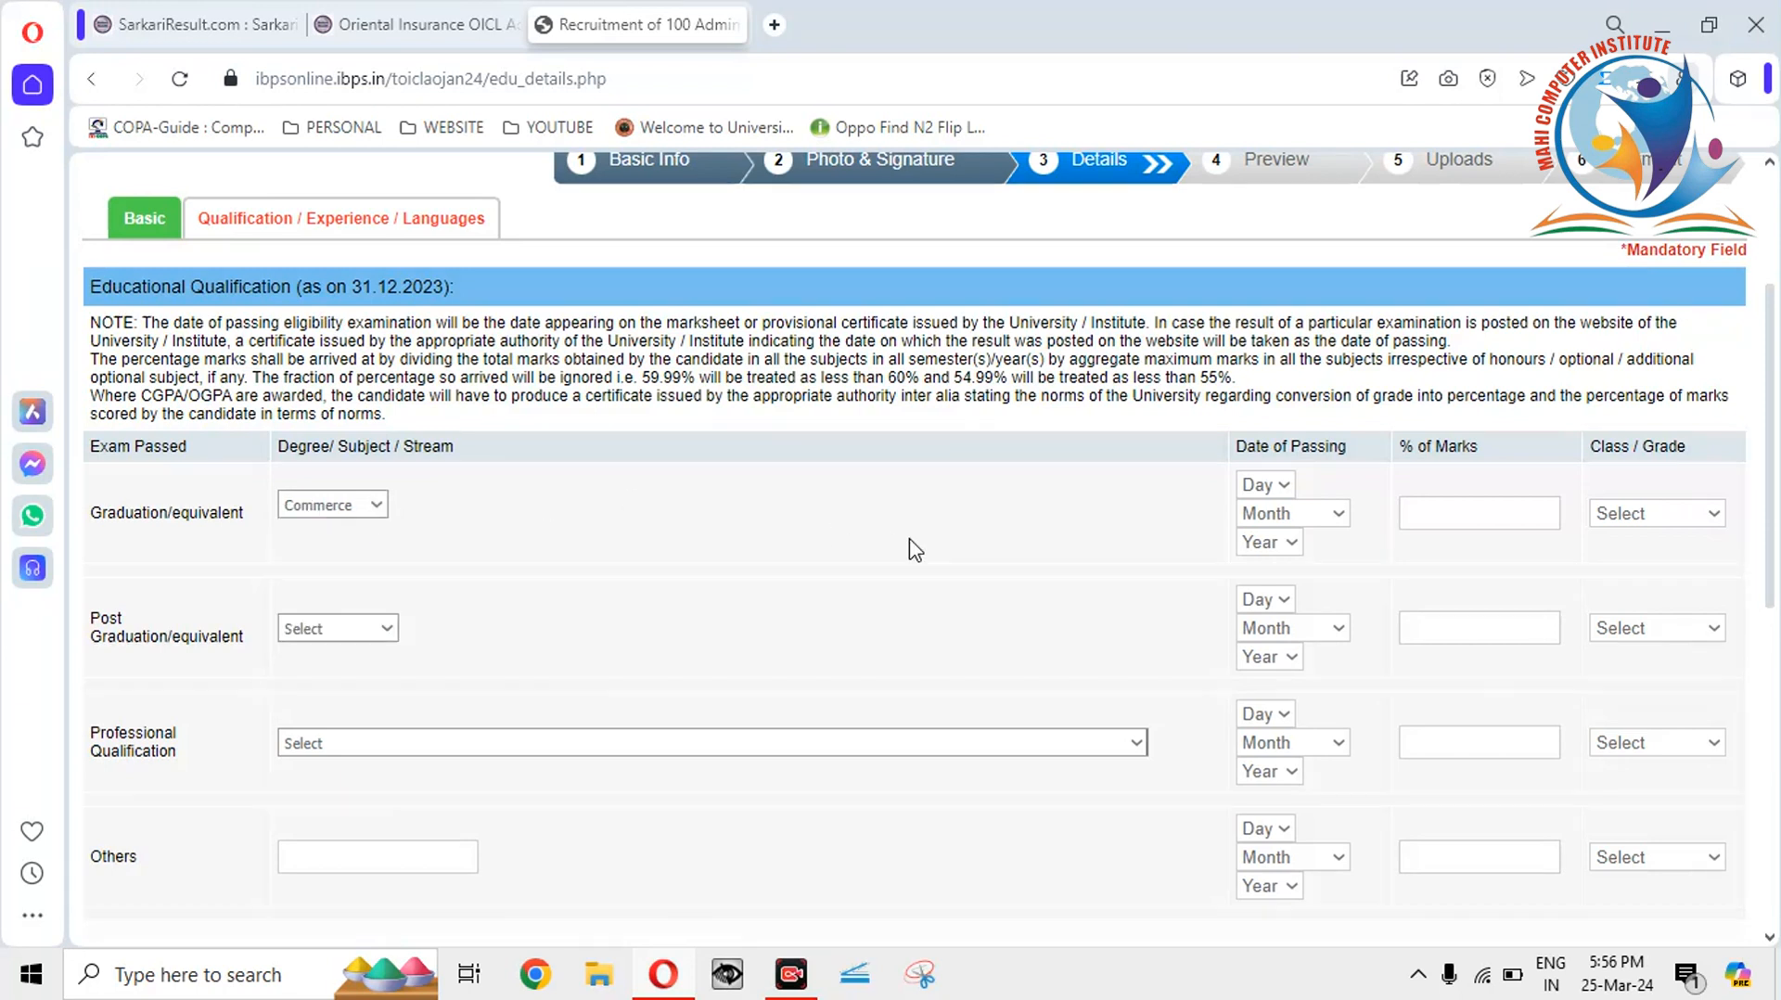
Enter graduation passing date 01 January 2018, 70% marks, and First Class.
{"action": "left_click", "coordinate": [1280, 484]}
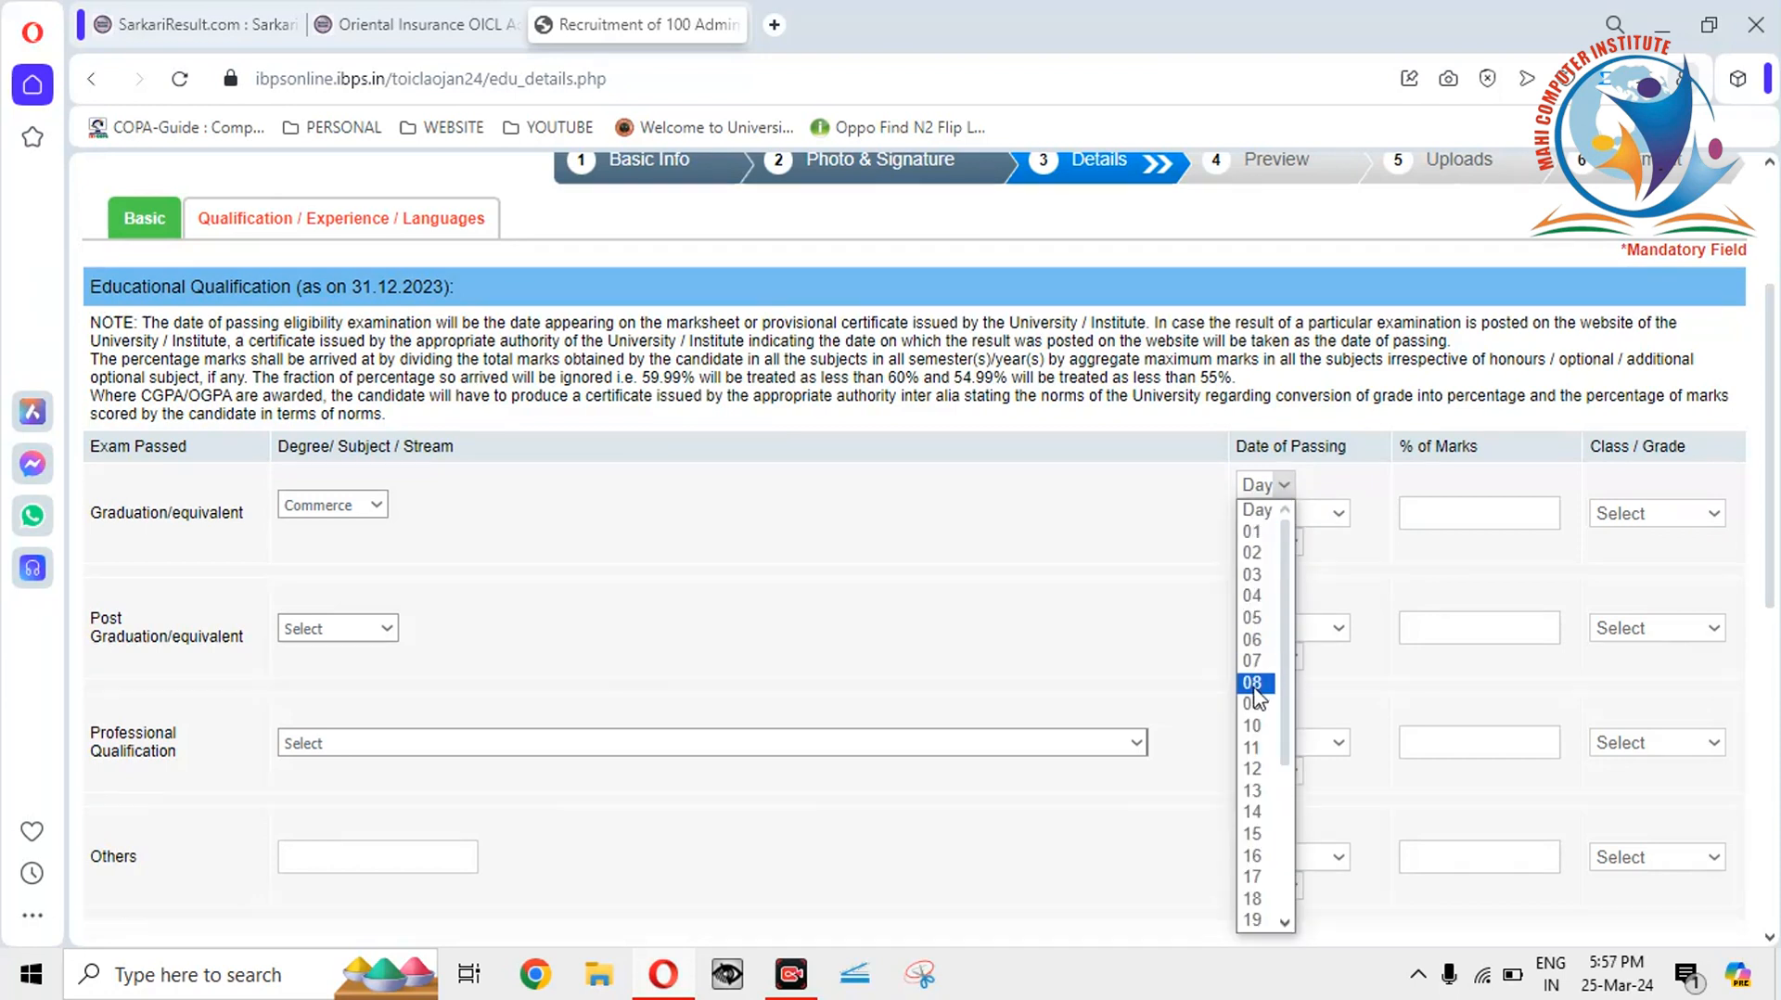
{"action": "left_click", "coordinate": [1252, 531]}
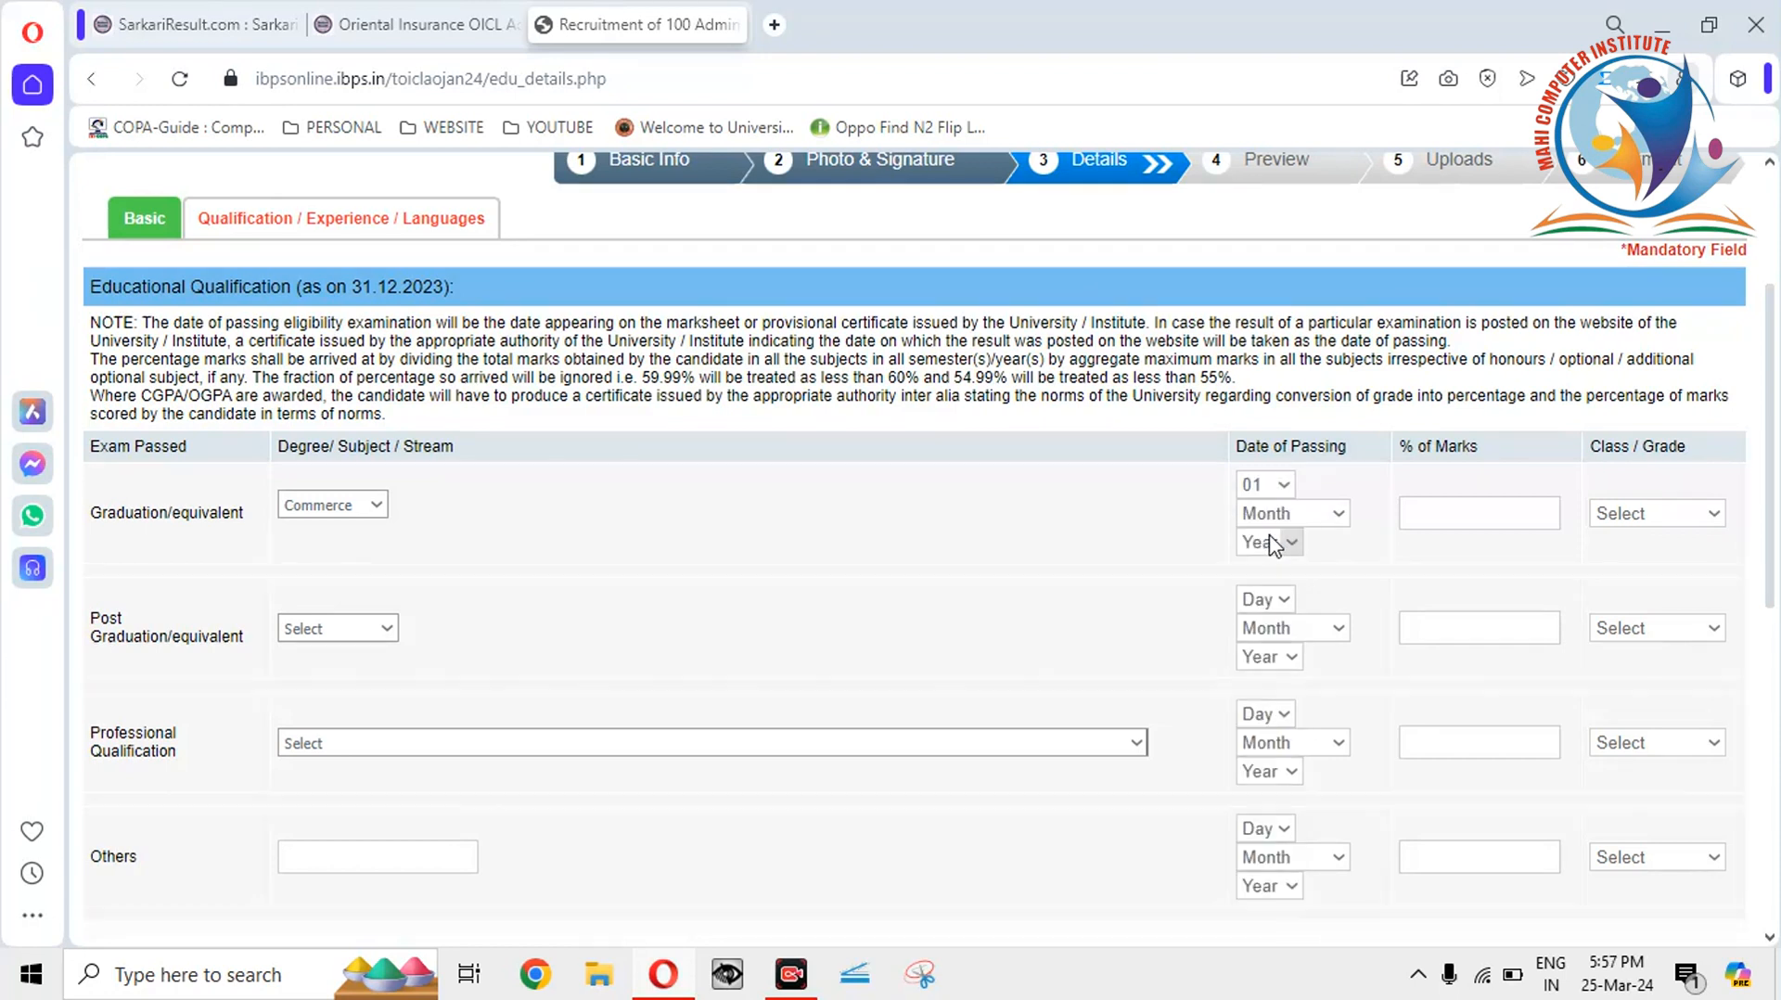
{"action": "left_click", "coordinate": [1301, 528]}
{"action": "left_click", "coordinate": [1289, 557]}
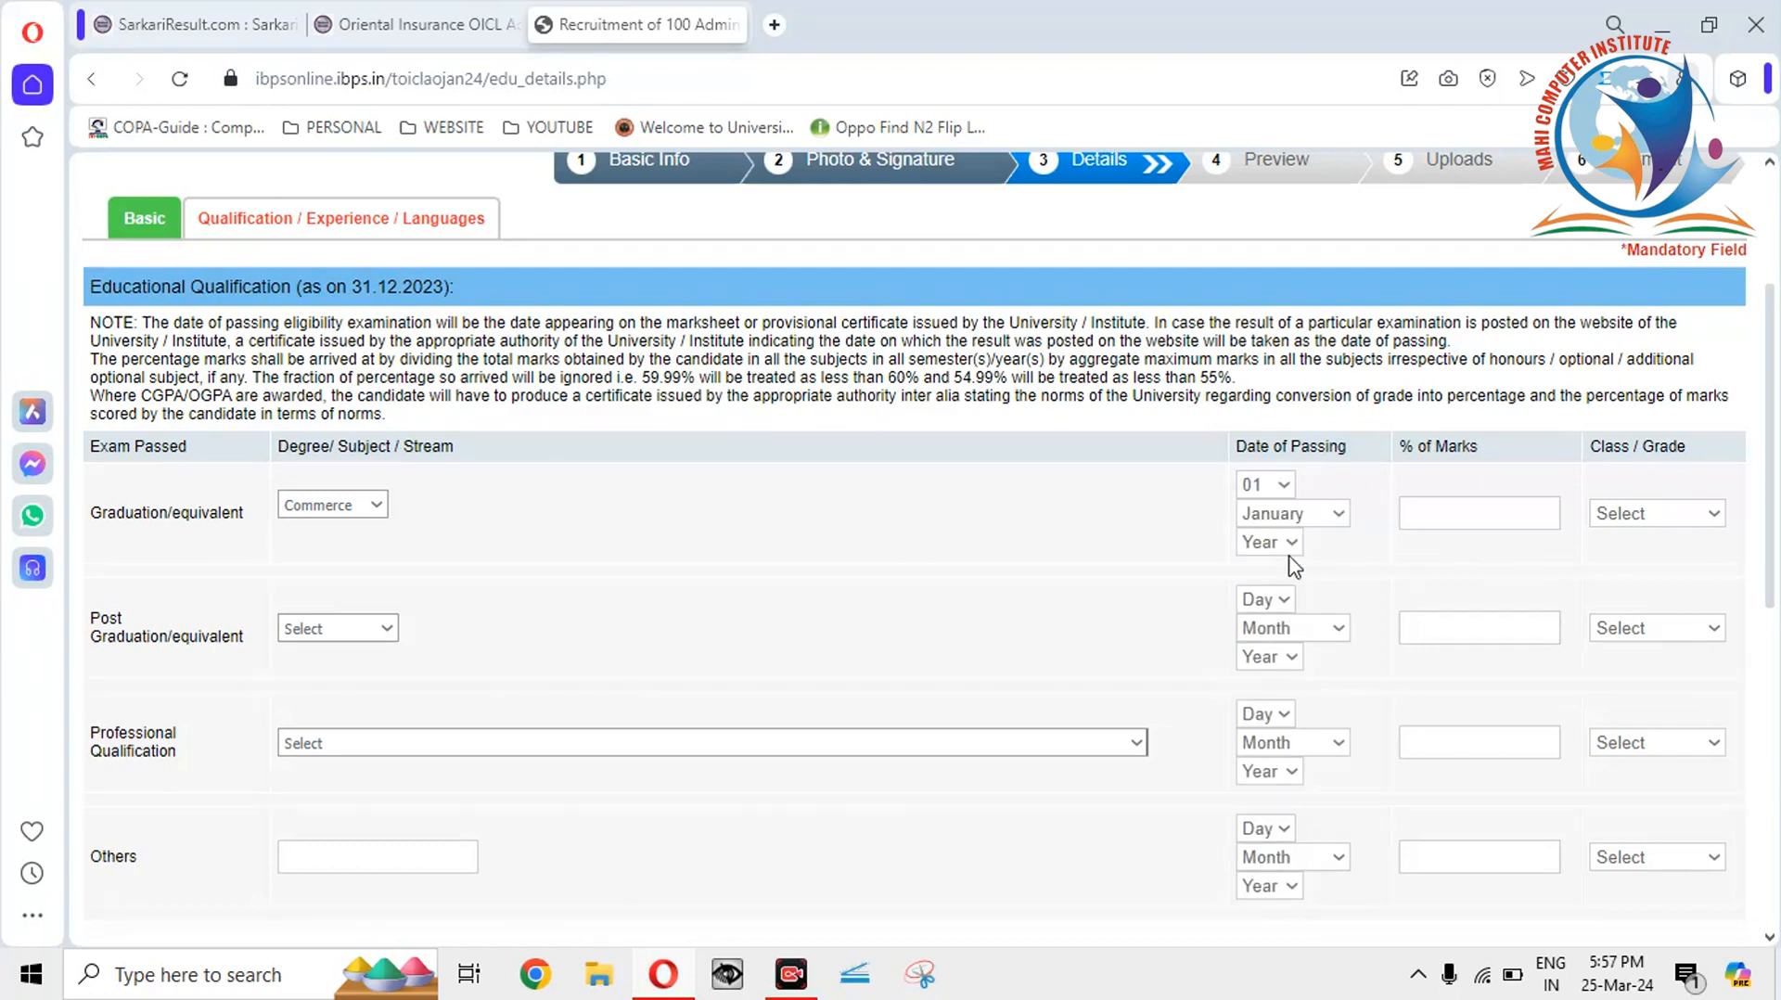
{"action": "left_click", "coordinate": [1292, 545]}
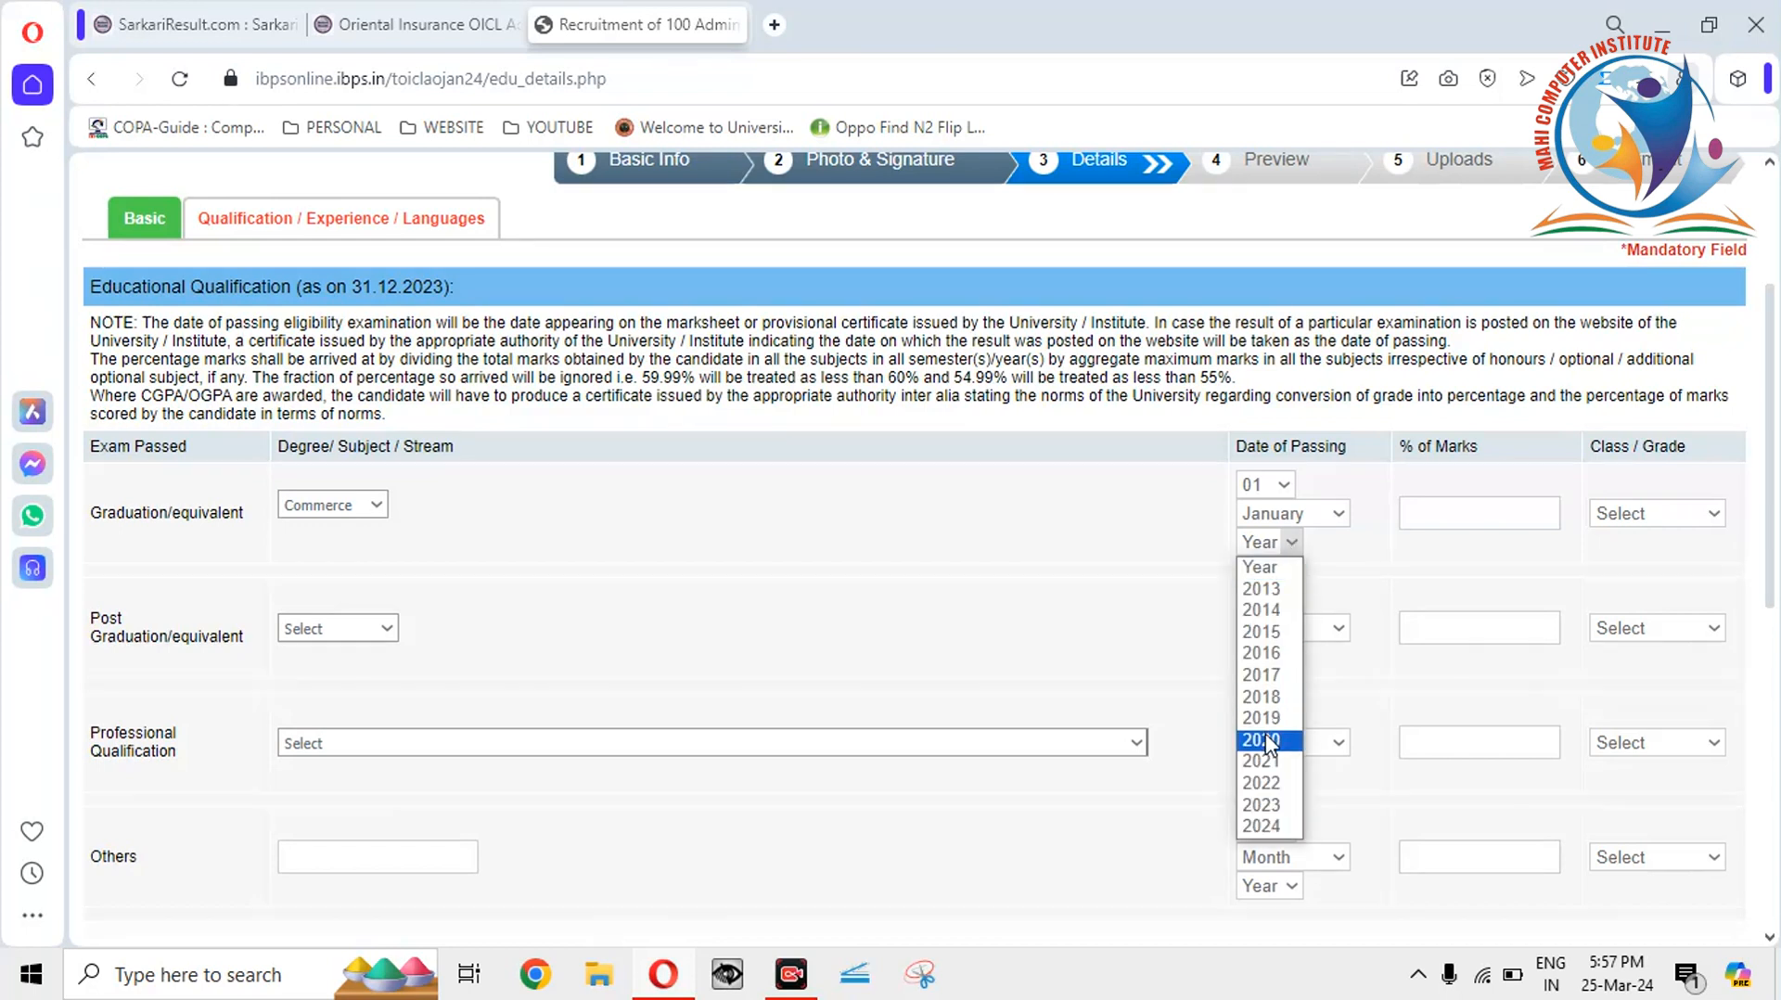
{"action": "left_click", "coordinate": [1264, 696]}
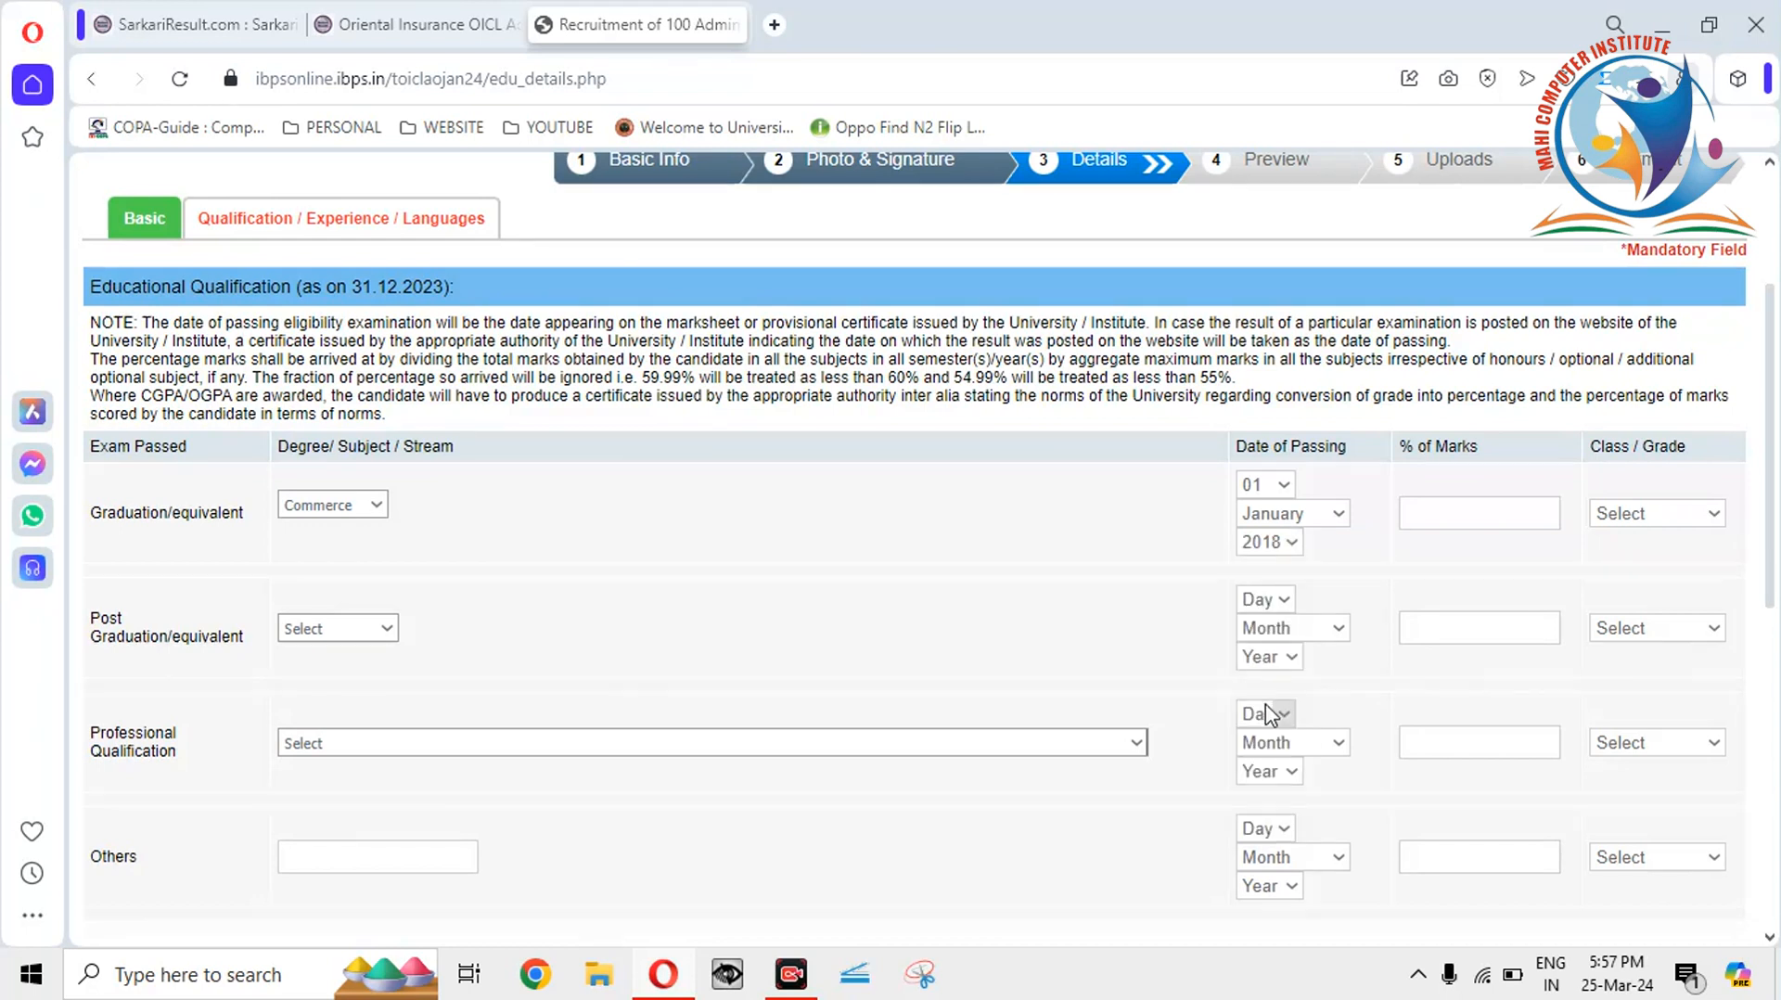
{"action": "left_click", "coordinate": [1459, 513]}
{"action": "type", "text": "70"}
{"action": "left_click", "coordinate": [1670, 513]}
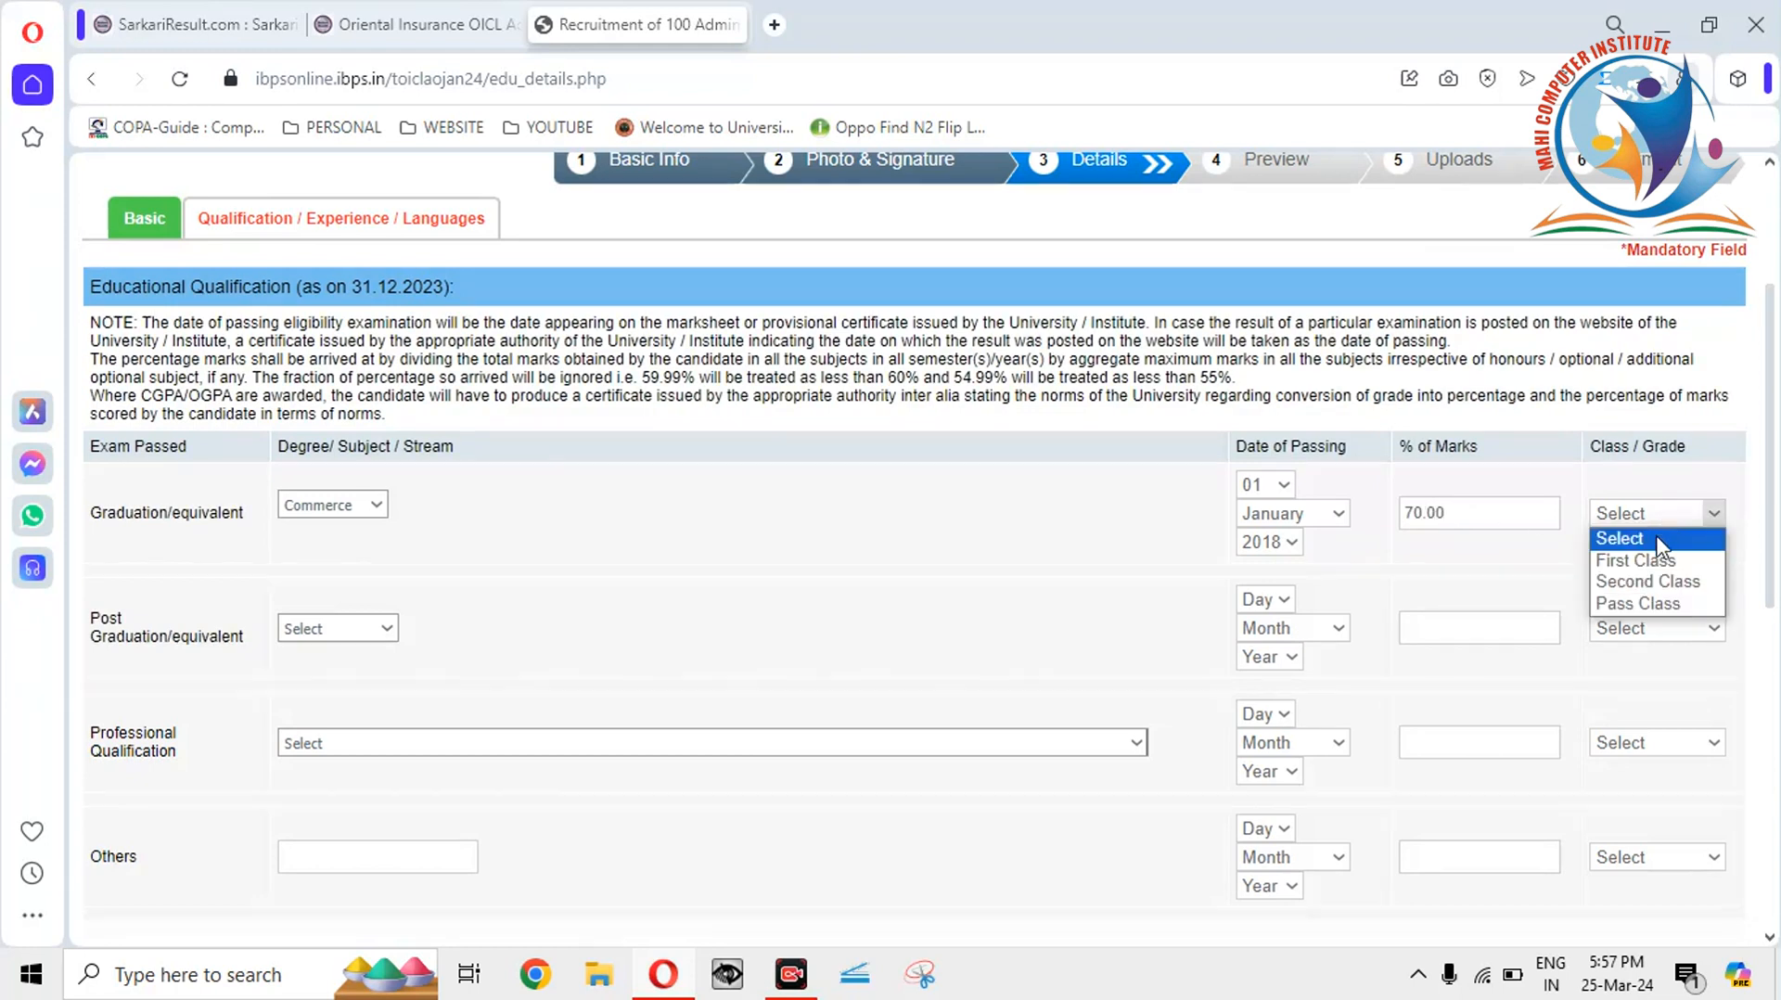
{"action": "left_click", "coordinate": [1657, 562]}
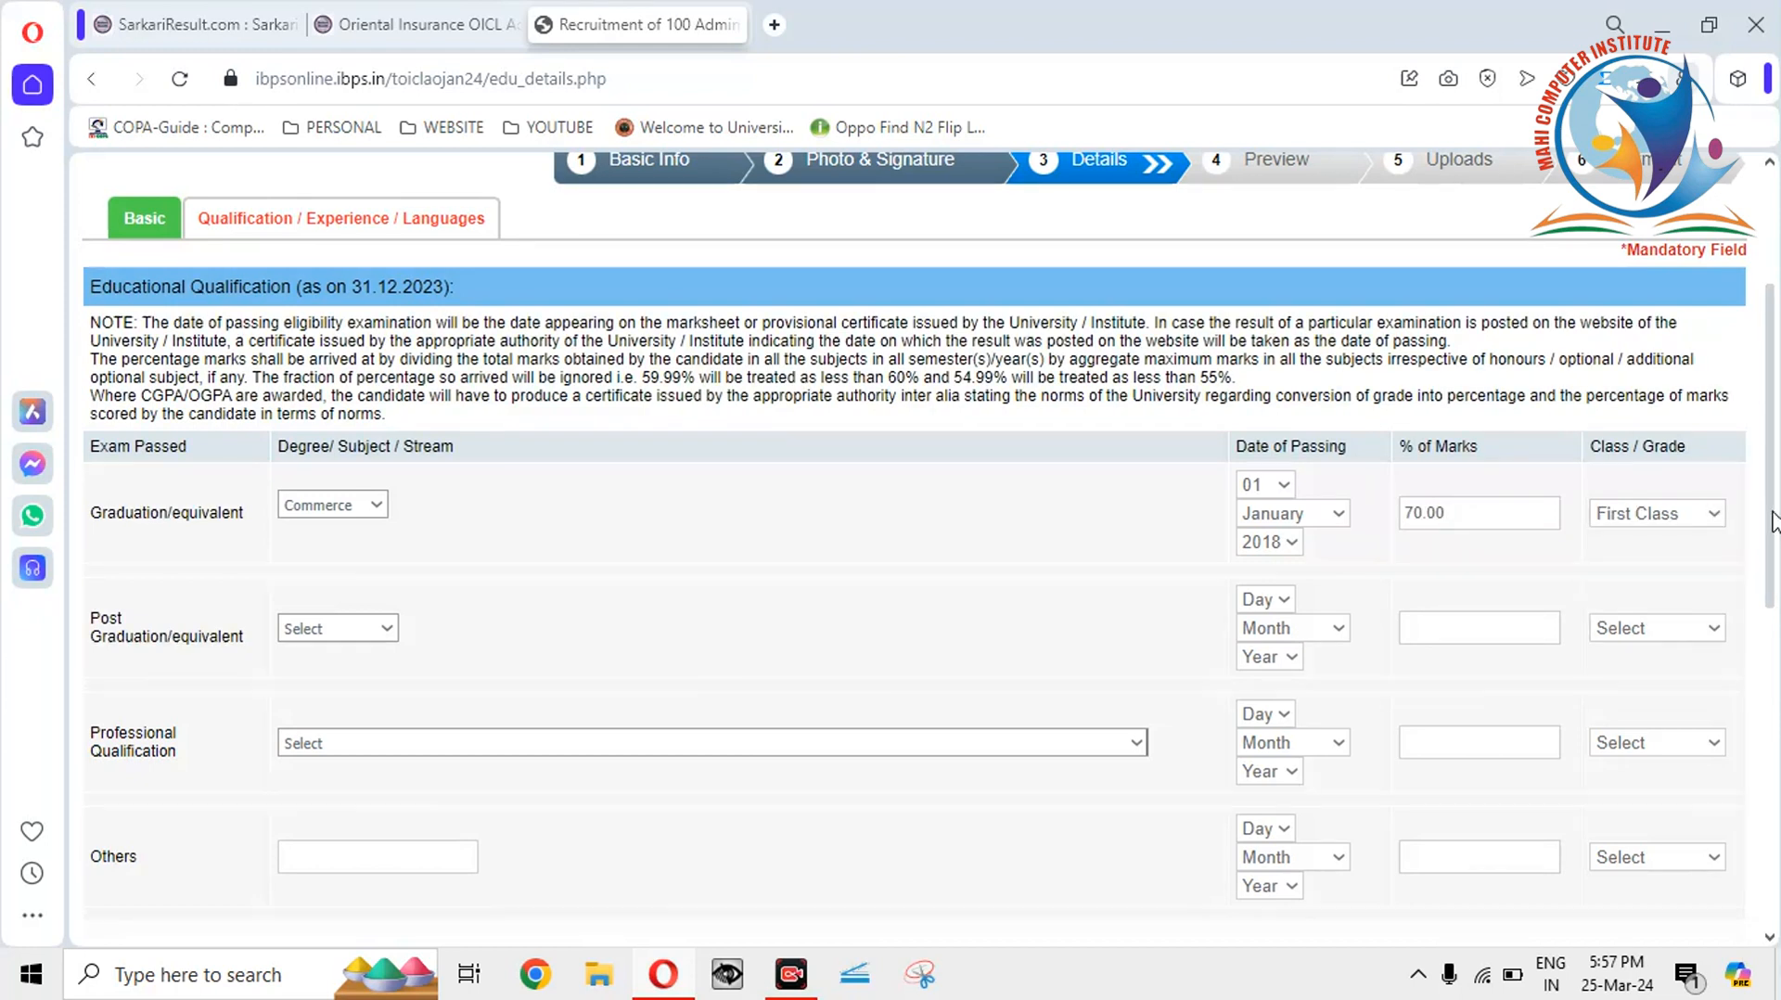
{"action": "scroll", "coordinate": [1772, 519], "scroll_direction": "down", "scroll_amount": 1}
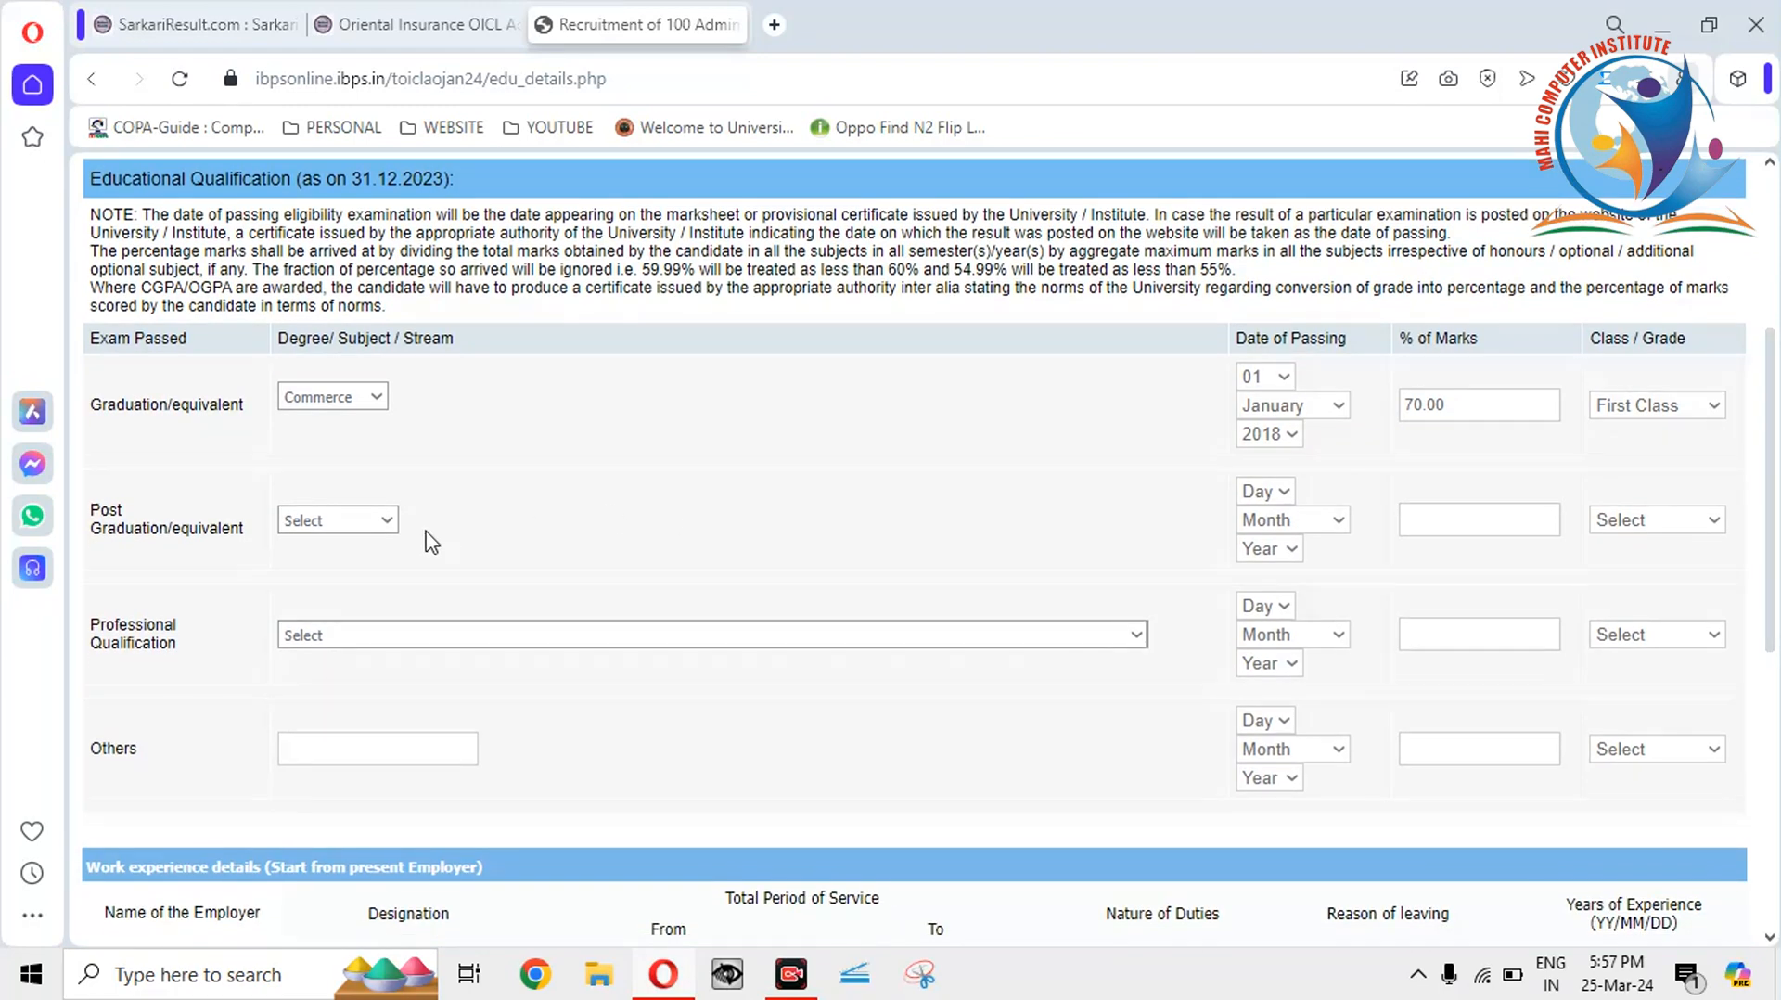
Set Post Graduation to MBA (Finance), passed 01 January 2021.
{"action": "left_click", "coordinate": [388, 522]}
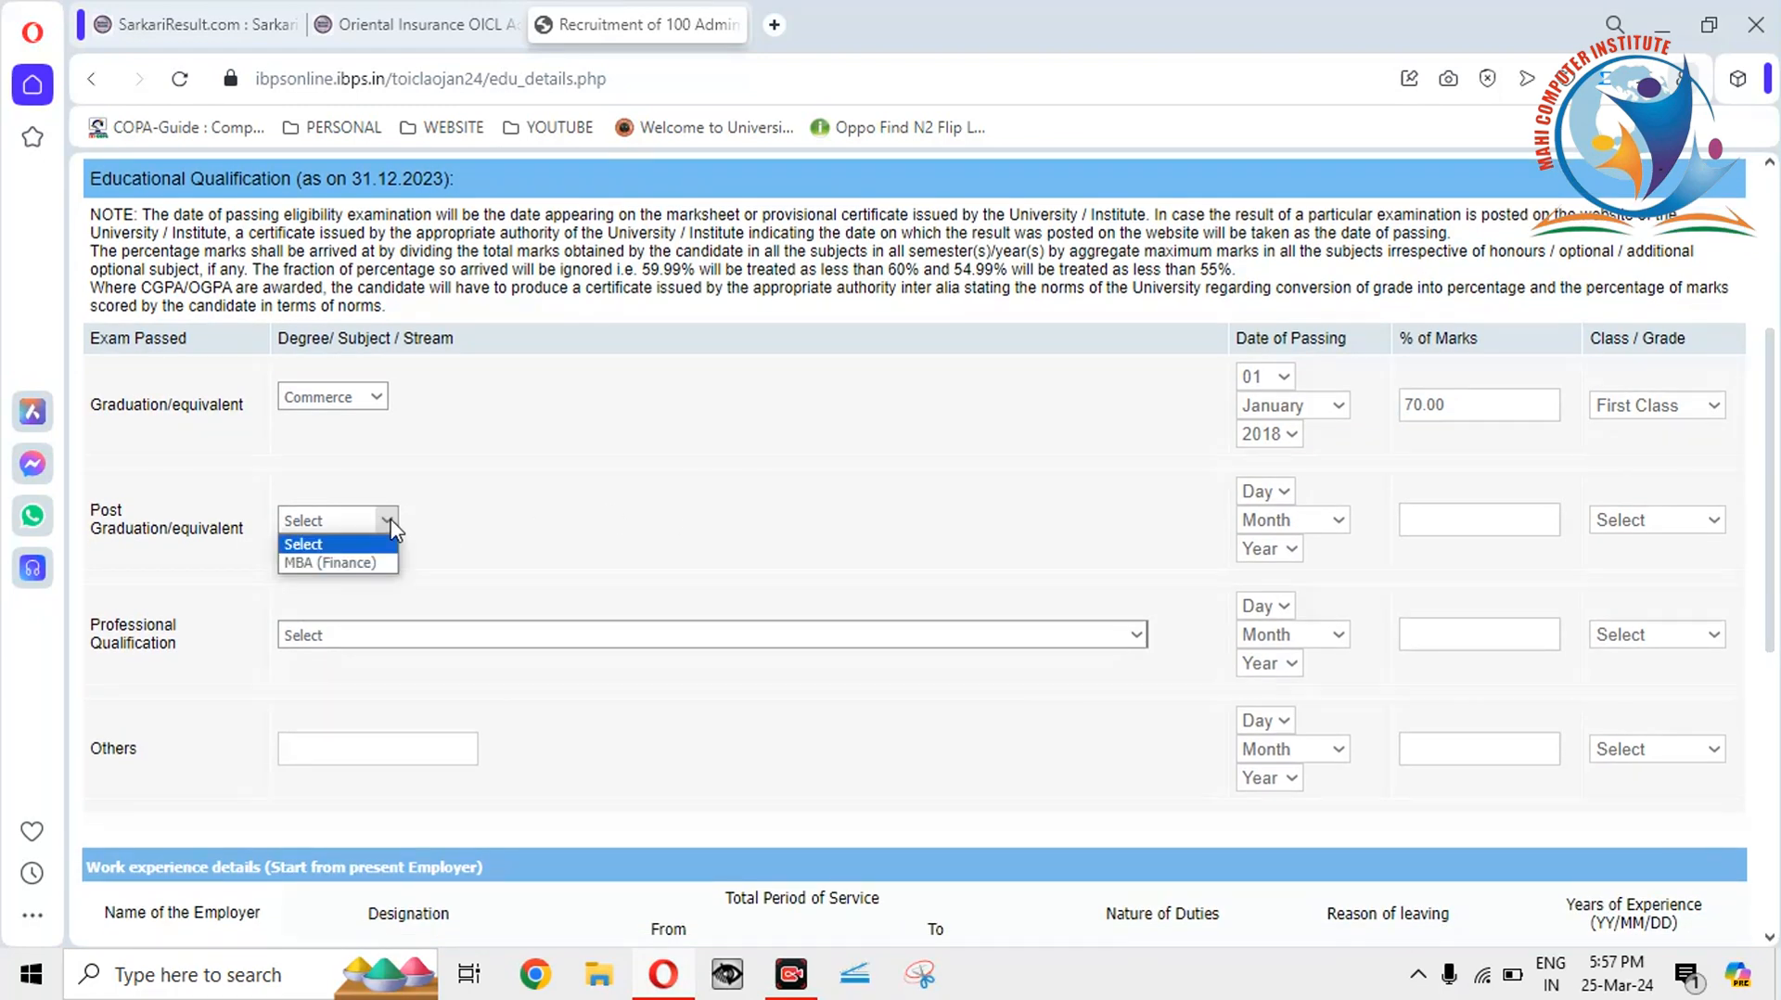
{"action": "left_click", "coordinate": [374, 563]}
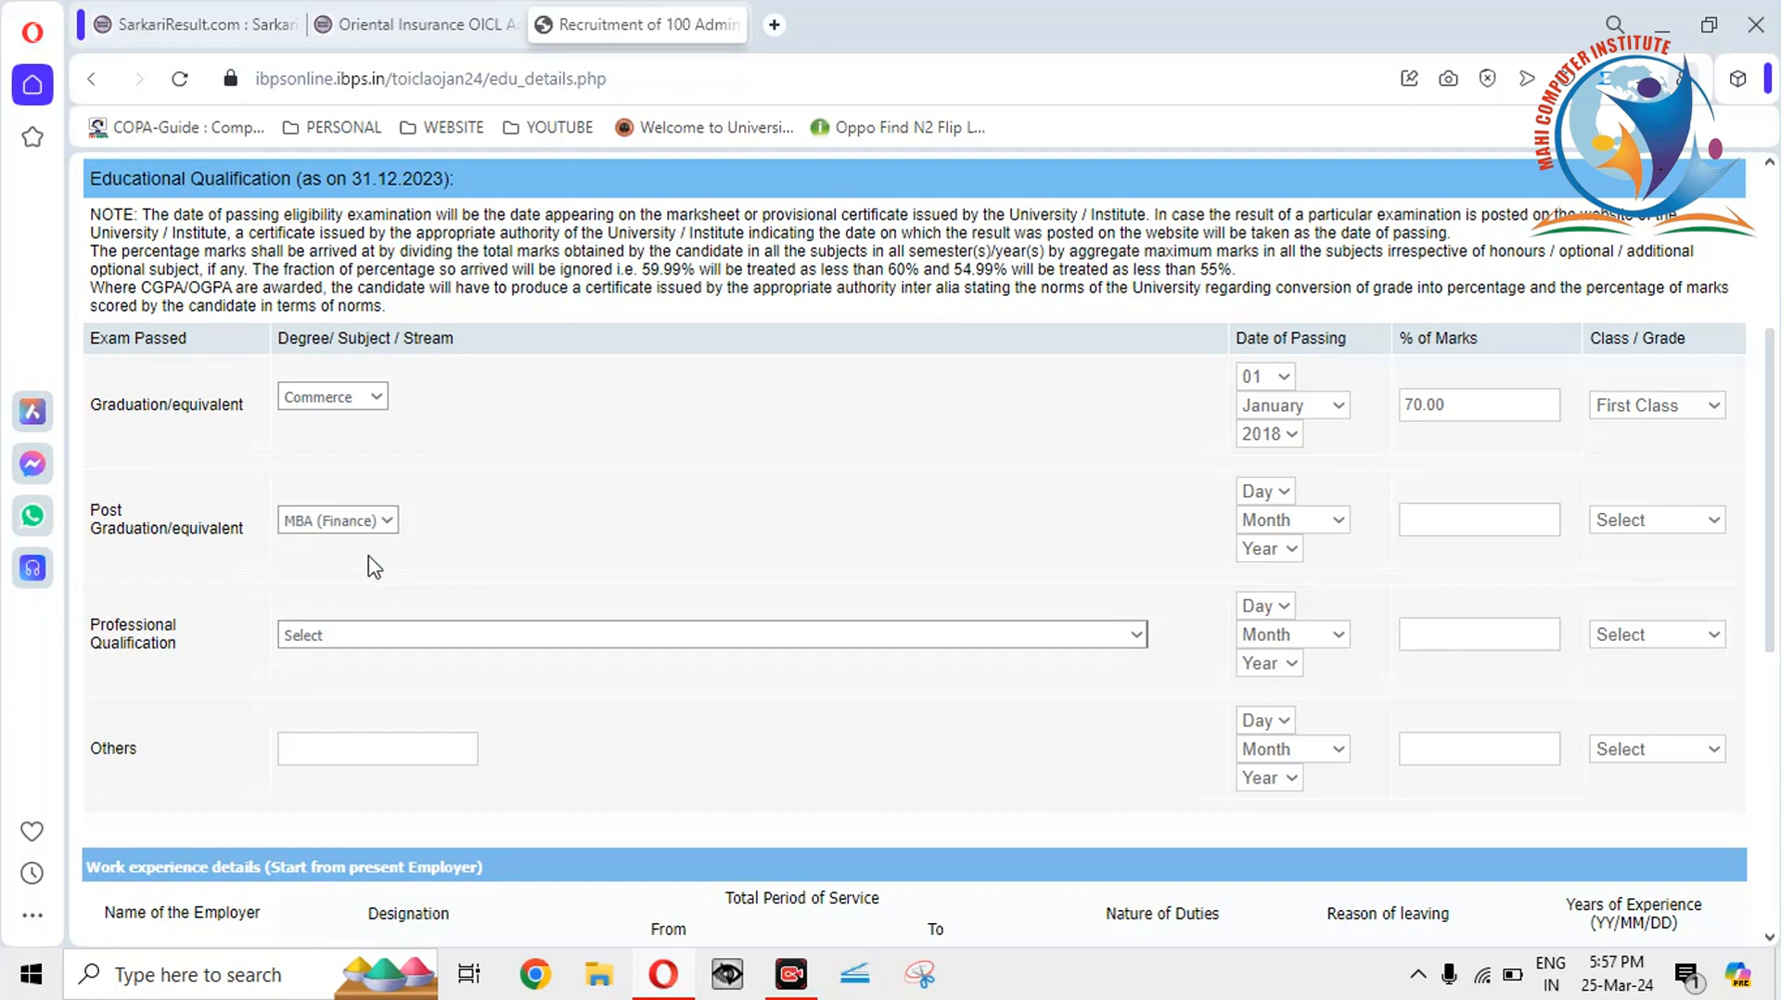
{"action": "left_click", "coordinate": [1254, 494]}
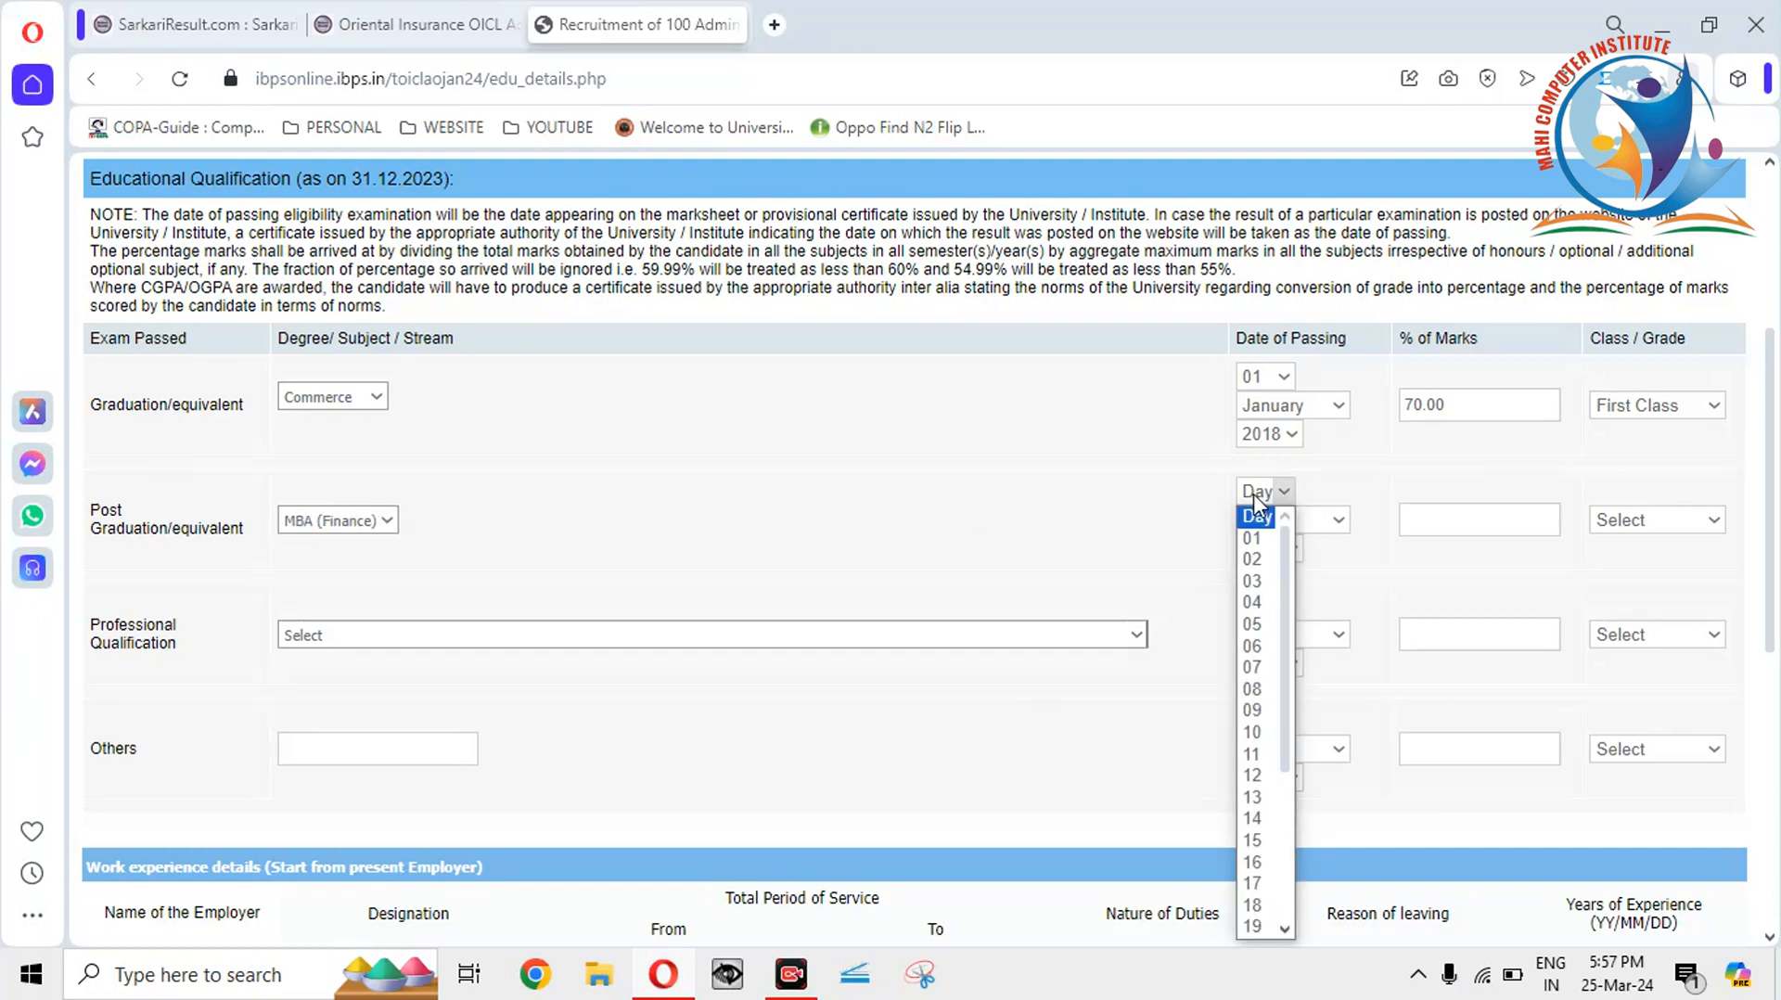
{"action": "left_click", "coordinate": [1256, 539]}
{"action": "left_click", "coordinate": [1269, 522]}
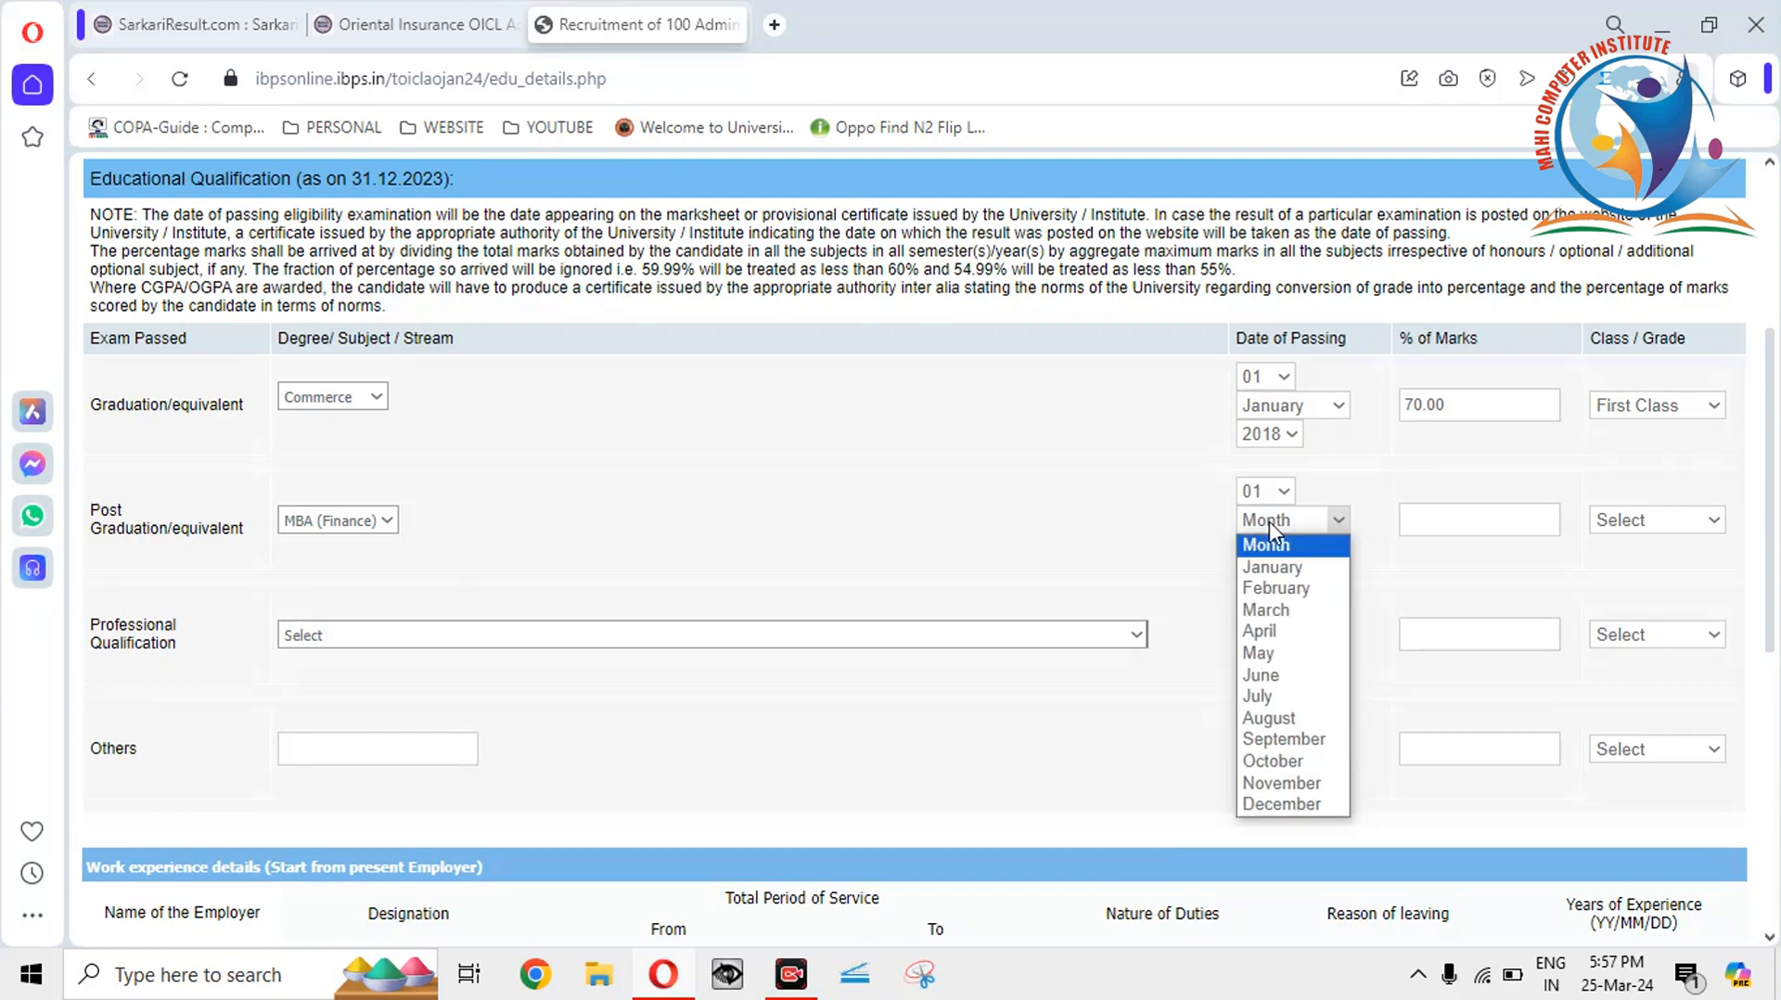
{"action": "left_click", "coordinate": [1271, 566]}
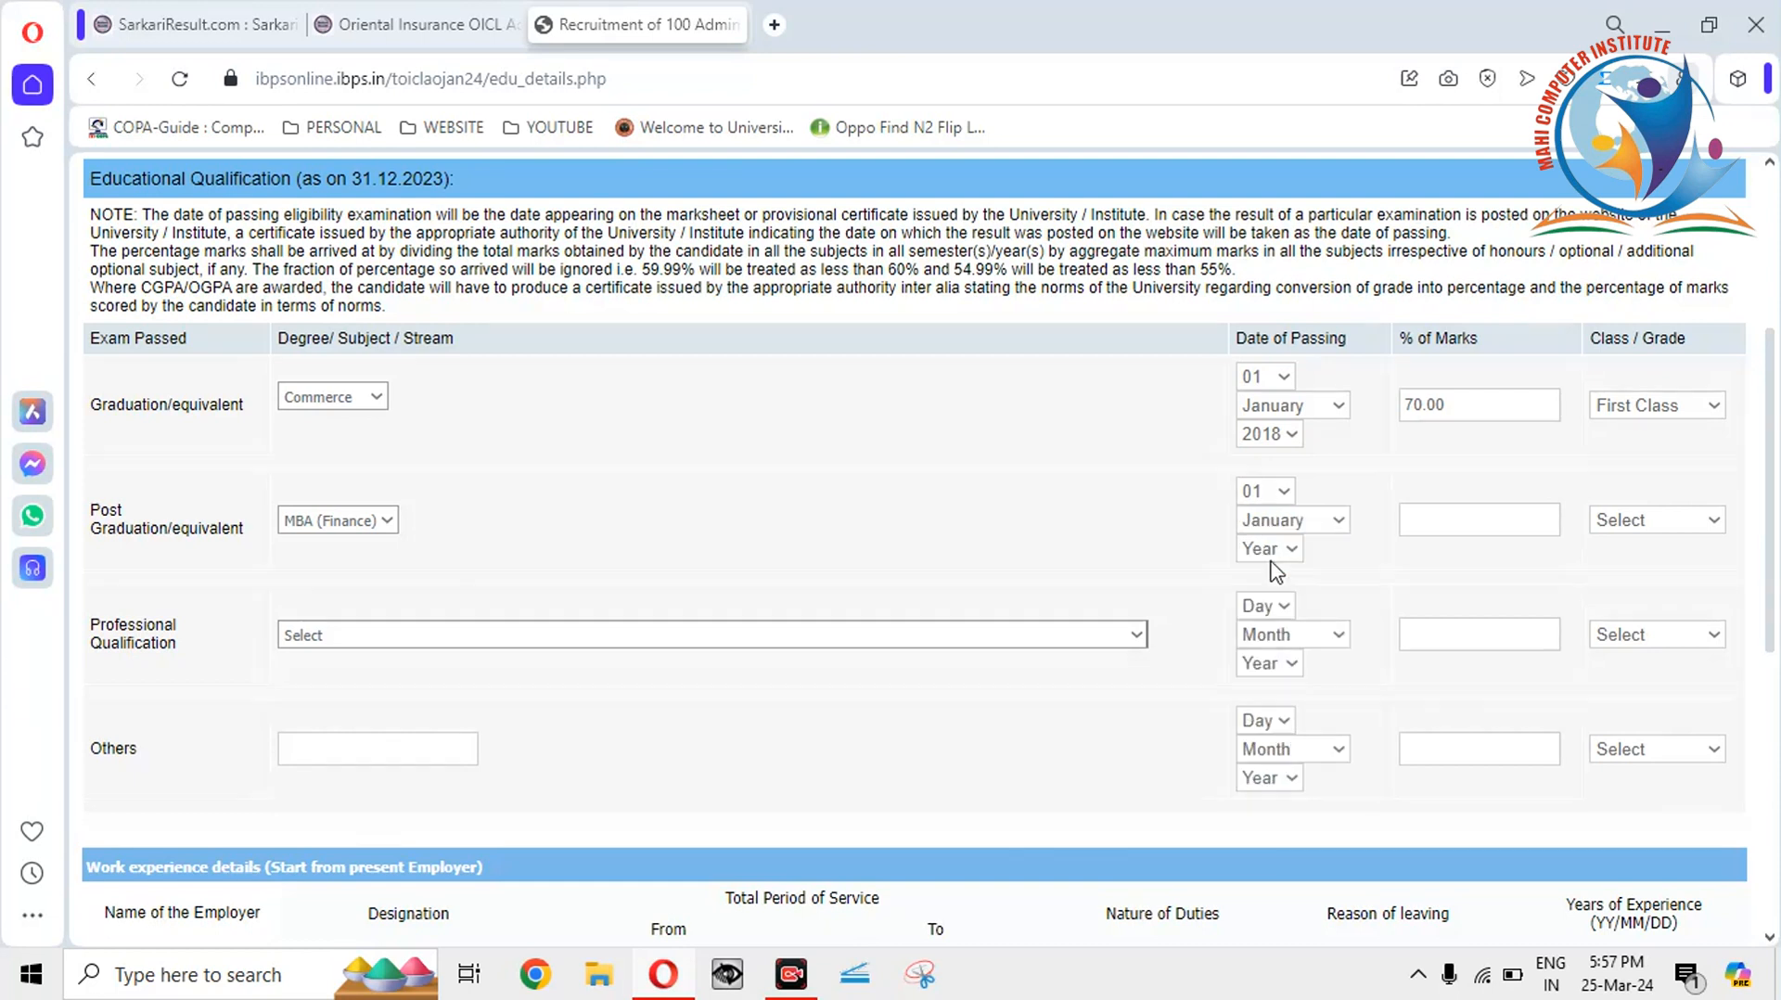
{"action": "left_click", "coordinate": [1269, 547]}
{"action": "type", "text": "2020"}
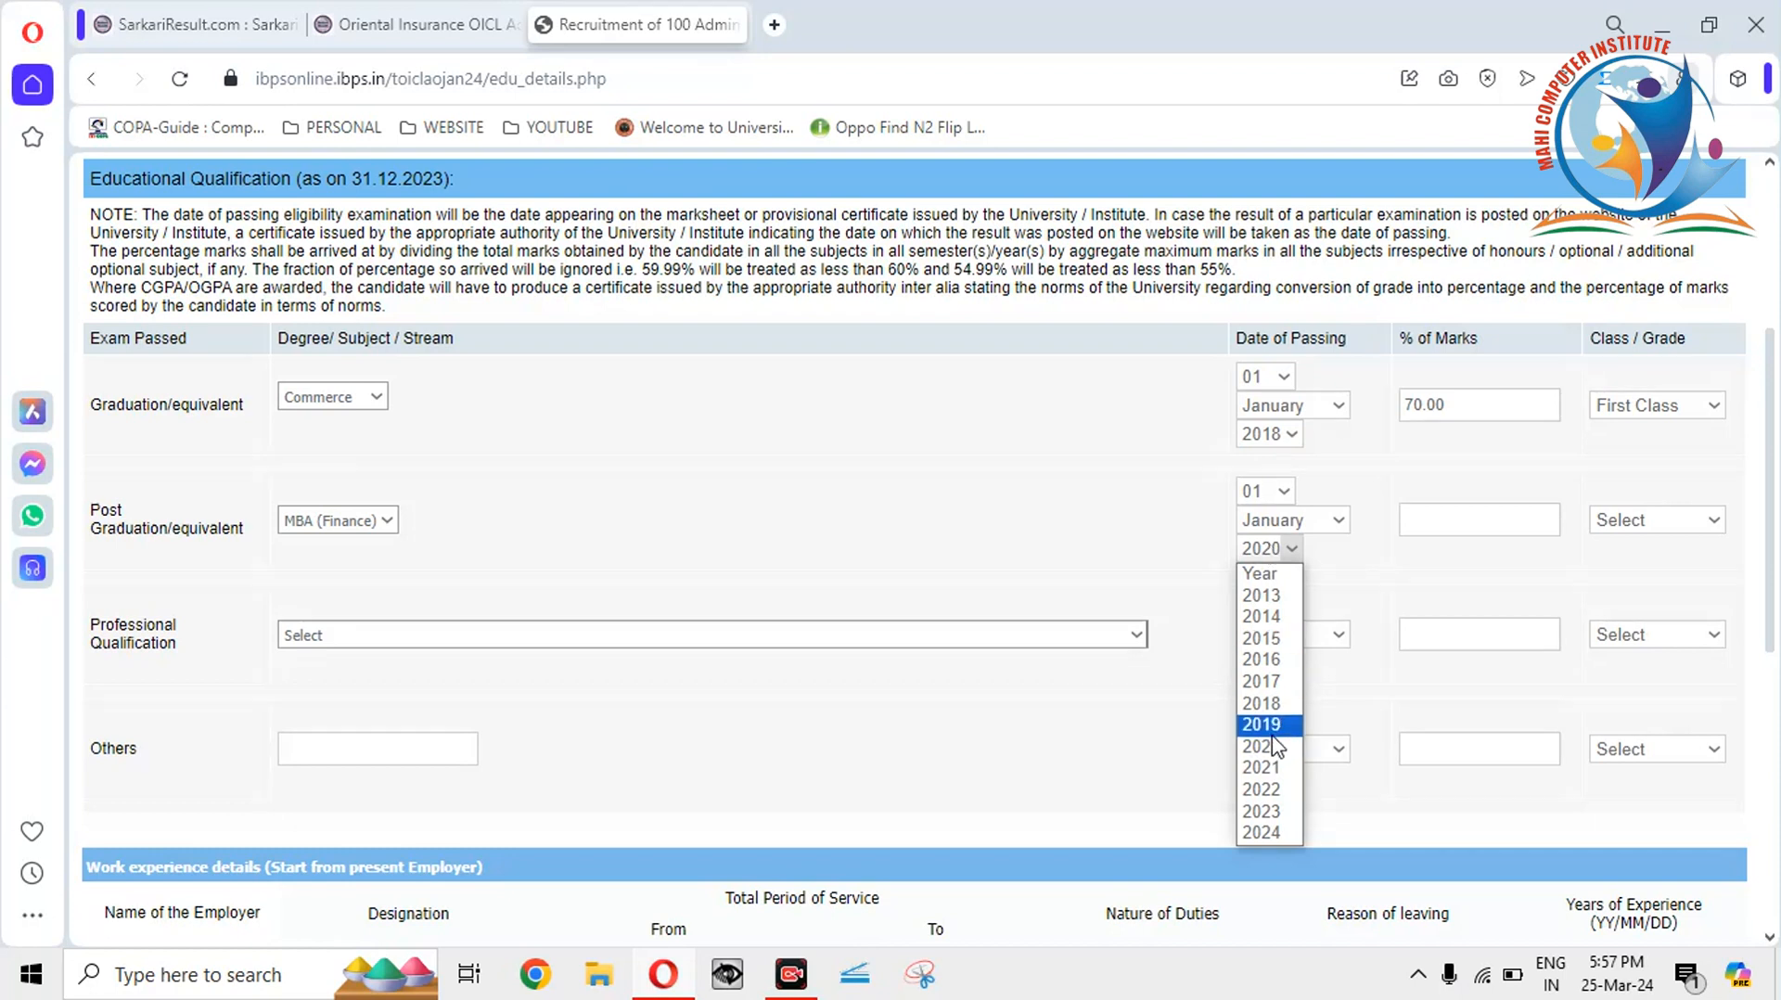
{"action": "left_click", "coordinate": [1272, 768]}
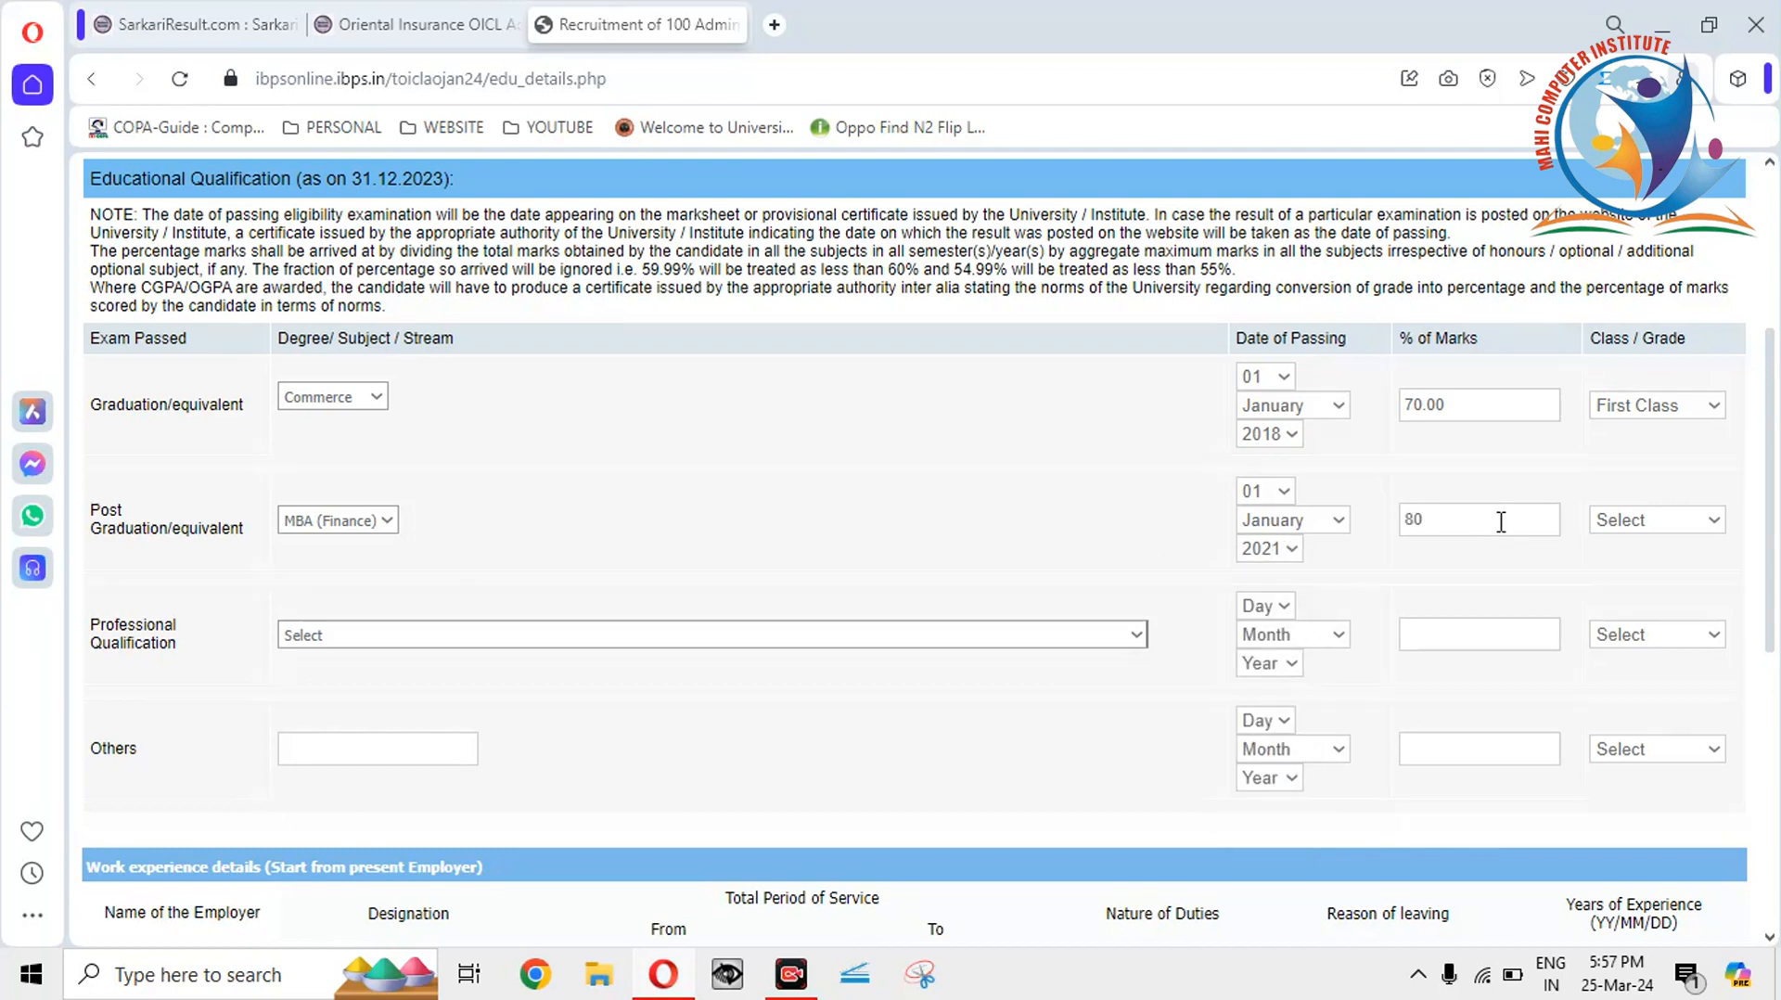
Set the post-graduation class to First Class and answer No to presently working.
{"action": "left_click", "coordinate": [1642, 519]}
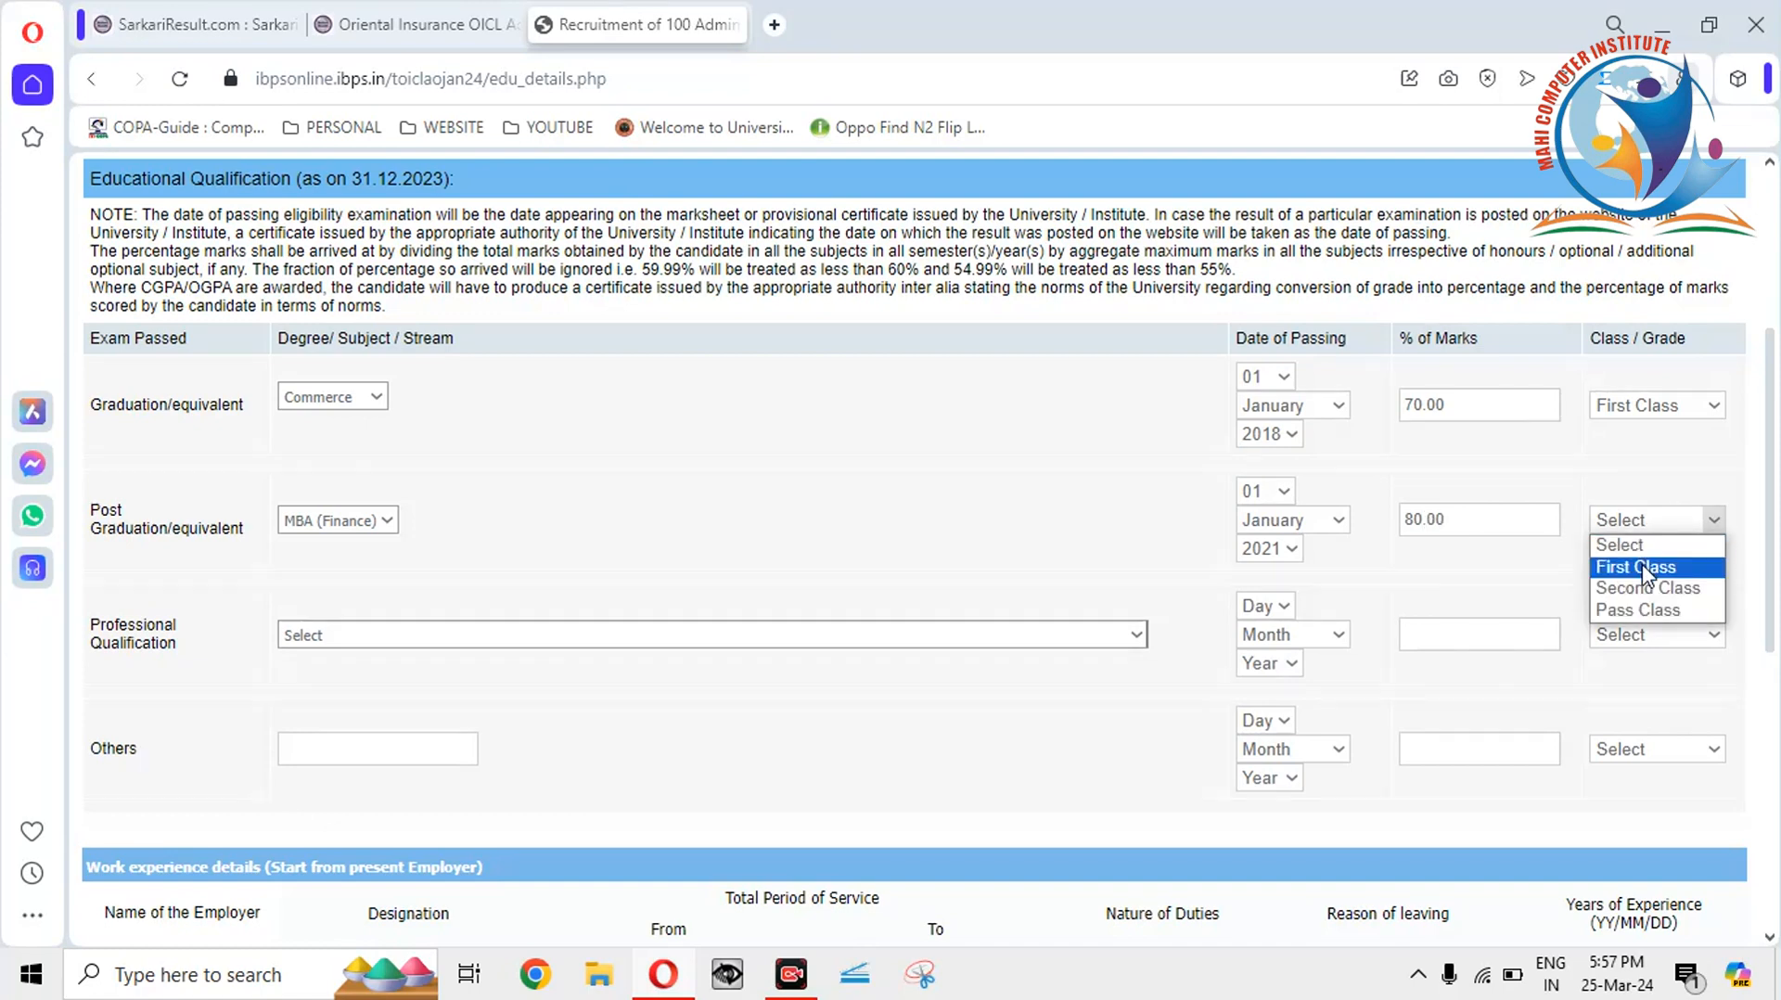
{"action": "left_click", "coordinate": [1644, 573]}
{"action": "scroll", "coordinate": [1772, 565], "scroll_direction": "down", "scroll_amount": 4}
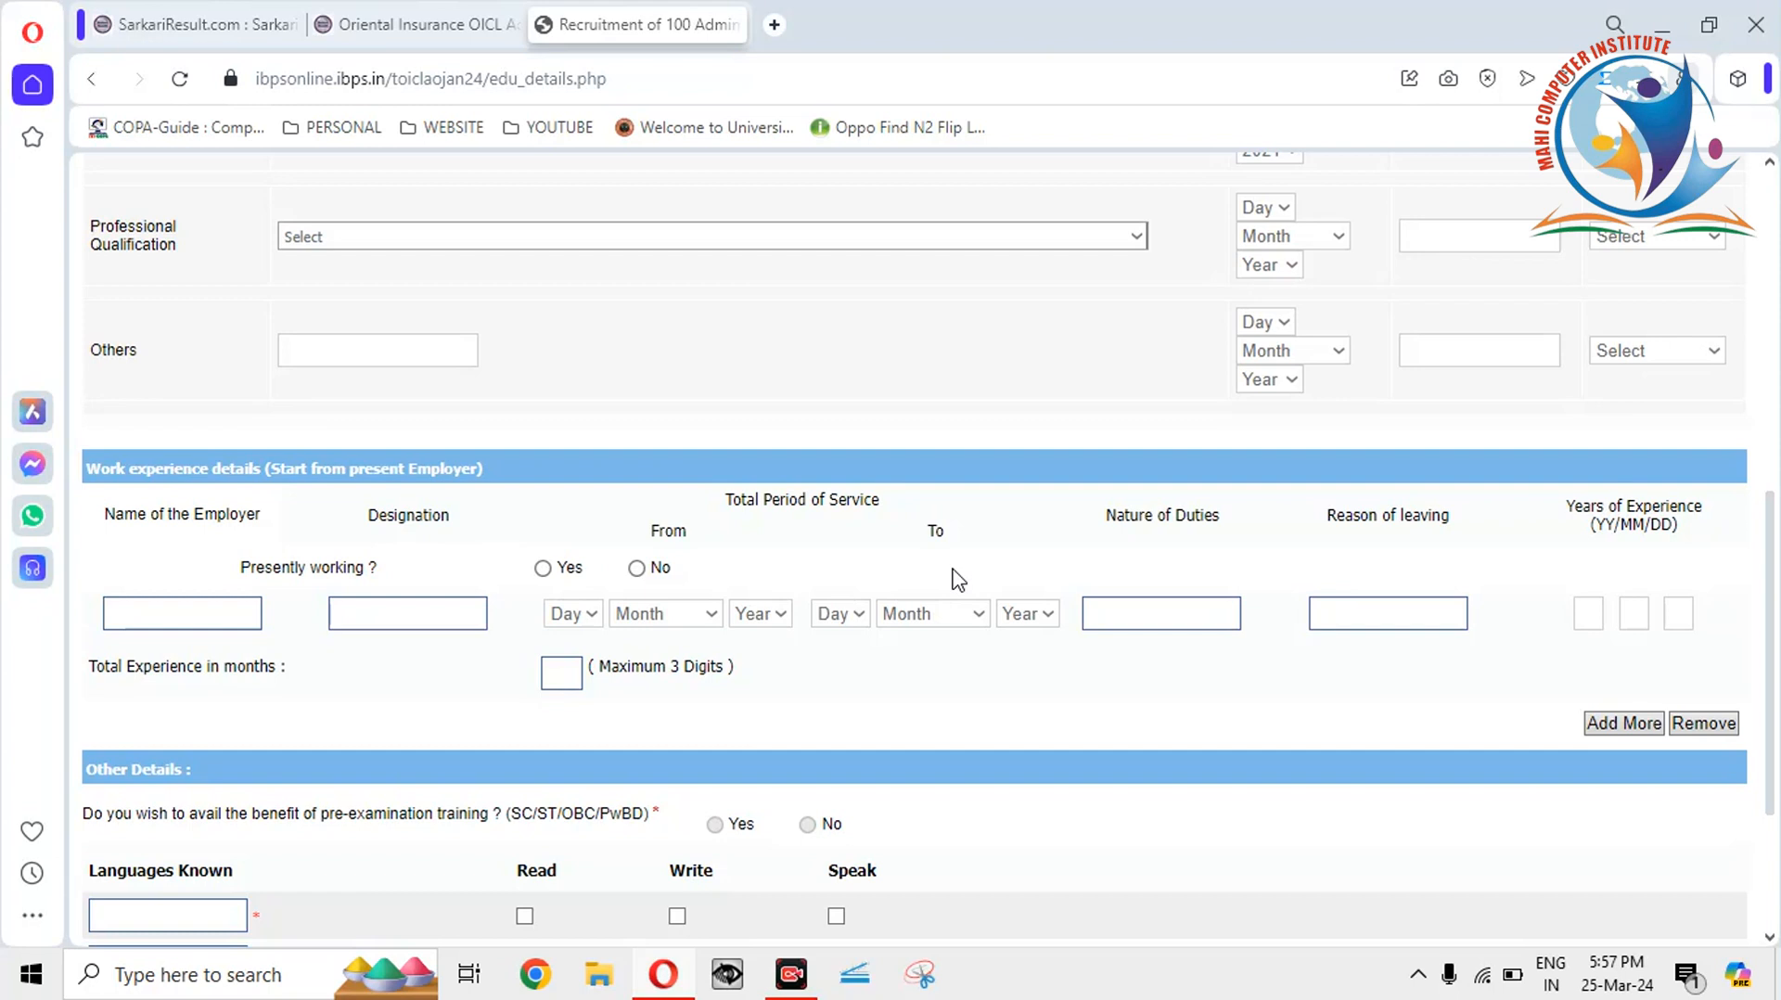
{"action": "left_click", "coordinate": [636, 568]}
Add HINDI as a known language and tick Write for HINDI and ENGLISH.
{"action": "left_click_drag", "start_coordinate": [1777, 620], "coordinate": [1778, 710]}
{"action": "left_click", "coordinate": [166, 695]}
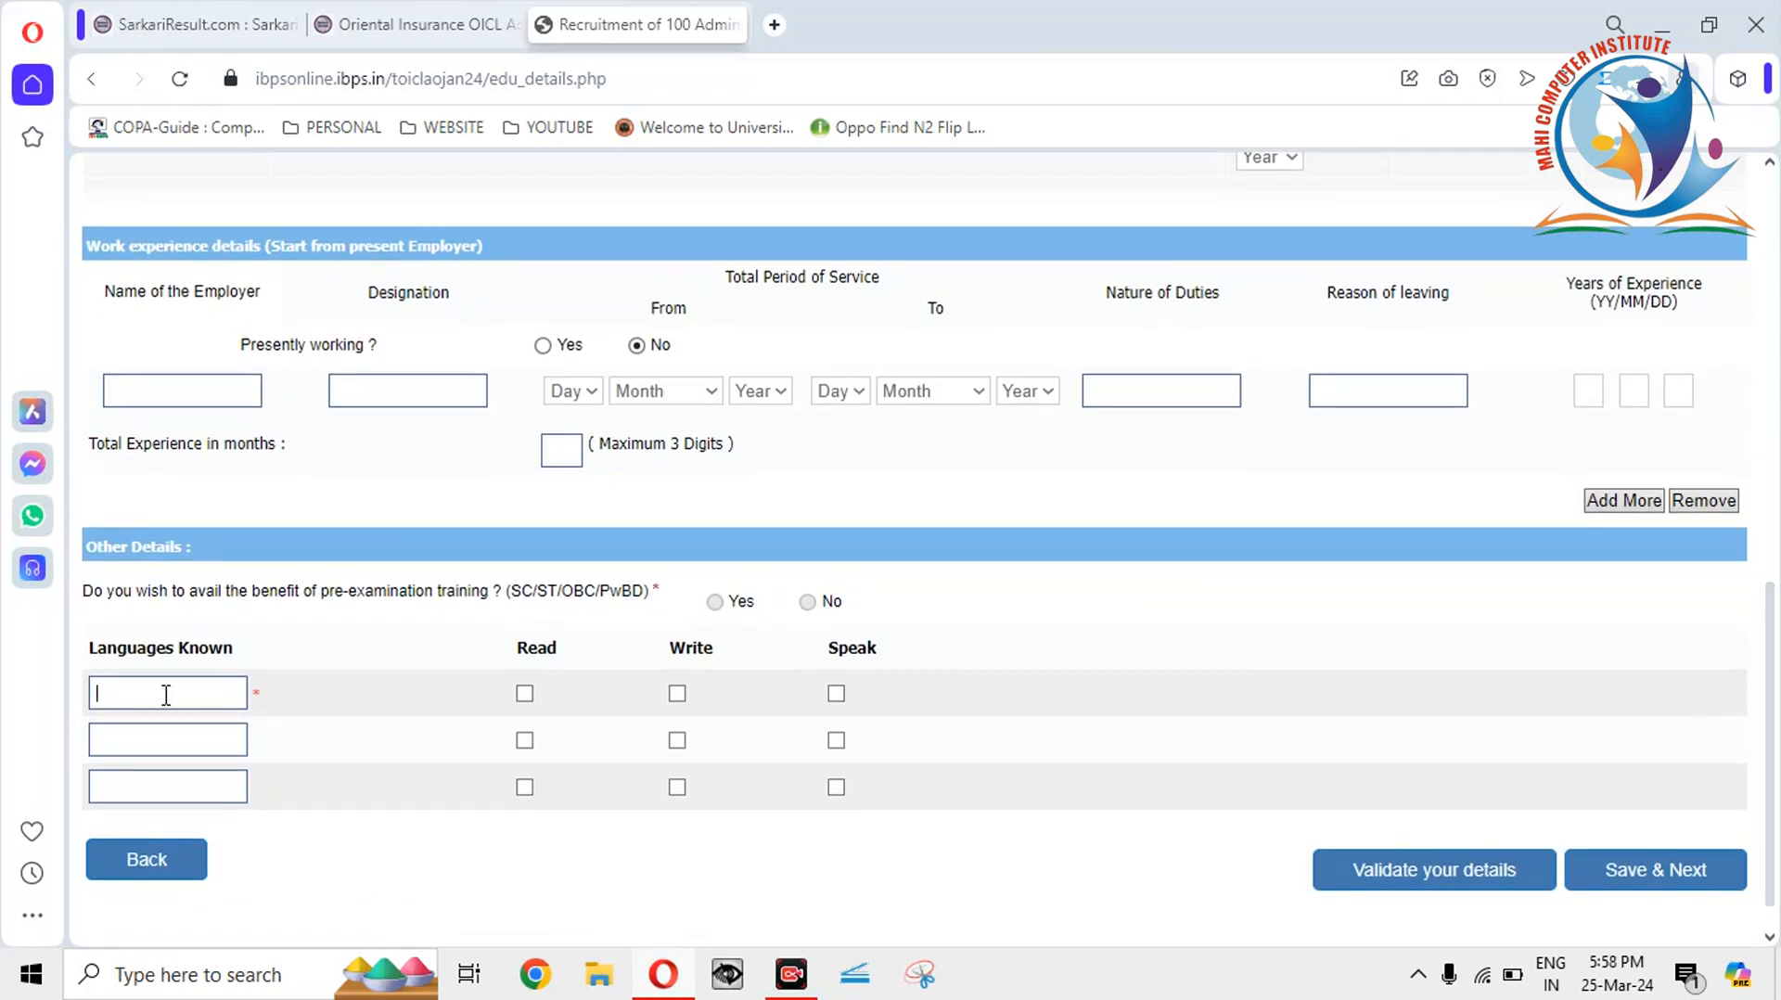
{"action": "type", "text": "HINDI"}
{"action": "key", "text": "space"}
{"action": "left_click", "coordinate": [677, 695]}
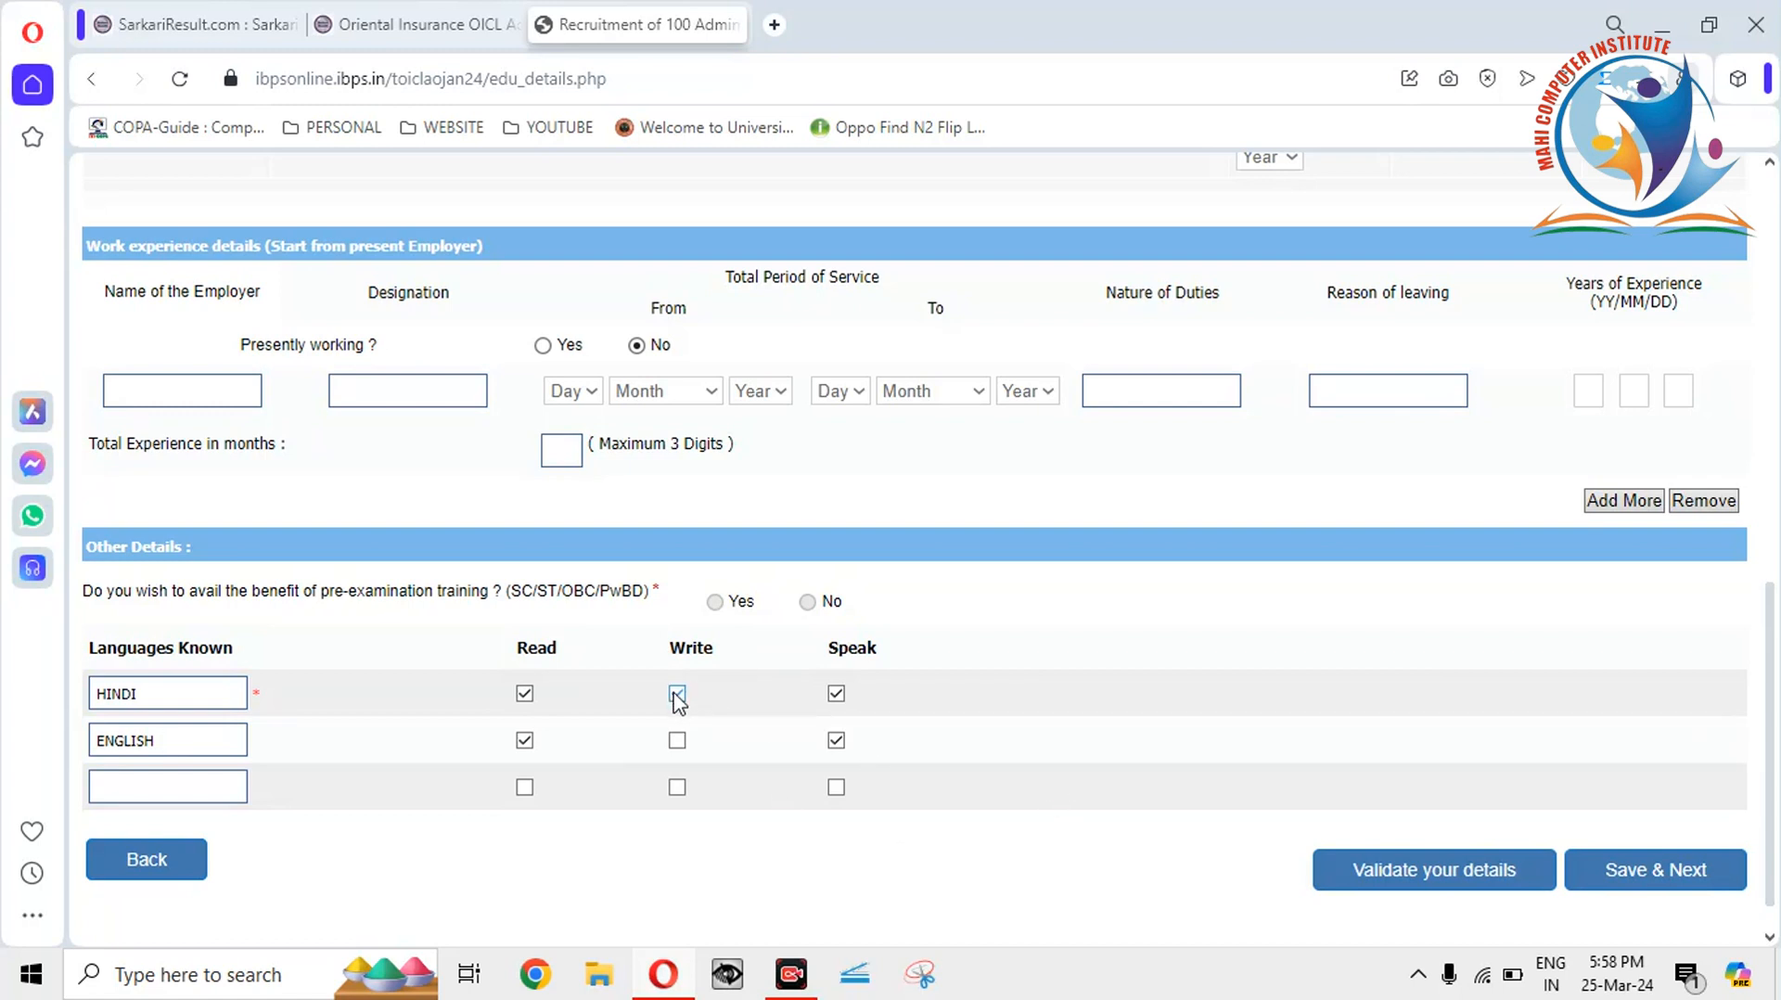
{"action": "left_click", "coordinate": [677, 740]}
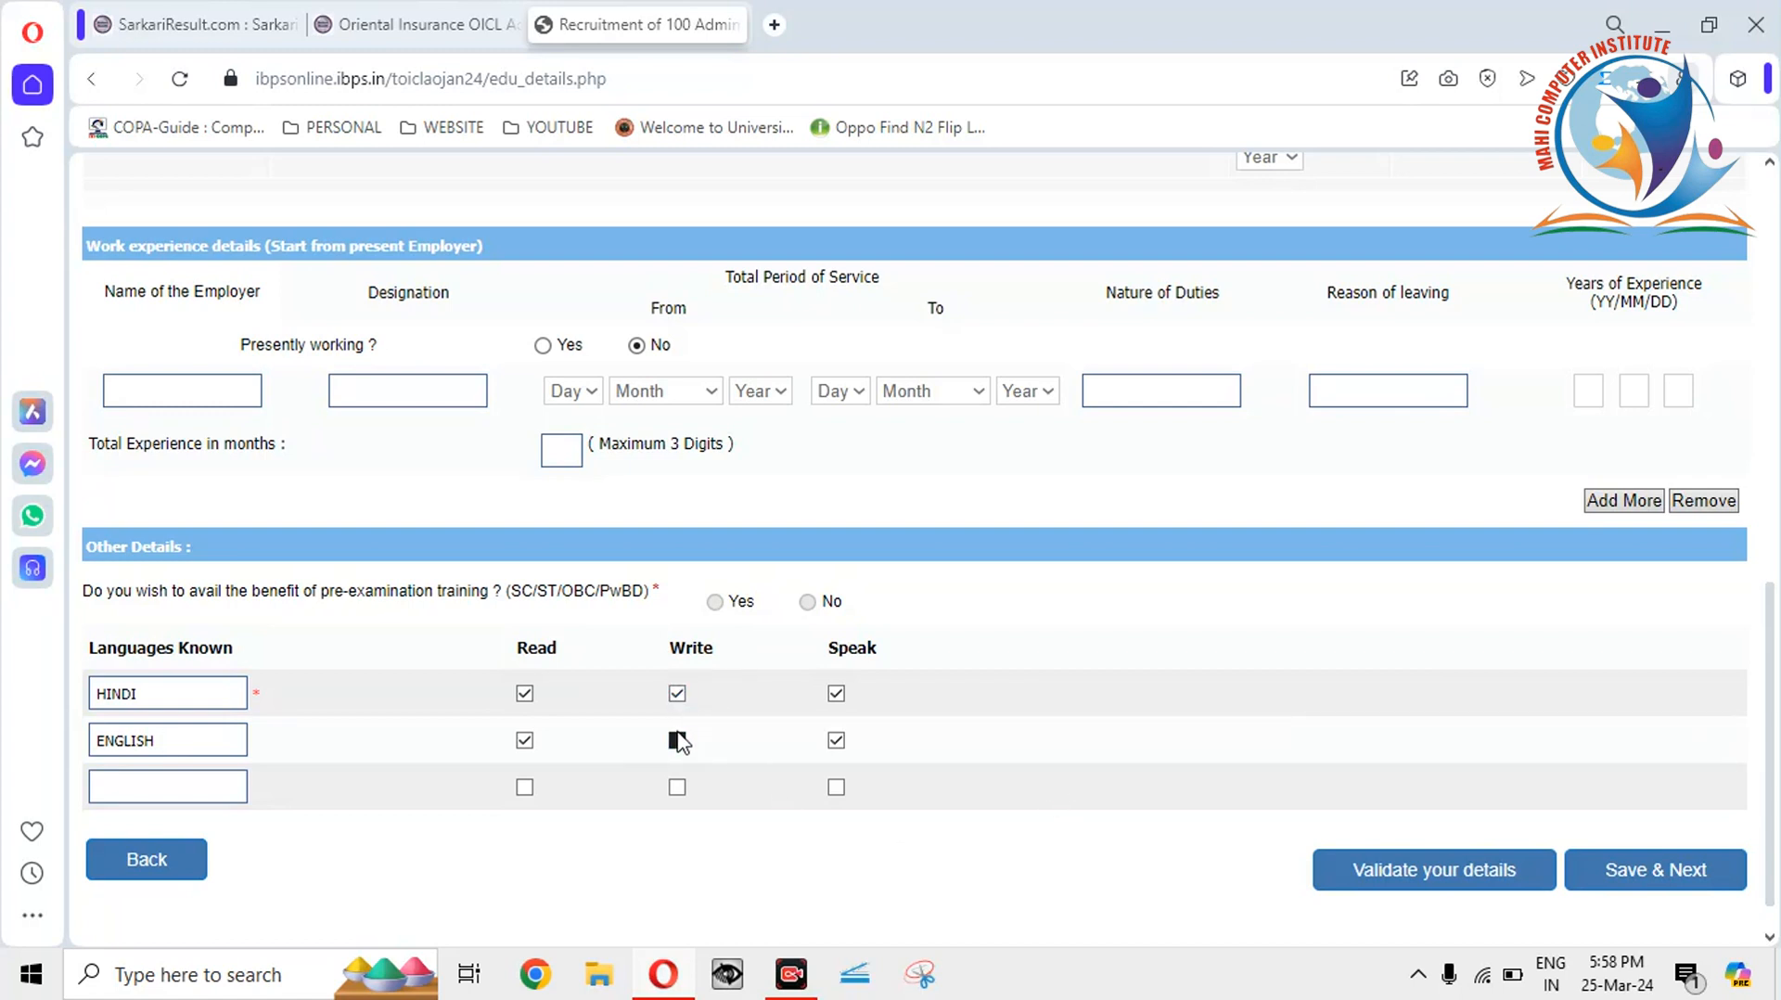
Validate the details, dismiss the success alert, and save to reach the preview.
{"action": "left_click", "coordinate": [1426, 886]}
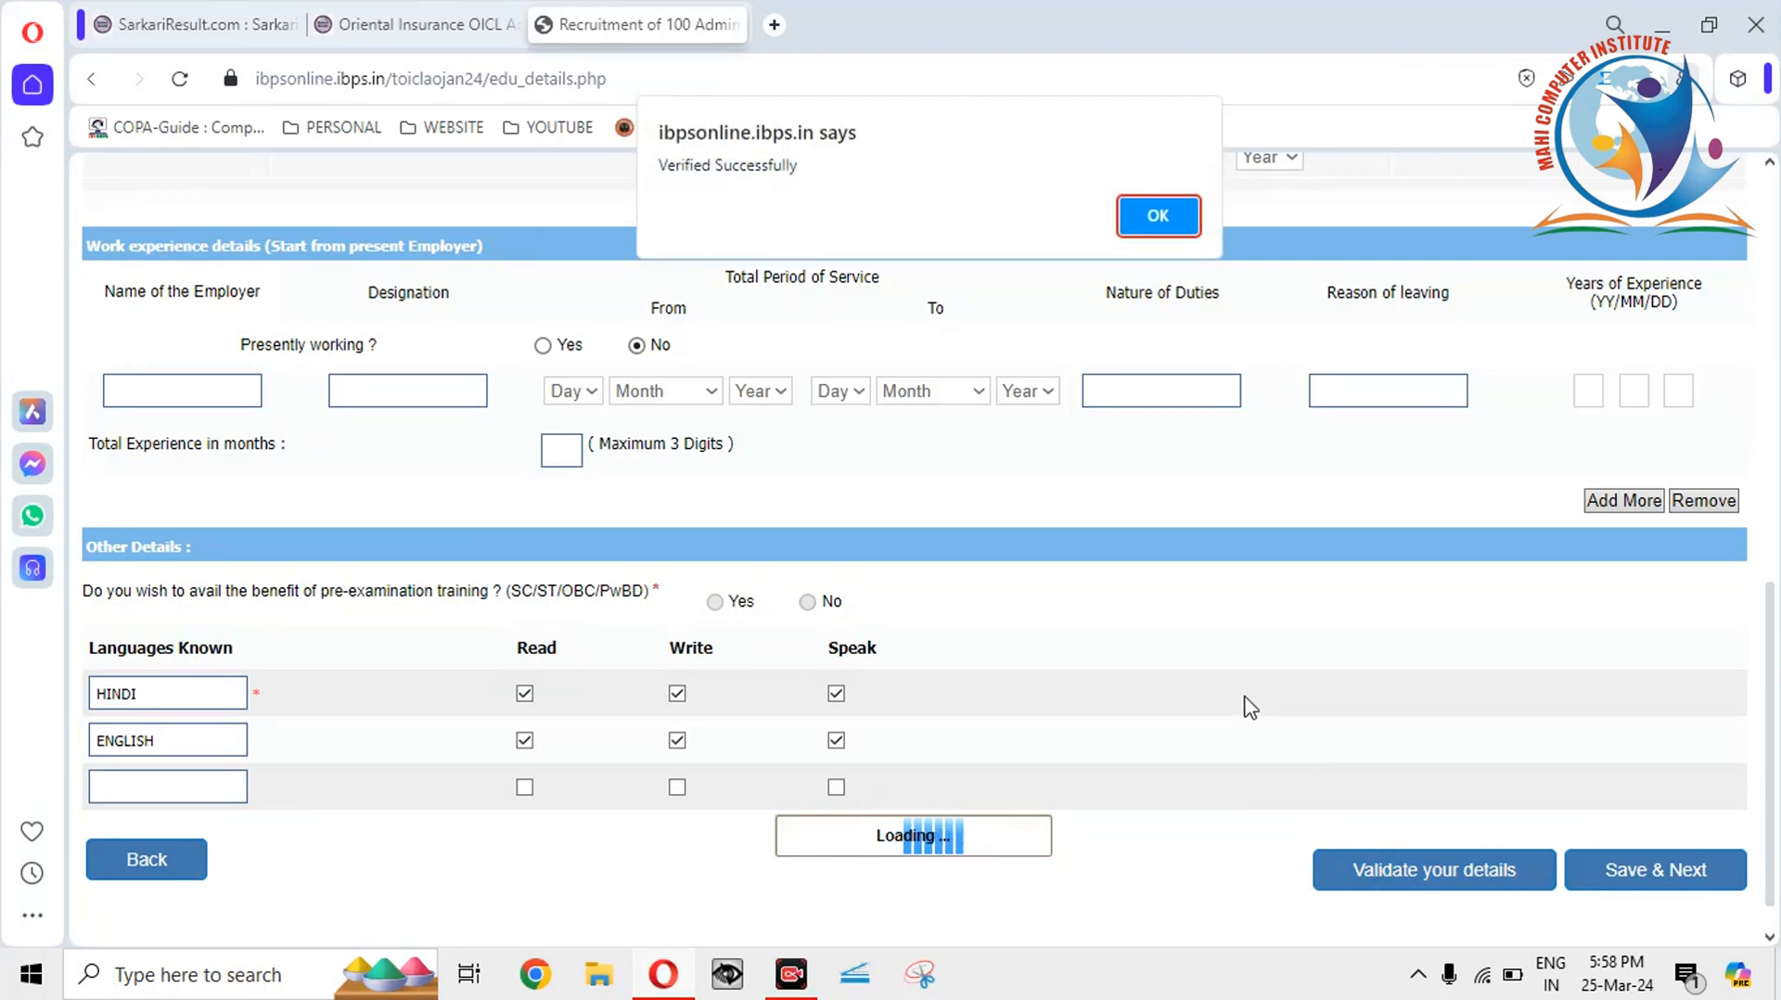
{"action": "left_click", "coordinate": [1159, 217]}
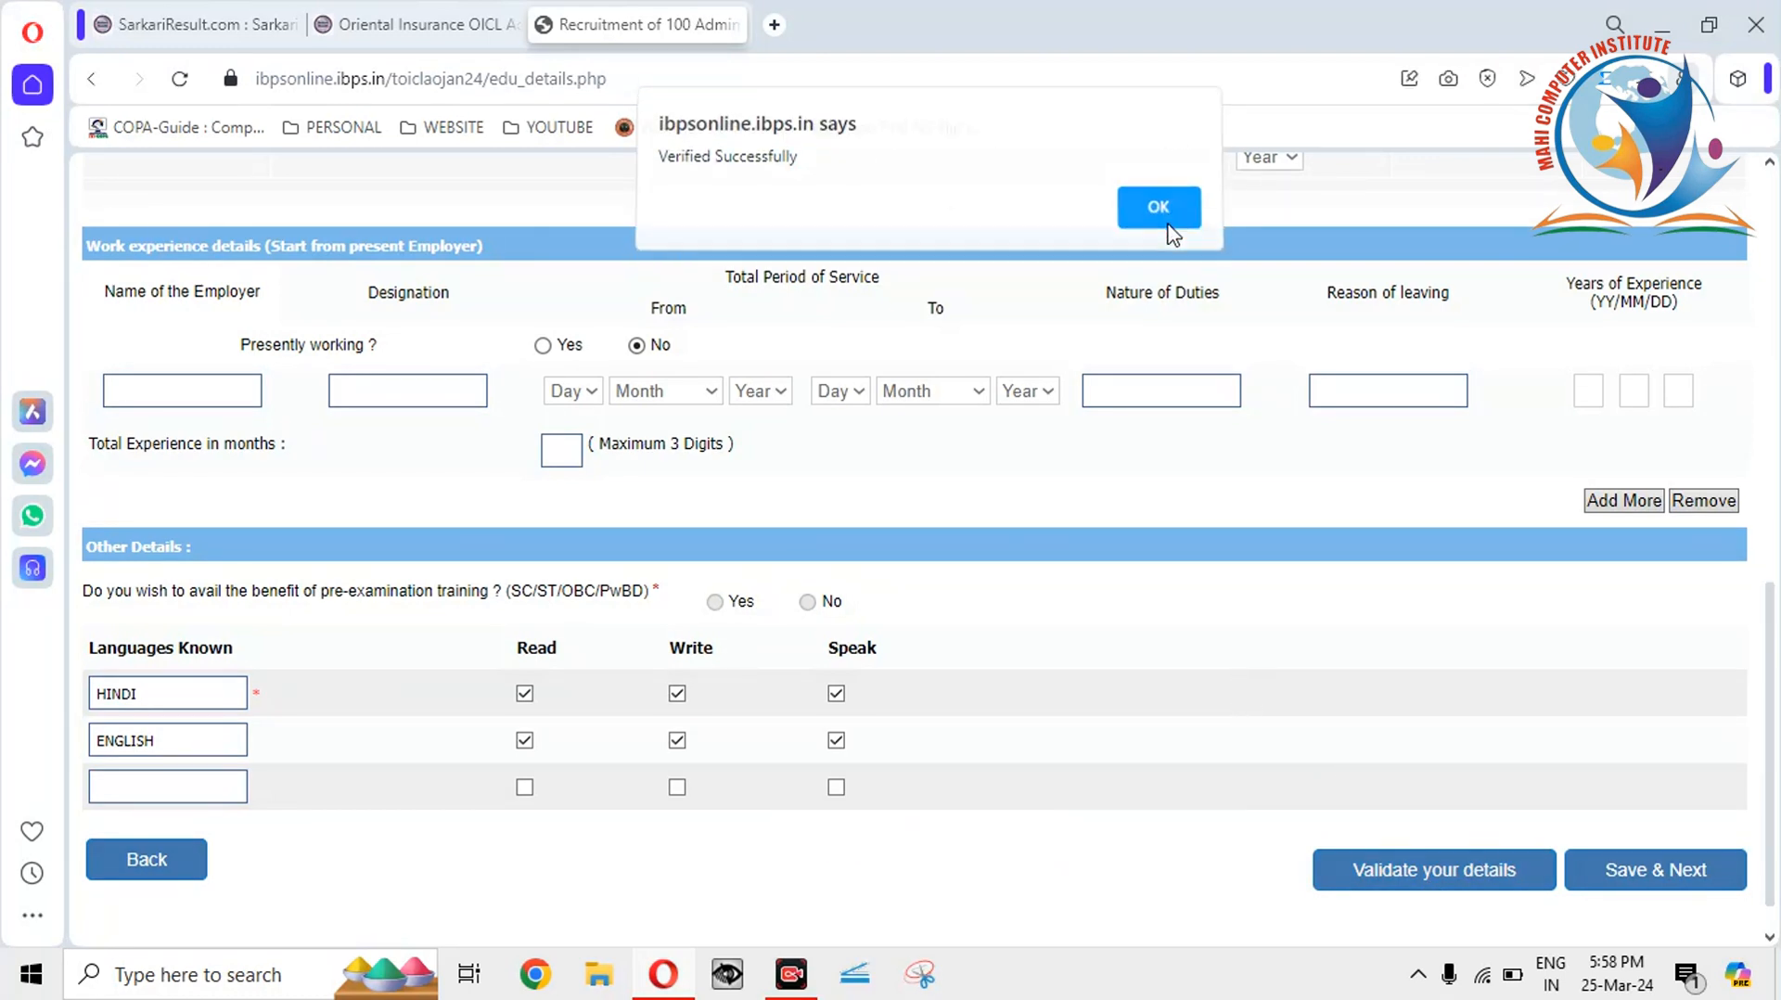
{"action": "left_click", "coordinate": [1615, 888]}
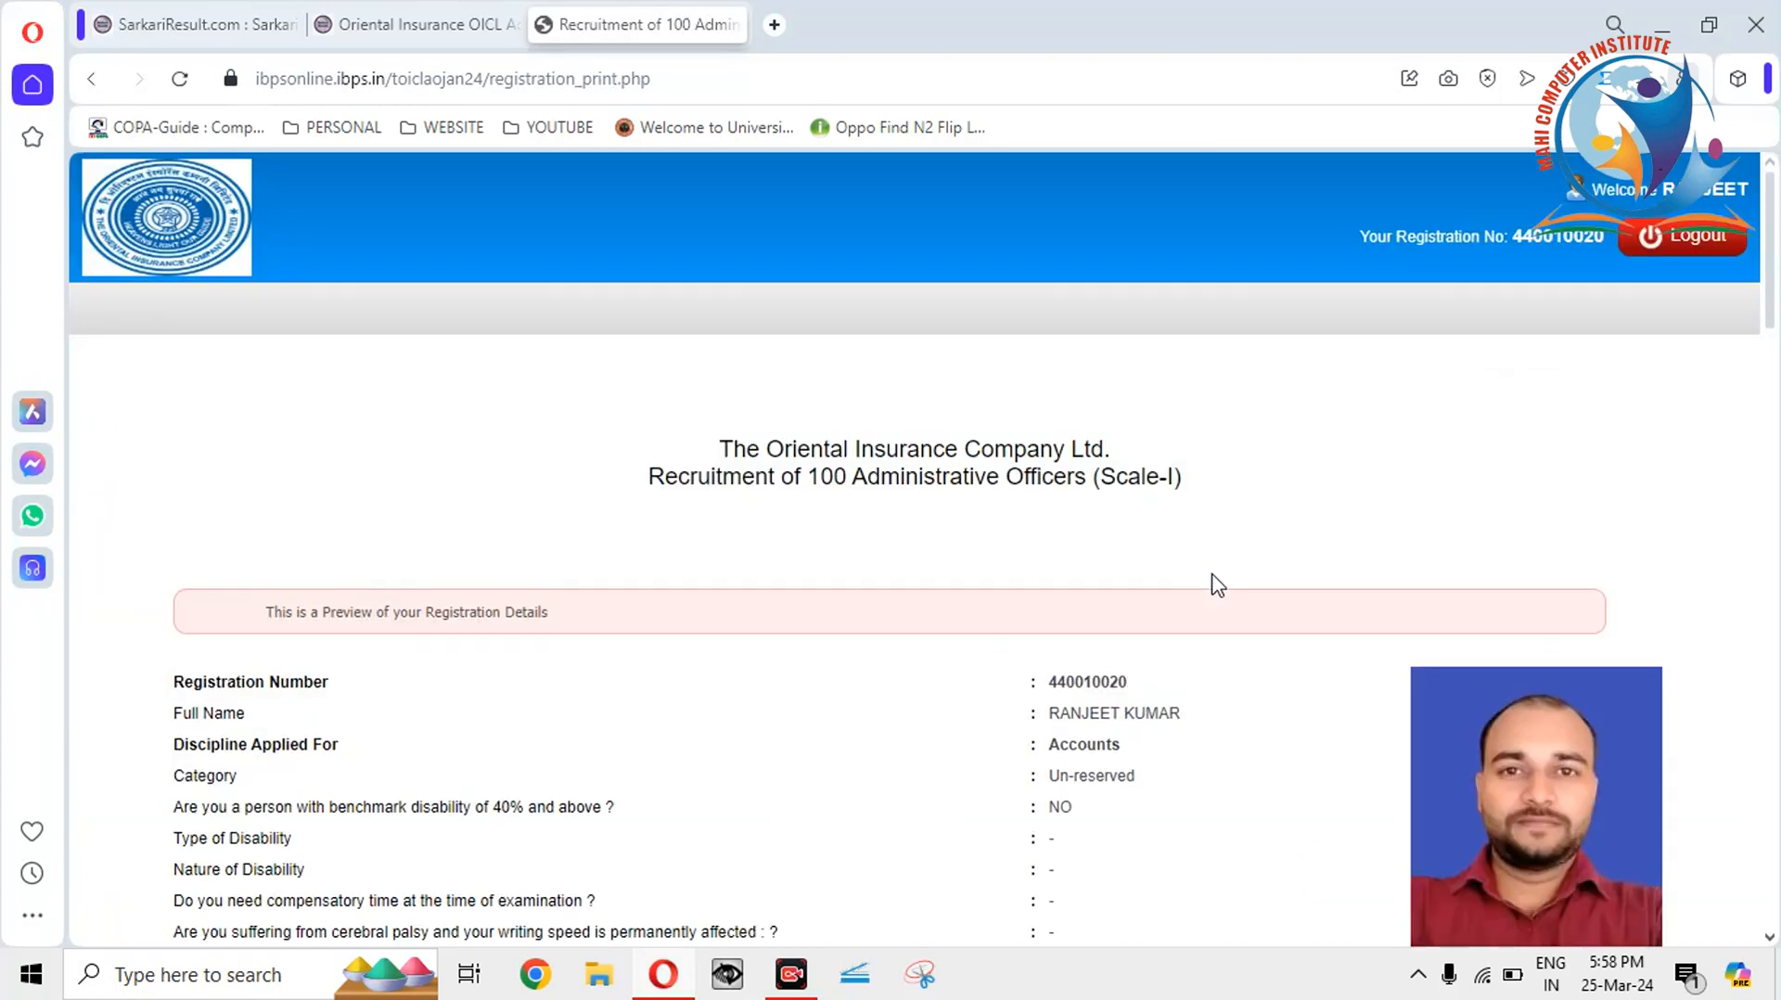
Agree to the declaration and complete registration, confirming both prompts.
{"action": "left_click_drag", "start_coordinate": [1772, 302], "coordinate": [1775, 882]}
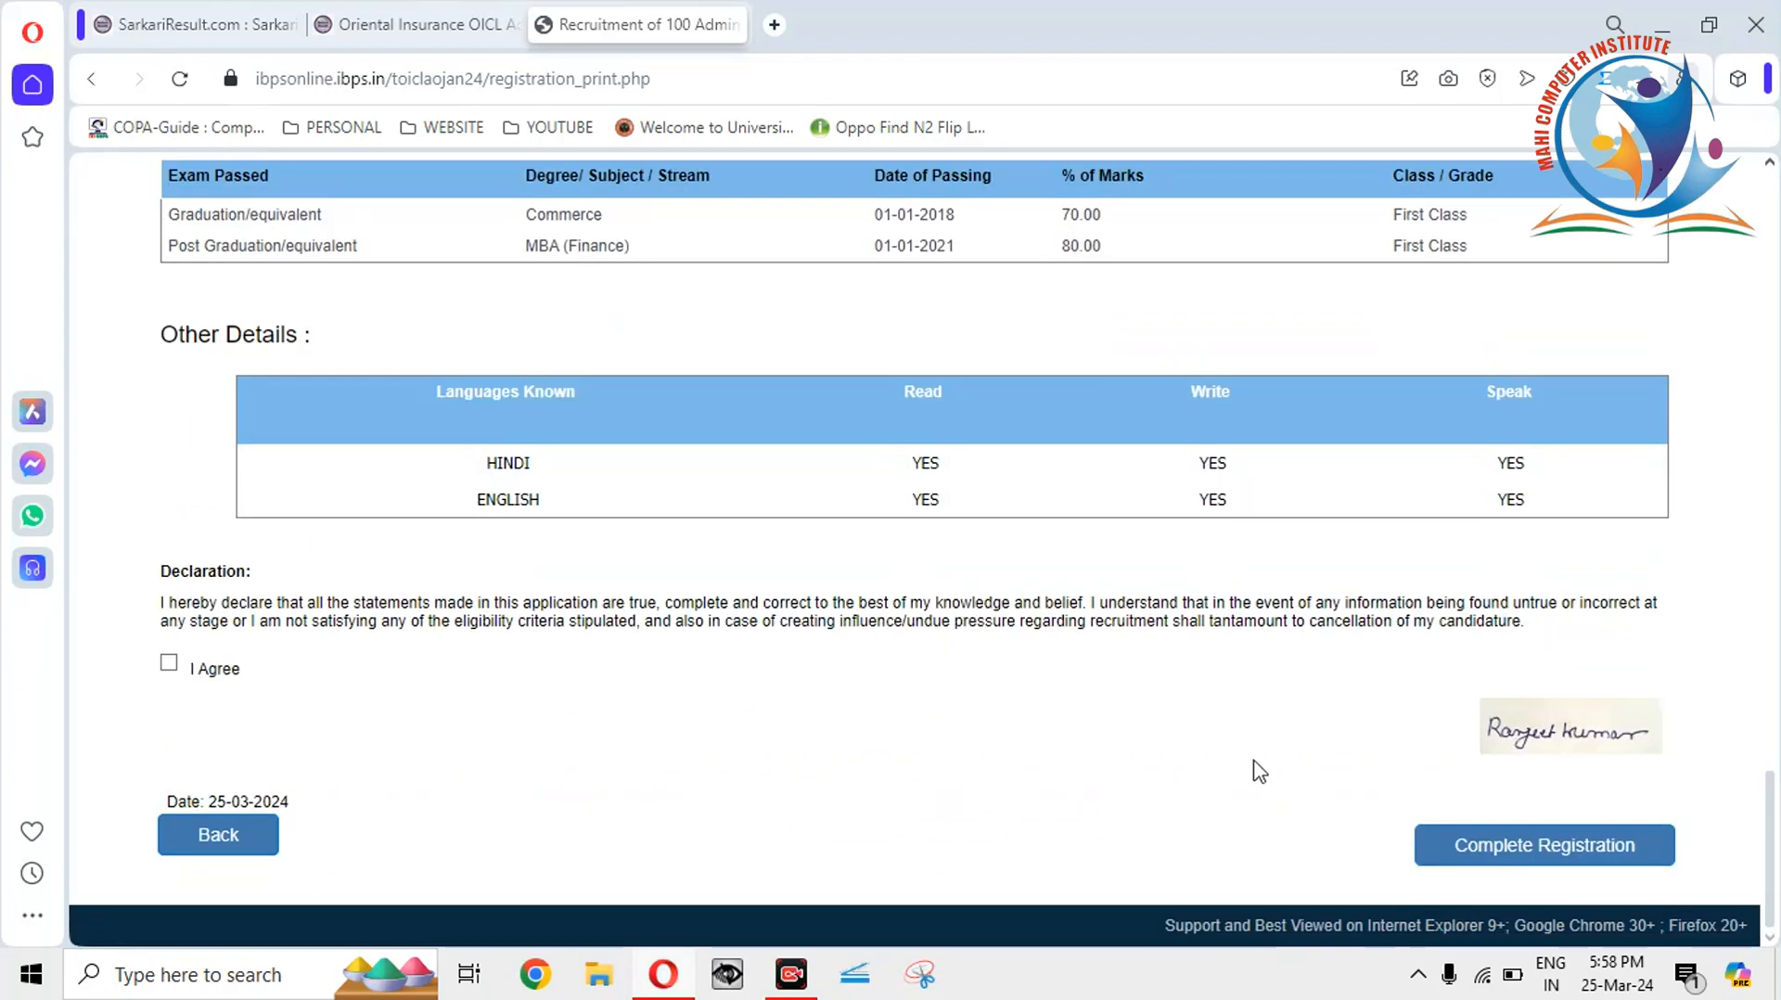
{"action": "left_click", "coordinate": [169, 663]}
{"action": "left_click", "coordinate": [1531, 848]}
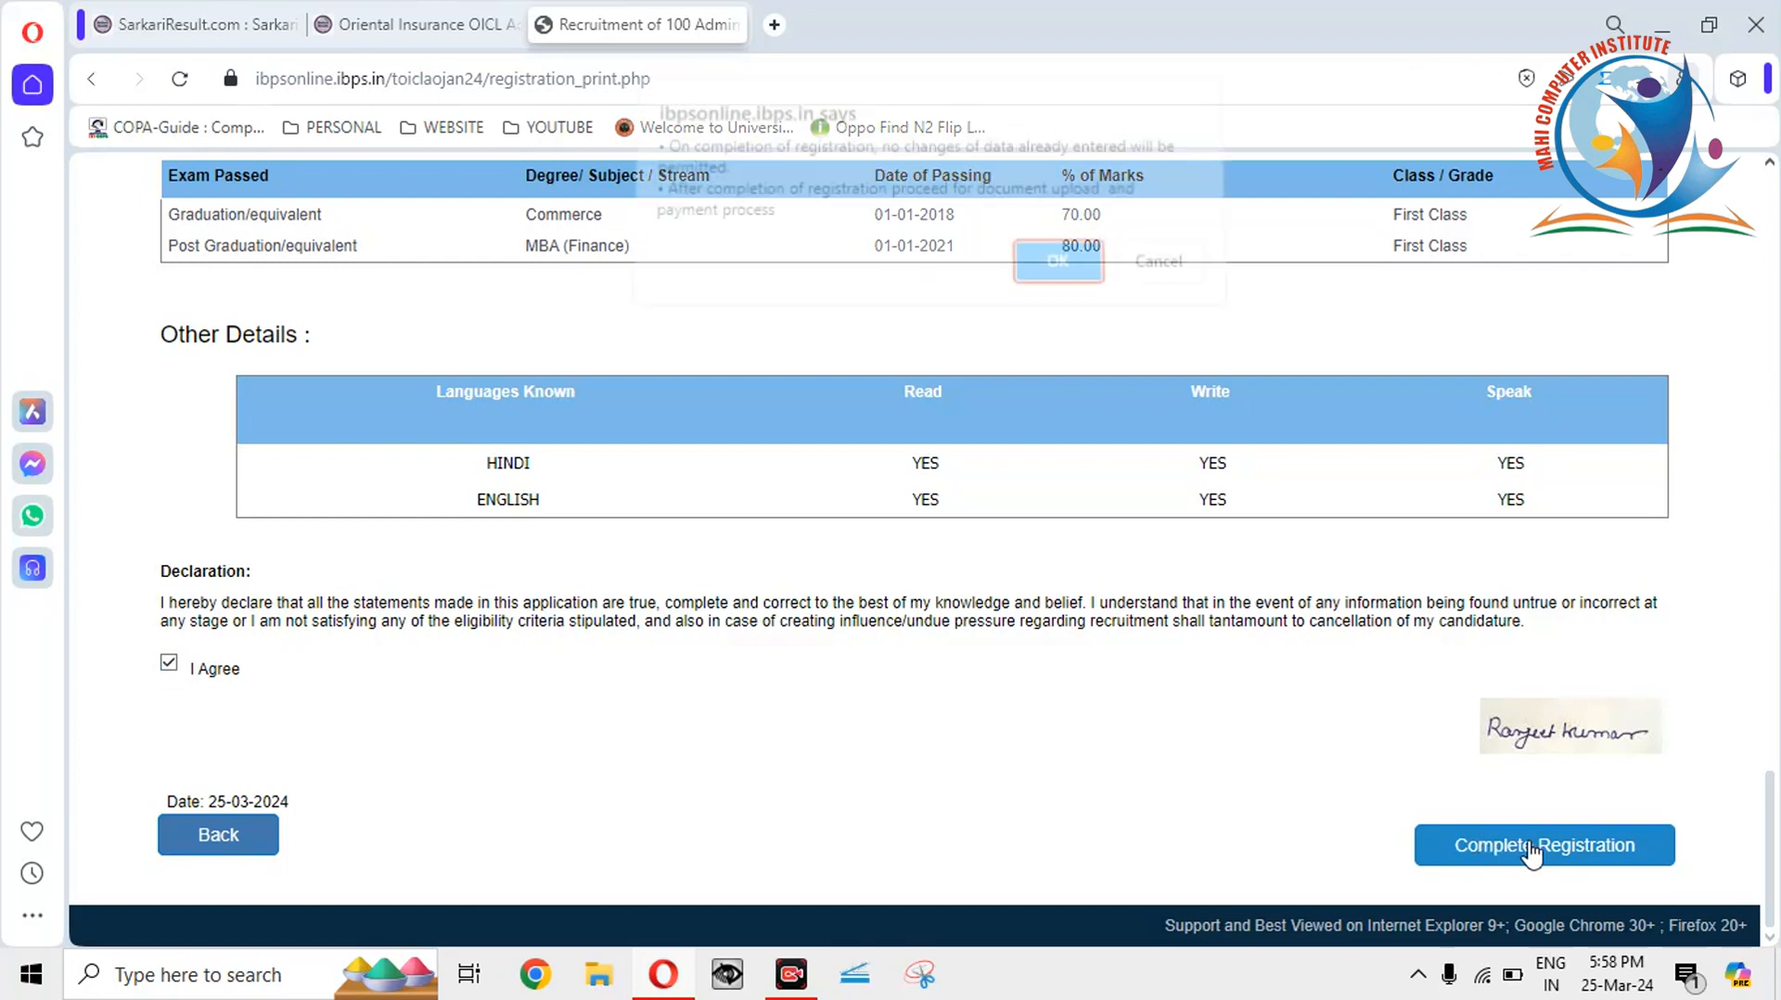
{"action": "left_click", "coordinate": [1065, 288]}
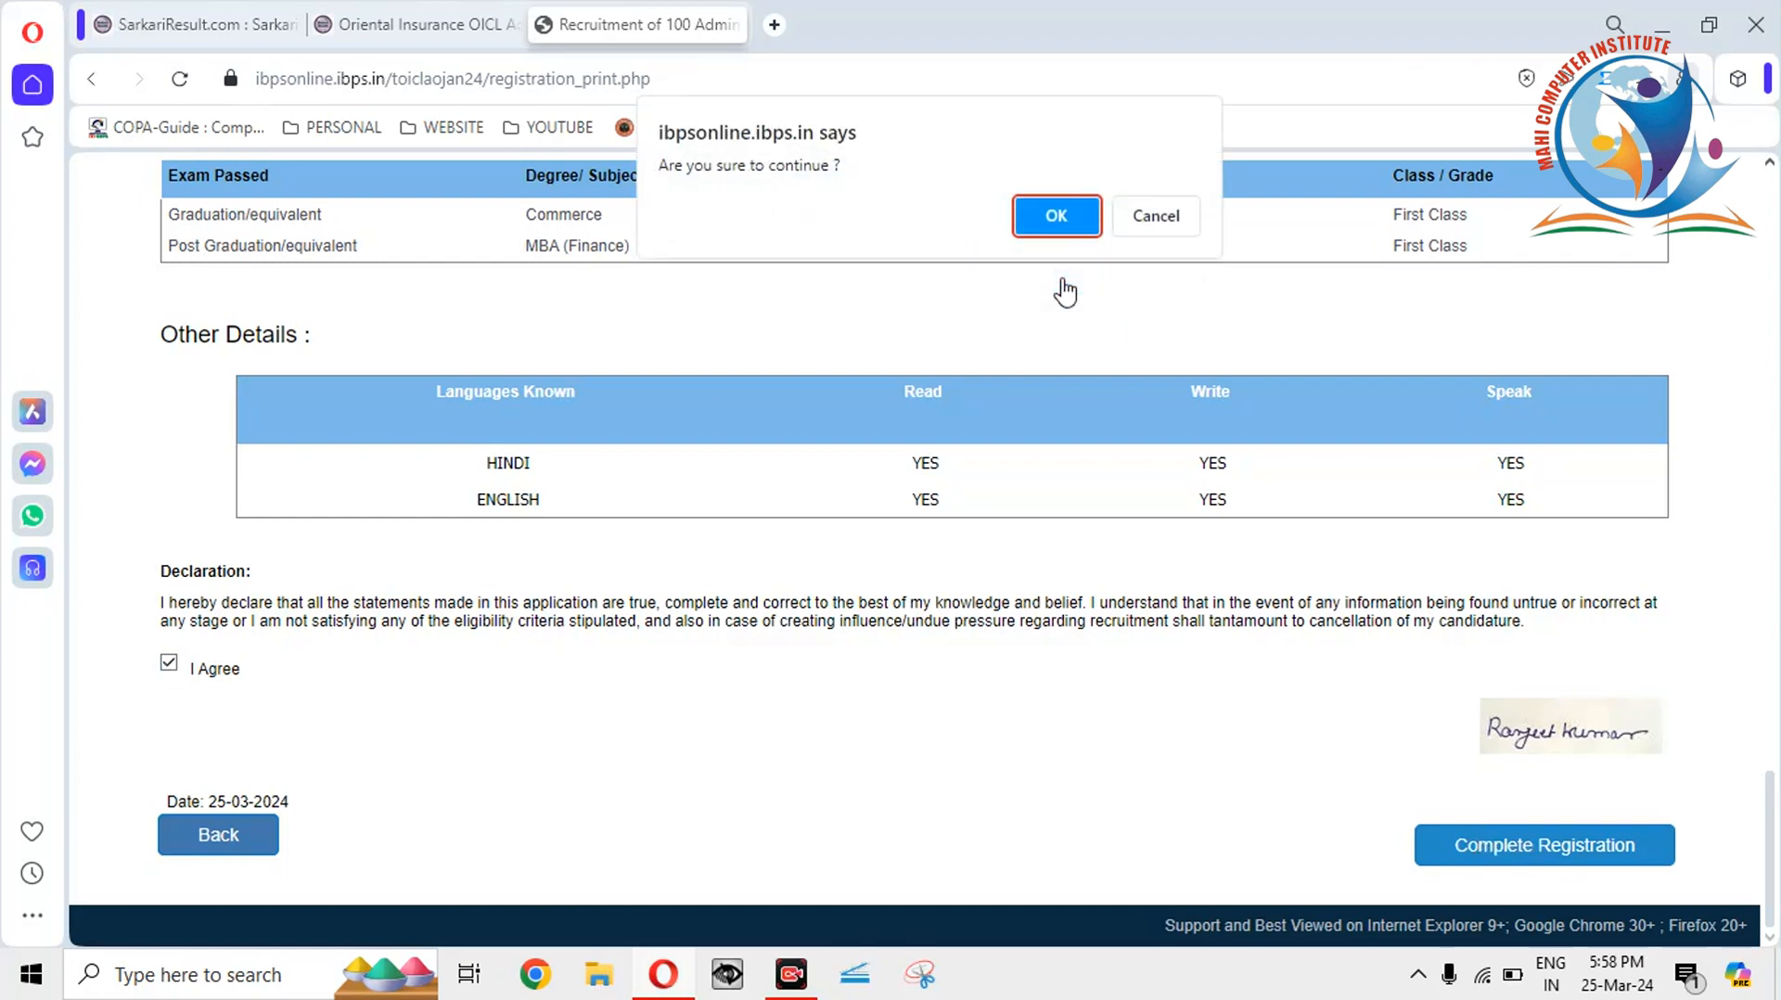
{"action": "left_click", "coordinate": [1060, 217]}
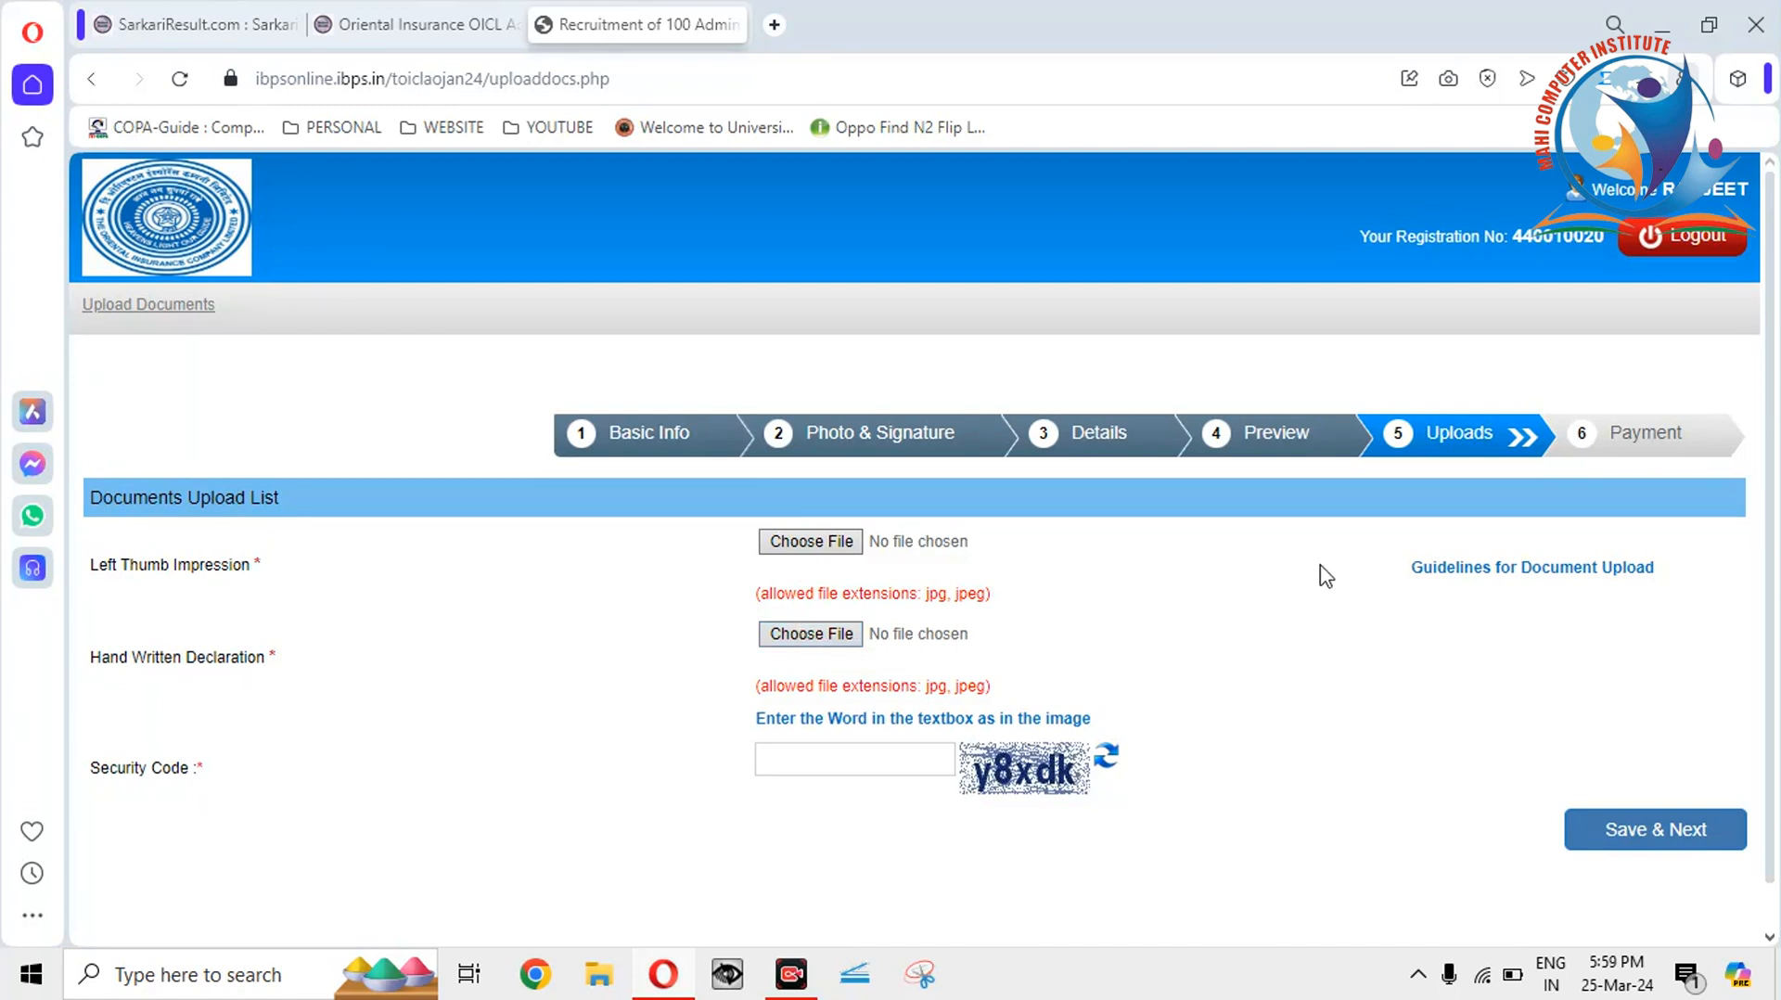
Open the document upload guidelines and highlight the left thumb 240 x 240 pixel spec.
{"action": "left_click", "coordinate": [1523, 569]}
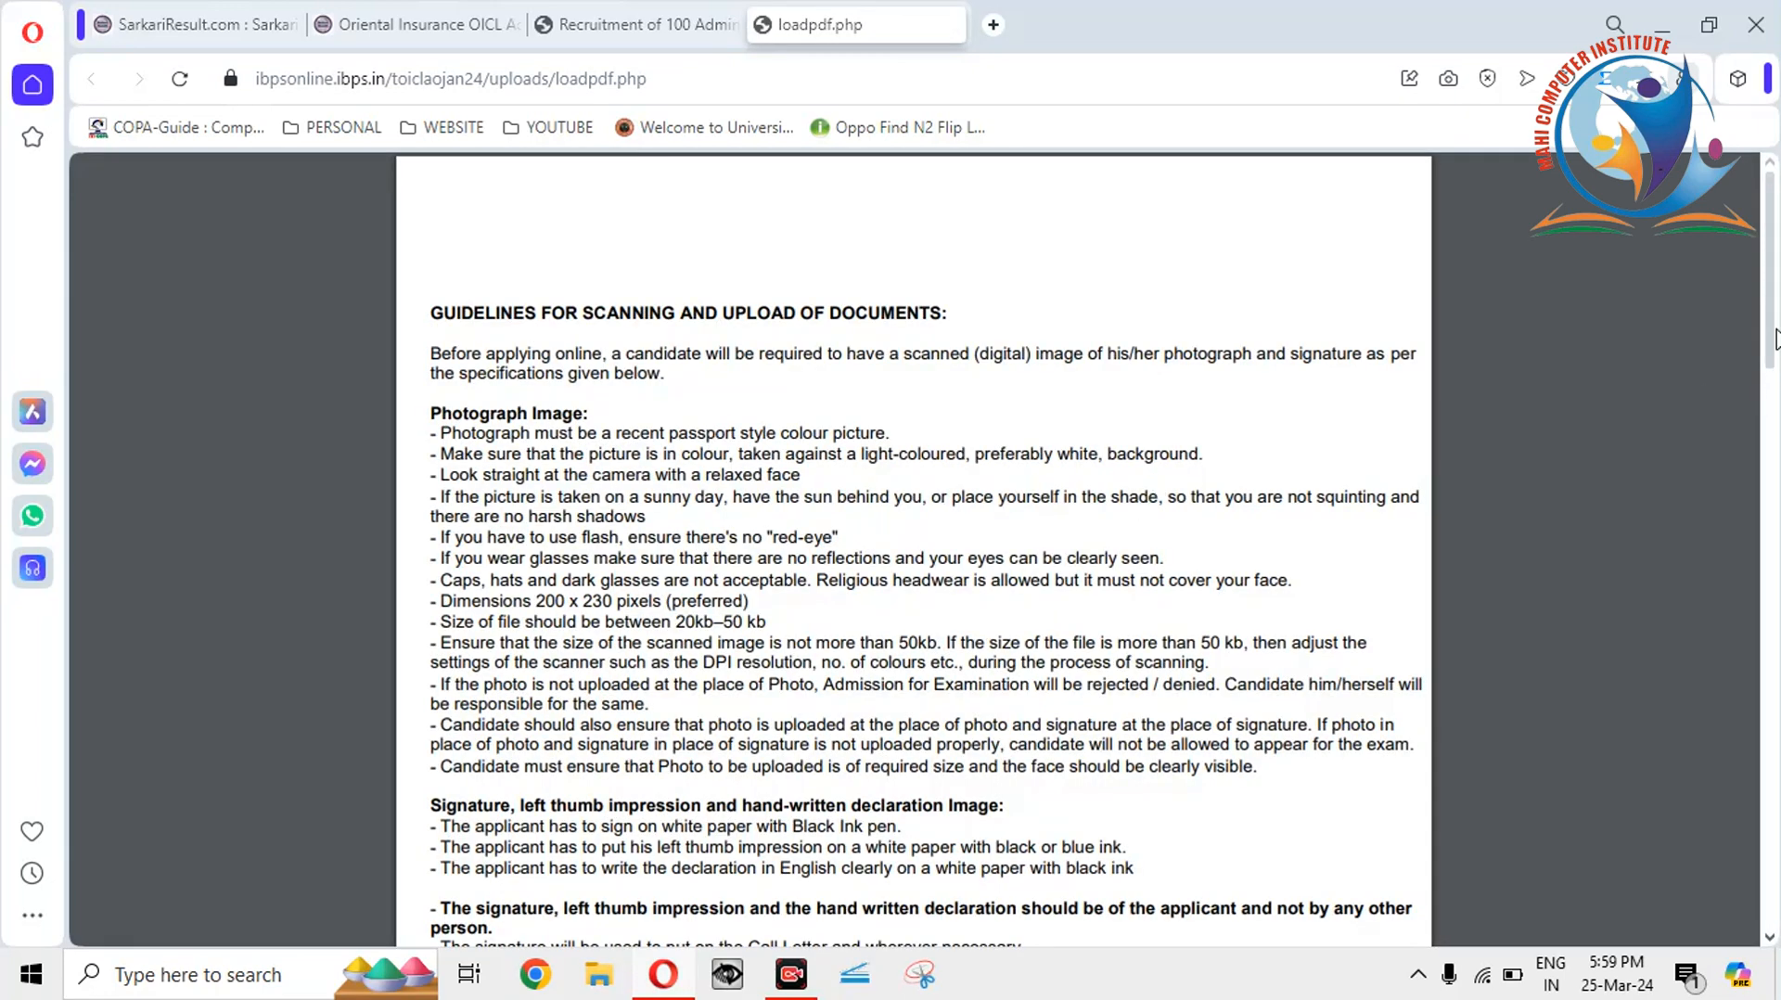
{"action": "scroll", "coordinate": [1769, 418], "scroll_direction": "down", "scroll_amount": 5}
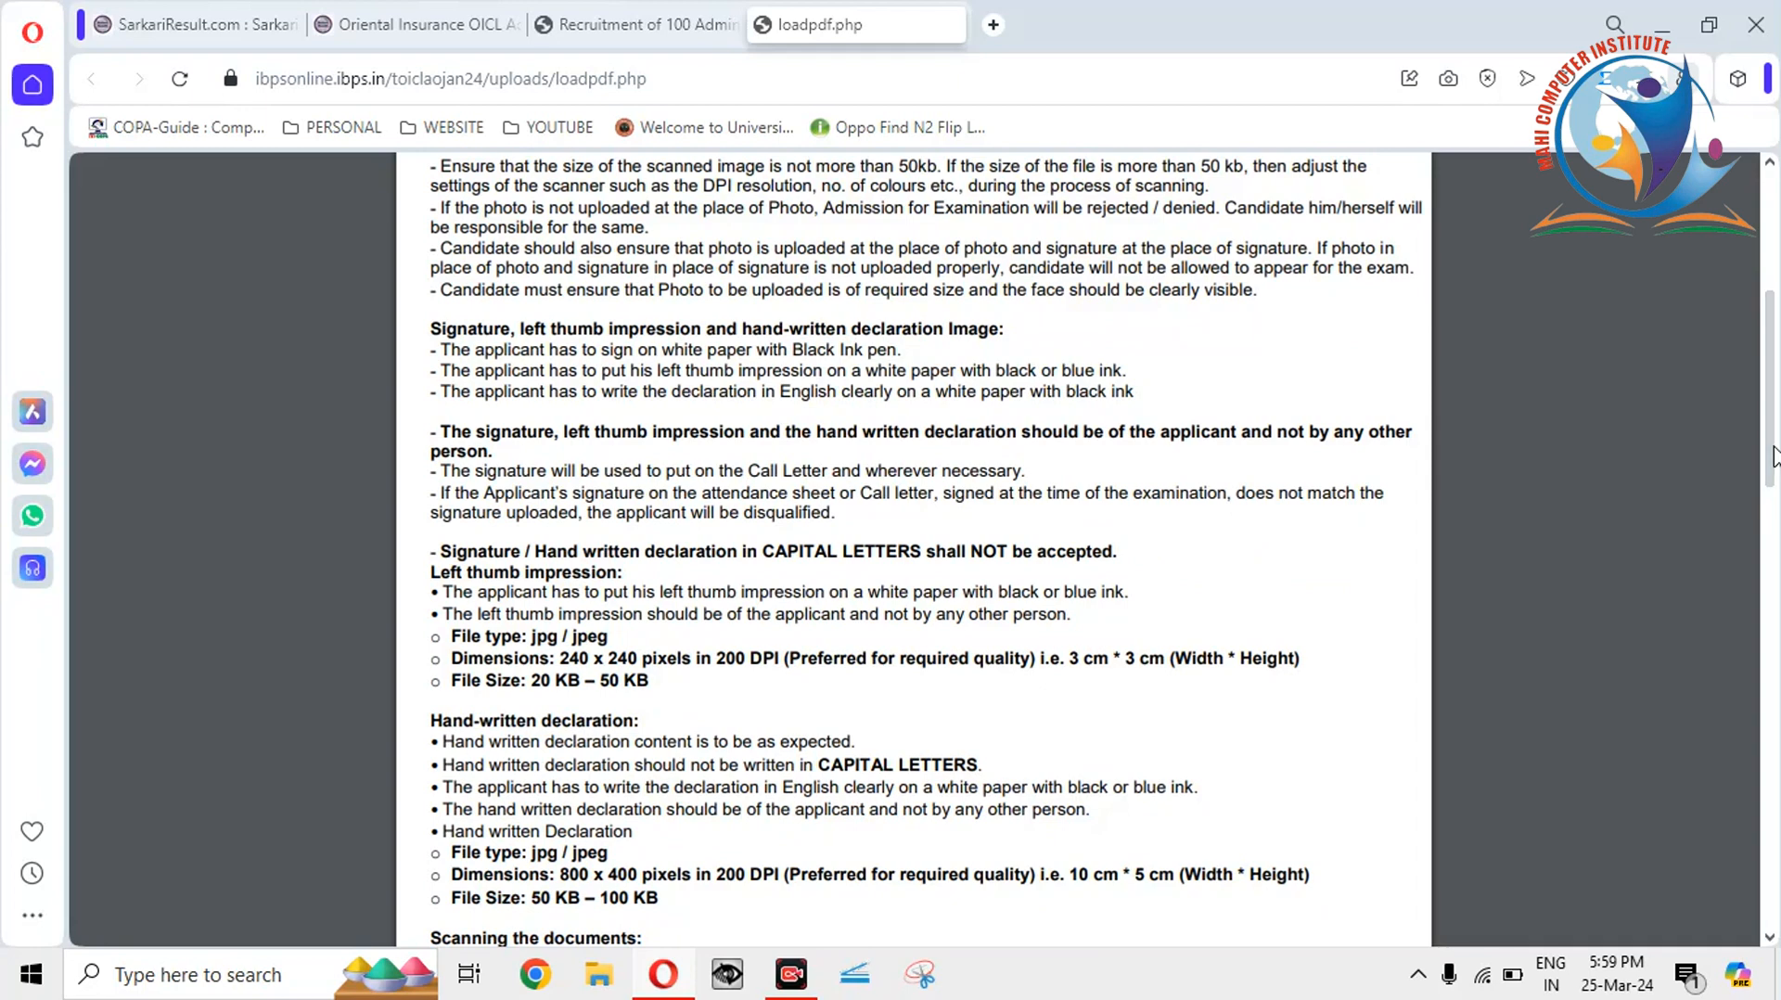
{"action": "left_click_drag", "start_coordinate": [432, 572], "coordinate": [601, 576]}
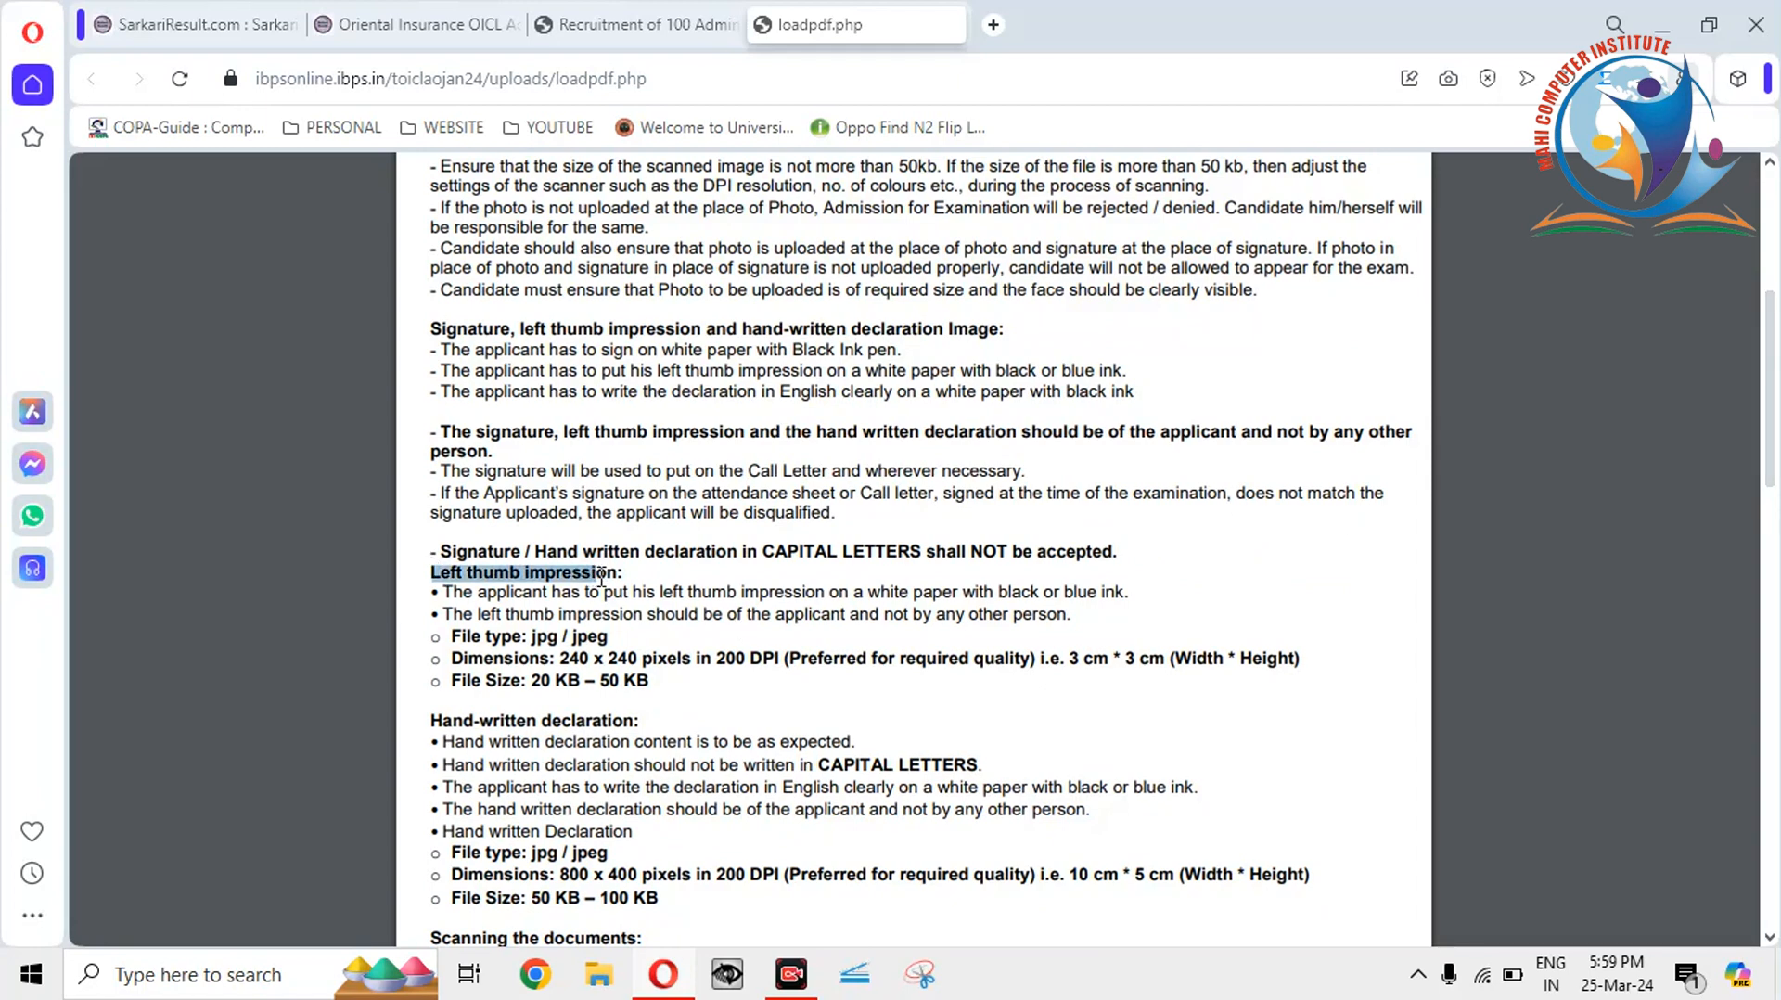
{"action": "left_click", "coordinate": [598, 682]}
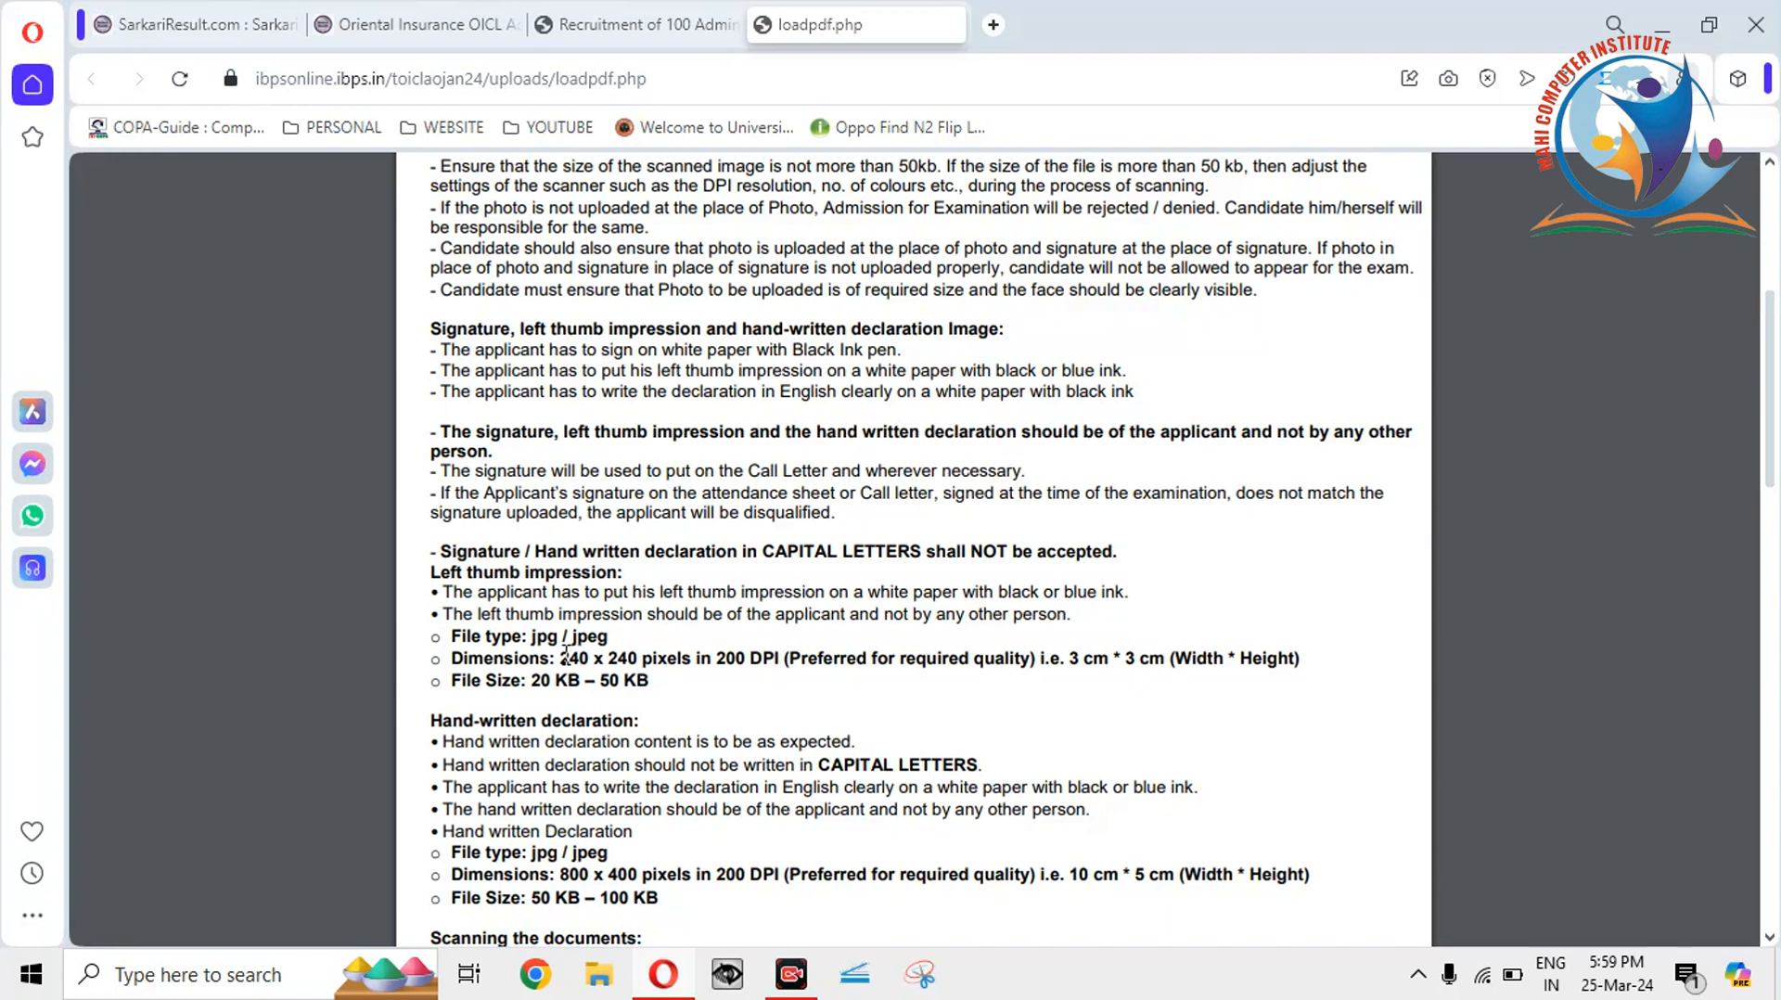
{"action": "left_click_drag", "start_coordinate": [563, 658], "coordinate": [673, 649]}
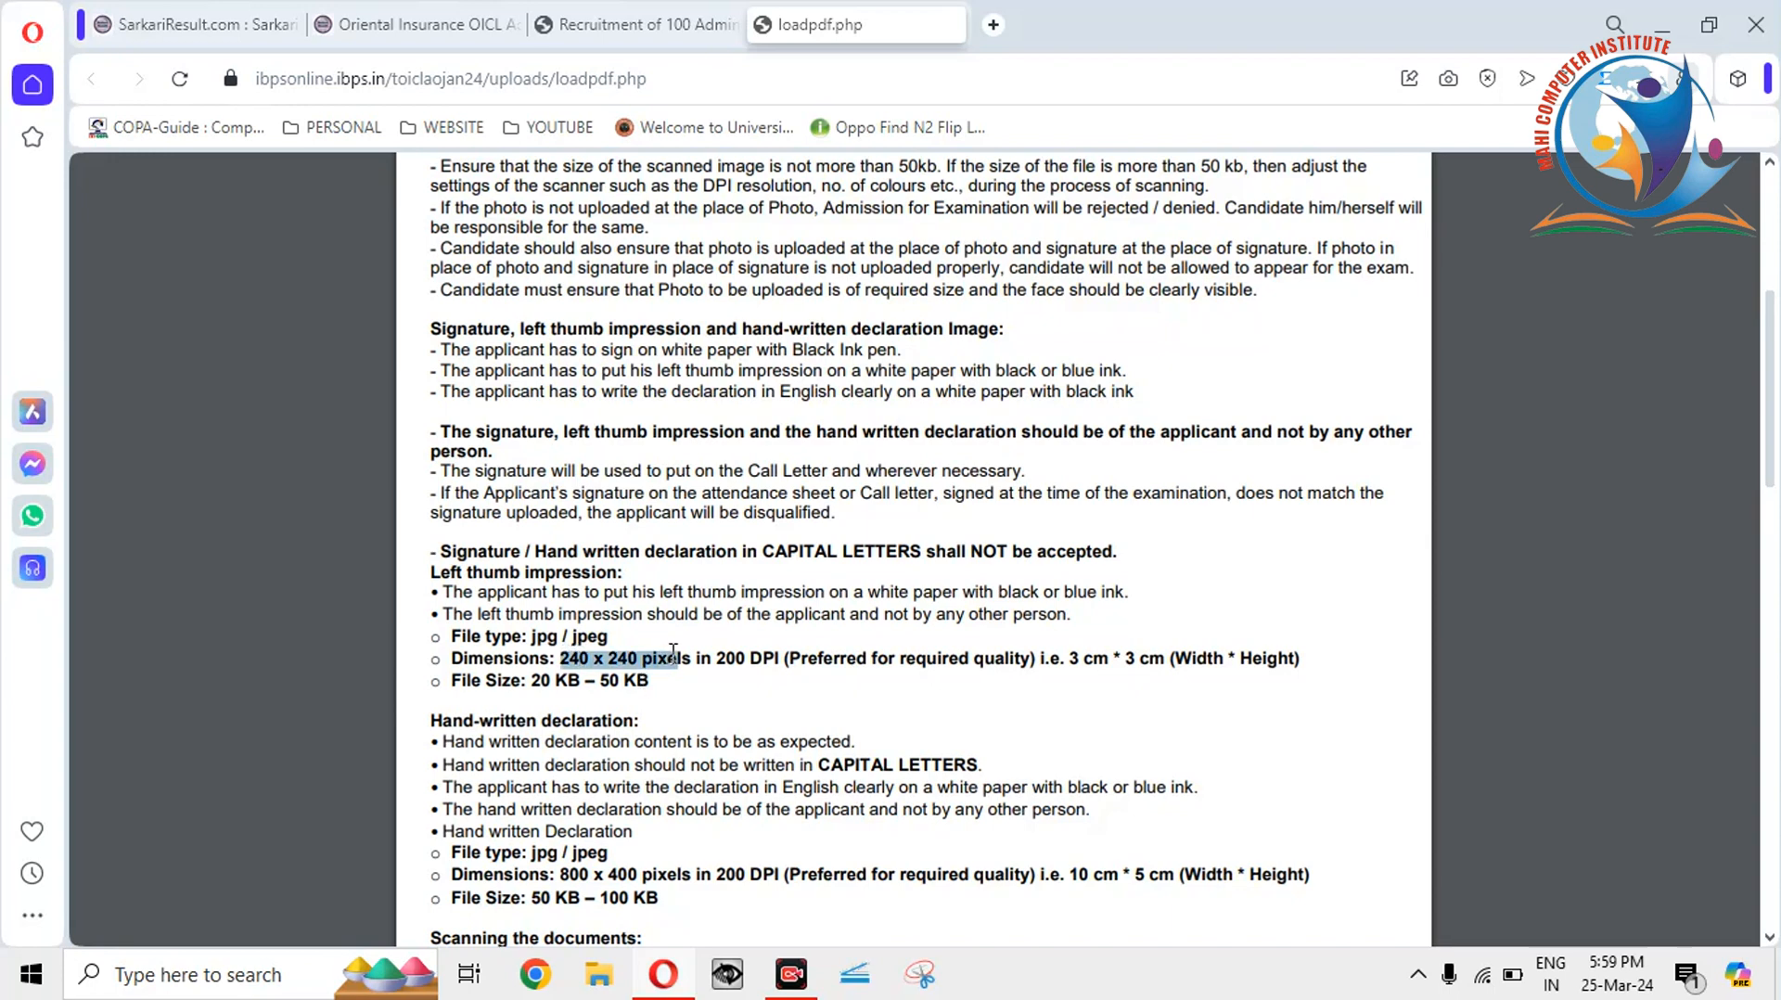
{"action": "left_click", "coordinate": [591, 862]}
Highlight the hand-written declaration's 50 KB – 100 KB size limit, then minimise the browser.
{"action": "left_click_drag", "start_coordinate": [430, 720], "coordinate": [631, 729]}
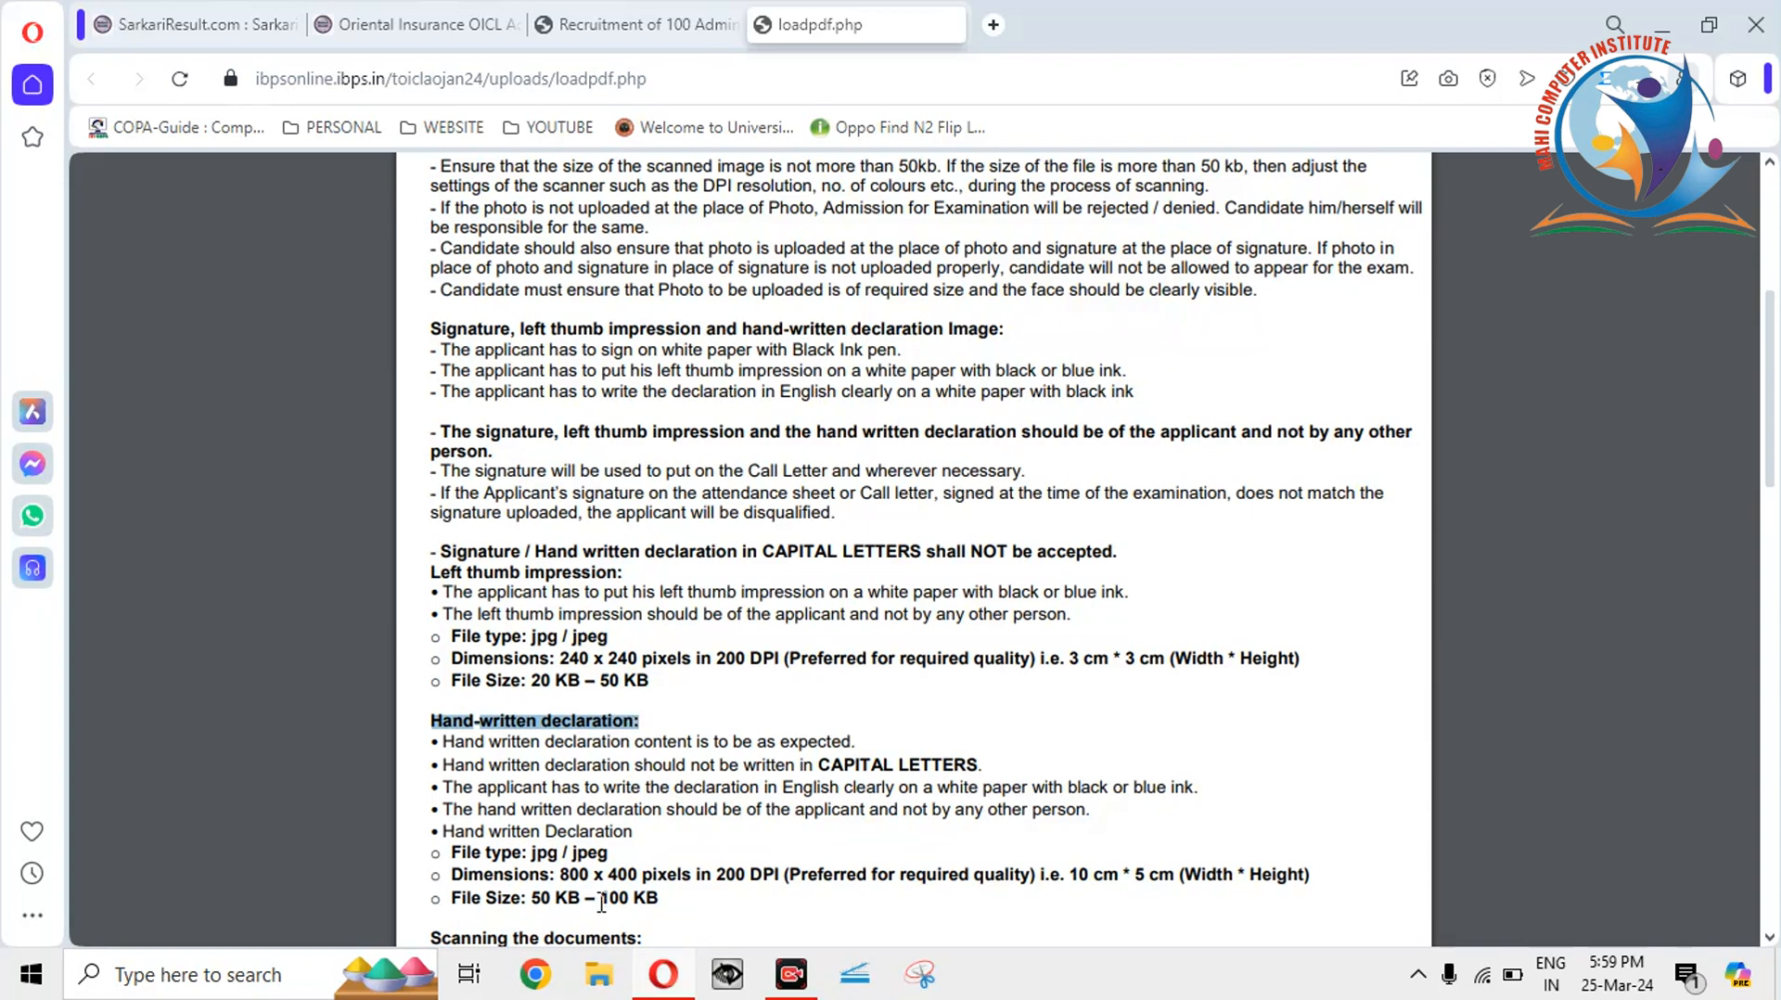
{"action": "left_click_drag", "start_coordinate": [663, 897], "coordinate": [526, 895]}
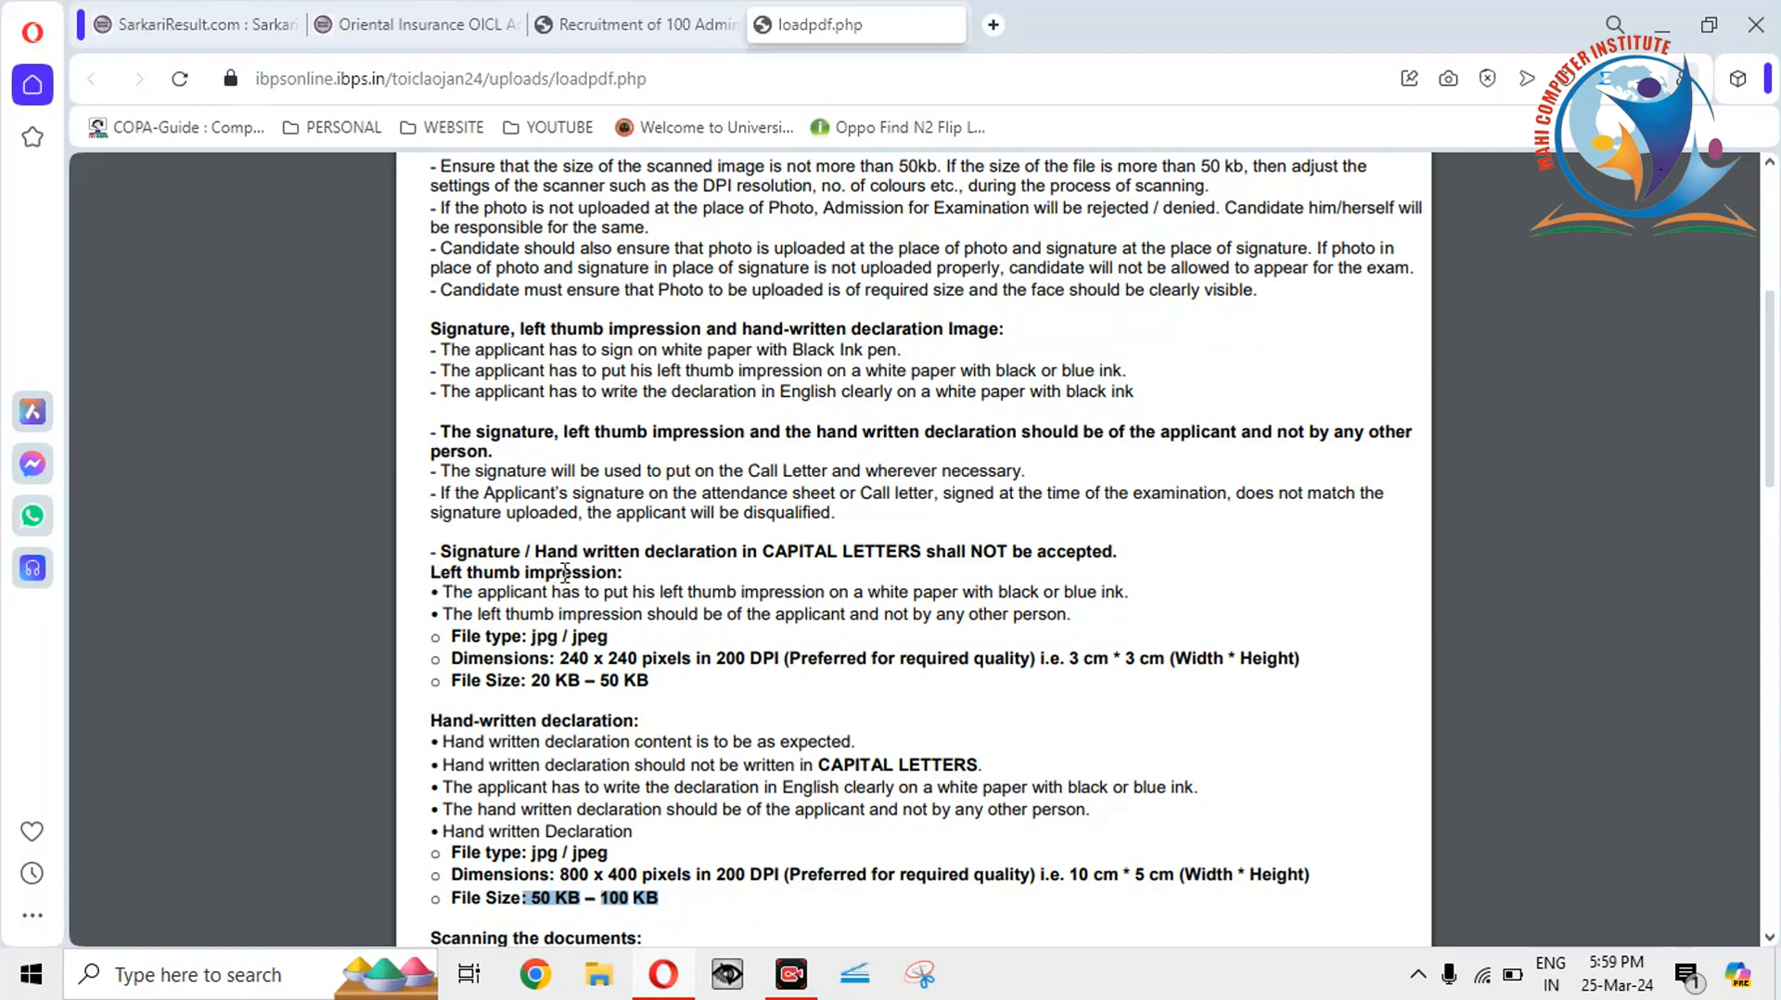
{"action": "left_click", "coordinate": [568, 876]}
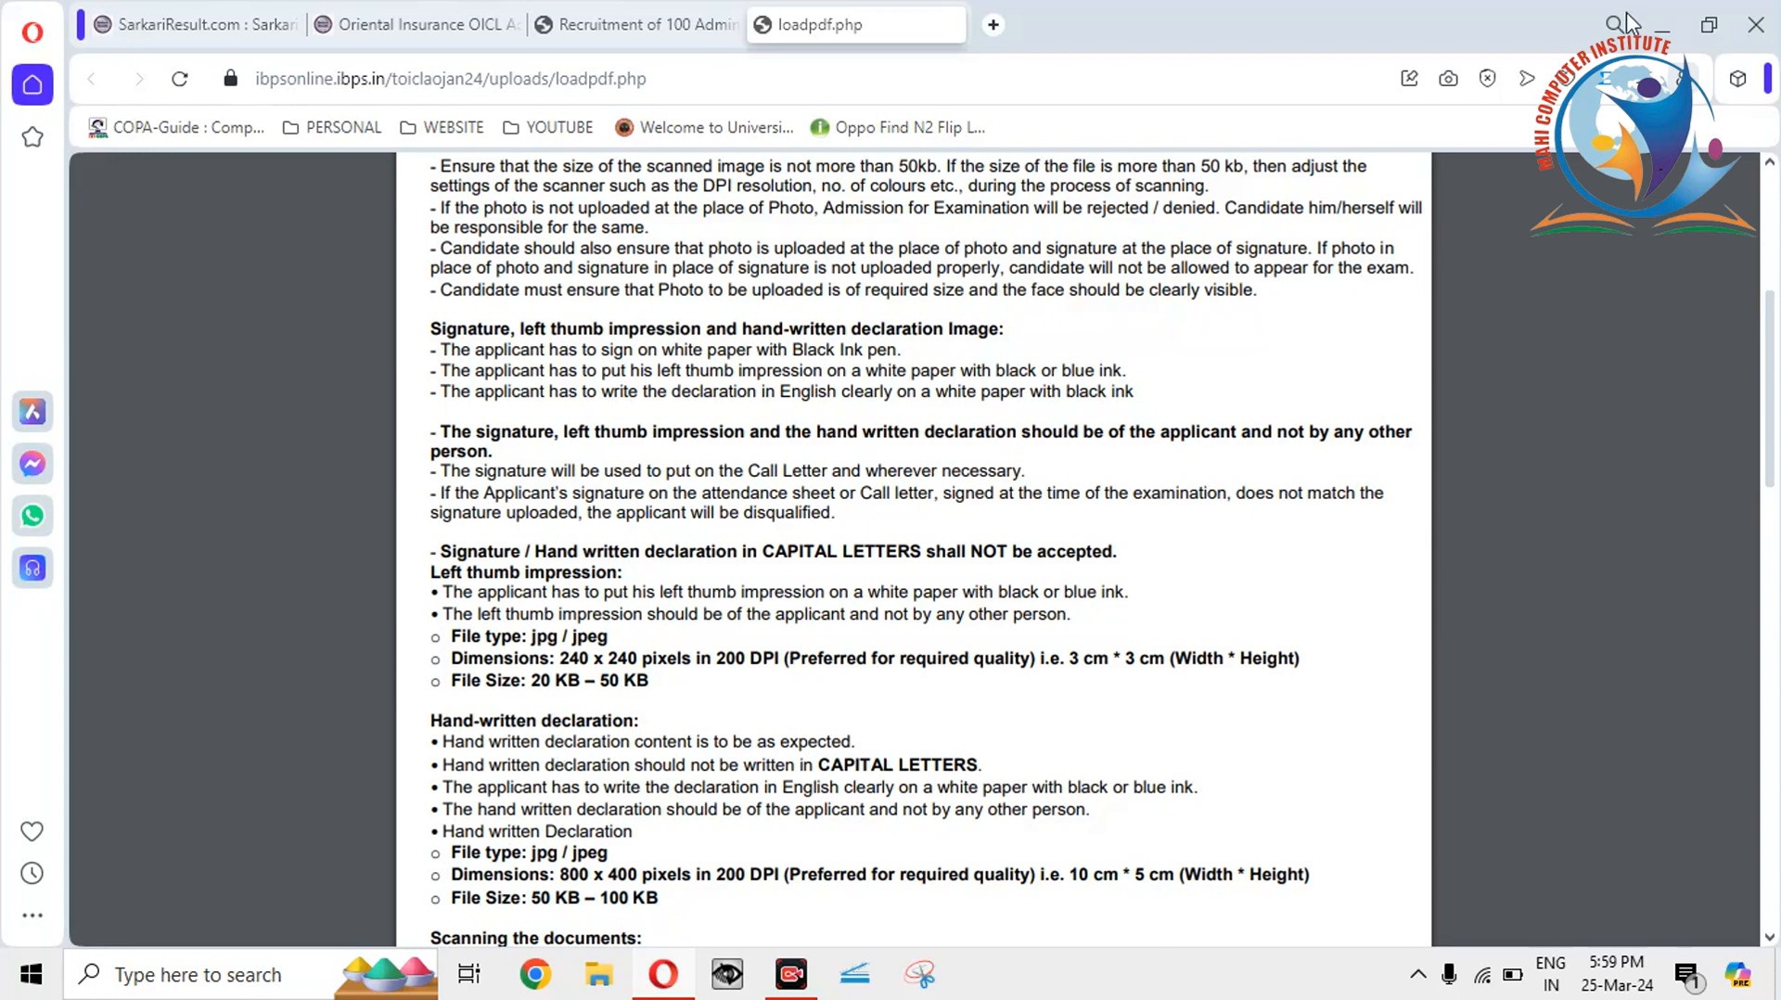
{"action": "left_click", "coordinate": [1669, 31]}
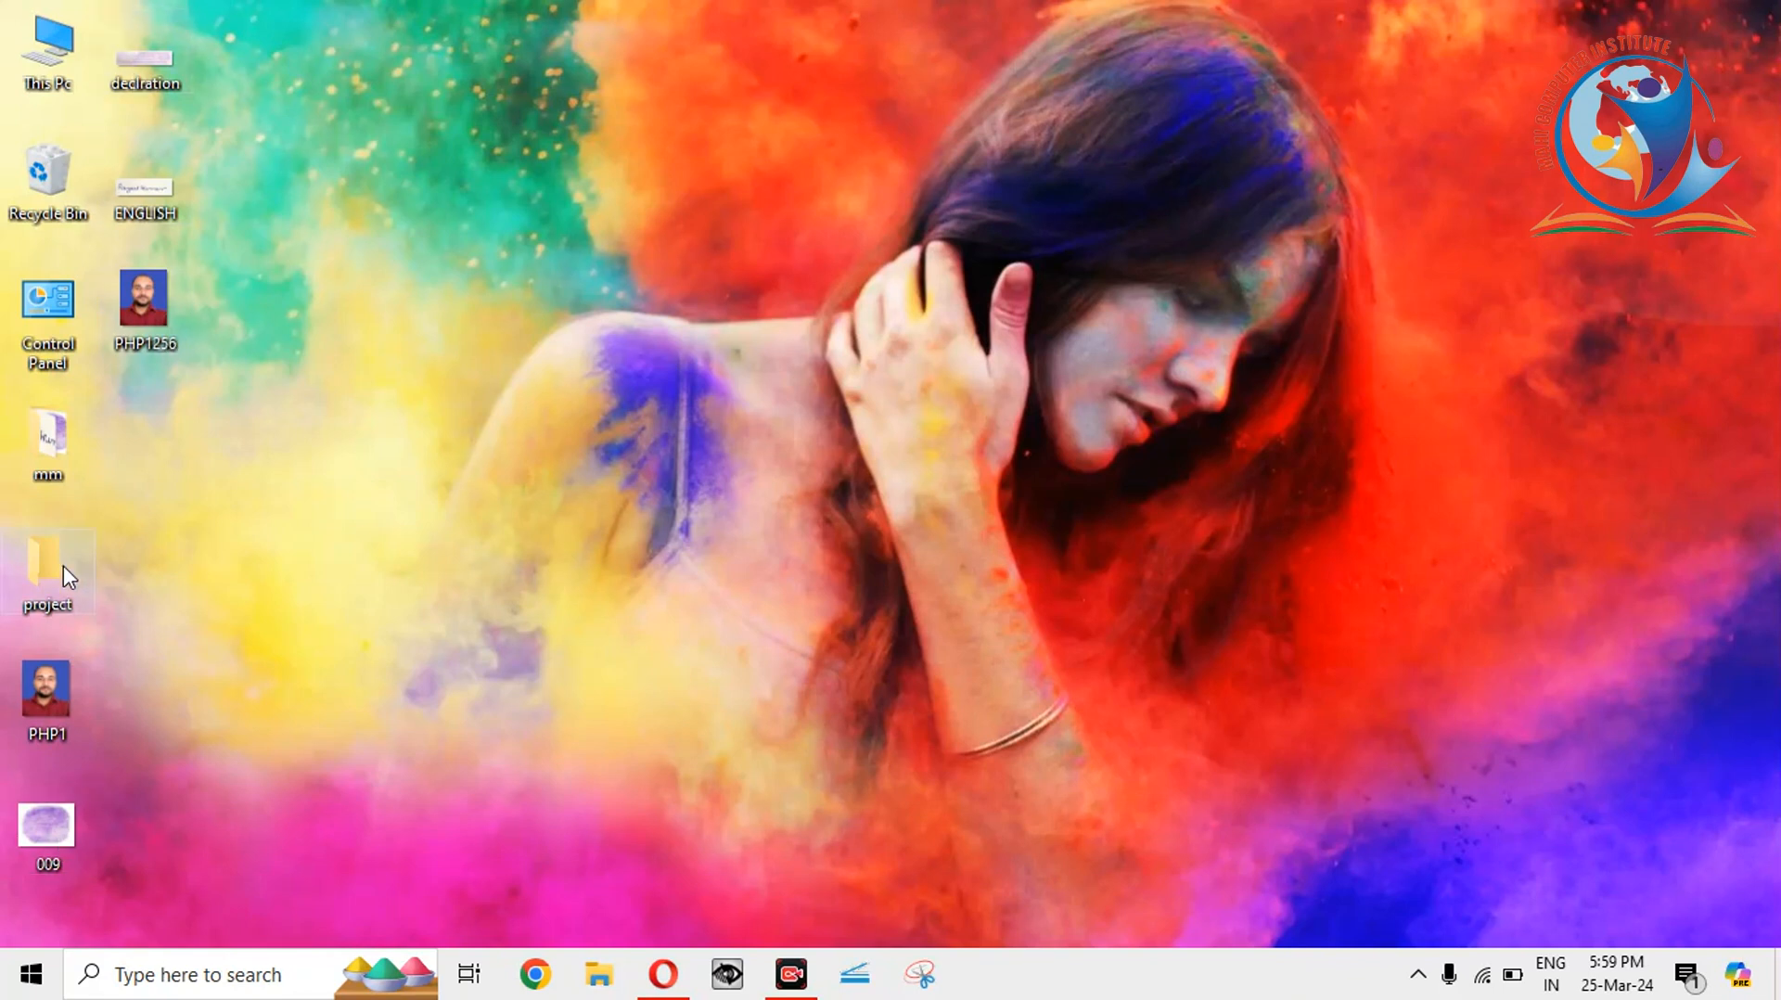
Check the 009 image's file size (18.4 KB) in its Properties.
{"action": "right_click", "coordinate": [69, 829]}
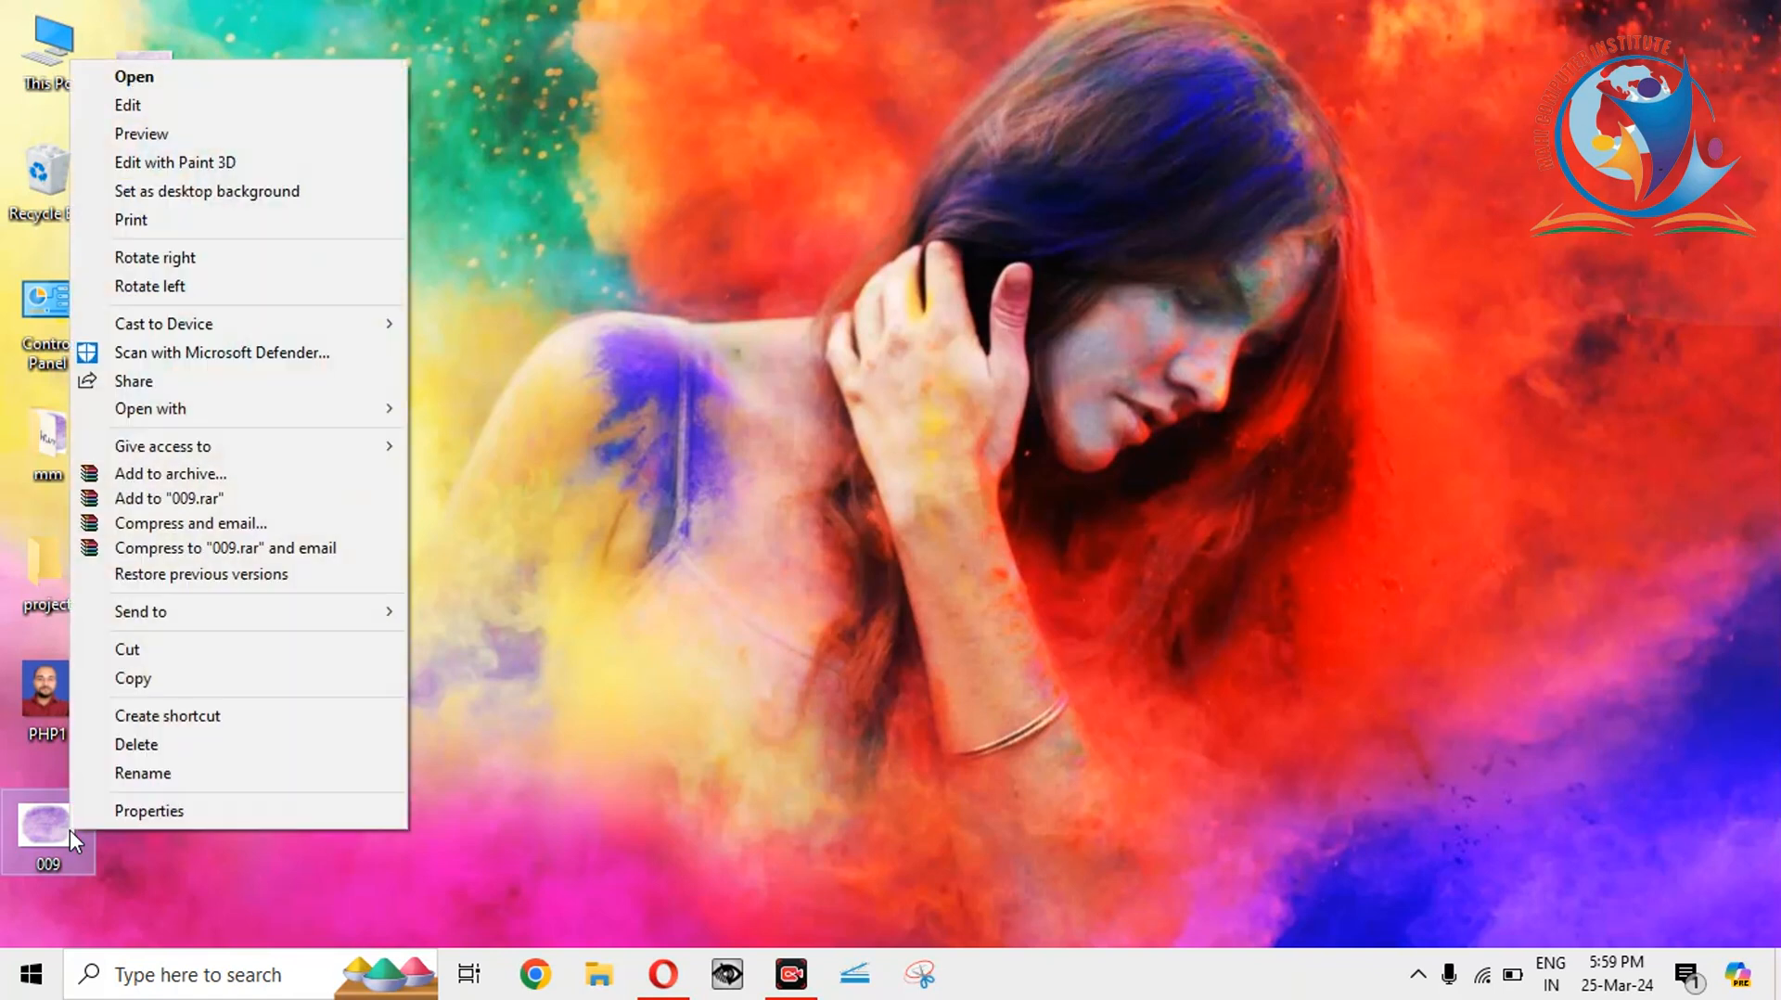
{"action": "left_click", "coordinate": [156, 809]}
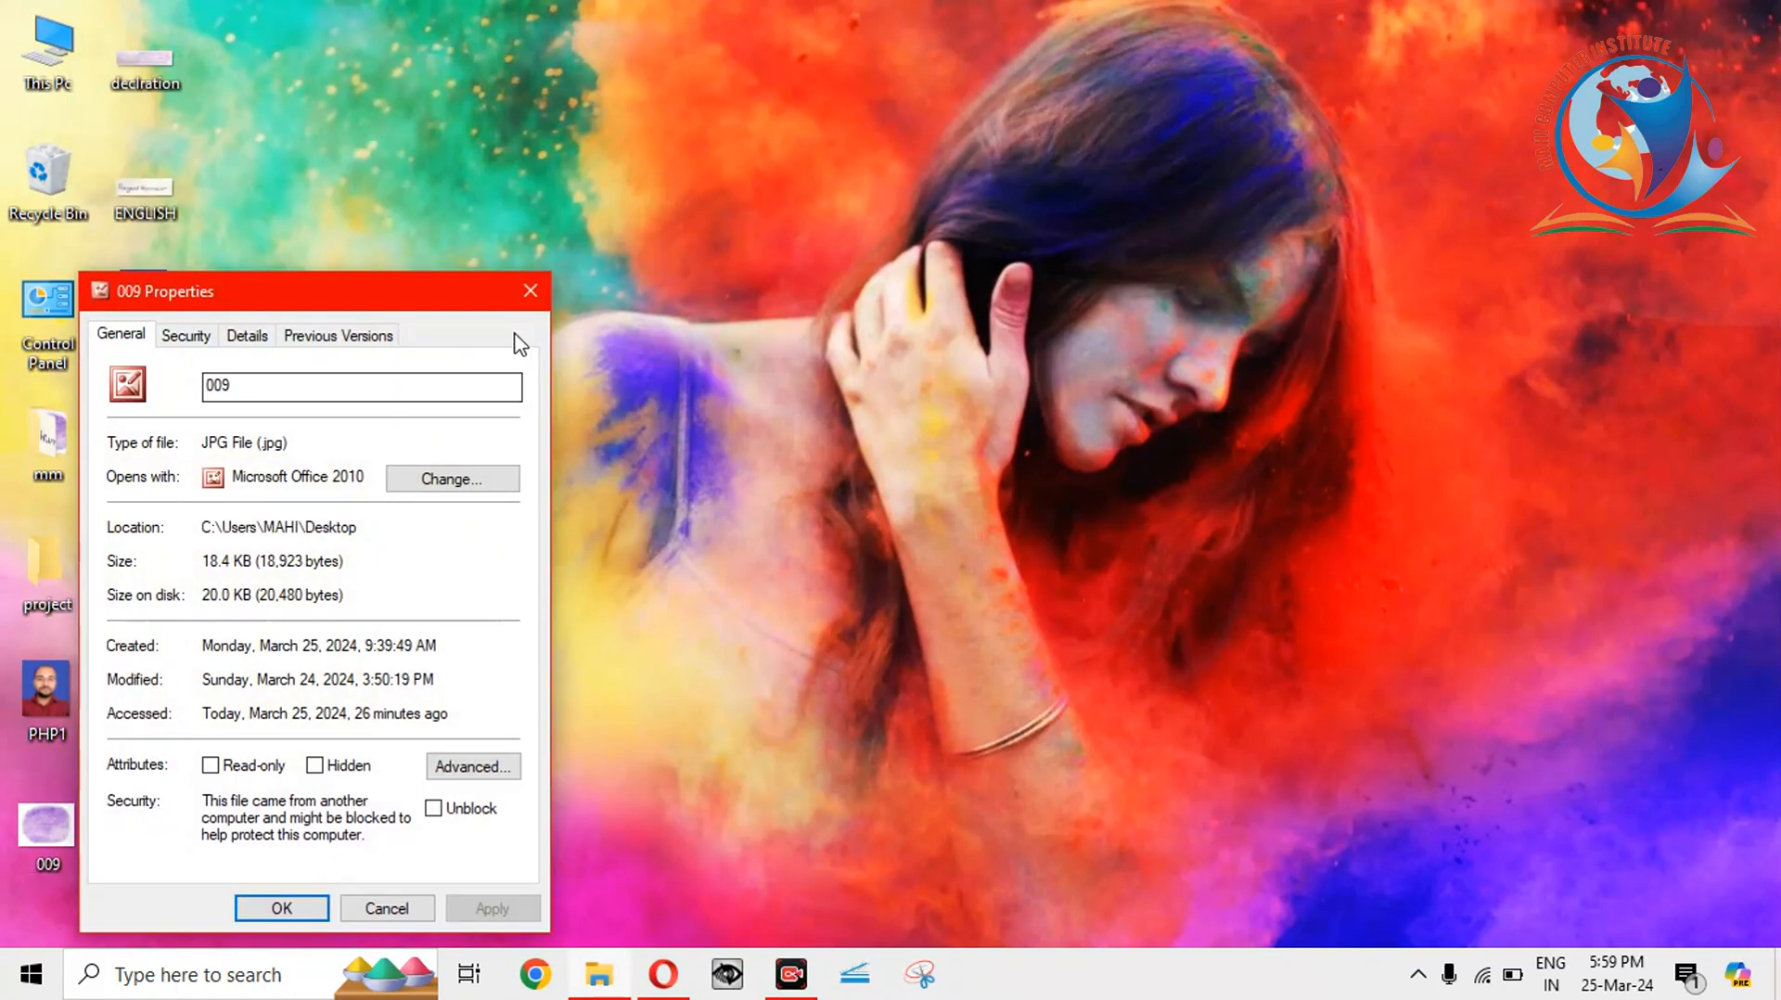
{"action": "left_click", "coordinate": [537, 291]}
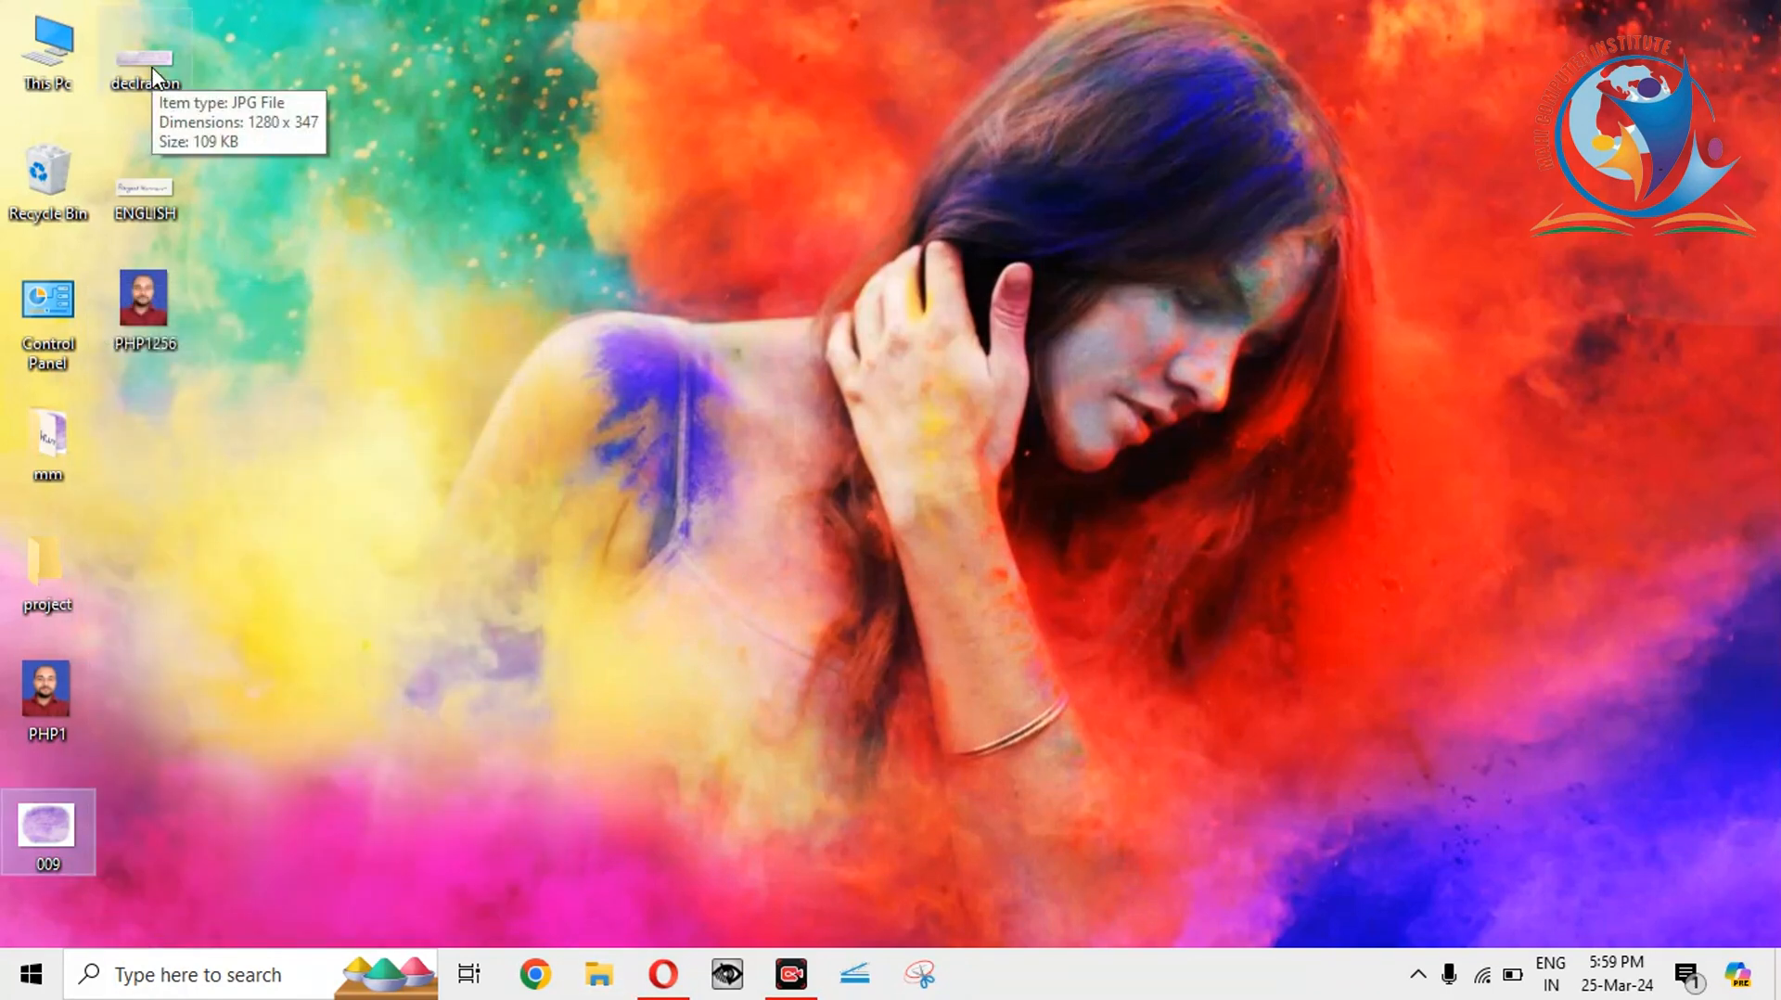
Check the declration image's size (109 KB), then return to the upload documents page.
{"action": "right_click", "coordinate": [152, 67]}
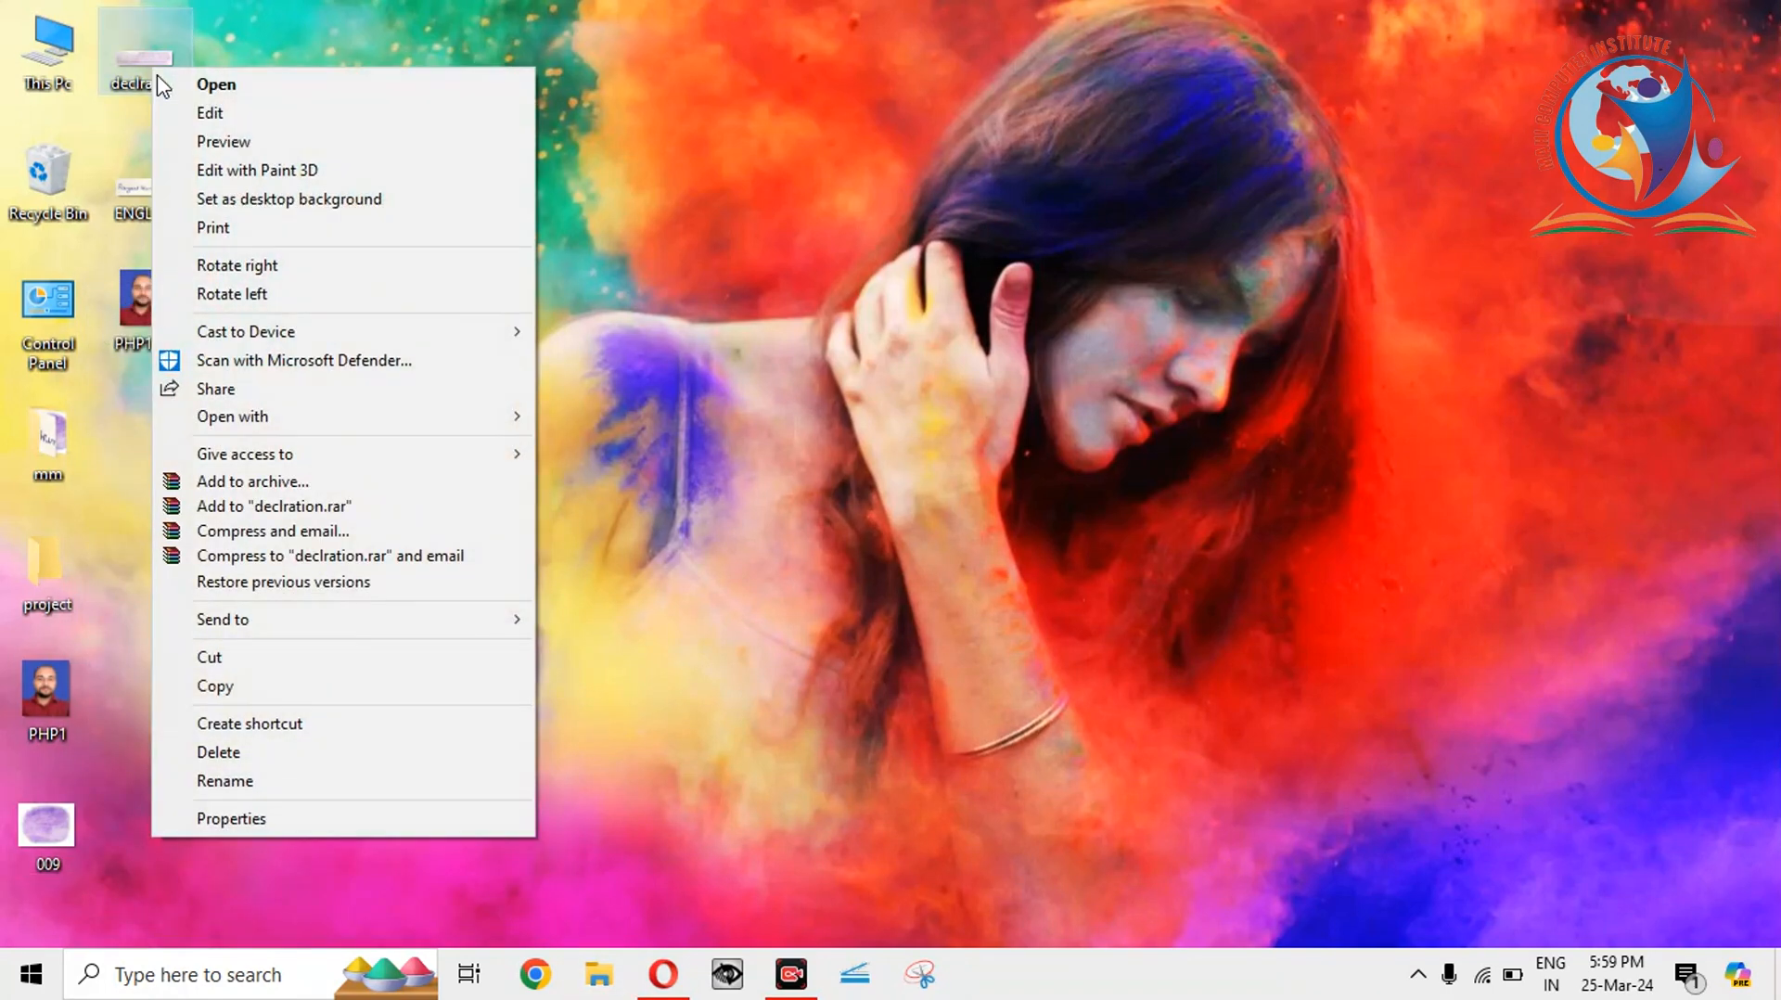
{"action": "left_click", "coordinate": [241, 819]}
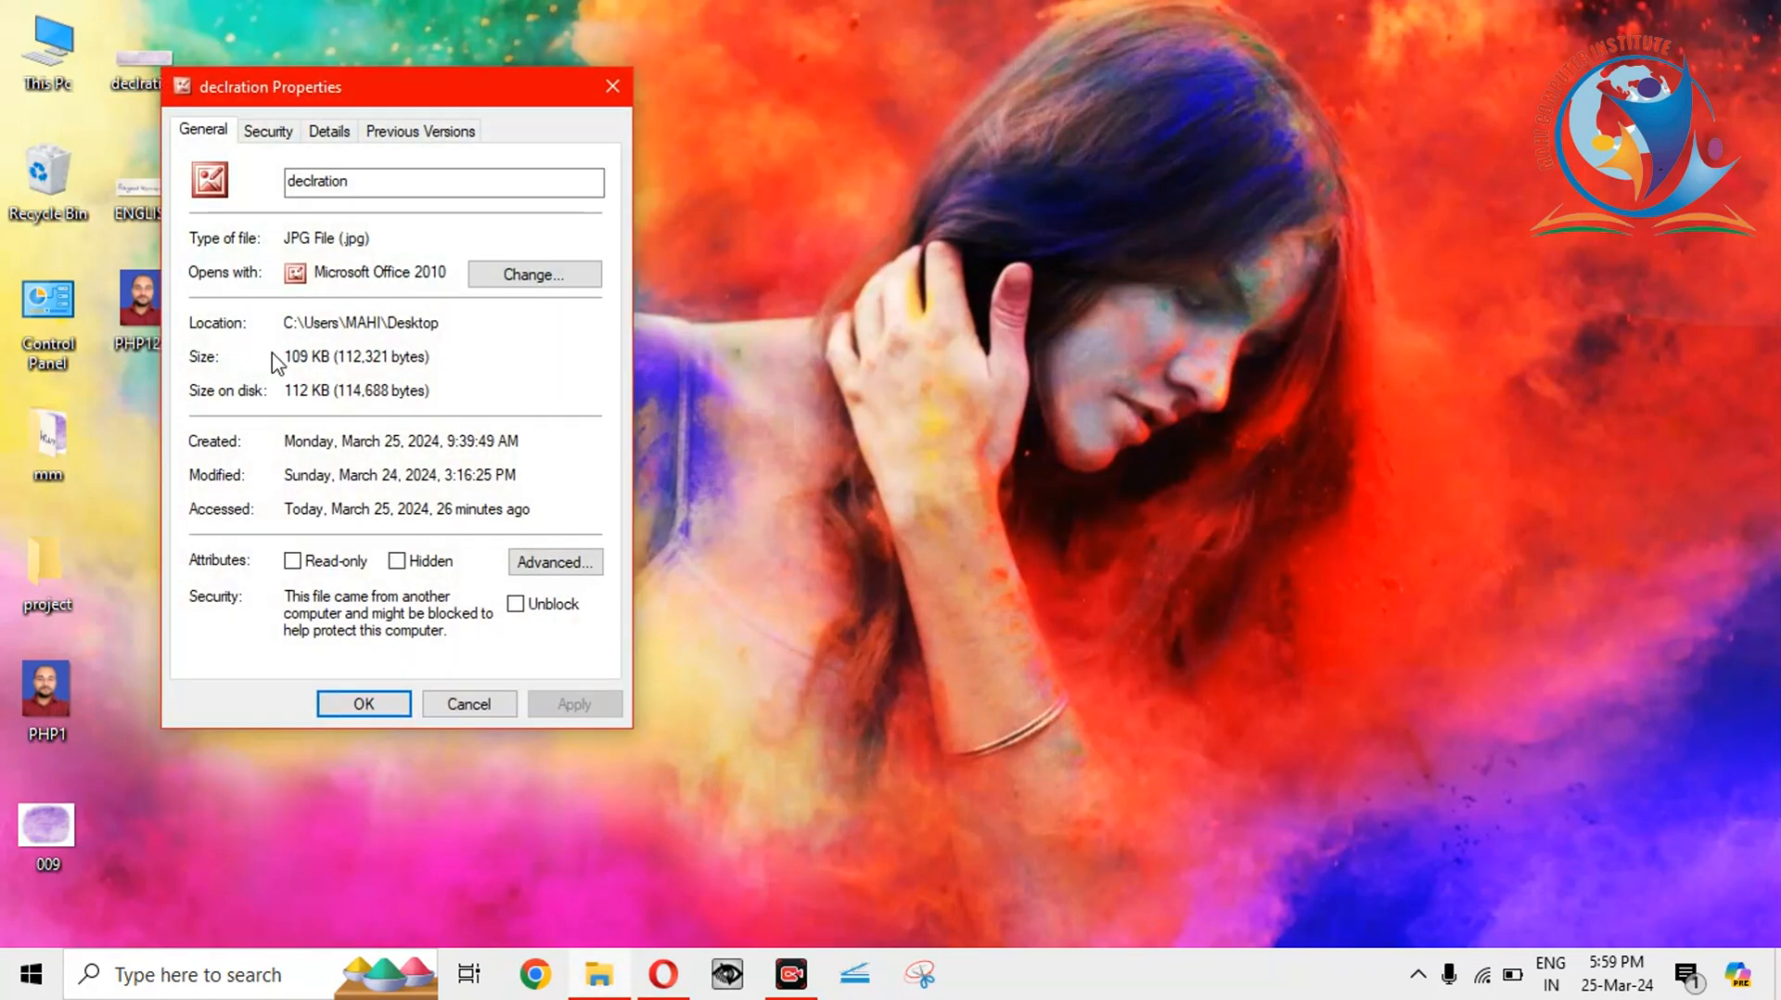
{"action": "left_click", "coordinate": [612, 89]}
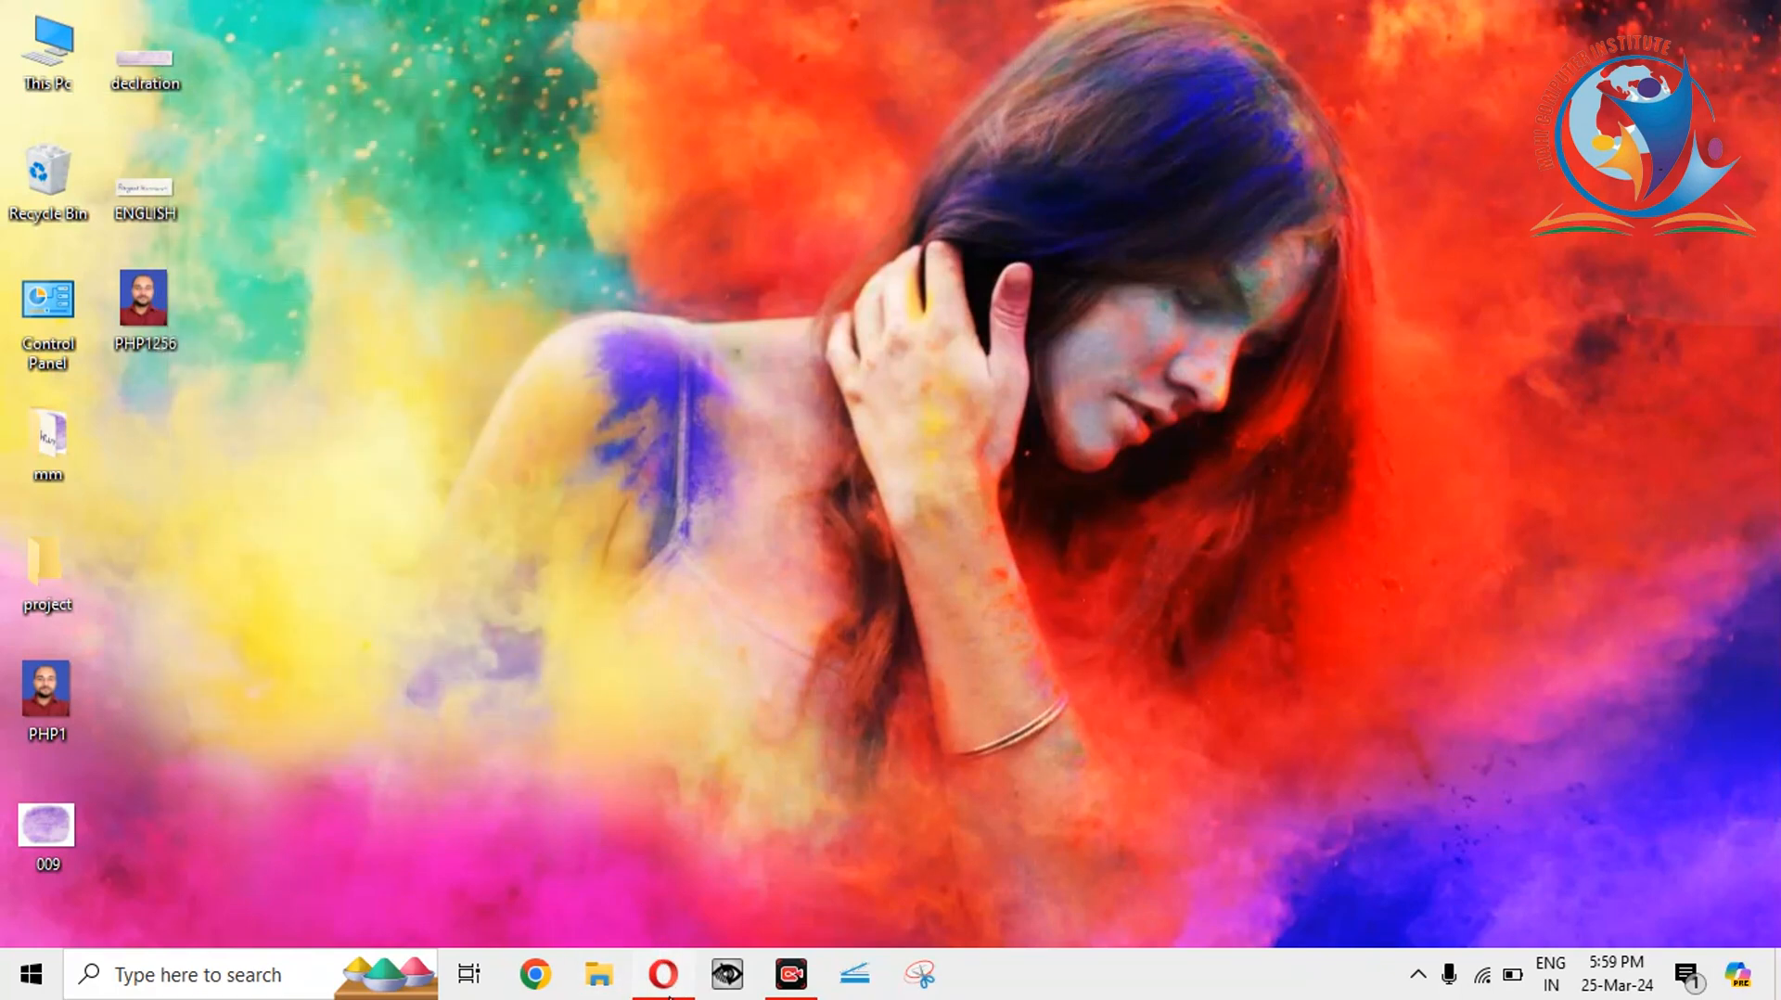
{"action": "left_click", "coordinate": [665, 978]}
{"action": "left_click", "coordinate": [572, 40]}
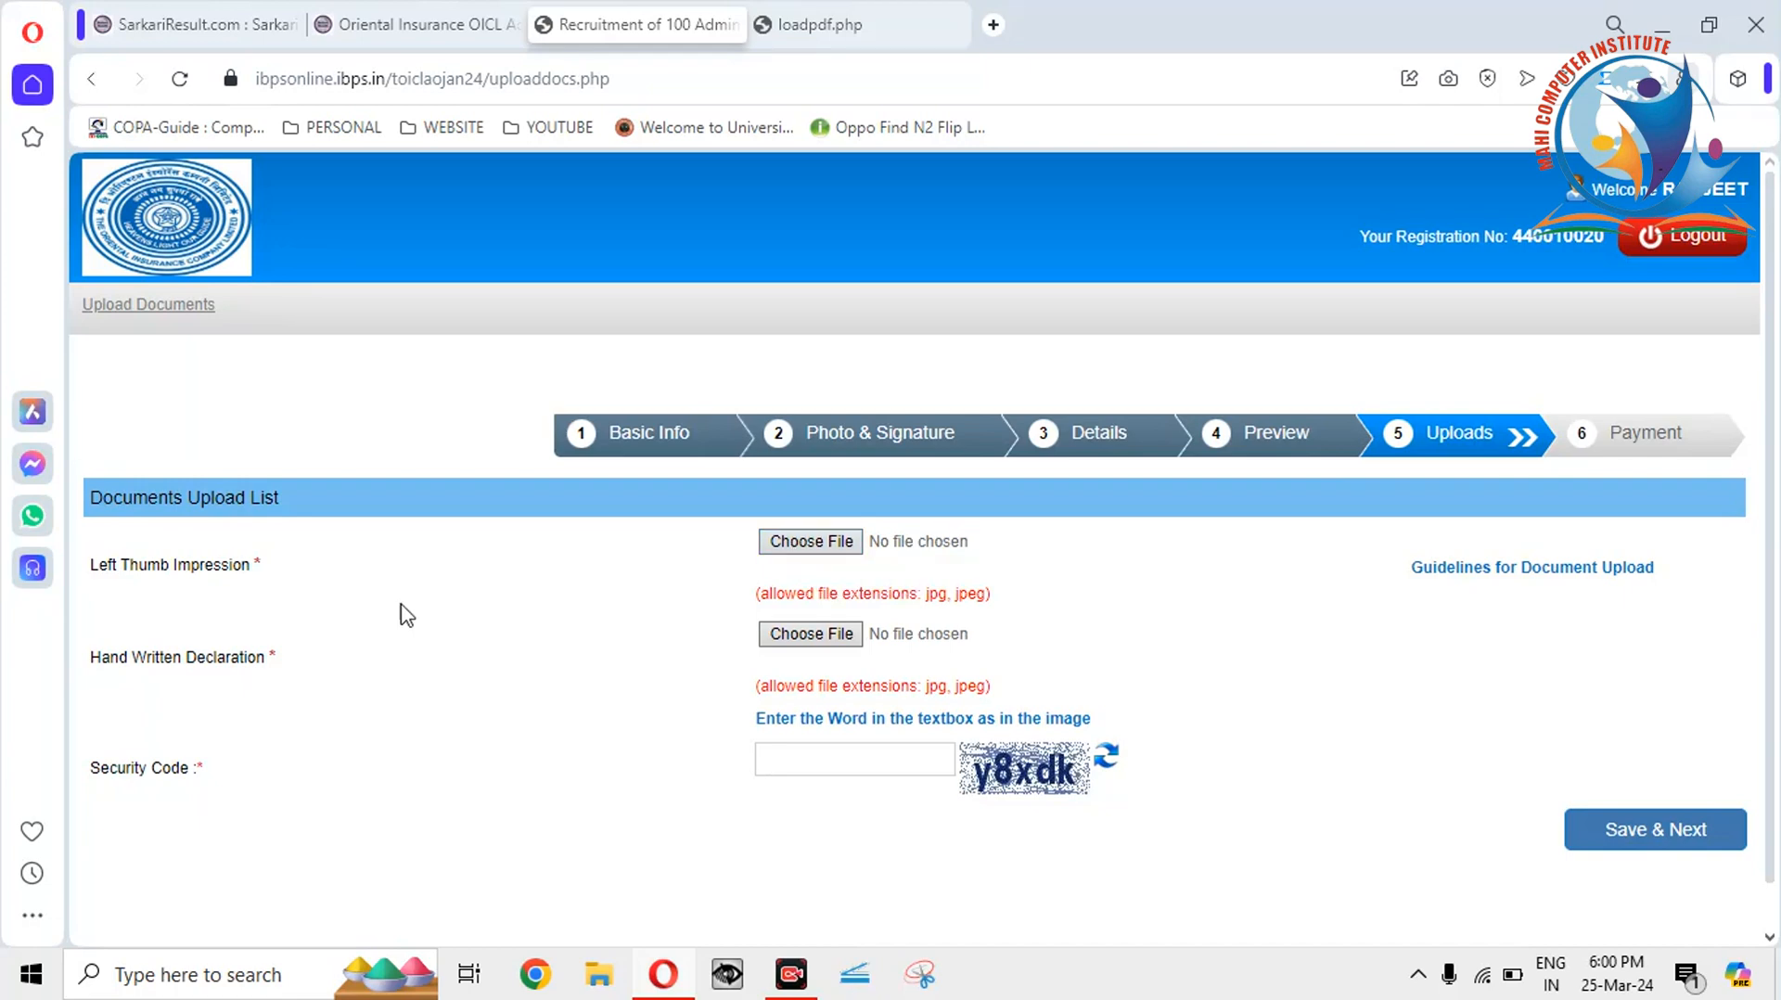
Attach 009.jpg from the Desktop as the Left Thumb Impression, then minimise the browser.
{"action": "left_click", "coordinate": [827, 544]}
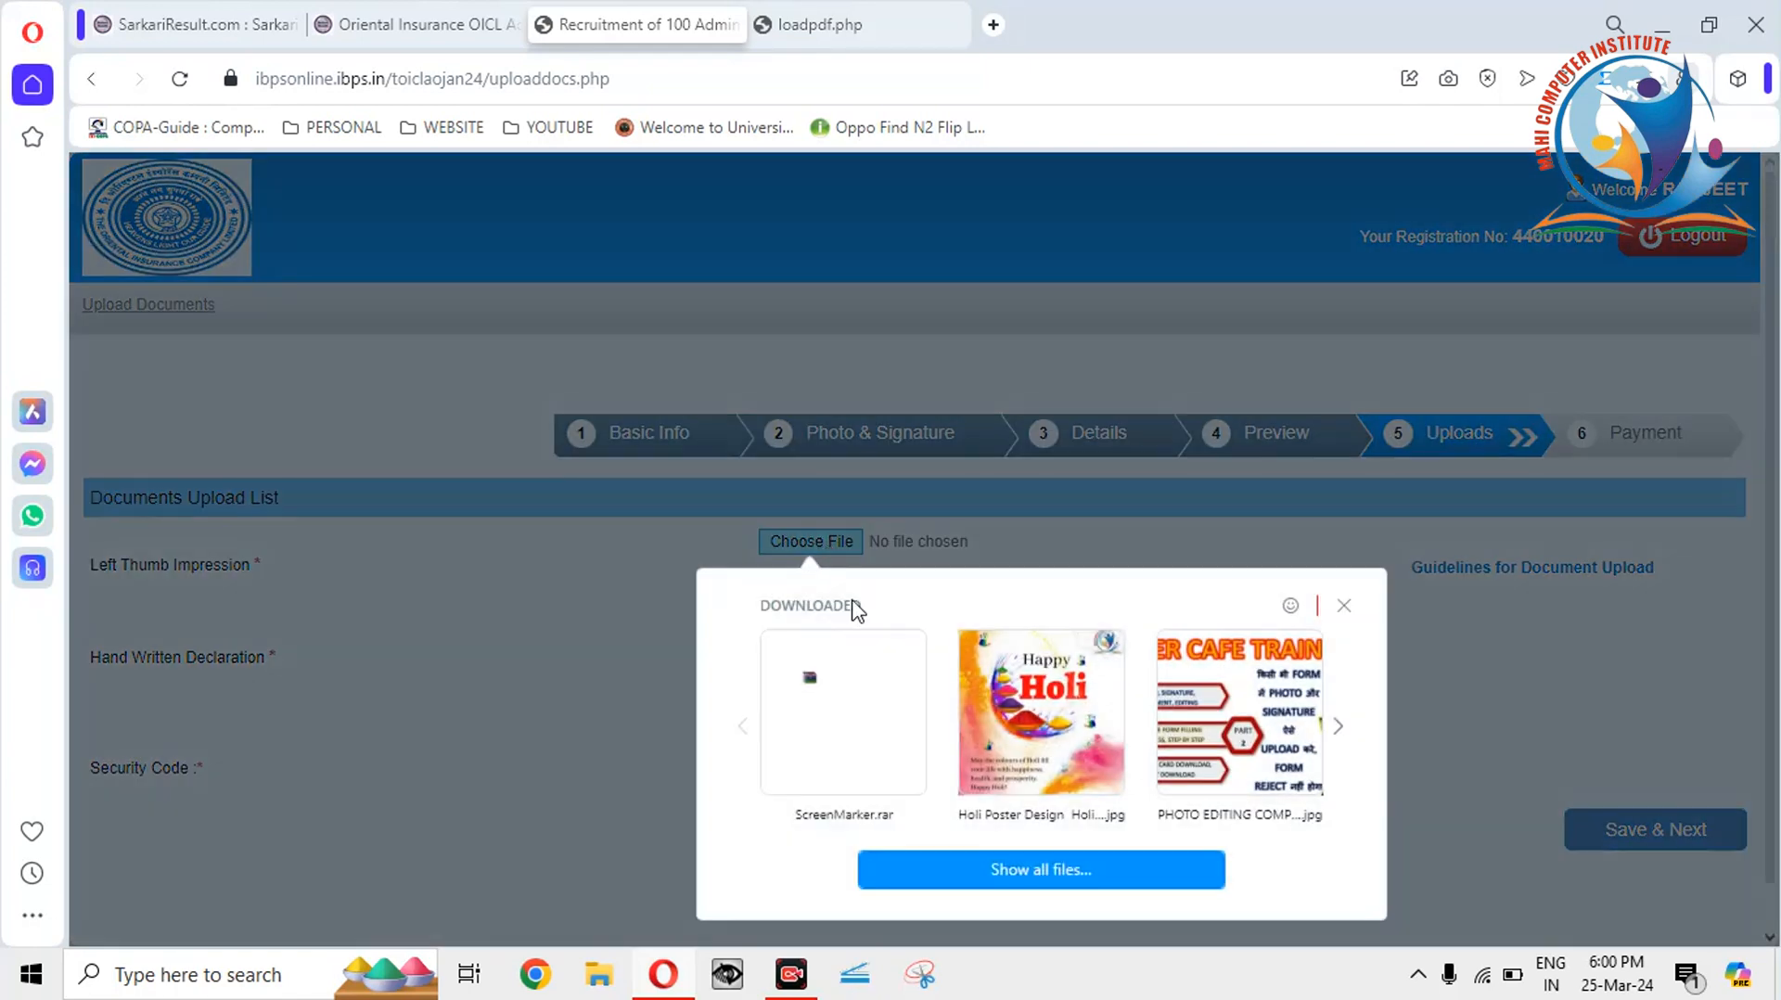
{"action": "left_click", "coordinate": [1005, 877]}
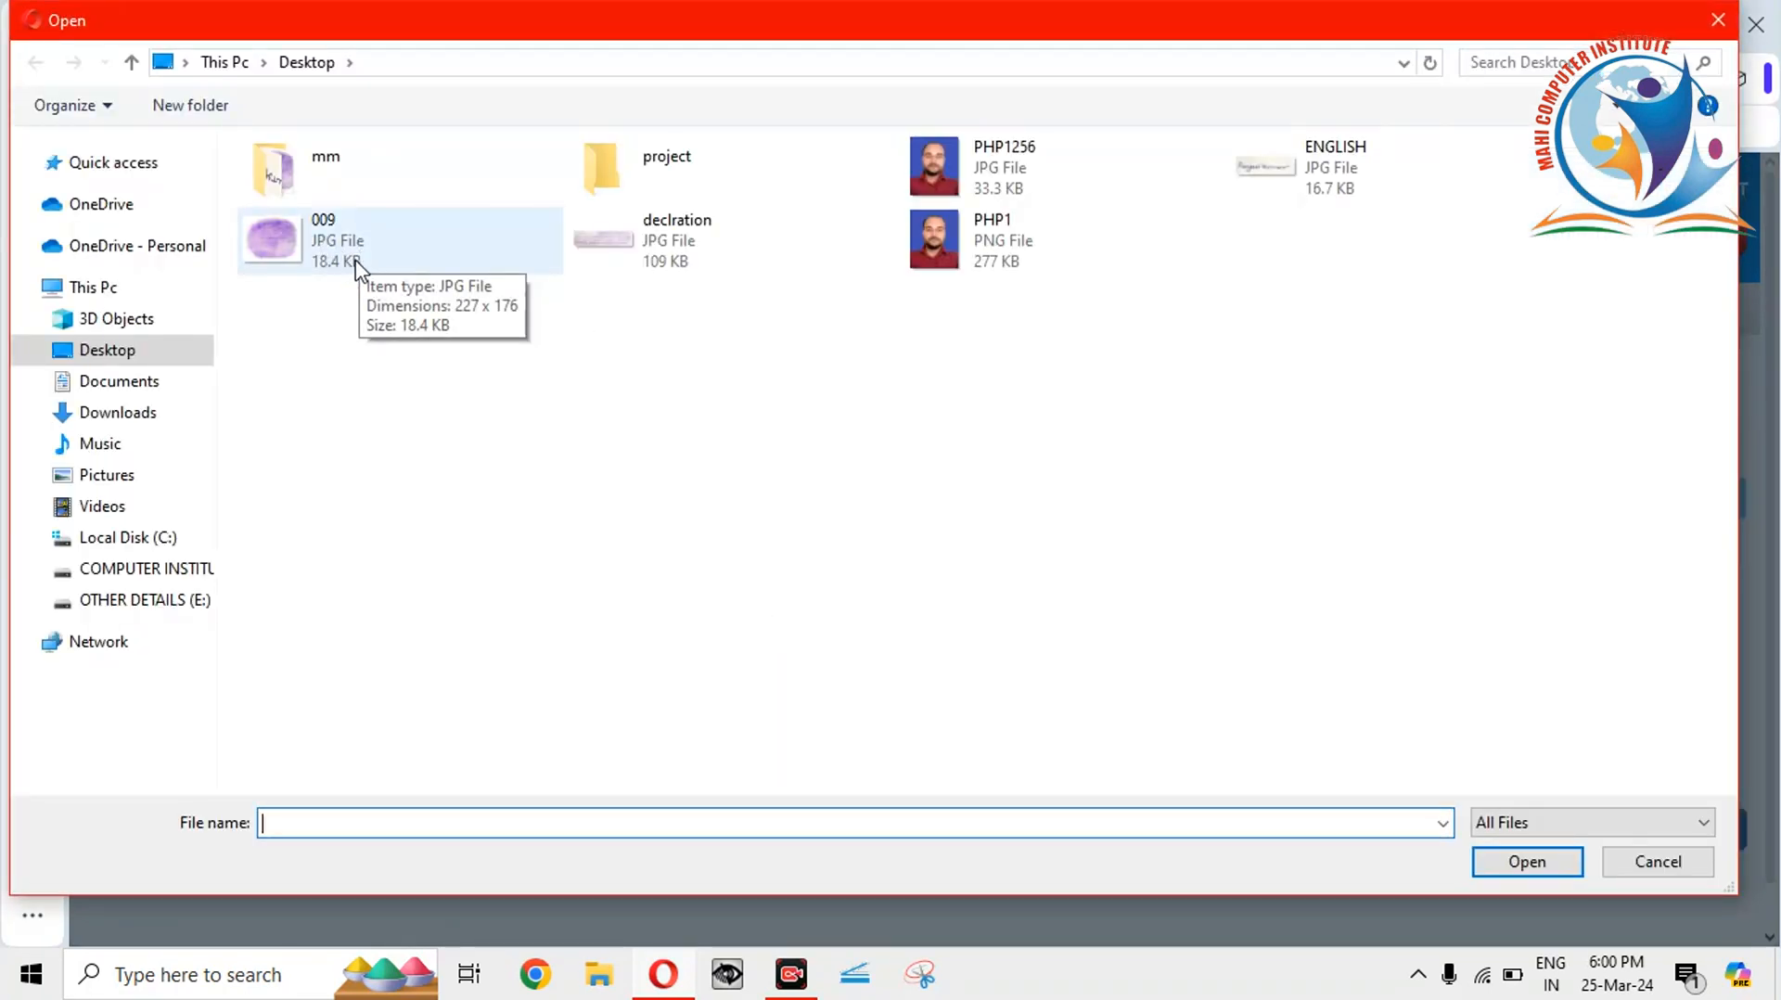
{"action": "left_click", "coordinate": [358, 251]}
{"action": "double_click", "coordinate": [358, 250]}
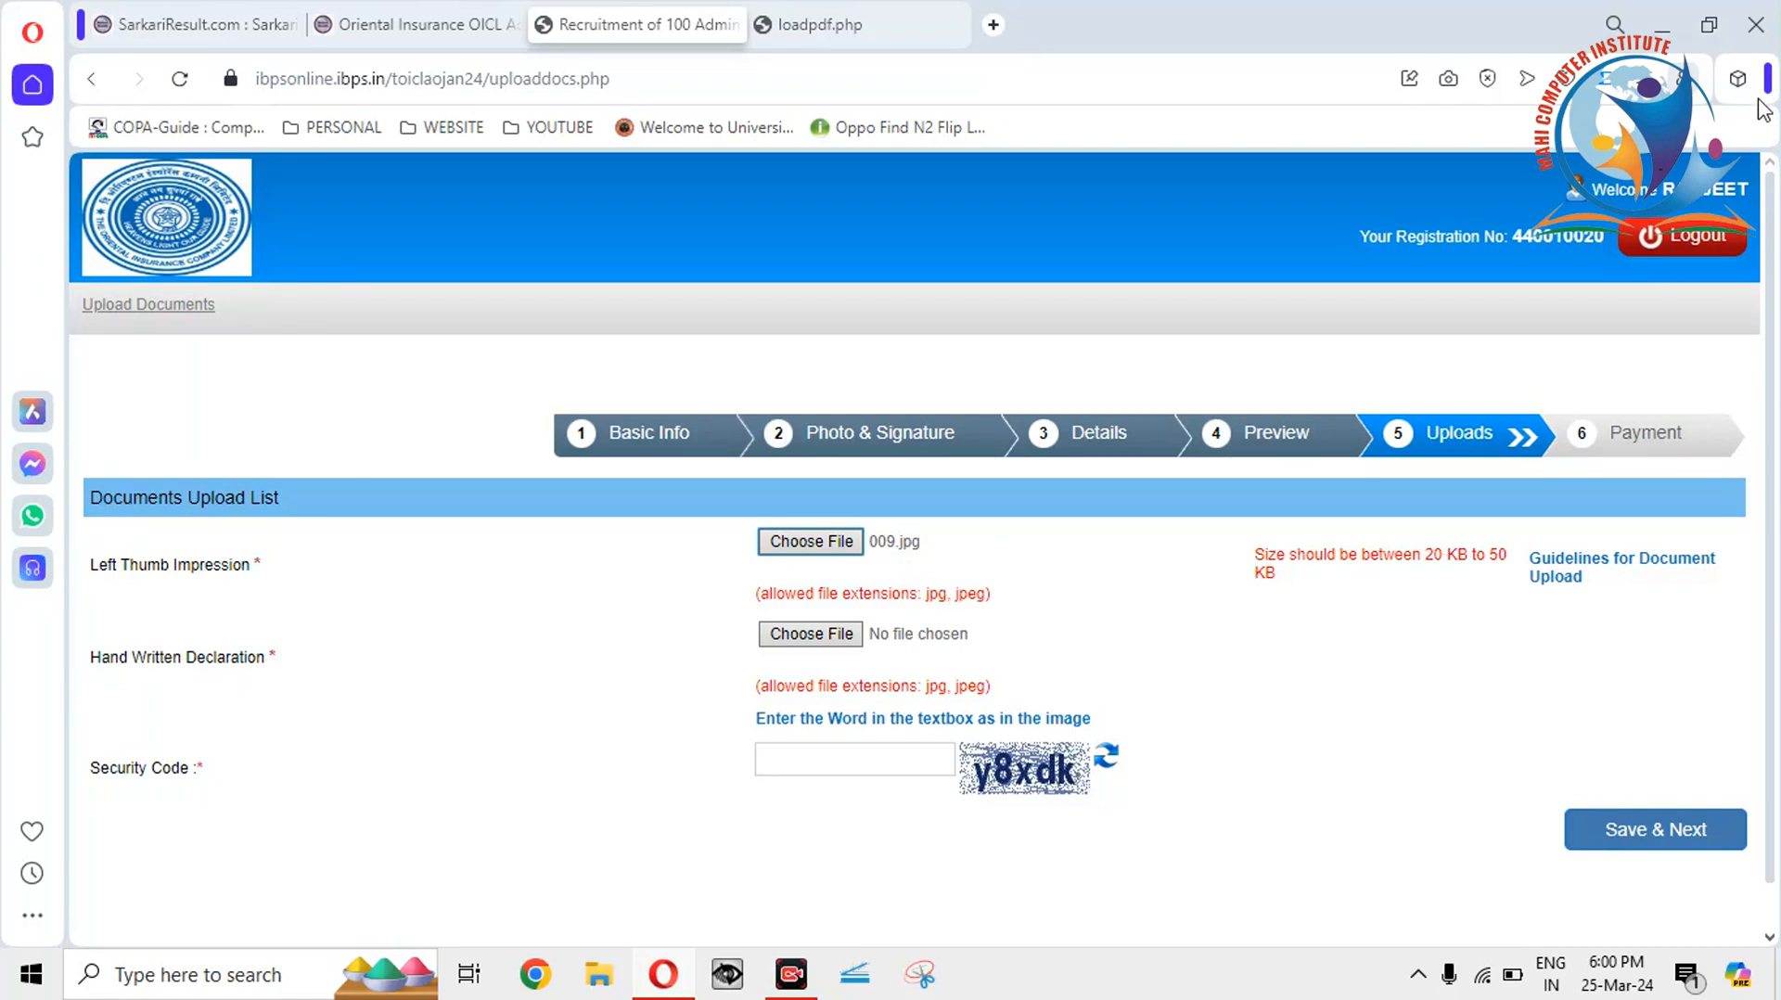
{"action": "left_click", "coordinate": [1662, 25]}
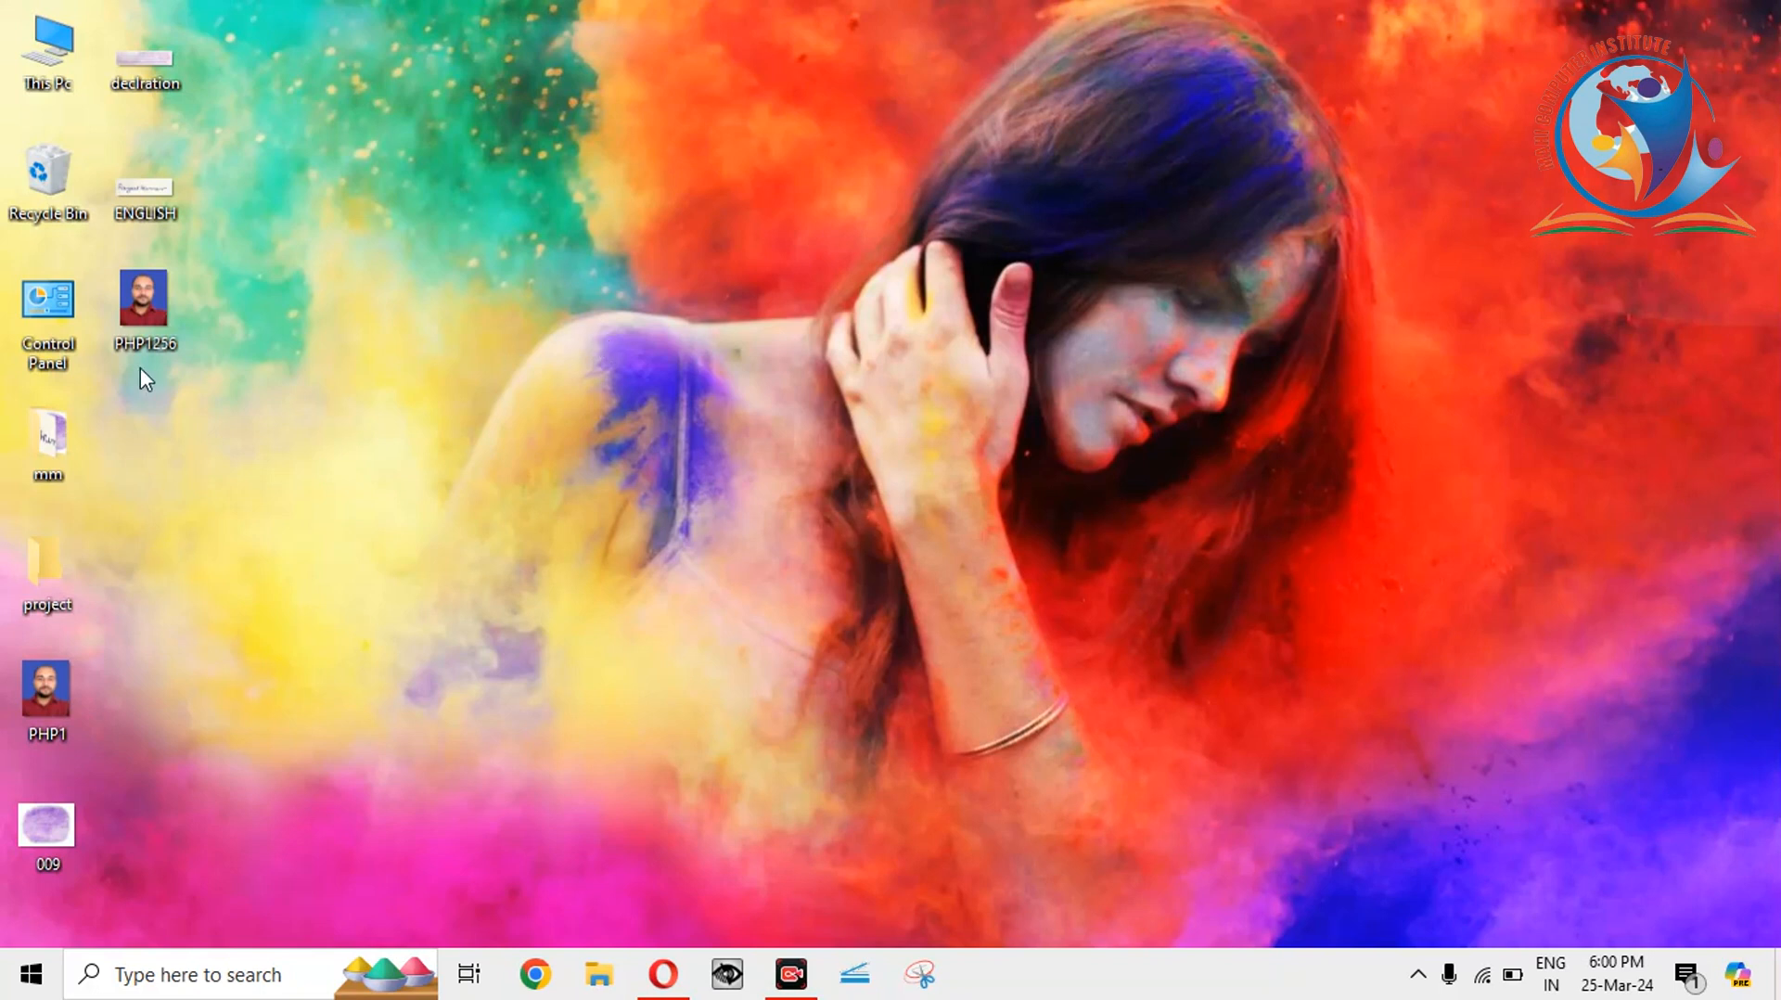
Open 009.jpg in Microsoft Office 2010 Picture Manager and bring up the Resize settings.
{"action": "right_click", "coordinate": [38, 818]}
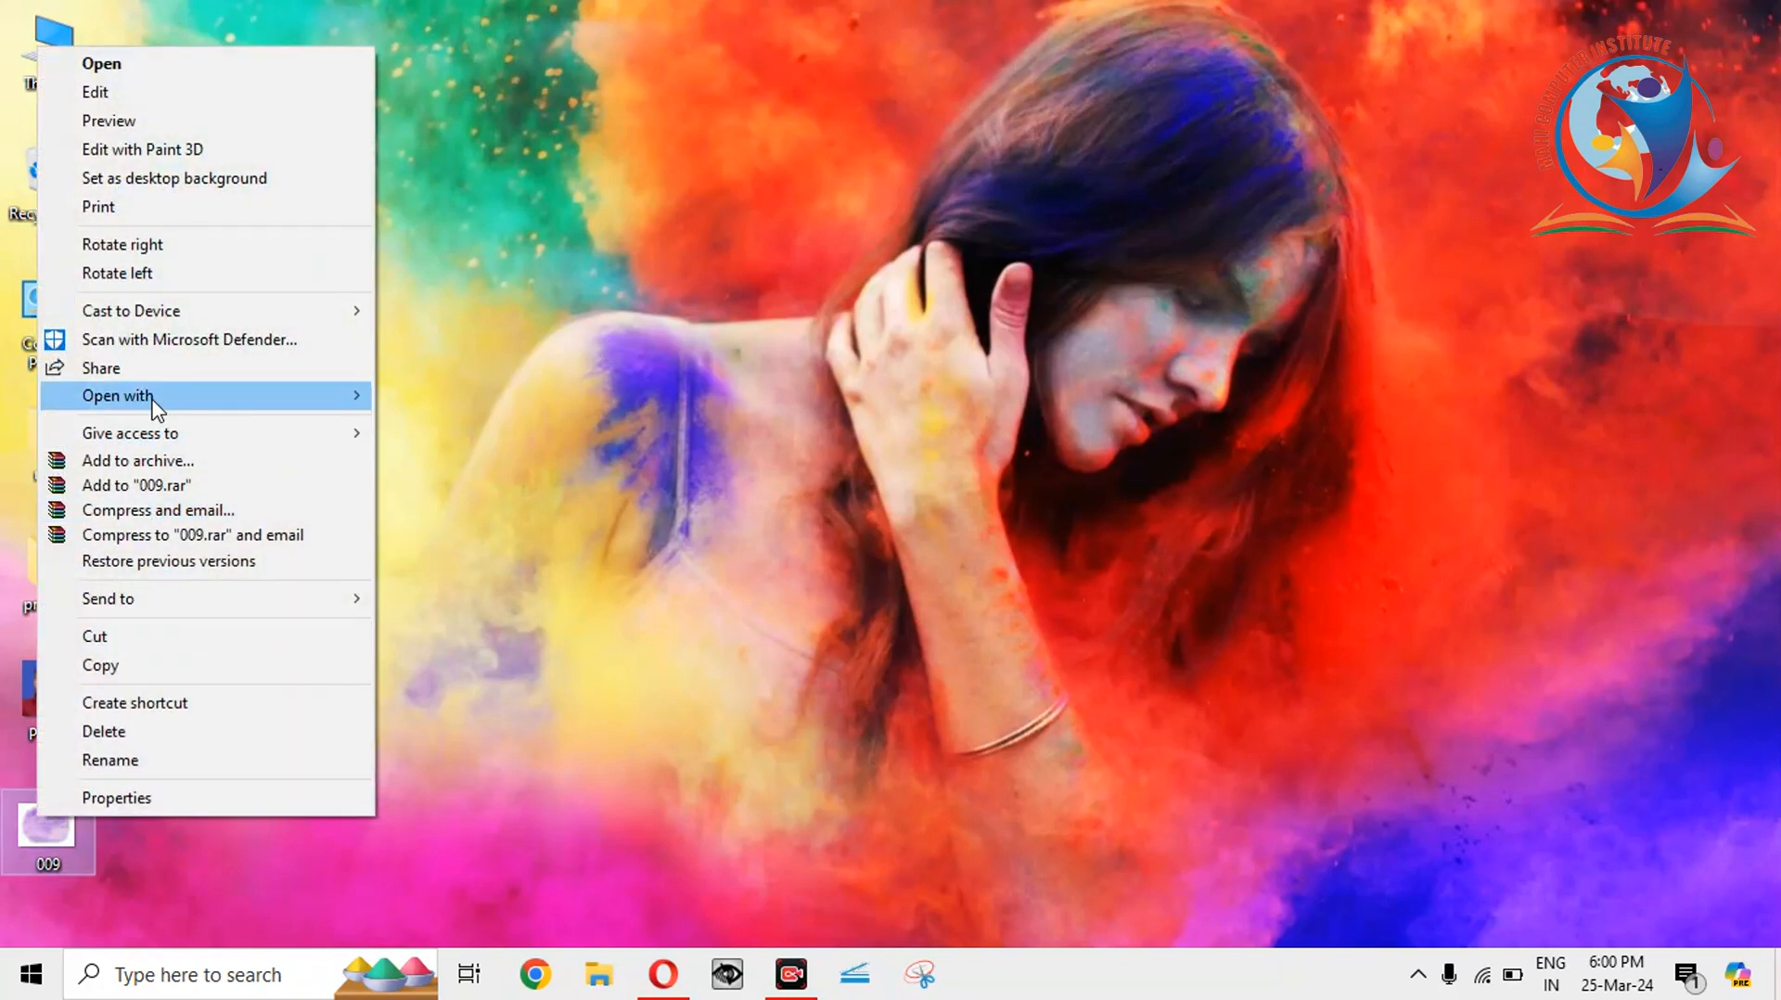
{"action": "mouse_move", "coordinate": [153, 399]}
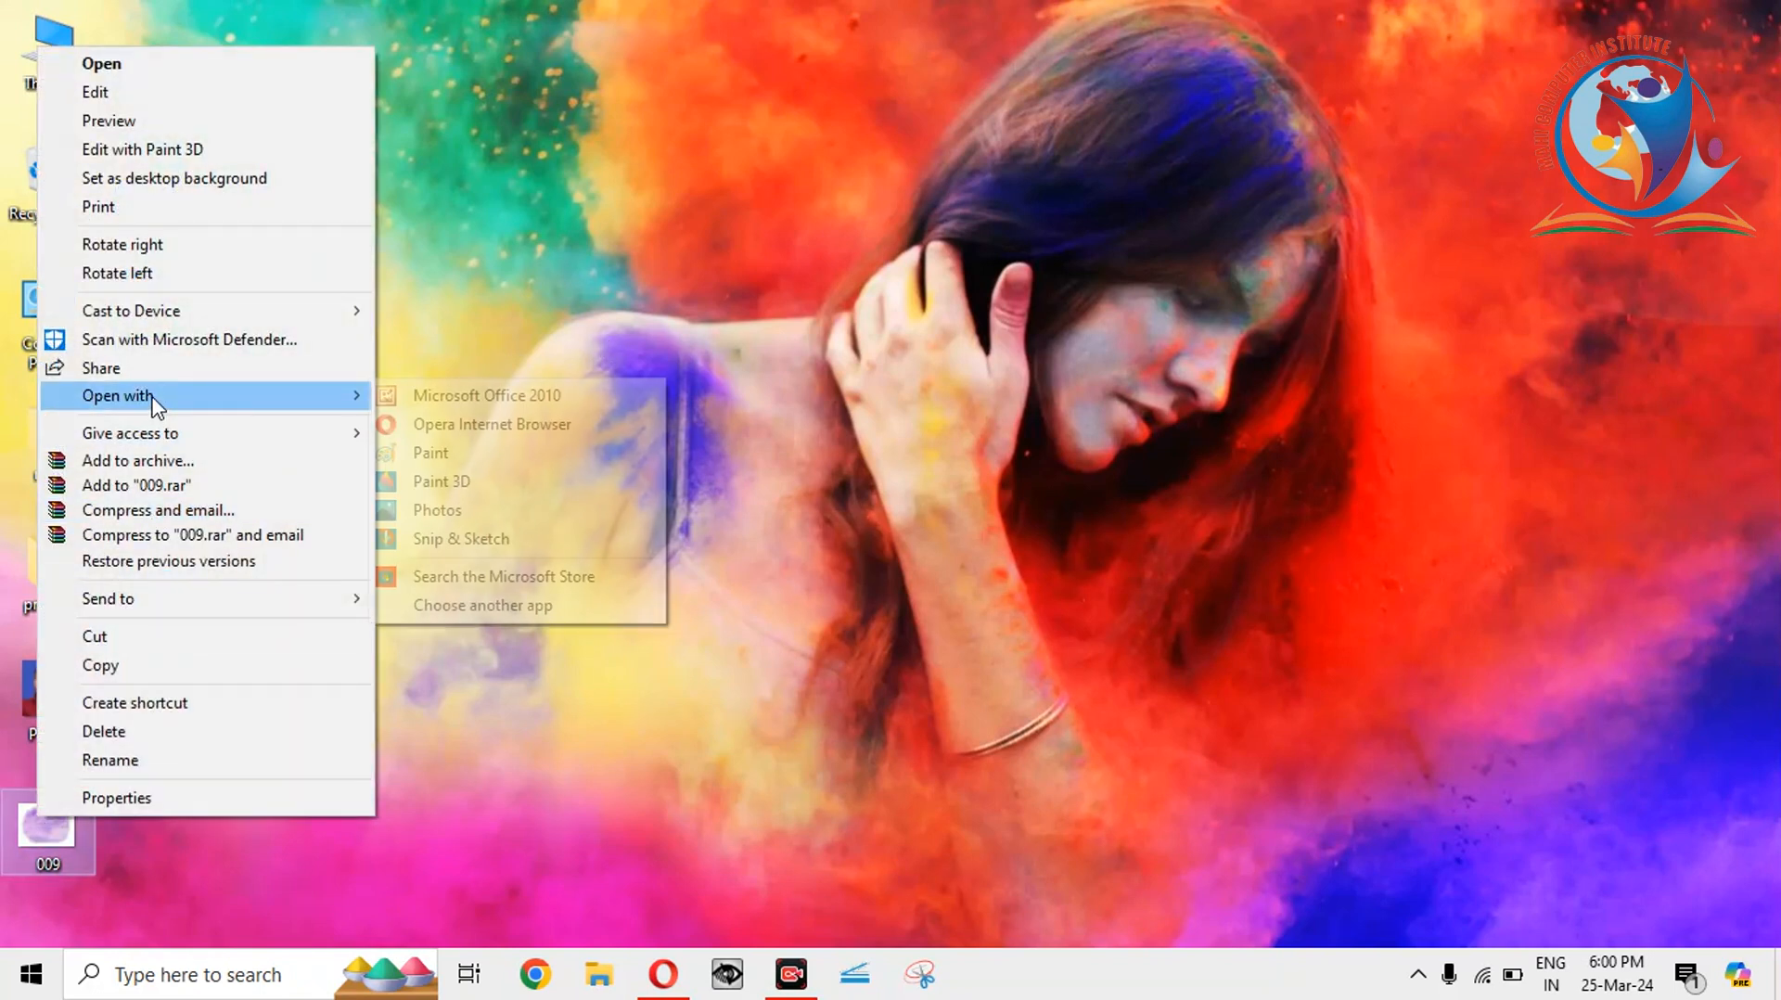
{"action": "left_click", "coordinate": [455, 397]}
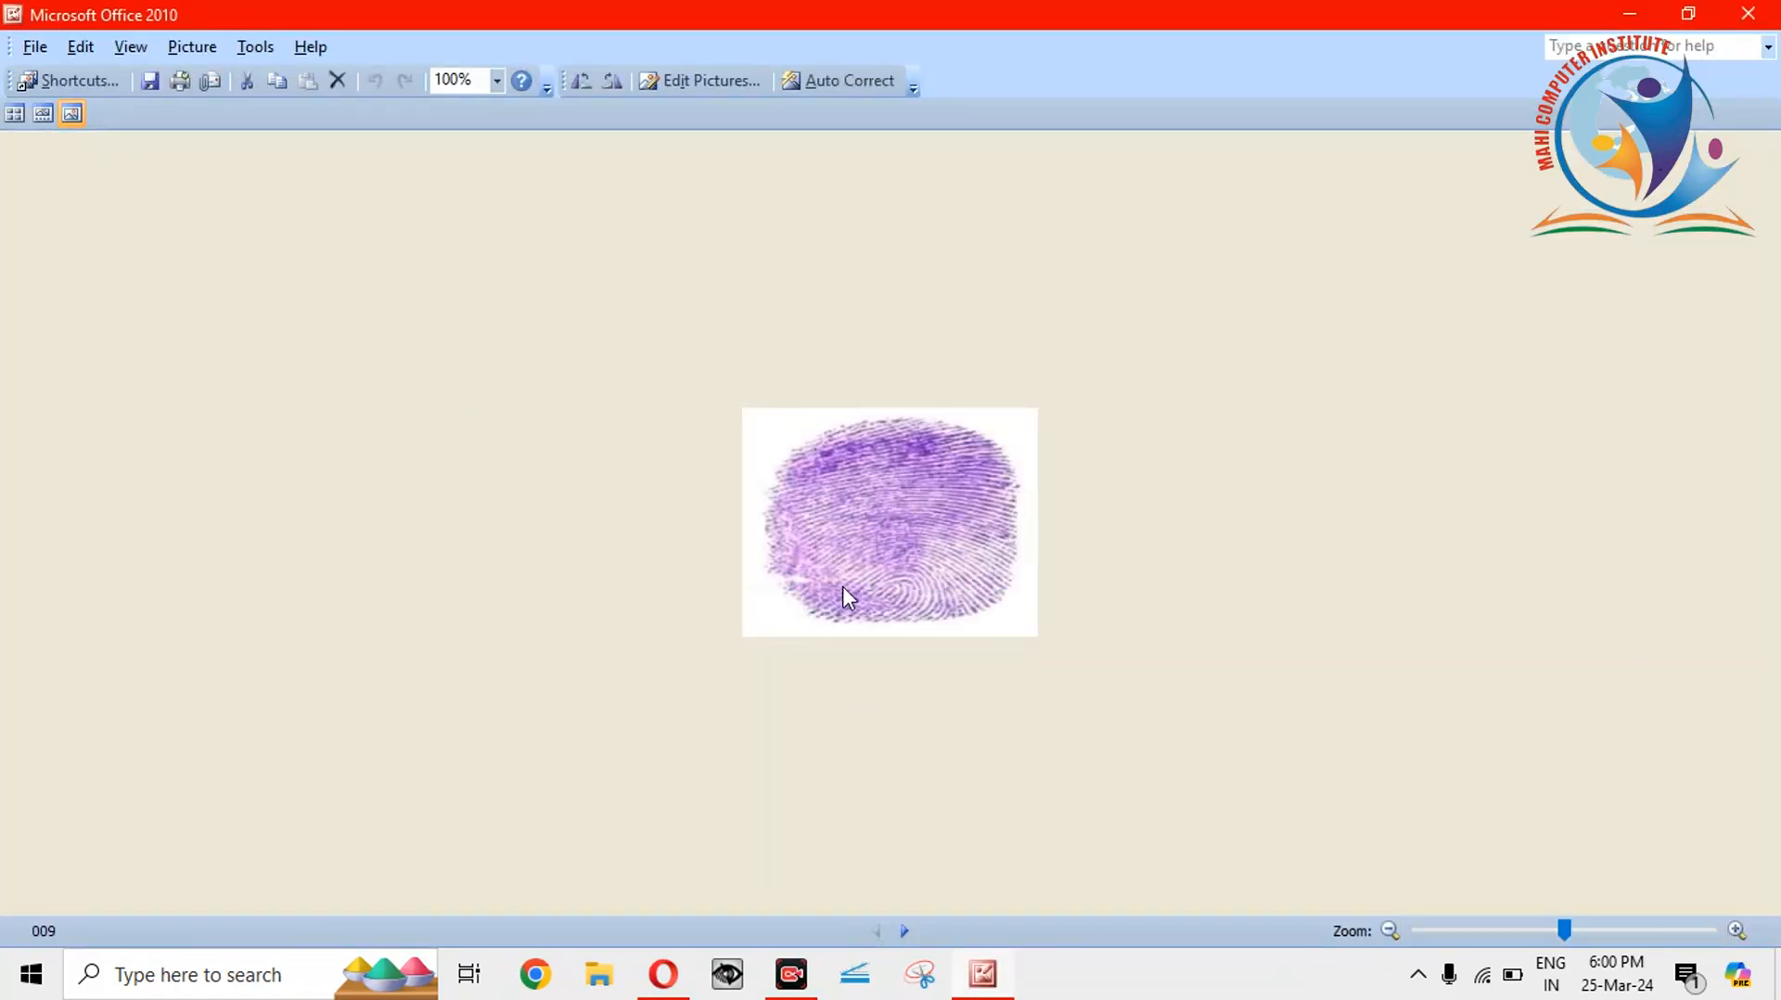
{"action": "left_click", "coordinate": [729, 95]}
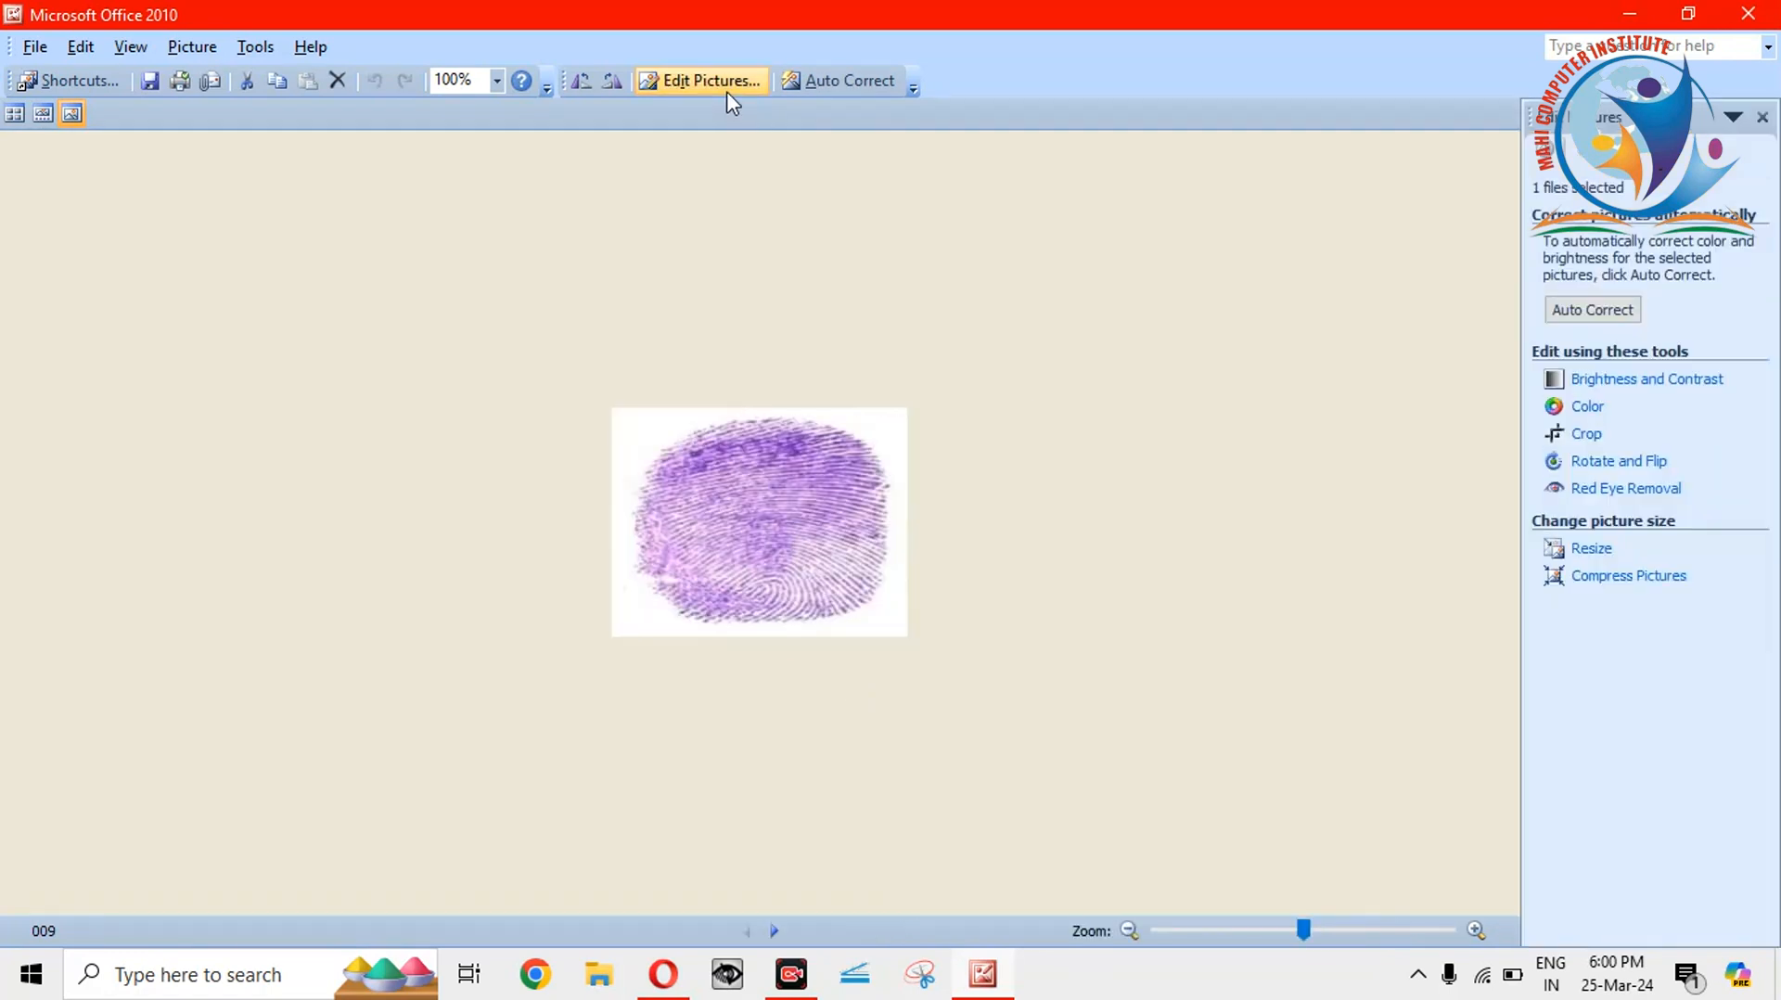
{"action": "left_click", "coordinate": [1589, 549]}
Enlarge the image to 150% (341 x 264 pixels), save it, and close Picture Manager.
{"action": "left_click", "coordinate": [1600, 464]}
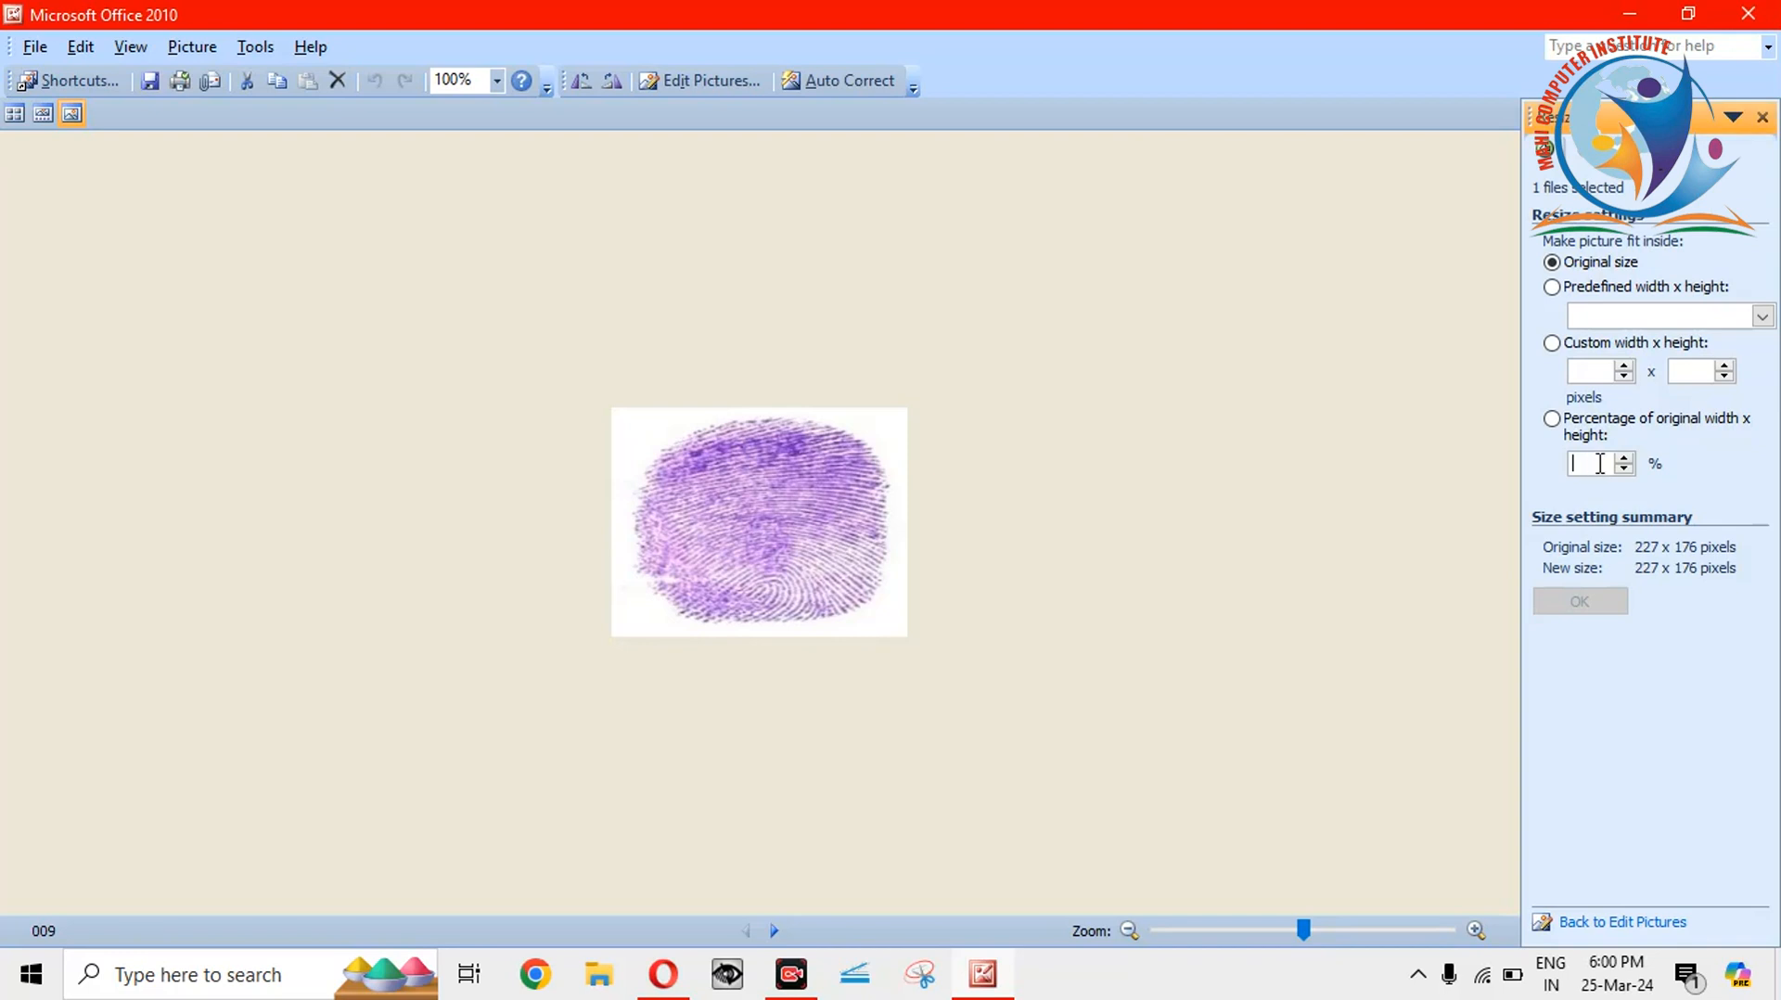
{"action": "left_click", "coordinate": [1623, 468]}
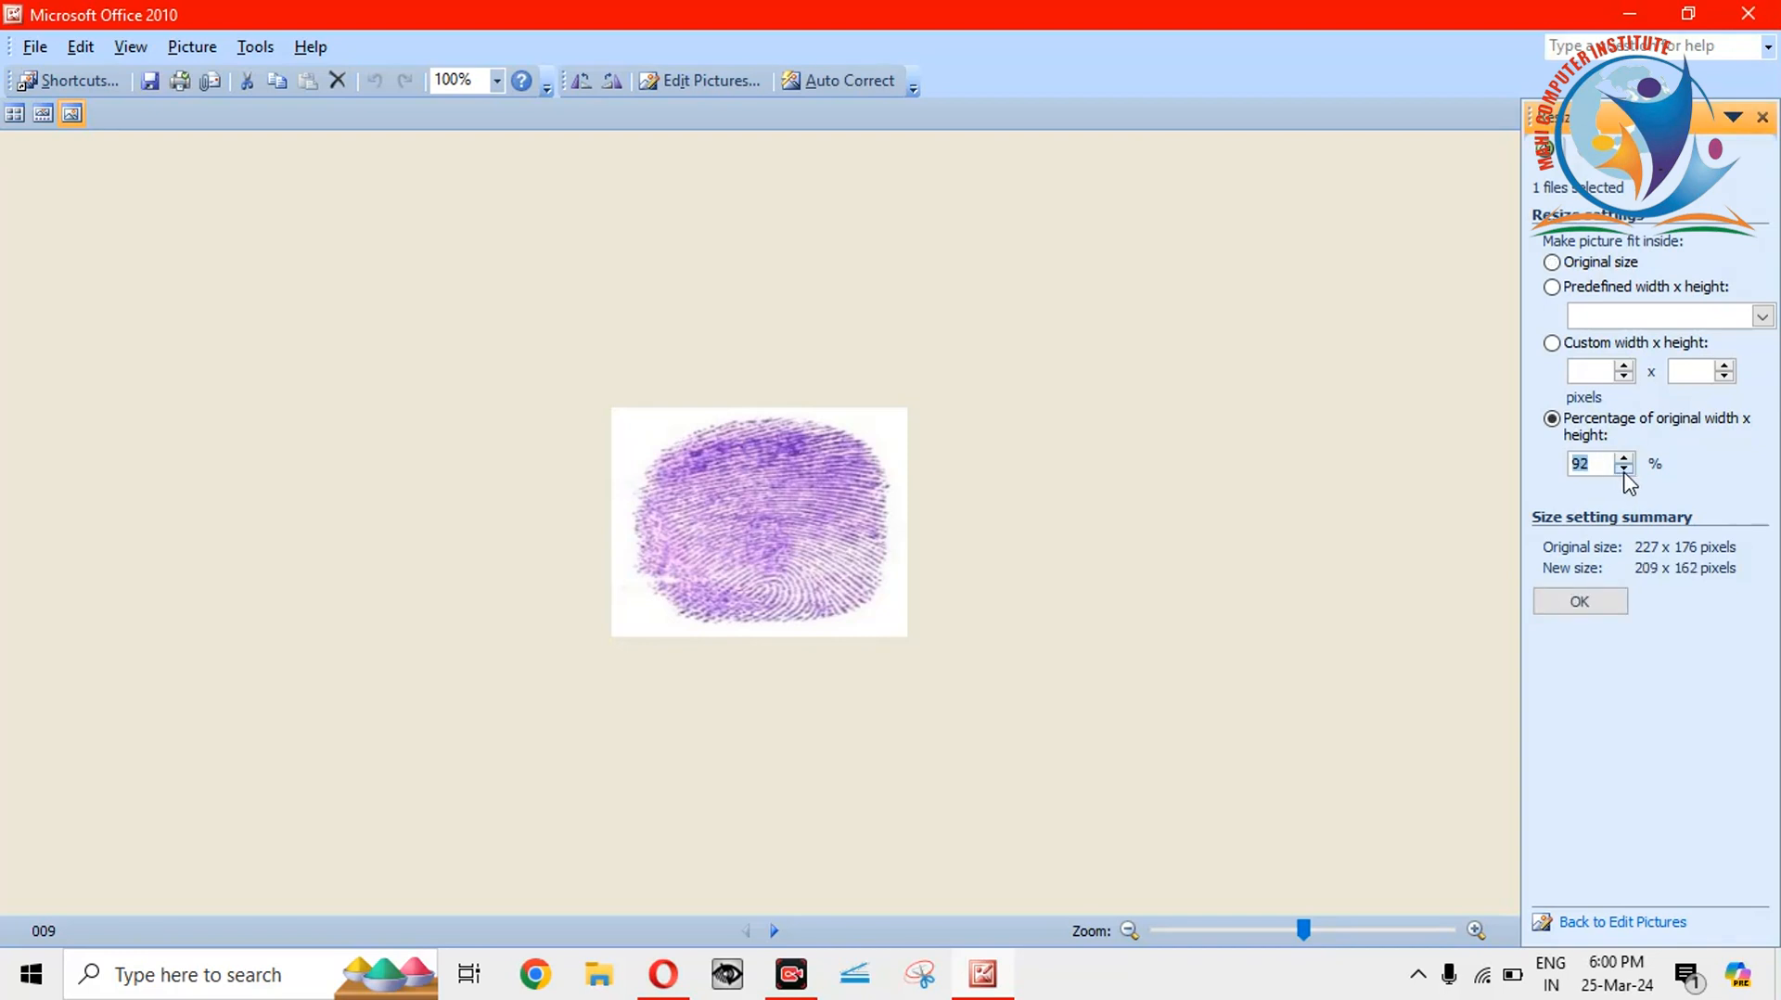
{"action": "left_click", "coordinate": [1623, 468]}
{"action": "left_click", "coordinate": [1624, 469]}
{"action": "left_click", "coordinate": [1623, 469]}
{"action": "left_click", "coordinate": [1623, 468]}
{"action": "left_click", "coordinate": [1624, 468]}
{"action": "key", "text": "BackSpace"}
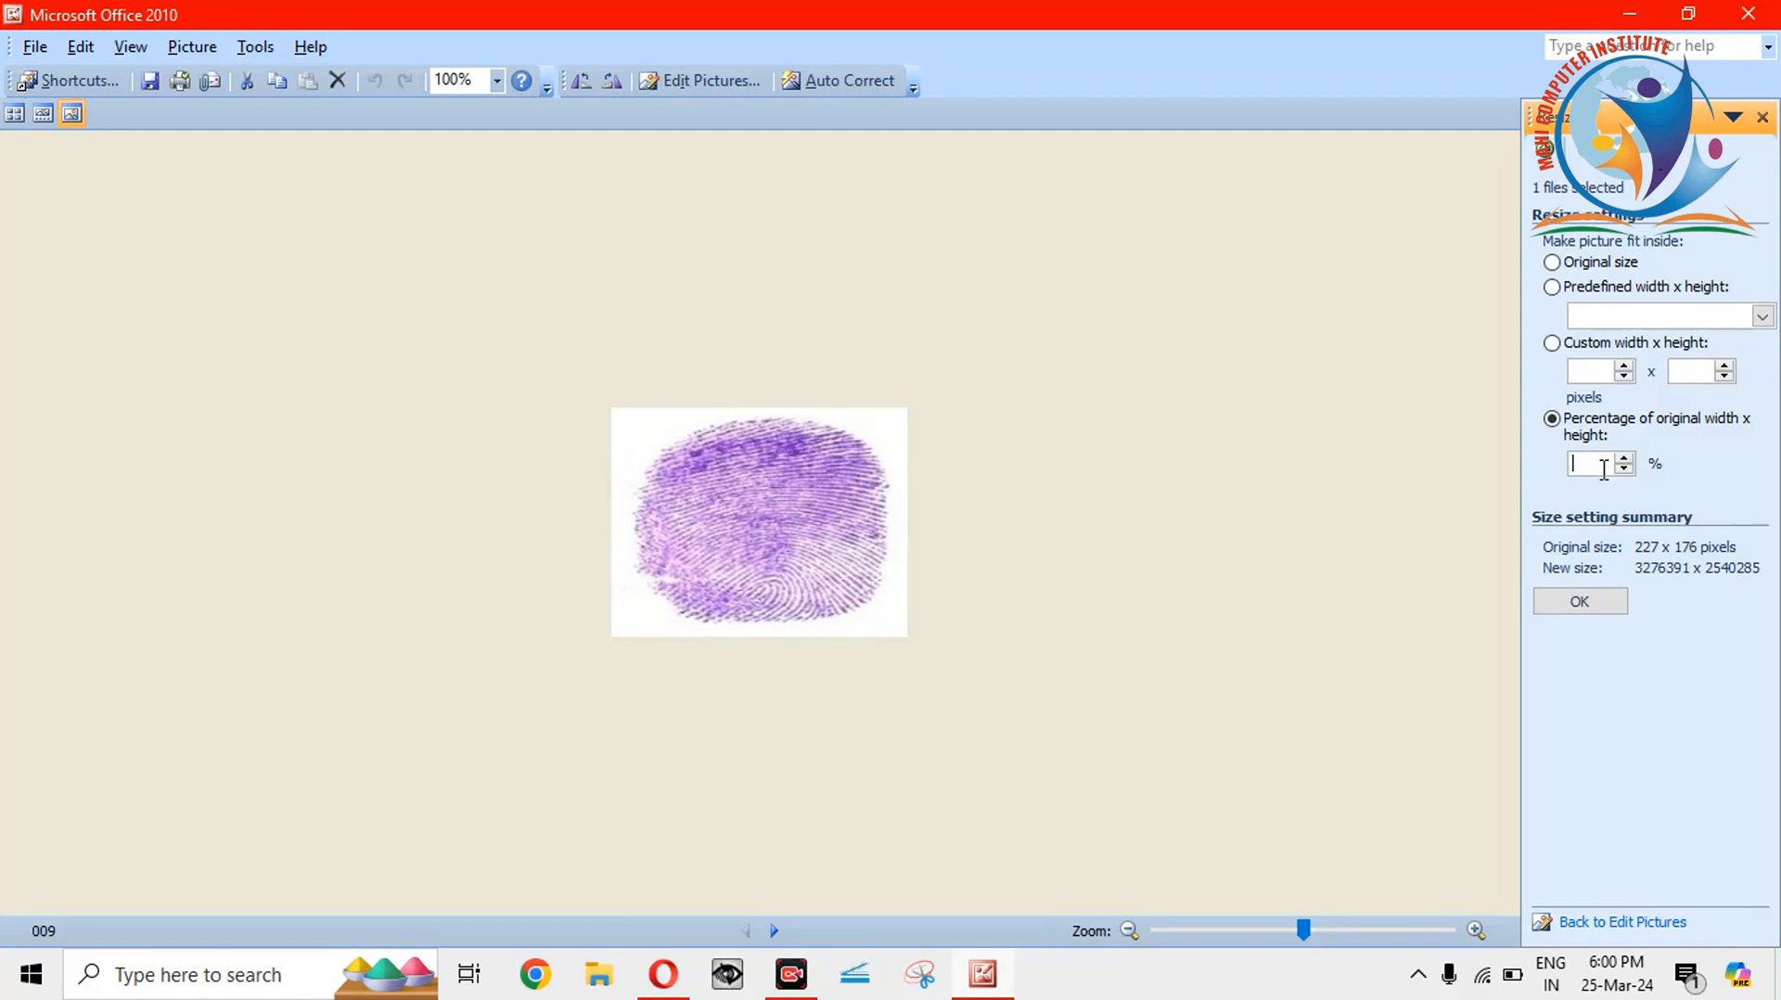
{"action": "type", "text": "100"}
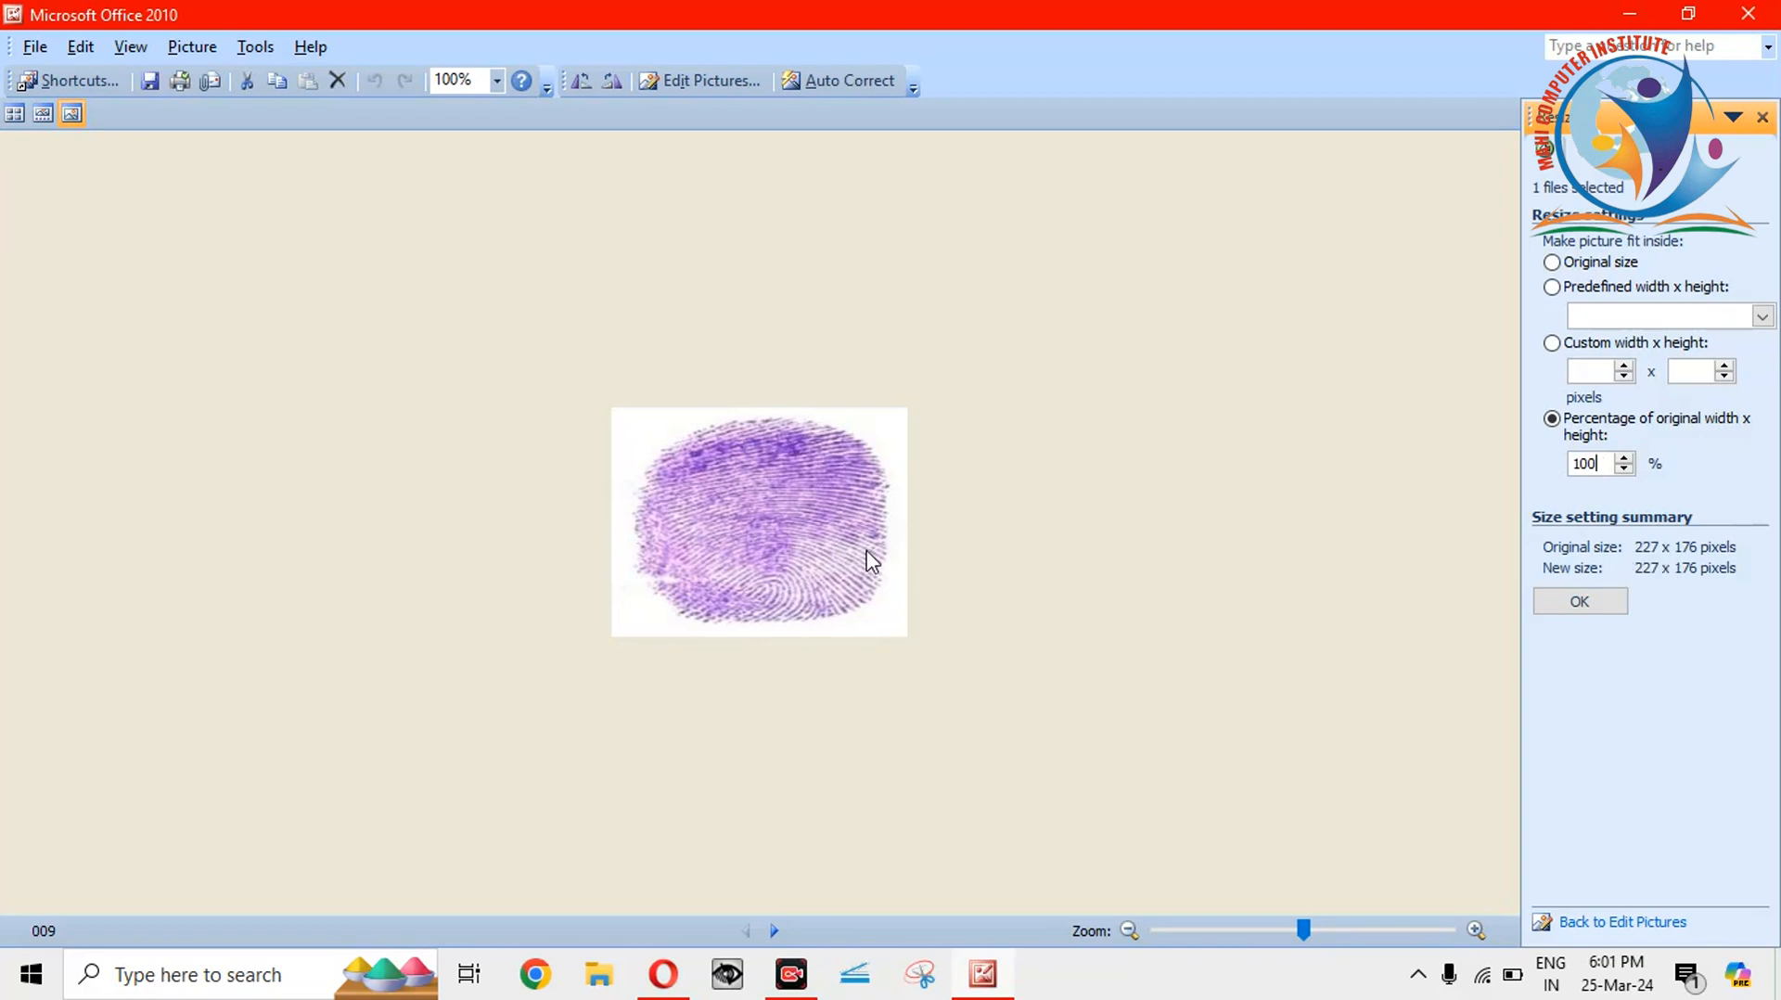
{"action": "left_click", "coordinate": [1587, 602]}
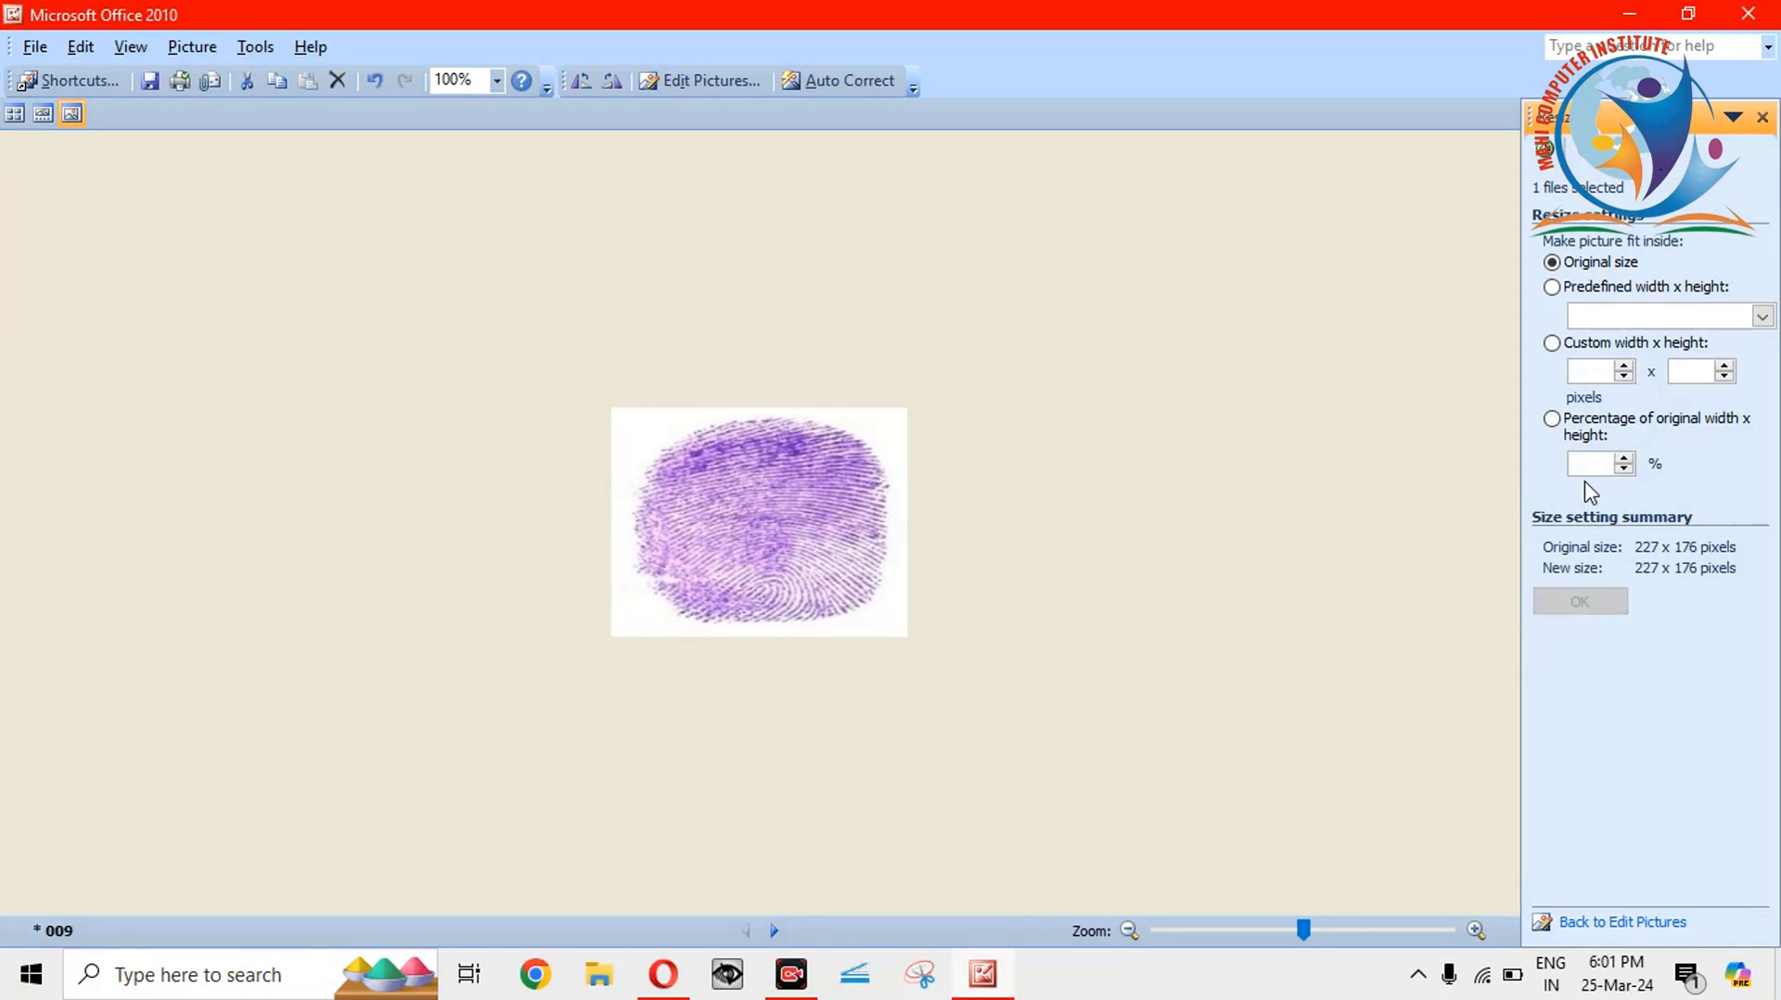
{"action": "type", "text": "150"}
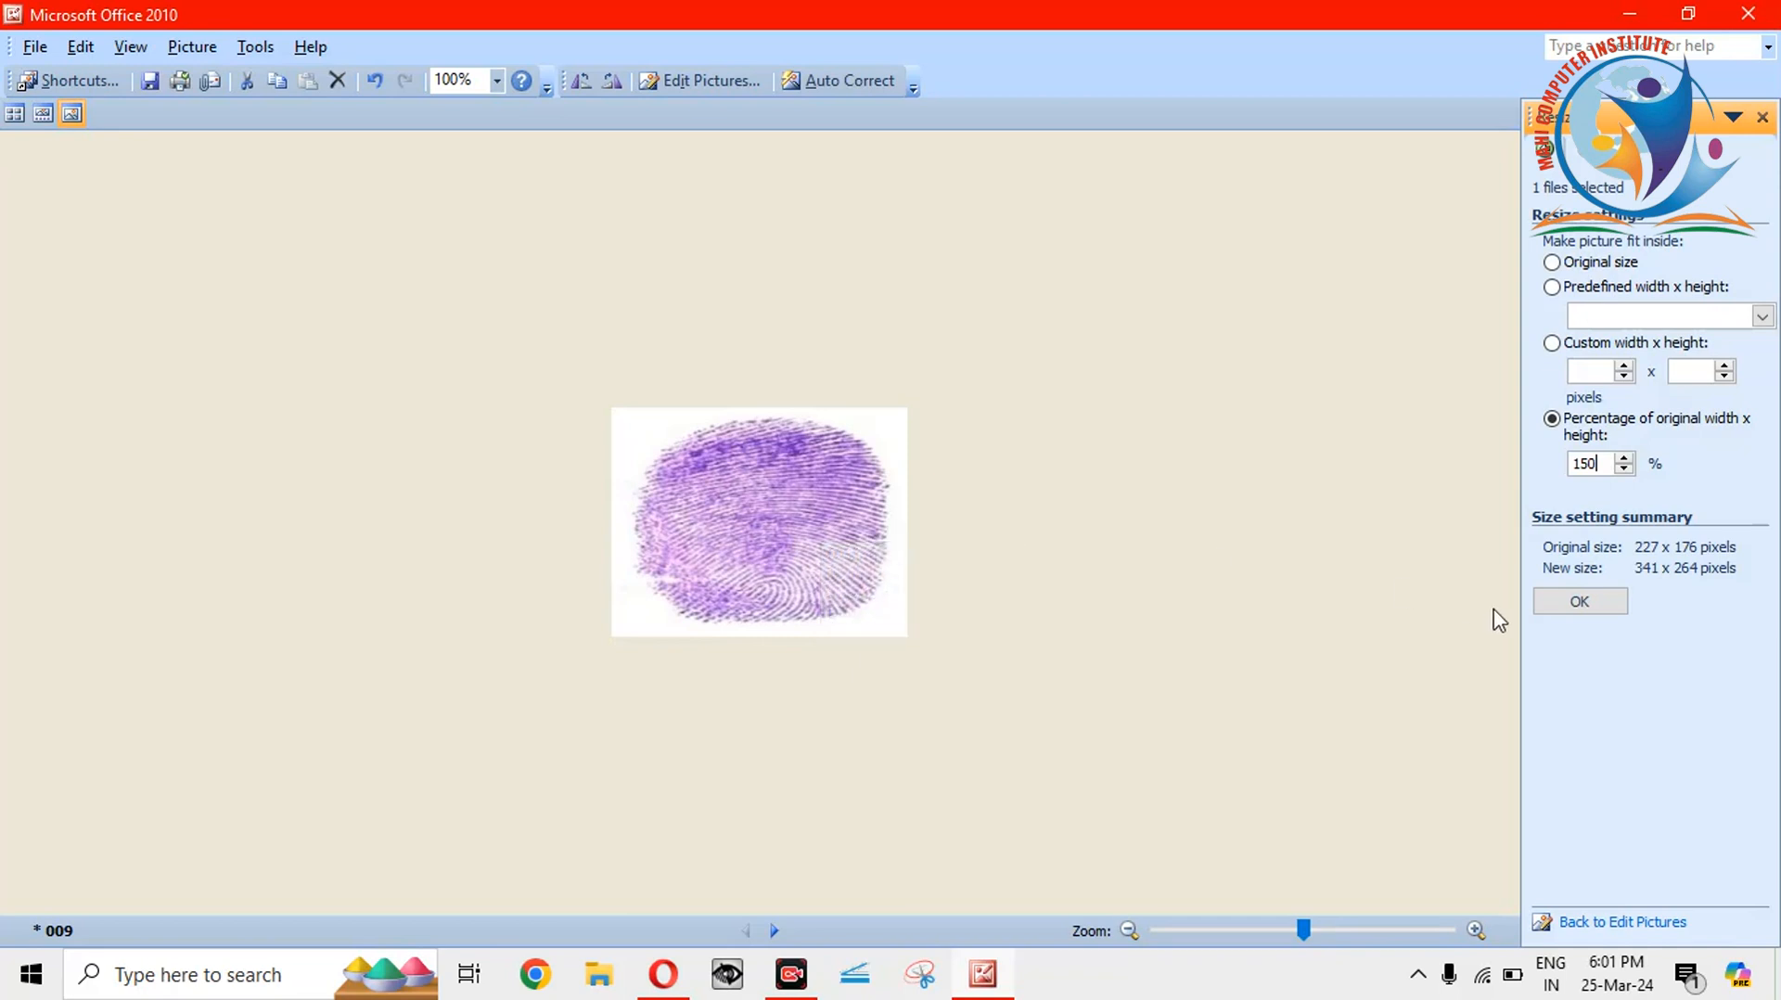
{"action": "left_click", "coordinate": [1558, 610]}
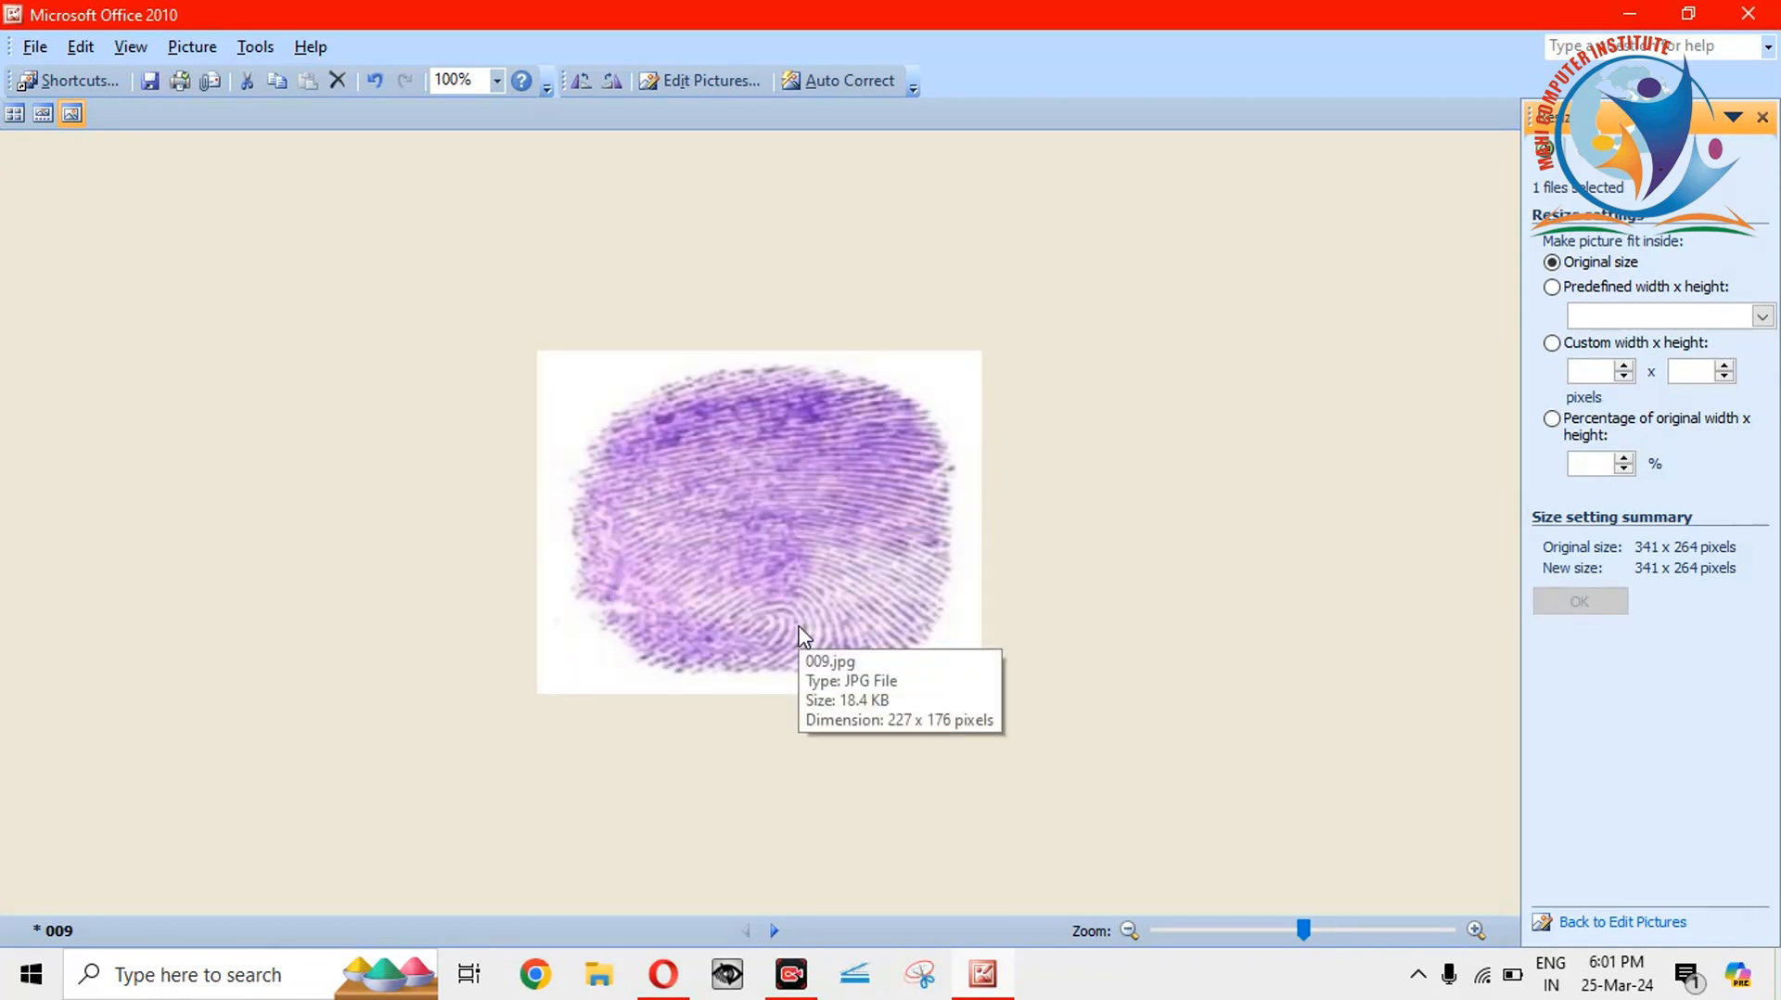
{"action": "key", "text": "ctrl+s"}
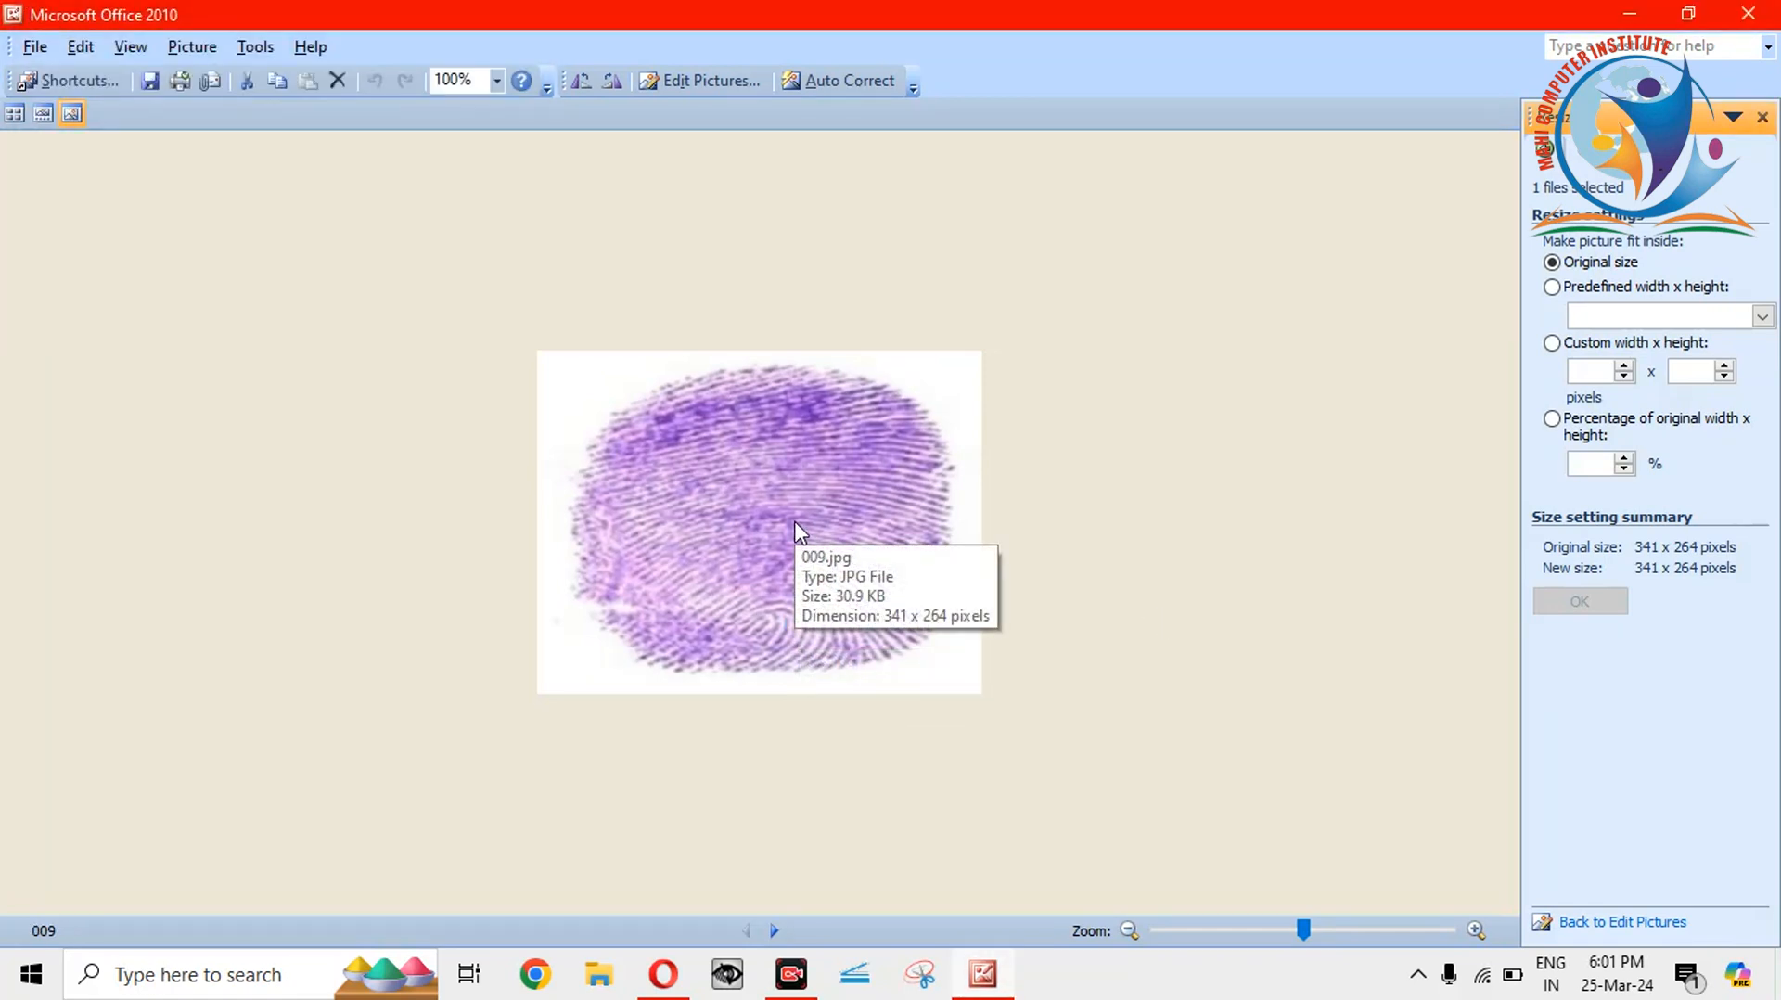
{"action": "left_click", "coordinate": [1747, 13]}
Pick the resized 009.jpg from the Desktop as the Left Thumb Impression file.
{"action": "left_click", "coordinate": [676, 982]}
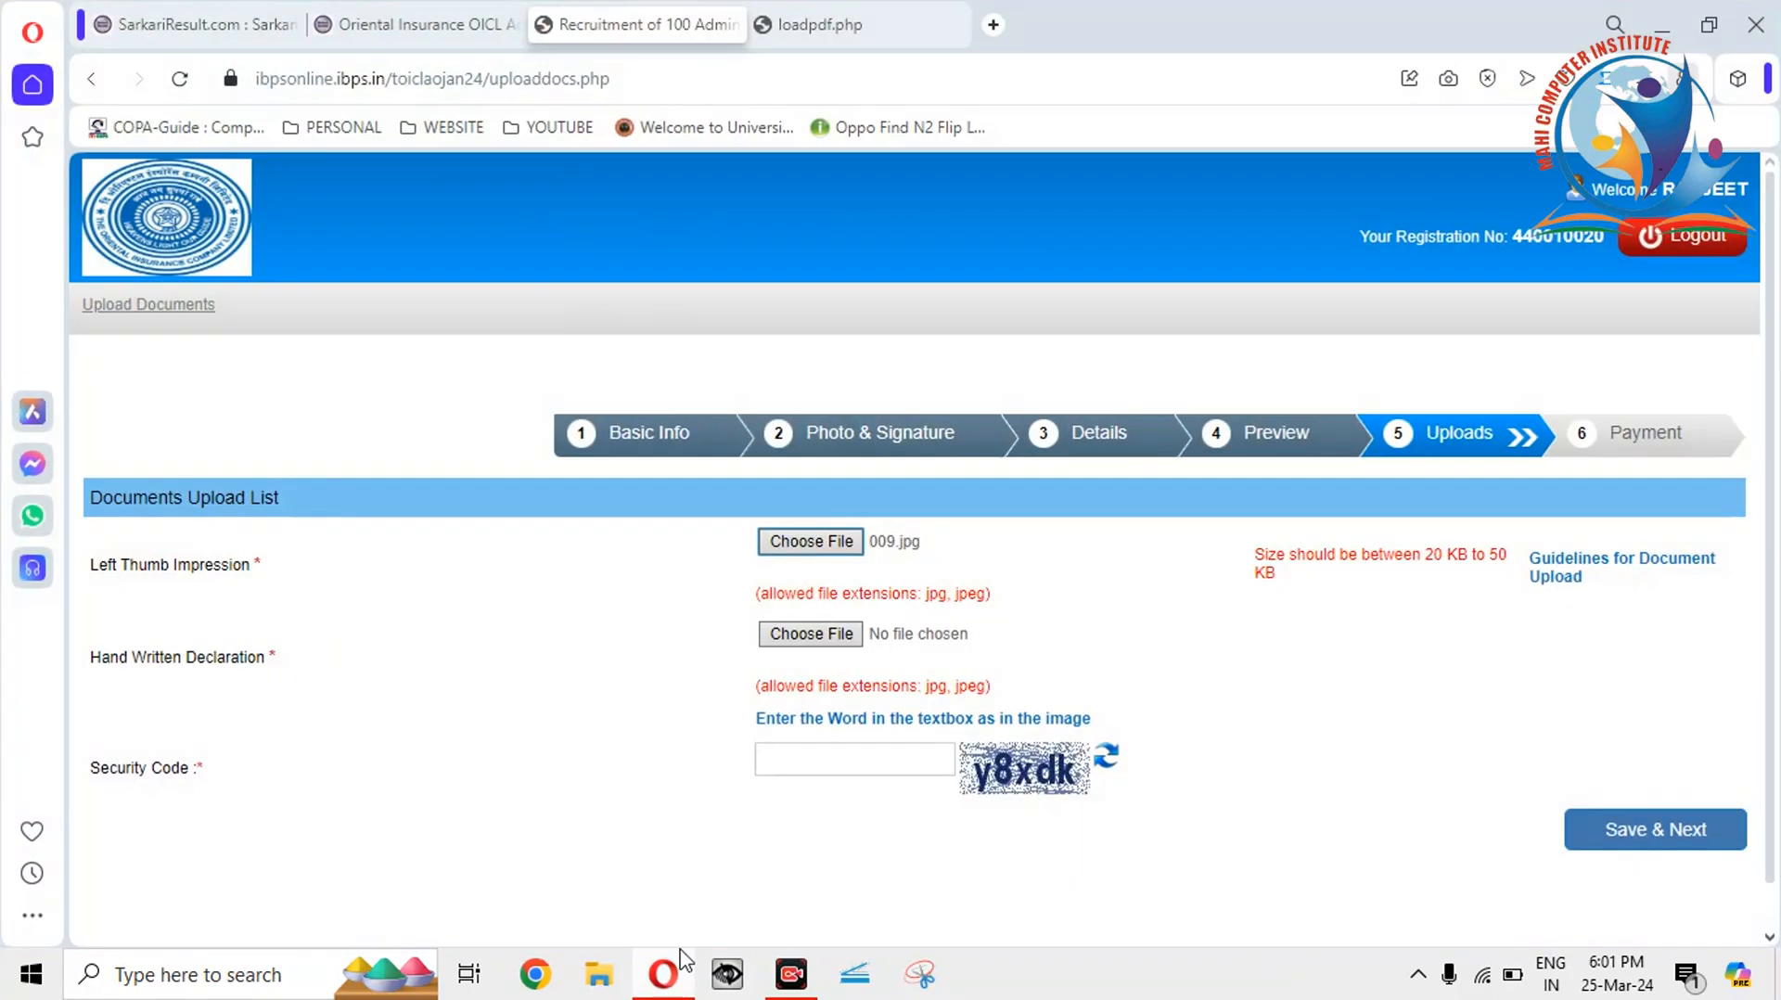
{"action": "left_click", "coordinate": [827, 545]}
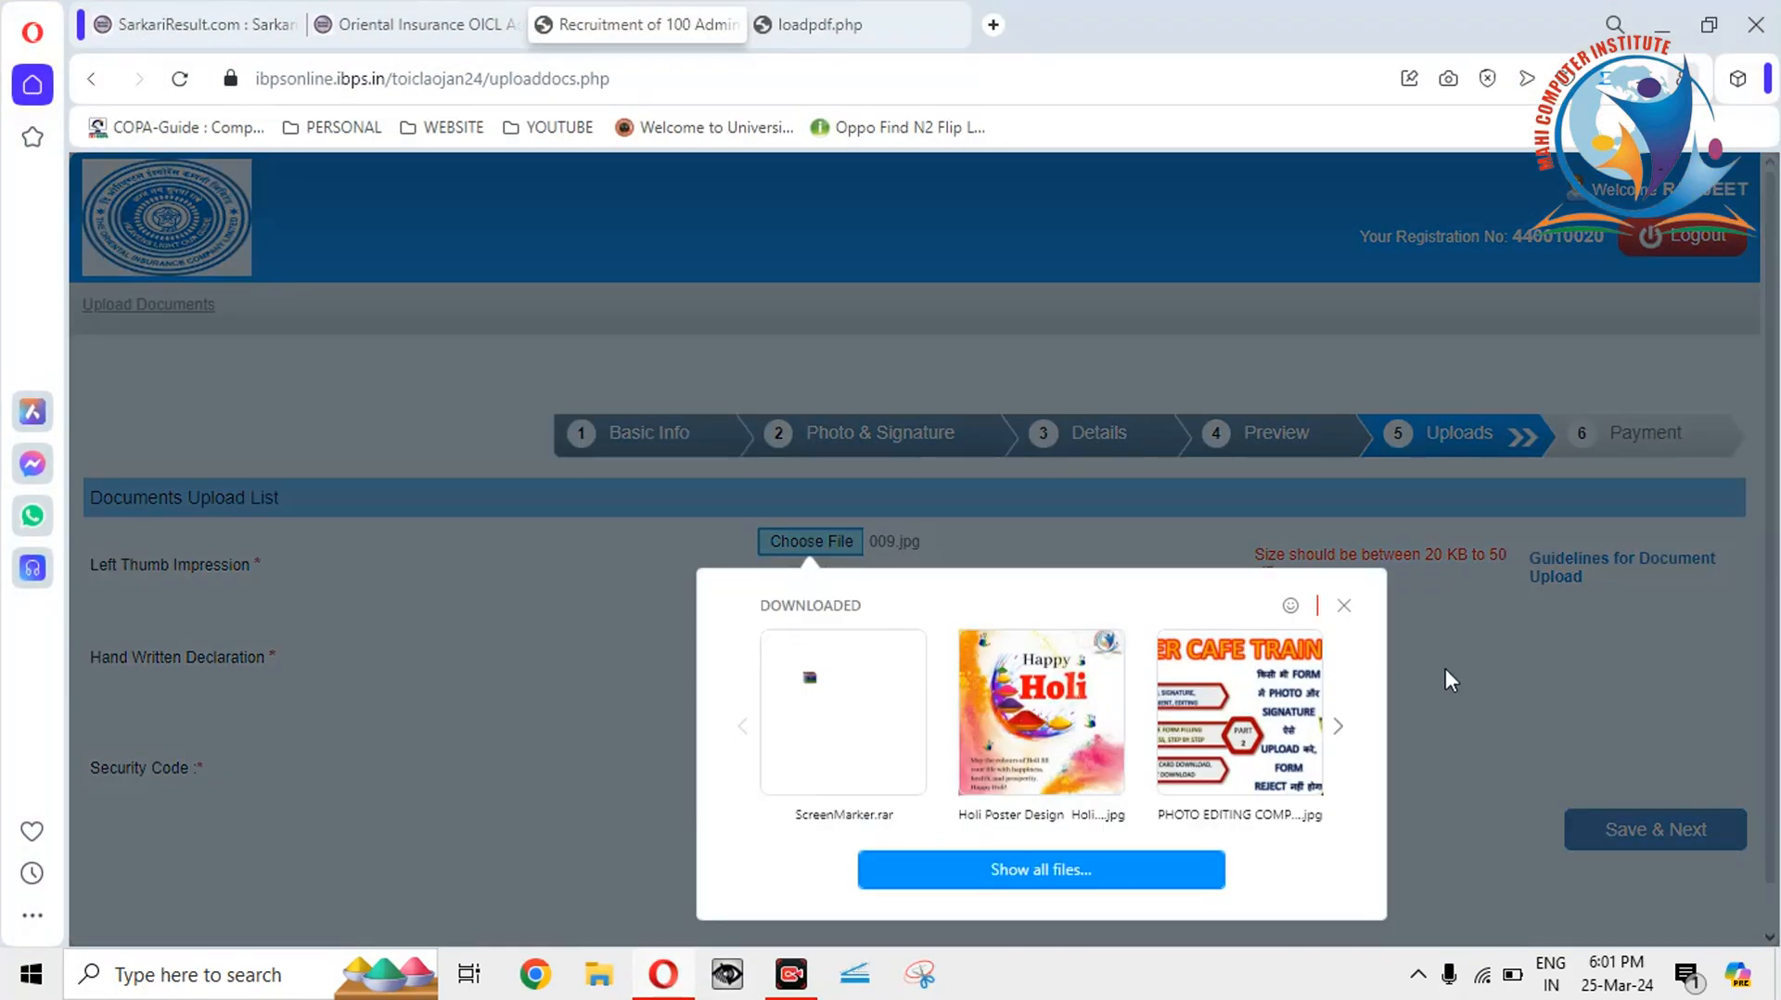
{"action": "left_click", "coordinate": [1037, 868]}
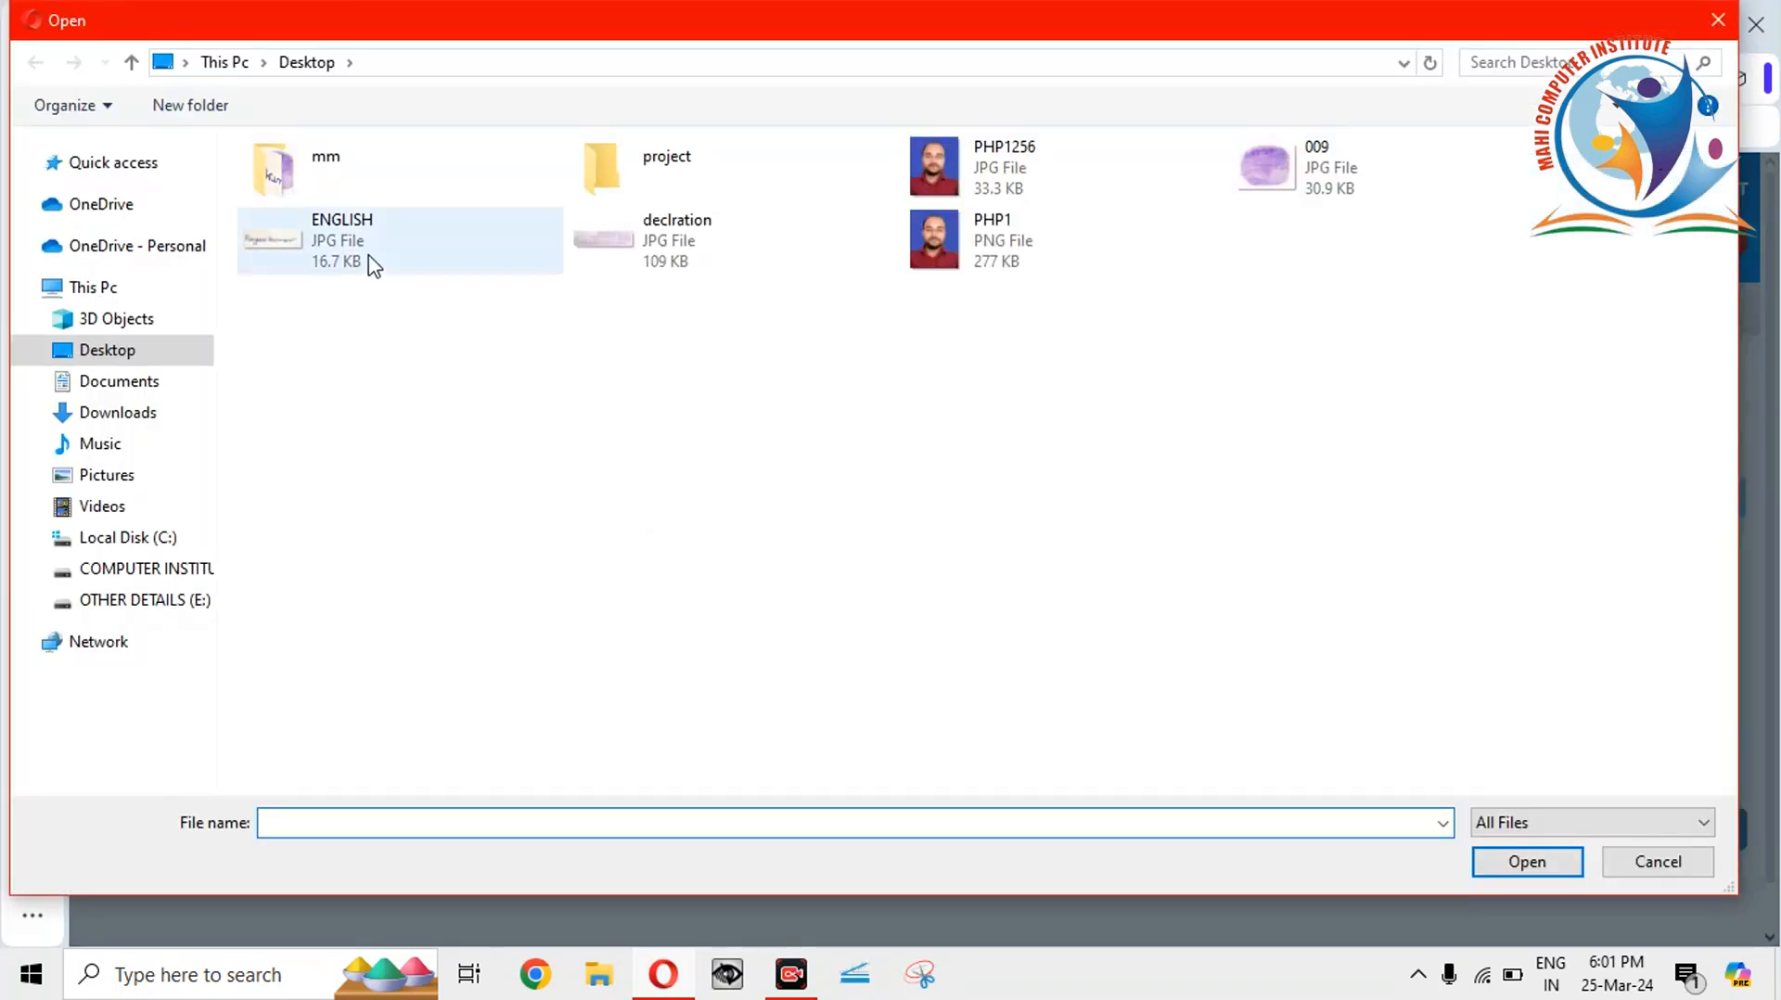
{"action": "double_click", "coordinate": [1280, 160]}
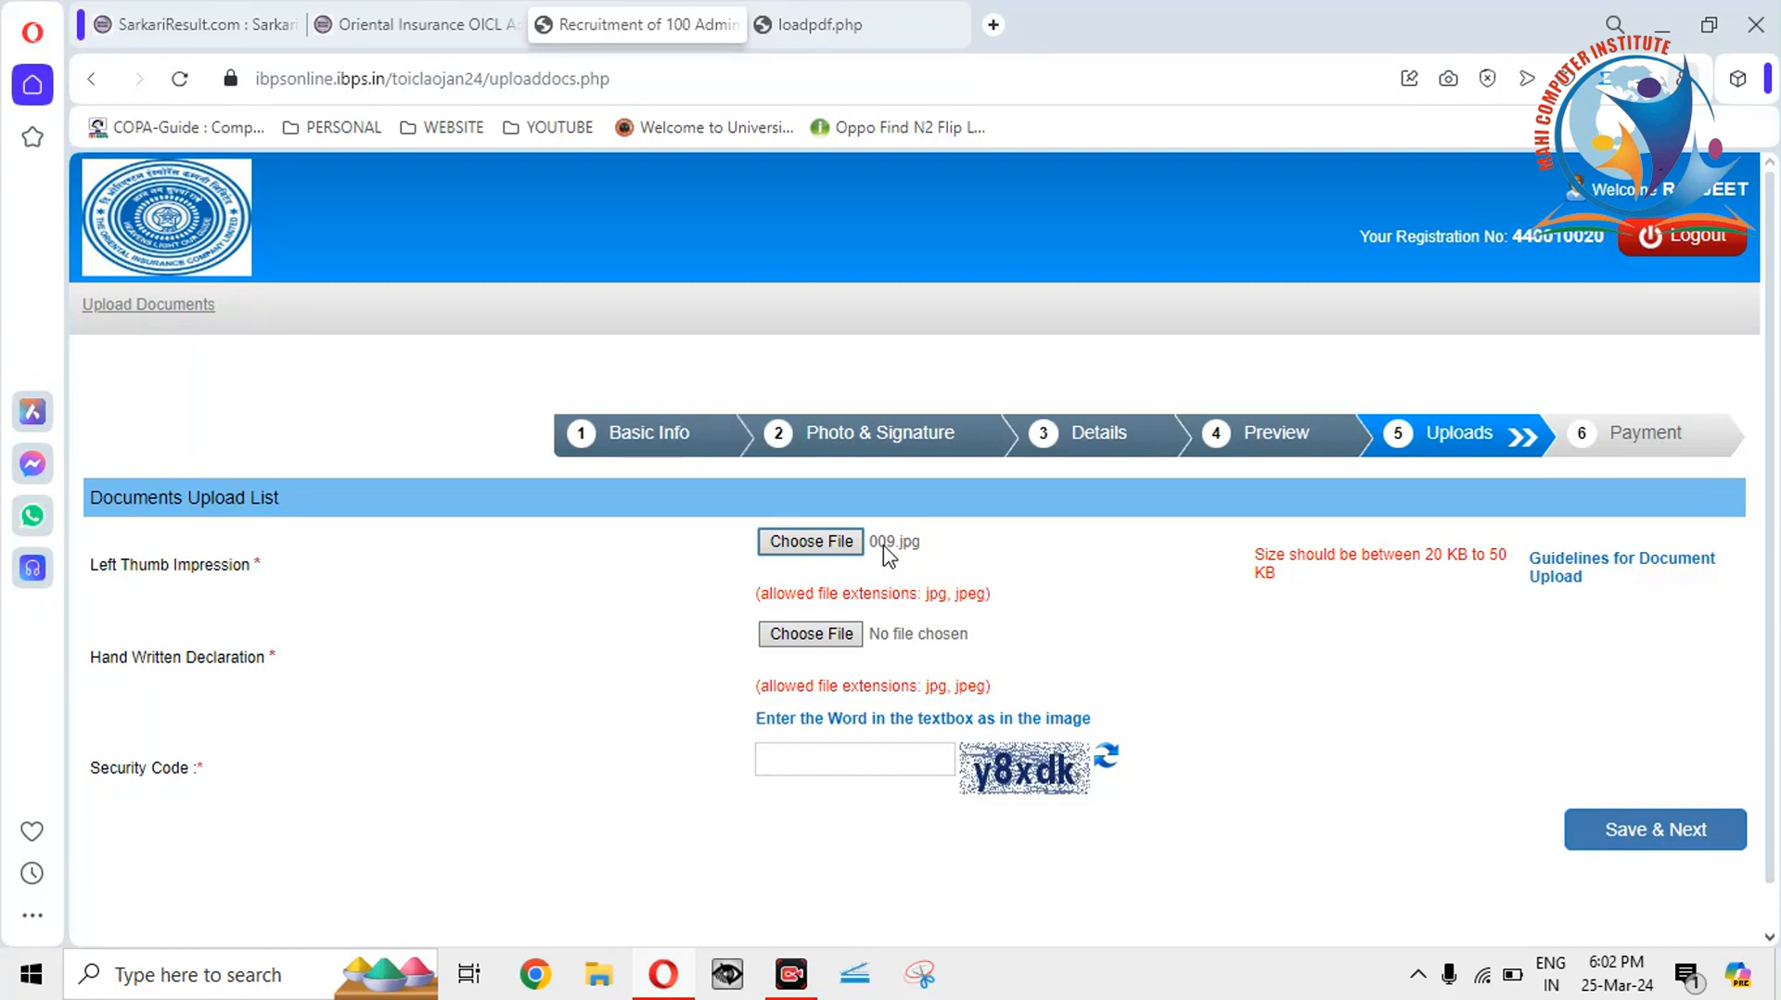
On the desktop, rename the 009 fingerprint image to SIHGN.
{"action": "left_click", "coordinate": [1676, 23]}
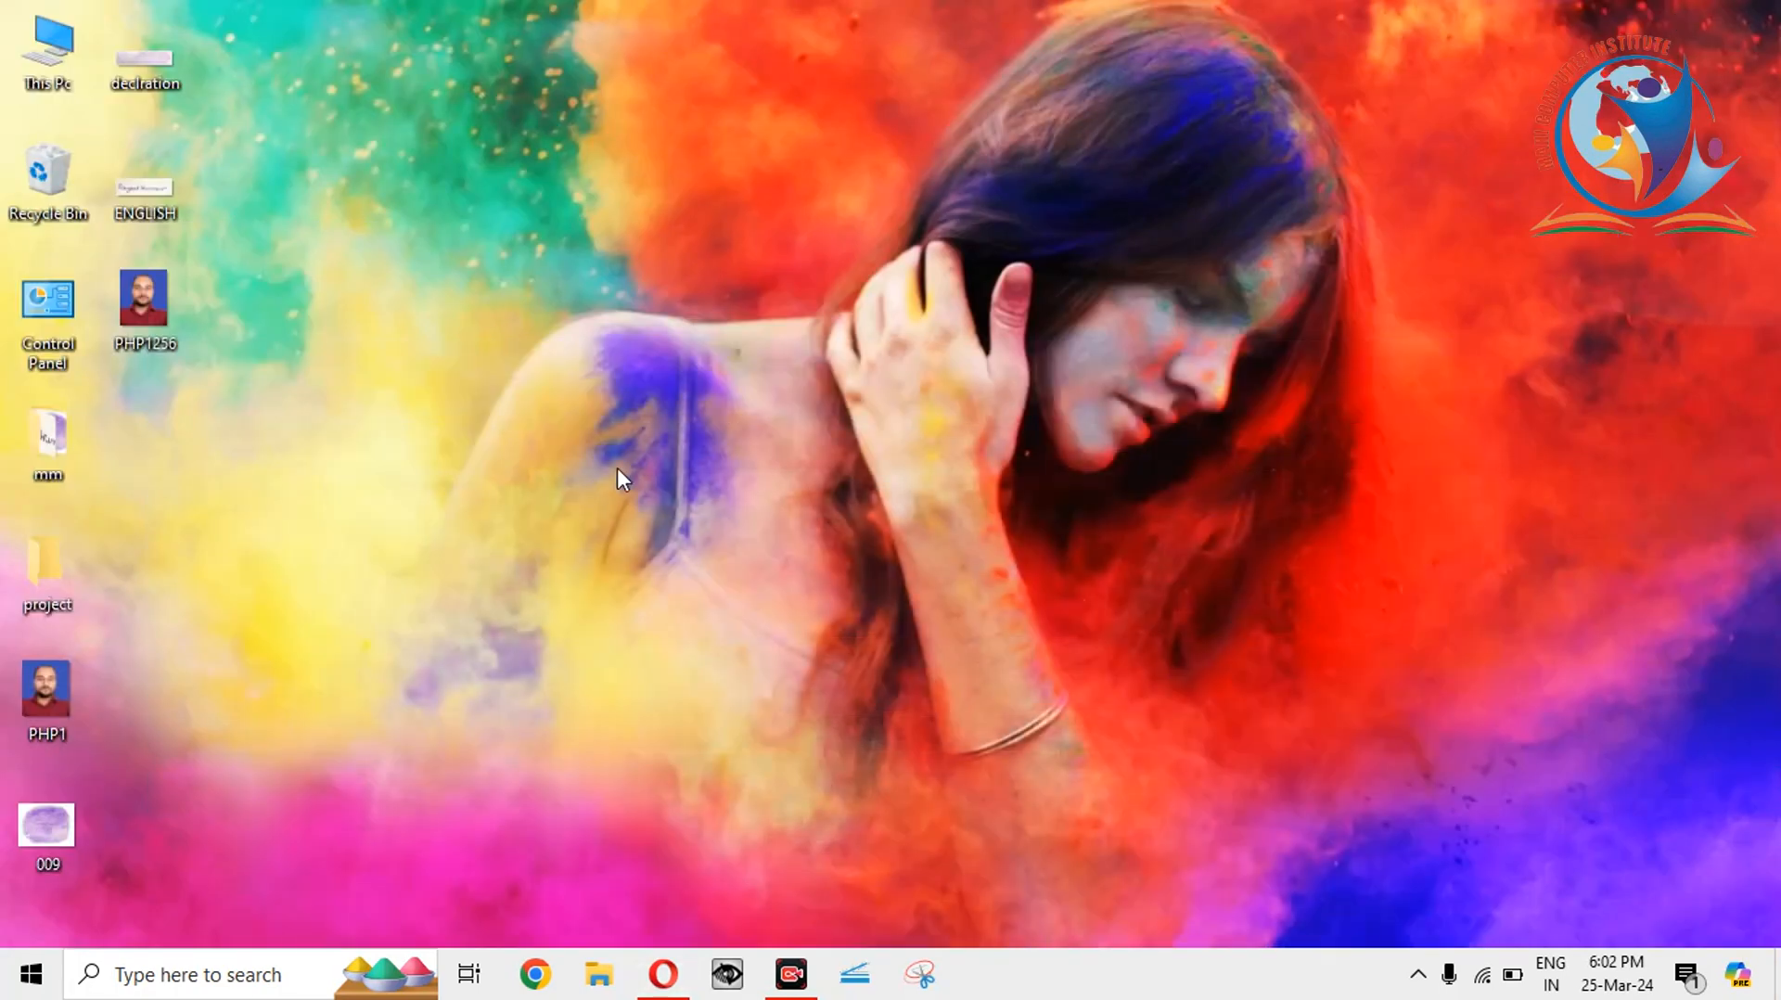
{"action": "right_click", "coordinate": [66, 834]}
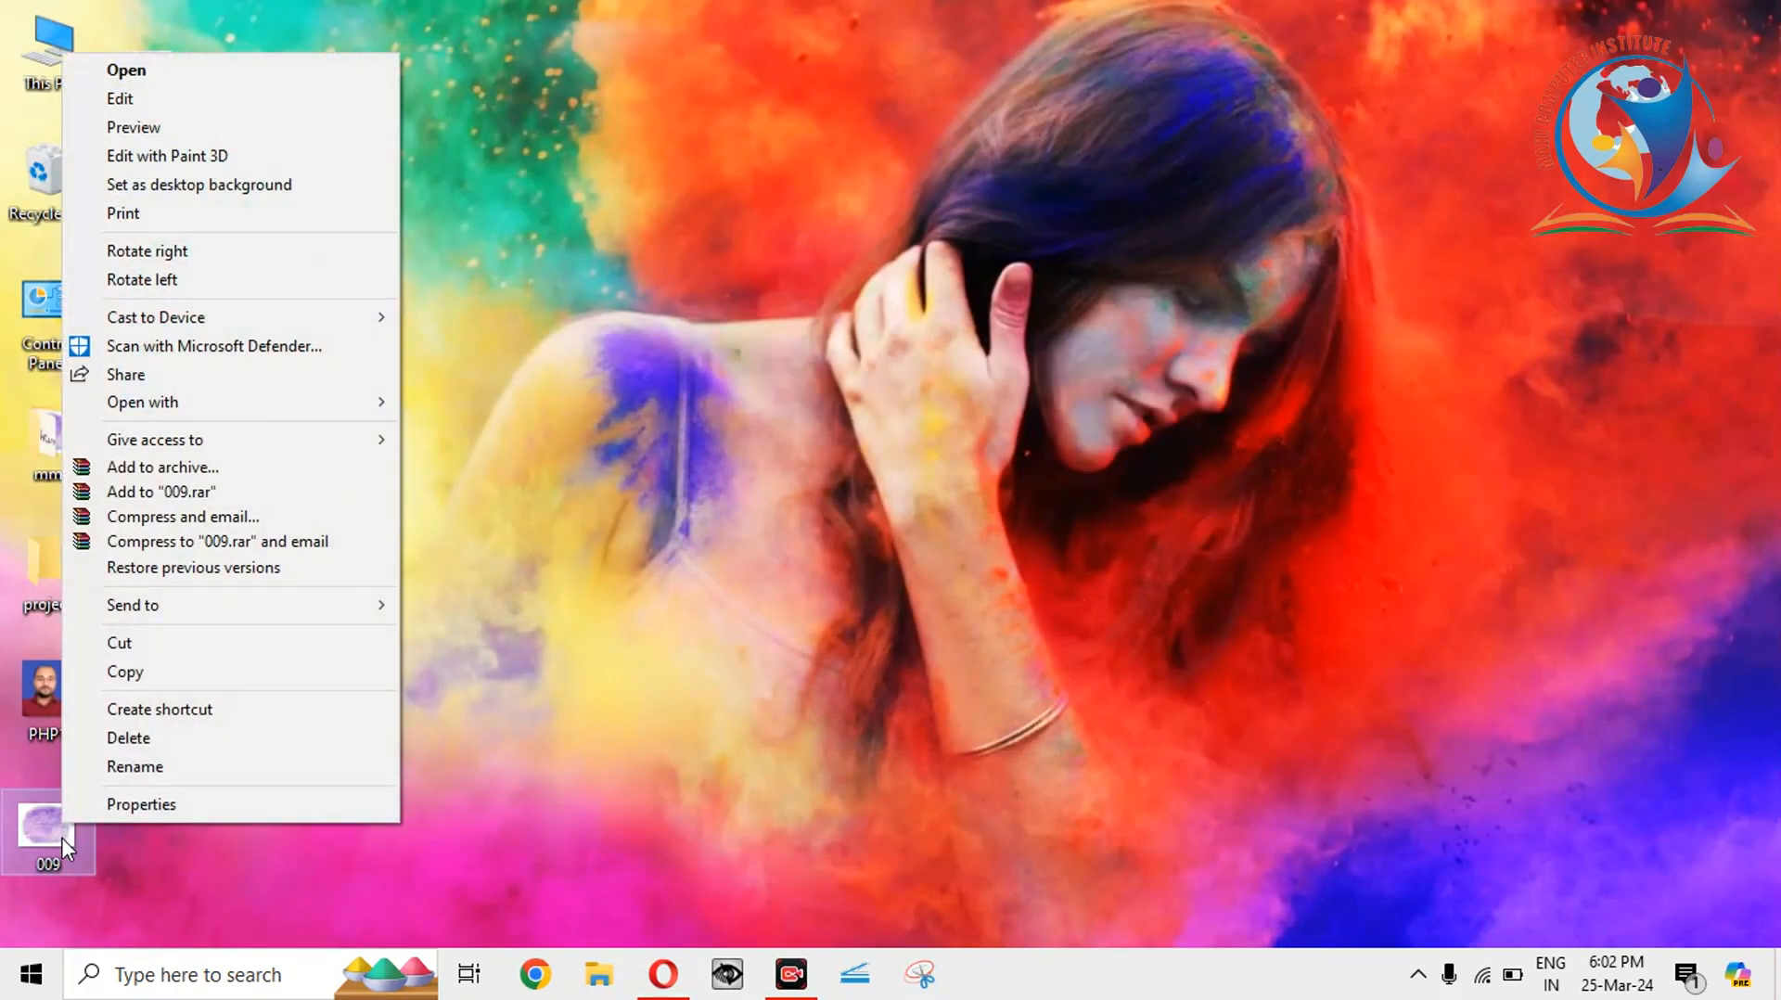
{"action": "left_click", "coordinate": [132, 762]}
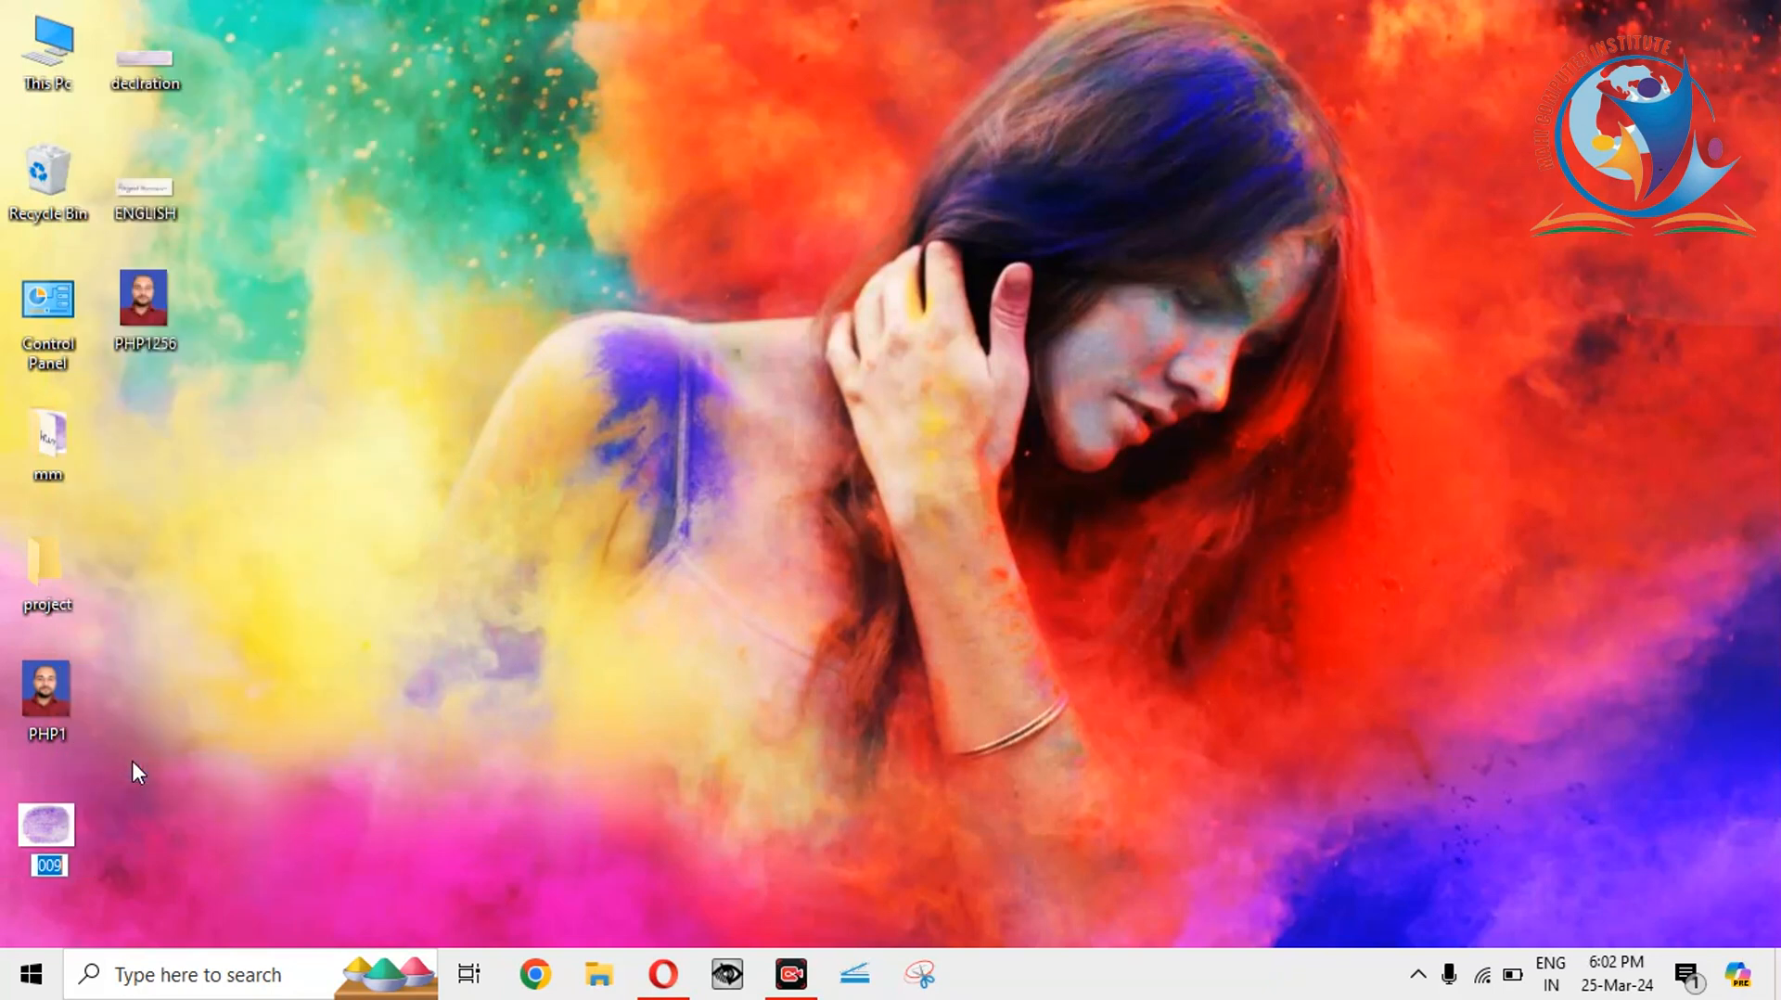
{"action": "type", "text": "SIH"}
{"action": "type", "text": "GN"}
{"action": "key", "text": "Return"}
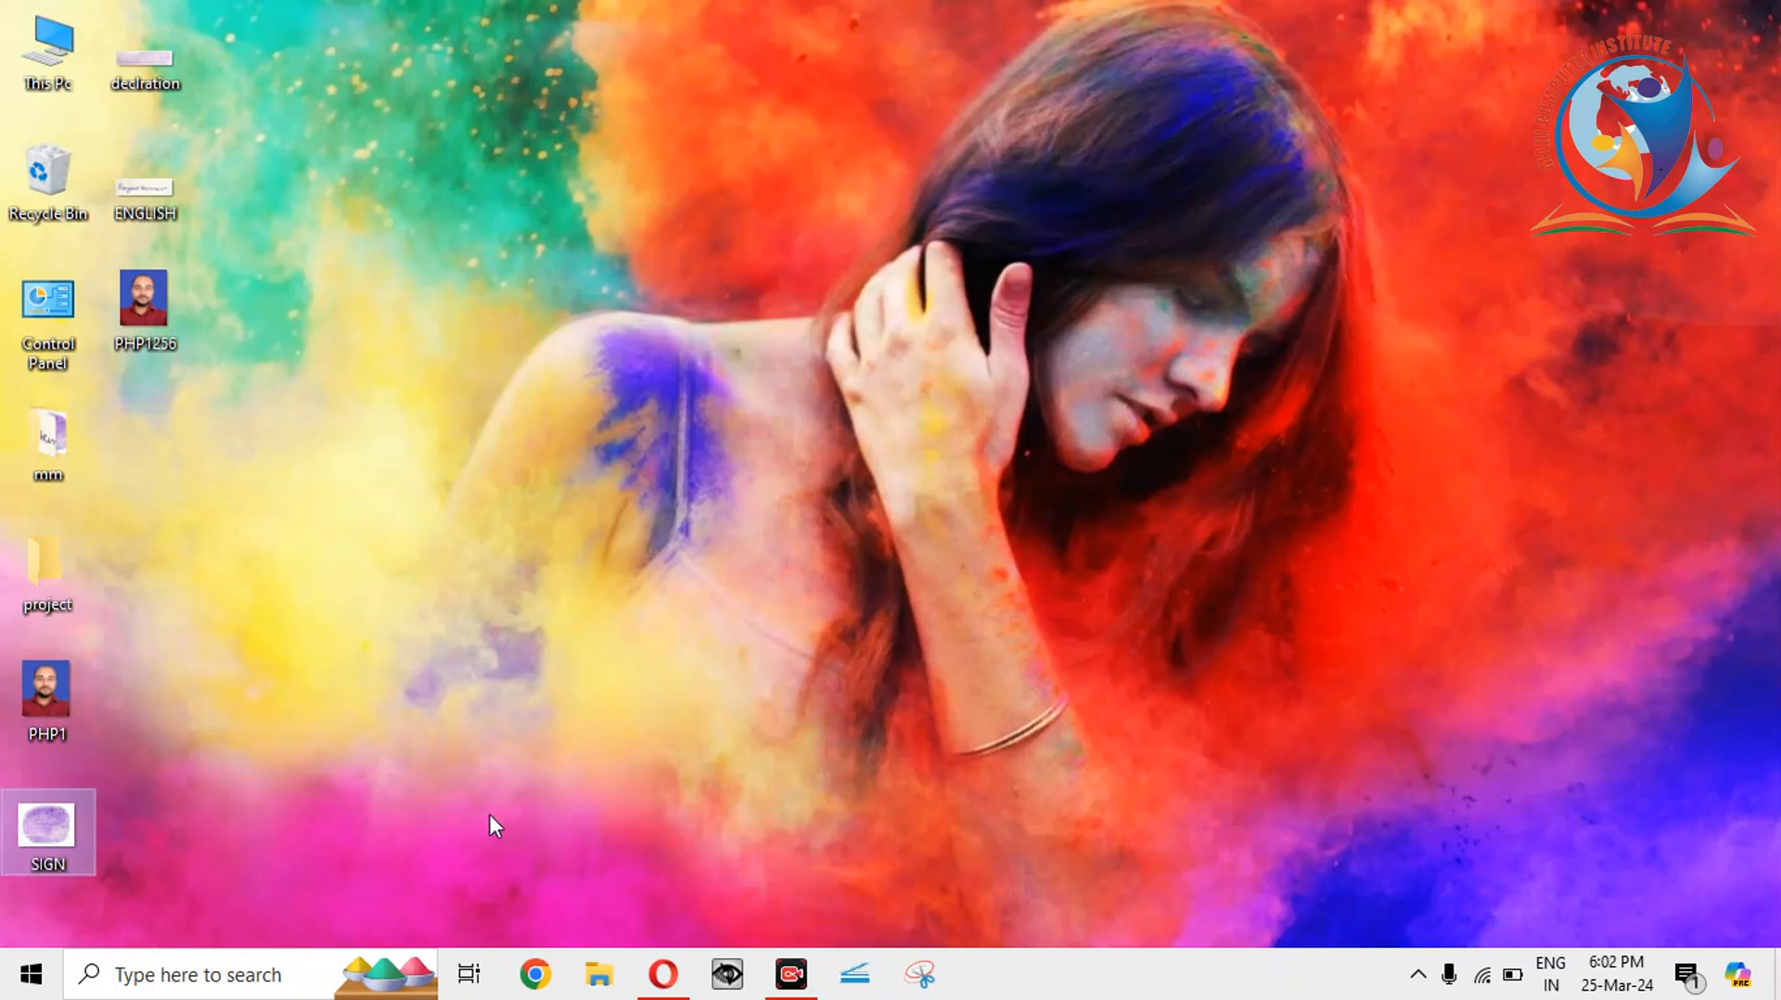
Rename the same image to THUMB and return to the IBPS upload page.
{"action": "right_click", "coordinate": [59, 855]}
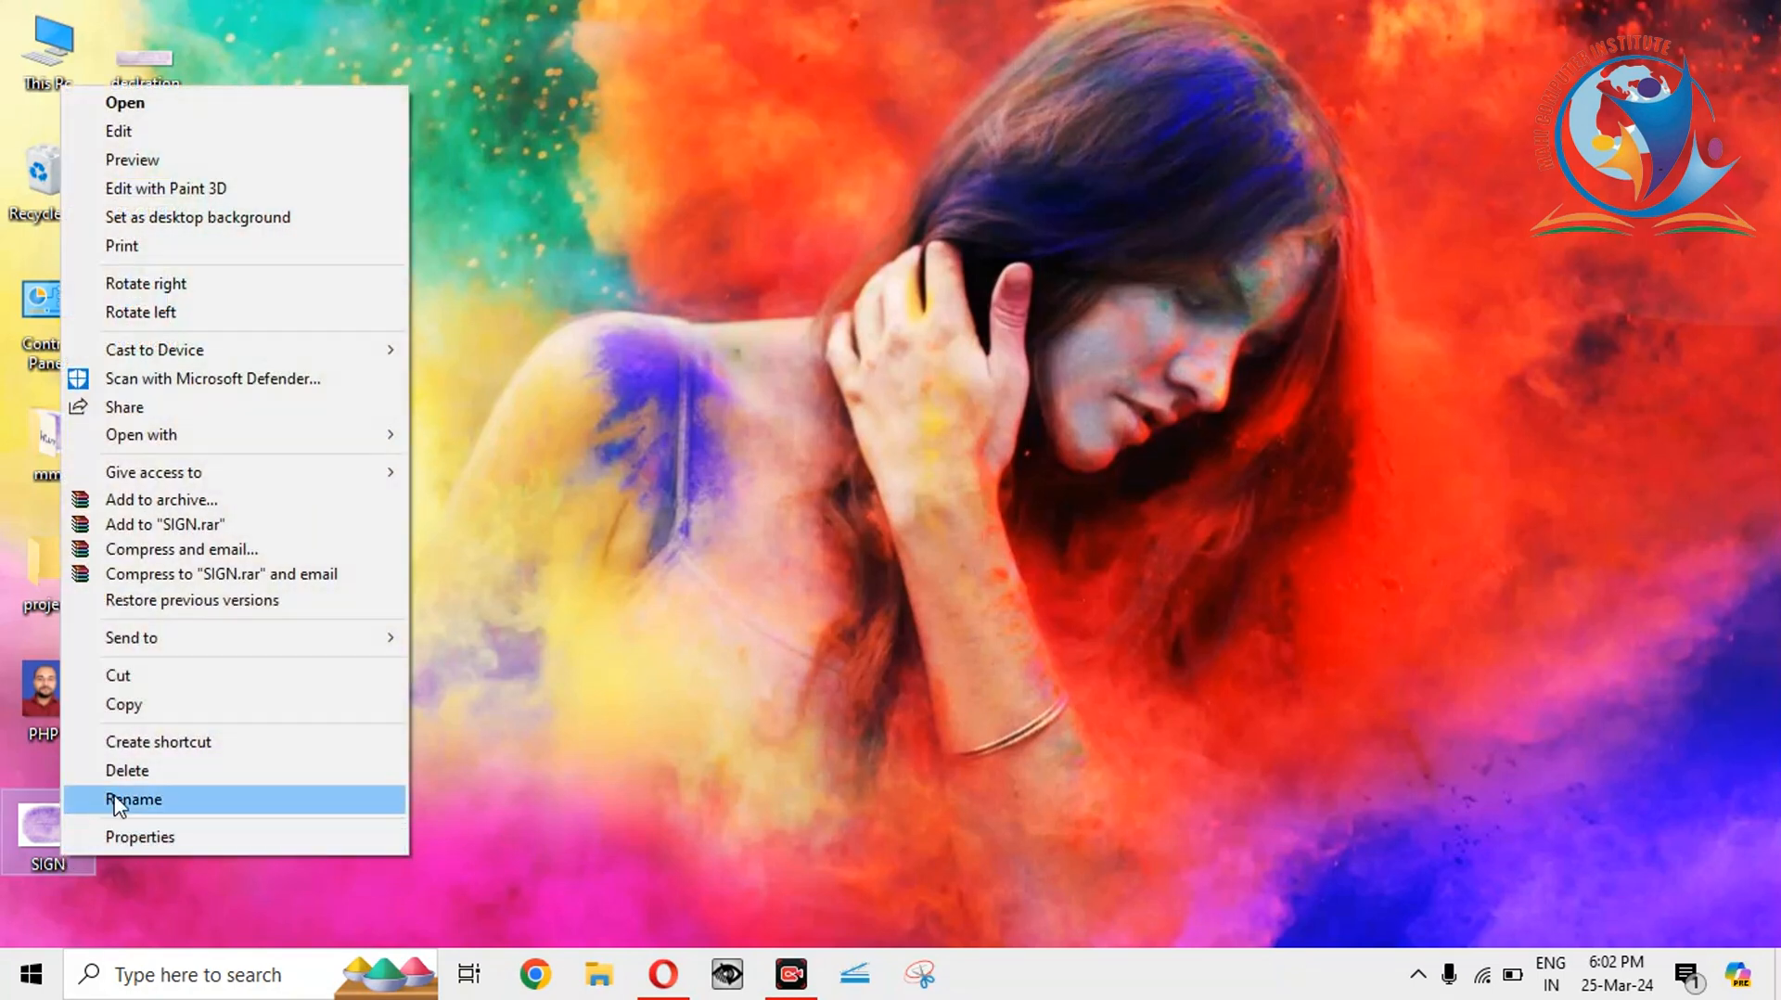
{"action": "left_click", "coordinate": [115, 798]}
{"action": "type", "text": "THUMB"}
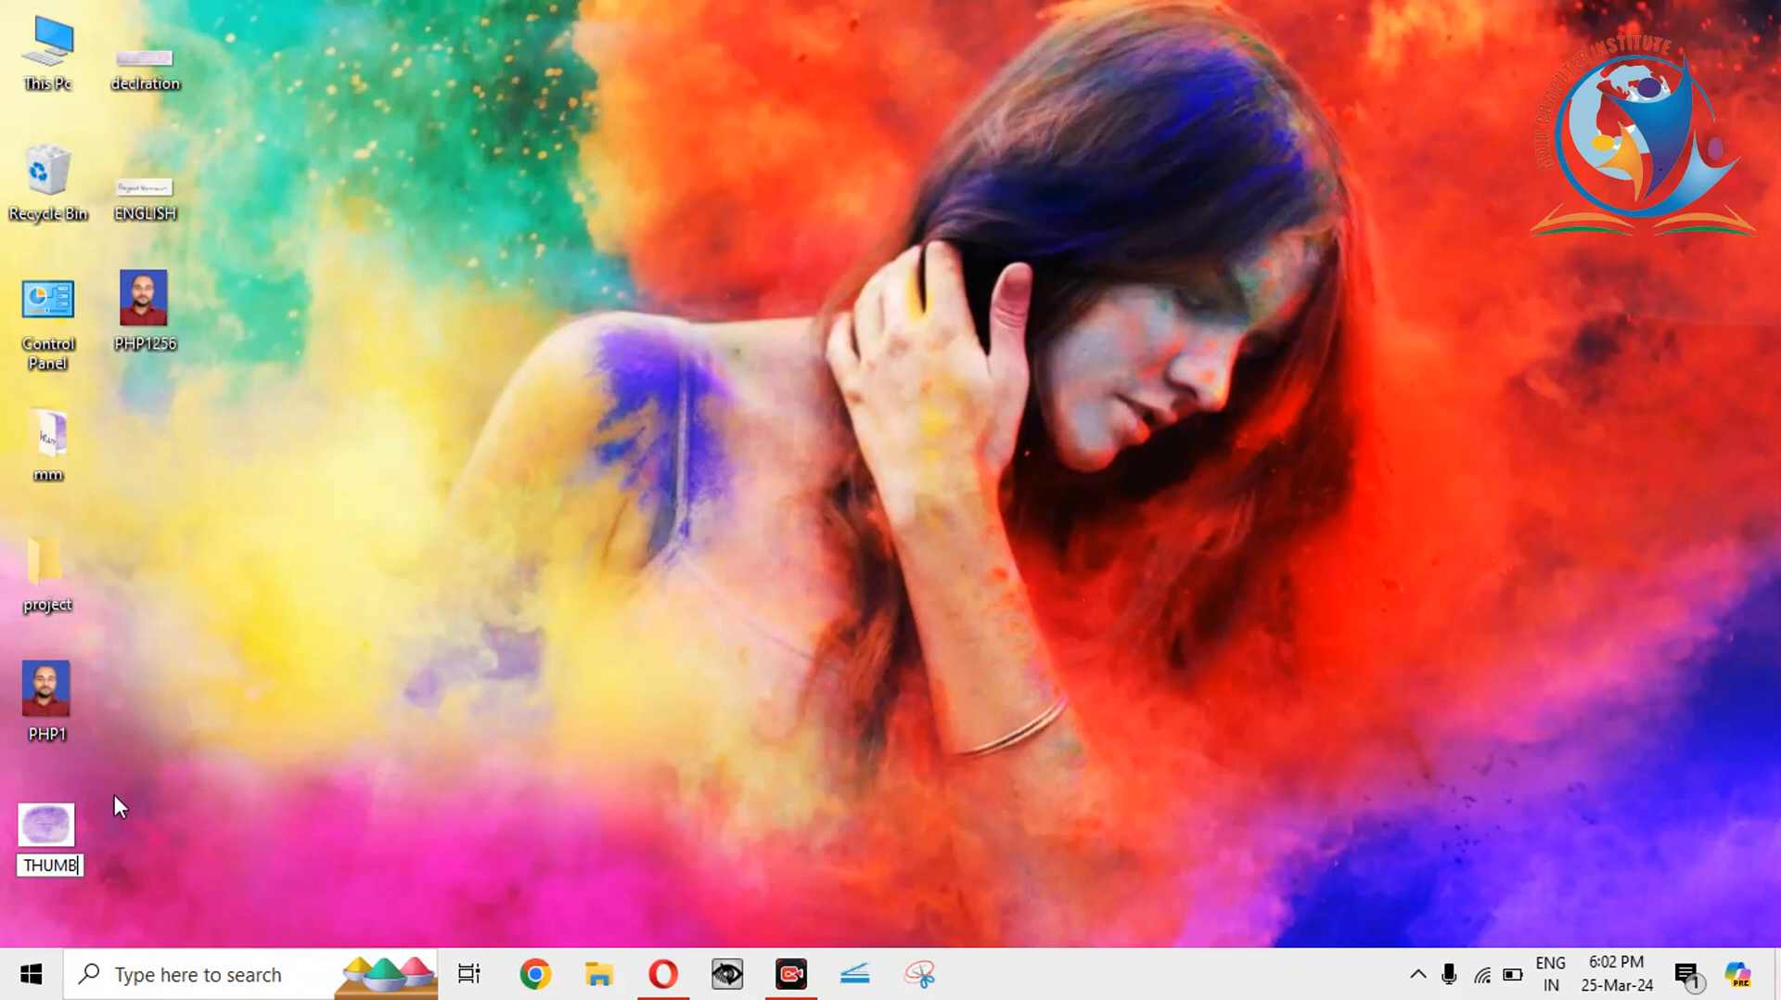
{"action": "key", "text": "Return"}
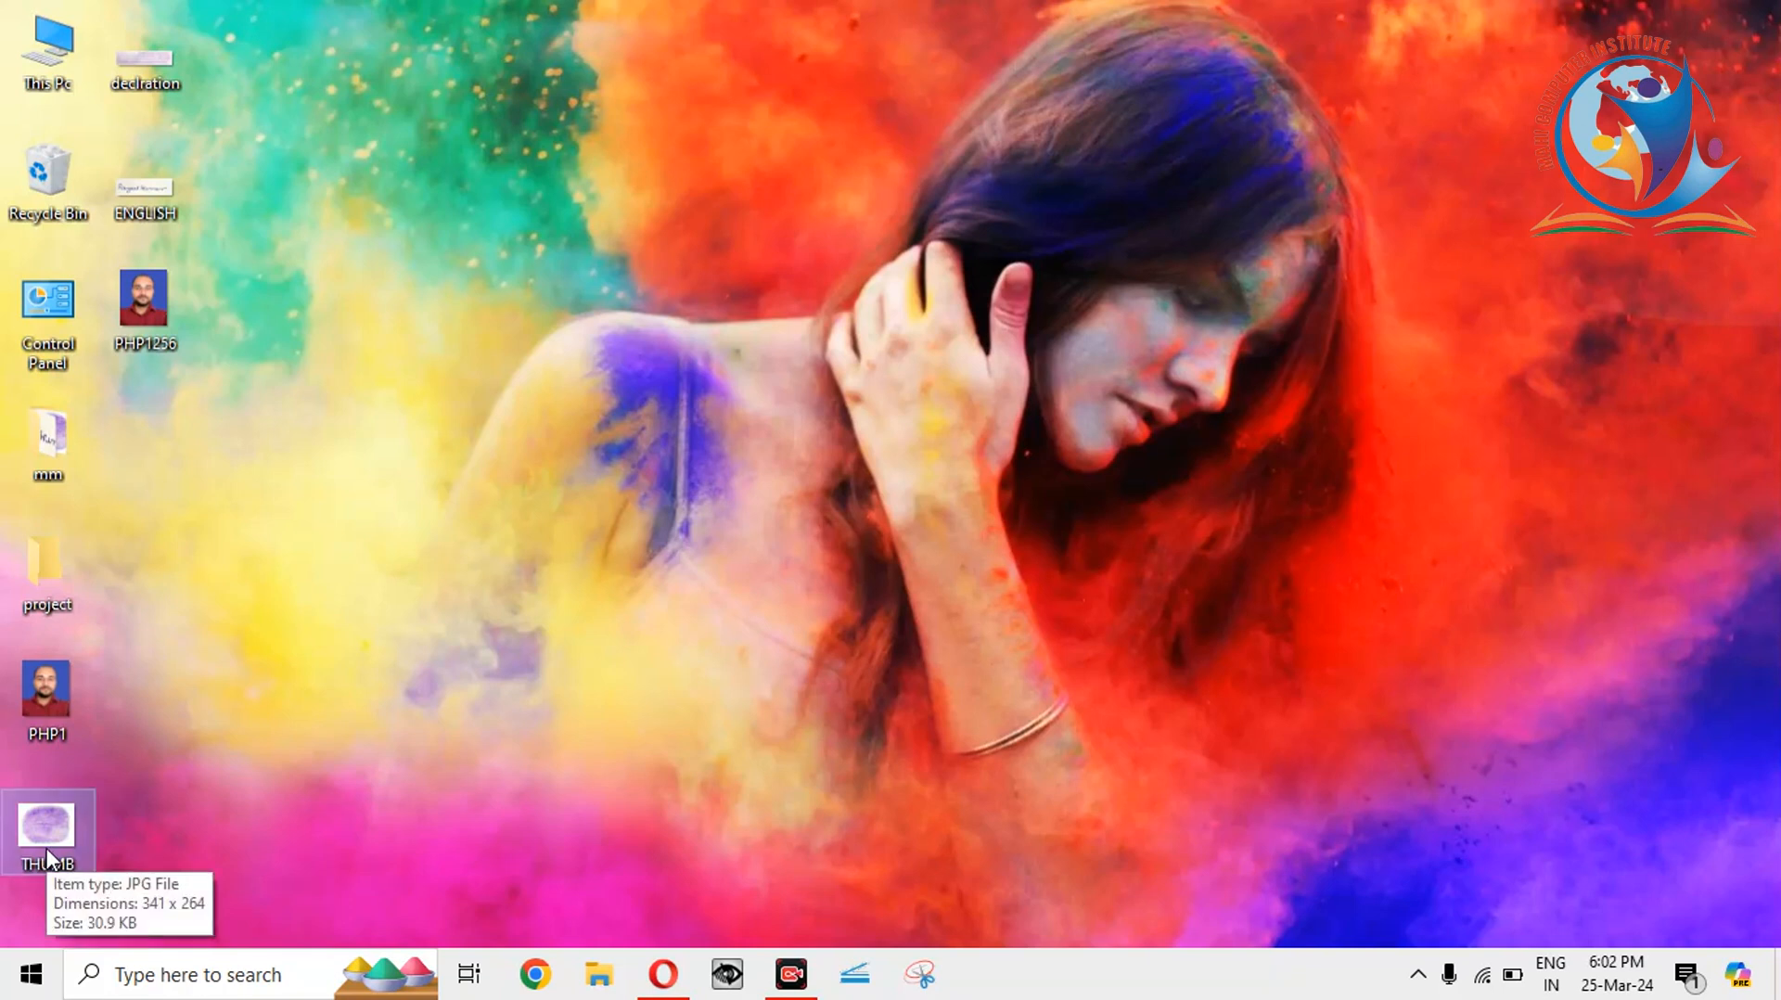
{"action": "left_click", "coordinate": [664, 978]}
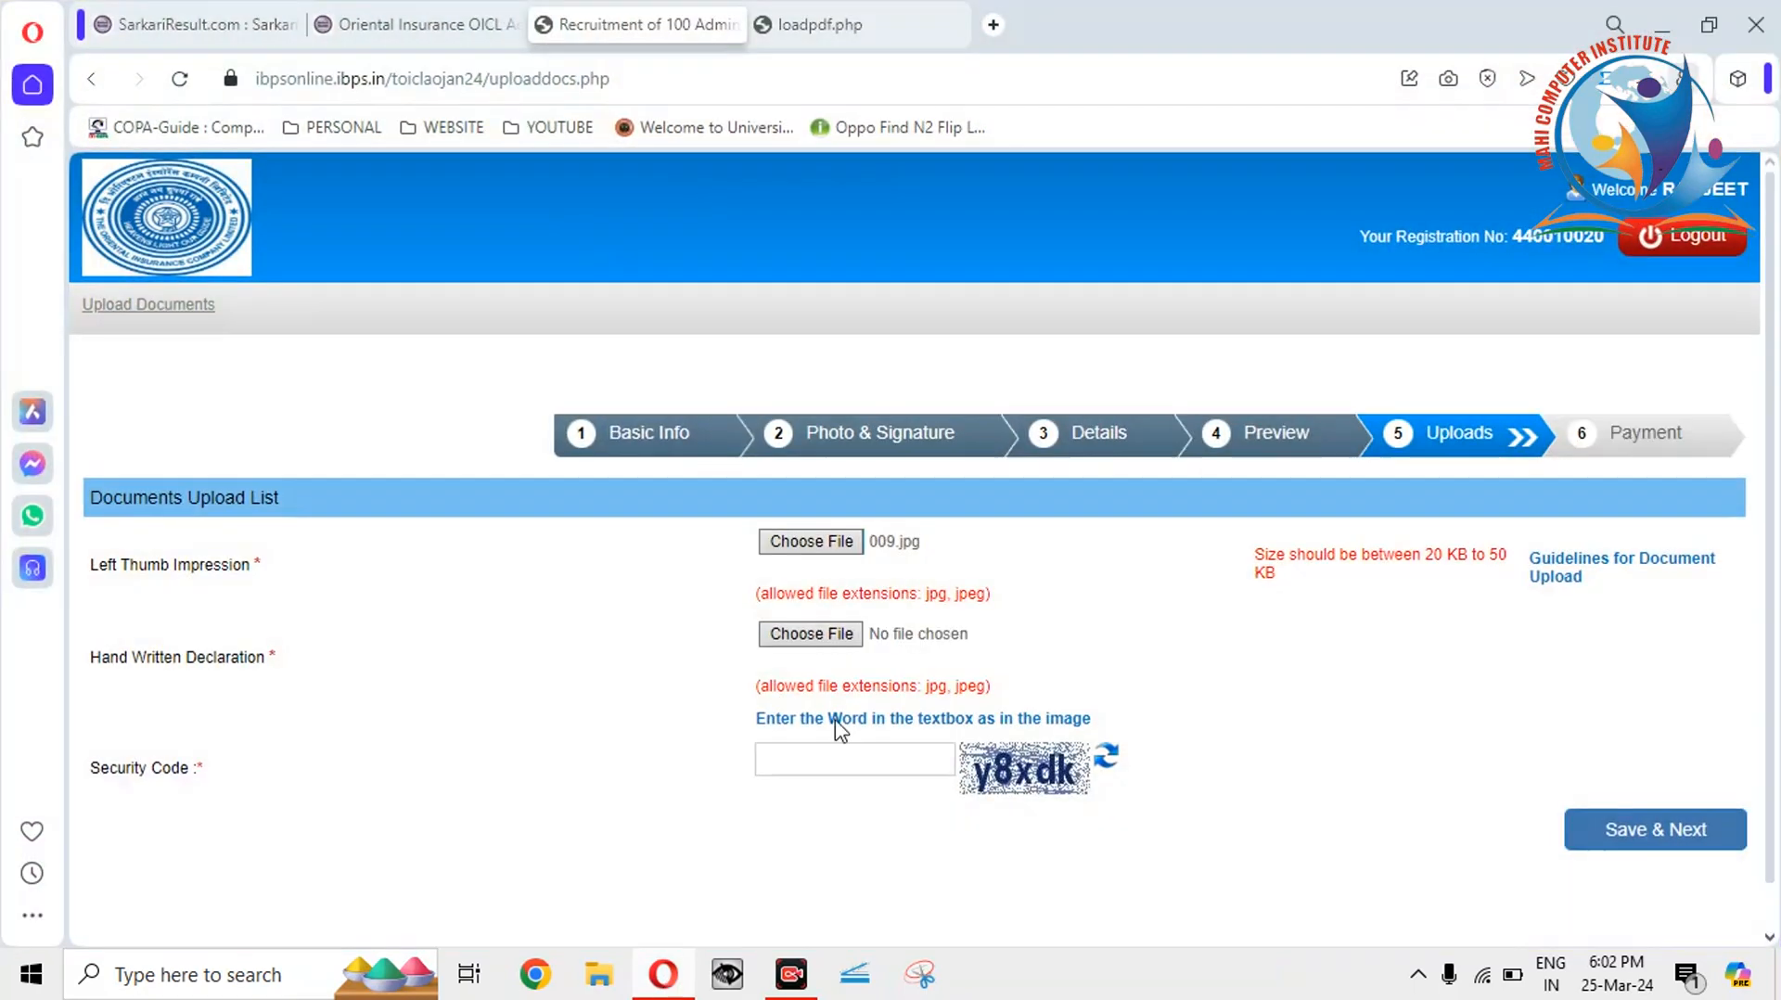
Upload THUMB.jpg from the Desktop as the Left Thumb Impression and accept its preview.
{"action": "left_click", "coordinate": [815, 541]}
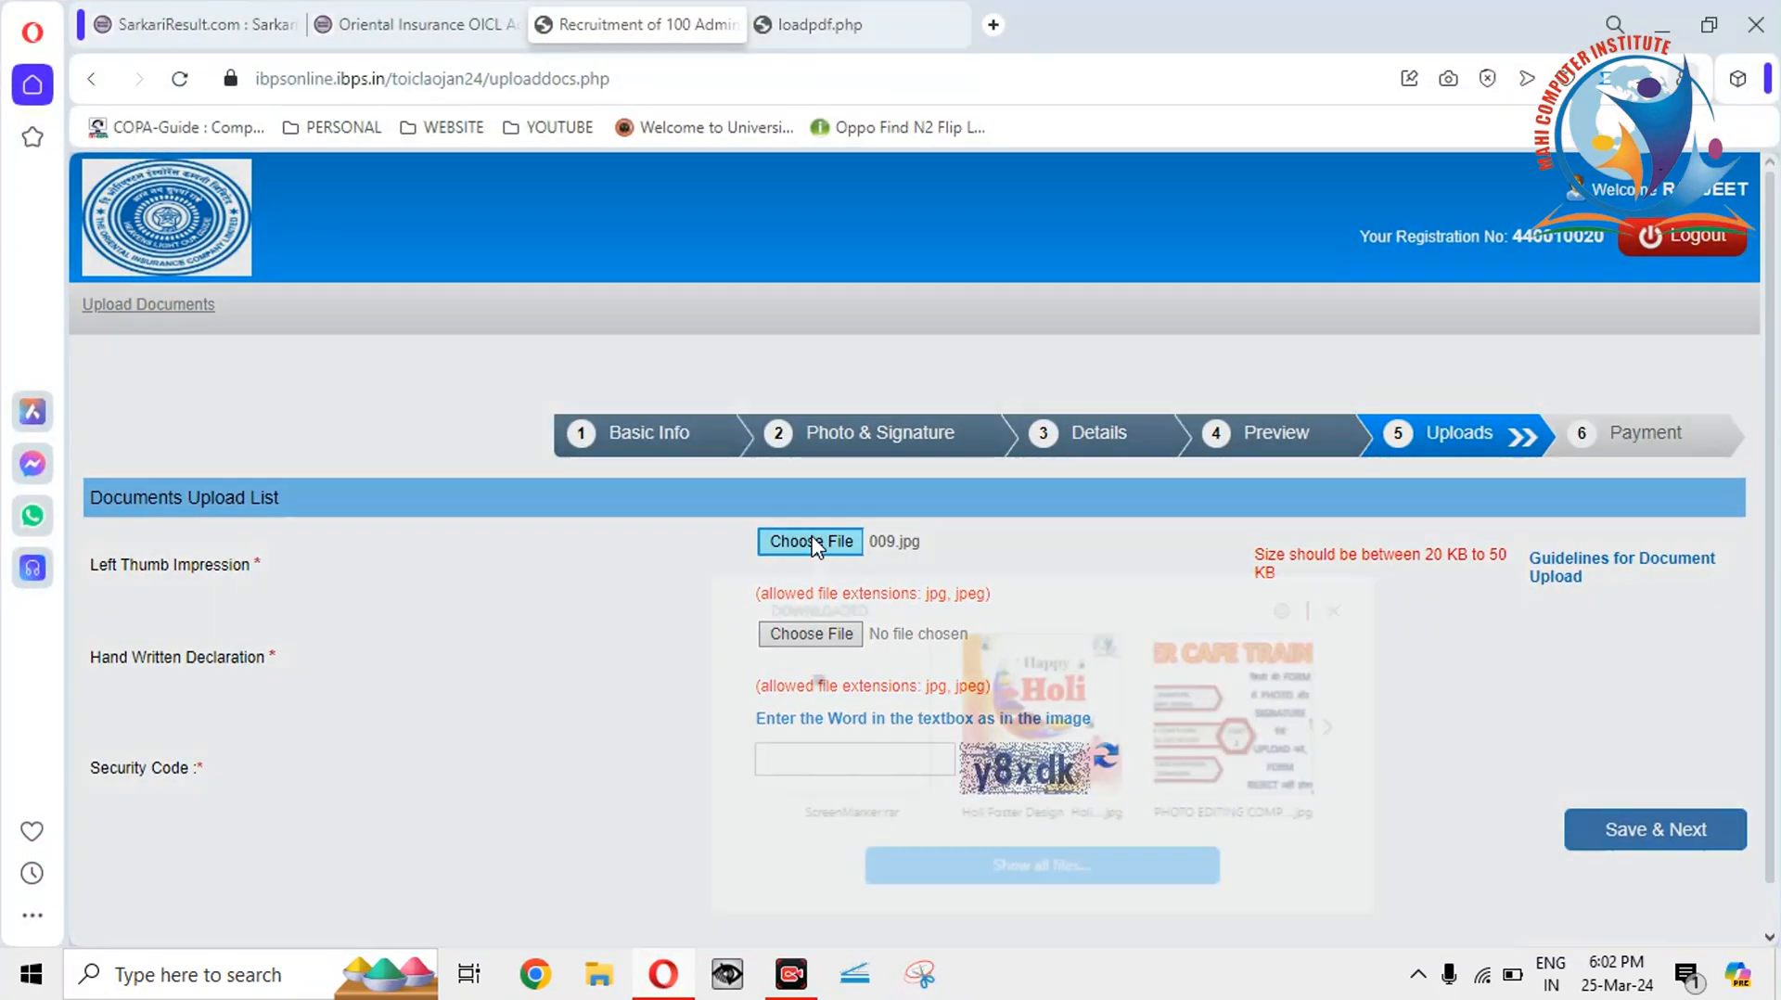
{"action": "left_click", "coordinate": [1049, 868]}
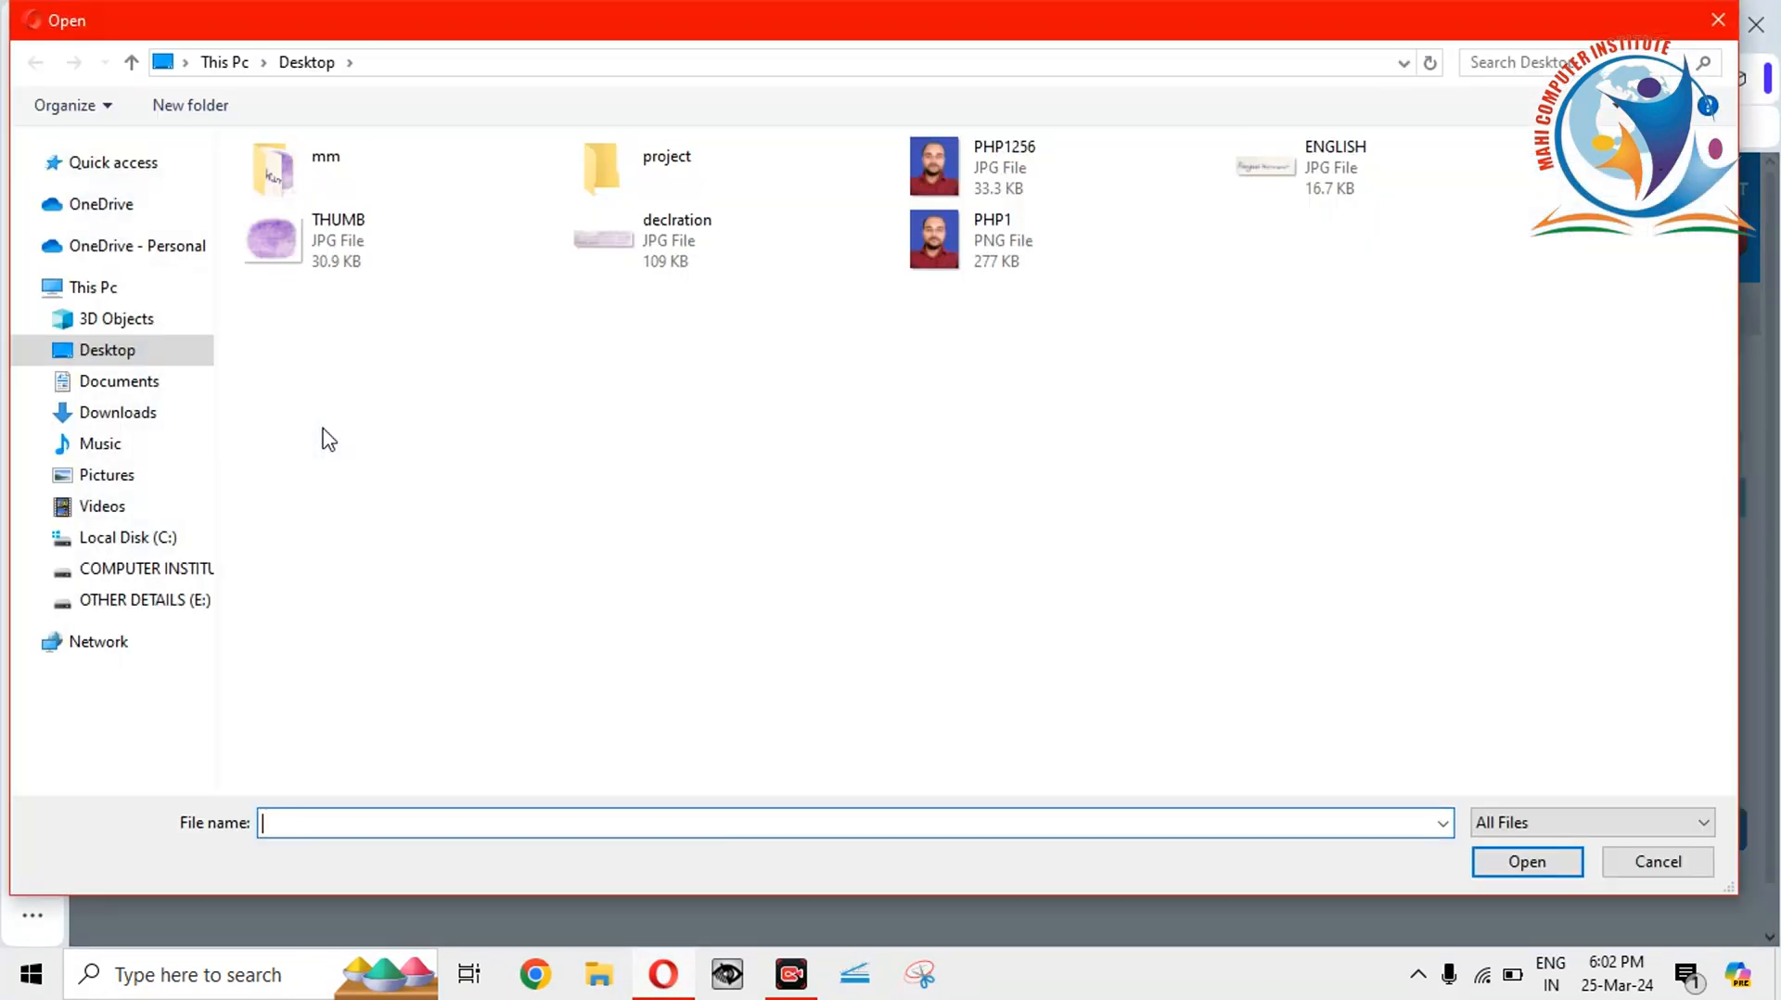
{"action": "double_click", "coordinate": [362, 240]}
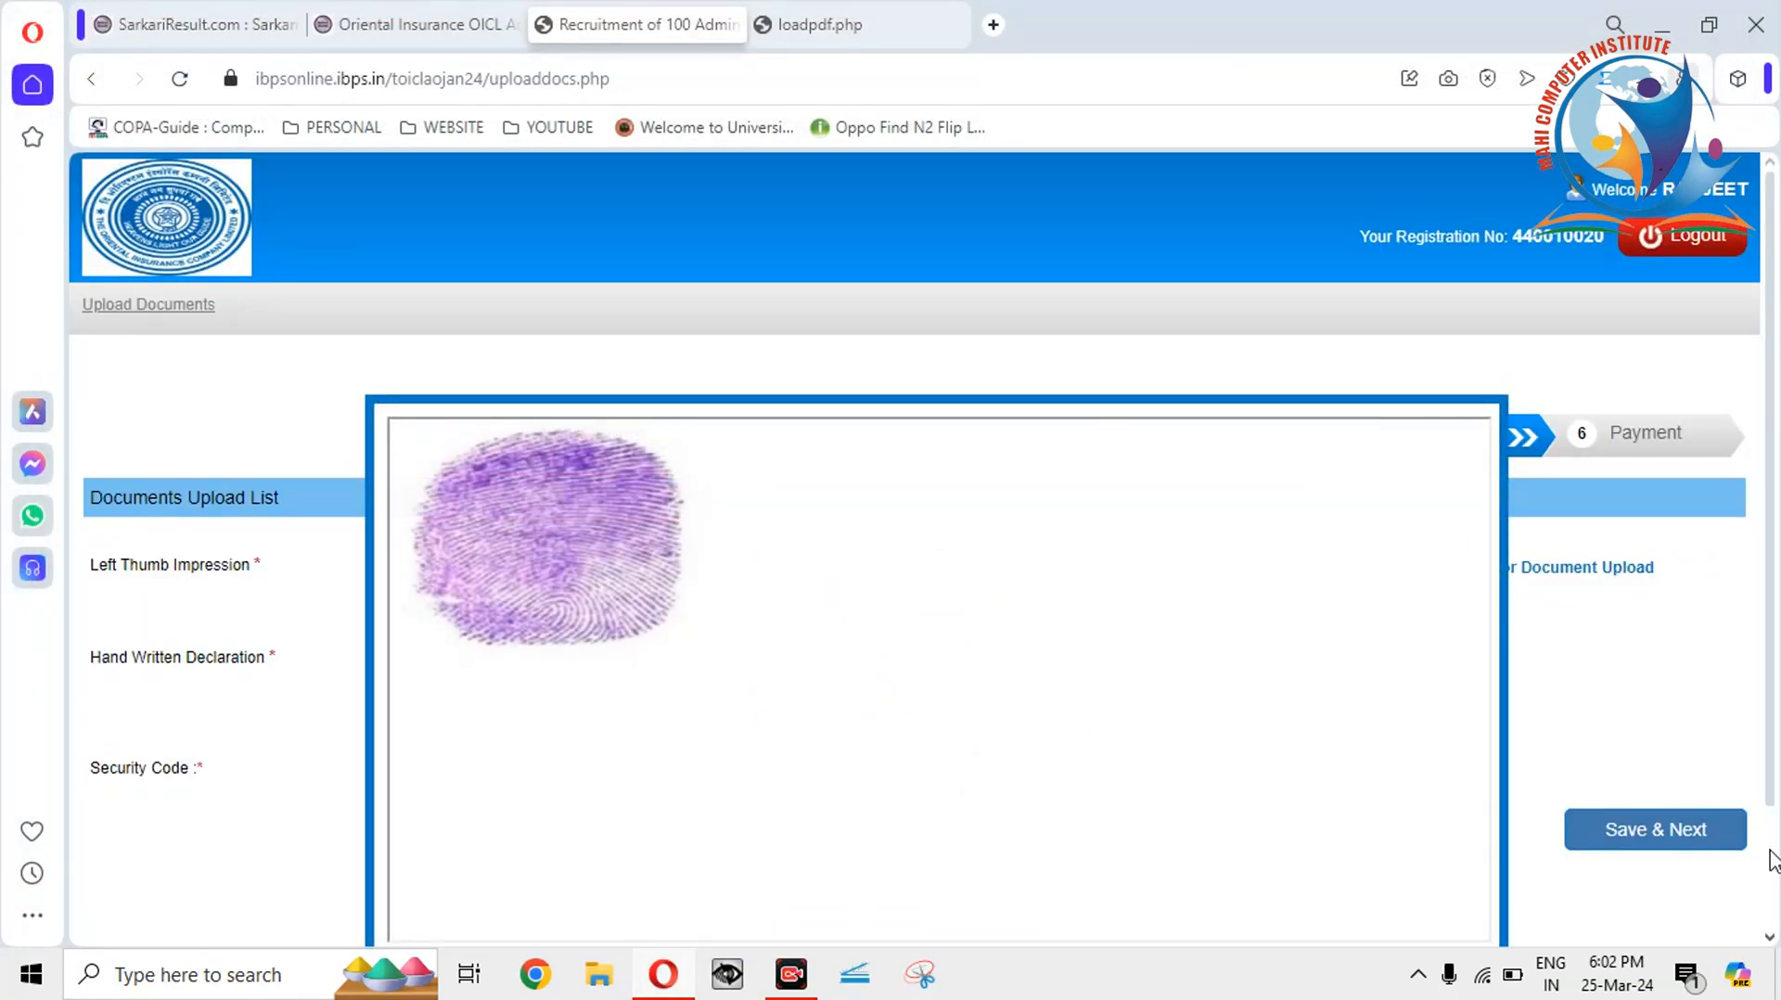
{"action": "scroll", "coordinate": [1772, 861], "scroll_direction": "down", "scroll_amount": 2}
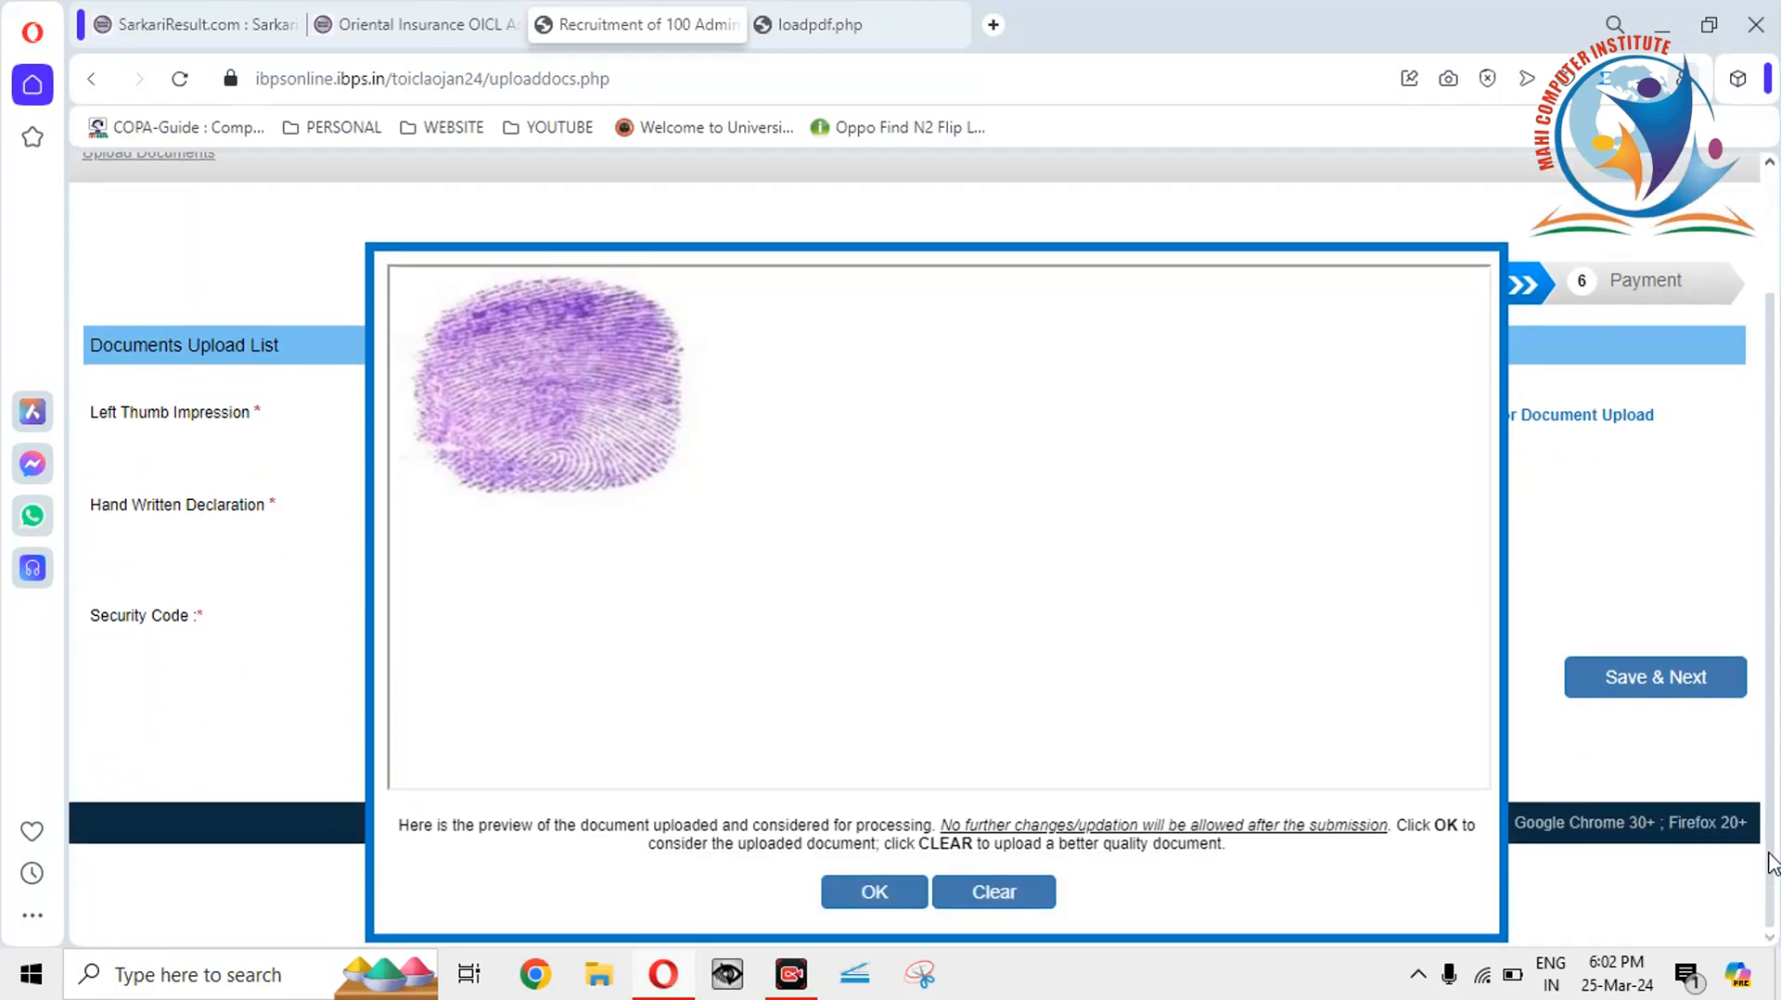
{"action": "left_click", "coordinate": [863, 893]}
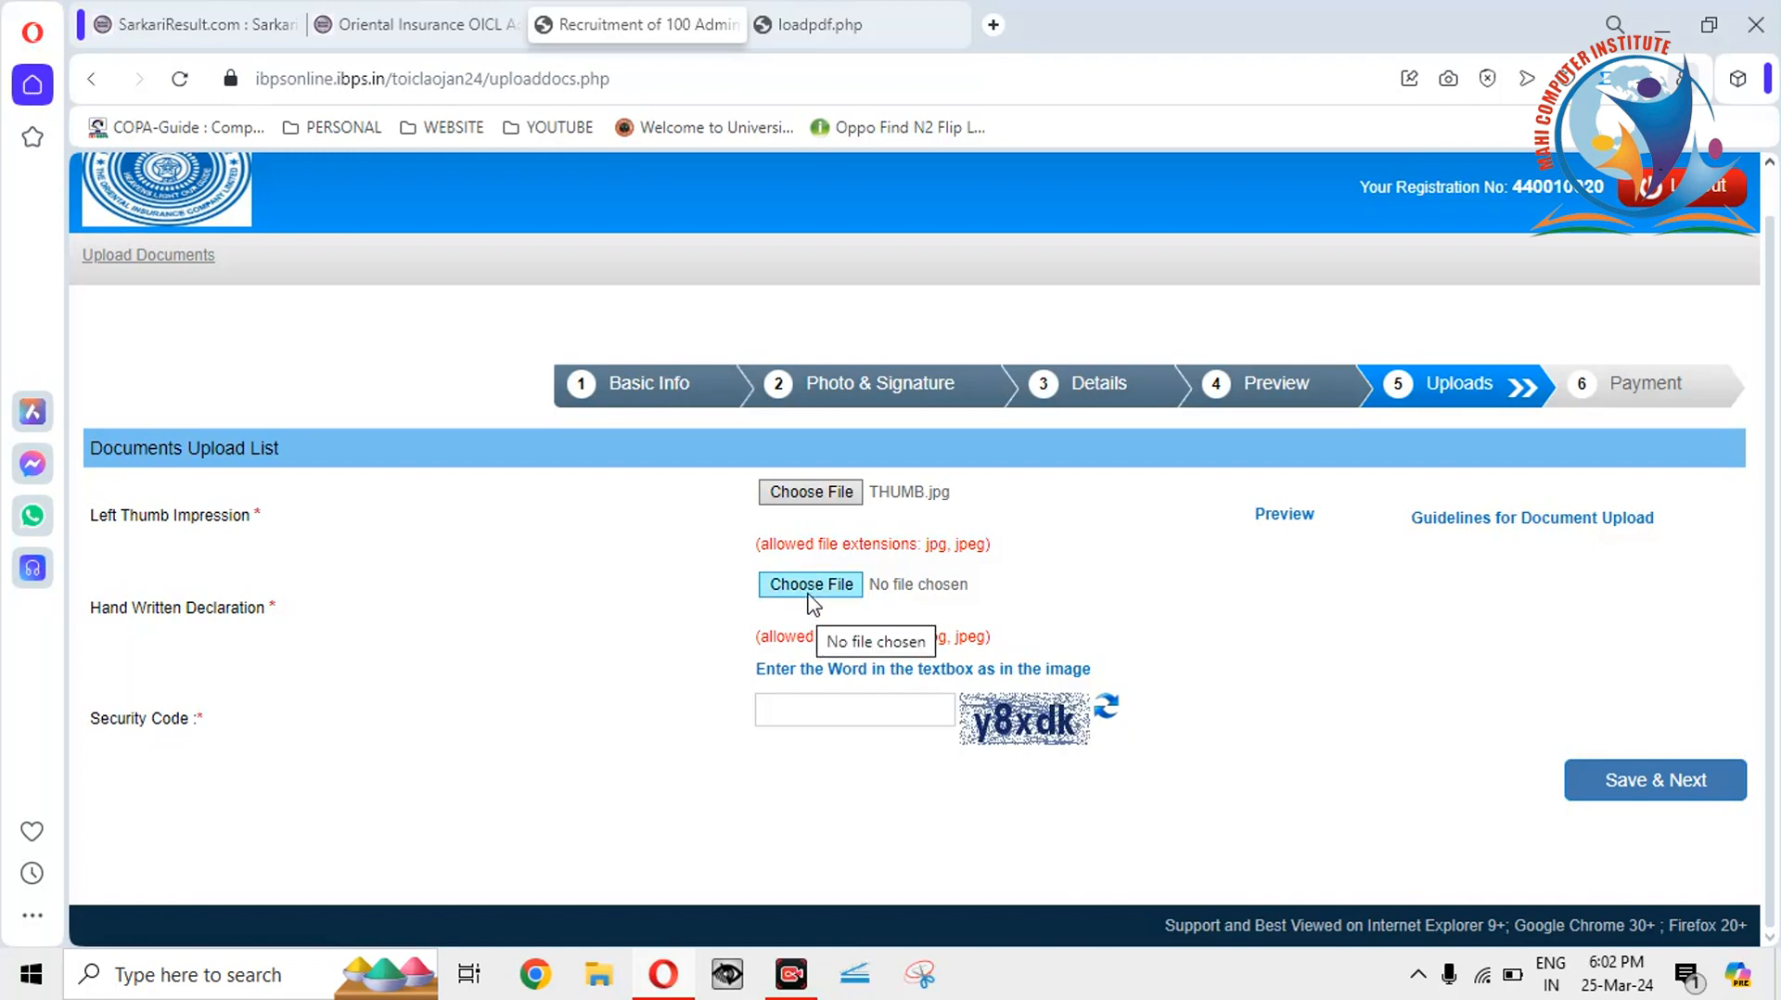
Check the declration image's properties (109 KB JPG), then show its Open with program list.
{"action": "left_click", "coordinate": [1660, 25]}
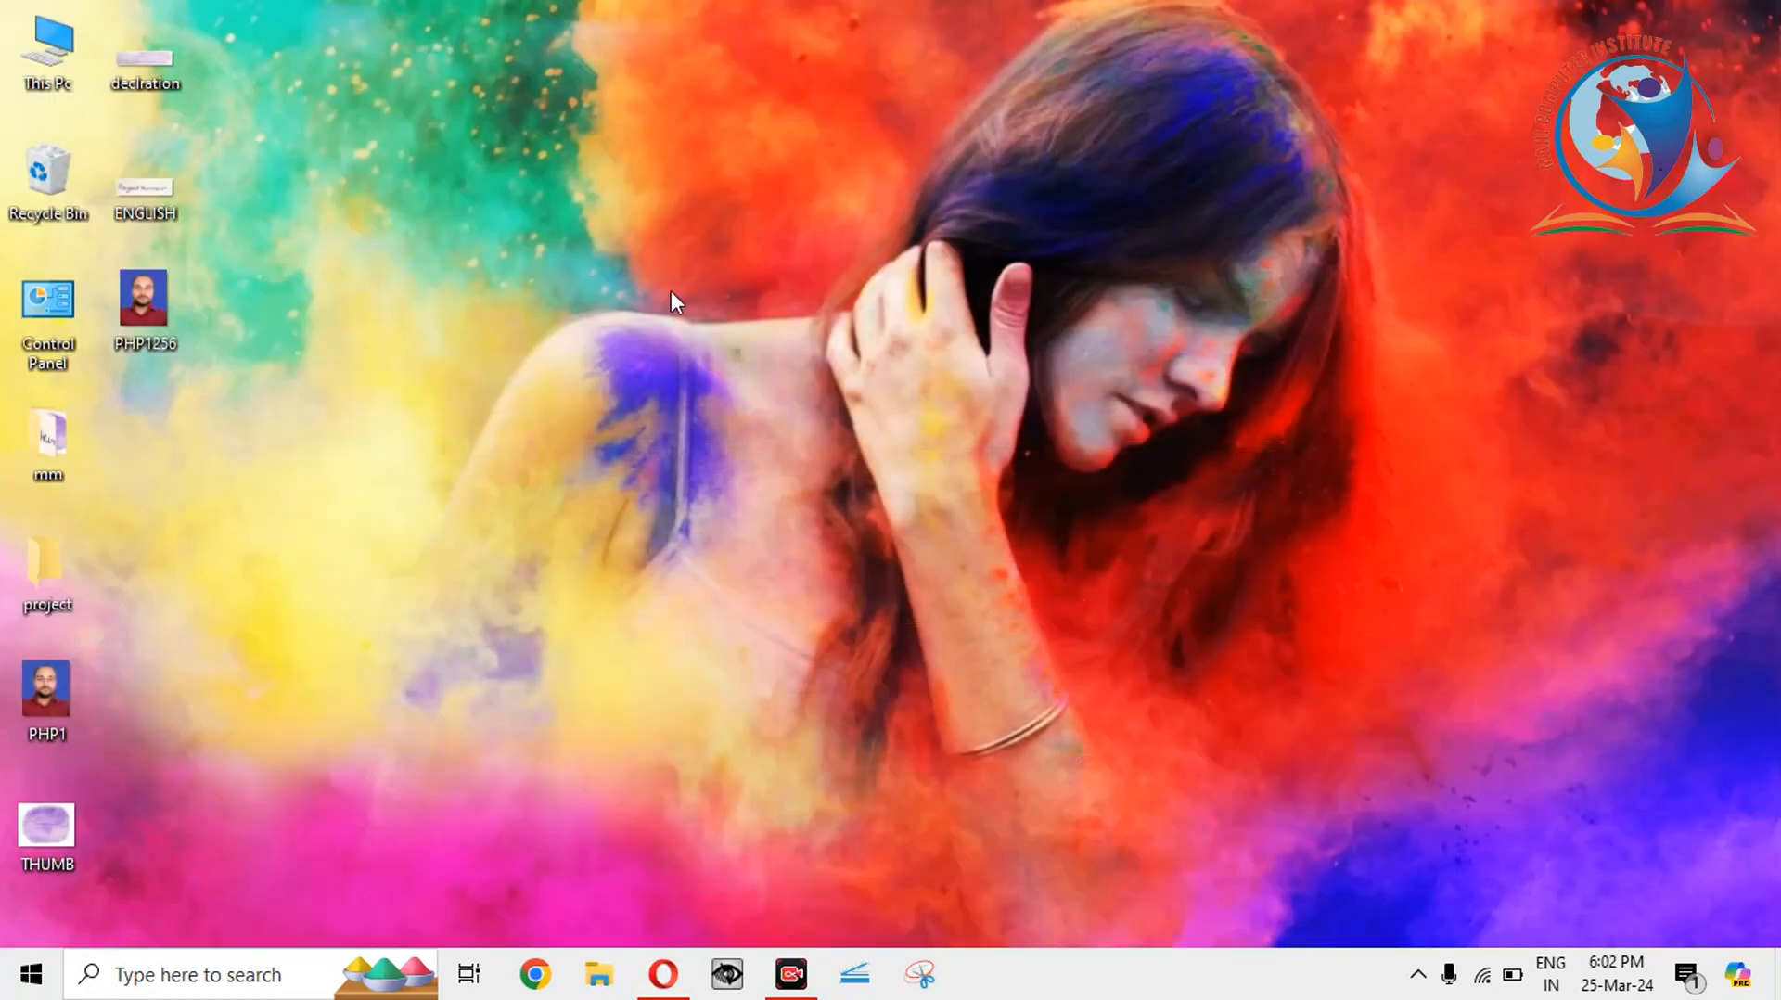
{"action": "right_click", "coordinate": [165, 50]}
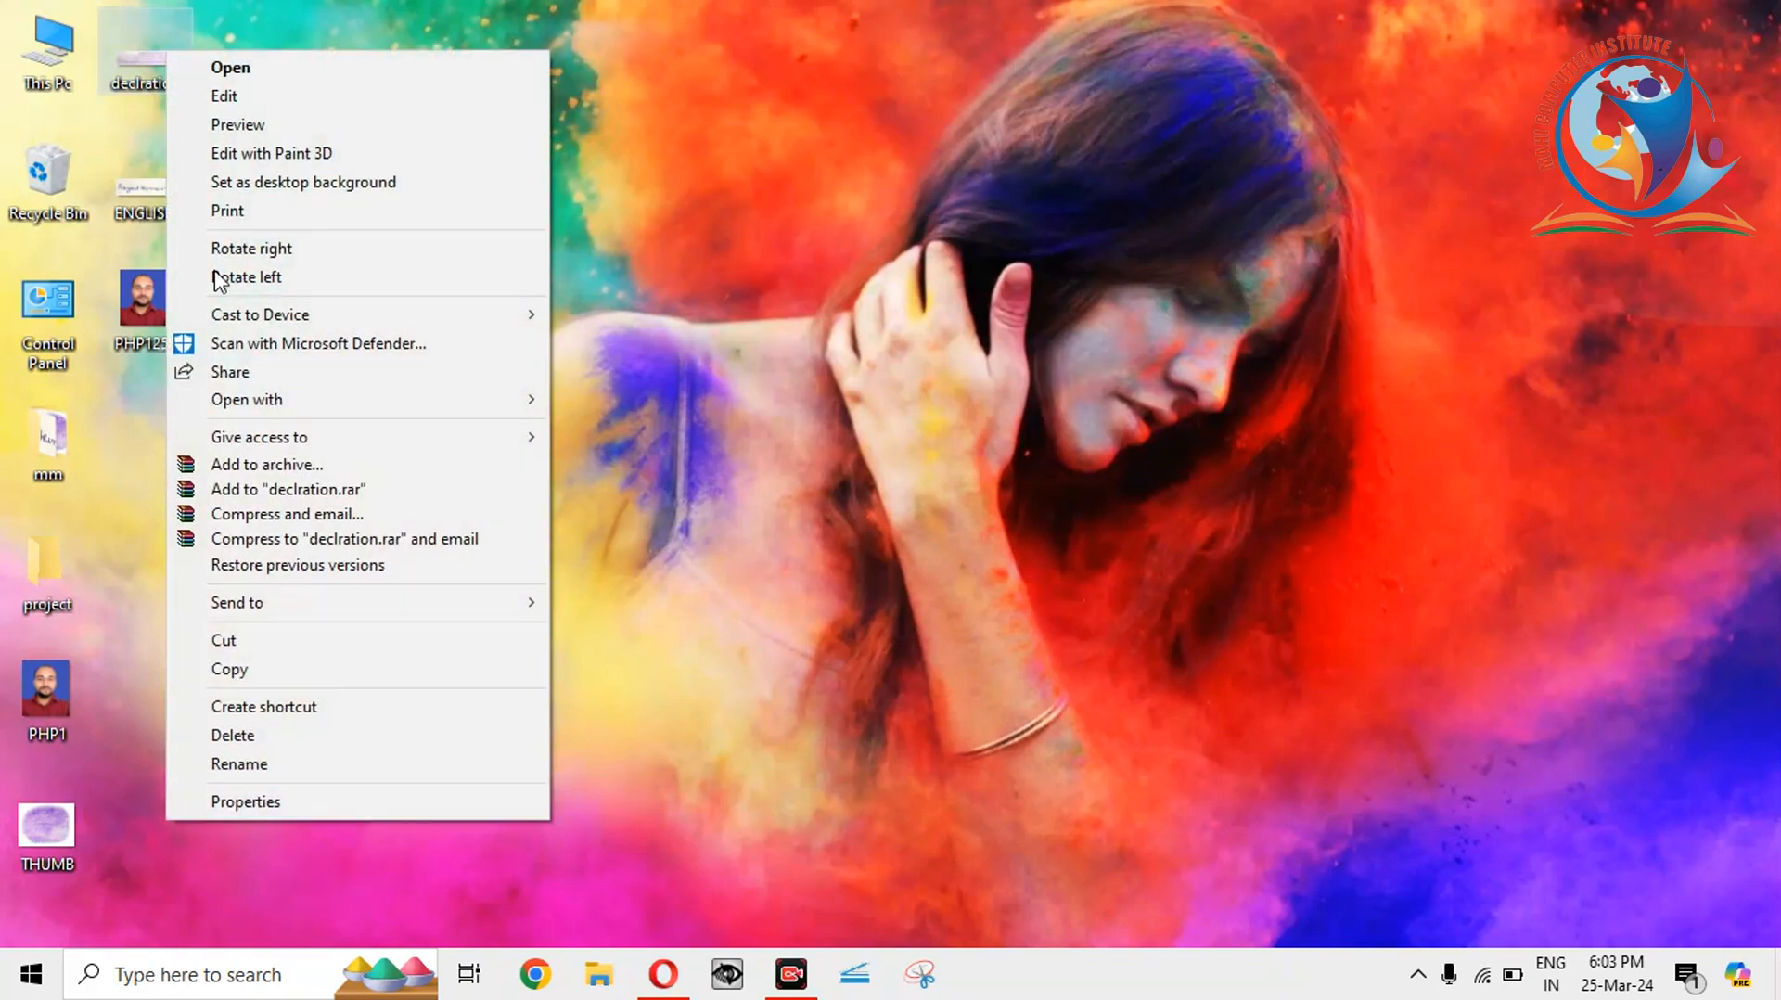
{"action": "left_click", "coordinate": [252, 799]}
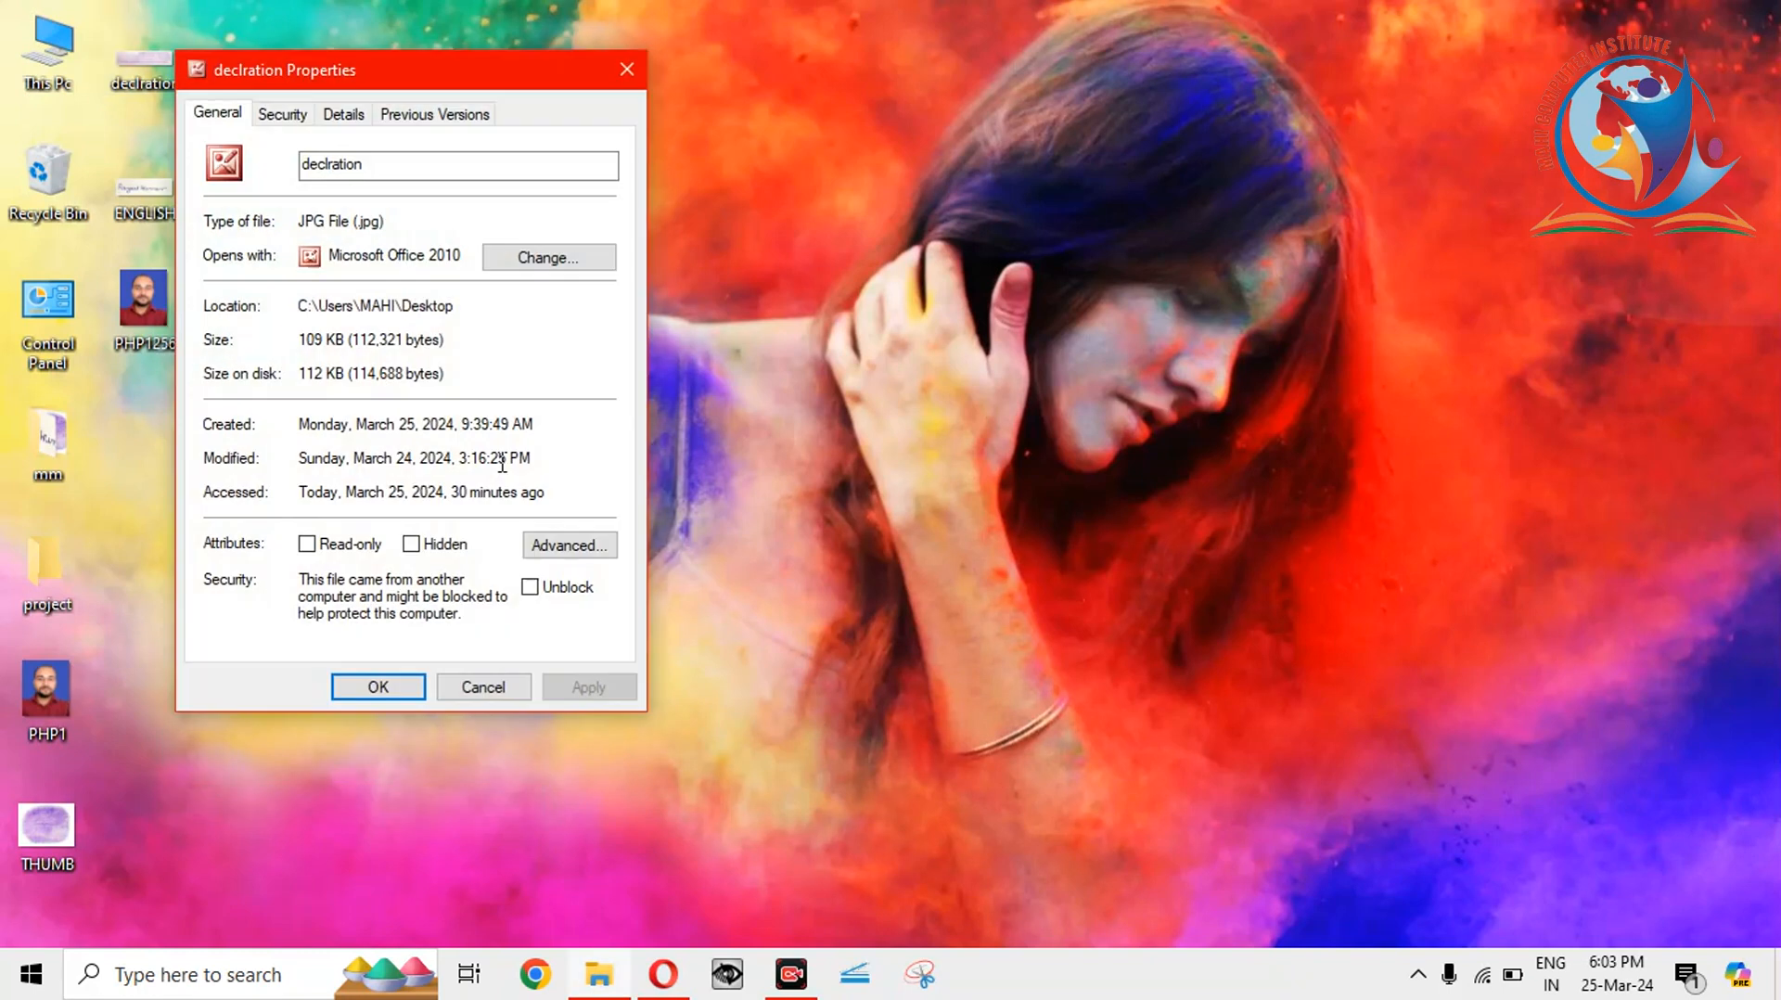
{"action": "left_click", "coordinate": [627, 70]}
{"action": "right_click", "coordinate": [163, 69]}
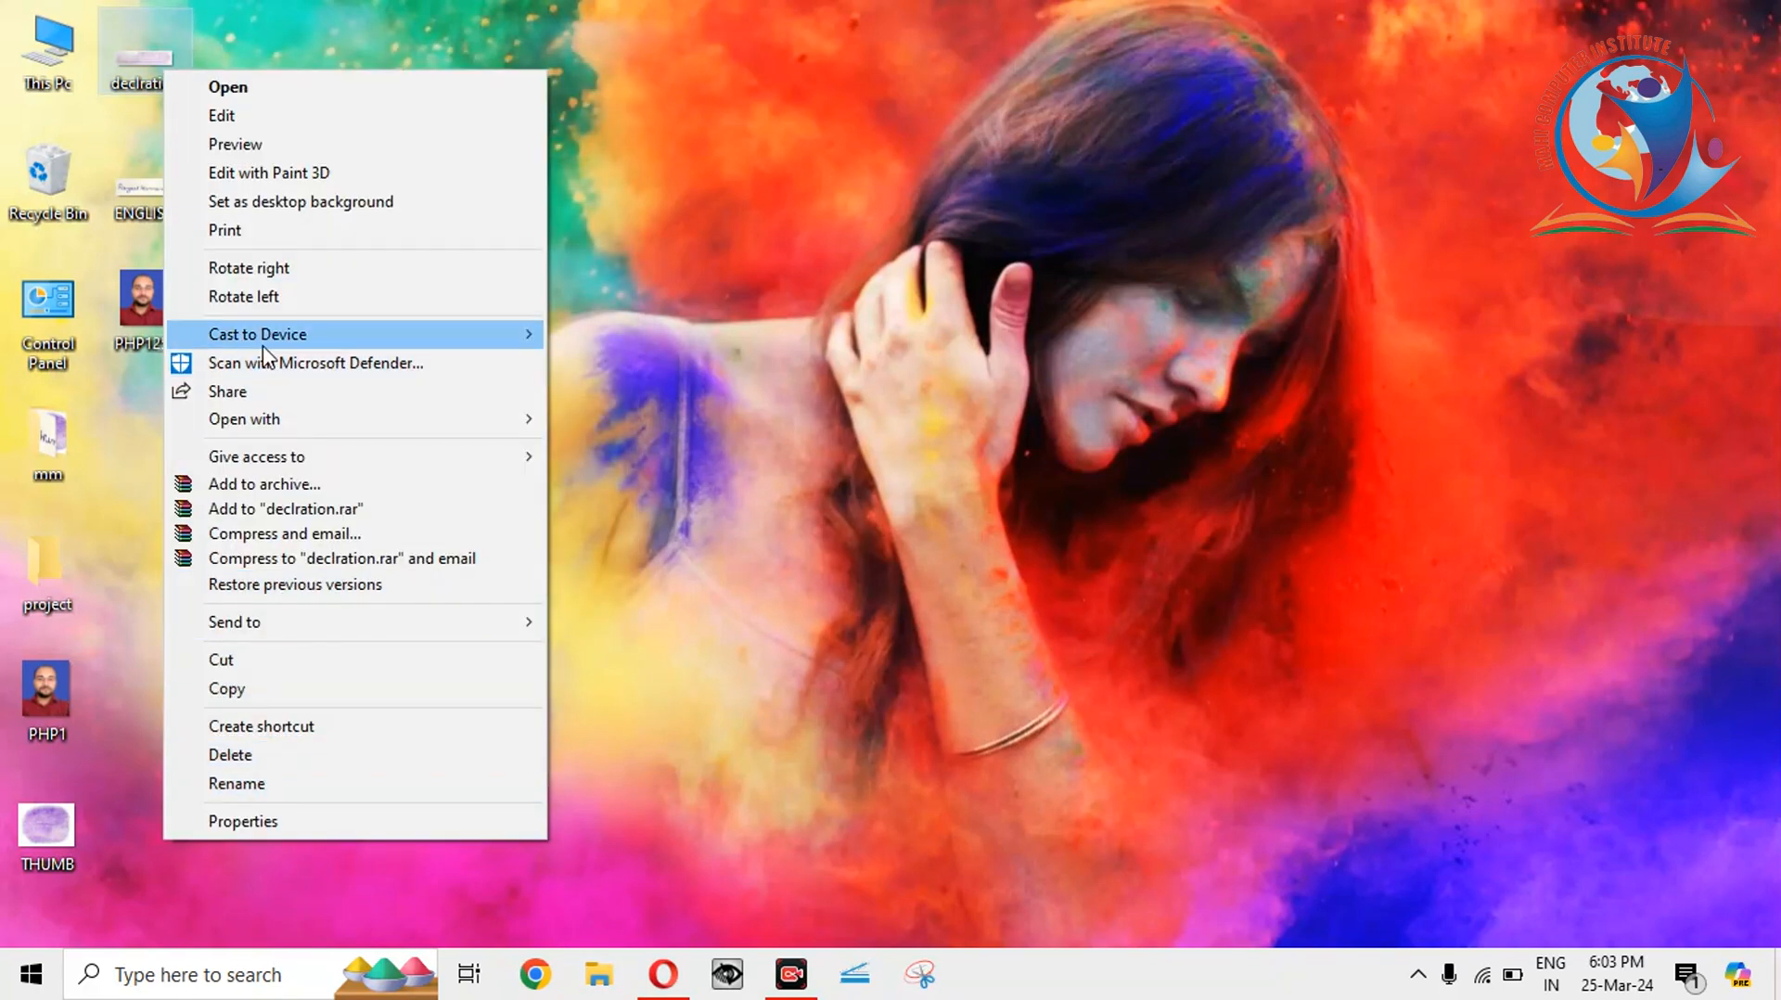
{"action": "mouse_move", "coordinate": [271, 422]}
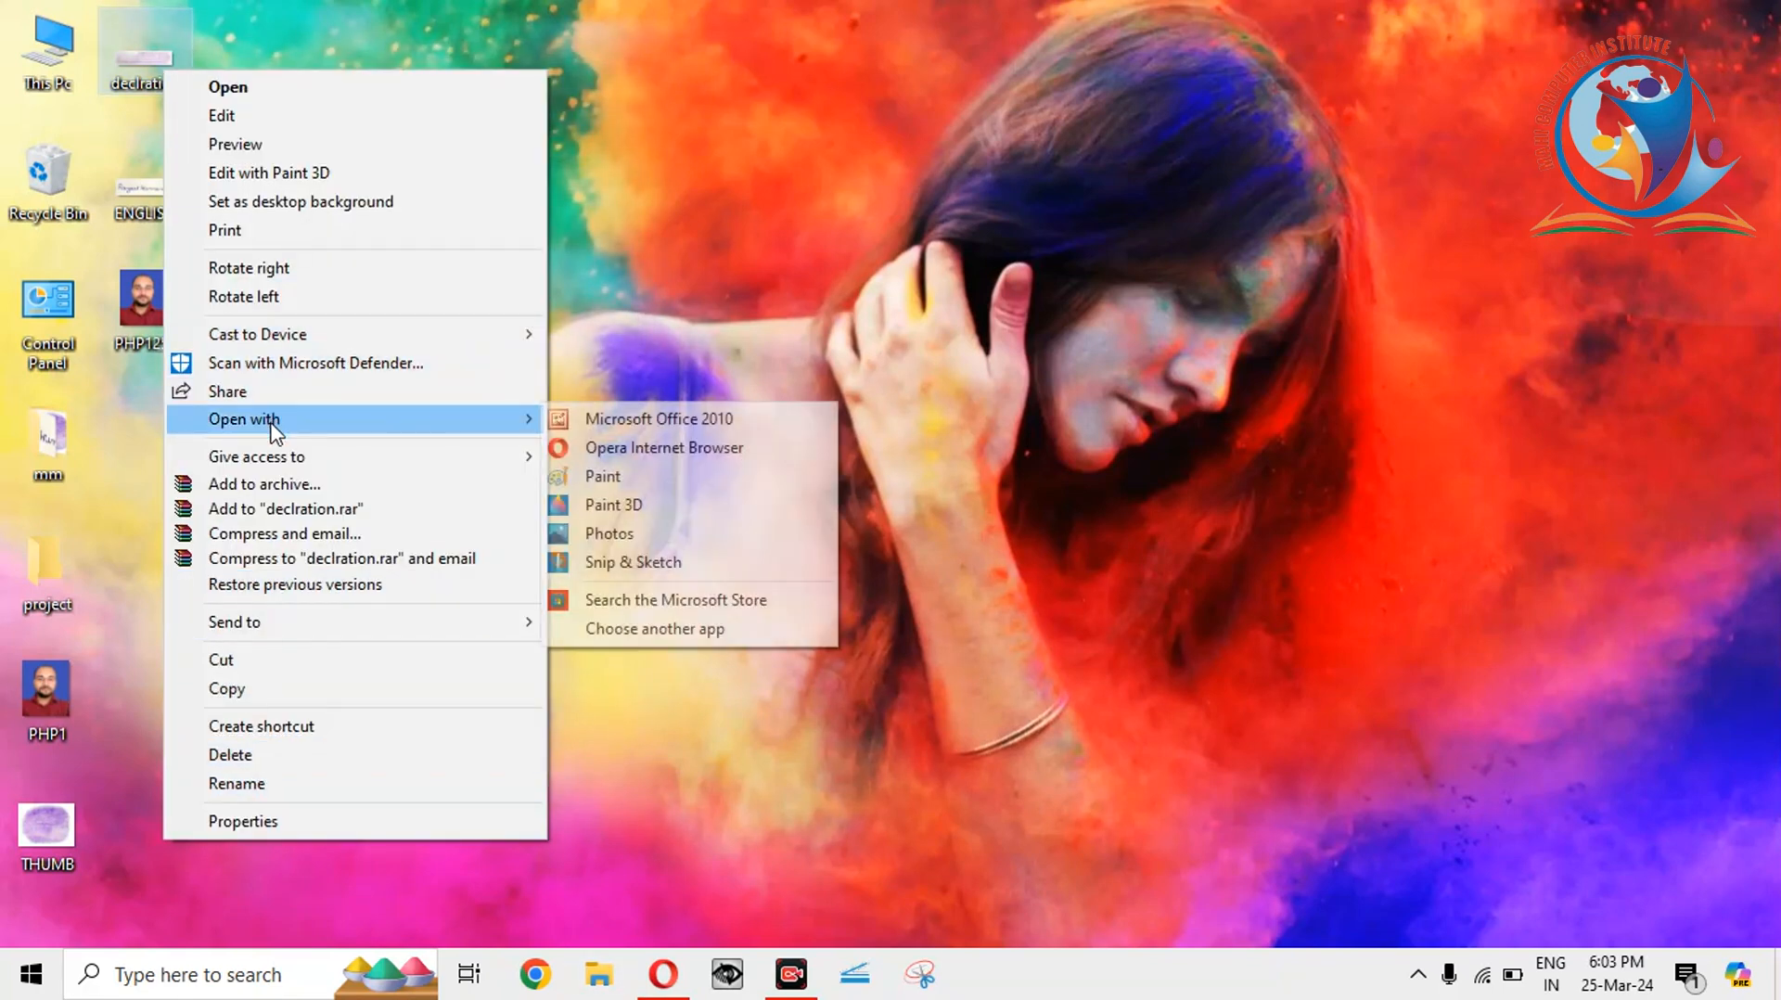
Resize declration.jpg to 90% (1152 x 312 pixels) in Picture Manager, then close it.
{"action": "left_click", "coordinate": [627, 422]}
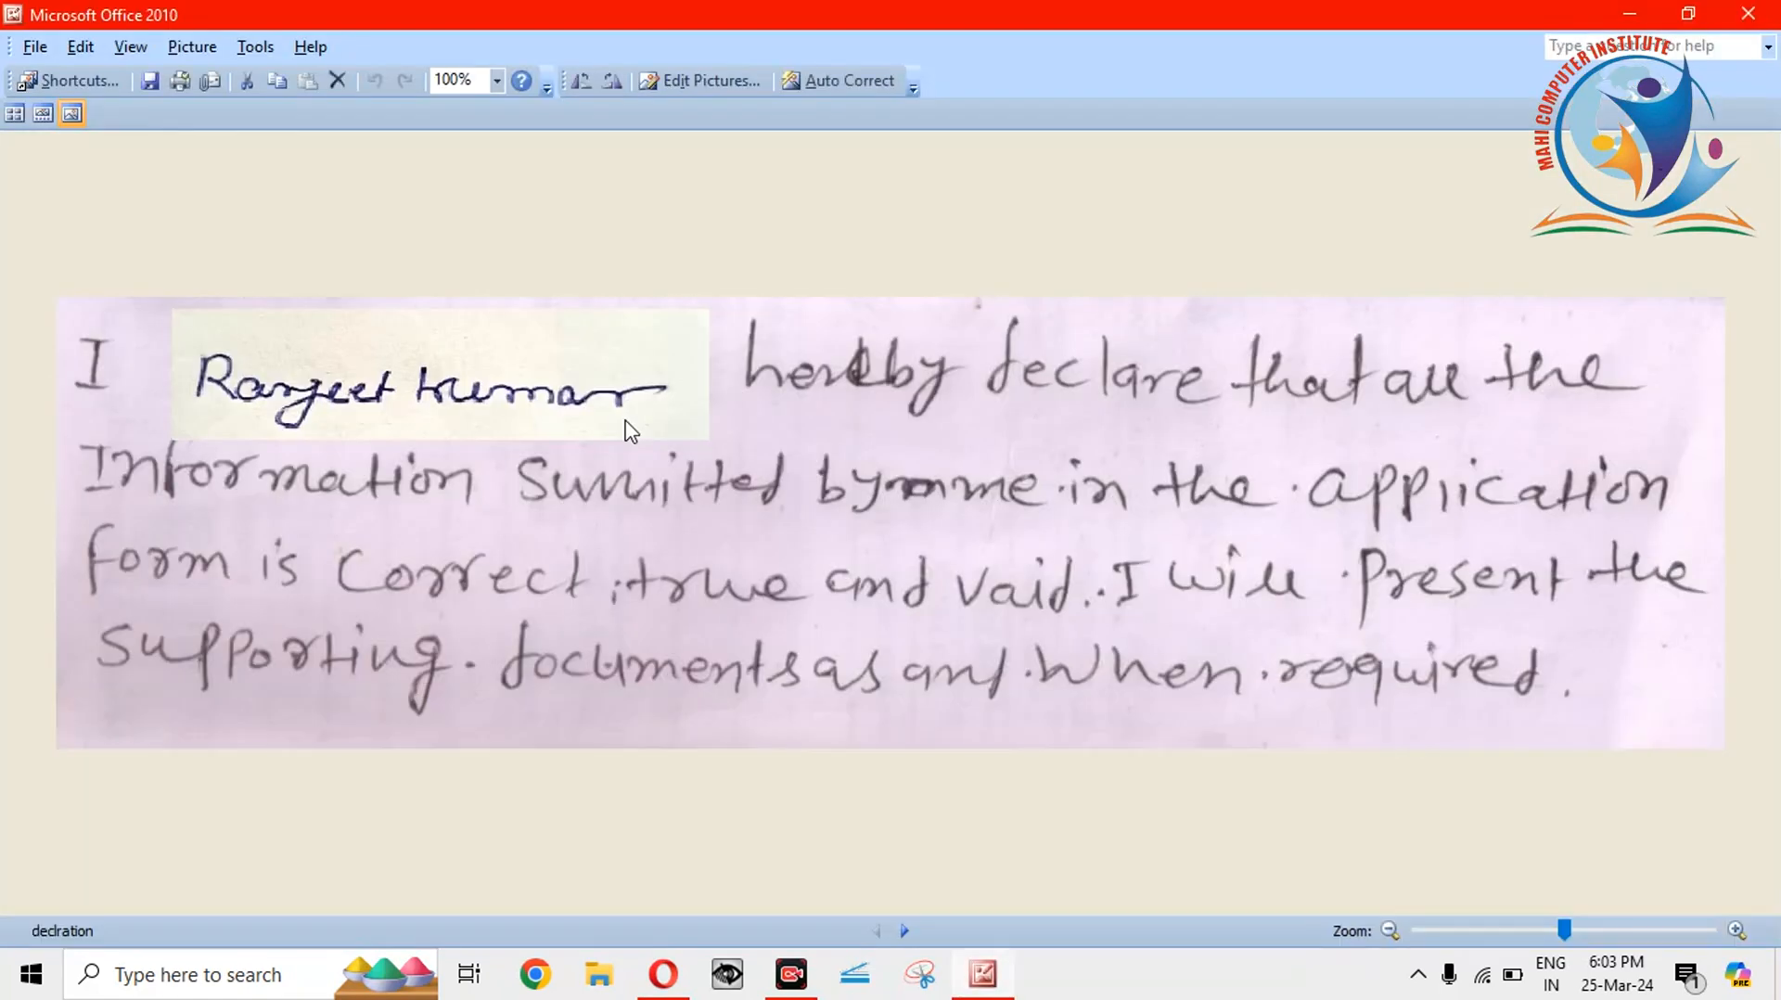
{"action": "left_click", "coordinate": [671, 89]}
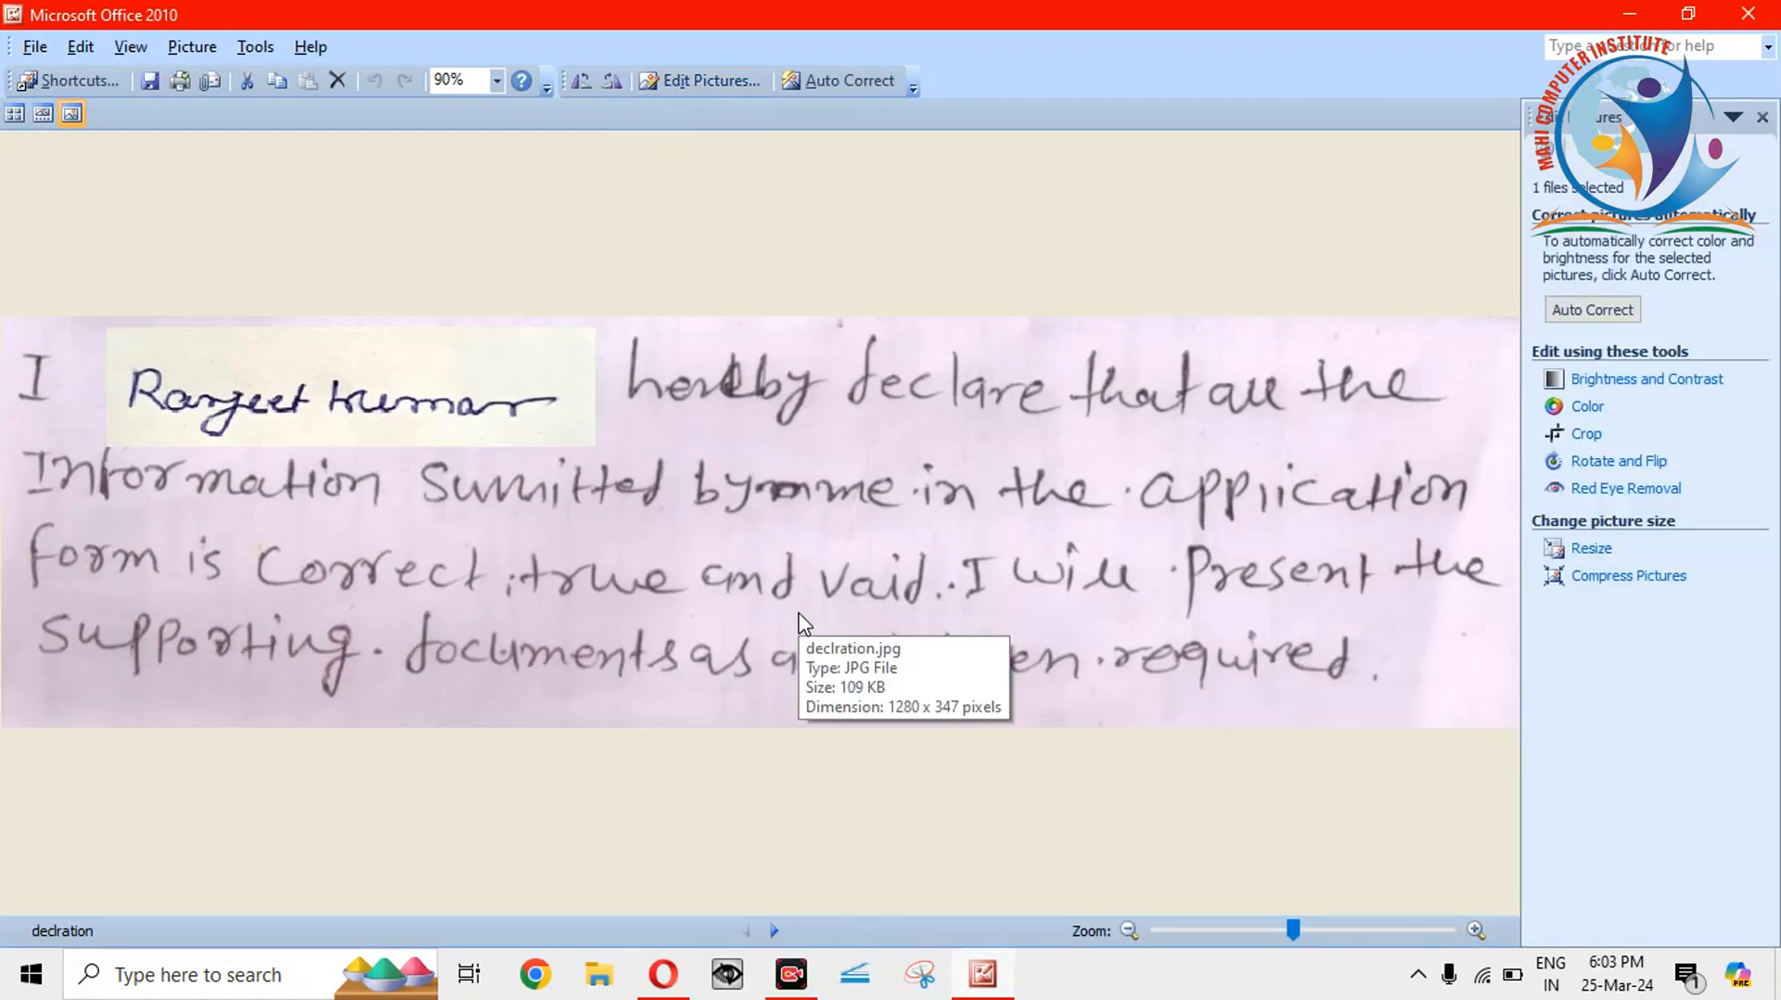
{"action": "left_click", "coordinate": [1563, 560]}
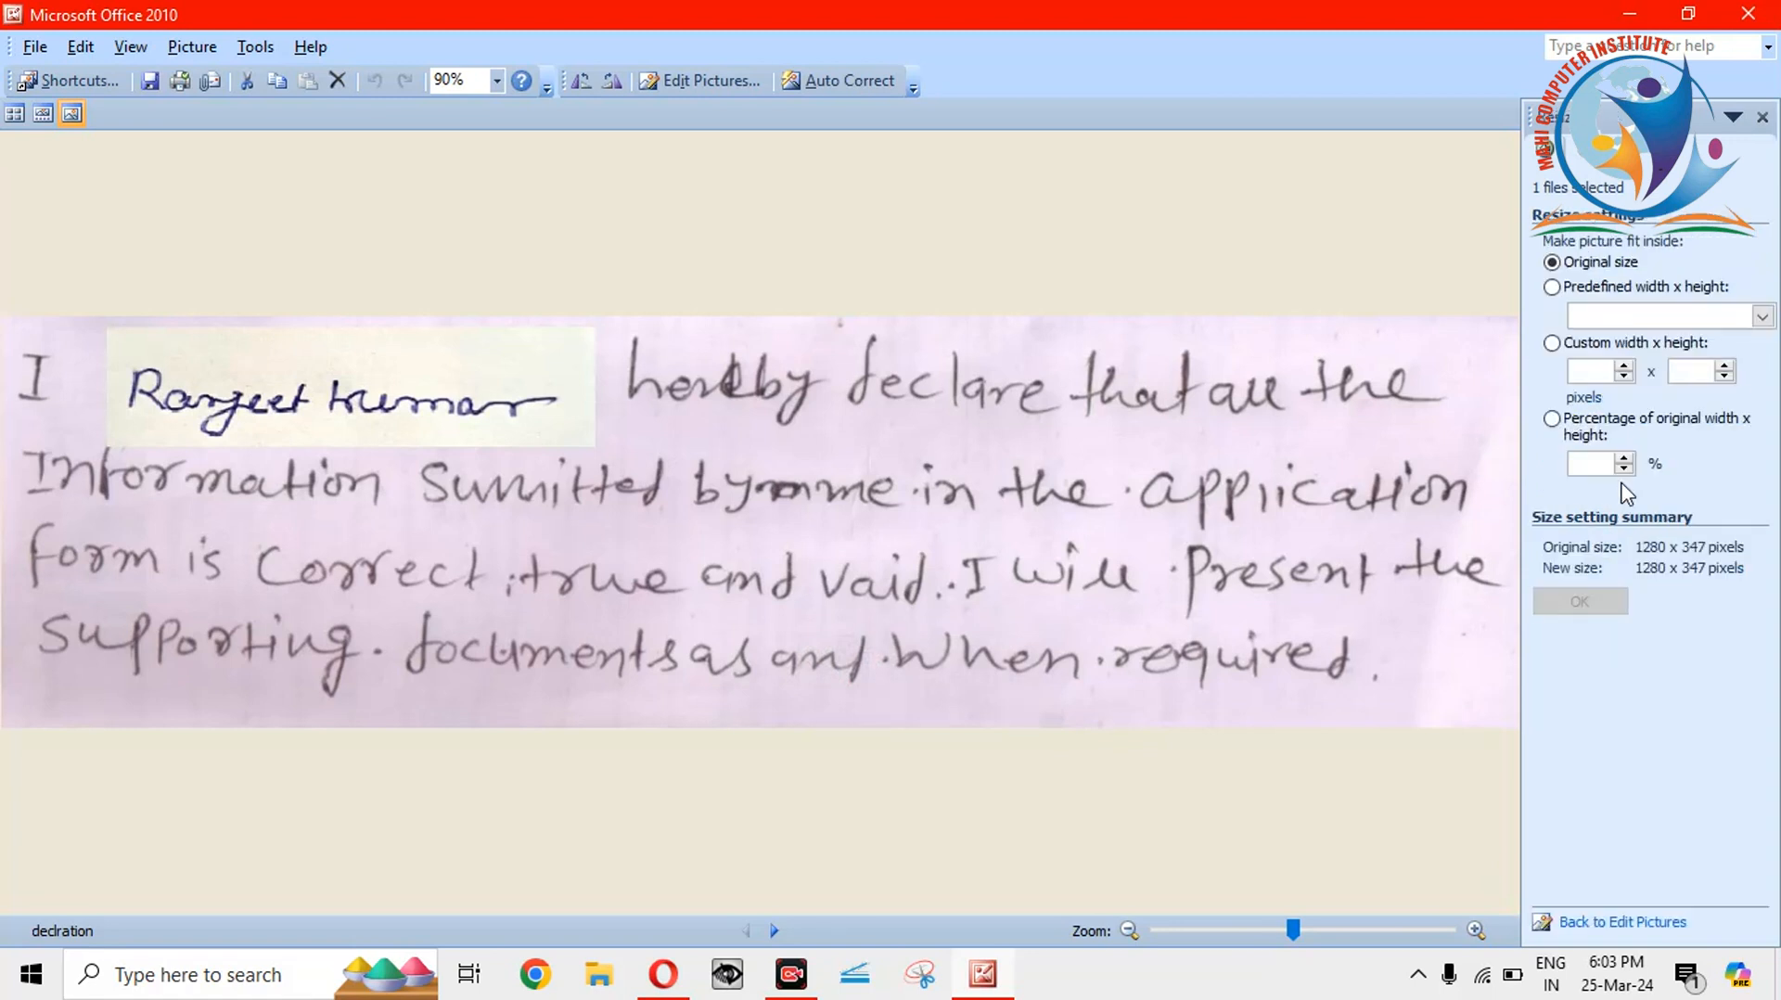
{"action": "left_click", "coordinate": [1624, 469]}
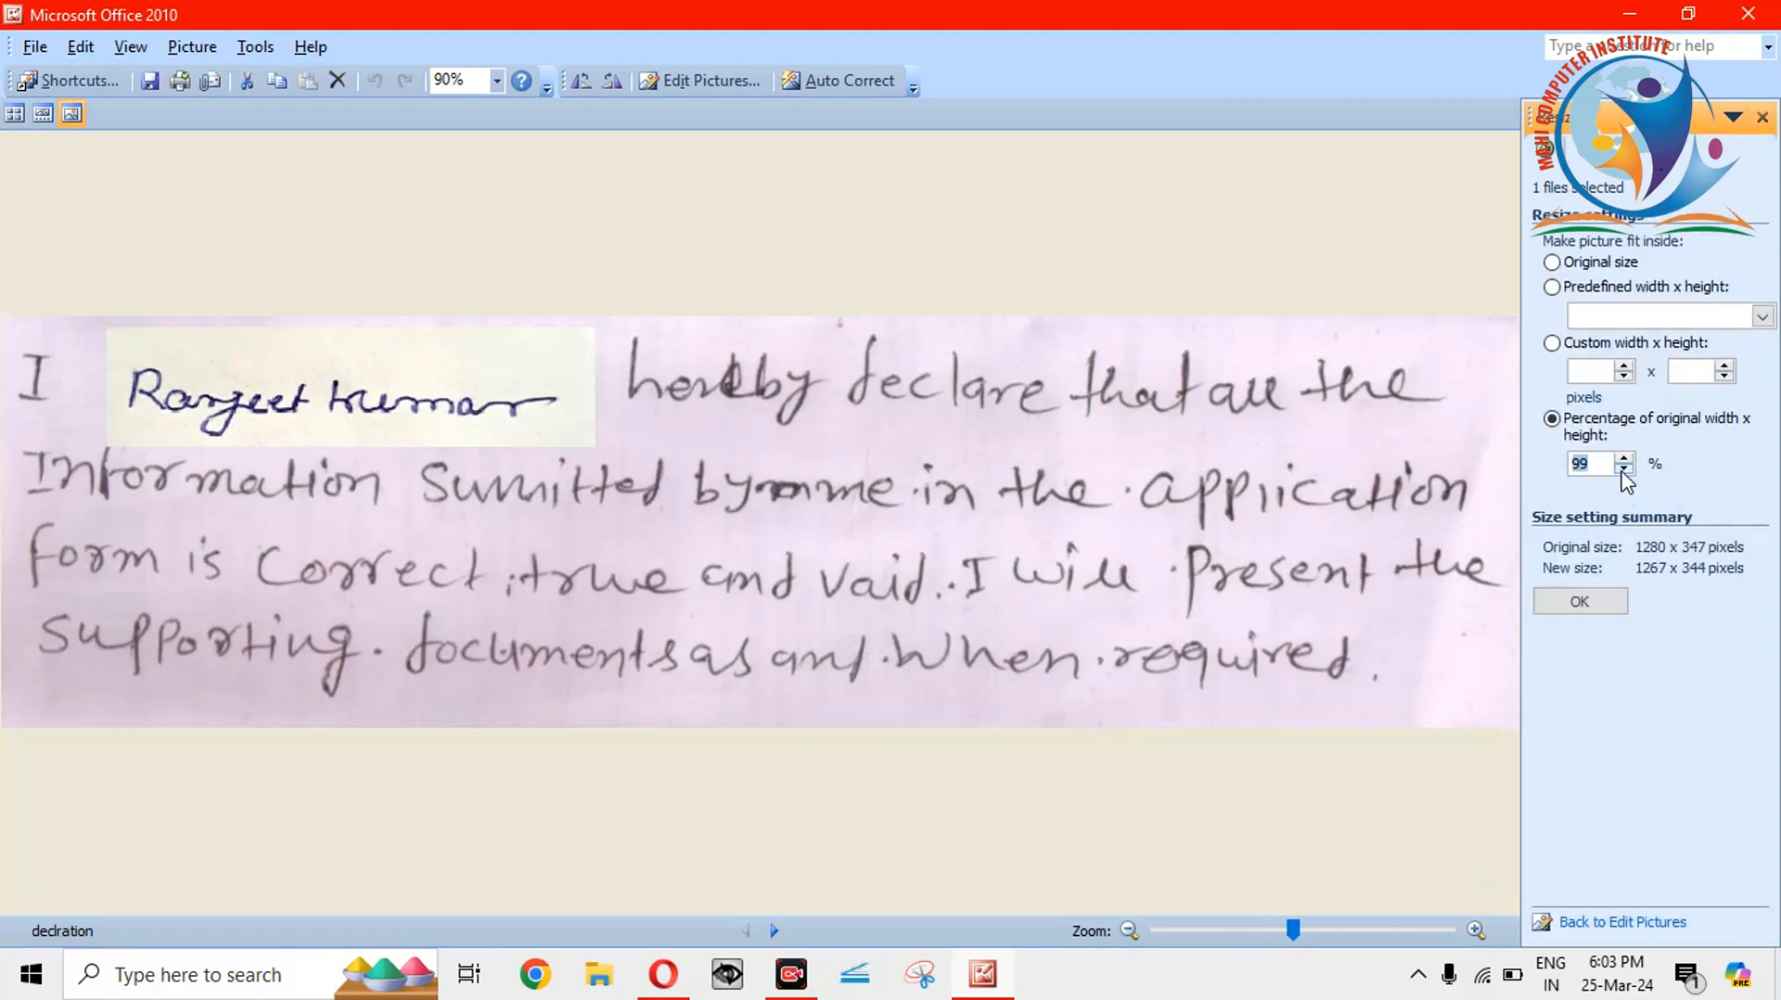
{"action": "left_click", "coordinate": [1624, 469]}
{"action": "left_click", "coordinate": [1624, 470]}
{"action": "left_click", "coordinate": [1588, 605]}
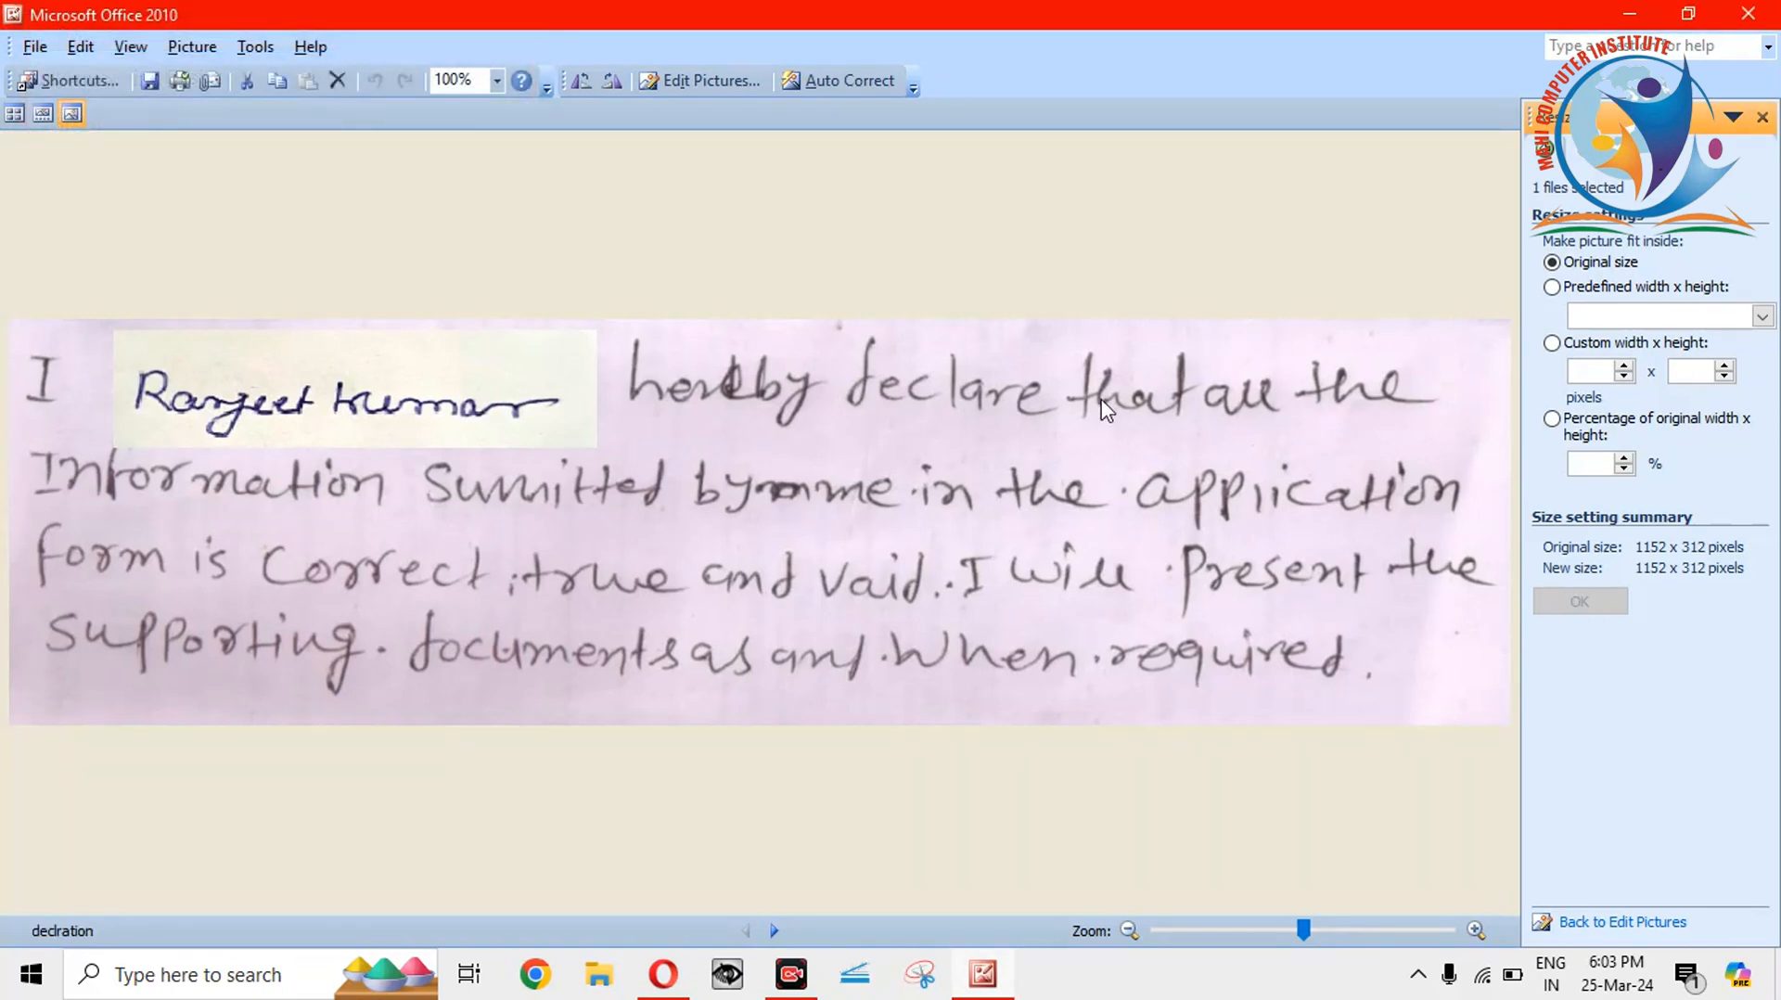
{"action": "left_click", "coordinate": [1770, 11]}
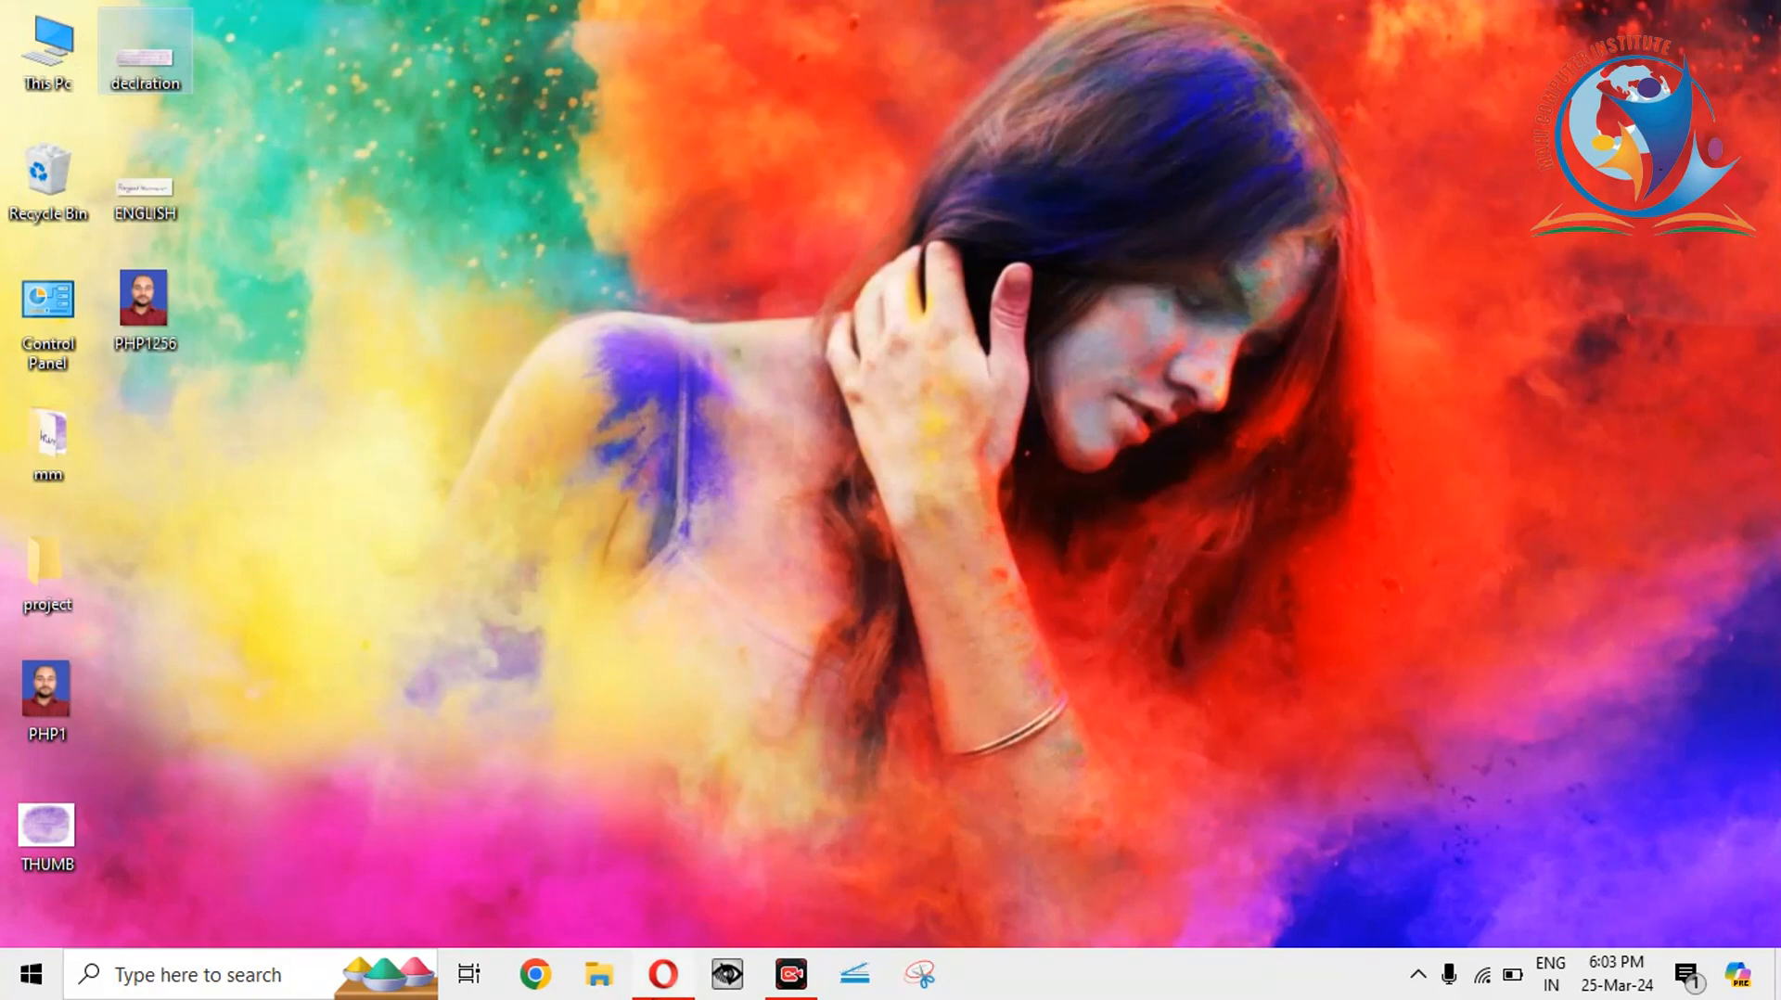
Attach declration.jpg from the Desktop as the Hand Written Declaration and accept its preview.
{"action": "left_click", "coordinate": [663, 973]}
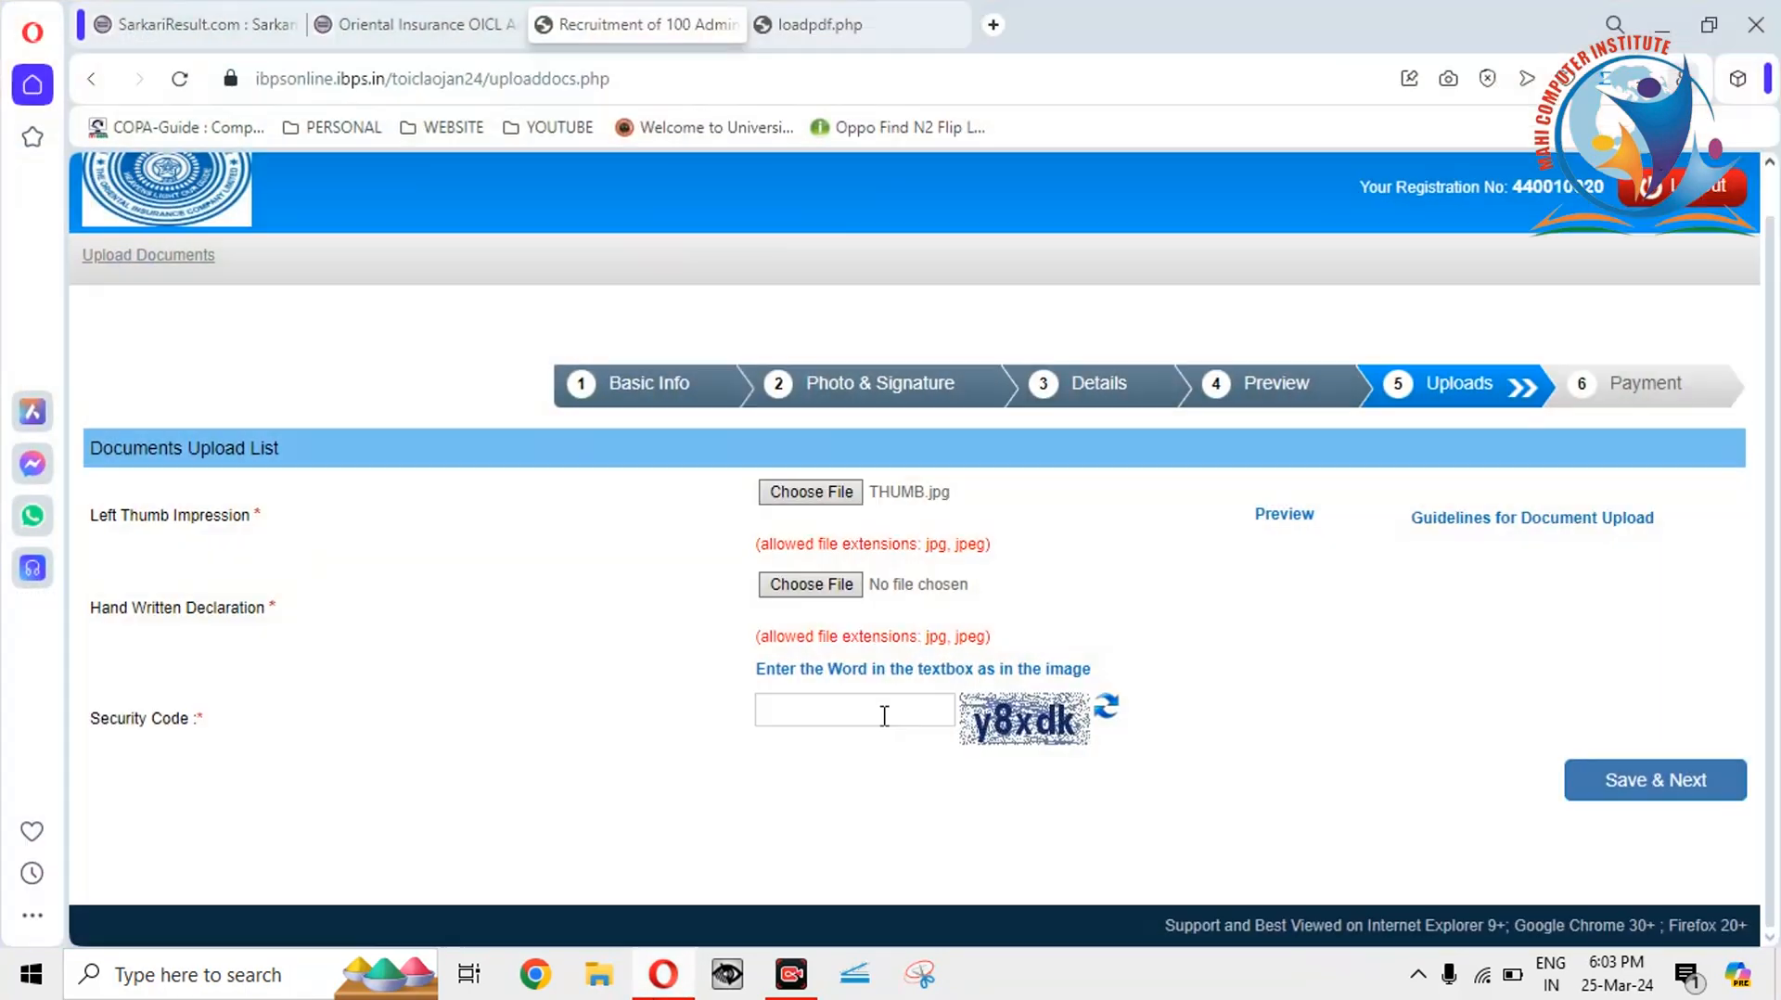
{"action": "left_click", "coordinate": [813, 585]}
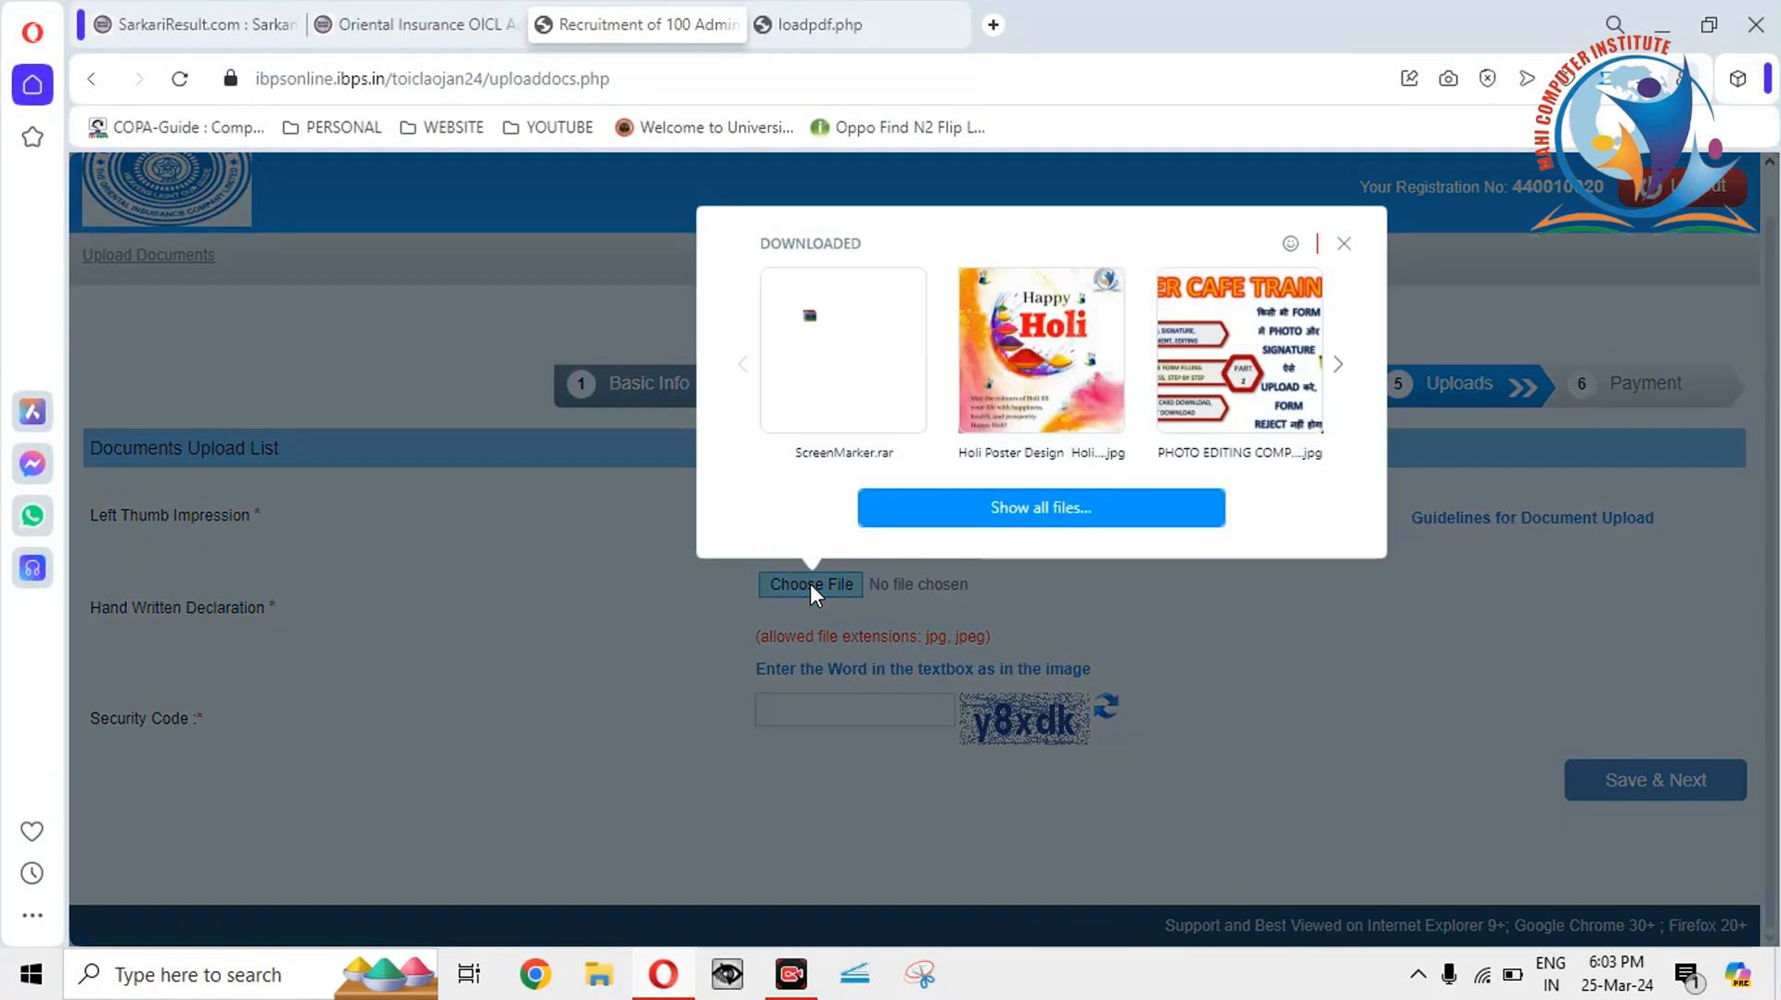
{"action": "left_click", "coordinate": [941, 519]}
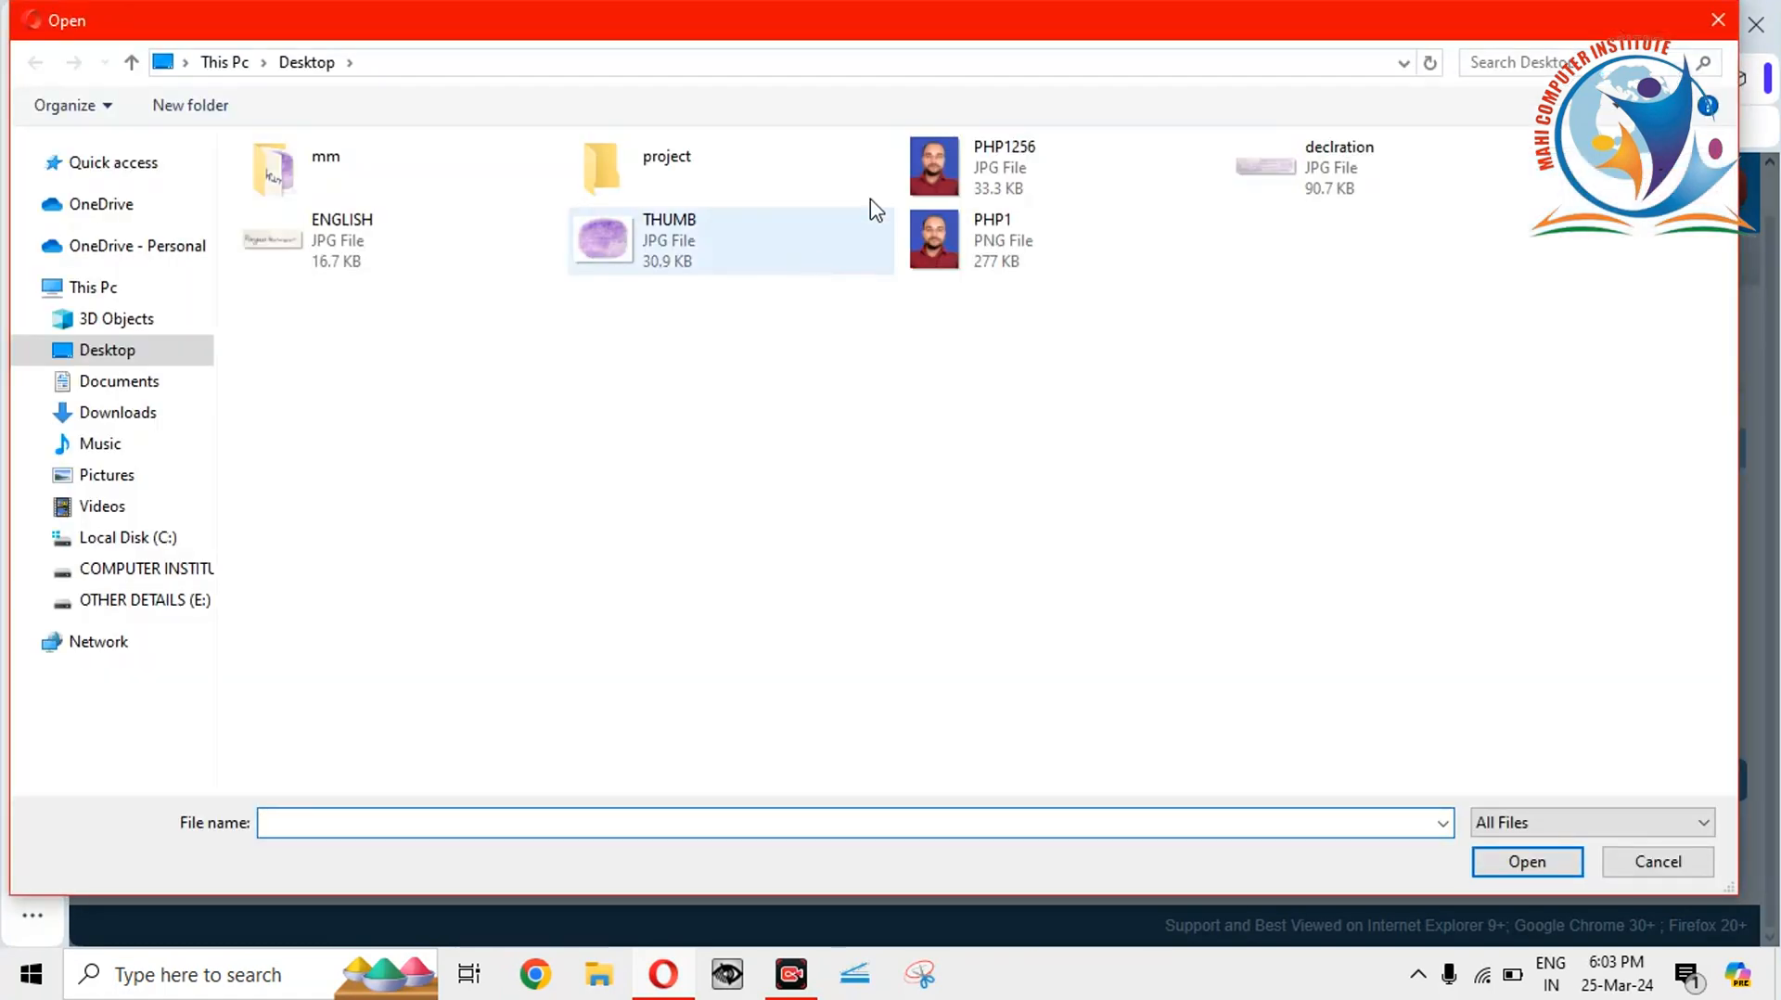
{"action": "double_click", "coordinate": [1363, 171]}
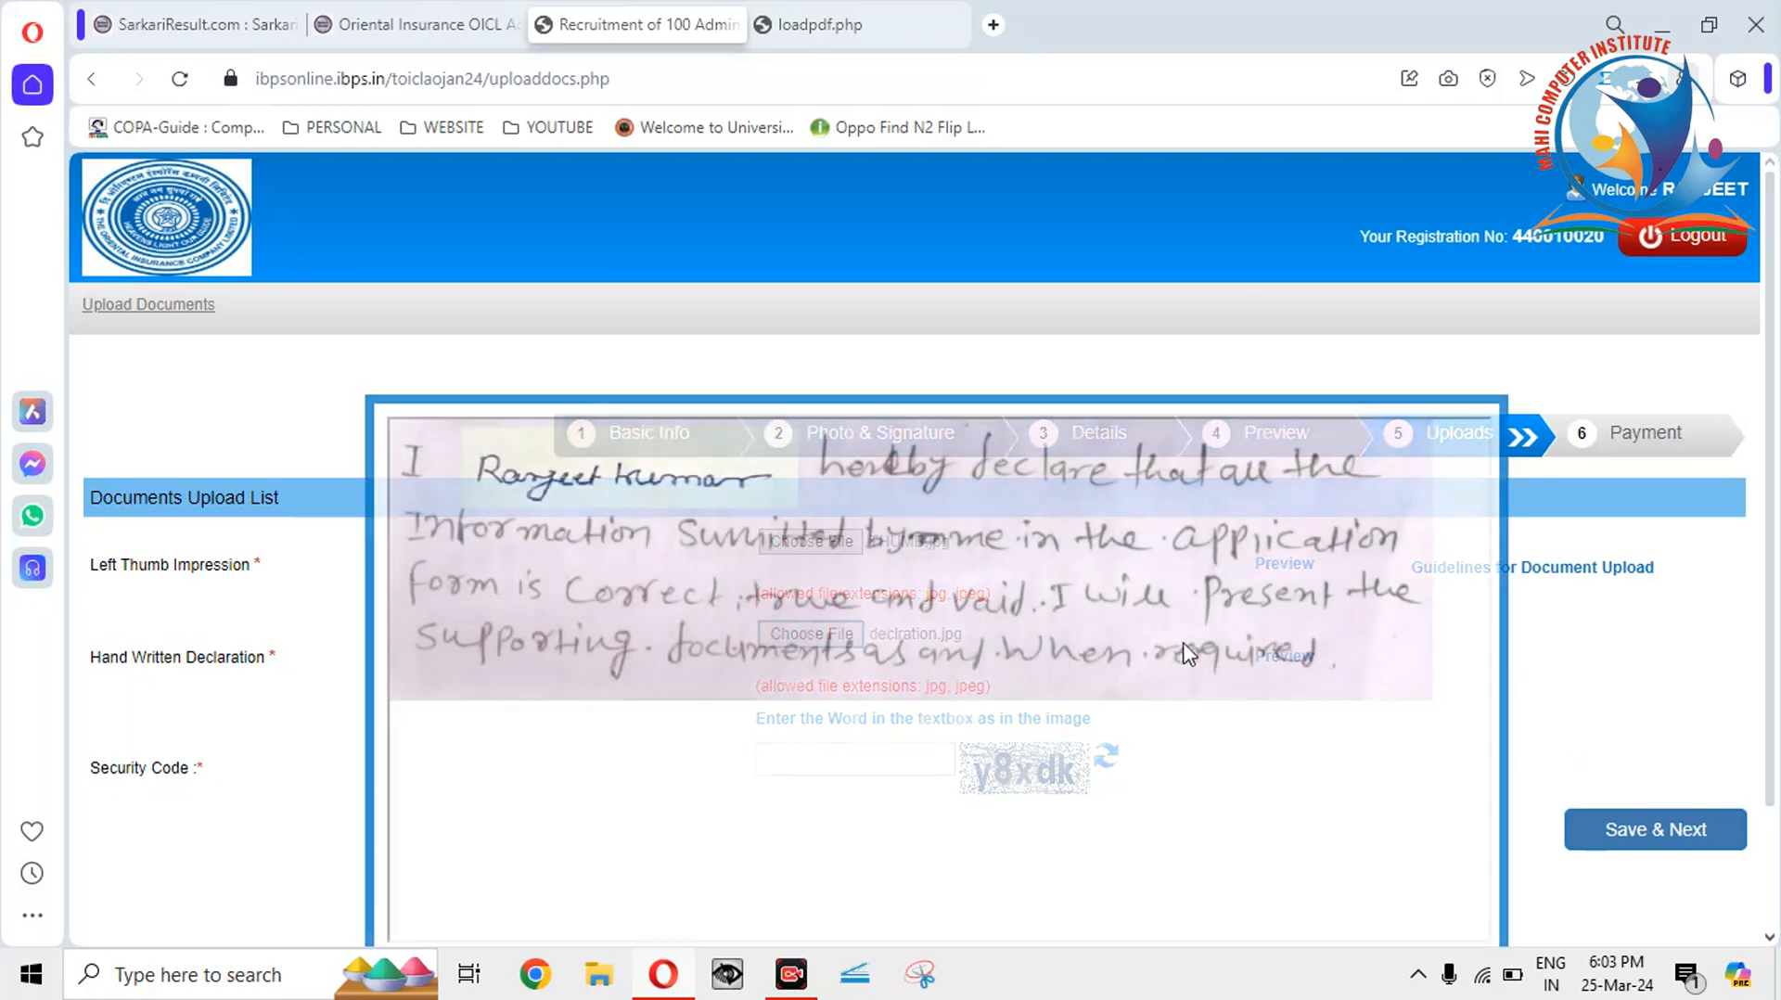
{"action": "scroll", "coordinate": [1774, 482], "scroll_direction": "down", "scroll_amount": 3}
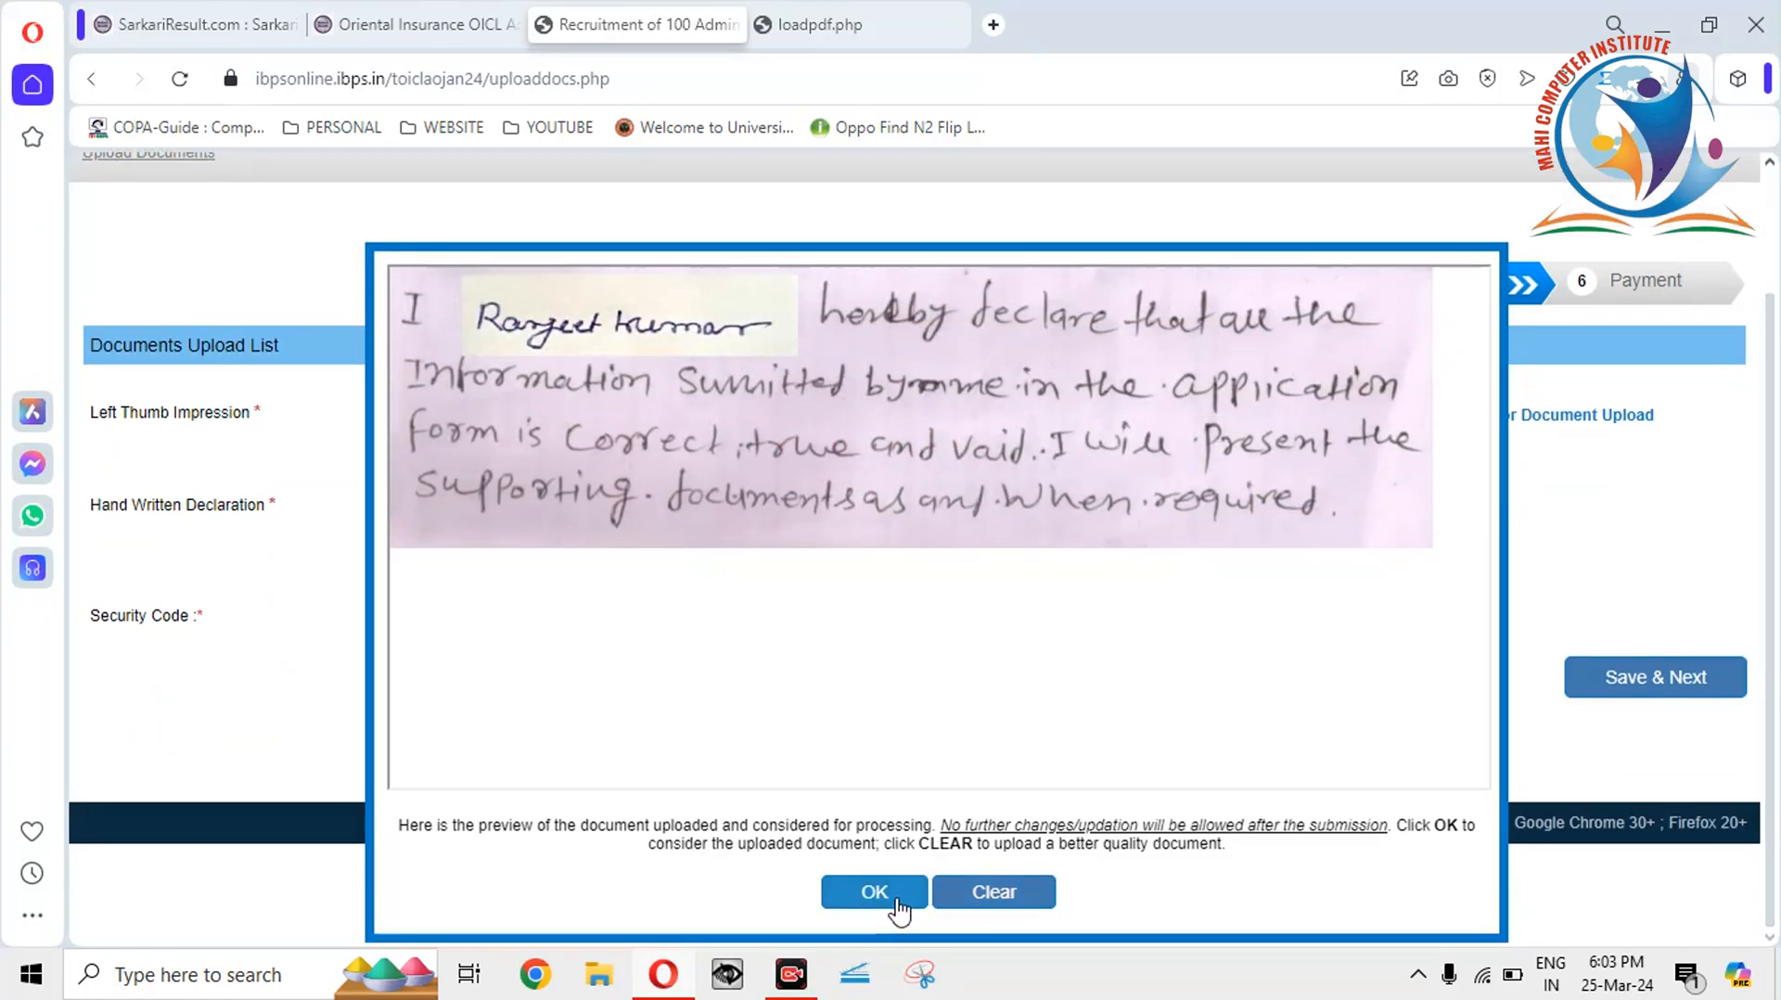
{"action": "left_click", "coordinate": [900, 905]}
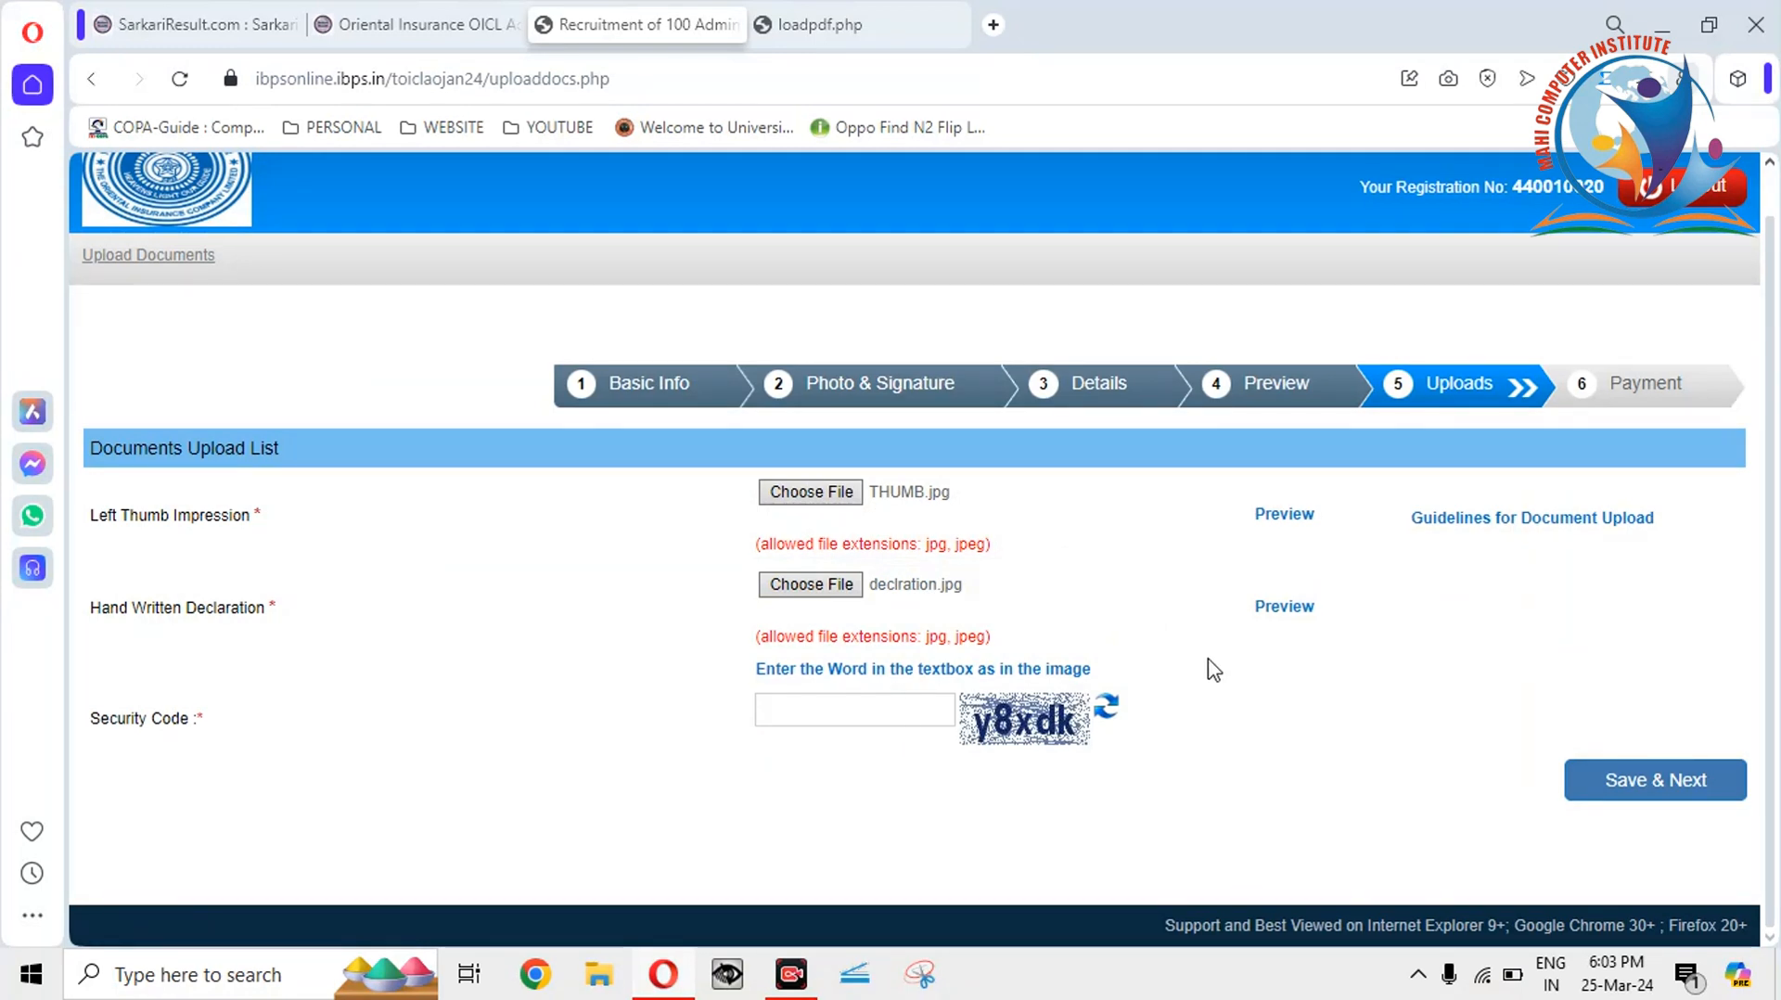
Refresh the captcha, enter the security code, then Save & Next and confirm the data is final.
{"action": "left_click", "coordinate": [1106, 716]}
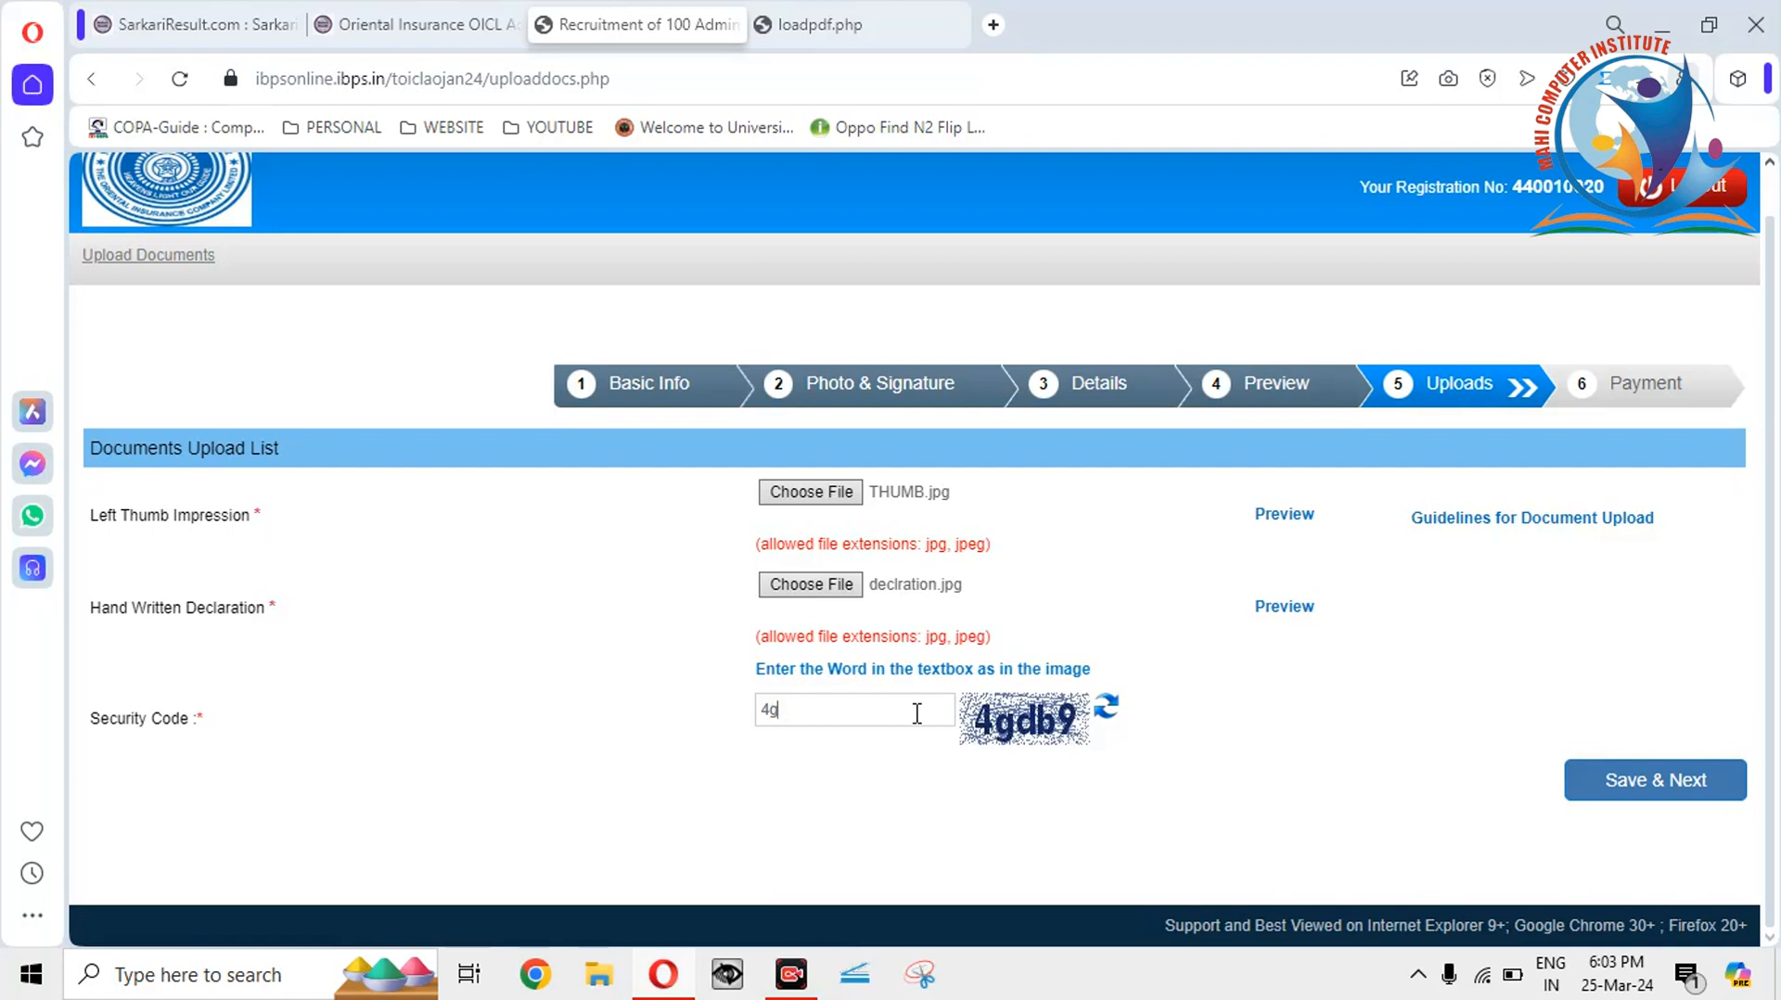
{"action": "type", "text": "b9"}
{"action": "left_click", "coordinate": [1620, 795]}
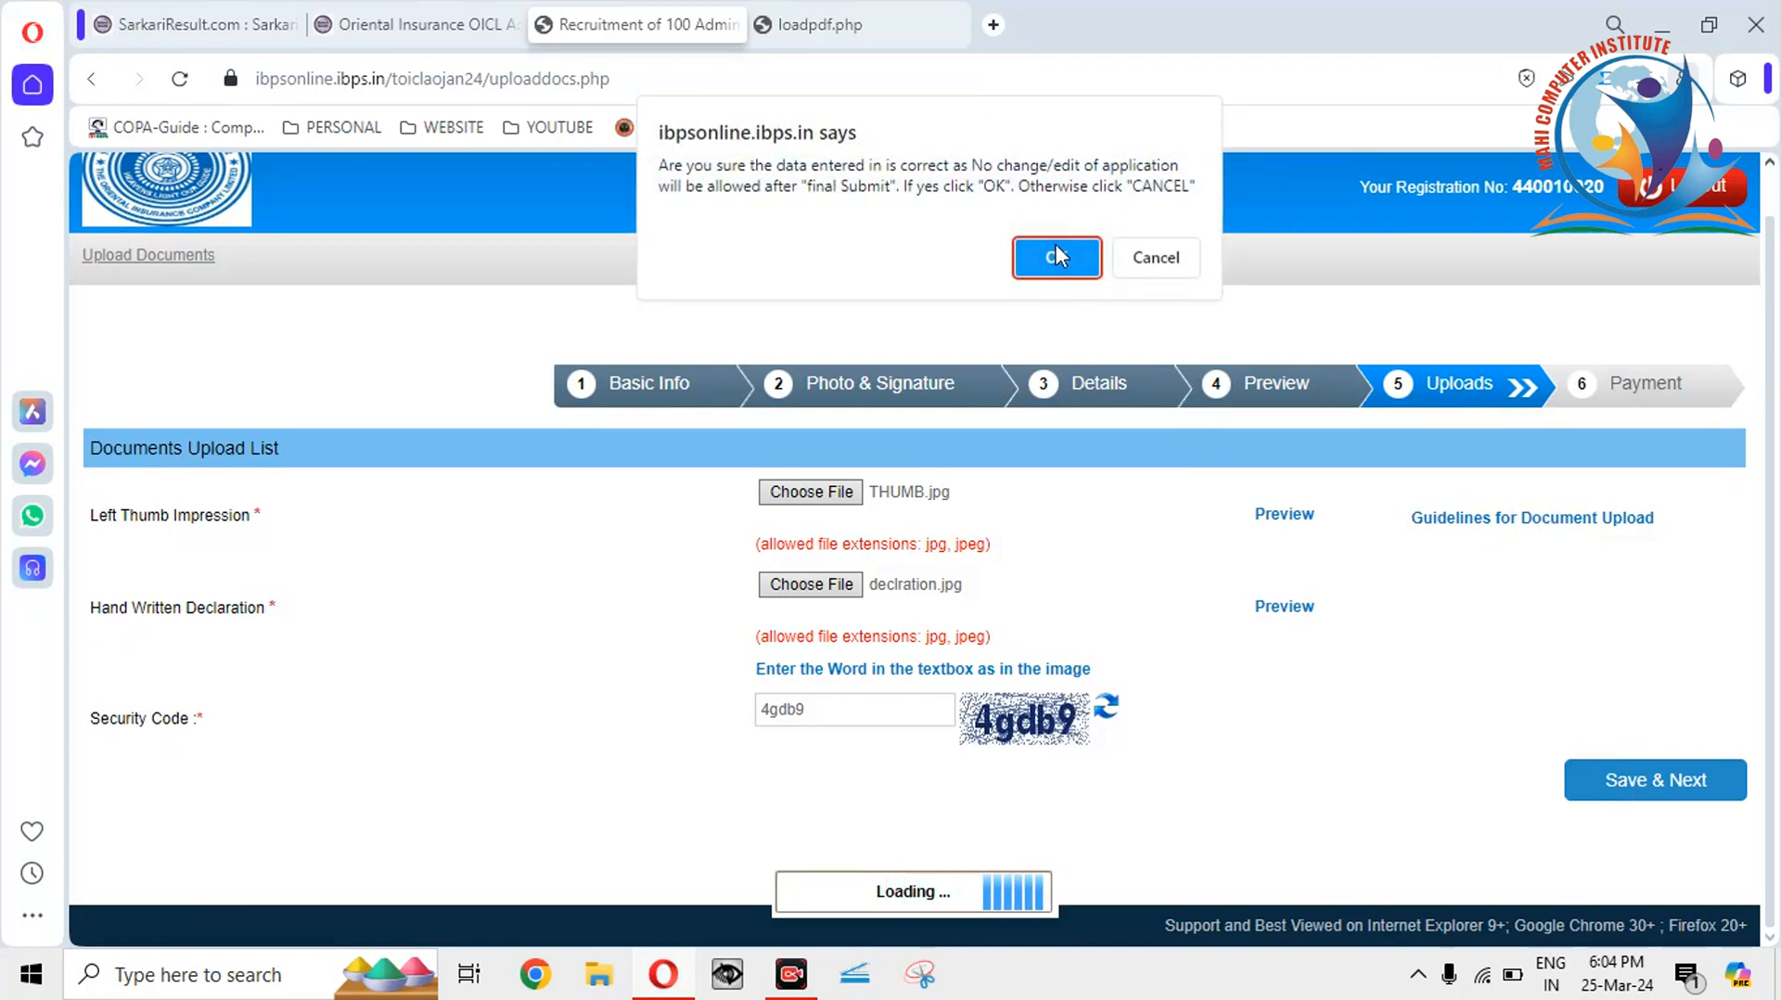
{"action": "left_click", "coordinate": [1058, 256]}
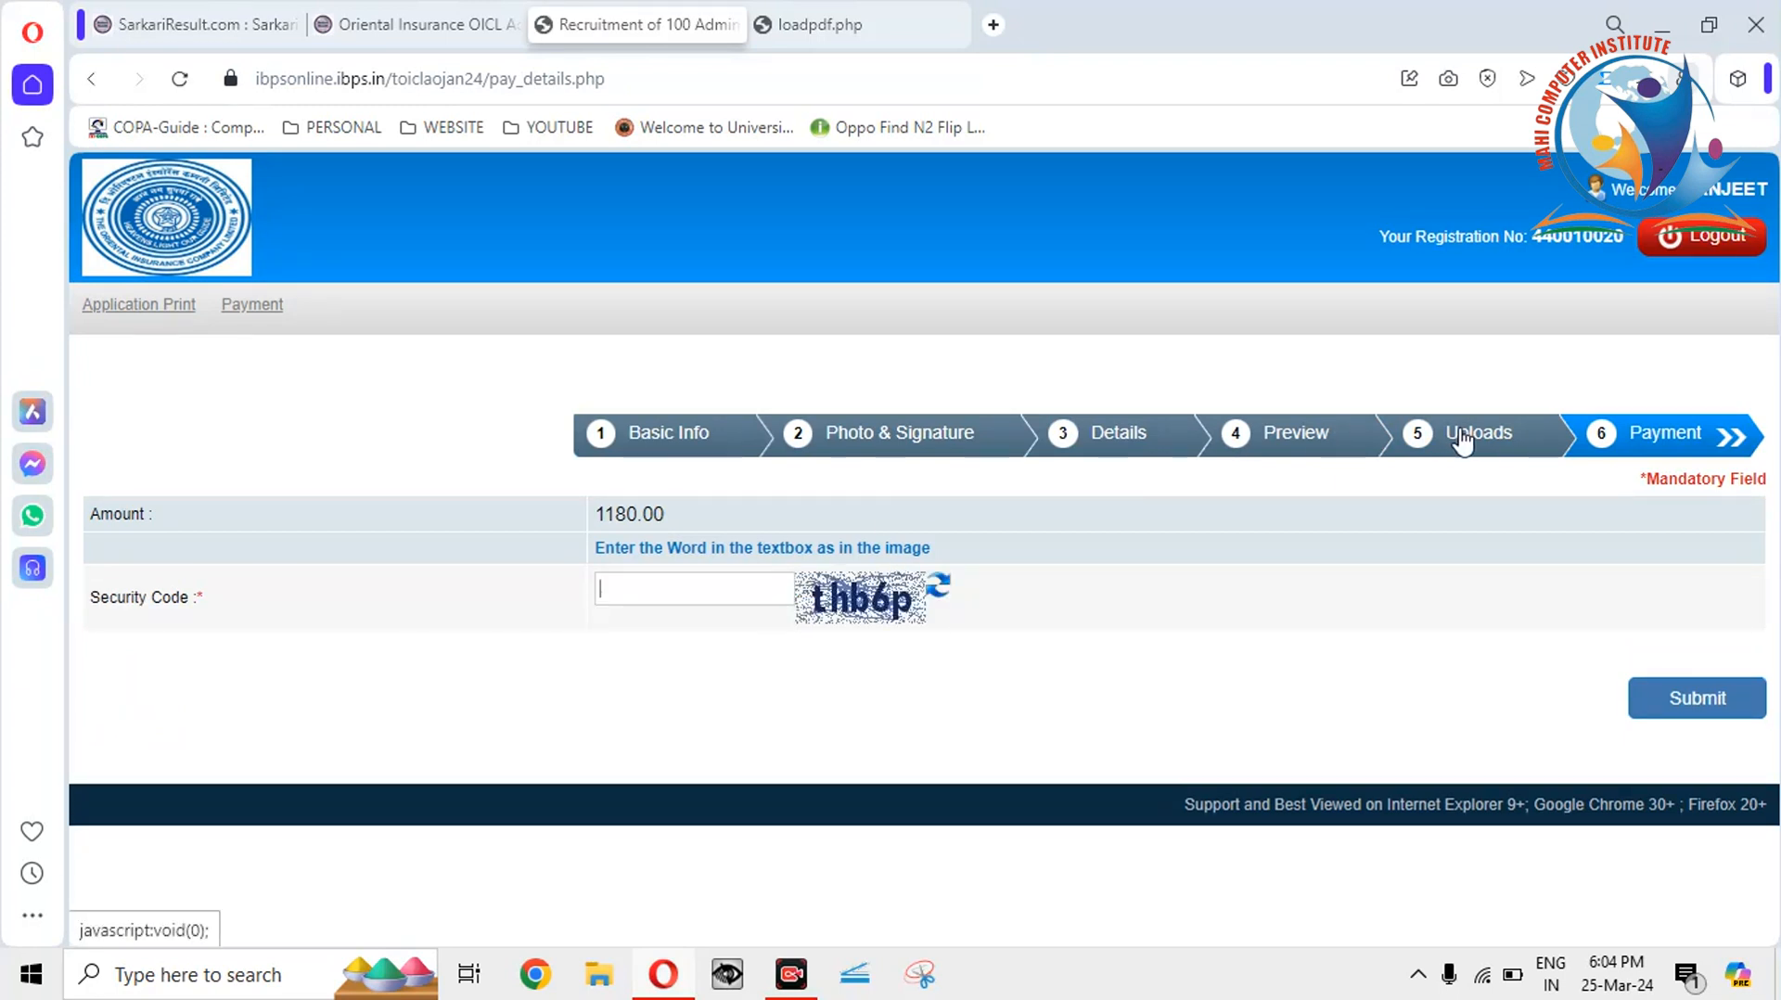
Reload the Payment step, then open the Application Print page for the Oriental Insurance application.
{"action": "left_click", "coordinate": [1630, 436]}
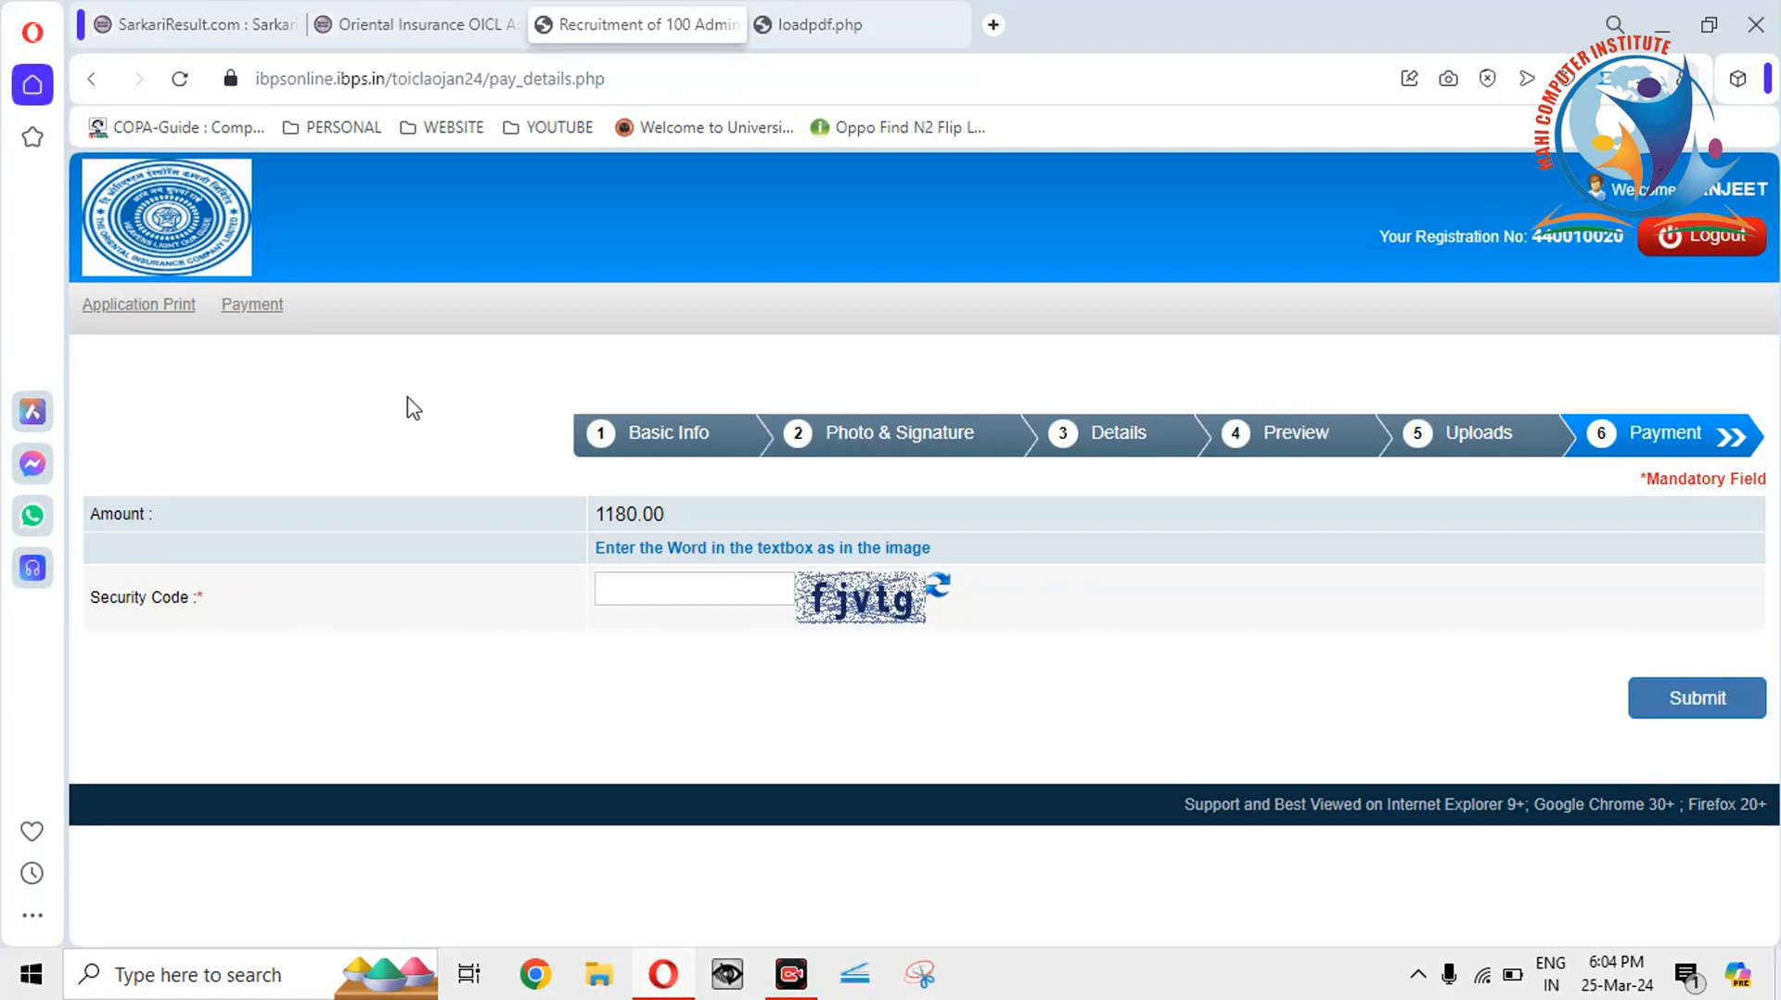
{"action": "left_click", "coordinate": [142, 320]}
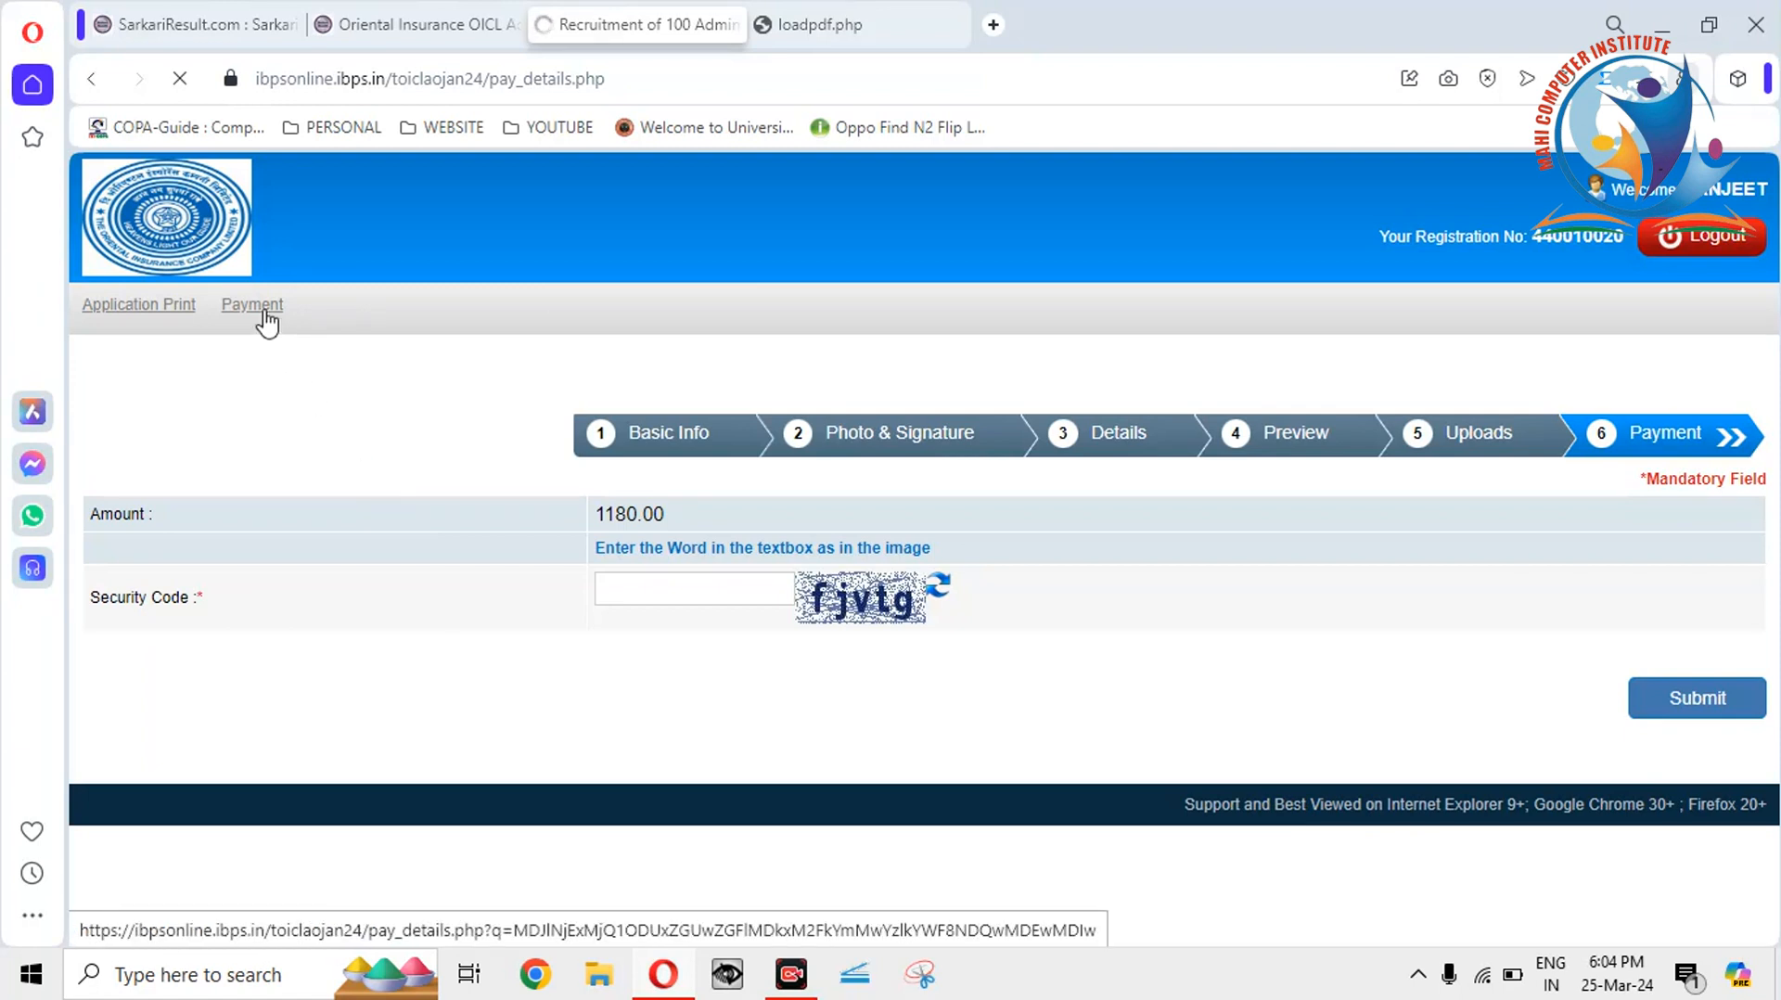
{"action": "left_click", "coordinate": [160, 306]}
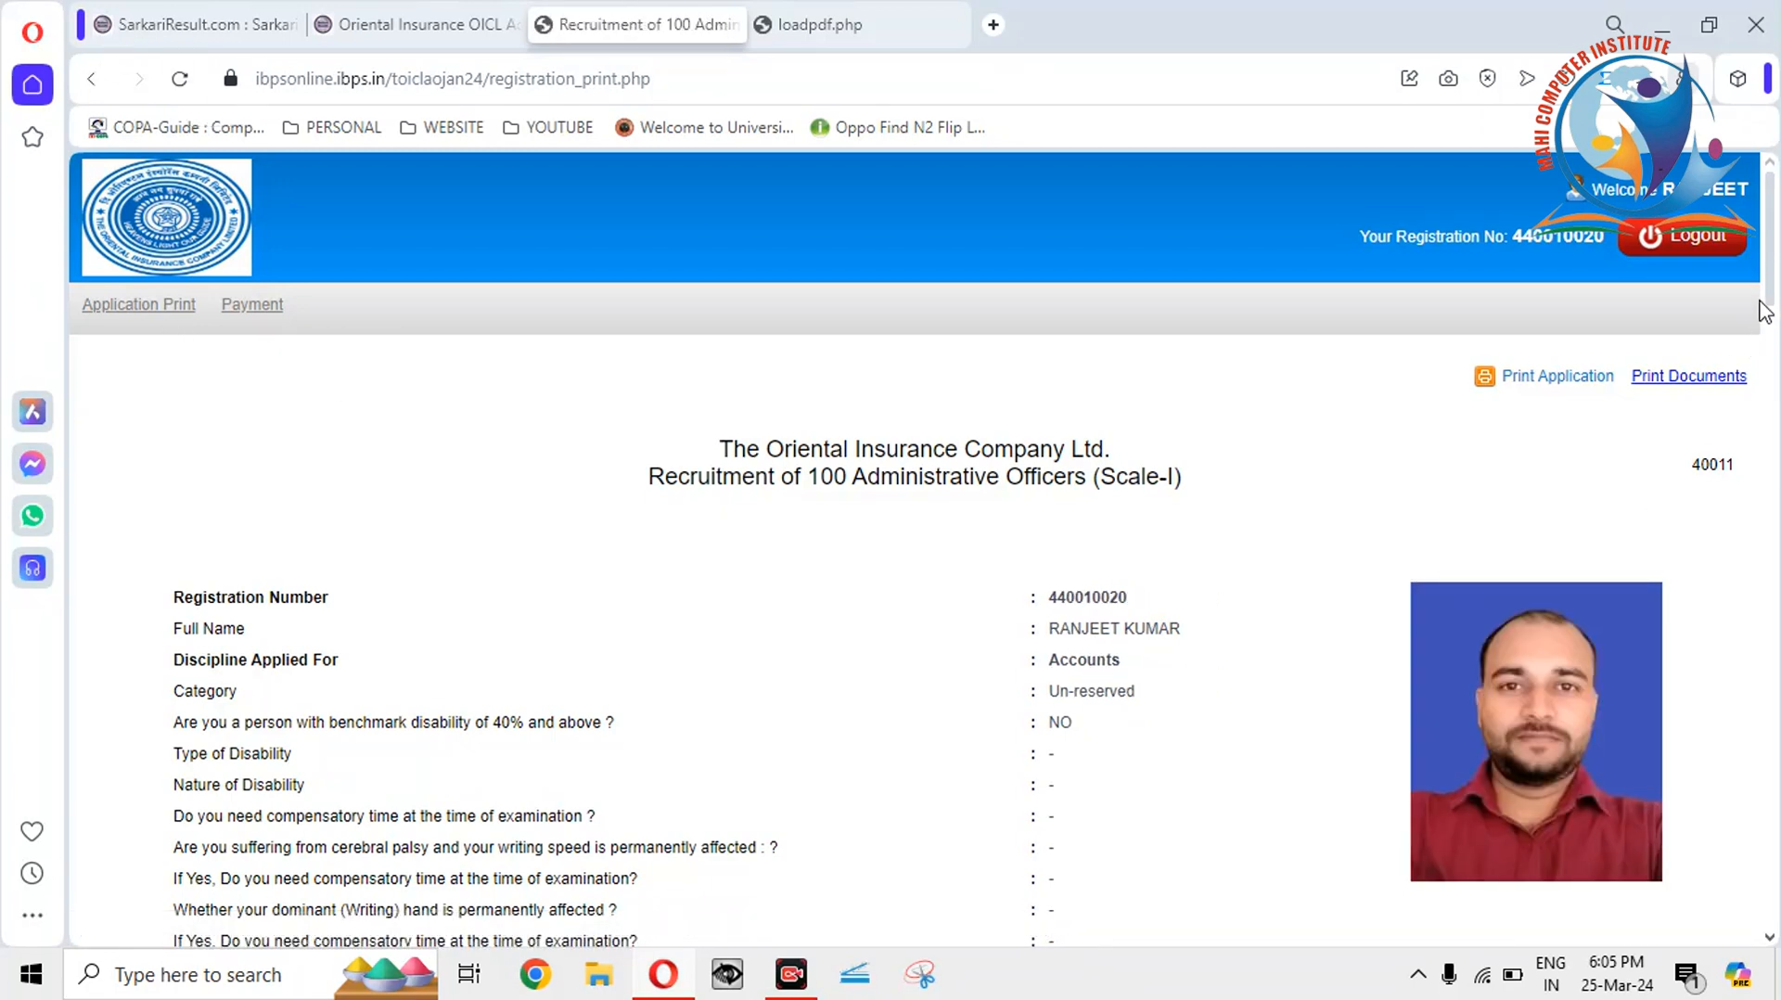
Print the application to PDF on the Desktop as 'Recruitment of 100 Administrative Officers (Scale-I)'.
{"action": "mouse_move", "coordinate": [1768, 297]}
{"action": "left_mouse_down"}
{"action": "mouse_move", "coordinate": [1777, 923]}
{"action": "mouse_move", "coordinate": [1771, 278]}
{"action": "left_mouse_up"}
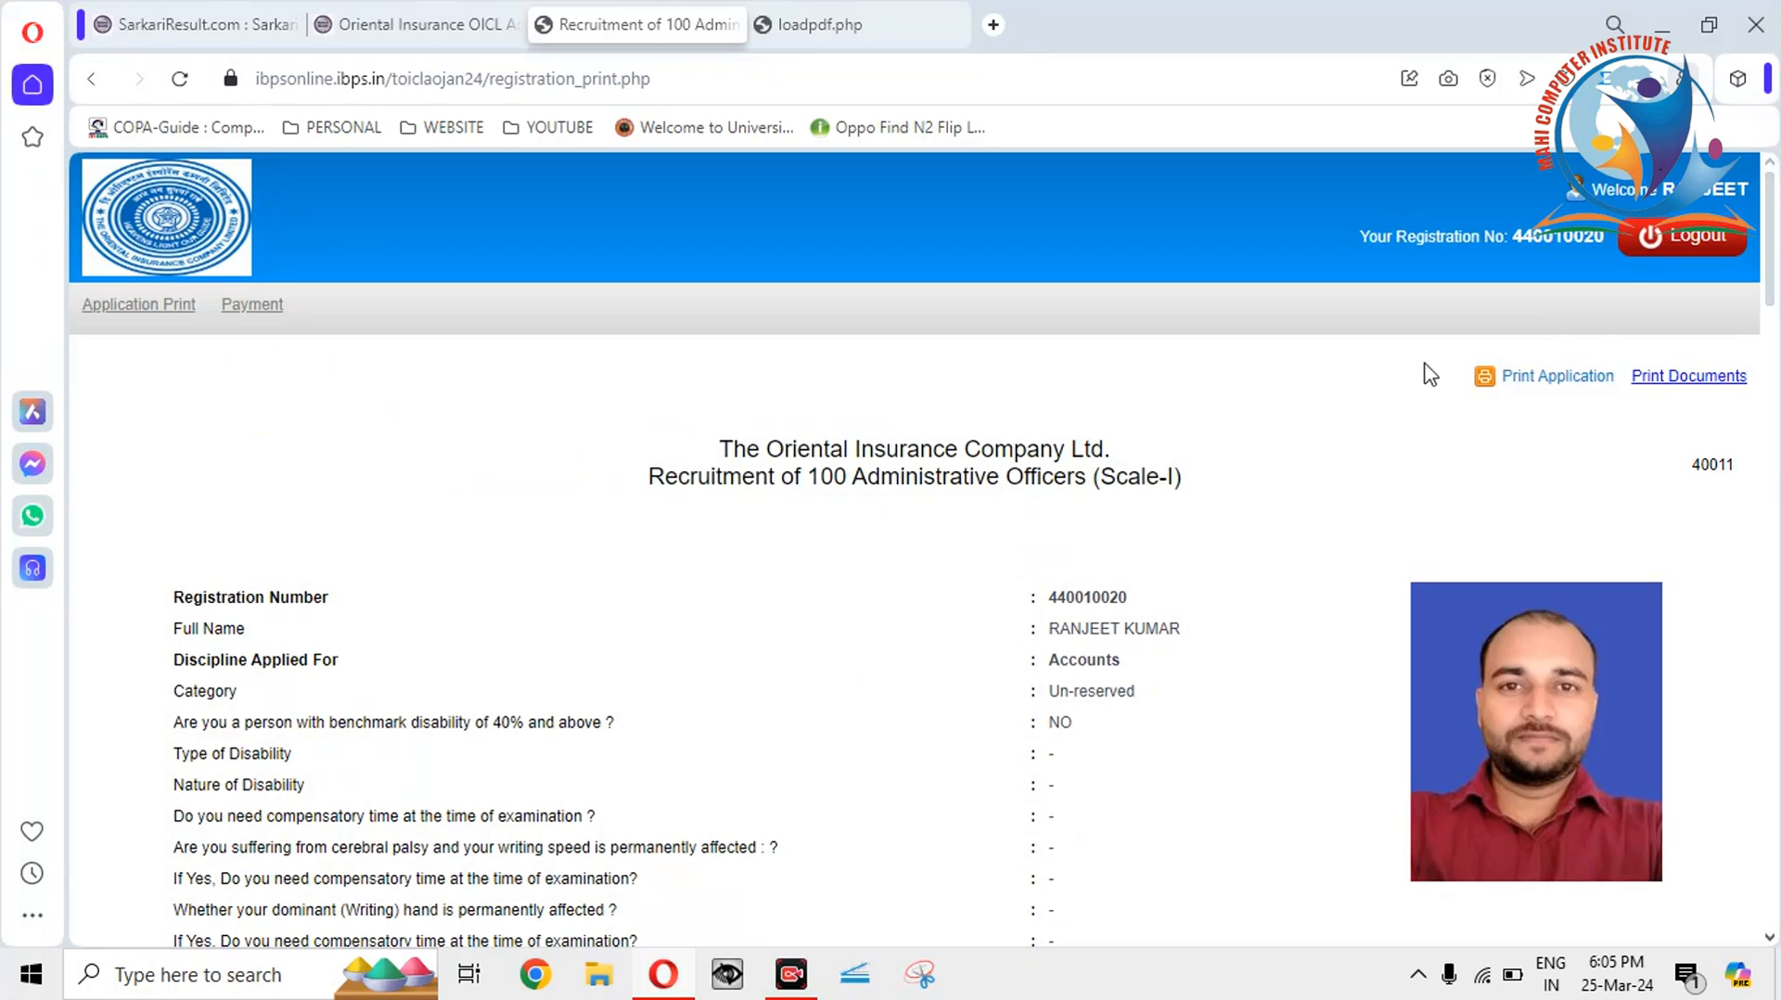
{"action": "left_click", "coordinate": [1544, 379]}
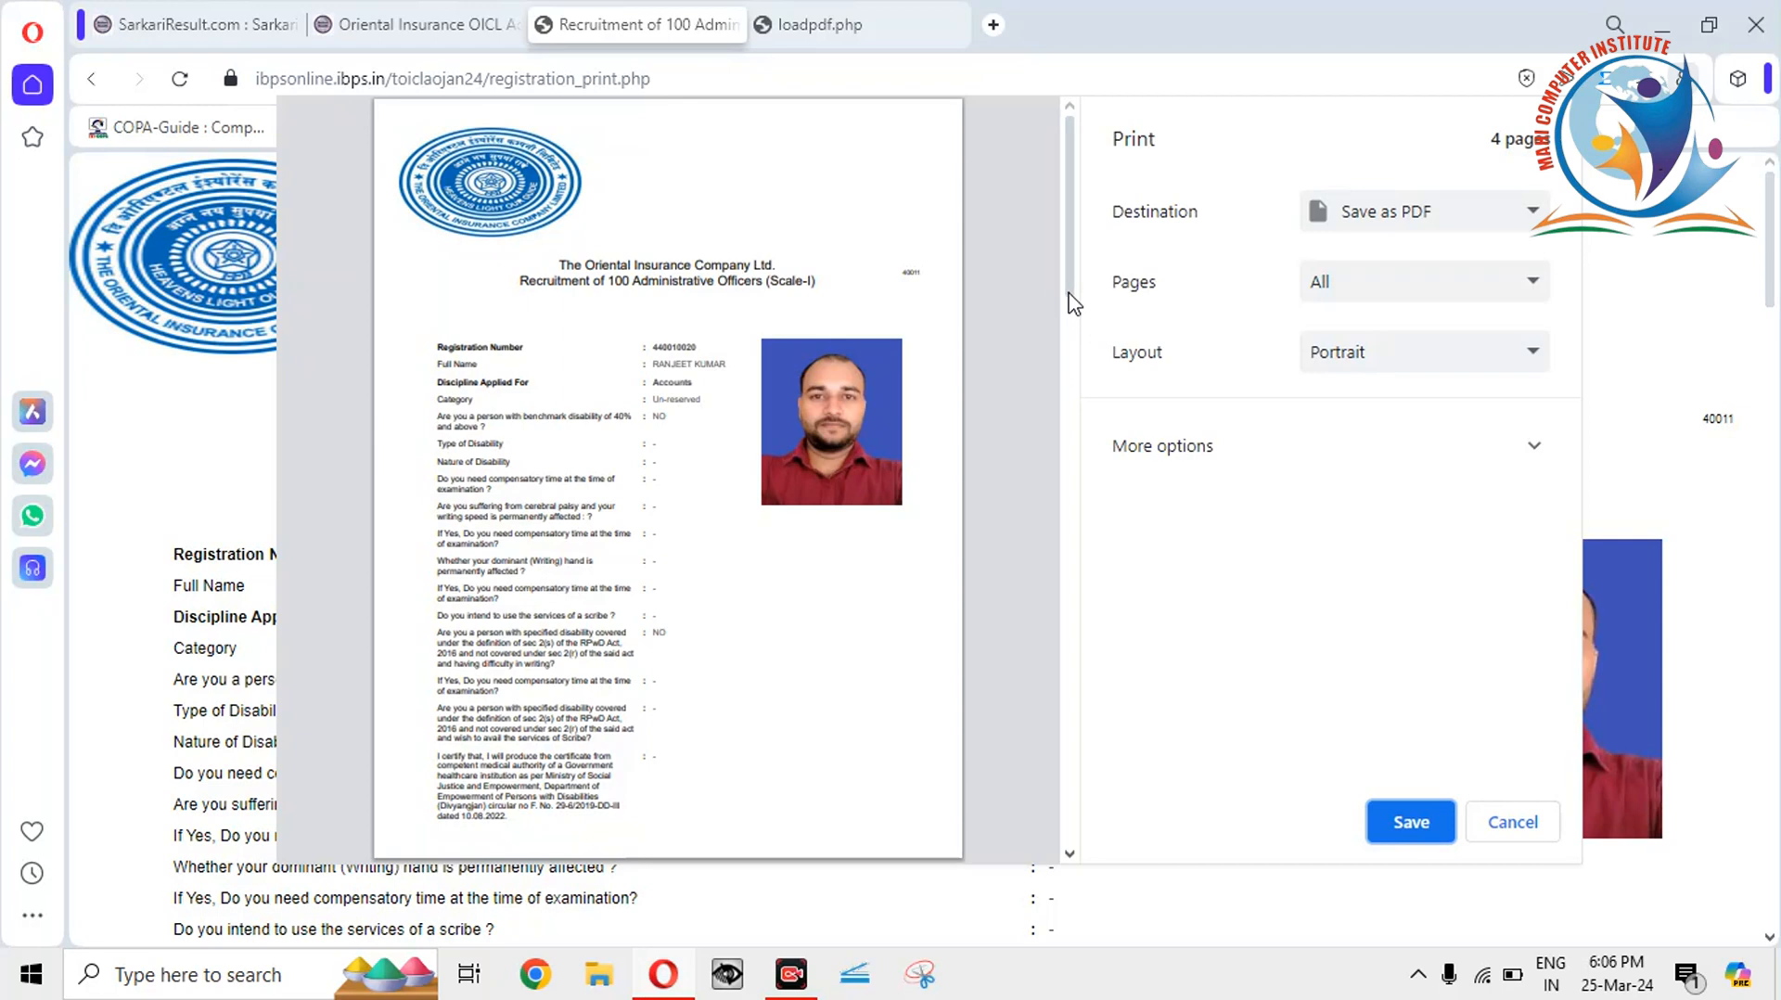
{"action": "left_click_drag", "start_coordinate": [1073, 303], "coordinate": [1074, 833]}
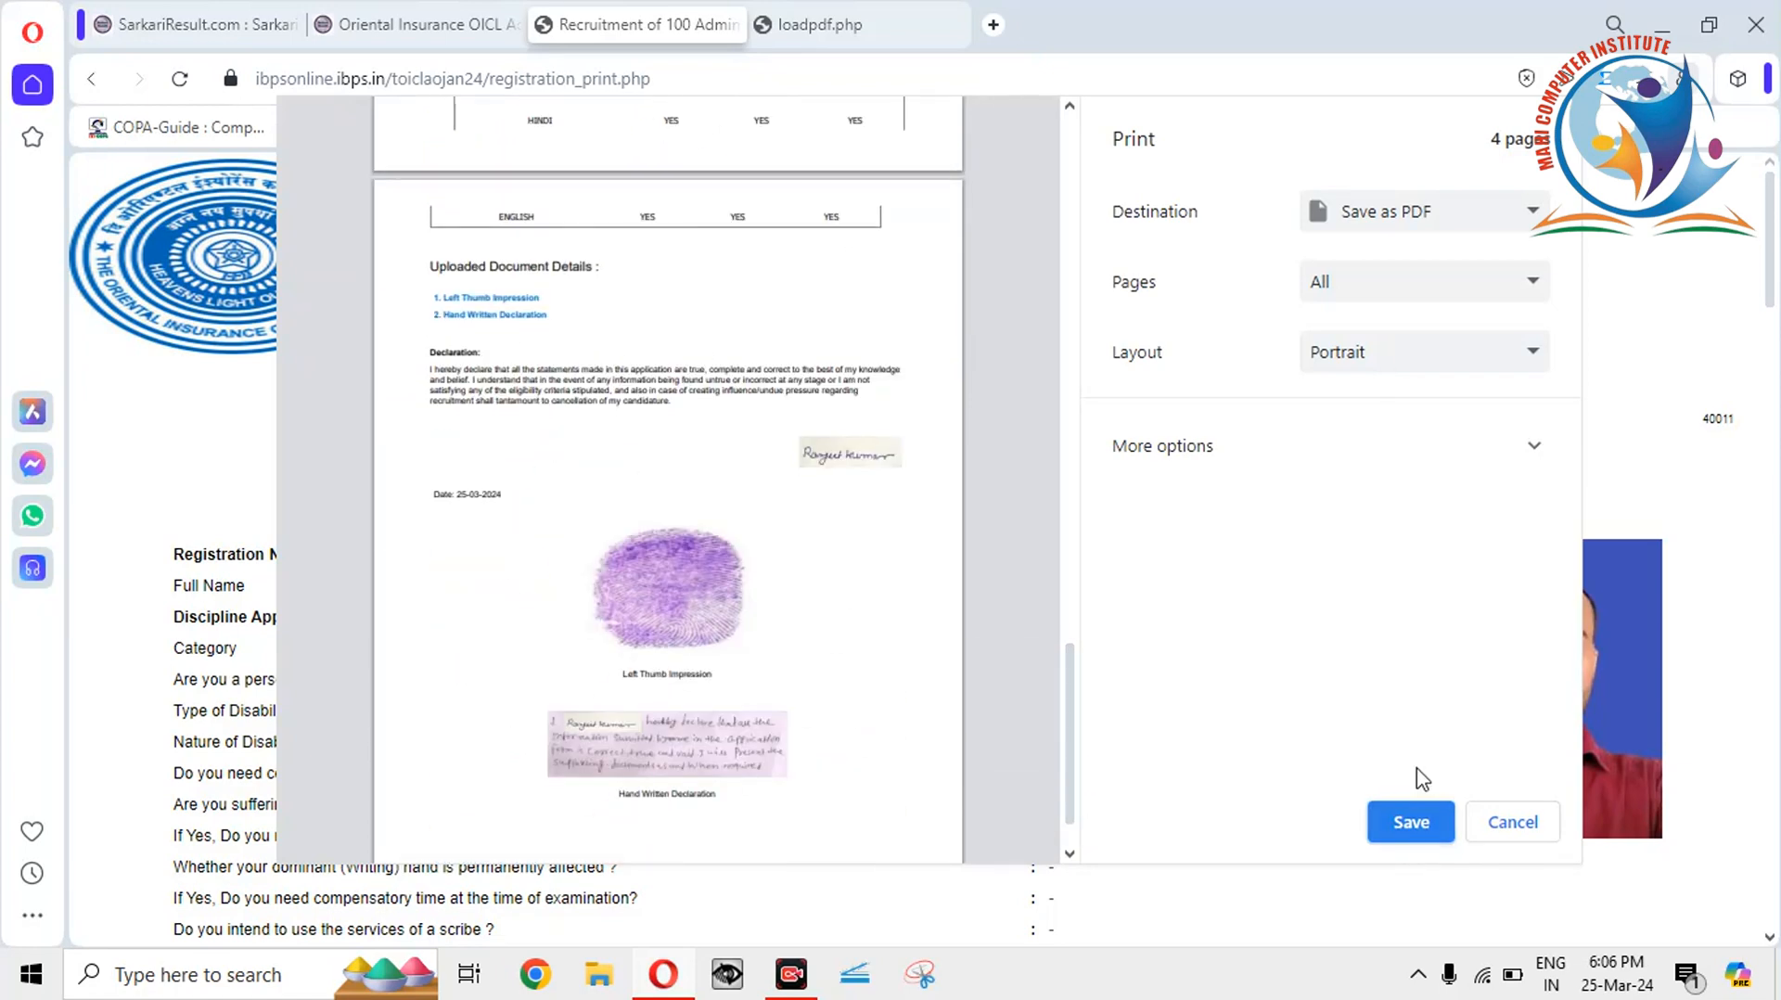
{"action": "left_click", "coordinate": [1417, 822]}
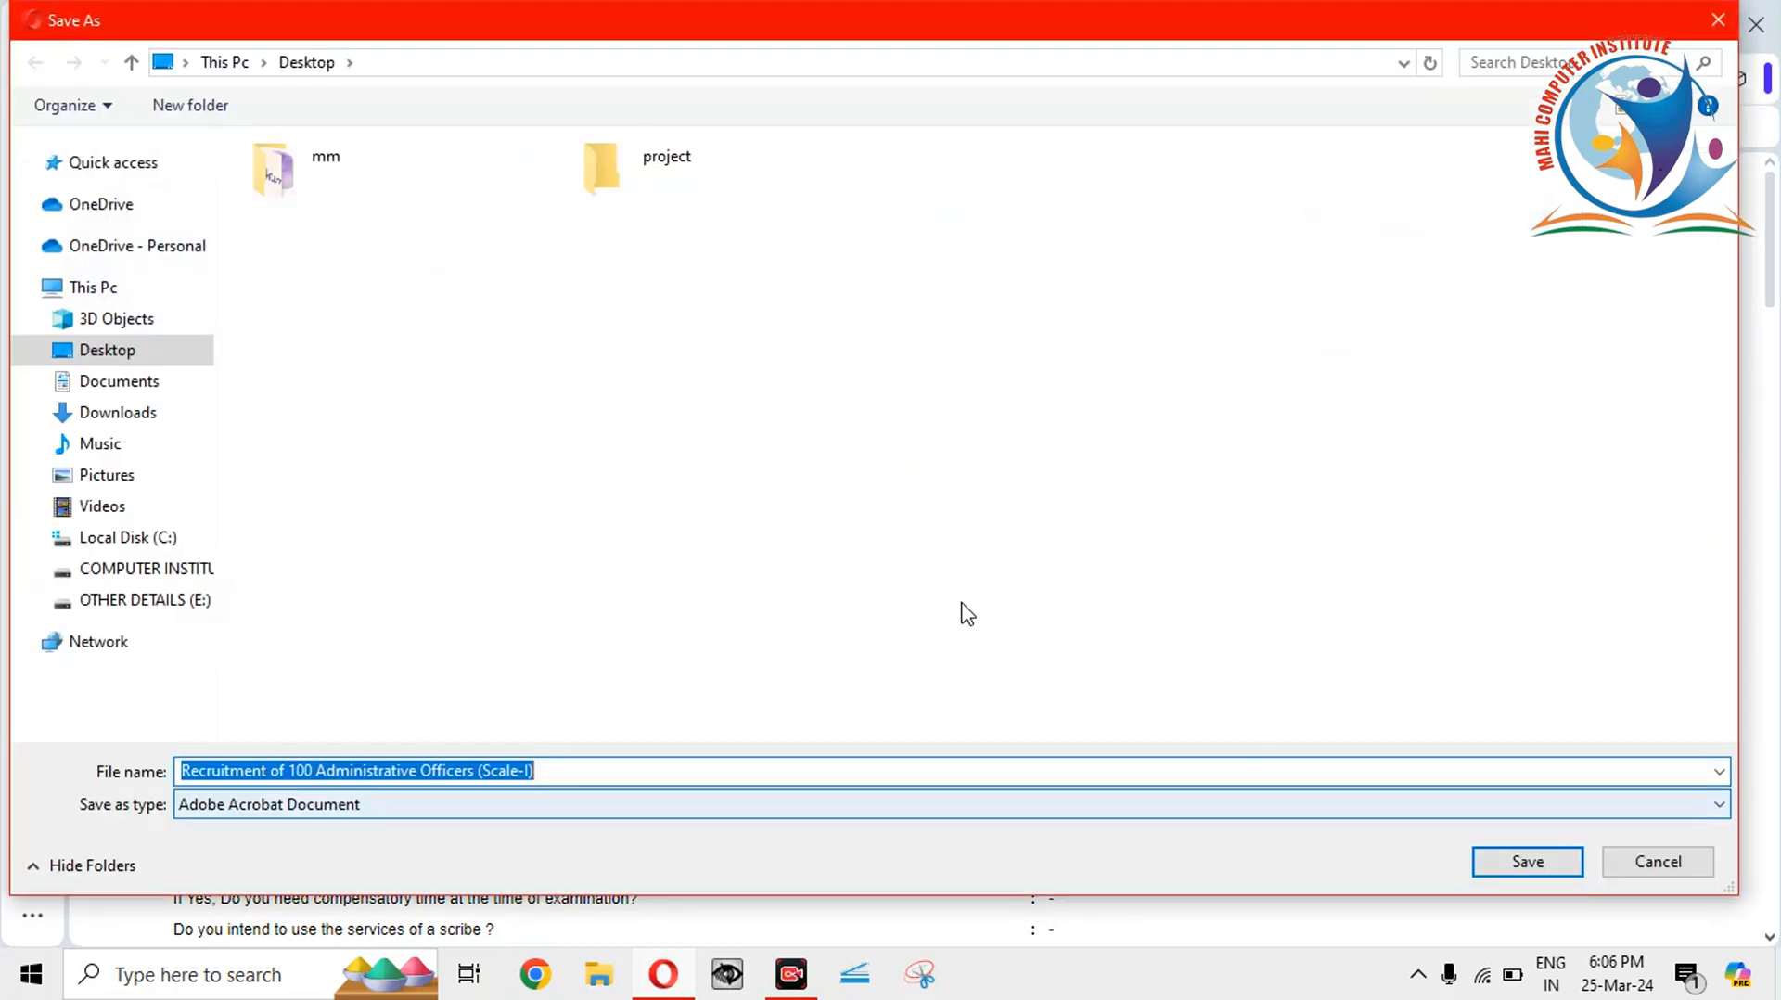
{"action": "left_click", "coordinate": [1508, 867]}
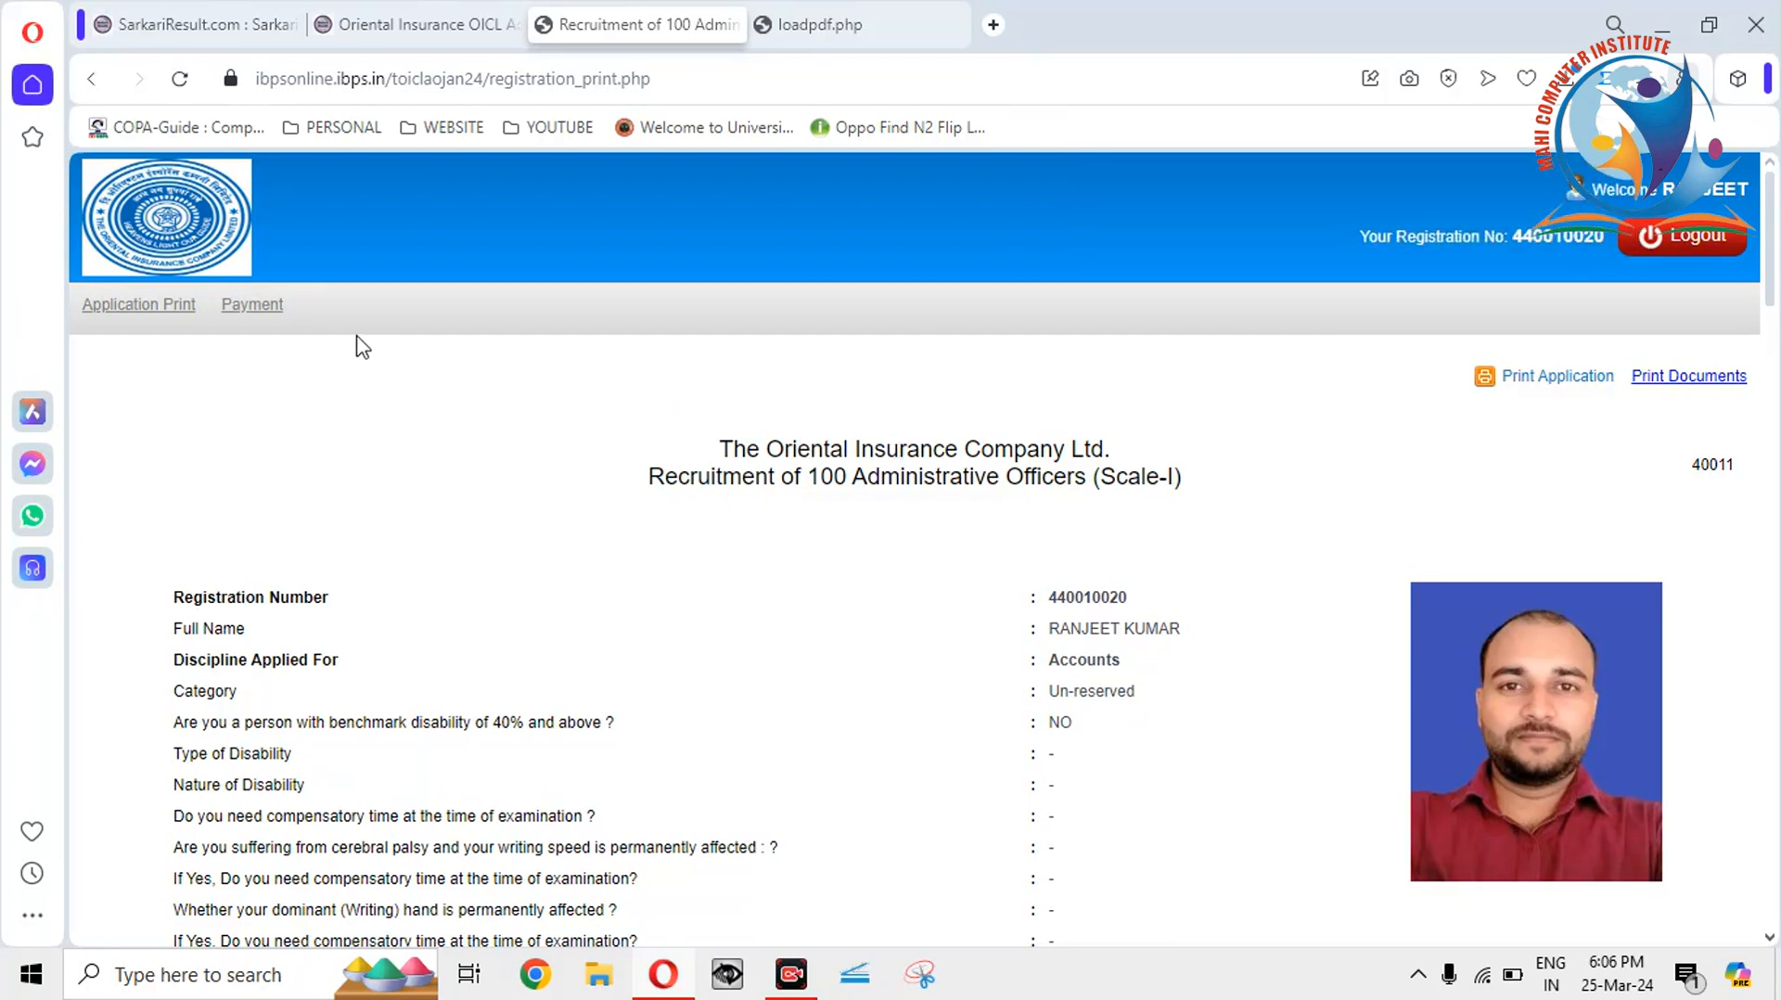
Return to Payment, enter the security code, and submit the ₹1180.00 fee payment.
{"action": "left_click", "coordinate": [276, 310]}
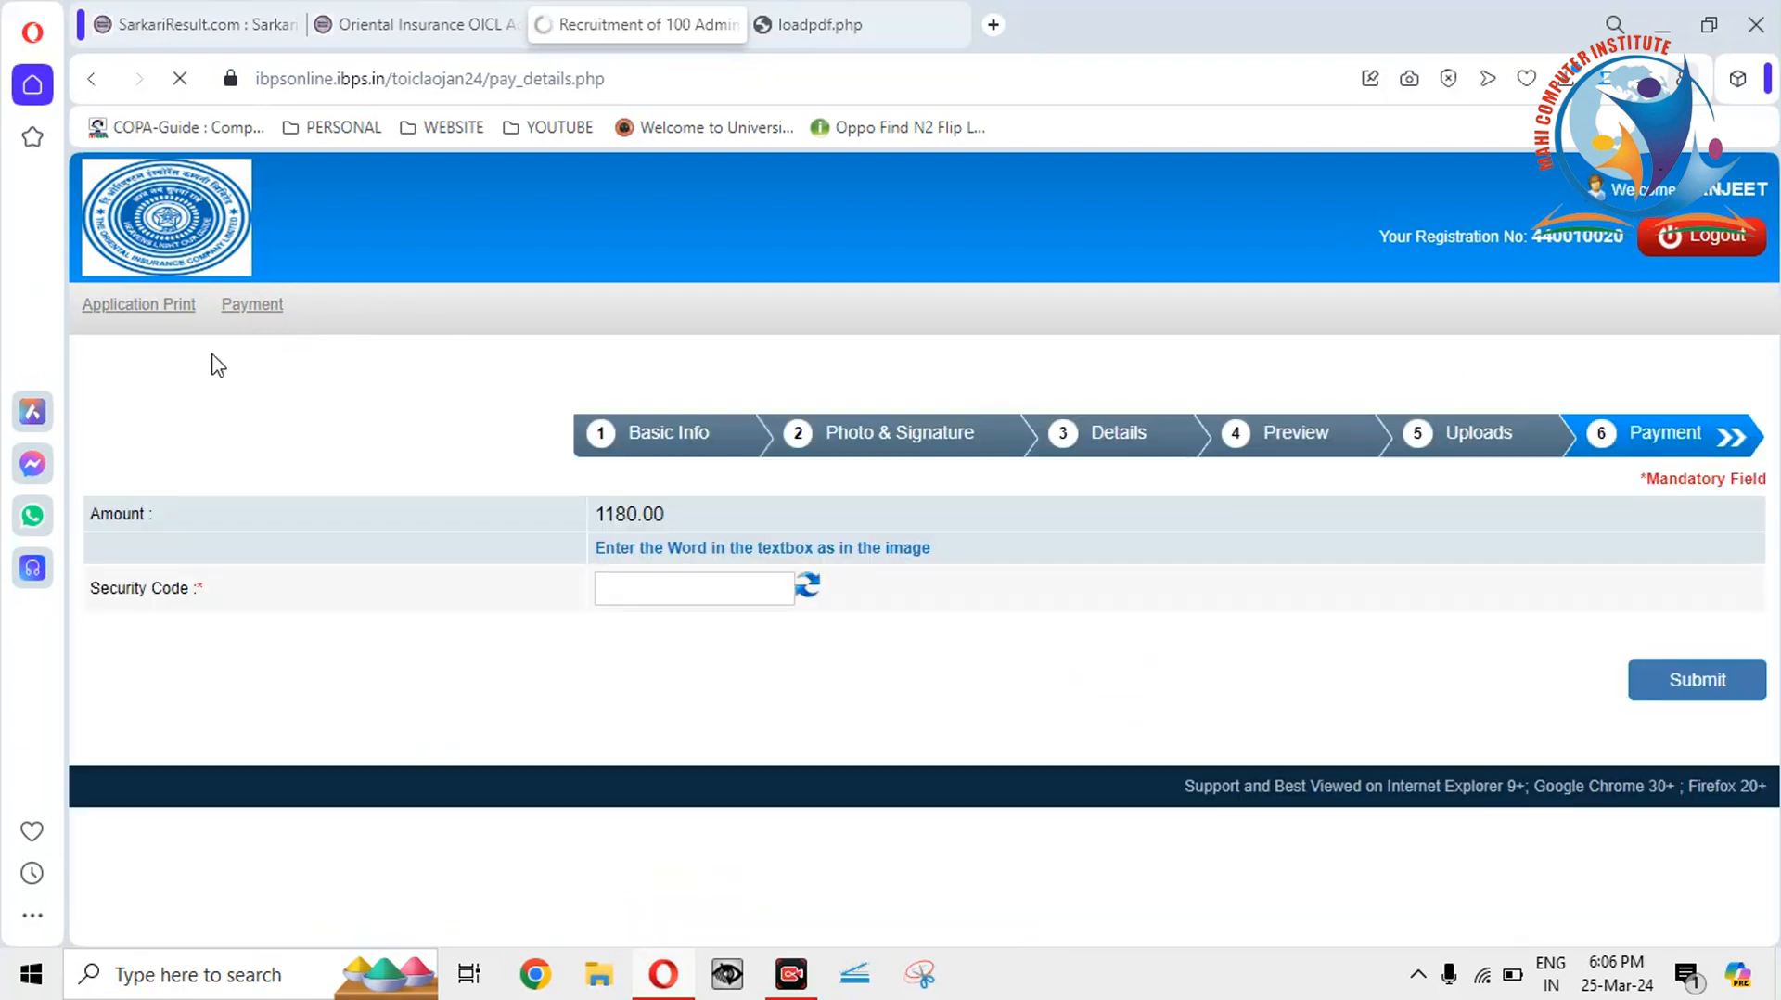
{"action": "left_click", "coordinate": [674, 595]}
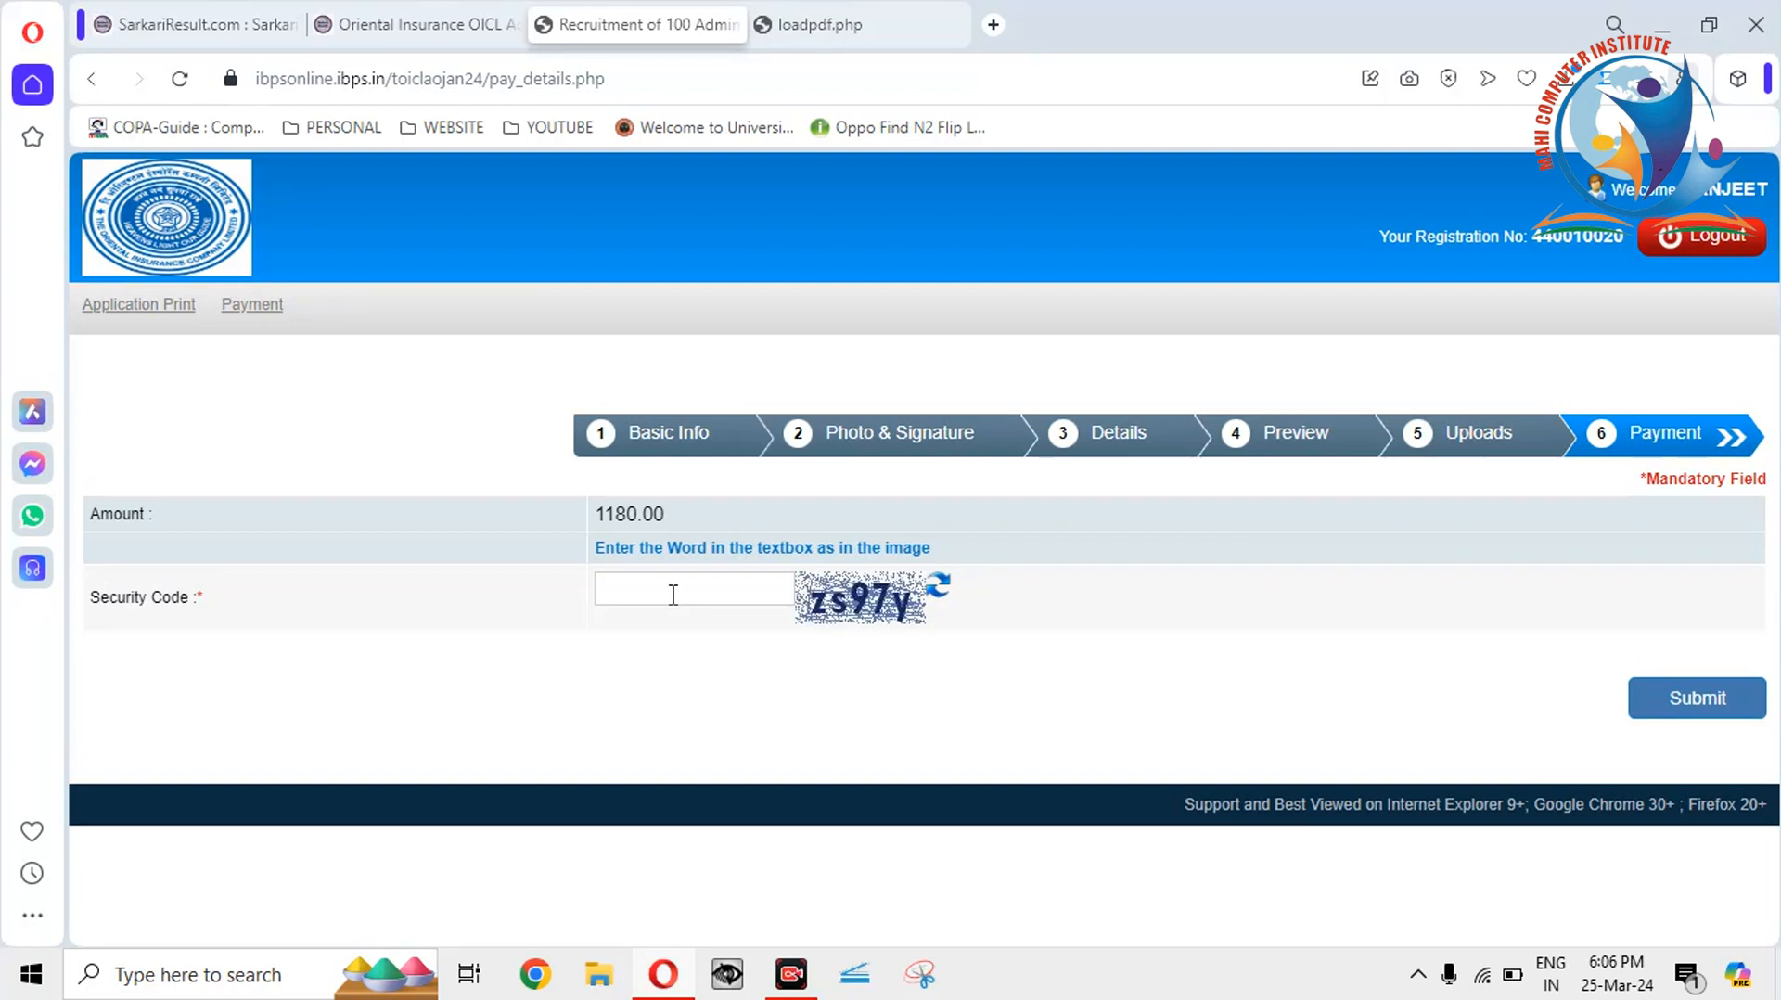
{"action": "type", "text": "zs97y"}
{"action": "left_click", "coordinate": [1085, 209]}
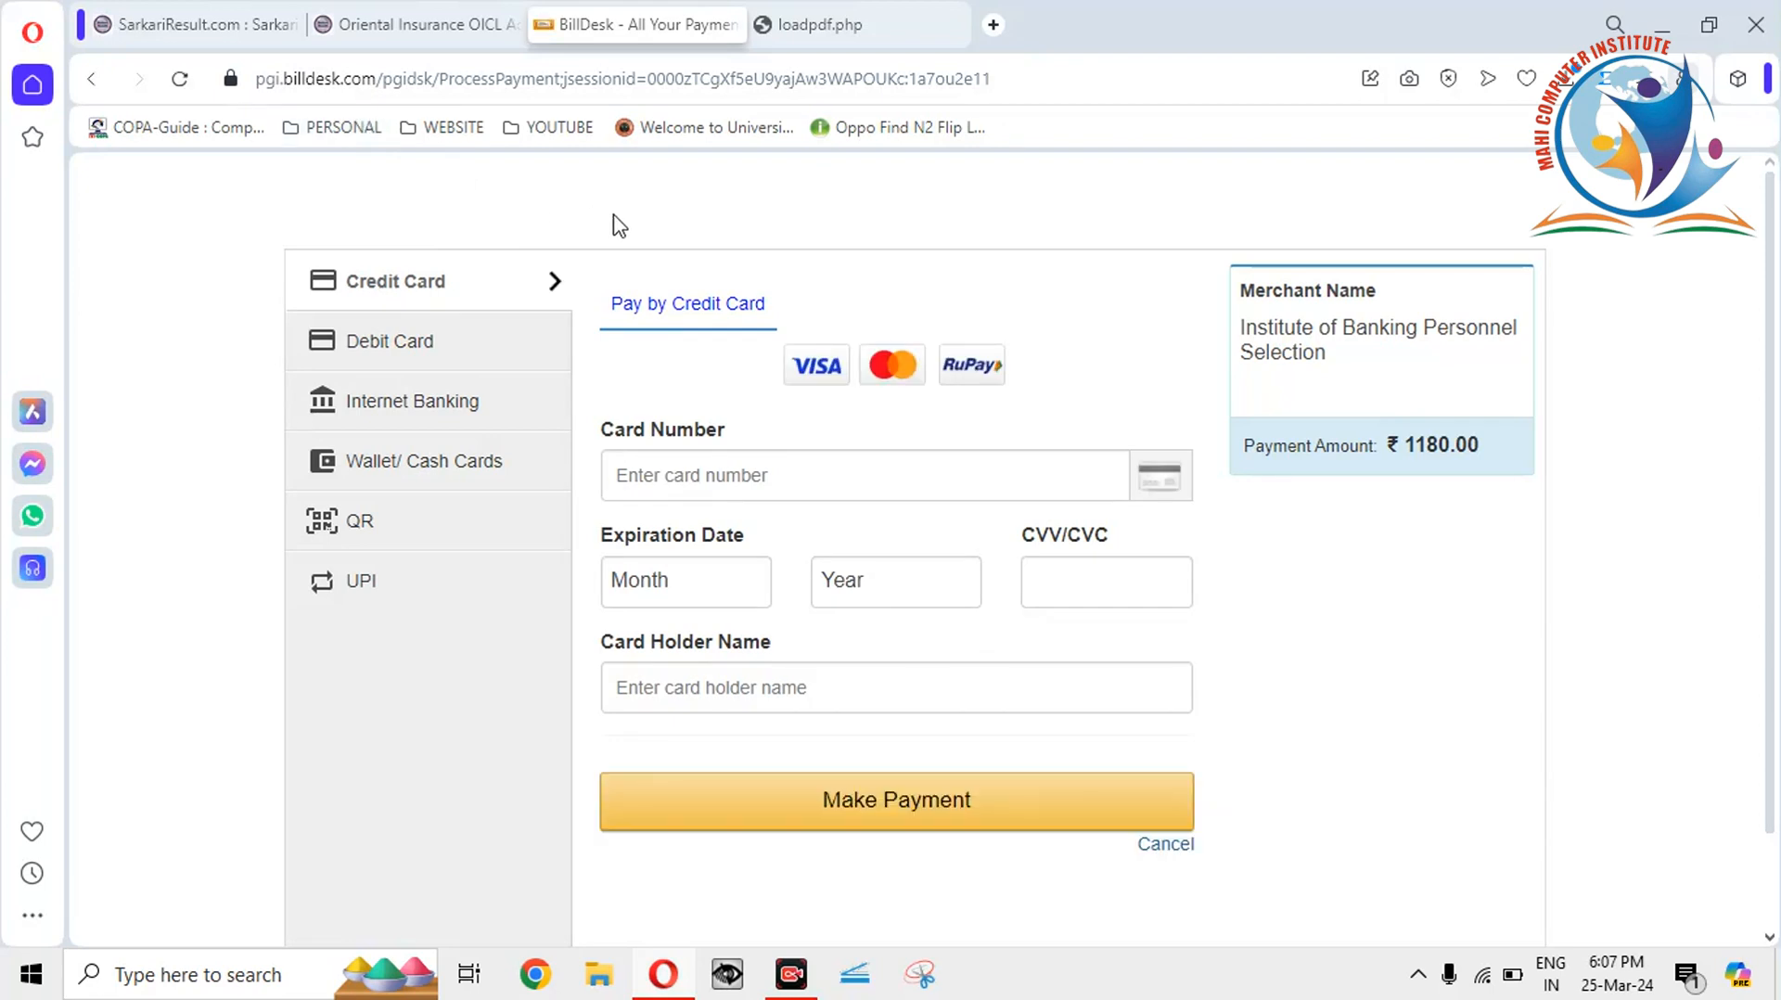
Browse BillDesk's card, internet banking and wallet payment options, viewing the full bank and wallet lists.
{"action": "left_click", "coordinate": [752, 496]}
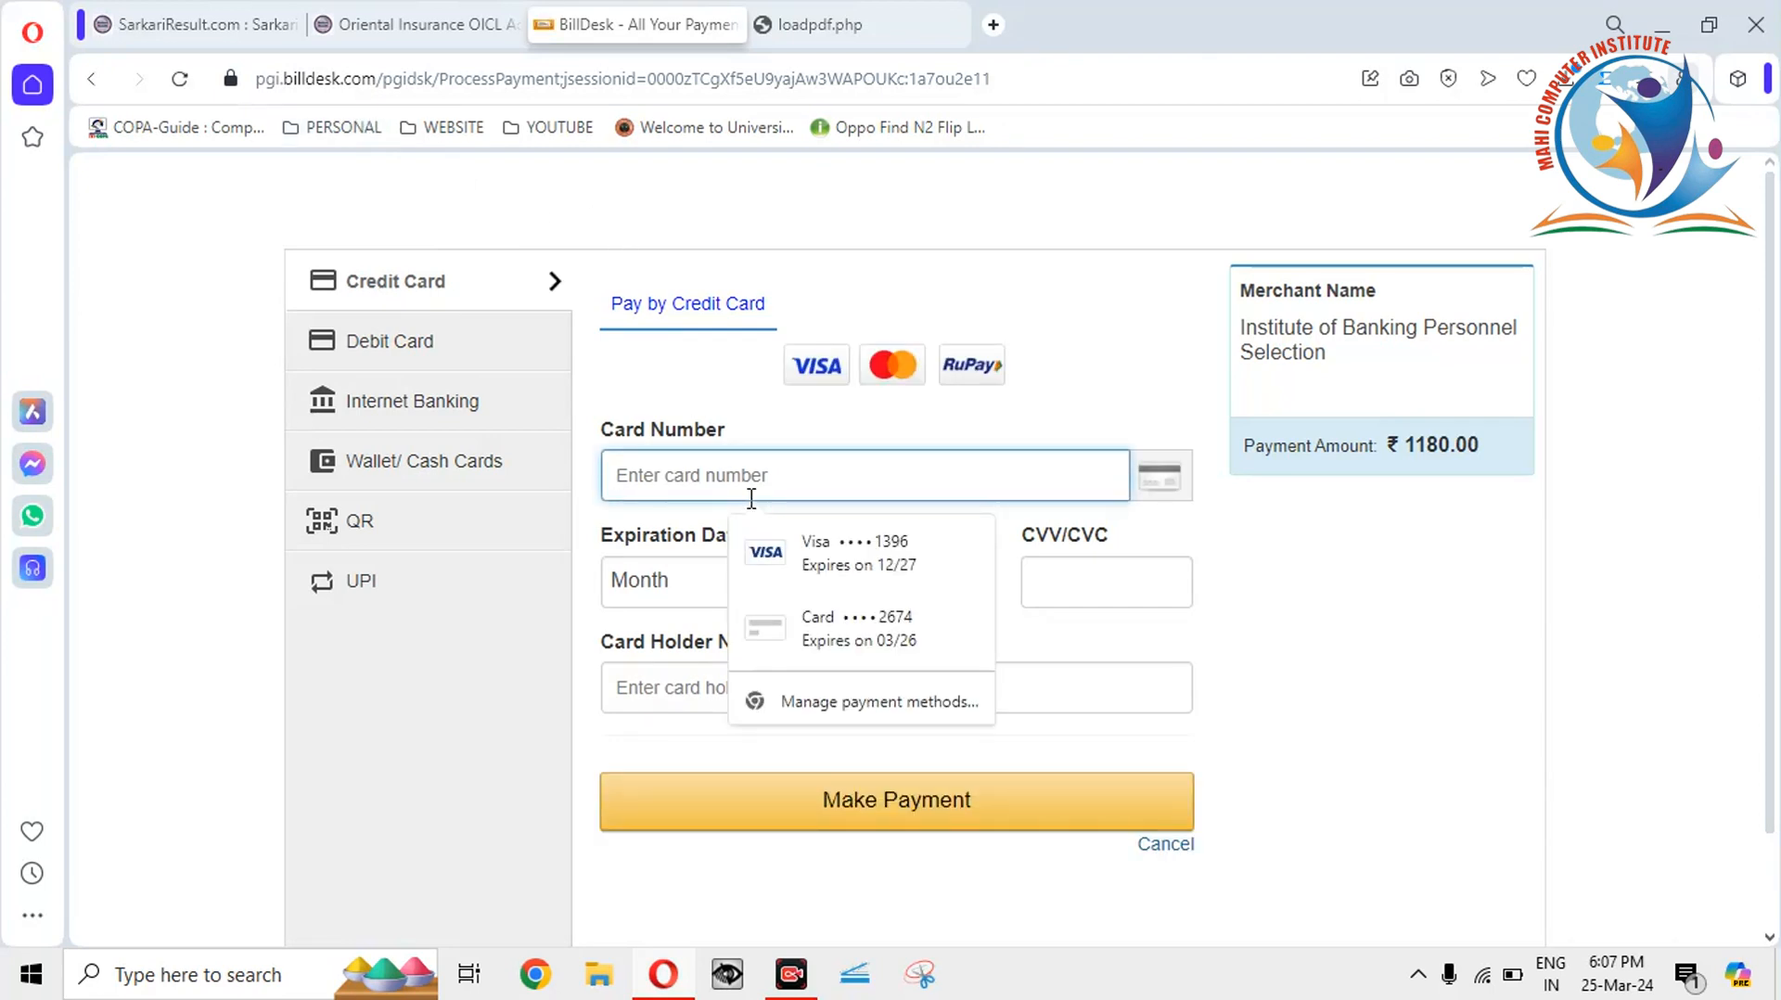
{"action": "left_click", "coordinate": [420, 366]}
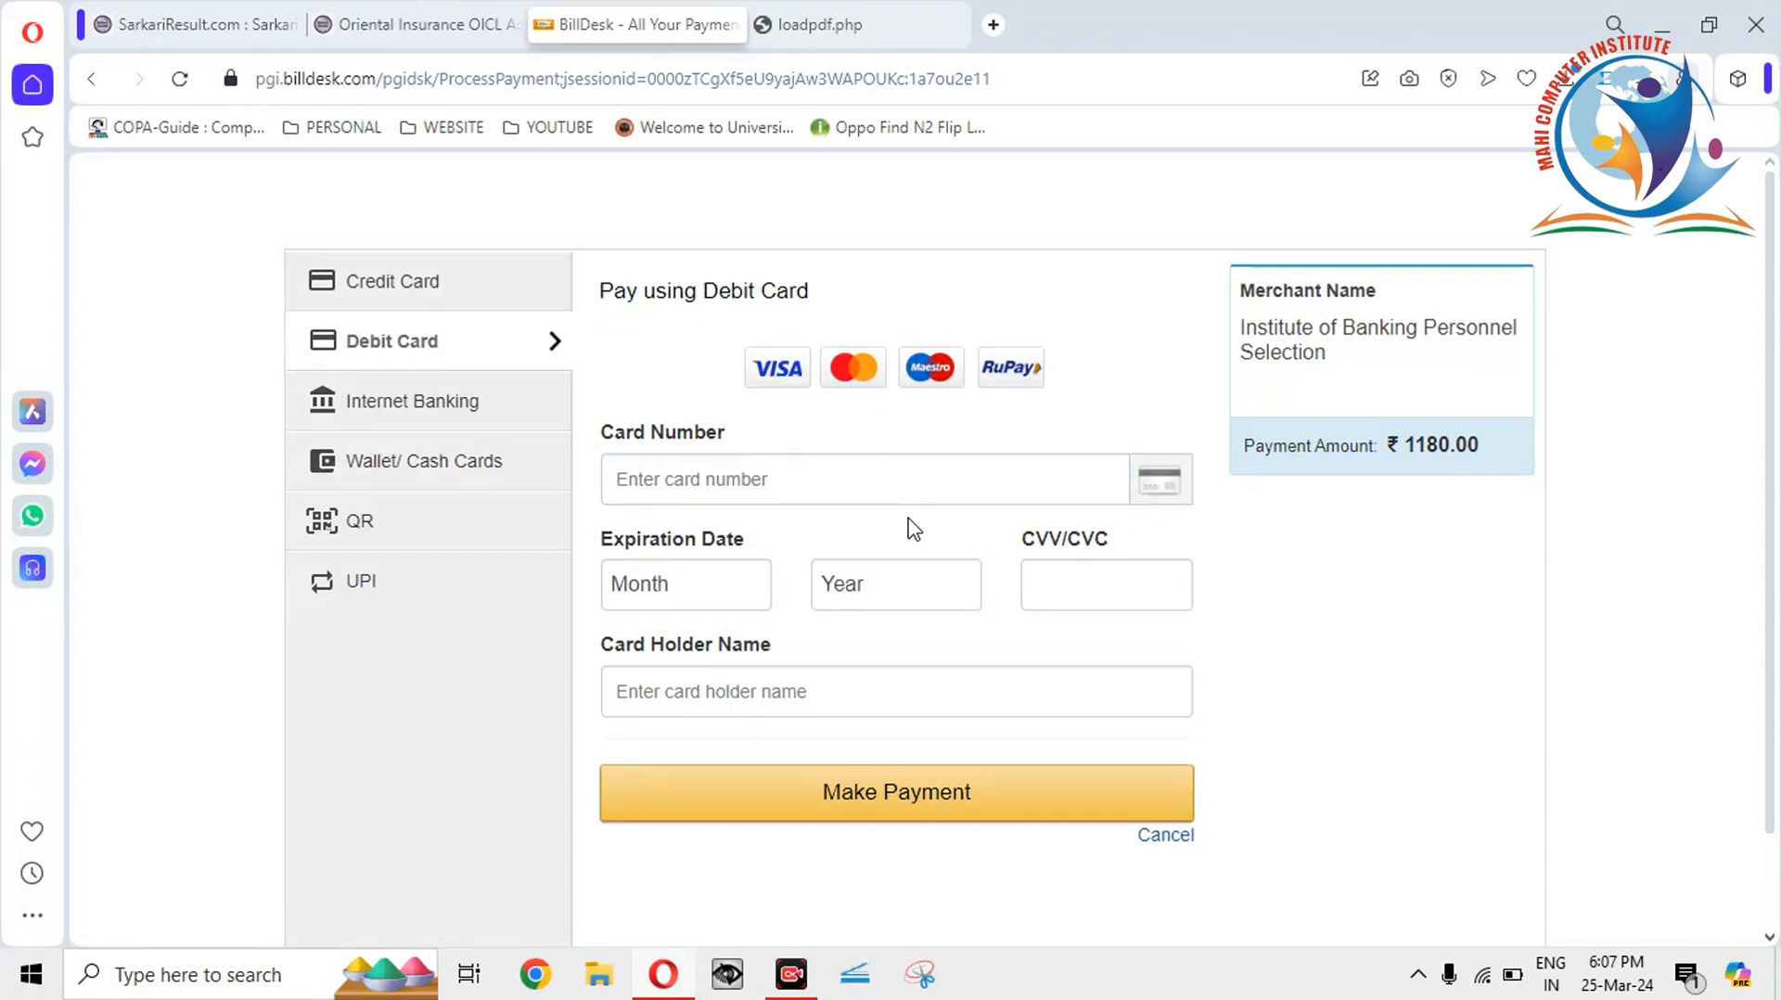
{"action": "left_click", "coordinate": [399, 419]}
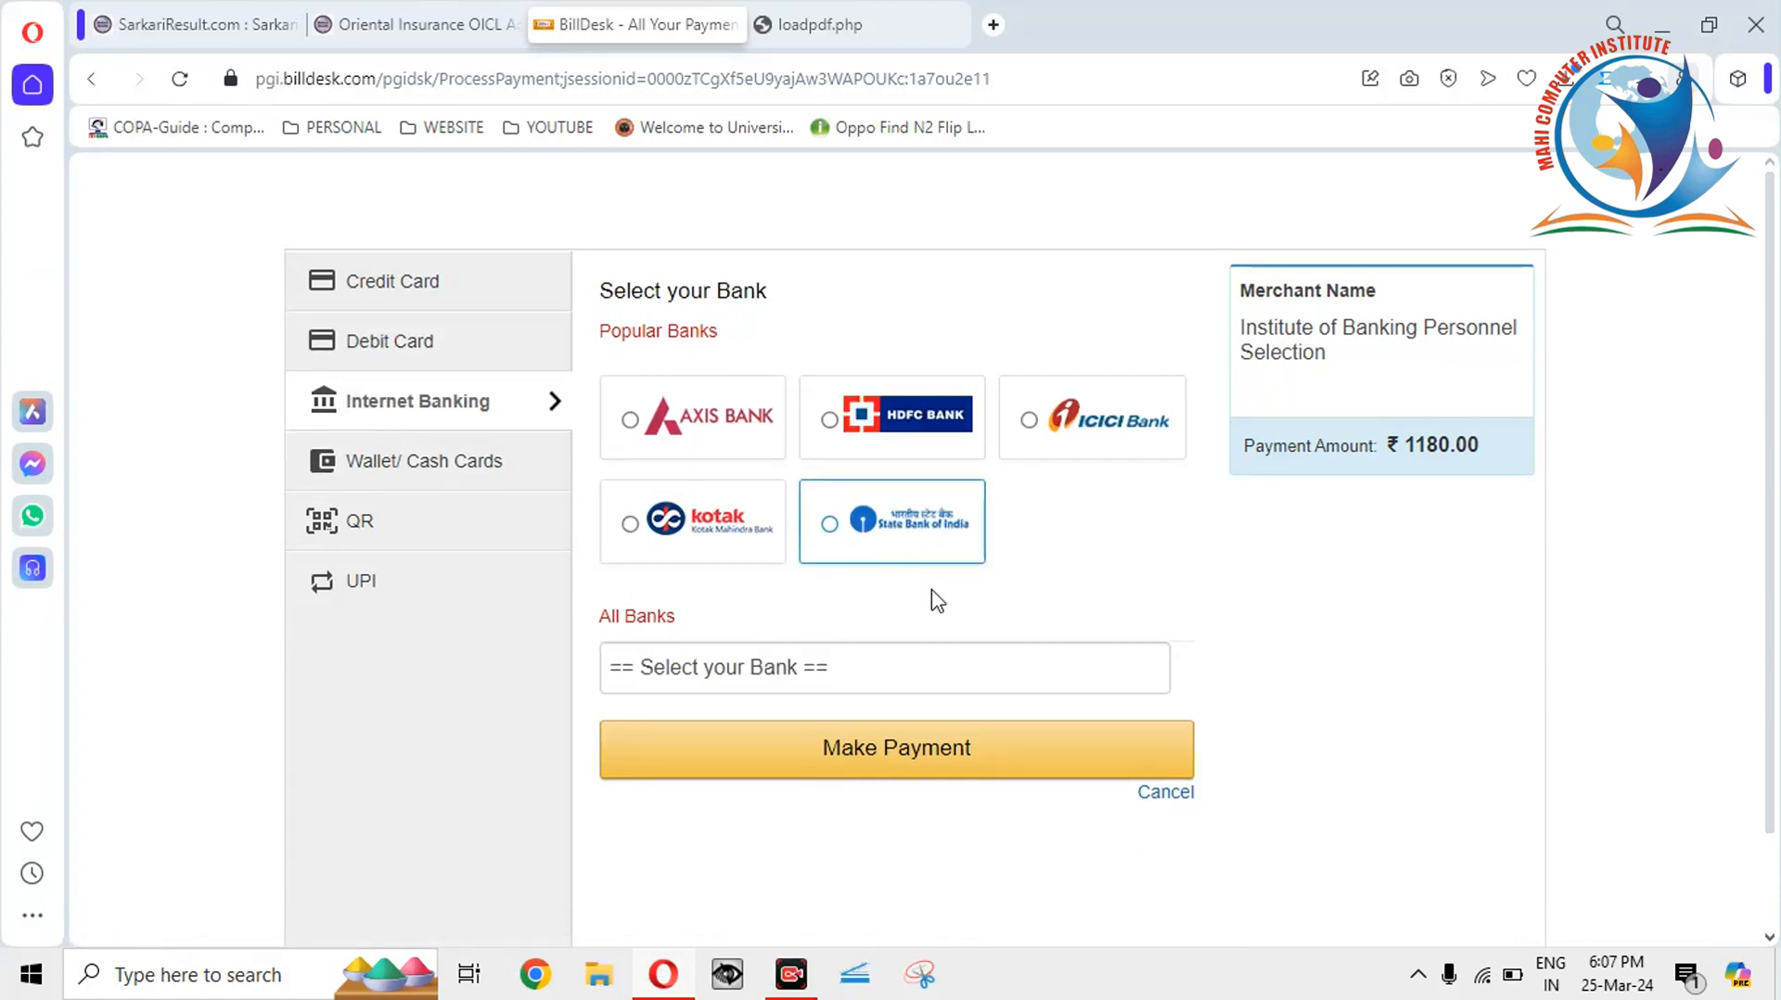
{"action": "left_click", "coordinate": [904, 676]}
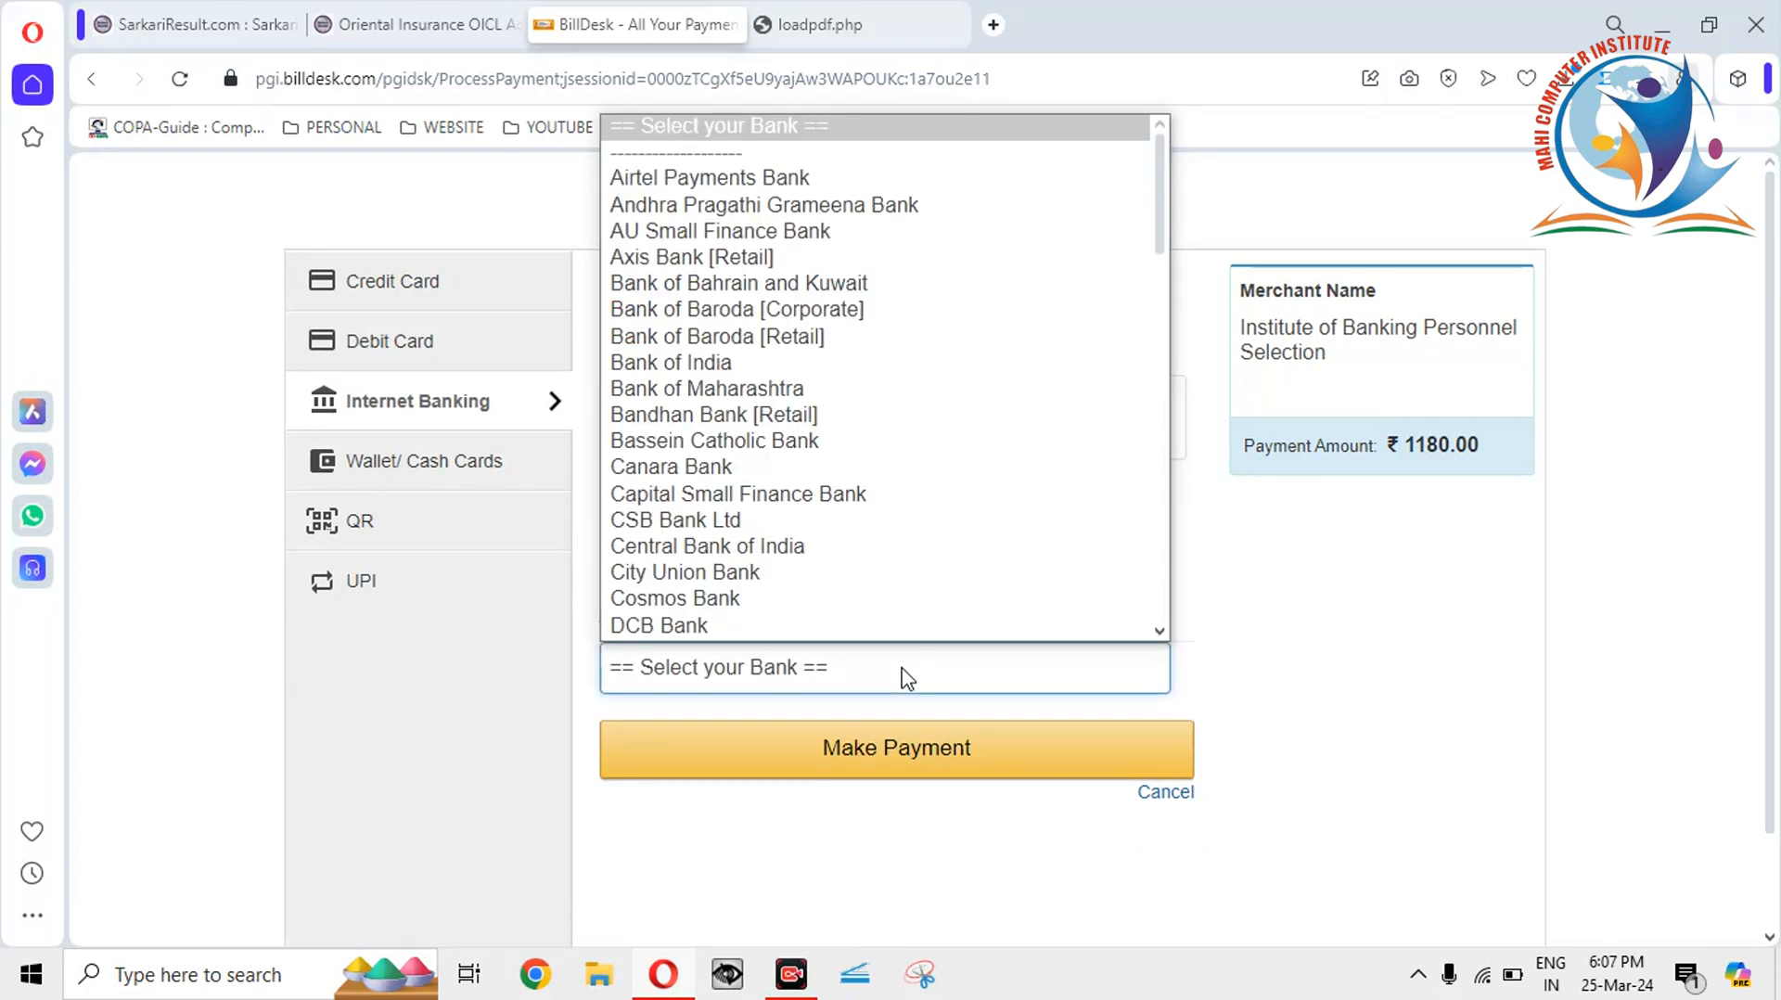
{"action": "left_click", "coordinate": [371, 471]}
{"action": "left_click", "coordinate": [371, 471]}
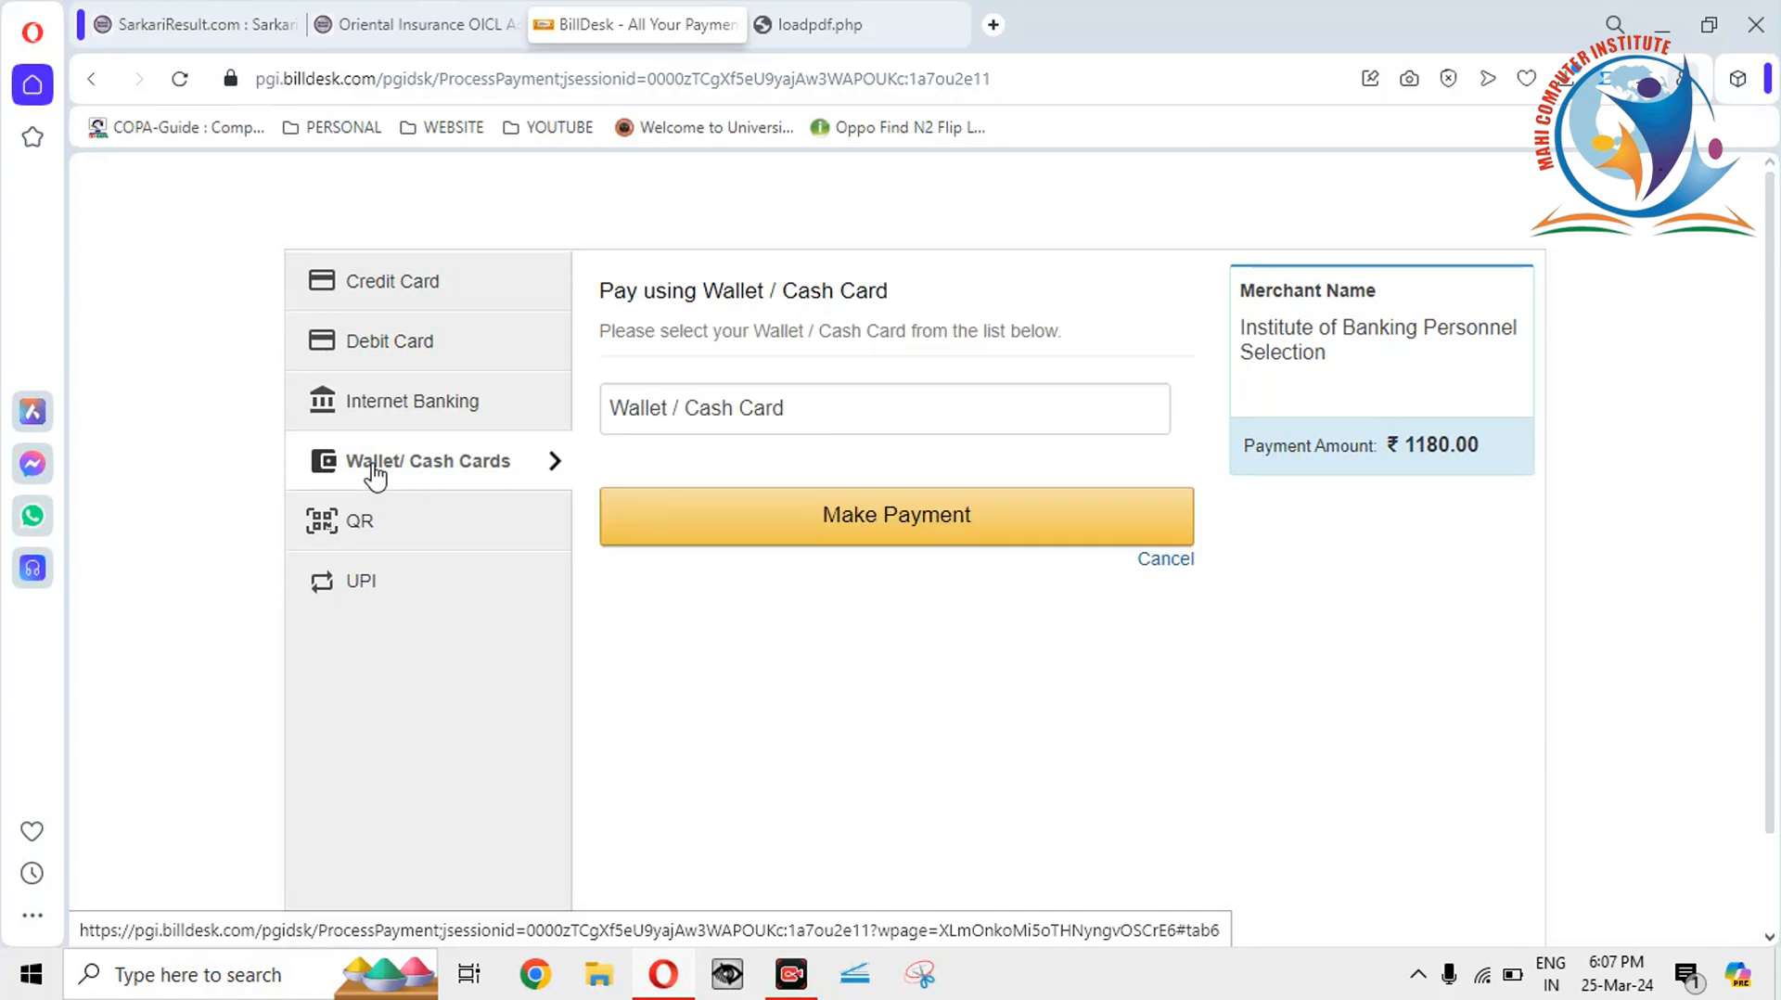
{"action": "left_click", "coordinate": [664, 416]}
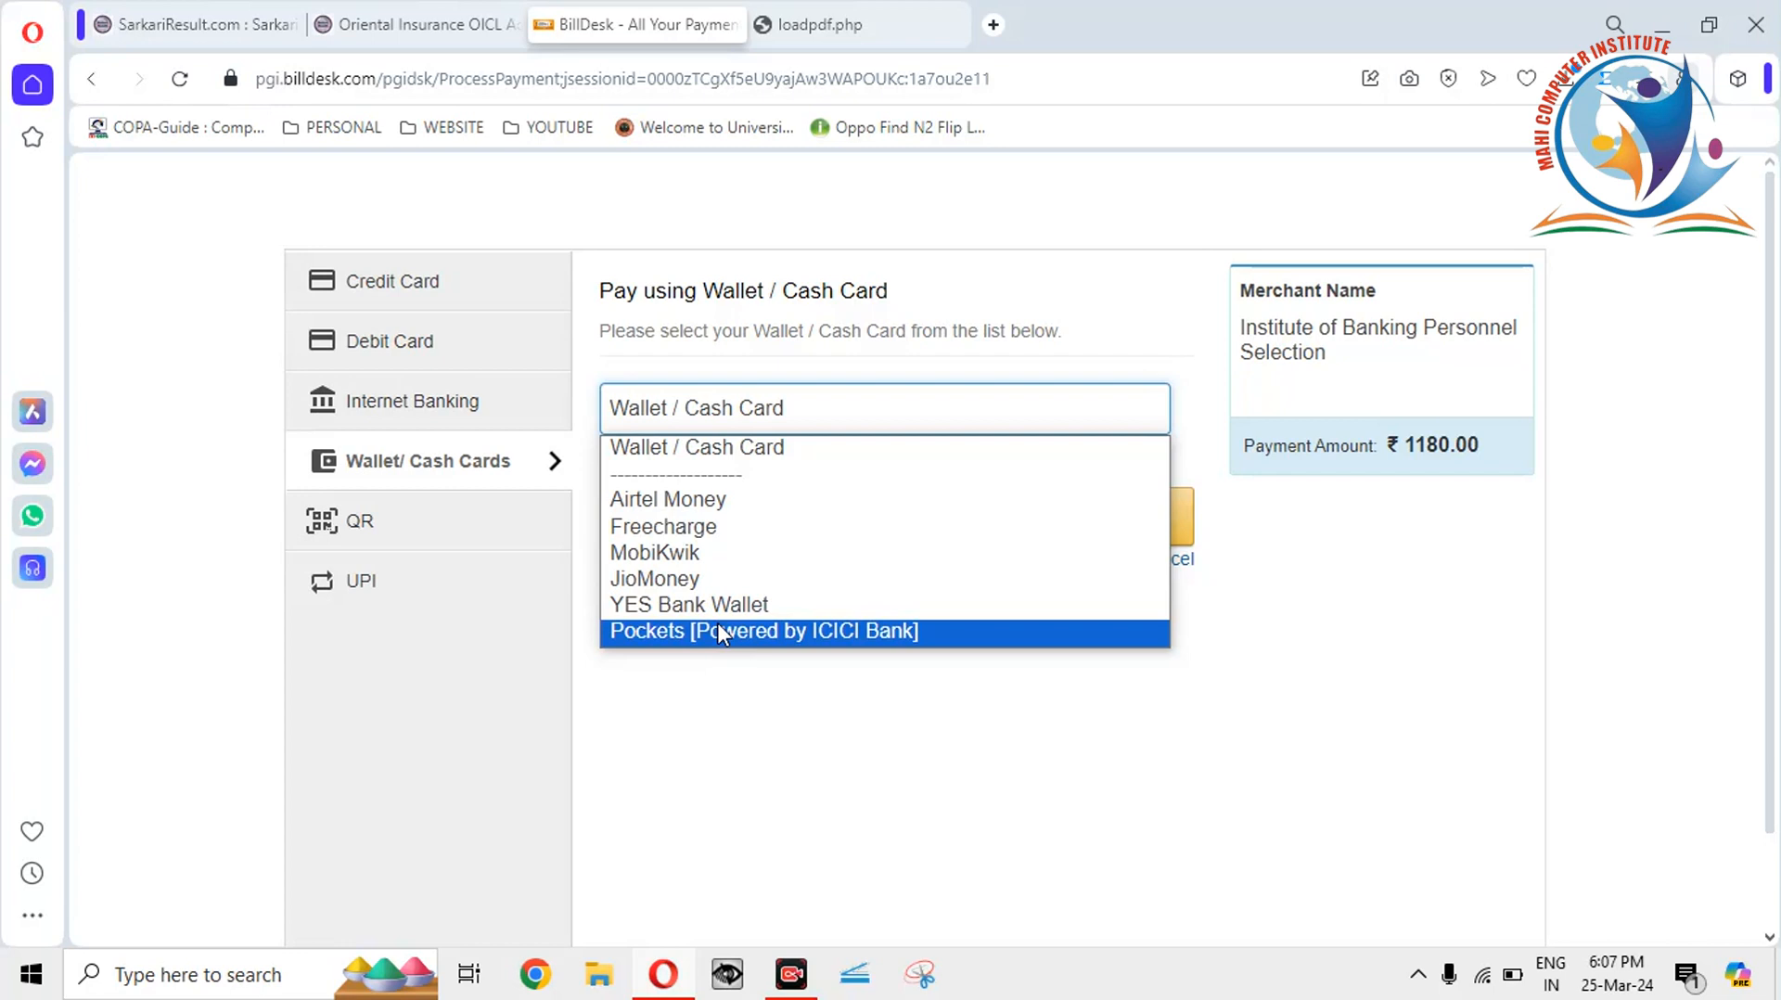
{"action": "left_click", "coordinate": [389, 532]}
Choose QR code payment and start the ₹1180.00 payment, accepting the convenience fees dialog.
{"action": "left_click", "coordinate": [390, 532]}
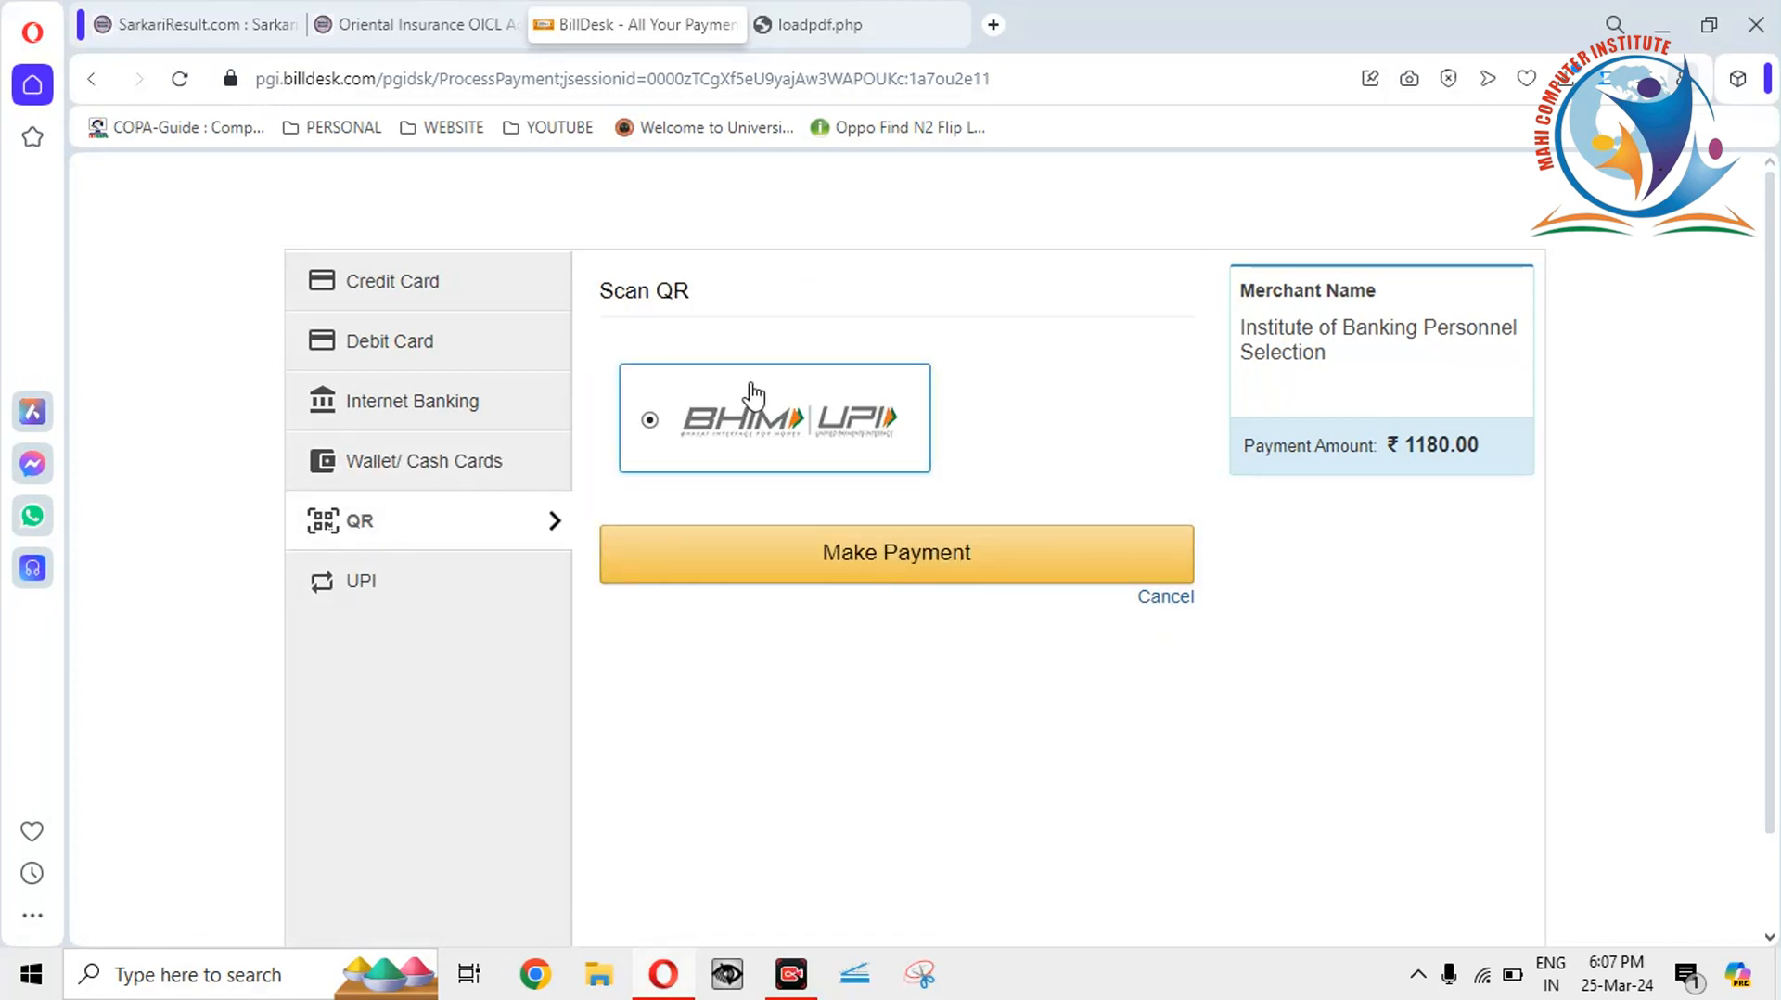
{"action": "left_click", "coordinate": [433, 596]}
{"action": "left_click", "coordinate": [432, 544]}
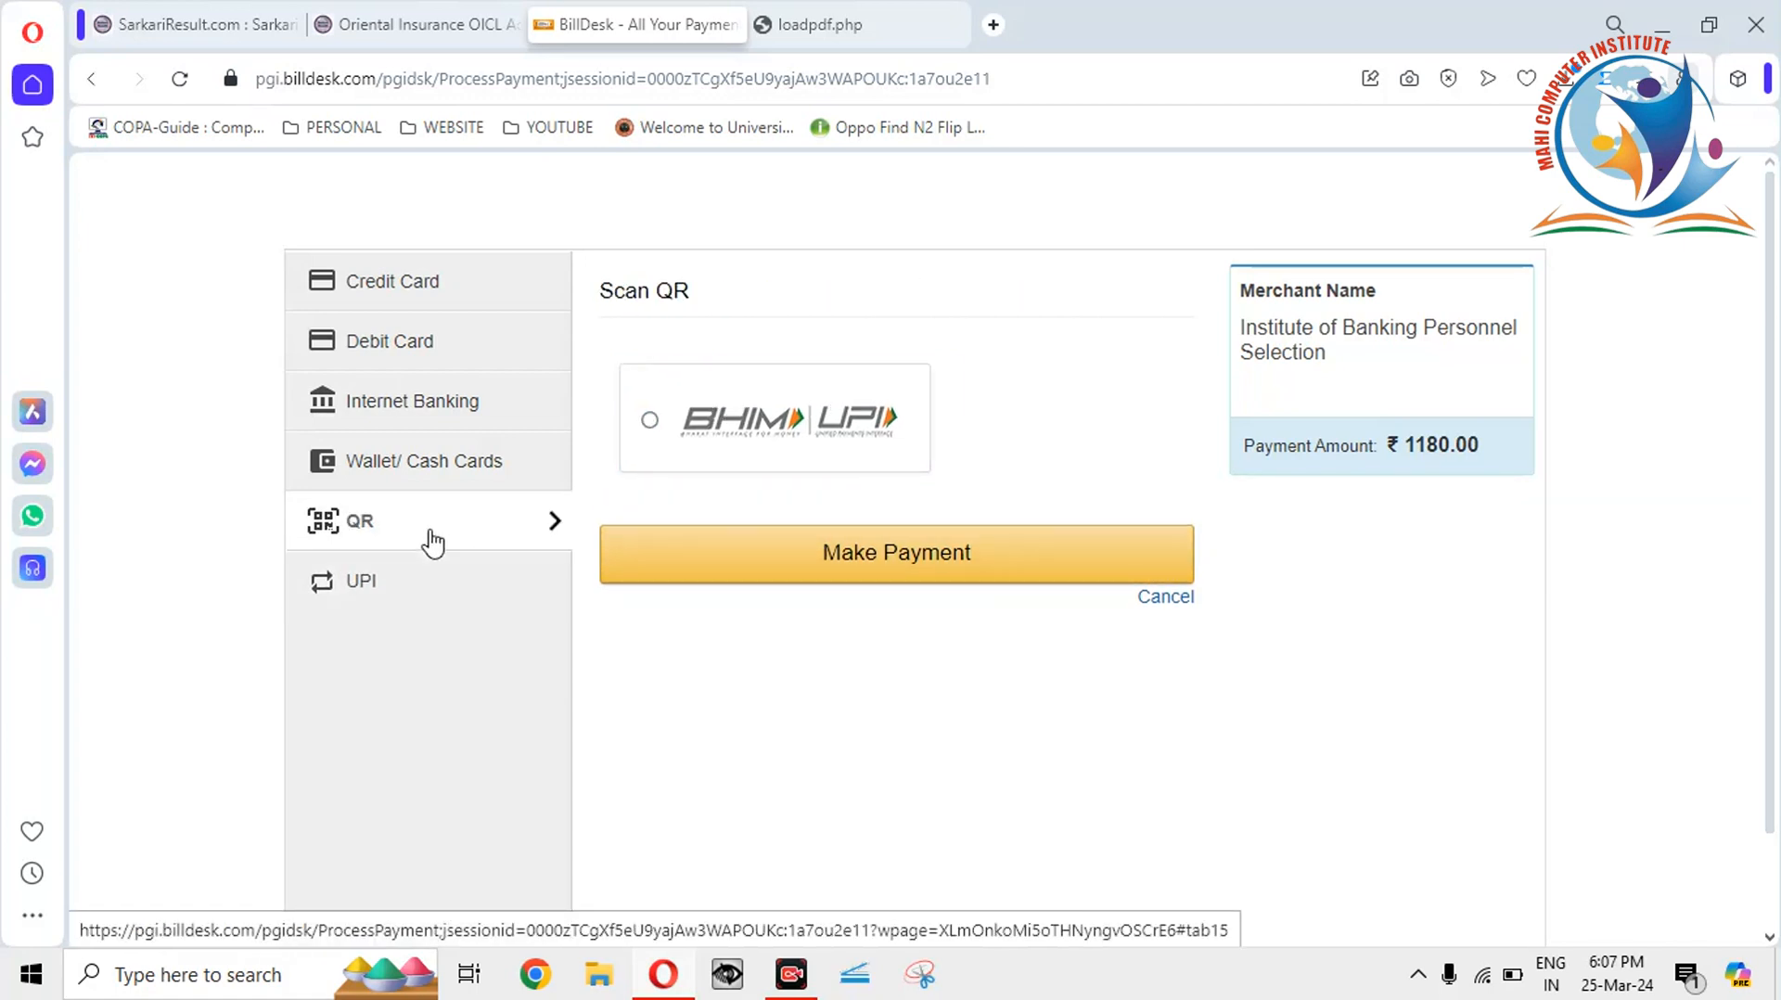
{"action": "left_click", "coordinate": [729, 571]}
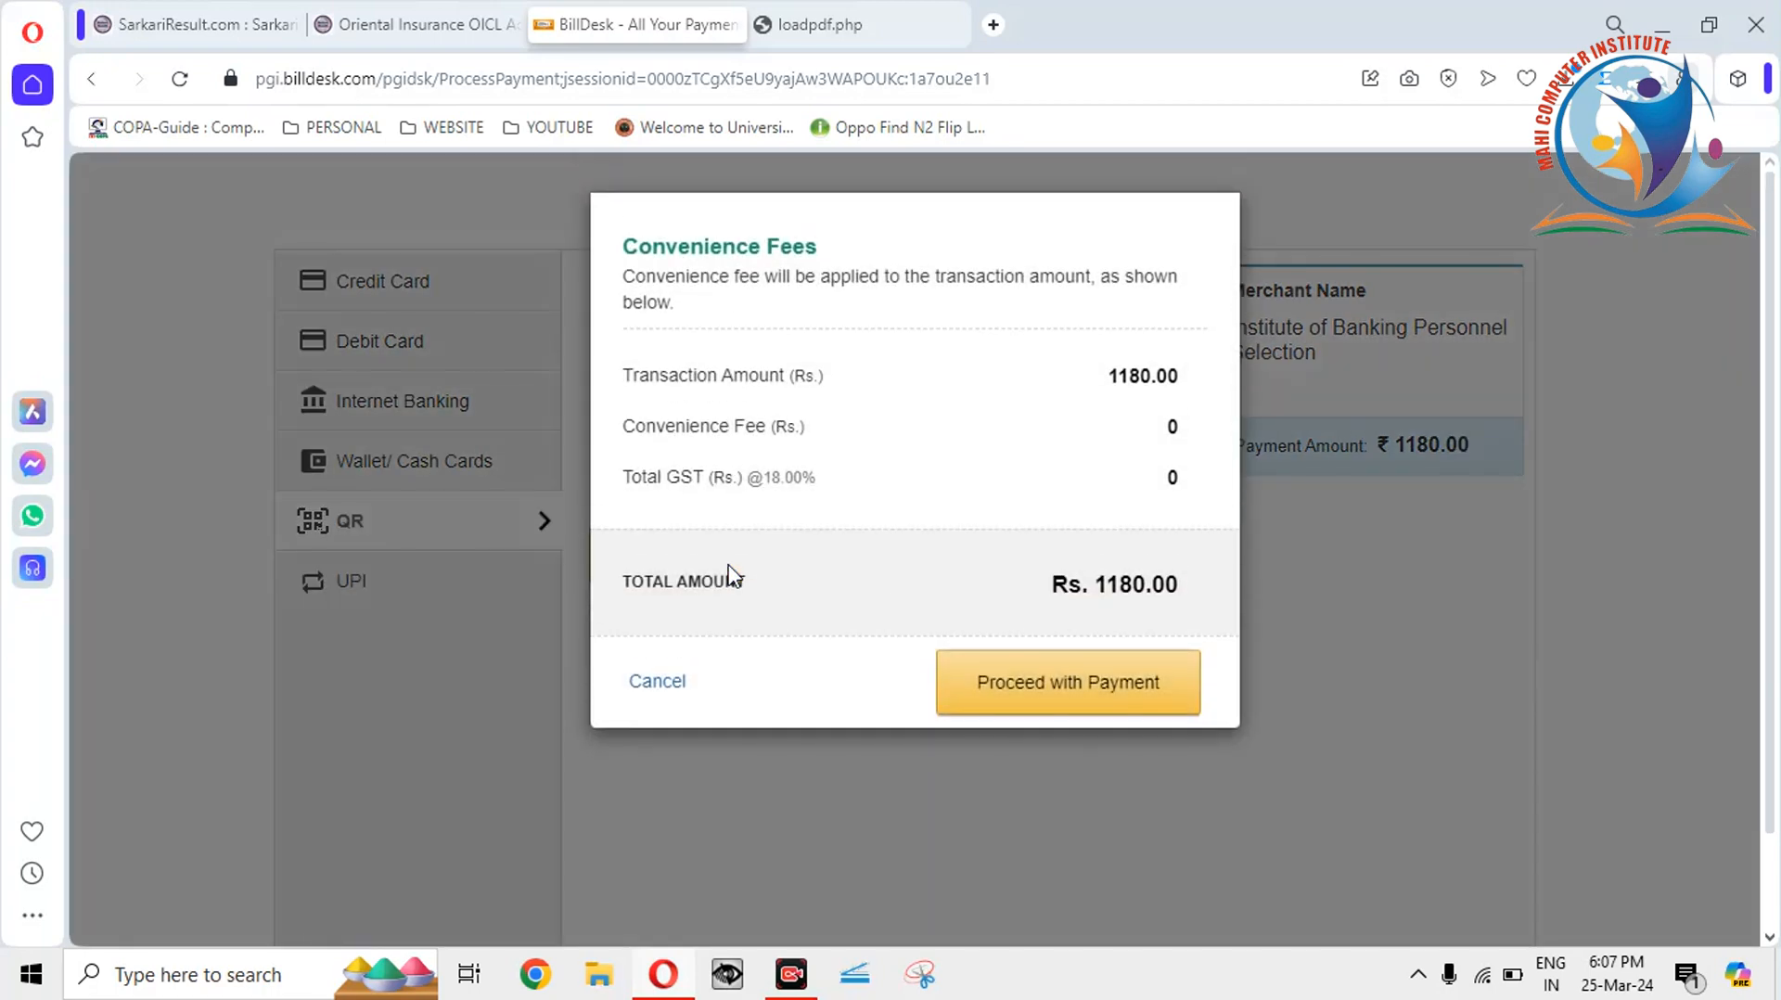
{"action": "left_click", "coordinate": [1023, 688]}
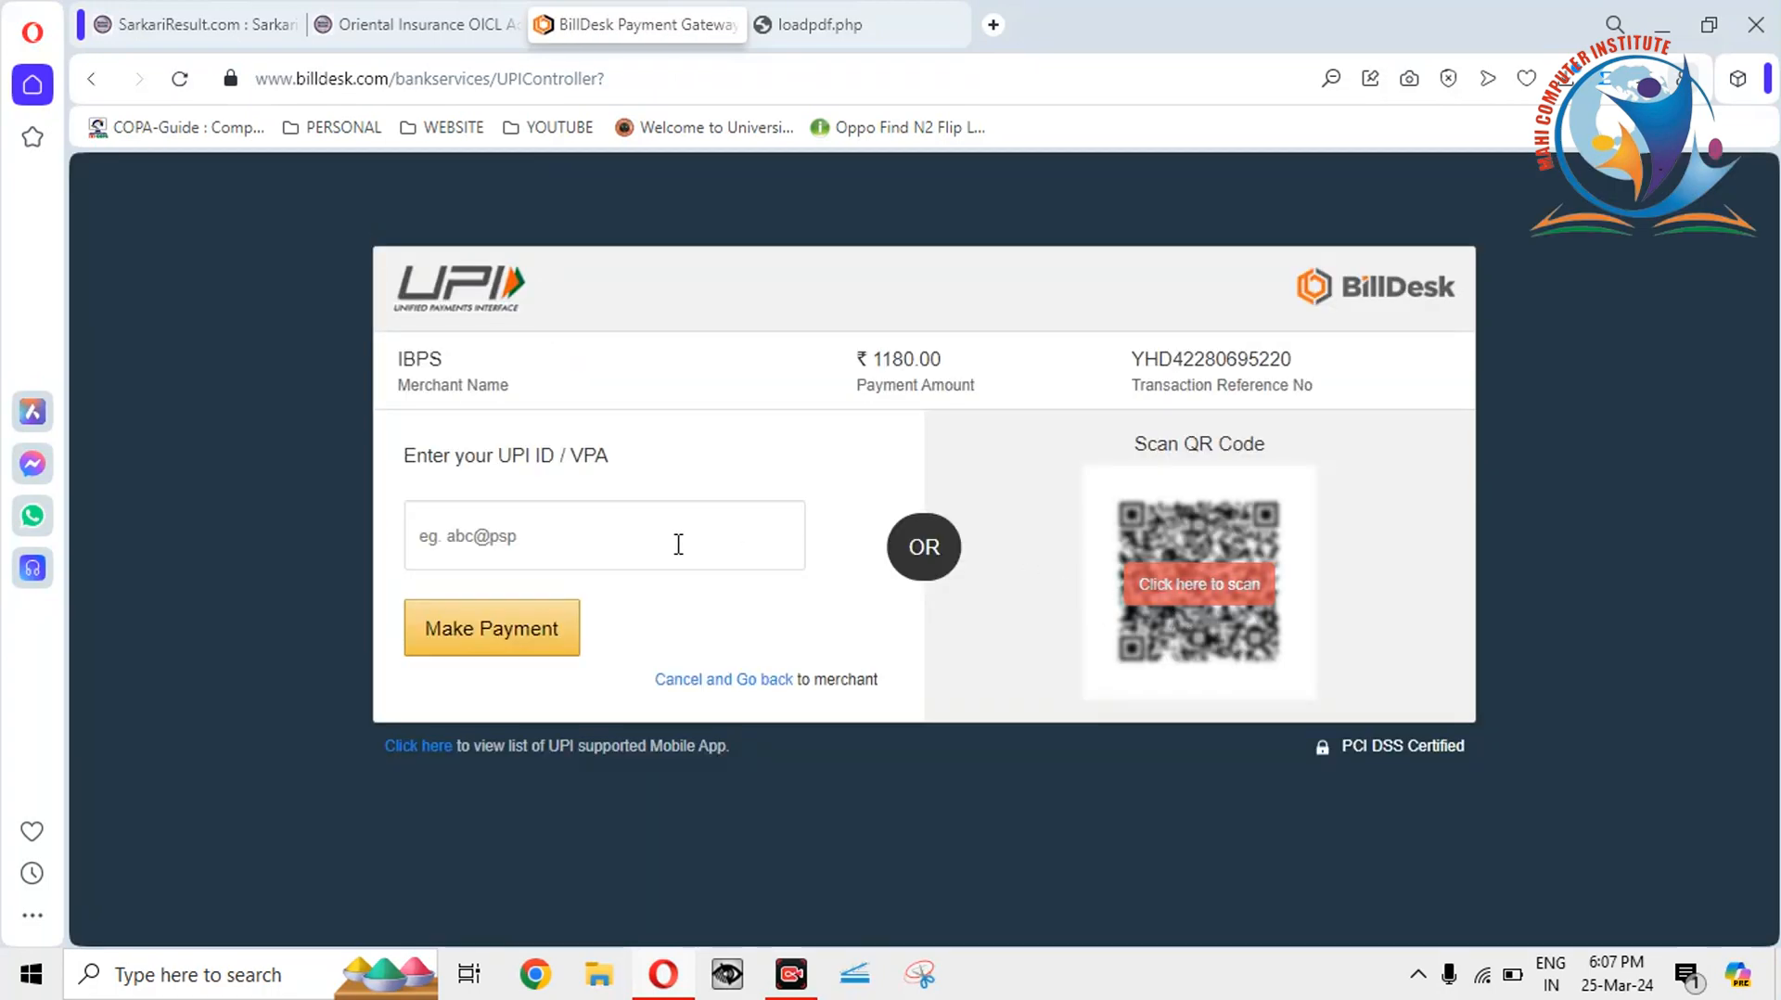
Reveal the UPI QR code for scanning, then close the loadpdf.php and BillDesk payment tabs.
{"action": "left_click", "coordinate": [481, 534]}
{"action": "left_click", "coordinate": [1217, 584]}
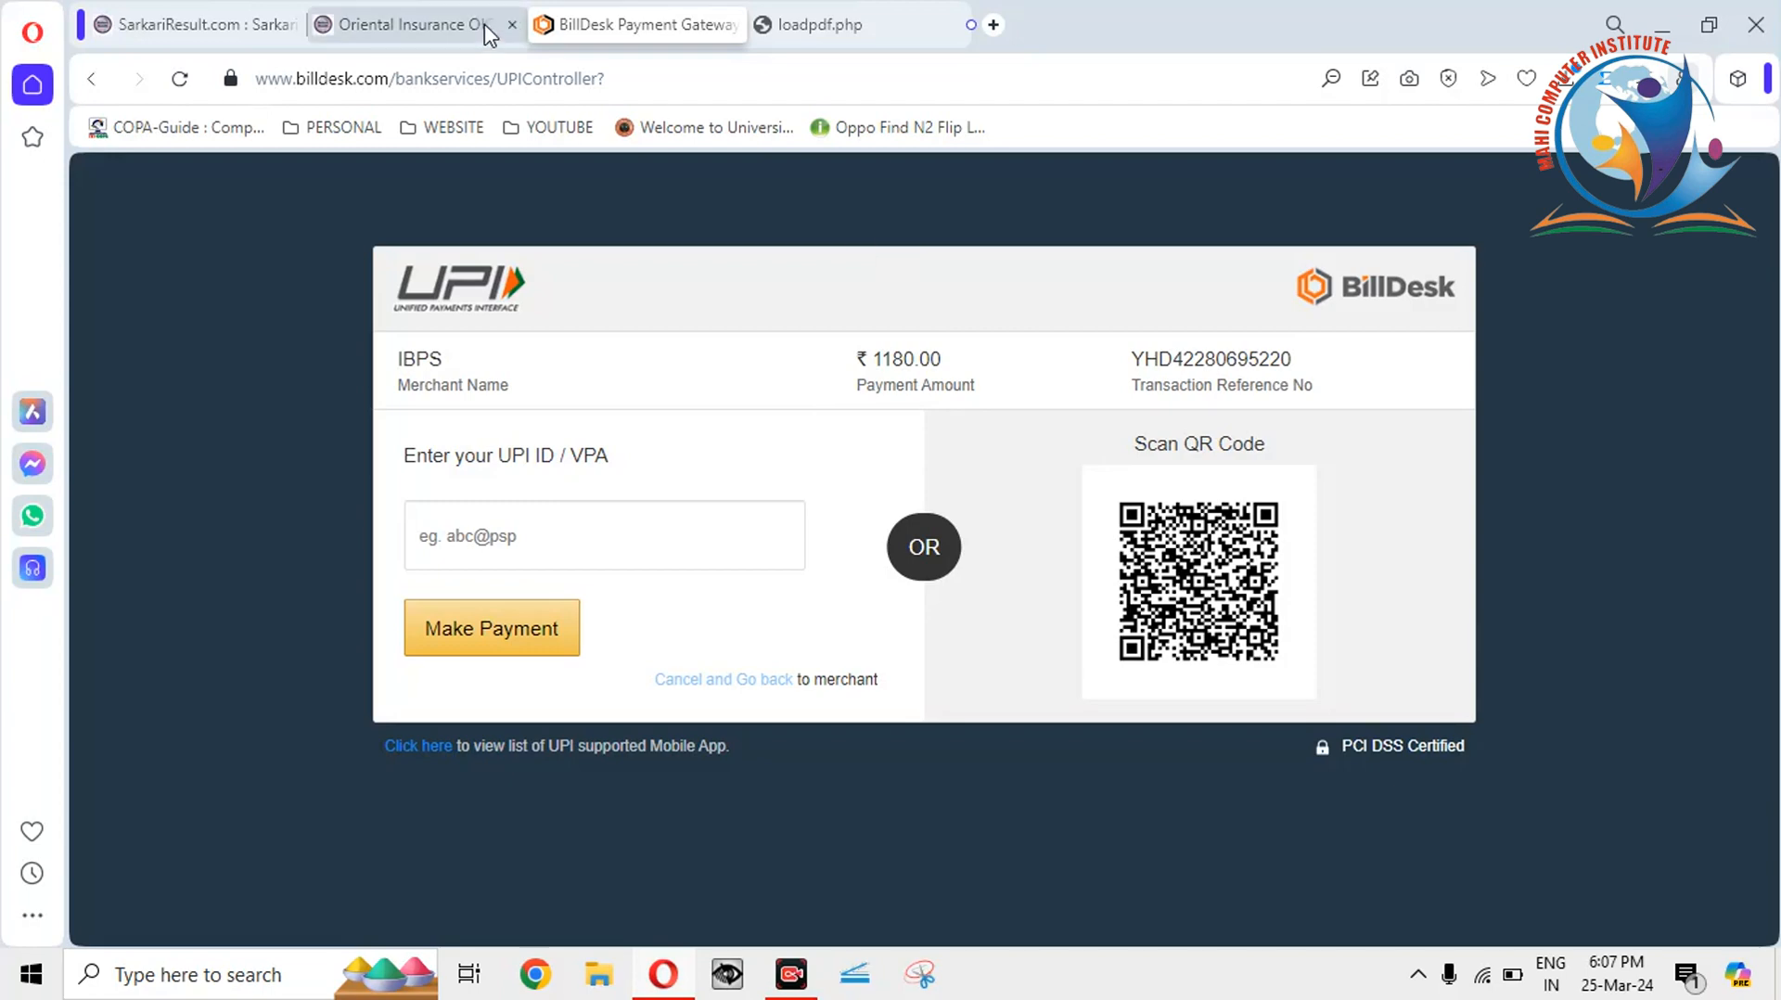
{"action": "left_click", "coordinate": [842, 25]}
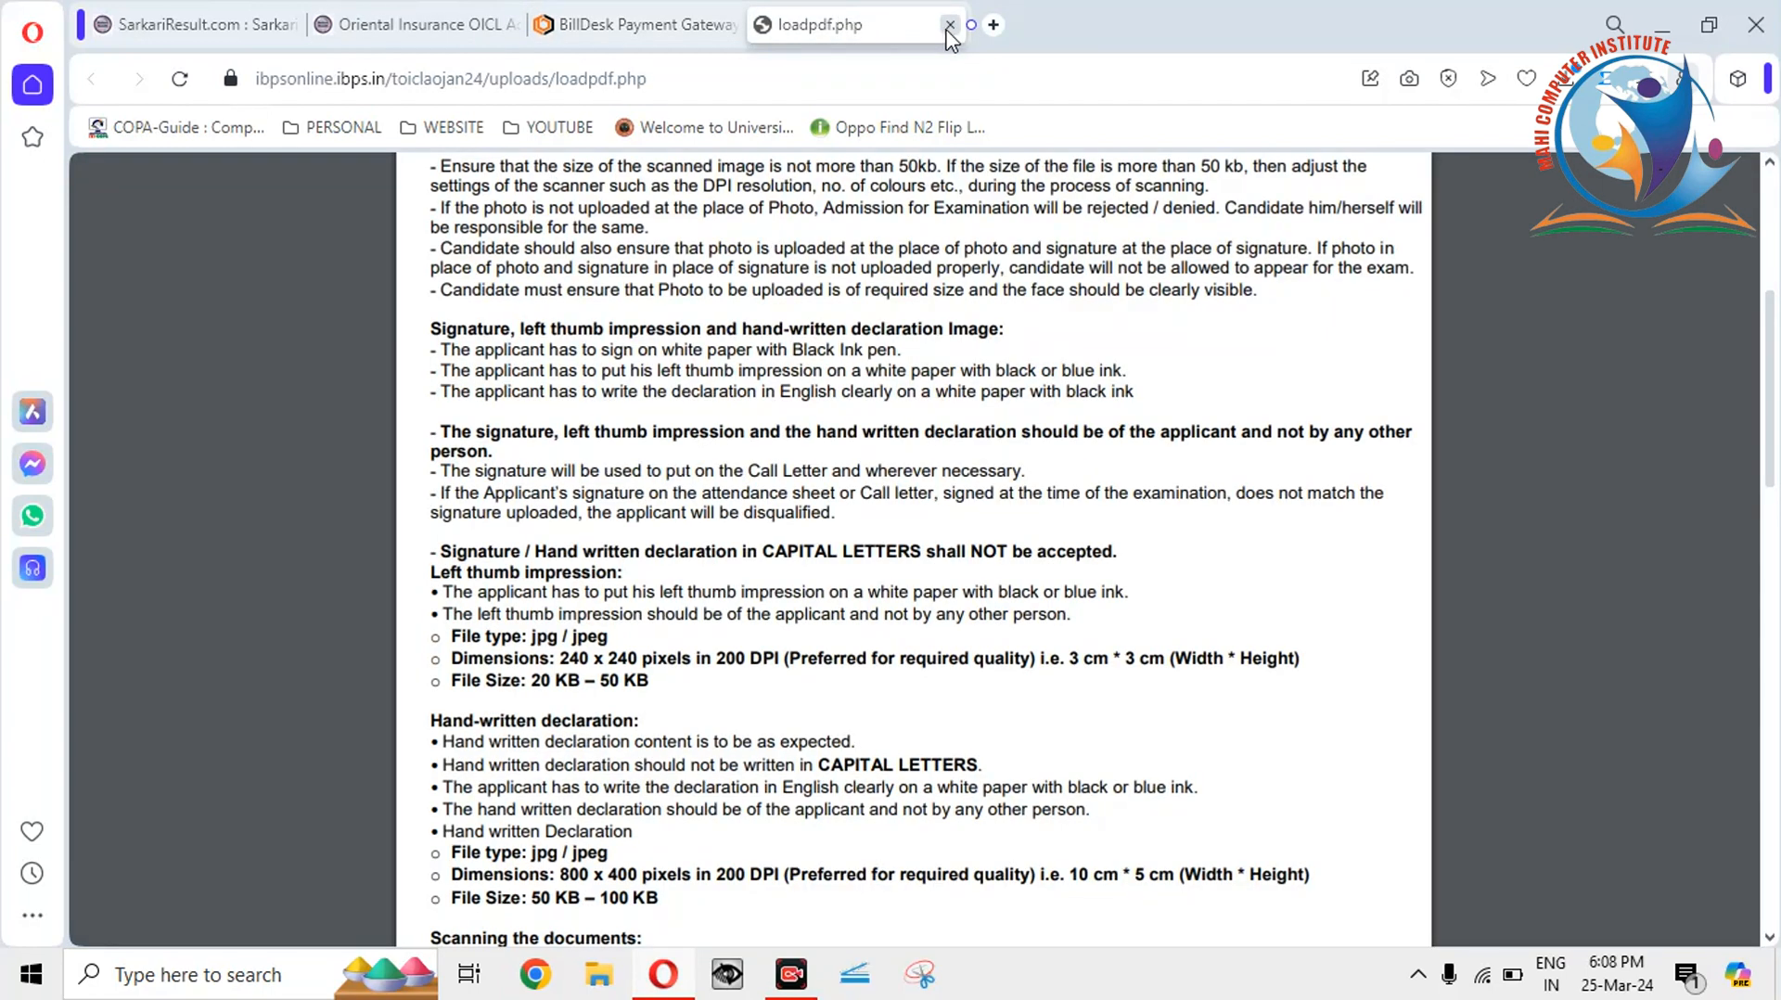
{"action": "left_click", "coordinate": [950, 25]}
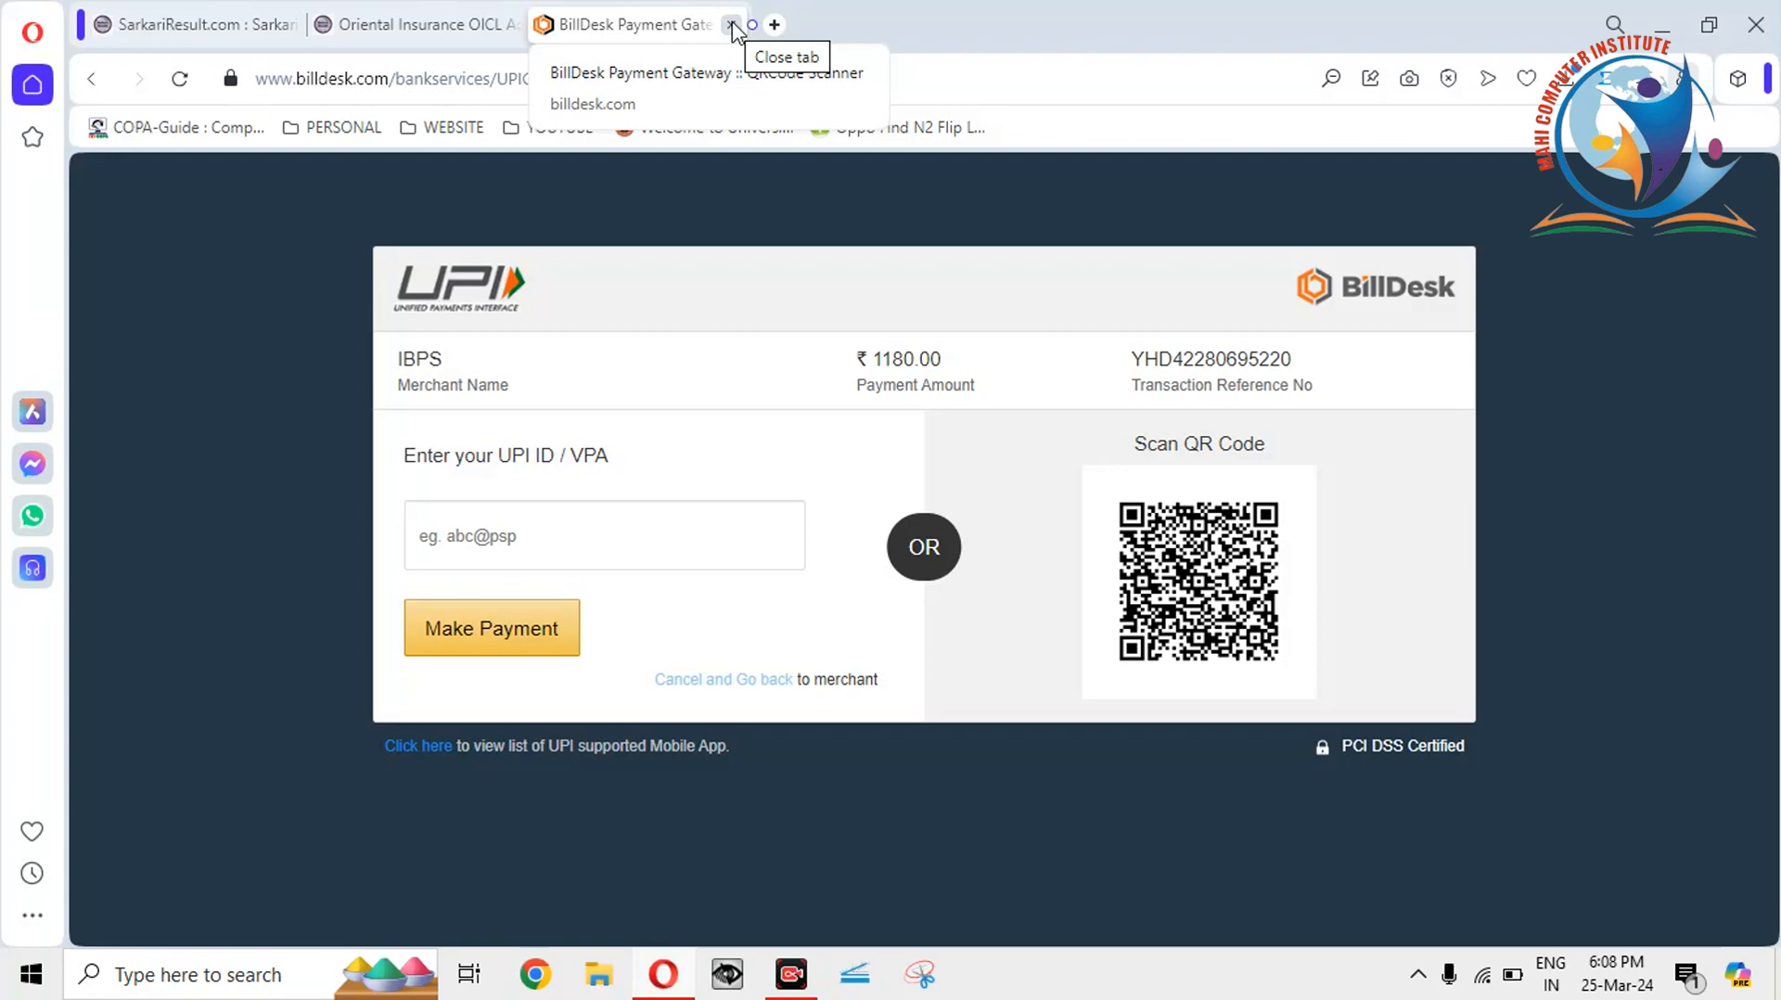
{"action": "left_click", "coordinate": [732, 25]}
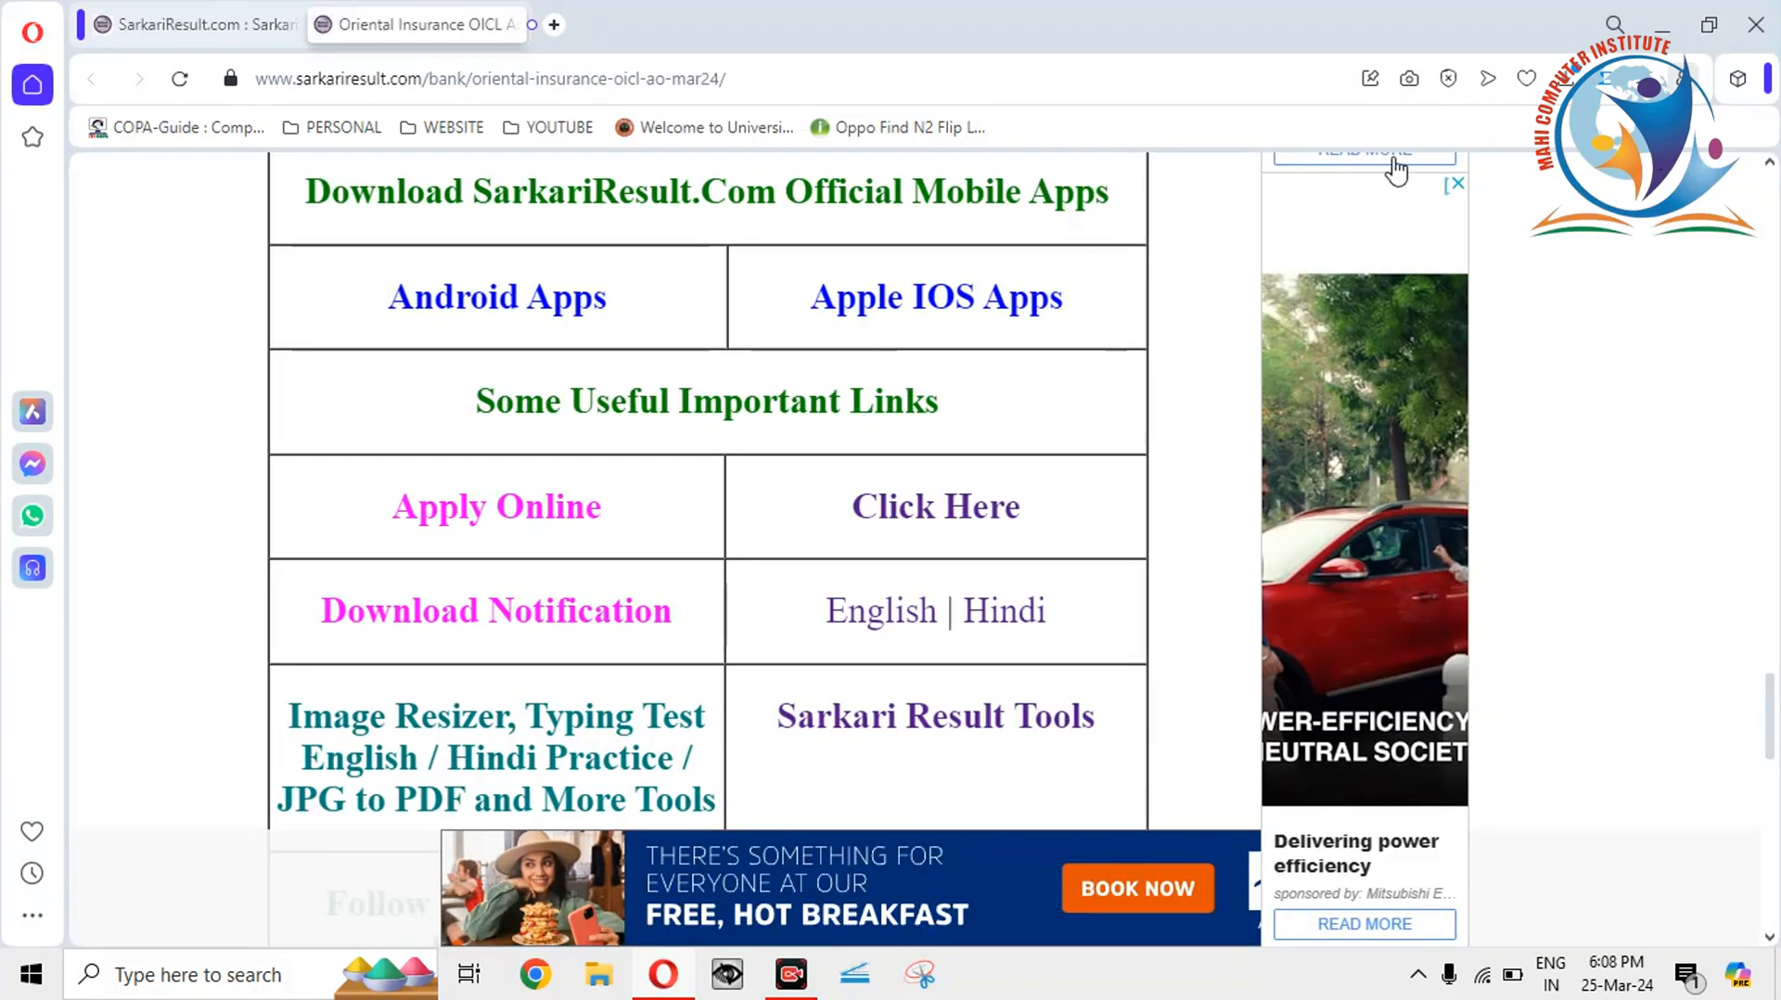
Open the saved Recruitment of 100 Administrative Officers PDF from the desktop, scroll through it in Acrobat, then close it.
{"action": "left_click", "coordinate": [1666, 28]}
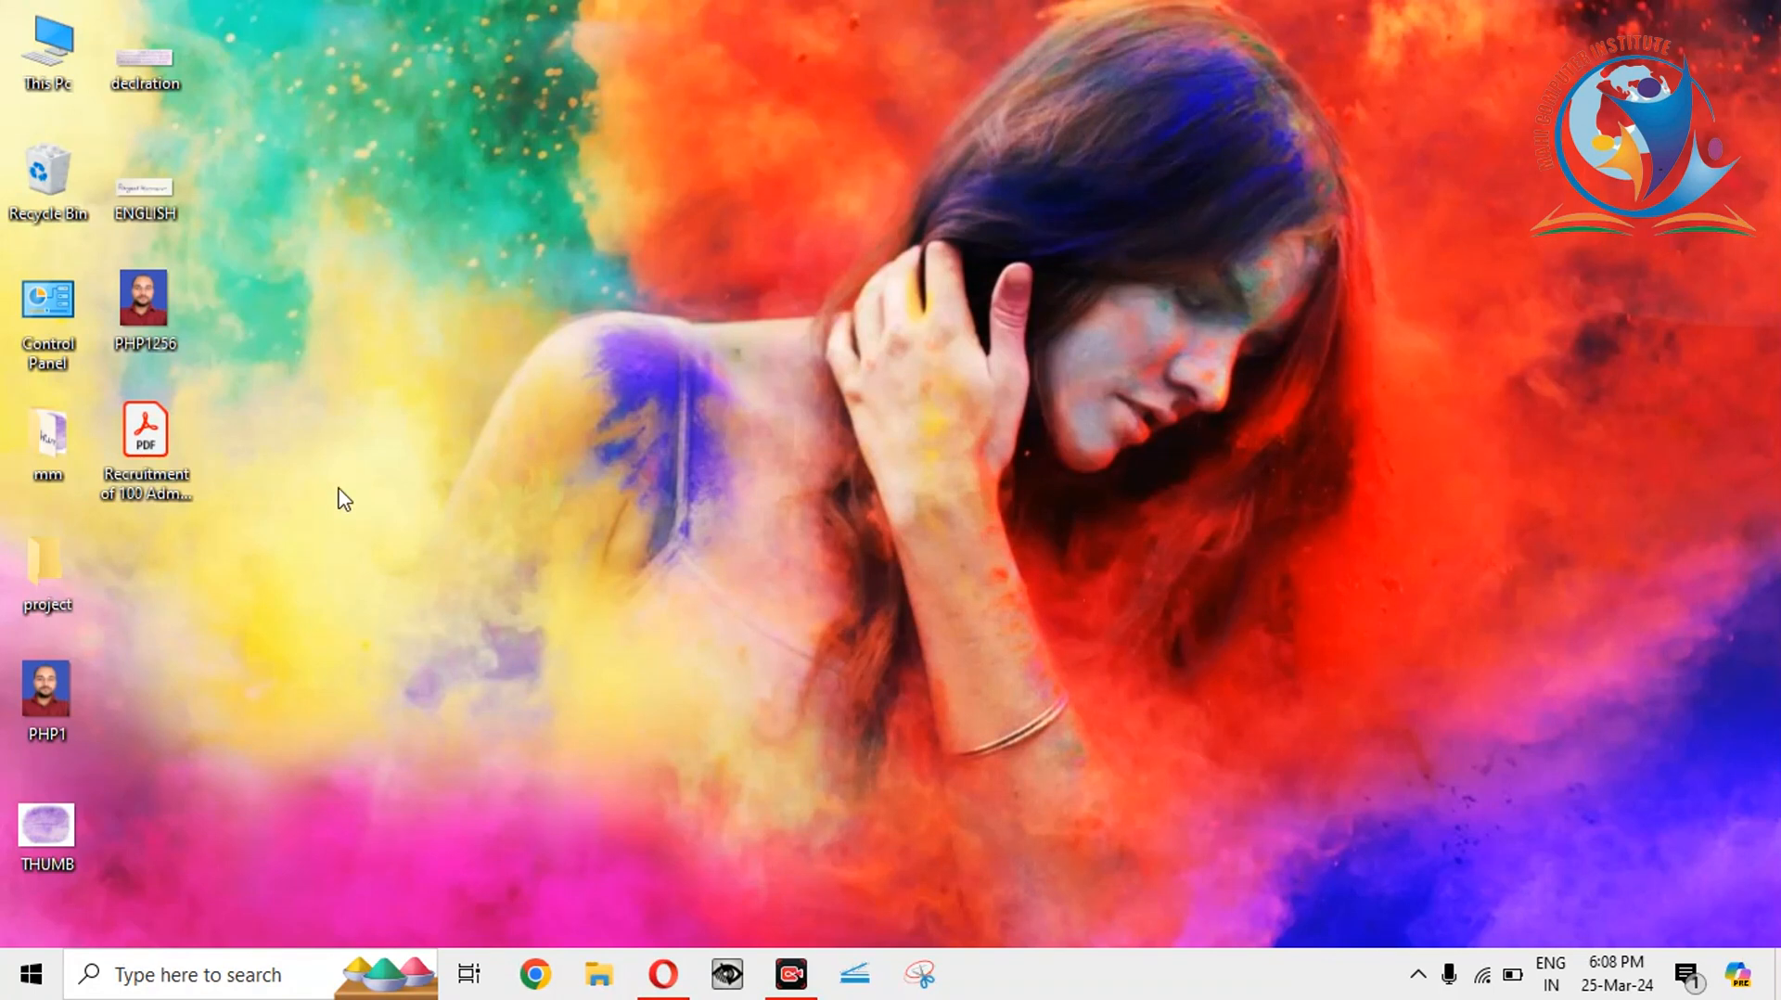
{"action": "left_click", "coordinate": [146, 449]}
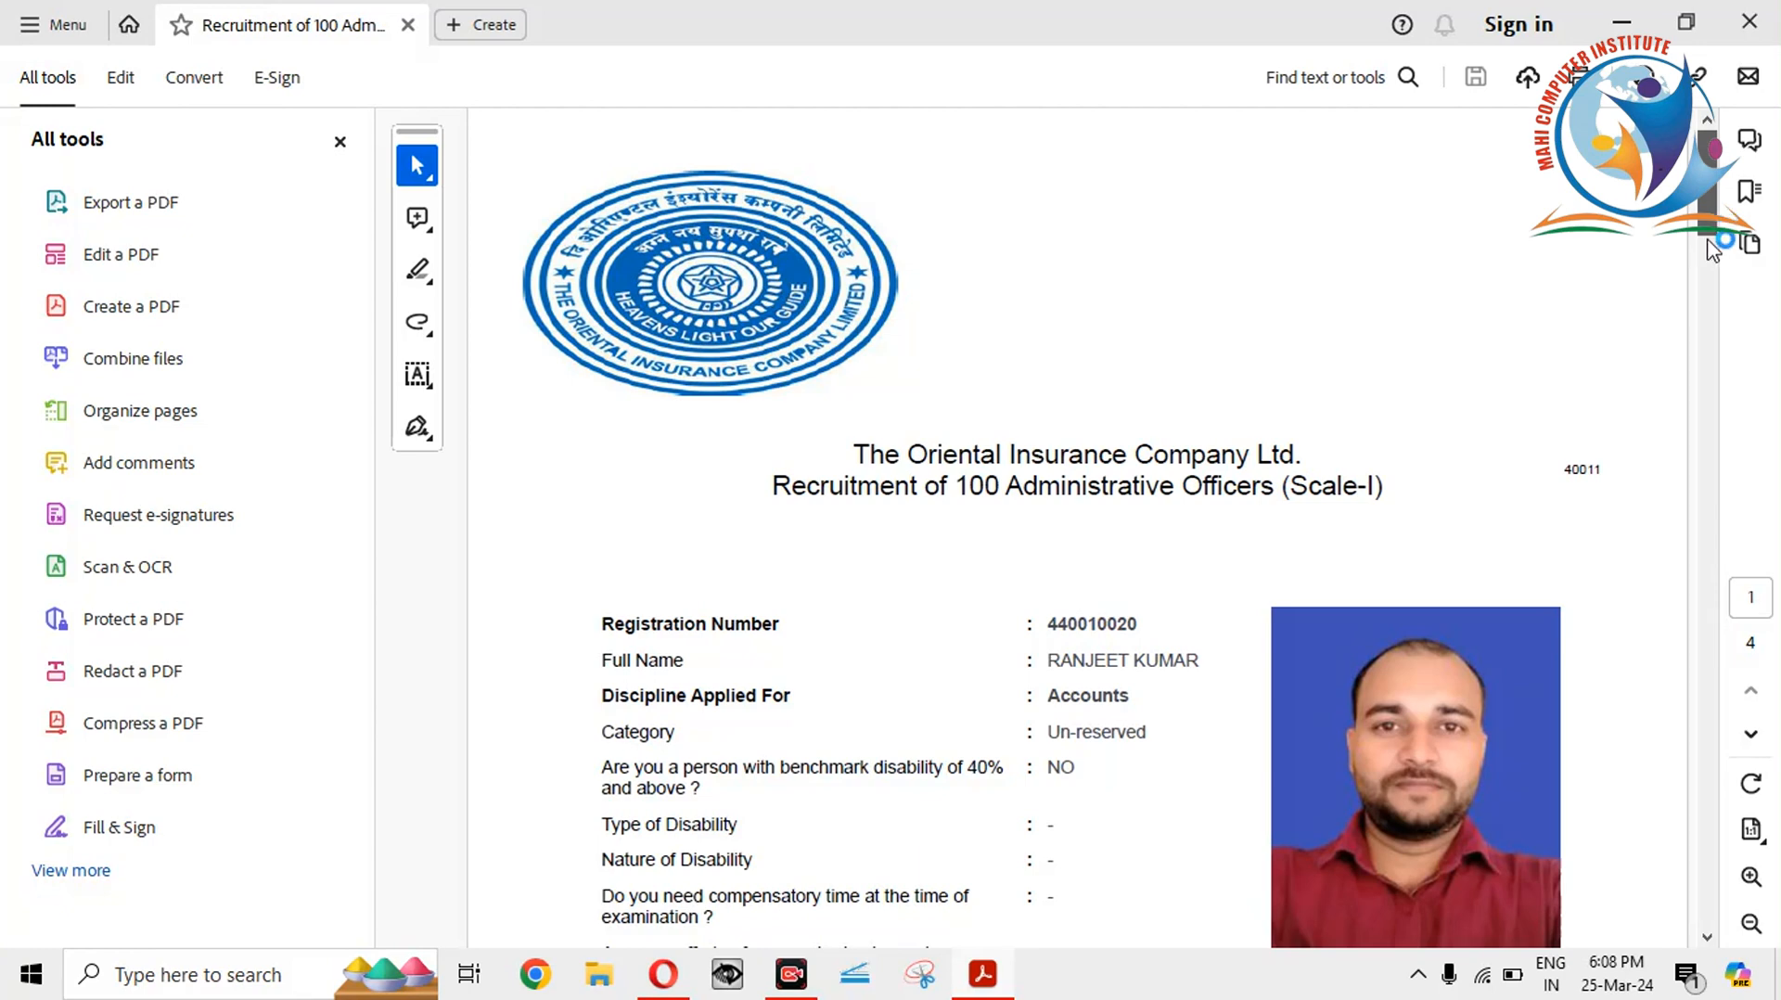
{"action": "left_click_drag", "start_coordinate": [1714, 232], "coordinate": [1711, 751]}
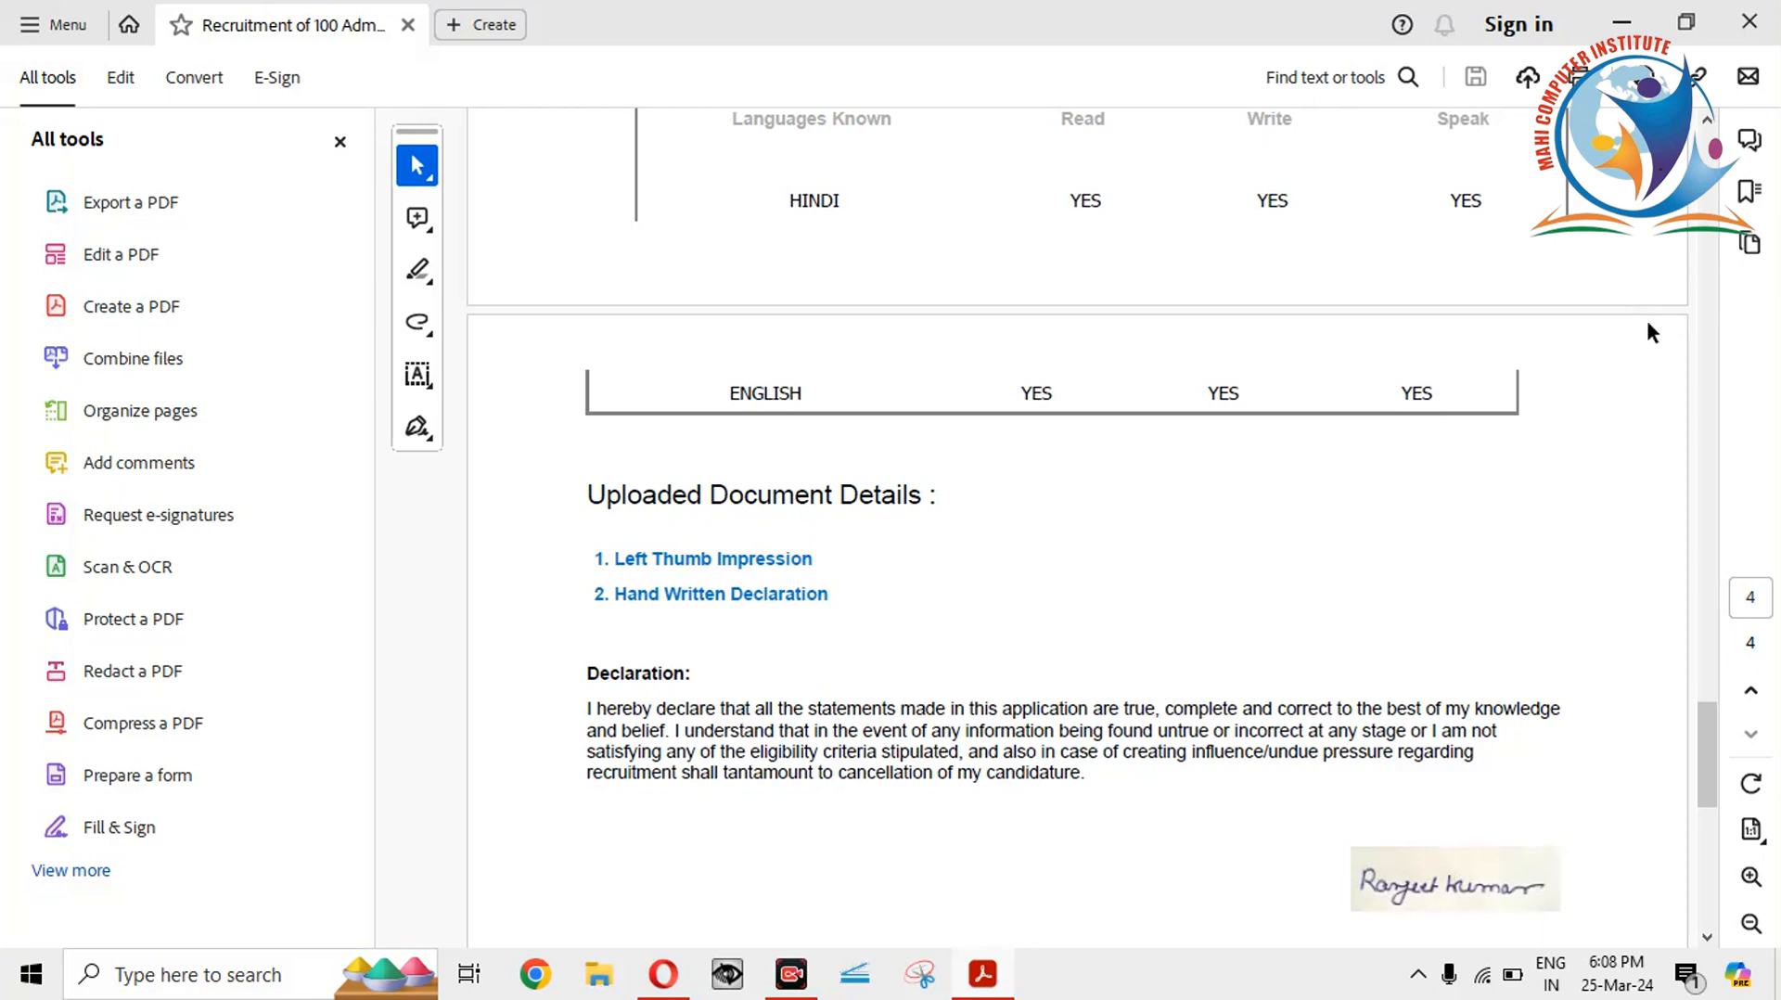
{"action": "scroll", "coordinate": [1722, 364], "scroll_direction": "up", "scroll_amount": 8}
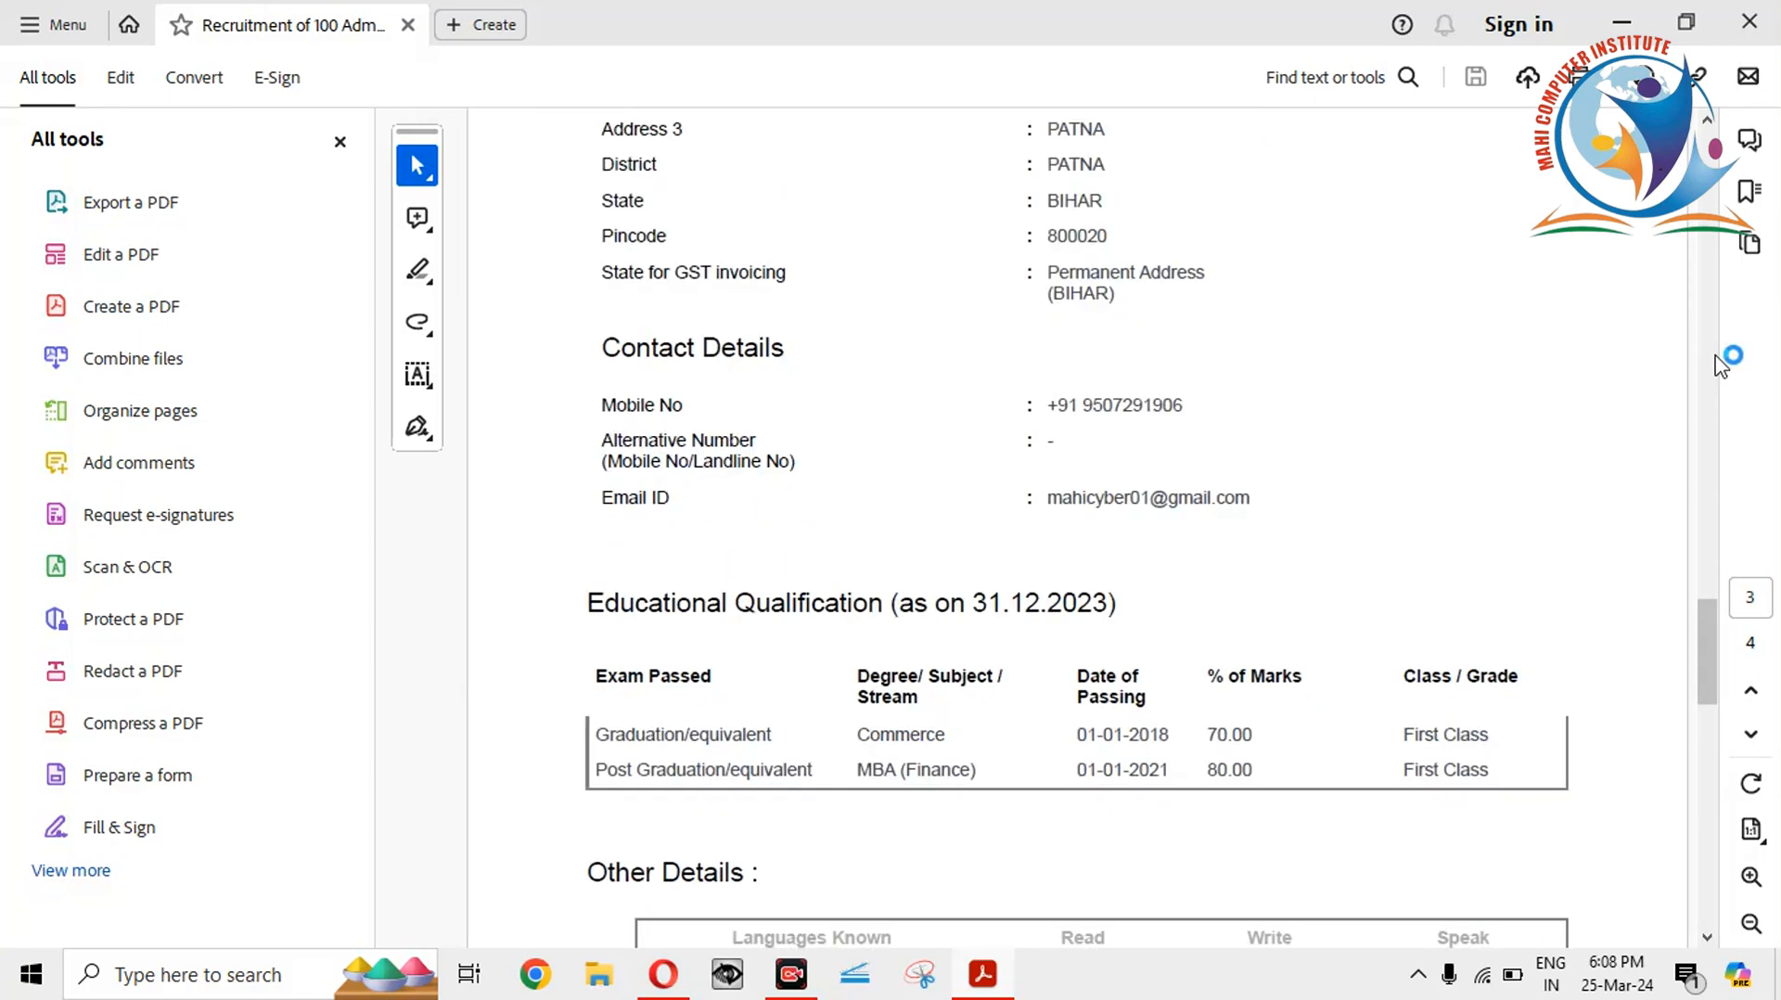
{"action": "scroll", "coordinate": [1698, 228], "scroll_direction": "up", "scroll_amount": 5}
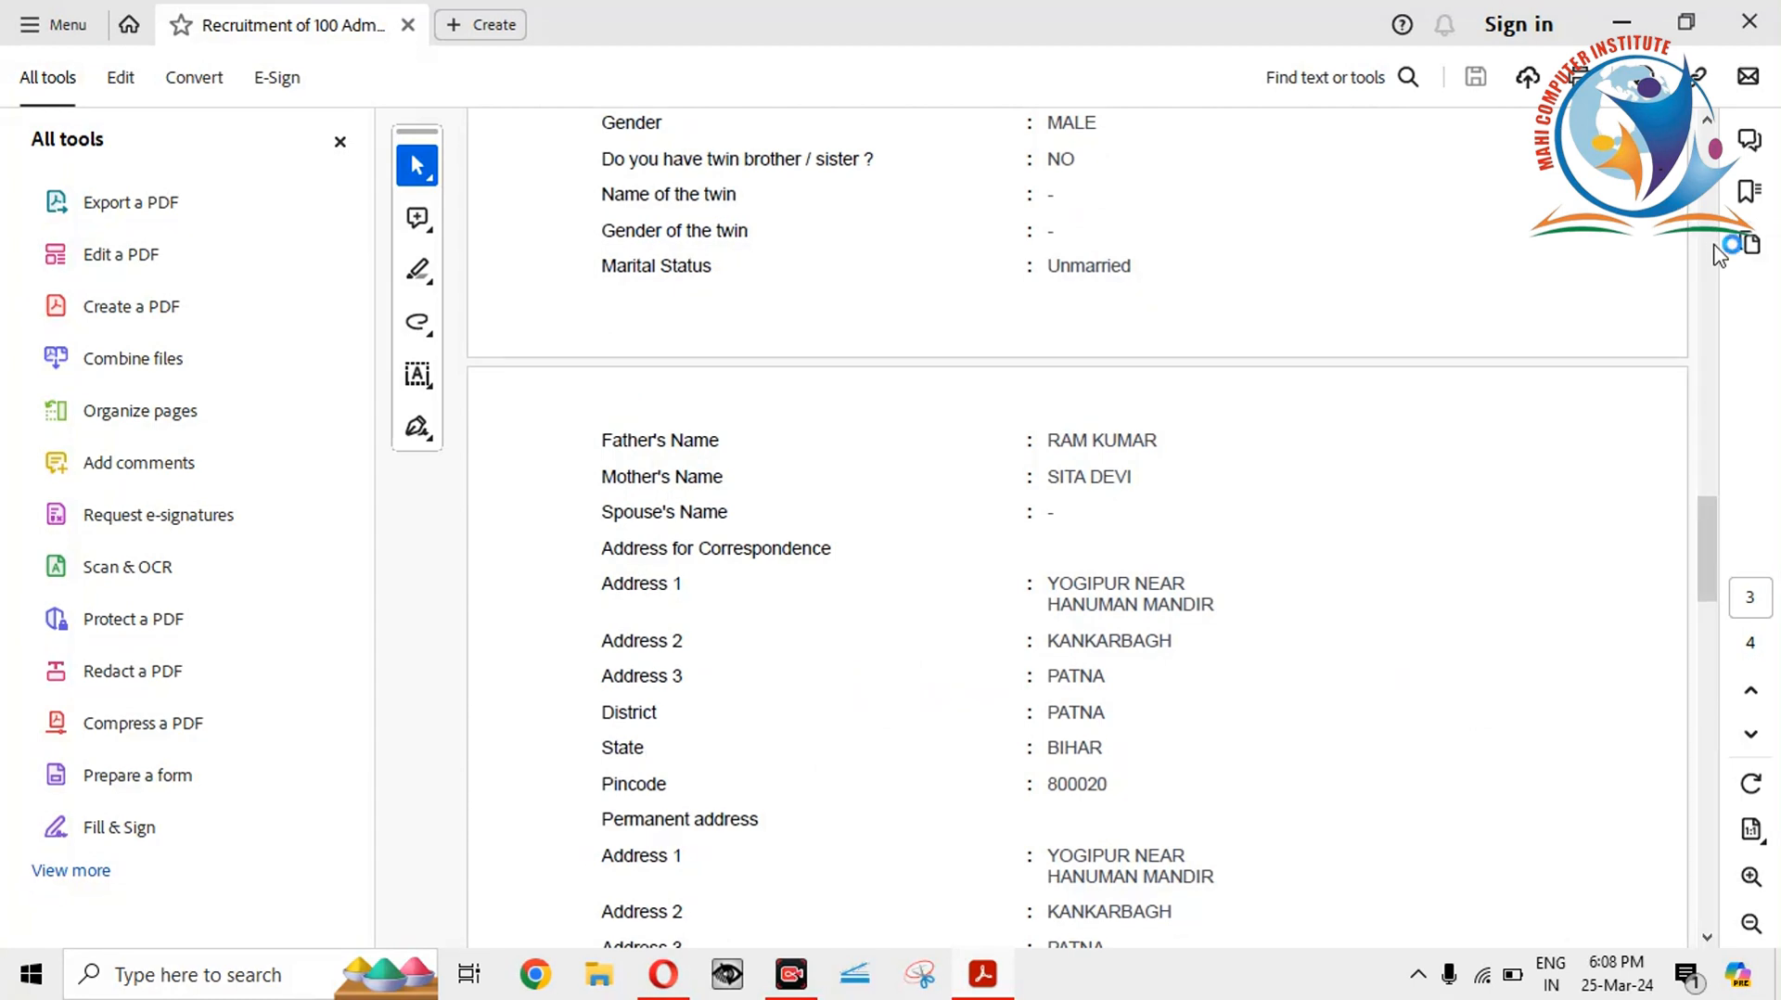
{"action": "scroll", "coordinate": [1715, 255], "scroll_direction": "up", "scroll_amount": 8}
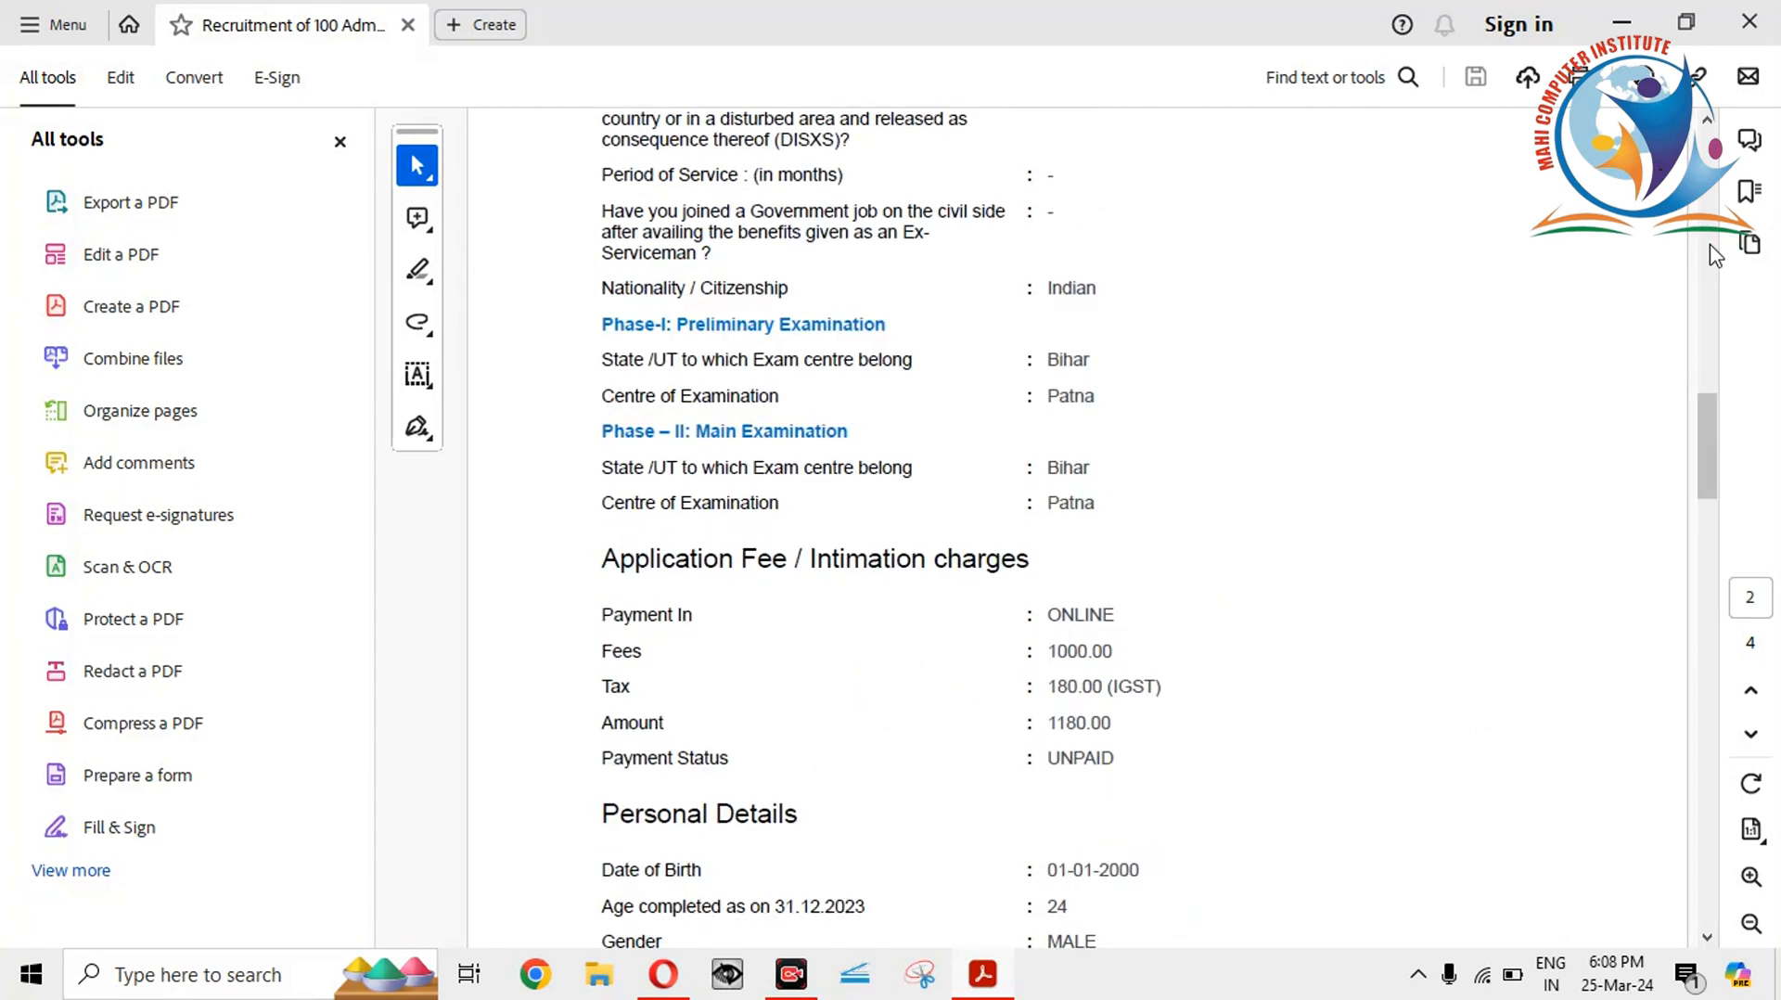
{"action": "scroll", "coordinate": [1711, 251], "scroll_direction": "up", "scroll_amount": 10}
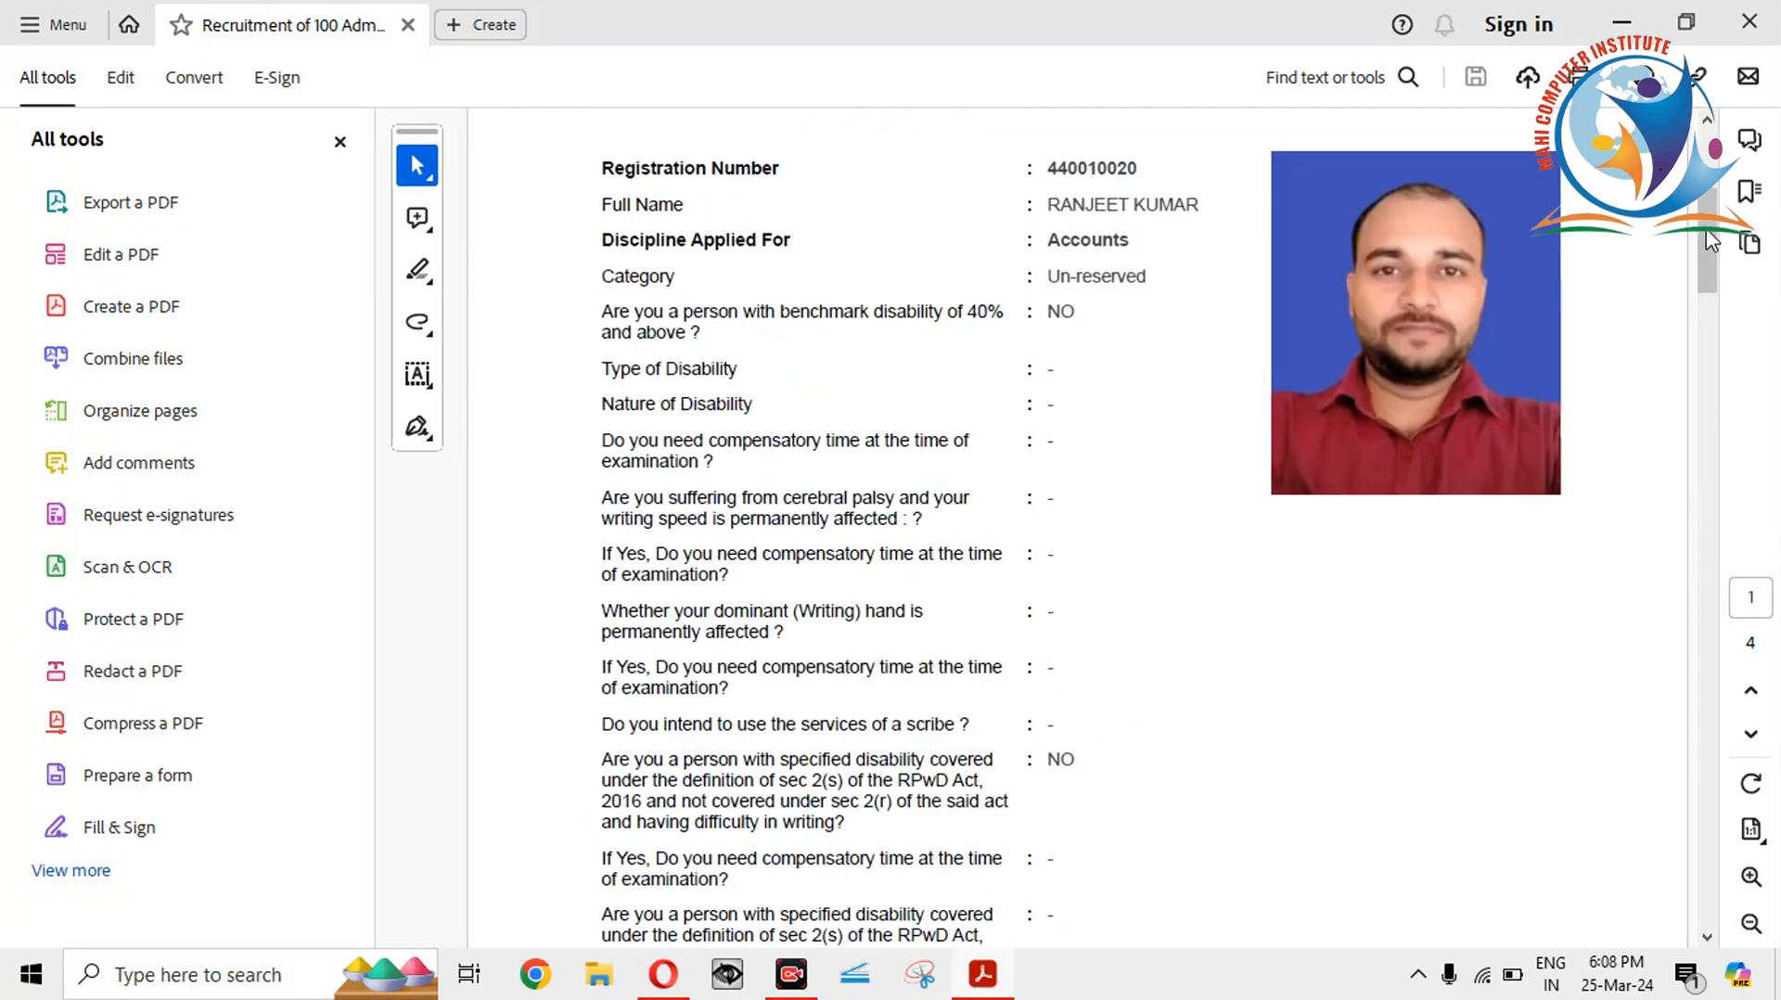
{"action": "left_click", "coordinate": [1749, 20]}
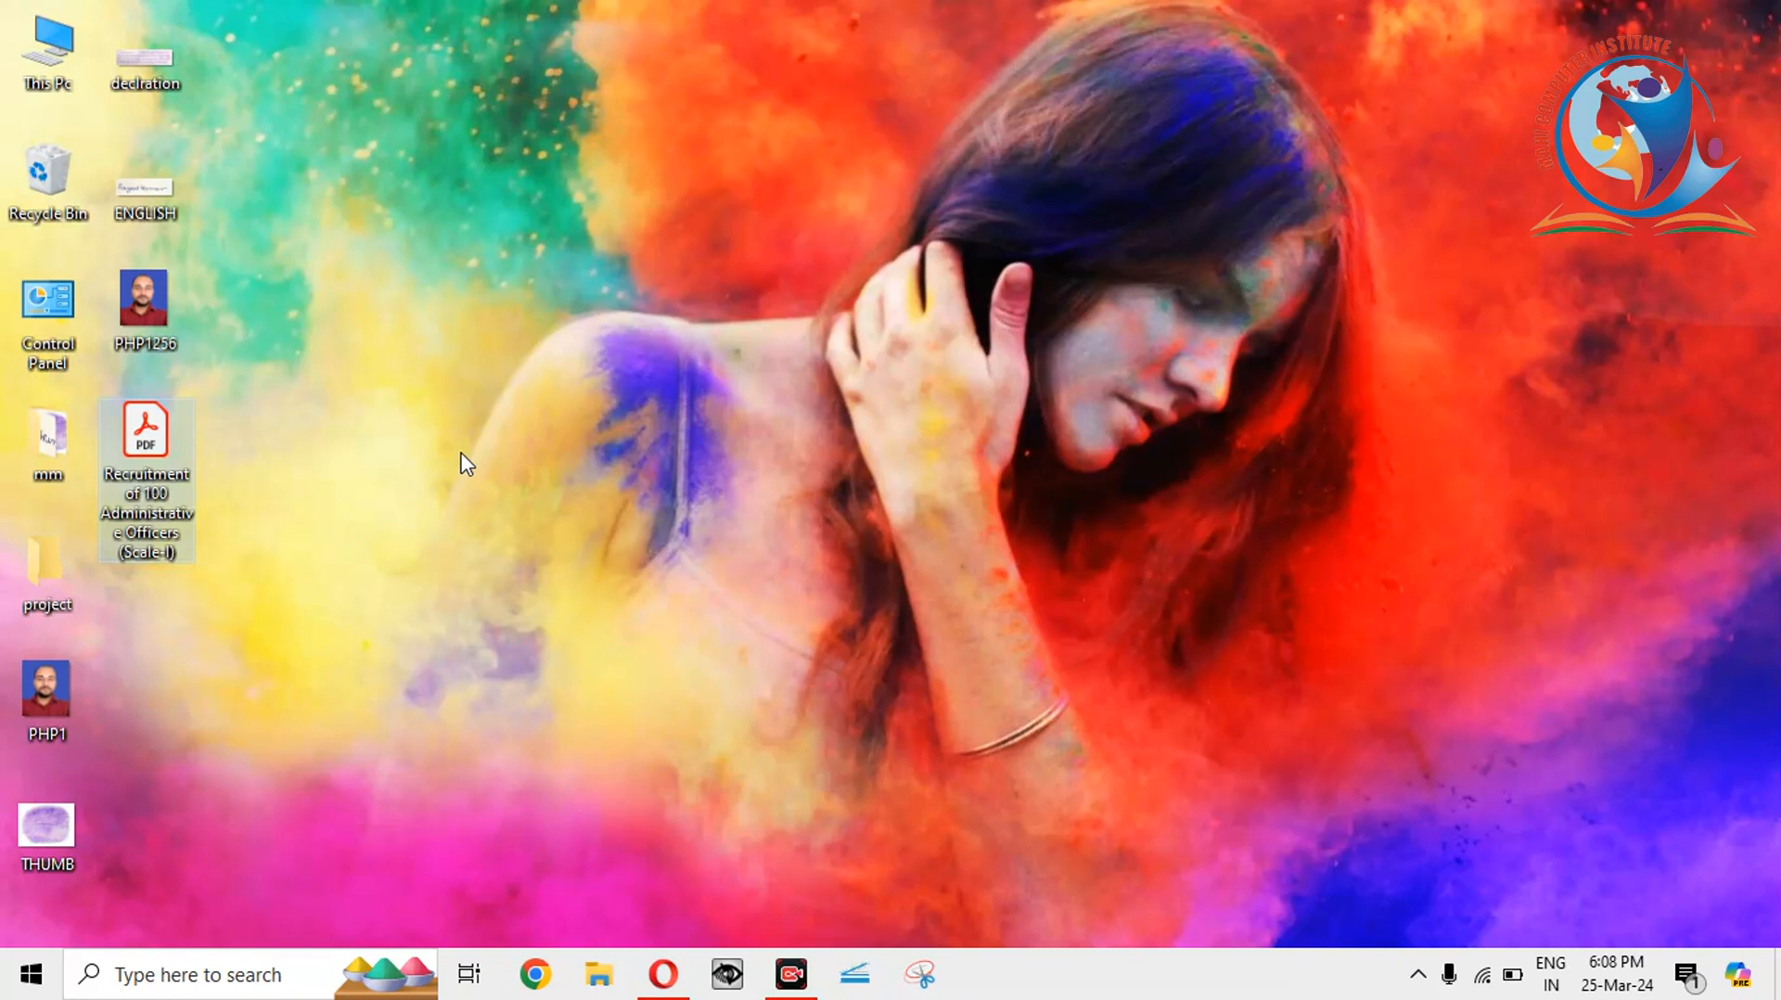
Return to Opera and scroll through the SarkariResult homepage's Result, Admit Card and Latest Jobs lists.
{"action": "left_click", "coordinate": [663, 974]}
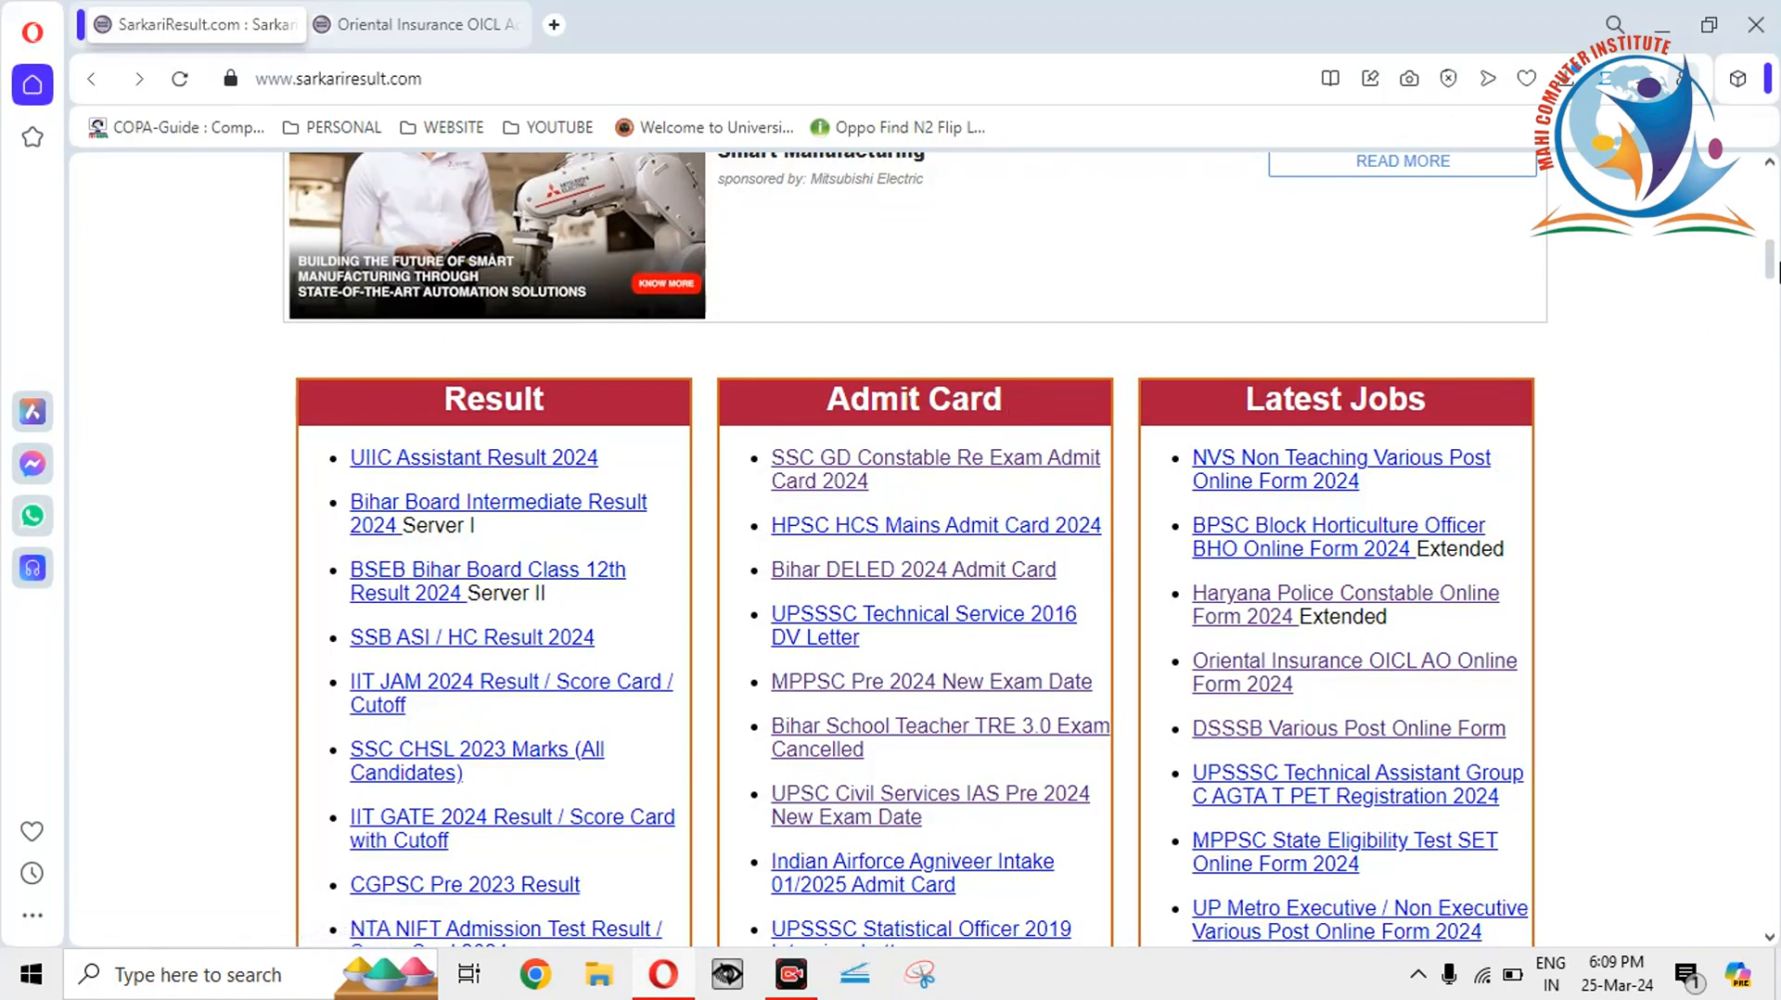
{"action": "scroll", "coordinate": [1774, 260], "scroll_direction": "up", "scroll_amount": 2}
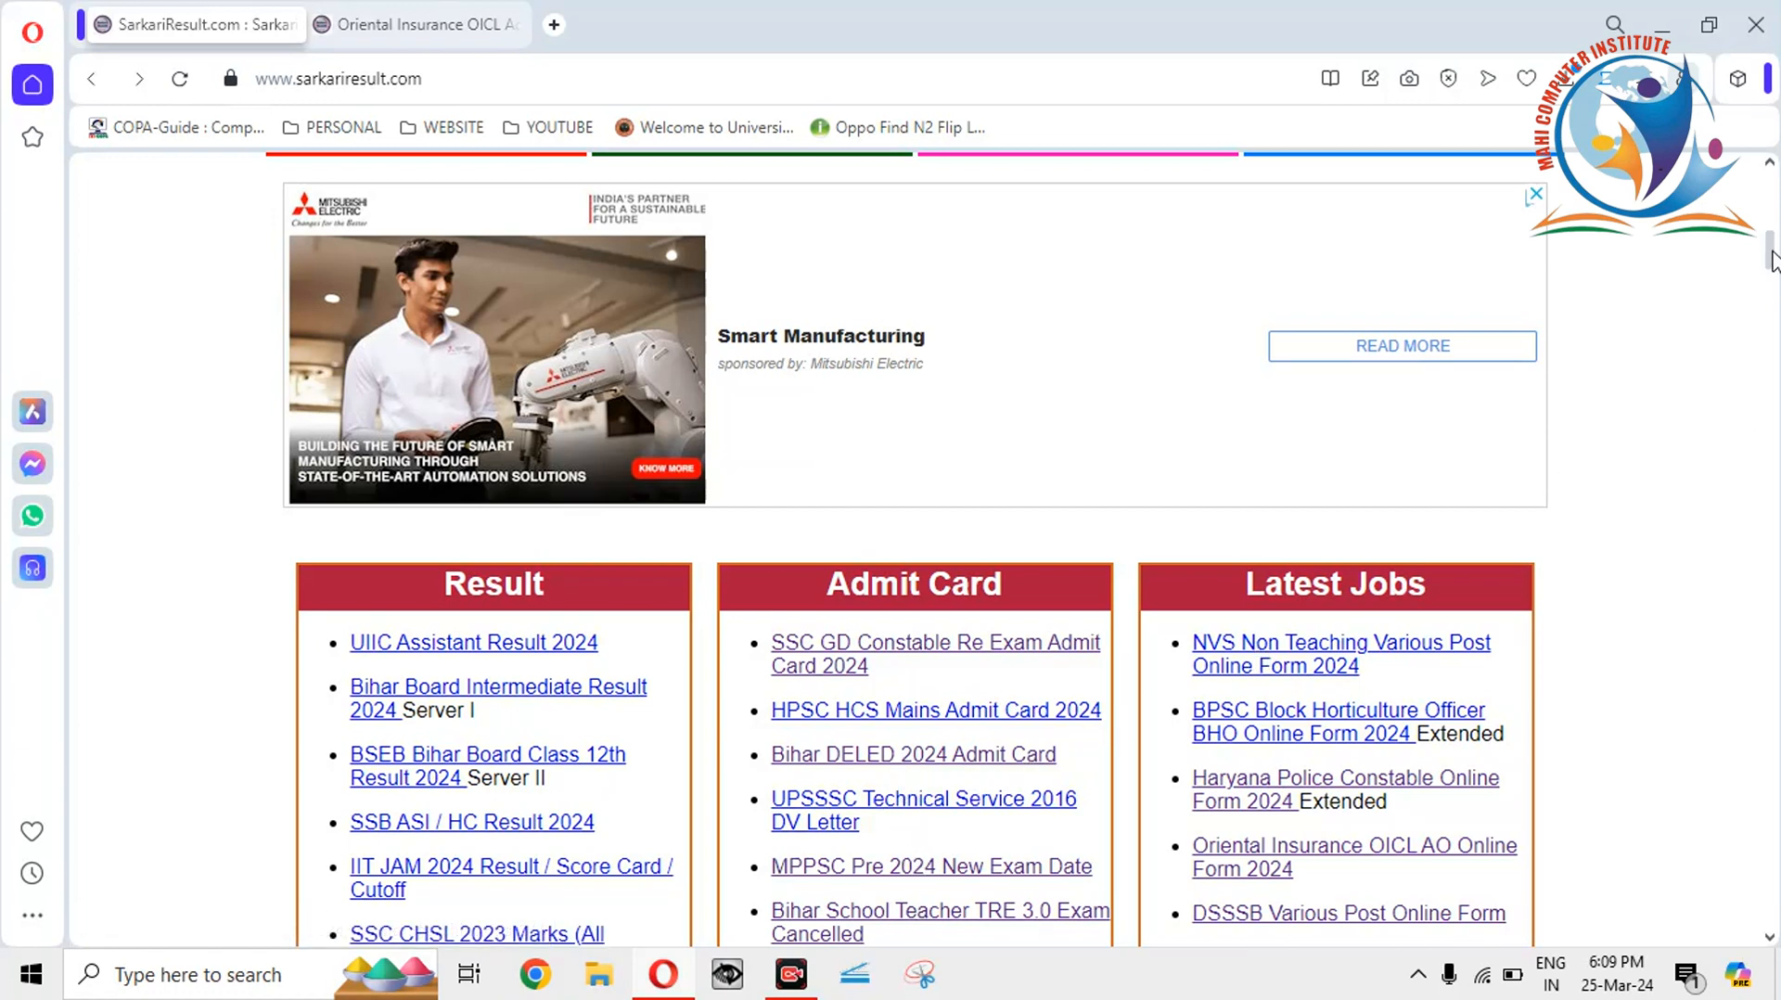
{"action": "mouse_move", "coordinate": [1772, 263]}
{"action": "left_mouse_down"}
{"action": "mouse_move", "coordinate": [1771, 281]}
{"action": "mouse_move", "coordinate": [1771, 265]}
{"action": "left_mouse_up"}
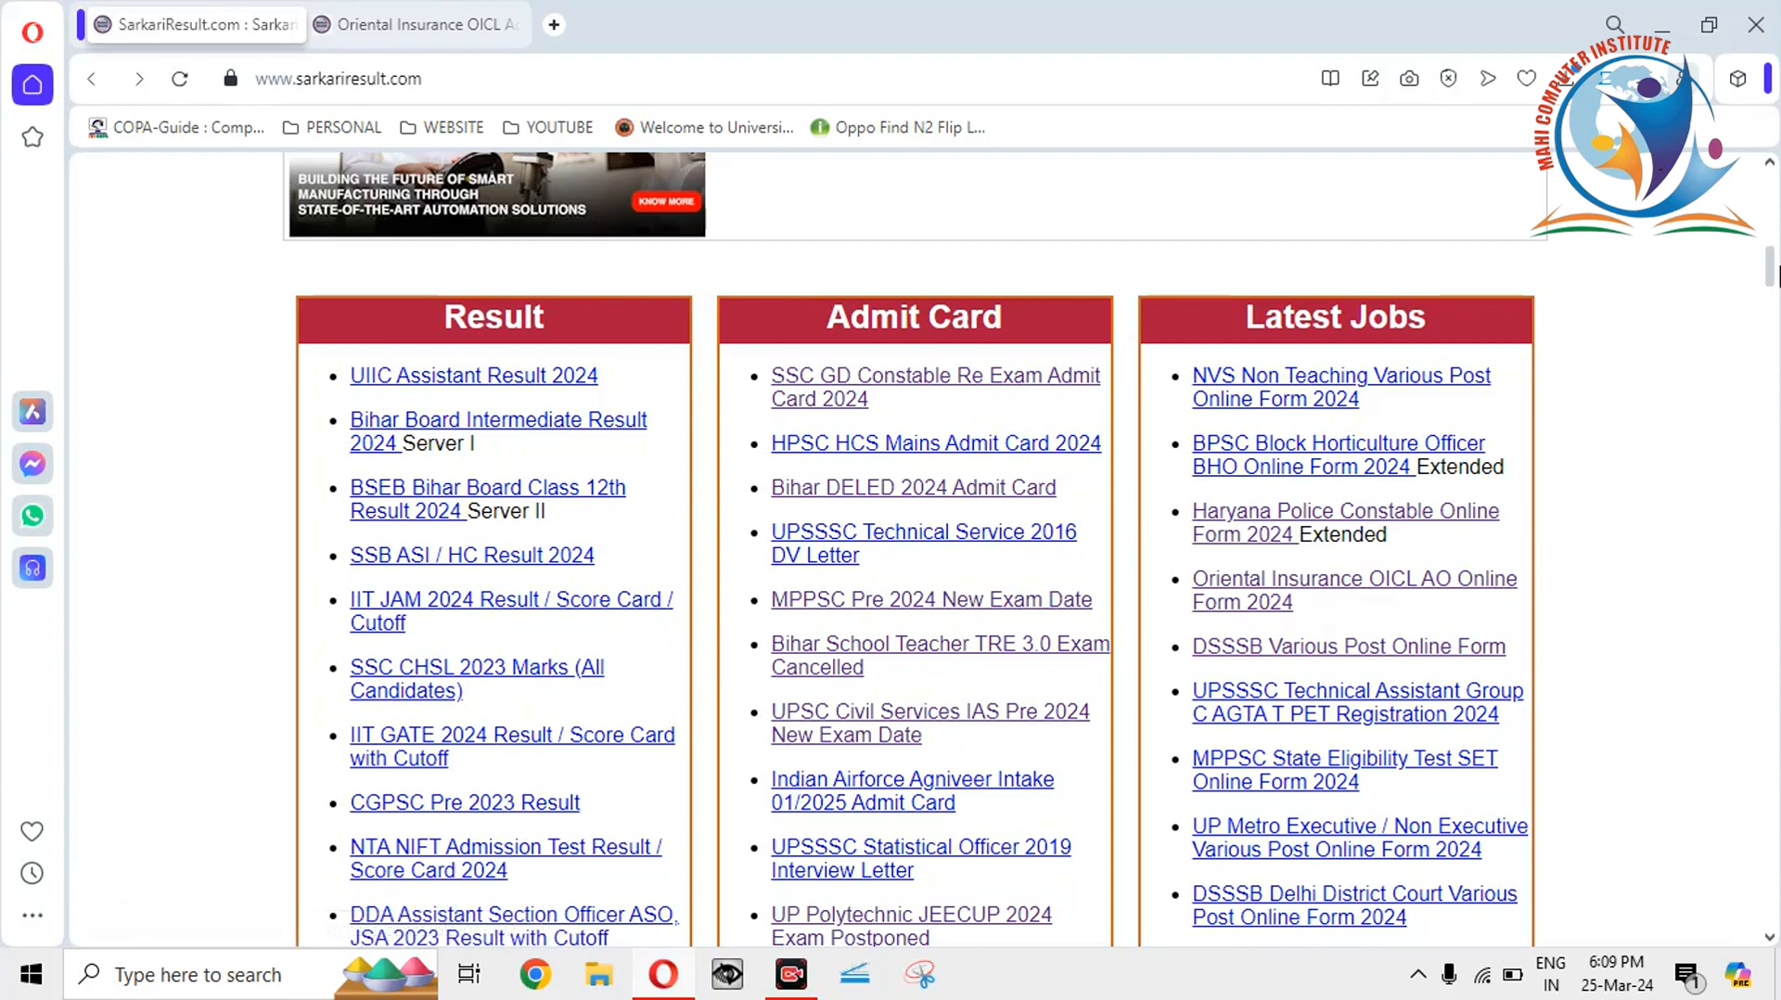
{"action": "scroll", "coordinate": [1772, 278], "scroll_direction": "up", "scroll_amount": 1}
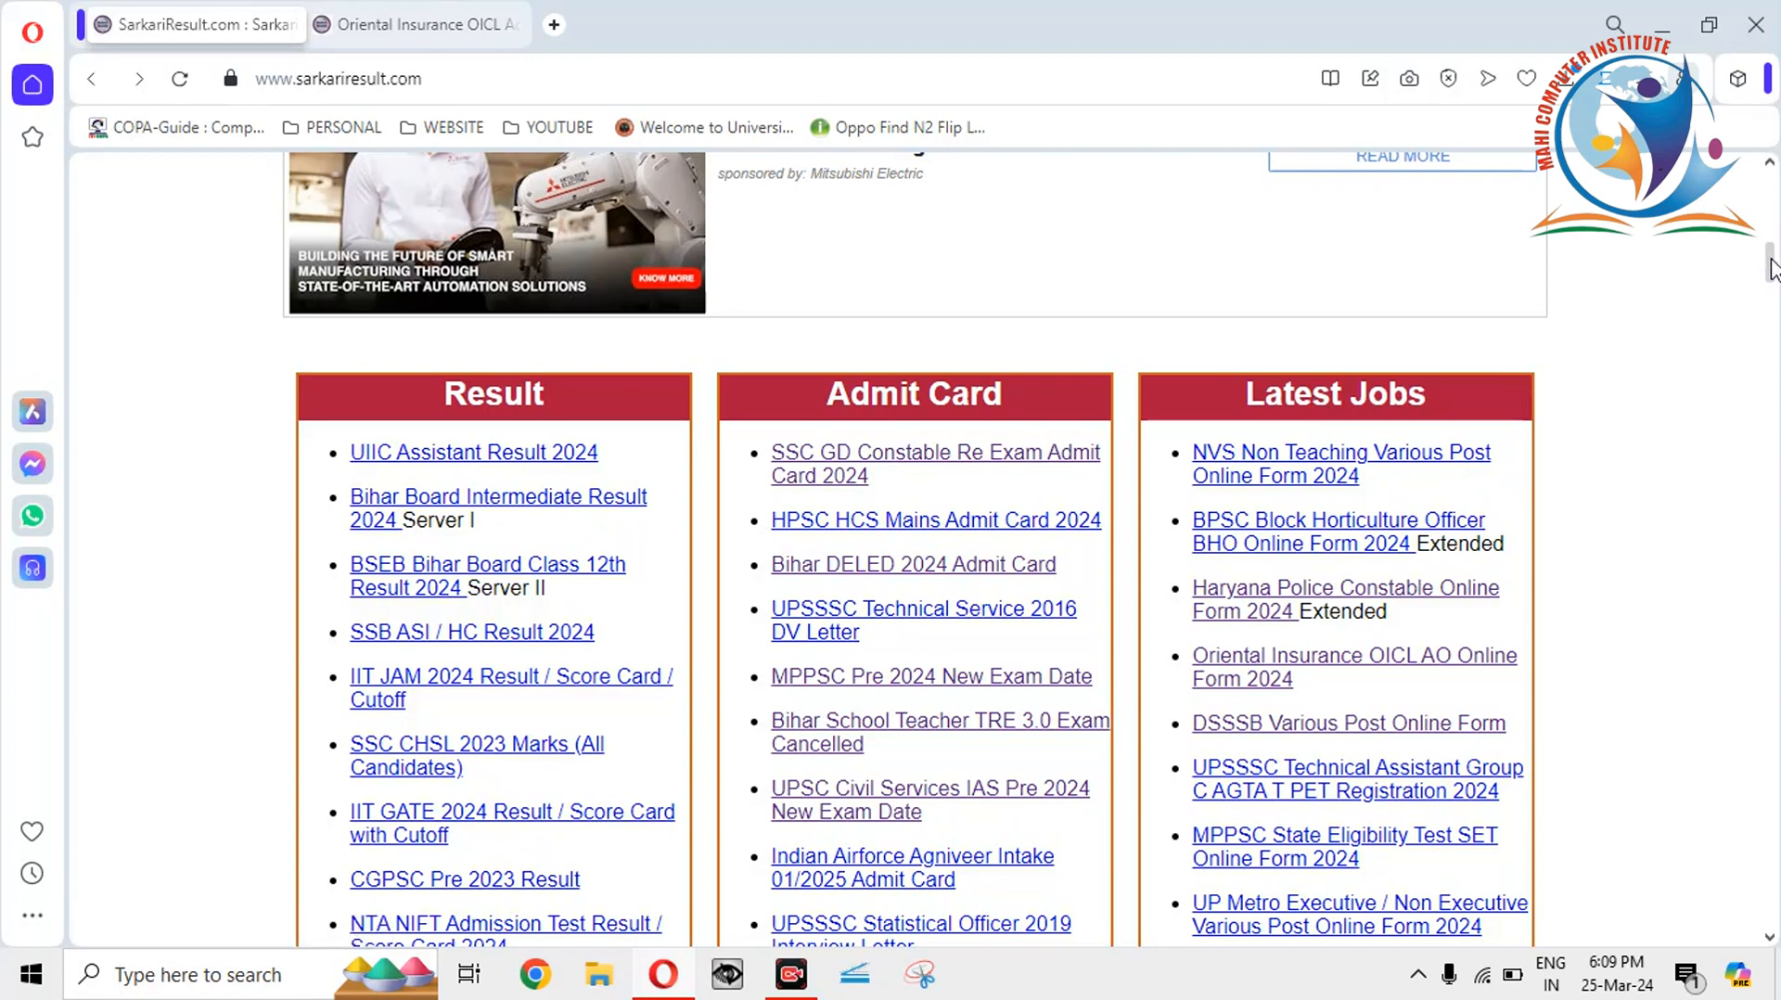
{"action": "left_click_drag", "start_coordinate": [1770, 268], "coordinate": [1772, 273]}
{"action": "scroll", "coordinate": [1771, 273], "scroll_direction": "up", "scroll_amount": 1}
{"action": "scroll", "coordinate": [1771, 272], "scroll_direction": "down", "scroll_amount": 1}
{"action": "scroll", "coordinate": [1772, 272], "scroll_direction": "up", "scroll_amount": 1}
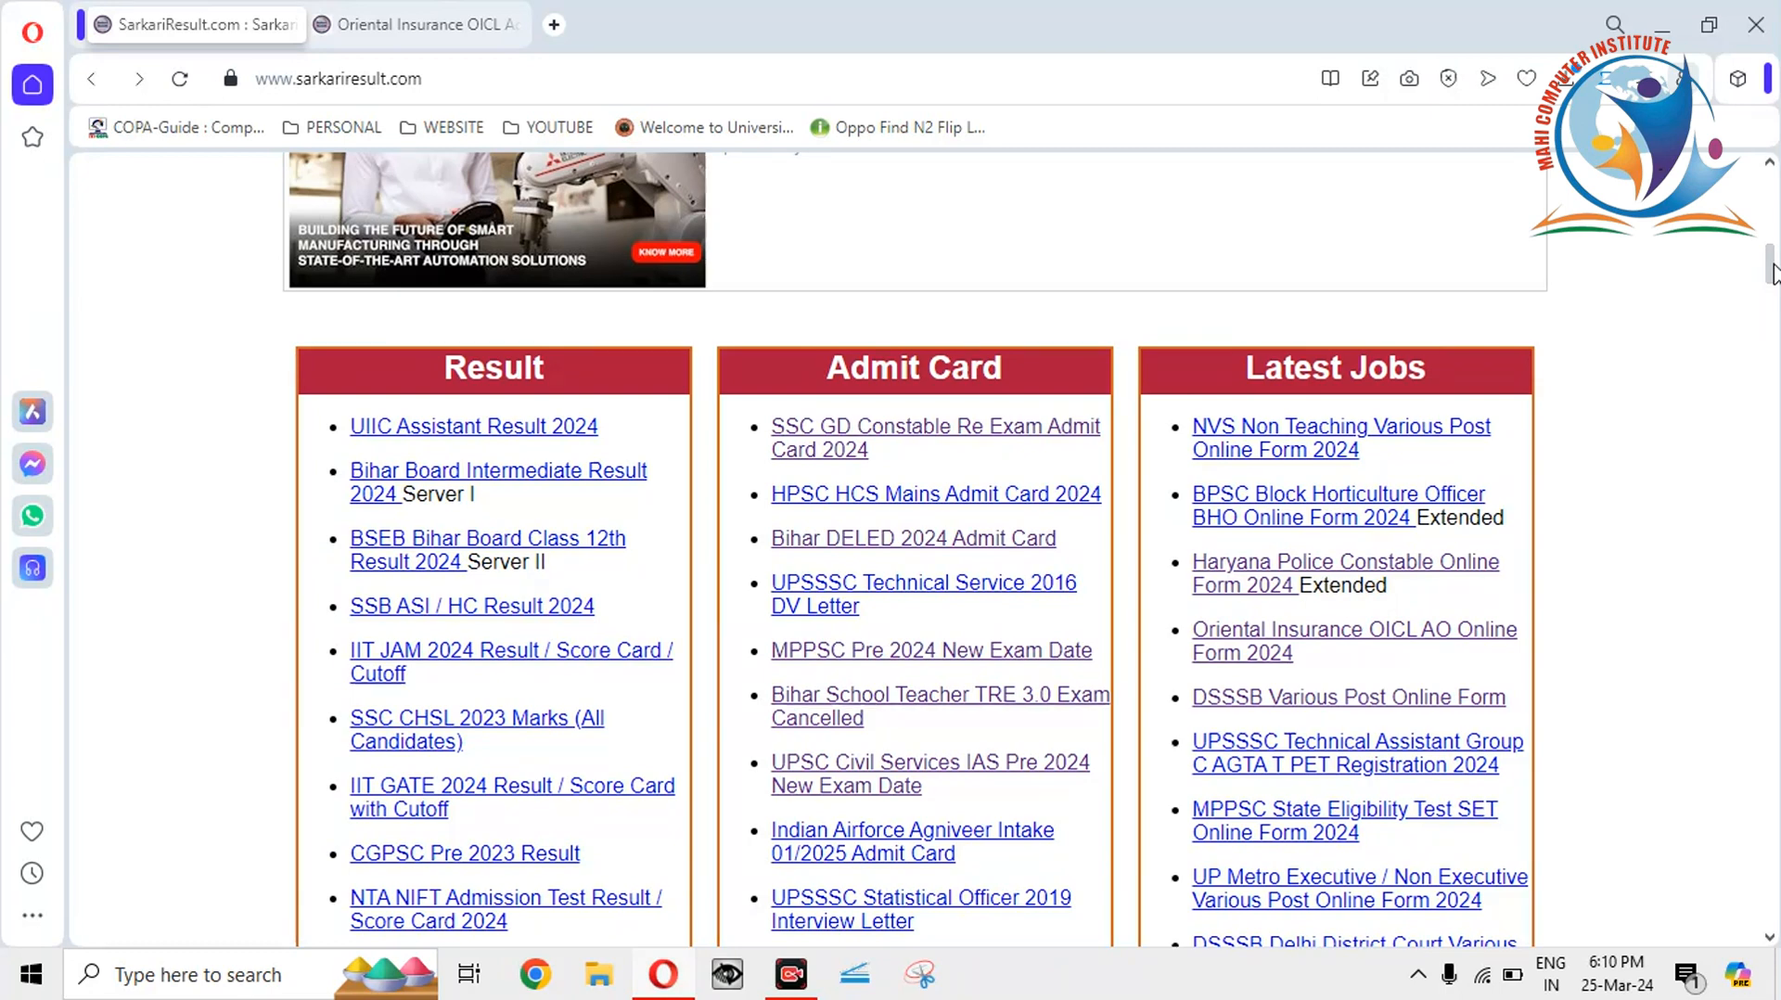
{"action": "scroll", "coordinate": [1772, 272], "scroll_direction": "up", "scroll_amount": 4}
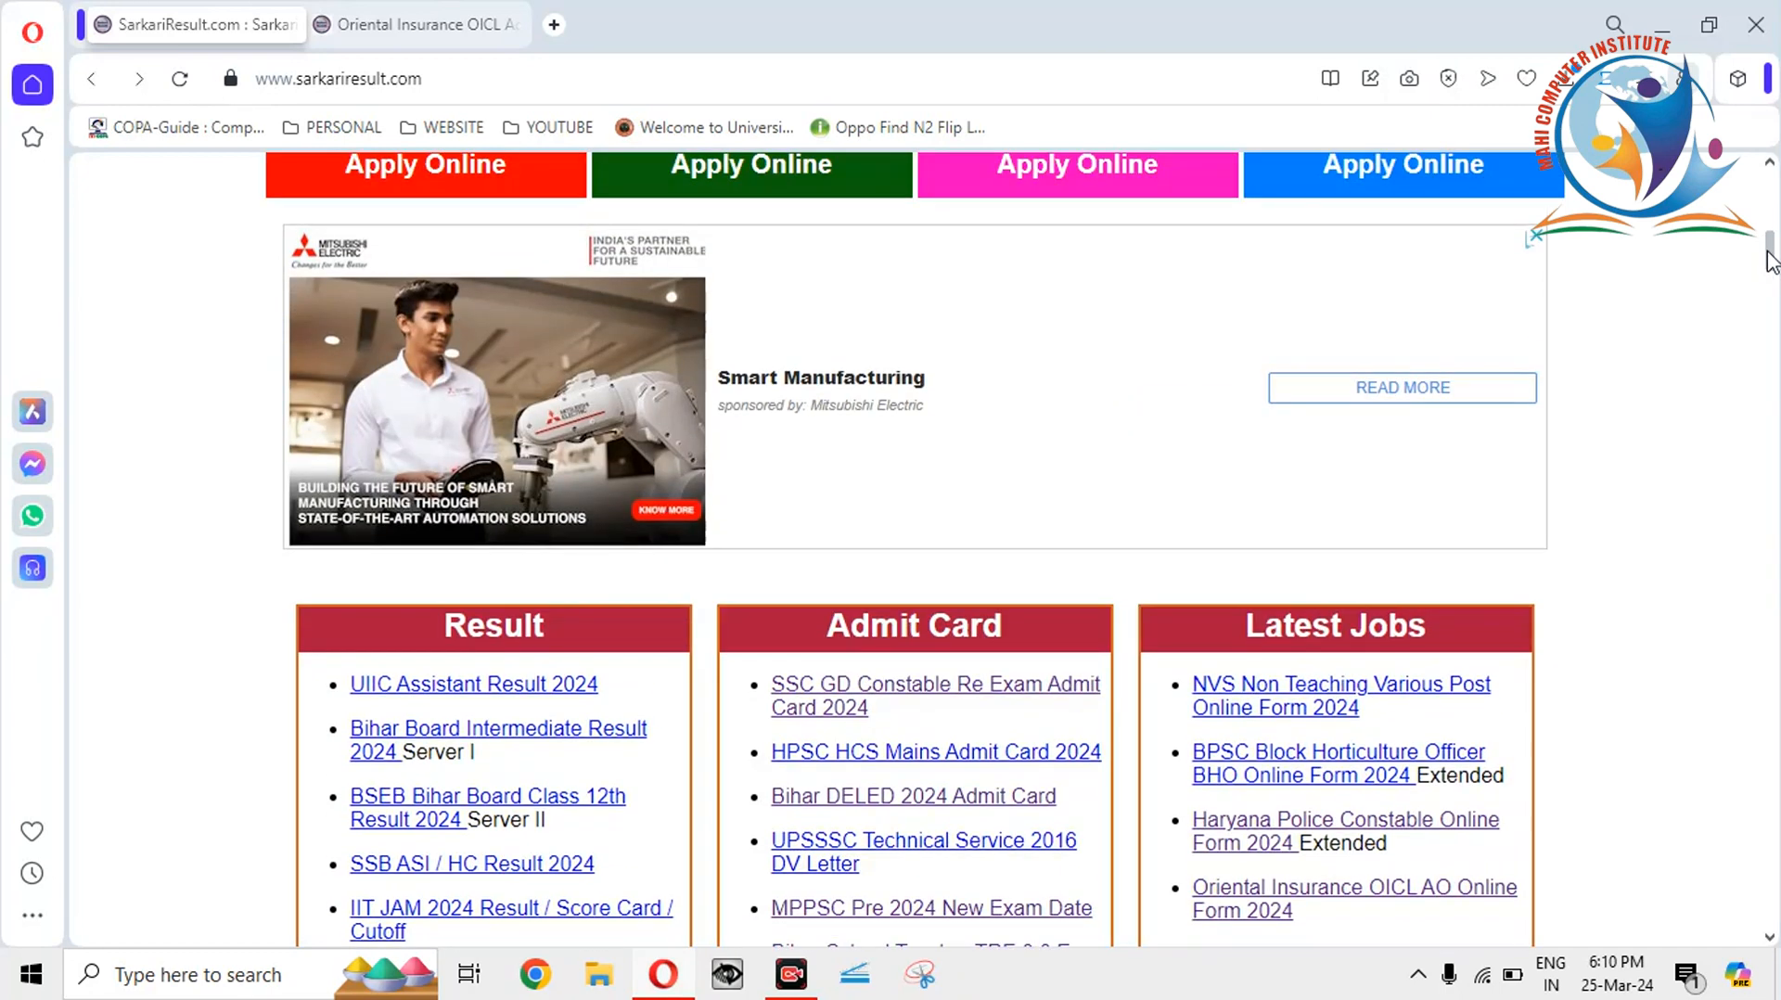
{"action": "scroll", "coordinate": [1769, 258], "scroll_direction": "down", "scroll_amount": 1}
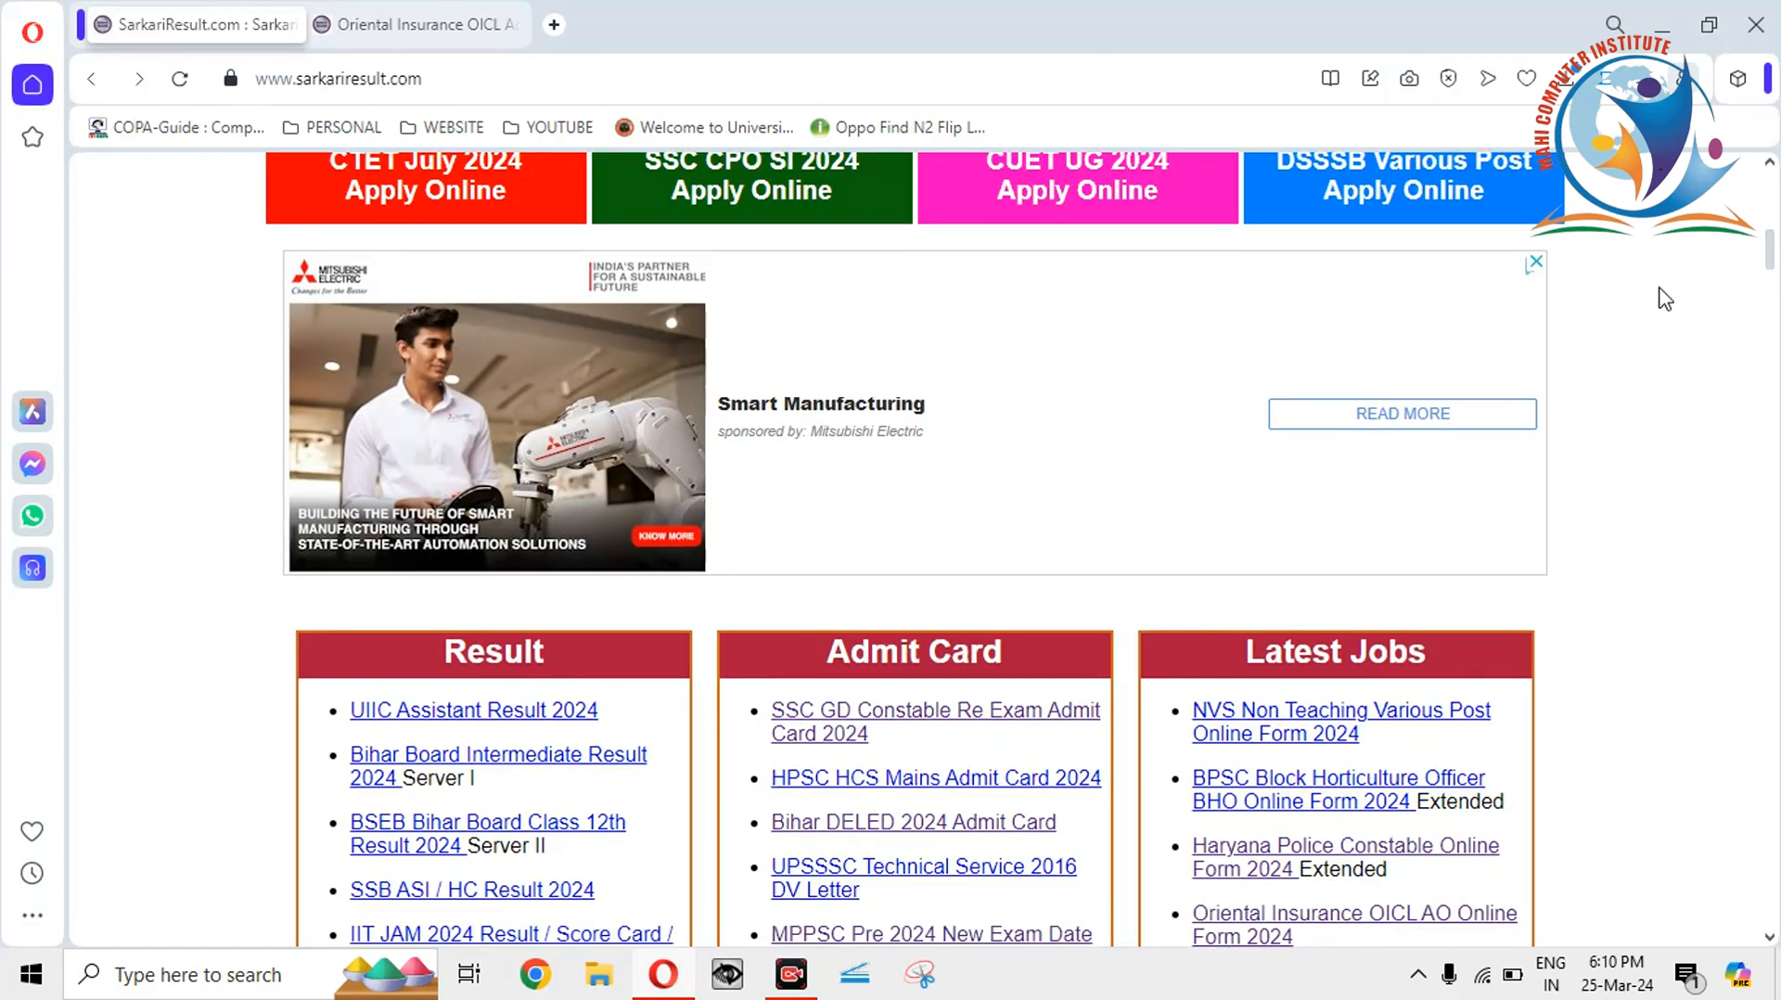
Close the Mitsubishi Electric advertisement and choose to stop seeing that ad.
{"action": "left_click", "coordinate": [1536, 263]}
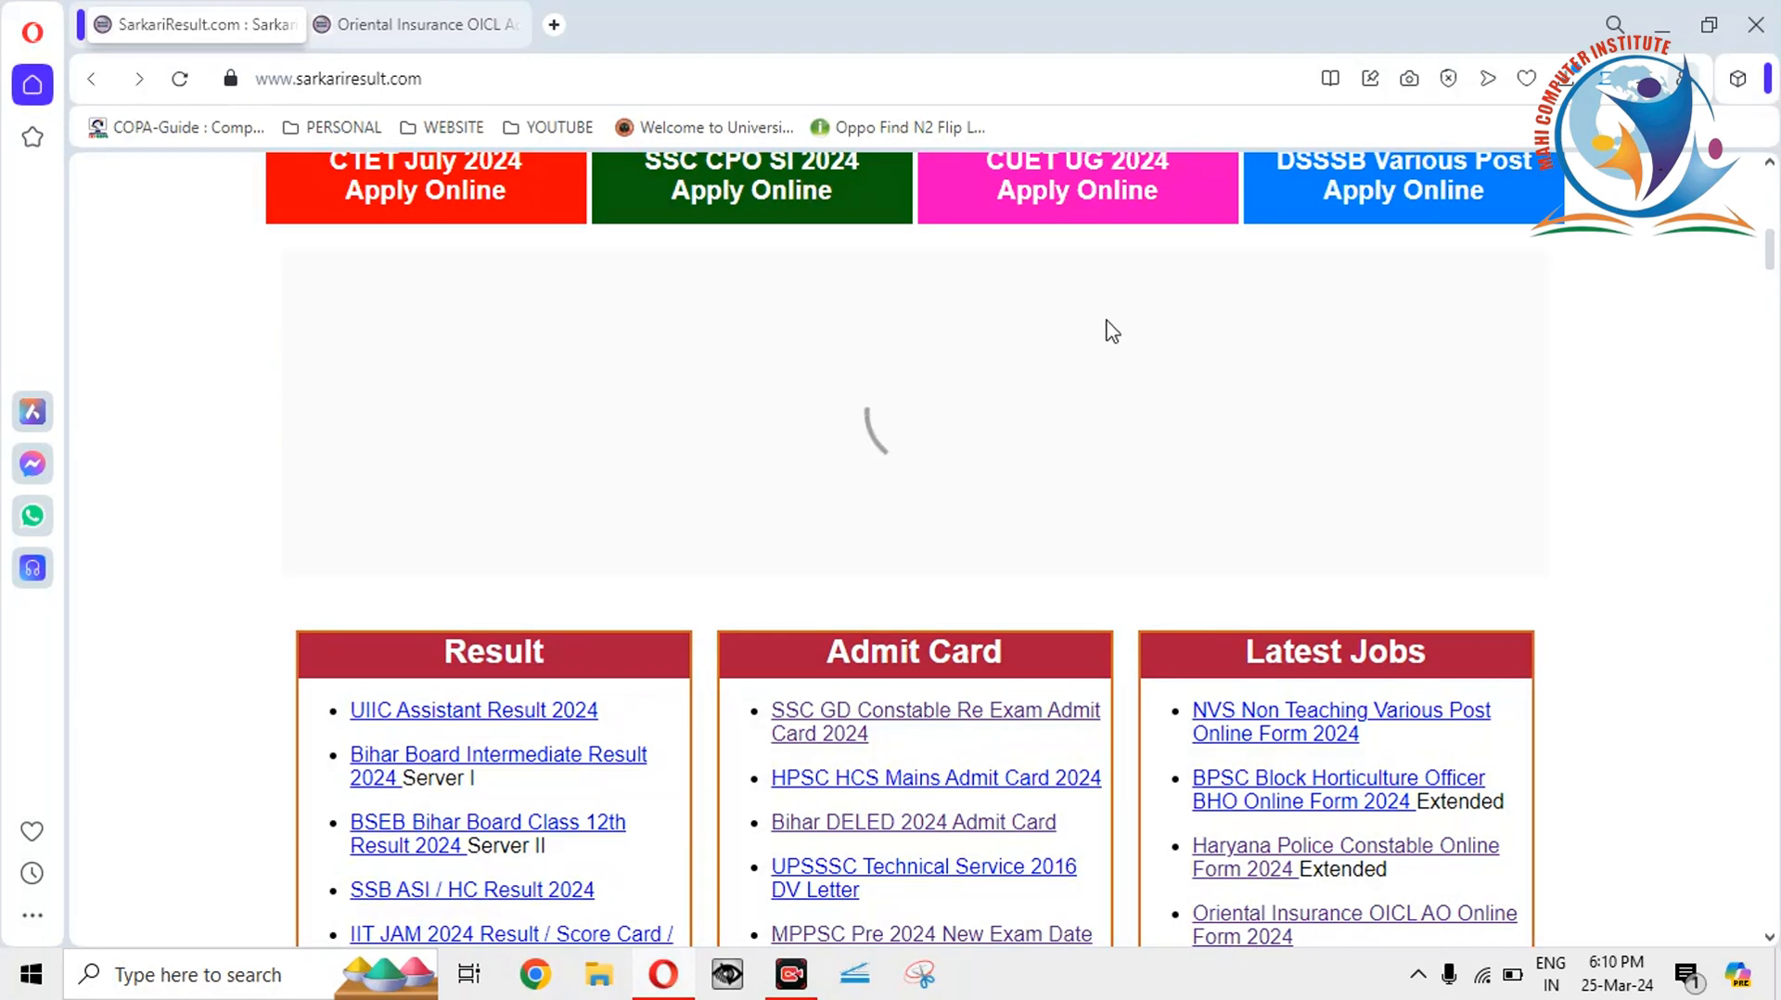
{"action": "left_click", "coordinate": [868, 314]}
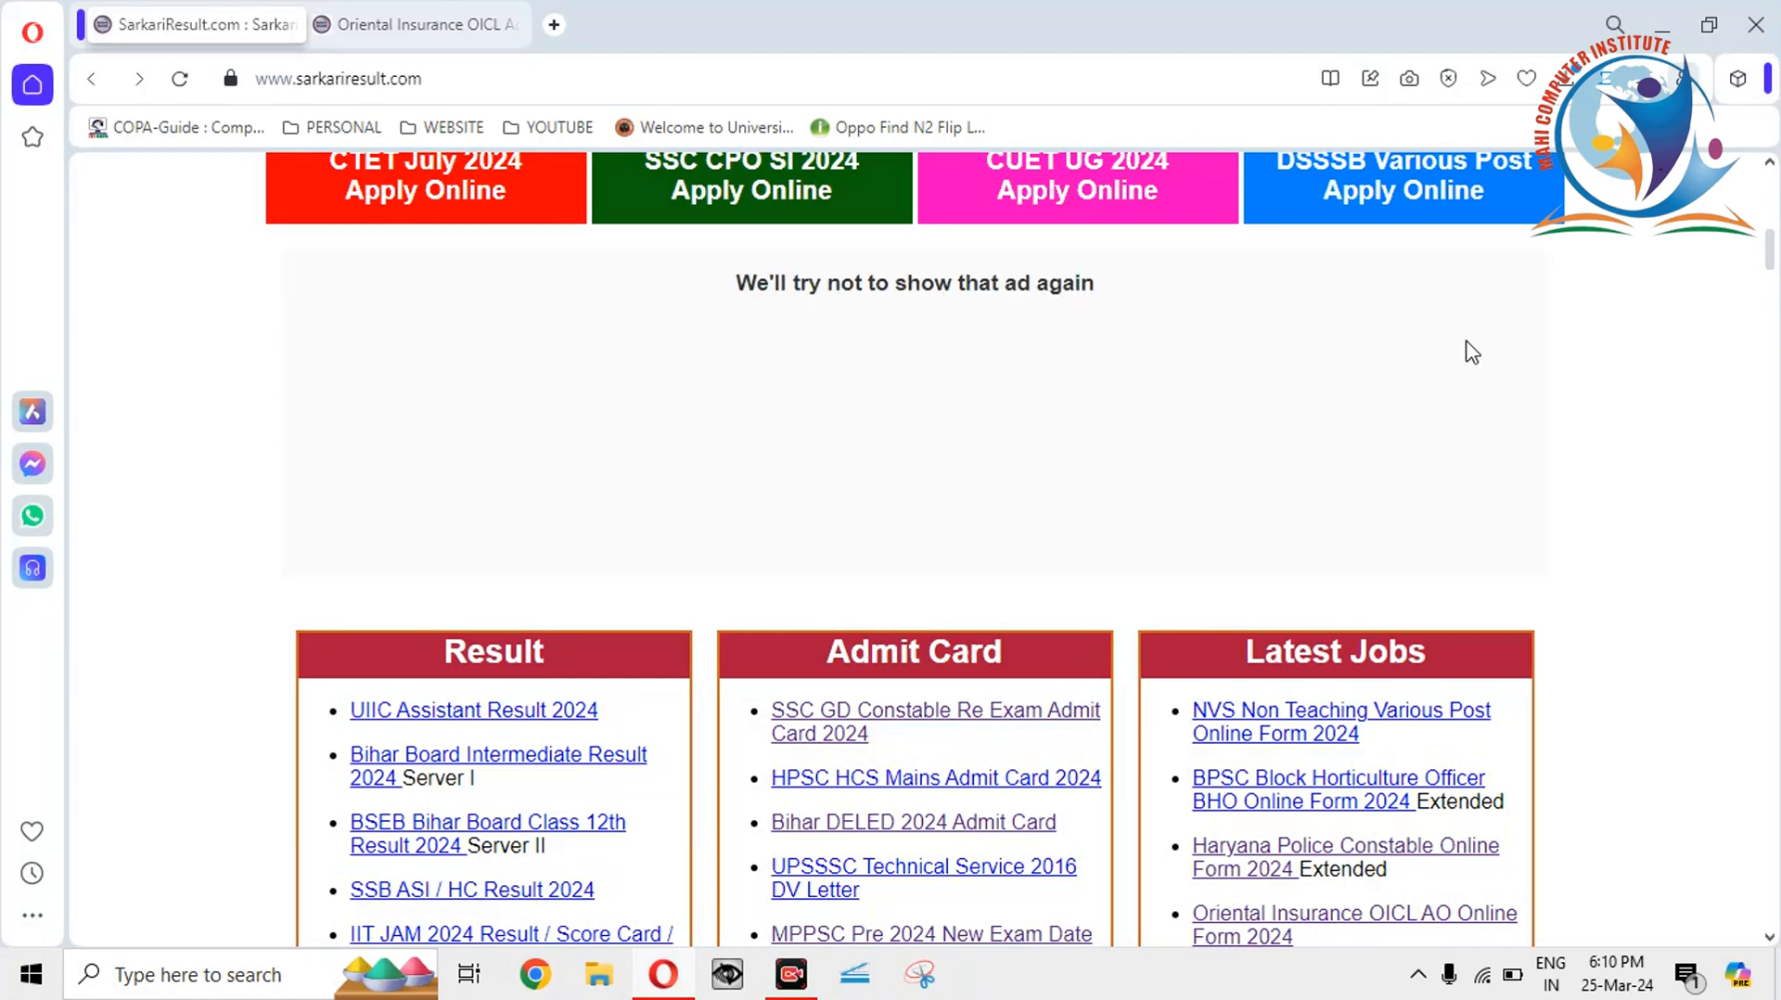
{"action": "left_click_drag", "start_coordinate": [1772, 254], "coordinate": [1772, 256]}
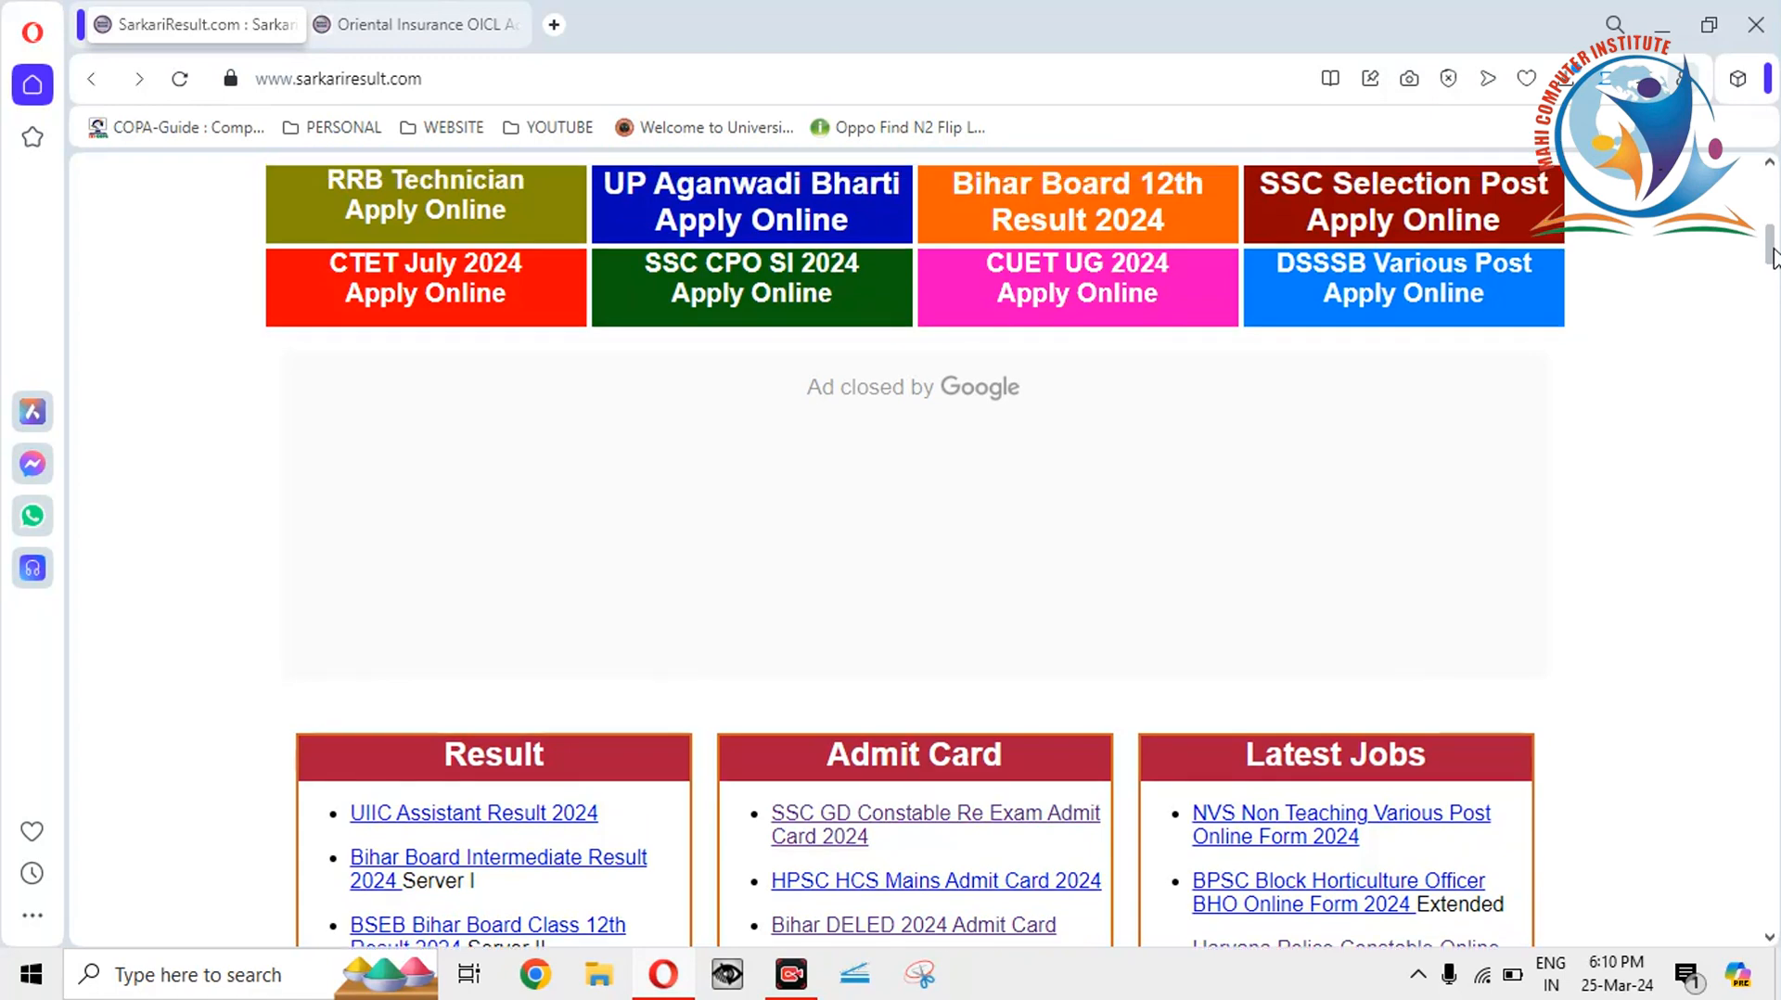